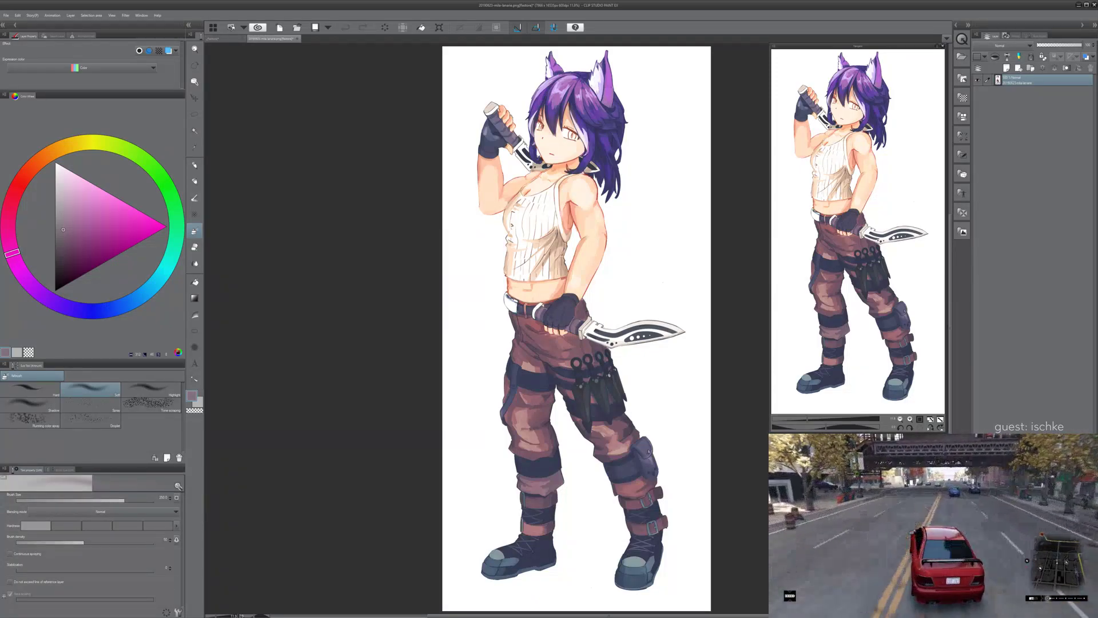
- Examine the character's trousers, leg straps and boots up close for stray marks and rough edges
{"action": "scroll", "coordinate": [572, 486], "scroll_direction": "up", "scroll_amount": 1}
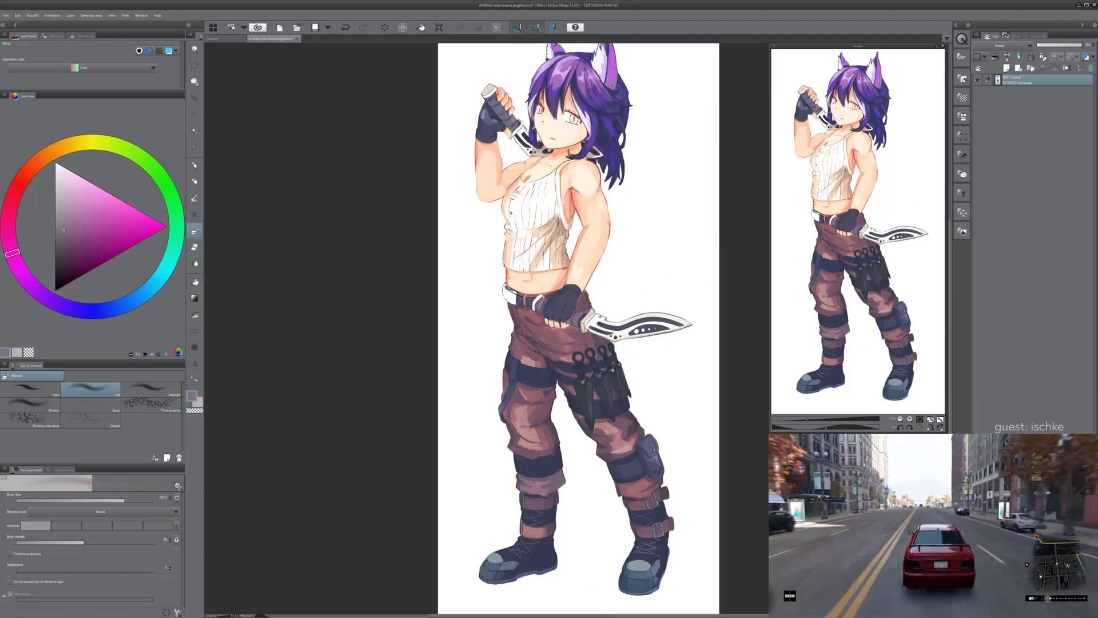
{"action": "scroll", "coordinate": [626, 564], "scroll_direction": "up", "scroll_amount": 2}
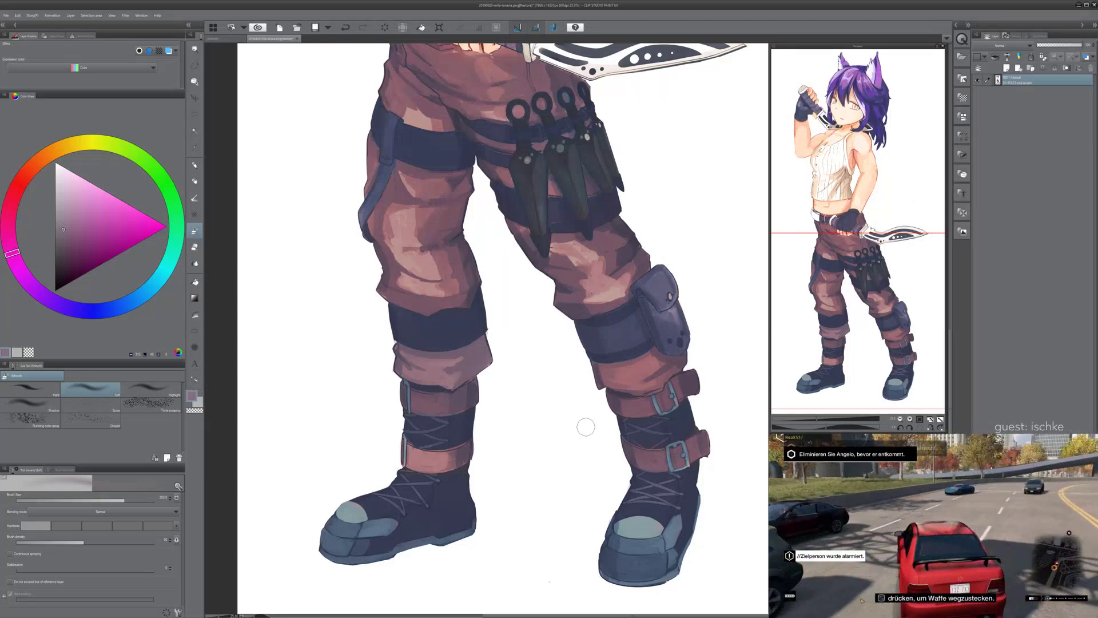
{"action": "mouse_move", "coordinate": [320, 394]}
{"action": "left_mouse_down"}
{"action": "mouse_move", "coordinate": [331, 430]}
{"action": "mouse_move", "coordinate": [370, 436]}
{"action": "mouse_move", "coordinate": [395, 477]}
{"action": "left_mouse_up"}
{"action": "key", "text": "ctrl+z"}
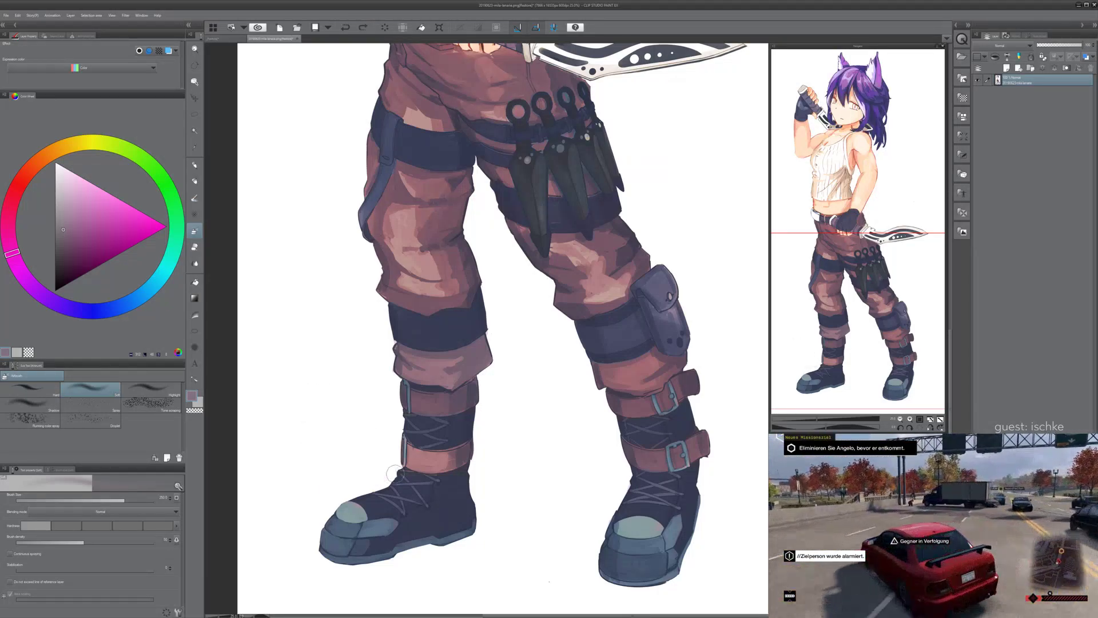
{"action": "scroll", "coordinate": [395, 473], "scroll_direction": "up", "scroll_amount": 1}
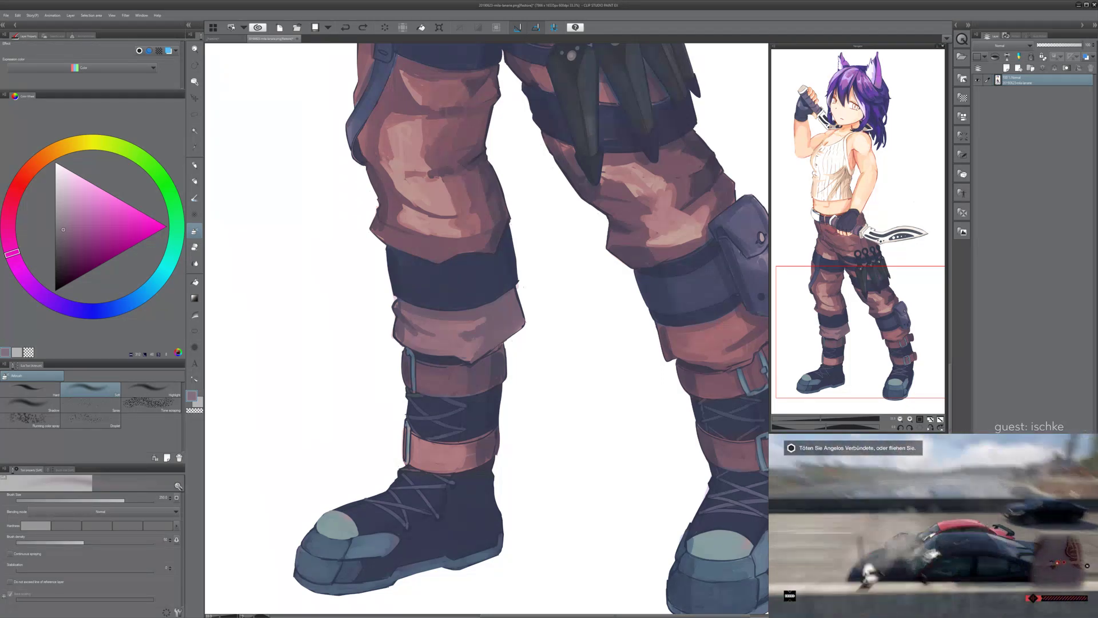
{"action": "mouse_move", "coordinate": [564, 512]}
{"action": "left_mouse_down"}
{"action": "mouse_move", "coordinate": [604, 532]}
{"action": "mouse_move", "coordinate": [612, 519]}
{"action": "mouse_move", "coordinate": [603, 452]}
{"action": "mouse_move", "coordinate": [602, 520]}
{"action": "left_mouse_up"}
{"action": "key", "text": "ctrl+z"}
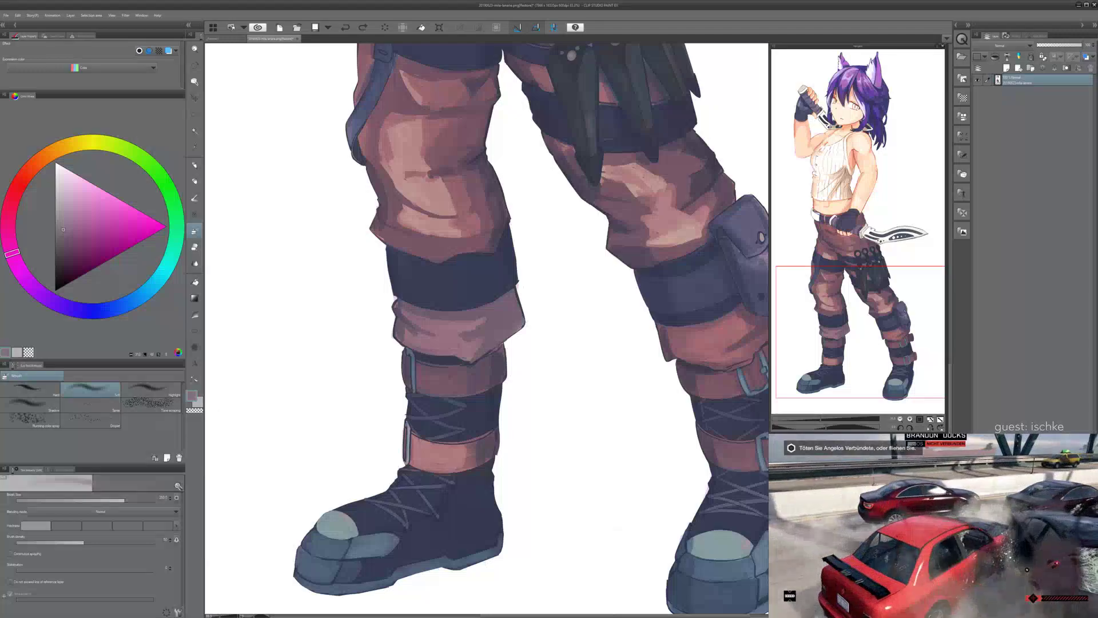
{"action": "scroll", "coordinate": [602, 514], "scroll_direction": "up", "scroll_amount": 2}
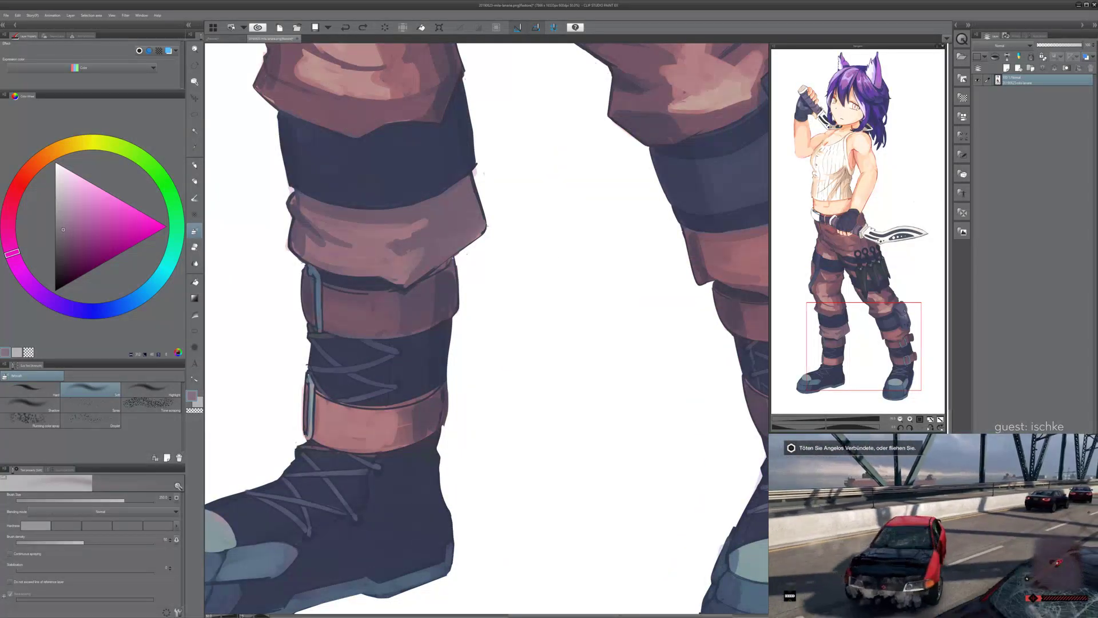
{"action": "left_click", "coordinate": [551, 358]}
{"action": "left_click_drag", "start_coordinate": [521, 285], "coordinate": [579, 537]}
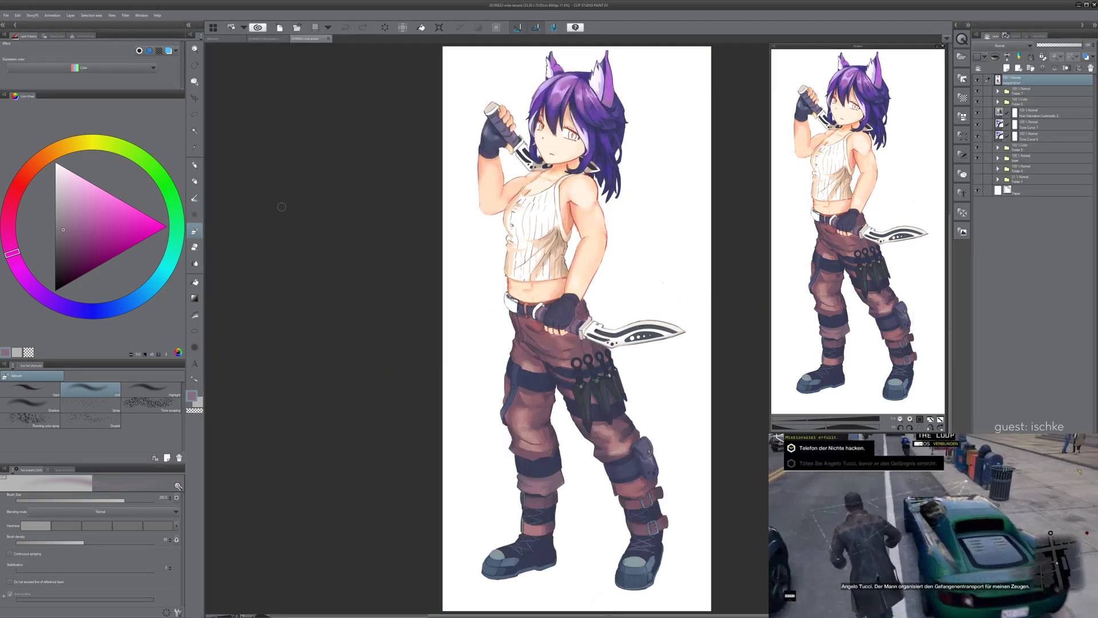
- Examine the layered version of the character, from the upper body up to the face, hair and ears
{"action": "scroll", "coordinate": [445, 566], "scroll_direction": "up", "scroll_amount": 3}
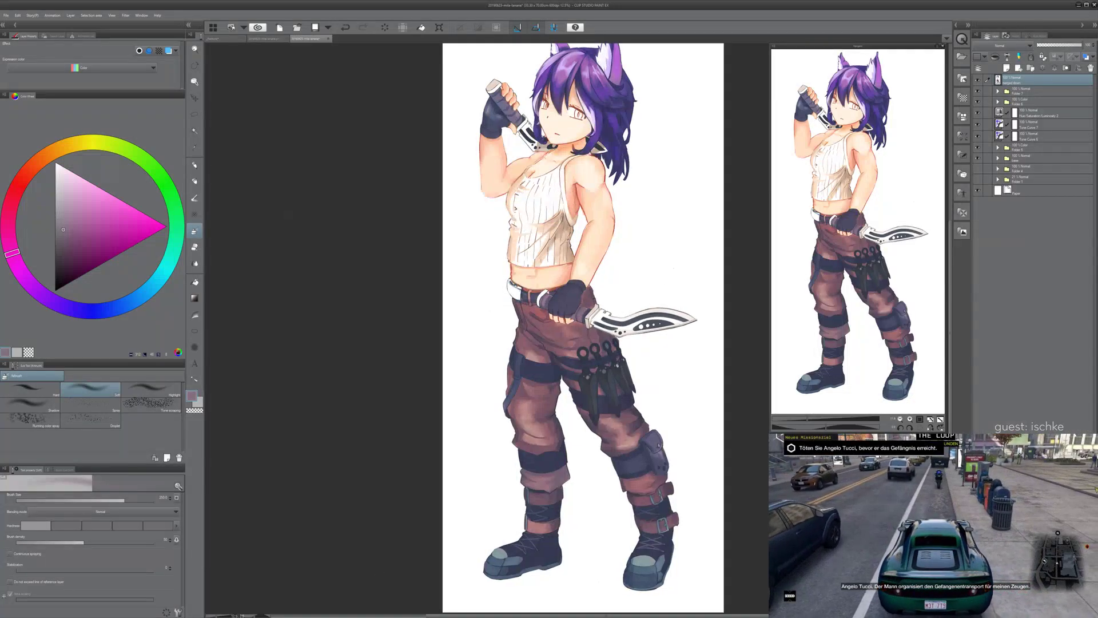
{"action": "left_click_drag", "start_coordinate": [737, 172], "coordinate": [502, 345]}
{"action": "left_click_drag", "start_coordinate": [668, 132], "coordinate": [635, 306]}
{"action": "mouse_move", "coordinate": [513, 279]}
{"action": "left_mouse_down"}
{"action": "mouse_move", "coordinate": [515, 395]}
{"action": "mouse_move", "coordinate": [532, 475]}
{"action": "left_mouse_up"}
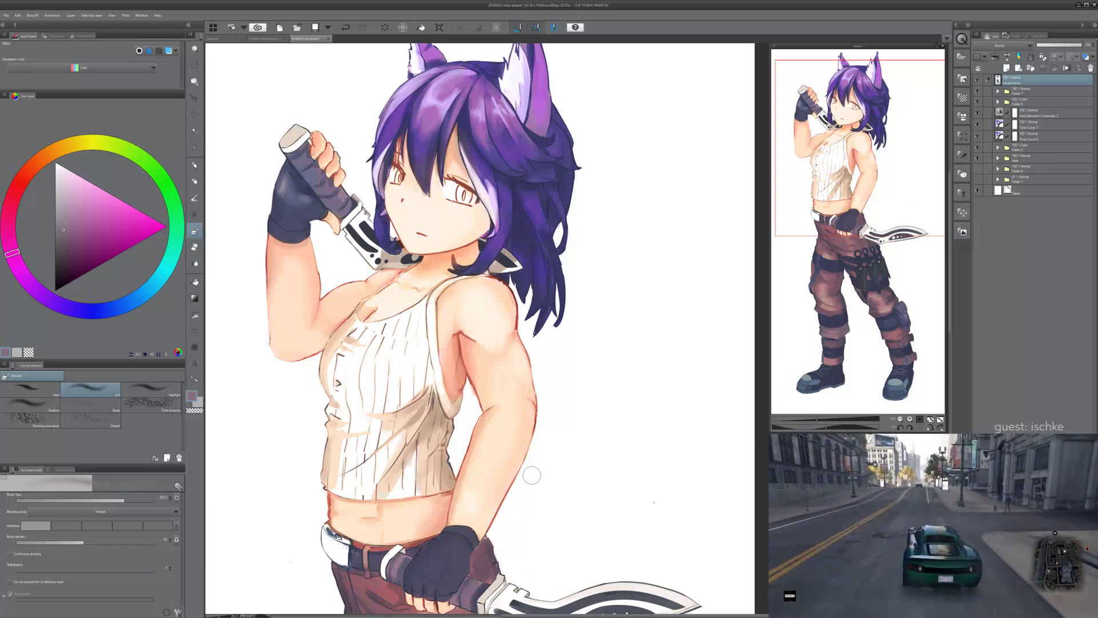
{"action": "mouse_move", "coordinate": [589, 419]}
{"action": "left_mouse_down"}
{"action": "mouse_move", "coordinate": [614, 443]}
{"action": "mouse_move", "coordinate": [585, 433]}
{"action": "mouse_move", "coordinate": [618, 407]}
{"action": "mouse_move", "coordinate": [609, 427]}
{"action": "left_mouse_up"}
{"action": "key", "text": "ctrl+z"}
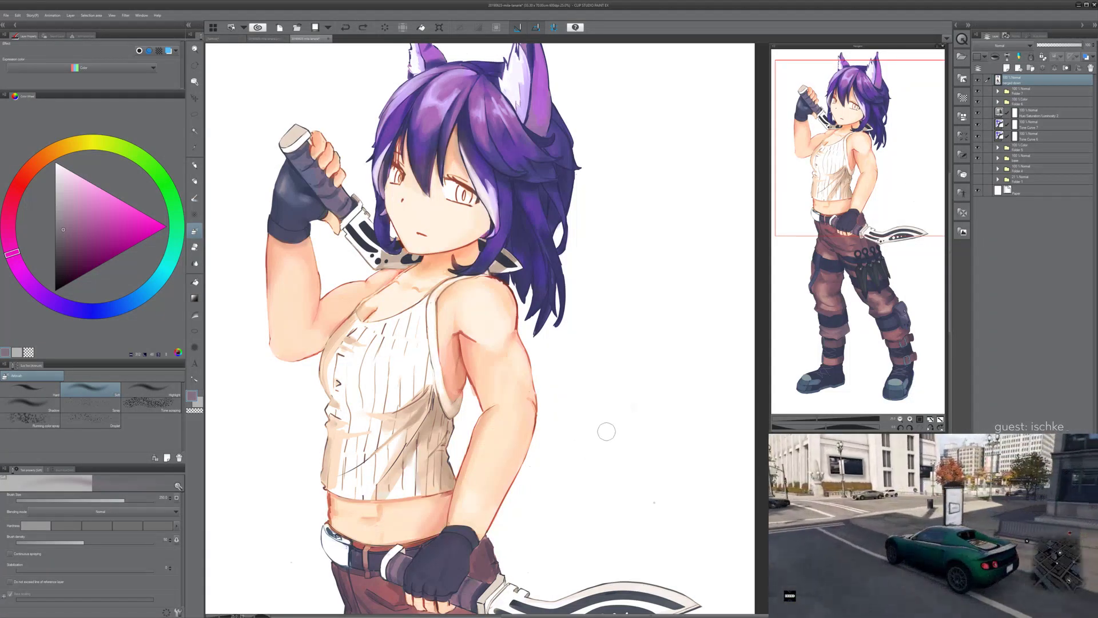
{"action": "scroll", "coordinate": [607, 431], "scroll_direction": "up", "scroll_amount": 2}
{"action": "left_click_drag", "start_coordinate": [478, 255], "coordinate": [529, 434]}
{"action": "left_click_drag", "start_coordinate": [389, 366], "coordinate": [379, 452]}
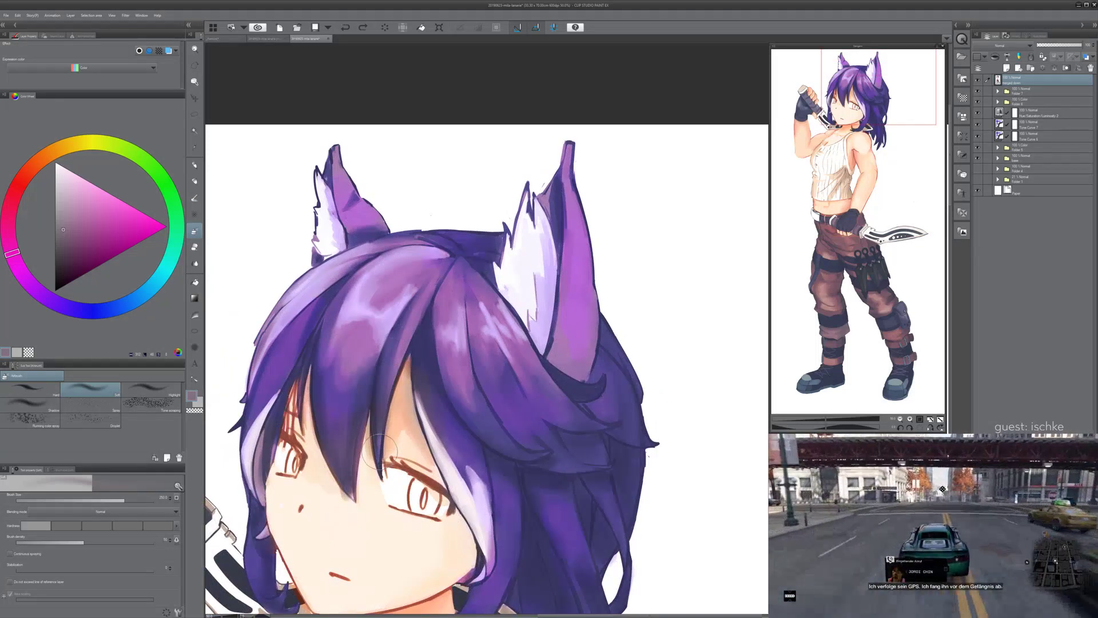
{"action": "scroll", "coordinate": [379, 452], "scroll_direction": "up", "scroll_amount": 2}
{"action": "scroll", "coordinate": [379, 452], "scroll_direction": "down", "scroll_amount": 1}
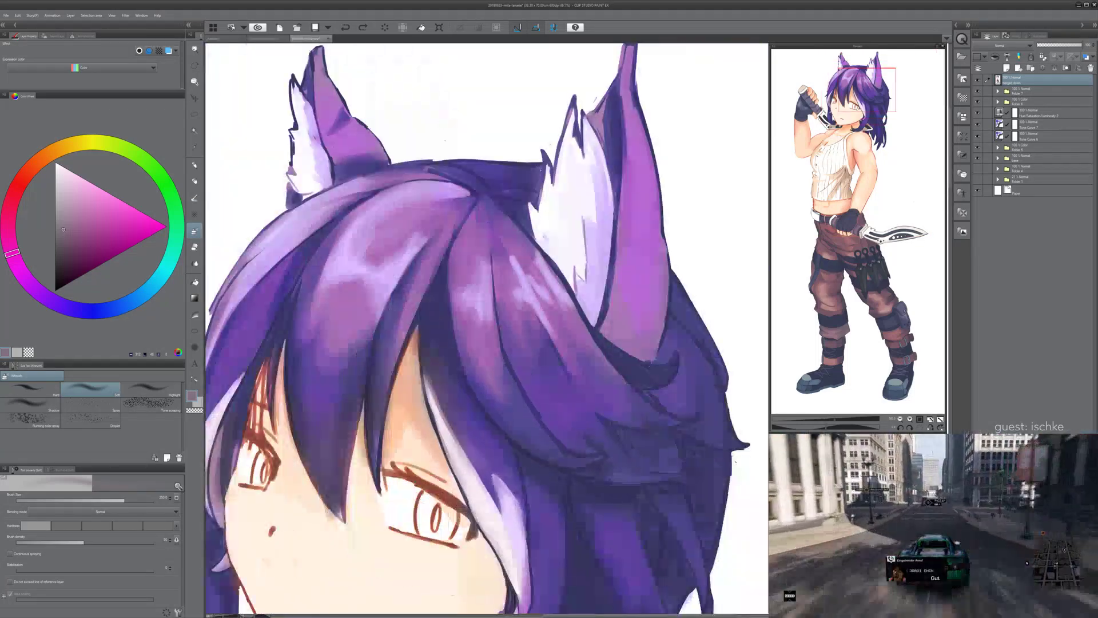
{"action": "scroll", "coordinate": [375, 449], "scroll_direction": "down", "scroll_amount": 1}
{"action": "scroll", "coordinate": [345, 430], "scroll_direction": "up", "scroll_amount": 2}
{"action": "left_click_drag", "start_coordinate": [366, 268], "coordinate": [360, 475]}
{"action": "left_click_drag", "start_coordinate": [378, 387], "coordinate": [375, 378]}
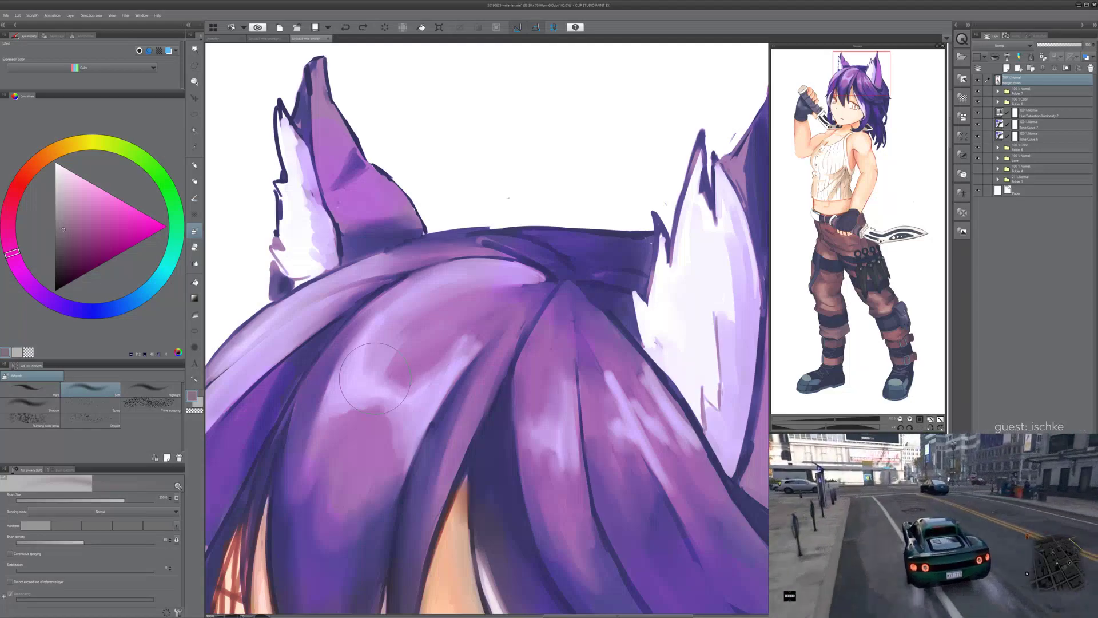
{"action": "mouse_move", "coordinate": [490, 140]}
{"action": "left_mouse_down"}
{"action": "mouse_move", "coordinate": [537, 121]}
{"action": "mouse_move", "coordinate": [559, 166]}
{"action": "left_mouse_up"}
{"action": "key", "text": "ctrl+z"}
{"action": "key", "text": "ctrl+shift+n"}
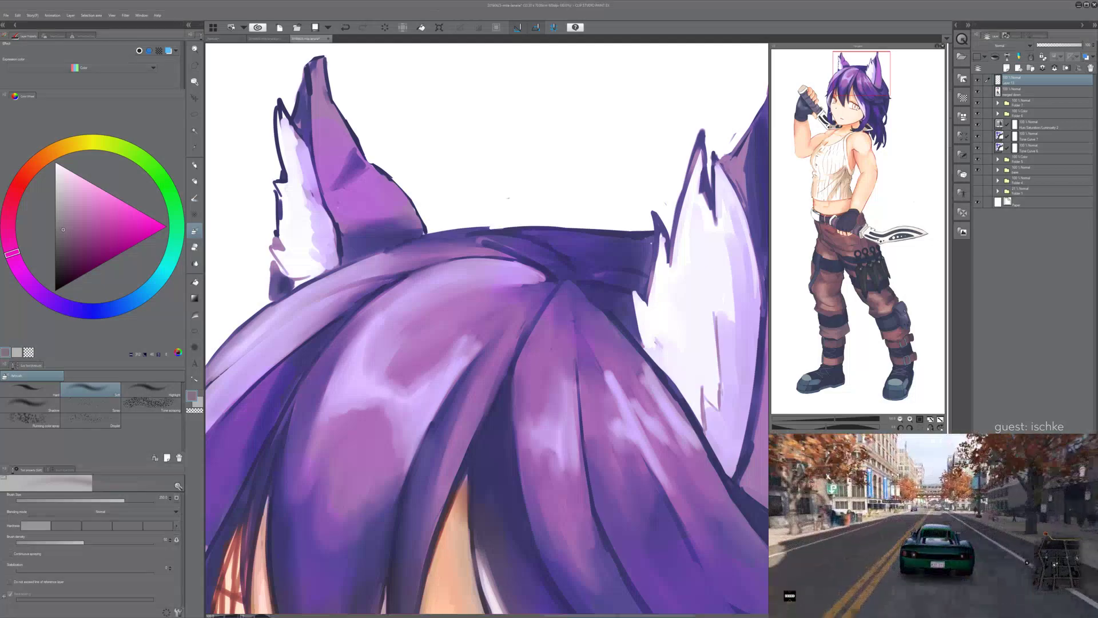
{"action": "key", "text": "ctrl+e"}
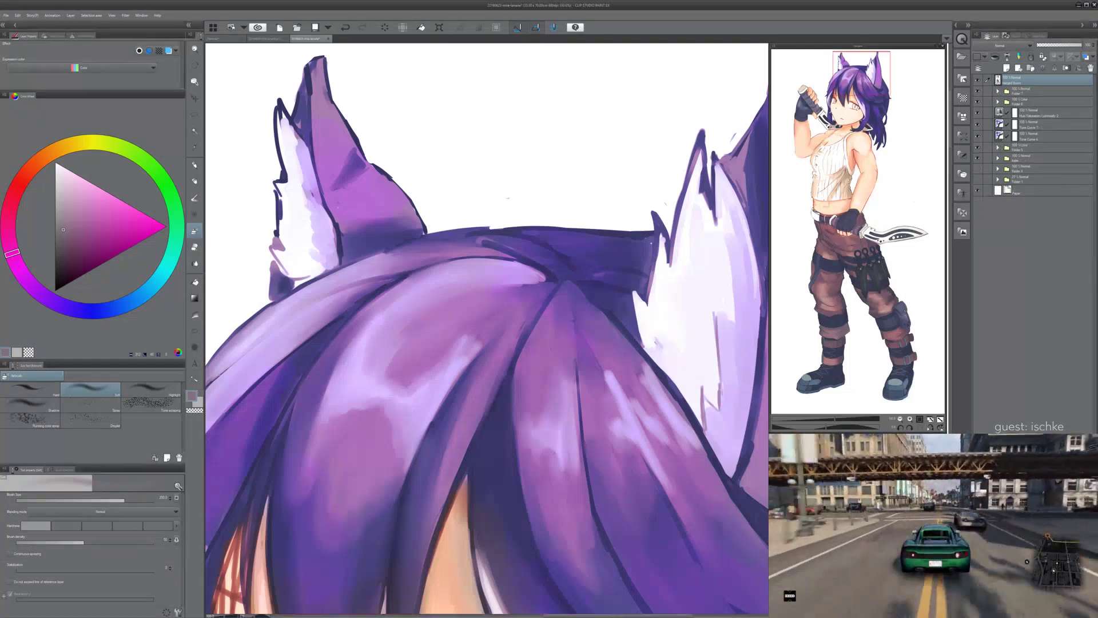
- Inspect the fringe, face, neck and blade, and the outline of the left cat ear at close range
{"action": "left_click_drag", "start_coordinate": [458, 446], "coordinate": [525, 181]}
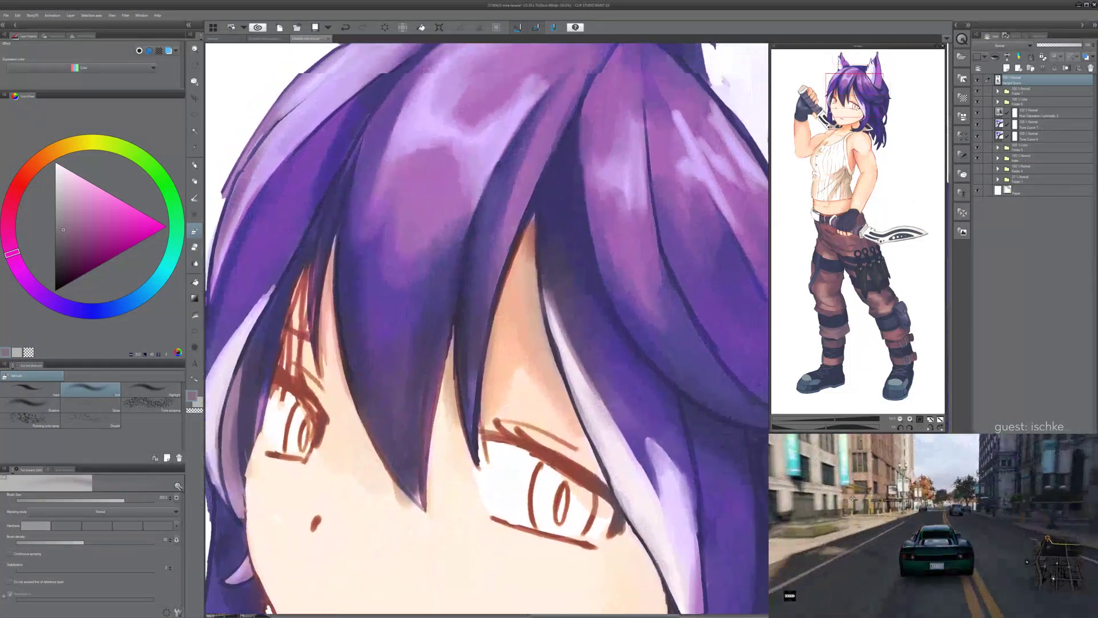
{"action": "scroll", "coordinate": [486, 329], "scroll_direction": "down", "scroll_amount": 5}
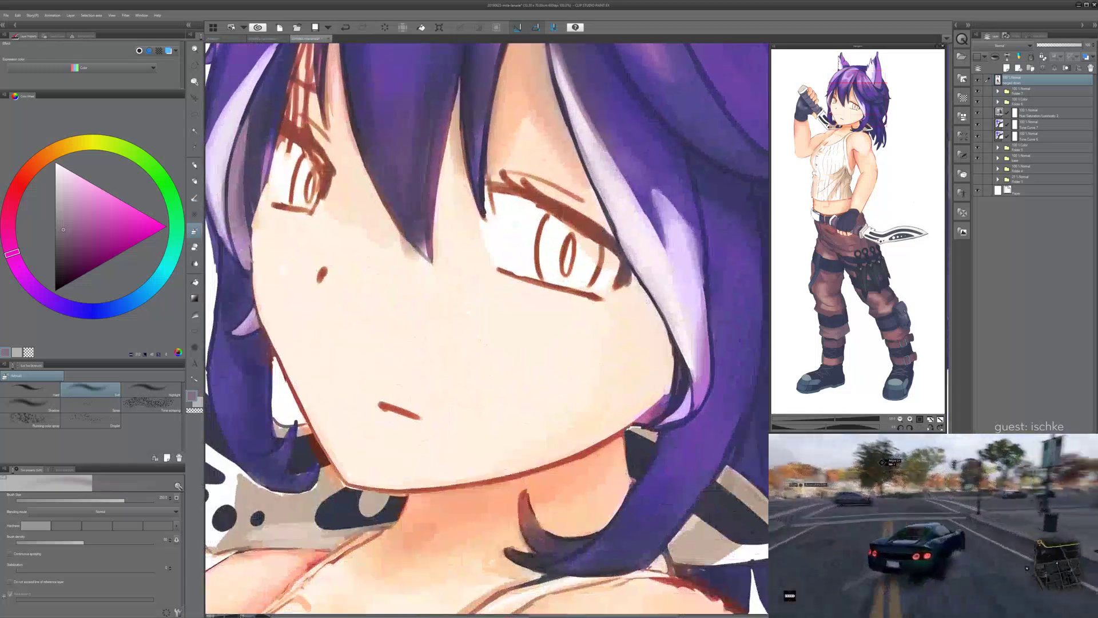
{"action": "left_click_drag", "start_coordinate": [457, 354], "coordinate": [632, 184]}
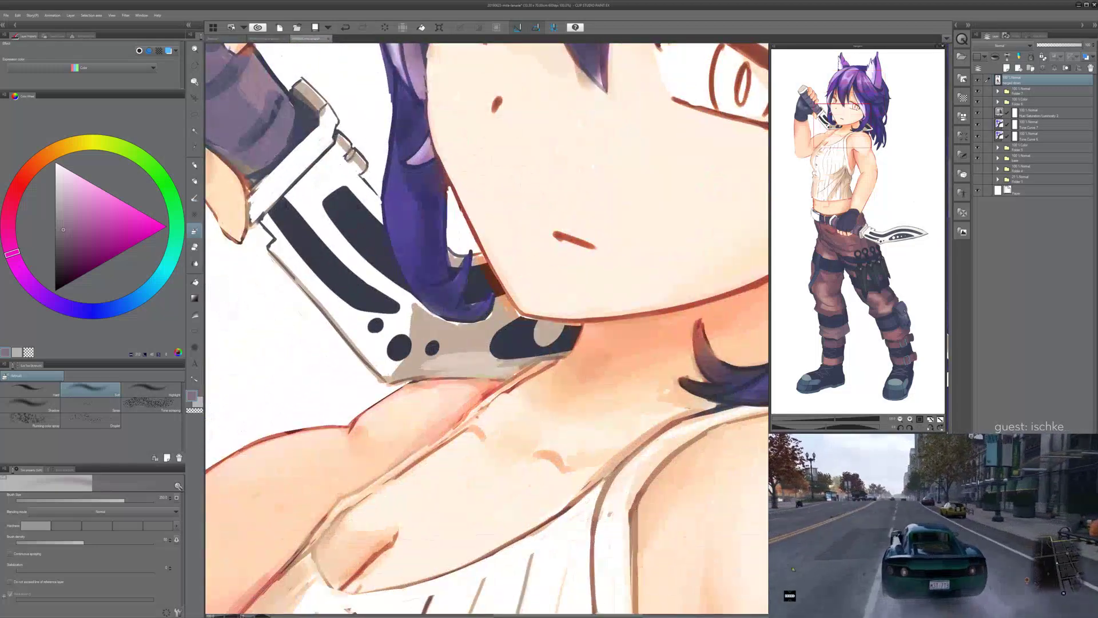
{"action": "scroll", "coordinate": [486, 329], "scroll_direction": "up", "scroll_amount": 10}
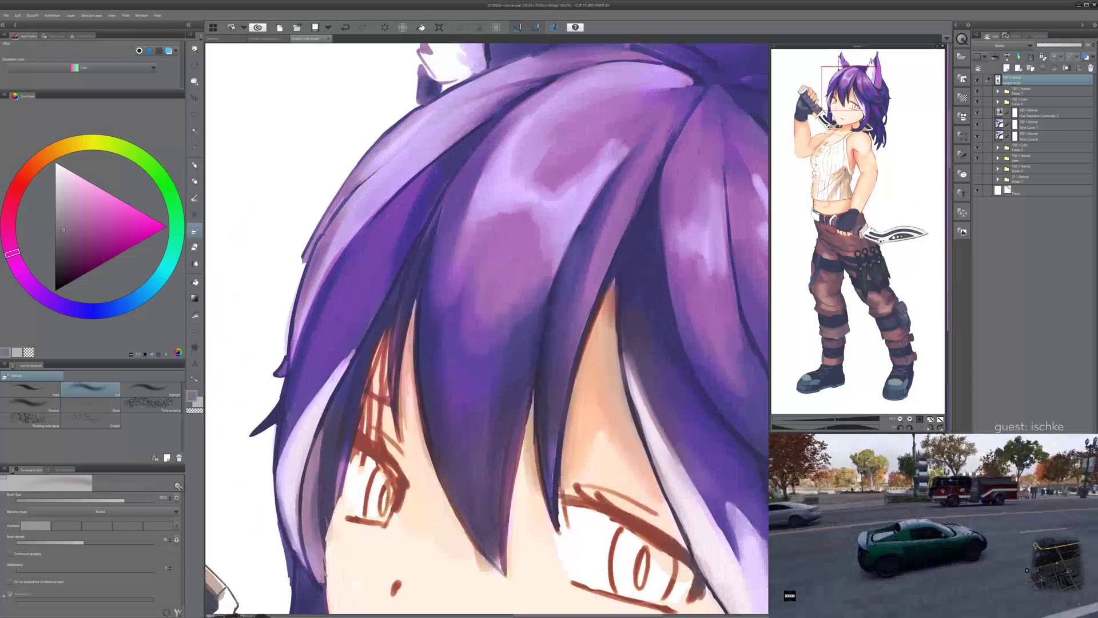
{"action": "left_click_drag", "start_coordinate": [469, 395], "coordinate": [407, 373]}
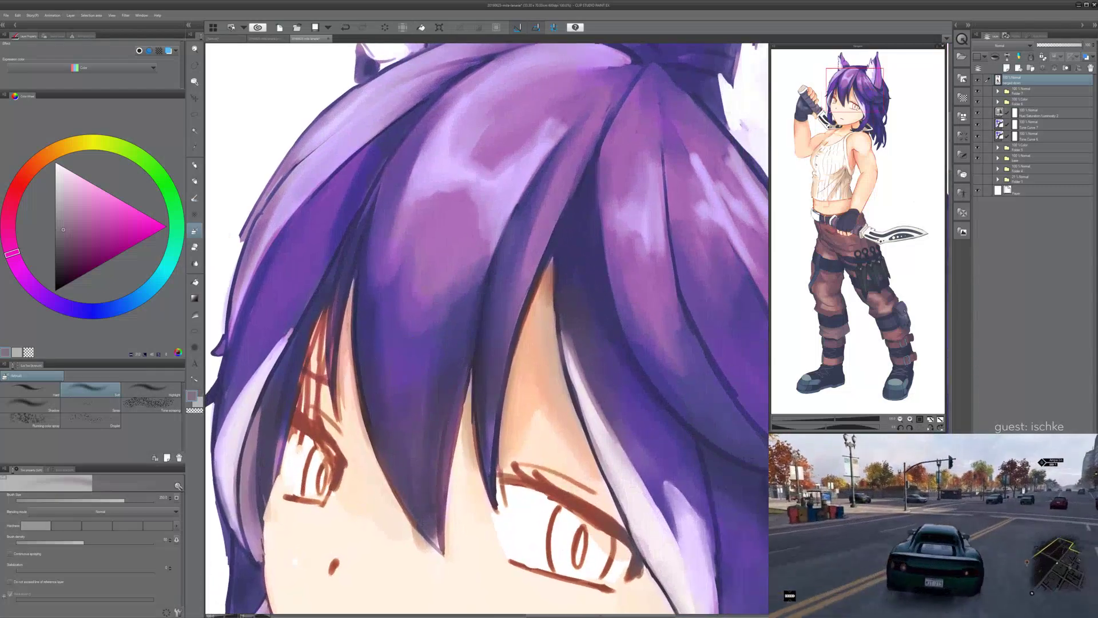
{"action": "left_click_drag", "start_coordinate": [503, 317], "coordinate": [465, 420]}
{"action": "scroll", "coordinate": [464, 421], "scroll_direction": "up", "scroll_amount": 1}
{"action": "left_click_drag", "start_coordinate": [453, 336], "coordinate": [474, 442]}
{"action": "scroll", "coordinate": [473, 442], "scroll_direction": "down", "scroll_amount": 1}
{"action": "left_click_drag", "start_coordinate": [456, 225], "coordinate": [473, 451]}
{"action": "scroll", "coordinate": [473, 452], "scroll_direction": "up", "scroll_amount": 2}
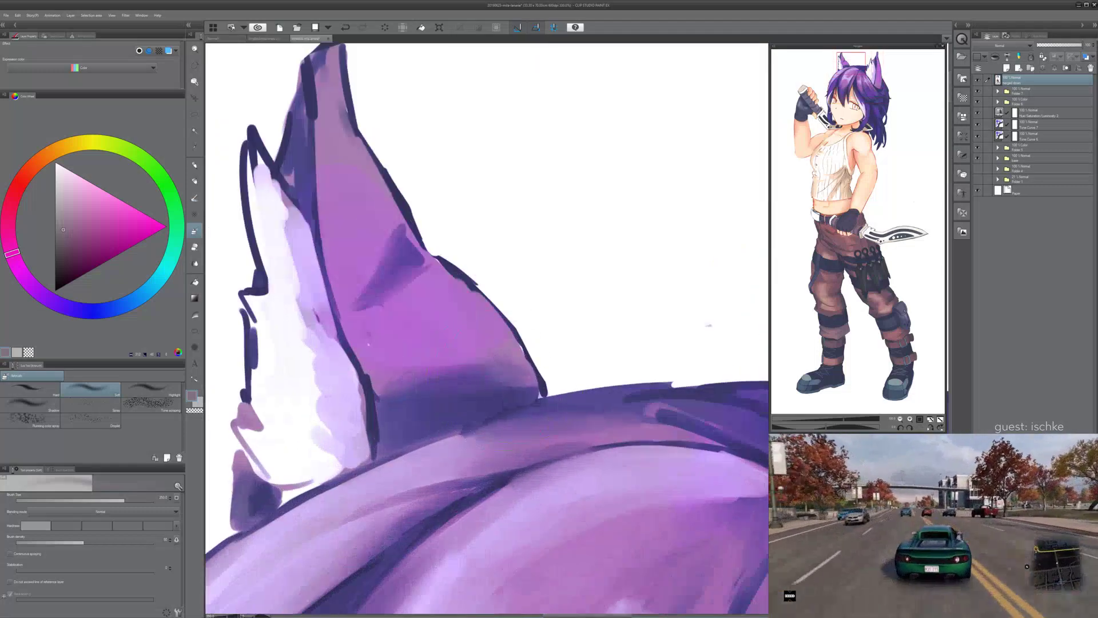
- Rotate the canvas around the left cat ear, switch to the eraser and undo the last stroke
{"action": "left_click_drag", "start_coordinate": [571, 354], "coordinate": [467, 432]}
{"action": "key", "text": "asciicircum"}
{"action": "key", "text": "asciicircum"}
{"action": "key", "text": "asciicircum"}
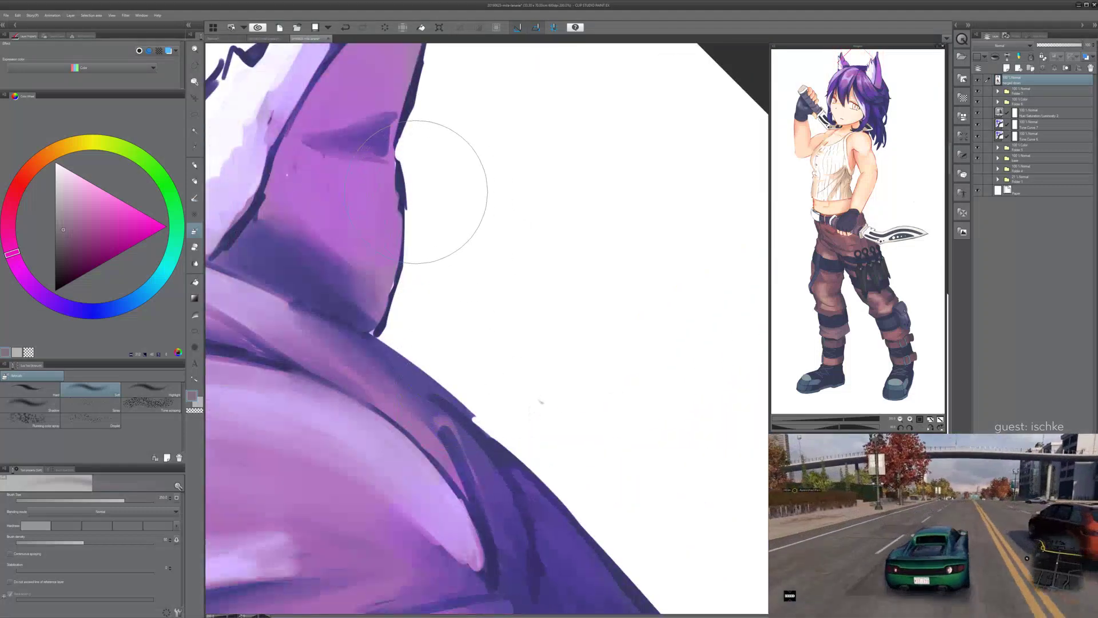
{"action": "key", "text": "e"}
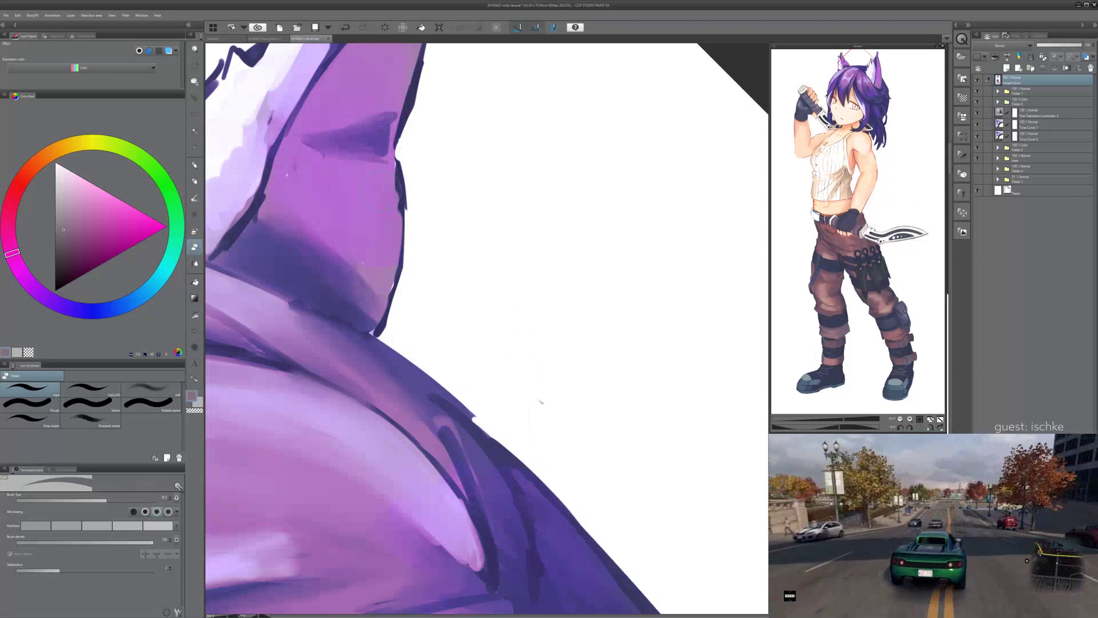
{"action": "key", "text": "ctrl+z"}
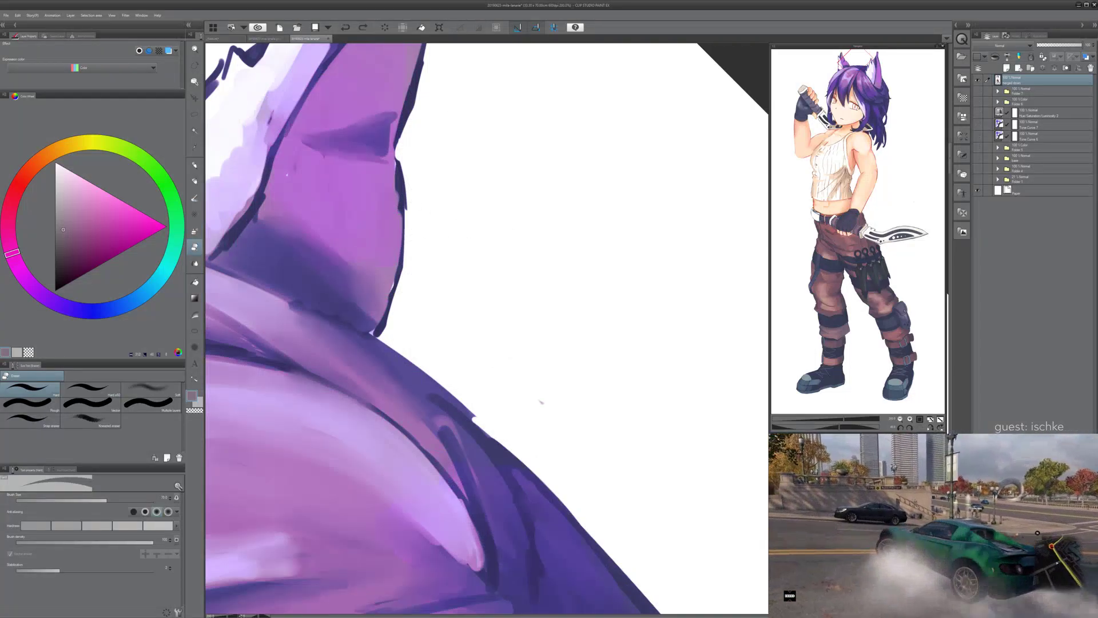
- Delete the two lowest layer folders directly above the paper layer
{"action": "left_click", "coordinate": [1041, 169]}
{"action": "left_click", "coordinate": [1041, 179], "text": "shift"}
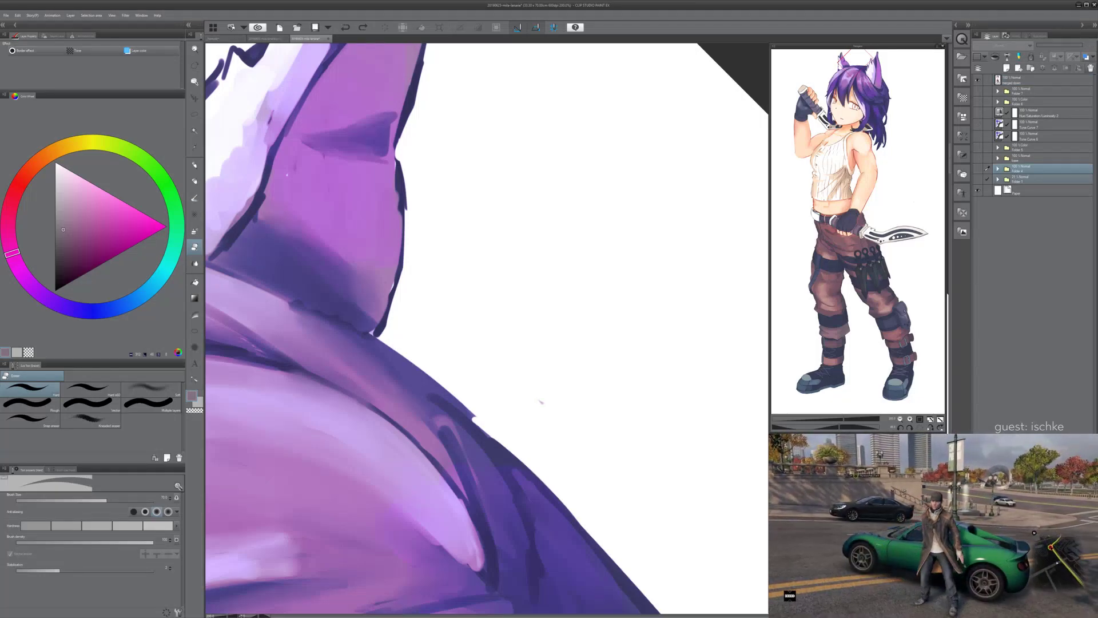
{"action": "left_click", "coordinate": [1090, 68]}
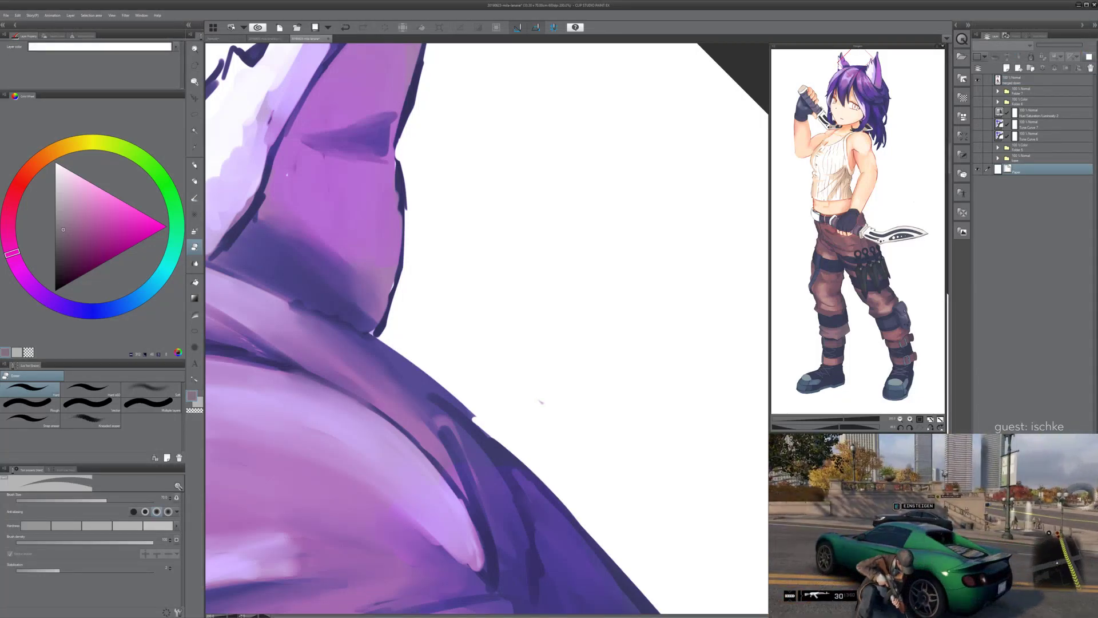
- Select the topmost character layer and erase the stray mark on the white background beside the left cat ear
{"action": "left_click_drag", "start_coordinate": [435, 274], "coordinate": [538, 375]}
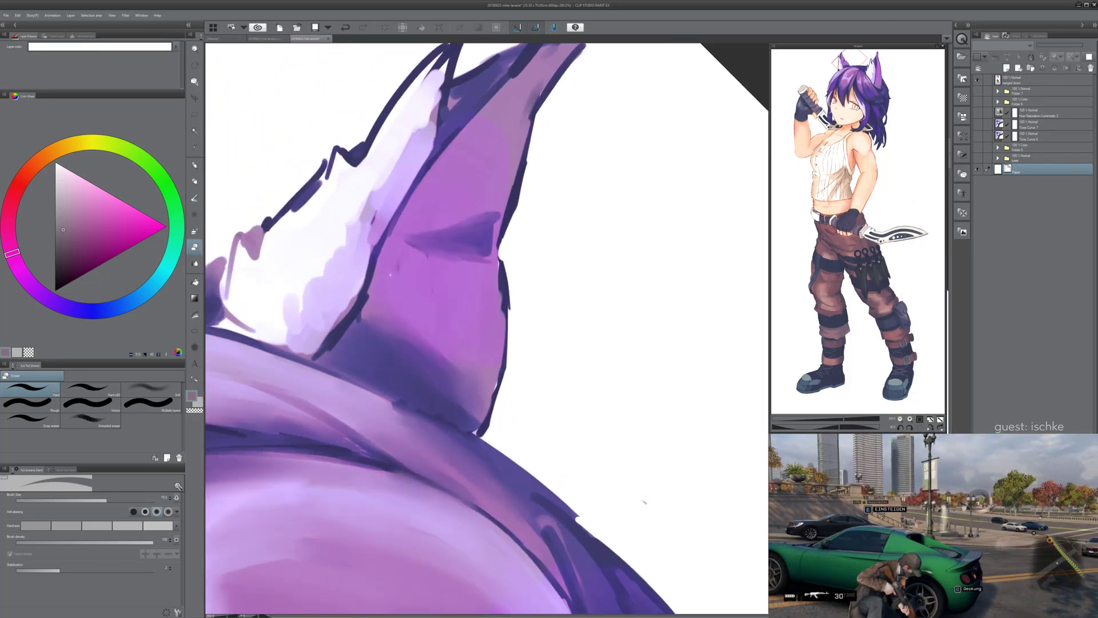
{"action": "left_click", "coordinate": [1046, 80]}
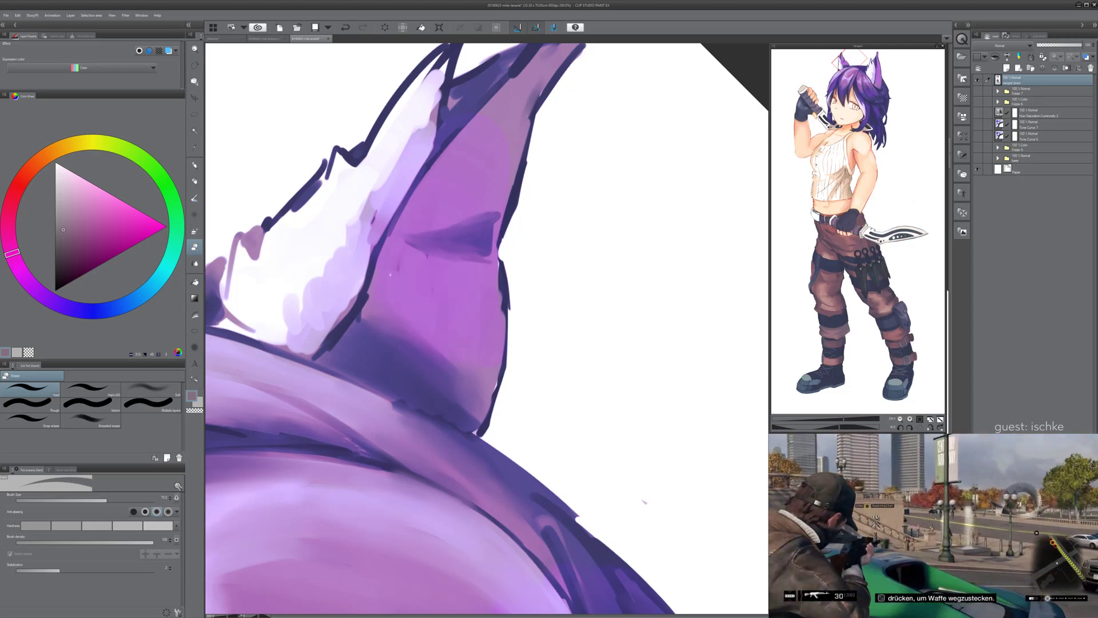
{"action": "left_click_drag", "start_coordinate": [642, 474], "coordinate": [644, 485]}
{"action": "left_click_drag", "start_coordinate": [571, 371], "coordinate": [524, 458]}
{"action": "mouse_move", "coordinate": [498, 322]}
{"action": "left_mouse_down"}
{"action": "mouse_move", "coordinate": [470, 317]}
{"action": "mouse_move", "coordinate": [470, 285]}
{"action": "mouse_move", "coordinate": [492, 267]}
{"action": "mouse_move", "coordinate": [479, 357]}
{"action": "mouse_move", "coordinate": [444, 350]}
{"action": "left_mouse_up"}
{"action": "scroll", "coordinate": [468, 325], "scroll_direction": "up", "scroll_amount": 2}
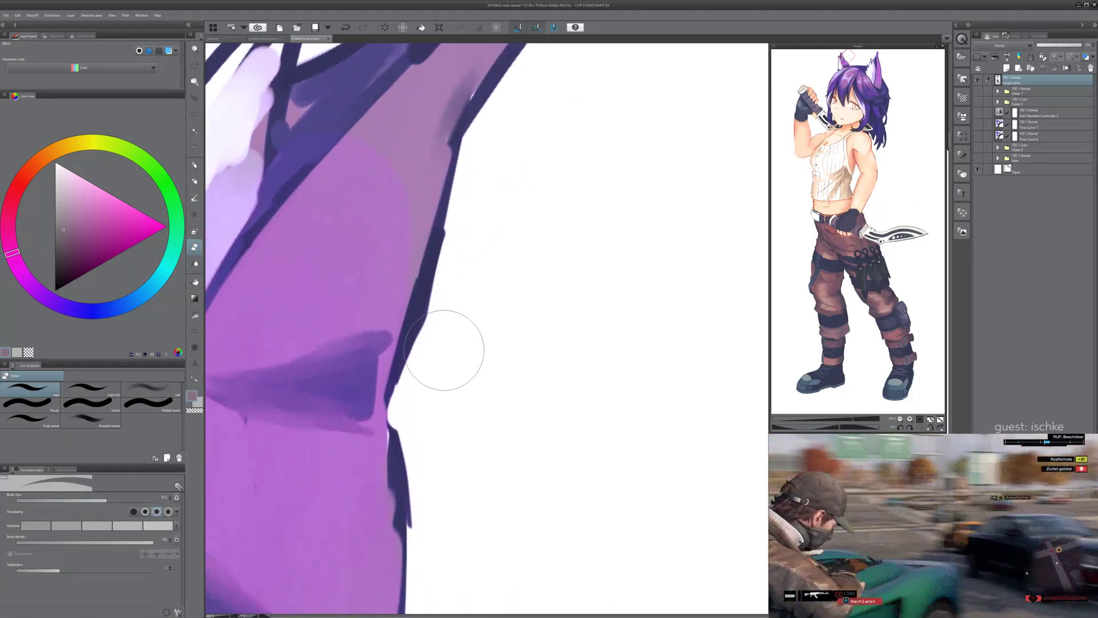
- Reduce the eraser size and trim the outside of the left ear's outer outline below the tip
{"action": "key", "text": "bracketleft"}
{"action": "key", "text": "bracketleft"}
{"action": "key", "text": "bracketleft"}
{"action": "key", "text": "bracketleft"}
{"action": "key", "text": "bracketleft"}
{"action": "key", "text": "bracketleft"}
{"action": "key", "text": "bracketleft"}
{"action": "left_click_drag", "start_coordinate": [446, 404], "coordinate": [447, 485]}
{"action": "left_click_drag", "start_coordinate": [461, 263], "coordinate": [413, 439]}
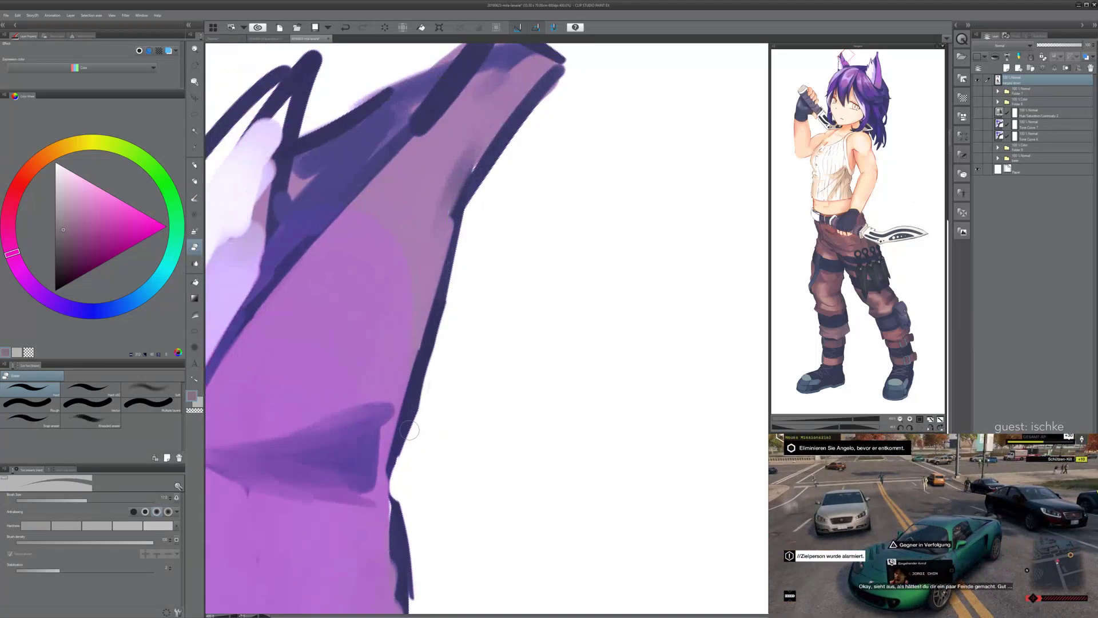
- Rotate the canvas and erase along the left ear's outer outline down to the notch for a thinner, smoother line
{"action": "key", "text": "minus"}
{"action": "key", "text": "minus"}
{"action": "key", "text": "minus"}
{"action": "key", "text": "minus"}
{"action": "key", "text": "minus"}
{"action": "key", "text": "minus"}
{"action": "key", "text": "minus"}
{"action": "key", "text": "minus"}
{"action": "key", "text": "minus"}
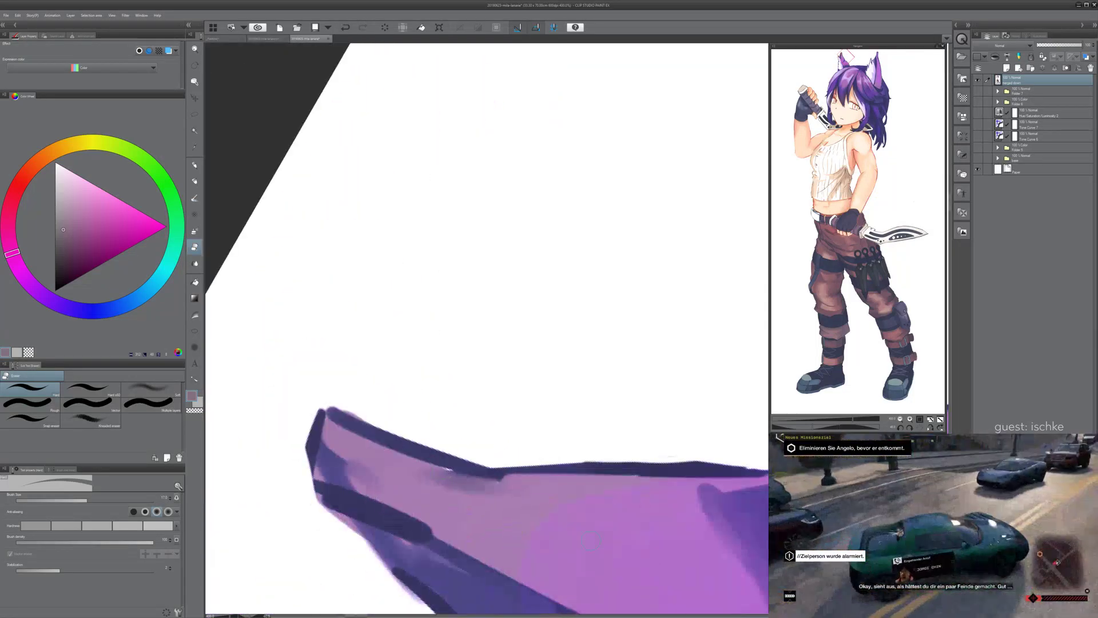
{"action": "mouse_move", "coordinate": [674, 414]}
{"action": "left_mouse_down"}
{"action": "mouse_move", "coordinate": [400, 391]}
{"action": "mouse_move", "coordinate": [412, 390]}
{"action": "left_mouse_up"}
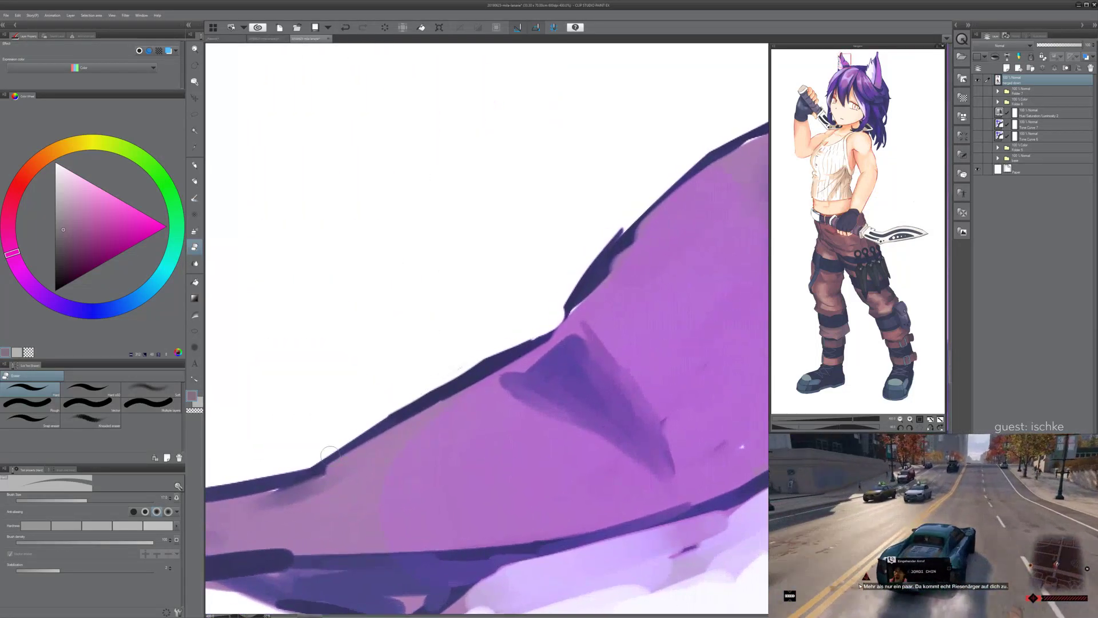
{"action": "left_click_drag", "start_coordinate": [341, 439], "coordinate": [522, 329]}
{"action": "key", "text": "ctrl+z"}
{"action": "left_click_drag", "start_coordinate": [304, 459], "coordinate": [547, 321]}
{"action": "left_click_drag", "start_coordinate": [332, 444], "coordinate": [546, 319]}
{"action": "left_click_drag", "start_coordinate": [375, 417], "coordinate": [553, 323]}
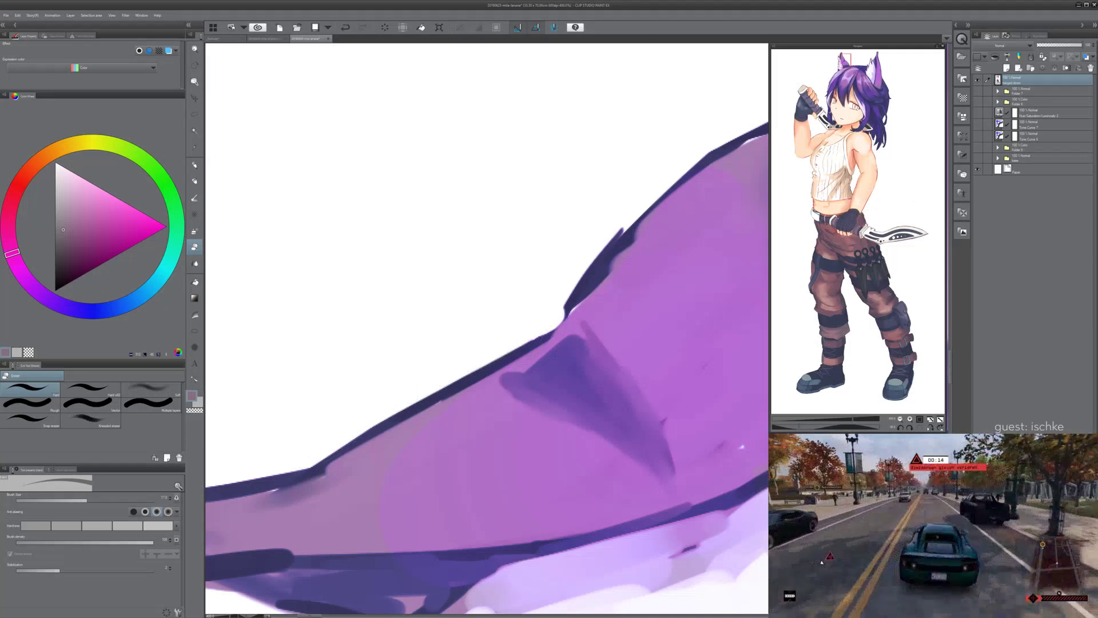
- Rotate the canvas back and erase the excess paint outside the outline at the left ear's tip
{"action": "left_click_drag", "start_coordinate": [389, 399], "coordinate": [611, 130]}
{"action": "left_click_drag", "start_coordinate": [611, 130], "coordinate": [373, 495]}
{"action": "key", "text": "asciicircum"}
{"action": "key", "text": "asciicircum"}
{"action": "left_click_drag", "start_coordinate": [402, 453], "coordinate": [383, 534]}
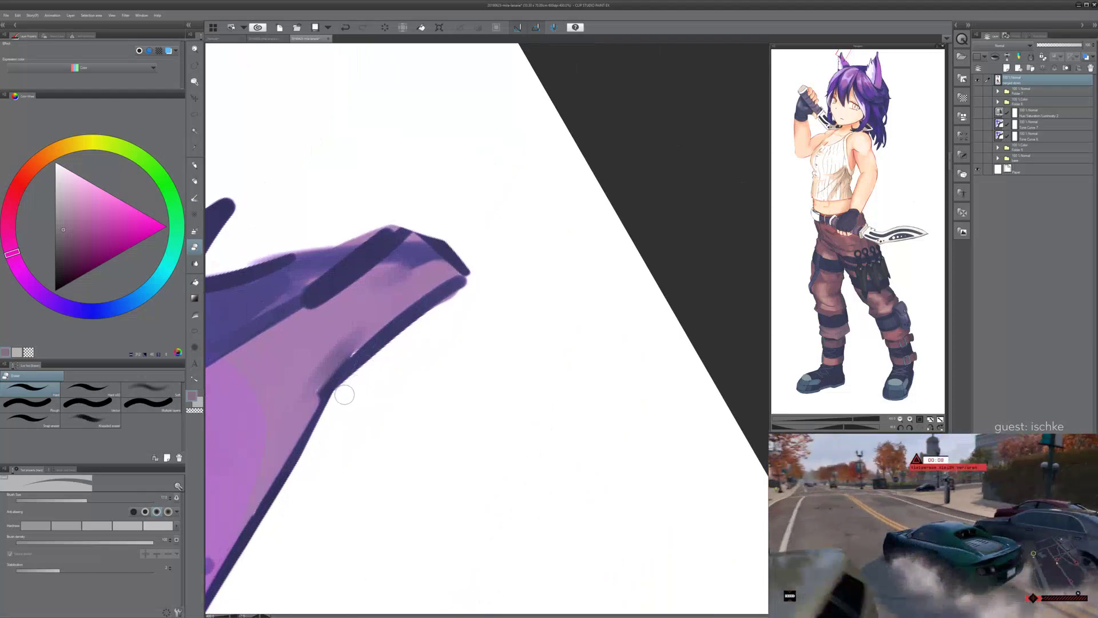
{"action": "left_click_drag", "start_coordinate": [345, 395], "coordinate": [470, 275]}
{"action": "left_click_drag", "start_coordinate": [364, 371], "coordinate": [436, 300]}
{"action": "key", "text": "ctrl+z"}
{"action": "left_click_drag", "start_coordinate": [335, 399], "coordinate": [486, 273]}
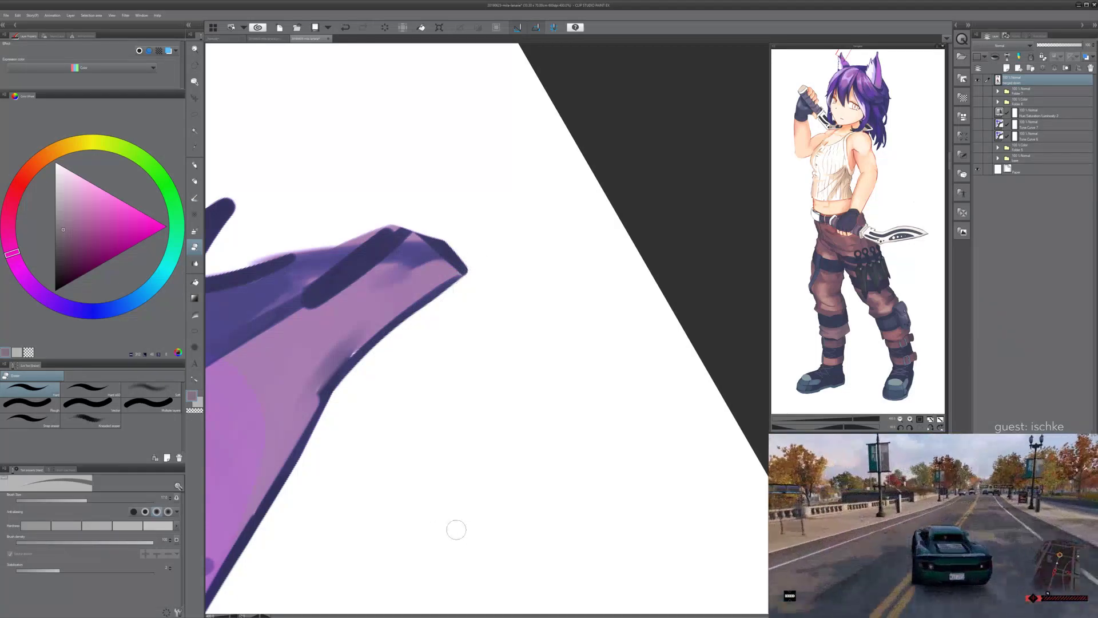
- Rotate the canvas upright, erase the excess paint above the left ear tip's top edge, and sample the outline's dark blue
{"action": "key", "text": "minus"}
{"action": "key", "text": "minus"}
{"action": "key", "text": "minus"}
{"action": "key", "text": "minus"}
{"action": "left_click_drag", "start_coordinate": [468, 384], "coordinate": [457, 343]}
{"action": "left_click_drag", "start_coordinate": [385, 369], "coordinate": [504, 331]}
{"action": "left_click_drag", "start_coordinate": [395, 366], "coordinate": [500, 338]}
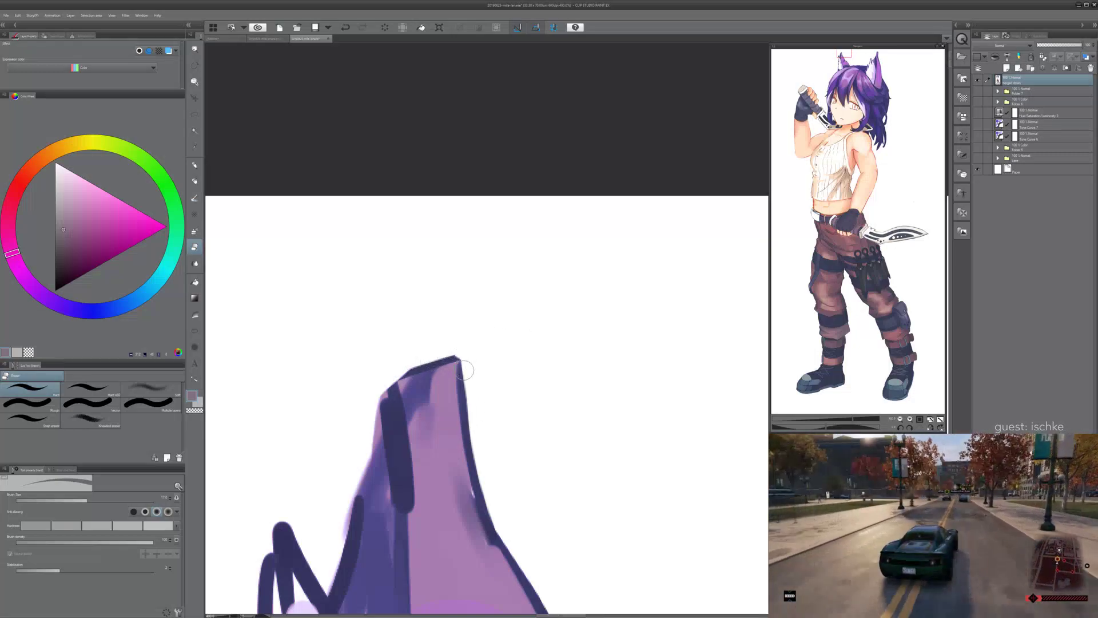
{"action": "left_click", "coordinate": [458, 363], "text": "alt"}
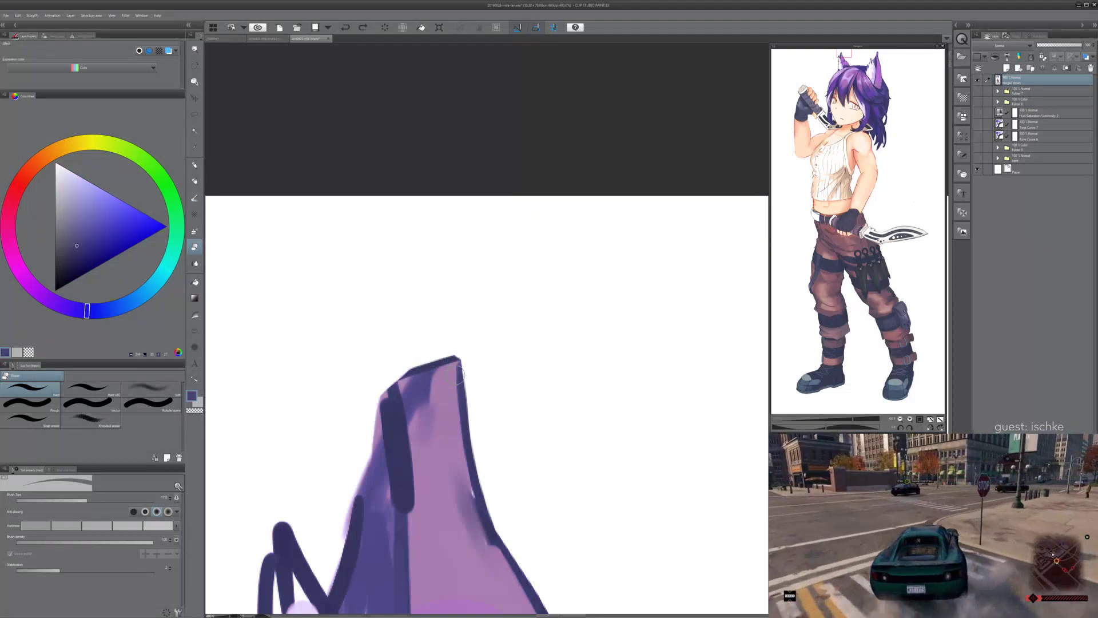
{"action": "key", "text": "ctrl+z"}
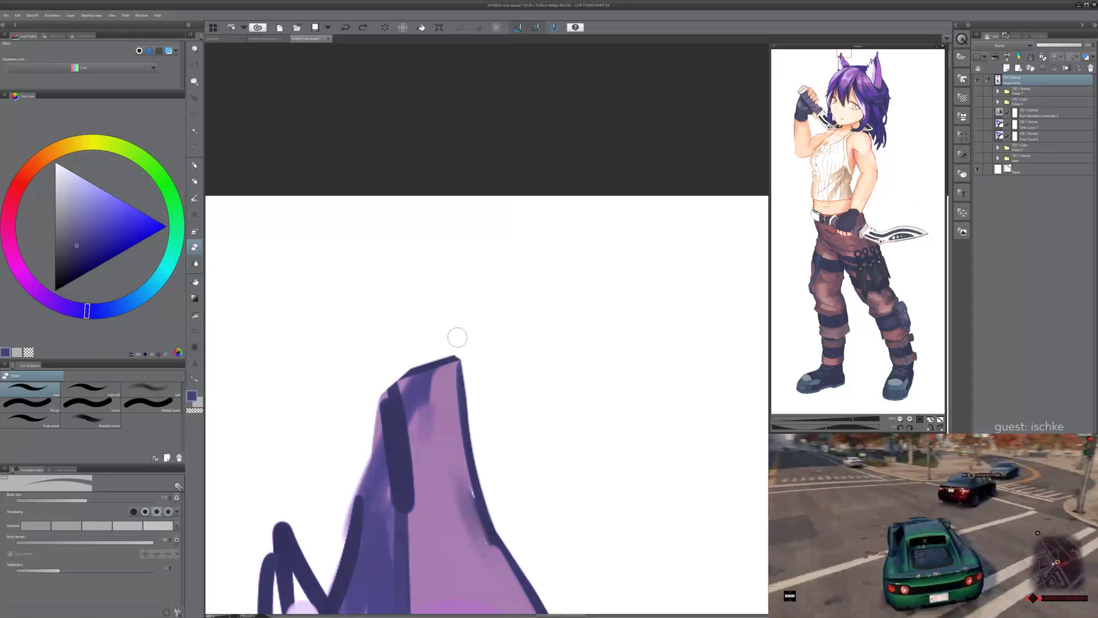
- Adjust the eraser to a finer size for detail work at the left ear's tip
{"action": "key", "text": "]"}
{"action": "key", "text": "]"}
{"action": "key", "text": "]"}
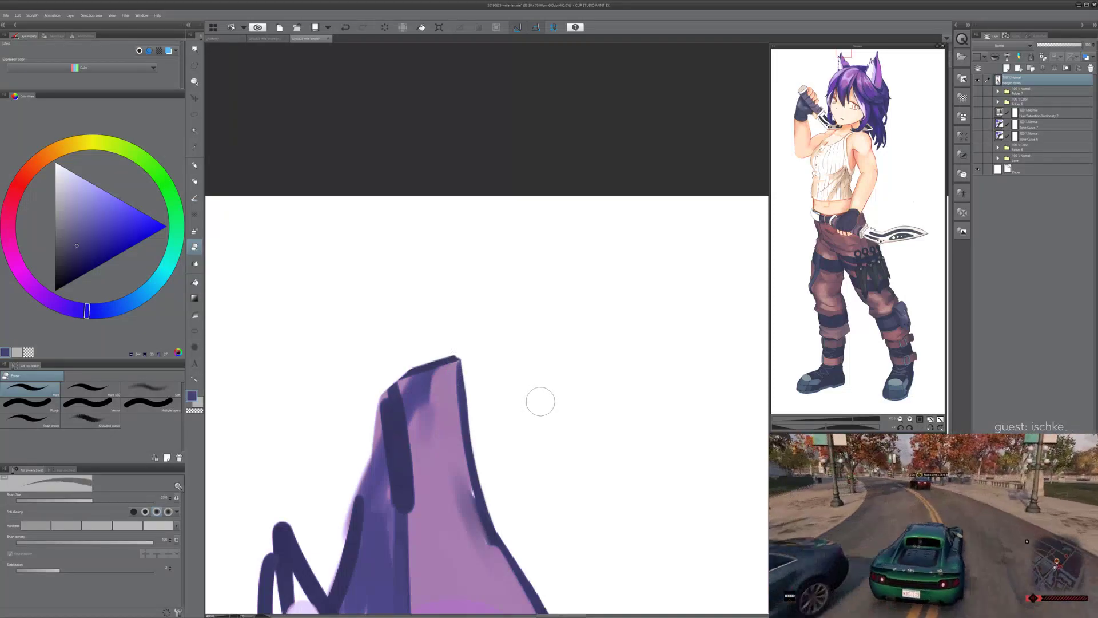
{"action": "scroll", "coordinate": [525, 418], "scroll_direction": "up", "scroll_amount": 2}
{"action": "key", "text": "^"}
{"action": "scroll", "coordinate": [465, 385], "scroll_direction": "down", "scroll_amount": 2}
{"action": "left_click_drag", "start_coordinate": [423, 295], "coordinate": [483, 441]}
{"action": "key", "text": "["}
{"action": "key", "text": "["}
{"action": "key", "text": "["}
{"action": "key", "text": "["}
{"action": "key", "text": "["}
{"action": "key", "text": "["}
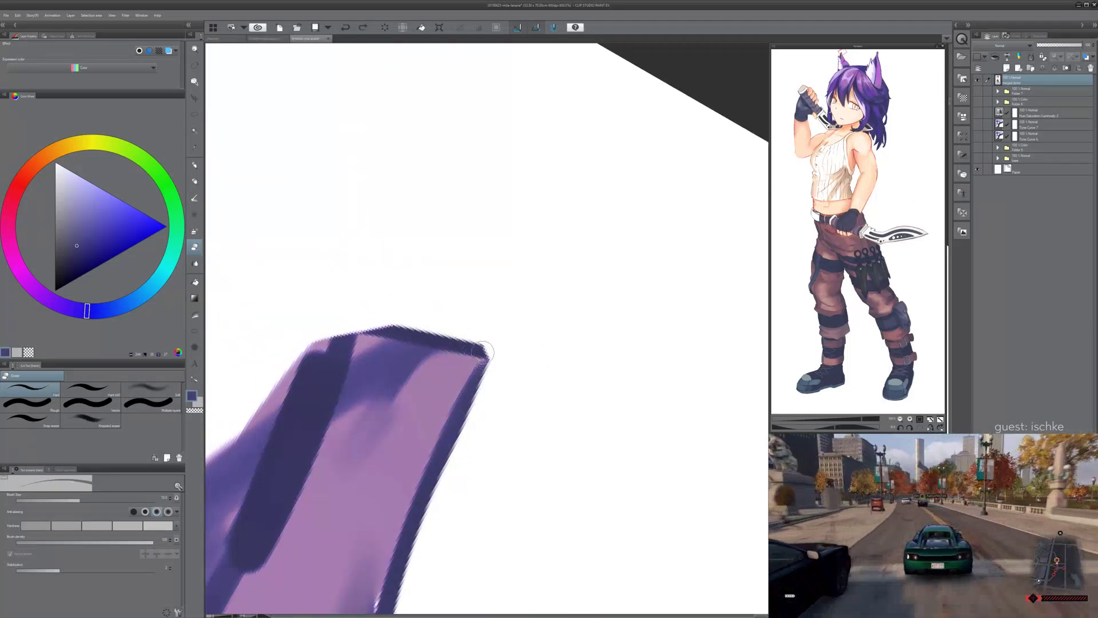
- With a smaller brush in the outline's dark blue, close the ear tip's corner and extend its top outline to the thick dark stroke
{"action": "key", "text": "b"}
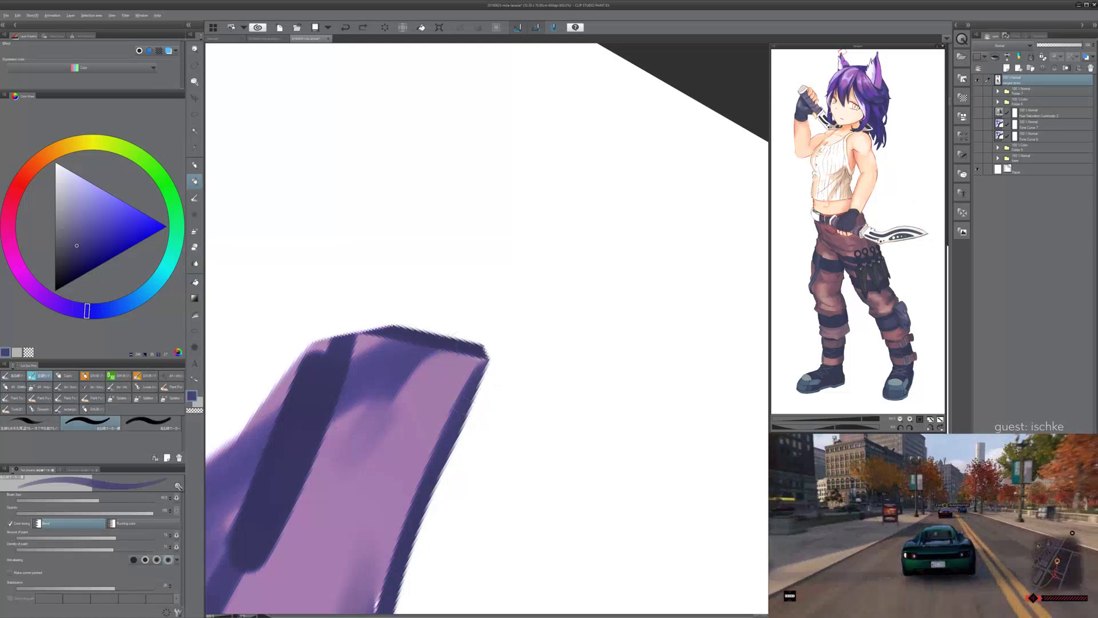
{"action": "key", "text": "bracketleft"}
{"action": "key", "text": "bracketleft"}
{"action": "key", "text": "bracketleft"}
{"action": "key", "text": "bracketleft"}
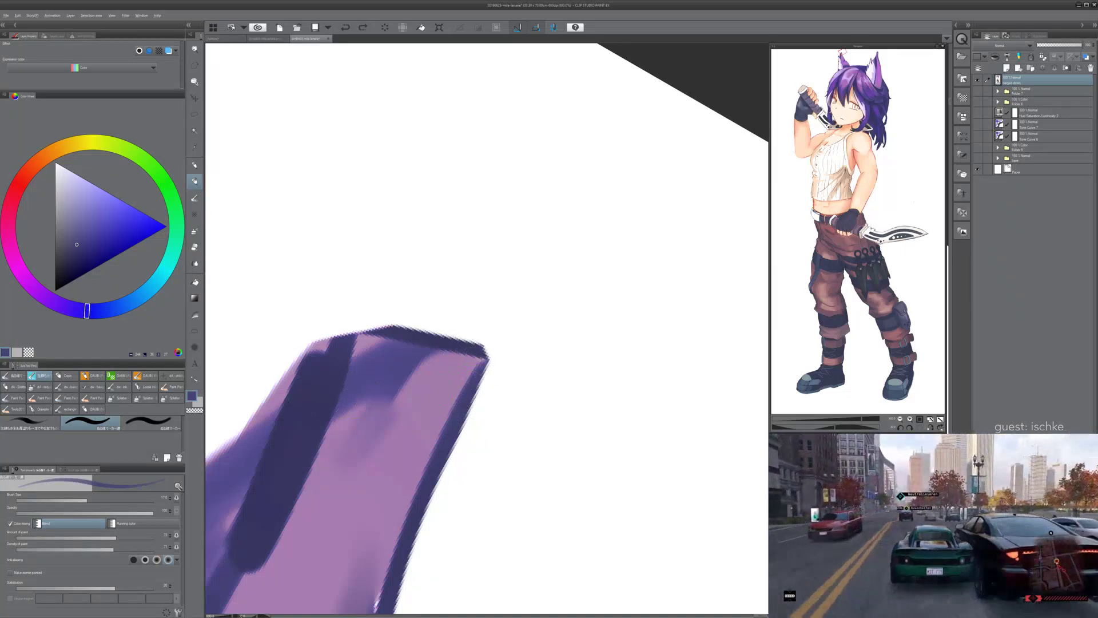
{"action": "left_click", "coordinate": [329, 398], "text": "alt"}
{"action": "key", "text": "bracketleft"}
{"action": "key", "text": "bracketleft"}
{"action": "key", "text": "bracketleft"}
{"action": "key", "text": "bracketleft"}
{"action": "key", "text": "bracketleft"}
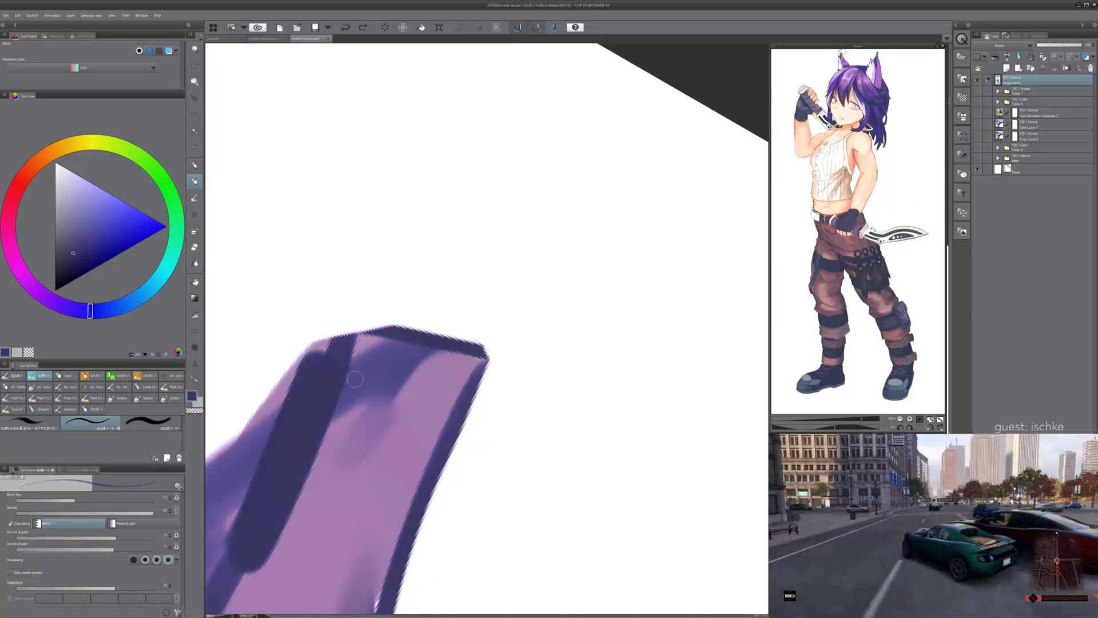
{"action": "left_click_drag", "start_coordinate": [479, 365], "coordinate": [482, 357]}
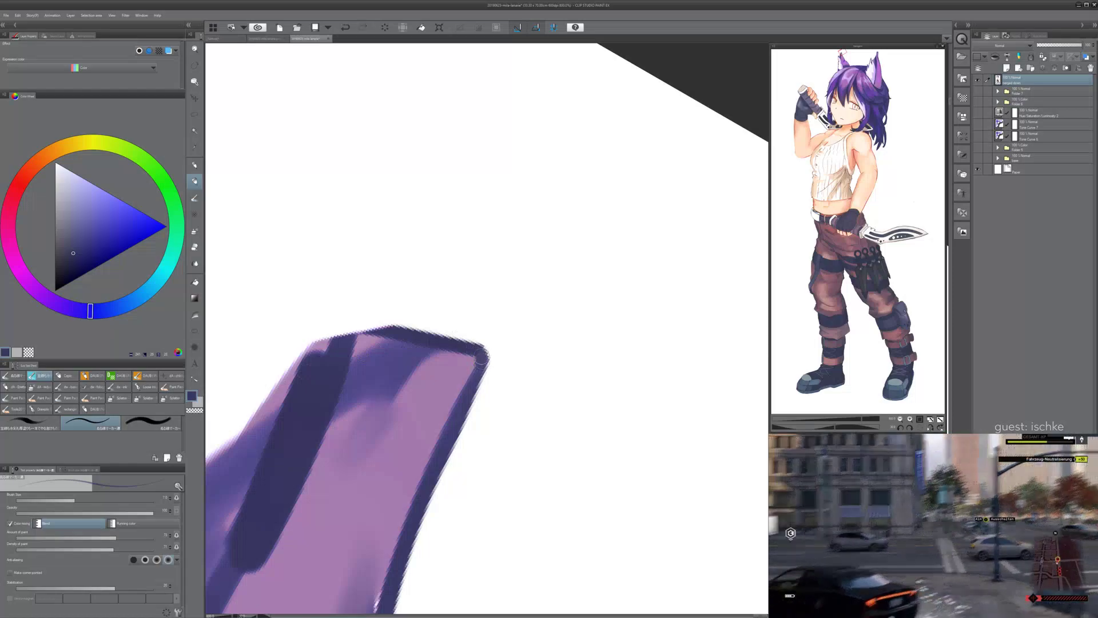
{"action": "mouse_move", "coordinate": [347, 336]}
{"action": "left_mouse_down"}
{"action": "mouse_move", "coordinate": [394, 331]}
{"action": "mouse_move", "coordinate": [343, 338]}
{"action": "left_mouse_up"}
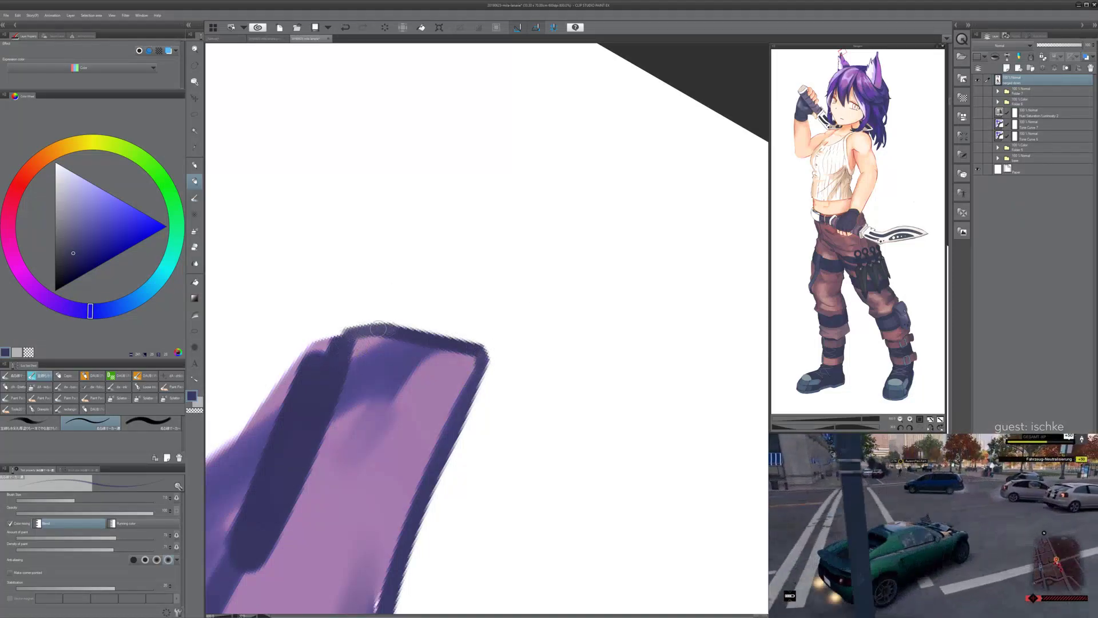
- Erase the purple paint spilling outside the left ear's left edge, from the tip down towards the fur tuft
{"action": "key", "text": "e"}
{"action": "mouse_move", "coordinate": [352, 328]}
{"action": "left_mouse_down"}
{"action": "mouse_move", "coordinate": [326, 345]}
{"action": "mouse_move", "coordinate": [567, 186]}
{"action": "left_mouse_up"}
{"action": "scroll", "coordinate": [387, 298], "scroll_direction": "down", "scroll_amount": 2}
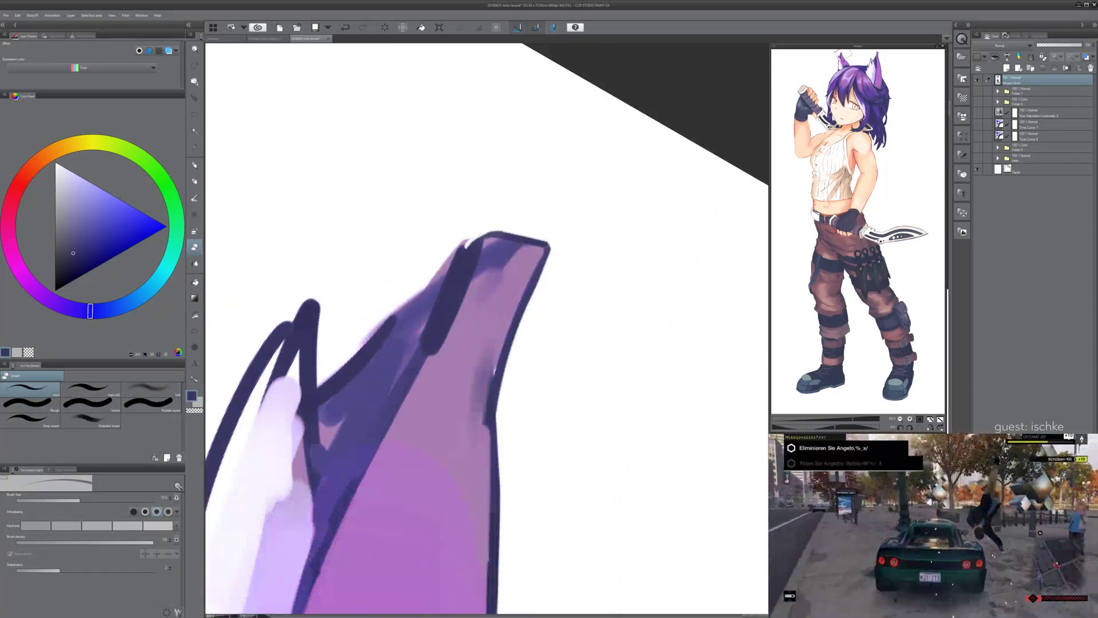
{"action": "left_click_drag", "start_coordinate": [364, 326], "coordinate": [359, 356]}
{"action": "left_click_drag", "start_coordinate": [403, 316], "coordinate": [455, 273]}
{"action": "left_click_drag", "start_coordinate": [362, 365], "coordinate": [473, 265]}
{"action": "left_click_drag", "start_coordinate": [410, 315], "coordinate": [494, 250]}
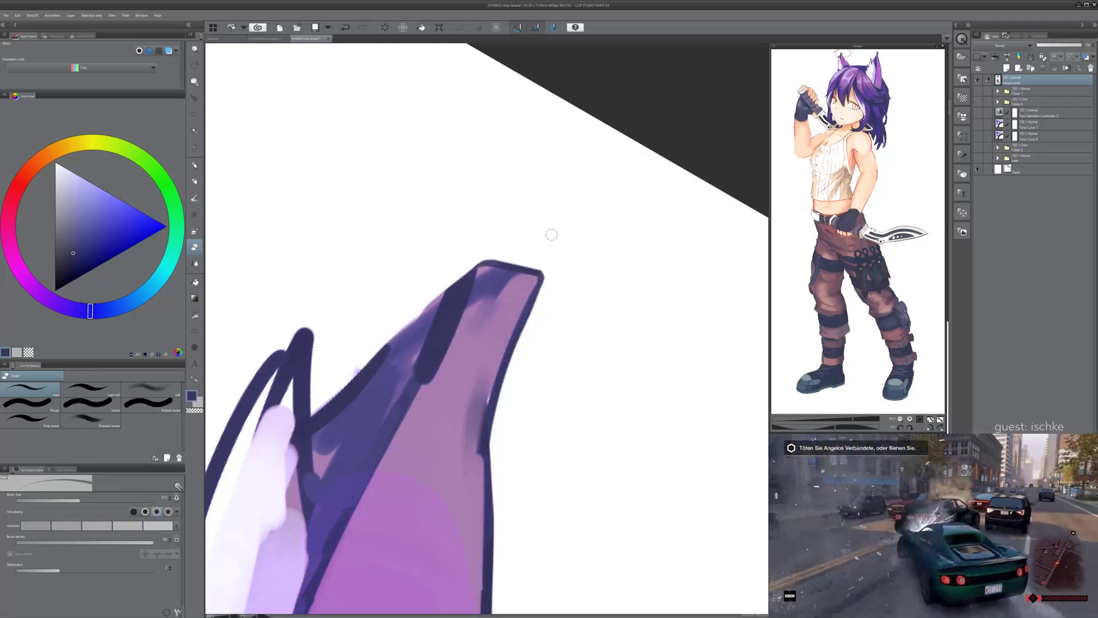
- Sample the ear's mauve and paint over the dark purple shading inside the tip, enlarging the brush
{"action": "scroll", "coordinate": [541, 441], "scroll_direction": "up", "scroll_amount": 1}
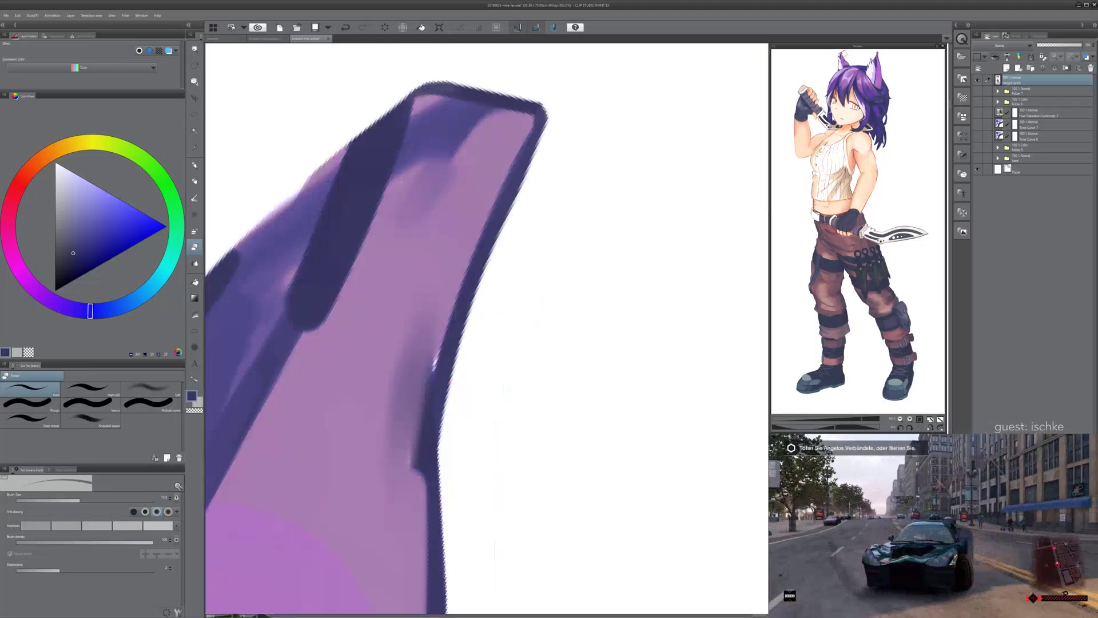
{"action": "left_click_drag", "start_coordinate": [497, 311], "coordinate": [497, 369]}
{"action": "left_click", "coordinate": [413, 349], "text": "alt"}
{"action": "left_click_drag", "start_coordinate": [430, 247], "coordinate": [424, 166]}
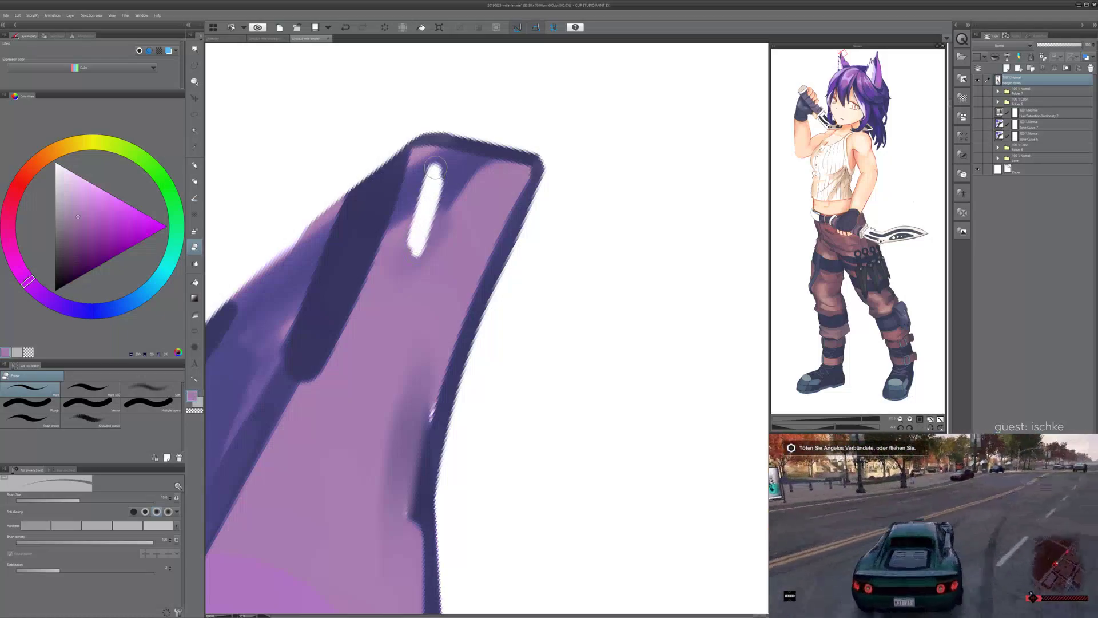
{"action": "key", "text": "ctrl+z"}
{"action": "key", "text": "b"}
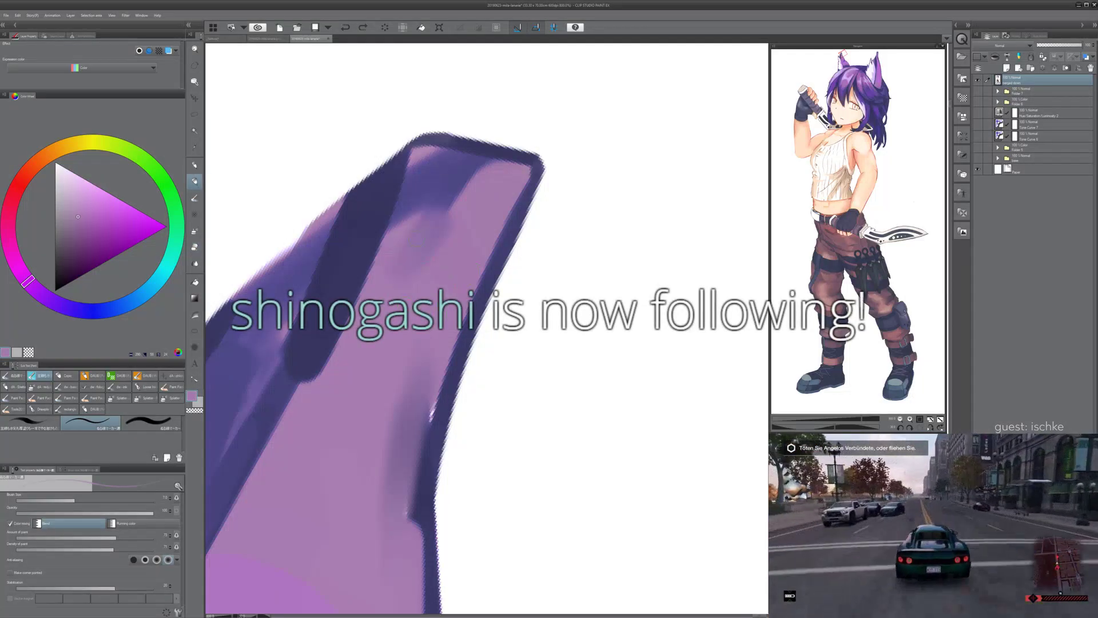
{"action": "mouse_move", "coordinate": [430, 224]}
{"action": "left_mouse_down"}
{"action": "mouse_move", "coordinate": [447, 183]}
{"action": "mouse_move", "coordinate": [427, 265]}
{"action": "mouse_move", "coordinate": [426, 176]}
{"action": "mouse_move", "coordinate": [483, 154]}
{"action": "mouse_move", "coordinate": [431, 167]}
{"action": "mouse_move", "coordinate": [400, 206]}
{"action": "mouse_move", "coordinate": [397, 194]}
{"action": "mouse_move", "coordinate": [443, 177]}
{"action": "mouse_move", "coordinate": [474, 196]}
{"action": "left_mouse_up"}
{"action": "key", "text": "bracketright"}
{"action": "key", "text": "bracketright"}
{"action": "key", "text": "bracketright"}
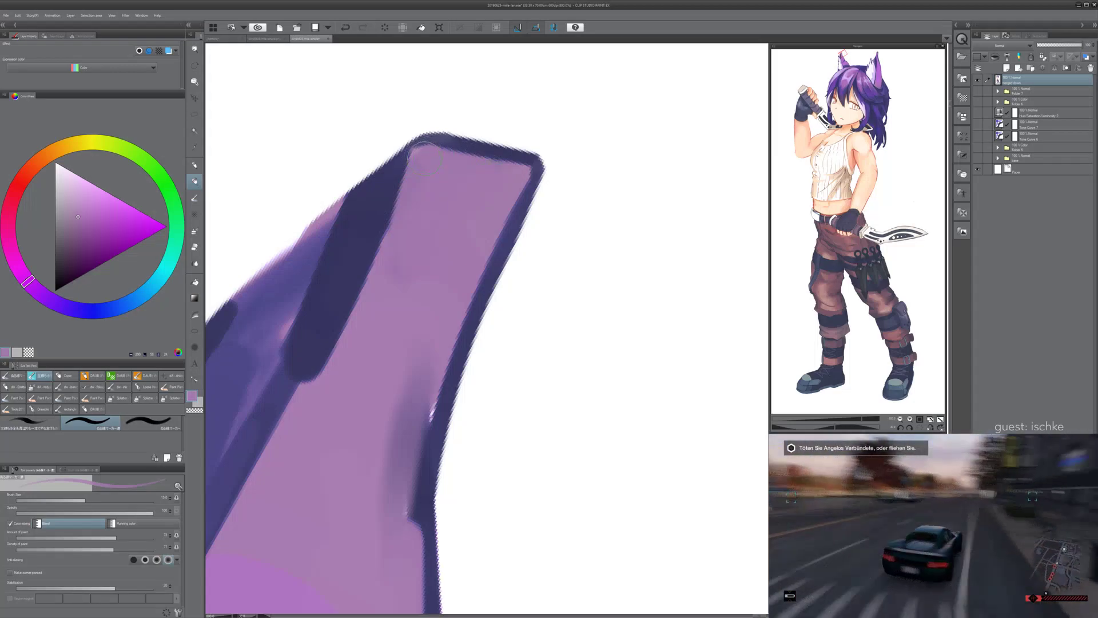
- Paint mauve over the white gap and the dark notch along the inside of the left ear's outer outline
{"action": "mouse_move", "coordinate": [475, 201]}
{"action": "left_mouse_down"}
{"action": "mouse_move", "coordinate": [502, 222]}
{"action": "mouse_move", "coordinate": [441, 124]}
{"action": "left_mouse_up"}
{"action": "left_click_drag", "start_coordinate": [397, 323], "coordinate": [390, 395]}
{"action": "mouse_move", "coordinate": [394, 343]}
{"action": "left_mouse_down"}
{"action": "mouse_move", "coordinate": [378, 442]}
{"action": "mouse_move", "coordinate": [385, 462]}
{"action": "left_mouse_up"}
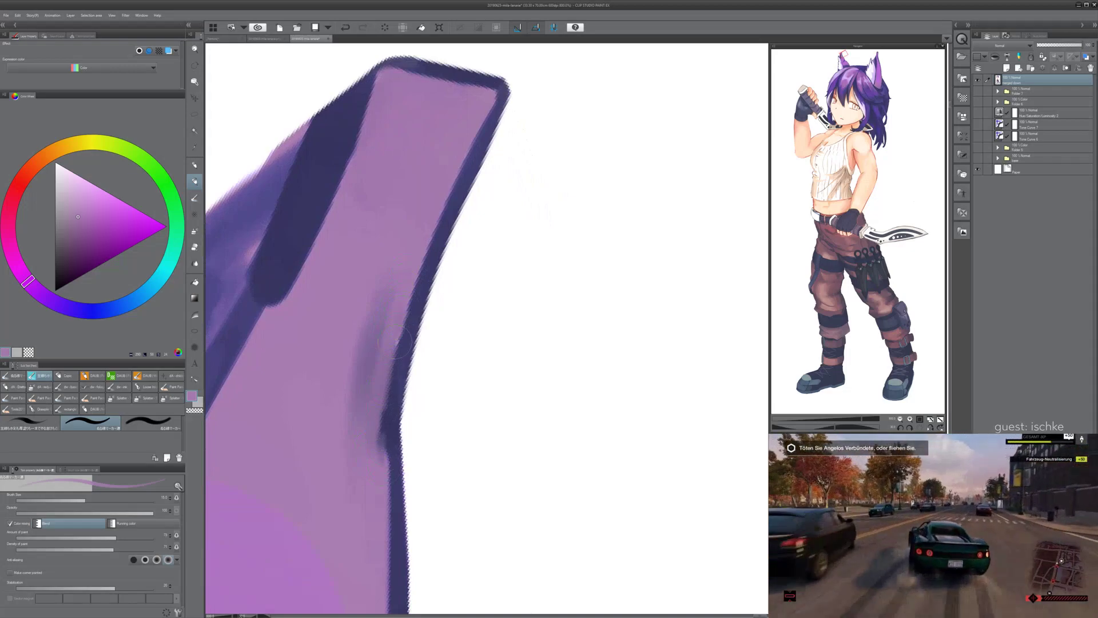
{"action": "left_click_drag", "start_coordinate": [402, 324], "coordinate": [384, 466]}
{"action": "left_click_drag", "start_coordinate": [399, 358], "coordinate": [388, 475]}
{"action": "mouse_move", "coordinate": [396, 430]}
{"action": "left_mouse_down"}
{"action": "mouse_move", "coordinate": [446, 359]}
{"action": "mouse_move", "coordinate": [425, 357]}
{"action": "mouse_move", "coordinate": [384, 442]}
{"action": "left_mouse_up"}
- Sample the outline's dark blue and repaint the left ear's outer outline across the bend at the old notch
{"action": "left_click", "coordinate": [441, 364], "text": "alt"}
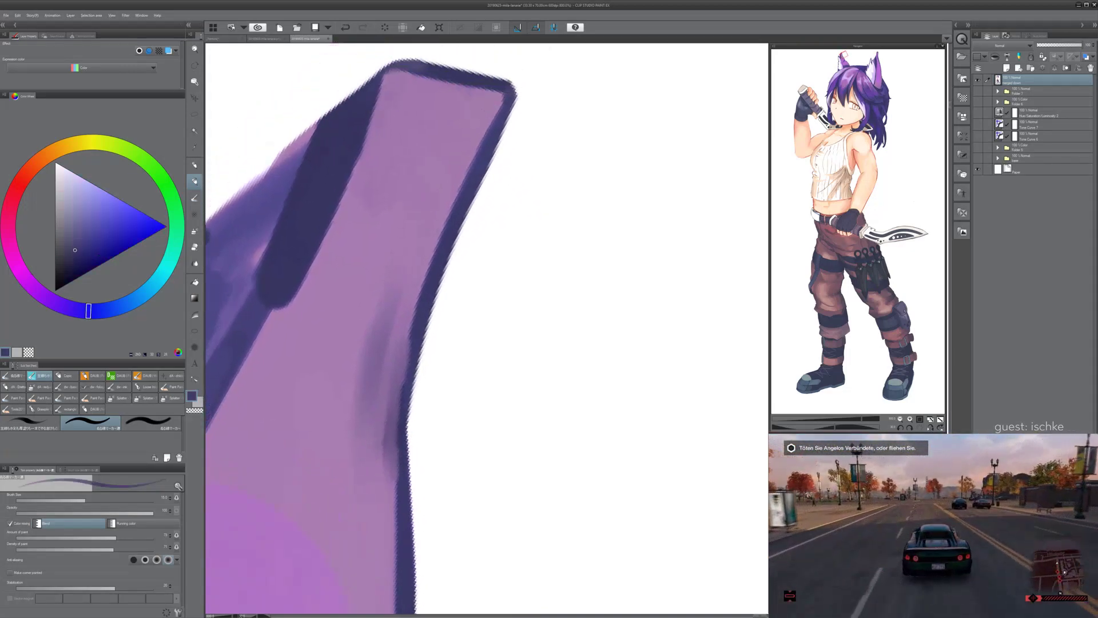
{"action": "scroll", "coordinate": [457, 143], "scroll_direction": "down", "scroll_amount": 1}
{"action": "left_click_drag", "start_coordinate": [457, 144], "coordinate": [457, 139]}
{"action": "scroll", "coordinate": [457, 141], "scroll_direction": "down", "scroll_amount": 1}
{"action": "key", "text": "minus"}
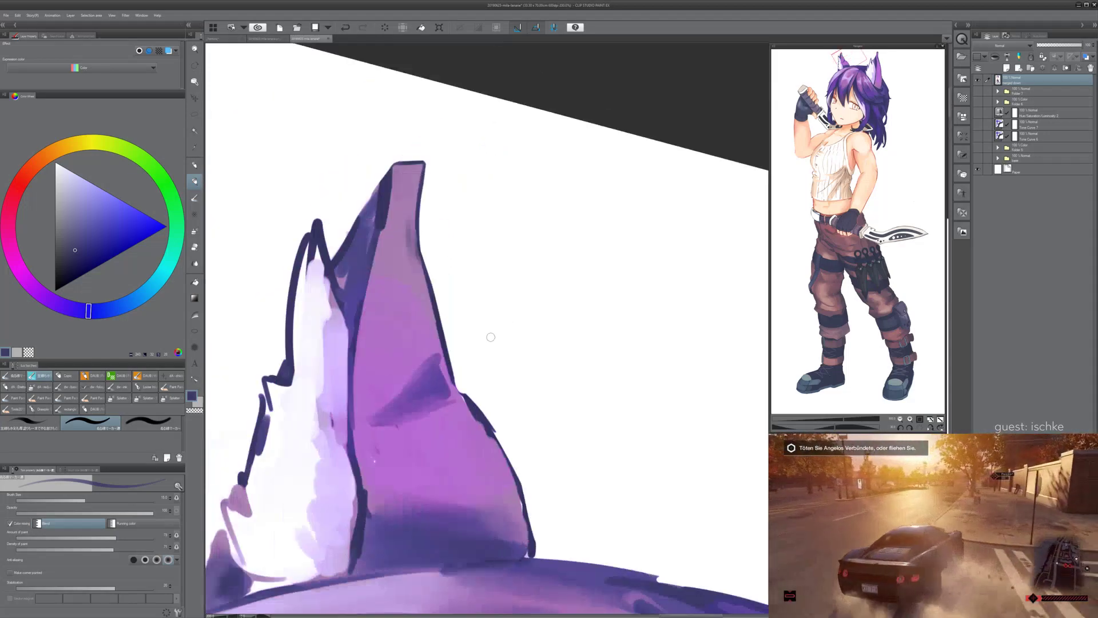
{"action": "scroll", "coordinate": [435, 229], "scroll_direction": "up", "scroll_amount": 2}
{"action": "left_click_drag", "start_coordinate": [435, 230], "coordinate": [444, 189]}
{"action": "left_click", "coordinate": [369, 159], "text": "alt"}
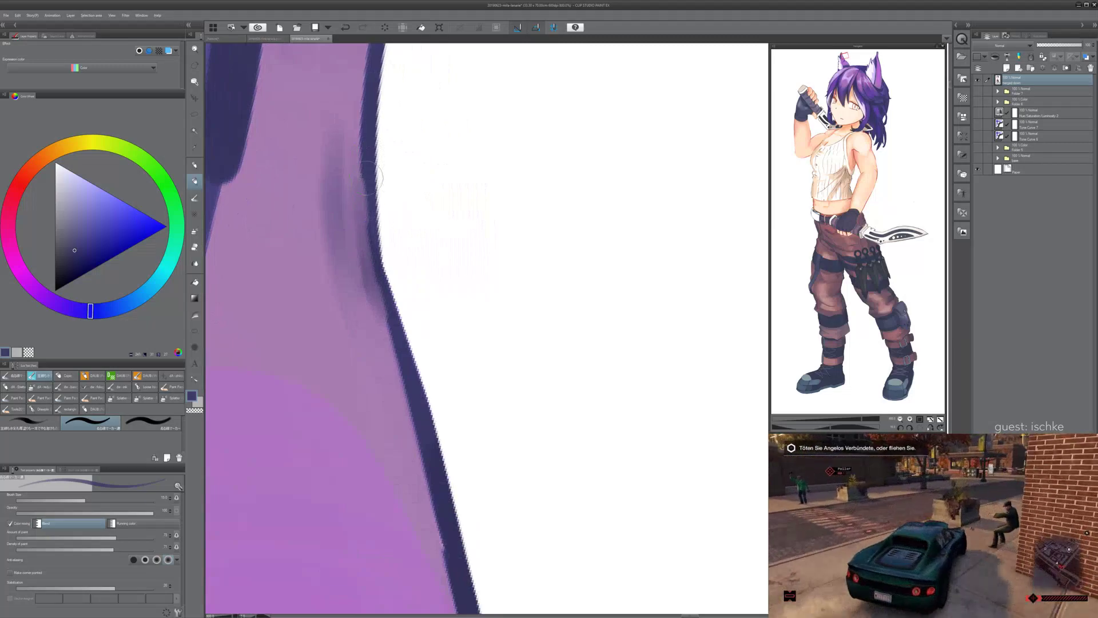
{"action": "left_click_drag", "start_coordinate": [369, 188], "coordinate": [392, 322]}
{"action": "key", "text": "ctrl+z"}
{"action": "mouse_move", "coordinate": [372, 186]}
{"action": "left_mouse_down"}
{"action": "mouse_move", "coordinate": [417, 355]}
{"action": "mouse_move", "coordinate": [414, 276]}
{"action": "mouse_move", "coordinate": [345, 269]}
{"action": "left_mouse_up"}
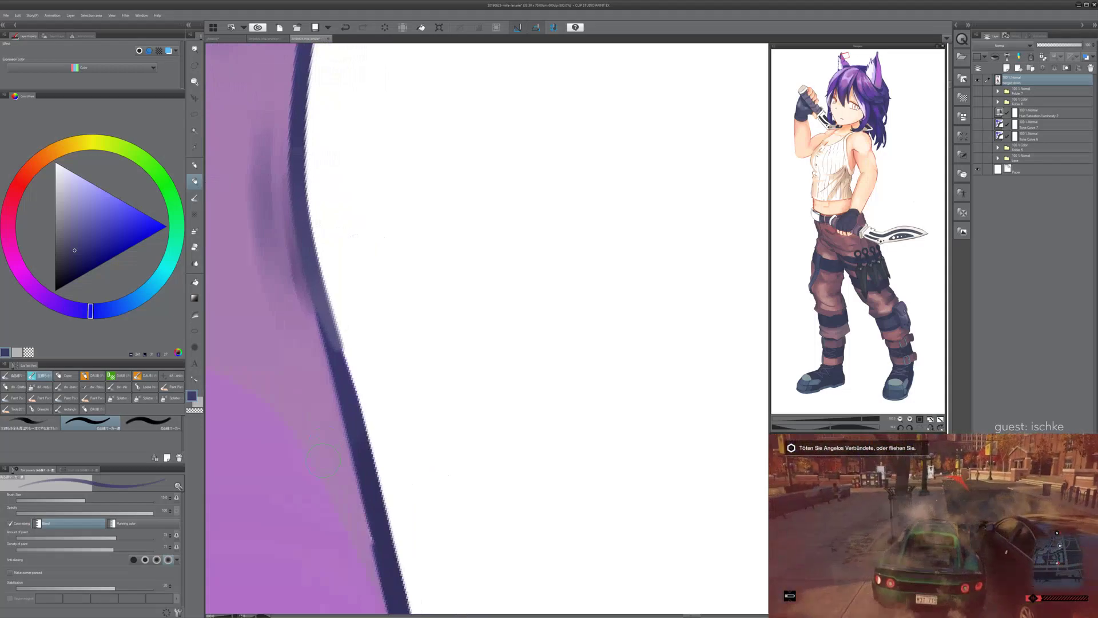
- Reduce the brush size and darken the outer outline along the bend for an even line
{"action": "key", "text": "asciicircum"}
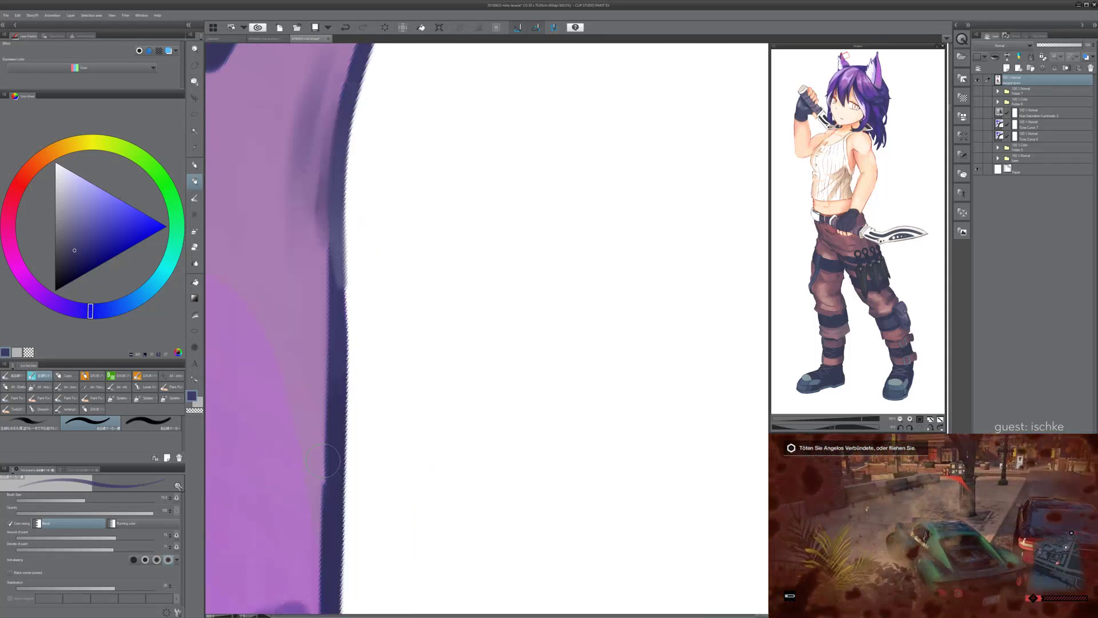
{"action": "mouse_move", "coordinate": [457, 313]}
{"action": "left_mouse_down"}
{"action": "mouse_move", "coordinate": [498, 332]}
{"action": "mouse_move", "coordinate": [460, 326]}
{"action": "left_mouse_up"}
{"action": "key", "text": "ctrl+z"}
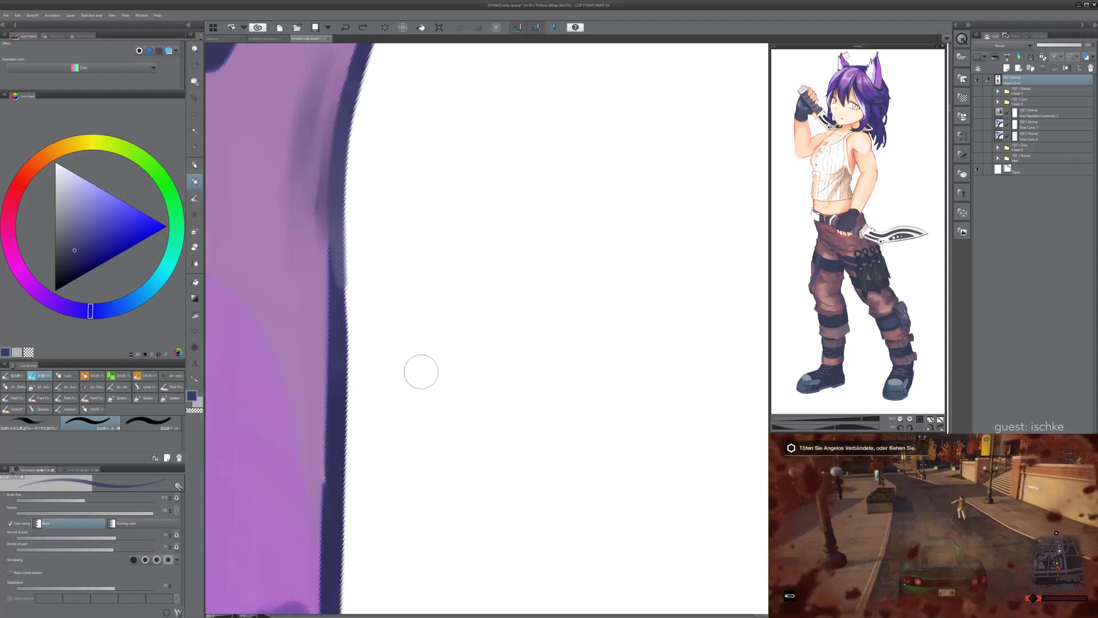
{"action": "key", "text": "bracketleft"}
{"action": "key", "text": "bracketleft"}
{"action": "left_click_drag", "start_coordinate": [365, 218], "coordinate": [387, 292]}
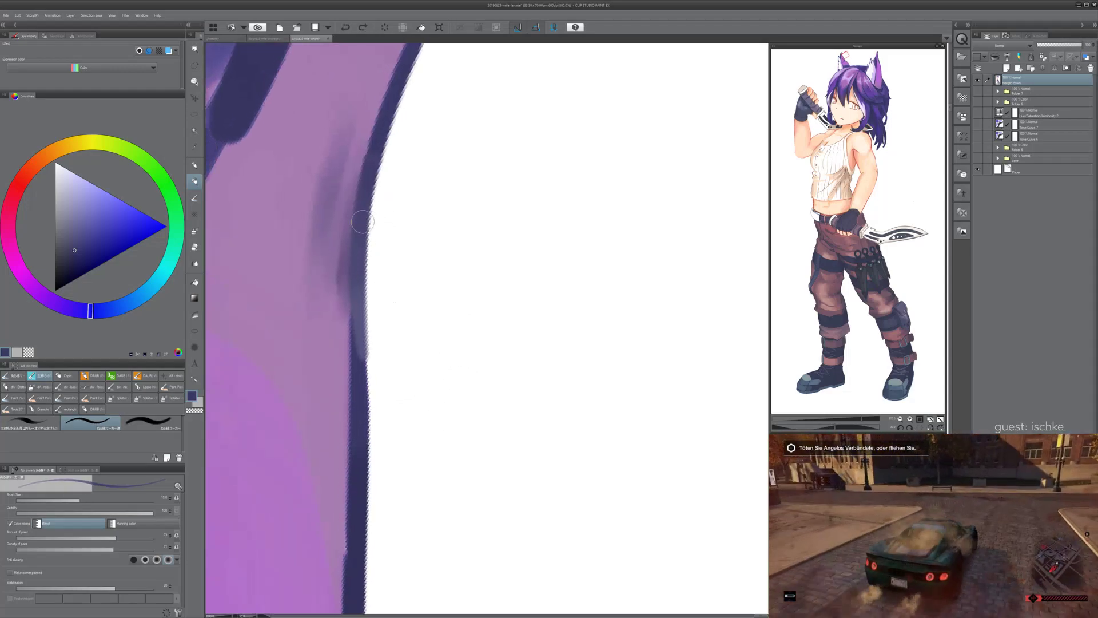
{"action": "left_click_drag", "start_coordinate": [373, 166], "coordinate": [364, 303]}
{"action": "mouse_move", "coordinate": [356, 244]}
{"action": "left_mouse_down"}
{"action": "mouse_move", "coordinate": [354, 330]}
{"action": "mouse_move", "coordinate": [365, 202]}
{"action": "mouse_move", "coordinate": [353, 276]}
{"action": "mouse_move", "coordinate": [355, 317]}
{"action": "mouse_move", "coordinate": [356, 261]}
{"action": "mouse_move", "coordinate": [356, 341]}
{"action": "mouse_move", "coordinate": [357, 259]}
{"action": "mouse_move", "coordinate": [362, 343]}
{"action": "left_mouse_up"}
{"action": "key", "text": "ctrl+z"}
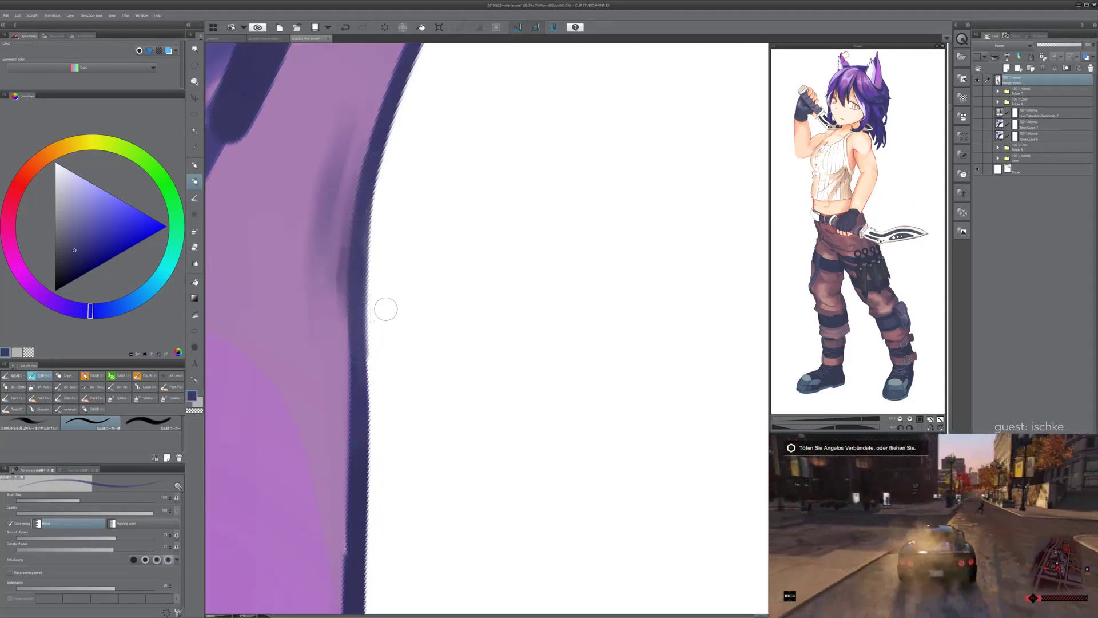
- Sample the ear's mauve and paint over the inner side of the thick dark stroke below the tip to thin it
{"action": "scroll", "coordinate": [398, 300], "scroll_direction": "down", "scroll_amount": 2}
{"action": "scroll", "coordinate": [420, 332], "scroll_direction": "down", "scroll_amount": 2}
{"action": "key", "text": "minus"}
{"action": "left_click_drag", "start_coordinate": [469, 441], "coordinate": [522, 393]}
{"action": "key", "text": "minus"}
{"action": "scroll", "coordinate": [520, 383], "scroll_direction": "up", "scroll_amount": 4}
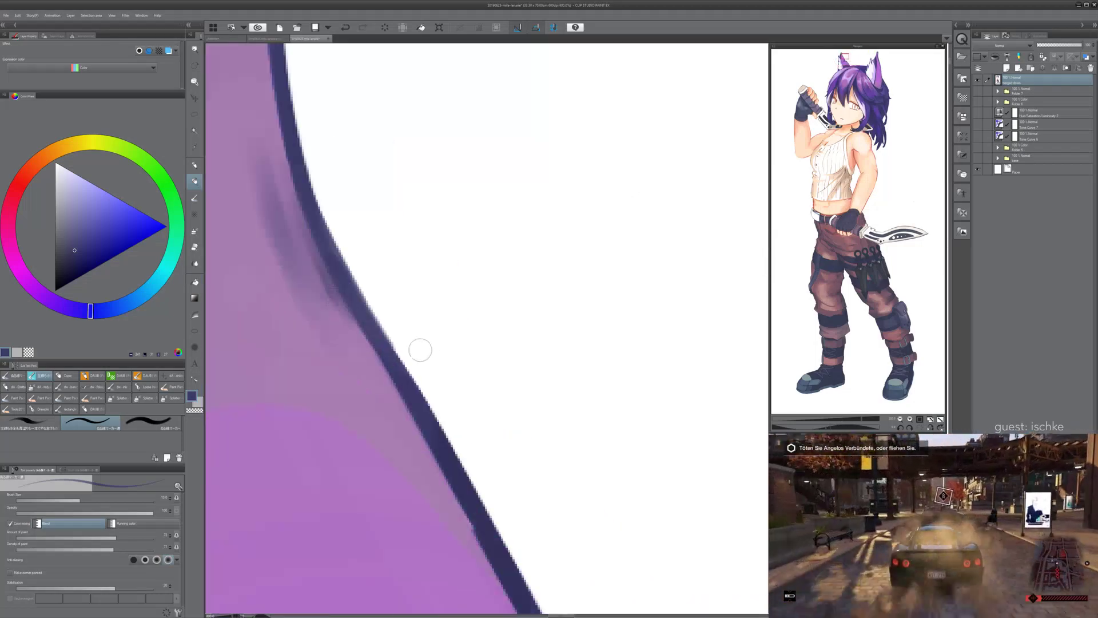
{"action": "left_click_drag", "start_coordinate": [433, 352], "coordinate": [672, 432]}
{"action": "left_click_drag", "start_coordinate": [389, 295], "coordinate": [341, 420]}
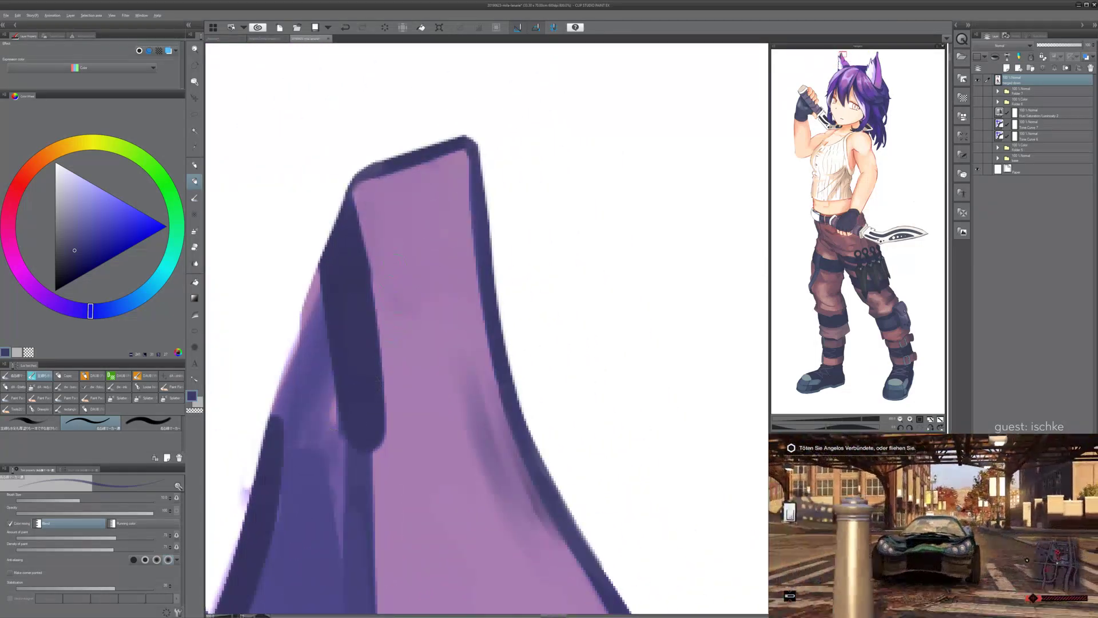
{"action": "left_click", "coordinate": [397, 343], "text": "alt"}
{"action": "left_click_drag", "start_coordinate": [358, 201], "coordinate": [389, 437]}
{"action": "left_click_drag", "start_coordinate": [367, 252], "coordinate": [367, 337]}
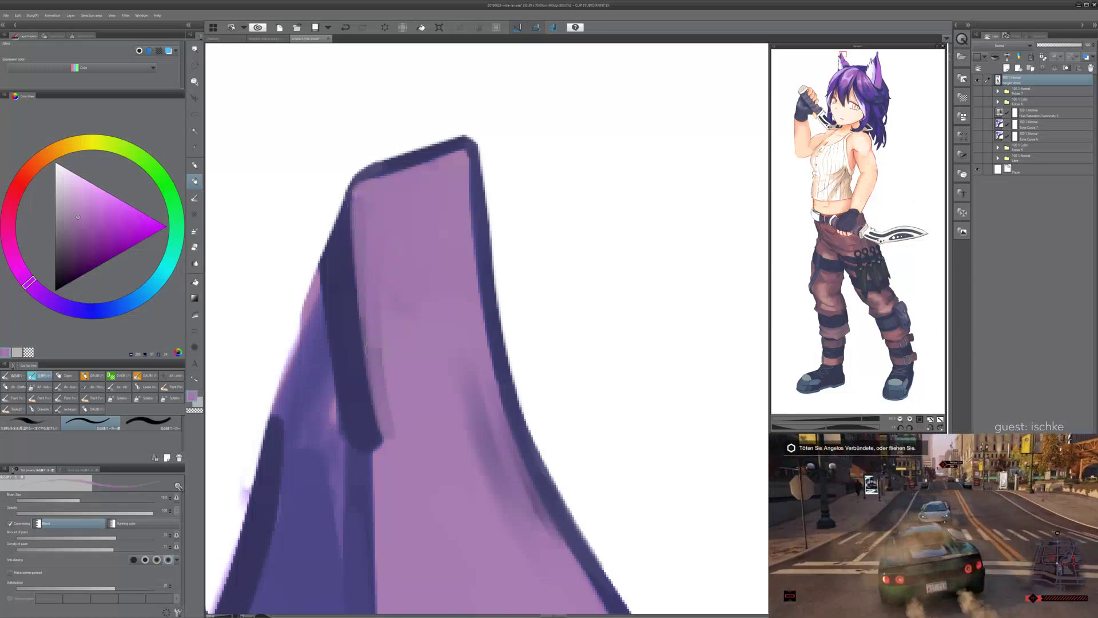
{"action": "mouse_move", "coordinate": [398, 440]}
{"action": "left_mouse_down"}
{"action": "mouse_move", "coordinate": [375, 343]}
{"action": "mouse_move", "coordinate": [375, 436]}
{"action": "mouse_move", "coordinate": [385, 401]}
{"action": "left_mouse_up"}
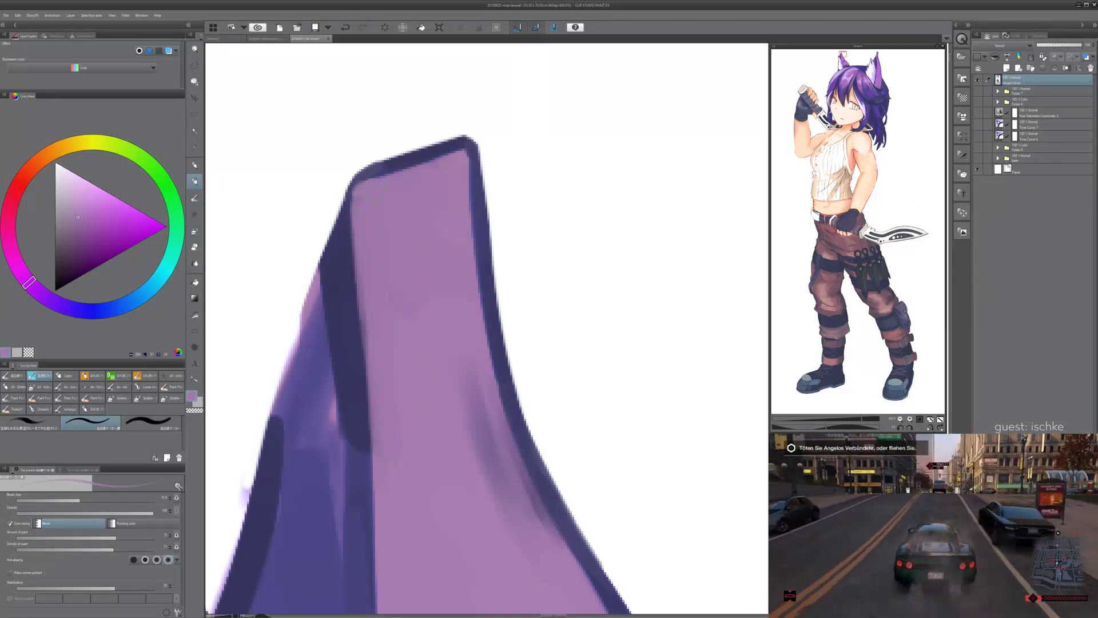
- Sample the outline's dark blue and draw the missing outline along the left ear's left edge below the tip
{"action": "scroll", "coordinate": [444, 373], "scroll_direction": "down", "scroll_amount": 2}
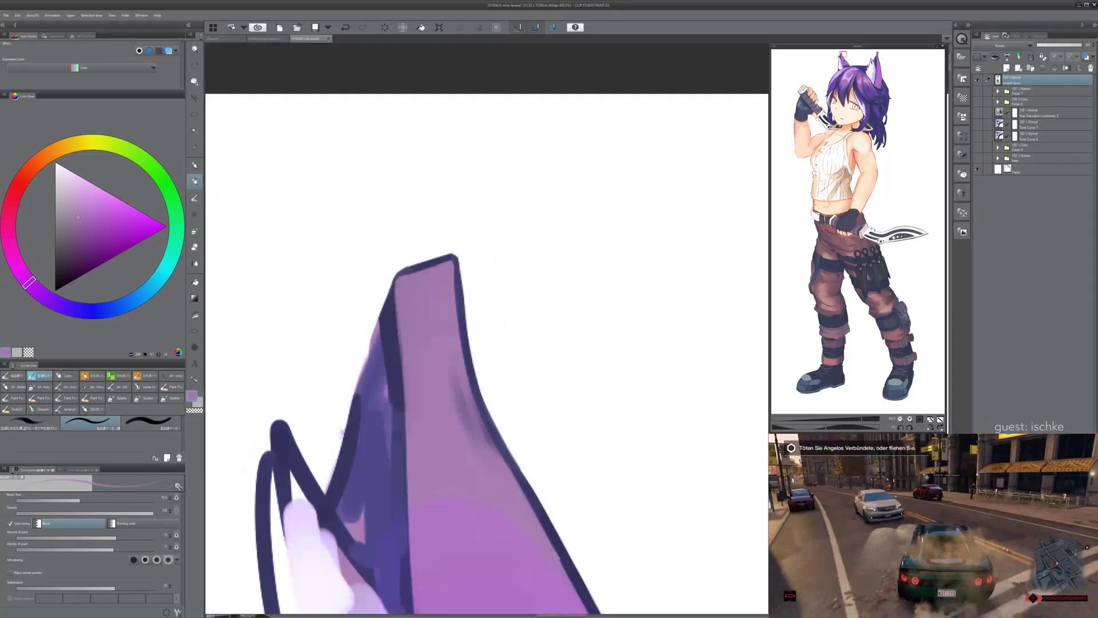
{"action": "left_click_drag", "start_coordinate": [483, 435], "coordinate": [510, 281]}
{"action": "scroll", "coordinate": [464, 232], "scroll_direction": "up", "scroll_amount": 2}
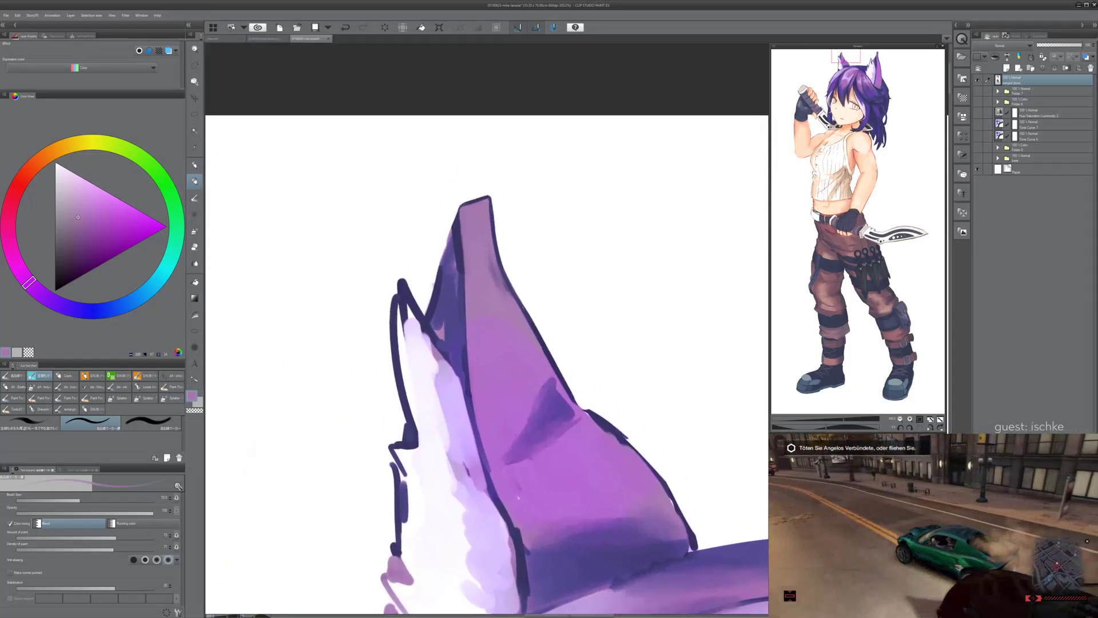
{"action": "left_click", "coordinate": [405, 289], "text": "alt"}
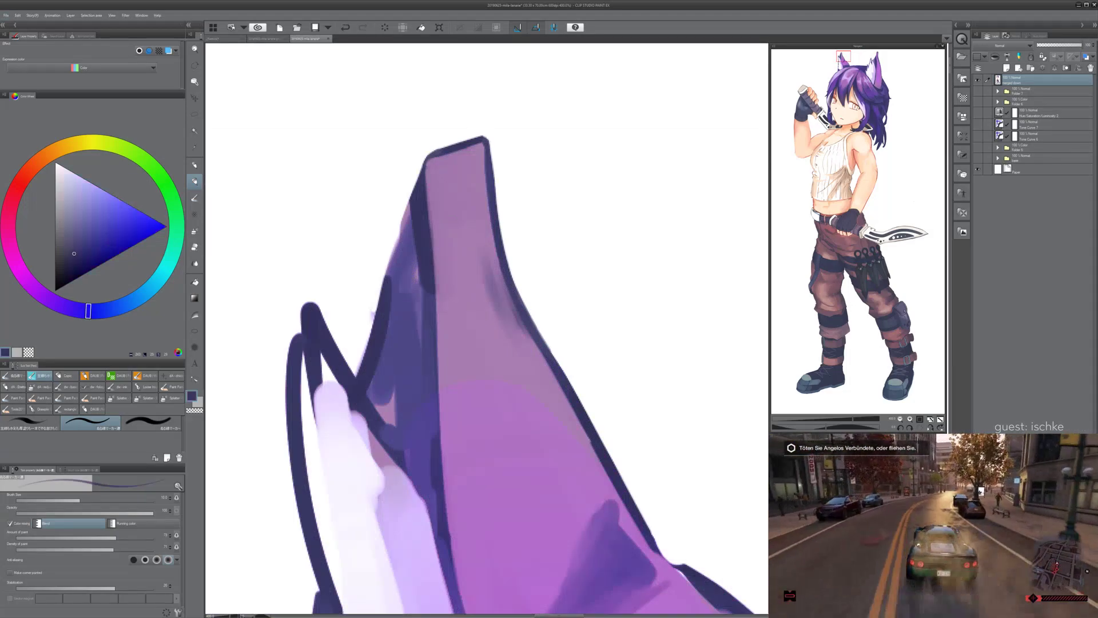
{"action": "left_click_drag", "start_coordinate": [409, 206], "coordinate": [389, 274]}
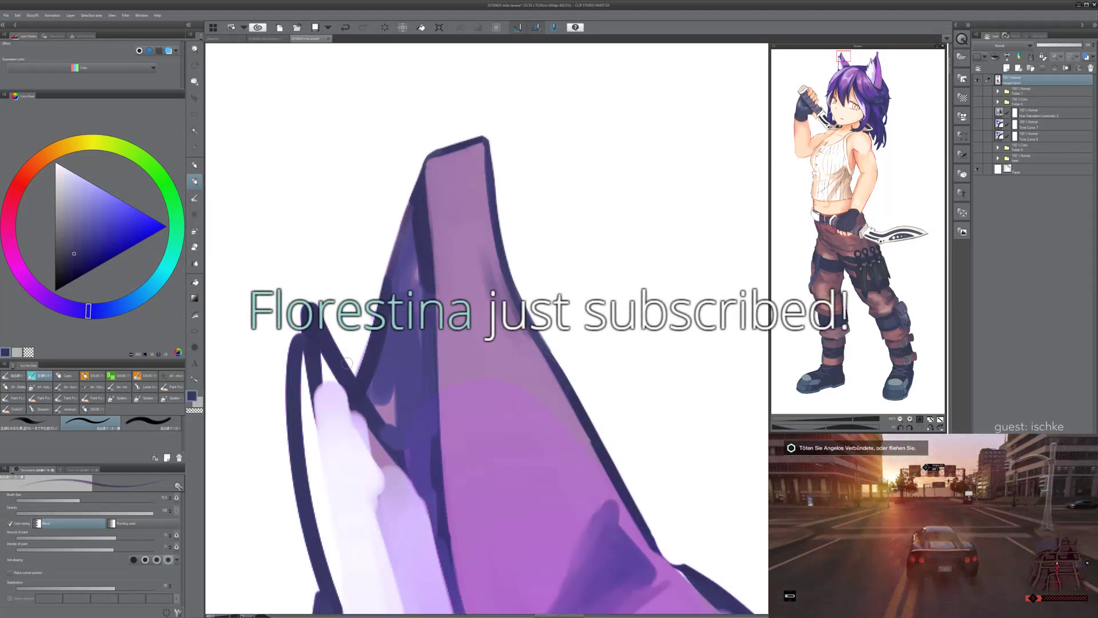
{"action": "left_click_drag", "start_coordinate": [311, 264], "coordinate": [331, 245]}
{"action": "key", "text": "ctrl+z"}
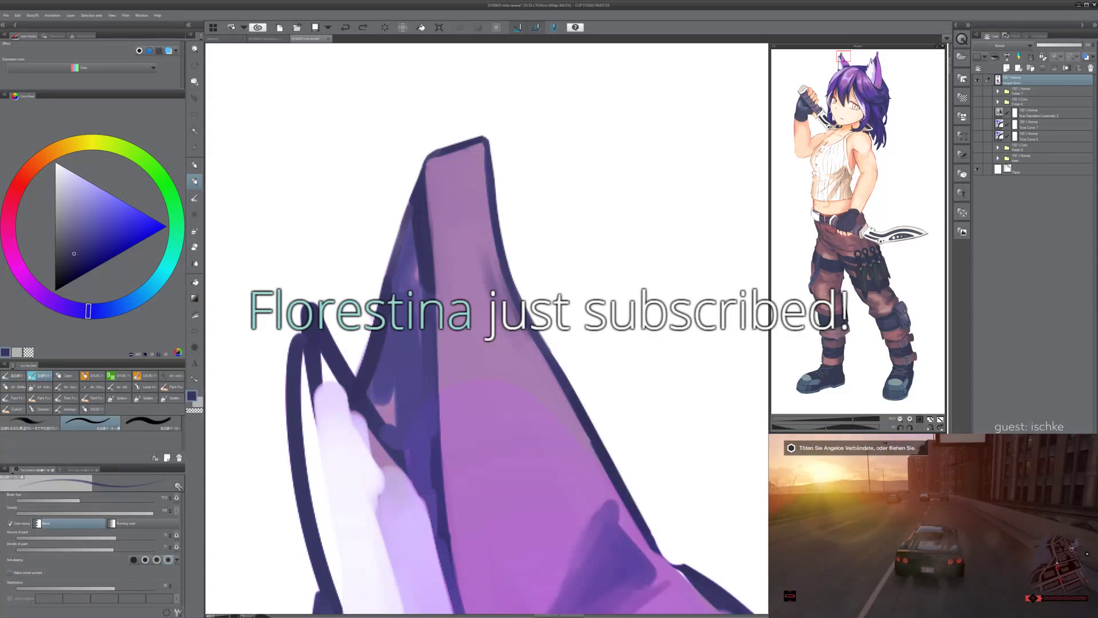
- Thicken and smooth the left edge's outline from the tip down towards the fur tuft
{"action": "scroll", "coordinate": [319, 269], "scroll_direction": "up", "scroll_amount": 2}
{"action": "mouse_move", "coordinate": [497, 146]}
{"action": "left_mouse_down"}
{"action": "mouse_move", "coordinate": [401, 265]}
{"action": "mouse_move", "coordinate": [366, 381]}
{"action": "left_mouse_up"}
{"action": "left_click_drag", "start_coordinate": [400, 293], "coordinate": [363, 413]}
{"action": "left_click_drag", "start_coordinate": [418, 239], "coordinate": [367, 409]}
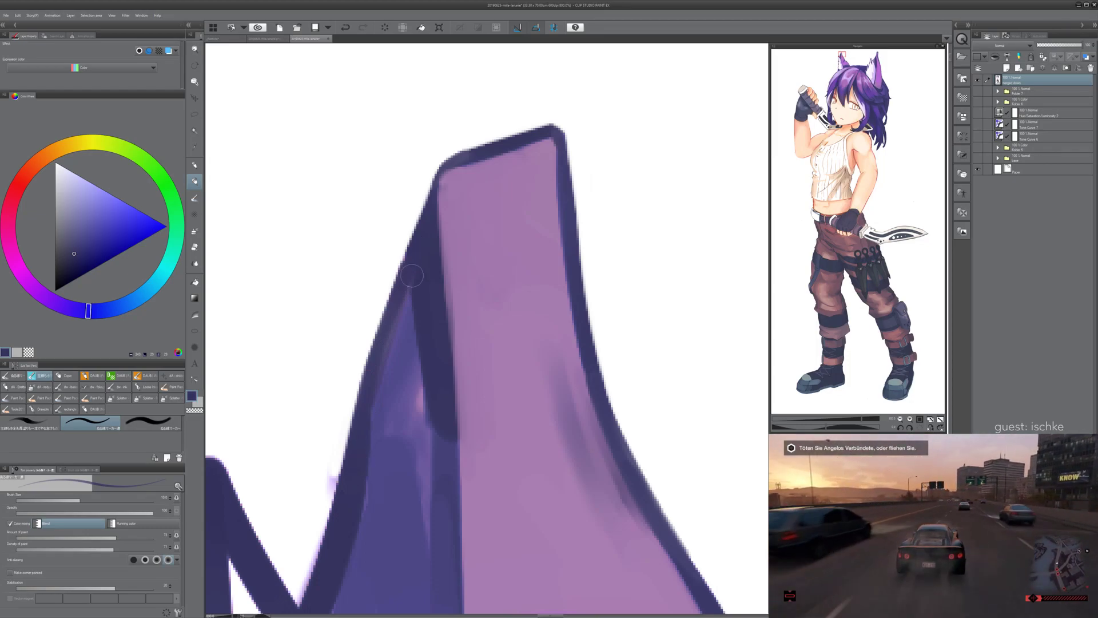
- Smooth the dark outline down the left ear's left edge and erase the stray paint just outside it
{"action": "left_click_drag", "start_coordinate": [411, 271], "coordinate": [380, 378]}
{"action": "left_click_drag", "start_coordinate": [396, 313], "coordinate": [364, 408]}
{"action": "left_click_drag", "start_coordinate": [337, 468], "coordinate": [359, 374]}
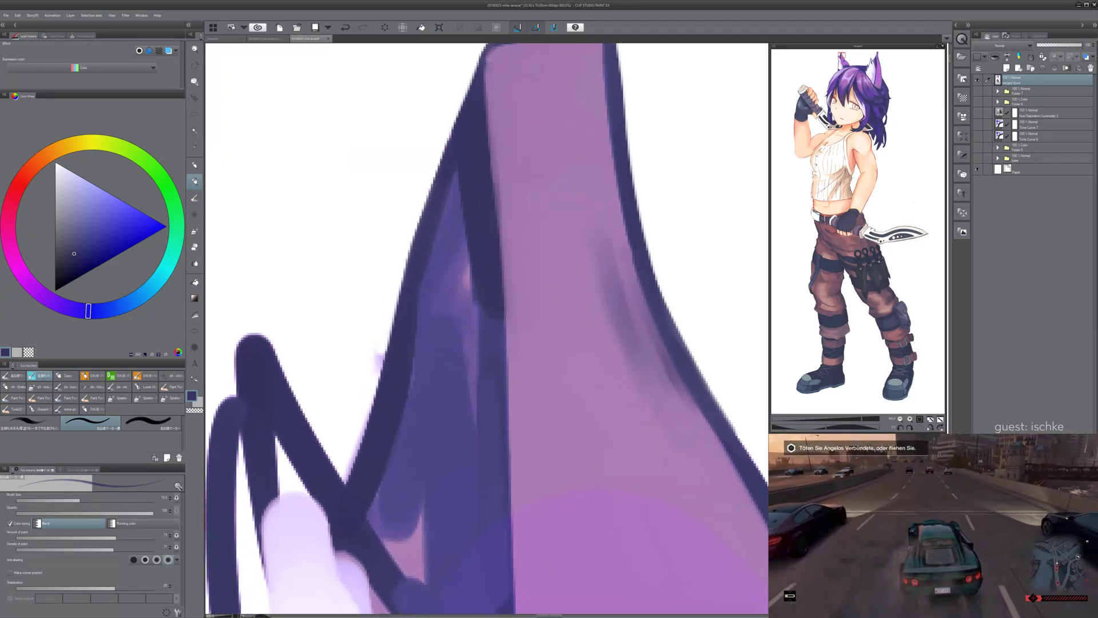
{"action": "key", "text": "e"}
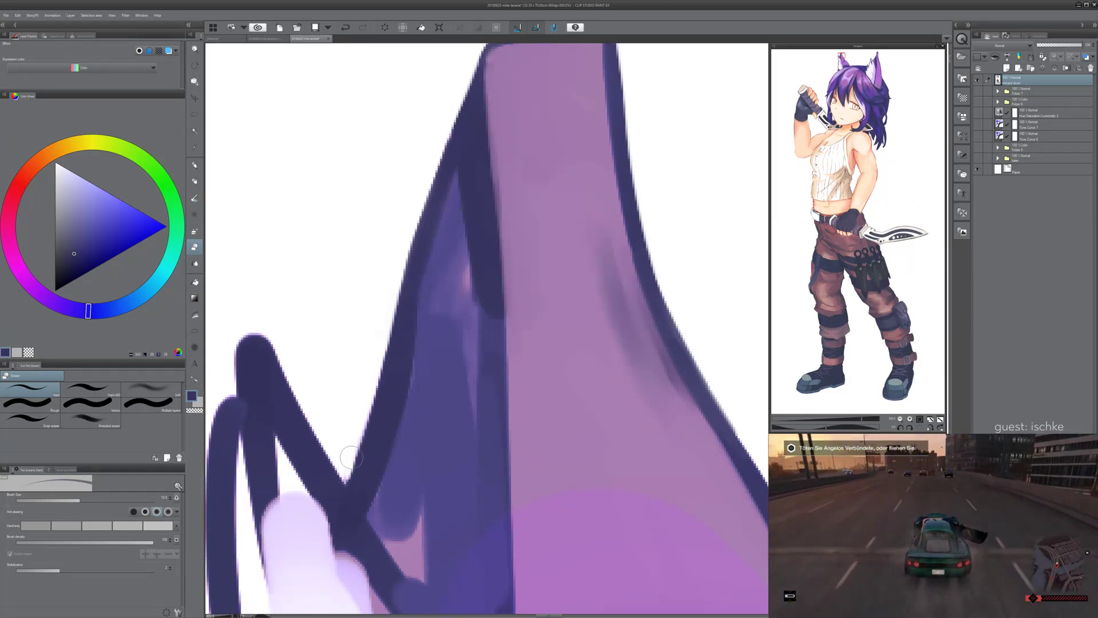
{"action": "left_click_drag", "start_coordinate": [412, 314], "coordinate": [389, 310]}
- Sample the ear's blue-violet side colour and paint over the inner side of the left edge's thick outline to thin it
{"action": "left_click", "coordinate": [413, 332], "text": "alt"}
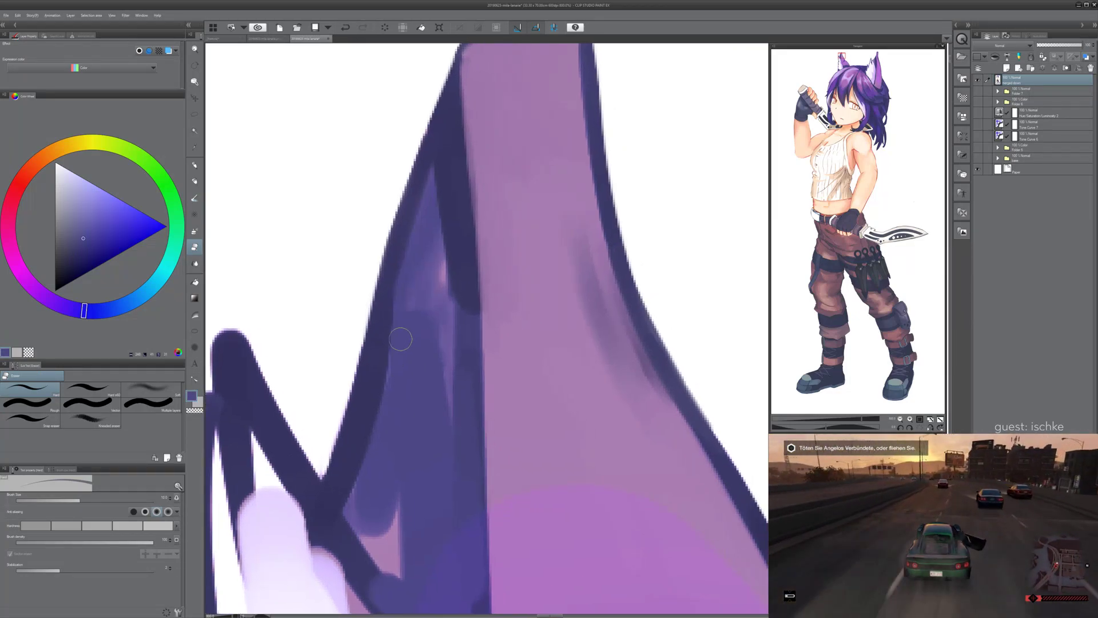
{"action": "key", "text": "b"}
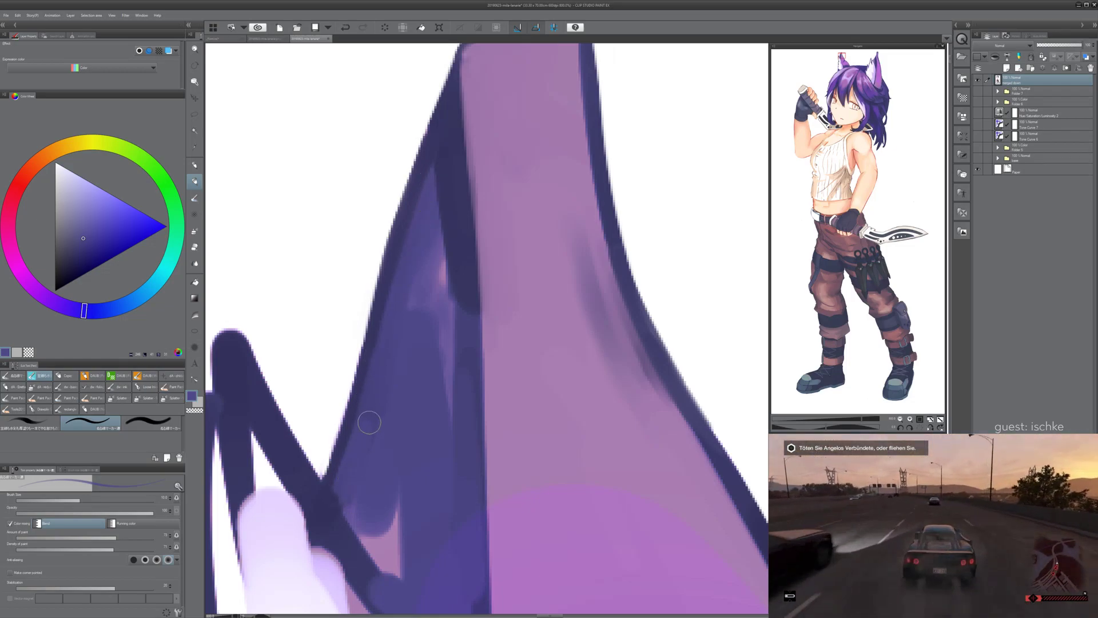
{"action": "left_click_drag", "start_coordinate": [401, 399], "coordinate": [370, 423]}
{"action": "left_click_drag", "start_coordinate": [384, 476], "coordinate": [361, 441]}
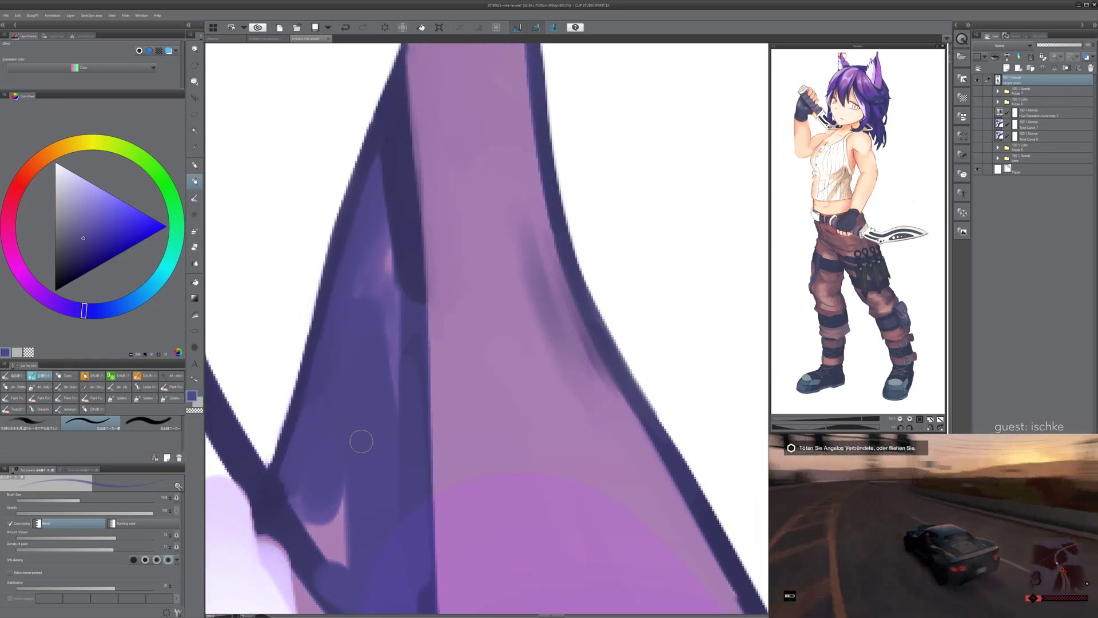
- Cover the mauve gap and uneven patches at the base of the blue-violet side beside the fur tuft
{"action": "key", "text": "minus"}
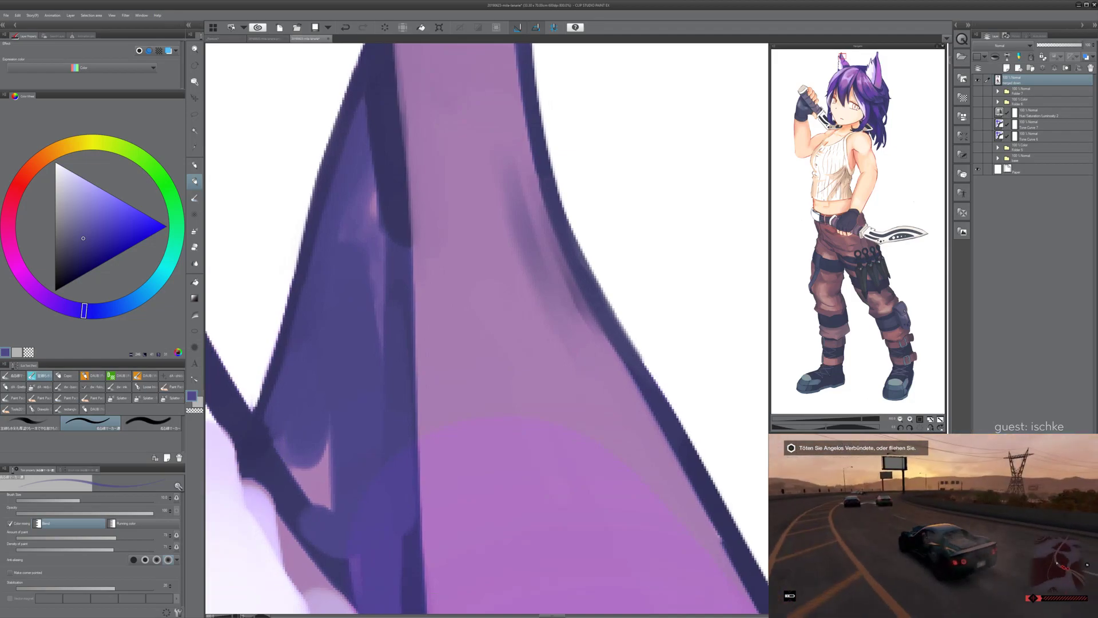
{"action": "key", "text": "minus"}
{"action": "mouse_move", "coordinate": [337, 452]}
{"action": "left_mouse_down"}
{"action": "mouse_move", "coordinate": [326, 437]}
{"action": "mouse_move", "coordinate": [351, 368]}
{"action": "left_mouse_up"}
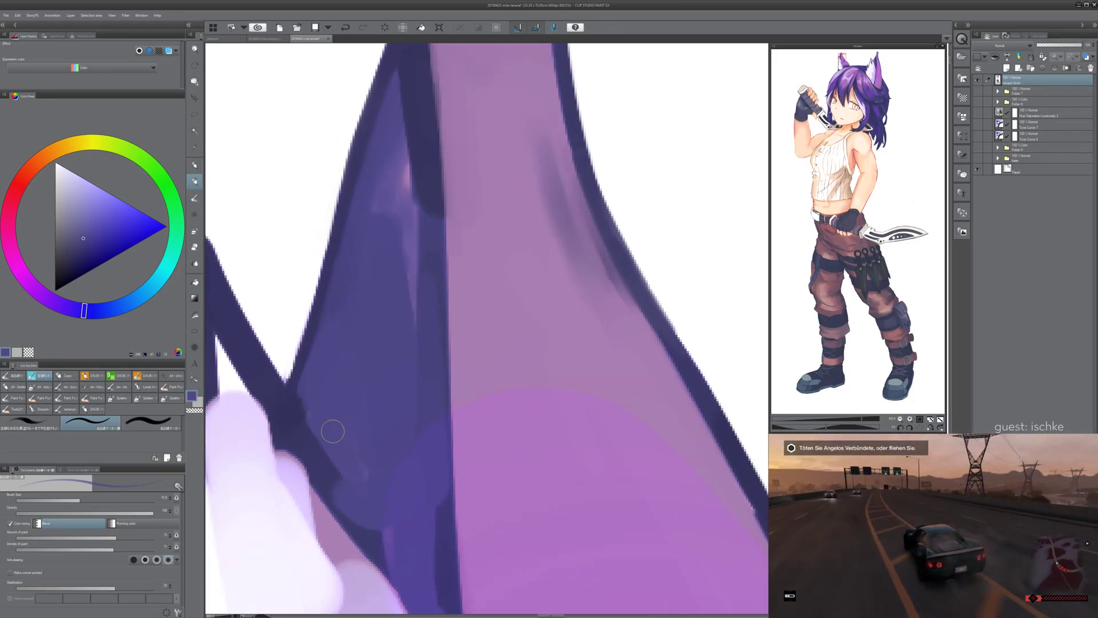
{"action": "key", "text": "minus"}
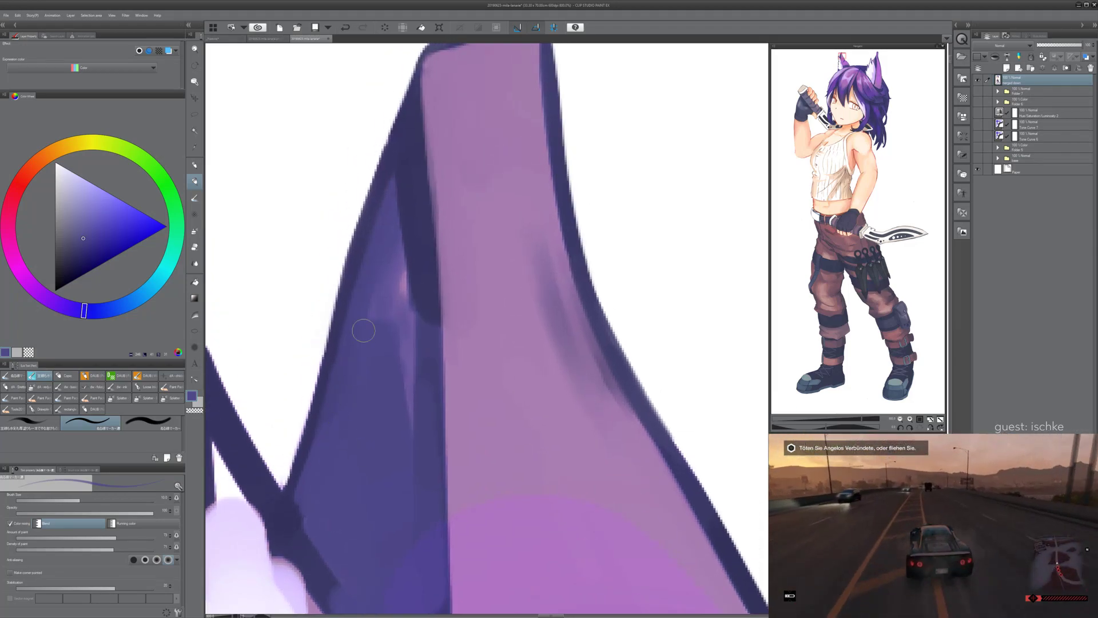
- Paint over the wide dark stroke and pale streaks beside the fold, evening out the upper blue-violet side
{"action": "mouse_move", "coordinate": [395, 320]}
{"action": "left_mouse_down"}
{"action": "mouse_move", "coordinate": [396, 240]}
{"action": "mouse_move", "coordinate": [408, 417]}
{"action": "left_mouse_up"}
{"action": "mouse_move", "coordinate": [401, 196]}
{"action": "left_mouse_down"}
{"action": "mouse_move", "coordinate": [405, 166]}
{"action": "mouse_move", "coordinate": [424, 319]}
{"action": "mouse_move", "coordinate": [404, 236]}
{"action": "mouse_move", "coordinate": [404, 266]}
{"action": "left_mouse_up"}
{"action": "left_click_drag", "start_coordinate": [406, 185], "coordinate": [414, 383]}
{"action": "left_click_drag", "start_coordinate": [387, 239], "coordinate": [391, 332]}
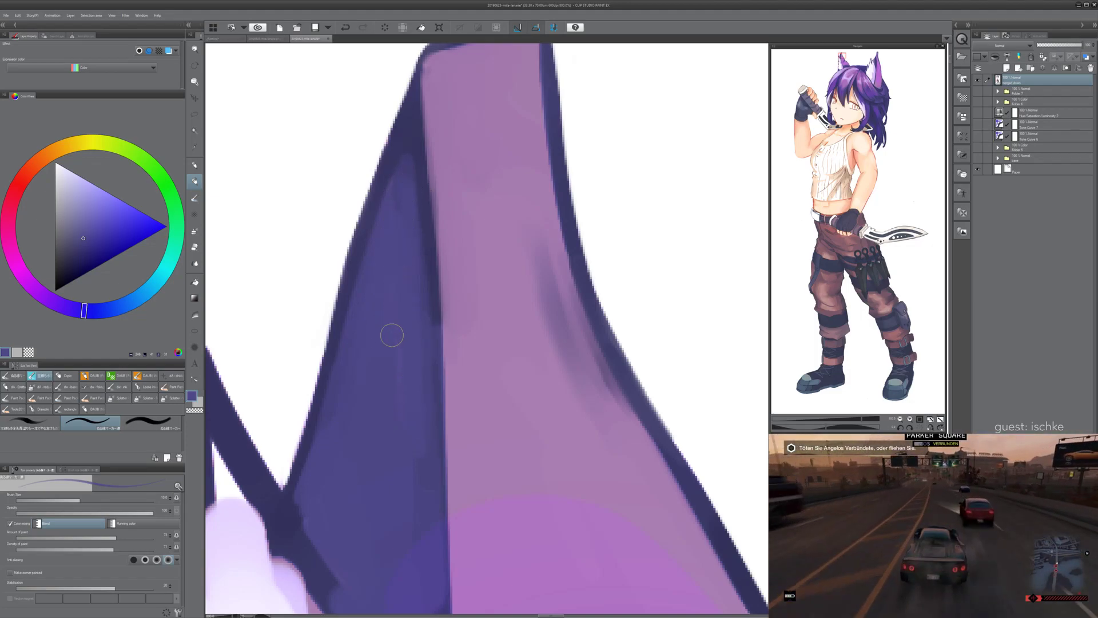
- Sample the more saturated violet near the fold's lower end and paint the narrow strip between fur and inner ear
{"action": "scroll", "coordinate": [443, 198], "scroll_direction": "down", "scroll_amount": 2}
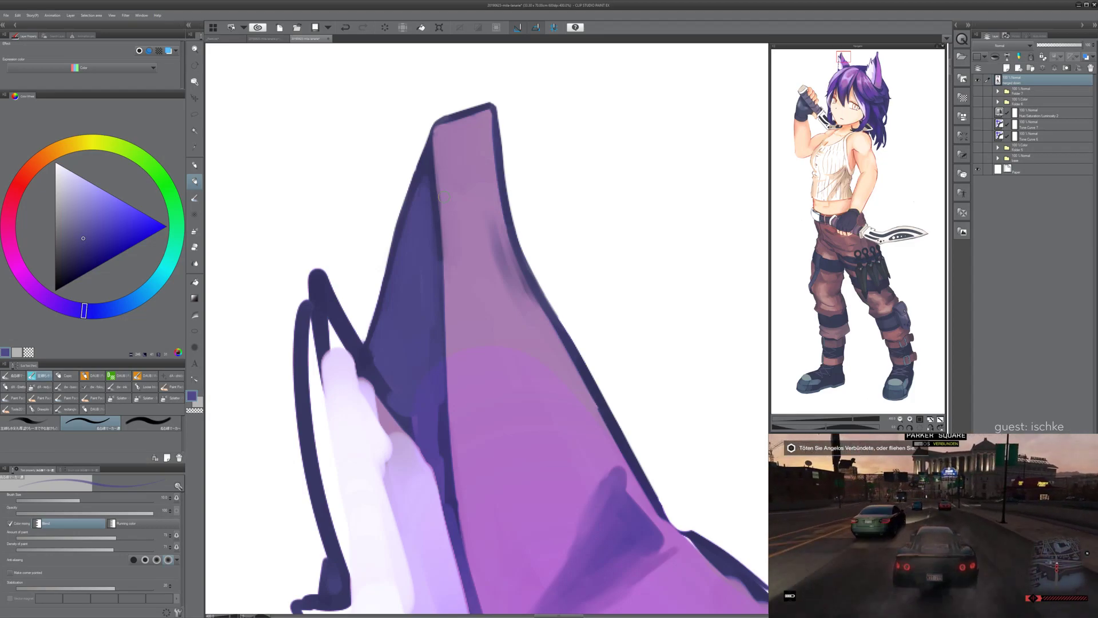
{"action": "key", "text": "asciicircum"}
{"action": "key", "text": "asciicircum"}
{"action": "key", "text": "asciicircum"}
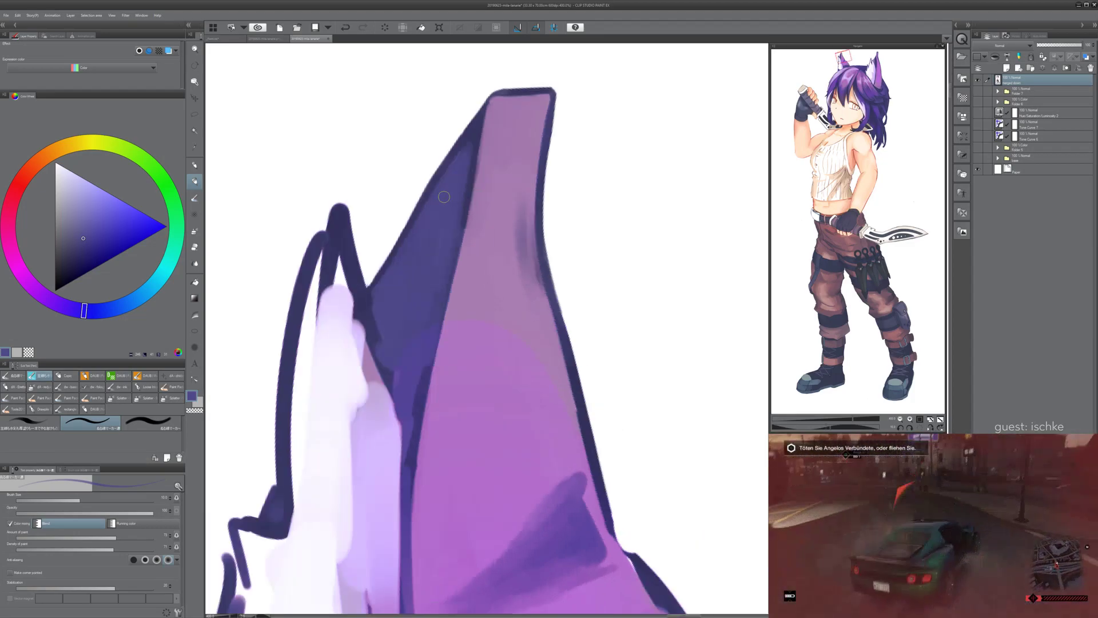
{"action": "mouse_move", "coordinate": [444, 197]}
{"action": "left_mouse_down"}
{"action": "mouse_move", "coordinate": [443, 179]}
{"action": "mouse_move", "coordinate": [432, 202]}
{"action": "left_mouse_up"}
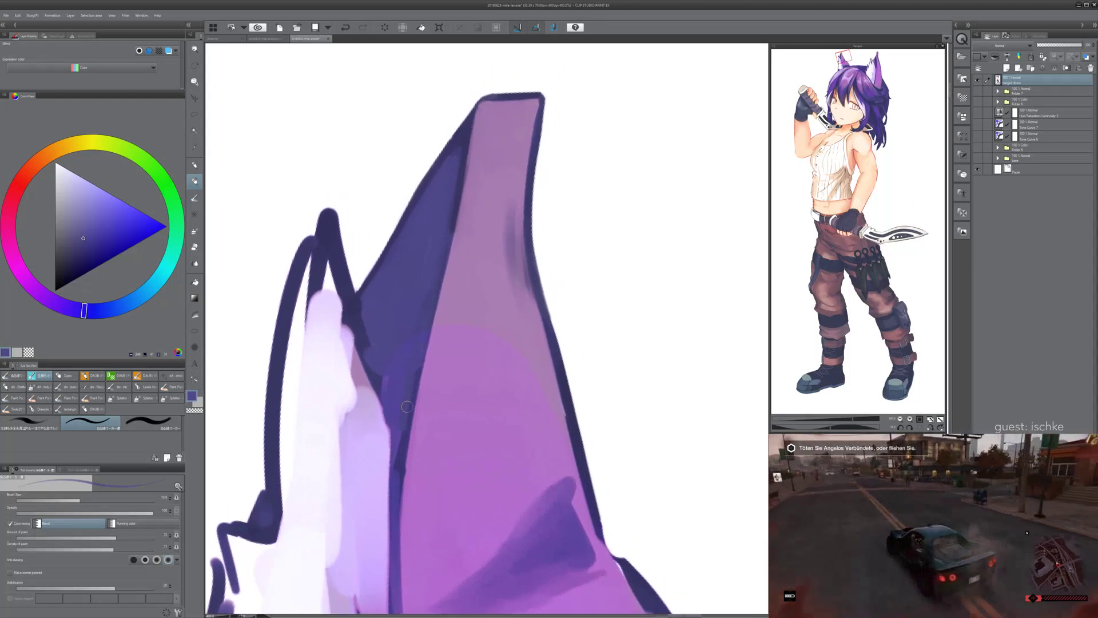
{"action": "left_click", "coordinate": [402, 365], "text": "alt"}
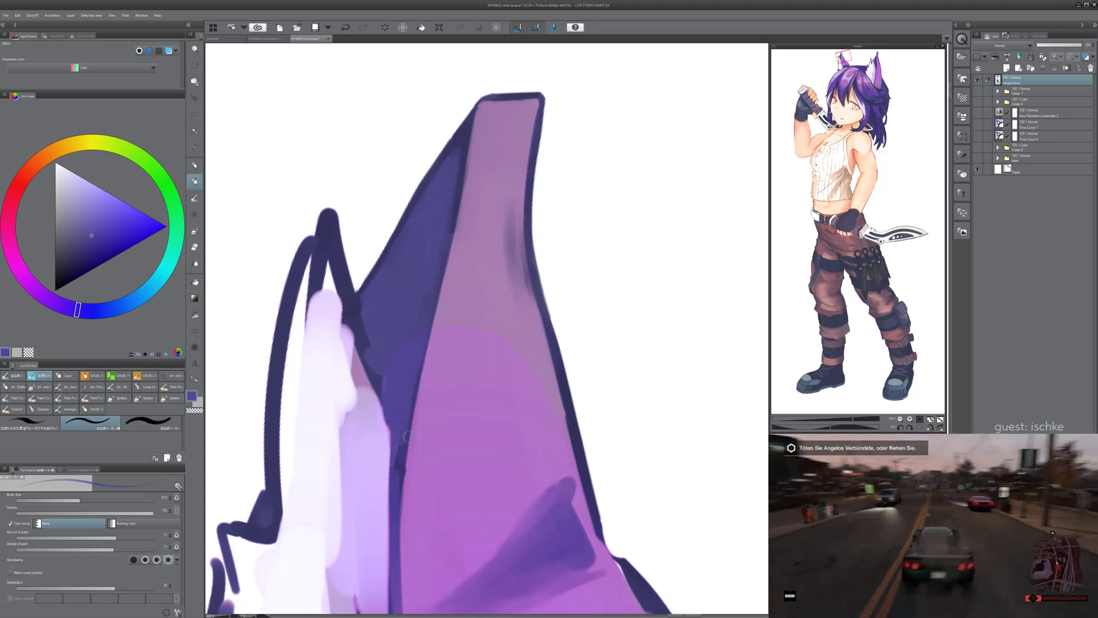
{"action": "left_click_drag", "start_coordinate": [408, 436], "coordinate": [384, 526]}
{"action": "key", "text": "^"}
{"action": "key", "text": "^"}
{"action": "left_click_drag", "start_coordinate": [368, 450], "coordinate": [369, 445]}
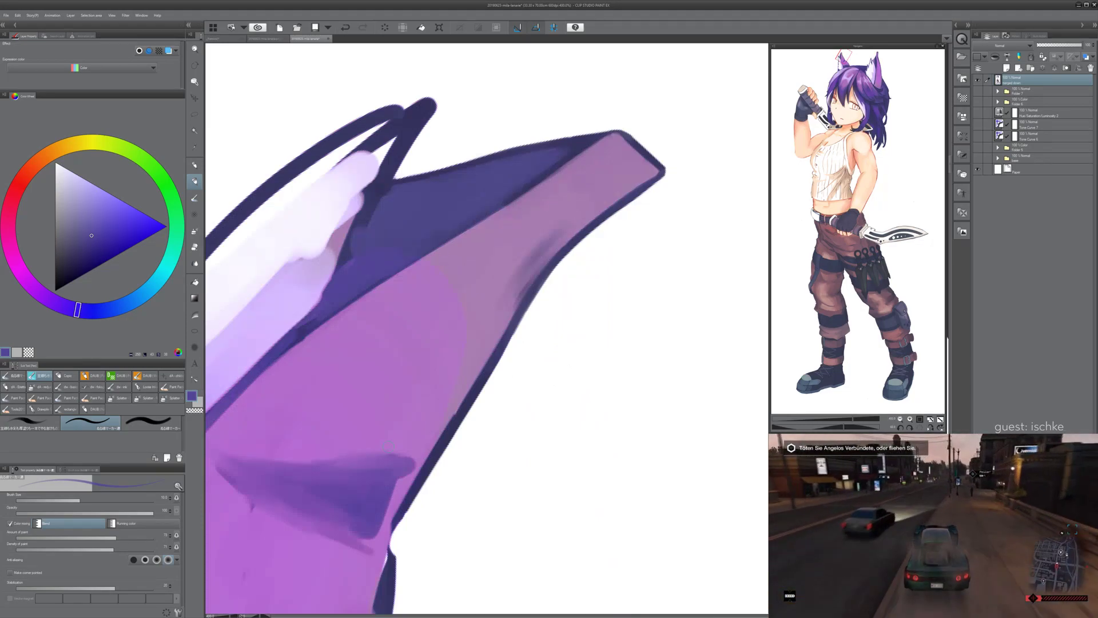
{"action": "mouse_move", "coordinate": [525, 475]}
{"action": "left_mouse_down"}
{"action": "mouse_move", "coordinate": [522, 460]}
{"action": "mouse_move", "coordinate": [549, 451]}
{"action": "mouse_move", "coordinate": [505, 466]}
{"action": "mouse_move", "coordinate": [504, 496]}
{"action": "left_mouse_up"}
{"action": "key", "text": "ctrl+z"}
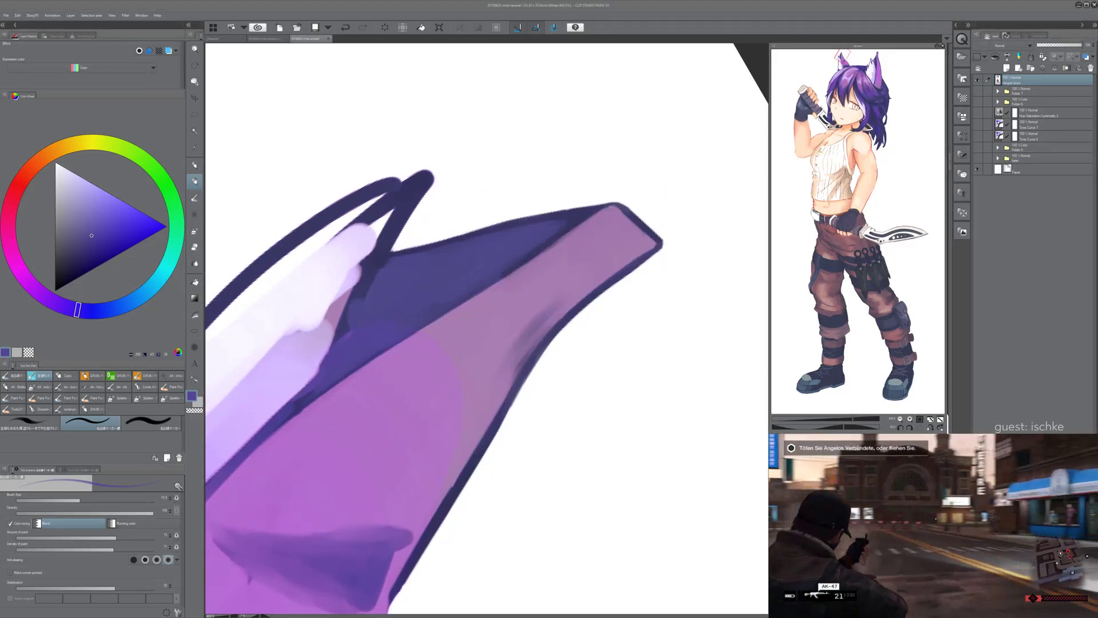
{"action": "mouse_move", "coordinate": [510, 497]}
{"action": "left_mouse_down"}
{"action": "mouse_move", "coordinate": [529, 480]}
{"action": "mouse_move", "coordinate": [600, 466]}
{"action": "mouse_move", "coordinate": [635, 430]}
{"action": "left_mouse_up"}
{"action": "key", "text": "ctrl+z"}
- Sample a dark blue and try a thin line along the fold between the blue-violet side and the inner ear
{"action": "scroll", "coordinate": [633, 495], "scroll_direction": "up", "scroll_amount": 2}
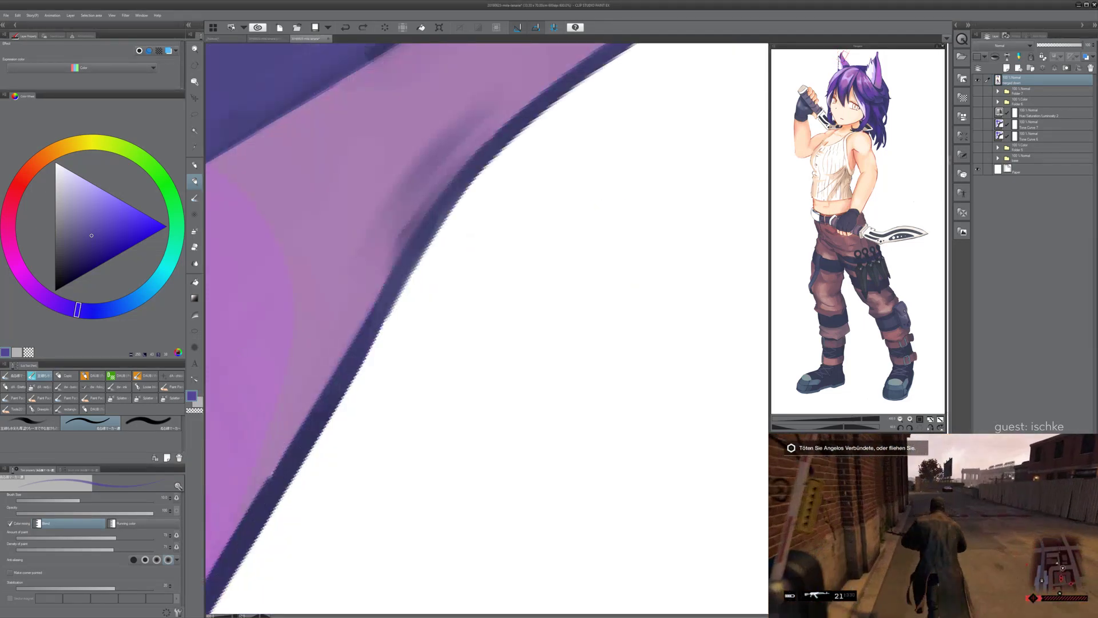
{"action": "left_click_drag", "start_coordinate": [402, 337], "coordinate": [478, 536]}
{"action": "scroll", "coordinate": [483, 518], "scroll_direction": "down", "scroll_amount": 2}
{"action": "left_click", "coordinate": [315, 478], "text": "alt"}
{"action": "left_click_drag", "start_coordinate": [284, 501], "coordinate": [403, 416]}
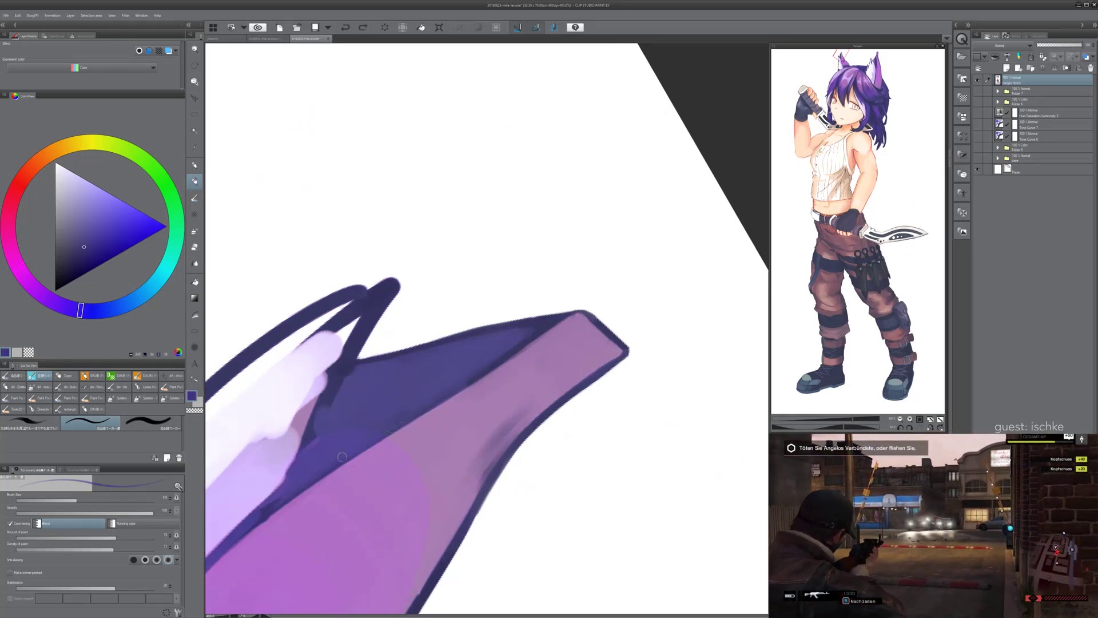
{"action": "key", "text": "ctrl+z"}
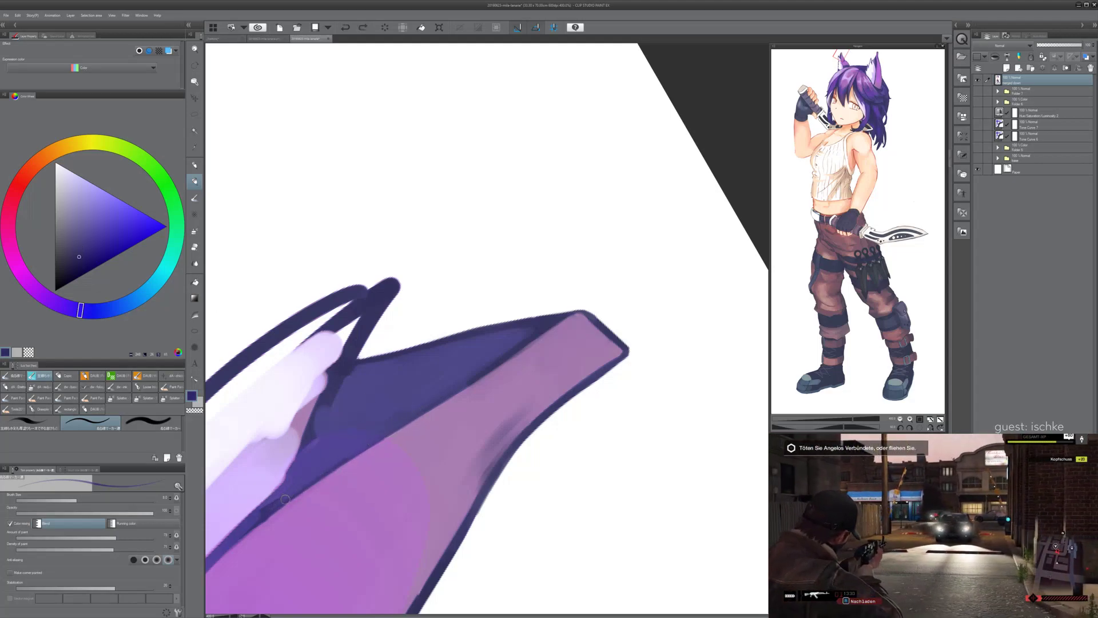
{"action": "left_click_drag", "start_coordinate": [295, 490], "coordinate": [447, 397]}
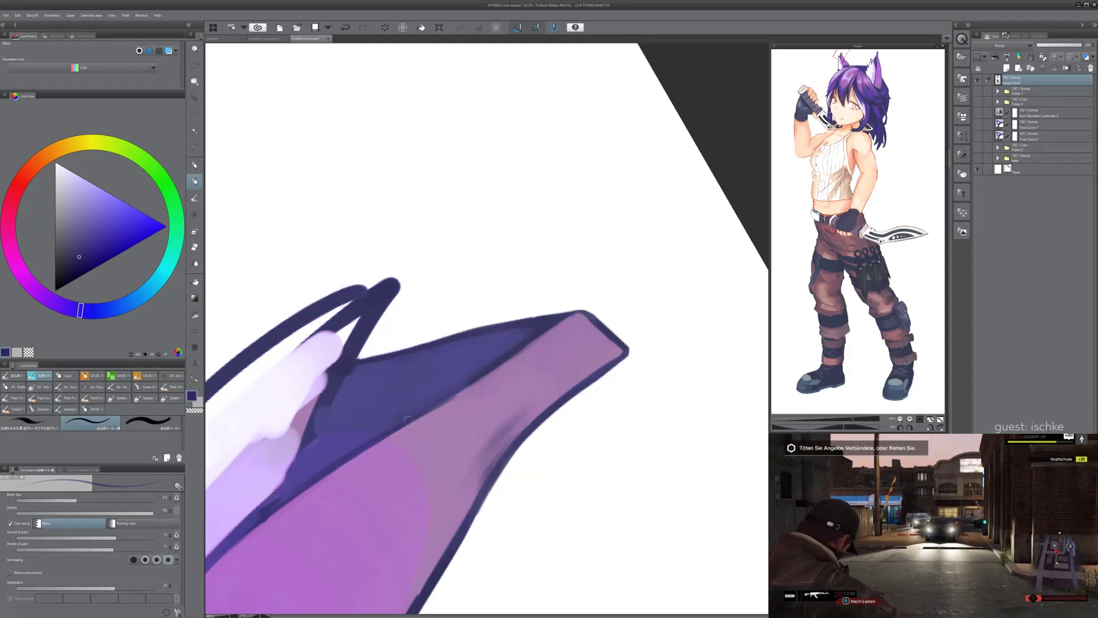
{"action": "key", "text": "ctrl+z"}
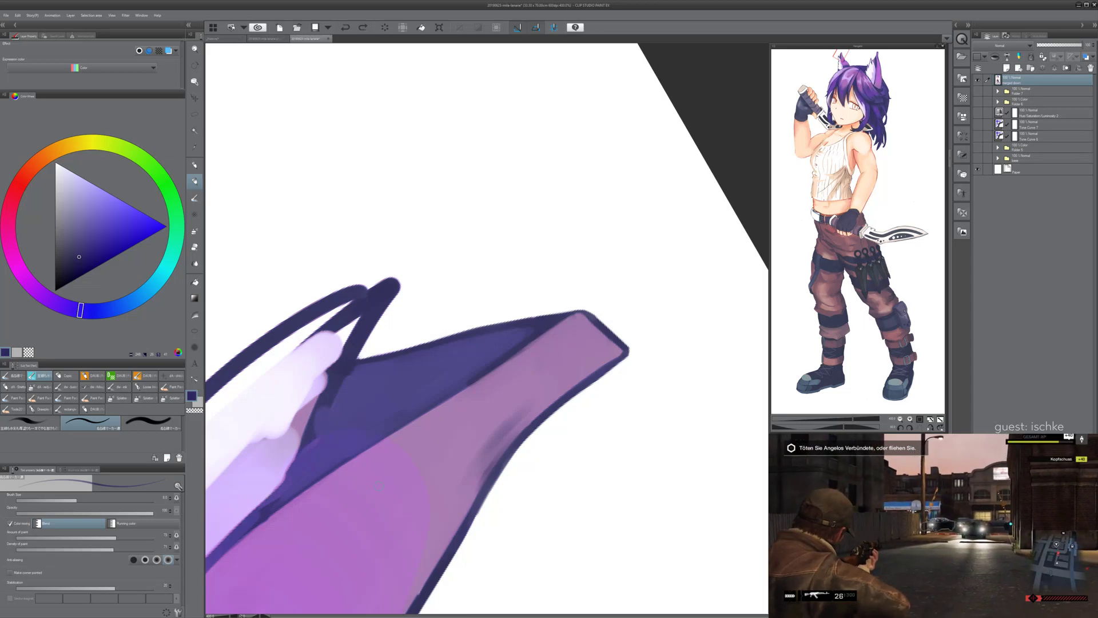
{"action": "scroll", "coordinate": [379, 485], "scroll_direction": "up", "scroll_amount": 1}
{"action": "mouse_move", "coordinate": [379, 485]}
{"action": "left_mouse_down"}
{"action": "mouse_move", "coordinate": [346, 506]}
{"action": "mouse_move", "coordinate": [385, 458]}
{"action": "left_mouse_up"}
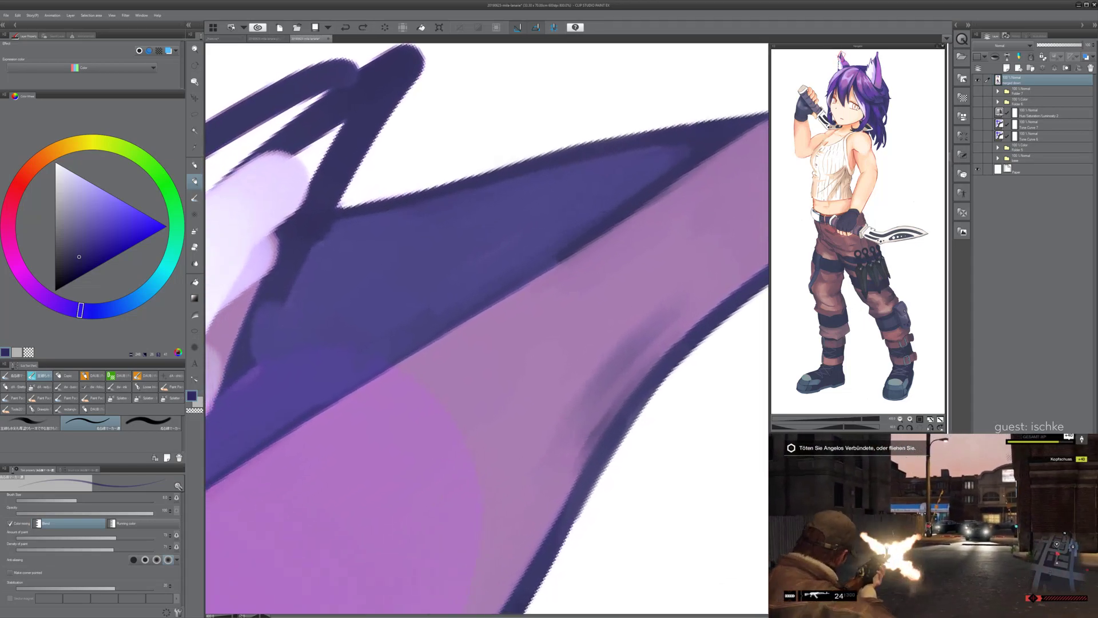
{"action": "scroll", "coordinate": [509, 343], "scroll_direction": "down", "scroll_amount": 3}
{"action": "left_click_drag", "start_coordinate": [547, 304], "coordinate": [442, 363]}
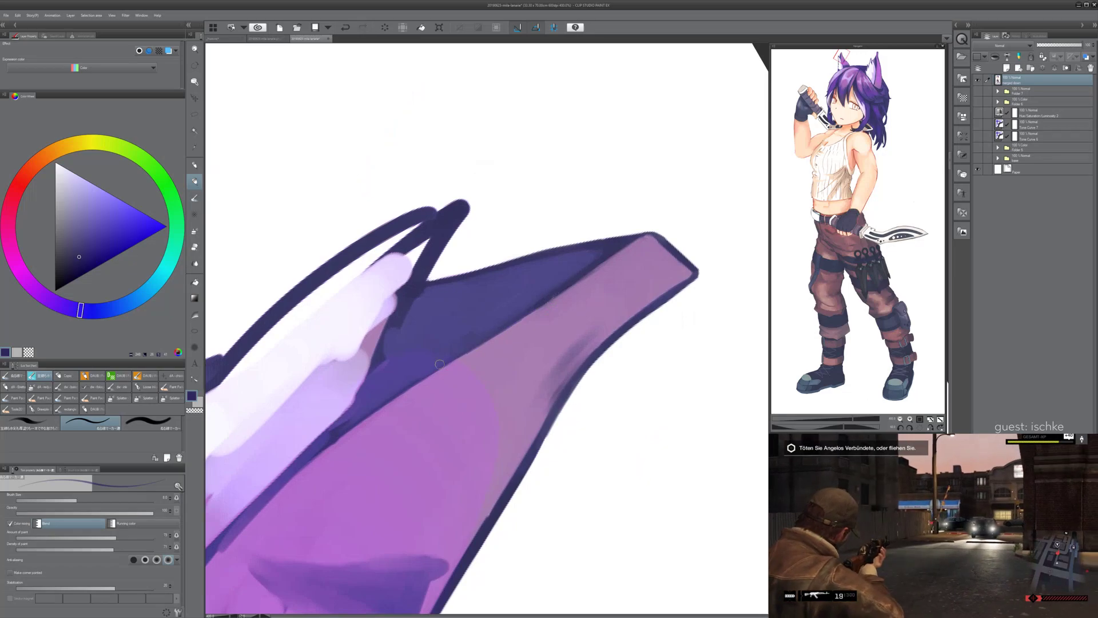
{"action": "key", "text": "ctrl+z"}
{"action": "key", "text": "ctrl+z"}
{"action": "left_click_drag", "start_coordinate": [338, 437], "coordinate": [479, 341]}
{"action": "key", "text": "ctrl+z"}
- Draw a thin dark blue line along the whole fold, from its lower end beside the fur towards the tip
{"action": "left_click_drag", "start_coordinate": [356, 420], "coordinate": [457, 354]}
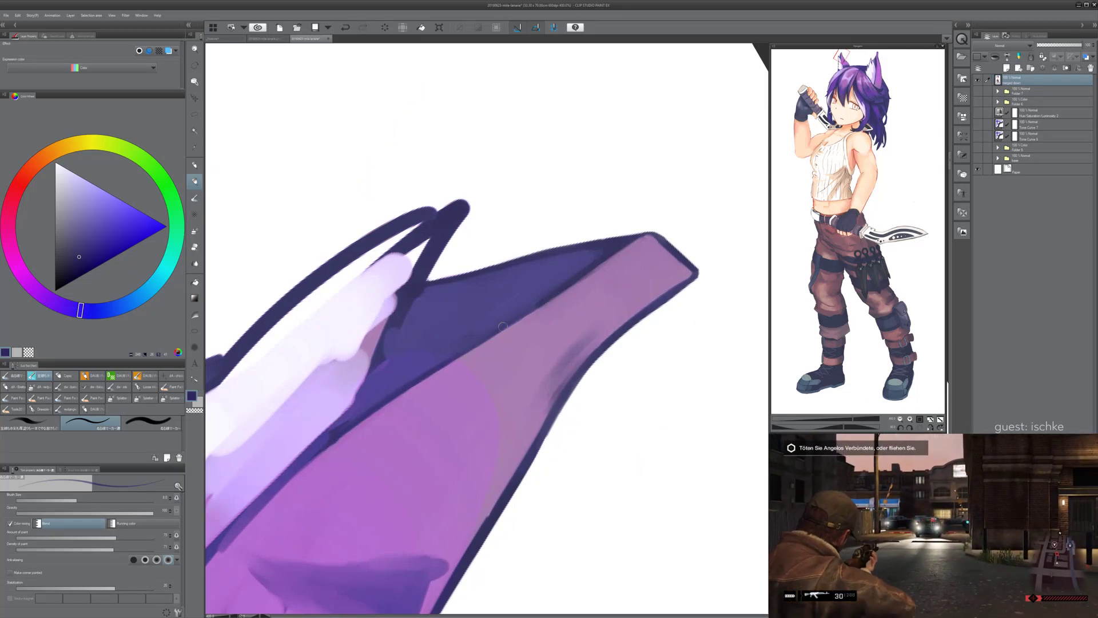
{"action": "key", "text": "ctrl+z"}
{"action": "key", "text": "ctrl+y"}
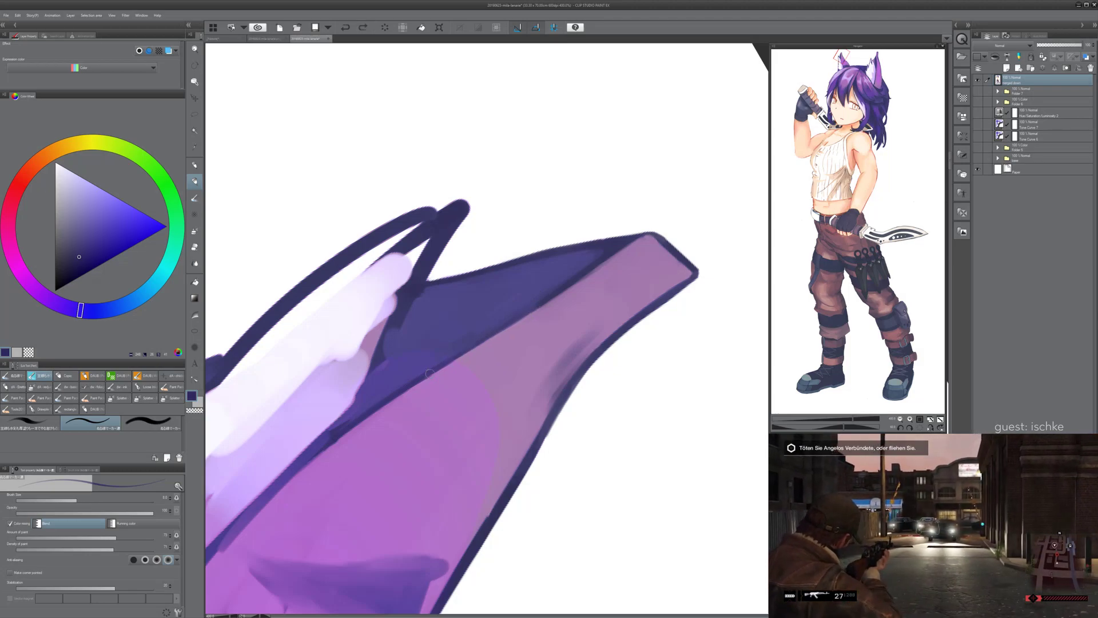
{"action": "key", "text": "ctrl+y"}
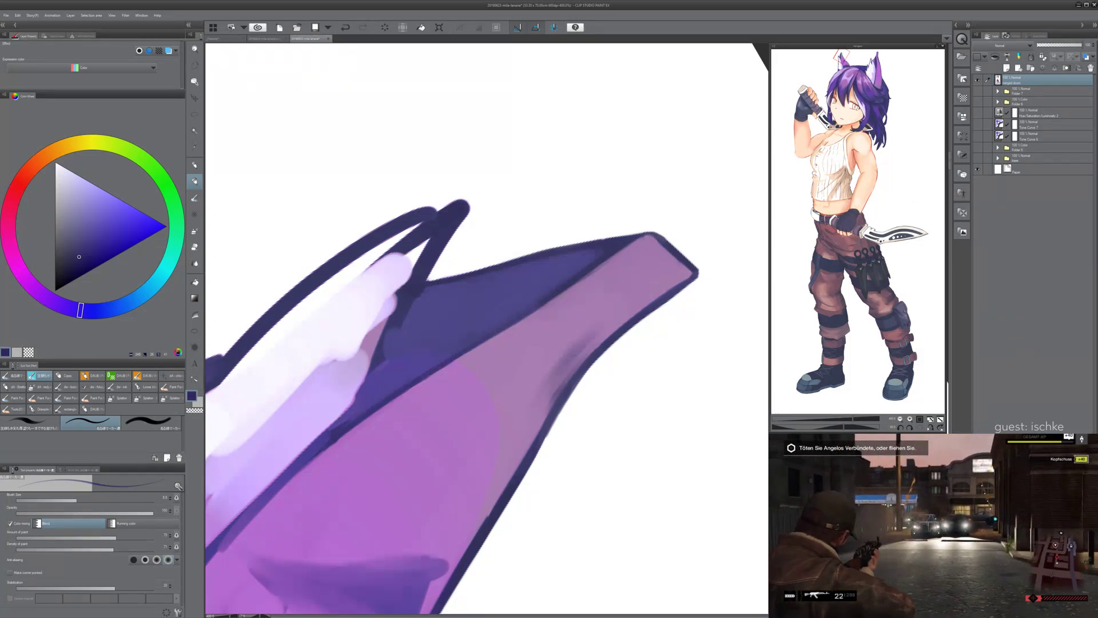
{"action": "left_click_drag", "start_coordinate": [509, 326], "coordinate": [458, 353]}
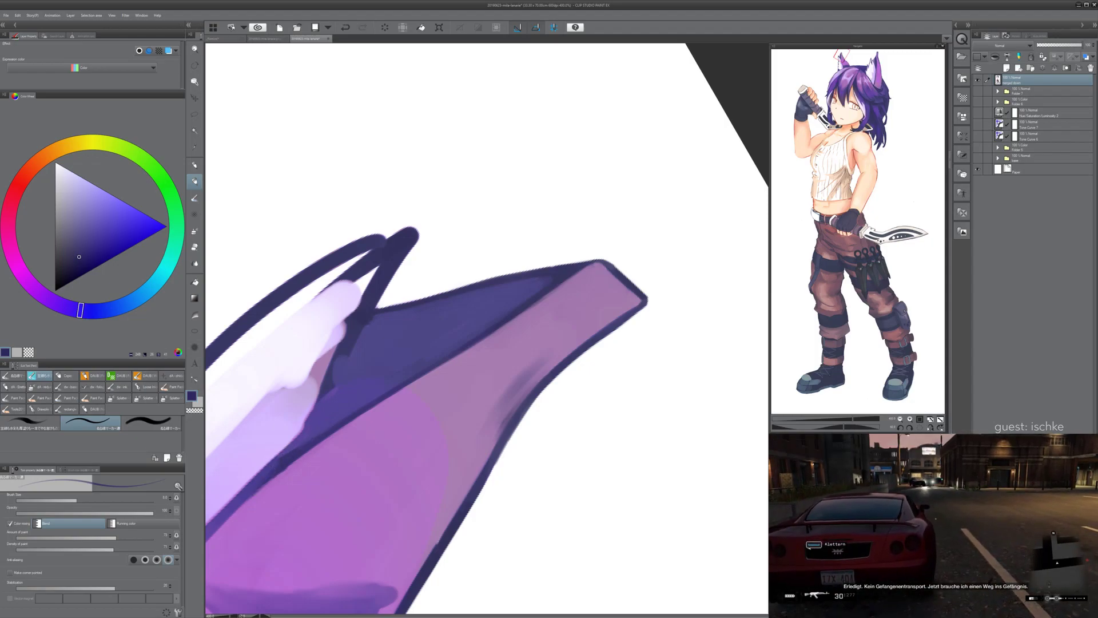
{"action": "left_click_drag", "start_coordinate": [263, 482], "coordinate": [326, 436]}
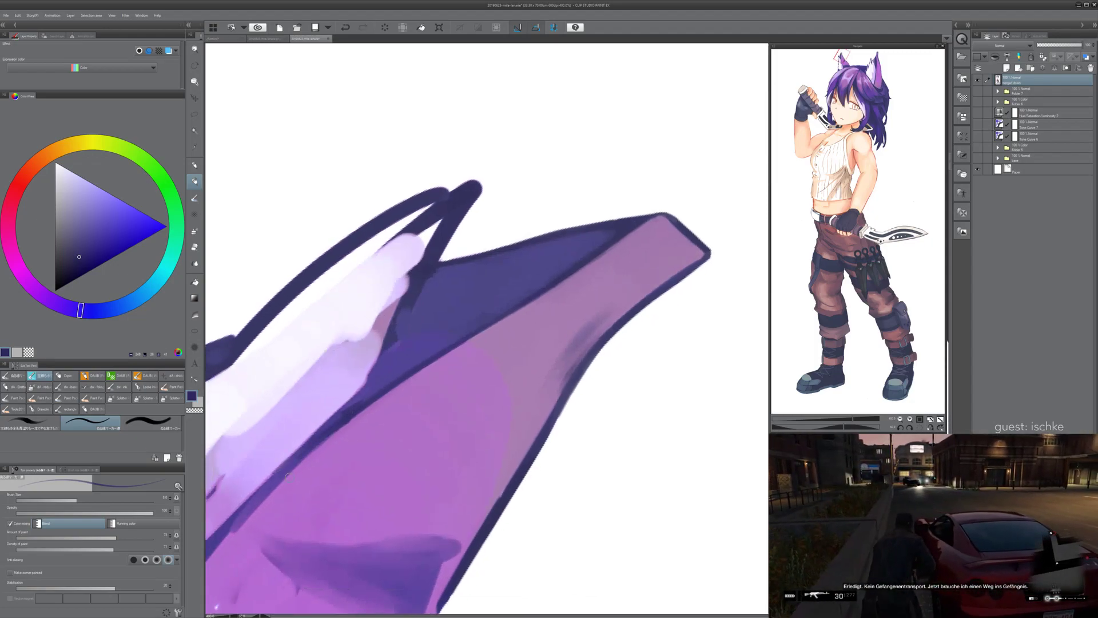
- Sample the brighter violet beside the fold's lower end and paint it along the fold line's fur side
{"action": "left_click", "coordinate": [336, 419], "text": "alt"}
{"action": "left_click_drag", "start_coordinate": [372, 395], "coordinate": [340, 415]}
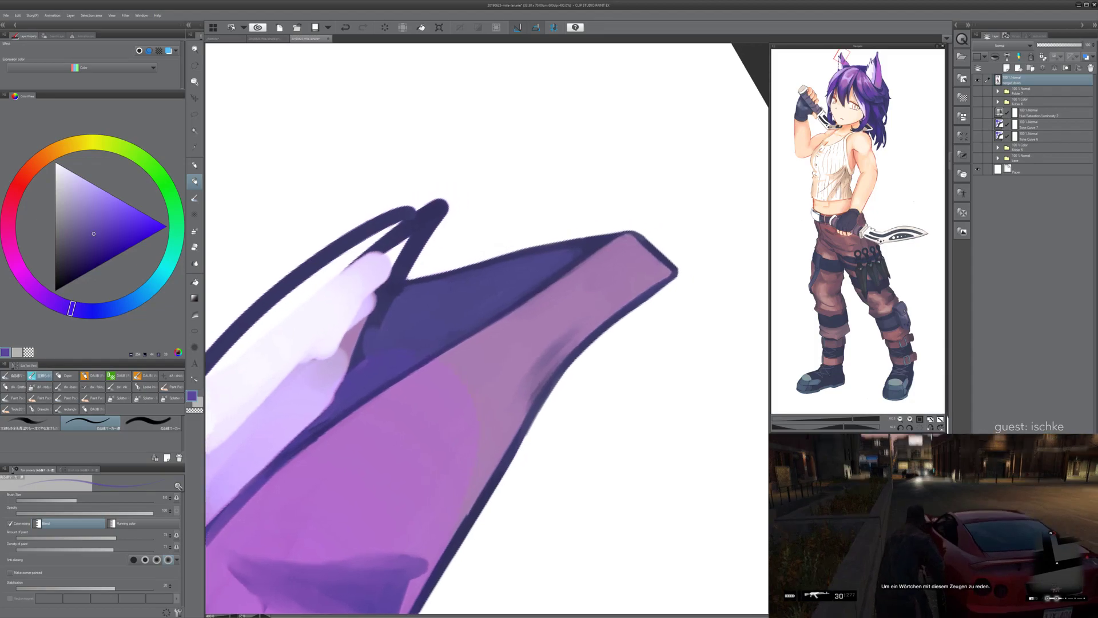
{"action": "left_click_drag", "start_coordinate": [376, 377], "coordinate": [400, 360]}
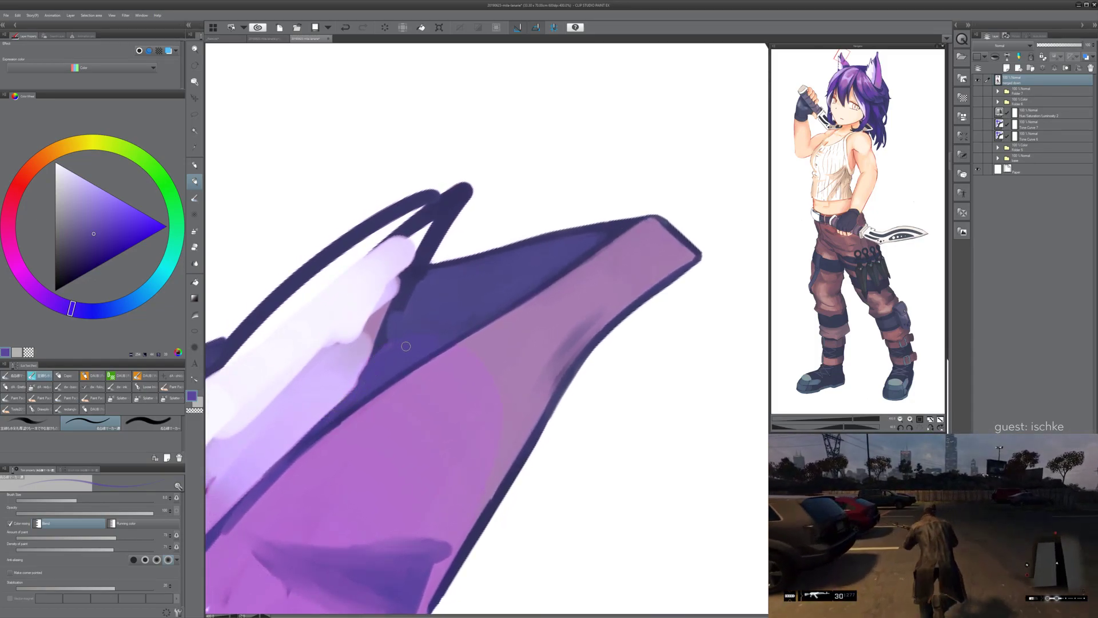
{"action": "left_click_drag", "start_coordinate": [404, 346], "coordinate": [383, 361]}
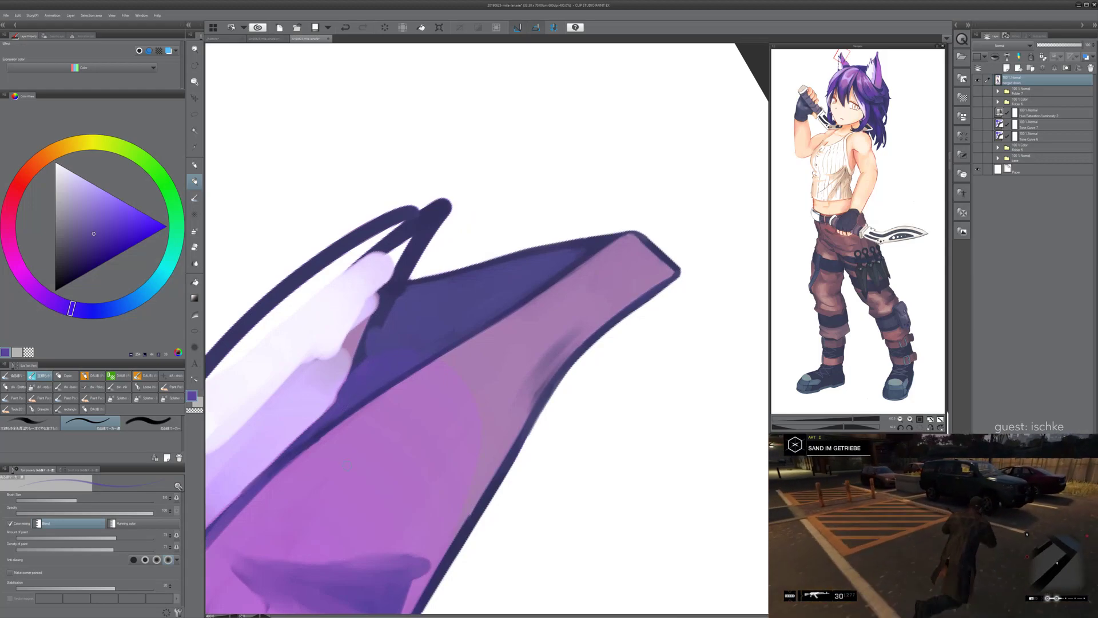
- Extend the brighter violet up the blue-violet side, alongside the fold line towards the ear tip
{"action": "key", "text": "minus"}
{"action": "key", "text": "minus"}
{"action": "left_click_drag", "start_coordinate": [487, 355], "coordinate": [390, 381]}
{"action": "key", "text": "asciicircum"}
{"action": "key", "text": "asciicircum"}
{"action": "left_click_drag", "start_coordinate": [370, 431], "coordinate": [336, 461]}
- Enlarge the brush and blend the blue-violet side with broad strokes in colours sampled from the ear
{"action": "key", "text": "bracketright"}
{"action": "key", "text": "bracketright"}
{"action": "key", "text": "bracketright"}
{"action": "key", "text": "bracketright"}
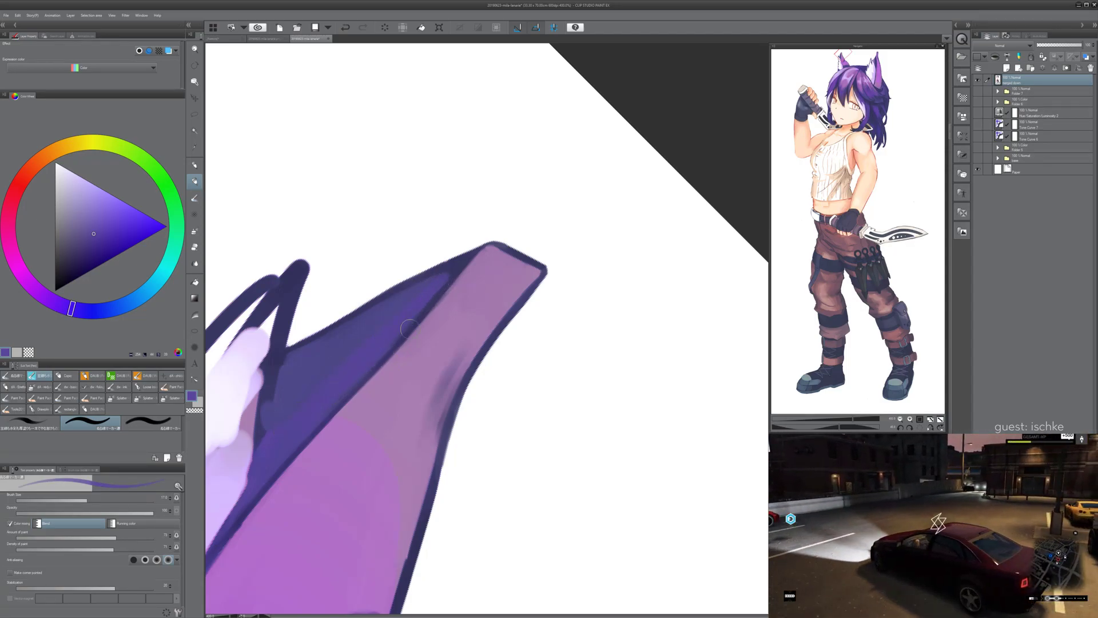
{"action": "left_click", "coordinate": [404, 303], "text": "alt"}
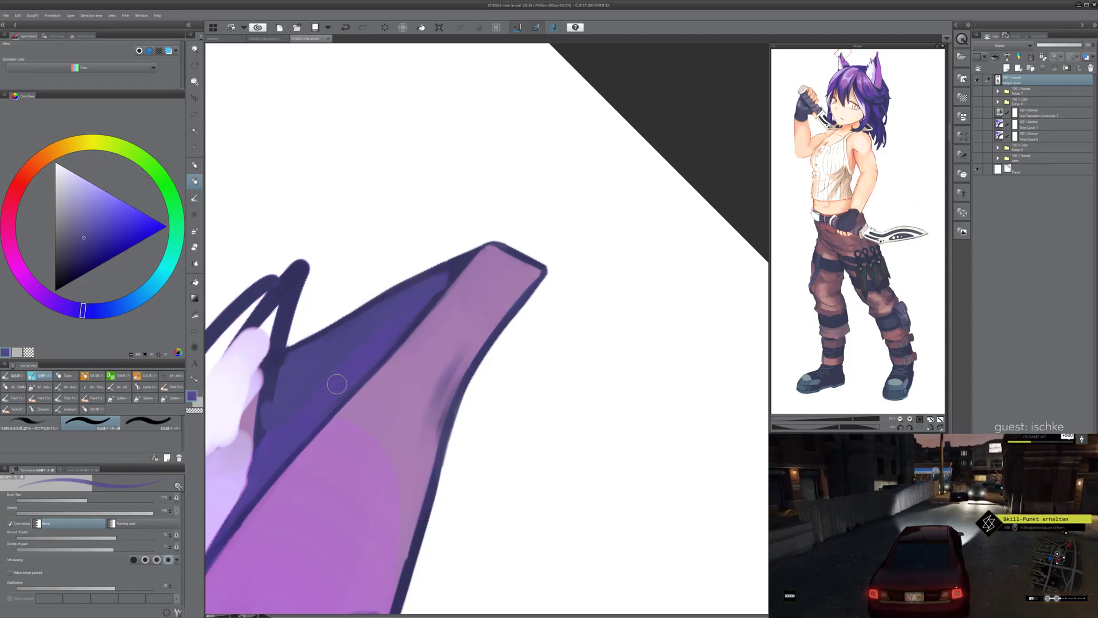
{"action": "left_click", "coordinate": [296, 422], "text": "alt"}
{"action": "left_click", "coordinate": [278, 362], "text": "alt"}
{"action": "mouse_move", "coordinate": [274, 374]}
{"action": "left_mouse_down"}
{"action": "mouse_move", "coordinate": [261, 461]}
{"action": "mouse_move", "coordinate": [274, 369]}
{"action": "mouse_move", "coordinate": [251, 486]}
{"action": "left_mouse_up"}
{"action": "mouse_move", "coordinate": [266, 440]}
{"action": "left_mouse_down"}
{"action": "mouse_move", "coordinate": [241, 514]}
{"action": "mouse_move", "coordinate": [360, 339]}
{"action": "left_mouse_up"}
{"action": "left_click_drag", "start_coordinate": [330, 382], "coordinate": [319, 419]}
{"action": "left_click_drag", "start_coordinate": [344, 379], "coordinate": [383, 334]}
- Sample the darker blues and refine the dark contour between the fur tuft and the blue-violet side
{"action": "left_click", "coordinate": [408, 238], "text": "alt"}
{"action": "left_click_drag", "start_coordinate": [406, 215], "coordinate": [382, 326]}
{"action": "left_click", "coordinate": [385, 289], "text": "alt"}
{"action": "left_click_drag", "start_coordinate": [386, 274], "coordinate": [362, 357]}
{"action": "left_click_drag", "start_coordinate": [403, 434], "coordinate": [383, 484]}
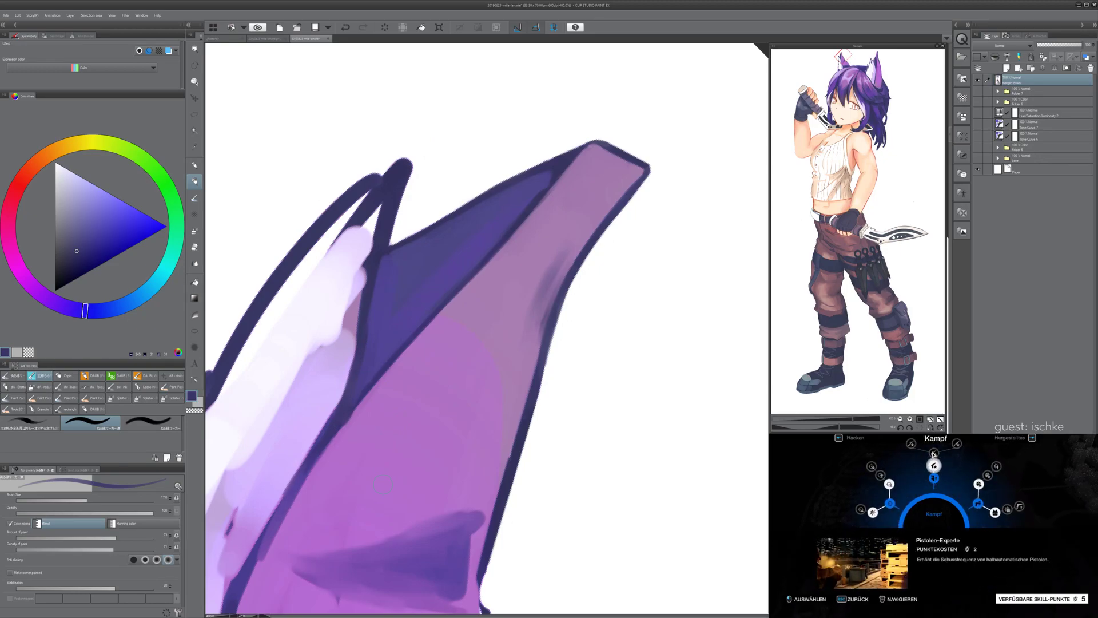
- Pick a light violet and paint the fur tuft's inner edge, covering the mauve gap beside the dark contour
{"action": "left_click", "coordinate": [346, 252], "text": "alt"}
{"action": "mouse_move", "coordinate": [375, 204]}
{"action": "left_mouse_down"}
{"action": "mouse_move", "coordinate": [366, 236]}
{"action": "mouse_move", "coordinate": [348, 233]}
{"action": "mouse_move", "coordinate": [363, 257]}
{"action": "mouse_move", "coordinate": [369, 212]}
{"action": "mouse_move", "coordinate": [353, 248]}
{"action": "mouse_move", "coordinate": [334, 235]}
{"action": "mouse_move", "coordinate": [353, 279]}
{"action": "mouse_move", "coordinate": [351, 316]}
{"action": "left_mouse_up"}
{"action": "left_click", "coordinate": [361, 243], "text": "alt"}
{"action": "left_click", "coordinate": [355, 225], "text": "alt"}
{"action": "left_click", "coordinate": [365, 269], "text": "alt"}
{"action": "left_click", "coordinate": [101, 188]}
{"action": "left_click_drag", "start_coordinate": [356, 267], "coordinate": [331, 401]}
{"action": "left_click_drag", "start_coordinate": [383, 205], "coordinate": [313, 428]}
{"action": "mouse_move", "coordinate": [331, 360]}
{"action": "left_mouse_down"}
{"action": "mouse_move", "coordinate": [393, 296]}
{"action": "mouse_move", "coordinate": [407, 247]}
{"action": "mouse_move", "coordinate": [427, 236]}
{"action": "mouse_move", "coordinate": [409, 294]}
{"action": "mouse_move", "coordinate": [412, 259]}
{"action": "mouse_move", "coordinate": [395, 269]}
{"action": "mouse_move", "coordinate": [427, 221]}
{"action": "mouse_move", "coordinate": [400, 261]}
{"action": "mouse_move", "coordinate": [397, 242]}
{"action": "mouse_move", "coordinate": [362, 357]}
{"action": "left_mouse_up"}
- Enlarge the brush and broaden the light violet shading along the fur tuft's inner edge up to its tip
{"action": "key", "text": "bracketright"}
{"action": "key", "text": "bracketright"}
{"action": "key", "text": "bracketright"}
{"action": "key", "text": "bracketright"}
{"action": "left_click_drag", "start_coordinate": [423, 244], "coordinate": [393, 337]}
{"action": "left_click_drag", "start_coordinate": [466, 153], "coordinate": [425, 276]}
- Sample the fur's near-white and fill the tuft out to its outer outline, thinning that outline from inside
{"action": "left_click", "coordinate": [410, 190], "text": "alt"}
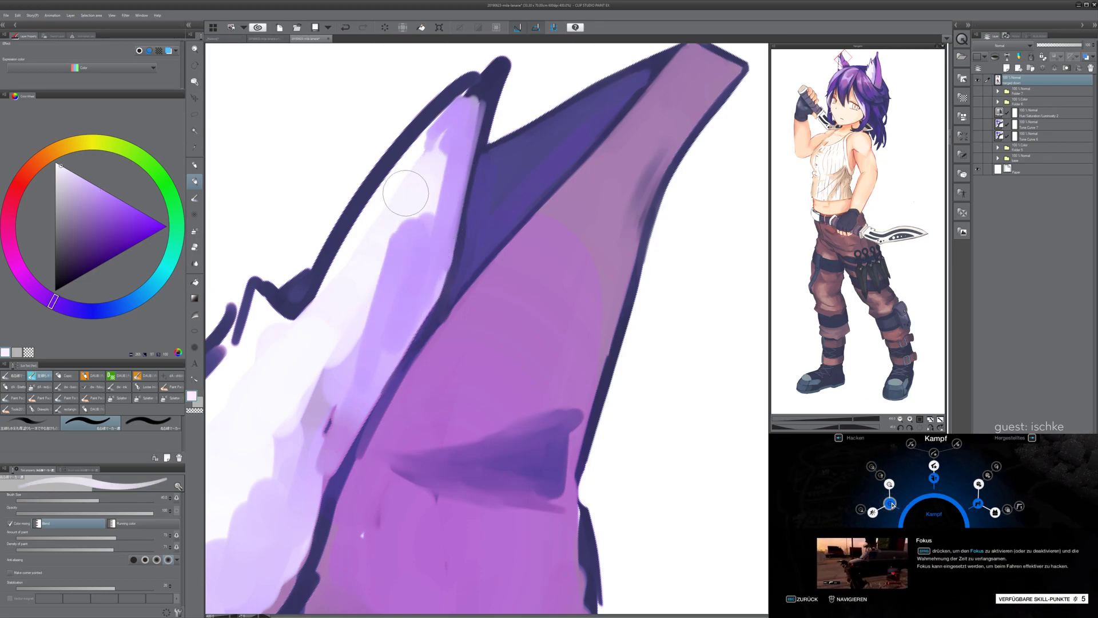
{"action": "left_click_drag", "start_coordinate": [422, 154], "coordinate": [370, 228]}
{"action": "left_click_drag", "start_coordinate": [449, 105], "coordinate": [315, 304]}
{"action": "left_click", "coordinate": [394, 167], "text": "alt"}
{"action": "left_click_drag", "start_coordinate": [427, 160], "coordinate": [345, 282]}
{"action": "left_click_drag", "start_coordinate": [385, 201], "coordinate": [439, 132]}
{"action": "mouse_move", "coordinate": [347, 270]}
{"action": "left_mouse_down"}
{"action": "mouse_move", "coordinate": [421, 227]}
{"action": "mouse_move", "coordinate": [458, 224]}
{"action": "left_mouse_up"}
- Resample the fur's pale tone and paint the lower tufts up to their outline, covering the thick dark strokes
{"action": "left_click", "coordinate": [425, 275], "text": "alt"}
{"action": "mouse_move", "coordinate": [422, 266]}
{"action": "left_mouse_down"}
{"action": "mouse_move", "coordinate": [361, 268]}
{"action": "mouse_move", "coordinate": [301, 362]}
{"action": "left_mouse_up"}
{"action": "mouse_move", "coordinate": [344, 280]}
{"action": "left_mouse_down"}
{"action": "mouse_move", "coordinate": [311, 306]}
{"action": "mouse_move", "coordinate": [295, 345]}
{"action": "left_mouse_up"}
{"action": "mouse_move", "coordinate": [350, 321]}
{"action": "left_mouse_down"}
{"action": "mouse_move", "coordinate": [422, 293]}
{"action": "mouse_move", "coordinate": [321, 360]}
{"action": "mouse_move", "coordinate": [443, 244]}
{"action": "mouse_move", "coordinate": [480, 233]}
{"action": "left_mouse_up"}
{"action": "mouse_move", "coordinate": [492, 221]}
{"action": "left_mouse_down"}
{"action": "mouse_move", "coordinate": [400, 345]}
{"action": "mouse_move", "coordinate": [485, 221]}
{"action": "left_mouse_up"}
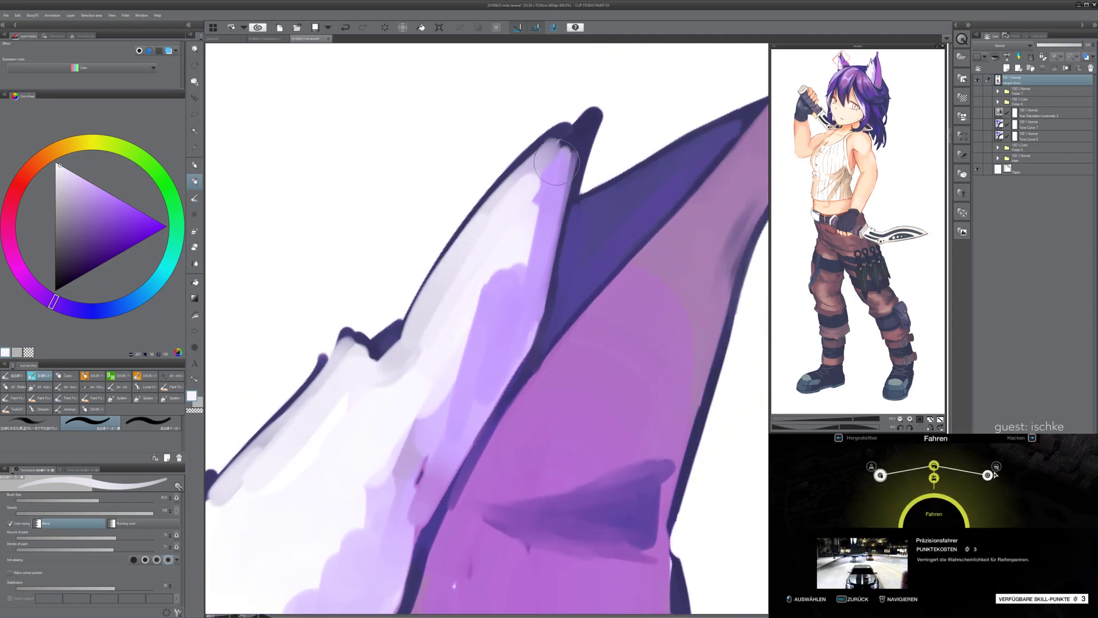
- Shrink the brush and paint the near-white fur into the thick dark outline at the tuft's pointed tip
{"action": "left_click_drag", "start_coordinate": [541, 171], "coordinate": [553, 153]}
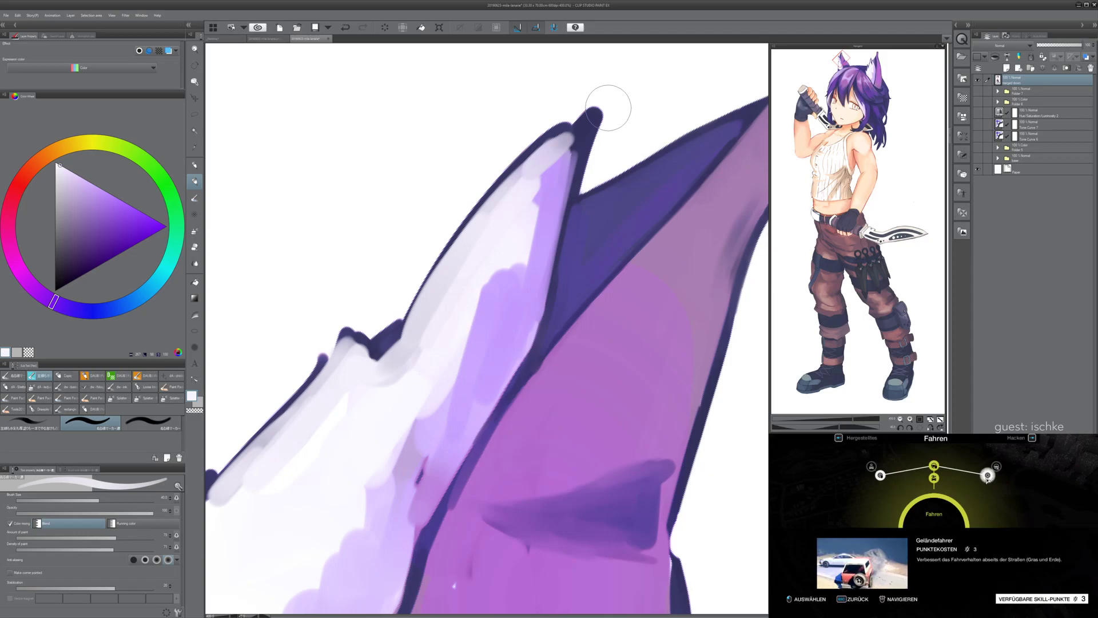
{"action": "scroll", "coordinate": [608, 107], "scroll_direction": "up", "scroll_amount": 2}
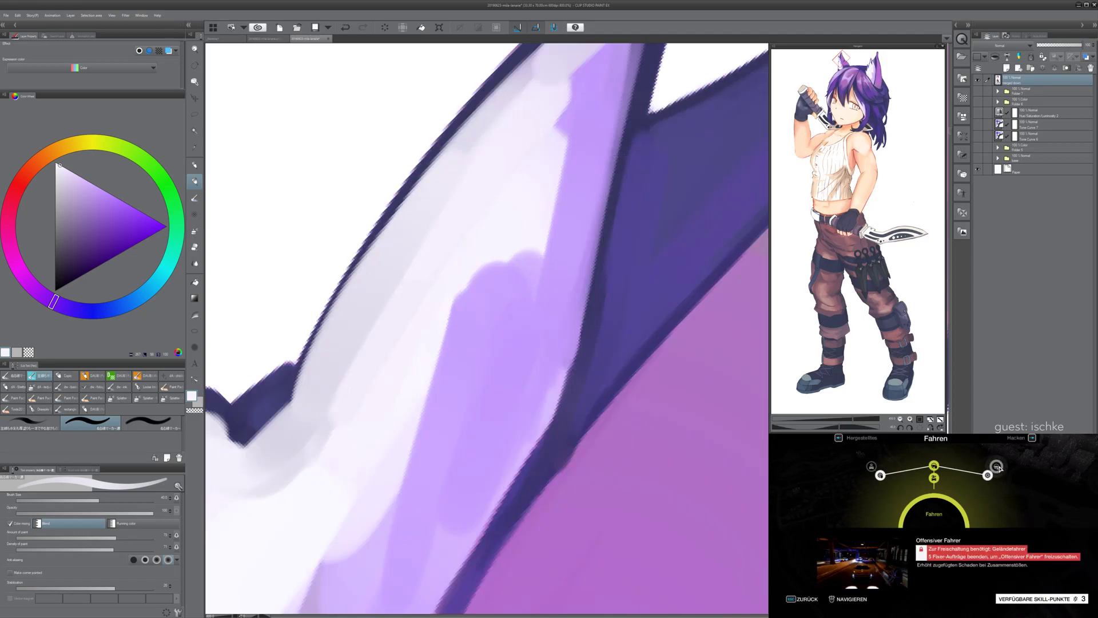
{"action": "scroll", "coordinate": [502, 208], "scroll_direction": "down", "scroll_amount": 2}
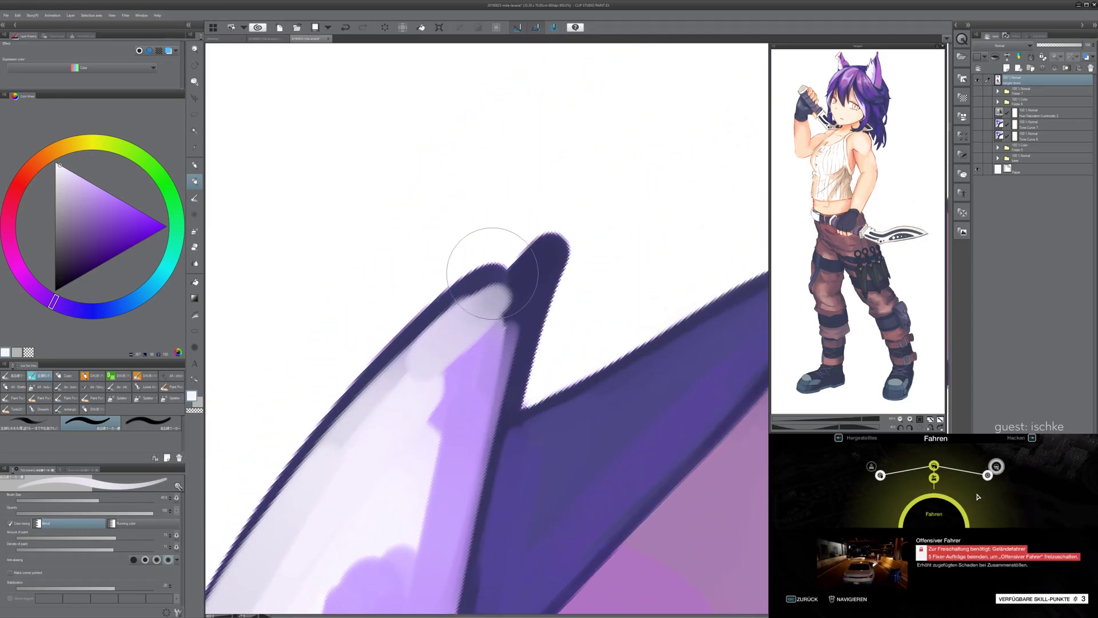
{"action": "key", "text": "bracketleft"}
{"action": "key", "text": "bracketleft"}
{"action": "key", "text": "bracketleft"}
{"action": "key", "text": "bracketleft"}
{"action": "key", "text": "bracketleft"}
{"action": "mouse_move", "coordinate": [449, 317]}
{"action": "left_mouse_down"}
{"action": "mouse_move", "coordinate": [514, 291]}
{"action": "mouse_move", "coordinate": [482, 291]}
{"action": "mouse_move", "coordinate": [546, 250]}
{"action": "mouse_move", "coordinate": [505, 352]}
{"action": "mouse_move", "coordinate": [548, 249]}
{"action": "mouse_move", "coordinate": [482, 407]}
{"action": "left_mouse_up"}
{"action": "left_click_drag", "start_coordinate": [532, 273], "coordinate": [481, 385]}
- Sample the fur's light violet and paint it from the pointed tip down along the tuft's inner edge
{"action": "left_click", "coordinate": [468, 397], "text": "alt"}
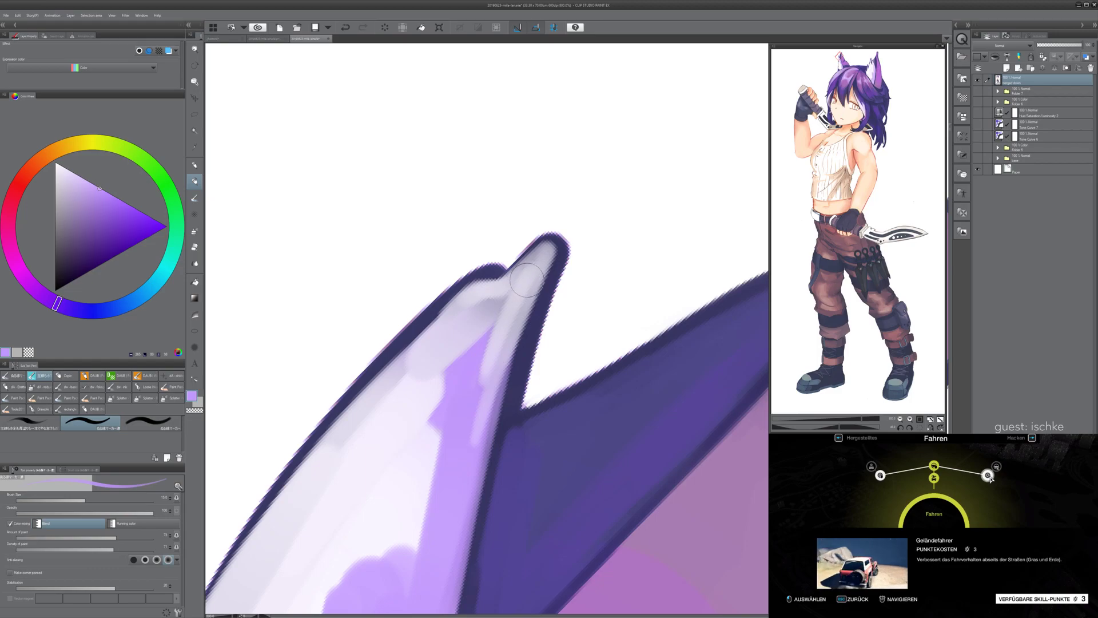
{"action": "left_click_drag", "start_coordinate": [522, 282], "coordinate": [481, 409]}
{"action": "mouse_move", "coordinate": [537, 259]}
{"action": "left_mouse_down"}
{"action": "mouse_move", "coordinate": [493, 395]}
{"action": "mouse_move", "coordinate": [529, 275]}
{"action": "mouse_move", "coordinate": [515, 297]}
{"action": "left_mouse_up"}
{"action": "mouse_move", "coordinate": [515, 297]}
{"action": "left_mouse_down"}
{"action": "mouse_move", "coordinate": [529, 266]}
{"action": "mouse_move", "coordinate": [475, 384]}
{"action": "mouse_move", "coordinate": [551, 252]}
{"action": "mouse_move", "coordinate": [508, 348]}
{"action": "left_mouse_up"}
{"action": "left_click_drag", "start_coordinate": [544, 258], "coordinate": [504, 404]}
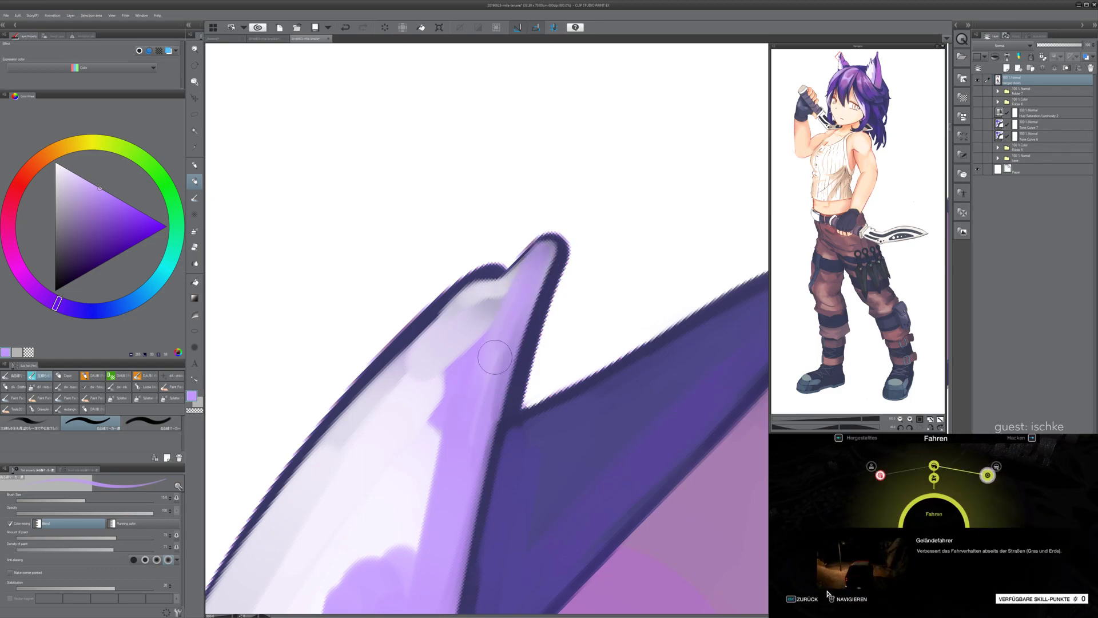
{"action": "mouse_move", "coordinate": [483, 445]}
{"action": "left_mouse_down"}
{"action": "mouse_move", "coordinate": [526, 297]}
{"action": "mouse_move", "coordinate": [473, 448]}
{"action": "mouse_move", "coordinate": [490, 416]}
{"action": "mouse_move", "coordinate": [505, 291]}
{"action": "mouse_move", "coordinate": [464, 364]}
{"action": "mouse_move", "coordinate": [518, 317]}
{"action": "mouse_move", "coordinate": [467, 361]}
{"action": "mouse_move", "coordinate": [492, 343]}
{"action": "mouse_move", "coordinate": [417, 525]}
{"action": "mouse_move", "coordinate": [472, 358]}
{"action": "mouse_move", "coordinate": [512, 285]}
{"action": "mouse_move", "coordinate": [474, 336]}
{"action": "mouse_move", "coordinate": [488, 283]}
{"action": "mouse_move", "coordinate": [408, 351]}
{"action": "mouse_move", "coordinate": [498, 285]}
{"action": "mouse_move", "coordinate": [431, 400]}
{"action": "mouse_move", "coordinate": [506, 301]}
{"action": "mouse_move", "coordinate": [481, 351]}
{"action": "mouse_move", "coordinate": [452, 374]}
{"action": "mouse_move", "coordinate": [464, 349]}
{"action": "mouse_move", "coordinate": [454, 384]}
{"action": "mouse_move", "coordinate": [421, 344]}
{"action": "mouse_move", "coordinate": [413, 453]}
{"action": "mouse_move", "coordinate": [468, 361]}
{"action": "mouse_move", "coordinate": [447, 578]}
{"action": "left_mouse_up"}
- Sample a paler violet, enlarge the brush and widen the shading across the upper tuft, undoing the last stroke
{"action": "key", "text": "alt"}
{"action": "left_click", "coordinate": [499, 327], "text": "alt"}
{"action": "key", "text": "bracketright"}
{"action": "key", "text": "bracketright"}
{"action": "key", "text": "bracketright"}
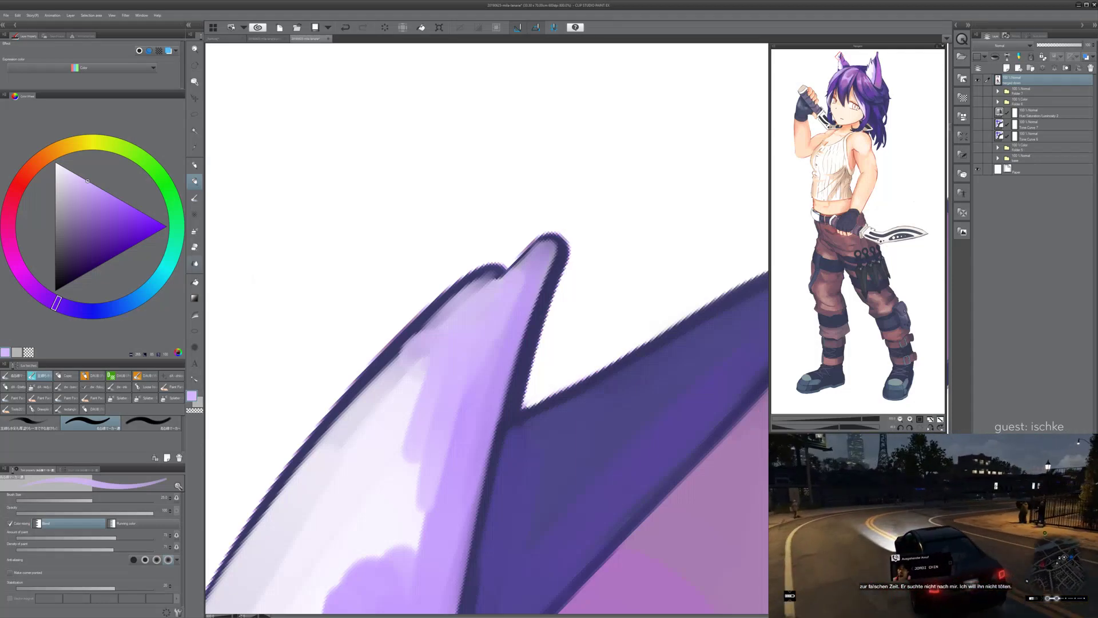
{"action": "mouse_move", "coordinate": [400, 408]}
{"action": "left_mouse_down"}
{"action": "mouse_move", "coordinate": [384, 433]}
{"action": "mouse_move", "coordinate": [462, 339]}
{"action": "mouse_move", "coordinate": [498, 400]}
{"action": "left_mouse_up"}
{"action": "key", "text": "ctrl+z"}
- Shrink the Blend tool and soften the violet shading's border with the white fur in the upper tuft
{"action": "key", "text": "j"}
{"action": "key", "text": "ctrl+z"}
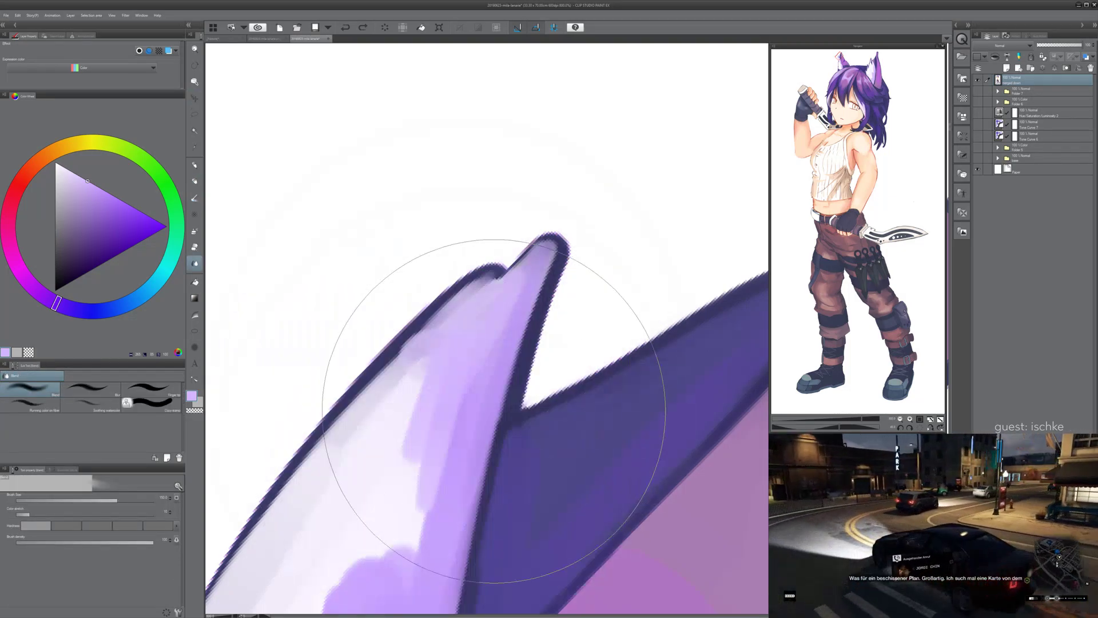
{"action": "key", "text": "bracketleft"}
{"action": "key", "text": "bracketleft"}
{"action": "key", "text": "bracketleft"}
{"action": "key", "text": "bracketleft"}
{"action": "key", "text": "bracketleft"}
{"action": "key", "text": "bracketleft"}
{"action": "key", "text": "bracketleft"}
{"action": "key", "text": "bracketleft"}
{"action": "key", "text": "bracketleft"}
{"action": "key", "text": "bracketleft"}
{"action": "key", "text": "bracketleft"}
{"action": "mouse_move", "coordinate": [414, 422]}
{"action": "left_mouse_down"}
{"action": "mouse_move", "coordinate": [397, 500]}
{"action": "mouse_move", "coordinate": [425, 519]}
{"action": "mouse_move", "coordinate": [436, 373]}
{"action": "mouse_move", "coordinate": [403, 383]}
{"action": "mouse_move", "coordinate": [448, 320]}
{"action": "mouse_move", "coordinate": [445, 339]}
{"action": "left_mouse_up"}
- Blend the harder violet patch in the middle of the tuft's inner edge into the surrounding fur
{"action": "scroll", "coordinate": [496, 395], "scroll_direction": "down", "scroll_amount": 7}
{"action": "key", "text": "minus"}
{"action": "left_click_drag", "start_coordinate": [566, 431], "coordinate": [547, 363]}
{"action": "scroll", "coordinate": [528, 382], "scroll_direction": "up", "scroll_amount": 3}
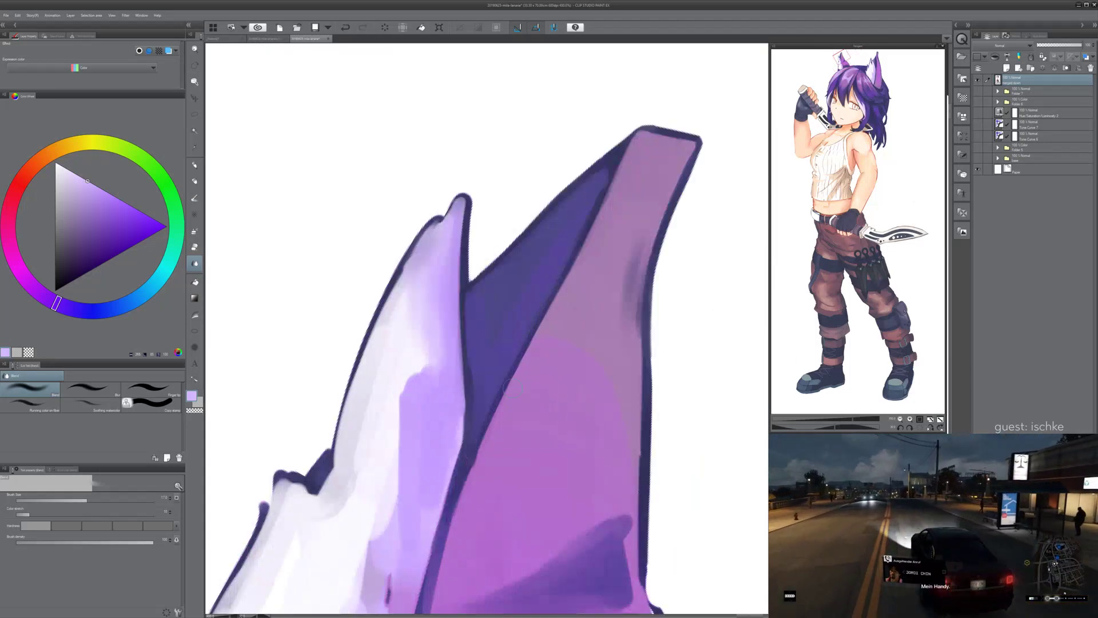
{"action": "left_click_drag", "start_coordinate": [513, 397], "coordinate": [500, 448]}
{"action": "mouse_move", "coordinate": [417, 387]}
{"action": "left_mouse_down"}
{"action": "mouse_move", "coordinate": [389, 506]}
{"action": "mouse_move", "coordinate": [397, 382]}
{"action": "mouse_move", "coordinate": [395, 431]}
{"action": "left_mouse_up"}
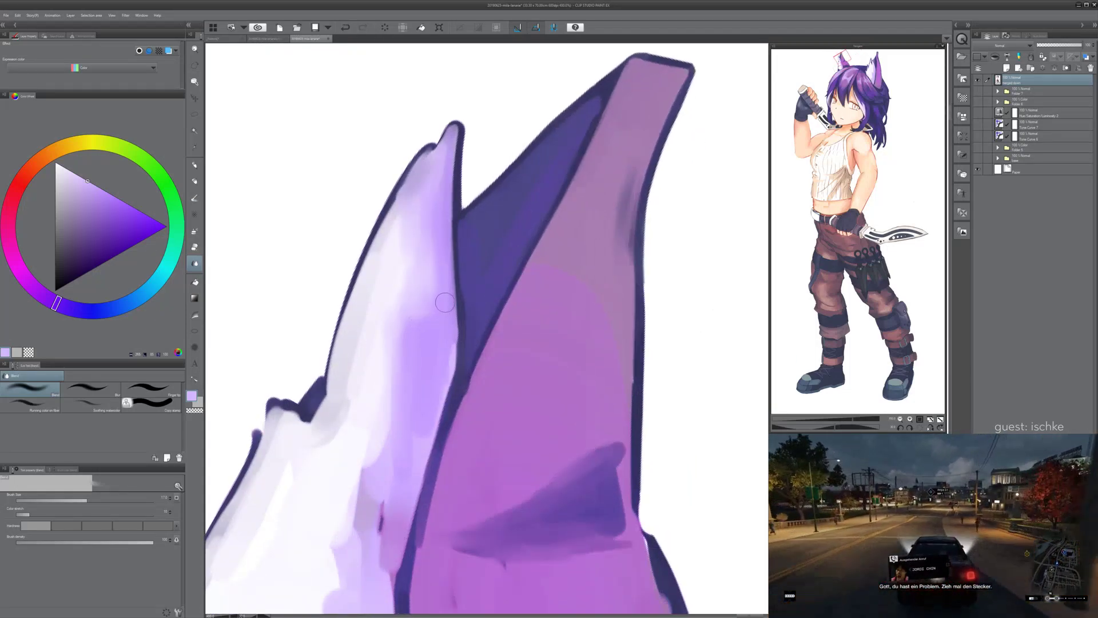
- Blend the scalloped violet patches and the mauve speck in the lower fur into the white
{"action": "scroll", "coordinate": [422, 298], "scroll_direction": "down", "scroll_amount": 3}
{"action": "key", "text": "minus"}
{"action": "scroll", "coordinate": [466, 347], "scroll_direction": "down", "scroll_amount": 2}
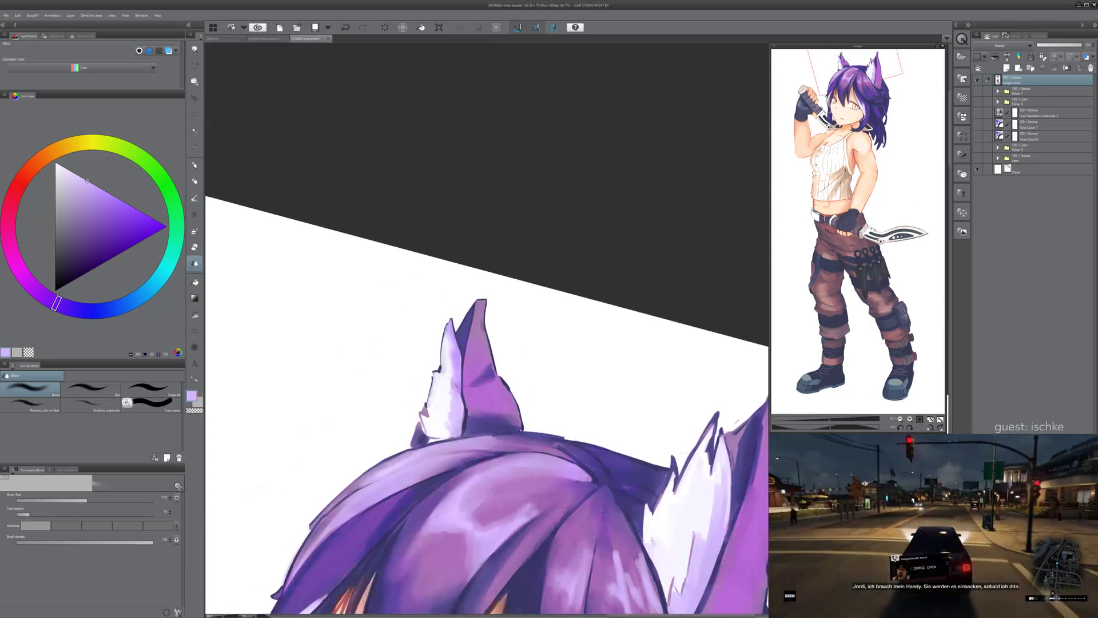
{"action": "scroll", "coordinate": [486, 326], "scroll_direction": "down", "scroll_amount": 1}
{"action": "scroll", "coordinate": [465, 373], "scroll_direction": "up", "scroll_amount": 5}
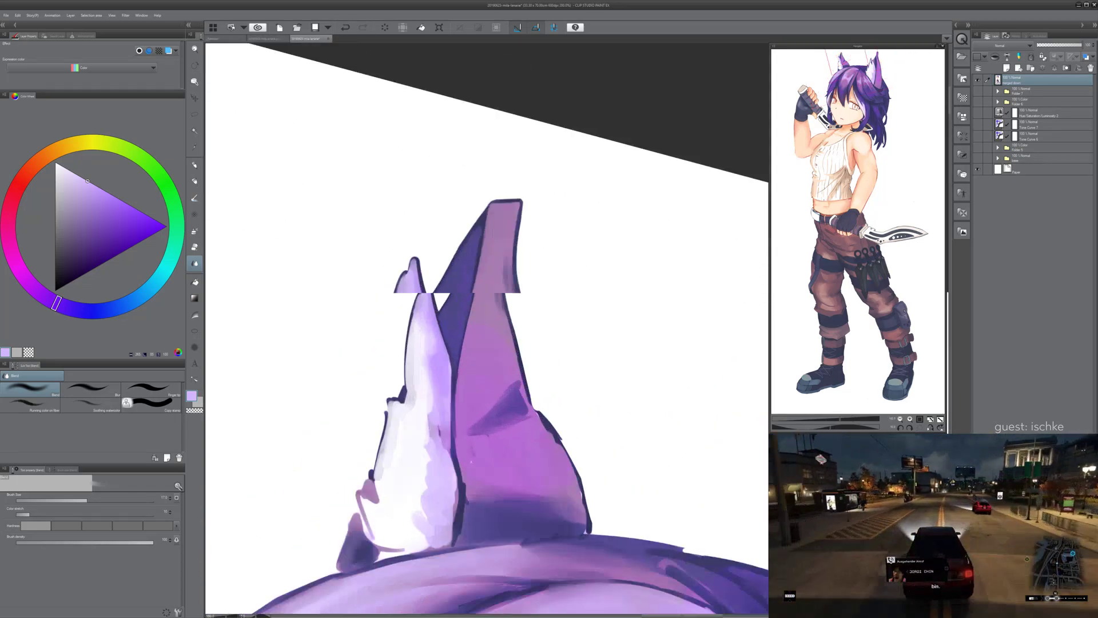
{"action": "left_click", "coordinate": [466, 364], "text": "alt"}
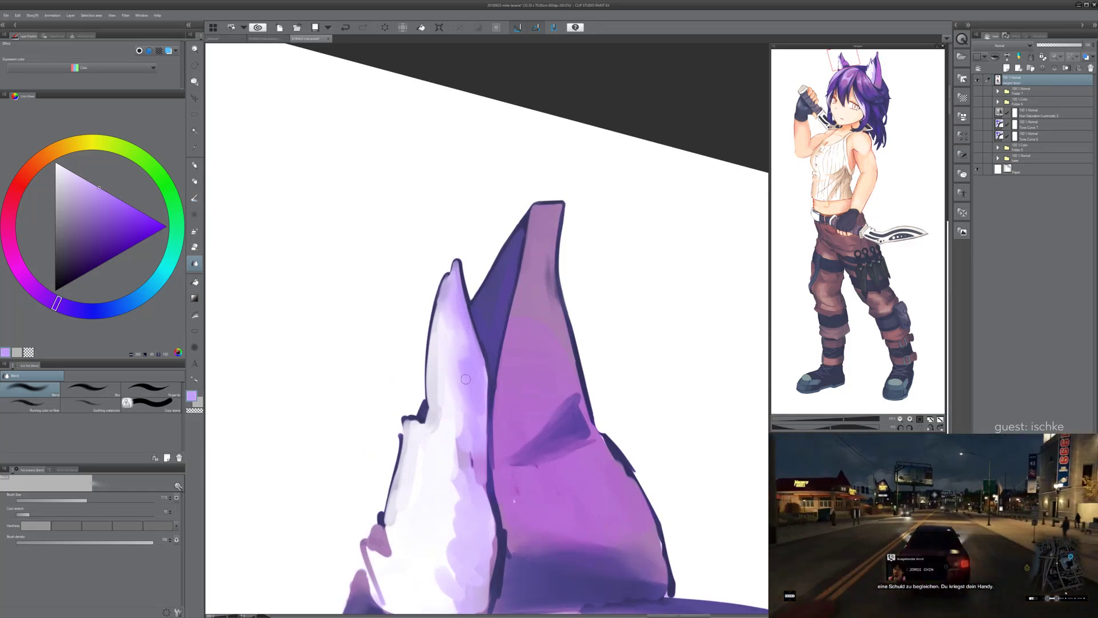
{"action": "left_click", "coordinate": [460, 341], "text": "alt"}
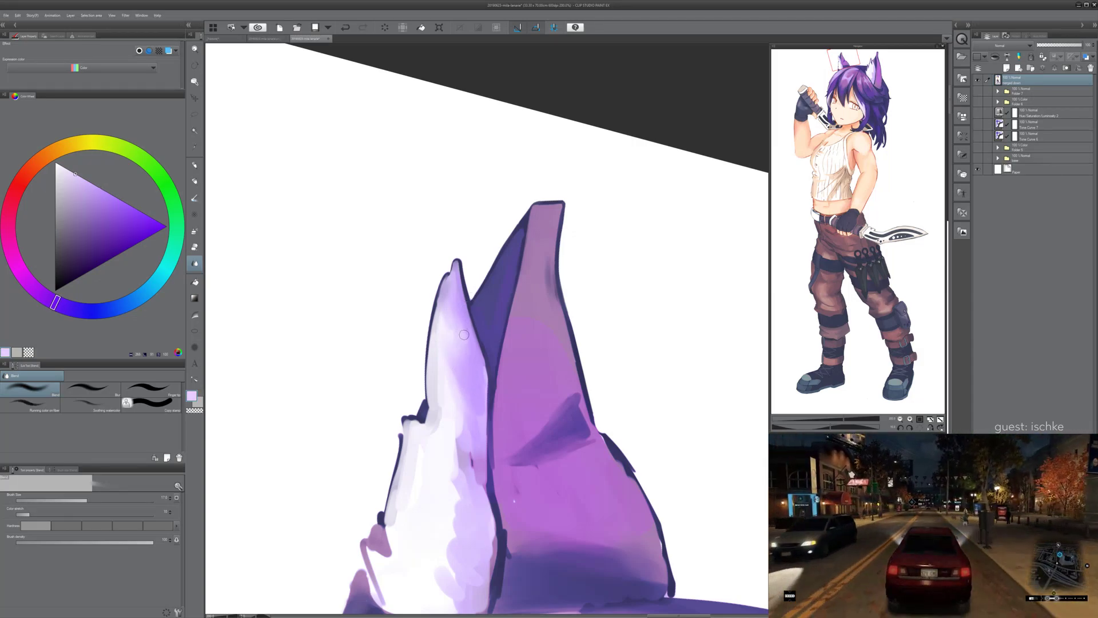
{"action": "left_click_drag", "start_coordinate": [467, 475], "coordinate": [446, 435]}
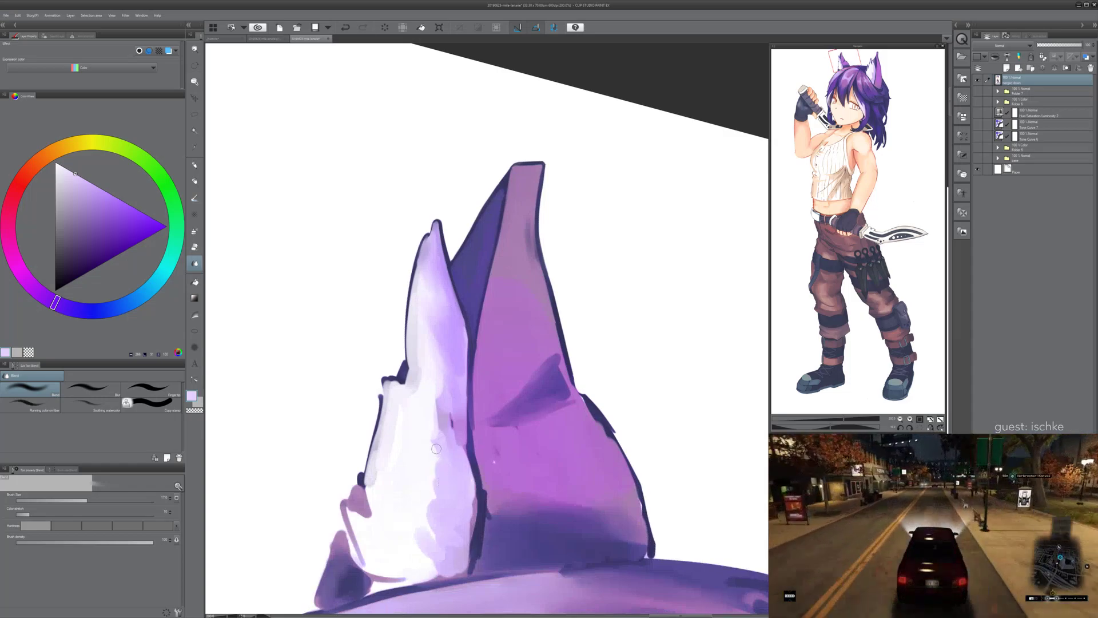
{"action": "mouse_move", "coordinate": [435, 479]}
{"action": "left_mouse_down"}
{"action": "mouse_move", "coordinate": [437, 510]}
{"action": "mouse_move", "coordinate": [408, 514]}
{"action": "left_mouse_up"}
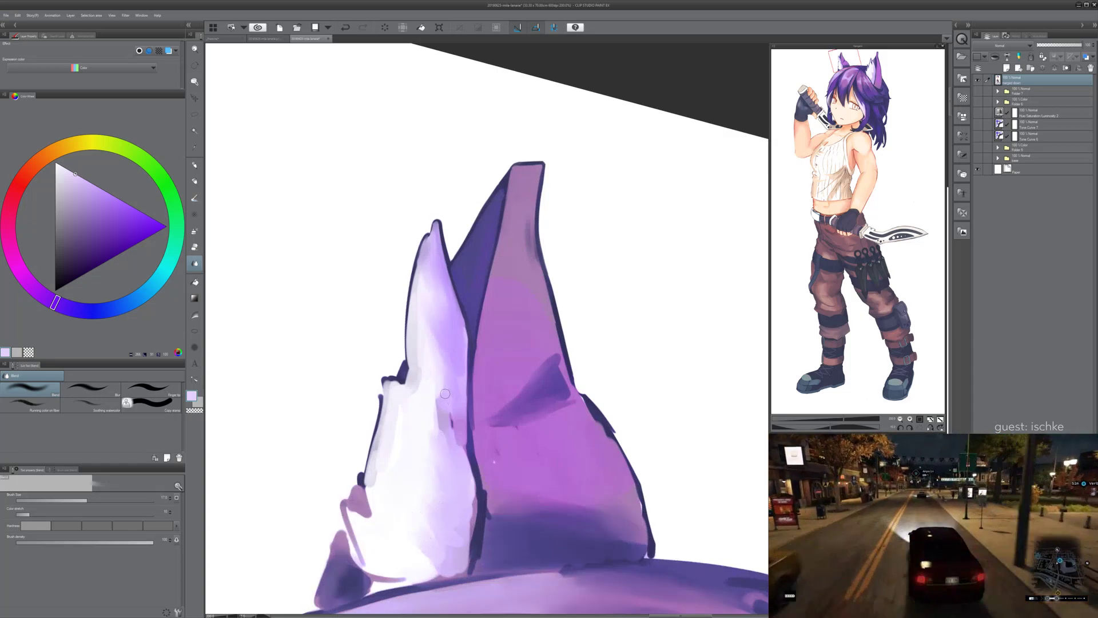
{"action": "left_click_drag", "start_coordinate": [446, 411], "coordinate": [447, 448]}
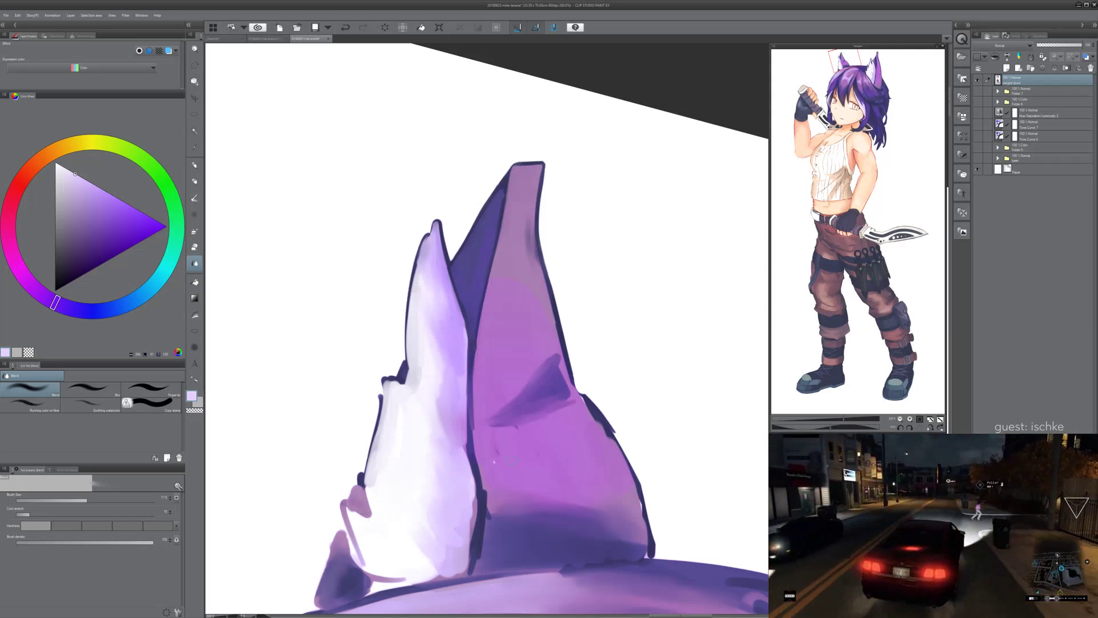
{"action": "left_click_drag", "start_coordinate": [494, 461], "coordinate": [451, 505]}
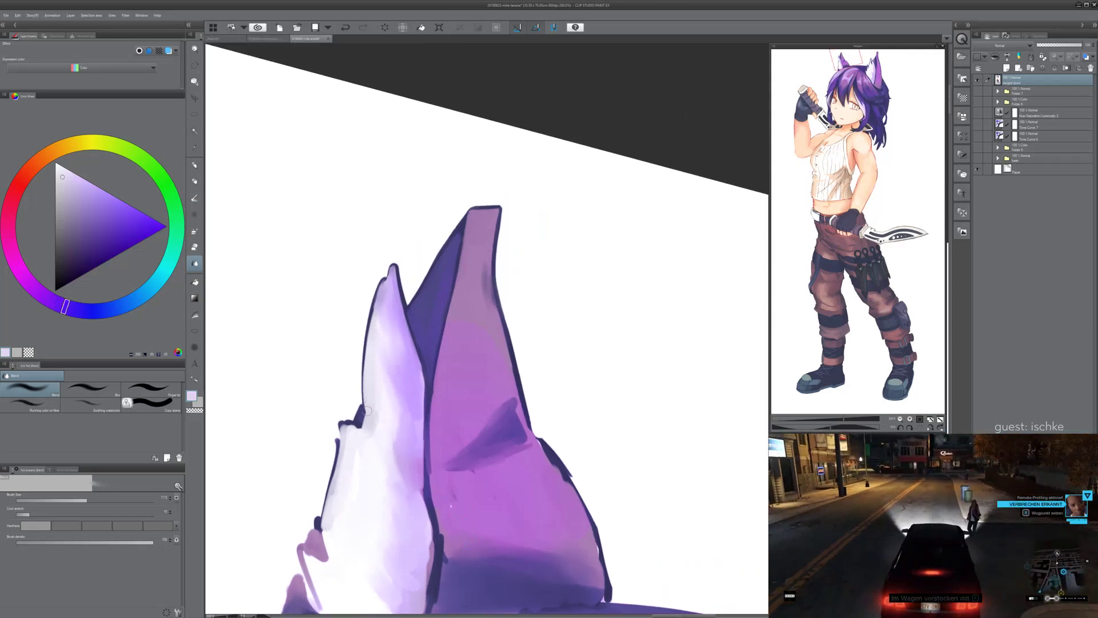
- Sample the fur's light violet and paint short fur strokes across the tuft's white area
{"action": "key", "text": "["}
{"action": "key", "text": "["}
{"action": "key", "text": "["}
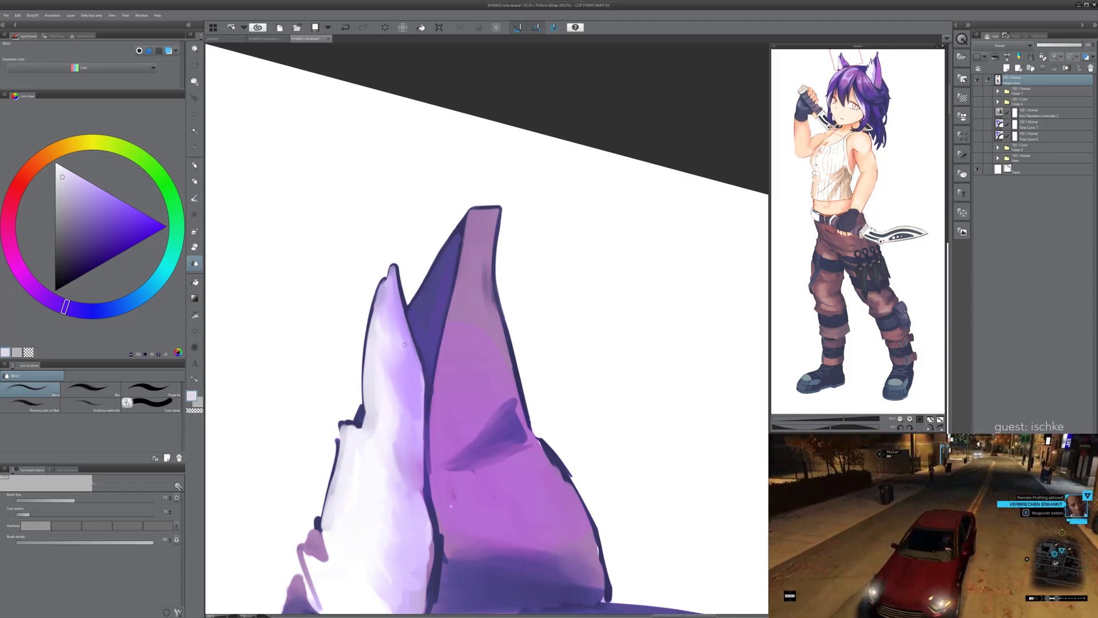
{"action": "key", "text": "b"}
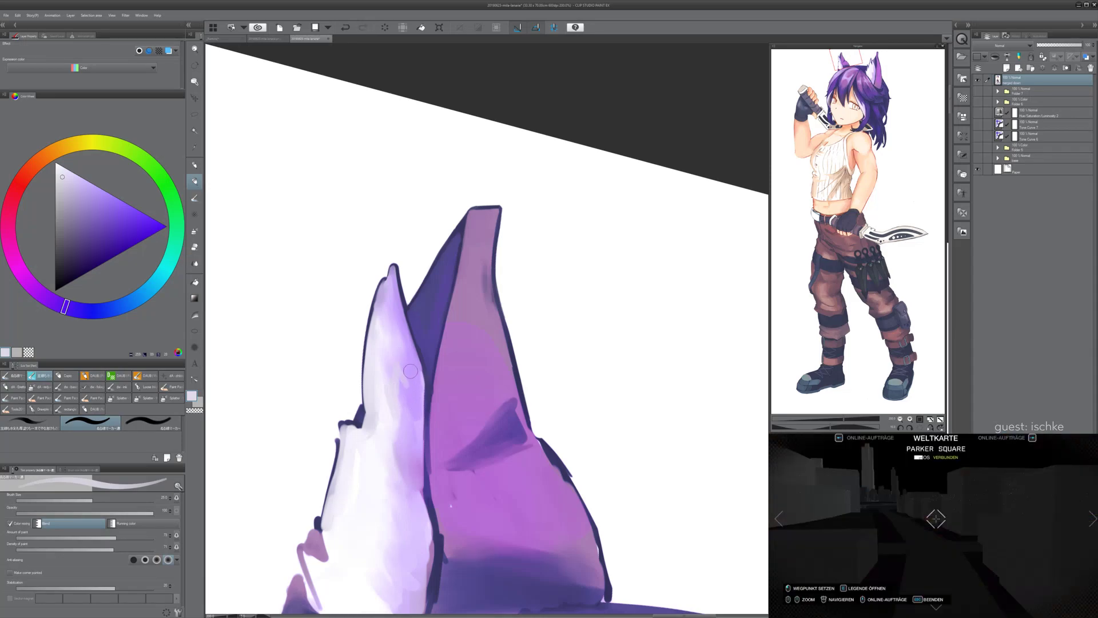
{"action": "left_click", "coordinate": [408, 365], "text": "alt"}
{"action": "left_click_drag", "start_coordinate": [407, 359], "coordinate": [385, 405]}
{"action": "mouse_move", "coordinate": [403, 337]}
{"action": "left_mouse_down"}
{"action": "mouse_move", "coordinate": [397, 305]}
{"action": "mouse_move", "coordinate": [380, 295]}
{"action": "left_mouse_up"}
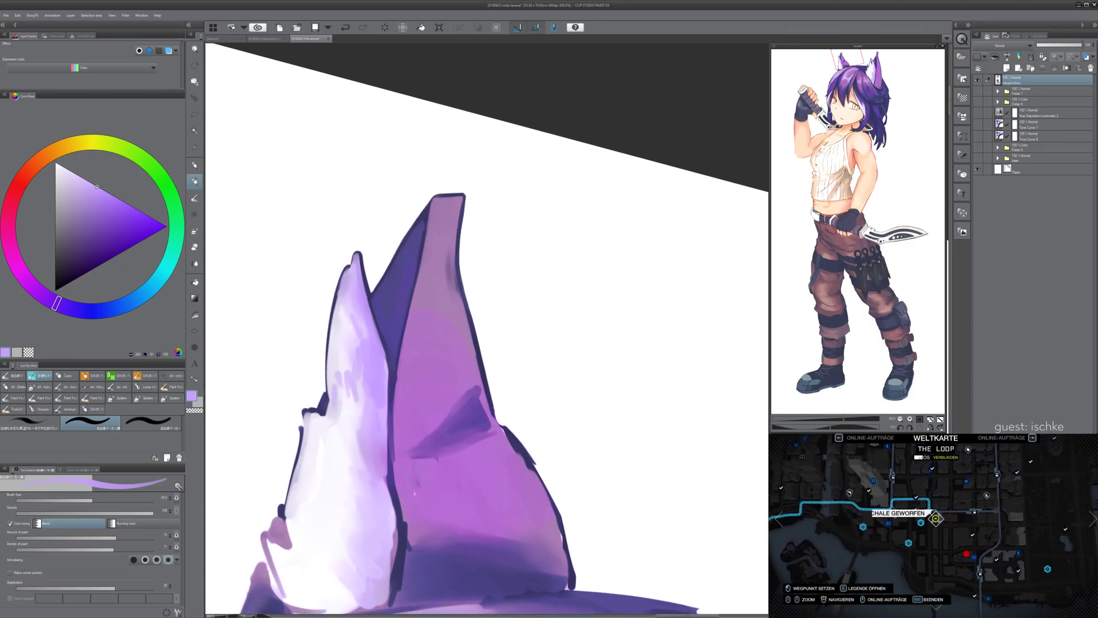
{"action": "mouse_move", "coordinate": [353, 485]}
{"action": "left_mouse_down"}
{"action": "mouse_move", "coordinate": [325, 486]}
{"action": "mouse_move", "coordinate": [305, 430]}
{"action": "mouse_move", "coordinate": [322, 466]}
{"action": "mouse_move", "coordinate": [368, 426]}
{"action": "left_mouse_up"}
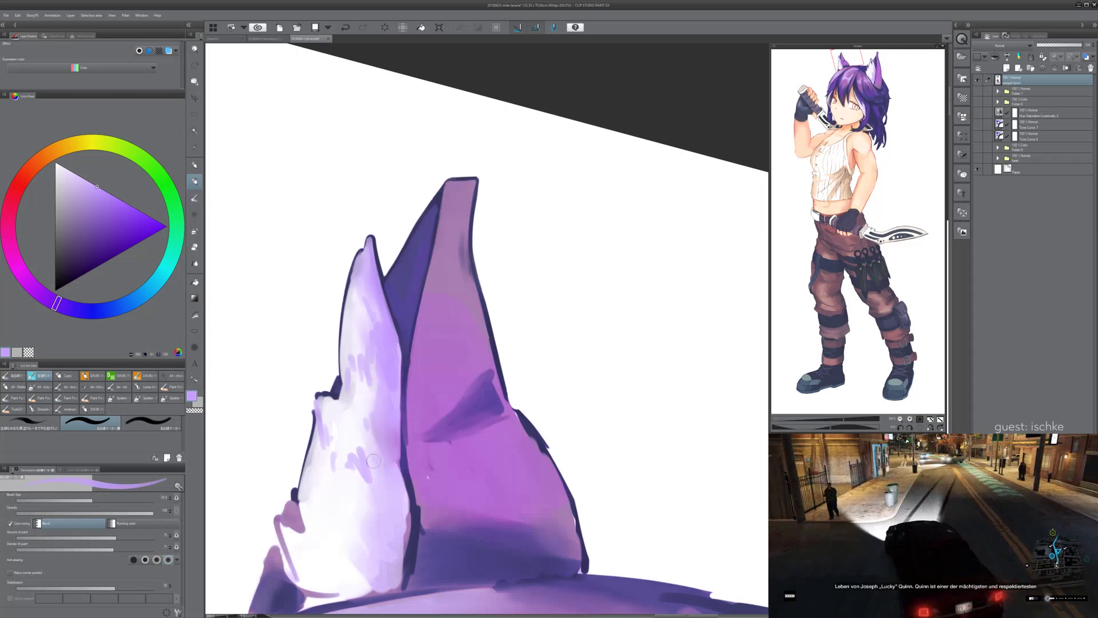
- Undo the last stroke and paint light violet along the tuft's lower inner edge beside the dark contour
{"action": "left_click_drag", "start_coordinate": [361, 581], "coordinate": [286, 575]}
{"action": "key", "text": "minus"}
{"action": "left_click_drag", "start_coordinate": [371, 549], "coordinate": [353, 345]}
{"action": "left_click_drag", "start_coordinate": [476, 288], "coordinate": [483, 287]}
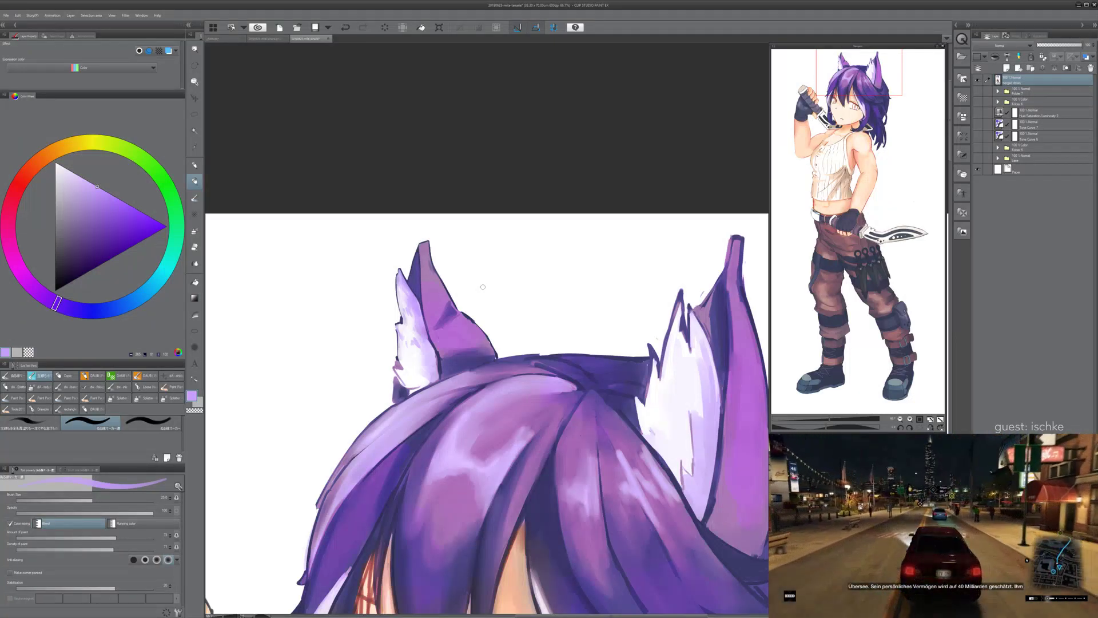
{"action": "key", "text": "ctrl+z"}
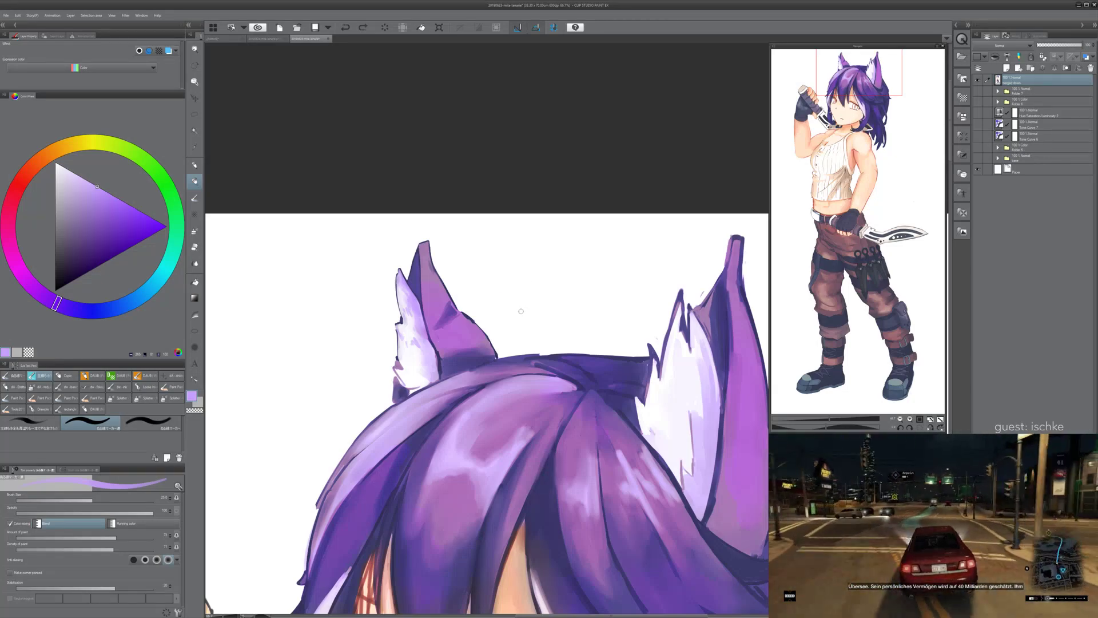
{"action": "scroll", "coordinate": [508, 313], "scroll_direction": "up", "scroll_amount": 3}
{"action": "left_click_drag", "start_coordinate": [286, 390], "coordinate": [437, 318]}
{"action": "scroll", "coordinate": [437, 318], "scroll_direction": "up", "scroll_amount": 2}
{"action": "left_click_drag", "start_coordinate": [453, 392], "coordinate": [461, 441]}
{"action": "left_click_drag", "start_coordinate": [456, 368], "coordinate": [474, 473]}
{"action": "left_click_drag", "start_coordinate": [467, 377], "coordinate": [485, 521]}
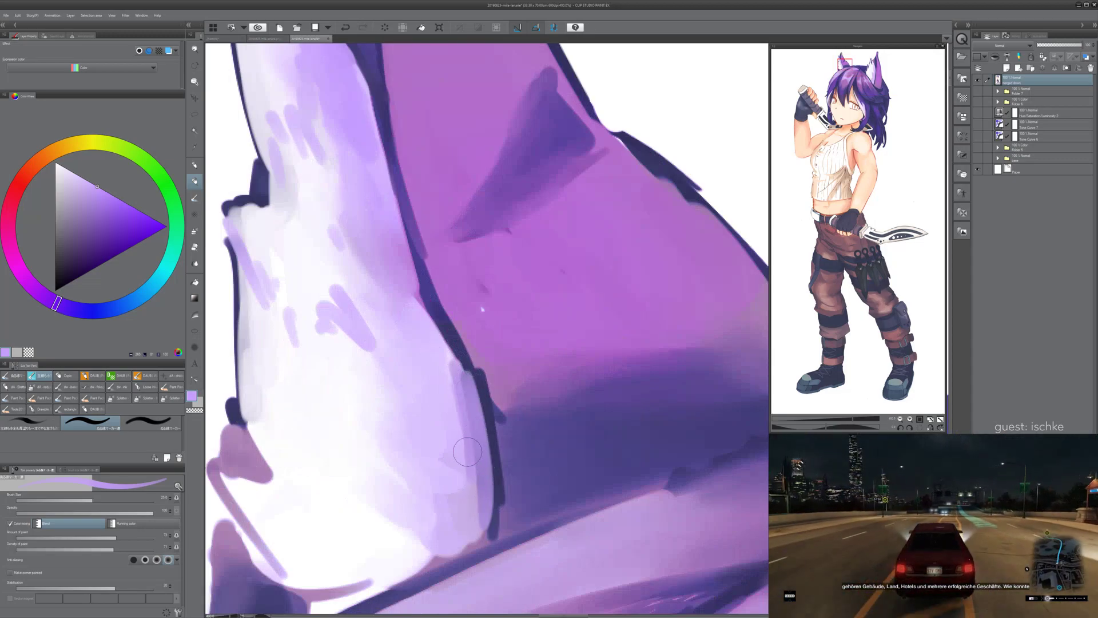
{"action": "left_click_drag", "start_coordinate": [470, 451], "coordinate": [442, 560]}
- Sample the inner ear's purple, thin the contour beside the fur and cover the small white speck
{"action": "left_click", "coordinate": [394, 298], "text": "alt"}
{"action": "left_click_drag", "start_coordinate": [381, 281], "coordinate": [407, 360]}
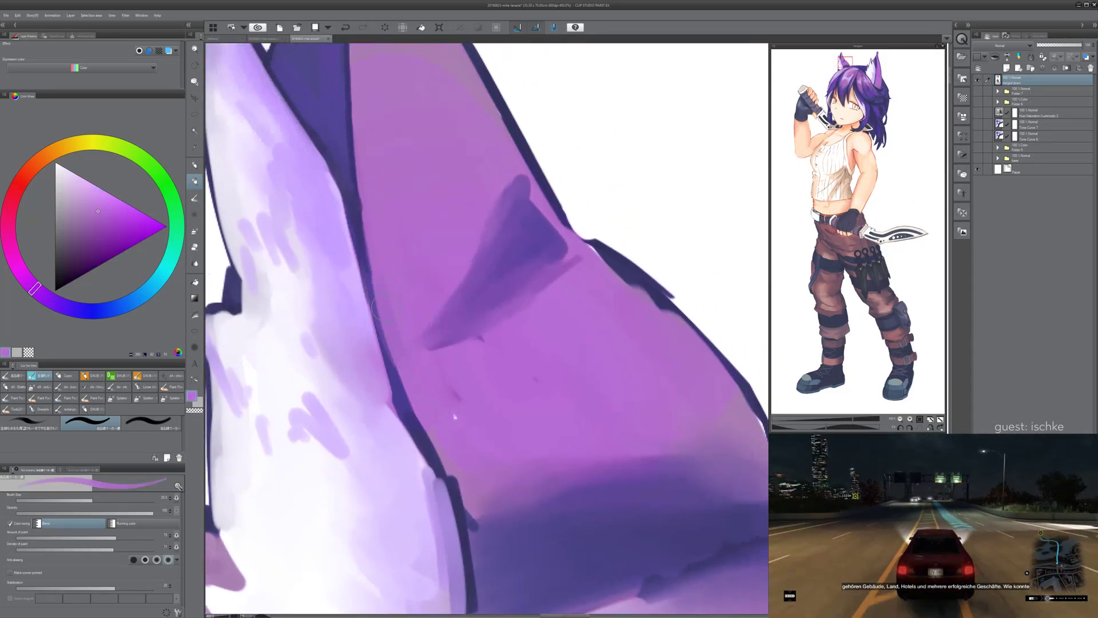
{"action": "left_click_drag", "start_coordinate": [454, 417], "coordinate": [413, 278]}
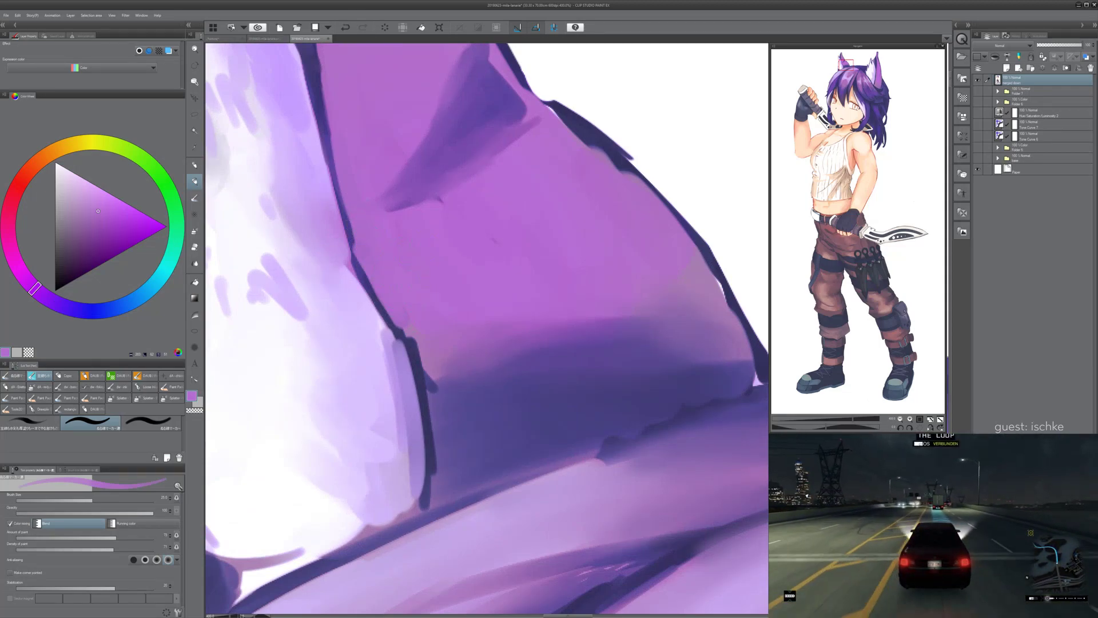
{"action": "left_click_drag", "start_coordinate": [503, 320], "coordinate": [457, 330]}
{"action": "mouse_move", "coordinate": [362, 313]}
{"action": "left_mouse_down"}
{"action": "mouse_move", "coordinate": [358, 294]}
{"action": "mouse_move", "coordinate": [369, 358]}
{"action": "left_mouse_up"}
- Sample a medium violet and shade the fur's edge along the dark contour
{"action": "left_click", "coordinate": [340, 337], "text": "alt"}
{"action": "left_click_drag", "start_coordinate": [326, 318], "coordinate": [350, 374]}
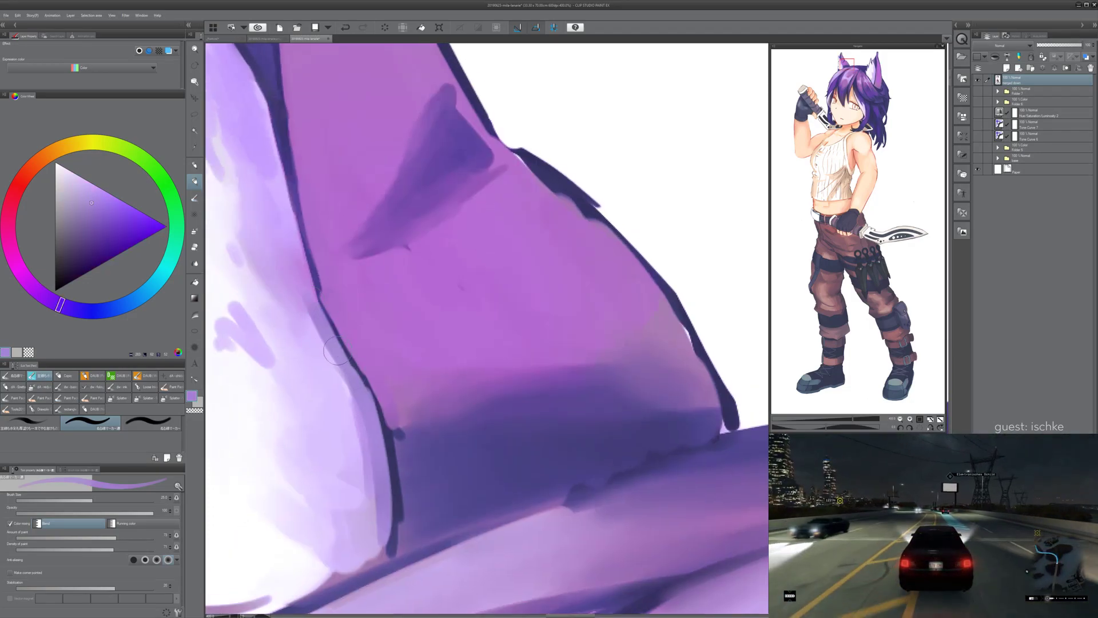
{"action": "left_click_drag", "start_coordinate": [284, 221], "coordinate": [351, 395]}
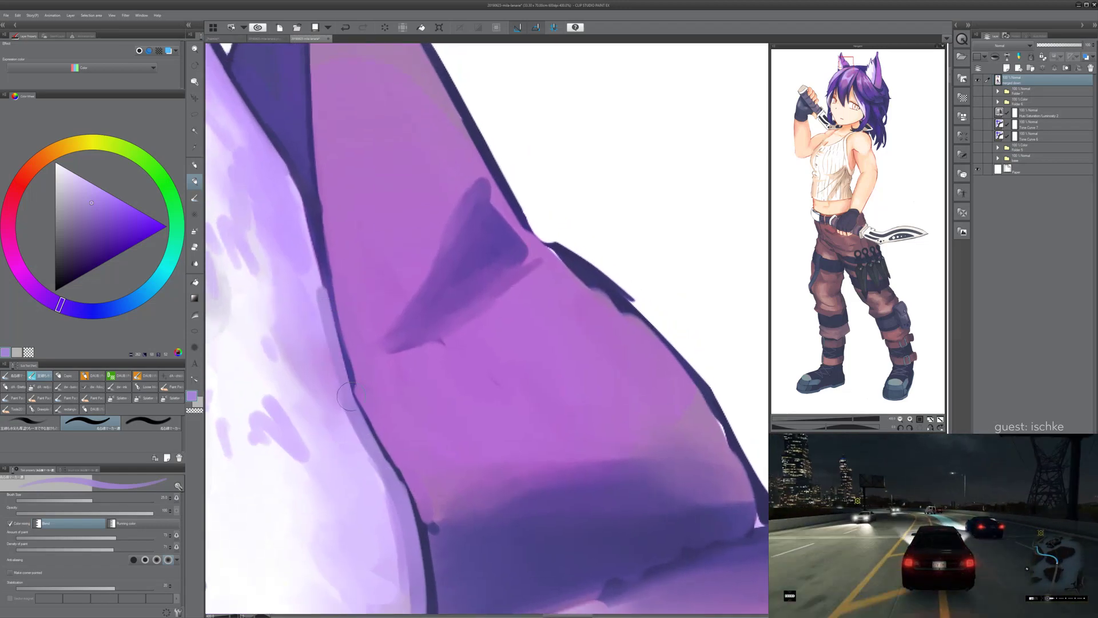
{"action": "left_click_drag", "start_coordinate": [325, 310], "coordinate": [333, 350]}
{"action": "mouse_move", "coordinate": [322, 286]}
{"action": "left_mouse_down"}
{"action": "mouse_move", "coordinate": [343, 375]}
{"action": "mouse_move", "coordinate": [333, 336]}
{"action": "left_mouse_up"}
- Sample the contour's dark blue, shrink the brush and redraw the line between fur and inner ear down to its base
{"action": "left_click", "coordinate": [342, 336], "text": "alt"}
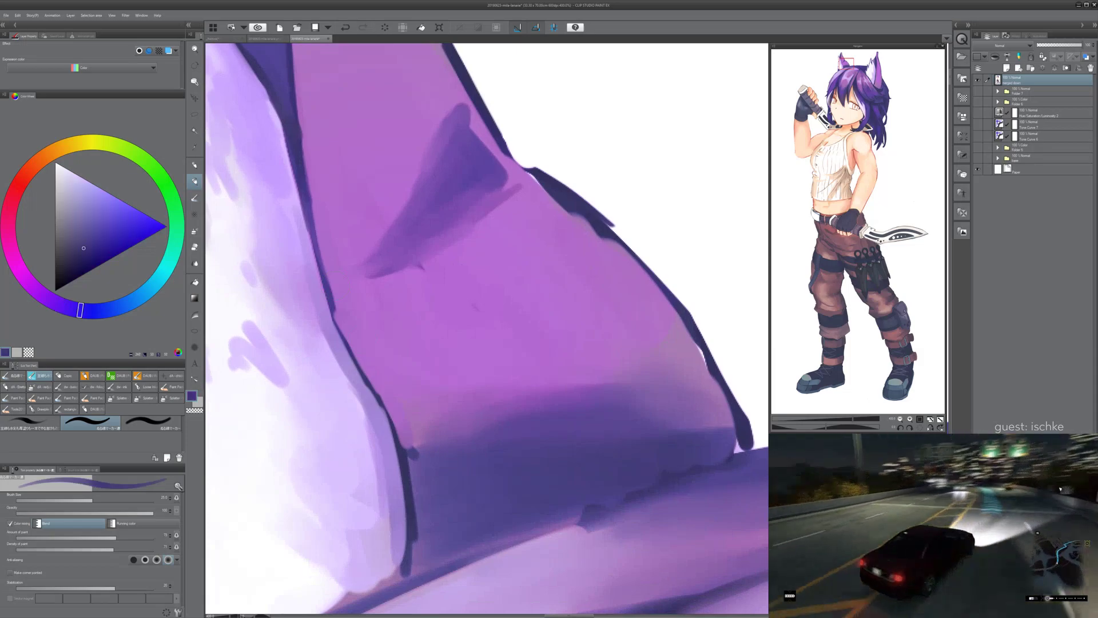
{"action": "key", "text": "bracketleft"}
{"action": "key", "text": "bracketleft"}
{"action": "key", "text": "bracketleft"}
{"action": "left_click_drag", "start_coordinate": [327, 298], "coordinate": [350, 353]}
{"action": "key", "text": "ctrl+z"}
{"action": "key", "text": "bracketleft"}
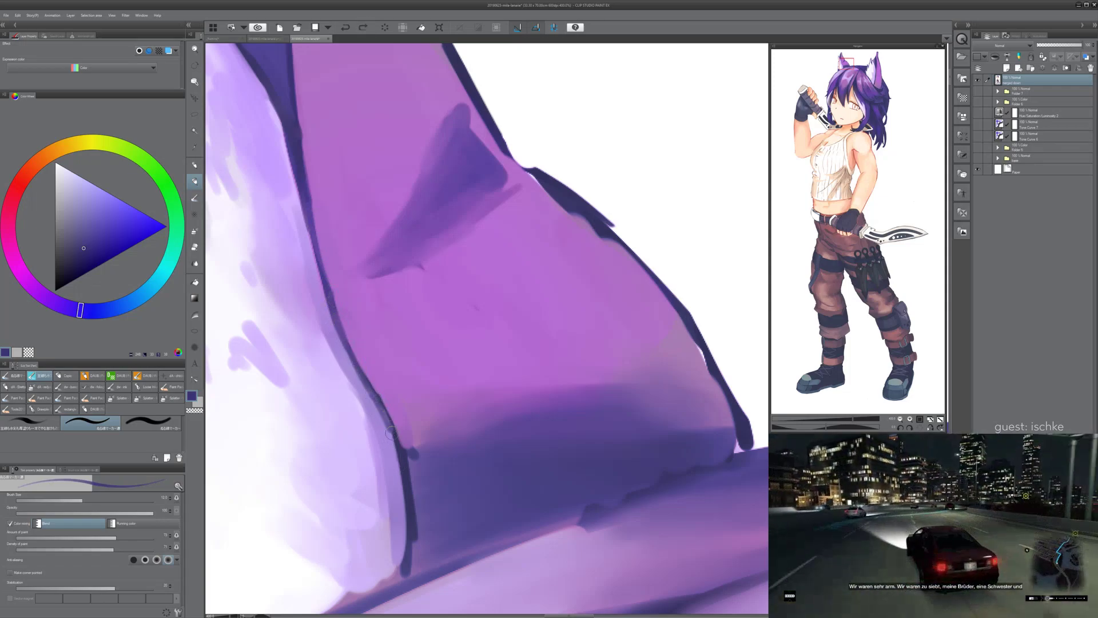
{"action": "left_click_drag", "start_coordinate": [420, 490], "coordinate": [419, 487]}
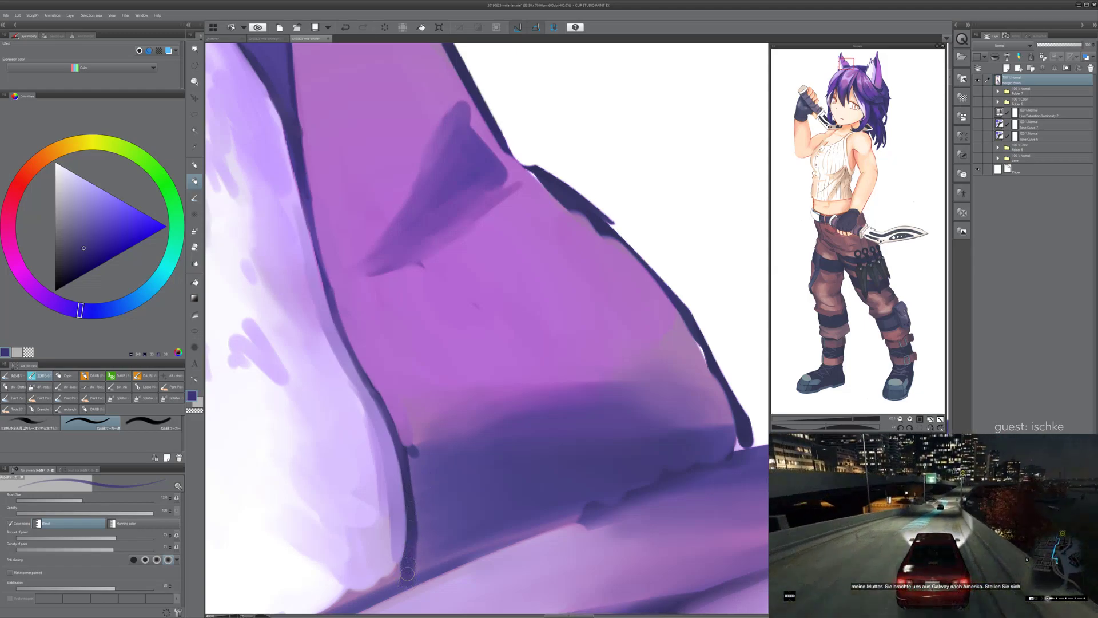
{"action": "left_click_drag", "start_coordinate": [411, 402], "coordinate": [401, 429]}
- Sample the ear base's shadow violet, enlarge the brush and cover the dark blob beside the contour, extending the shadow
{"action": "left_click", "coordinate": [394, 437], "text": "alt"}
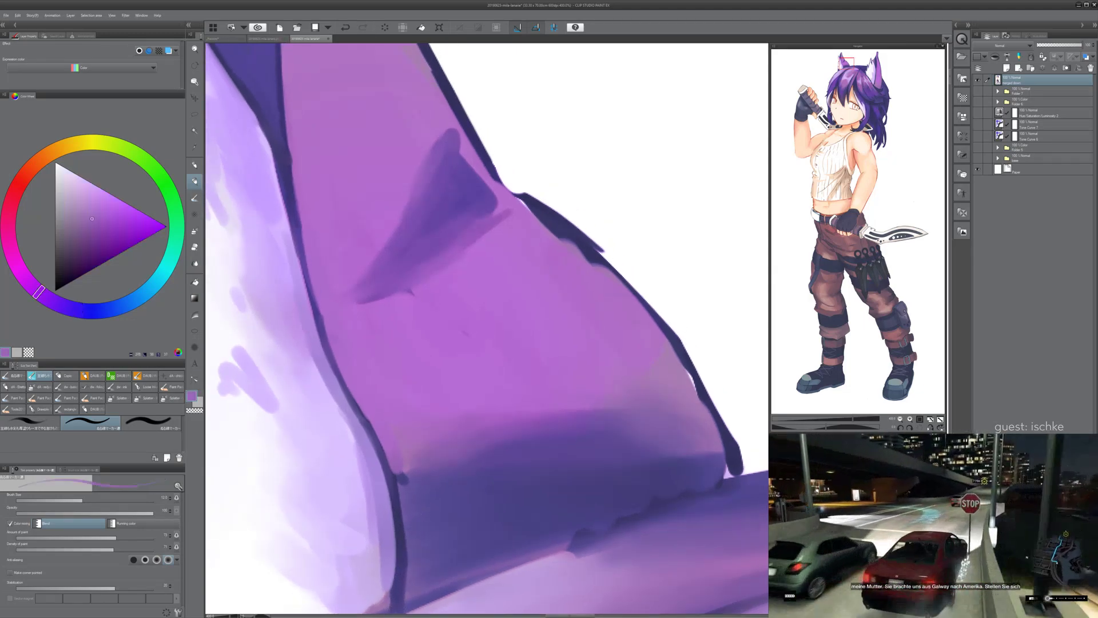
{"action": "left_click", "coordinate": [432, 474], "text": "alt"}
{"action": "key", "text": "]"}
{"action": "key", "text": "]"}
{"action": "key", "text": "]"}
{"action": "key", "text": "]"}
{"action": "key", "text": "]"}
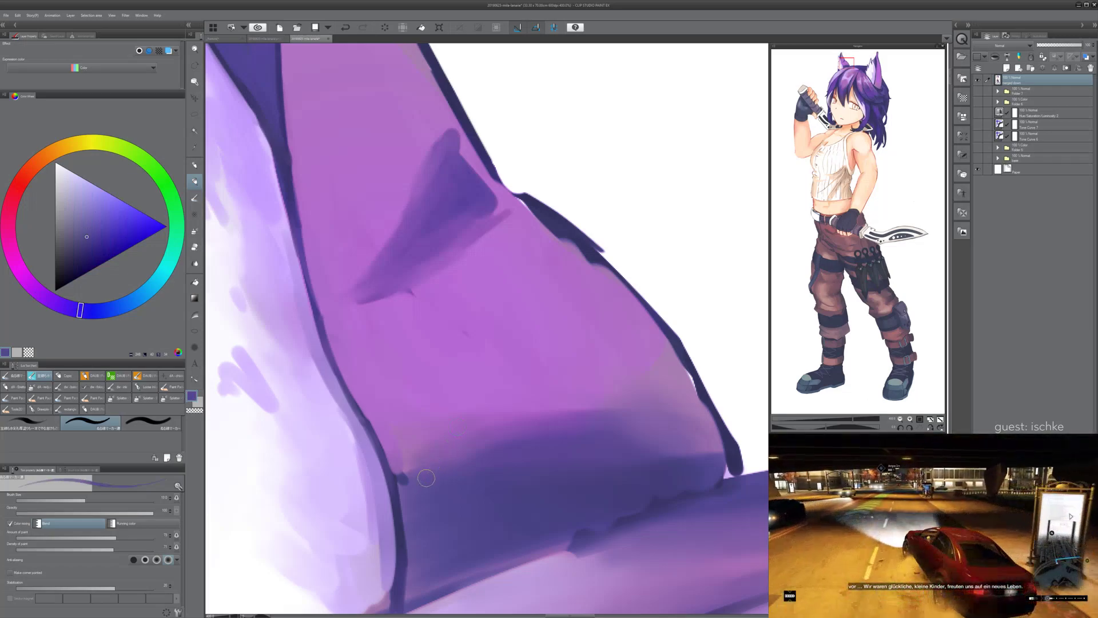
{"action": "left_click_drag", "start_coordinate": [411, 478], "coordinate": [483, 456]}
{"action": "mouse_move", "coordinate": [400, 479]}
{"action": "left_mouse_down"}
{"action": "mouse_move", "coordinate": [404, 534]}
{"action": "mouse_move", "coordinate": [427, 463]}
{"action": "mouse_move", "coordinate": [415, 501]}
{"action": "mouse_move", "coordinate": [350, 399]}
{"action": "mouse_move", "coordinate": [356, 503]}
{"action": "mouse_move", "coordinate": [471, 462]}
{"action": "mouse_move", "coordinate": [369, 512]}
{"action": "left_mouse_up"}
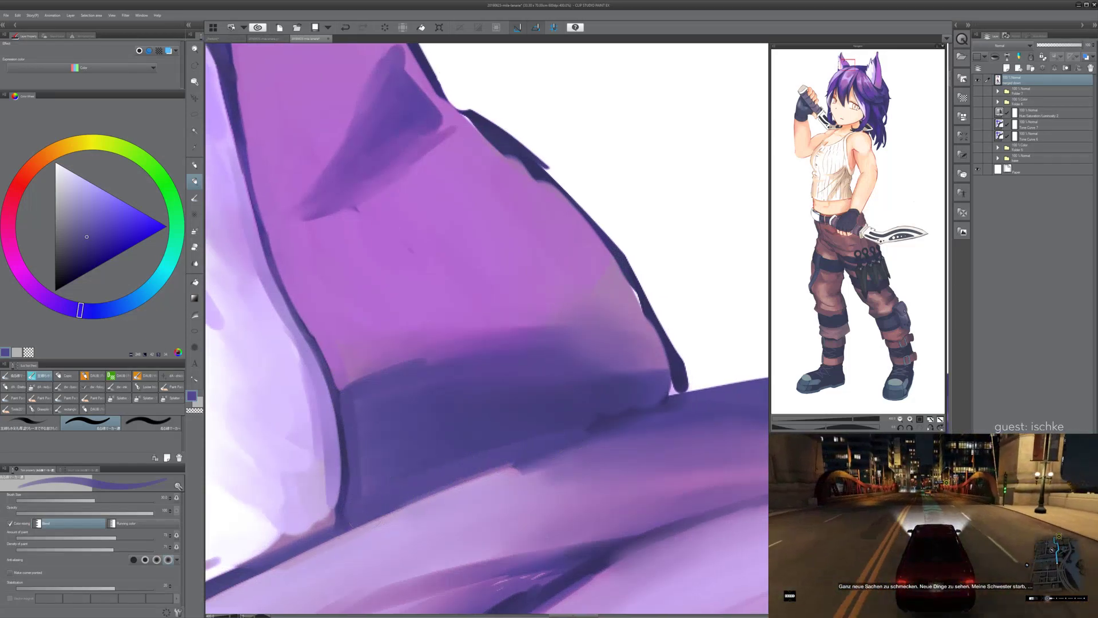
- Smooth the ragged boundary between ear base and hair, redrawing it with a sampled darker violet
{"action": "left_click_drag", "start_coordinate": [569, 436], "coordinate": [454, 464]}
{"action": "mouse_move", "coordinate": [553, 430]}
{"action": "left_mouse_down"}
{"action": "mouse_move", "coordinate": [377, 487]}
{"action": "mouse_move", "coordinate": [519, 440]}
{"action": "left_mouse_up"}
{"action": "left_click", "coordinate": [420, 456], "text": "alt"}
{"action": "mouse_move", "coordinate": [421, 455]}
{"action": "left_mouse_down"}
{"action": "mouse_move", "coordinate": [544, 429]}
{"action": "mouse_move", "coordinate": [427, 461]}
{"action": "mouse_move", "coordinate": [503, 440]}
{"action": "left_mouse_up"}
{"action": "mouse_move", "coordinate": [395, 475]}
{"action": "left_mouse_down"}
{"action": "mouse_move", "coordinate": [604, 410]}
{"action": "mouse_move", "coordinate": [491, 440]}
{"action": "mouse_move", "coordinate": [278, 528]}
{"action": "left_mouse_up"}
{"action": "left_click_drag", "start_coordinate": [278, 527], "coordinate": [427, 469]}
{"action": "left_click_drag", "start_coordinate": [304, 497], "coordinate": [340, 486]}
{"action": "key", "text": "j"}
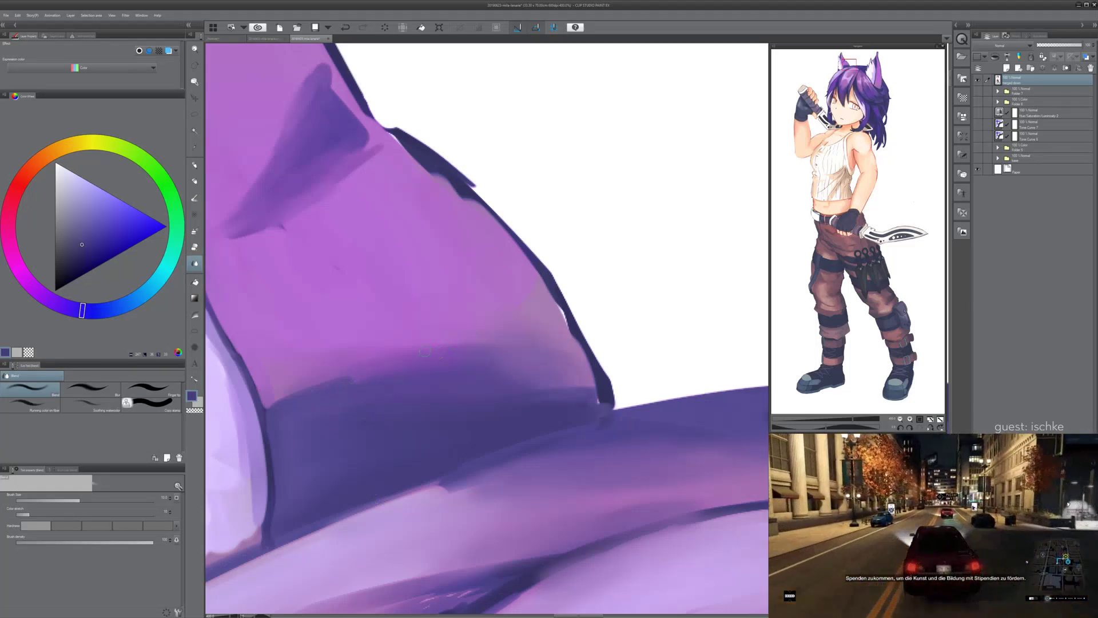
- Enlarge the Blend brush and soften the upper edge of the shadow at the ear's base
{"action": "key", "text": "bracketright"}
{"action": "key", "text": "bracketright"}
{"action": "key", "text": "bracketright"}
{"action": "mouse_move", "coordinate": [286, 397]}
{"action": "left_mouse_down"}
{"action": "mouse_move", "coordinate": [334, 377]}
{"action": "mouse_move", "coordinate": [312, 383]}
{"action": "mouse_move", "coordinate": [477, 375]}
{"action": "mouse_move", "coordinate": [505, 393]}
{"action": "mouse_move", "coordinate": [476, 379]}
{"action": "mouse_move", "coordinate": [510, 371]}
{"action": "mouse_move", "coordinate": [340, 410]}
{"action": "mouse_move", "coordinate": [278, 381]}
{"action": "left_mouse_up"}
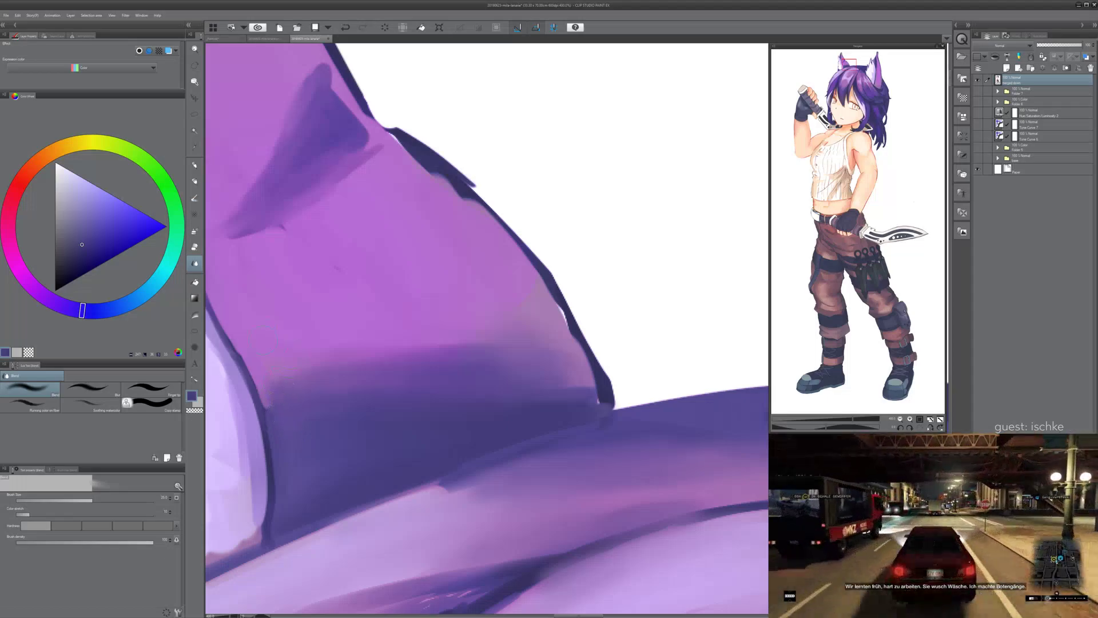
{"action": "left_click_drag", "start_coordinate": [412, 343], "coordinate": [459, 379]}
{"action": "mouse_move", "coordinate": [305, 421]}
{"action": "left_mouse_down"}
{"action": "mouse_move", "coordinate": [319, 444]}
{"action": "mouse_move", "coordinate": [304, 403]}
{"action": "mouse_move", "coordinate": [335, 453]}
{"action": "mouse_move", "coordinate": [325, 406]}
{"action": "mouse_move", "coordinate": [329, 430]}
{"action": "left_mouse_up"}
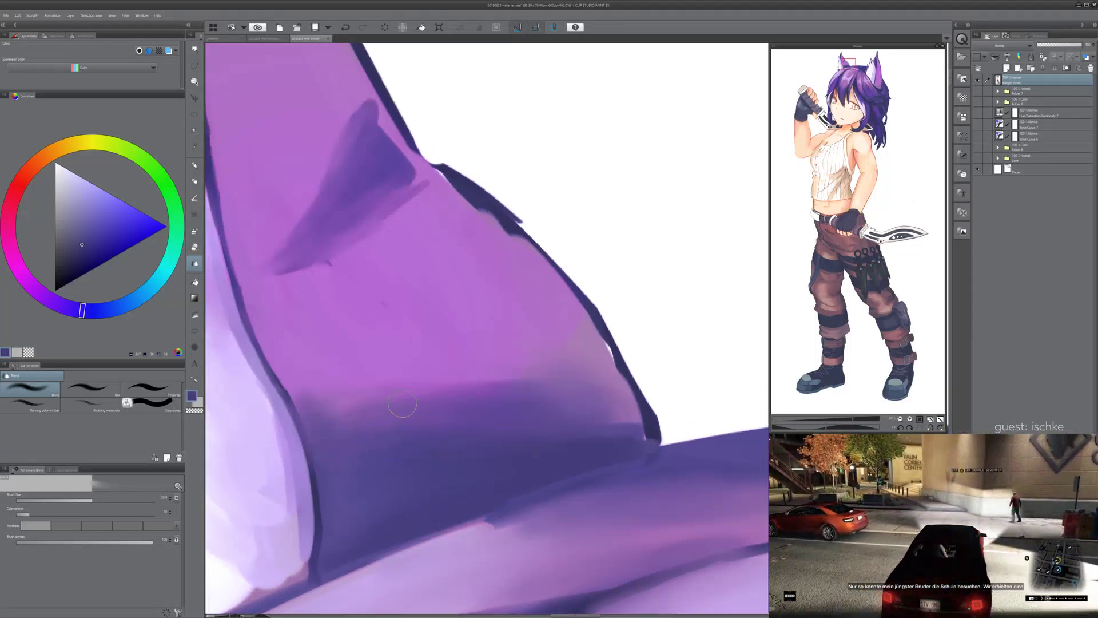
- Enlarge the Blend brush further and draw the base shadow up into the pink-violet fur as a gradual transition
{"action": "key", "text": "bracketright"}
{"action": "key", "text": "bracketright"}
{"action": "mouse_move", "coordinate": [404, 423]}
{"action": "left_mouse_down"}
{"action": "mouse_move", "coordinate": [344, 422]}
{"action": "mouse_move", "coordinate": [354, 402]}
{"action": "mouse_move", "coordinate": [347, 410]}
{"action": "mouse_move", "coordinate": [450, 396]}
{"action": "mouse_move", "coordinate": [408, 416]}
{"action": "mouse_move", "coordinate": [470, 402]}
{"action": "mouse_move", "coordinate": [471, 372]}
{"action": "mouse_move", "coordinate": [497, 382]}
{"action": "left_mouse_up"}
{"action": "key", "text": "bracketright"}
{"action": "key", "text": "bracketright"}
{"action": "key", "text": "bracketright"}
{"action": "key", "text": "bracketright"}
{"action": "key", "text": "bracketright"}
{"action": "left_click_drag", "start_coordinate": [566, 400], "coordinate": [544, 411]}
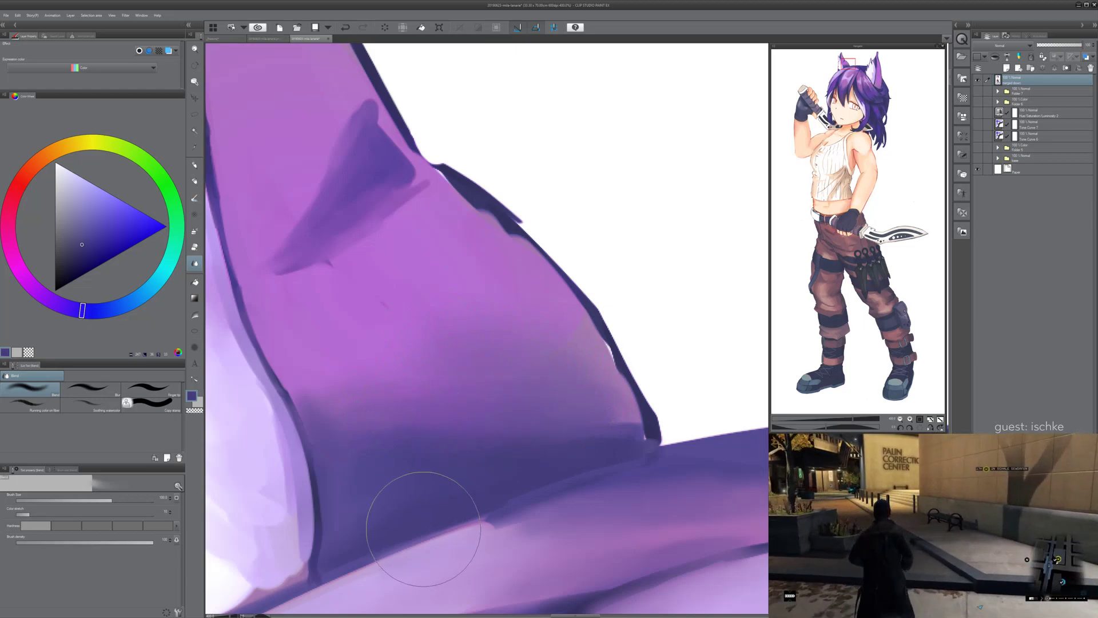
- Examine the ear's shading as a whole and inspect its outer contour up close
{"action": "key", "text": "asciicircum"}
{"action": "key", "text": "asciicircum"}
{"action": "key", "text": "asciicircum"}
{"action": "key", "text": "asciicircum"}
{"action": "key", "text": "asciicircum"}
{"action": "key", "text": "asciicircum"}
{"action": "scroll", "coordinate": [423, 529], "scroll_direction": "down", "scroll_amount": 4}
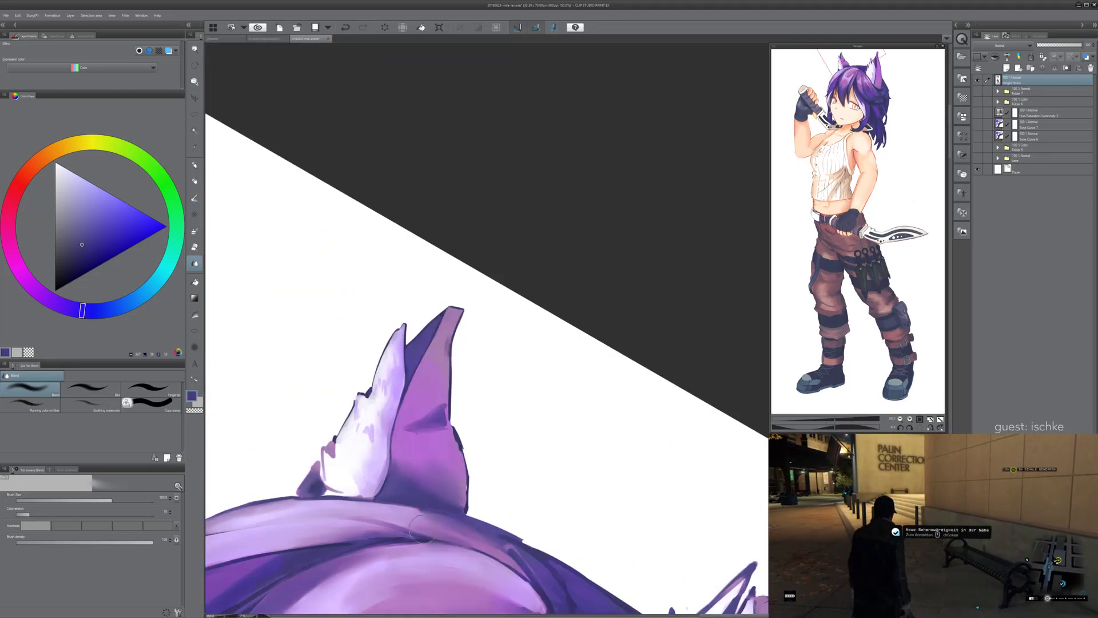
{"action": "key", "text": "minus"}
{"action": "left_click_drag", "start_coordinate": [423, 528], "coordinate": [414, 479]}
{"action": "scroll", "coordinate": [496, 418], "scroll_direction": "up", "scroll_amount": 2}
{"action": "scroll", "coordinate": [489, 499], "scroll_direction": "up", "scroll_amount": 3}
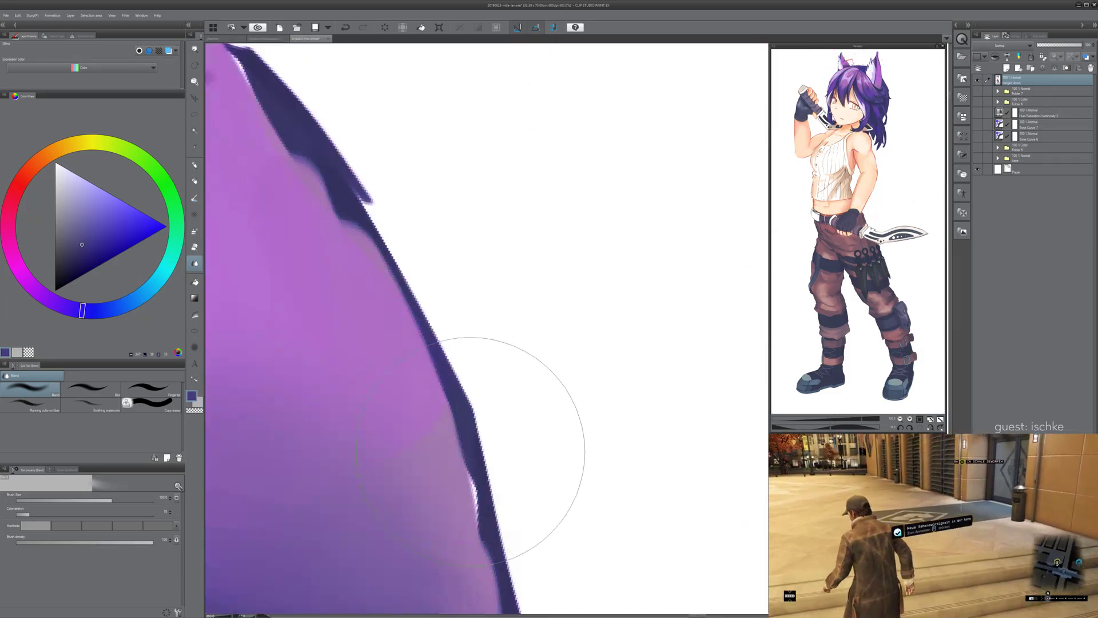
{"action": "scroll", "coordinate": [462, 468], "scroll_direction": "down", "scroll_amount": 2}
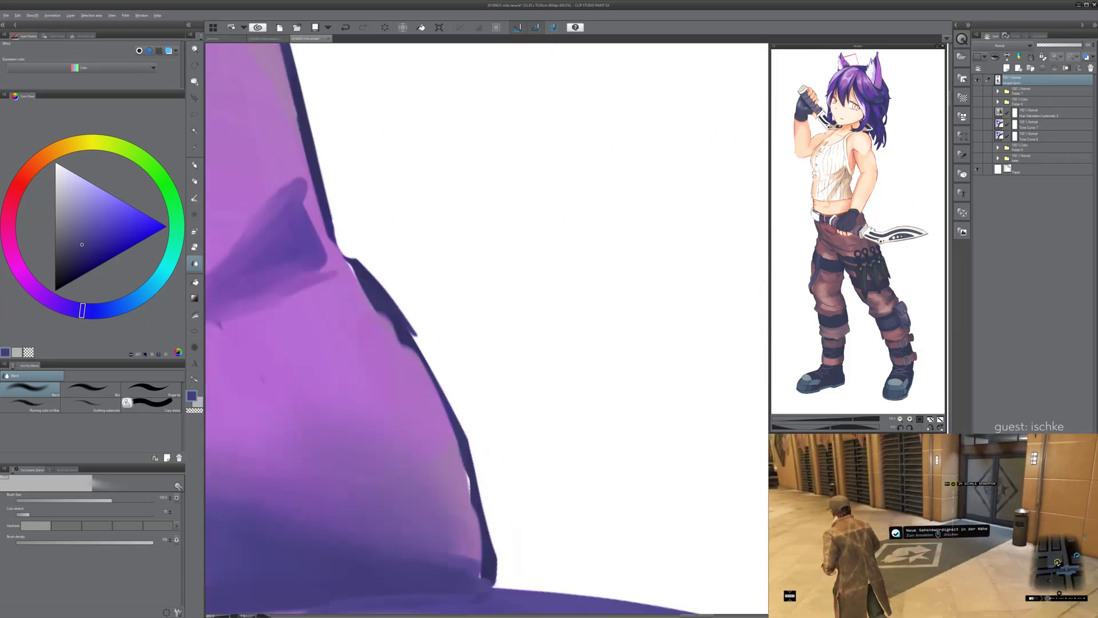
- Sample the fur's violet, shrink the Blend brush and smear colour over the white gap beside the lower outer contour
{"action": "left_click", "coordinate": [476, 493], "text": "alt"}
{"action": "left_click", "coordinate": [455, 490], "text": "alt"}
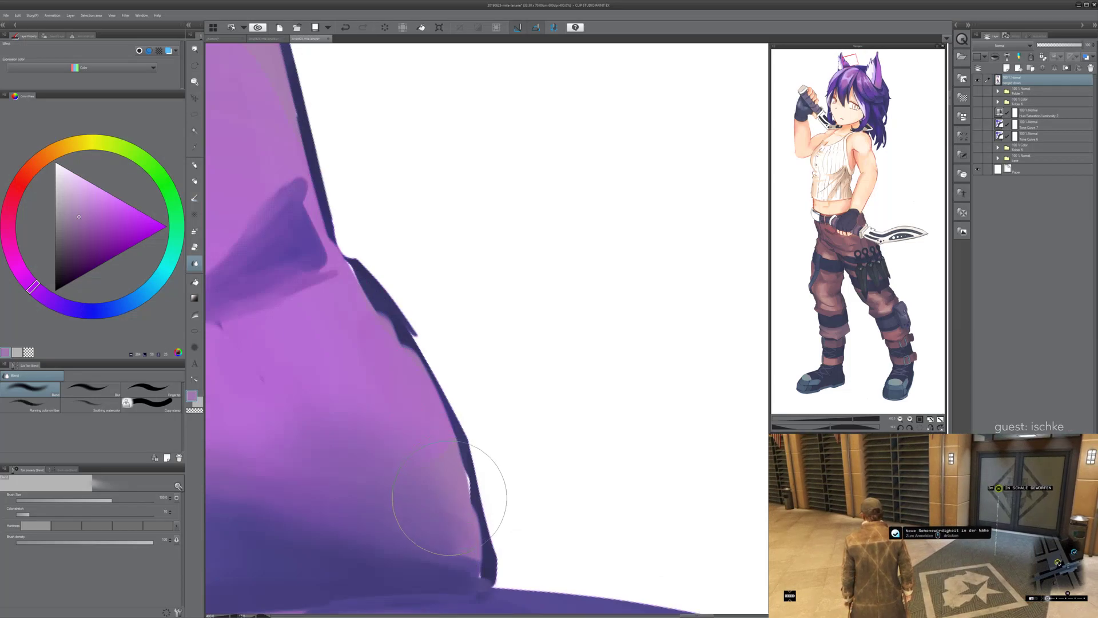
{"action": "key", "text": "bracketleft"}
{"action": "key", "text": "bracketleft"}
{"action": "key", "text": "bracketleft"}
{"action": "key", "text": "bracketleft"}
{"action": "key", "text": "bracketleft"}
{"action": "key", "text": "bracketleft"}
{"action": "key", "text": "bracketleft"}
{"action": "left_click_drag", "start_coordinate": [466, 466], "coordinate": [465, 529]}
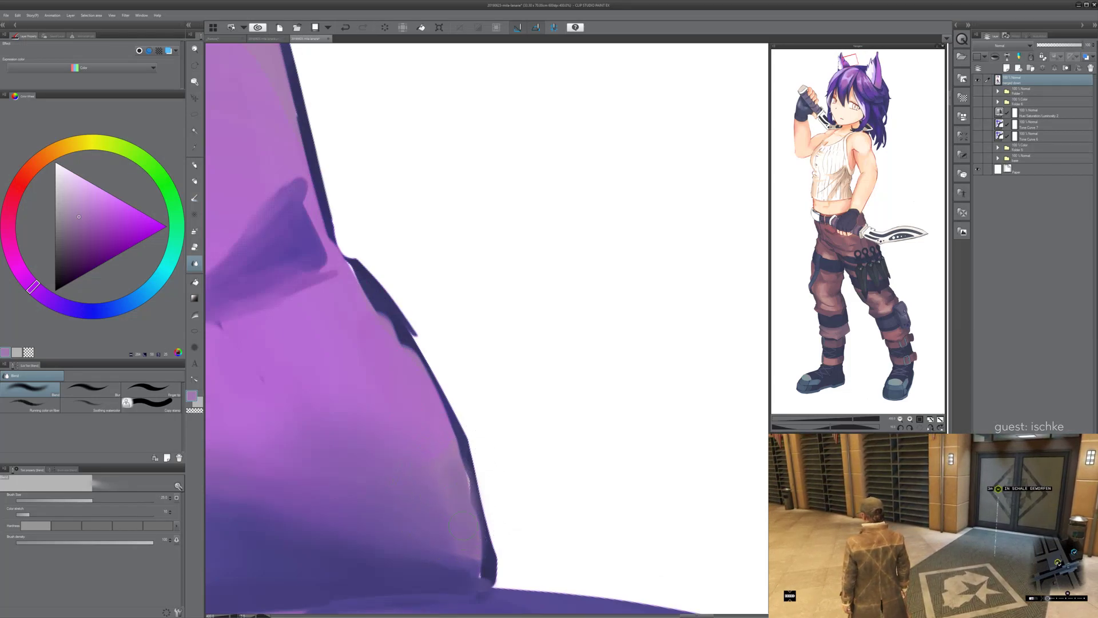
{"action": "left_click", "coordinate": [446, 559], "text": "alt"}
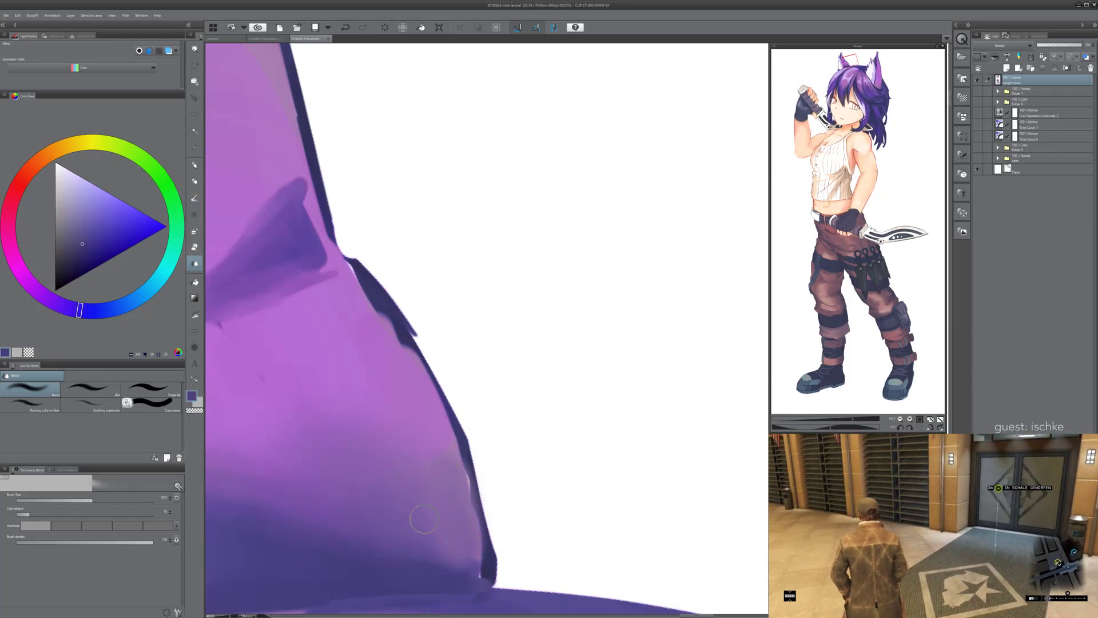
{"action": "left_click_drag", "start_coordinate": [384, 528], "coordinate": [483, 498]}
{"action": "key", "text": "ctrl+z"}
{"action": "key", "text": "ctrl+z"}
- Sample the base's shadow violet, discard the Blend strokes and brush a dark band along the inside of the lower contour
{"action": "left_click", "coordinate": [421, 549], "text": "alt"}
{"action": "left_click_drag", "start_coordinate": [453, 567], "coordinate": [445, 502]}
{"action": "mouse_move", "coordinate": [447, 563]}
{"action": "left_mouse_down"}
{"action": "mouse_move", "coordinate": [444, 494]}
{"action": "mouse_move", "coordinate": [449, 546]}
{"action": "mouse_move", "coordinate": [460, 554]}
{"action": "left_mouse_up"}
{"action": "key", "text": "p"}
{"action": "key", "text": "ctrl+z"}
{"action": "key", "text": "ctrl+z"}
{"action": "key", "text": "ctrl+z"}
{"action": "left_click_drag", "start_coordinate": [456, 454], "coordinate": [475, 570]}
{"action": "left_click_drag", "start_coordinate": [454, 473], "coordinate": [453, 583]}
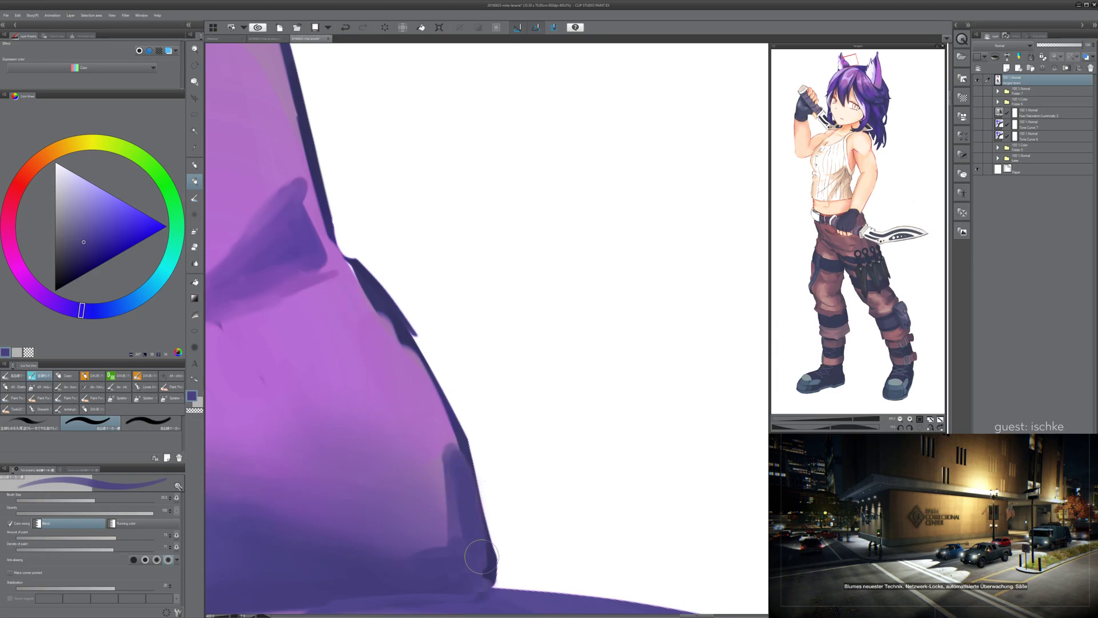
- Sample the contour's dark blue, shrink the brush and redraw the lower outer contour down to the hair
{"action": "left_click", "coordinate": [467, 449], "text": "alt"}
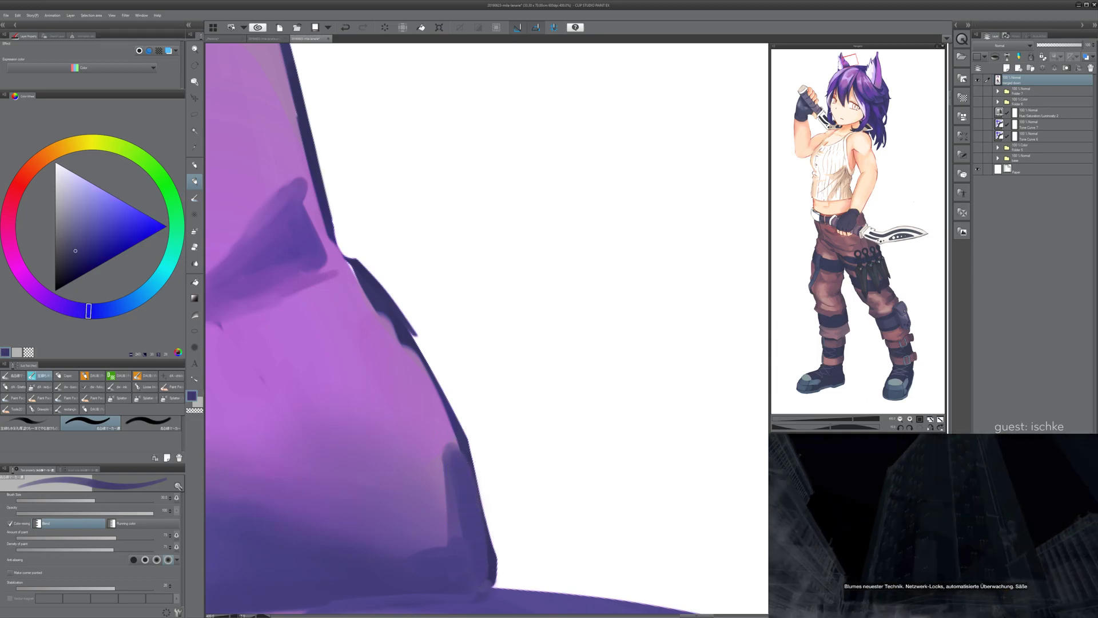
{"action": "key", "text": "bracketleft"}
{"action": "key", "text": "bracketleft"}
{"action": "key", "text": "bracketleft"}
{"action": "key", "text": "bracketleft"}
{"action": "key", "text": "bracketleft"}
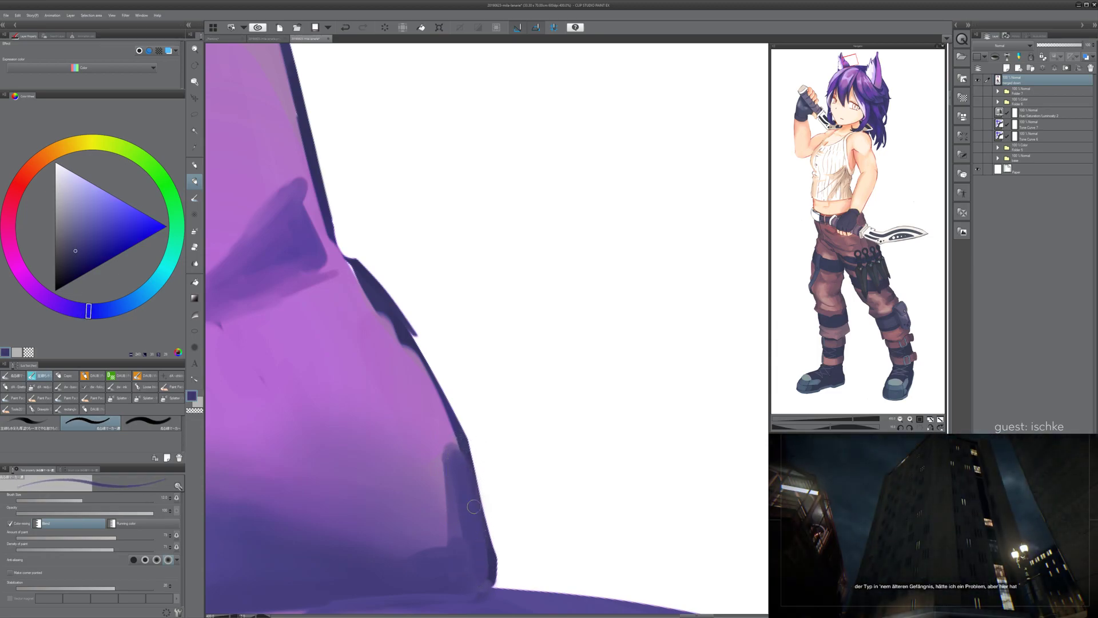
{"action": "left_click_drag", "start_coordinate": [466, 443], "coordinate": [496, 572]}
{"action": "left_click_drag", "start_coordinate": [469, 466], "coordinate": [492, 572]}
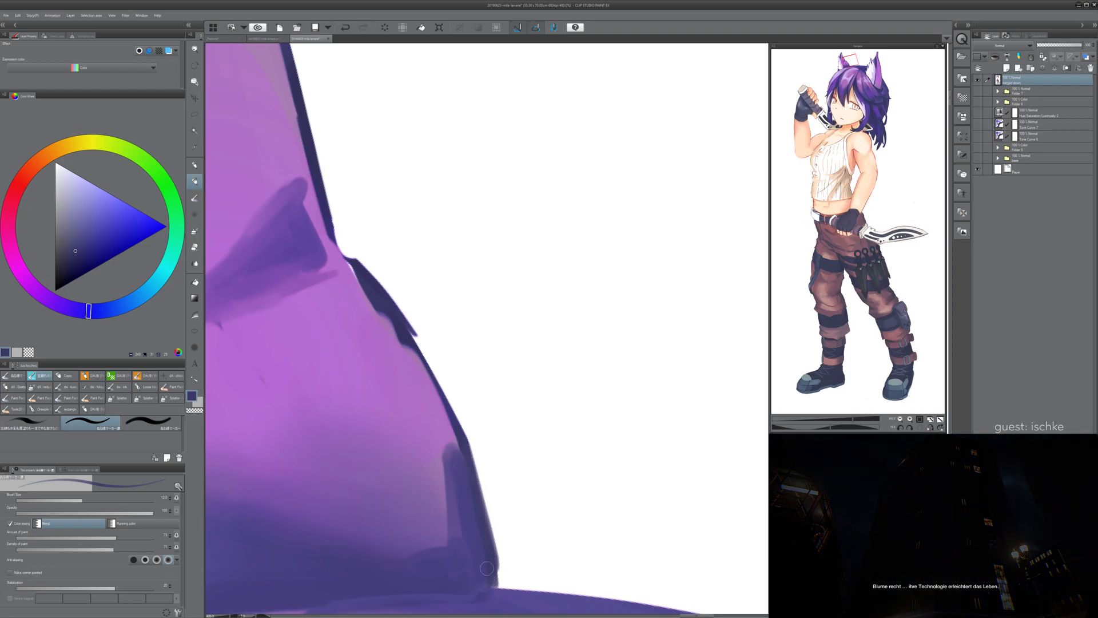
- Fill the white gap at the contour's notch and thicken the dark line below it
{"action": "left_click_drag", "start_coordinate": [394, 307], "coordinate": [406, 355]}
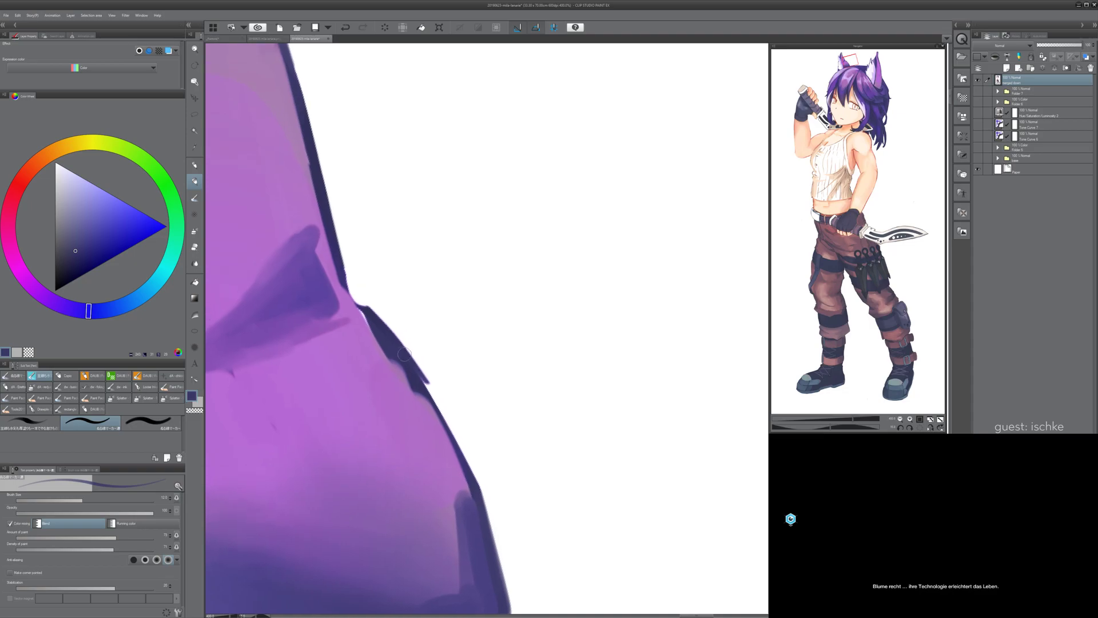
{"action": "mouse_move", "coordinate": [365, 316]}
{"action": "left_mouse_down"}
{"action": "mouse_move", "coordinate": [372, 331]}
{"action": "mouse_move", "coordinate": [363, 320]}
{"action": "left_mouse_up"}
{"action": "left_click_drag", "start_coordinate": [341, 277], "coordinate": [355, 311]}
{"action": "left_click_drag", "start_coordinate": [421, 393], "coordinate": [478, 512]}
{"action": "left_click_drag", "start_coordinate": [421, 400], "coordinate": [437, 432]}
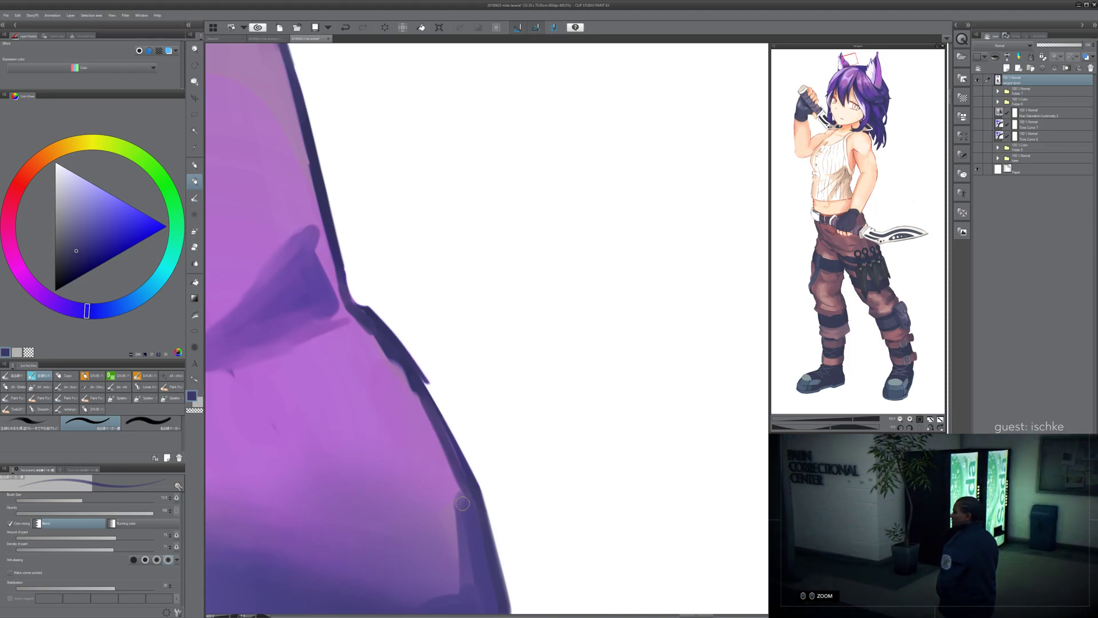
- Draw over the outer contour beside its protruding tip to even out the line
{"action": "key", "text": "minus"}
{"action": "key", "text": "minus"}
{"action": "key", "text": "minus"}
{"action": "key", "text": "minus"}
{"action": "key", "text": "minus"}
{"action": "key", "text": "minus"}
{"action": "mouse_move", "coordinate": [676, 456]}
{"action": "left_mouse_down"}
{"action": "mouse_move", "coordinate": [523, 432]}
{"action": "mouse_move", "coordinate": [426, 465]}
{"action": "mouse_move", "coordinate": [472, 450]}
{"action": "left_mouse_up"}
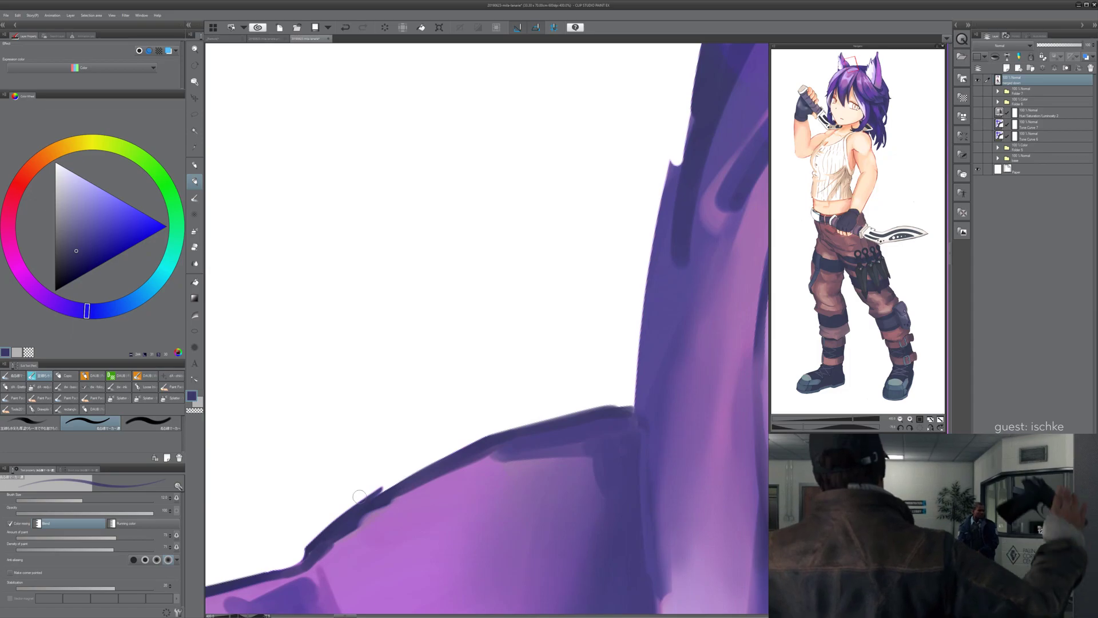
{"action": "left_click_drag", "start_coordinate": [369, 488], "coordinate": [438, 444]}
{"action": "left_click_drag", "start_coordinate": [387, 476], "coordinate": [368, 457]}
- Erase the protruding tip and bumps along the contour's outer side to leave a smooth, thin curve
{"action": "key", "text": "e"}
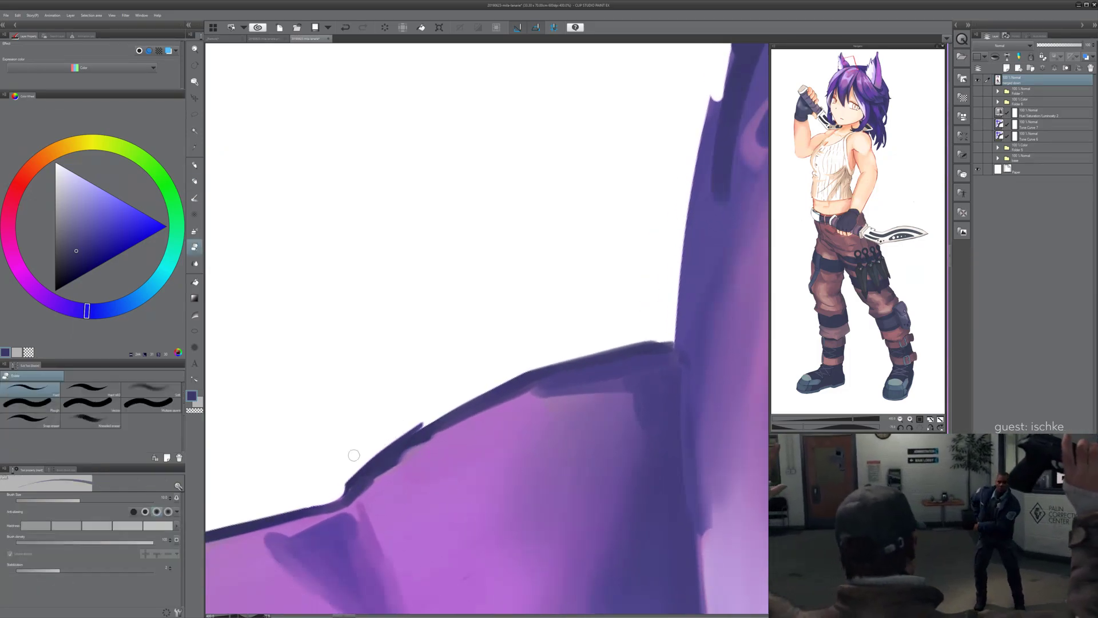
{"action": "mouse_move", "coordinate": [422, 419]}
{"action": "left_mouse_down"}
{"action": "mouse_move", "coordinate": [369, 460]}
{"action": "mouse_move", "coordinate": [517, 373]}
{"action": "mouse_move", "coordinate": [405, 408]}
{"action": "left_mouse_up"}
{"action": "left_click_drag", "start_coordinate": [320, 452], "coordinate": [474, 390]}
{"action": "left_click_drag", "start_coordinate": [300, 468], "coordinate": [520, 374]}
{"action": "mouse_move", "coordinate": [360, 430]}
{"action": "left_mouse_down"}
{"action": "mouse_move", "coordinate": [441, 401]}
{"action": "mouse_move", "coordinate": [346, 434]}
{"action": "left_mouse_up"}
{"action": "mouse_move", "coordinate": [267, 489]}
{"action": "left_mouse_down"}
{"action": "mouse_move", "coordinate": [350, 442]}
{"action": "mouse_move", "coordinate": [227, 522]}
{"action": "mouse_move", "coordinate": [325, 448]}
{"action": "left_mouse_up"}
{"action": "mouse_move", "coordinate": [227, 526]}
{"action": "left_mouse_down"}
{"action": "mouse_move", "coordinate": [378, 422]}
{"action": "mouse_move", "coordinate": [442, 397]}
{"action": "left_mouse_up"}
{"action": "mouse_move", "coordinate": [288, 471]}
{"action": "left_mouse_down"}
{"action": "mouse_move", "coordinate": [430, 399]}
{"action": "mouse_move", "coordinate": [518, 378]}
{"action": "left_mouse_up"}
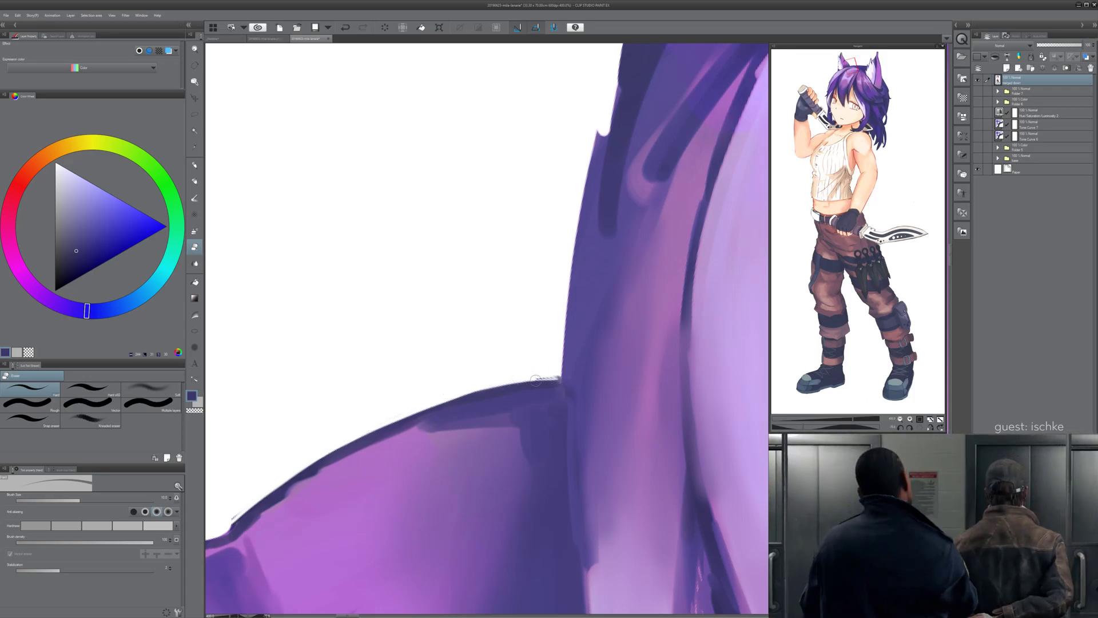
- Sample the light fur violet and paint over the jagged inner edge of the contour
{"action": "left_click_drag", "start_coordinate": [420, 391], "coordinate": [509, 334]}
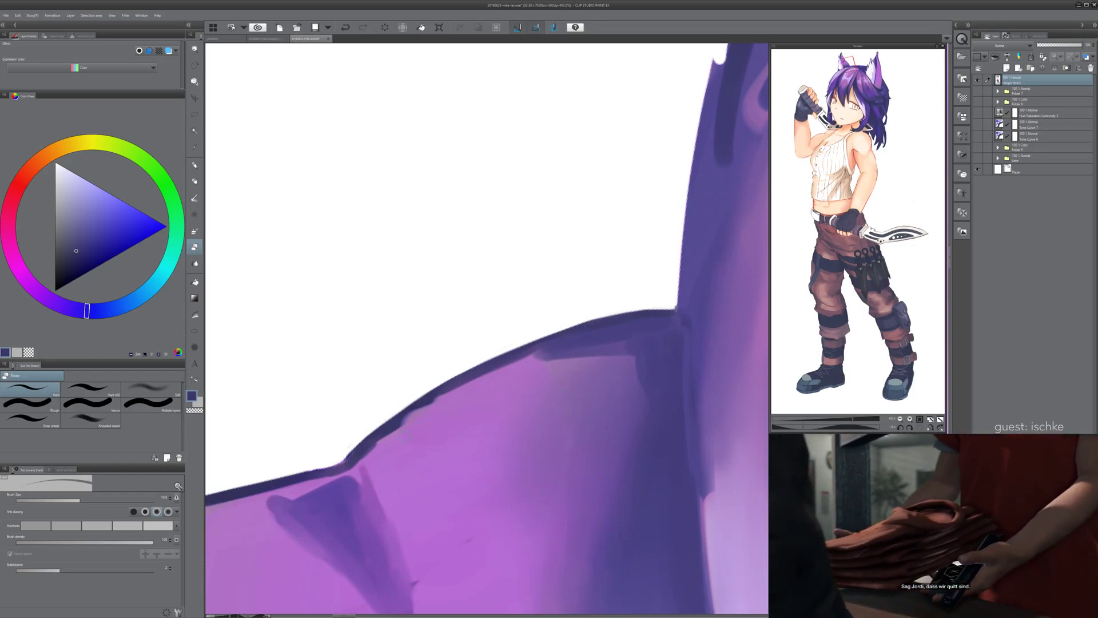
{"action": "left_click", "coordinate": [405, 435], "text": "alt"}
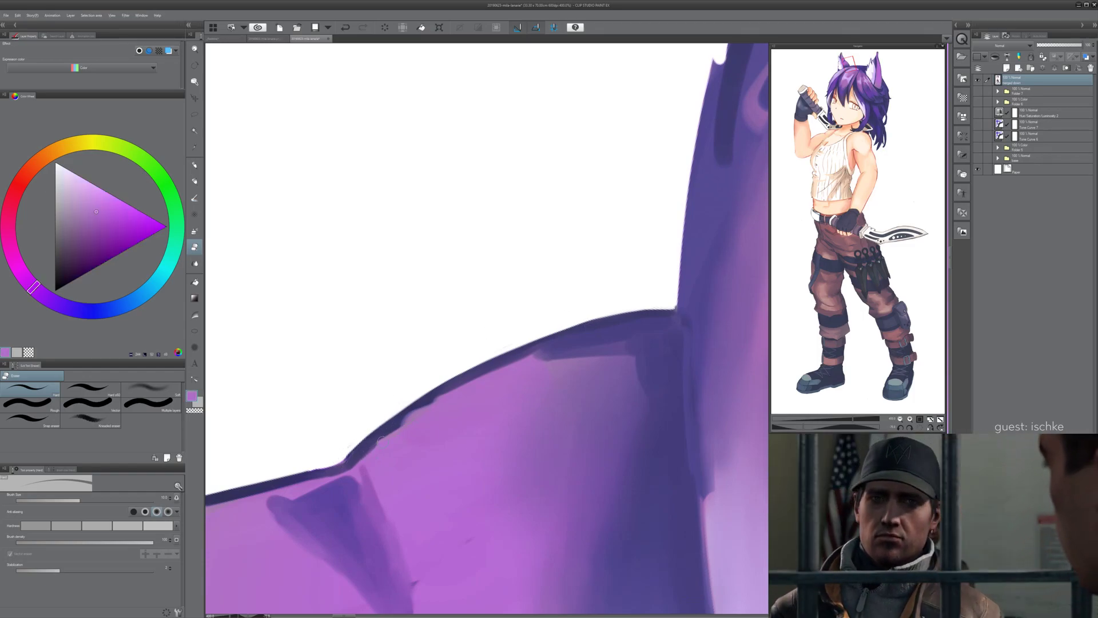
{"action": "key", "text": "b"}
{"action": "mouse_move", "coordinate": [407, 416]}
{"action": "left_mouse_down"}
{"action": "mouse_move", "coordinate": [358, 457]}
{"action": "mouse_move", "coordinate": [499, 368]}
{"action": "mouse_move", "coordinate": [359, 458]}
{"action": "left_mouse_up"}
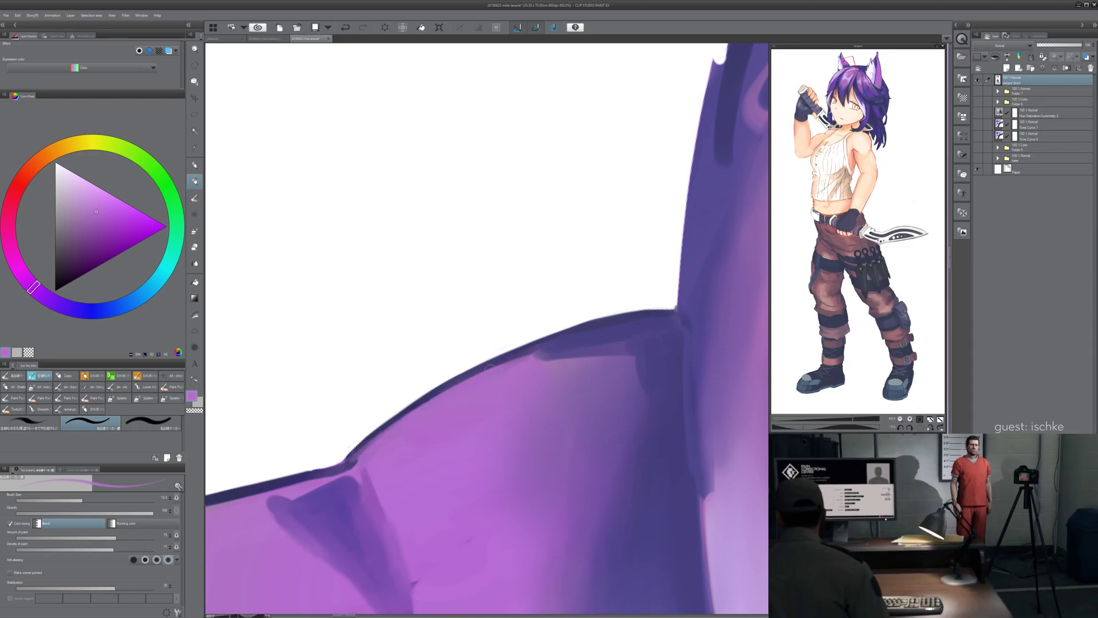
- Switch to a smaller watercolor brush and work the hard-edged shadow beneath the contour into the fur
{"action": "mouse_move", "coordinate": [610, 391]}
{"action": "left_mouse_down"}
{"action": "mouse_move", "coordinate": [540, 406]}
{"action": "mouse_move", "coordinate": [556, 385]}
{"action": "left_mouse_up"}
{"action": "key", "text": "b"}
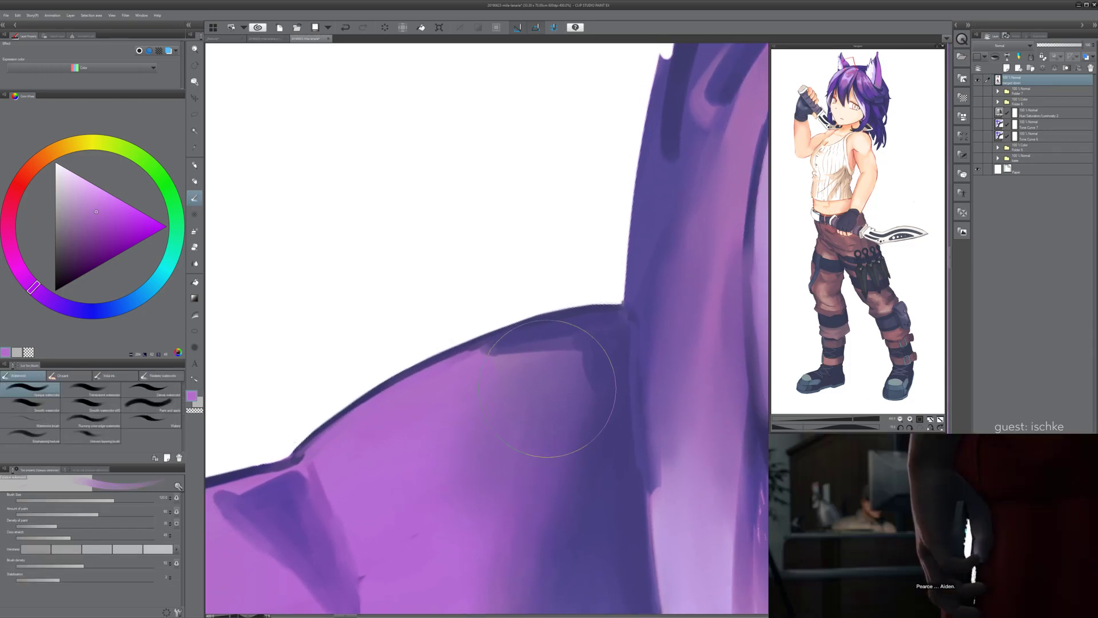
{"action": "key", "text": "["}
{"action": "key", "text": "["}
{"action": "key", "text": "["}
{"action": "key", "text": "["}
{"action": "key", "text": "["}
{"action": "key", "text": "["}
{"action": "key", "text": "["}
{"action": "mouse_move", "coordinate": [499, 352]}
{"action": "left_mouse_down"}
{"action": "mouse_move", "coordinate": [583, 343]}
{"action": "mouse_move", "coordinate": [504, 351]}
{"action": "mouse_move", "coordinate": [612, 358]}
{"action": "mouse_move", "coordinate": [593, 359]}
{"action": "left_mouse_up"}
- Adjust the watercolor brush size to refine the shadow's transition beneath the contour, and undo the last stroke
{"action": "key", "text": "bracketleft"}
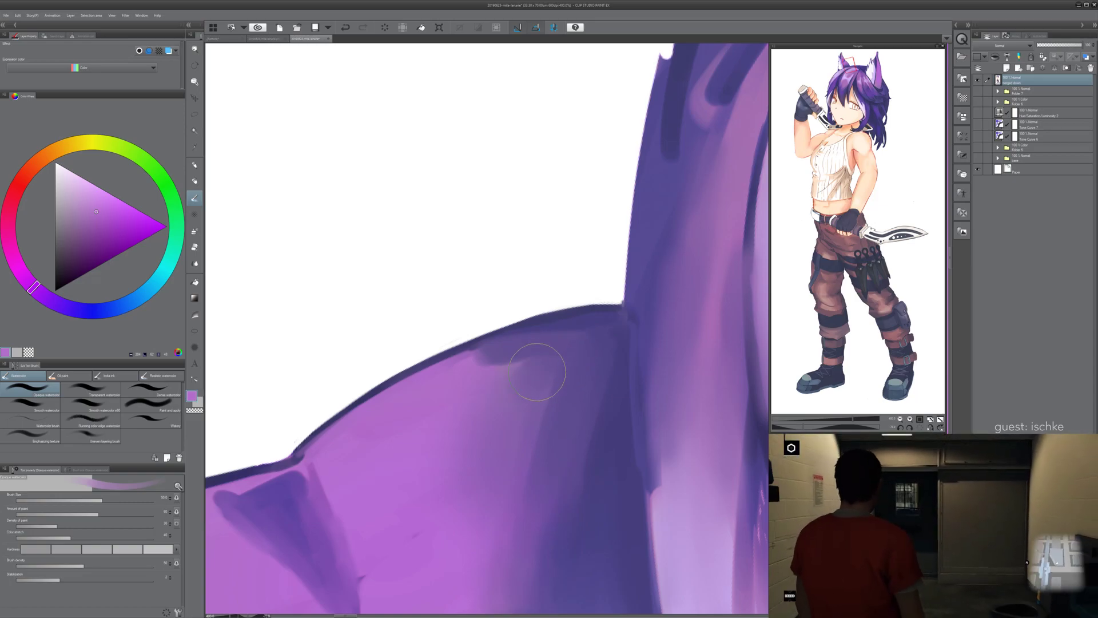
{"action": "key", "text": "bracketright"}
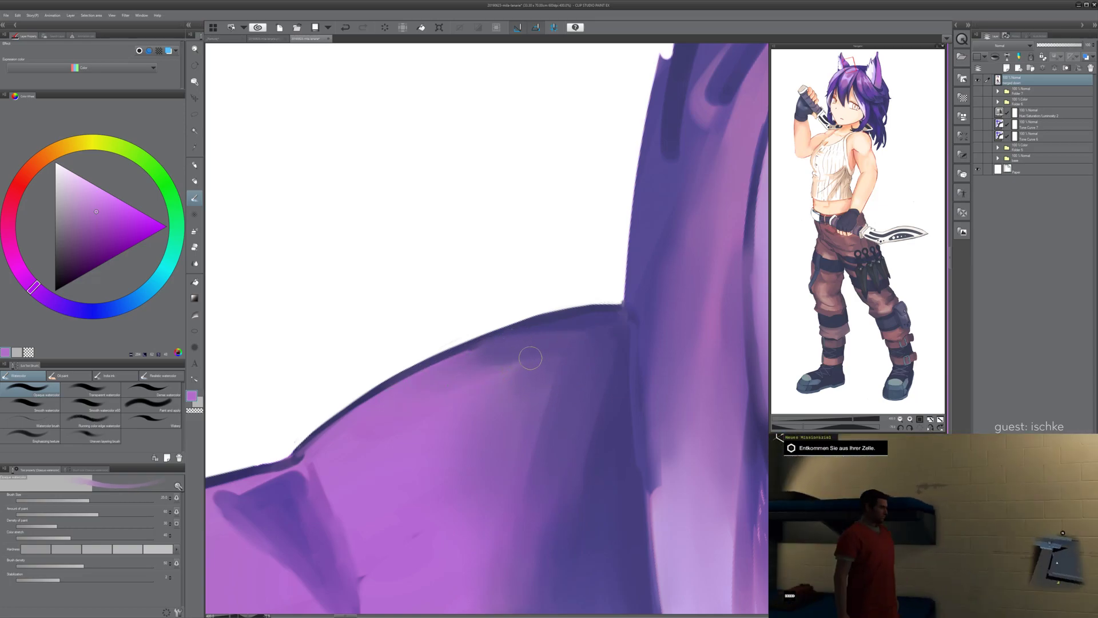
{"action": "key", "text": "bracketright"}
{"action": "key", "text": "bracketright"}
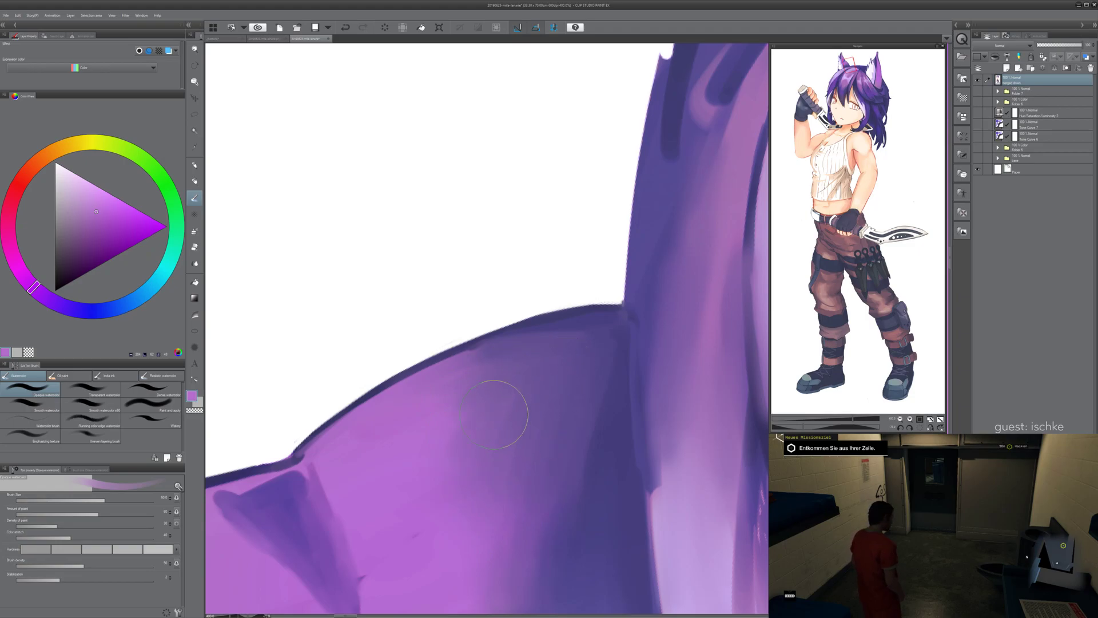
{"action": "key", "text": "bracketright"}
{"action": "key", "text": "ctrl+z"}
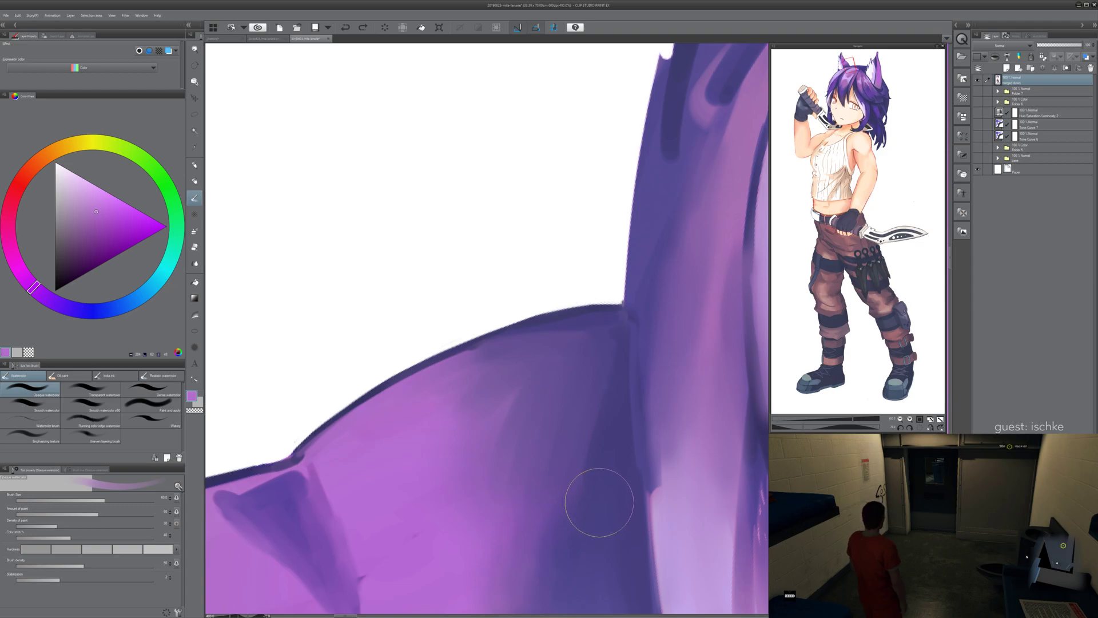
- Blend the remaining brush marks between the light fur and the shadow beneath the contour
{"action": "key", "text": "j"}
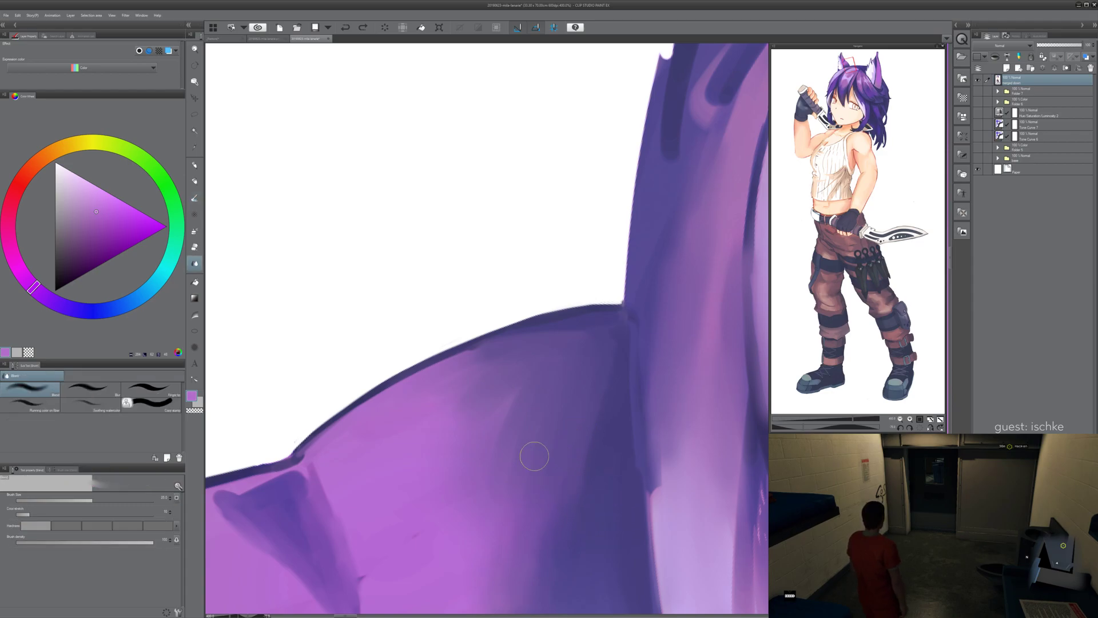
{"action": "mouse_move", "coordinate": [469, 407]}
{"action": "left_mouse_down"}
{"action": "mouse_move", "coordinate": [500, 355]}
{"action": "mouse_move", "coordinate": [485, 390]}
{"action": "left_mouse_up"}
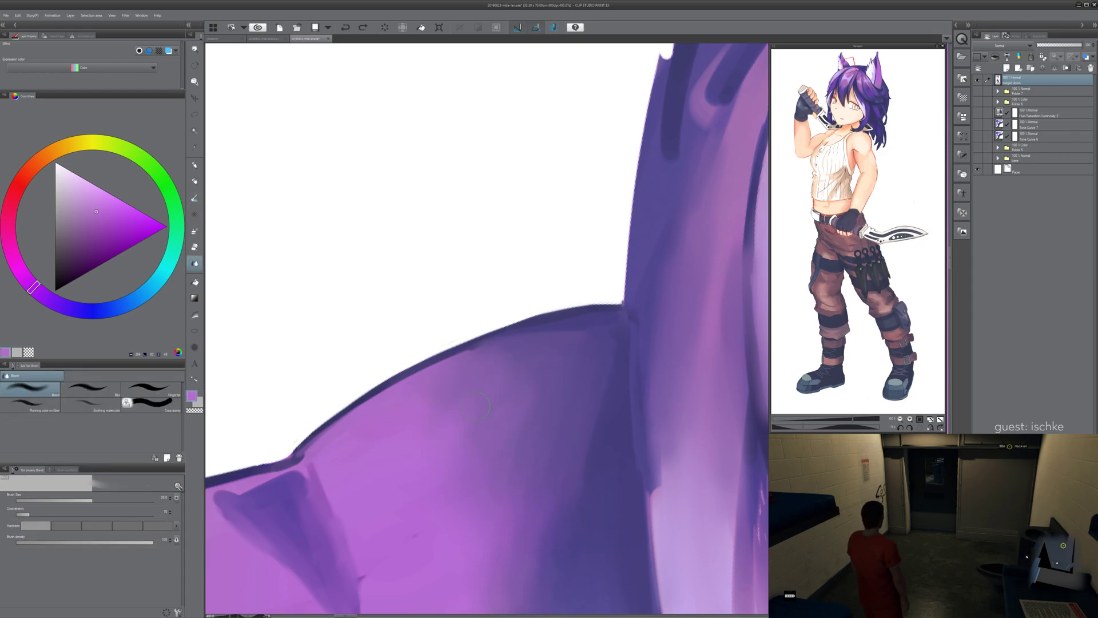
{"action": "mouse_move", "coordinate": [611, 359]}
{"action": "left_mouse_down"}
{"action": "mouse_move", "coordinate": [607, 386]}
{"action": "mouse_move", "coordinate": [578, 321]}
{"action": "left_mouse_up"}
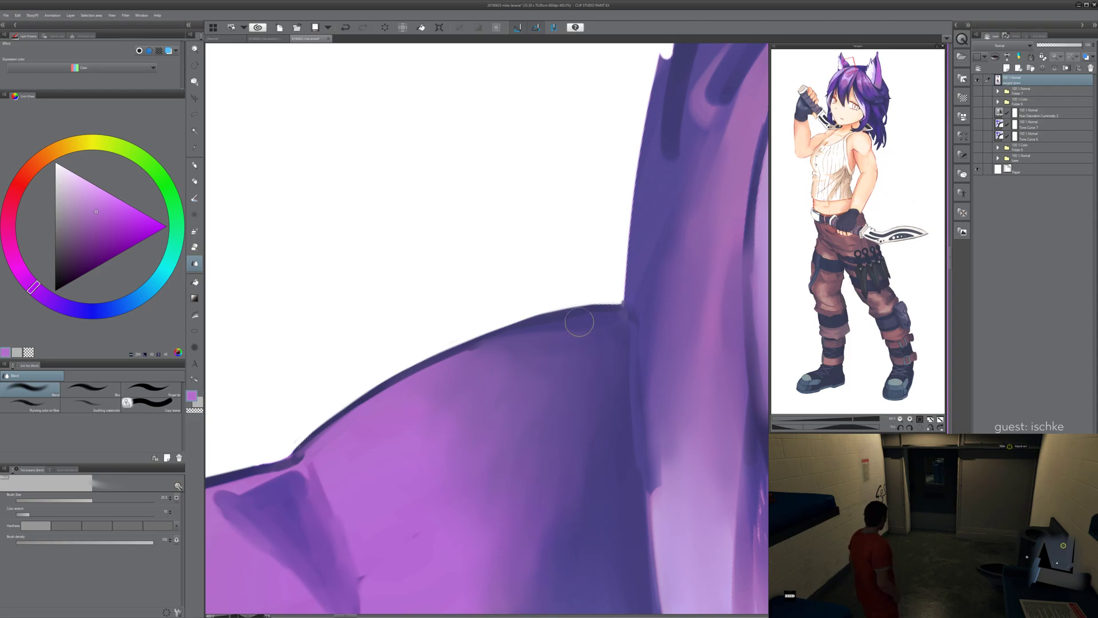
- Enlarge the Blend brush and smooth the shadow gradient across the whole ear base
{"action": "left_click_drag", "start_coordinate": [626, 491], "coordinate": [545, 487]}
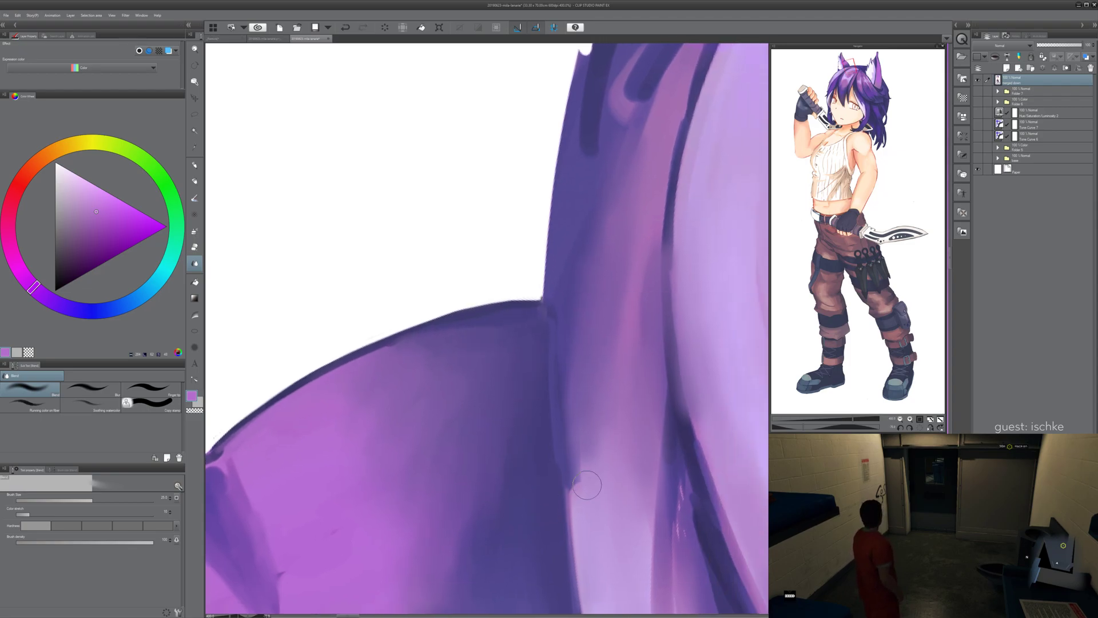
{"action": "key", "text": "^"}
{"action": "key", "text": "^"}
{"action": "key", "text": "^"}
{"action": "key", "text": "^"}
{"action": "key", "text": "^"}
{"action": "left_click_drag", "start_coordinate": [474, 278], "coordinate": [462, 381]}
{"action": "key", "text": "]"}
{"action": "key", "text": "]"}
{"action": "key", "text": "bracketright"}
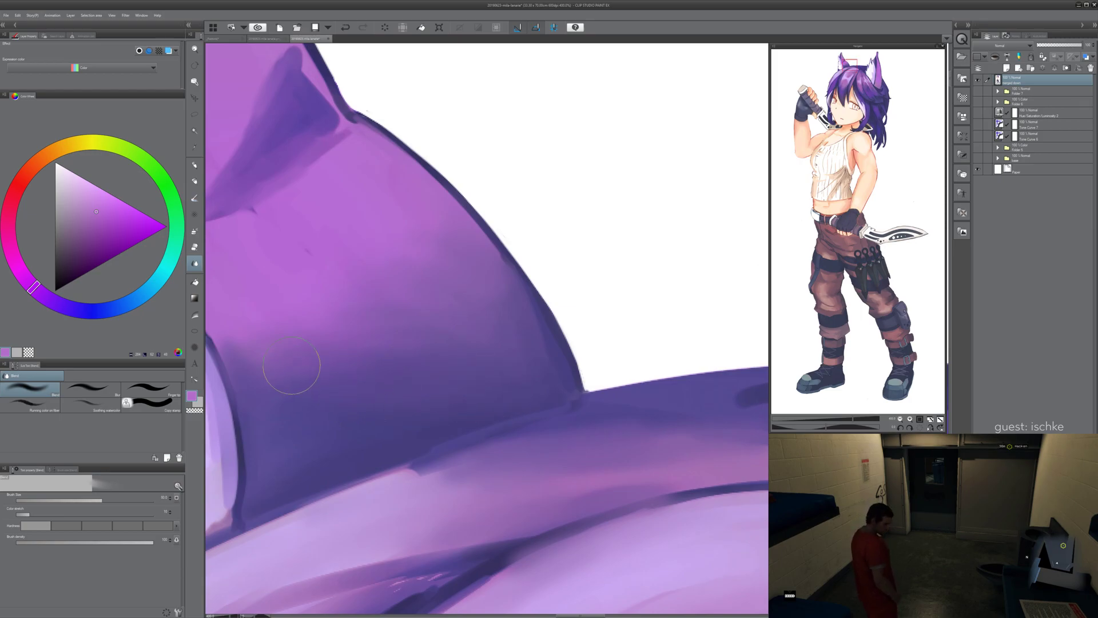
{"action": "mouse_move", "coordinate": [384, 346]}
{"action": "left_mouse_down"}
{"action": "mouse_move", "coordinate": [540, 413]}
{"action": "mouse_move", "coordinate": [562, 487]}
{"action": "mouse_move", "coordinate": [598, 415]}
{"action": "mouse_move", "coordinate": [598, 465]}
{"action": "left_mouse_up"}
{"action": "key", "text": "asciicircum"}
{"action": "key", "text": "asciicircum"}
{"action": "key", "text": "asciicircum"}
{"action": "mouse_move", "coordinate": [385, 418]}
{"action": "left_mouse_down"}
{"action": "mouse_move", "coordinate": [399, 384]}
{"action": "mouse_move", "coordinate": [384, 443]}
{"action": "mouse_move", "coordinate": [398, 362]}
{"action": "mouse_move", "coordinate": [345, 473]}
{"action": "mouse_move", "coordinate": [414, 406]}
{"action": "mouse_move", "coordinate": [432, 482]}
{"action": "mouse_move", "coordinate": [433, 362]}
{"action": "left_mouse_up"}
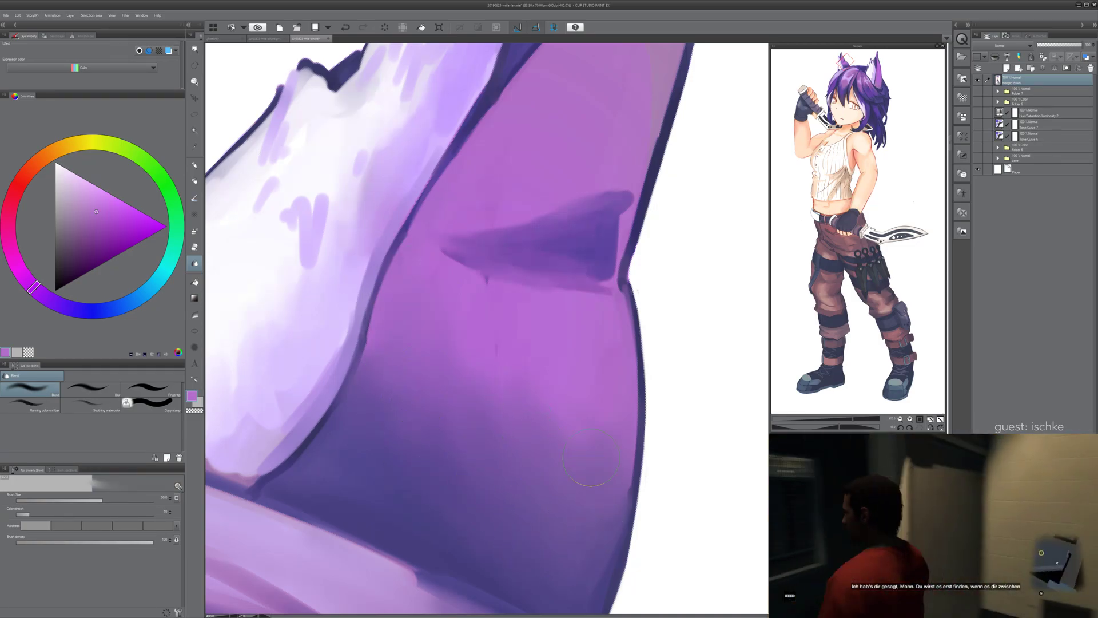
- Review the reworked ear together with the other ear and the hair
{"action": "key", "text": "minus"}
{"action": "scroll", "coordinate": [674, 501], "scroll_direction": "down", "scroll_amount": 4}
{"action": "scroll", "coordinate": [485, 484], "scroll_direction": "down", "scroll_amount": 2}
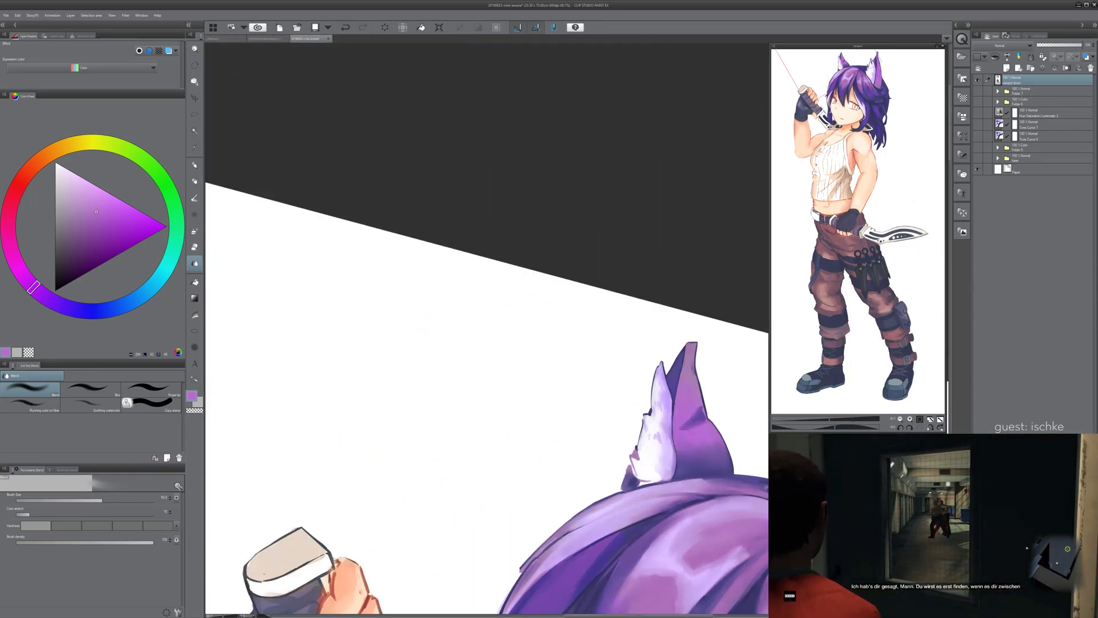
{"action": "scroll", "coordinate": [485, 485], "scroll_direction": "down", "scroll_amount": 3}
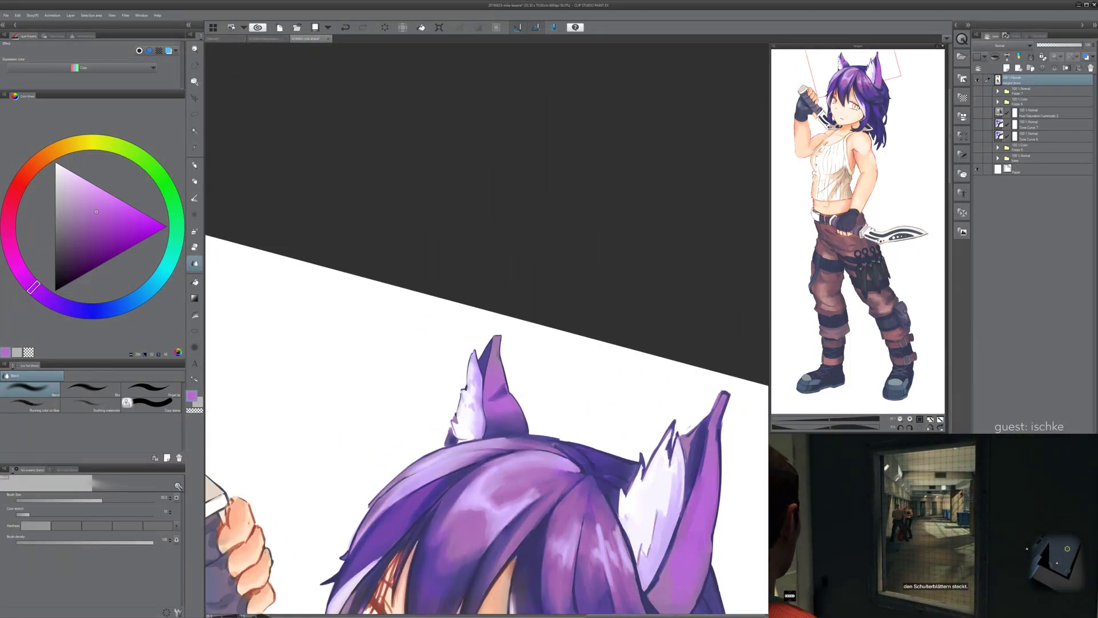
{"action": "left_click_drag", "start_coordinate": [485, 484], "coordinate": [471, 512]}
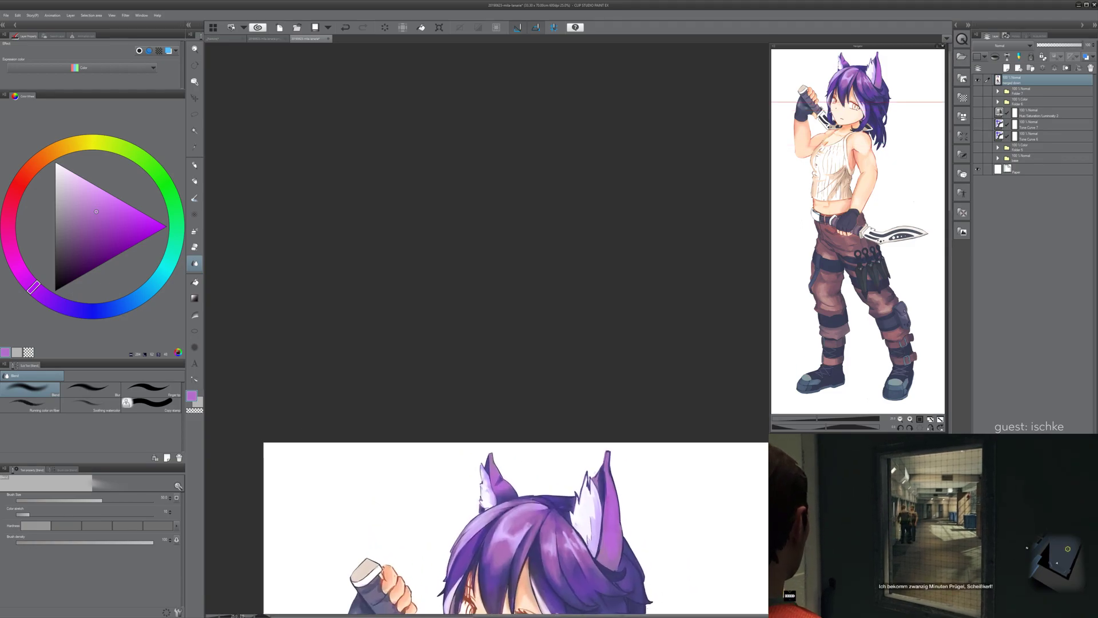
- Sample the pale fur colour and paint over the dark block at the notch in the inner ear's outer edge
{"action": "scroll", "coordinate": [483, 513], "scroll_direction": "up", "scroll_amount": 5}
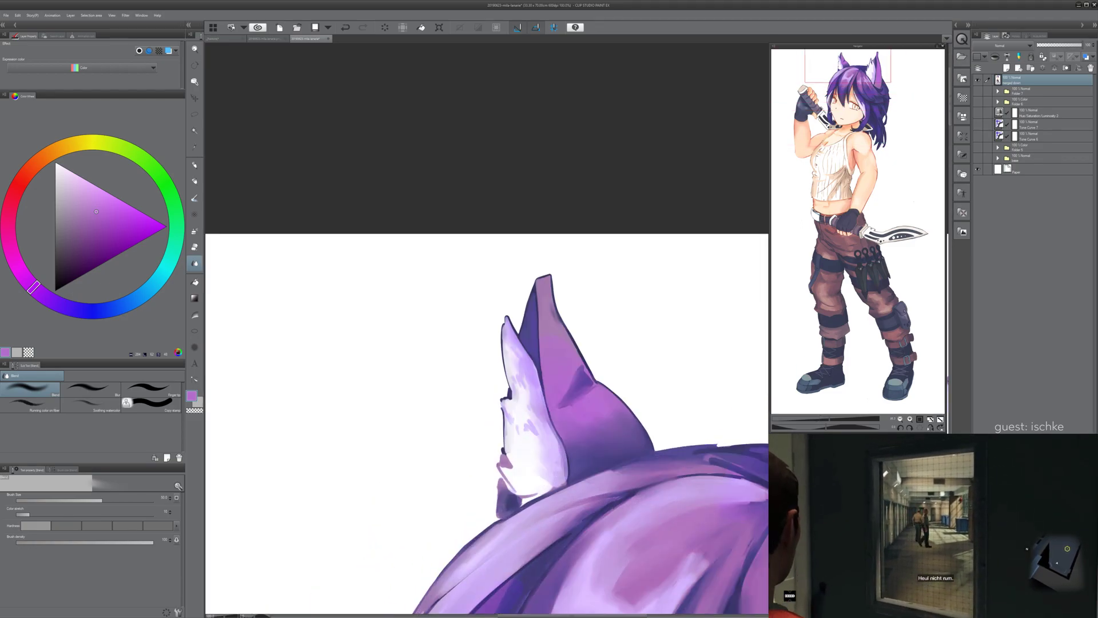
{"action": "scroll", "coordinate": [483, 452], "scroll_direction": "up", "scroll_amount": 4}
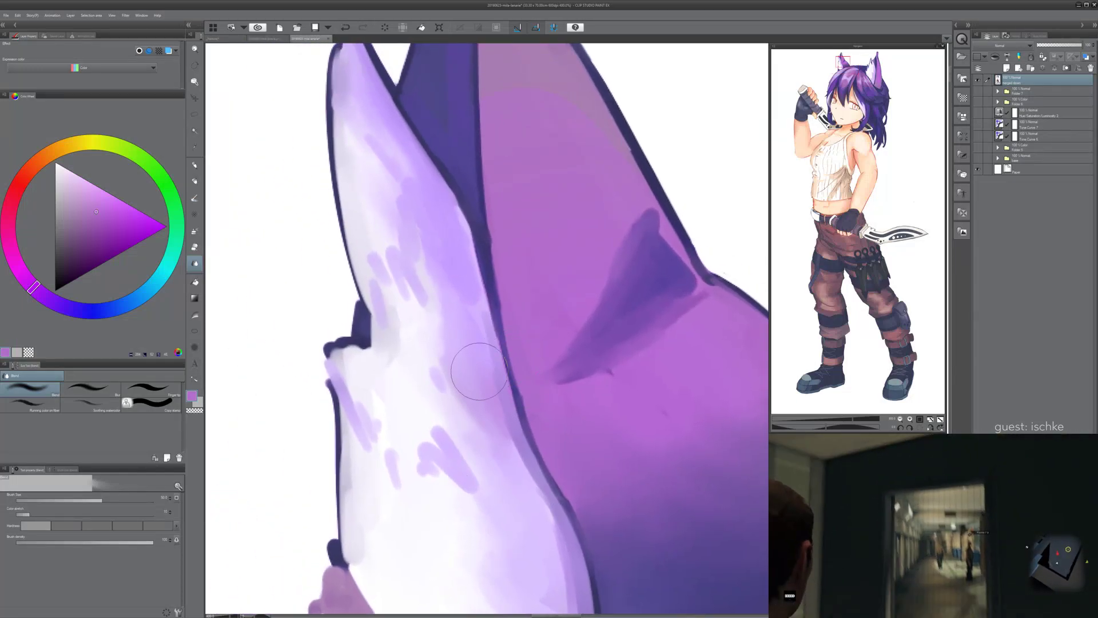
{"action": "left_click", "coordinate": [379, 323], "text": "alt"}
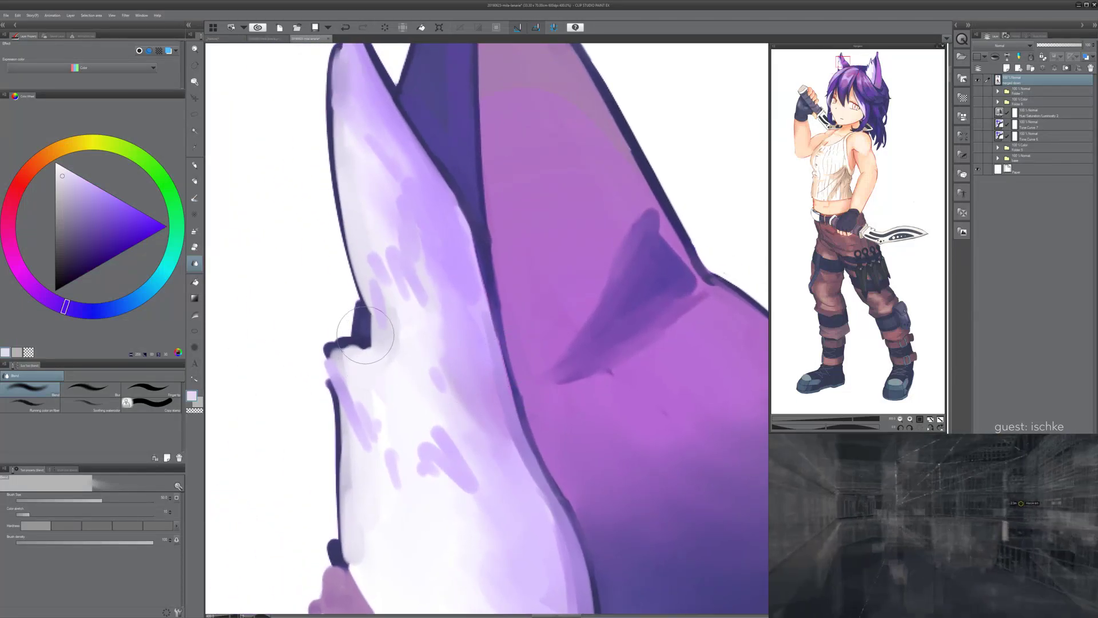
{"action": "key", "text": "["}
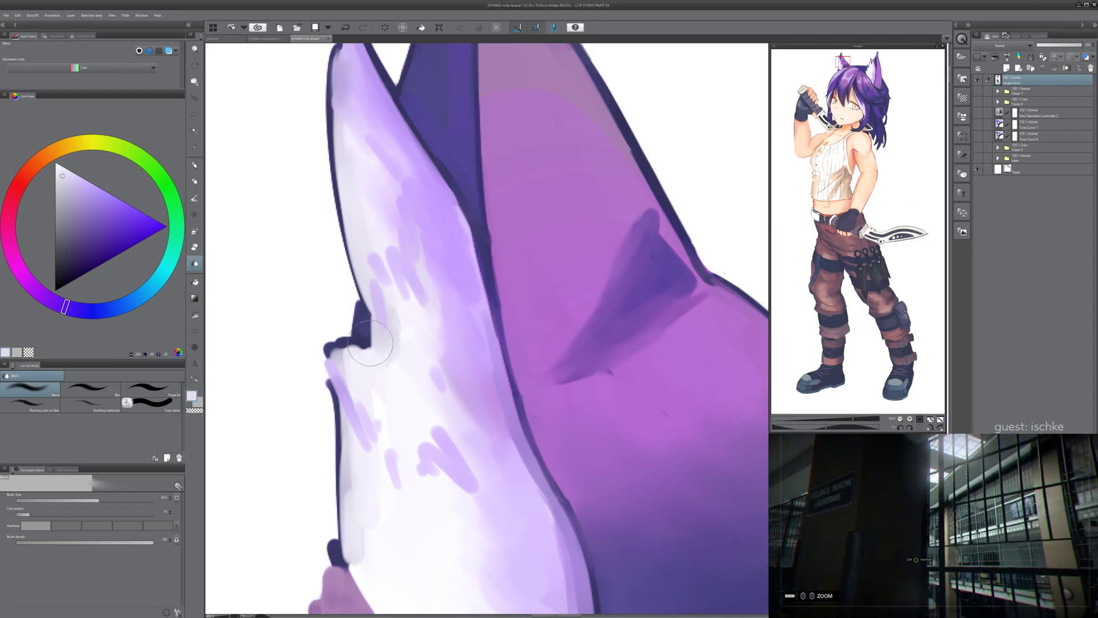
{"action": "key", "text": "b"}
{"action": "mouse_move", "coordinate": [372, 340]}
{"action": "left_mouse_down"}
{"action": "mouse_move", "coordinate": [369, 323]}
{"action": "mouse_move", "coordinate": [363, 351]}
{"action": "left_mouse_up"}
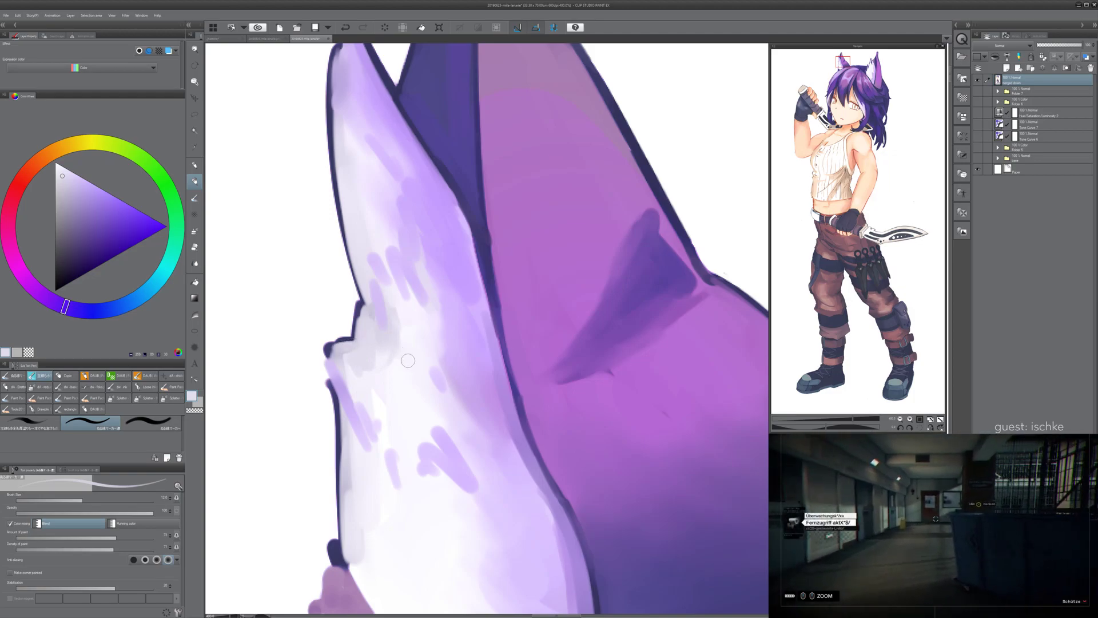
- Sample the dark outline colour and draw short strand marks in the fur around the notch, undoing unwanted strokes
{"action": "left_click_drag", "start_coordinate": [408, 356], "coordinate": [385, 392]}
{"action": "left_click", "coordinate": [337, 339], "text": "alt"}
{"action": "mouse_move", "coordinate": [337, 335]}
{"action": "left_mouse_down"}
{"action": "mouse_move", "coordinate": [352, 365]}
{"action": "mouse_move", "coordinate": [352, 355]}
{"action": "left_mouse_up"}
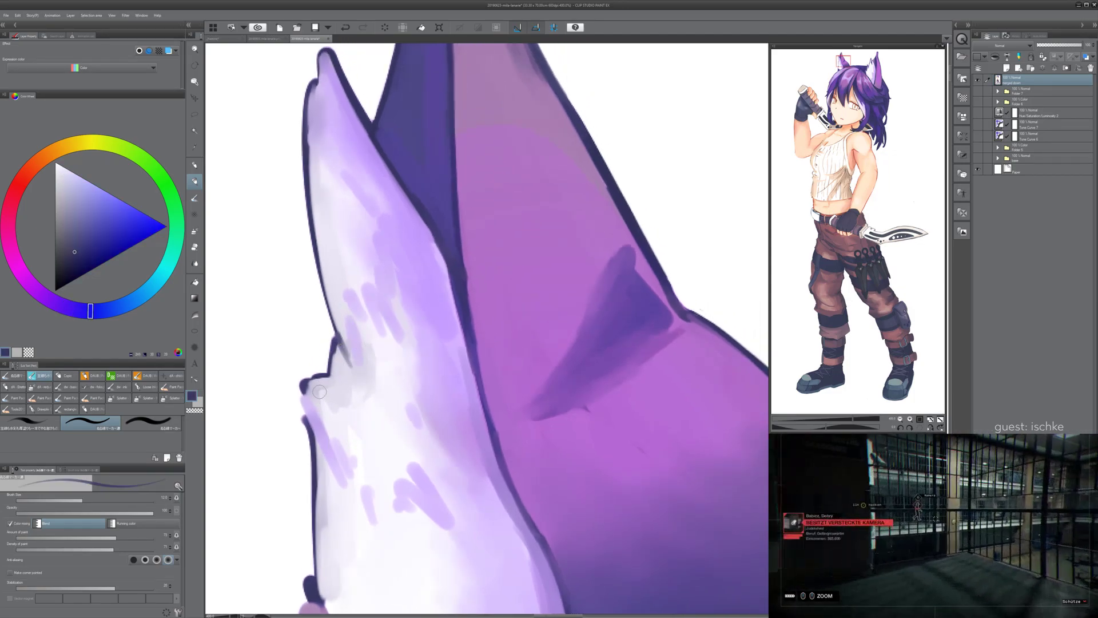
{"action": "key", "text": "ctrl+z"}
{"action": "left_click_drag", "start_coordinate": [307, 390], "coordinate": [357, 452]}
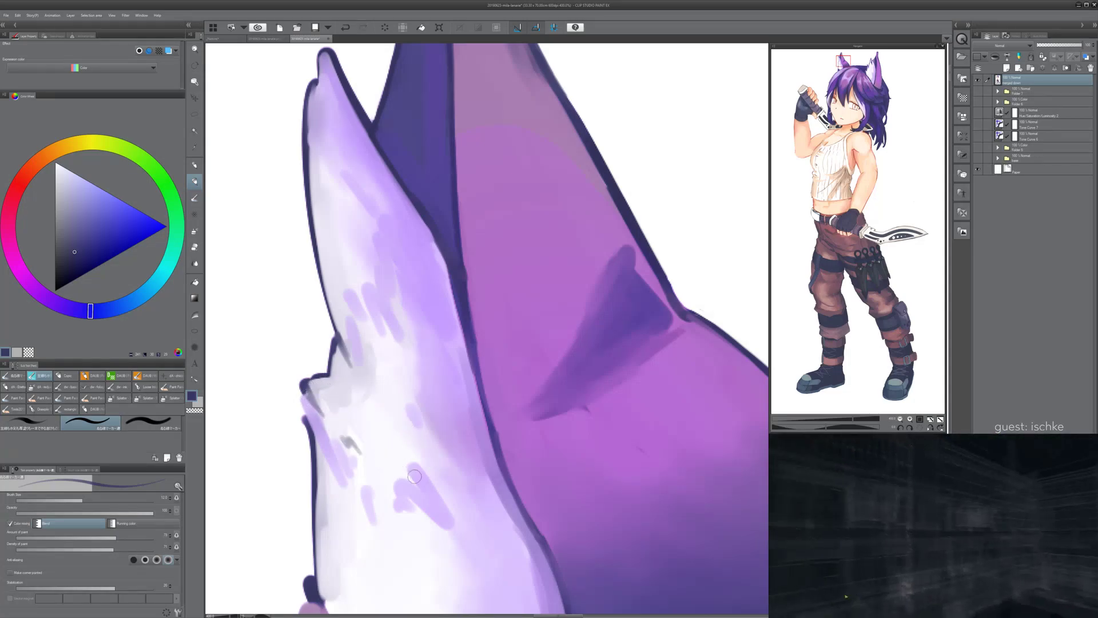
{"action": "key", "text": "ctrl+z"}
{"action": "mouse_move", "coordinate": [423, 457]}
{"action": "left_mouse_down"}
{"action": "mouse_move", "coordinate": [529, 376]}
{"action": "mouse_move", "coordinate": [434, 423]}
{"action": "mouse_move", "coordinate": [423, 415]}
{"action": "left_mouse_up"}
{"action": "mouse_move", "coordinate": [416, 414]}
{"action": "left_mouse_down"}
{"action": "mouse_move", "coordinate": [437, 426]}
{"action": "mouse_move", "coordinate": [419, 525]}
{"action": "left_mouse_up"}
- Sample the pale fur shades and repaint the fur along the inside of the outer contour near the tip
{"action": "left_click", "coordinate": [299, 212], "text": "alt"}
{"action": "left_click_drag", "start_coordinate": [298, 203], "coordinate": [307, 305]}
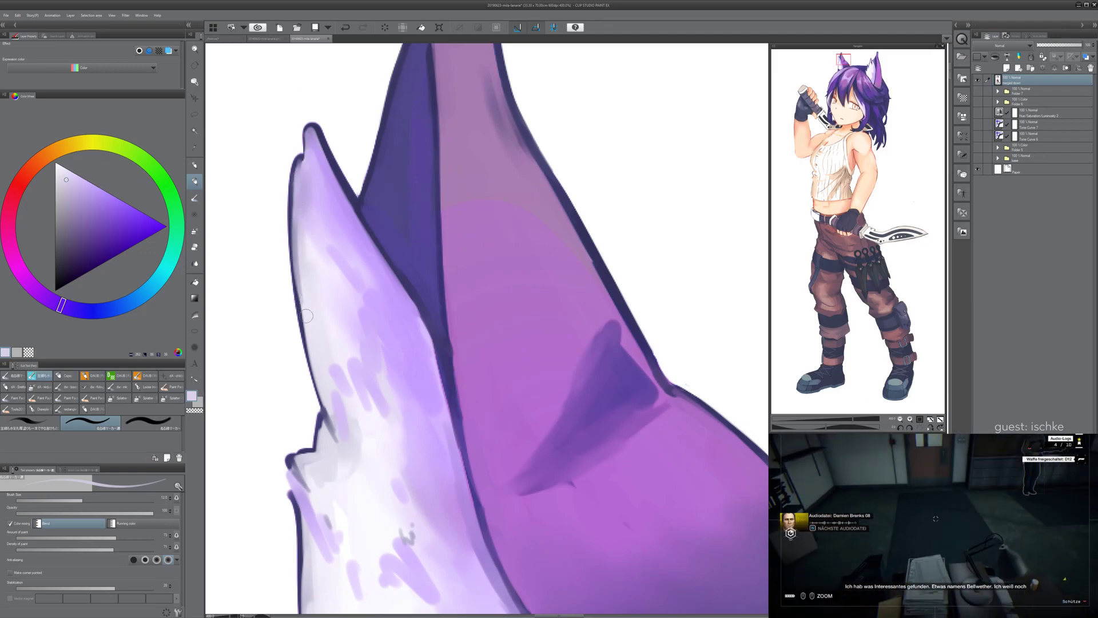
{"action": "left_click", "coordinate": [303, 264], "text": "alt"}
{"action": "left_click_drag", "start_coordinate": [297, 221], "coordinate": [303, 296]}
{"action": "left_click_drag", "start_coordinate": [427, 442], "coordinate": [413, 290]}
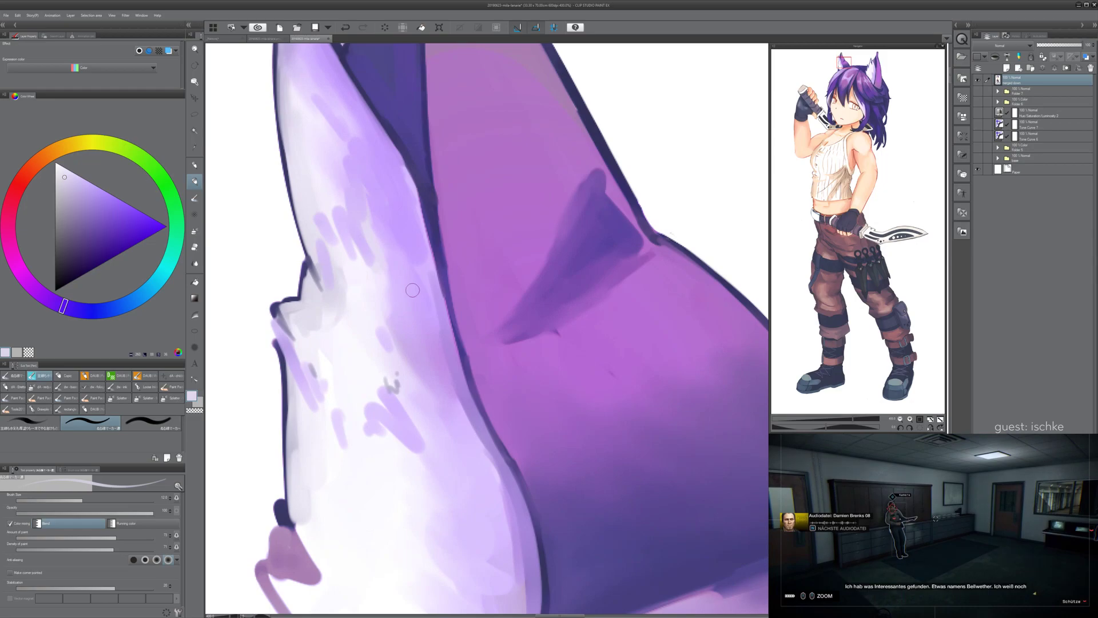
- Sample the outline colour, undo the thick stroke at the notch and reduce the brush size for a thinner contour
{"action": "left_click", "coordinate": [284, 356], "text": "alt"}
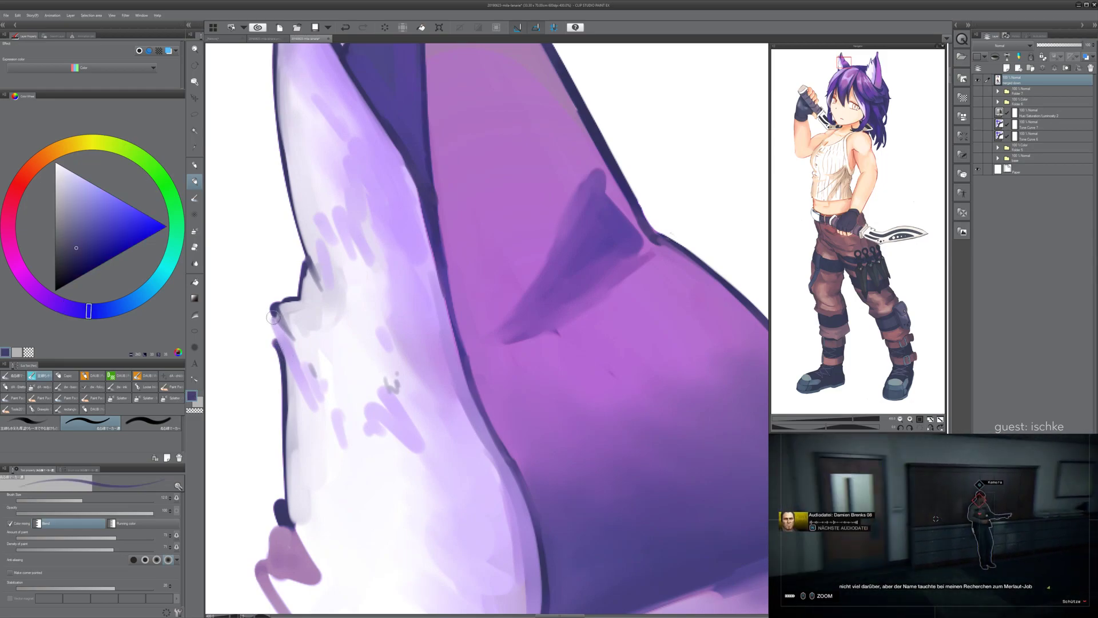
{"action": "mouse_move", "coordinate": [271, 306]}
{"action": "left_mouse_down"}
{"action": "mouse_move", "coordinate": [285, 349]}
{"action": "mouse_move", "coordinate": [277, 335]}
{"action": "left_mouse_up"}
{"action": "key", "text": "ctrl+z"}
{"action": "key", "text": "["}
{"action": "key", "text": "["}
{"action": "key", "text": "["}
{"action": "key", "text": "["}
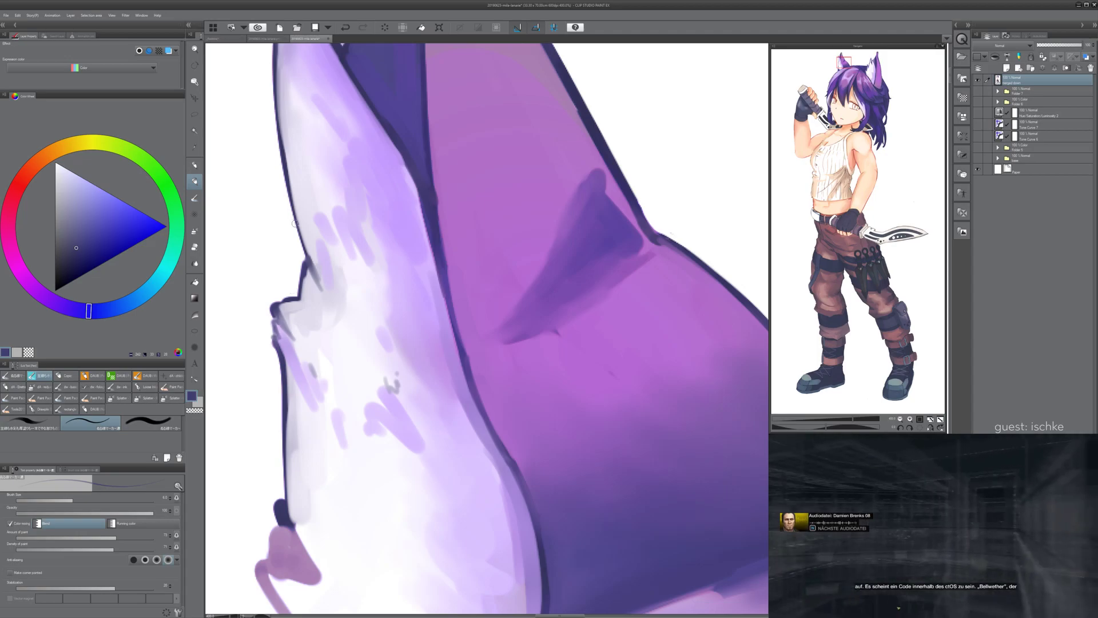
- Examine the reworked ear against the other ear and the hair at several zoom levels and canvas angles
{"action": "key", "text": "ctrl+alt+0"}
{"action": "left_click_drag", "start_coordinate": [371, 514], "coordinate": [444, 501]}
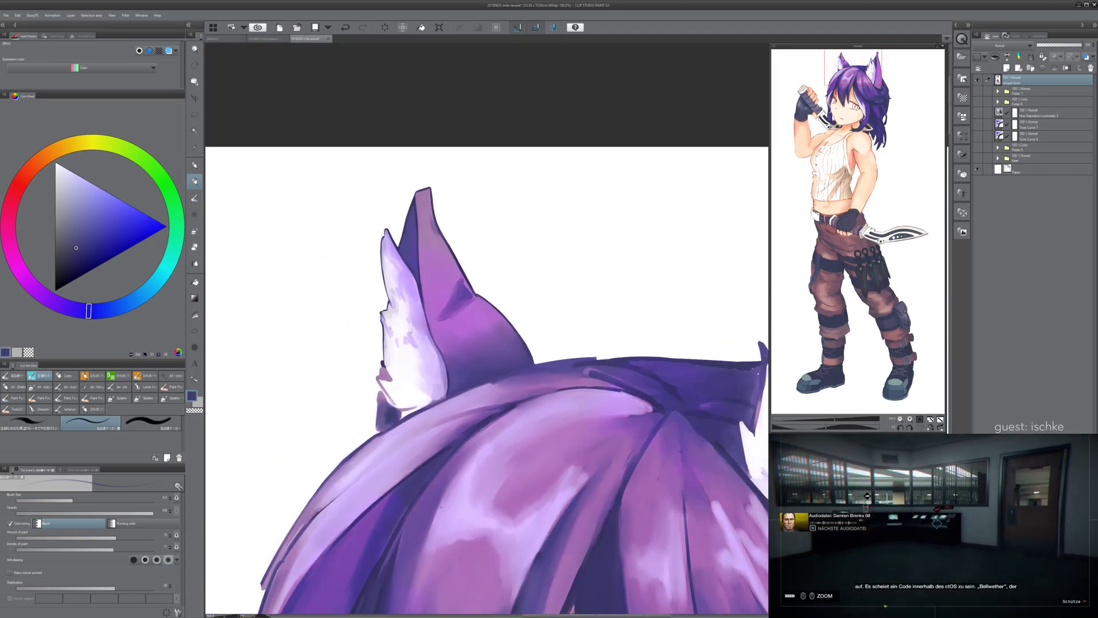
{"action": "scroll", "coordinate": [427, 452], "scroll_direction": "up", "scroll_amount": 4}
{"action": "left_click_drag", "start_coordinate": [651, 184], "coordinate": [630, 479]}
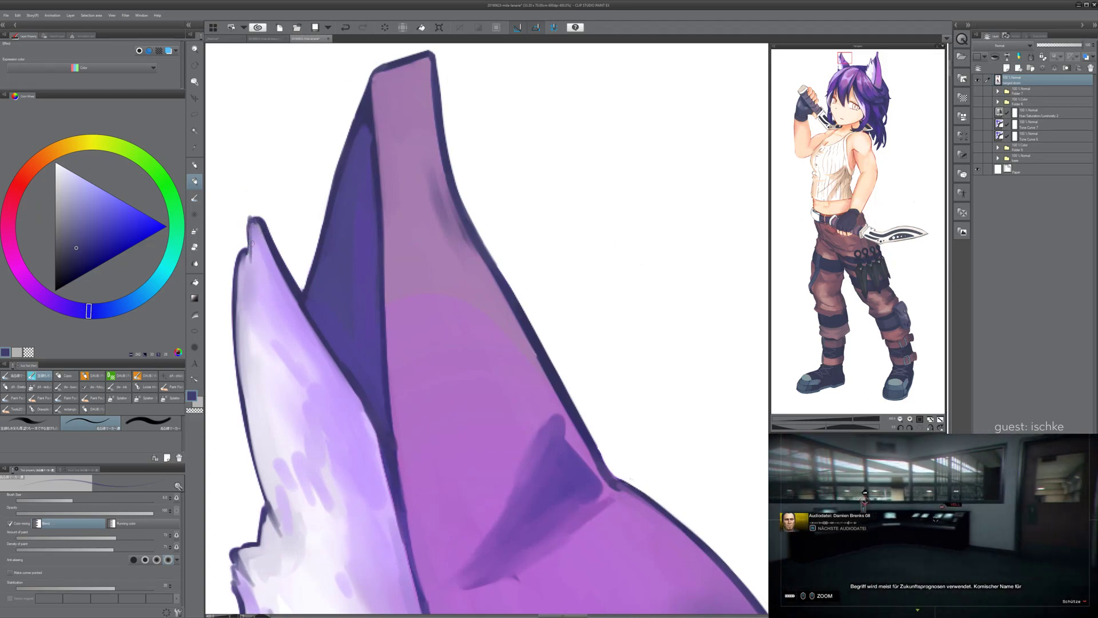
{"action": "key", "text": "ctrl+alt+0"}
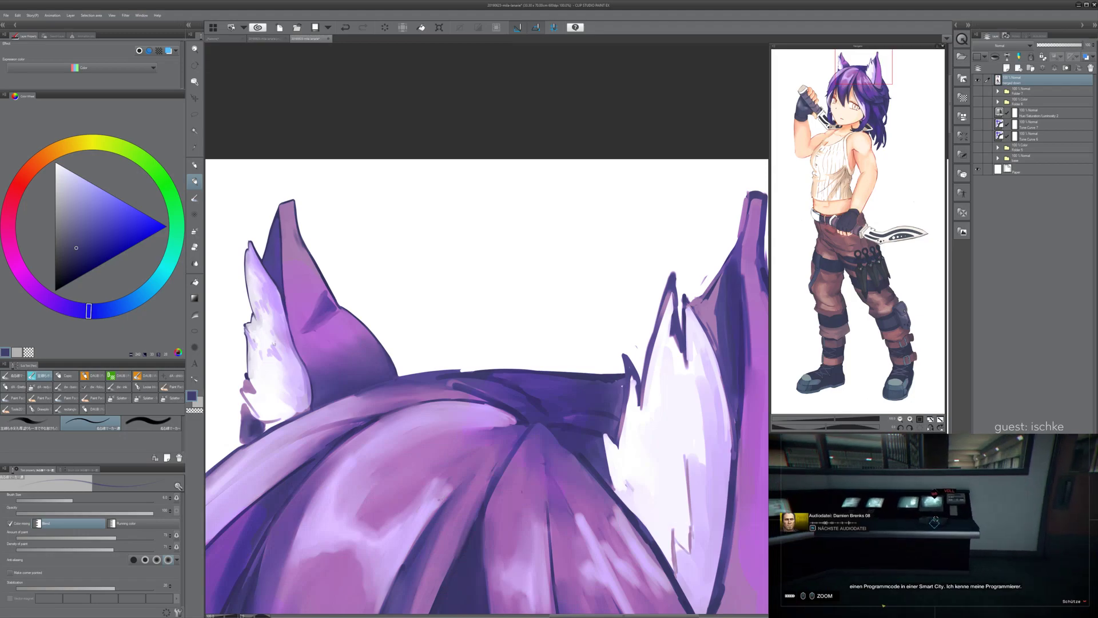
{"action": "scroll", "coordinate": [453, 493], "scroll_direction": "down", "scroll_amount": 1}
{"action": "left_click_drag", "start_coordinate": [453, 493], "coordinate": [489, 428]}
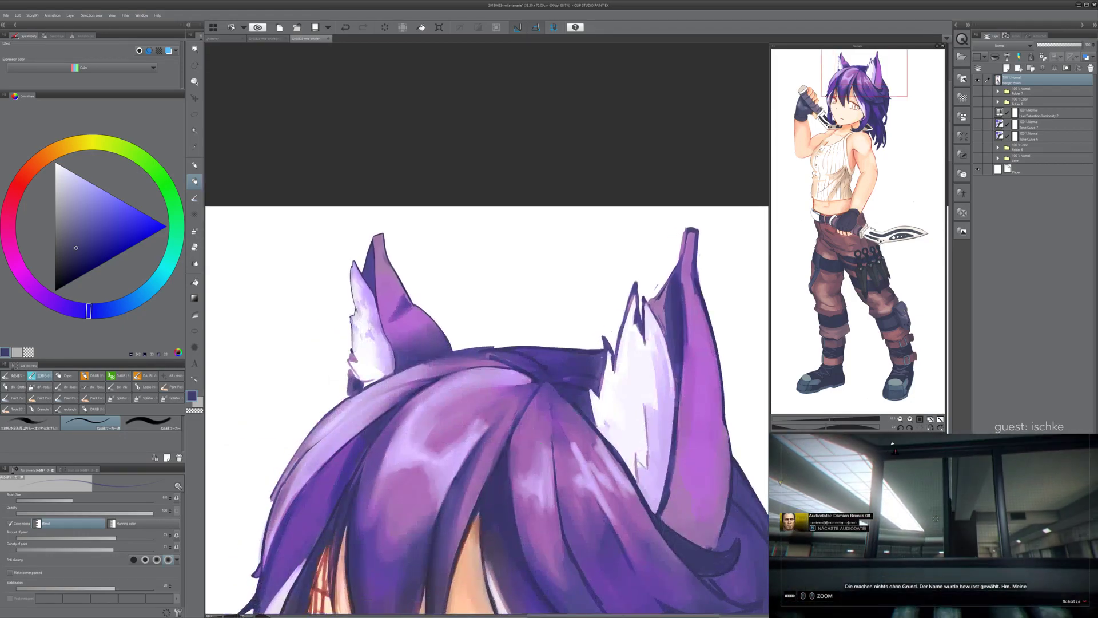
{"action": "key", "text": "minus"}
{"action": "key", "text": "minus"}
{"action": "key", "text": "minus"}
{"action": "left_click_drag", "start_coordinate": [413, 510], "coordinate": [489, 428]}
{"action": "scroll", "coordinate": [489, 428], "scroll_direction": "up", "scroll_amount": 1}
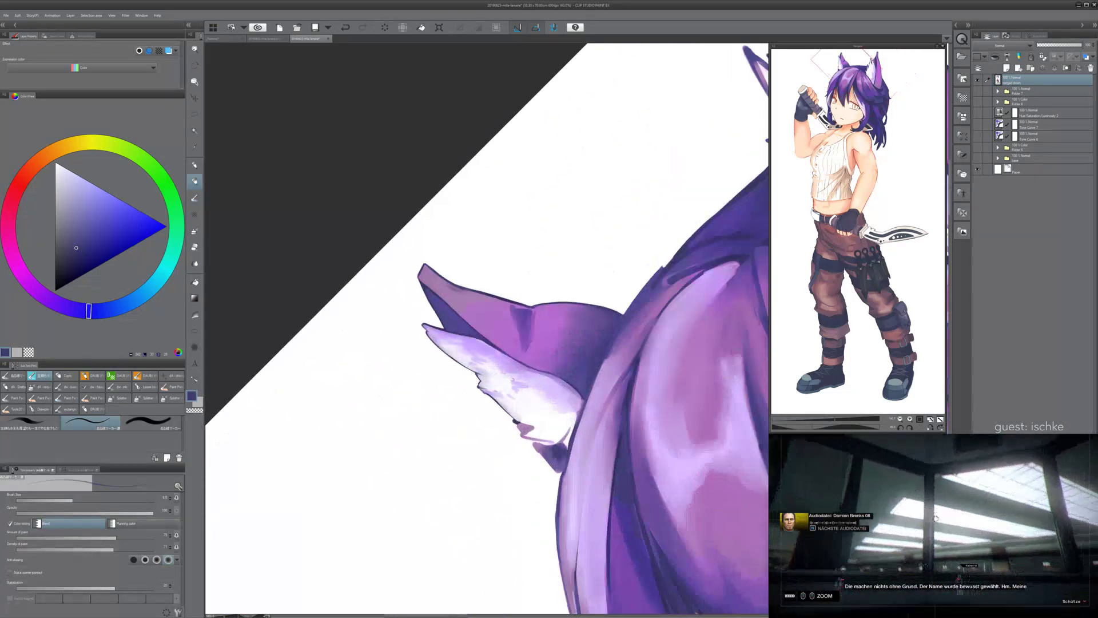
{"action": "key", "text": "ctrl+plus"}
{"action": "key", "text": "asciicircum"}
{"action": "key", "text": "asciicircum"}
{"action": "key", "text": "asciicircum"}
{"action": "key", "text": "asciicircum"}
{"action": "key", "text": "asciicircum"}
{"action": "key", "text": "asciicircum"}
{"action": "key", "text": "asciicircum"}
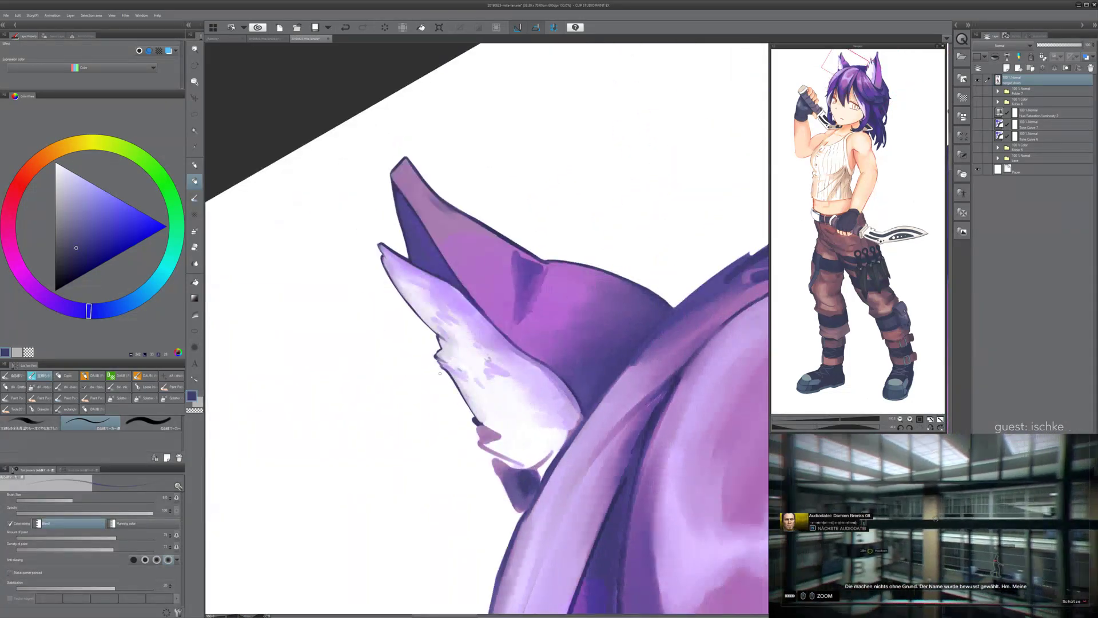
- Sample the light violet, enlarge the brush and repaint the fur's inner edge where it overlaps the dark ear interior
{"action": "left_click_drag", "start_coordinate": [570, 395], "coordinate": [445, 450]}
{"action": "left_click_drag", "start_coordinate": [521, 217], "coordinate": [442, 308]}
{"action": "scroll", "coordinate": [457, 297], "scroll_direction": "up", "scroll_amount": 3}
{"action": "left_click", "coordinate": [404, 330], "text": "alt"}
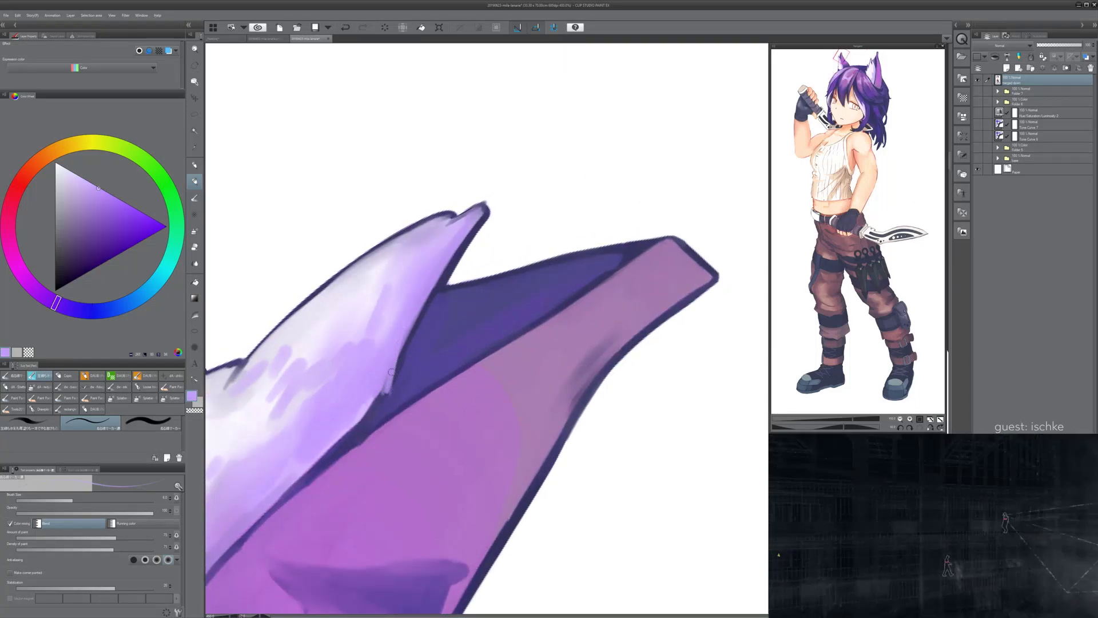
{"action": "key", "text": "bracketright"}
{"action": "key", "text": "bracketright"}
{"action": "key", "text": "bracketright"}
{"action": "key", "text": "bracketright"}
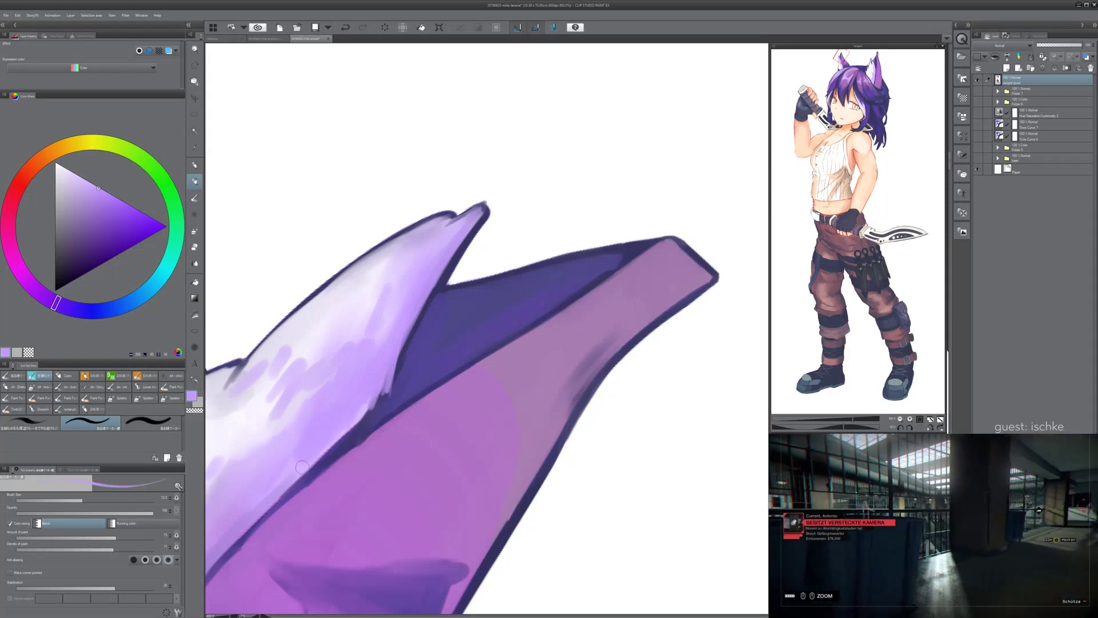
{"action": "mouse_move", "coordinate": [299, 475]}
{"action": "left_mouse_down"}
{"action": "mouse_move", "coordinate": [352, 433]}
{"action": "mouse_move", "coordinate": [280, 494]}
{"action": "mouse_move", "coordinate": [384, 406]}
{"action": "mouse_move", "coordinate": [393, 332]}
{"action": "mouse_move", "coordinate": [387, 400]}
{"action": "mouse_move", "coordinate": [409, 322]}
{"action": "mouse_move", "coordinate": [368, 396]}
{"action": "left_mouse_up"}
{"action": "mouse_move", "coordinate": [298, 467]}
{"action": "left_mouse_down"}
{"action": "mouse_move", "coordinate": [346, 436]}
{"action": "mouse_move", "coordinate": [378, 398]}
{"action": "left_mouse_up"}
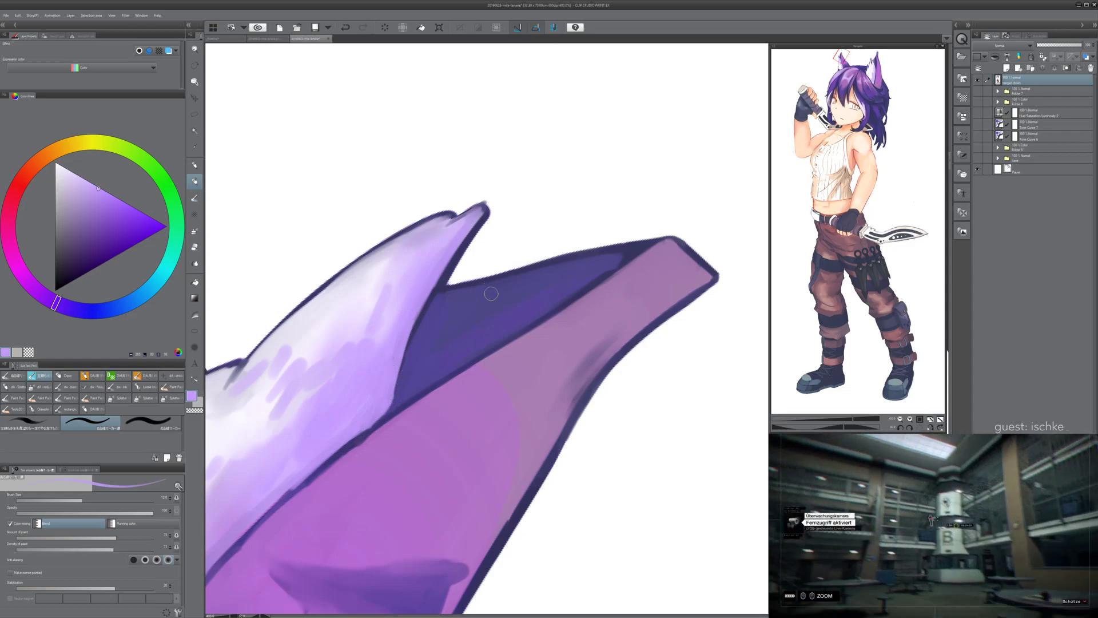
- Sample the dark outline colour at the fur tip and reduce the brush size for line work
{"action": "scroll", "coordinate": [489, 290], "scroll_direction": "down", "scroll_amount": 7}
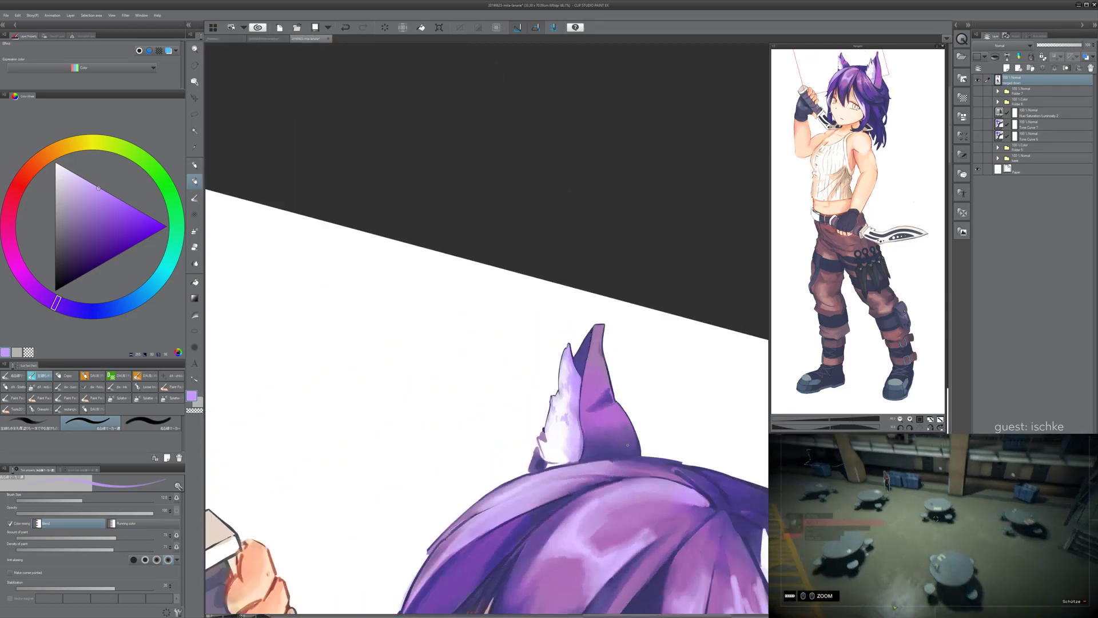
{"action": "left_click_drag", "start_coordinate": [629, 446], "coordinate": [581, 402]}
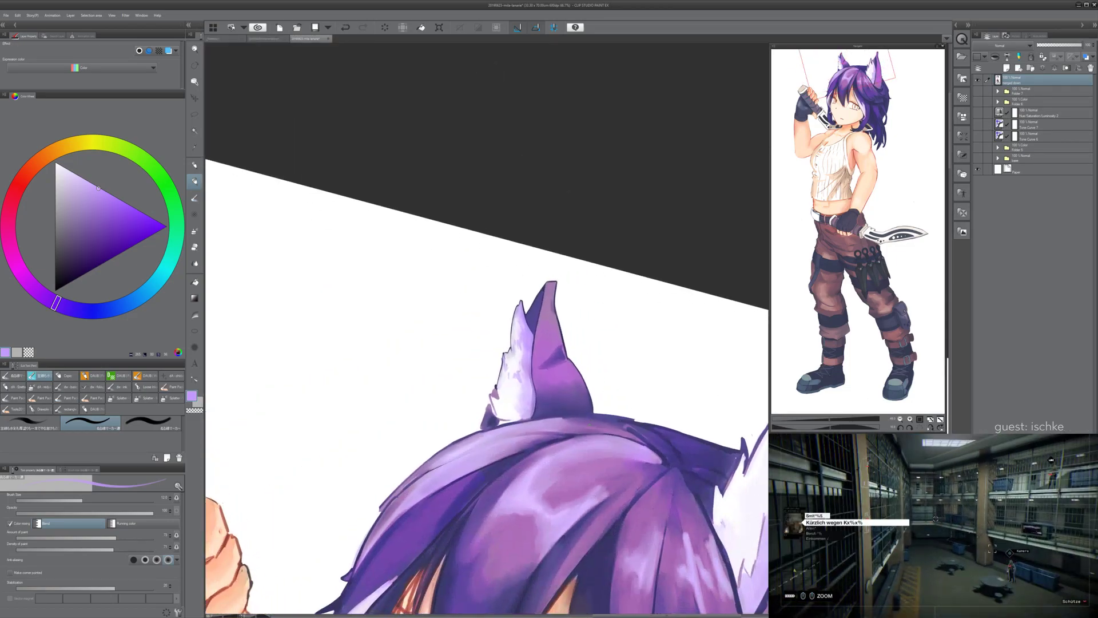
{"action": "scroll", "coordinate": [468, 190], "scroll_direction": "up", "scroll_amount": 7}
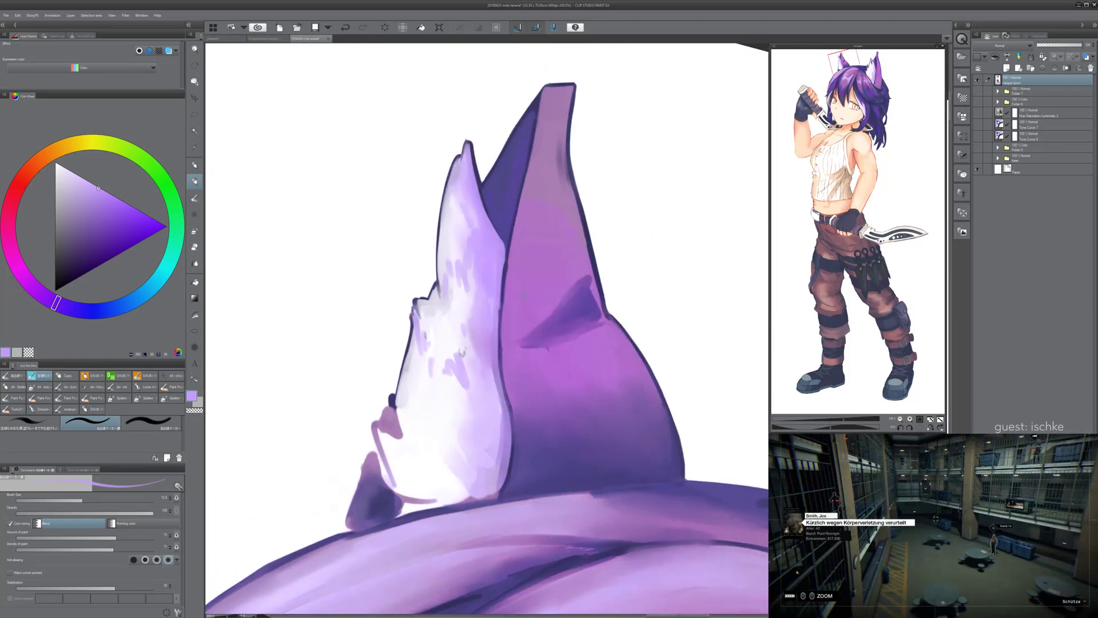
{"action": "left_click_drag", "start_coordinate": [382, 257], "coordinate": [398, 384]}
{"action": "left_click", "coordinate": [438, 203], "text": "alt"}
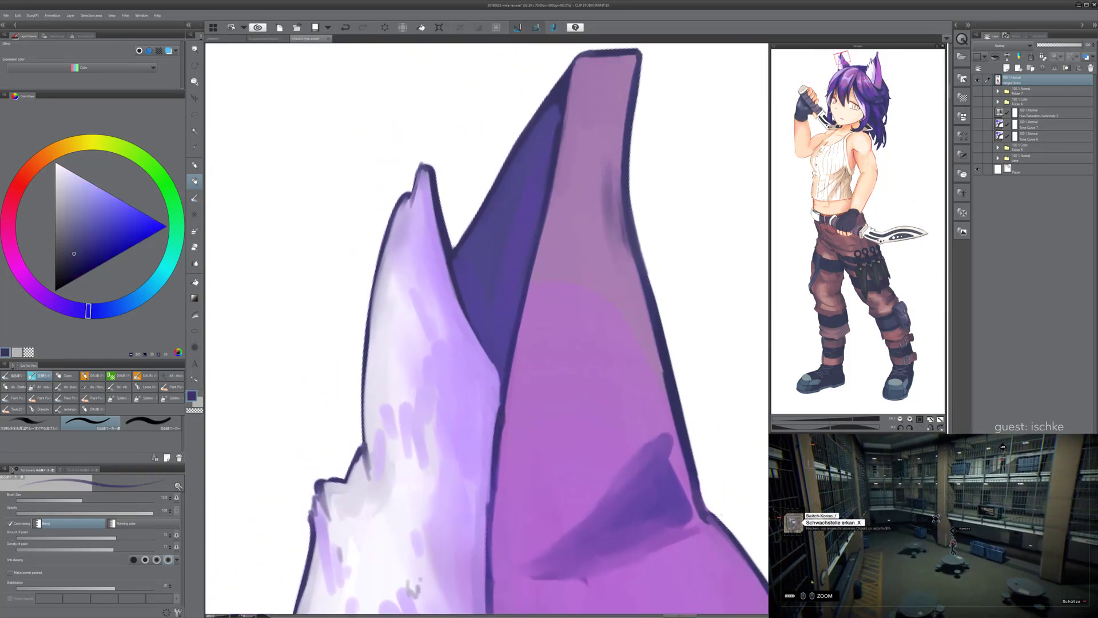
{"action": "left_click_drag", "start_coordinate": [438, 203], "coordinate": [477, 79]}
{"action": "left_click_drag", "start_coordinate": [462, 400], "coordinate": [467, 388]}
{"action": "key", "text": "bracketleft"}
{"action": "key", "text": "bracketleft"}
{"action": "key", "text": "bracketleft"}
{"action": "key", "text": "bracketleft"}
- Draw a dark slanted contour line through the small tuft at the ear base, undoing the earlier attempts
{"action": "mouse_move", "coordinate": [447, 432]}
{"action": "left_mouse_down"}
{"action": "mouse_move", "coordinate": [432, 399]}
{"action": "mouse_move", "coordinate": [435, 230]}
{"action": "mouse_move", "coordinate": [455, 167]}
{"action": "left_mouse_up"}
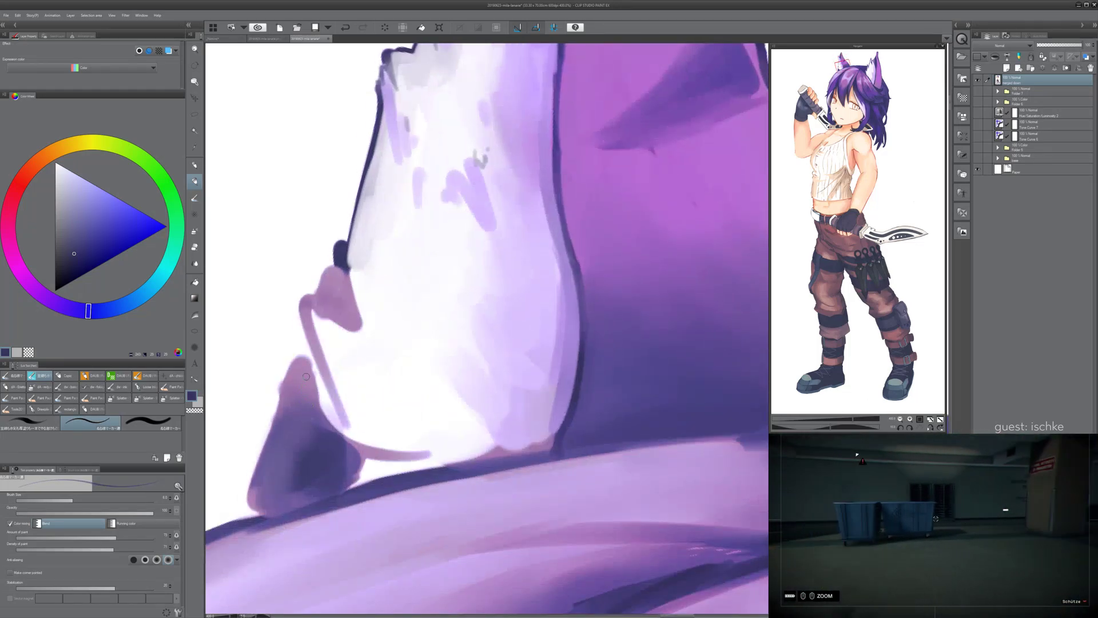
{"action": "key", "text": "ctrl+z"}
{"action": "left_click_drag", "start_coordinate": [304, 359], "coordinate": [279, 460]}
{"action": "left_click_drag", "start_coordinate": [373, 286], "coordinate": [312, 530]}
{"action": "scroll", "coordinate": [312, 530], "scroll_direction": "down", "scroll_amount": 3}
{"action": "scroll", "coordinate": [308, 594], "scroll_direction": "up", "scroll_amount": 2}
{"action": "left_click_drag", "start_coordinate": [307, 595], "coordinate": [359, 489]}
{"action": "key", "text": "ctrl+z"}
{"action": "left_click_drag", "start_coordinate": [342, 382], "coordinate": [309, 495]}
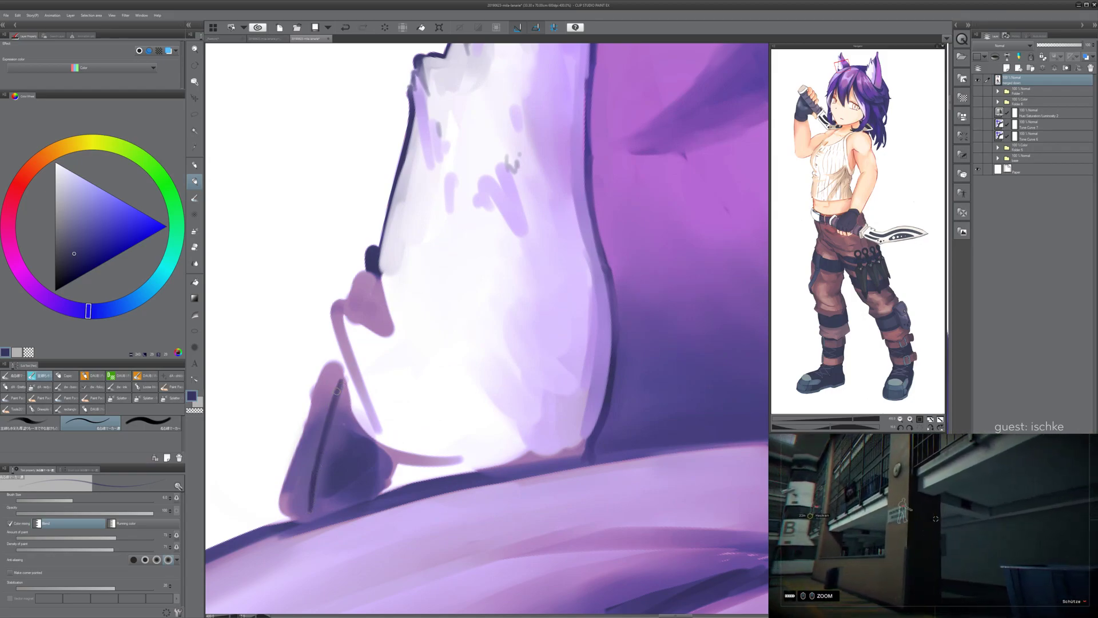
- Erase the violet paint outside the small tuft's new contour line with an enlarged eraser
{"action": "key", "text": "e"}
{"action": "left_click_drag", "start_coordinate": [311, 384], "coordinate": [301, 429]}
{"action": "left_click_drag", "start_coordinate": [326, 364], "coordinate": [292, 450]}
{"action": "key", "text": "bracketright"}
{"action": "key", "text": "bracketright"}
{"action": "key", "text": "bracketright"}
{"action": "key", "text": "bracketright"}
{"action": "key", "text": "bracketright"}
{"action": "left_click_drag", "start_coordinate": [333, 369], "coordinate": [306, 468]}
{"action": "left_click_drag", "start_coordinate": [324, 396], "coordinate": [312, 461]}
{"action": "left_click_drag", "start_coordinate": [336, 364], "coordinate": [317, 400]}
{"action": "left_click_drag", "start_coordinate": [299, 436], "coordinate": [294, 453]}
{"action": "left_click_drag", "start_coordinate": [332, 379], "coordinate": [341, 319]}
{"action": "mouse_move", "coordinate": [320, 369]}
{"action": "left_mouse_down"}
{"action": "mouse_move", "coordinate": [306, 415]}
{"action": "mouse_move", "coordinate": [336, 326]}
{"action": "mouse_move", "coordinate": [314, 407]}
{"action": "left_mouse_up"}
{"action": "mouse_move", "coordinate": [334, 330]}
{"action": "left_mouse_down"}
{"action": "mouse_move", "coordinate": [312, 437]}
{"action": "mouse_move", "coordinate": [338, 343]}
{"action": "mouse_move", "coordinate": [325, 393]}
{"action": "mouse_move", "coordinate": [306, 406]}
{"action": "mouse_move", "coordinate": [307, 378]}
{"action": "mouse_move", "coordinate": [295, 424]}
{"action": "mouse_move", "coordinate": [322, 371]}
{"action": "mouse_move", "coordinate": [318, 445]}
{"action": "mouse_move", "coordinate": [312, 432]}
{"action": "mouse_move", "coordinate": [356, 421]}
{"action": "left_mouse_up"}
- Clean the small tuft's outer edge and tip with a smaller eraser
{"action": "scroll", "coordinate": [313, 437], "scroll_direction": "up", "scroll_amount": 2}
{"action": "key", "text": "bracketleft"}
{"action": "key", "text": "bracketleft"}
{"action": "key", "text": "bracketleft"}
{"action": "mouse_move", "coordinate": [327, 372]}
{"action": "left_mouse_down"}
{"action": "mouse_move", "coordinate": [309, 443]}
{"action": "mouse_move", "coordinate": [314, 451]}
{"action": "mouse_move", "coordinate": [349, 429]}
{"action": "mouse_move", "coordinate": [338, 448]}
{"action": "mouse_move", "coordinate": [319, 400]}
{"action": "mouse_move", "coordinate": [326, 431]}
{"action": "mouse_move", "coordinate": [348, 424]}
{"action": "mouse_move", "coordinate": [299, 452]}
{"action": "mouse_move", "coordinate": [337, 439]}
{"action": "mouse_move", "coordinate": [324, 504]}
{"action": "left_mouse_up"}
{"action": "left_click_drag", "start_coordinate": [371, 241], "coordinate": [373, 237]}
- Undo the stray eraser stroke across the small tuft and sample the tuft's dark blue-violet
{"action": "key", "text": "asciicircum"}
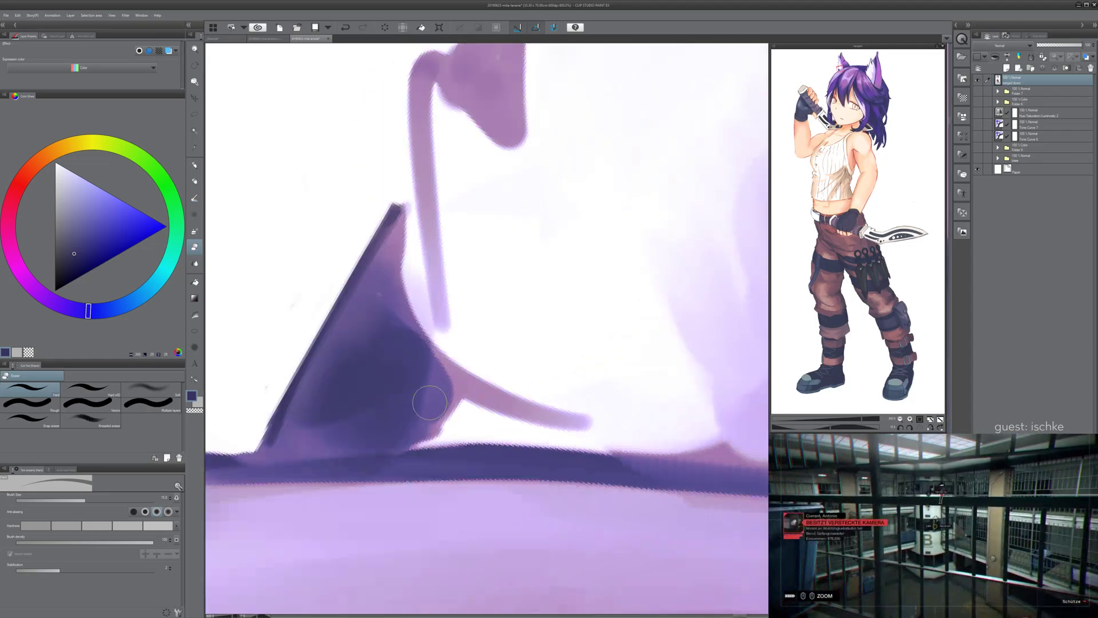
{"action": "key", "text": "asciicircum"}
{"action": "key", "text": "asciicircum"}
{"action": "scroll", "coordinate": [448, 394], "scroll_direction": "down", "scroll_amount": 4}
{"action": "left_click_drag", "start_coordinate": [495, 368], "coordinate": [366, 477]}
{"action": "key", "text": "minus"}
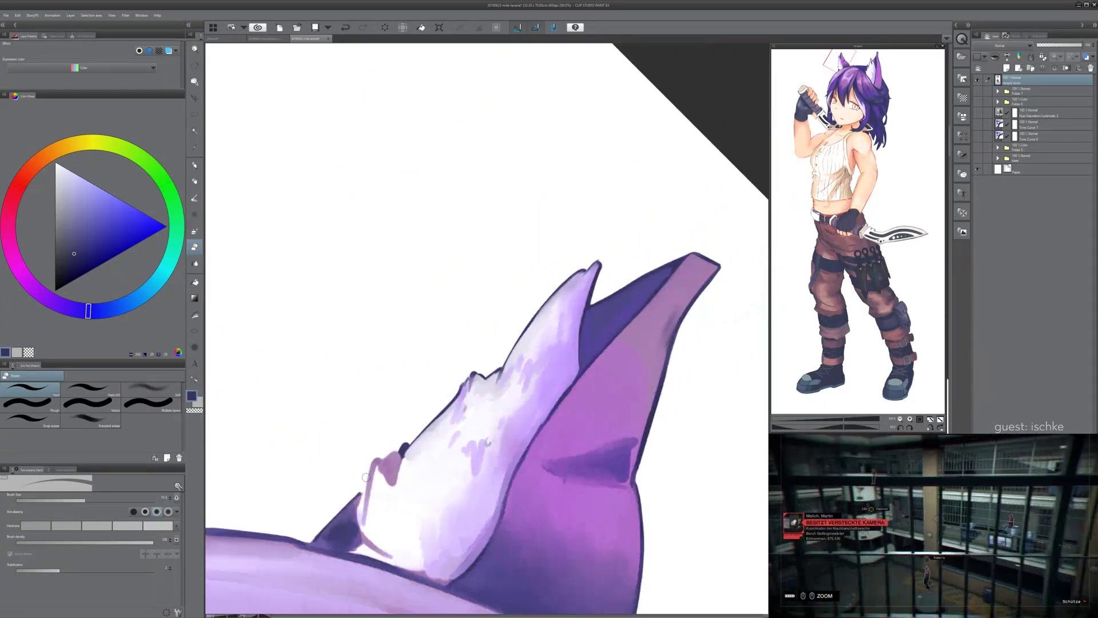
{"action": "scroll", "coordinate": [366, 477], "scroll_direction": "up", "scroll_amount": 3}
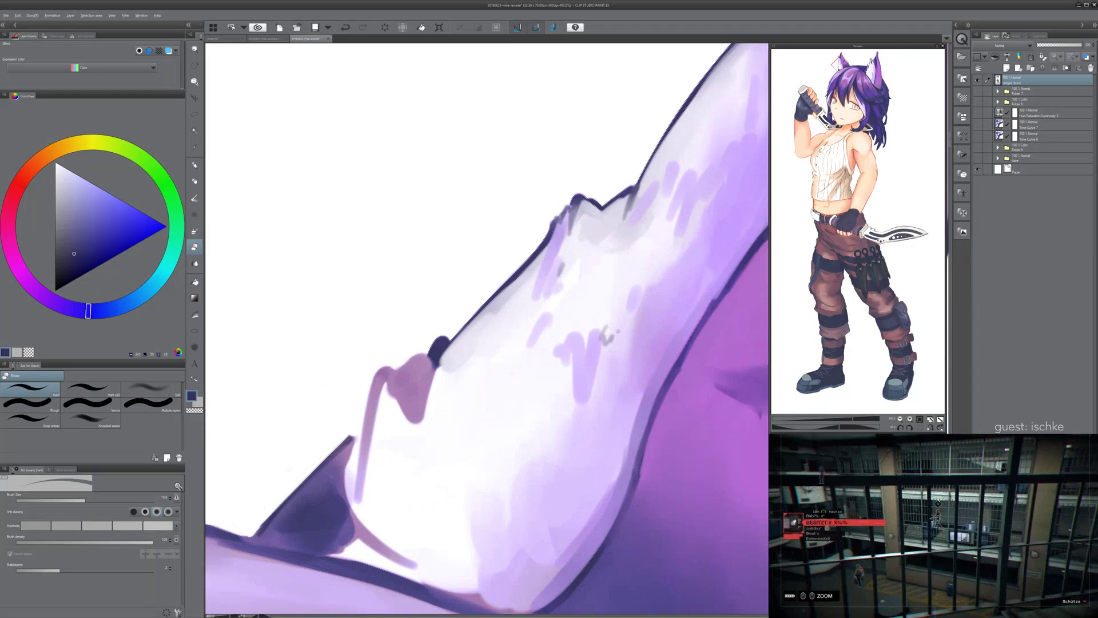
{"action": "left_click", "coordinate": [334, 488], "text": "alt"}
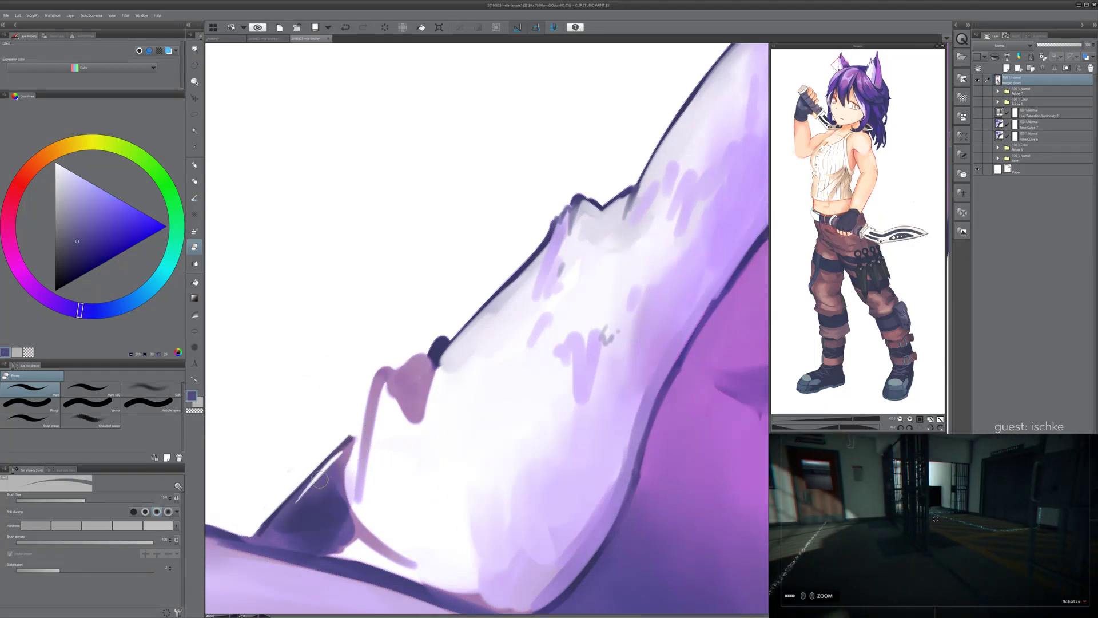
{"action": "key", "text": "ctrl+z"}
{"action": "left_click", "coordinate": [311, 499], "text": "alt"}
- Enlarge the brush and fill the small tuft's inner side up to the tip with dark blue-violet
{"action": "key", "text": "p"}
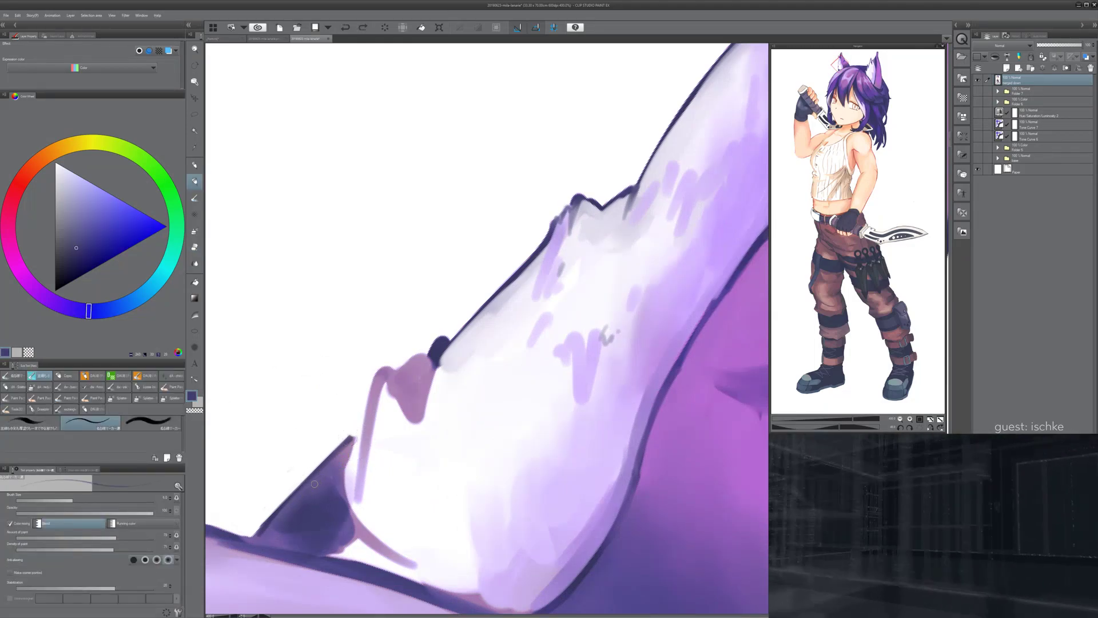
{"action": "key", "text": "]"}
{"action": "key", "text": "]"}
{"action": "key", "text": "]"}
{"action": "key", "text": "]"}
{"action": "mouse_move", "coordinate": [352, 439]}
{"action": "left_mouse_down"}
{"action": "mouse_move", "coordinate": [343, 514]}
{"action": "mouse_move", "coordinate": [350, 456]}
{"action": "left_mouse_up"}
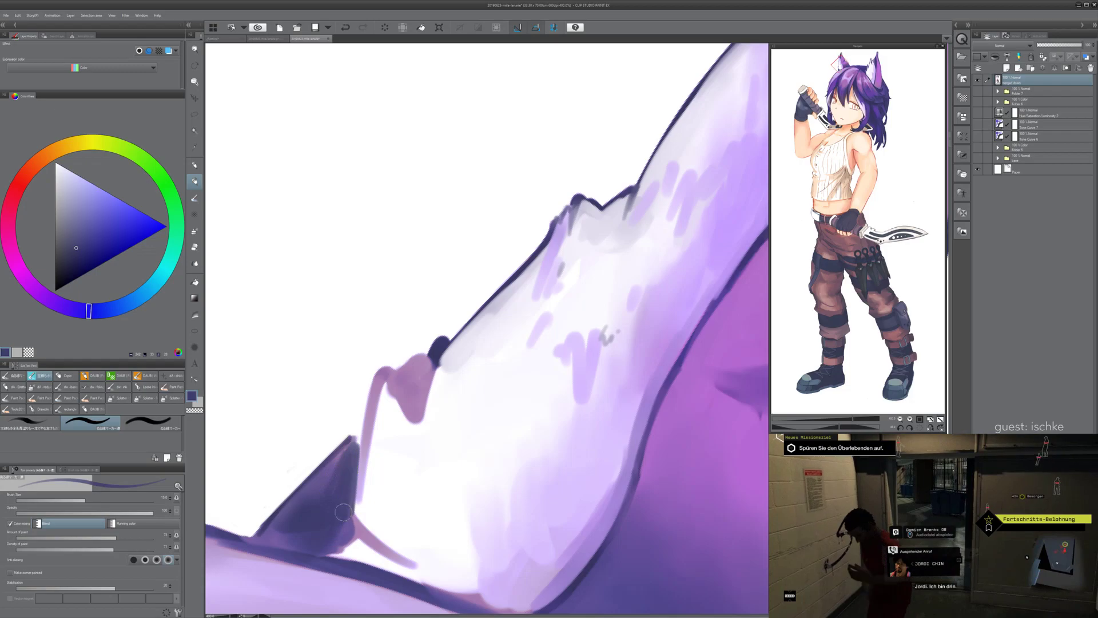
- Sample the mauve from the lower fur tuft and paint a strand in the fur just below the upper notch
{"action": "scroll", "coordinate": [345, 496], "scroll_direction": "down", "scroll_amount": 3}
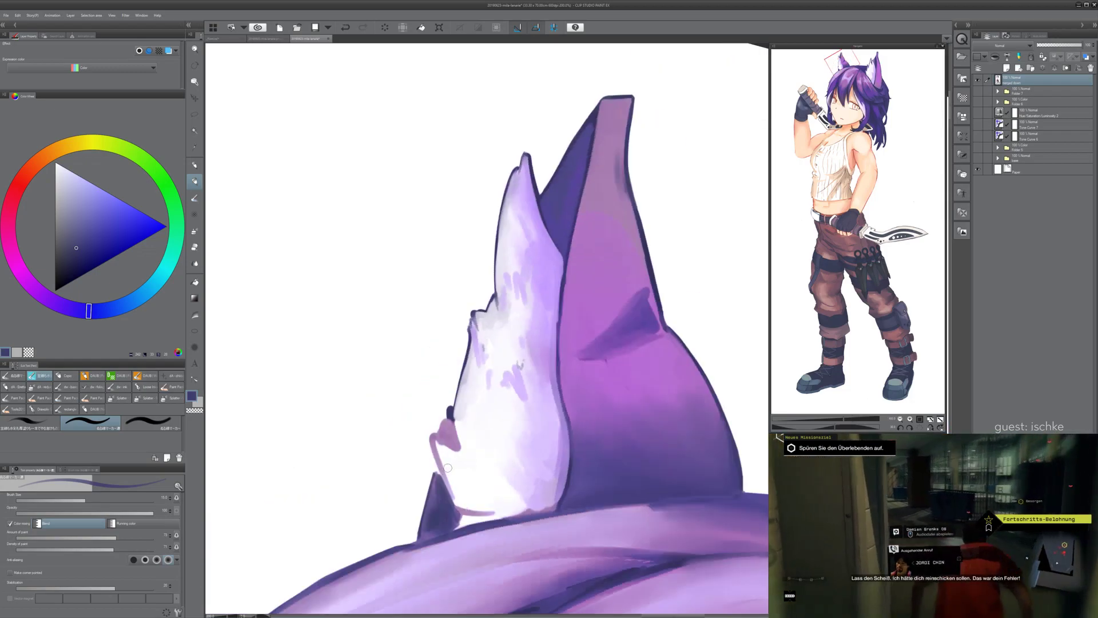
{"action": "scroll", "coordinate": [447, 469], "scroll_direction": "up", "scroll_amount": 3}
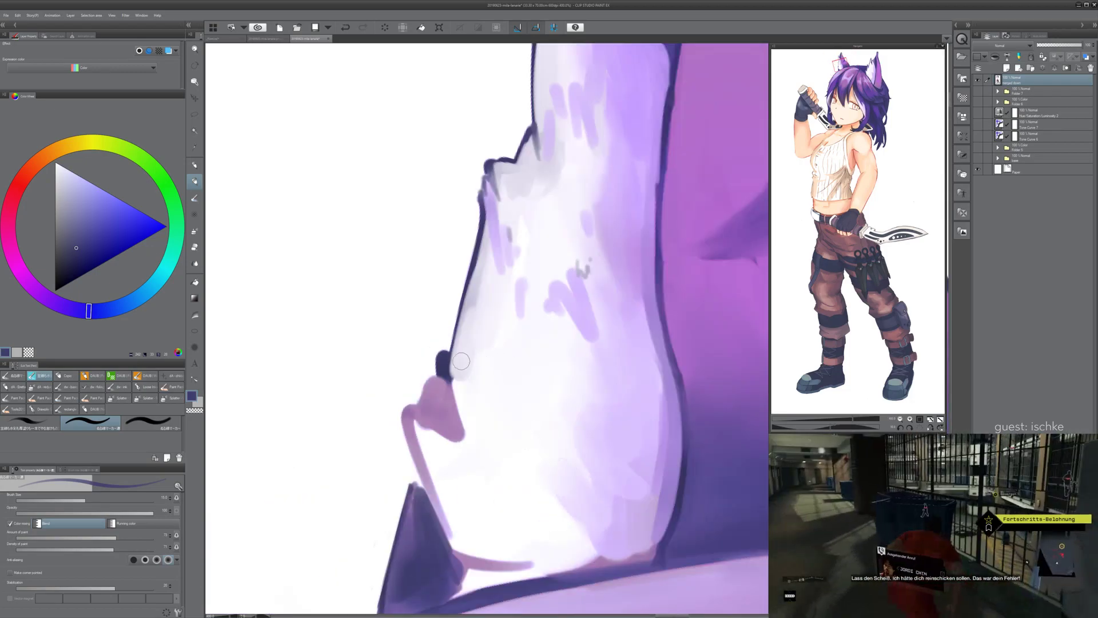
{"action": "left_click", "coordinate": [445, 407], "text": "alt"}
{"action": "mouse_move", "coordinate": [493, 232]}
{"action": "left_mouse_down"}
{"action": "mouse_move", "coordinate": [491, 177]}
{"action": "mouse_move", "coordinate": [508, 232]}
{"action": "left_mouse_up"}
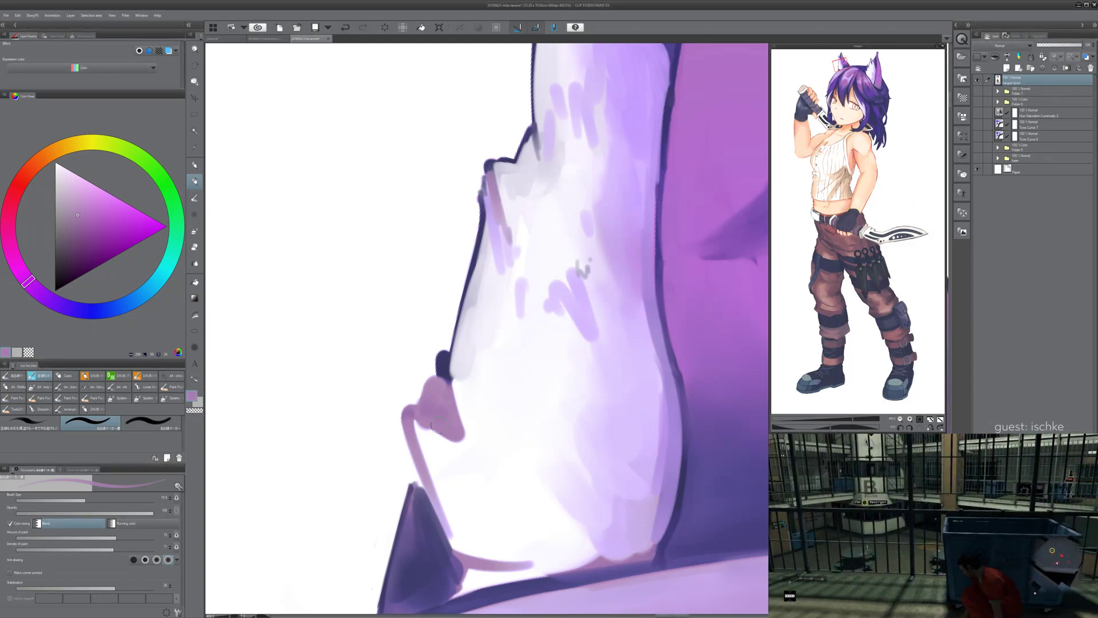
- Paint small mauve flecks in the white fur below the upper notch, undoing the stray strokes
{"action": "left_click_drag", "start_coordinate": [350, 348], "coordinate": [376, 346]}
{"action": "key", "text": "ctrl+z"}
{"action": "mouse_move", "coordinate": [540, 147]}
{"action": "left_mouse_down"}
{"action": "mouse_move", "coordinate": [435, 293]}
{"action": "mouse_move", "coordinate": [432, 274]}
{"action": "mouse_move", "coordinate": [443, 325]}
{"action": "mouse_move", "coordinate": [459, 308]}
{"action": "left_mouse_up"}
{"action": "key", "text": "ctrl+z"}
{"action": "mouse_move", "coordinate": [454, 456]}
{"action": "left_mouse_down"}
{"action": "mouse_move", "coordinate": [474, 417]}
{"action": "mouse_move", "coordinate": [483, 420]}
{"action": "left_mouse_up"}
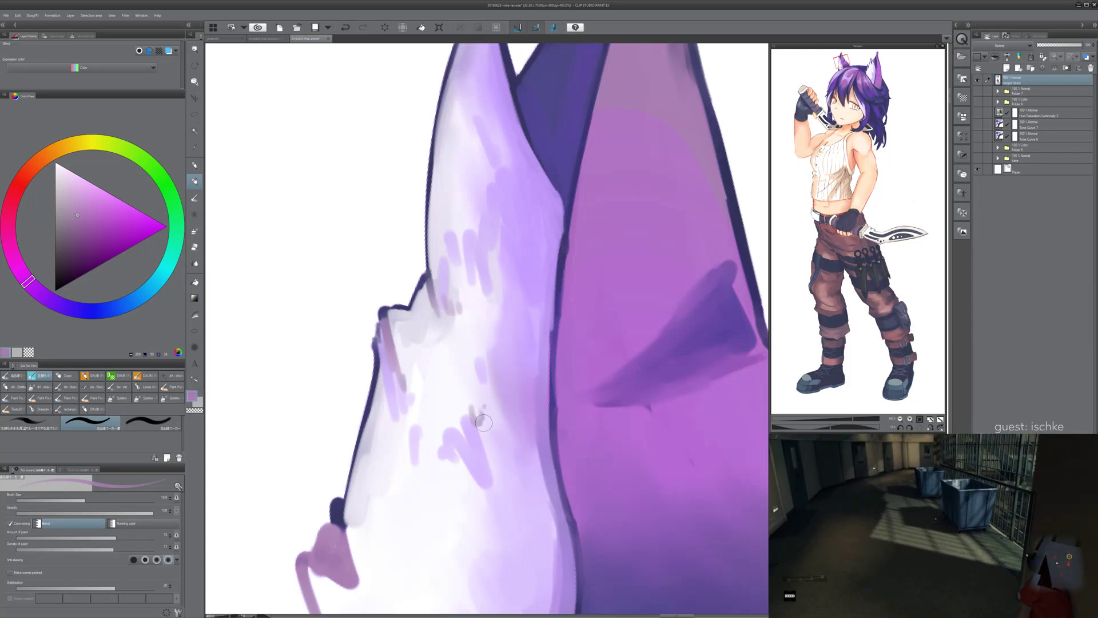
{"action": "left_click_drag", "start_coordinate": [510, 559], "coordinate": [477, 578]}
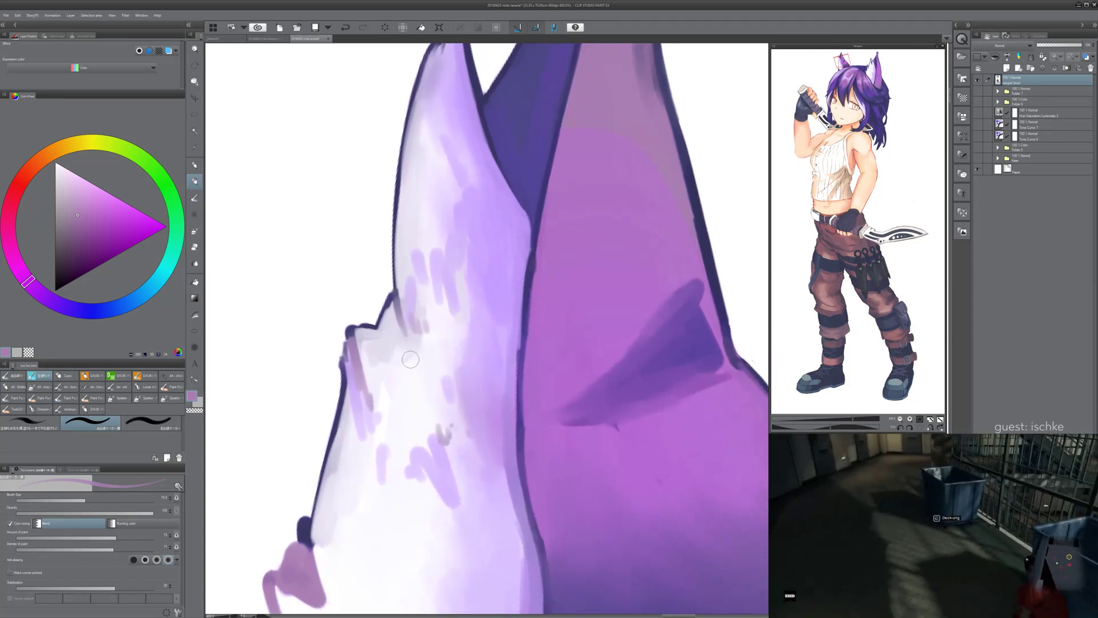
{"action": "mouse_move", "coordinate": [409, 341]}
{"action": "left_mouse_down"}
{"action": "mouse_move", "coordinate": [438, 330]}
{"action": "mouse_move", "coordinate": [431, 343]}
{"action": "mouse_move", "coordinate": [416, 316]}
{"action": "mouse_move", "coordinate": [380, 339]}
{"action": "left_mouse_up"}
{"action": "key", "text": "ctrl+z"}
{"action": "key", "text": "ctrl+z"}
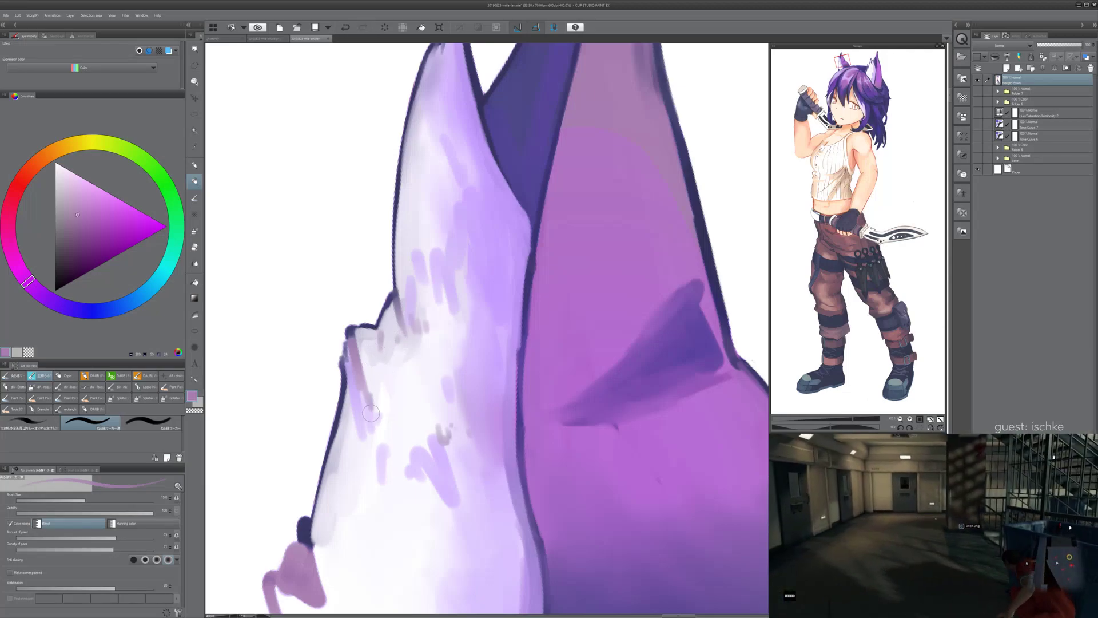
{"action": "left_click_drag", "start_coordinate": [424, 496], "coordinate": [426, 438]}
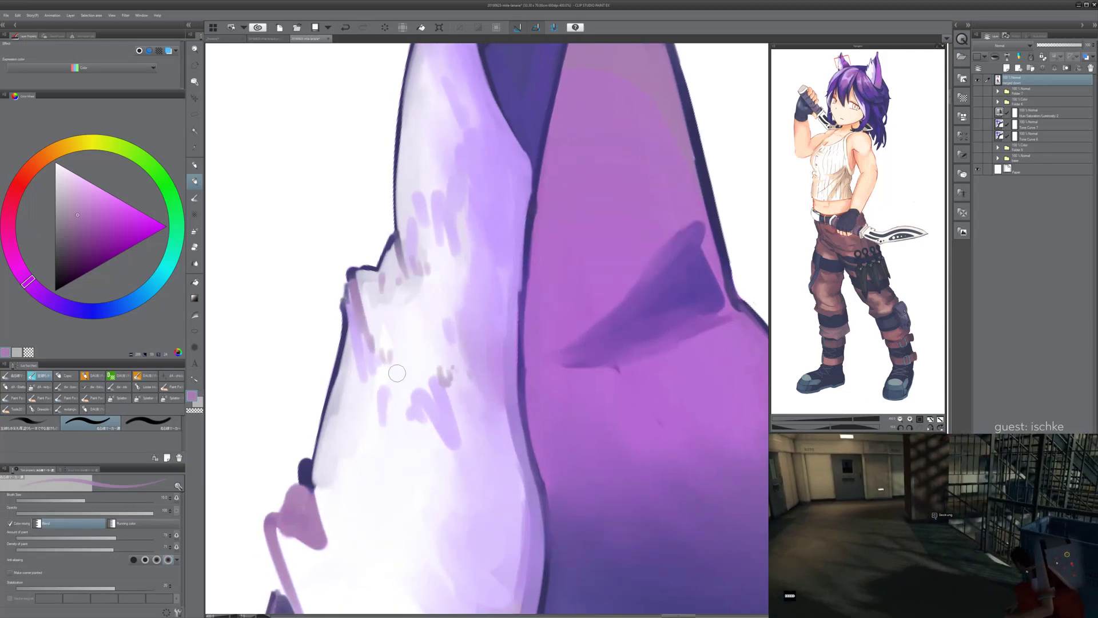
{"action": "left_click_drag", "start_coordinate": [381, 348], "coordinate": [384, 236]}
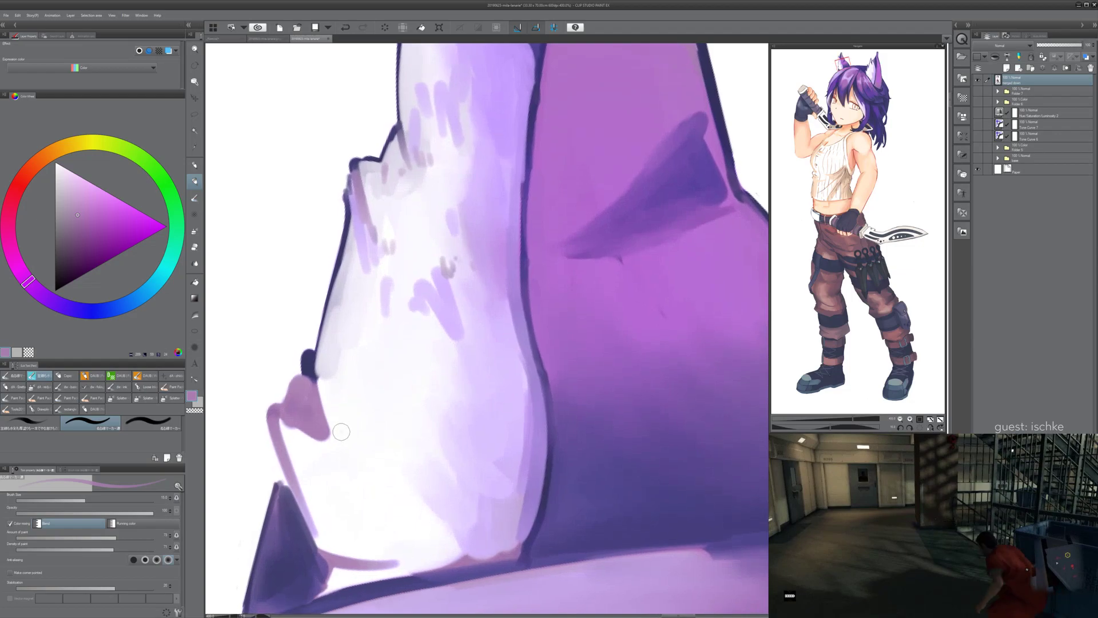
- Sample the mauve from the strand below the upper notch and widen the strand up to the notch's tip
{"action": "left_click", "coordinate": [372, 399], "text": "alt"}
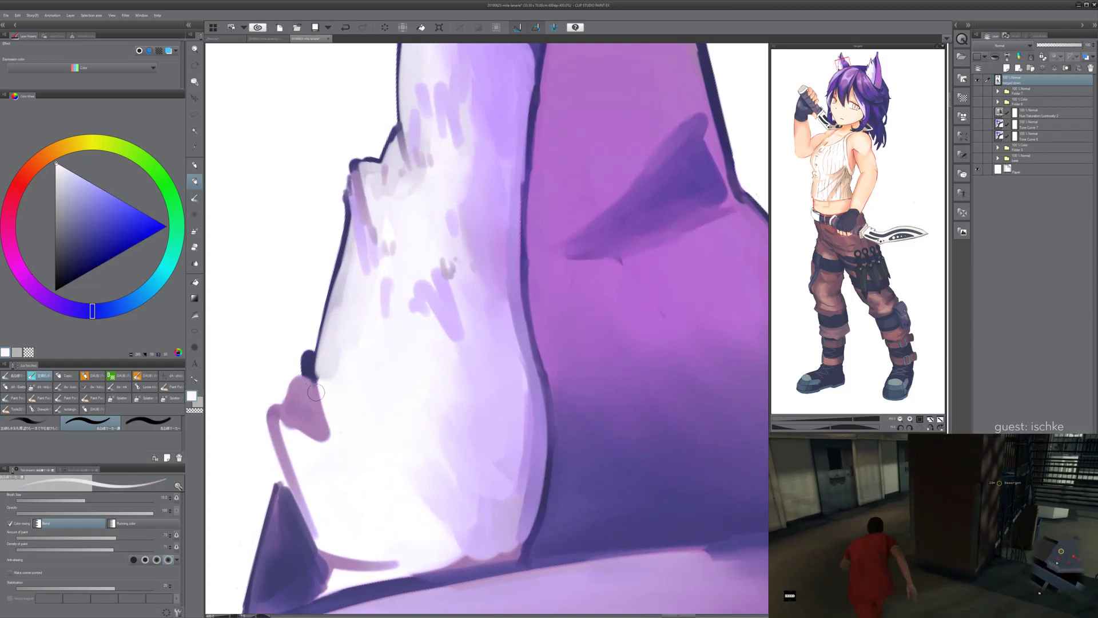
{"action": "left_click_drag", "start_coordinate": [424, 362], "coordinate": [429, 378]}
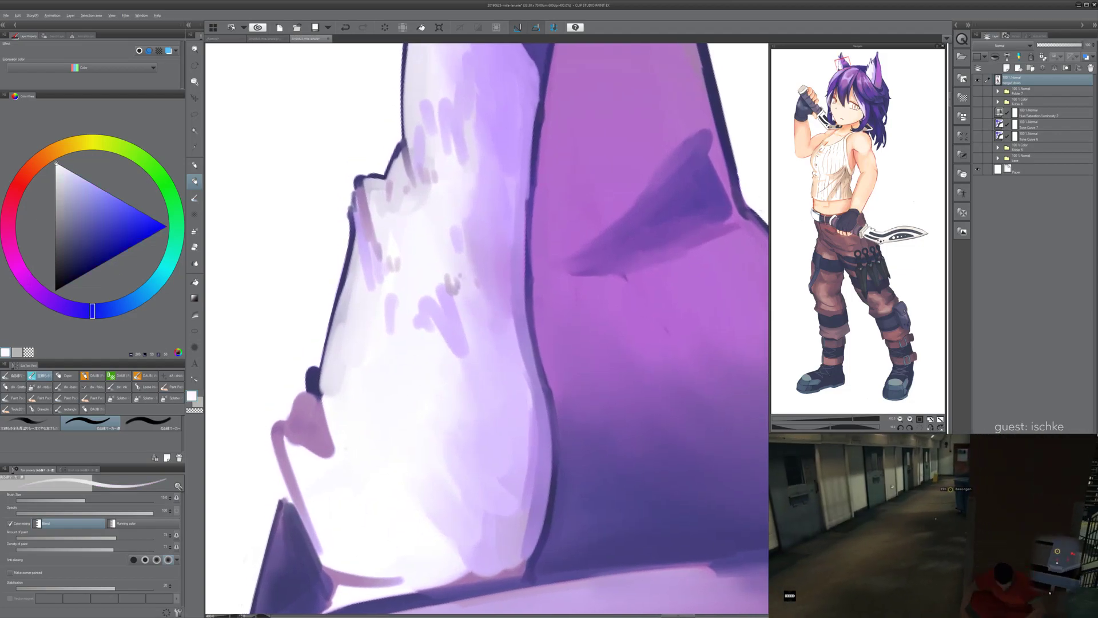
{"action": "left_click", "coordinate": [364, 202], "text": "alt"}
{"action": "mouse_move", "coordinate": [380, 194]}
{"action": "left_mouse_down"}
{"action": "mouse_move", "coordinate": [377, 251]}
{"action": "mouse_move", "coordinate": [370, 184]}
{"action": "mouse_move", "coordinate": [397, 197]}
{"action": "mouse_move", "coordinate": [378, 194]}
{"action": "mouse_move", "coordinate": [371, 177]}
{"action": "mouse_move", "coordinate": [386, 264]}
{"action": "mouse_move", "coordinate": [345, 296]}
{"action": "mouse_move", "coordinate": [365, 317]}
{"action": "left_mouse_up"}
{"action": "mouse_move", "coordinate": [348, 246]}
{"action": "left_mouse_down"}
{"action": "mouse_move", "coordinate": [353, 283]}
{"action": "mouse_move", "coordinate": [342, 290]}
{"action": "left_mouse_up"}
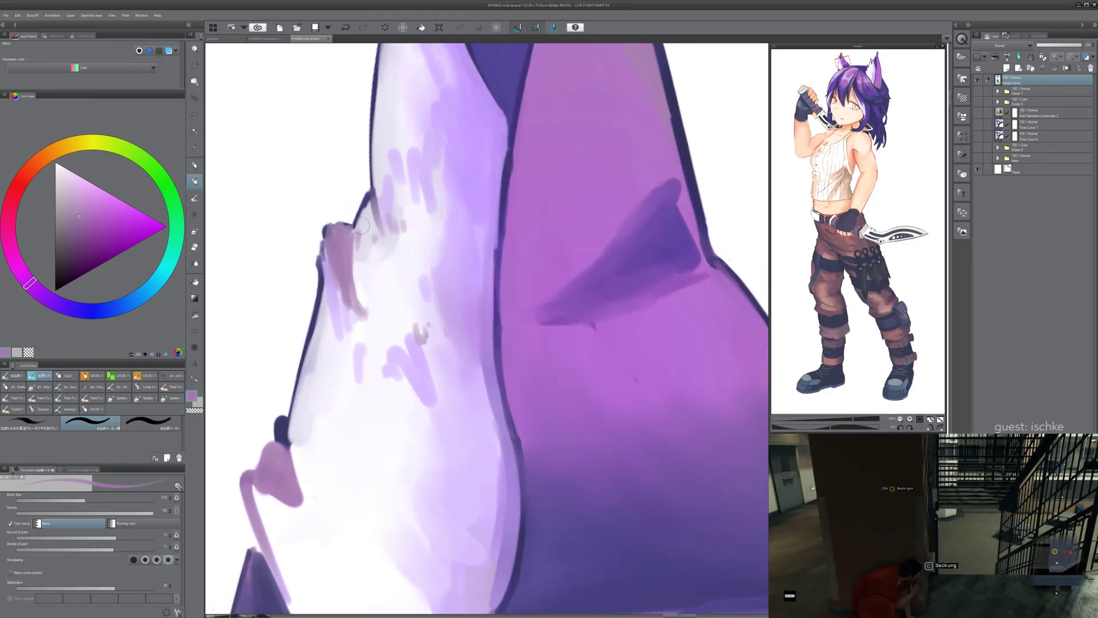
- Sample the dark blue outline colour and redraw the outline over the upper notch's tip with a smaller brush
{"action": "left_click", "coordinate": [365, 201], "text": "alt"}
{"action": "left_click", "coordinate": [370, 195], "text": "alt"}
{"action": "key", "text": "["}
{"action": "key", "text": "bracketleft"}
{"action": "key", "text": "bracketleft"}
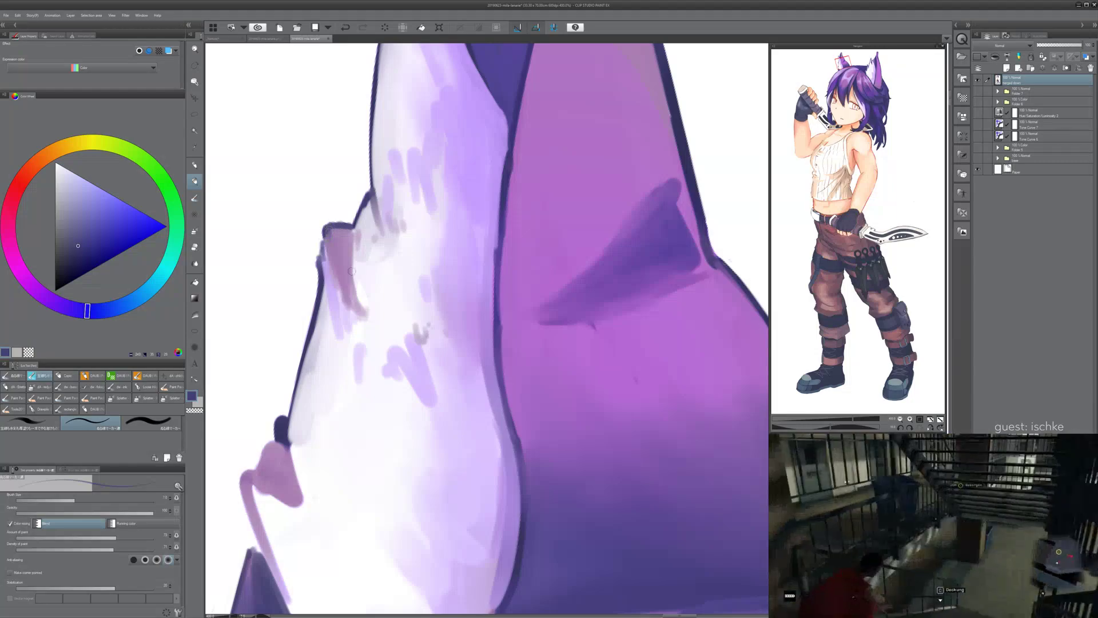
- Examine the ear against the whole head at several zoom levels and canvas angles, undoing the stray scribble beside it
{"action": "scroll", "coordinate": [439, 262], "scroll_direction": "down", "scroll_amount": 5}
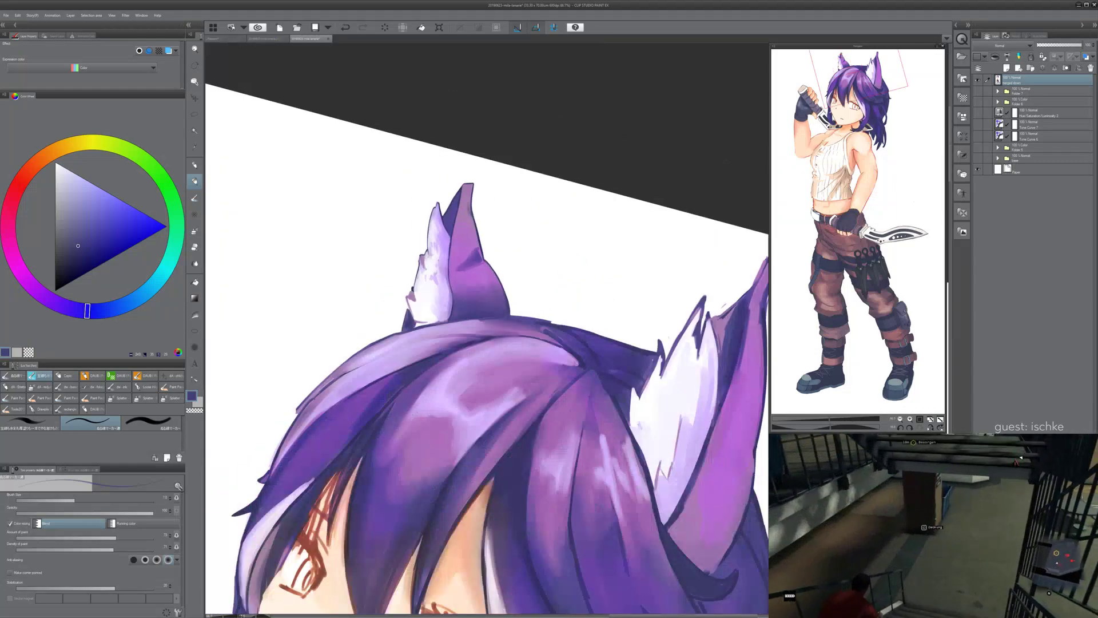
{"action": "scroll", "coordinate": [434, 277], "scroll_direction": "down", "scroll_amount": 1}
{"action": "scroll", "coordinate": [433, 274], "scroll_direction": "up", "scroll_amount": 1}
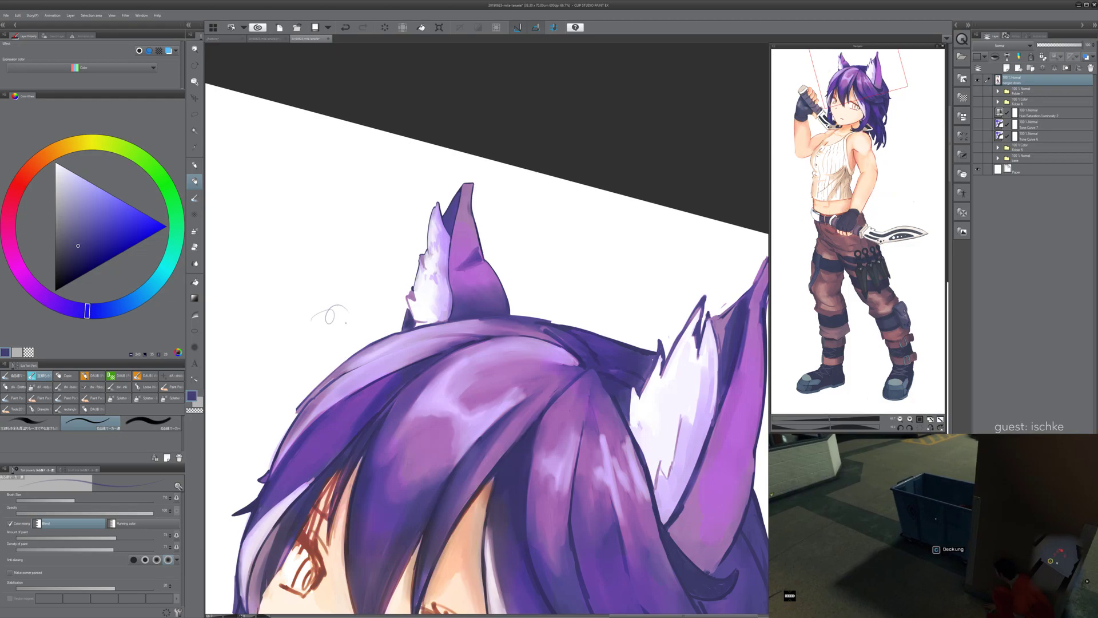
{"action": "scroll", "coordinate": [373, 335], "scroll_direction": "up", "scroll_amount": 2}
{"action": "key", "text": "ctrl+z"}
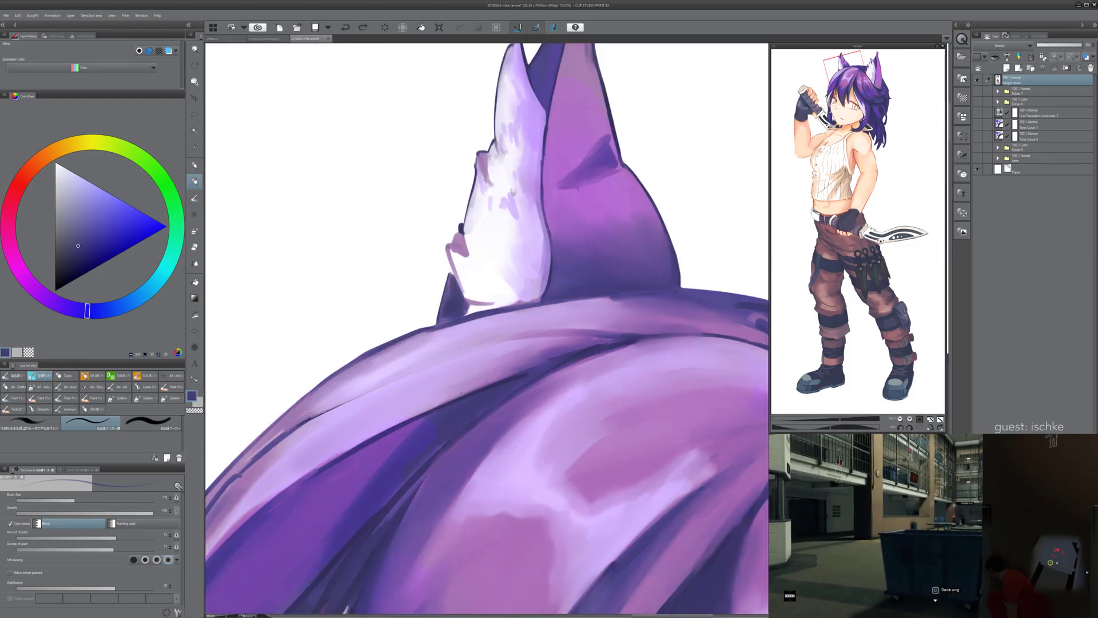
{"action": "key", "text": "asciicircum"}
{"action": "key", "text": "asciicircum"}
{"action": "left_click_drag", "start_coordinate": [614, 211], "coordinate": [549, 382]}
{"action": "scroll", "coordinate": [549, 381], "scroll_direction": "up", "scroll_amount": 3}
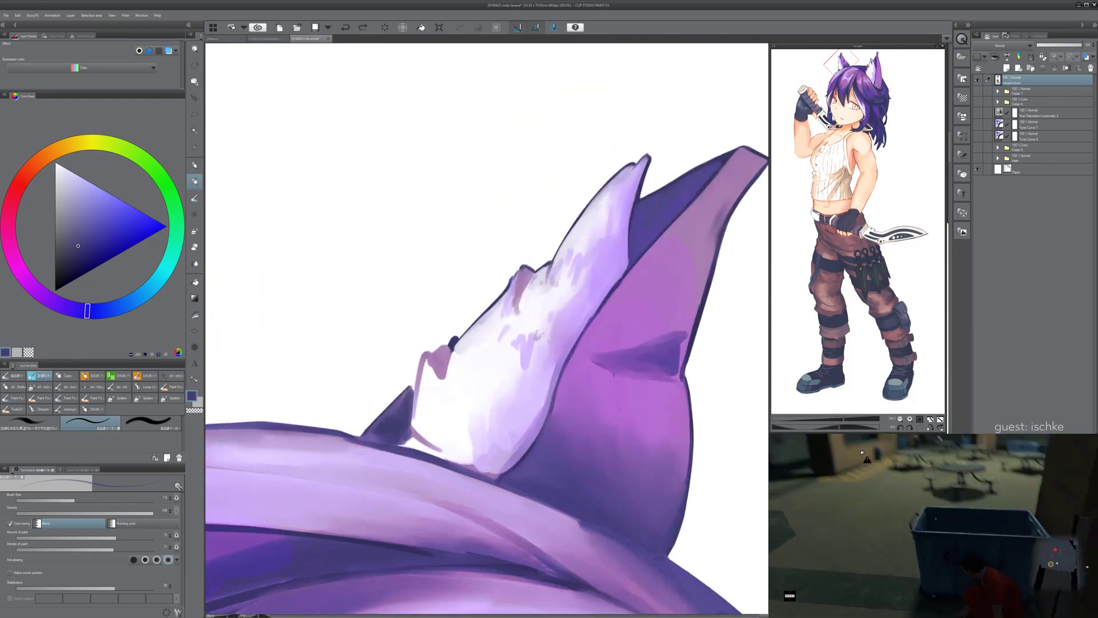
{"action": "scroll", "coordinate": [456, 439], "scroll_direction": "down", "scroll_amount": 3}
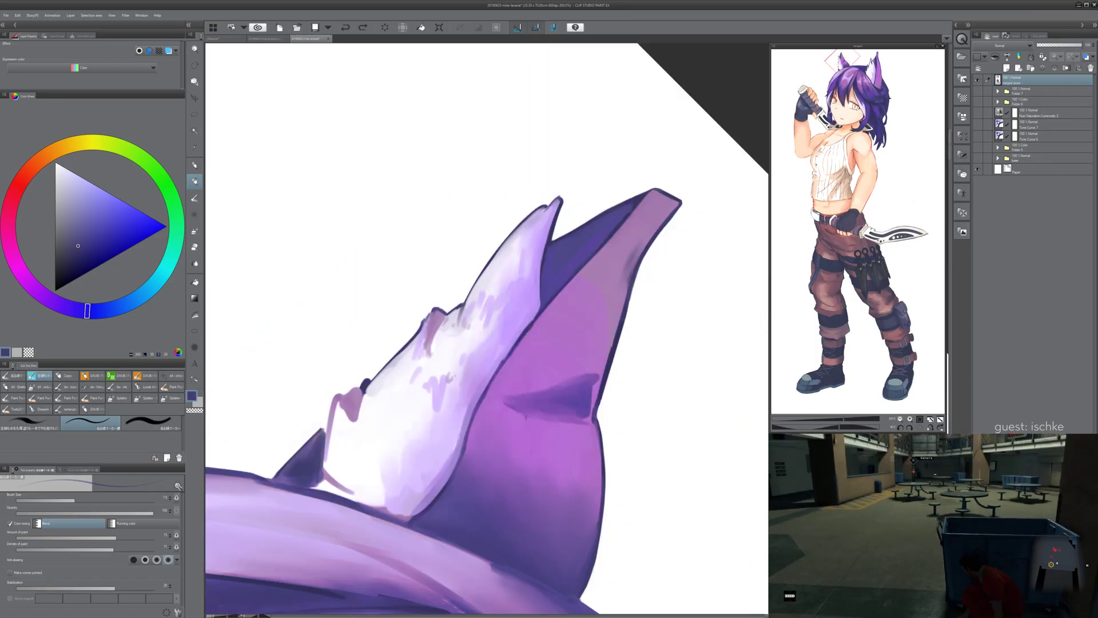
{"action": "key", "text": "minus"}
{"action": "scroll", "coordinate": [466, 427], "scroll_direction": "up", "scroll_amount": 3}
{"action": "scroll", "coordinate": [466, 428], "scroll_direction": "down", "scroll_amount": 3}
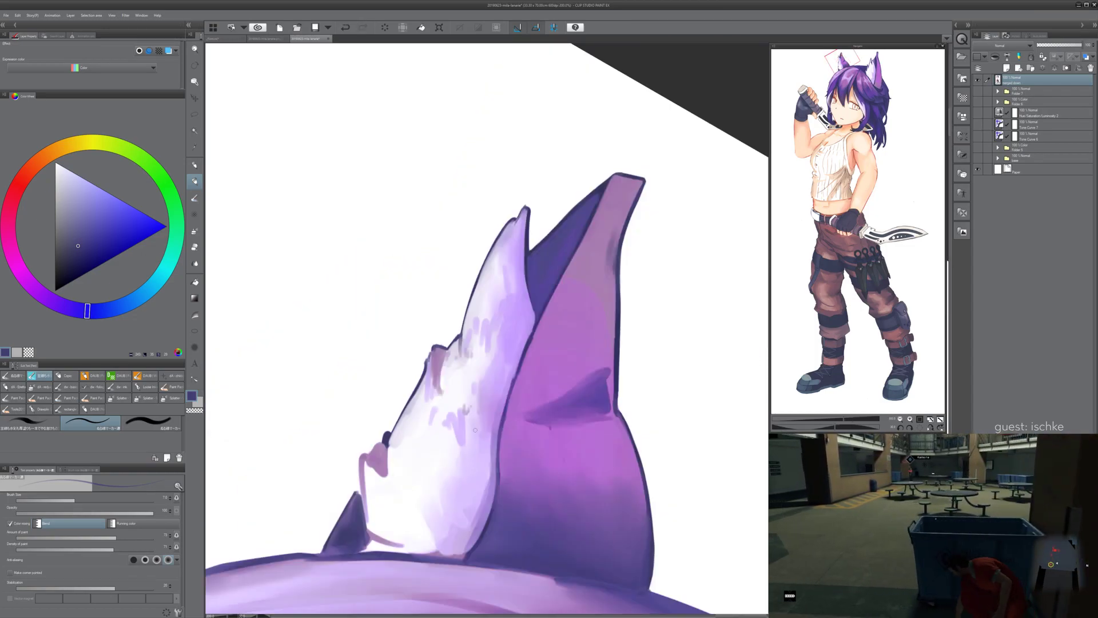
{"action": "scroll", "coordinate": [466, 428], "scroll_direction": "up", "scroll_amount": 3}
- Sample the strand's mauve, cover the dark knot above the lower tuft and erase the excess around the outline end
{"action": "left_click", "coordinate": [399, 328], "text": "alt"}
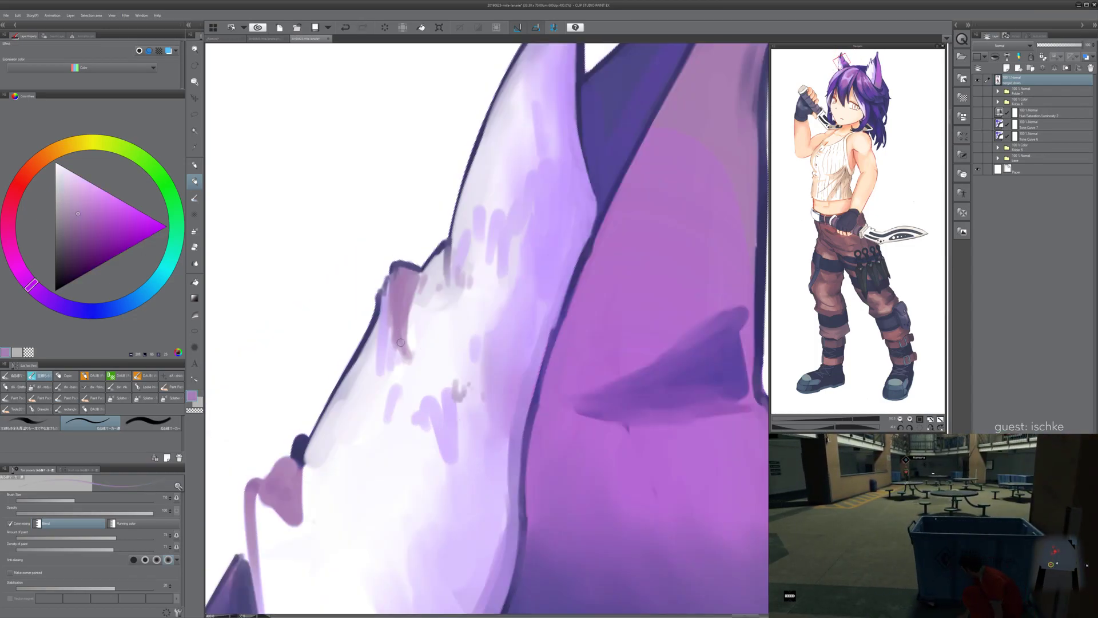
{"action": "mouse_move", "coordinate": [524, 289]}
{"action": "left_mouse_down"}
{"action": "mouse_move", "coordinate": [457, 355]}
{"action": "mouse_move", "coordinate": [474, 309]}
{"action": "mouse_move", "coordinate": [228, 440]}
{"action": "mouse_move", "coordinate": [662, 487]}
{"action": "mouse_move", "coordinate": [686, 431]}
{"action": "left_mouse_up"}
{"action": "key", "text": "ctrl+z"}
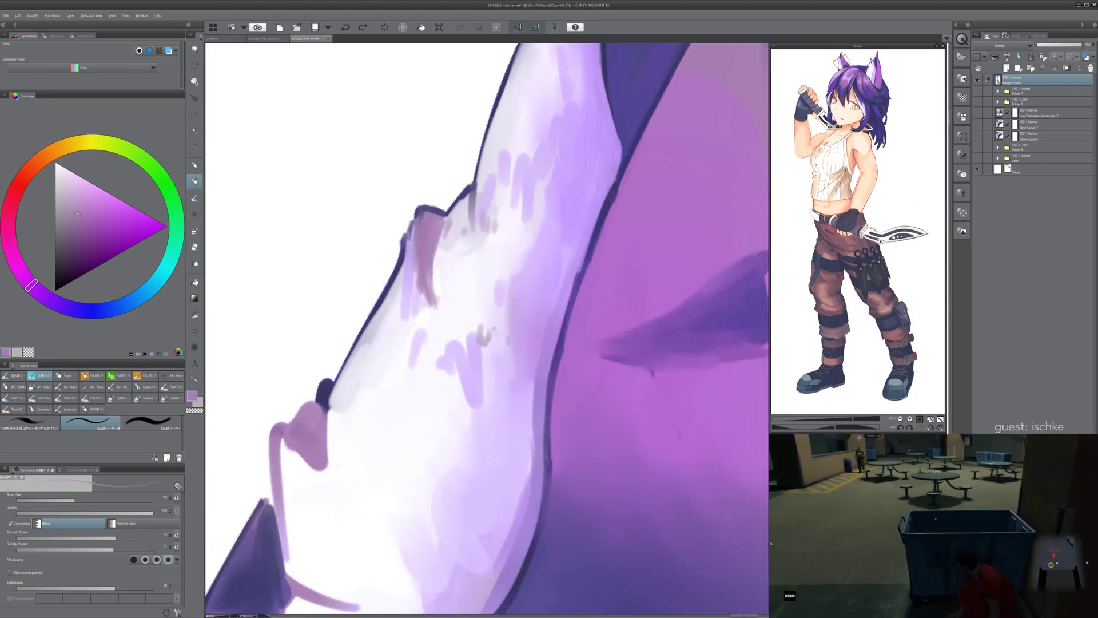
{"action": "mouse_move", "coordinate": [322, 395]}
{"action": "left_mouse_down"}
{"action": "mouse_move", "coordinate": [343, 352]}
{"action": "mouse_move", "coordinate": [325, 368]}
{"action": "mouse_move", "coordinate": [311, 394]}
{"action": "left_mouse_up"}
{"action": "key", "text": "e"}
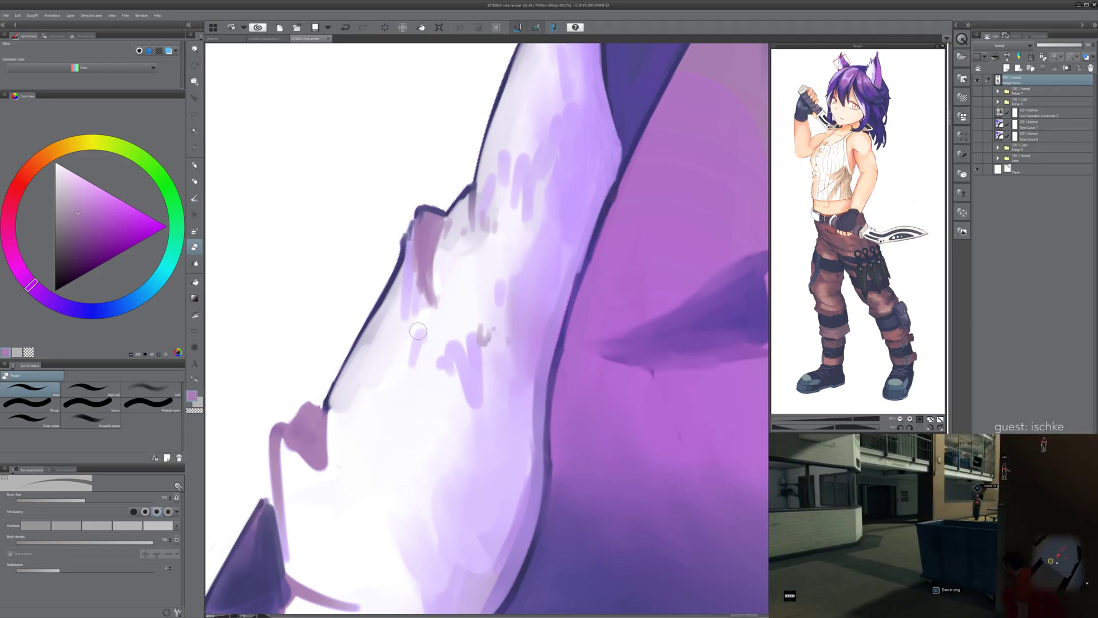
{"action": "left_click_drag", "start_coordinate": [412, 340], "coordinate": [390, 357]}
- Sample mauve and rework the strand below the upper notch, undoing the stray strokes
{"action": "left_click", "coordinate": [407, 247], "text": "alt"}
{"action": "left_click_drag", "start_coordinate": [415, 239], "coordinate": [407, 316]}
{"action": "key", "text": "ctrl+z"}
{"action": "key", "text": "p"}
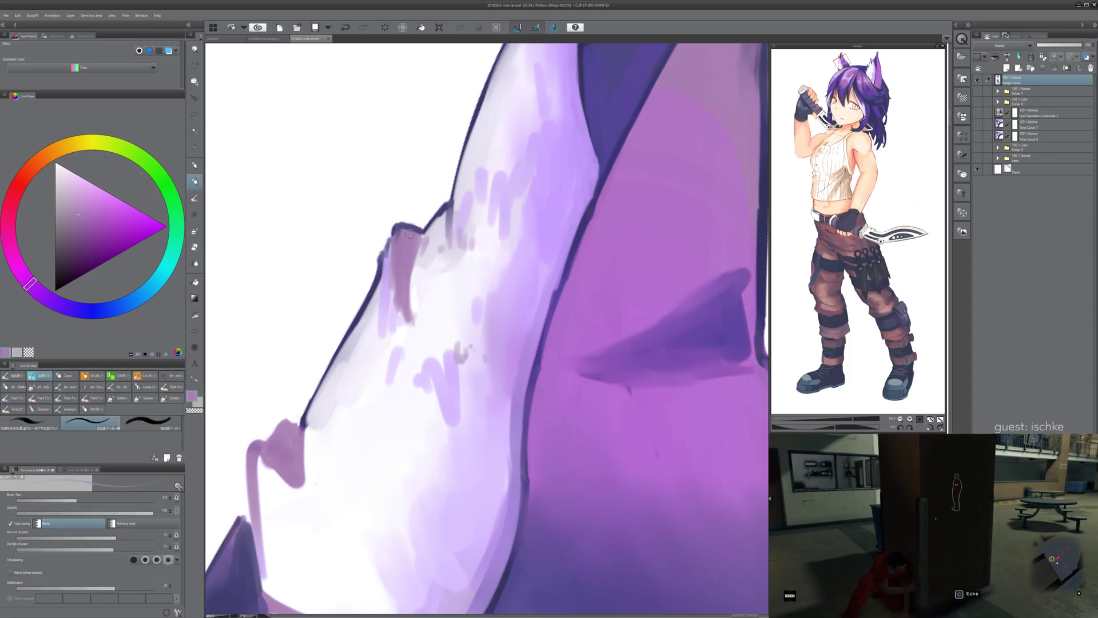
{"action": "left_click_drag", "start_coordinate": [441, 283], "coordinate": [431, 335]}
{"action": "key", "text": "ctrl+z"}
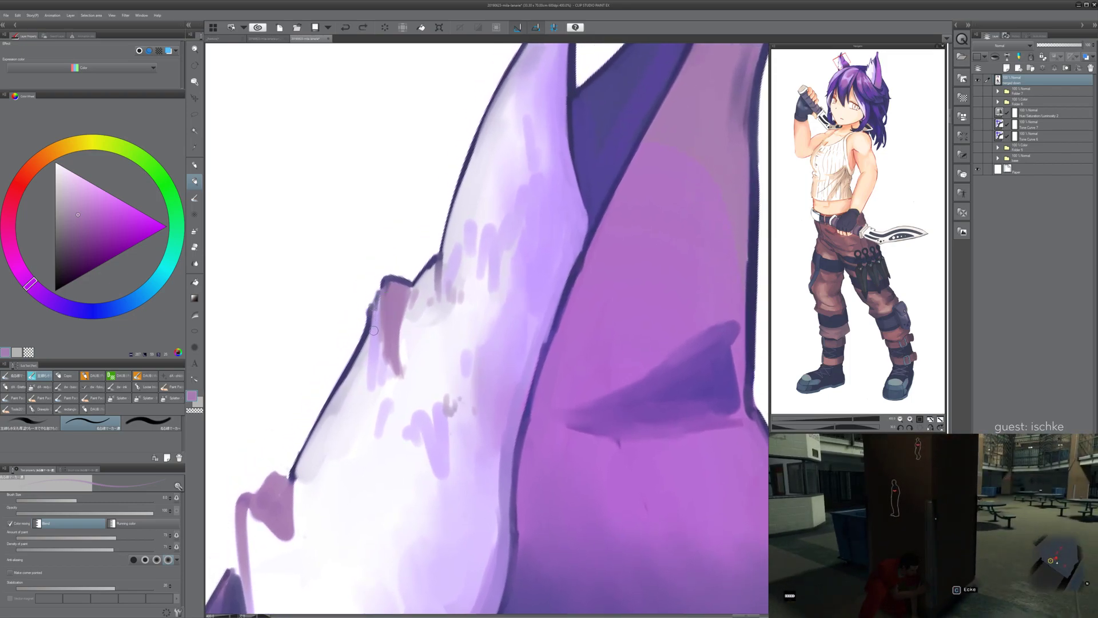
- Sample dark blue, join the outline at the upper notch's outer corner and trim its outside edge with the eraser
{"action": "left_click", "coordinate": [378, 306], "text": "alt"}
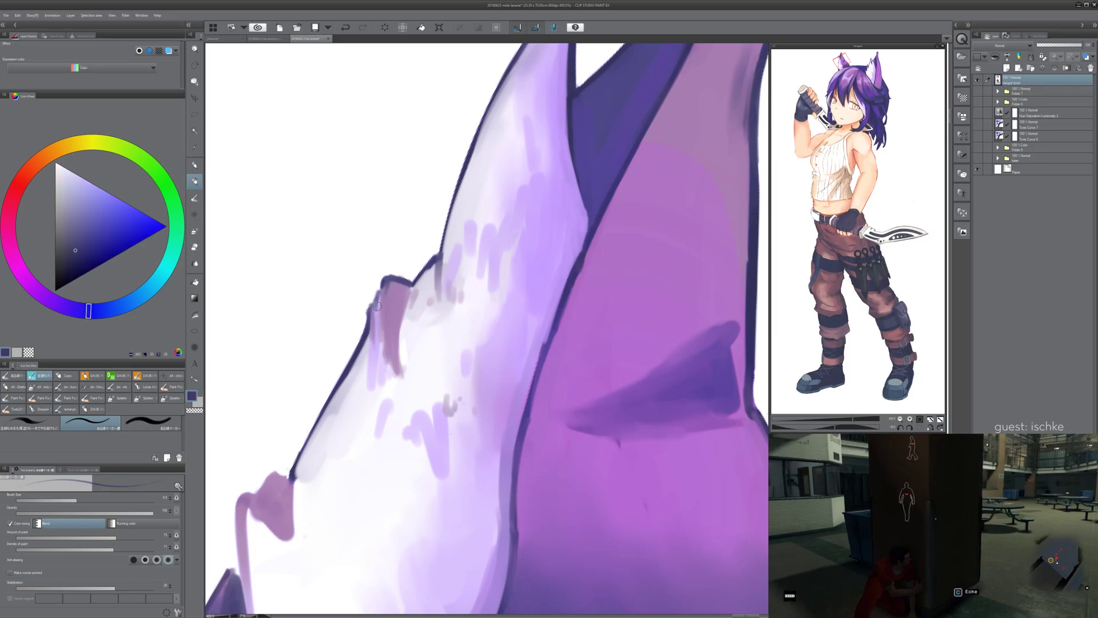
{"action": "left_click_drag", "start_coordinate": [377, 302], "coordinate": [366, 323]}
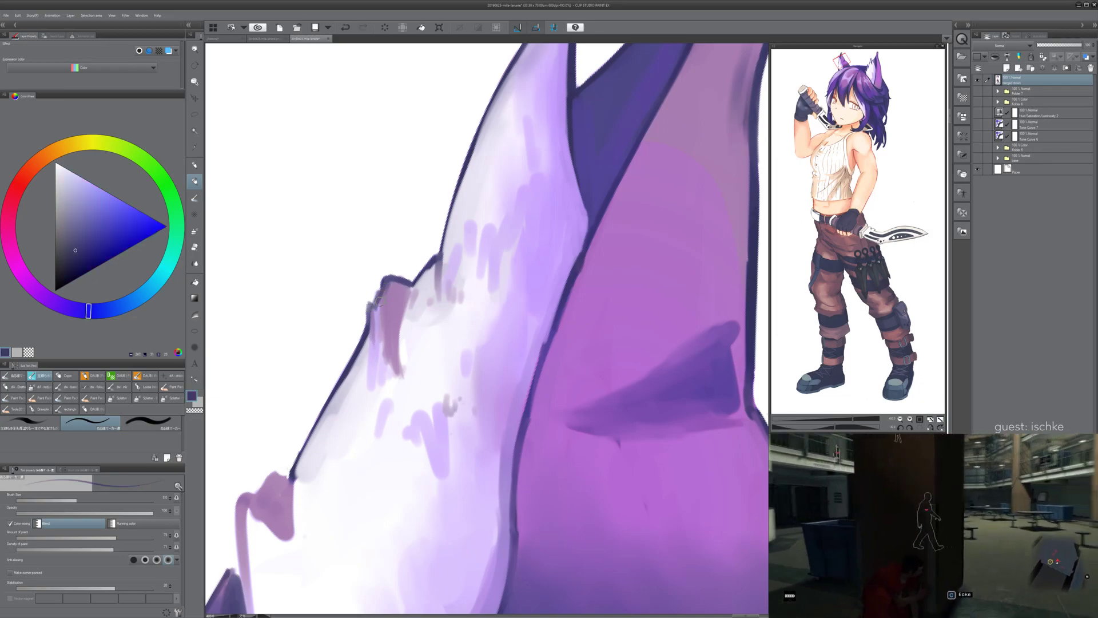
{"action": "left_click_drag", "start_coordinate": [382, 284], "coordinate": [375, 292]}
{"action": "key", "text": "e"}
{"action": "left_click_drag", "start_coordinate": [387, 329], "coordinate": [377, 363]}
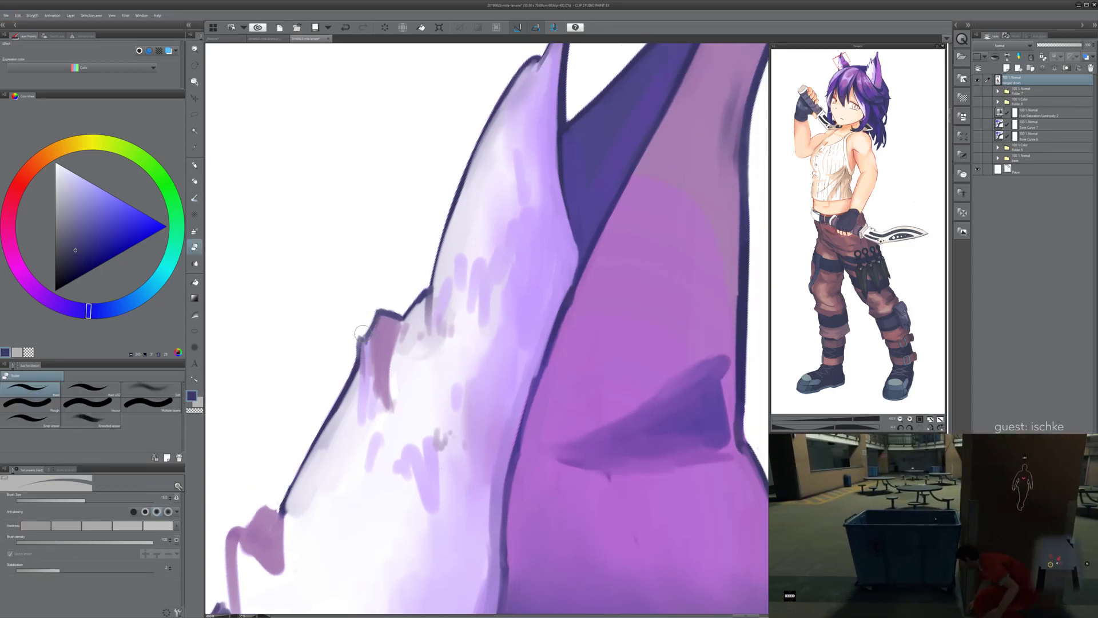
{"action": "mouse_move", "coordinate": [417, 314]}
{"action": "left_mouse_down"}
{"action": "mouse_move", "coordinate": [392, 334]}
{"action": "mouse_move", "coordinate": [524, 261]}
{"action": "left_mouse_up"}
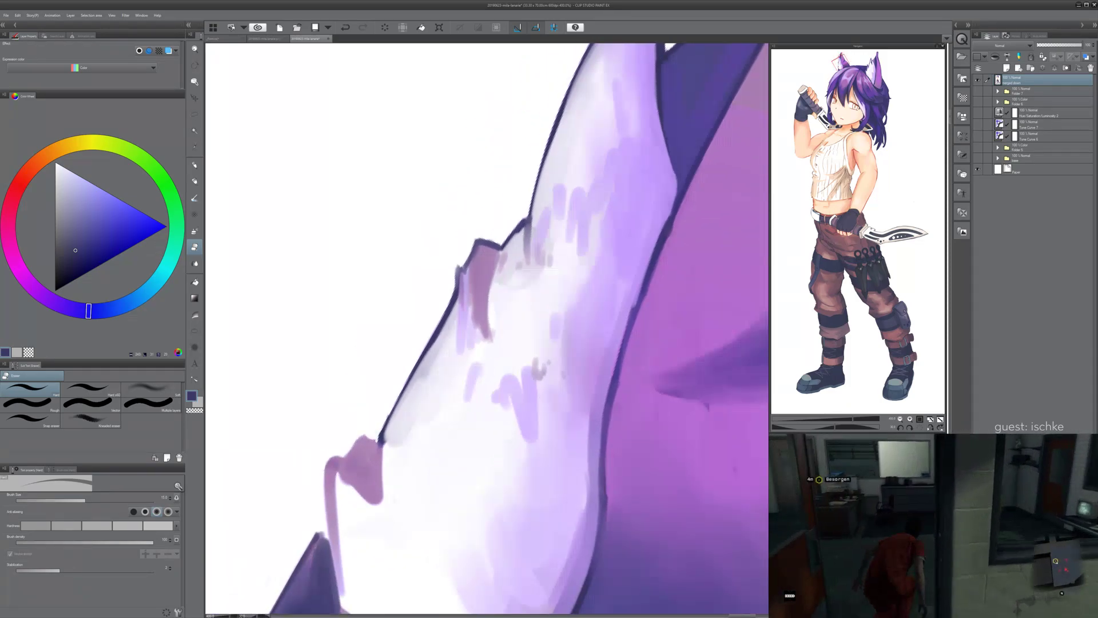
{"action": "left_click_drag", "start_coordinate": [475, 308], "coordinate": [423, 278]}
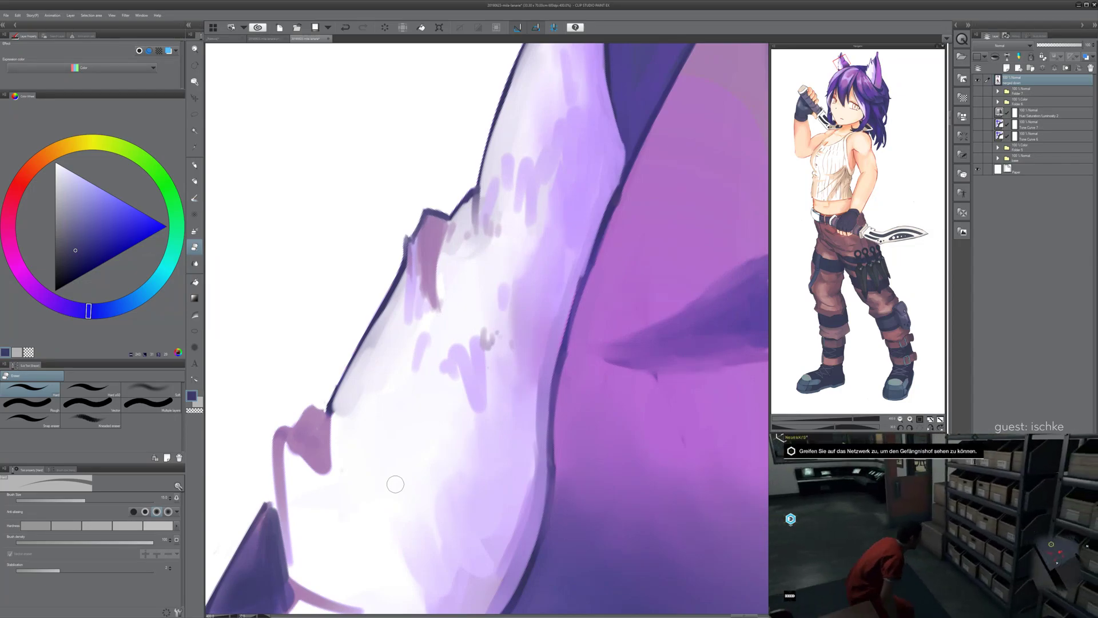
- Draw a dark blue outline along the lower tuft's outer edge down to the small dark tuft
{"action": "key", "text": "b"}
{"action": "left_click_drag", "start_coordinate": [389, 351], "coordinate": [438, 316]}
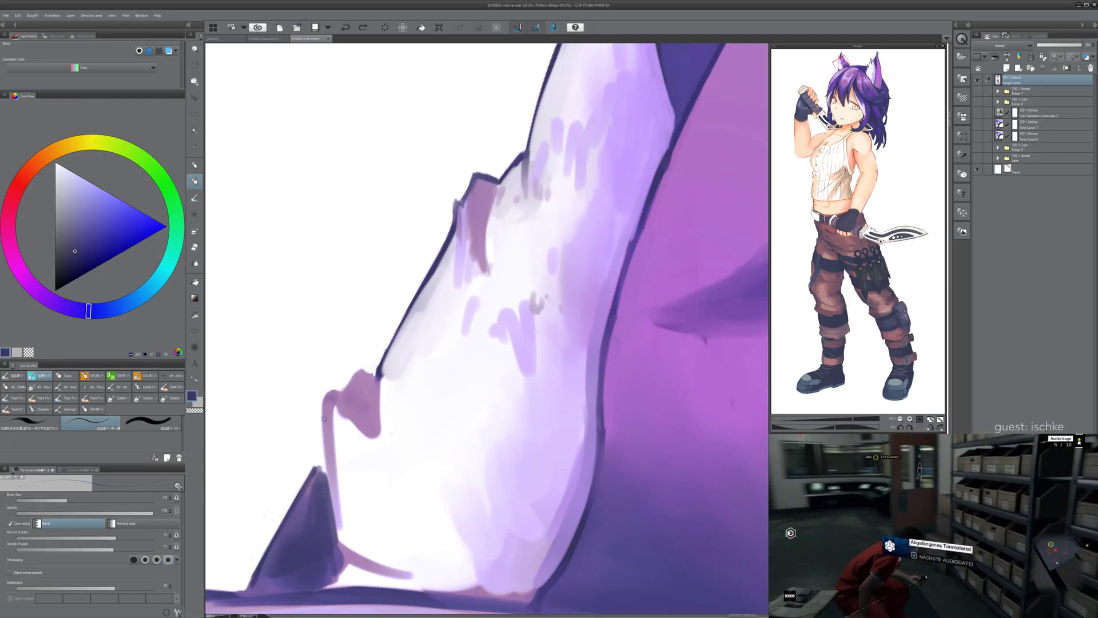
{"action": "left_click_drag", "start_coordinate": [324, 400], "coordinate": [325, 479]}
{"action": "key", "text": "ctrl+z"}
{"action": "mouse_move", "coordinate": [323, 399]}
{"action": "left_mouse_down"}
{"action": "mouse_move", "coordinate": [324, 484]}
{"action": "mouse_move", "coordinate": [322, 397]}
{"action": "left_mouse_up"}
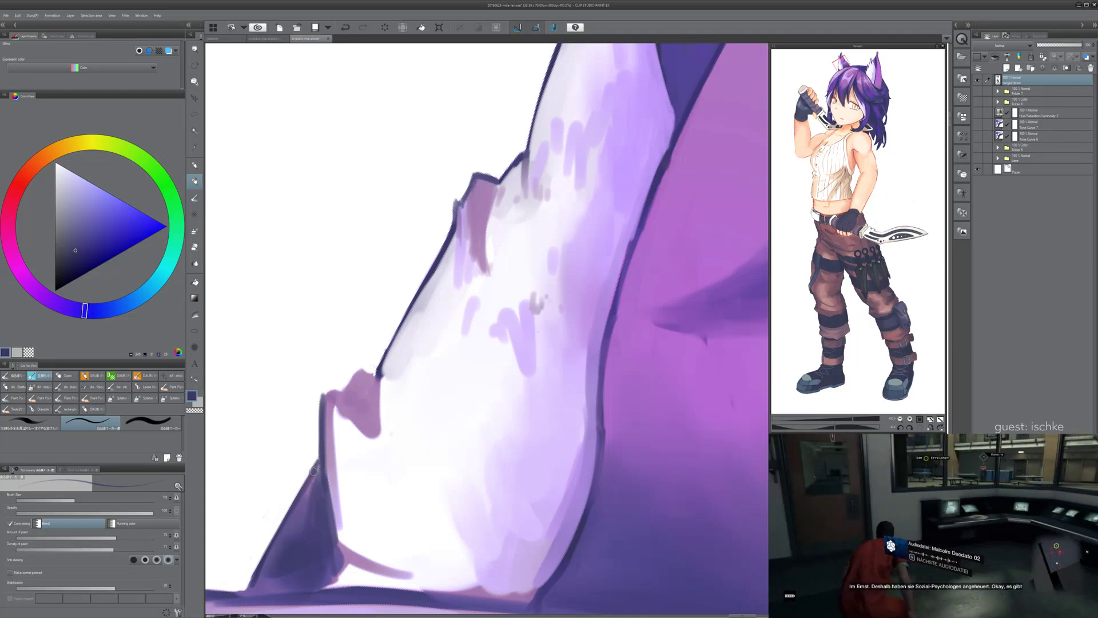
{"action": "left_click_drag", "start_coordinate": [412, 388], "coordinate": [516, 337]}
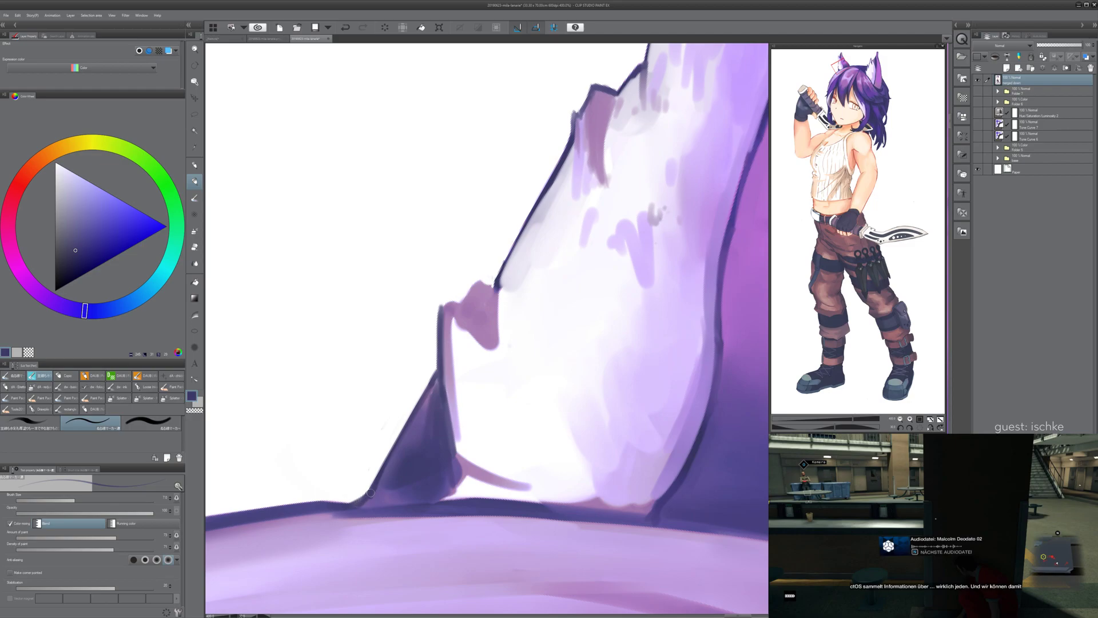
- Refine the small dark tuft's outer edge, sampling its violet, and undo the stray stroke in the white fur
{"action": "left_click_drag", "start_coordinate": [431, 402], "coordinate": [409, 433]}
{"action": "left_click", "coordinate": [424, 395], "text": "alt"}
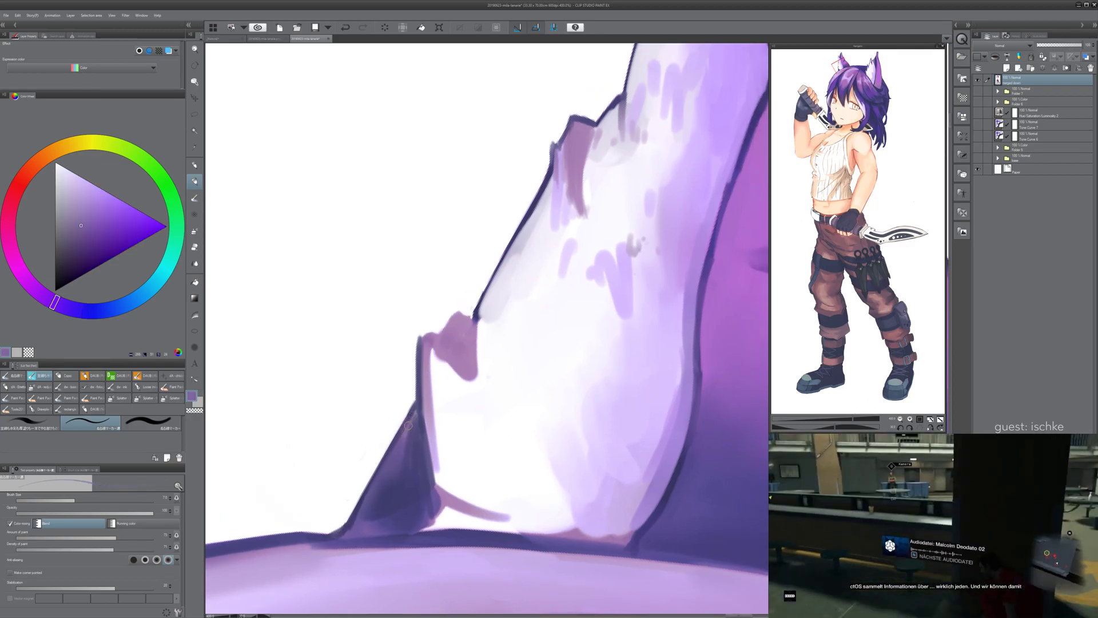
{"action": "left_click_drag", "start_coordinate": [569, 328], "coordinate": [494, 397]}
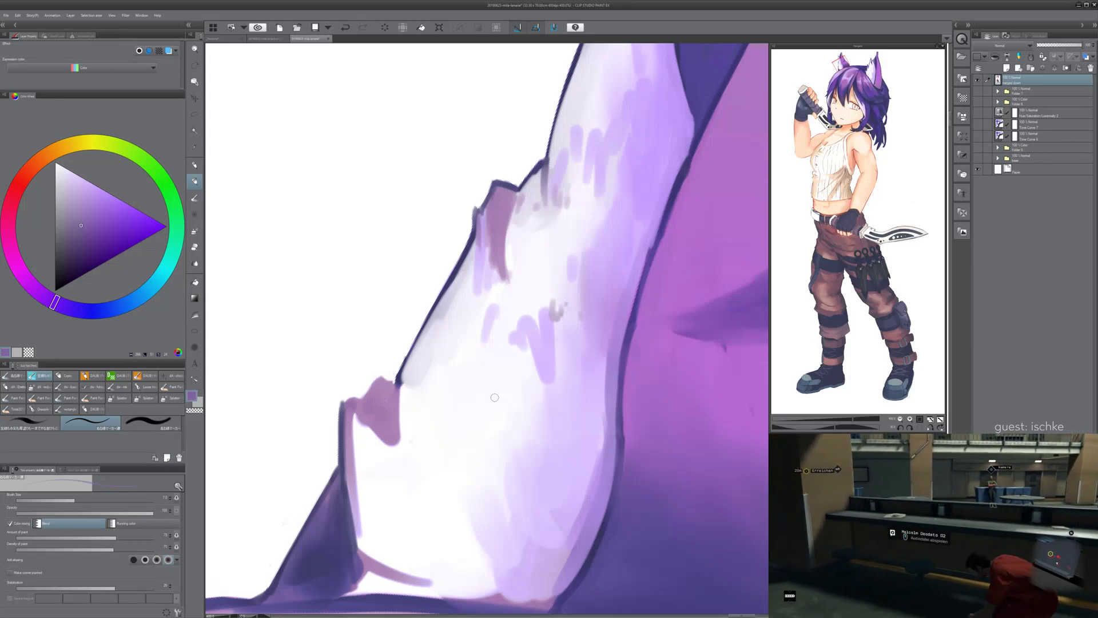
{"action": "left_click_drag", "start_coordinate": [491, 450], "coordinate": [538, 440]}
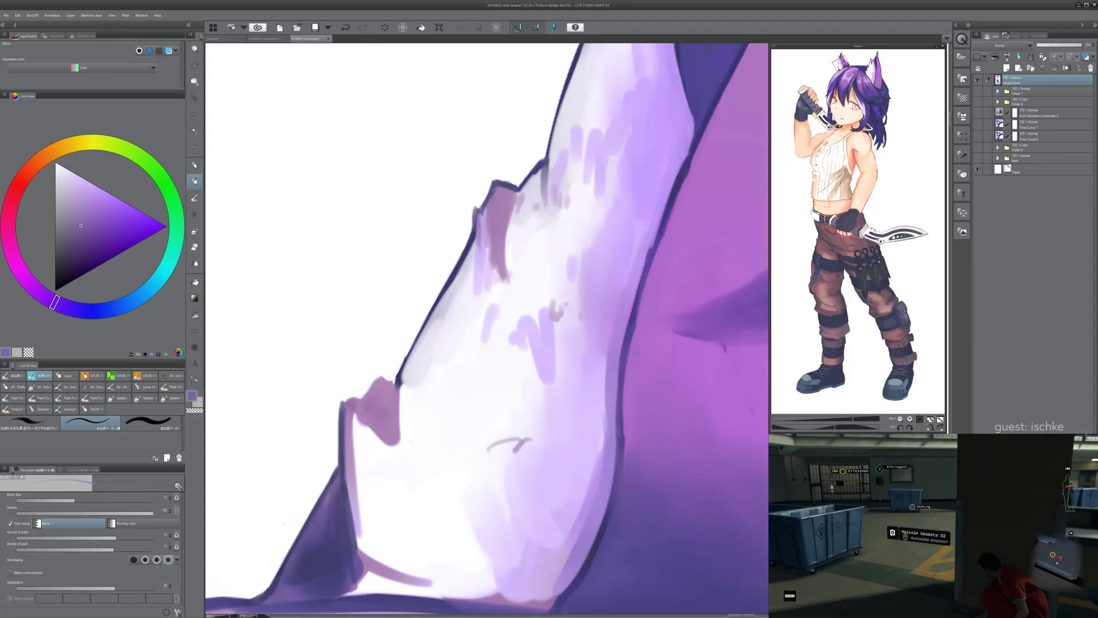
{"action": "key", "text": "ctrl+z"}
- Sample dark blue and outline the lower mauve tuft's outer edge, joining the upper outline to the line beneath the tuft
{"action": "left_click", "coordinate": [342, 420], "text": "alt"}
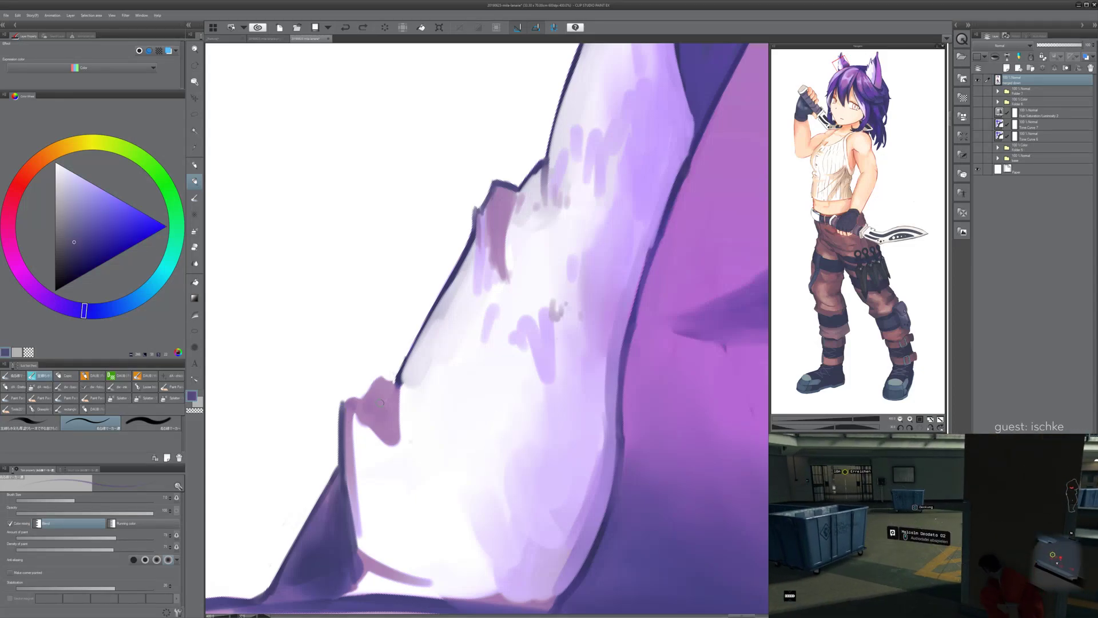
{"action": "key", "text": "bracketleft"}
{"action": "key", "text": "bracketleft"}
{"action": "key", "text": "bracketleft"}
{"action": "scroll", "coordinate": [399, 371], "scroll_direction": "up", "scroll_amount": 1}
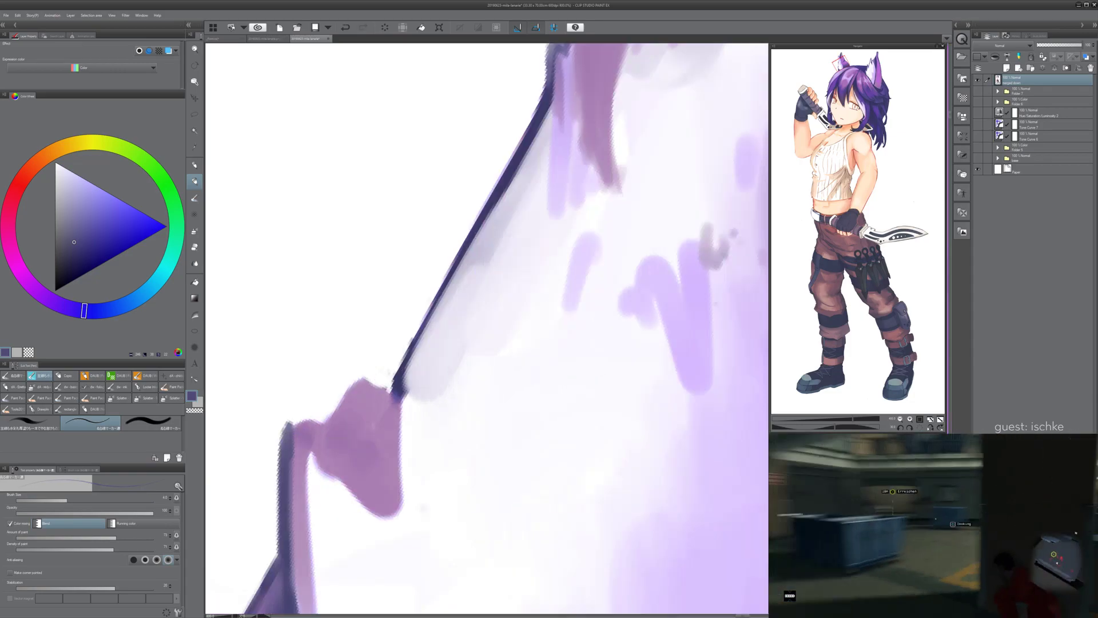
{"action": "mouse_move", "coordinate": [438, 368]}
{"action": "left_mouse_down"}
{"action": "mouse_move", "coordinate": [386, 409]}
{"action": "mouse_move", "coordinate": [368, 398]}
{"action": "mouse_move", "coordinate": [384, 385]}
{"action": "mouse_move", "coordinate": [356, 404]}
{"action": "mouse_move", "coordinate": [364, 395]}
{"action": "mouse_move", "coordinate": [336, 428]}
{"action": "mouse_move", "coordinate": [367, 394]}
{"action": "mouse_move", "coordinate": [403, 416]}
{"action": "left_mouse_up"}
{"action": "key", "text": "bracketright"}
{"action": "key", "text": "bracketright"}
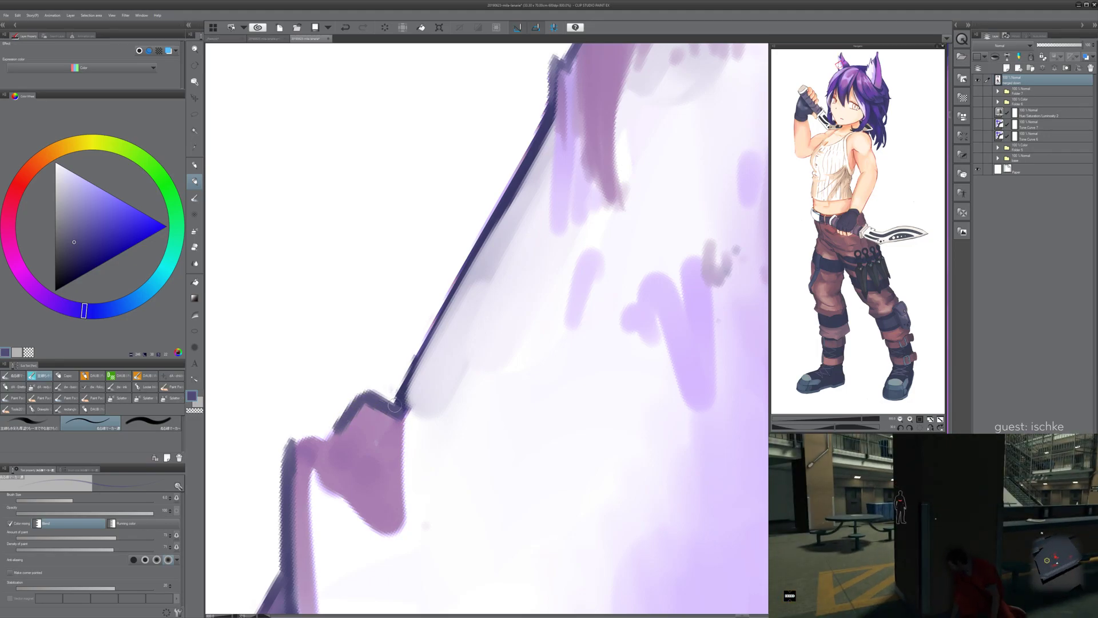
{"action": "left_click", "coordinate": [394, 412], "text": "alt"}
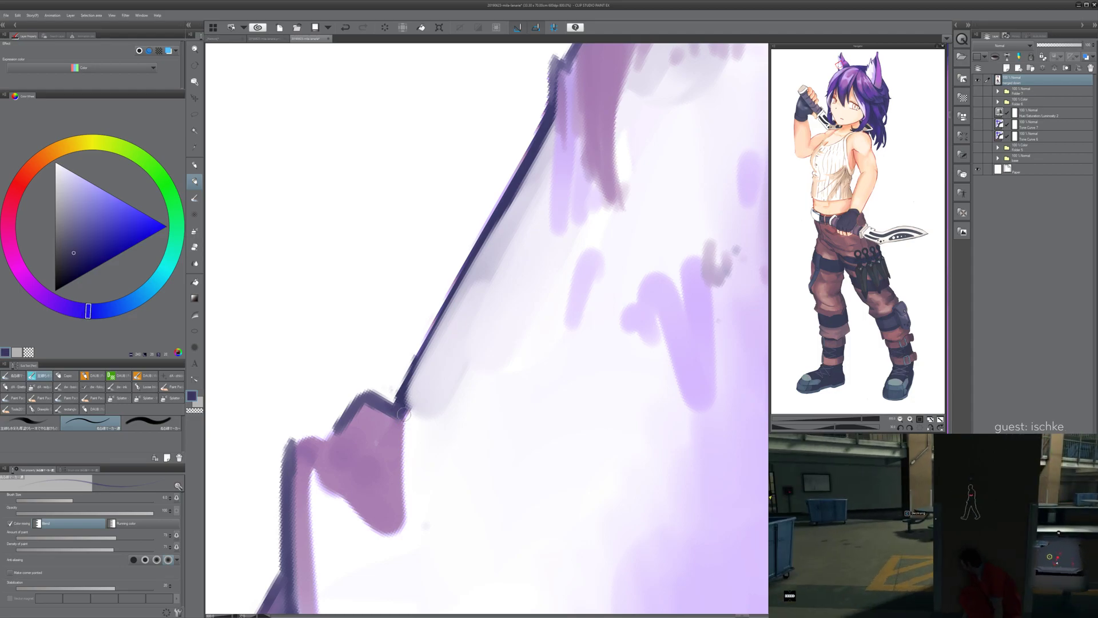
{"action": "left_click_drag", "start_coordinate": [293, 442], "coordinate": [333, 433]}
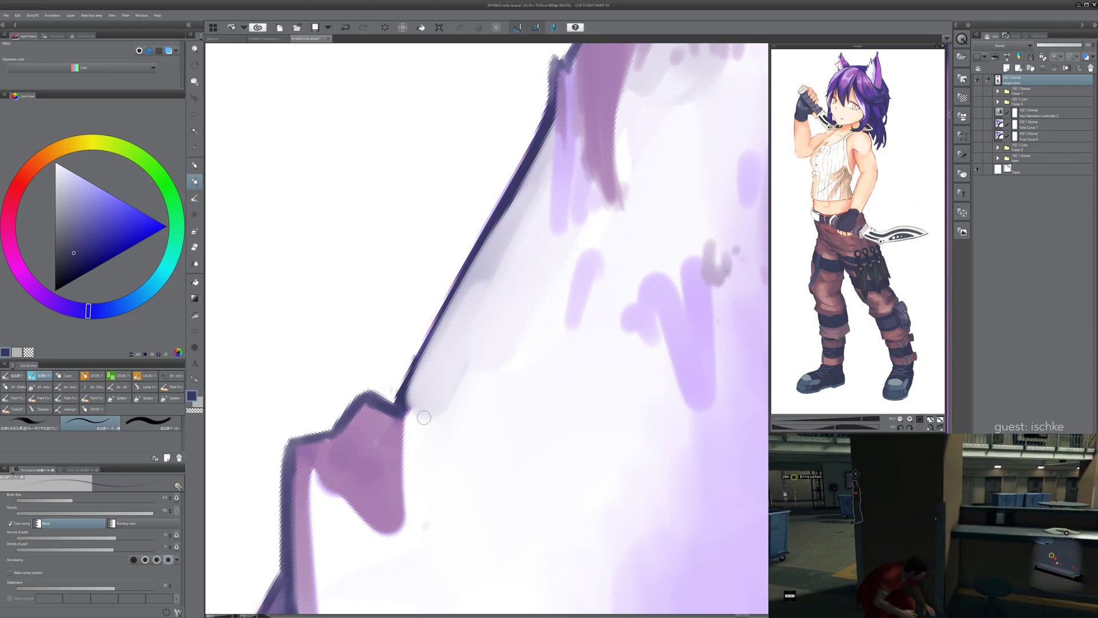
- Sample light violet and paint soft shading along the lower mauve tuft's underside
{"action": "left_click_drag", "start_coordinate": [424, 418], "coordinate": [383, 479]}
{"action": "left_click", "coordinate": [656, 423], "text": "alt"}
{"action": "mouse_move", "coordinate": [297, 562]}
{"action": "left_mouse_down"}
{"action": "mouse_move", "coordinate": [318, 468]}
{"action": "mouse_move", "coordinate": [308, 466]}
{"action": "mouse_move", "coordinate": [357, 508]}
{"action": "left_mouse_up"}
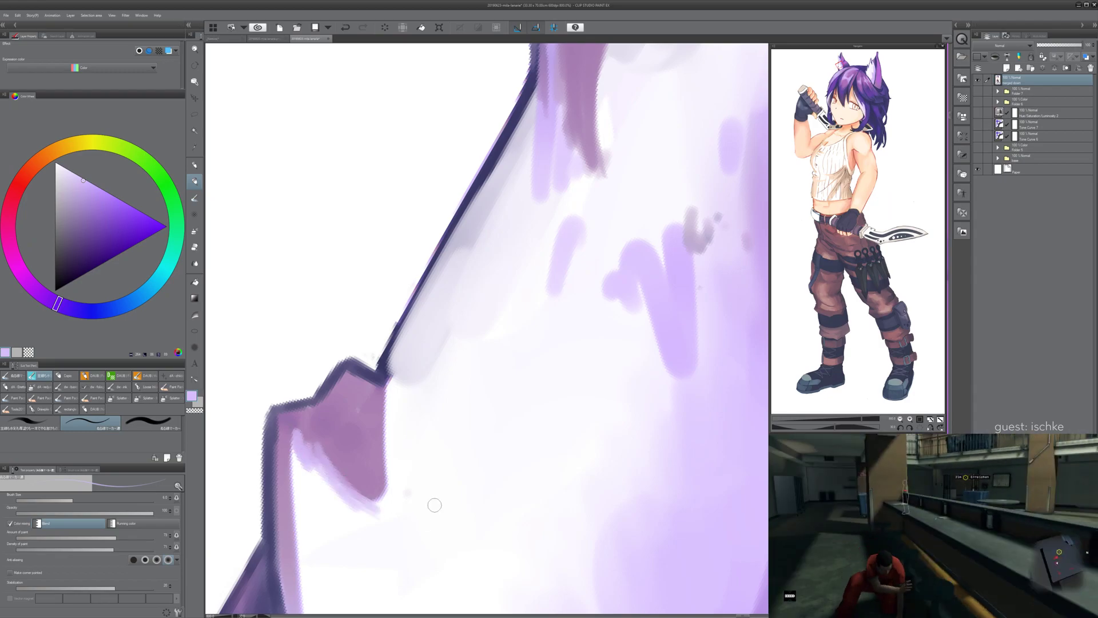
- Examine both ears and the hair between them, from a wider view and up close
{"action": "scroll", "coordinate": [404, 499], "scroll_direction": "down", "scroll_amount": 10}
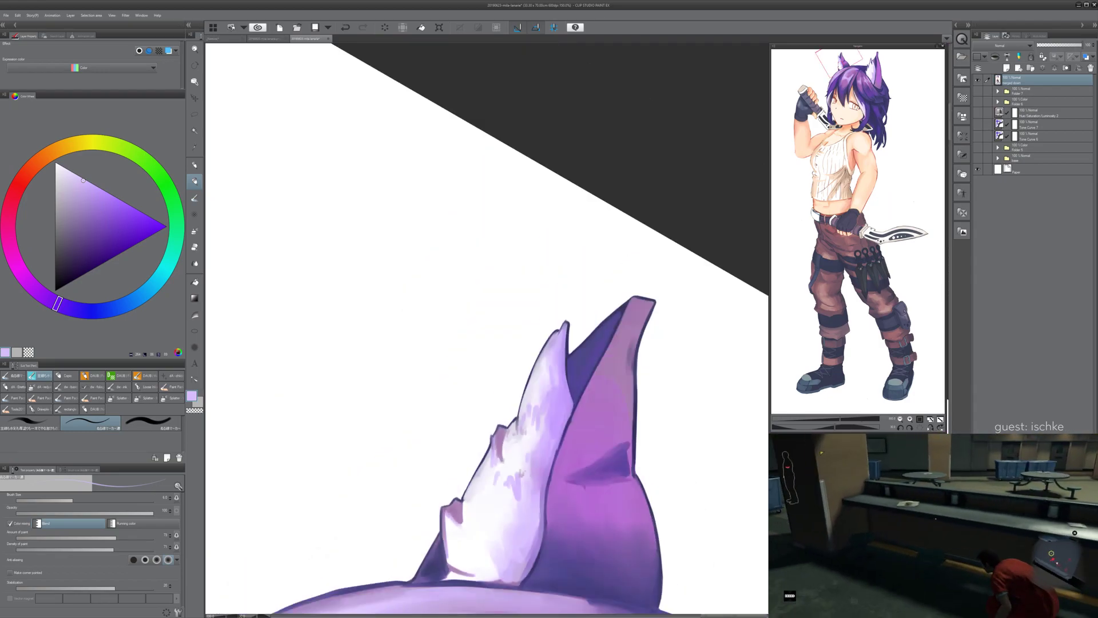
{"action": "scroll", "coordinate": [504, 474], "scroll_direction": "down", "scroll_amount": 5}
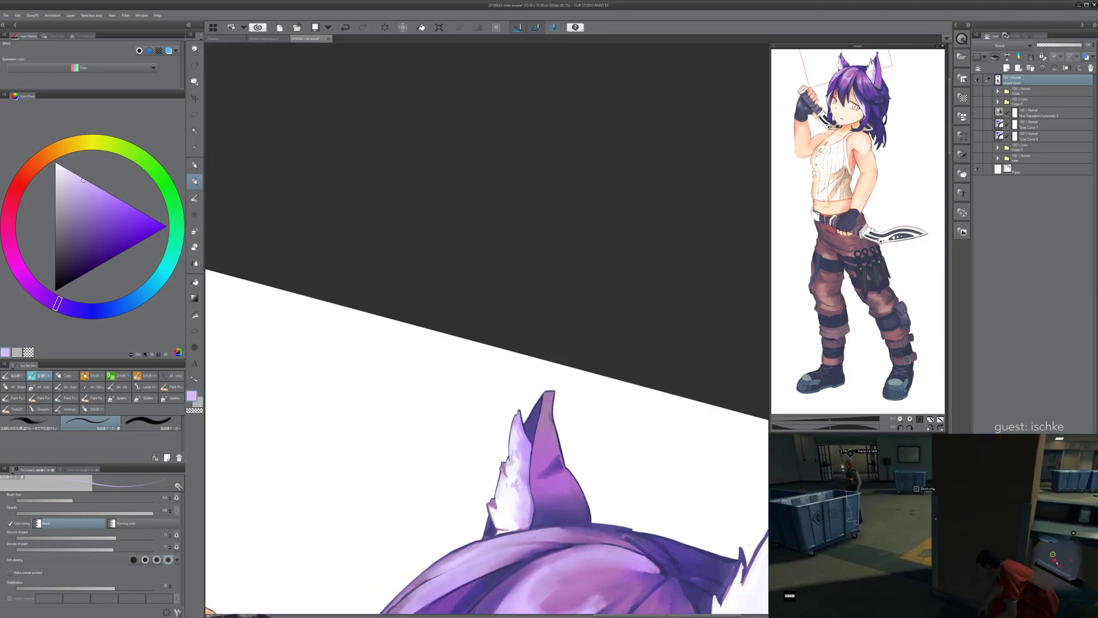
{"action": "key", "text": "minus"}
{"action": "key", "text": "minus"}
{"action": "key", "text": "minus"}
{"action": "scroll", "coordinate": [574, 473], "scroll_direction": "up", "scroll_amount": 1}
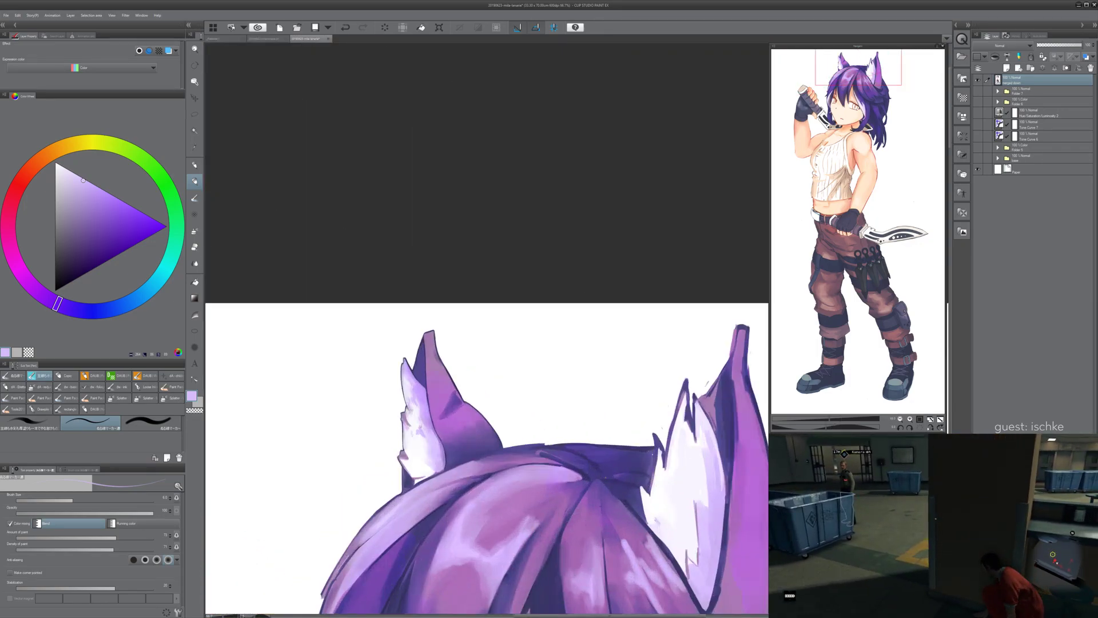
{"action": "left_click_drag", "start_coordinate": [572, 475], "coordinate": [450, 389]}
{"action": "scroll", "coordinate": [505, 433], "scroll_direction": "up", "scroll_amount": 4}
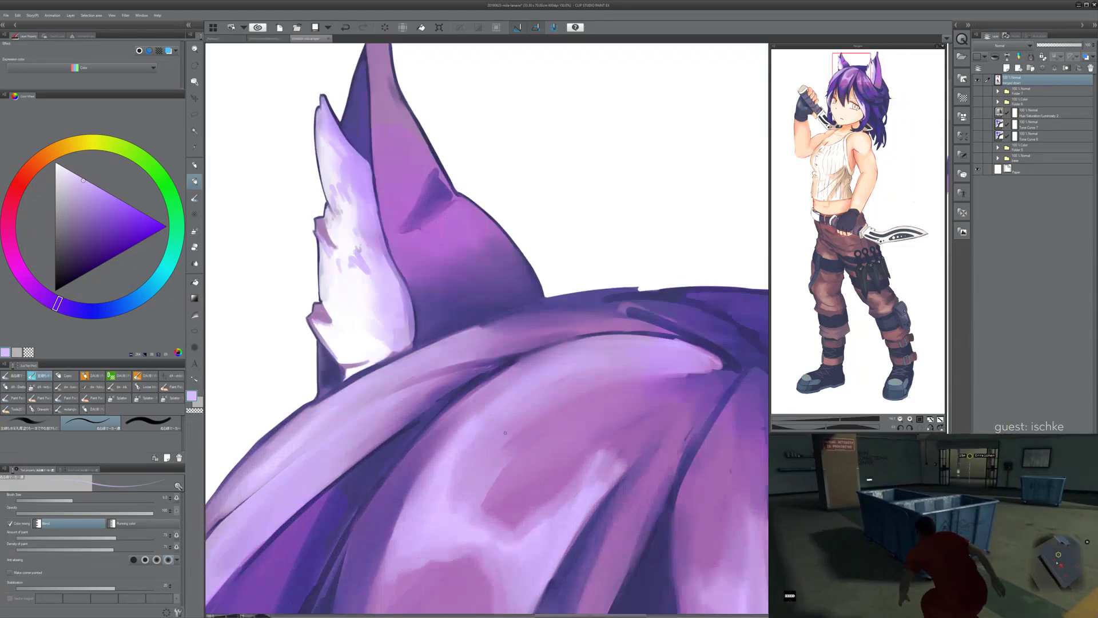
{"action": "left_click_drag", "start_coordinate": [505, 433], "coordinate": [279, 406]}
{"action": "mouse_move", "coordinate": [549, 411]}
{"action": "left_mouse_down"}
{"action": "mouse_move", "coordinate": [276, 414]}
{"action": "mouse_move", "coordinate": [597, 439]}
{"action": "left_mouse_up"}
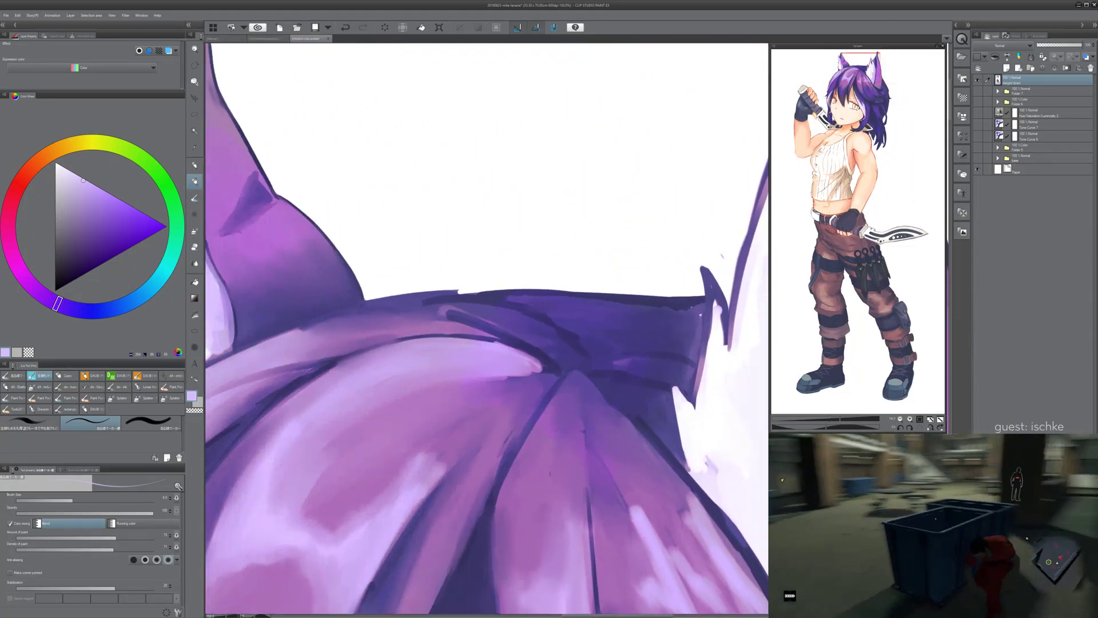
{"action": "left_click_drag", "start_coordinate": [320, 355], "coordinate": [567, 455]}
- Sample purple-mauve and add short fur strokes in the lower part of the ear's white fur
{"action": "left_click", "coordinate": [379, 408], "text": "alt"}
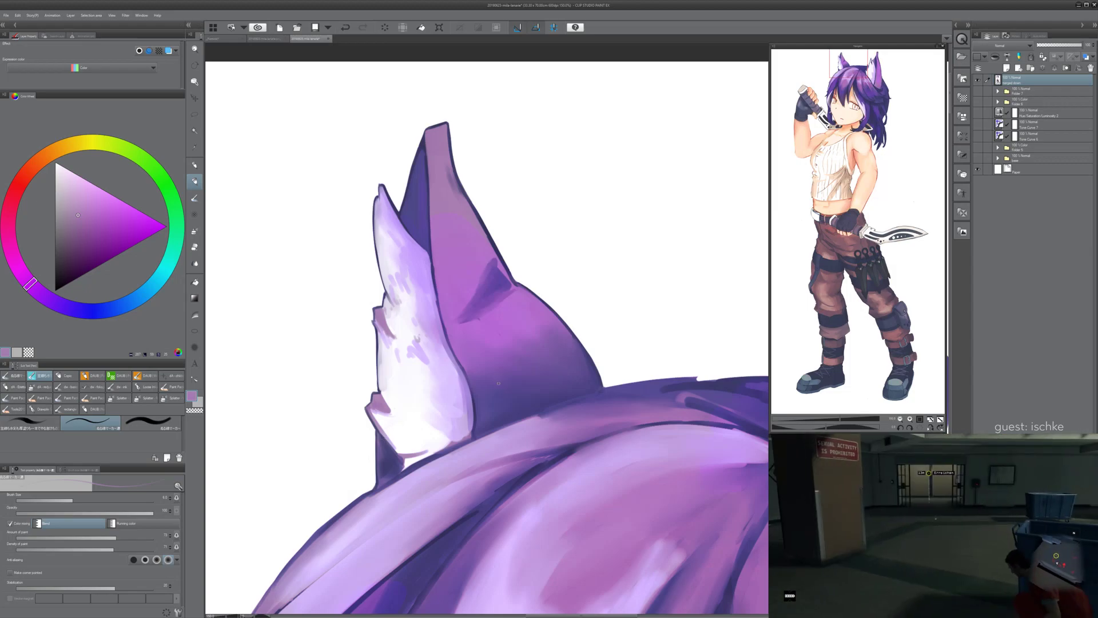
{"action": "left_click_drag", "start_coordinate": [571, 278], "coordinate": [544, 291]}
{"action": "key", "text": "asciicircum"}
{"action": "key", "text": "asciicircum"}
{"action": "left_click_drag", "start_coordinate": [379, 346], "coordinate": [400, 416]}
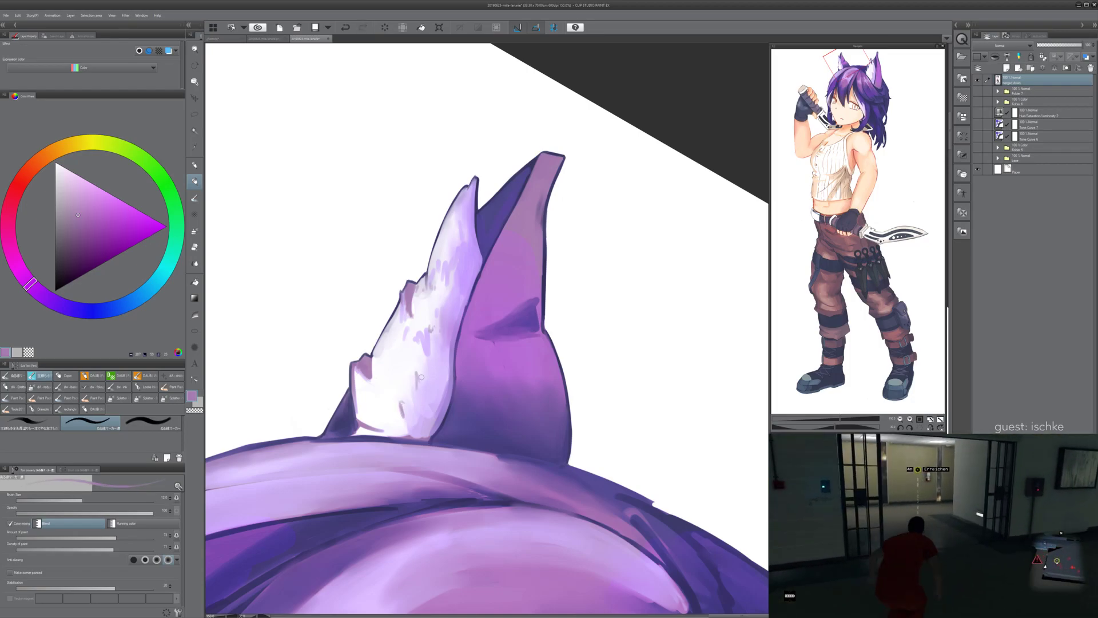
{"action": "left_click_drag", "start_coordinate": [407, 348], "coordinate": [390, 410]}
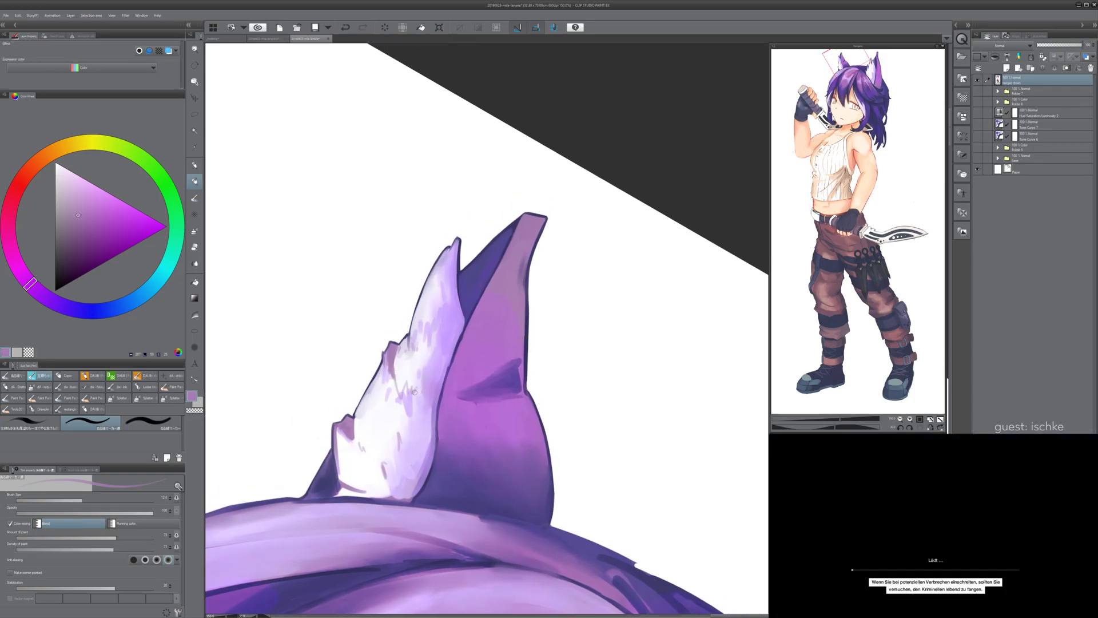
{"action": "key", "text": "ctrl+z"}
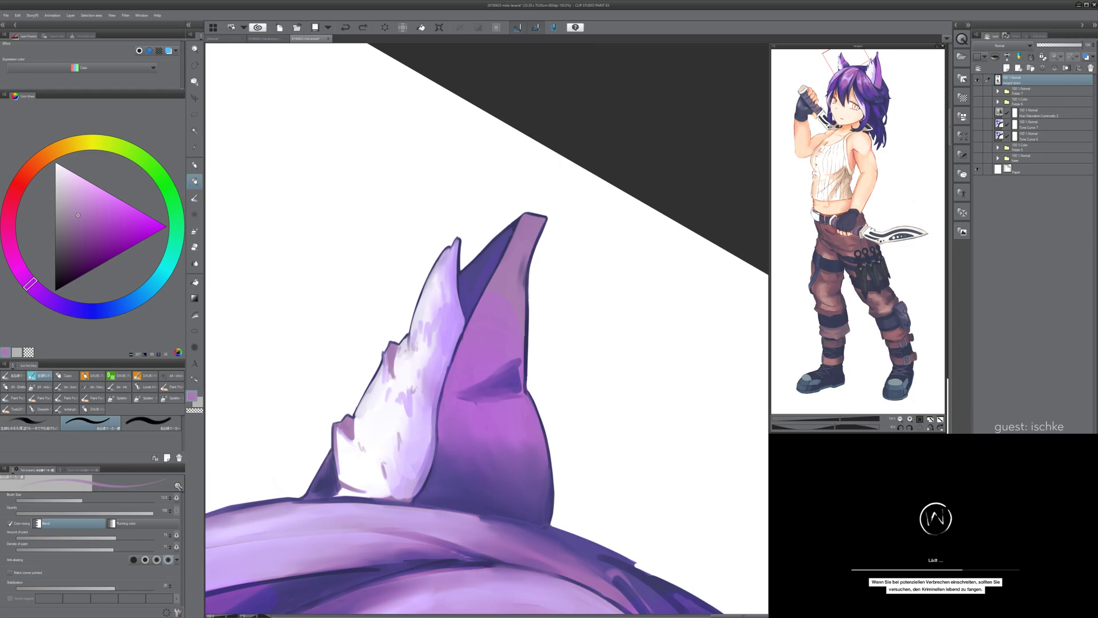
{"action": "left_click_drag", "start_coordinate": [415, 377], "coordinate": [398, 428]}
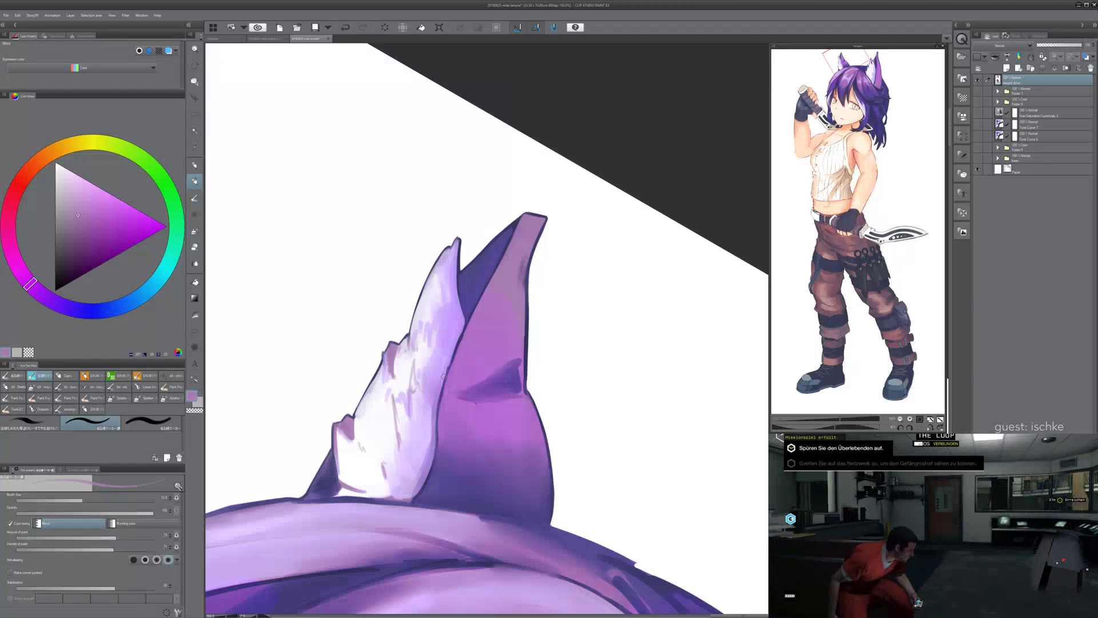
{"action": "key", "text": "ctrl+z"}
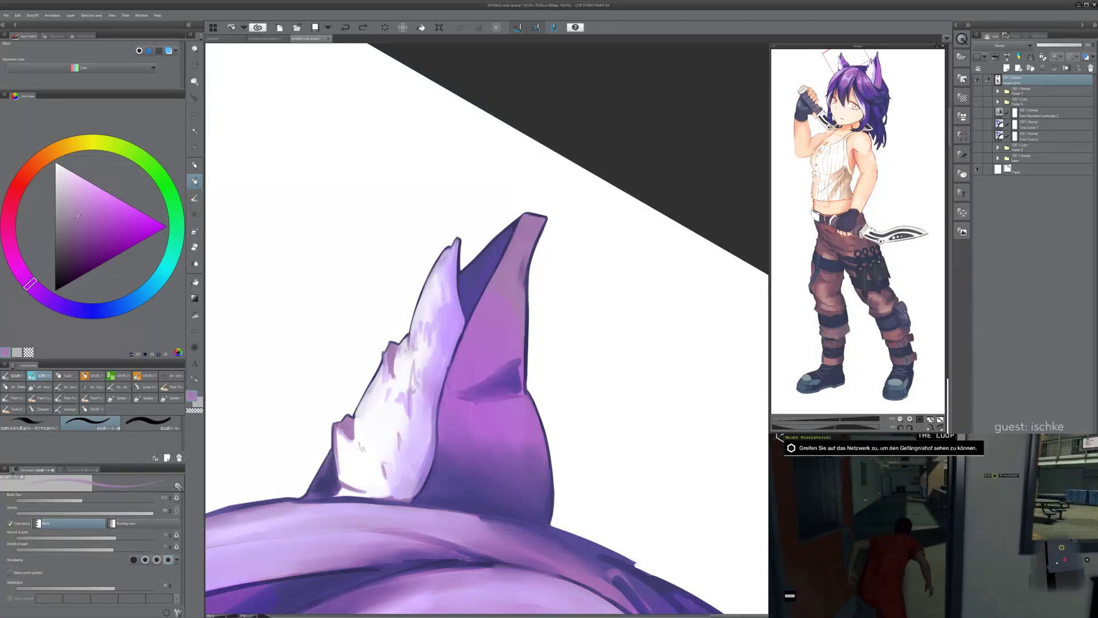
{"action": "key", "text": "ctrl+z"}
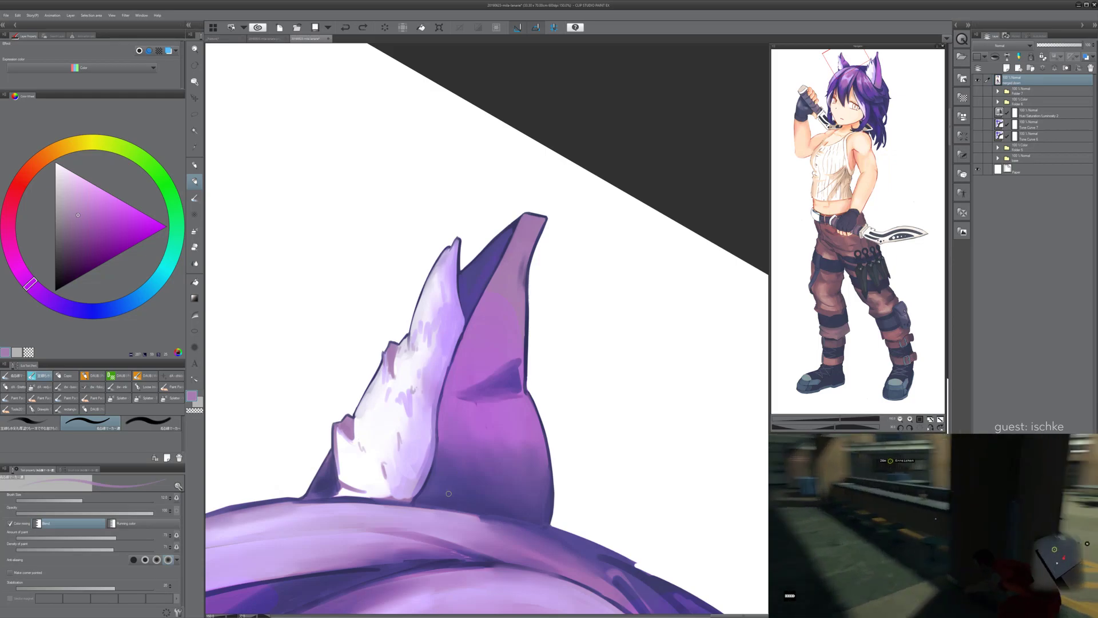
- Sample near-white and paint over the lower mauve tuft inside its dark outline, undoing the last stray stroke
{"action": "key", "text": "minus"}
{"action": "key", "text": "minus"}
{"action": "left_click_drag", "start_coordinate": [461, 512], "coordinate": [456, 393]}
{"action": "scroll", "coordinate": [456, 393], "scroll_direction": "up", "scroll_amount": 3}
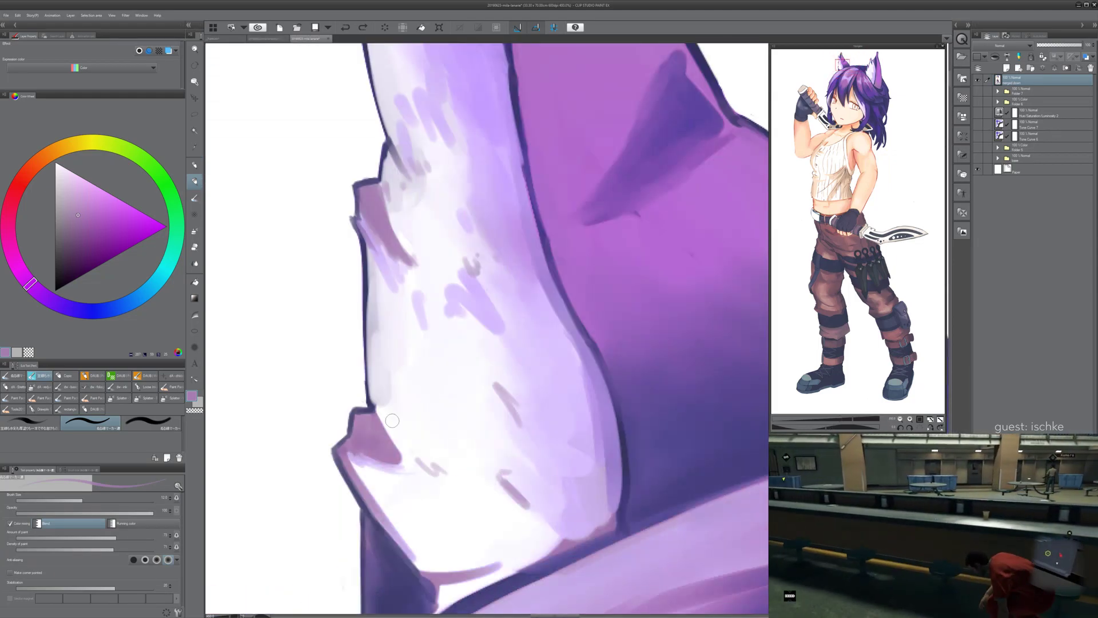
{"action": "left_click", "coordinate": [404, 430], "text": "alt"}
{"action": "mouse_move", "coordinate": [396, 458]}
{"action": "left_mouse_down"}
{"action": "mouse_move", "coordinate": [389, 427]}
{"action": "mouse_move", "coordinate": [371, 423]}
{"action": "mouse_move", "coordinate": [386, 451]}
{"action": "mouse_move", "coordinate": [381, 438]}
{"action": "mouse_move", "coordinate": [357, 443]}
{"action": "mouse_move", "coordinate": [361, 417]}
{"action": "mouse_move", "coordinate": [369, 463]}
{"action": "mouse_move", "coordinate": [369, 444]}
{"action": "mouse_move", "coordinate": [364, 455]}
{"action": "left_mouse_up"}
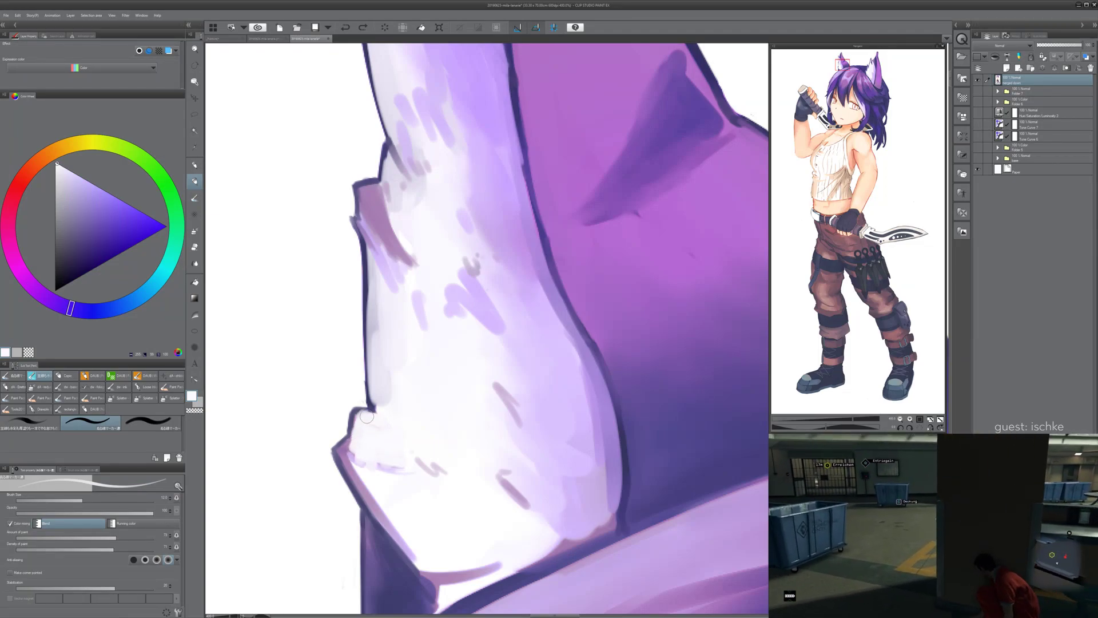
{"action": "mouse_move", "coordinate": [380, 409]}
{"action": "left_mouse_down"}
{"action": "mouse_move", "coordinate": [383, 337]}
{"action": "mouse_move", "coordinate": [377, 435]}
{"action": "left_mouse_up"}
{"action": "key", "text": "ctrl+z"}
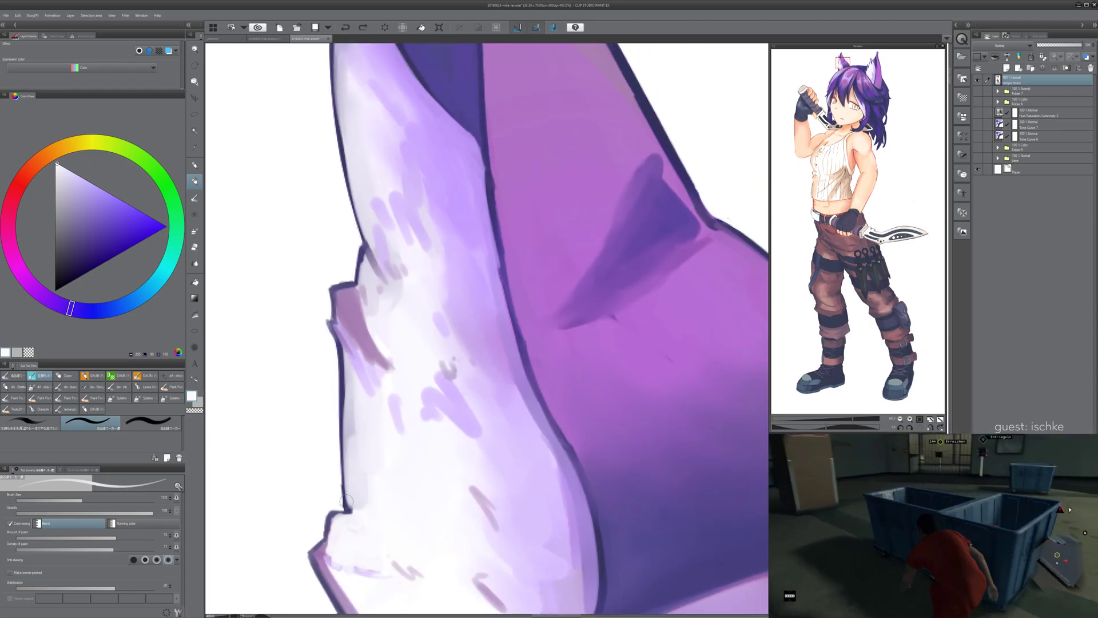
- Enlarge the brush and blend near-white over the leftover mauve and violet marks inside the lower tuft
{"action": "key", "text": "bracketright"}
{"action": "key", "text": "bracketright"}
{"action": "key", "text": "asciicircum"}
{"action": "key", "text": "asciicircum"}
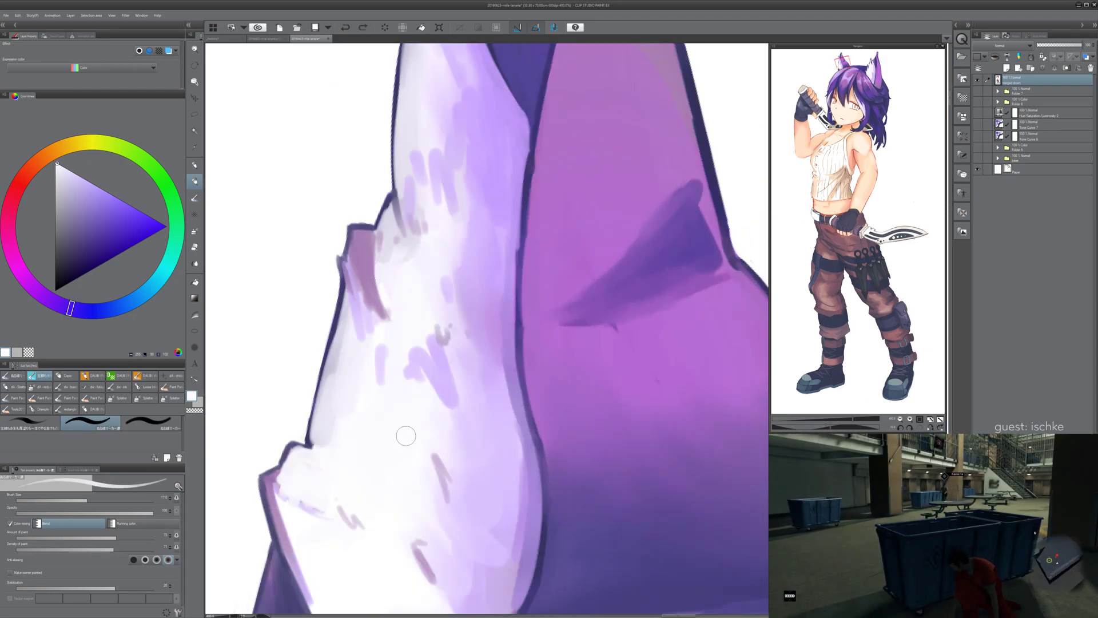
{"action": "mouse_move", "coordinate": [332, 321]}
{"action": "left_mouse_down"}
{"action": "mouse_move", "coordinate": [284, 432]}
{"action": "mouse_move", "coordinate": [246, 403]}
{"action": "mouse_move", "coordinate": [261, 444]}
{"action": "left_mouse_up"}
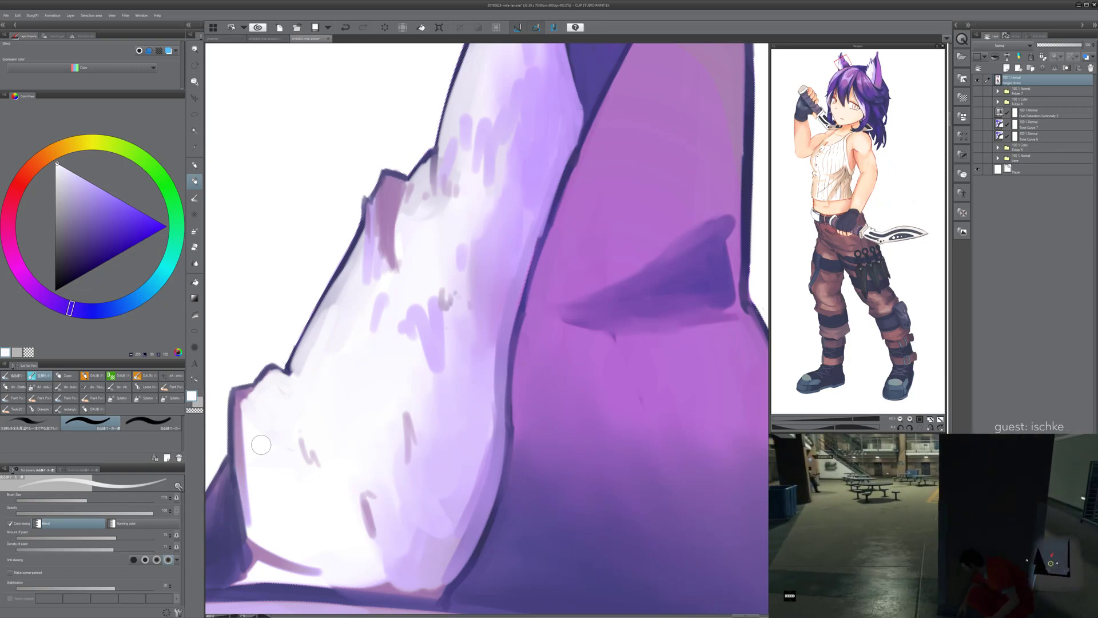
- Cover the mauve strand below the upper notch with near-white and soften the area with a sampled pale lavender
{"action": "left_click_drag", "start_coordinate": [409, 200], "coordinate": [368, 355]}
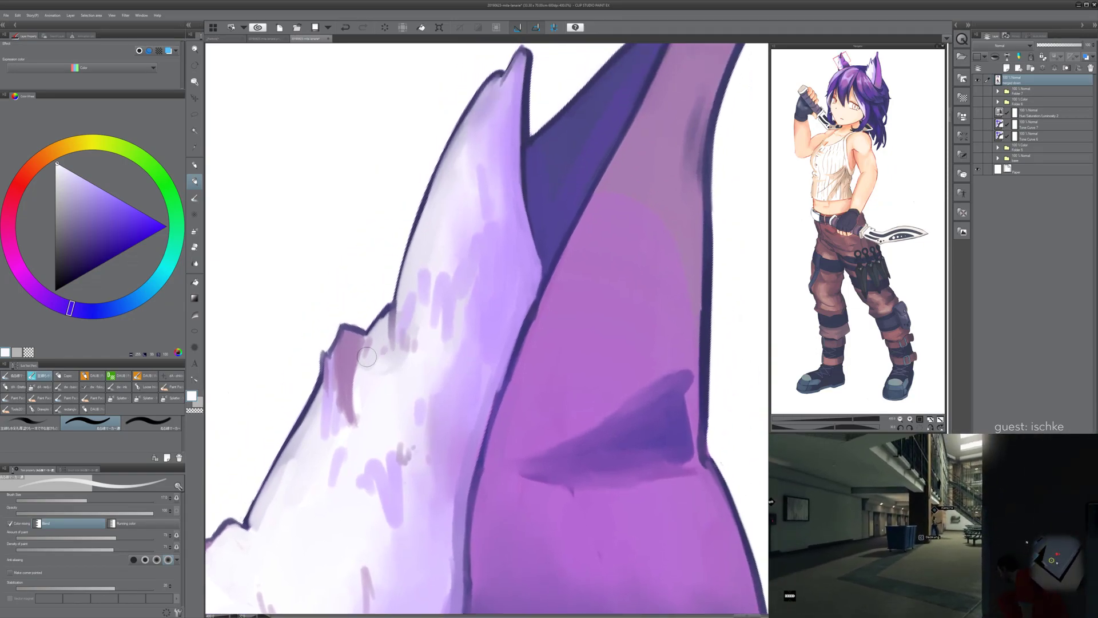
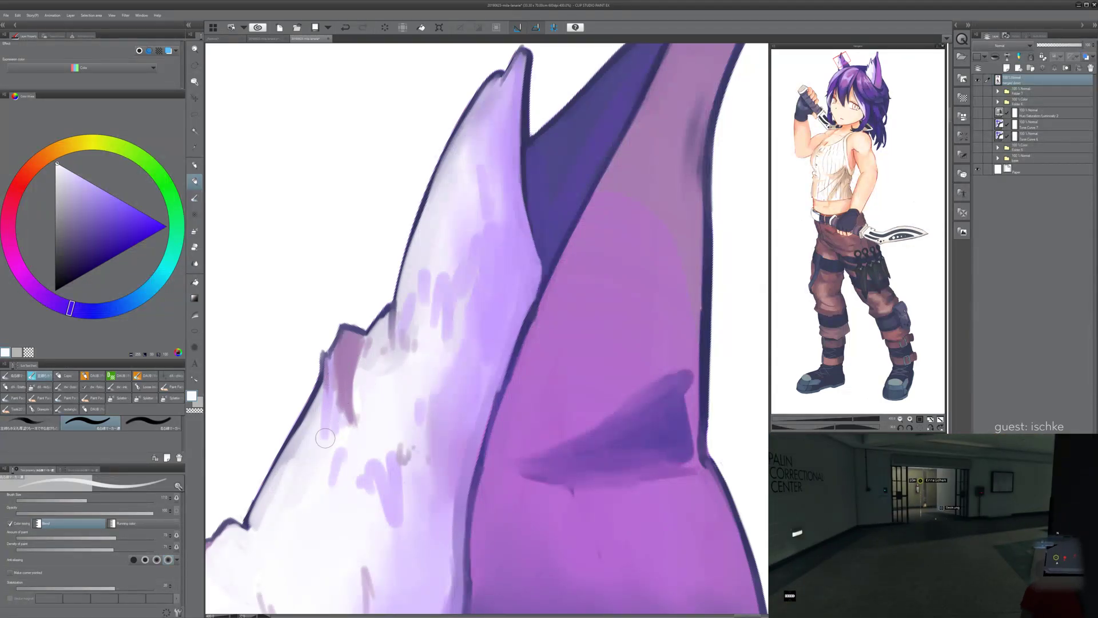
{"action": "mouse_move", "coordinate": [327, 438]}
{"action": "left_mouse_down"}
{"action": "mouse_move", "coordinate": [339, 361]}
{"action": "mouse_move", "coordinate": [356, 344]}
{"action": "mouse_move", "coordinate": [337, 352]}
{"action": "mouse_move", "coordinate": [353, 337]}
{"action": "mouse_move", "coordinate": [354, 416]}
{"action": "mouse_move", "coordinate": [328, 443]}
{"action": "mouse_move", "coordinate": [343, 355]}
{"action": "mouse_move", "coordinate": [356, 378]}
{"action": "left_mouse_up"}
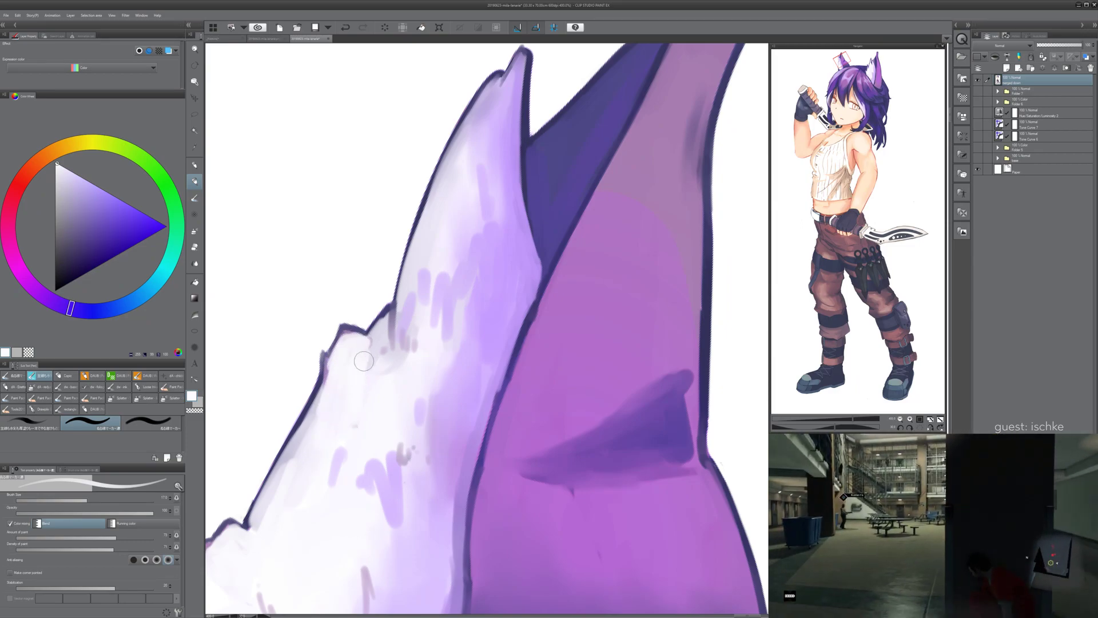
{"action": "left_click", "coordinate": [385, 335], "text": "alt"}
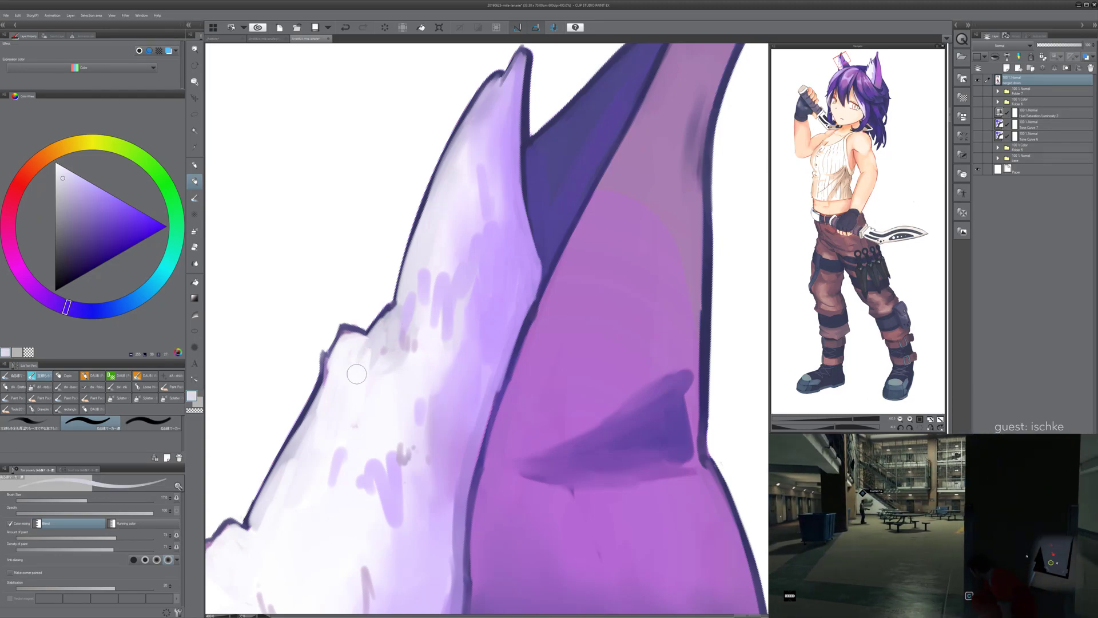
{"action": "left_click_drag", "start_coordinate": [438, 287], "coordinate": [411, 274]}
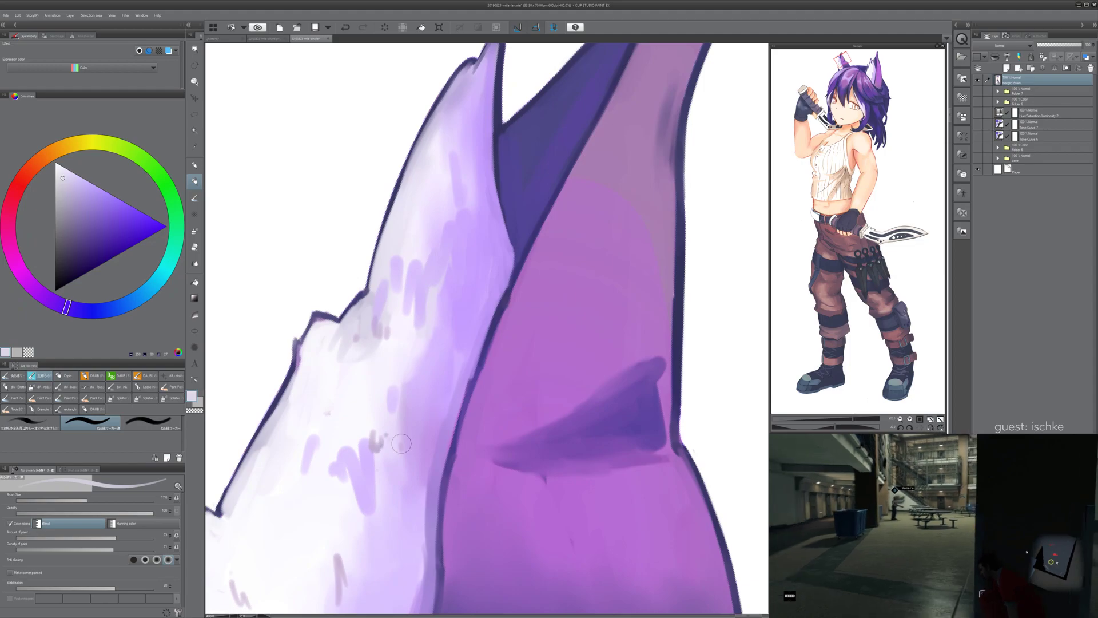
{"action": "left_click_drag", "start_coordinate": [360, 565], "coordinate": [397, 486]}
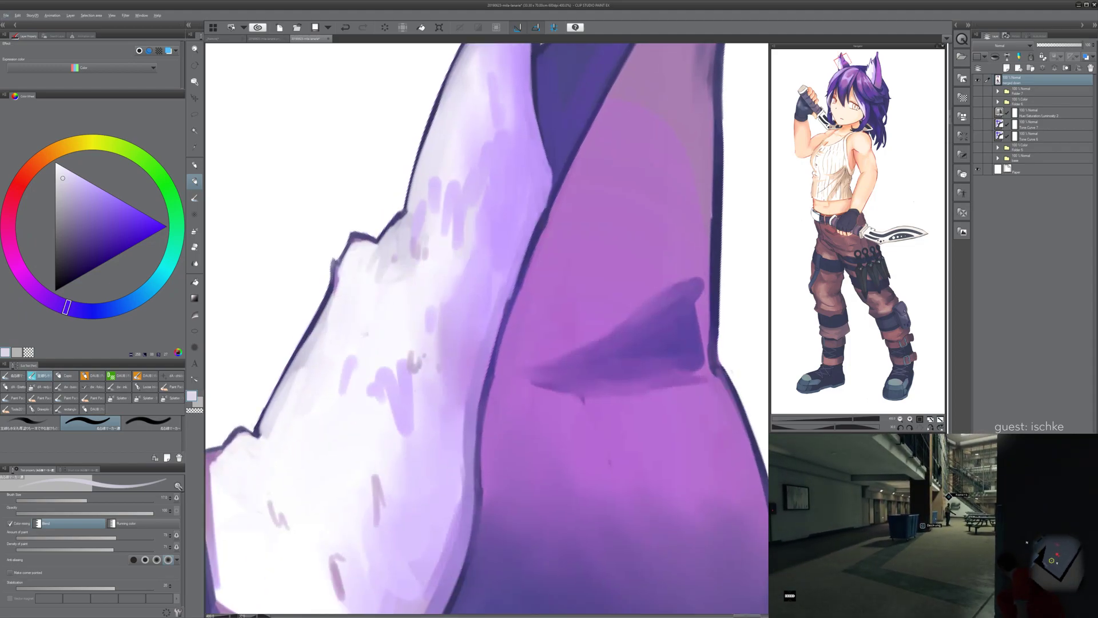
- Sample mauve from the ear and add short, thin fur strokes across the middle of the white fur
{"action": "left_click", "coordinate": [376, 493], "text": "alt"}
{"action": "left_click", "coordinate": [376, 496], "text": "alt"}
{"action": "scroll", "coordinate": [410, 449], "scroll_direction": "down", "scroll_amount": 2}
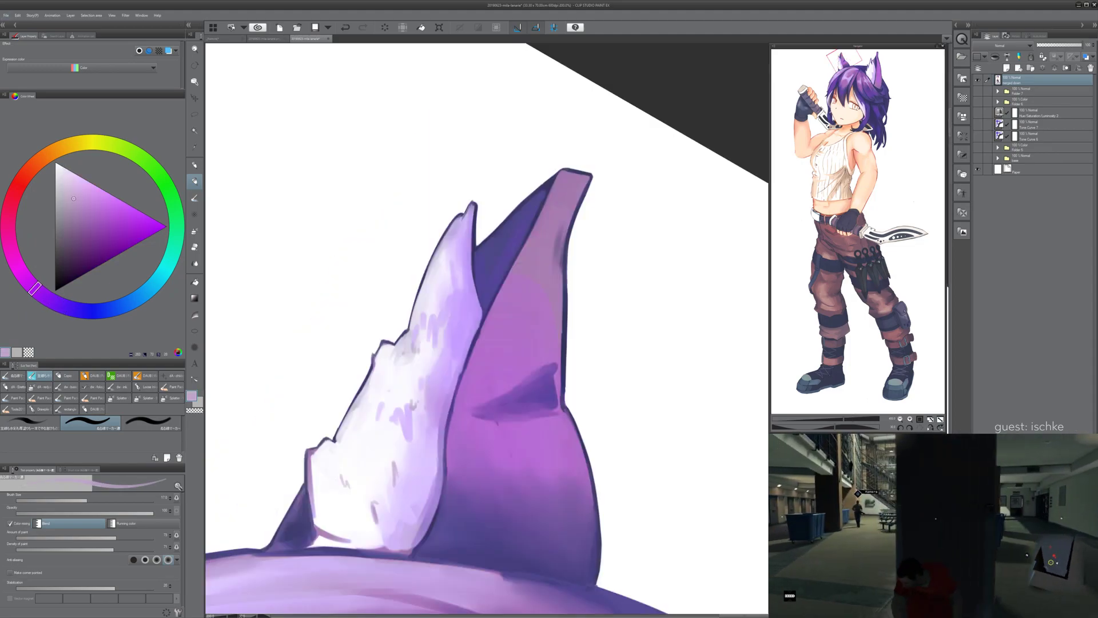
{"action": "key", "text": "ctrl+minus"}
{"action": "key", "text": "bracketleft"}
{"action": "key", "text": "bracketleft"}
{"action": "key", "text": "ctrl+plus"}
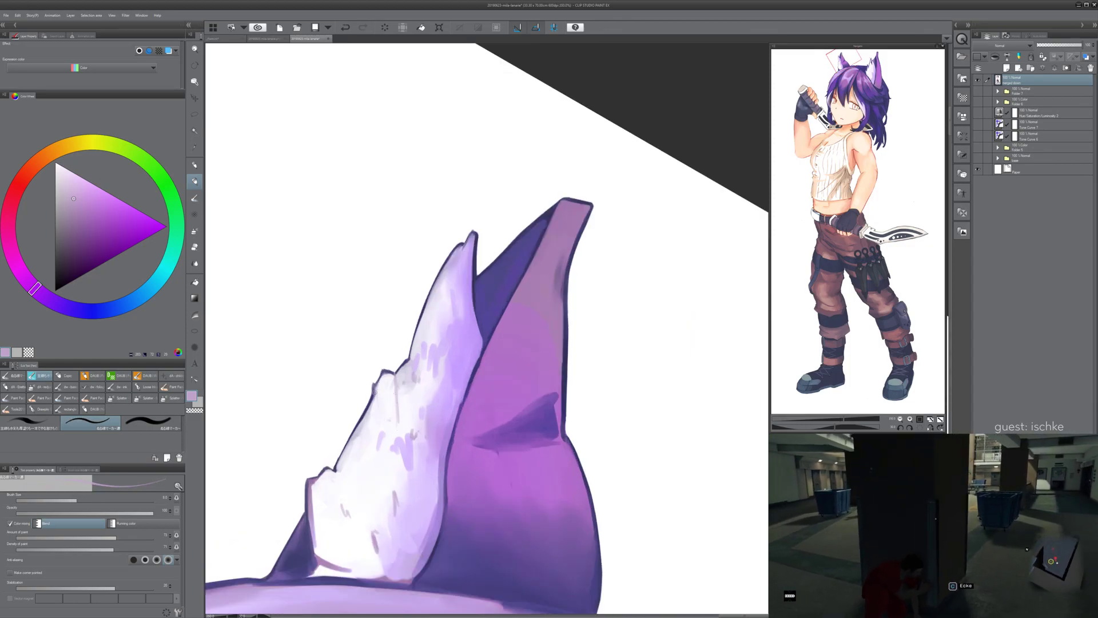
{"action": "key", "text": "ctrl+z"}
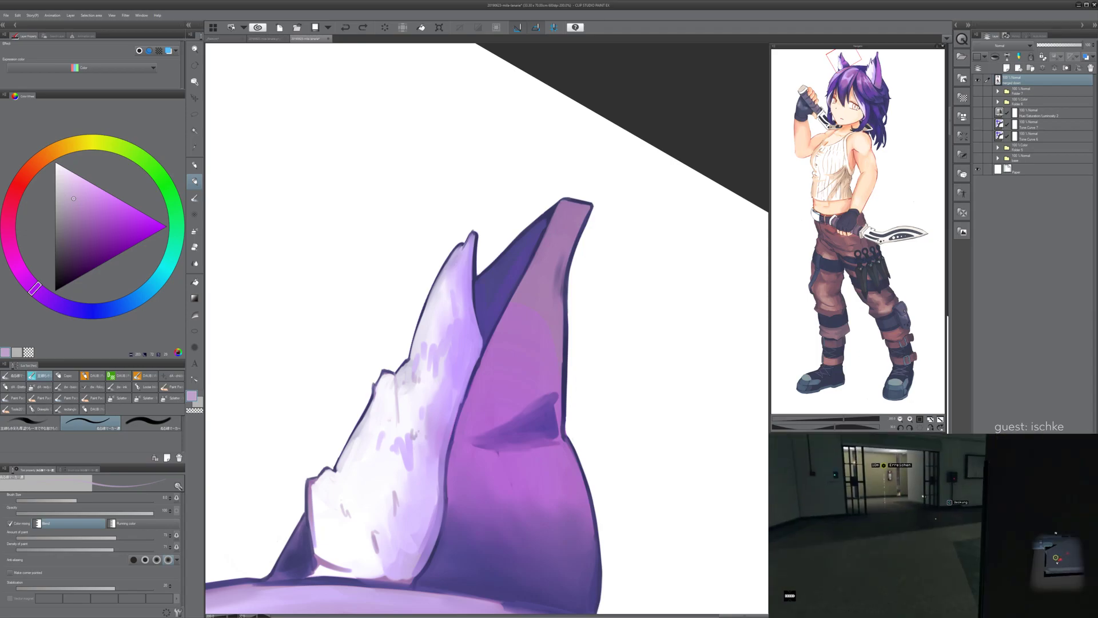
{"action": "left_click_drag", "start_coordinate": [406, 422], "coordinate": [399, 422]}
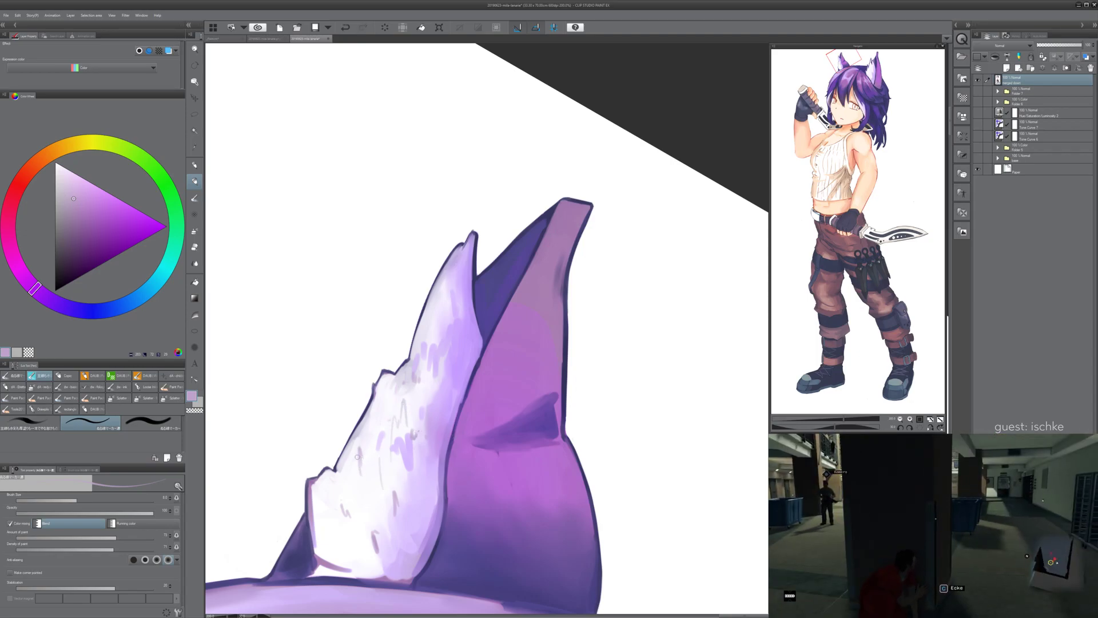
{"action": "left_click_drag", "start_coordinate": [431, 393], "coordinate": [386, 412]}
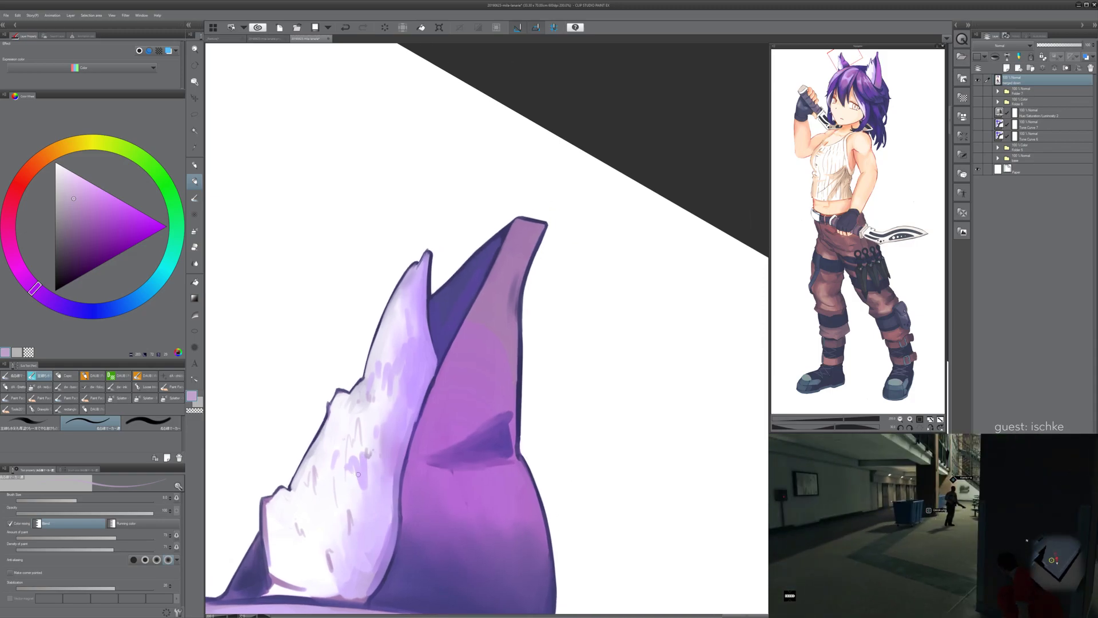
- Sample near-white and paint over the mauve and violet strokes in the white fur with a much larger brush
{"action": "left_click", "coordinate": [386, 411], "text": "alt"}
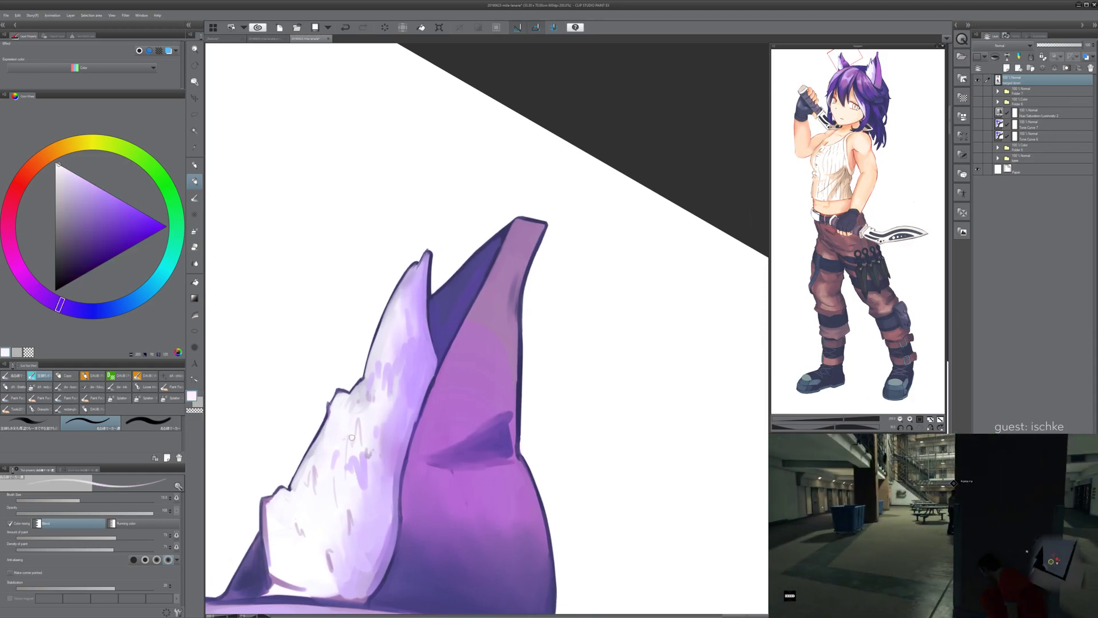
{"action": "key", "text": "bracketright"}
{"action": "key", "text": "bracketright"}
{"action": "key", "text": "bracketright"}
{"action": "key", "text": "bracketright"}
{"action": "key", "text": "bracketright"}
{"action": "key", "text": "bracketright"}
{"action": "key", "text": "bracketright"}
{"action": "key", "text": "bracketright"}
{"action": "key", "text": "bracketright"}
{"action": "key", "text": "bracketright"}
{"action": "key", "text": "bracketright"}
{"action": "key", "text": "bracketright"}
{"action": "mouse_move", "coordinate": [318, 482]}
{"action": "left_mouse_down"}
{"action": "mouse_move", "coordinate": [330, 452]}
{"action": "mouse_move", "coordinate": [331, 478]}
{"action": "mouse_move", "coordinate": [306, 523]}
{"action": "mouse_move", "coordinate": [401, 337]}
{"action": "mouse_move", "coordinate": [360, 459]}
{"action": "mouse_move", "coordinate": [346, 420]}
{"action": "mouse_move", "coordinate": [366, 403]}
{"action": "left_mouse_up"}
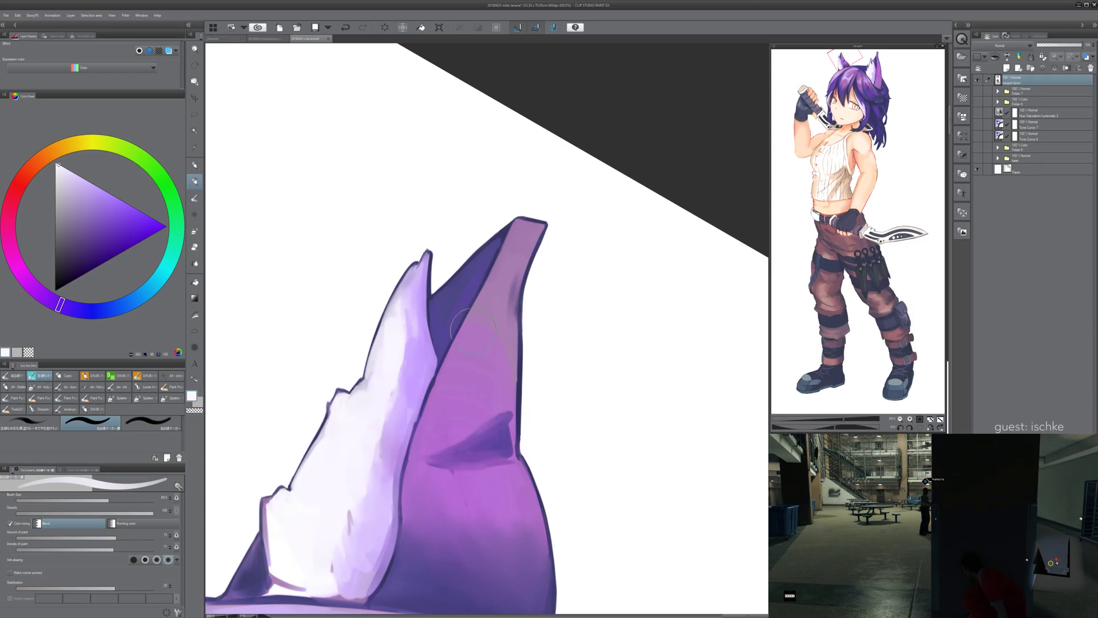
- Blend the leftover marks and the violet shading smoothly into the white fur from its base up to the tip
{"action": "mouse_move", "coordinate": [482, 455]}
{"action": "left_mouse_down"}
{"action": "mouse_move", "coordinate": [529, 365]}
{"action": "mouse_move", "coordinate": [555, 360]}
{"action": "left_mouse_up"}
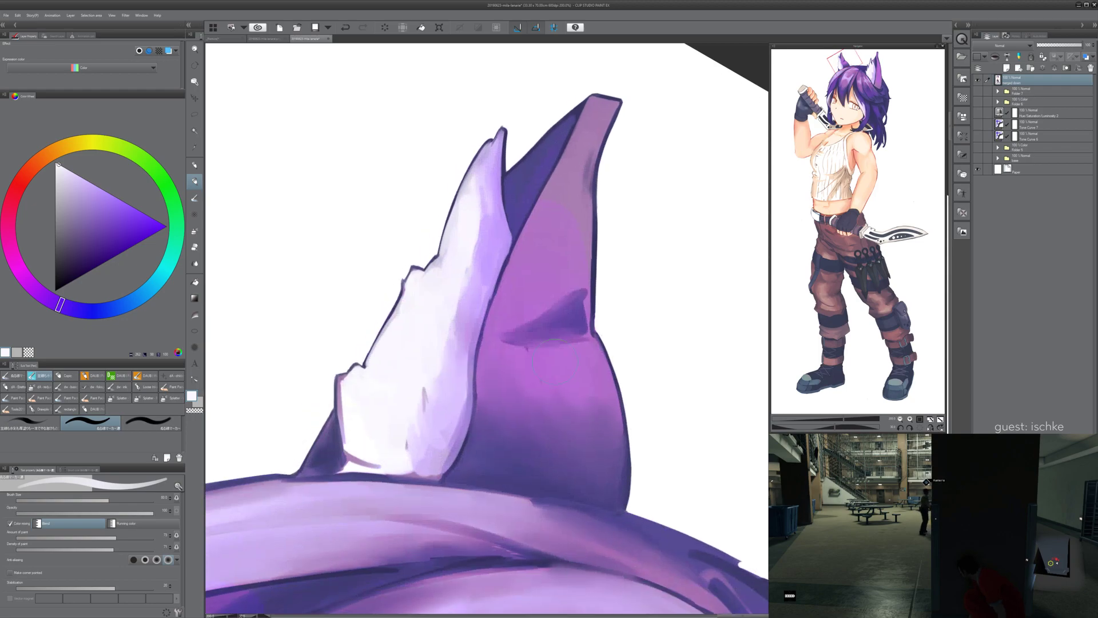
{"action": "key", "text": "j"}
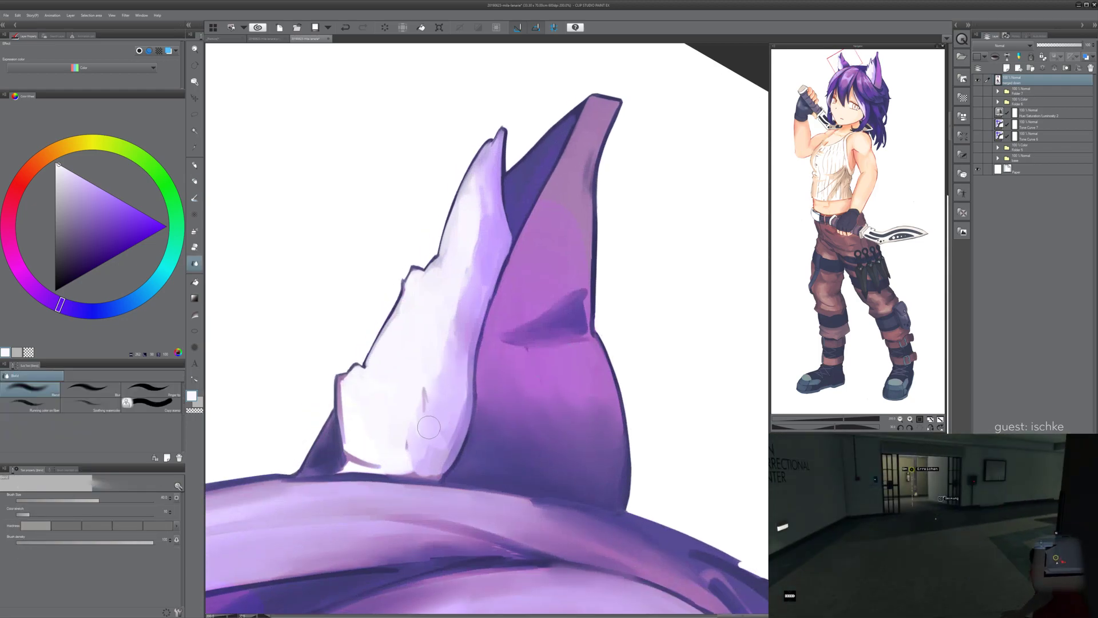
{"action": "mouse_move", "coordinate": [403, 450]}
{"action": "left_mouse_down"}
{"action": "mouse_move", "coordinate": [393, 392]}
{"action": "mouse_move", "coordinate": [431, 397]}
{"action": "mouse_move", "coordinate": [437, 278]}
{"action": "mouse_move", "coordinate": [448, 276]}
{"action": "mouse_move", "coordinate": [458, 302]}
{"action": "mouse_move", "coordinate": [457, 244]}
{"action": "mouse_move", "coordinate": [484, 186]}
{"action": "left_mouse_up"}
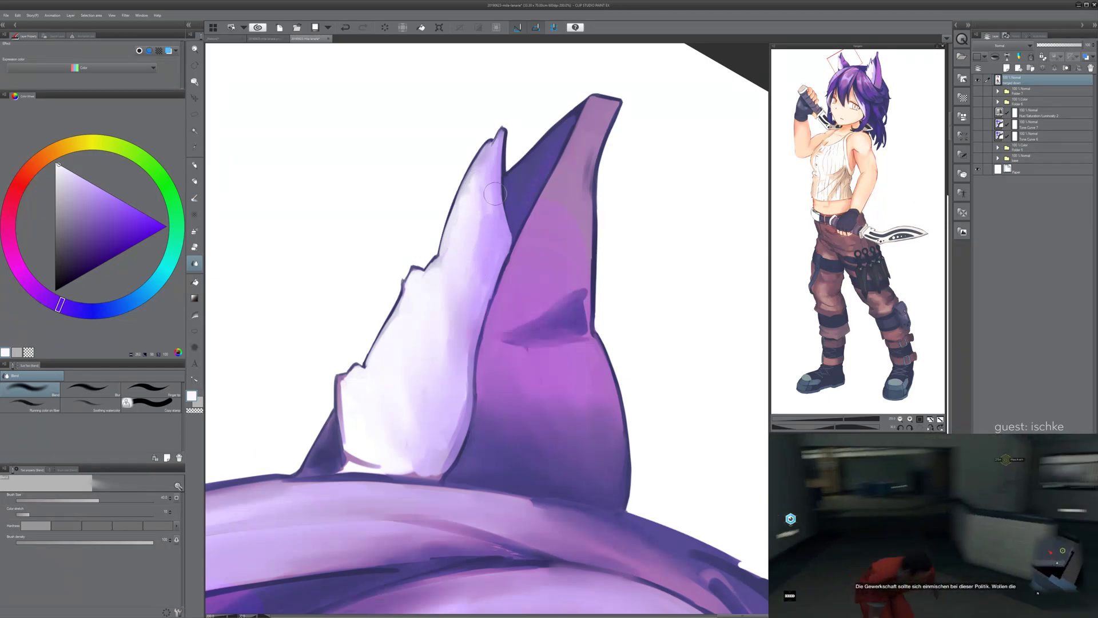
{"action": "mouse_move", "coordinate": [392, 441]}
{"action": "left_mouse_down"}
{"action": "mouse_move", "coordinate": [354, 451]}
{"action": "mouse_move", "coordinate": [361, 398]}
{"action": "mouse_move", "coordinate": [373, 471]}
{"action": "mouse_move", "coordinate": [379, 411]}
{"action": "mouse_move", "coordinate": [398, 449]}
{"action": "mouse_move", "coordinate": [464, 295]}
{"action": "mouse_move", "coordinate": [455, 340]}
{"action": "mouse_move", "coordinate": [408, 366]}
{"action": "mouse_move", "coordinate": [400, 308]}
{"action": "mouse_move", "coordinate": [416, 290]}
{"action": "mouse_move", "coordinate": [379, 382]}
{"action": "mouse_move", "coordinate": [444, 372]}
{"action": "left_mouse_up"}
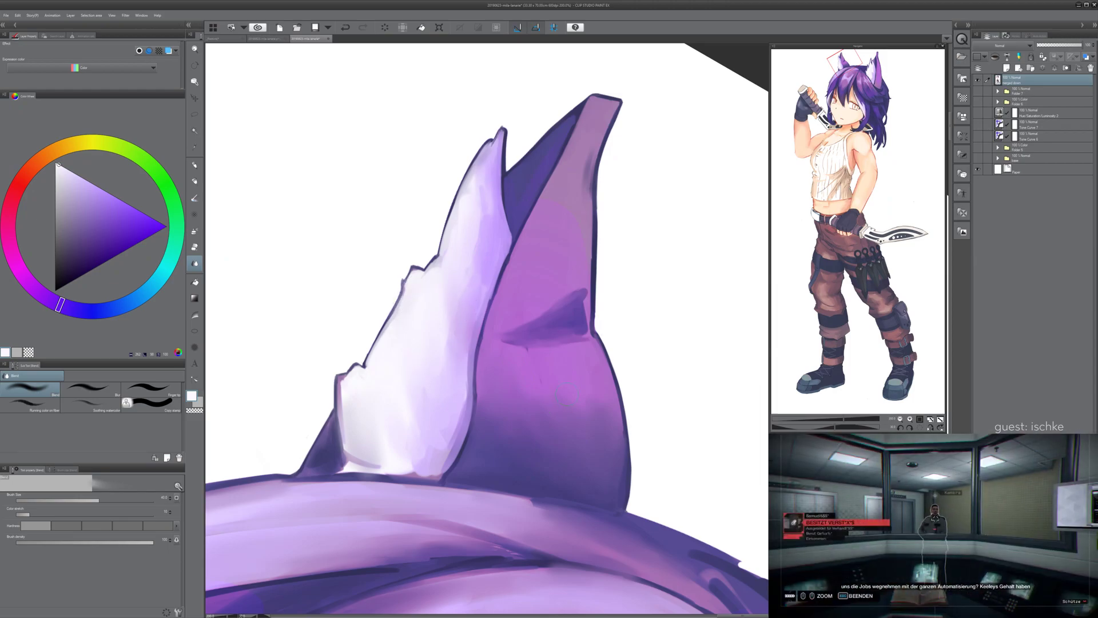
- Blend away the faint mauve line at the base of the white fur with a smaller blending brush, undoing stray strokes
{"action": "scroll", "coordinate": [549, 406], "scroll_direction": "up", "scroll_amount": 3}
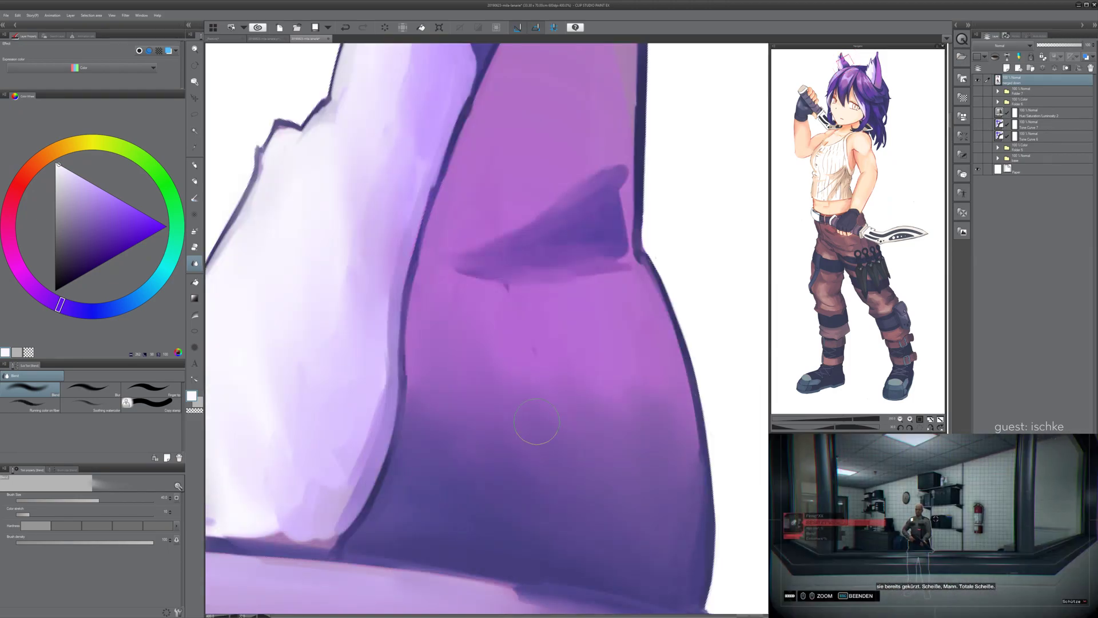
{"action": "left_click_drag", "start_coordinate": [480, 457], "coordinate": [552, 423]}
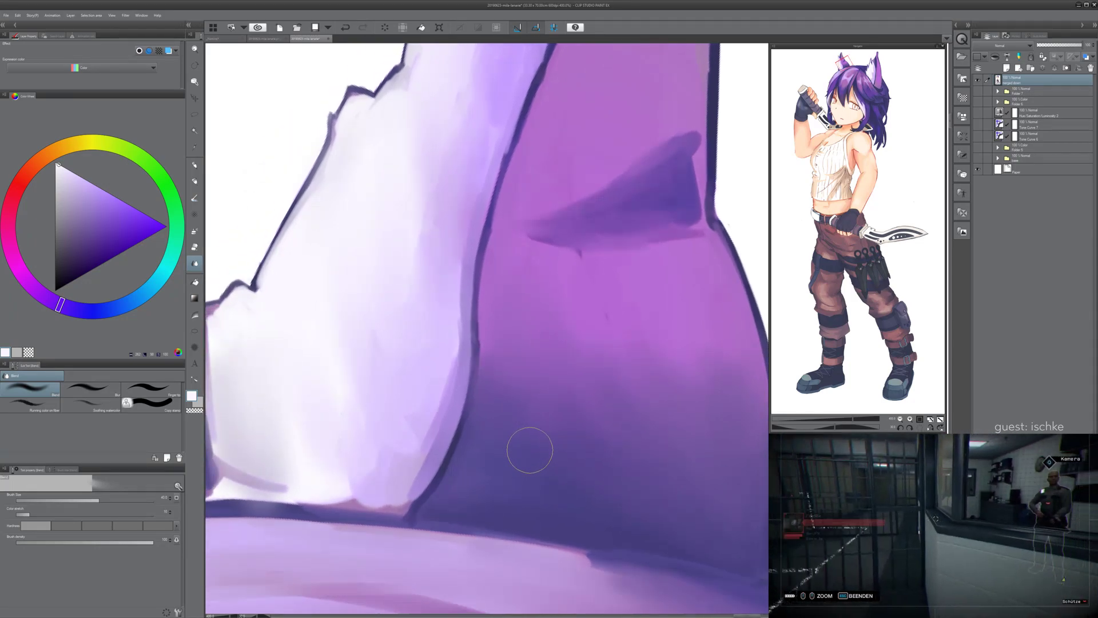
{"action": "left_click_drag", "start_coordinate": [361, 411], "coordinate": [571, 418]}
{"action": "left_click", "coordinate": [478, 479], "text": "alt"}
{"action": "mouse_move", "coordinate": [451, 492]}
{"action": "left_mouse_down"}
{"action": "mouse_move", "coordinate": [530, 502]}
{"action": "mouse_move", "coordinate": [432, 482]}
{"action": "mouse_move", "coordinate": [432, 496]}
{"action": "left_mouse_up"}
{"action": "key", "text": "ctrl+z"}
{"action": "key", "text": "ctrl+z"}
{"action": "left_click", "coordinate": [514, 497], "text": "alt"}
{"action": "key", "text": "bracketleft"}
{"action": "key", "text": "bracketleft"}
{"action": "key", "text": "bracketleft"}
{"action": "key", "text": "bracketleft"}
{"action": "left_click_drag", "start_coordinate": [587, 463], "coordinate": [531, 483]}
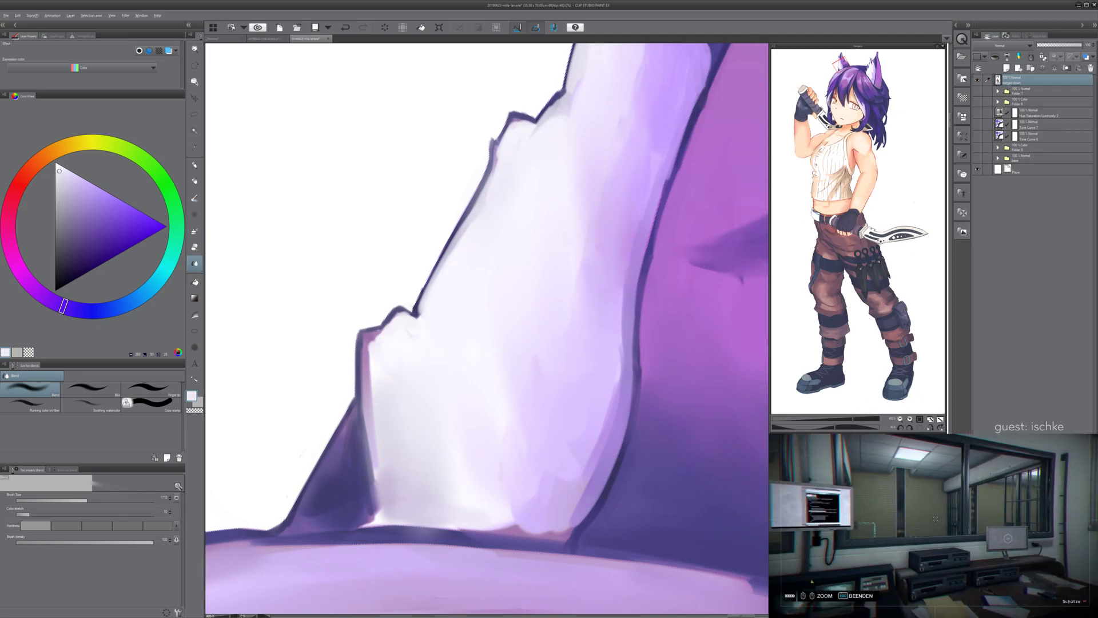
- Sample pale mauve and paint a thin strand along the fur's lower outer edge beside the dark triangle, undoing the oversized dab
{"action": "left_click", "coordinate": [486, 540], "text": "alt"}
{"action": "left_click", "coordinate": [427, 528], "text": "alt"}
{"action": "left_click", "coordinate": [365, 422], "text": "alt"}
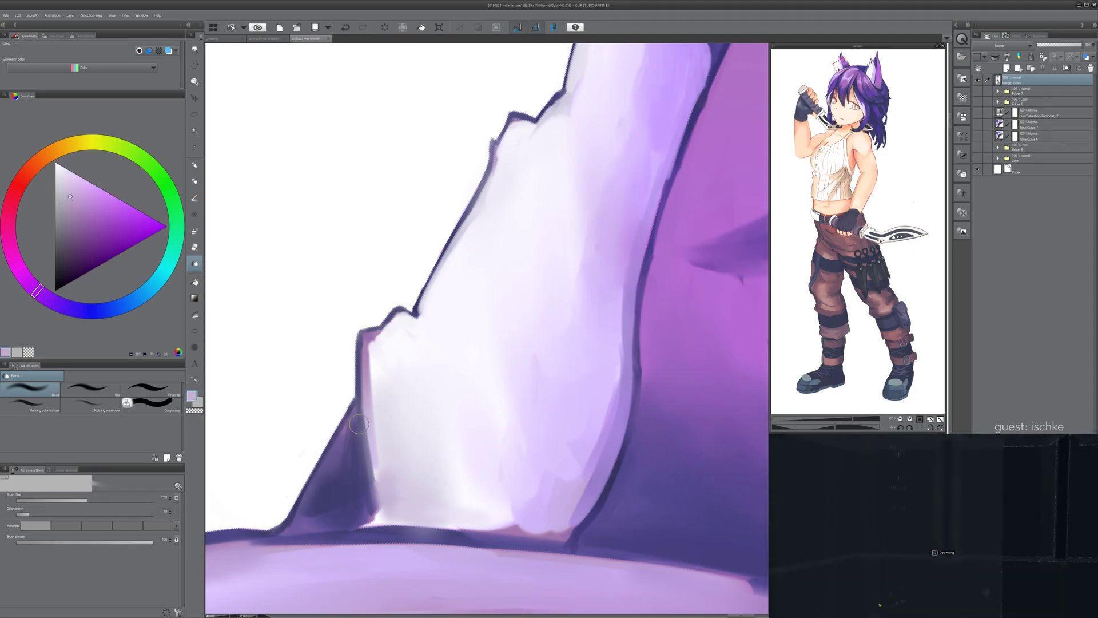
{"action": "key", "text": "bracketleft"}
{"action": "key", "text": "bracketleft"}
{"action": "key", "text": "bracketleft"}
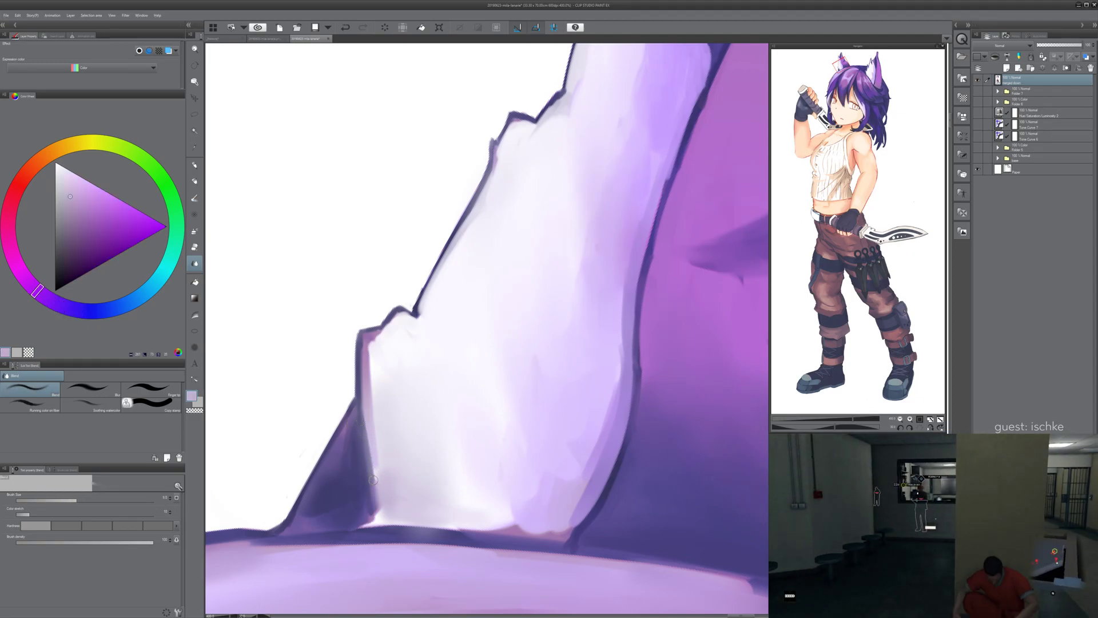
{"action": "key", "text": "b"}
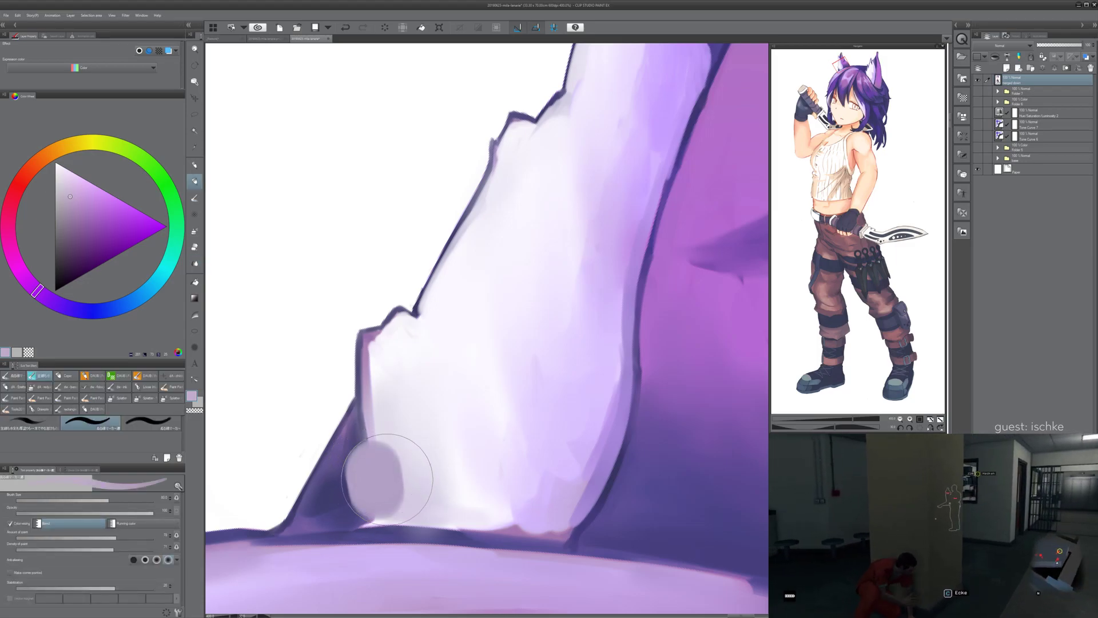
{"action": "key", "text": "ctrl+z"}
{"action": "key", "text": "bracketleft"}
{"action": "key", "text": "bracketleft"}
{"action": "key", "text": "bracketleft"}
{"action": "key", "text": "bracketleft"}
{"action": "key", "text": "bracketleft"}
{"action": "key", "text": "bracketleft"}
{"action": "key", "text": "bracketleft"}
{"action": "key", "text": "bracketleft"}
{"action": "key", "text": "bracketleft"}
{"action": "key", "text": "bracketleft"}
{"action": "mouse_move", "coordinate": [376, 466]}
{"action": "left_mouse_down"}
{"action": "mouse_move", "coordinate": [371, 523]}
{"action": "mouse_move", "coordinate": [376, 506]}
{"action": "left_mouse_up"}
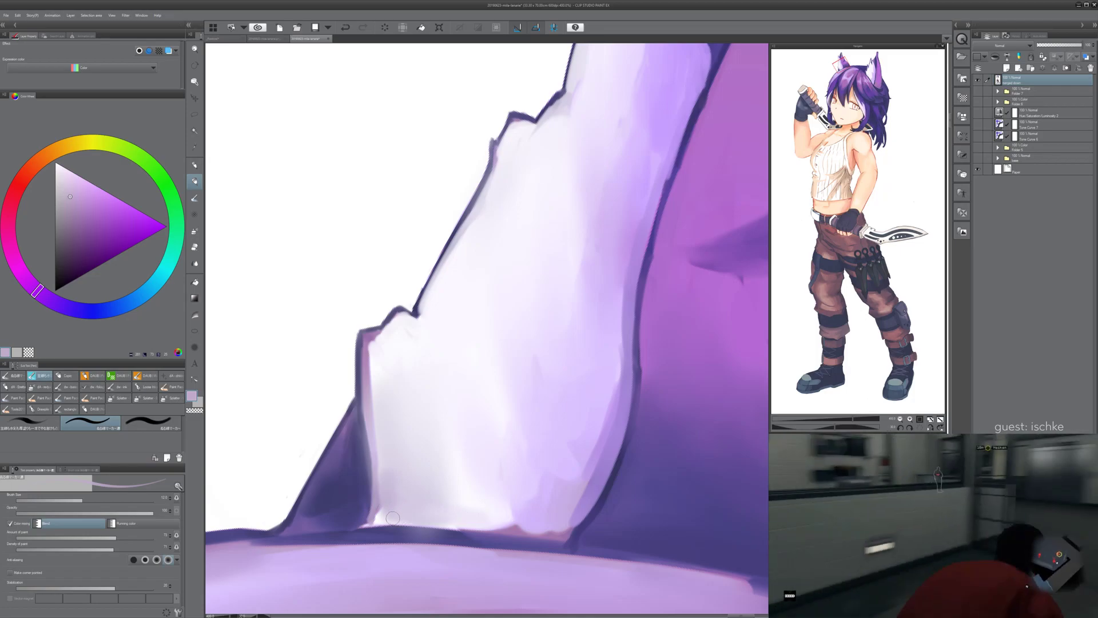
- Try strokes in a sampled pale lavender near the base of the white fur
{"action": "left_click", "coordinate": [389, 509], "text": "alt"}
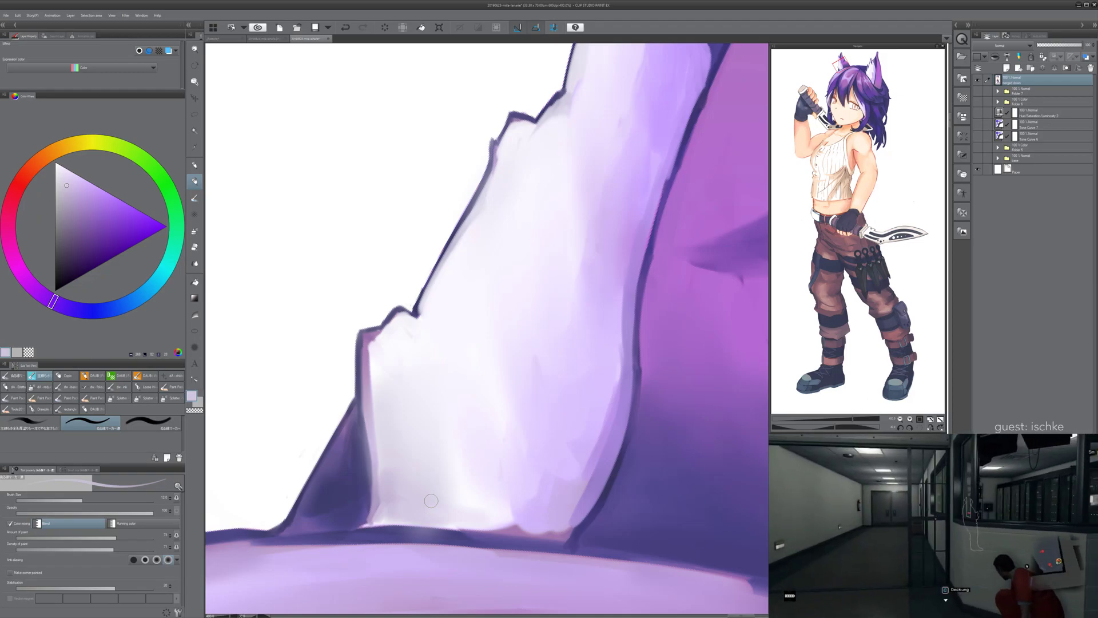
{"action": "key", "text": "ctrl+z"}
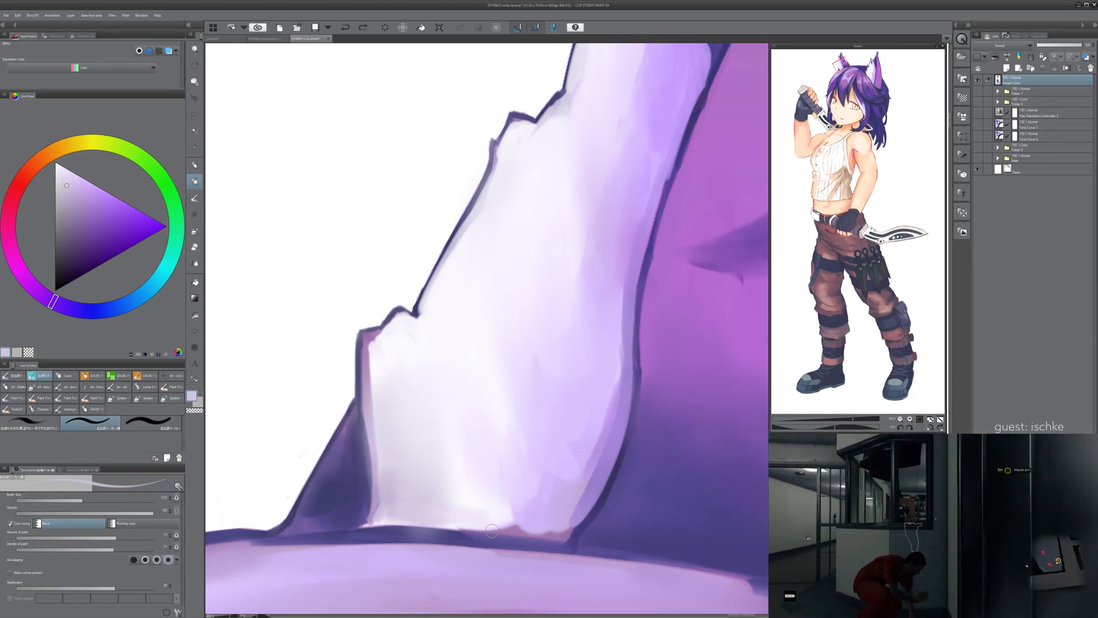
{"action": "key", "text": "bracketleft"}
{"action": "mouse_move", "coordinate": [448, 469]}
{"action": "left_mouse_down"}
{"action": "mouse_move", "coordinate": [464, 481]}
{"action": "mouse_move", "coordinate": [527, 468]}
{"action": "left_mouse_up"}
{"action": "key", "text": "ctrl+z"}
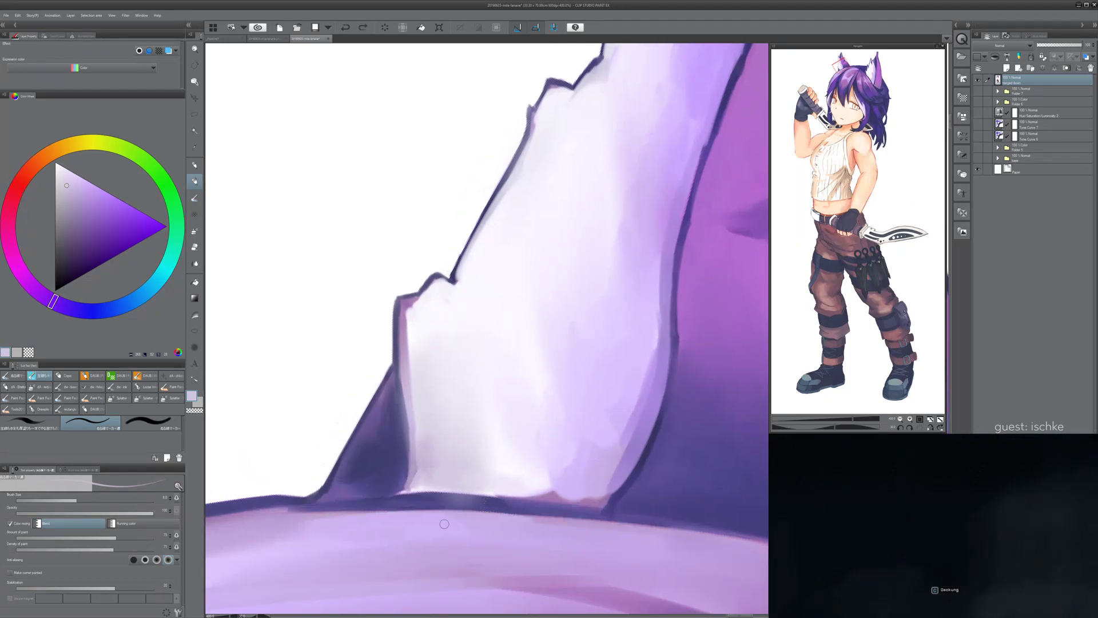
- Rotate the canvas and paint sampled pale fur tones over the mauve edge along the white fur's base
{"action": "key", "text": "minus"}
{"action": "left_click_drag", "start_coordinate": [523, 535], "coordinate": [406, 479]}
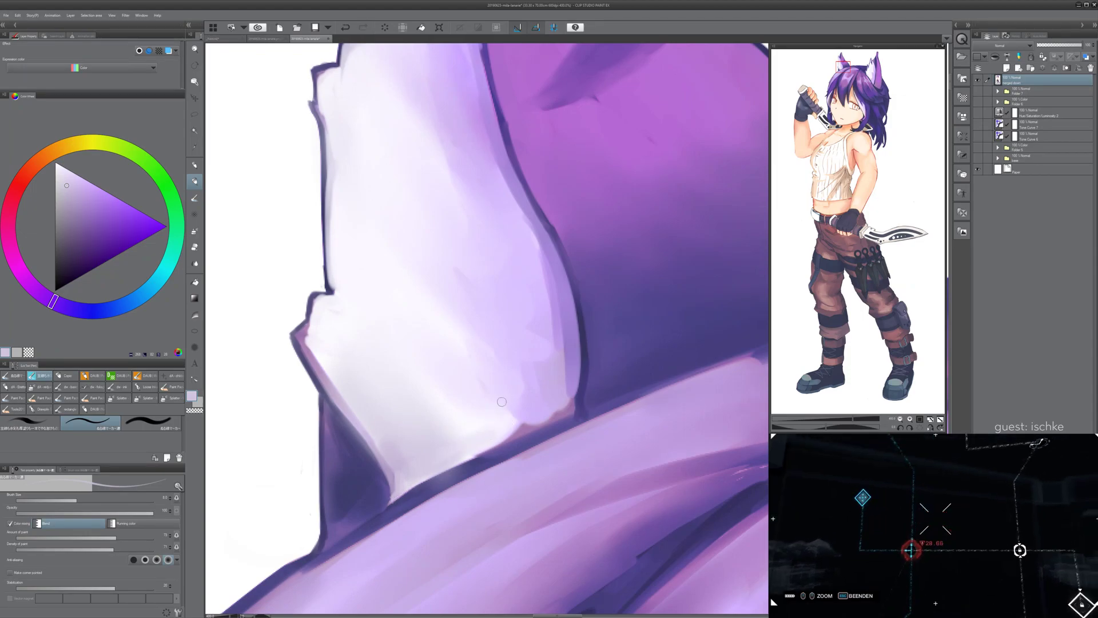
{"action": "left_click_drag", "start_coordinate": [535, 426], "coordinate": [480, 453]}
{"action": "left_click_drag", "start_coordinate": [561, 414], "coordinate": [454, 470]}
{"action": "key", "text": "ctrl+z"}
{"action": "left_click", "coordinate": [508, 430], "text": "alt"}
{"action": "left_click", "coordinate": [518, 432], "text": "alt"}
{"action": "mouse_move", "coordinate": [503, 437]}
{"action": "left_mouse_down"}
{"action": "mouse_move", "coordinate": [418, 489]}
{"action": "mouse_move", "coordinate": [535, 426]}
{"action": "mouse_move", "coordinate": [423, 484]}
{"action": "left_mouse_up"}
- Smooth the fur's lower inner corner with sampled near-white and light lavender
{"action": "left_click", "coordinate": [513, 424], "text": "alt"}
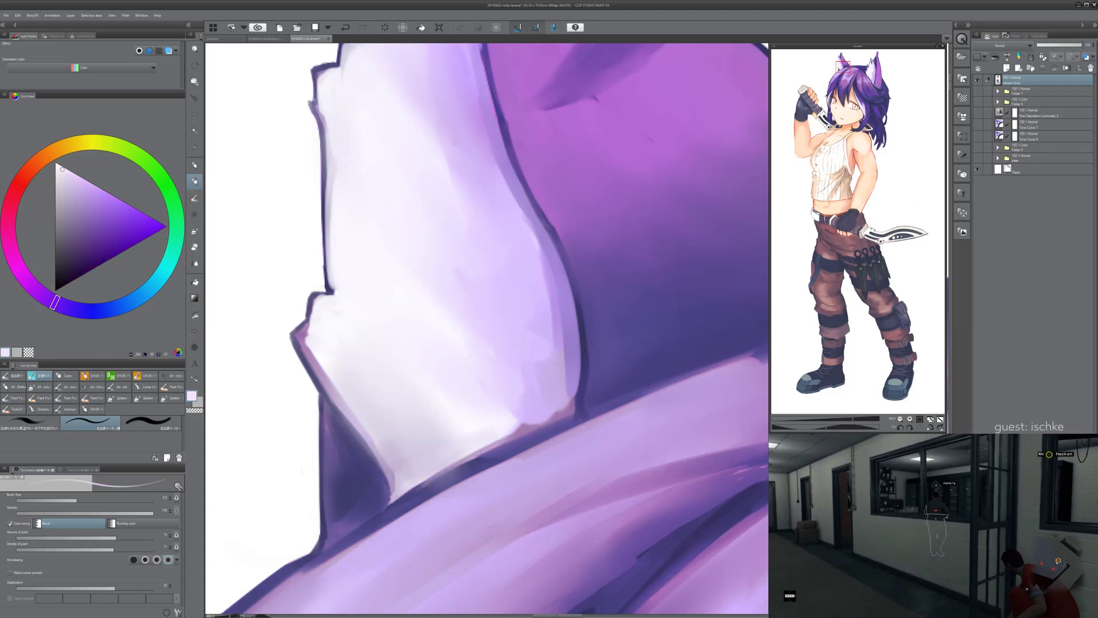
{"action": "left_click_drag", "start_coordinate": [532, 400], "coordinate": [470, 437]}
{"action": "left_click", "coordinate": [484, 437], "text": "alt"}
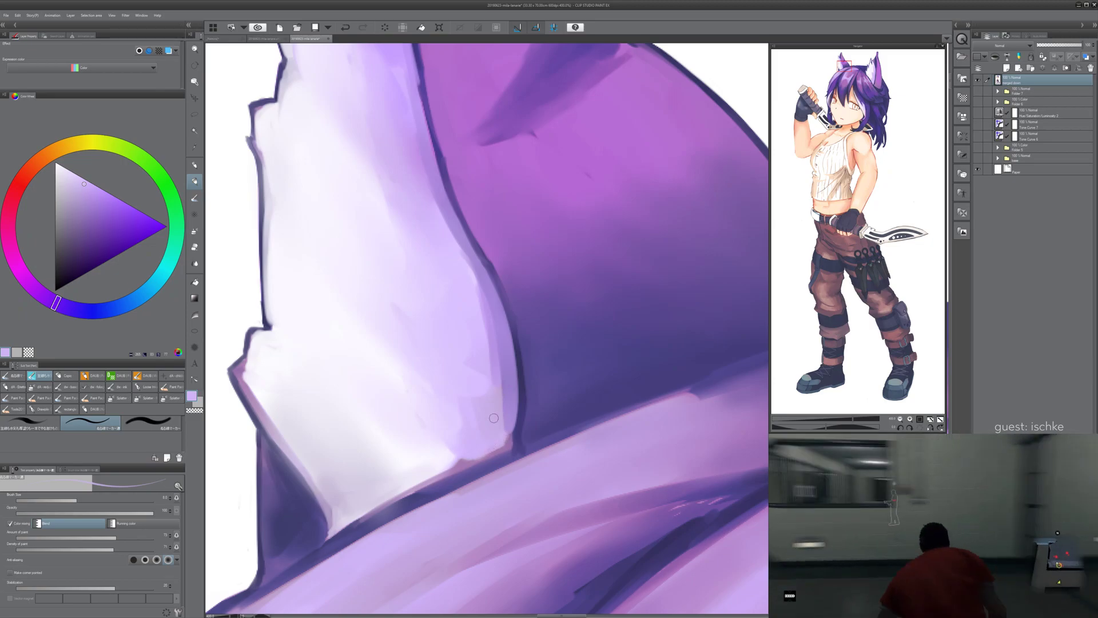
{"action": "left_click_drag", "start_coordinate": [486, 366], "coordinate": [469, 369]}
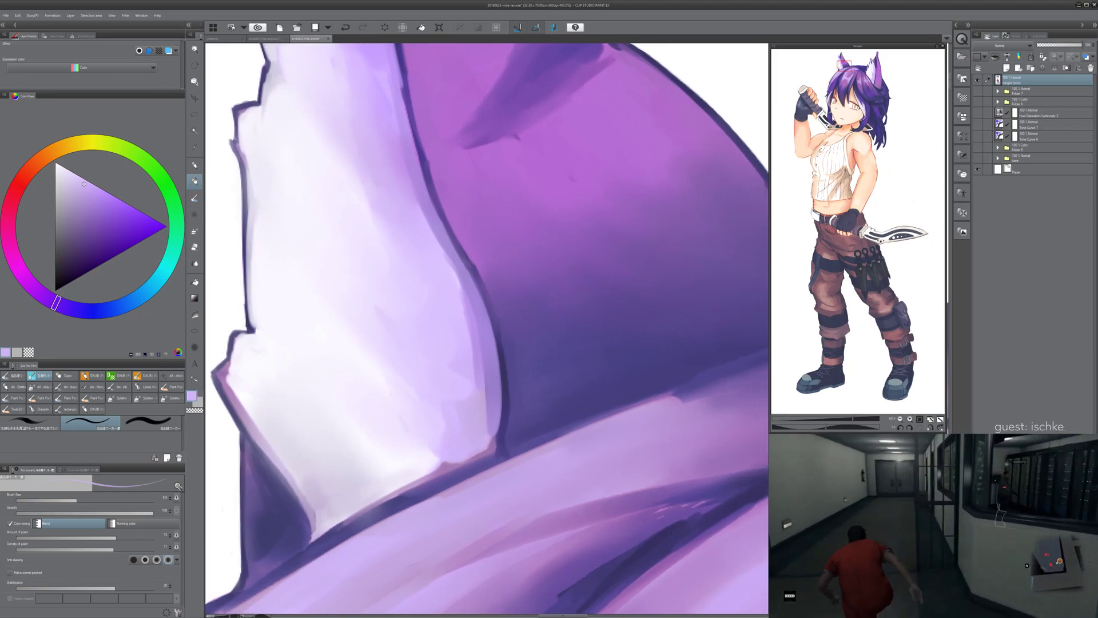
{"action": "left_click", "coordinate": [464, 439], "text": "alt"}
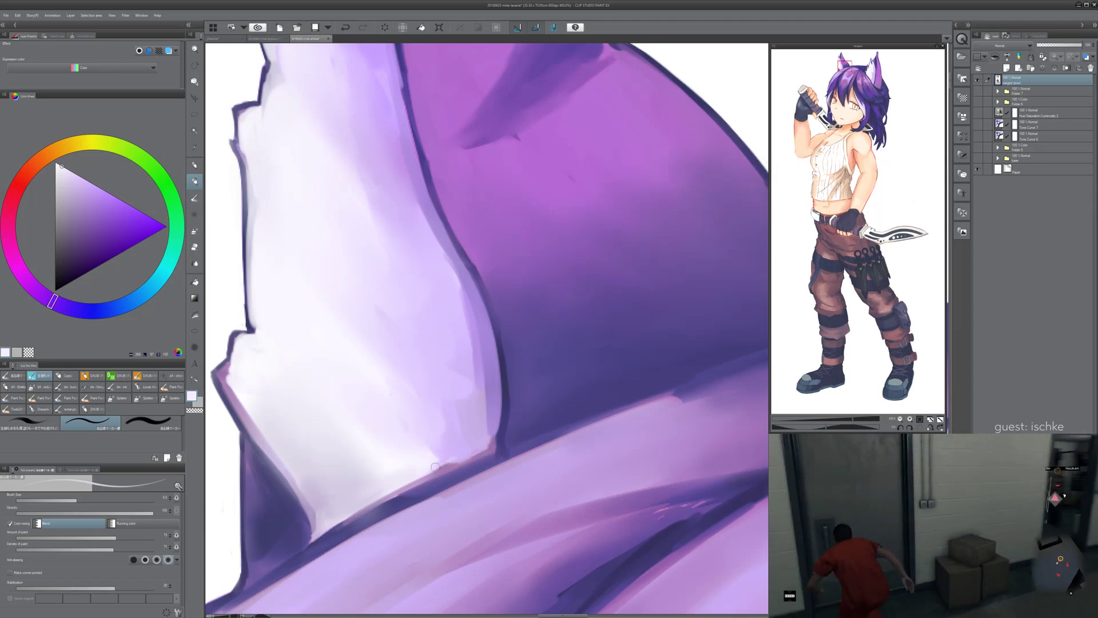
- Sample dark blue and redraw the outline between the white fur's base and the hair
{"action": "left_click", "coordinate": [386, 504], "text": "alt"}
{"action": "left_click_drag", "start_coordinate": [373, 508], "coordinate": [464, 461]}
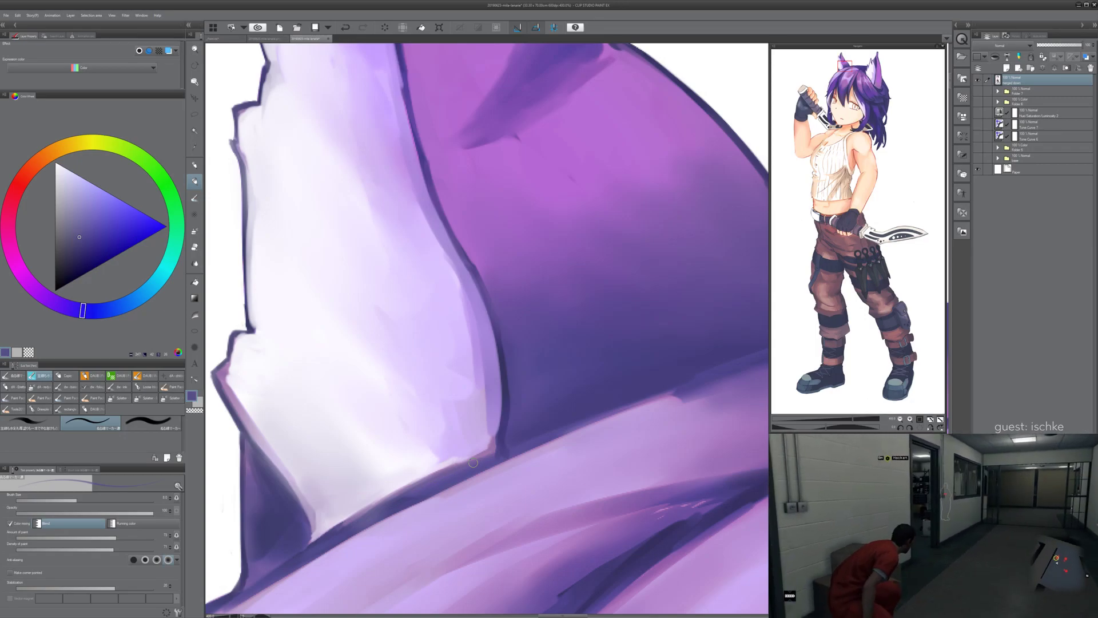
{"action": "key", "text": "^"}
{"action": "key", "text": "^"}
{"action": "left_click_drag", "start_coordinate": [368, 420], "coordinate": [486, 438]}
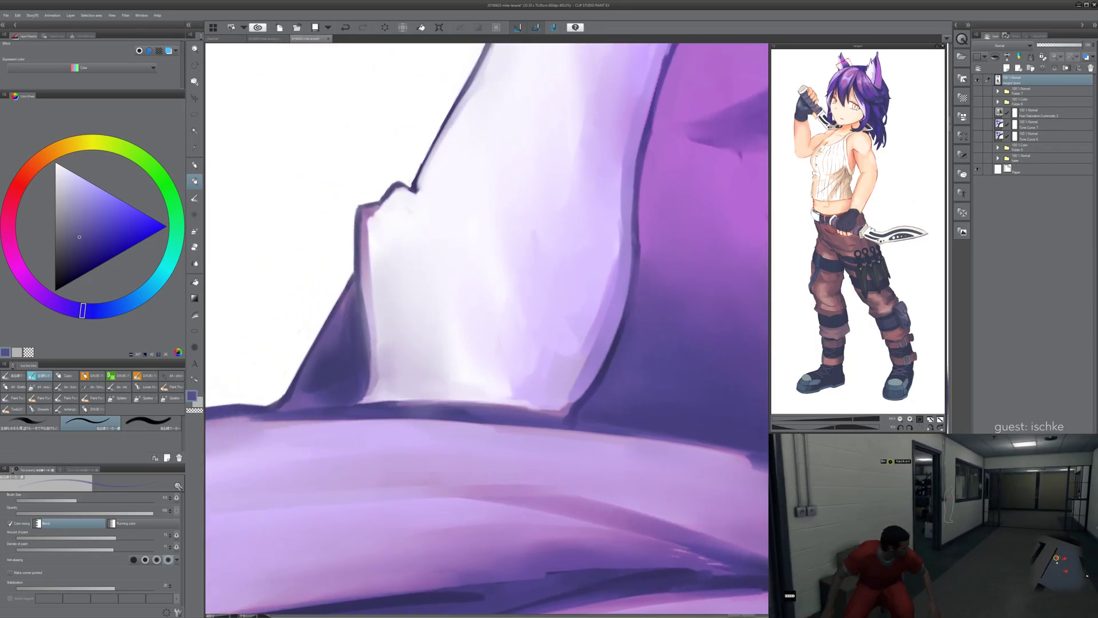
{"action": "key", "text": "-"}
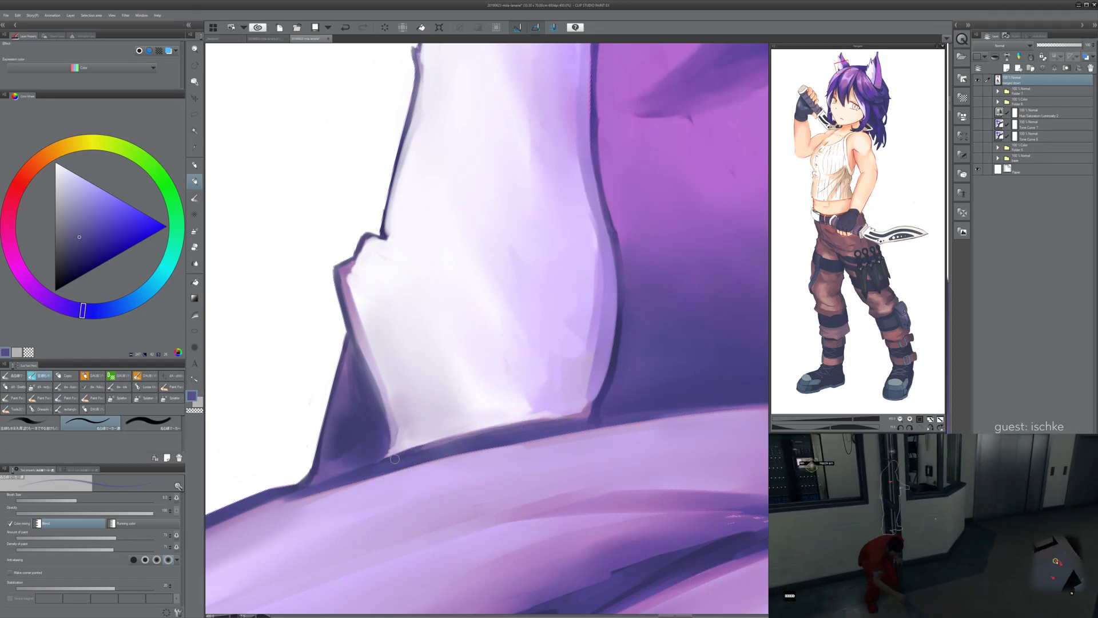
- Sample a medium lavender from the hair and touch up the strand just beneath the white fur's base
{"action": "scroll", "coordinate": [508, 445], "scroll_direction": "down", "scroll_amount": 3}
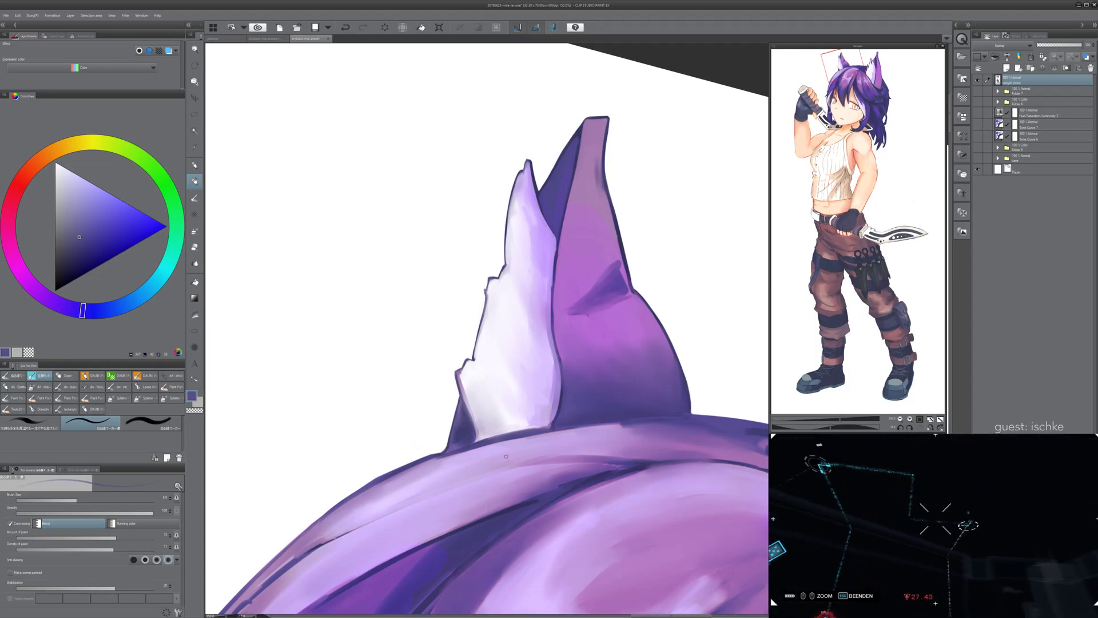
{"action": "scroll", "coordinate": [506, 456], "scroll_direction": "up", "scroll_amount": 3}
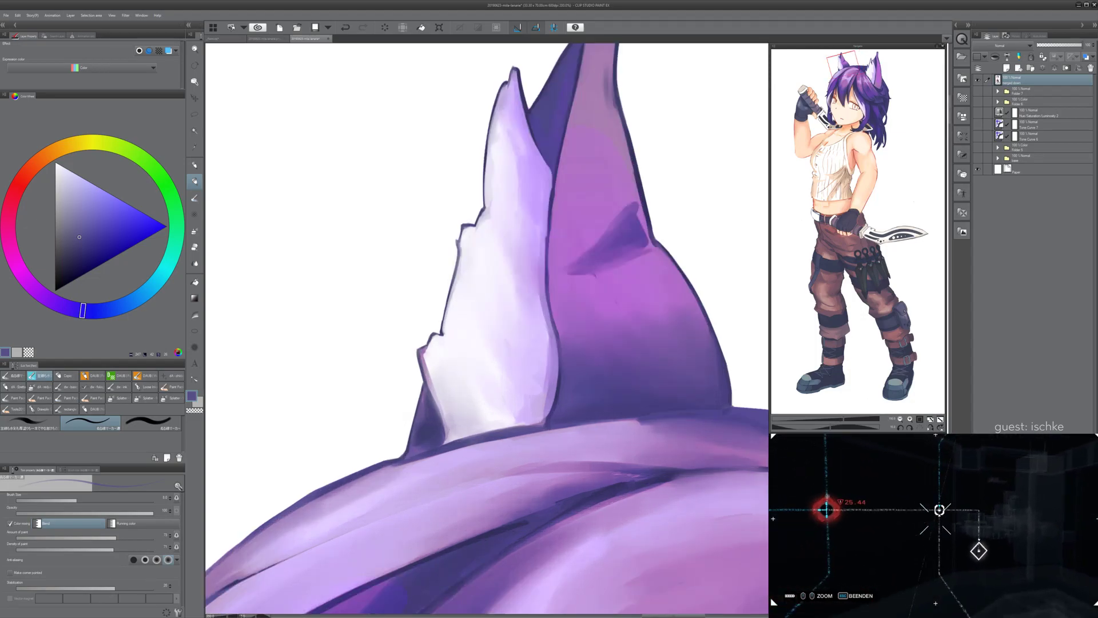
{"action": "left_click", "coordinate": [395, 336], "text": "alt"}
{"action": "left_click_drag", "start_coordinate": [386, 352], "coordinate": [380, 408]}
{"action": "scroll", "coordinate": [473, 446], "scroll_direction": "down", "scroll_amount": 4}
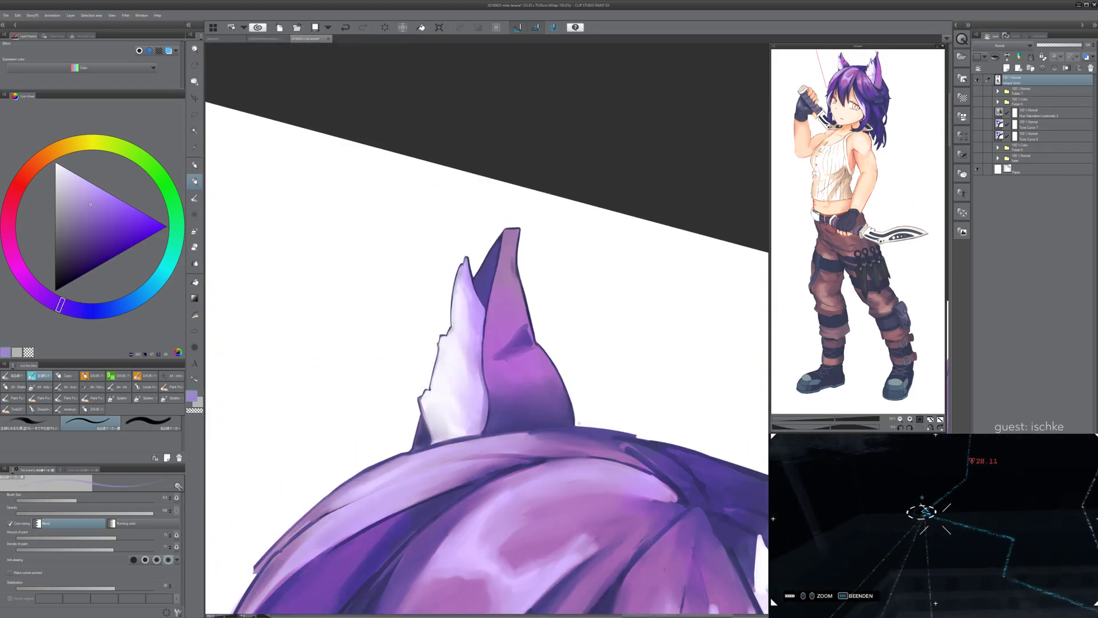
- Sample a pale lavender, enlarge the brush and paint rim-light strokes along the hair edge beneath the ear
{"action": "scroll", "coordinate": [535, 486], "scroll_direction": "up", "scroll_amount": 3}
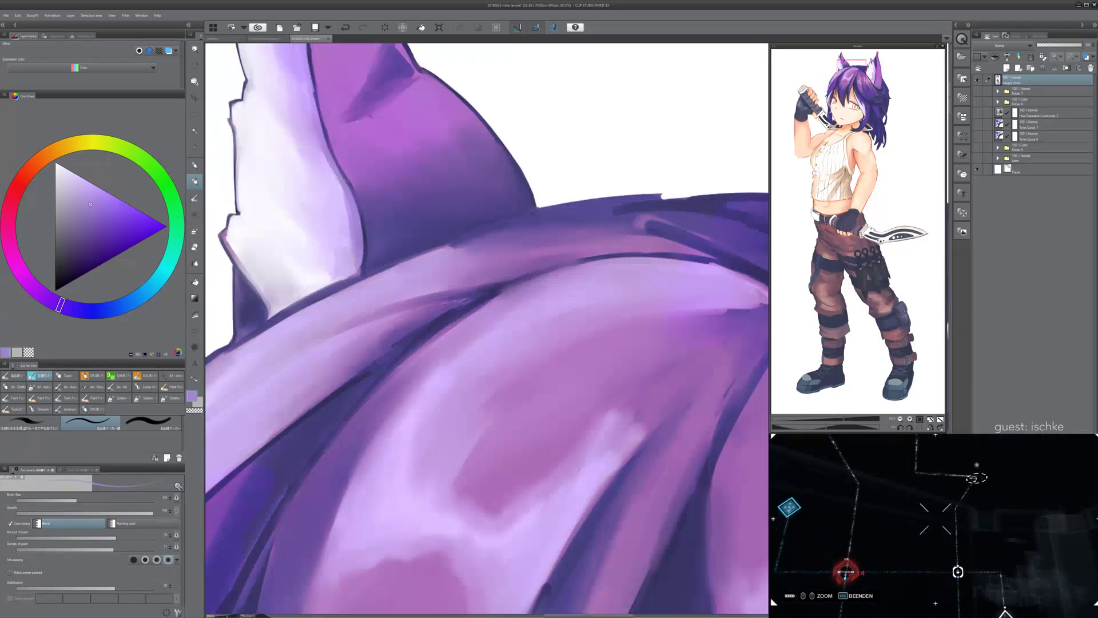
{"action": "left_click_drag", "start_coordinate": [320, 309], "coordinate": [465, 333]}
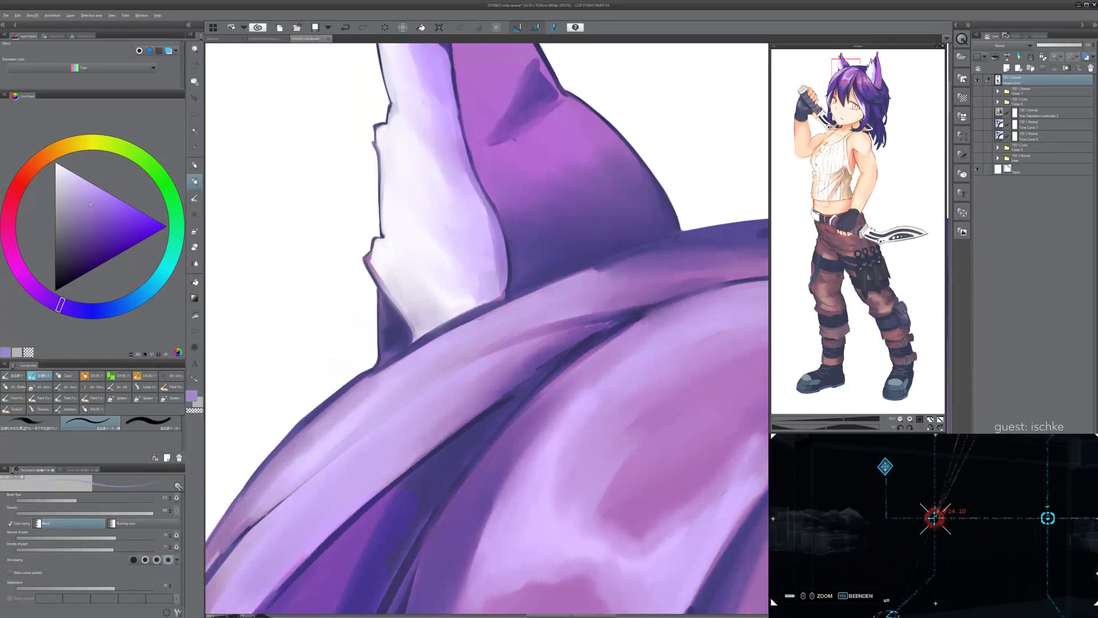
{"action": "left_click", "coordinate": [379, 376], "text": "alt"}
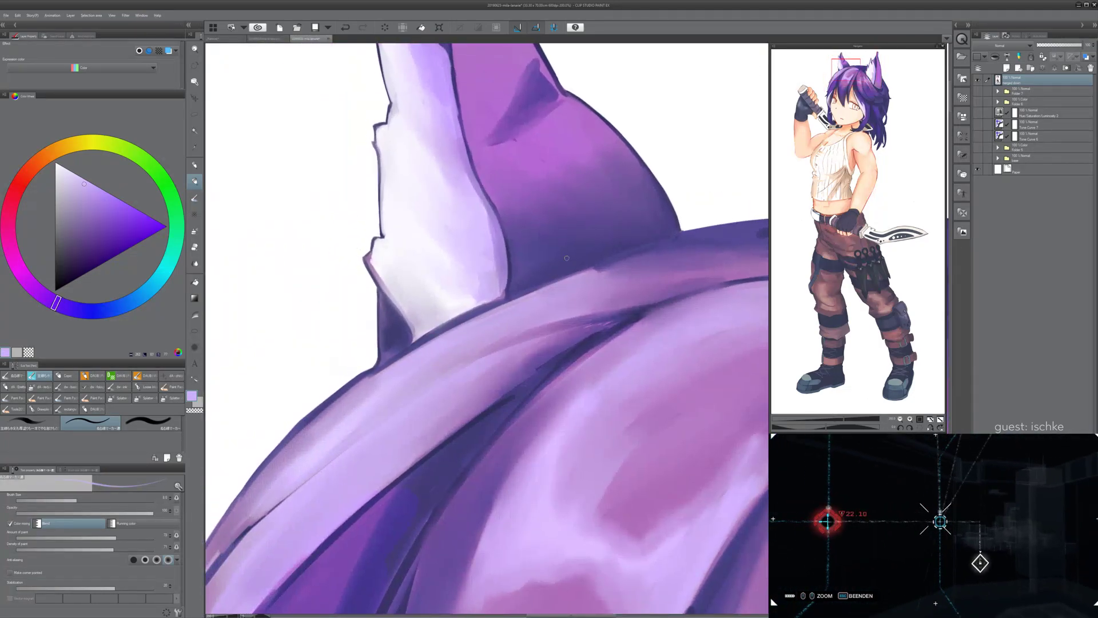
{"action": "key", "text": "]"}
{"action": "key", "text": "]"}
{"action": "key", "text": "]"}
{"action": "key", "text": "]"}
{"action": "left_click_drag", "start_coordinate": [373, 379], "coordinate": [557, 286]}
{"action": "mouse_move", "coordinate": [458, 330]}
{"action": "left_mouse_down"}
{"action": "mouse_move", "coordinate": [333, 380]}
{"action": "mouse_move", "coordinate": [522, 298]}
{"action": "left_mouse_up"}
{"action": "key", "text": "ctrl+z"}
{"action": "left_click_drag", "start_coordinate": [409, 347], "coordinate": [559, 298]}
{"action": "left_click_drag", "start_coordinate": [561, 295], "coordinate": [376, 366]}
{"action": "key", "text": "ctrl+z"}
- Extend the pale lavender rim light in one long stroke from the ear's base along the top of the head
{"action": "mouse_move", "coordinate": [252, 407]}
{"action": "left_mouse_down"}
{"action": "mouse_move", "coordinate": [391, 360]}
{"action": "mouse_move", "coordinate": [524, 350]}
{"action": "left_mouse_up"}
{"action": "key", "text": "ctrl+z"}
{"action": "key", "text": "ctrl+z"}
{"action": "left_click_drag", "start_coordinate": [255, 405], "coordinate": [572, 348]}
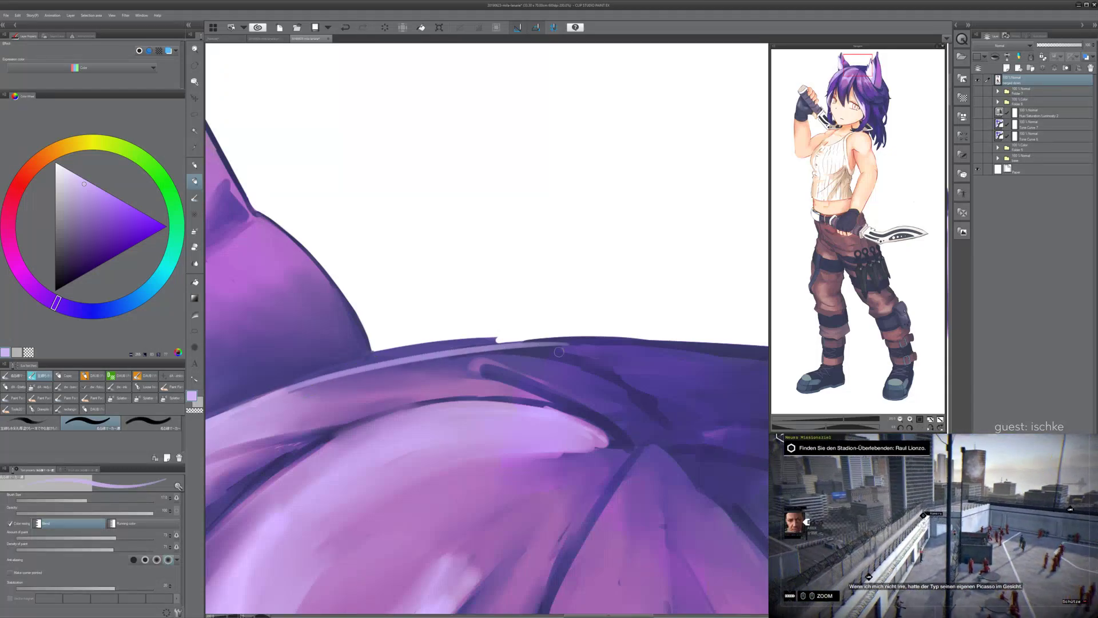
{"action": "left_click_drag", "start_coordinate": [257, 394], "coordinate": [606, 339]}
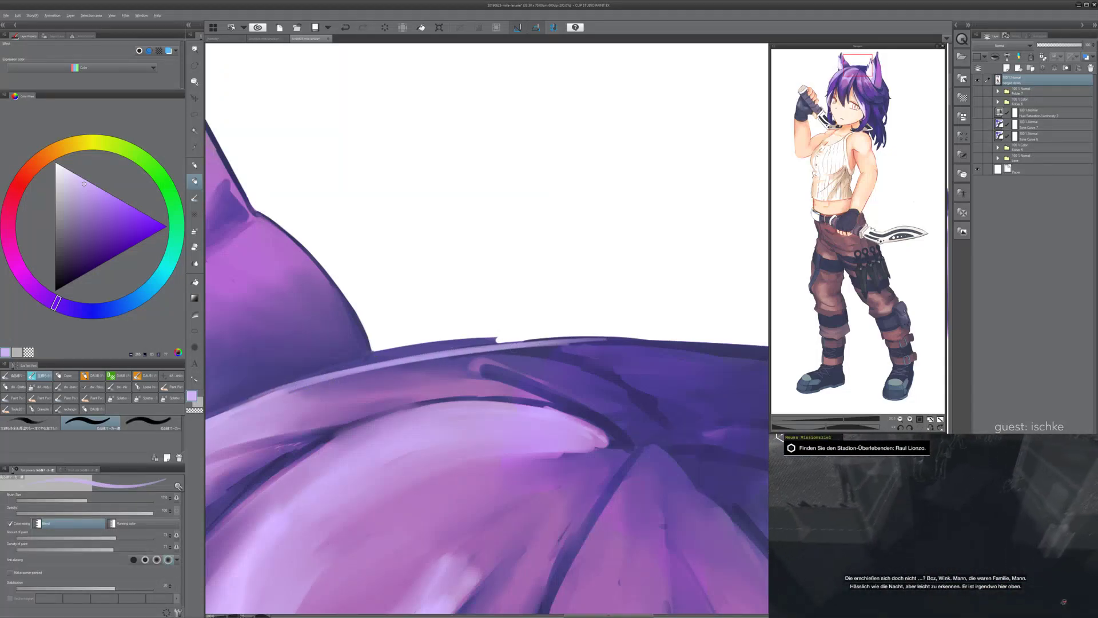
- Sample dark blue and redraw the outline along the top of the head from the ear towards the crown
{"action": "left_click", "coordinate": [513, 348], "text": "alt"}
{"action": "left_click_drag", "start_coordinate": [233, 405], "coordinate": [327, 372]}
{"action": "left_click_drag", "start_coordinate": [498, 339], "coordinate": [589, 335]}
{"action": "left_click_drag", "start_coordinate": [416, 348], "coordinate": [658, 341]}
{"action": "left_click_drag", "start_coordinate": [498, 340], "coordinate": [646, 340]}
{"action": "left_click_drag", "start_coordinate": [432, 345], "coordinate": [681, 343]}
{"action": "left_click_drag", "start_coordinate": [554, 358], "coordinate": [508, 351]}
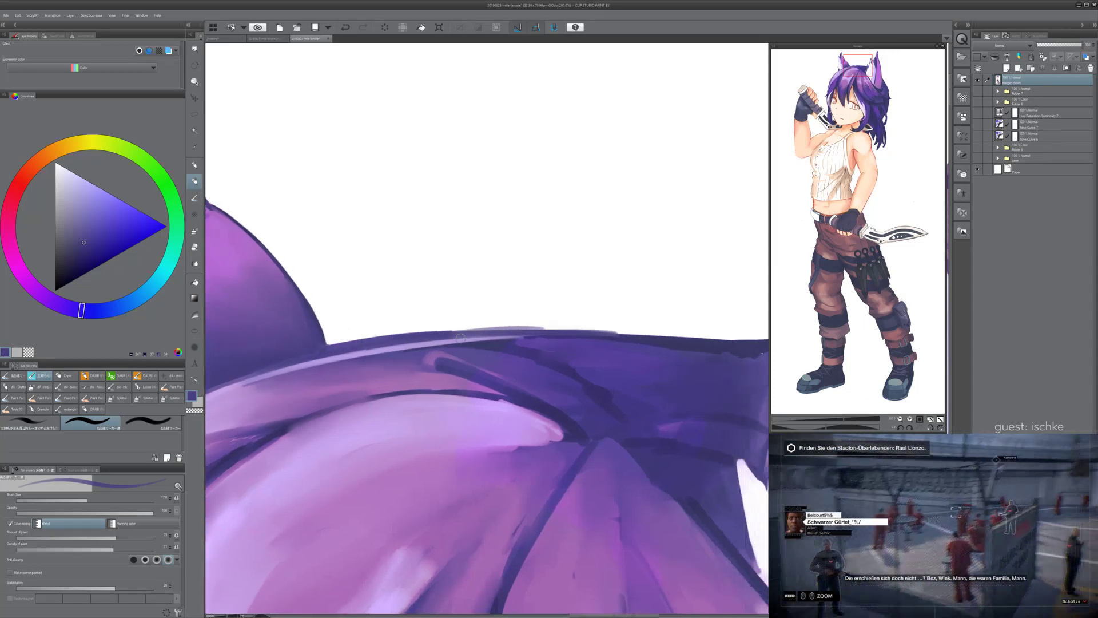
- Erase the excess outline paint above the head to leave a thin, clean contour
{"action": "key", "text": "e"}
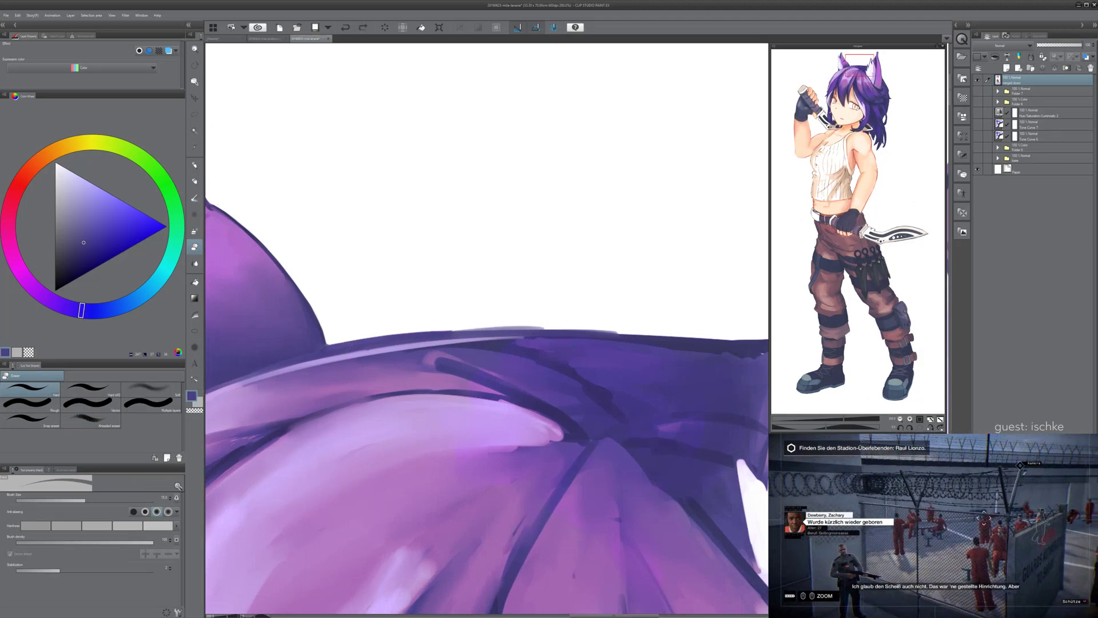
{"action": "left_click_drag", "start_coordinate": [332, 344], "coordinate": [604, 330]}
{"action": "left_click_drag", "start_coordinate": [330, 343], "coordinate": [502, 326]}
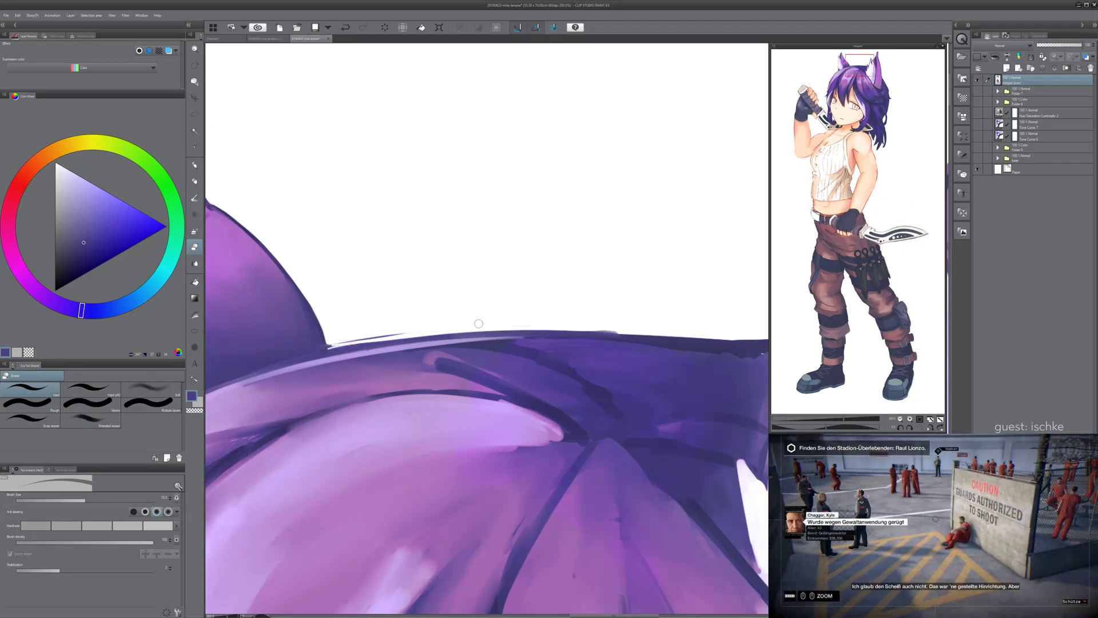
{"action": "left_click_drag", "start_coordinate": [482, 327], "coordinate": [658, 331]}
{"action": "mouse_move", "coordinate": [447, 330]}
{"action": "left_mouse_down"}
{"action": "mouse_move", "coordinate": [523, 331]}
{"action": "mouse_move", "coordinate": [352, 337]}
{"action": "mouse_move", "coordinate": [626, 326]}
{"action": "mouse_move", "coordinate": [451, 331]}
{"action": "mouse_move", "coordinate": [590, 326]}
{"action": "left_mouse_up"}
{"action": "key", "text": "ctrl+z"}
{"action": "left_click_drag", "start_coordinate": [443, 330], "coordinate": [568, 328]}
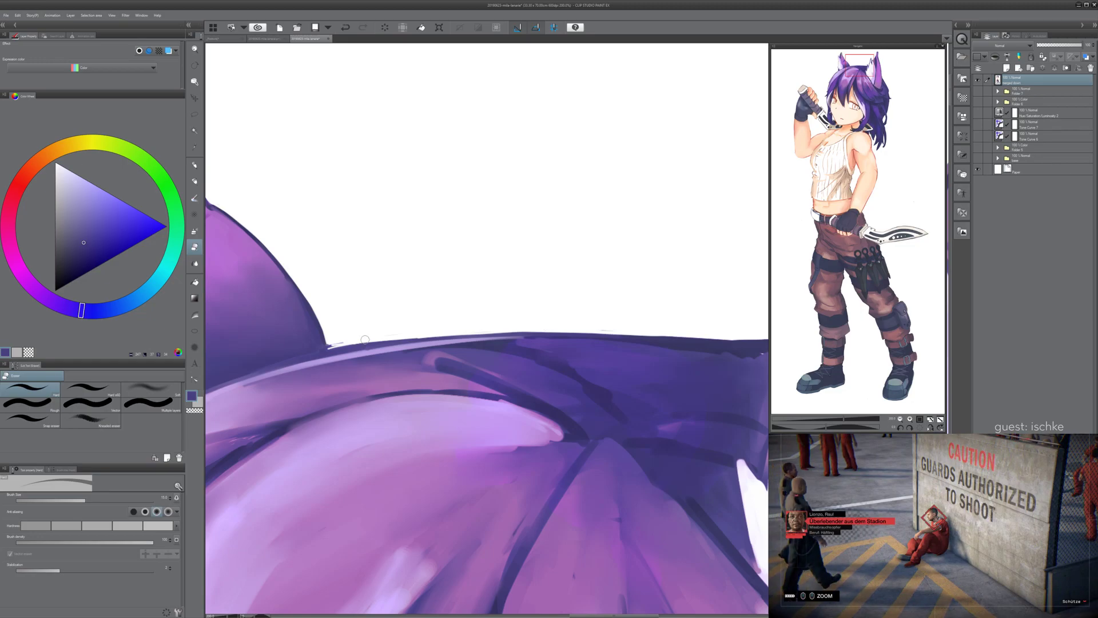
- Rotate the canvas and erase the stray marks where the ear meets the hair
{"action": "key", "text": "asciicircum"}
{"action": "key", "text": "asciicircum"}
{"action": "key", "text": "asciicircum"}
{"action": "key", "text": "asciicircum"}
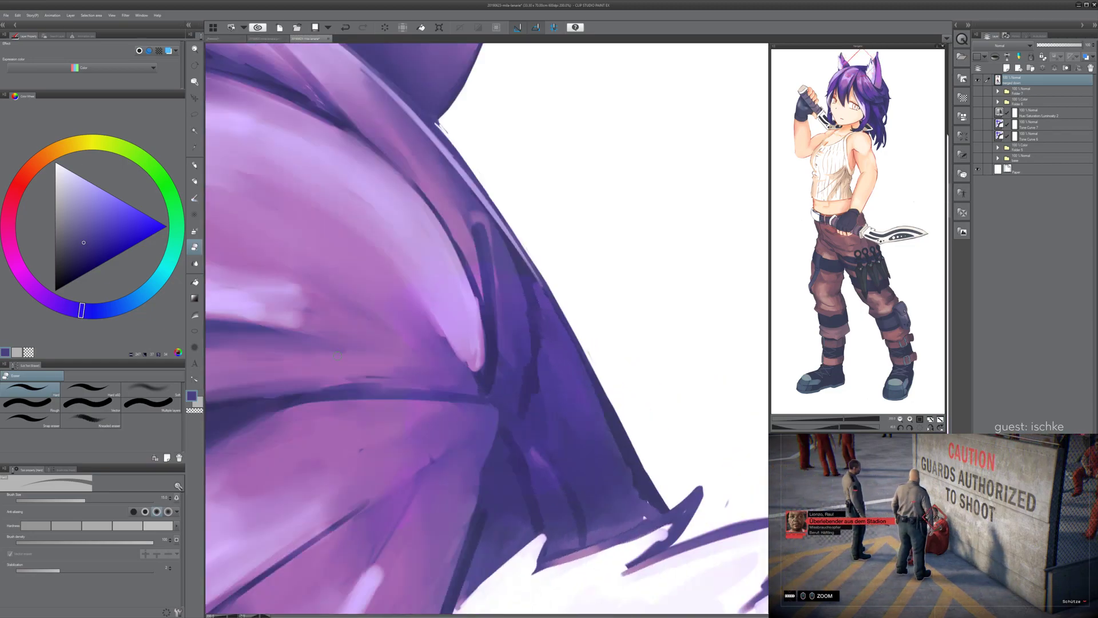
{"action": "left_click_drag", "start_coordinate": [474, 331], "coordinate": [484, 505]}
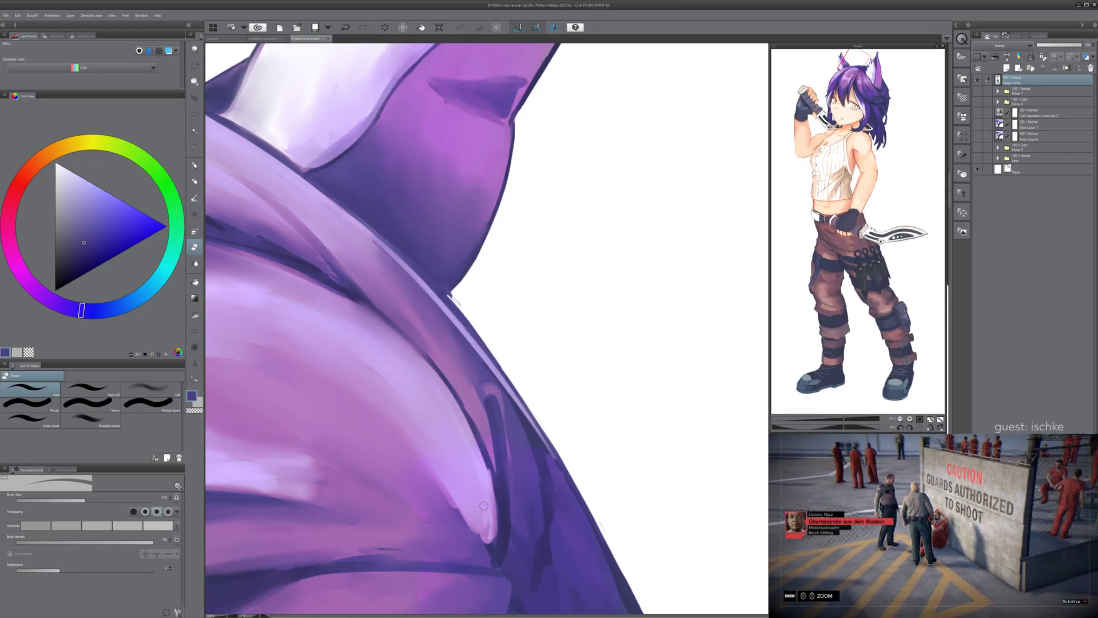
{"action": "key", "text": "asciicircum"}
{"action": "key", "text": "asciicircum"}
{"action": "key", "text": "asciicircum"}
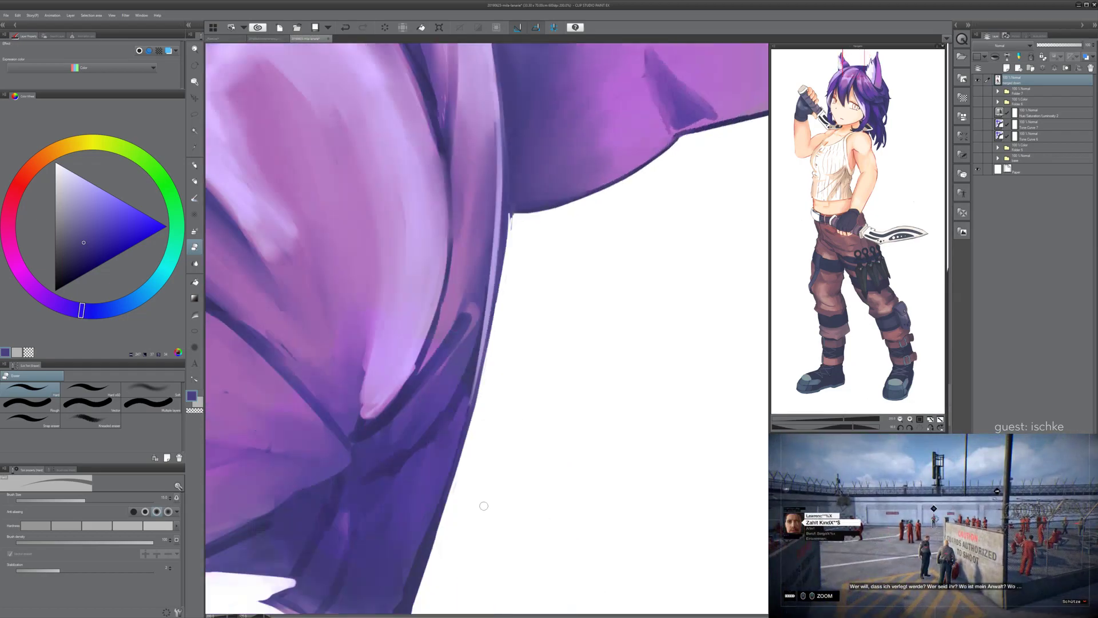
{"action": "scroll", "coordinate": [551, 309], "scroll_direction": "up", "scroll_amount": 4}
{"action": "mouse_move", "coordinate": [322, 252]}
{"action": "left_mouse_down"}
{"action": "mouse_move", "coordinate": [321, 276]}
{"action": "mouse_move", "coordinate": [318, 233]}
{"action": "mouse_move", "coordinate": [331, 236]}
{"action": "mouse_move", "coordinate": [317, 233]}
{"action": "mouse_move", "coordinate": [340, 234]}
{"action": "mouse_move", "coordinate": [314, 231]}
{"action": "mouse_move", "coordinate": [343, 234]}
{"action": "mouse_move", "coordinate": [318, 230]}
{"action": "mouse_move", "coordinate": [334, 283]}
{"action": "left_mouse_up"}
- Sample the lavender rim colour and continue the highlight beneath the outline towards the other ear's white fur
{"action": "key", "text": "ctrl+minus"}
{"action": "left_click_drag", "start_coordinate": [448, 424], "coordinate": [359, 278]}
{"action": "key", "text": "minus"}
{"action": "key", "text": "minus"}
{"action": "key", "text": "minus"}
{"action": "key", "text": "minus"}
{"action": "key", "text": "minus"}
{"action": "key", "text": "minus"}
{"action": "key", "text": "ctrl+minus"}
{"action": "key", "text": "ctrl+minus"}
{"action": "key", "text": "ctrl+minus"}
{"action": "key", "text": "ctrl+minus"}
{"action": "key", "text": "minus"}
{"action": "key", "text": "minus"}
{"action": "left_click_drag", "start_coordinate": [550, 405], "coordinate": [476, 368]}
{"action": "key", "text": "ctrl+plus"}
{"action": "key", "text": "ctrl+plus"}
{"action": "mouse_move", "coordinate": [554, 353]}
{"action": "left_mouse_down"}
{"action": "mouse_move", "coordinate": [389, 364]}
{"action": "mouse_move", "coordinate": [639, 307]}
{"action": "left_mouse_up"}
{"action": "left_click", "coordinate": [389, 364], "text": "alt"}
{"action": "key", "text": "ctrl+z"}
{"action": "key", "text": "b"}
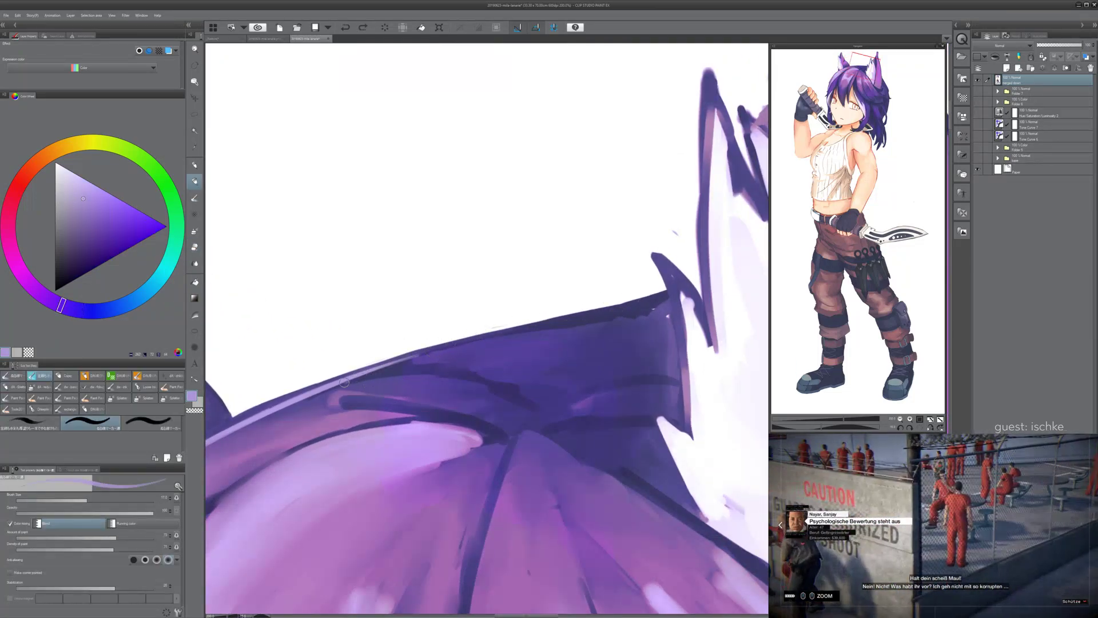
{"action": "left_click_drag", "start_coordinate": [343, 382], "coordinate": [640, 313]}
{"action": "key", "text": "ctrl+z"}
{"action": "mouse_move", "coordinate": [323, 386]}
{"action": "left_mouse_down"}
{"action": "mouse_move", "coordinate": [528, 328]}
{"action": "mouse_move", "coordinate": [652, 309]}
{"action": "left_mouse_up"}
{"action": "left_click_drag", "start_coordinate": [521, 314], "coordinate": [419, 344]}
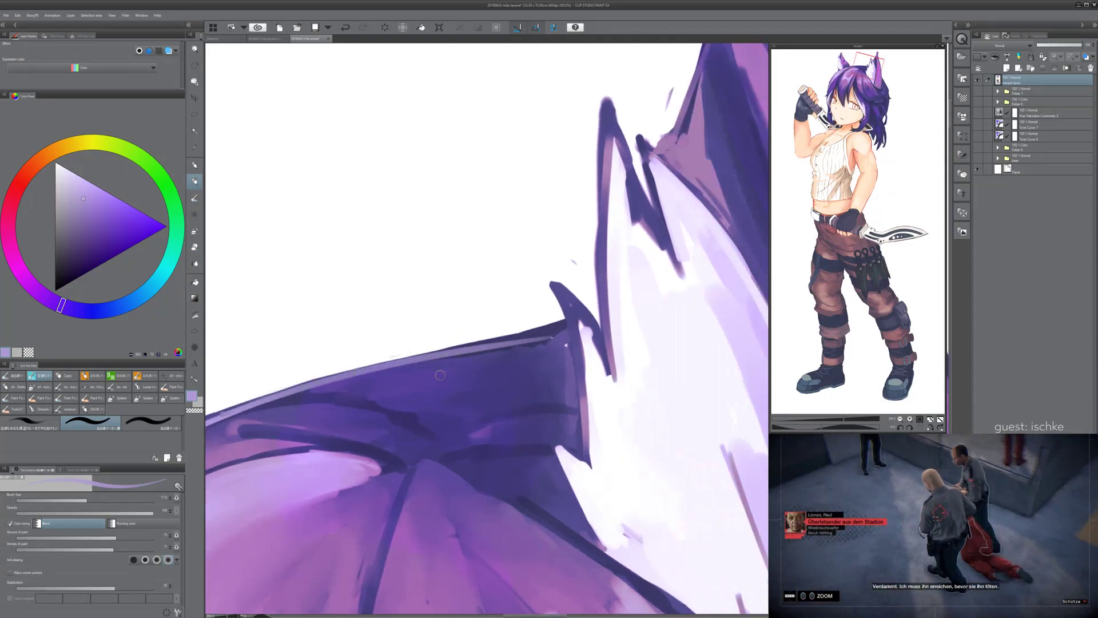
- Undo the last highlight stroke and rework the lavender rim along the dark hair between the ears
{"action": "key", "text": "ctrl+z"}
{"action": "mouse_move", "coordinate": [533, 343]}
{"action": "left_mouse_down"}
{"action": "mouse_move", "coordinate": [572, 330]}
{"action": "mouse_move", "coordinate": [563, 331]}
{"action": "left_mouse_up"}
{"action": "key", "text": "ctrl+z"}
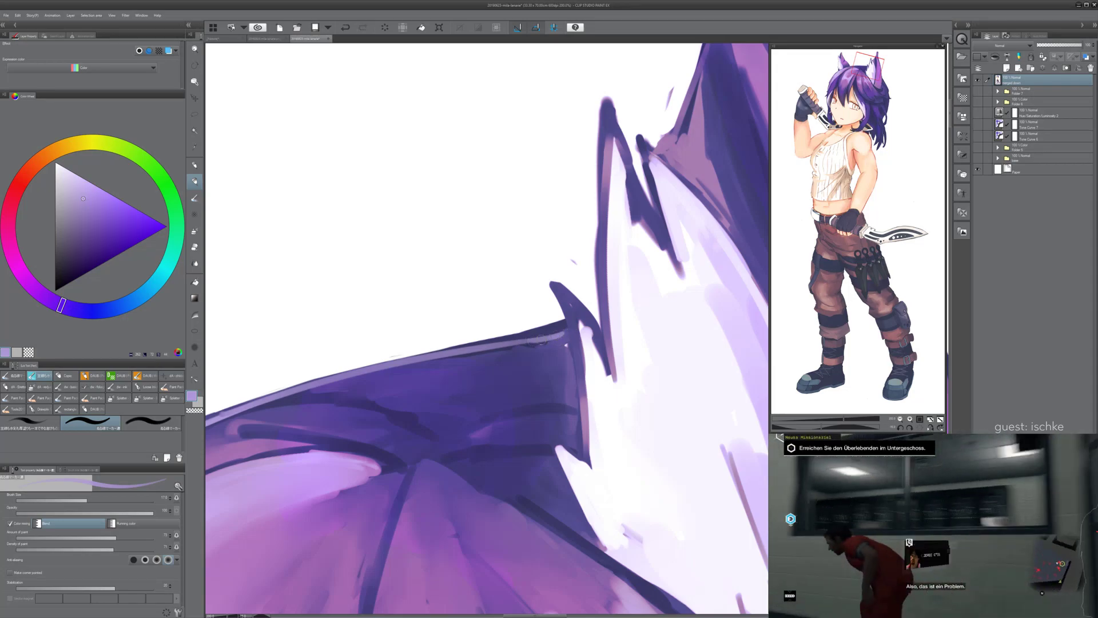
{"action": "left_click_drag", "start_coordinate": [286, 393], "coordinate": [503, 346]}
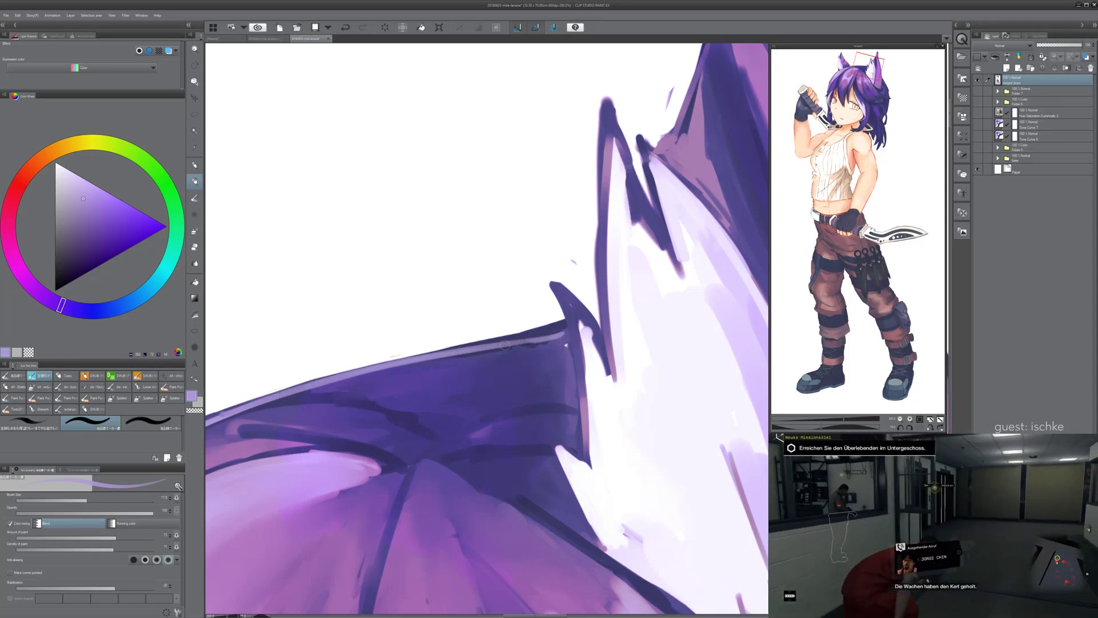
{"action": "left_click_drag", "start_coordinate": [432, 356], "coordinate": [534, 341]}
{"action": "left_click_drag", "start_coordinate": [366, 389], "coordinate": [560, 341]}
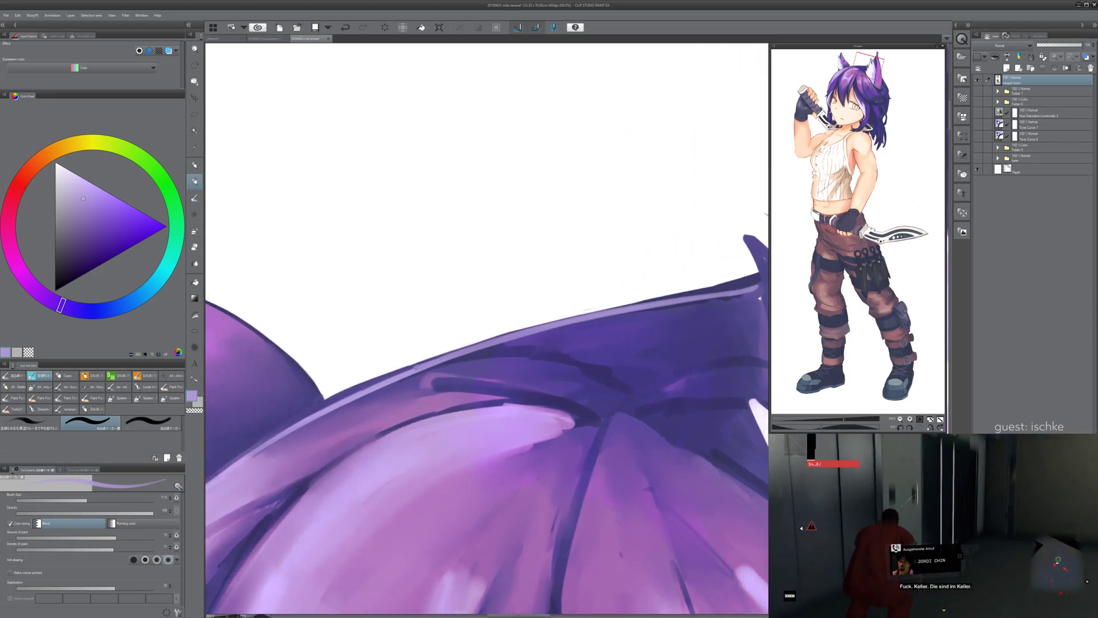
{"action": "left_click_drag", "start_coordinate": [361, 392], "coordinate": [451, 362]}
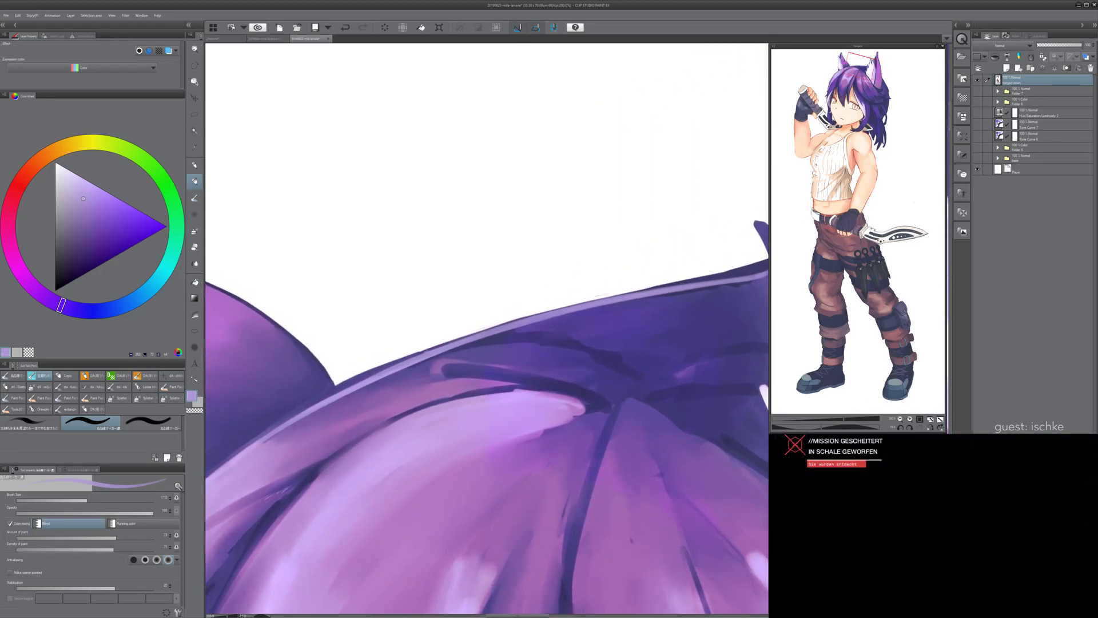
- Erase the rough outer edge of the hair outline beside the ear's base
{"action": "key", "text": "e"}
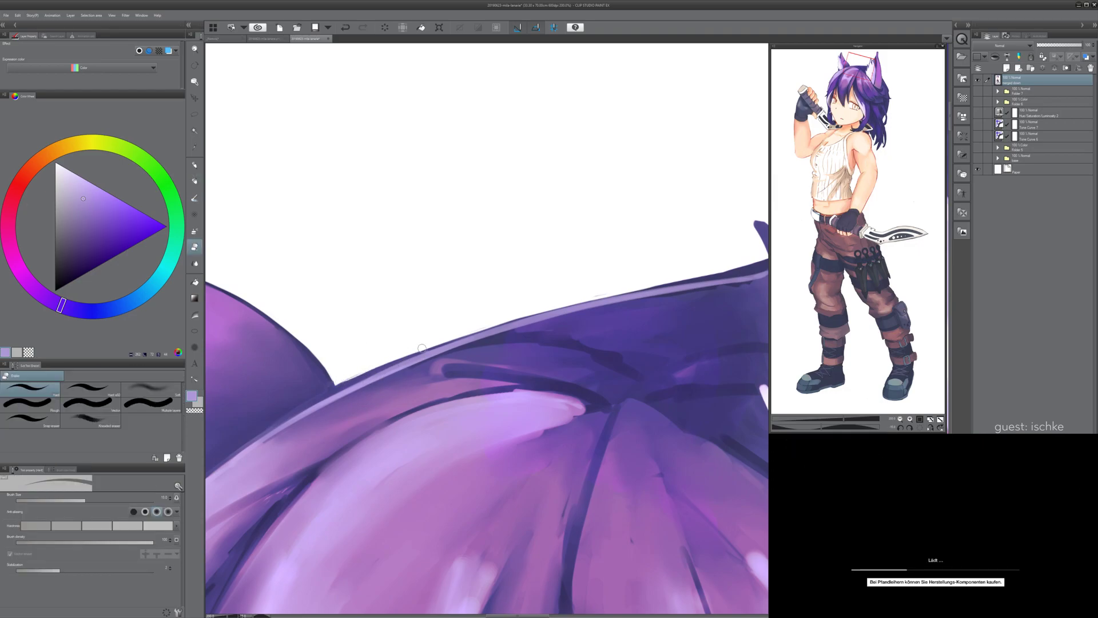
{"action": "left_click_drag", "start_coordinate": [353, 378], "coordinate": [452, 345]}
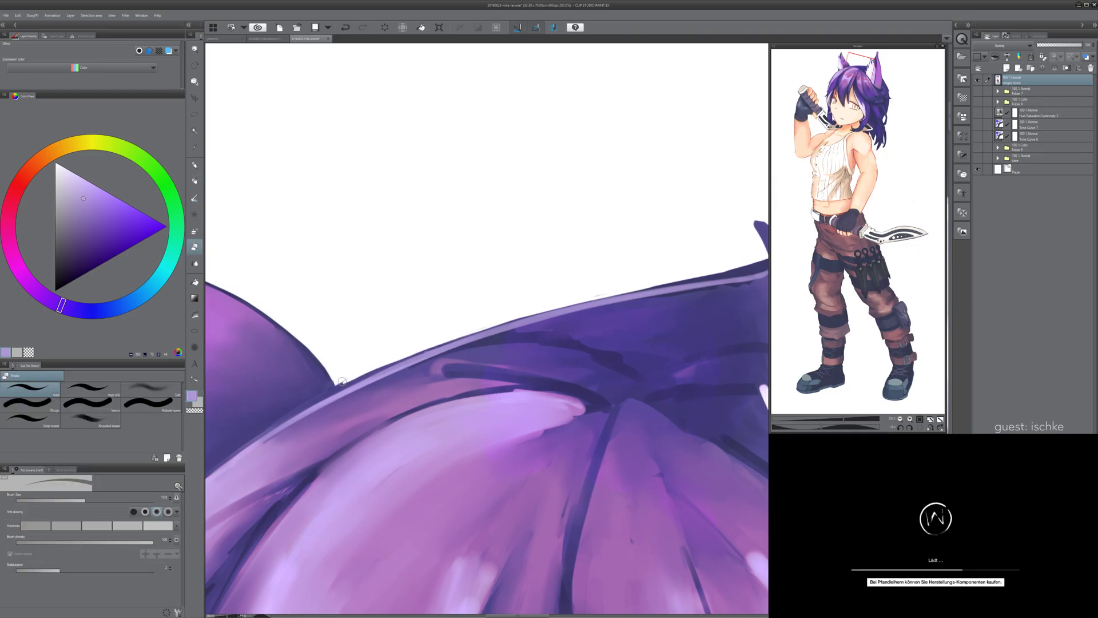
{"action": "mouse_move", "coordinate": [391, 358]}
{"action": "left_mouse_down"}
{"action": "mouse_move", "coordinate": [490, 323]}
{"action": "mouse_move", "coordinate": [366, 378]}
{"action": "mouse_move", "coordinate": [441, 340]}
{"action": "left_mouse_up"}
- Sample dark blue, reduce the brush size and try thin outline strokes along the hair beside the ear
{"action": "left_click", "coordinate": [366, 378], "text": "alt"}
{"action": "key", "text": "bracketleft"}
{"action": "key", "text": "bracketleft"}
{"action": "key", "text": "bracketleft"}
{"action": "key", "text": "bracketleft"}
{"action": "key", "text": "bracketleft"}
{"action": "key", "text": "ctrl+z"}
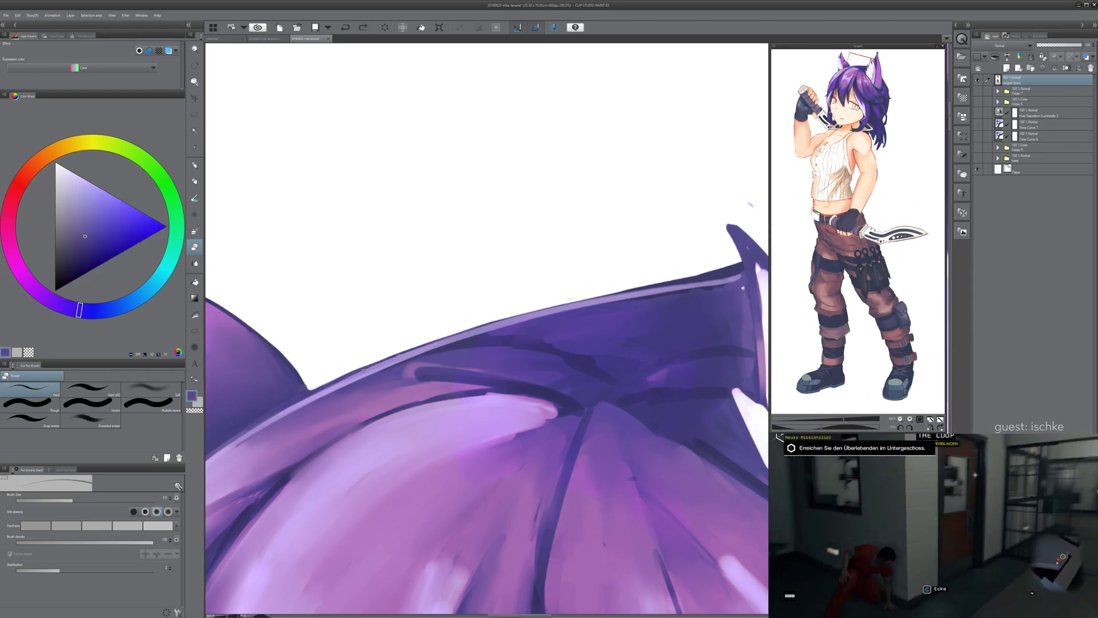
{"action": "key", "text": "p"}
{"action": "mouse_move", "coordinate": [355, 372]}
{"action": "left_mouse_down"}
{"action": "mouse_move", "coordinate": [433, 337]}
{"action": "mouse_move", "coordinate": [355, 374]}
{"action": "mouse_move", "coordinate": [423, 347]}
{"action": "left_mouse_up"}
{"action": "key", "text": "ctrl+z"}
{"action": "key", "text": "bracketleft"}
{"action": "key", "text": "bracketleft"}
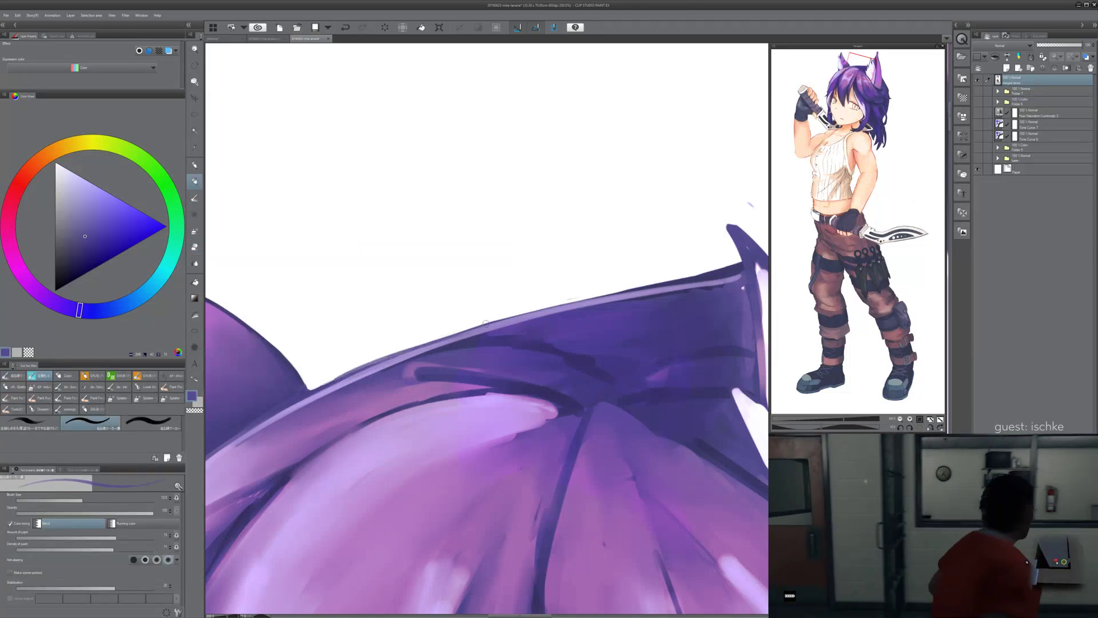
{"action": "key", "text": "ctrl+z"}
- Redraw the thin dark blue contour along the top of the head up to the other ear's fur
{"action": "left_click_drag", "start_coordinate": [367, 369], "coordinate": [469, 330]}
{"action": "mouse_move", "coordinate": [560, 308]}
{"action": "left_mouse_down"}
{"action": "mouse_move", "coordinate": [372, 355]}
{"action": "mouse_move", "coordinate": [478, 331]}
{"action": "left_mouse_up"}
{"action": "key", "text": "ctrl+z"}
{"action": "left_click_drag", "start_coordinate": [307, 368], "coordinate": [466, 334]}
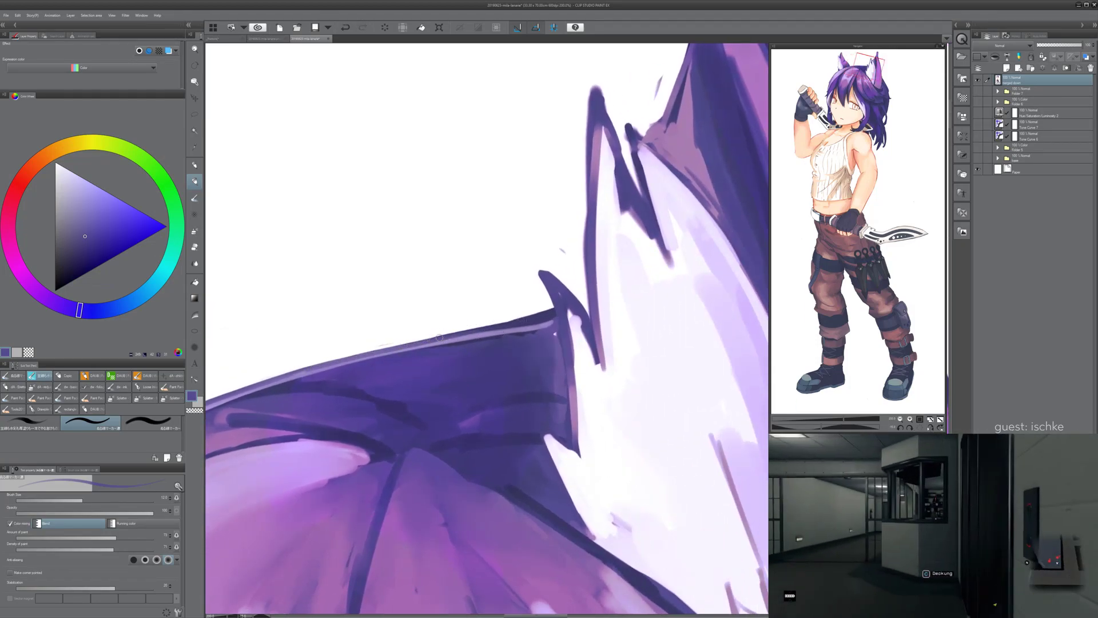
{"action": "left_click_drag", "start_coordinate": [581, 334], "coordinate": [526, 331]}
{"action": "scroll", "coordinate": [525, 331], "scroll_direction": "down", "scroll_amount": 5}
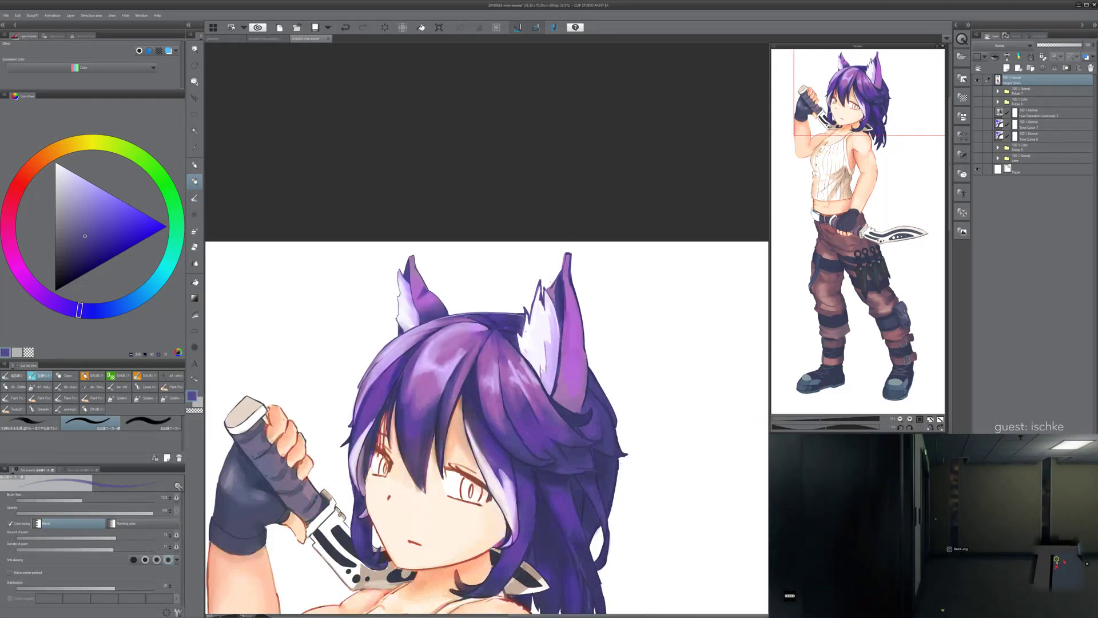
{"action": "scroll", "coordinate": [527, 331], "scroll_direction": "up", "scroll_amount": 2}
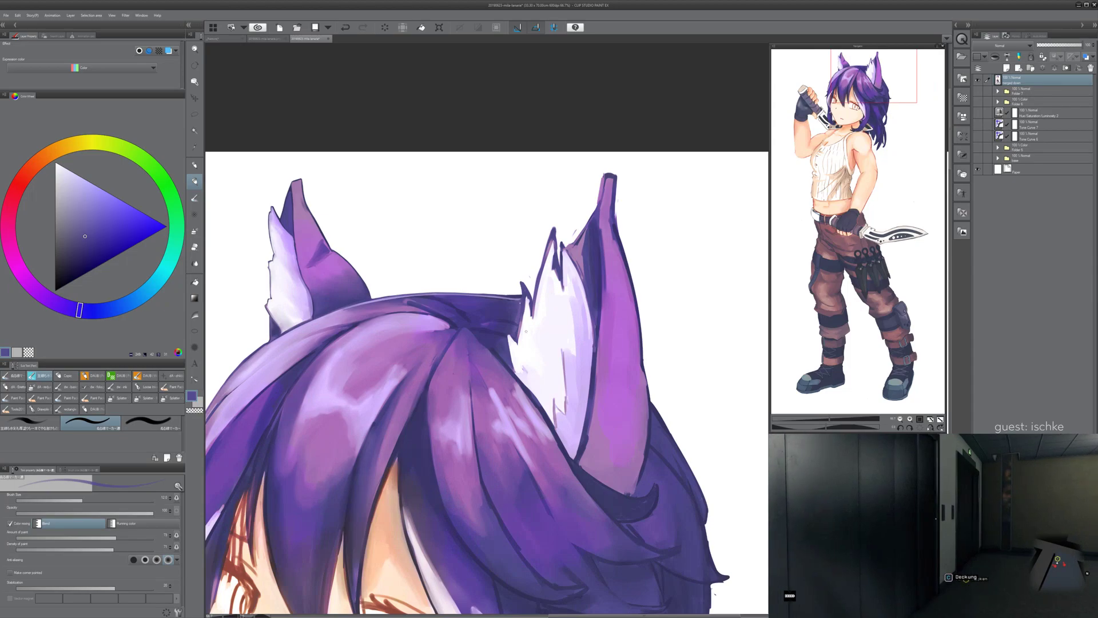
{"action": "scroll", "coordinate": [526, 331], "scroll_direction": "up", "scroll_amount": 2}
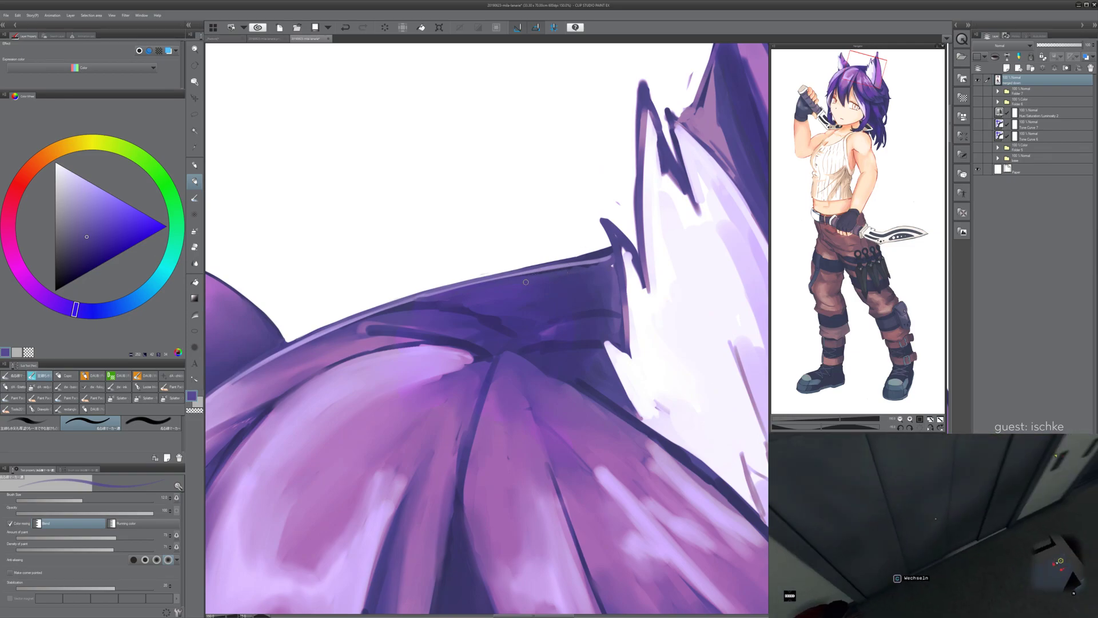
{"action": "key", "text": "p"}
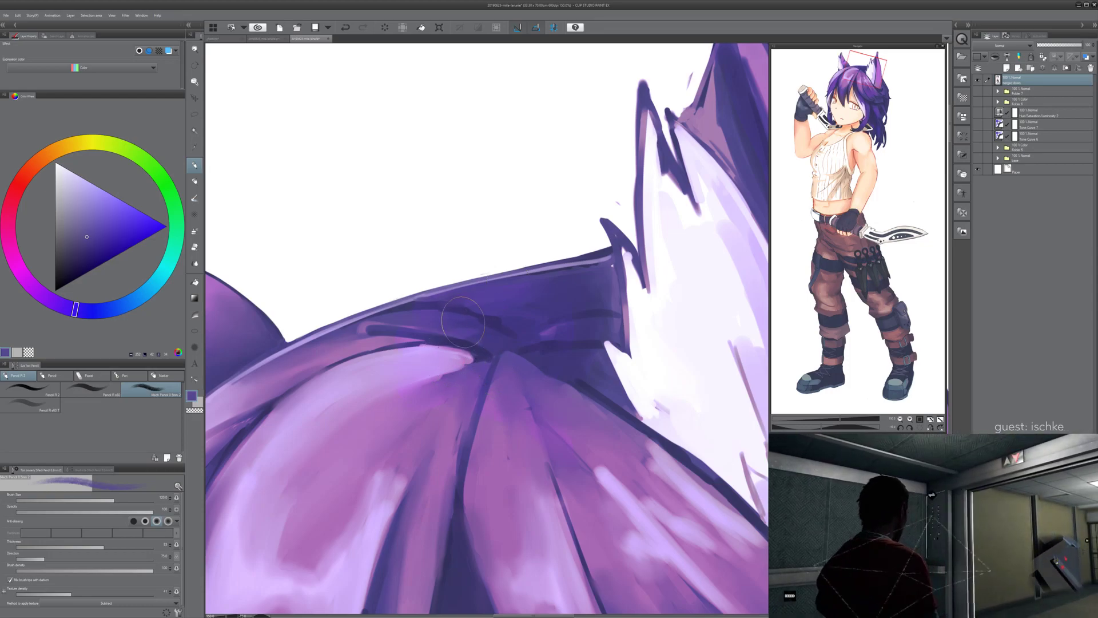
{"action": "key", "text": "ctrl+z"}
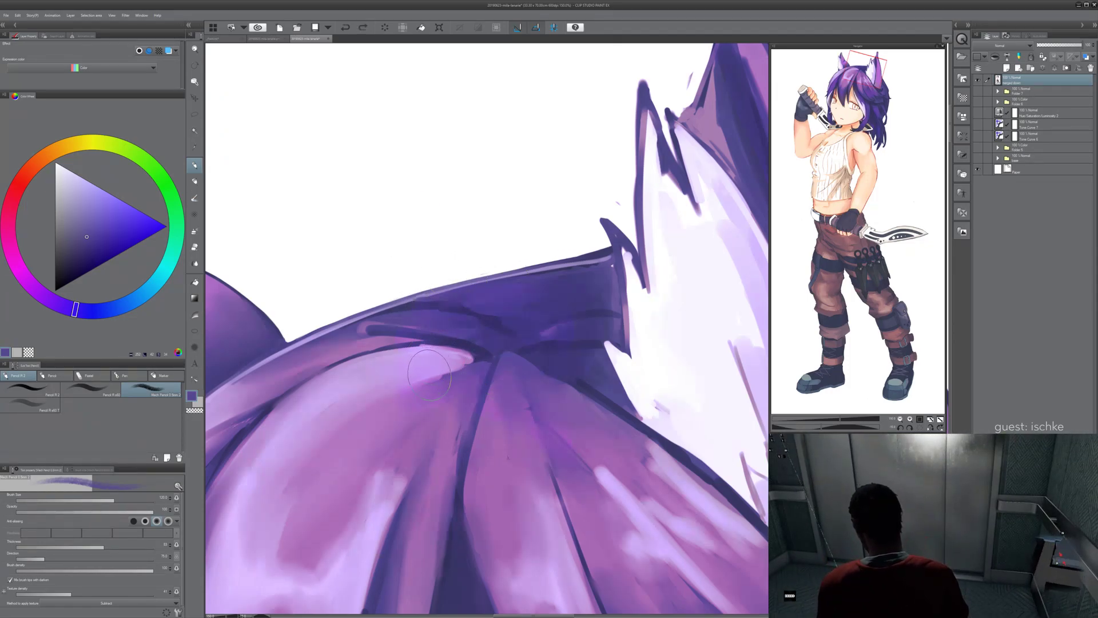
{"action": "key", "text": "b"}
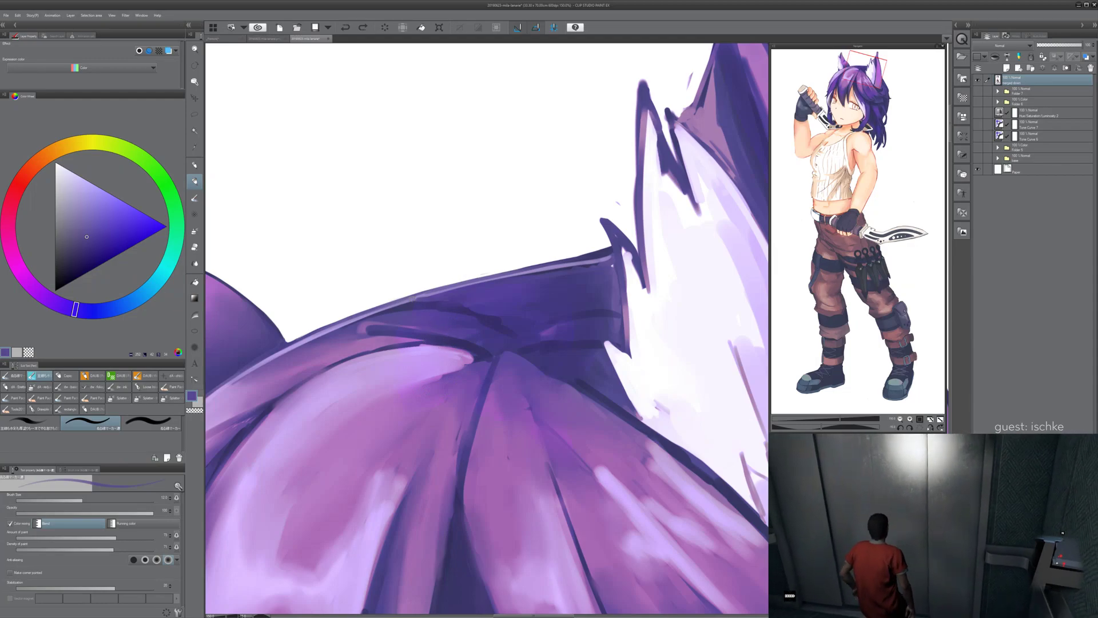
{"action": "key", "text": "ctrl+z"}
- Sample lavender, enlarge the brush and broaden the soft highlight along the top edge of the dark hair
{"action": "left_click", "coordinate": [462, 286], "text": "alt"}
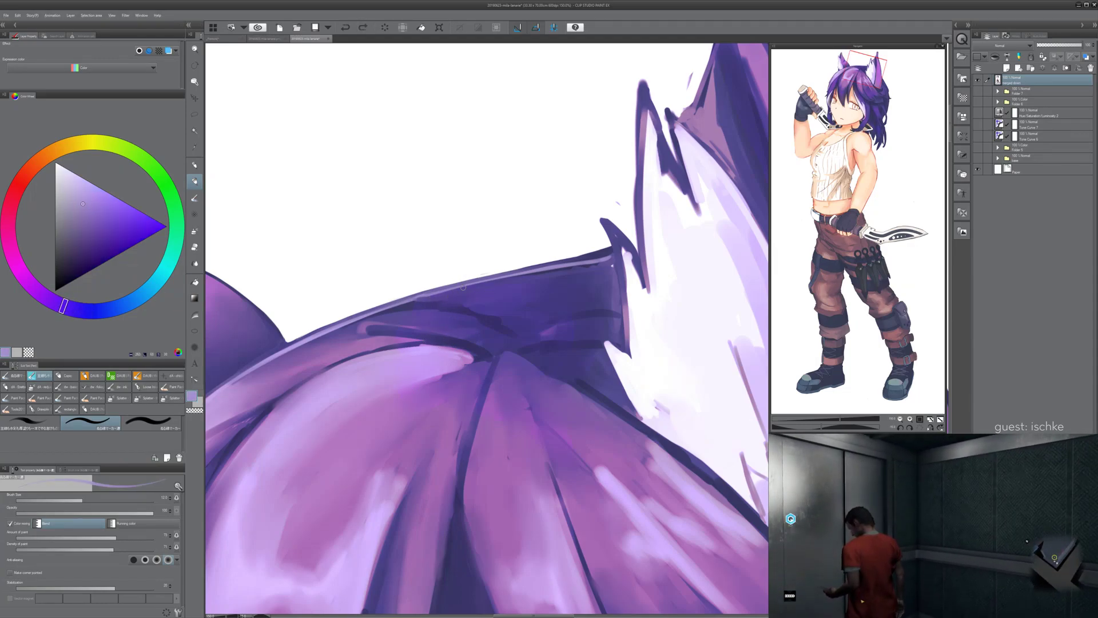
{"action": "left_click_drag", "start_coordinate": [435, 301], "coordinate": [566, 255]}
{"action": "key", "text": "bracketright"}
{"action": "key", "text": "bracketright"}
{"action": "key", "text": "bracketright"}
{"action": "key", "text": "bracketright"}
{"action": "mouse_move", "coordinate": [414, 298]}
{"action": "left_mouse_down"}
{"action": "mouse_move", "coordinate": [522, 274]}
{"action": "mouse_move", "coordinate": [448, 288]}
{"action": "left_mouse_up"}
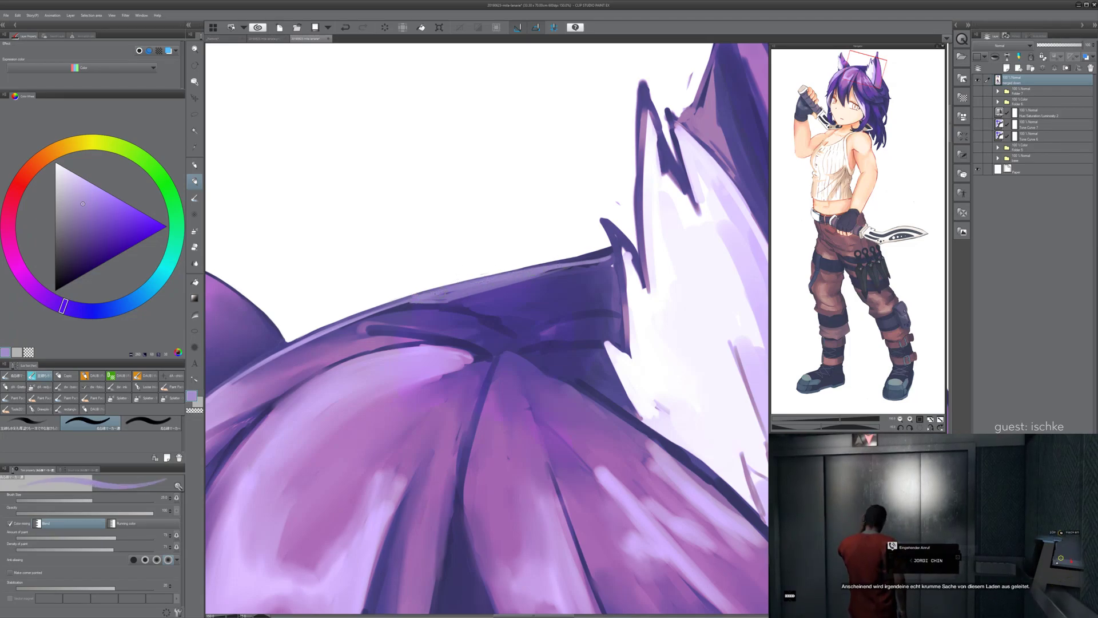
{"action": "left_click_drag", "start_coordinate": [346, 316], "coordinate": [418, 298]}
{"action": "key", "text": "ctrl+z"}
{"action": "mouse_move", "coordinate": [347, 325]}
{"action": "left_mouse_down"}
{"action": "mouse_move", "coordinate": [401, 311]}
{"action": "mouse_move", "coordinate": [309, 335]}
{"action": "mouse_move", "coordinate": [274, 358]}
{"action": "left_mouse_up"}
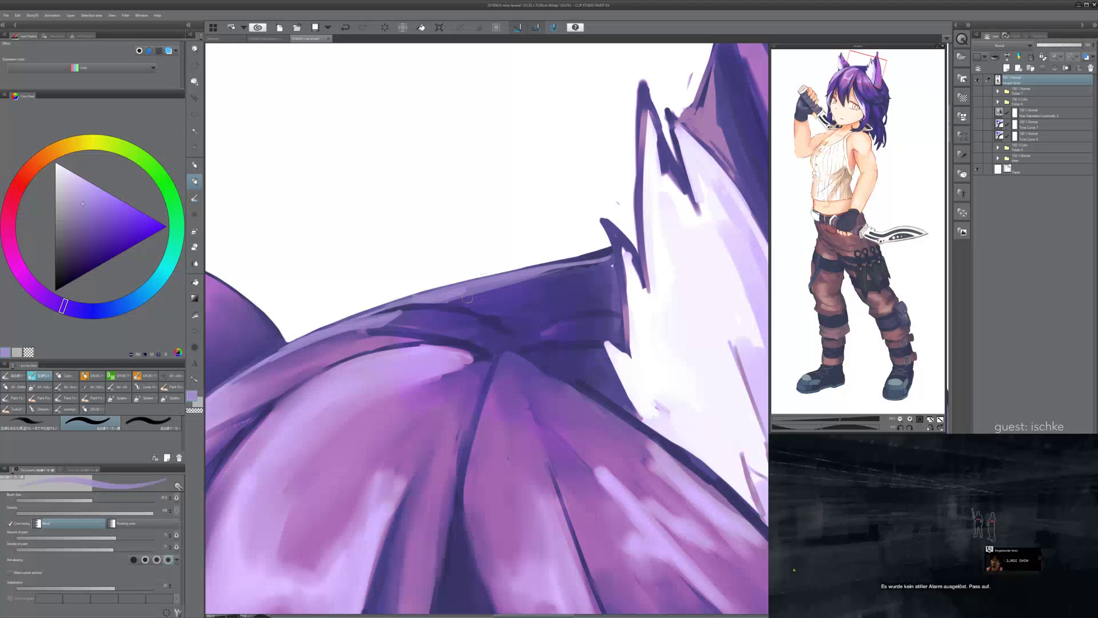
- Repaint the lavender highlight along the head's top edge and darken its end beside the ear fur with sampled dark blue
{"action": "left_click_drag", "start_coordinate": [529, 283], "coordinate": [452, 318]}
{"action": "left_click_drag", "start_coordinate": [368, 337], "coordinate": [480, 305]}
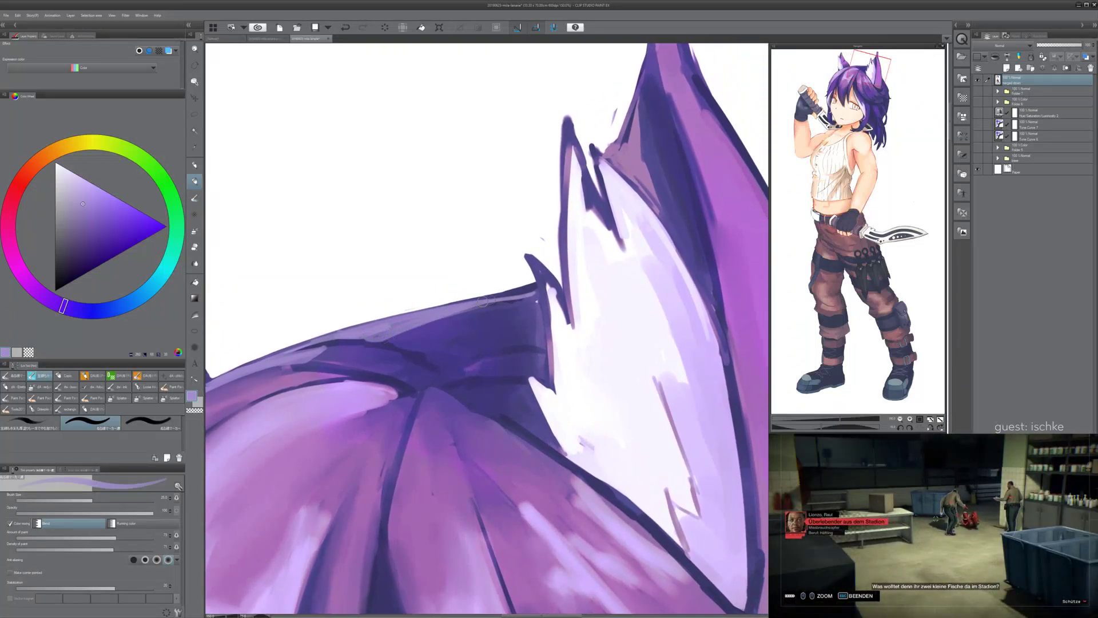
{"action": "key", "text": "ctrl+z"}
{"action": "left_click_drag", "start_coordinate": [369, 338], "coordinate": [479, 304]}
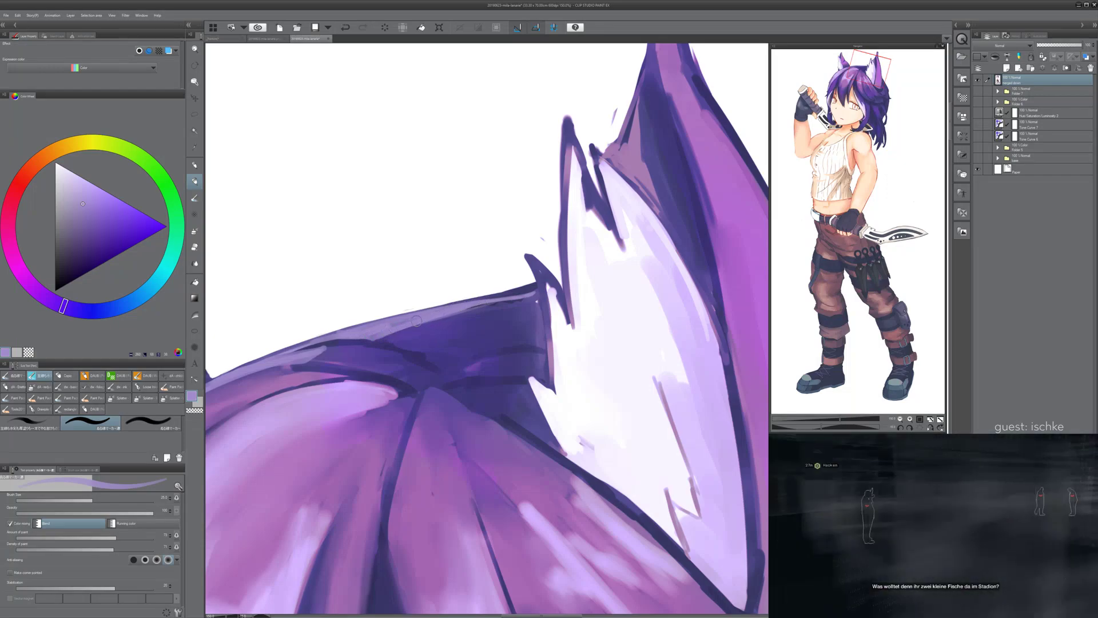
{"action": "left_click", "coordinate": [518, 307], "text": "alt"}
{"action": "left_click_drag", "start_coordinate": [532, 293], "coordinate": [445, 319]}
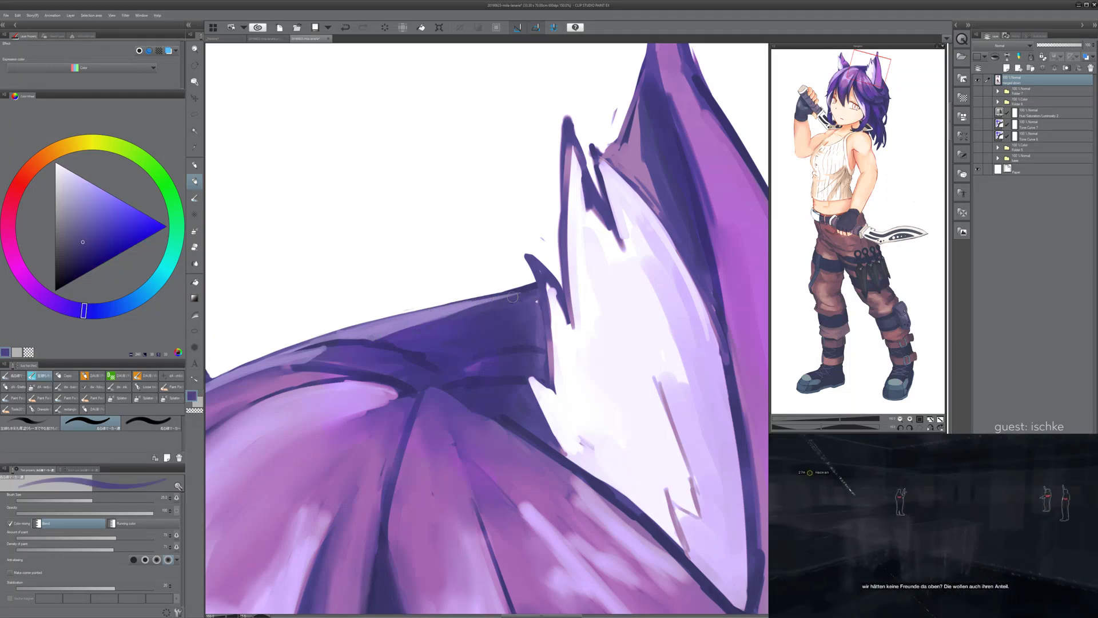
{"action": "scroll", "coordinate": [541, 372], "scroll_direction": "down", "scroll_amount": 4}
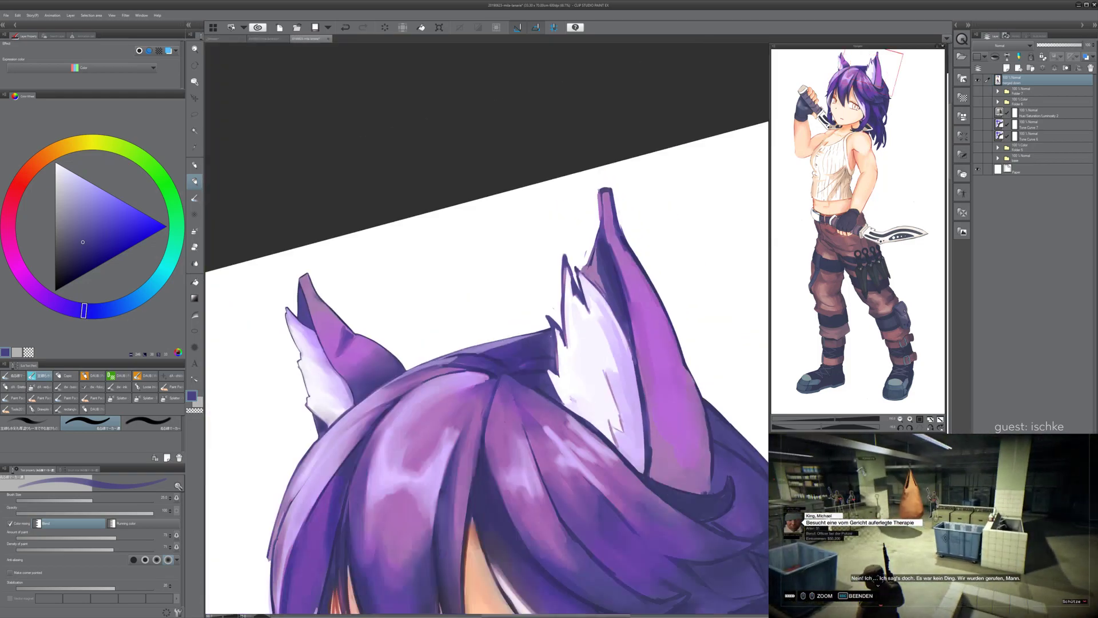
{"action": "key", "text": "asciicircum"}
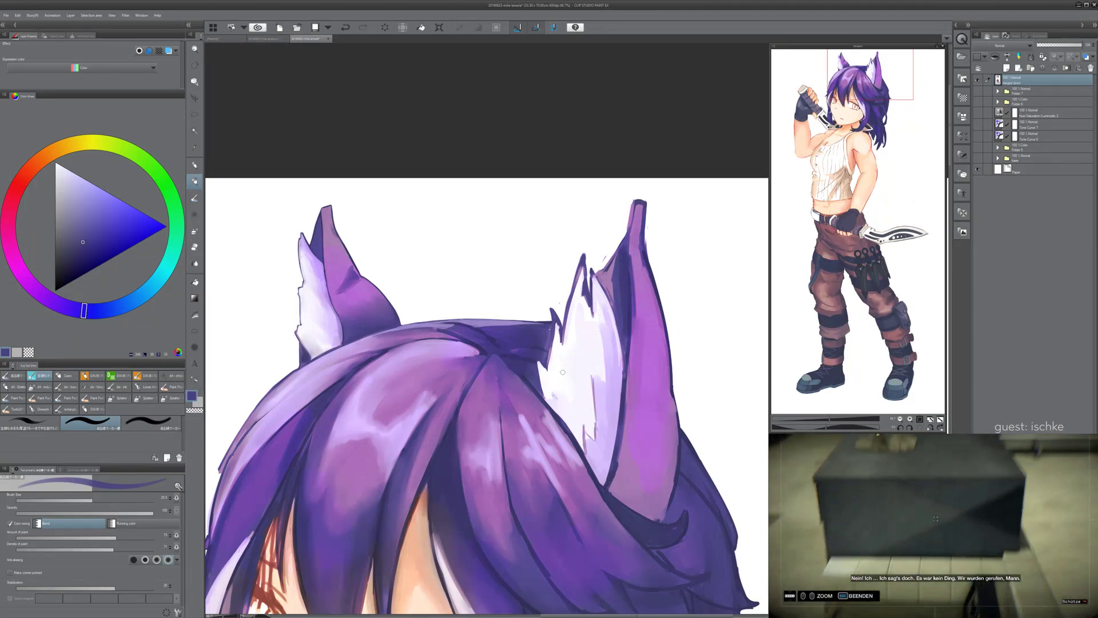
{"action": "scroll", "coordinate": [563, 373], "scroll_direction": "up", "scroll_amount": 4}
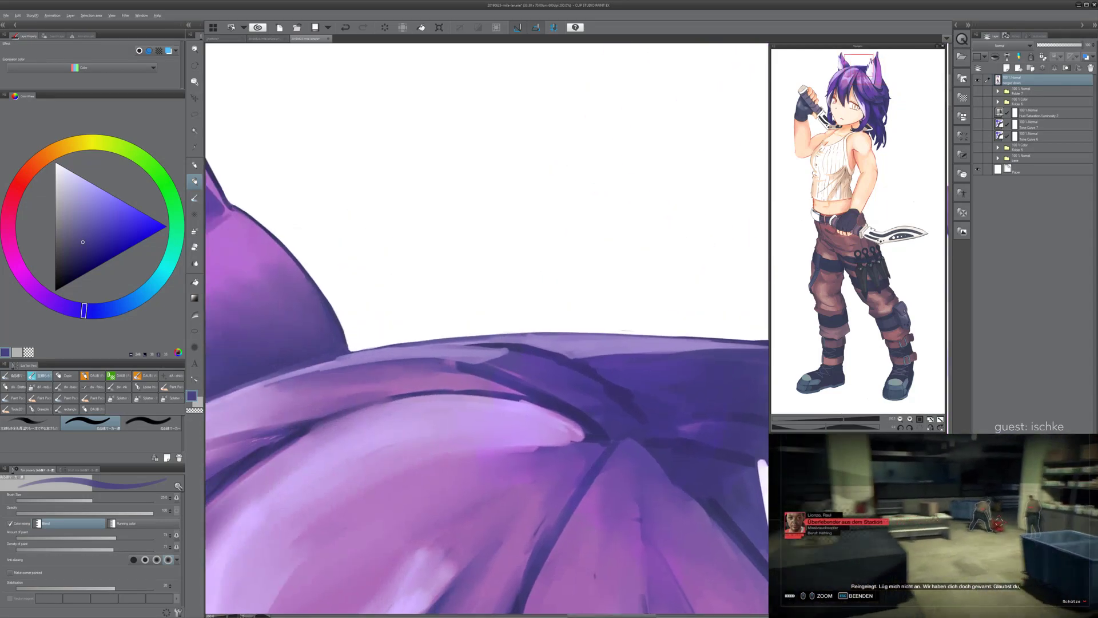
{"action": "left_click", "coordinate": [455, 375], "text": "alt"}
{"action": "mouse_move", "coordinate": [456, 369]}
{"action": "left_mouse_down"}
{"action": "mouse_move", "coordinate": [577, 338]}
{"action": "mouse_move", "coordinate": [566, 376]}
{"action": "mouse_move", "coordinate": [585, 359]}
{"action": "mouse_move", "coordinate": [603, 406]}
{"action": "mouse_move", "coordinate": [466, 366]}
{"action": "left_mouse_up"}
{"action": "key", "text": "ctrl+z"}
- Sample nearby purples, reduce the brush size and paint over the rough pinkish patch in the strand at the crown
{"action": "left_click", "coordinate": [561, 382], "text": "alt"}
{"action": "key", "text": "minus"}
{"action": "key", "text": "bracketleft"}
{"action": "key", "text": "bracketleft"}
{"action": "key", "text": "bracketleft"}
{"action": "key", "text": "bracketright"}
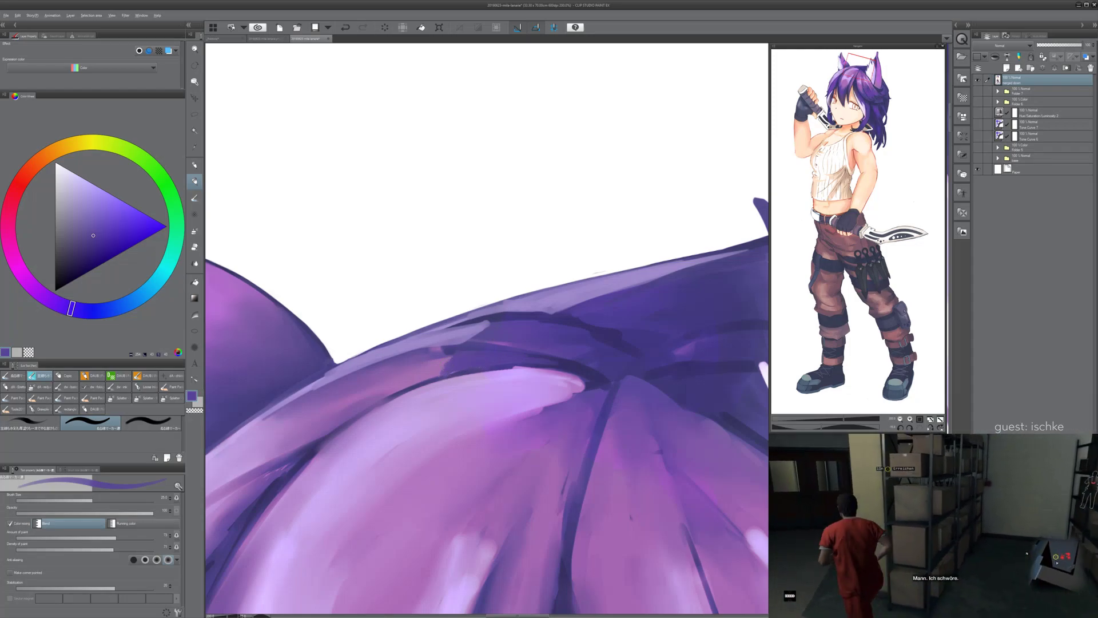
{"action": "left_click", "coordinate": [443, 364], "text": "alt"}
{"action": "left_click", "coordinate": [424, 353], "text": "alt"}
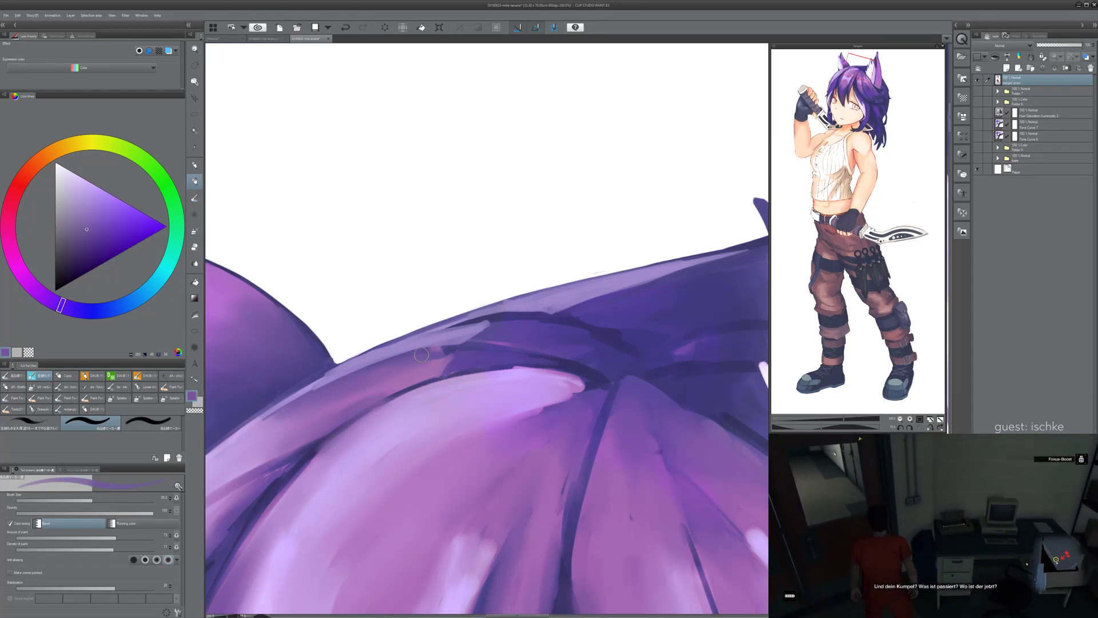
{"action": "left_click", "coordinate": [409, 354], "text": "alt"}
{"action": "left_click_drag", "start_coordinate": [408, 354], "coordinate": [433, 352]}
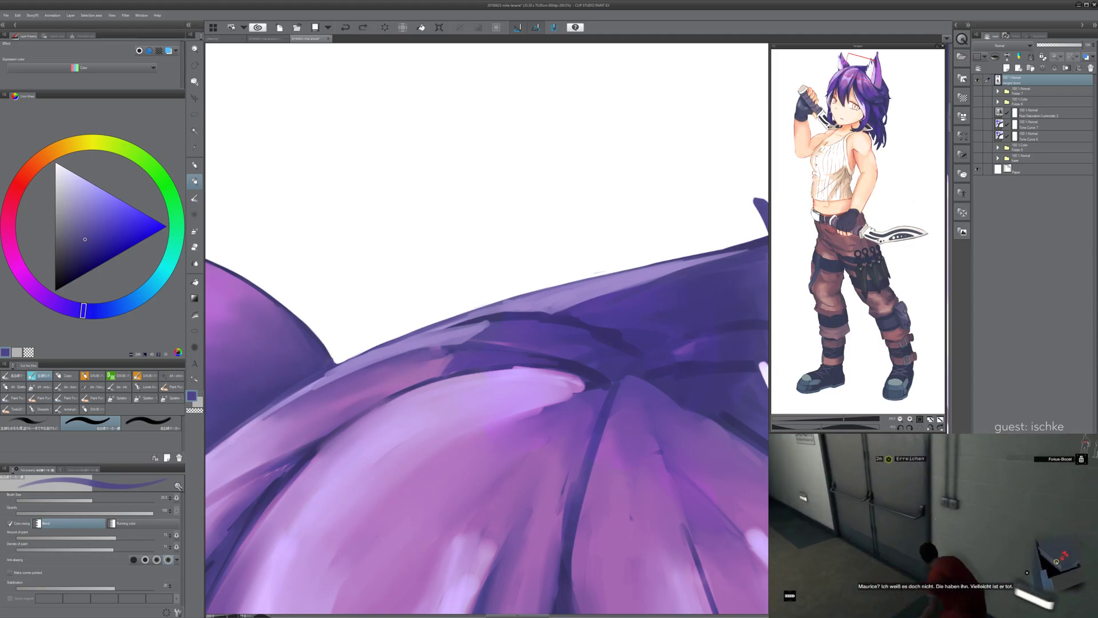
{"action": "left_click", "coordinate": [503, 356], "text": "alt"}
{"action": "left_click_drag", "start_coordinate": [537, 358], "coordinate": [589, 364]}
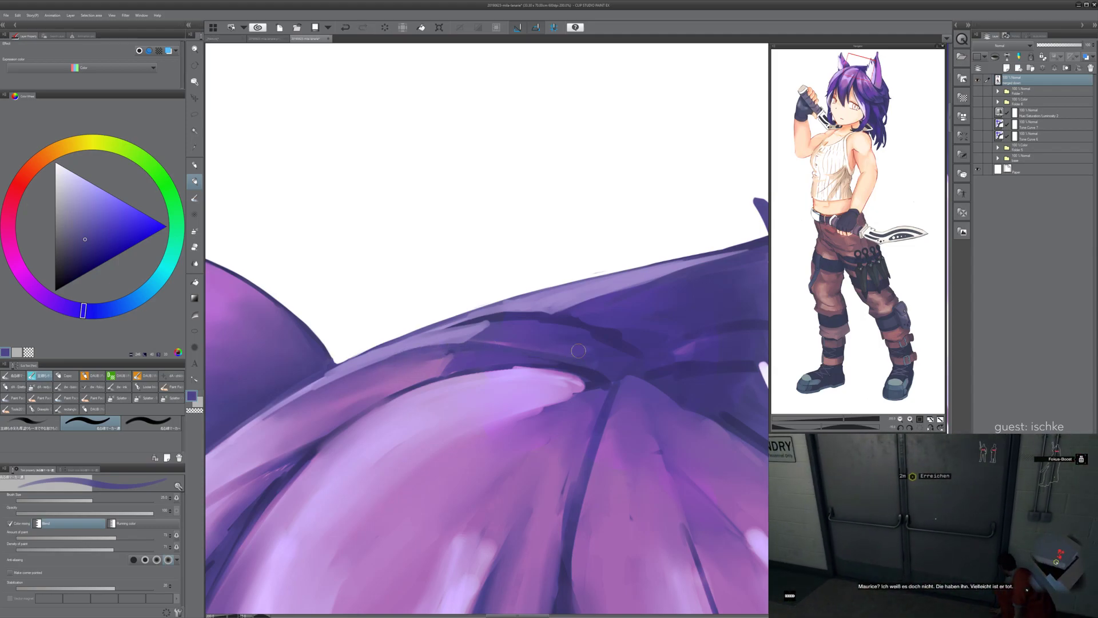
- Shrink the brush and paint thin dark purple strokes along the strand above the bright pink lock
{"action": "key", "text": "minus"}
{"action": "key", "text": "minus"}
{"action": "scroll", "coordinate": [620, 383], "scroll_direction": "up", "scroll_amount": 2}
{"action": "key", "text": "bracketleft"}
{"action": "key", "text": "bracketleft"}
{"action": "key", "text": "bracketleft"}
{"action": "key", "text": "bracketleft"}
{"action": "left_click_drag", "start_coordinate": [411, 389], "coordinate": [531, 347]}
{"action": "left_click_drag", "start_coordinate": [433, 378], "coordinate": [578, 337]}
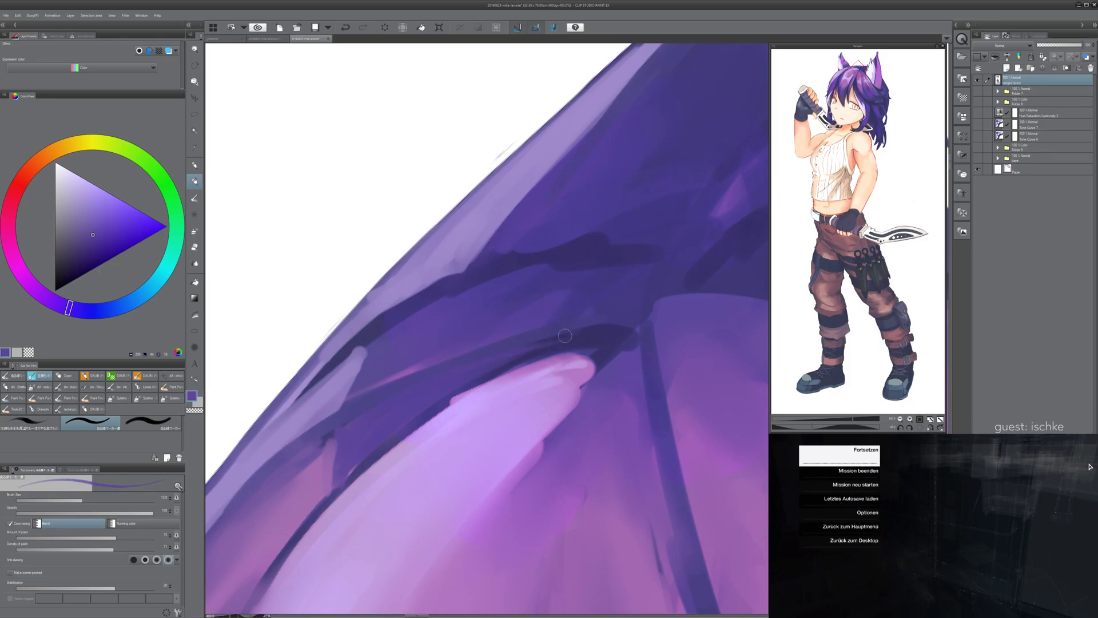
- Sample dark blue from the hair and deepen the shadow along the bright lock's upper edge
{"action": "left_click", "coordinate": [430, 404], "text": "alt"}
{"action": "left_click_drag", "start_coordinate": [402, 441], "coordinate": [540, 354]}
{"action": "key", "text": "ctrl+z"}
{"action": "left_click_drag", "start_coordinate": [397, 438], "coordinate": [518, 360]}
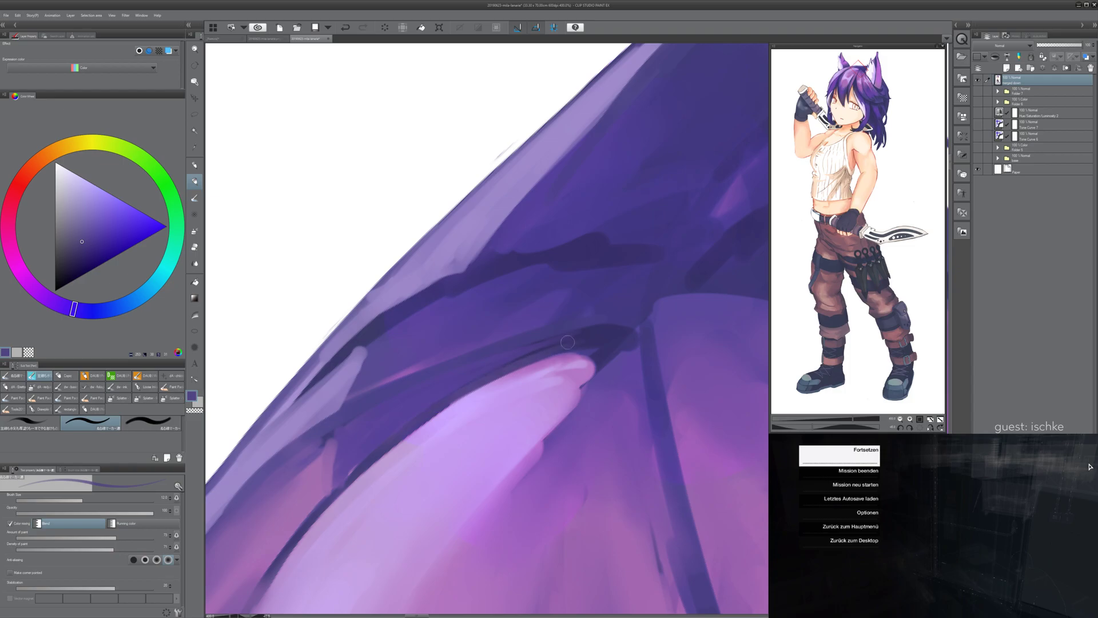
- Sample a darker blue and draw the curved strand line above the bright lock, undoing and retrying the stroke
{"action": "left_click", "coordinate": [359, 459], "text": "alt"}
{"action": "left_click", "coordinate": [598, 337], "text": "alt"}
{"action": "mouse_move", "coordinate": [342, 410]}
{"action": "left_mouse_down"}
{"action": "mouse_move", "coordinate": [435, 367]}
{"action": "mouse_move", "coordinate": [544, 340]}
{"action": "left_mouse_up"}
{"action": "key", "text": "ctrl+z"}
{"action": "key", "text": "ctrl+z"}
{"action": "left_click_drag", "start_coordinate": [347, 411], "coordinate": [526, 345]}
{"action": "key", "text": "ctrl+z"}
{"action": "mouse_move", "coordinate": [337, 416]}
{"action": "left_mouse_down"}
{"action": "mouse_move", "coordinate": [510, 346]}
{"action": "mouse_move", "coordinate": [589, 333]}
{"action": "left_mouse_up"}
- Retry the dark blue contour along the bright lock's upper edge until one clean stroke is drawn
{"action": "left_click_drag", "start_coordinate": [342, 485], "coordinate": [590, 331]}
{"action": "key", "text": "ctrl+z"}
{"action": "mouse_move", "coordinate": [337, 490]}
{"action": "left_mouse_down"}
{"action": "mouse_move", "coordinate": [381, 450]}
{"action": "mouse_move", "coordinate": [583, 337]}
{"action": "mouse_move", "coordinate": [353, 473]}
{"action": "mouse_move", "coordinate": [589, 333]}
{"action": "left_mouse_up"}
{"action": "key", "text": "ctrl+z"}
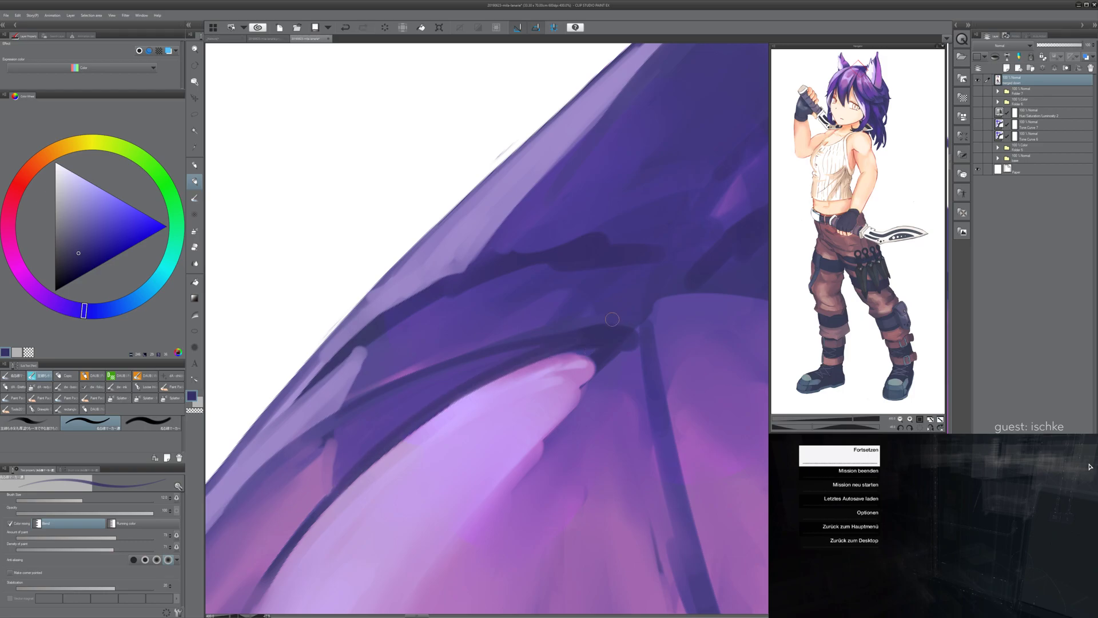
{"action": "key", "text": "ctrl+z"}
{"action": "mouse_move", "coordinate": [323, 497]}
{"action": "left_mouse_down"}
{"action": "mouse_move", "coordinate": [374, 453]}
{"action": "mouse_move", "coordinate": [581, 339]}
{"action": "left_mouse_up"}
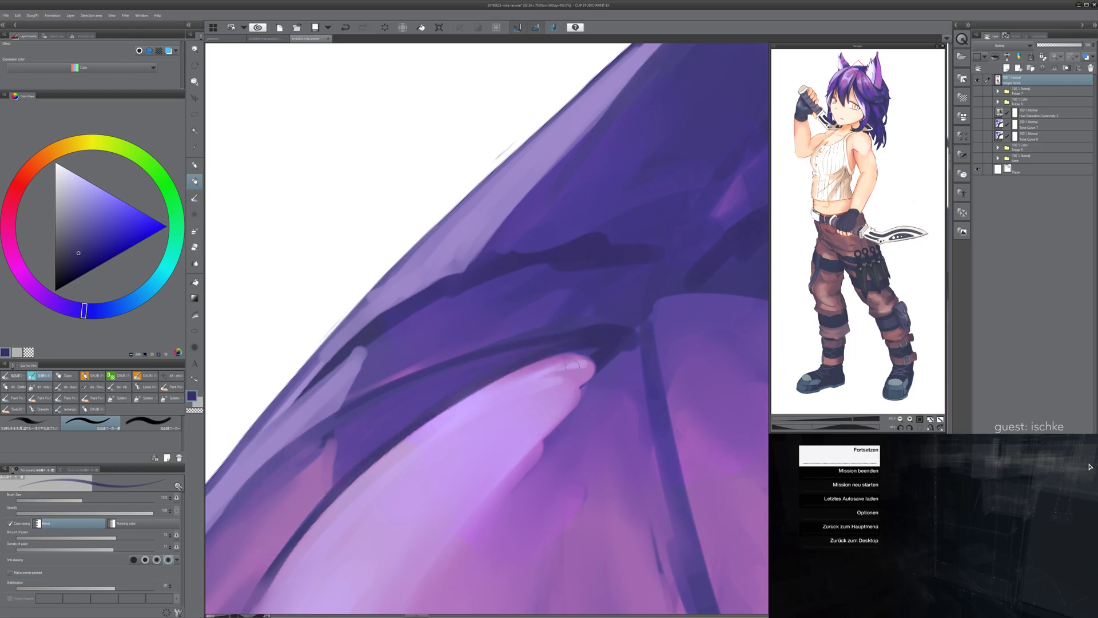
- Sample medium purple and paint over the thin pink streak beside the curved strand line
{"action": "mouse_move", "coordinate": [561, 391]}
{"action": "left_mouse_down"}
{"action": "mouse_move", "coordinate": [542, 404]}
{"action": "mouse_move", "coordinate": [569, 441]}
{"action": "mouse_move", "coordinate": [576, 434]}
{"action": "left_mouse_up"}
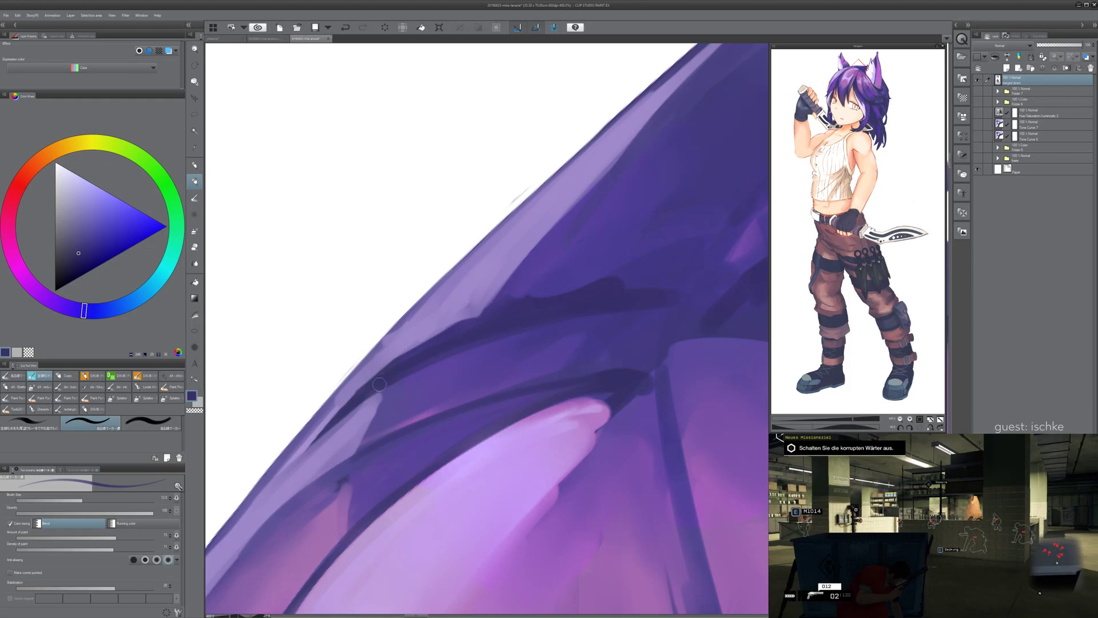
{"action": "mouse_move", "coordinate": [401, 412]}
{"action": "left_mouse_down"}
{"action": "mouse_move", "coordinate": [356, 412]}
{"action": "mouse_move", "coordinate": [381, 413]}
{"action": "left_mouse_up"}
{"action": "left_click", "coordinate": [338, 425], "text": "alt"}
{"action": "key", "text": "ctrl+z"}
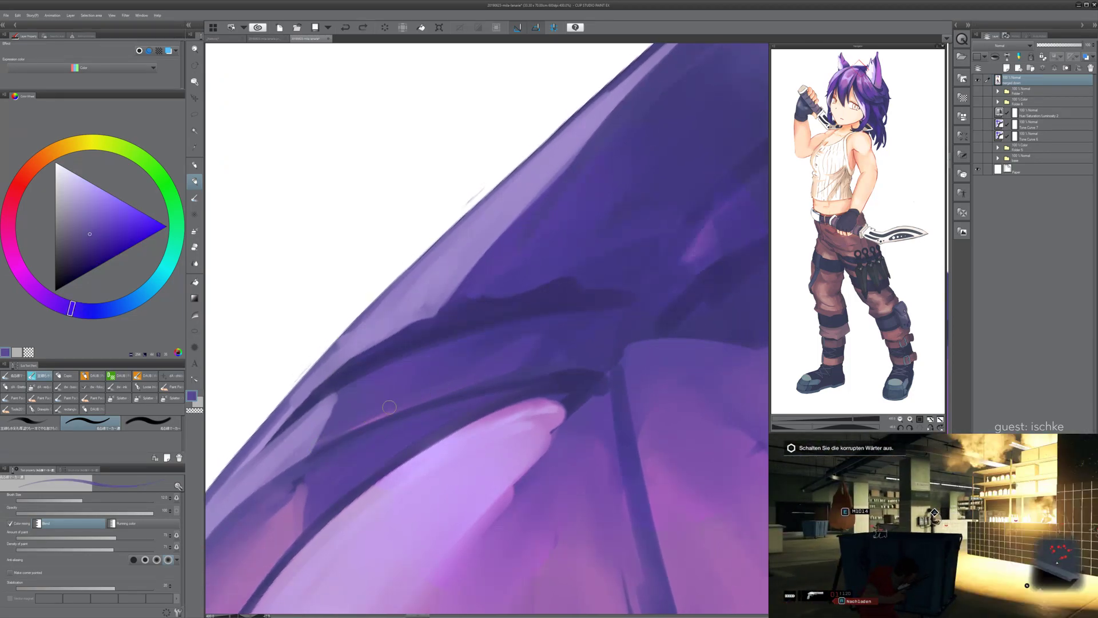
{"action": "left_click_drag", "start_coordinate": [363, 415], "coordinate": [405, 401]}
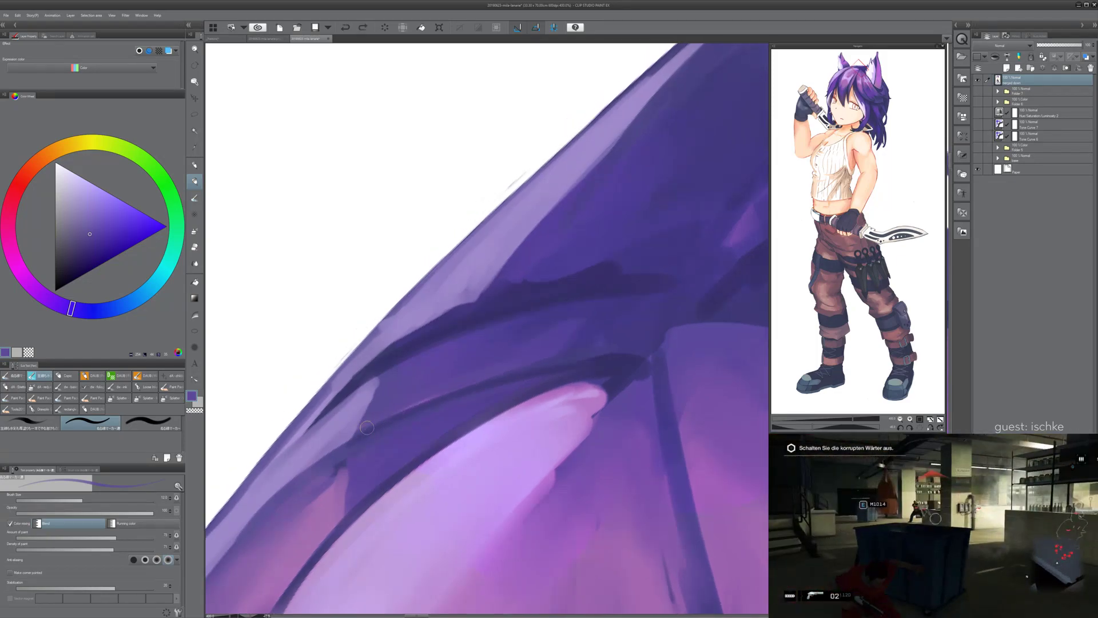
- Sample lavender and extend the rim highlight down onto the upper edge of the dark strand line
{"action": "left_click_drag", "start_coordinate": [379, 410], "coordinate": [393, 441]}
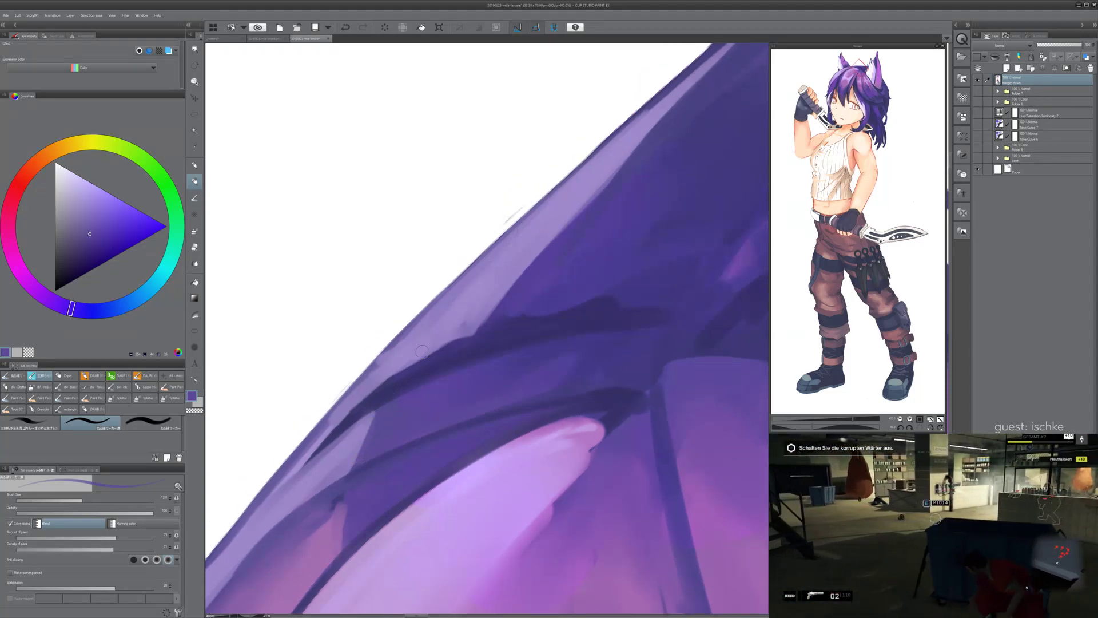
{"action": "left_click", "coordinate": [356, 399], "text": "alt"}
{"action": "left_click_drag", "start_coordinate": [328, 435], "coordinate": [419, 368]}
{"action": "key", "text": "ctrl+z"}
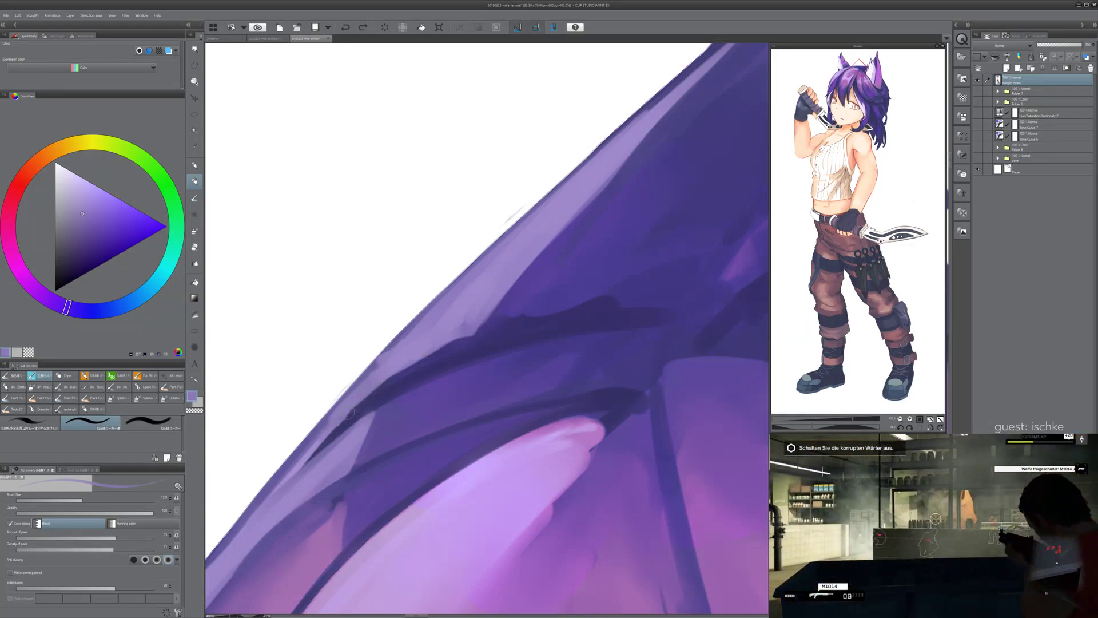
{"action": "left_click_drag", "start_coordinate": [345, 421], "coordinate": [486, 331]}
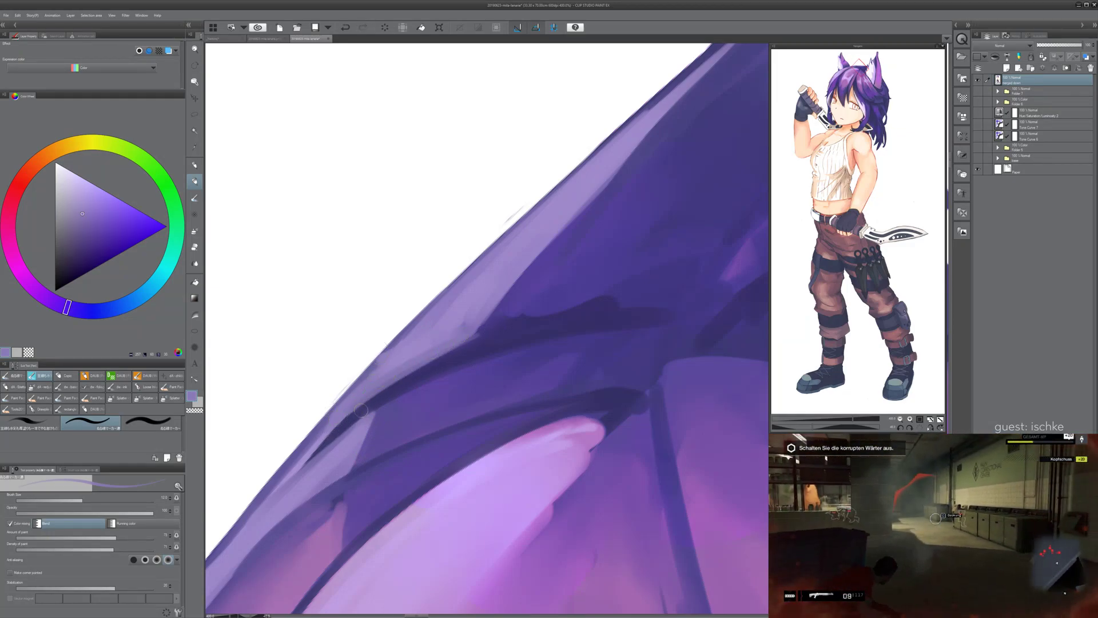
{"action": "left_click_drag", "start_coordinate": [345, 420], "coordinate": [410, 359]}
{"action": "left_click_drag", "start_coordinate": [329, 446], "coordinate": [427, 327]}
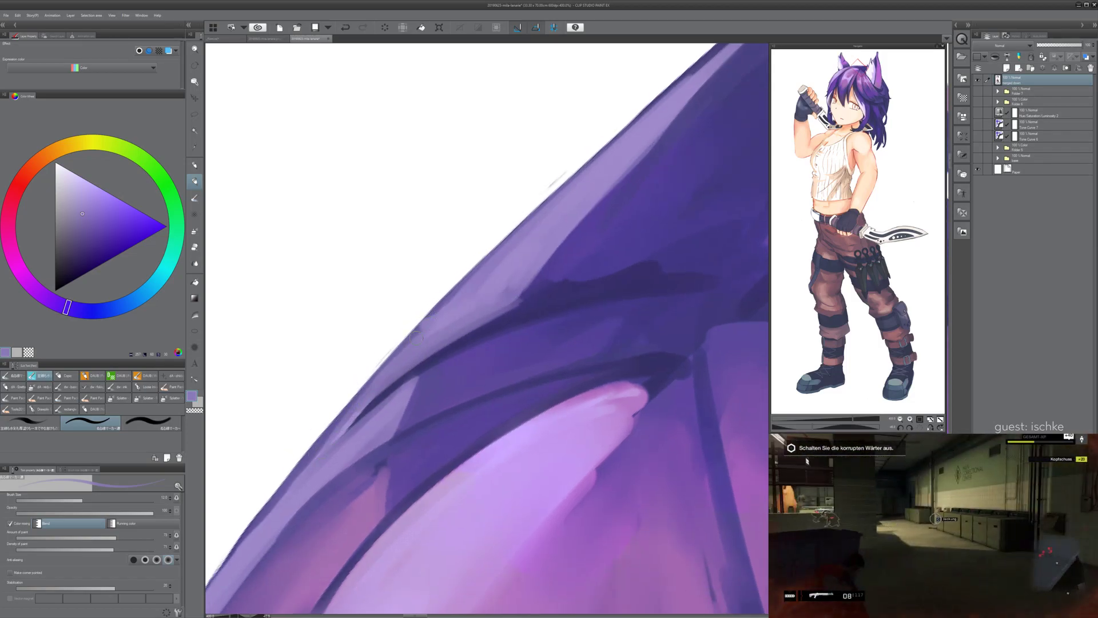
- Smooth the lavender rim highlight above the dark strand line using an enlarged Blend tool
{"action": "left_click", "coordinate": [421, 357], "text": "alt"}
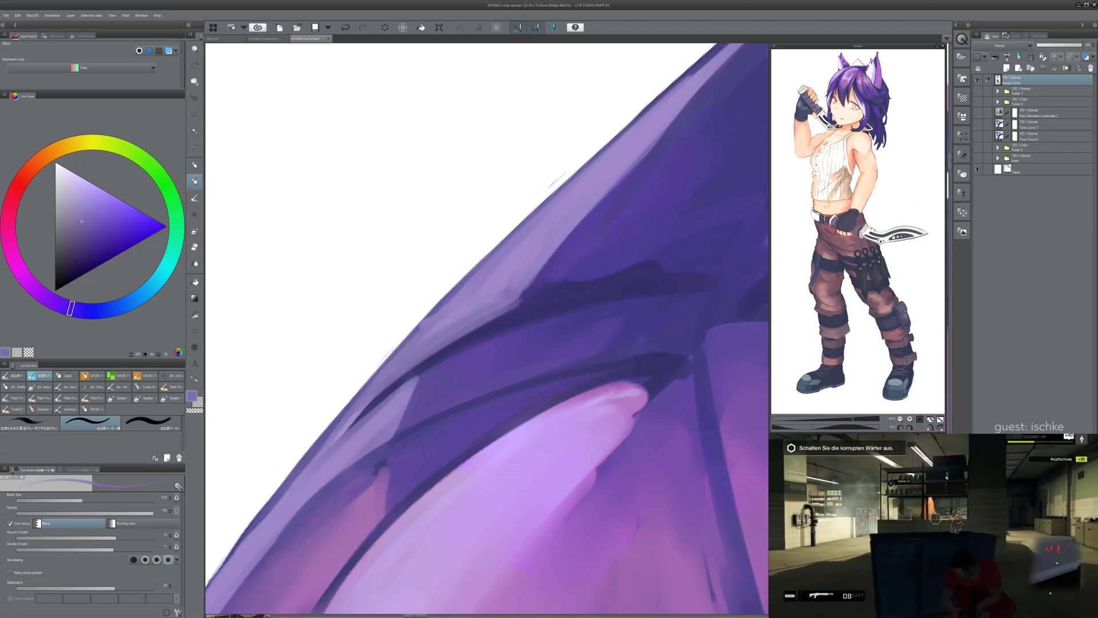
{"action": "key", "text": "bracketright"}
{"action": "key", "text": "bracketright"}
{"action": "key", "text": "bracketright"}
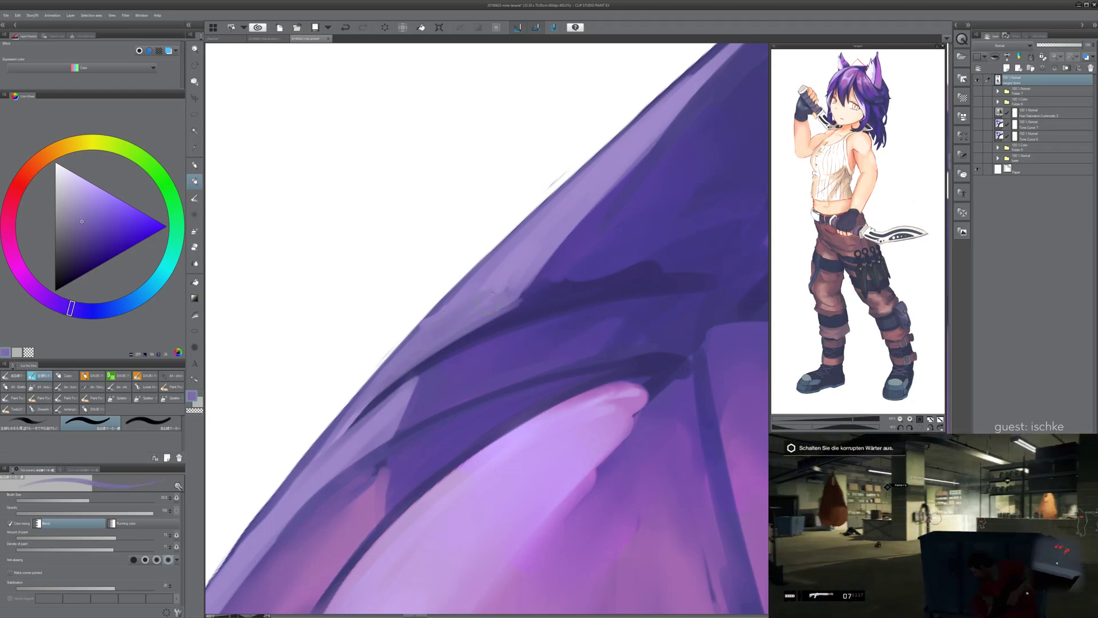
{"action": "key", "text": "asciicircum"}
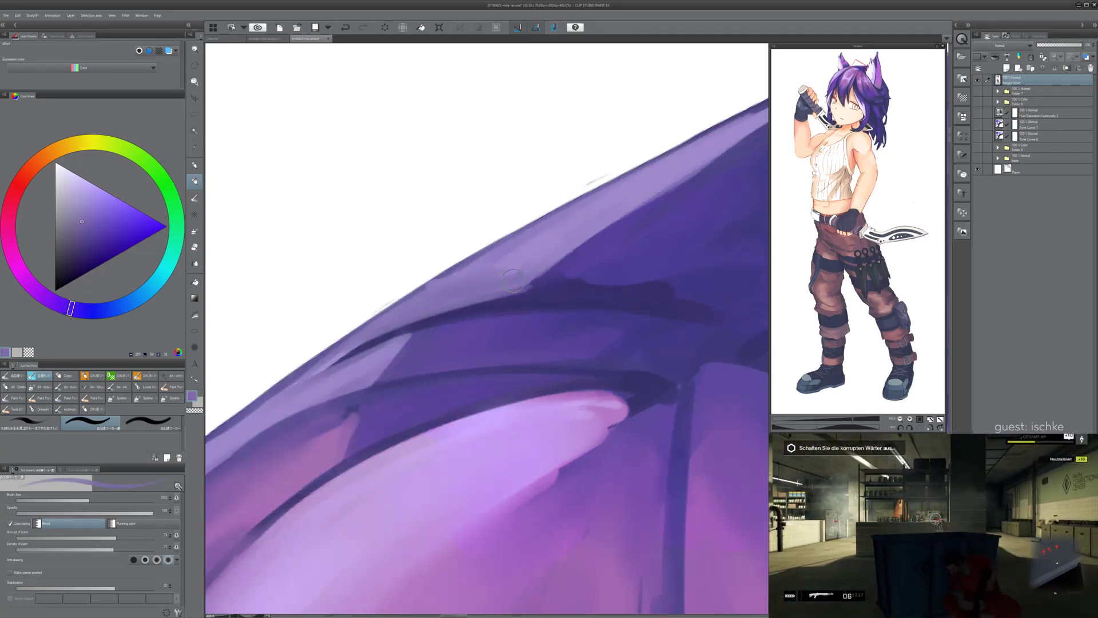
{"action": "key", "text": "j"}
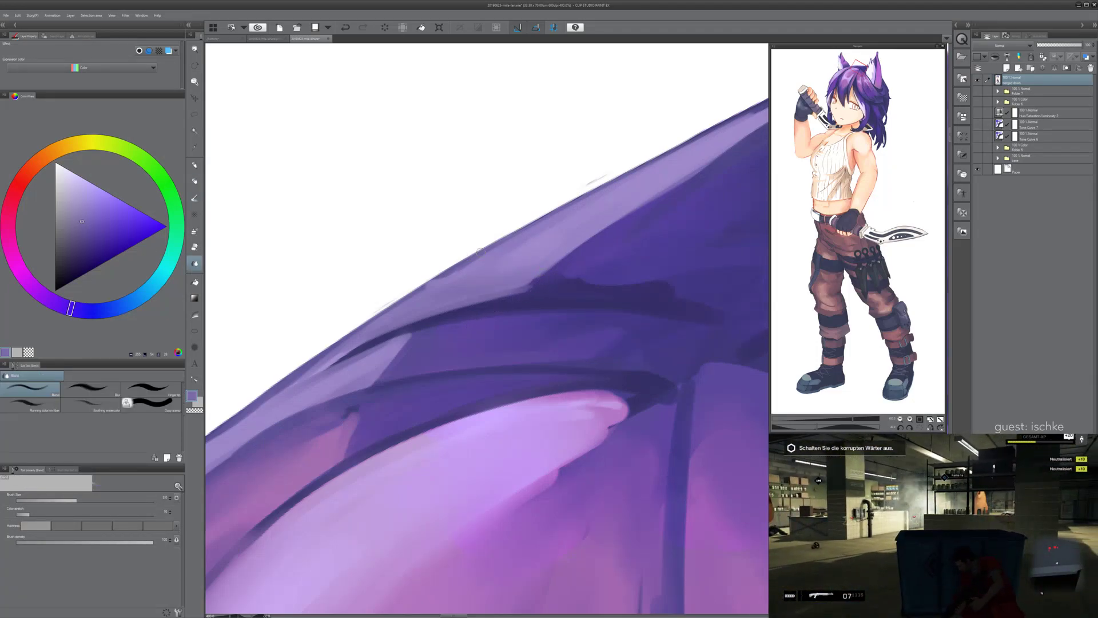
{"action": "key", "text": "bracketright"}
{"action": "key", "text": "bracketright"}
{"action": "key", "text": "bracketright"}
{"action": "key", "text": "bracketright"}
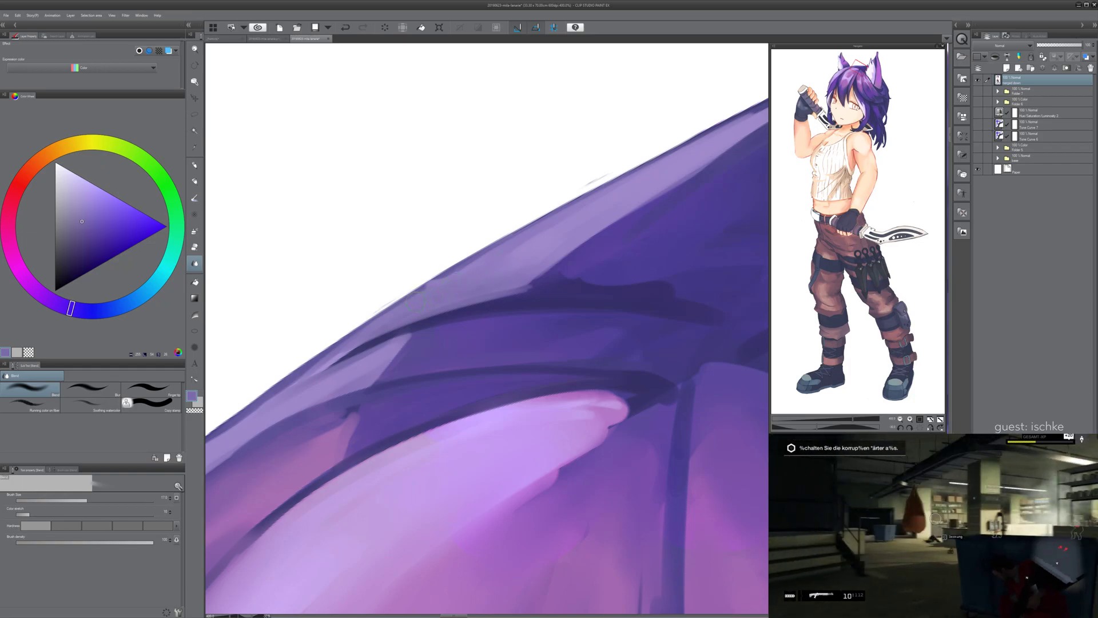
{"action": "left_click_drag", "start_coordinate": [482, 271], "coordinate": [432, 298]}
{"action": "mouse_move", "coordinate": [482, 271]}
{"action": "left_mouse_down"}
{"action": "mouse_move", "coordinate": [451, 295]}
{"action": "mouse_move", "coordinate": [519, 272]}
{"action": "left_mouse_up"}
- Sample the strand's muted purple, return to the paint brush at a smaller size and undo the stray dab on the head's contour
{"action": "left_click", "coordinate": [401, 366], "text": "alt"}
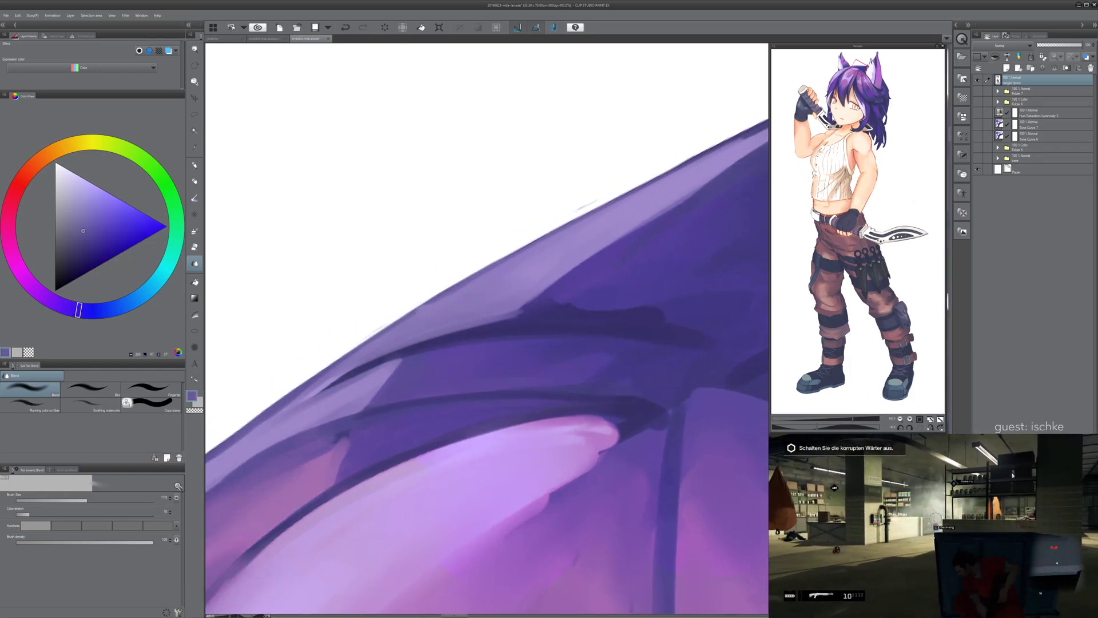
{"action": "key", "text": "bracketleft"}
{"action": "key", "text": "bracketleft"}
{"action": "key", "text": "bracketleft"}
{"action": "key", "text": "bracketleft"}
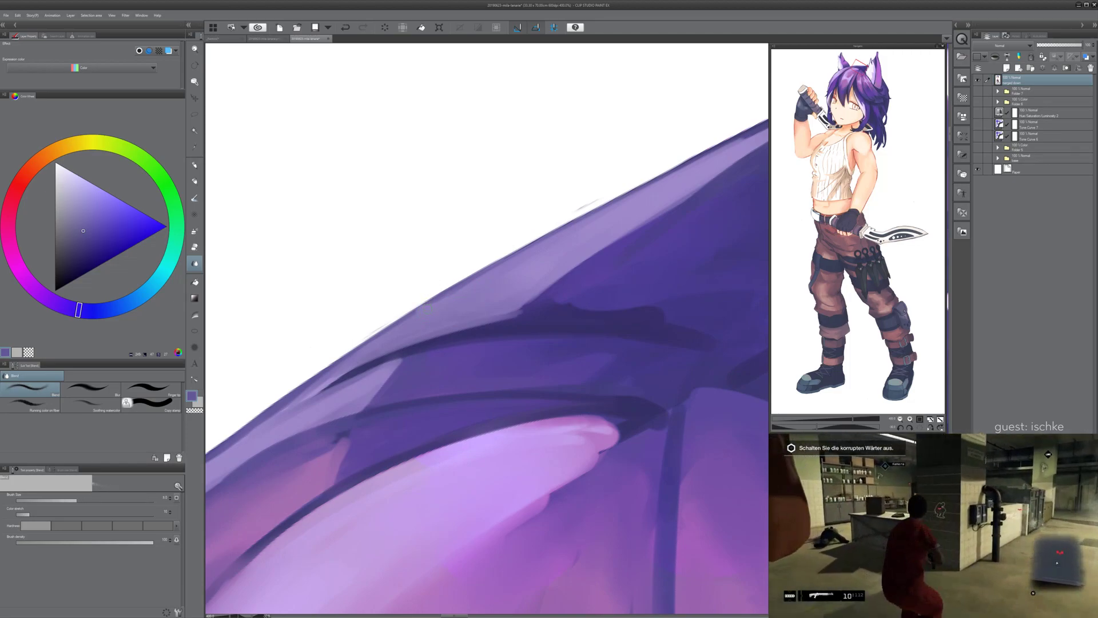
{"action": "key", "text": "p"}
{"action": "key", "text": "bracketleft"}
{"action": "key", "text": "bracketleft"}
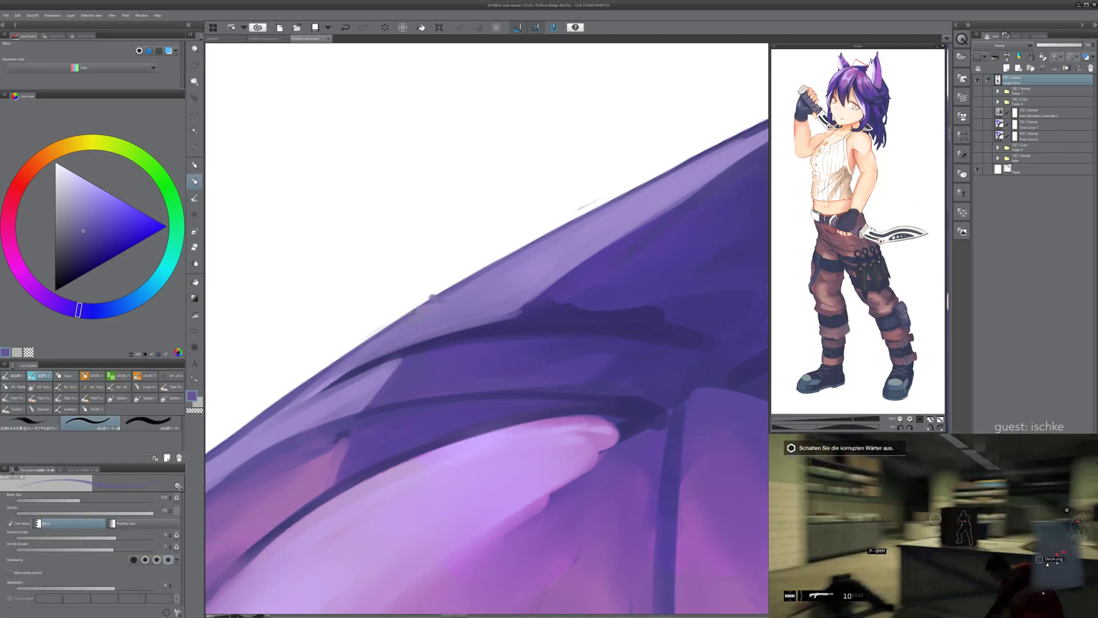
{"action": "key", "text": "ctrl+z"}
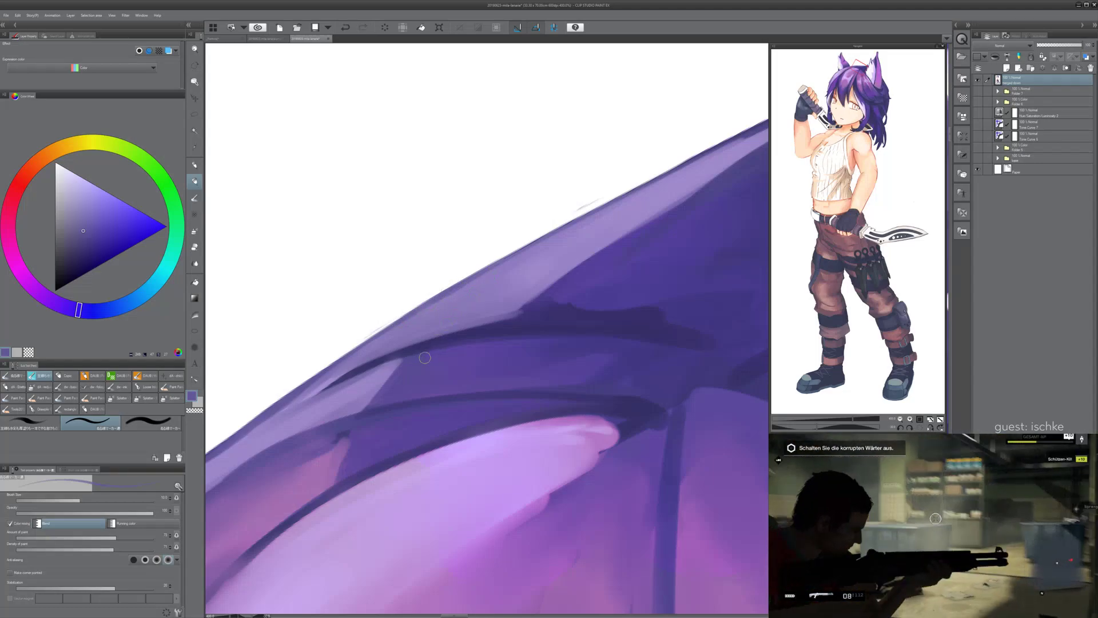
- Examine the reworked hair between both ears at a wider view and the hair edge beside the ear fur up close
{"action": "key", "text": "ctrl+minus"}
{"action": "key", "text": "ctrl+minus"}
{"action": "key", "text": "ctrl+minus"}
{"action": "key", "text": "ctrl+minus"}
{"action": "key", "text": "ctrl+at"}
{"action": "mouse_move", "coordinate": [555, 320]}
{"action": "left_mouse_down"}
{"action": "mouse_move", "coordinate": [545, 307]}
{"action": "mouse_move", "coordinate": [565, 323]}
{"action": "left_mouse_up"}
{"action": "key", "text": "minus"}
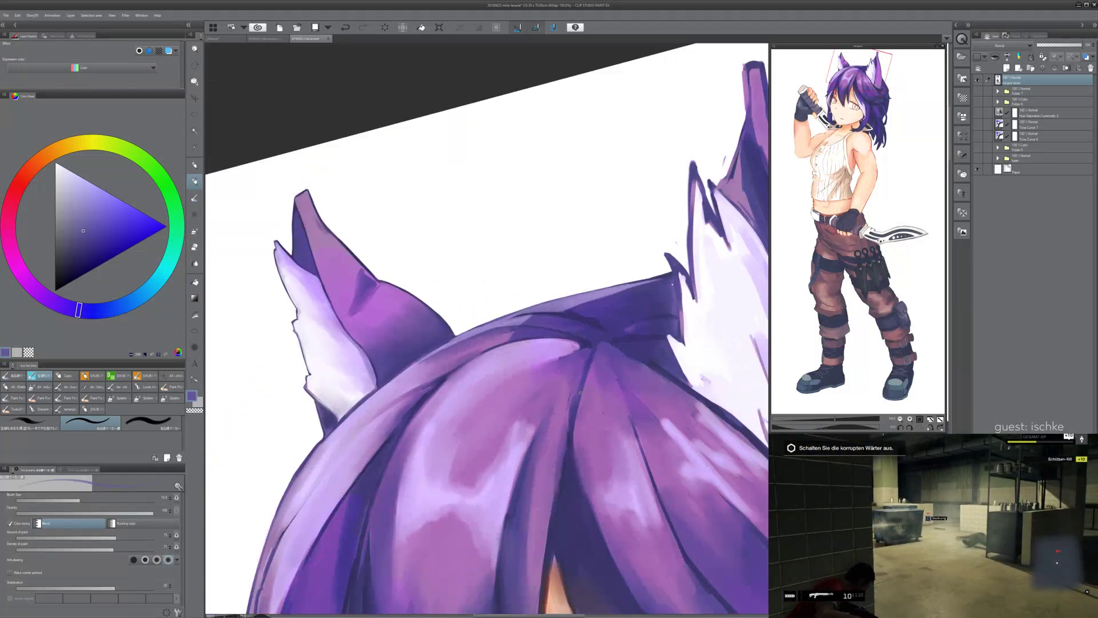
{"action": "key", "text": "ctrl+plus"}
{"action": "scroll", "coordinate": [526, 377], "scroll_direction": "up", "scroll_amount": 1}
{"action": "left_click_drag", "start_coordinate": [572, 274], "coordinate": [402, 383]}
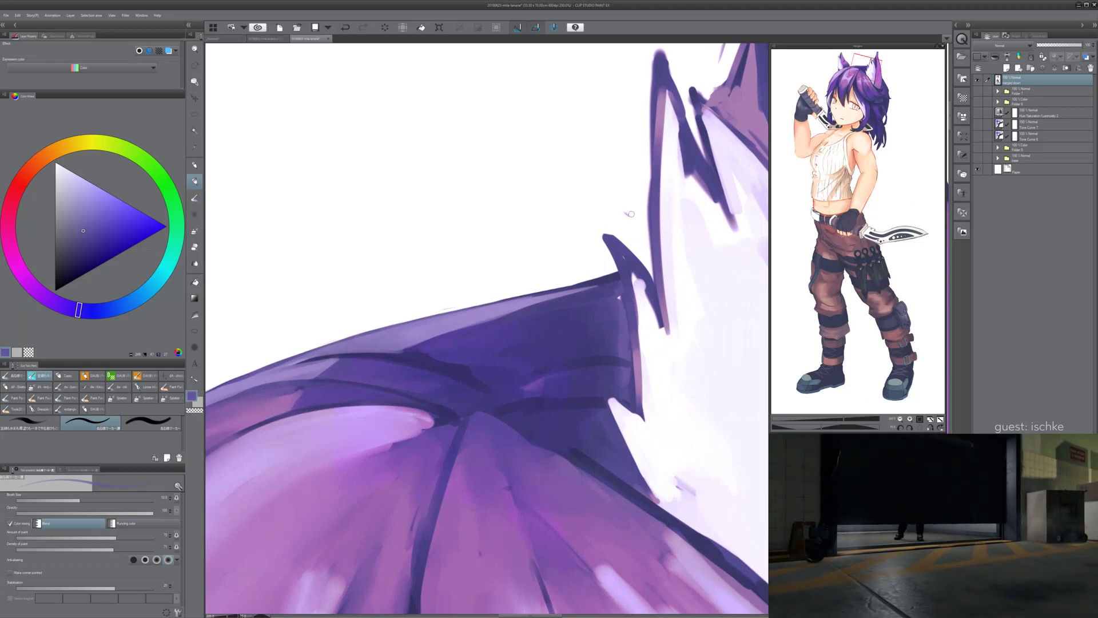
- Switch to the eraser, enlarge its tip for the hair's upper outline and undo the last stroke
{"action": "key", "text": "e"}
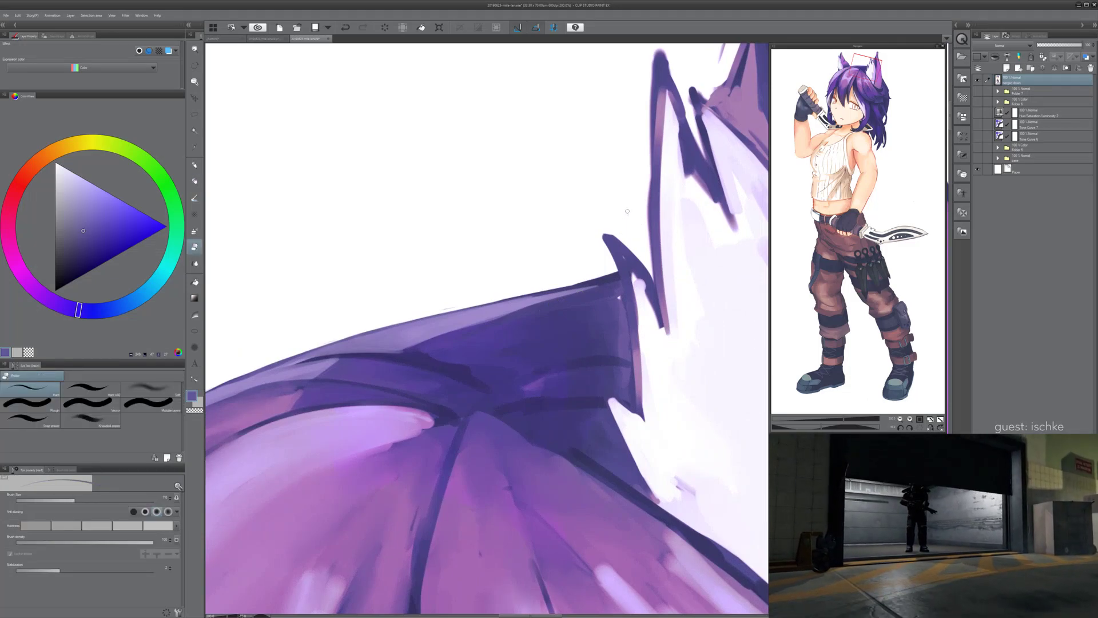
{"action": "key", "text": "bracketright"}
{"action": "key", "text": "bracketright"}
{"action": "key", "text": "bracketright"}
{"action": "key", "text": "bracketright"}
{"action": "key", "text": "bracketright"}
{"action": "key", "text": "bracketright"}
{"action": "key", "text": "bracketright"}
{"action": "scroll", "coordinate": [631, 209], "scroll_direction": "down", "scroll_amount": 1}
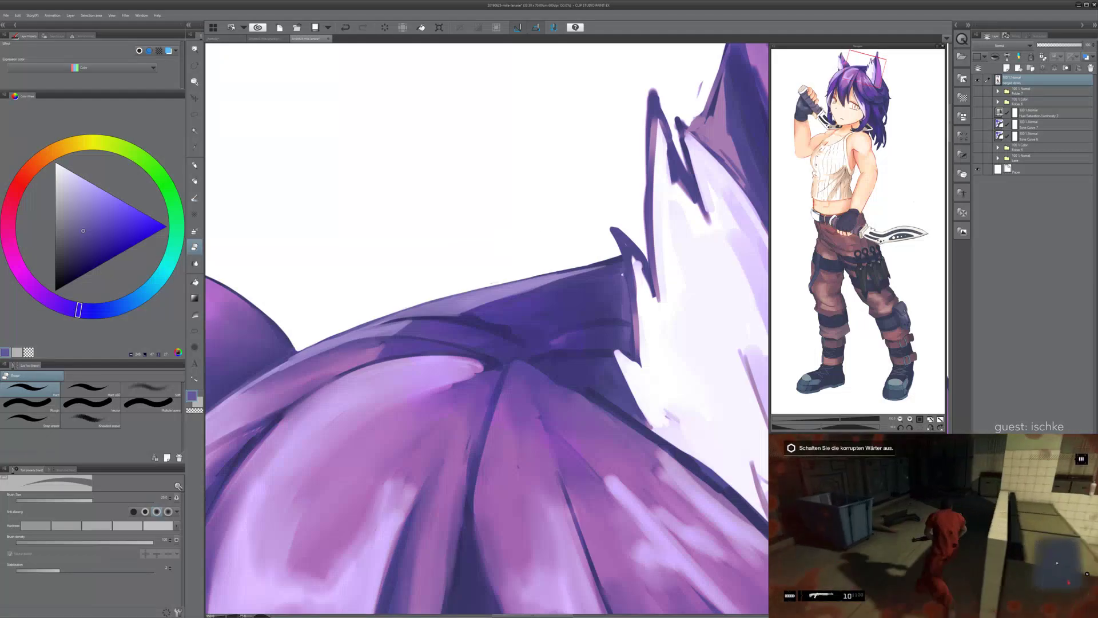
{"action": "key", "text": "ctrl+z"}
{"action": "left_click_drag", "start_coordinate": [544, 316], "coordinate": [593, 276]}
- Sample the strand's mauve and dark purple and blend the end of the mauve patch near the crown with the brush
{"action": "left_click", "coordinate": [414, 307], "text": "alt"}
{"action": "left_click_drag", "start_coordinate": [411, 307], "coordinate": [443, 304]}
{"action": "key", "text": "ctrl+z"}
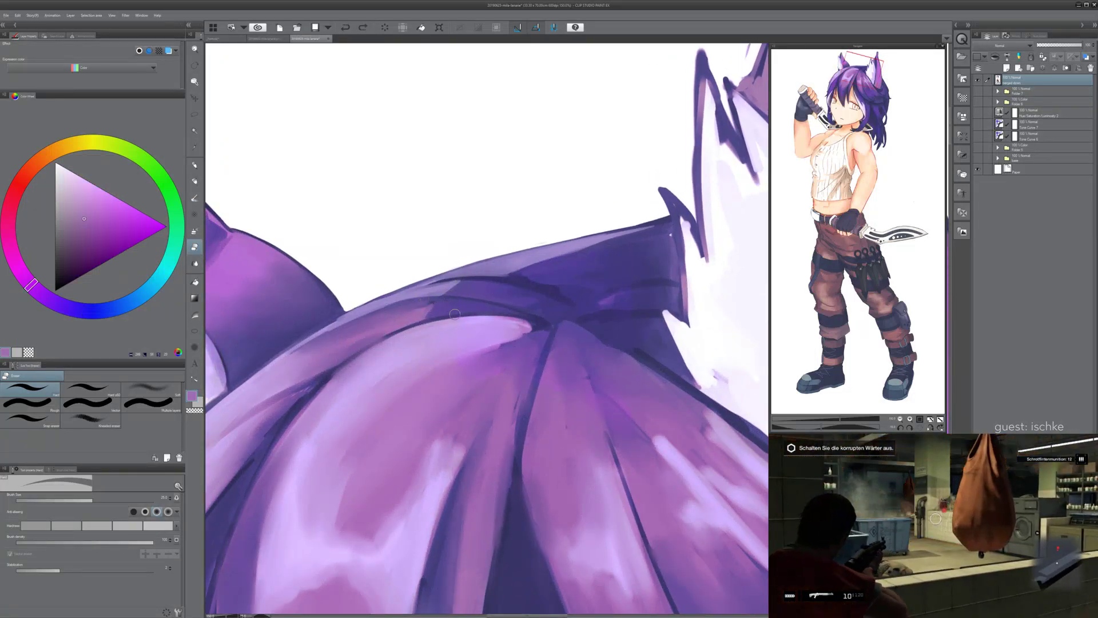
{"action": "key", "text": "b"}
{"action": "key", "text": "ctrl+z"}
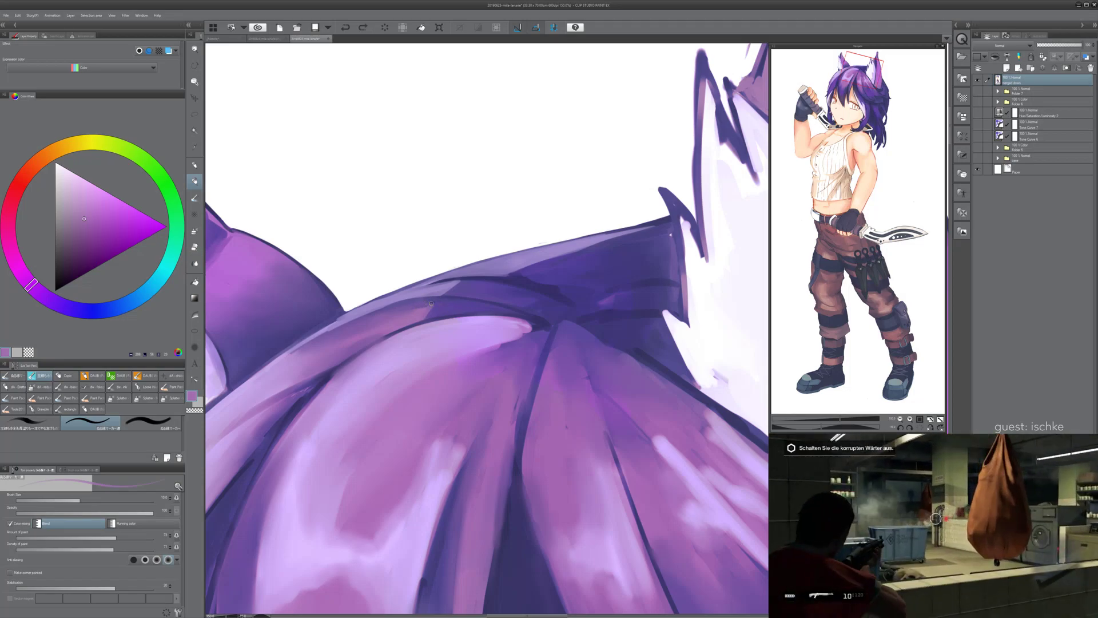
{"action": "left_click_drag", "start_coordinate": [429, 304], "coordinate": [435, 304]}
{"action": "left_click", "coordinate": [440, 306], "text": "alt"}
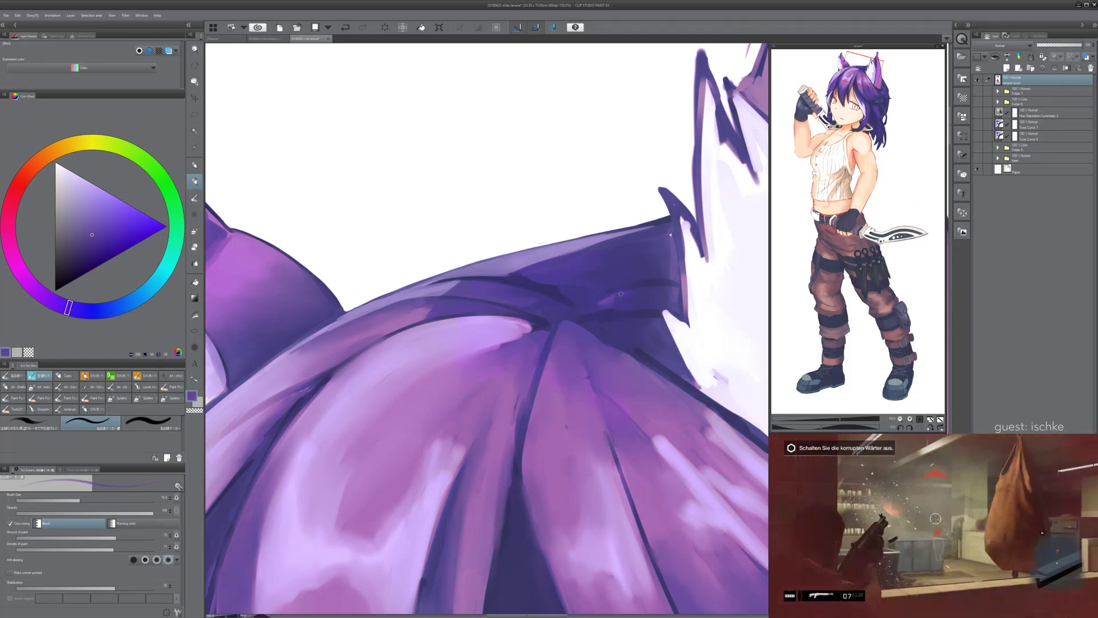
{"action": "key", "text": "bracketright"}
{"action": "key", "text": "bracketright"}
{"action": "key", "text": "bracketright"}
{"action": "key", "text": "bracketright"}
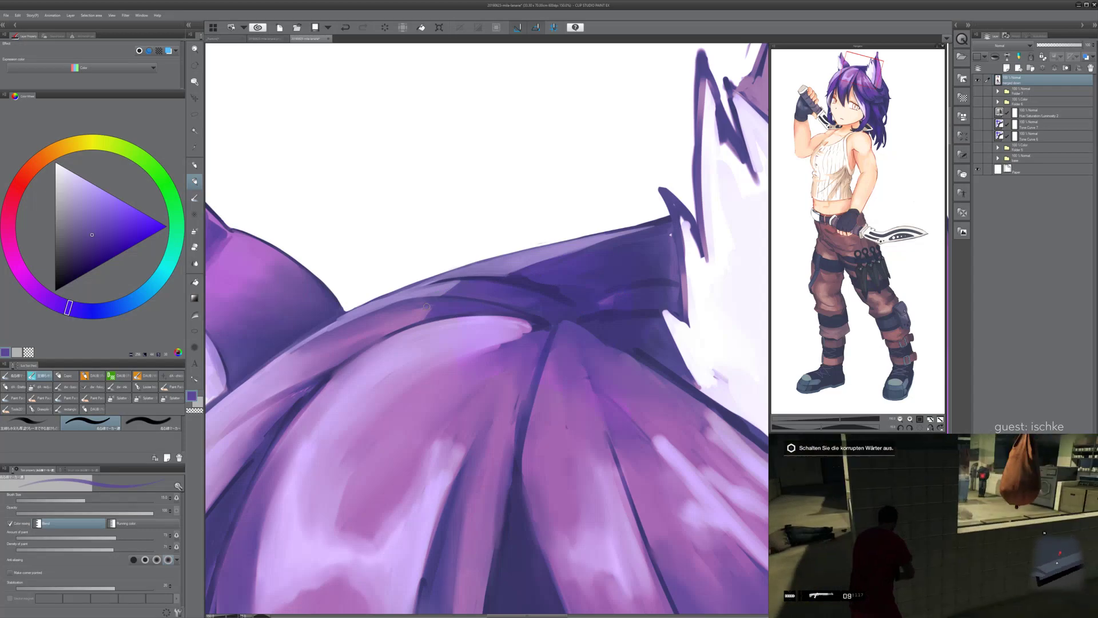
- Sample the dark purple and touch up the lighter patches along the upper hair edge with a larger brush
{"action": "key", "text": "asciicircum"}
{"action": "key", "text": "asciicircum"}
{"action": "scroll", "coordinate": [607, 324], "scroll_direction": "down", "scroll_amount": 1}
{"action": "key", "text": "minus"}
{"action": "key", "text": "minus"}
{"action": "key", "text": "minus"}
{"action": "key", "text": "minus"}
{"action": "key", "text": "minus"}
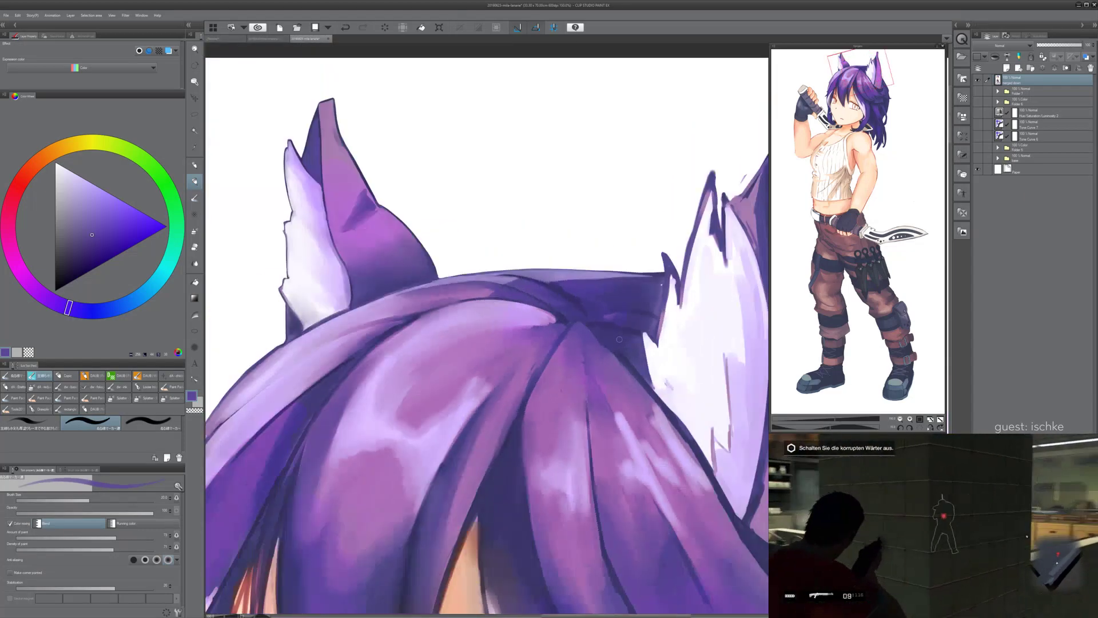
{"action": "scroll", "coordinate": [606, 292], "scroll_direction": "up", "scroll_amount": 2}
{"action": "left_click", "coordinate": [446, 335], "text": "alt"}
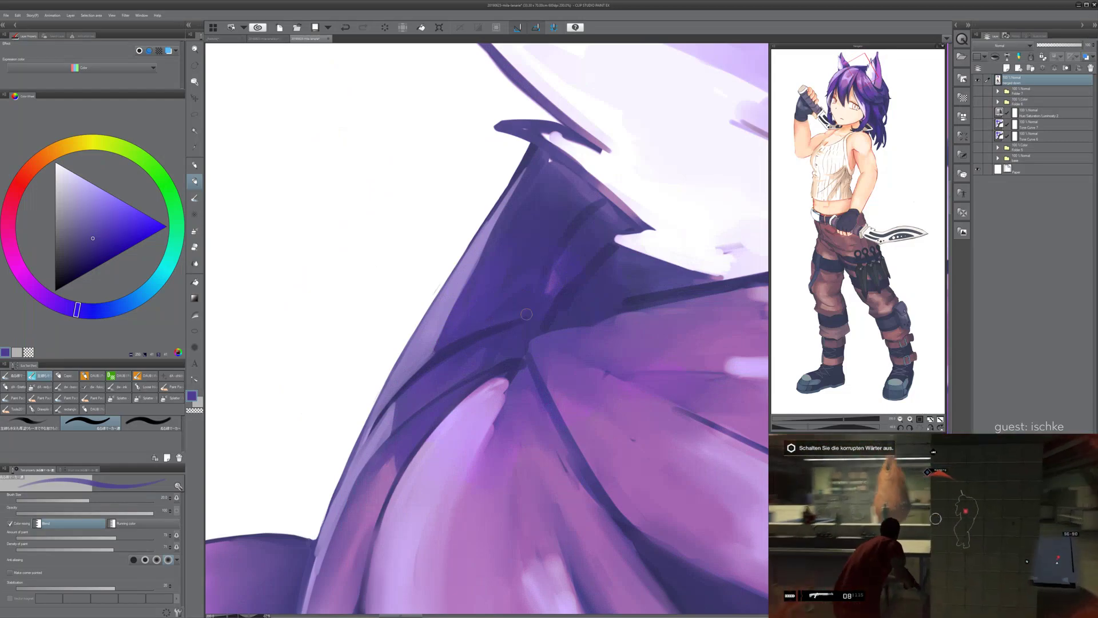
{"action": "left_click_drag", "start_coordinate": [527, 310], "coordinate": [473, 327]}
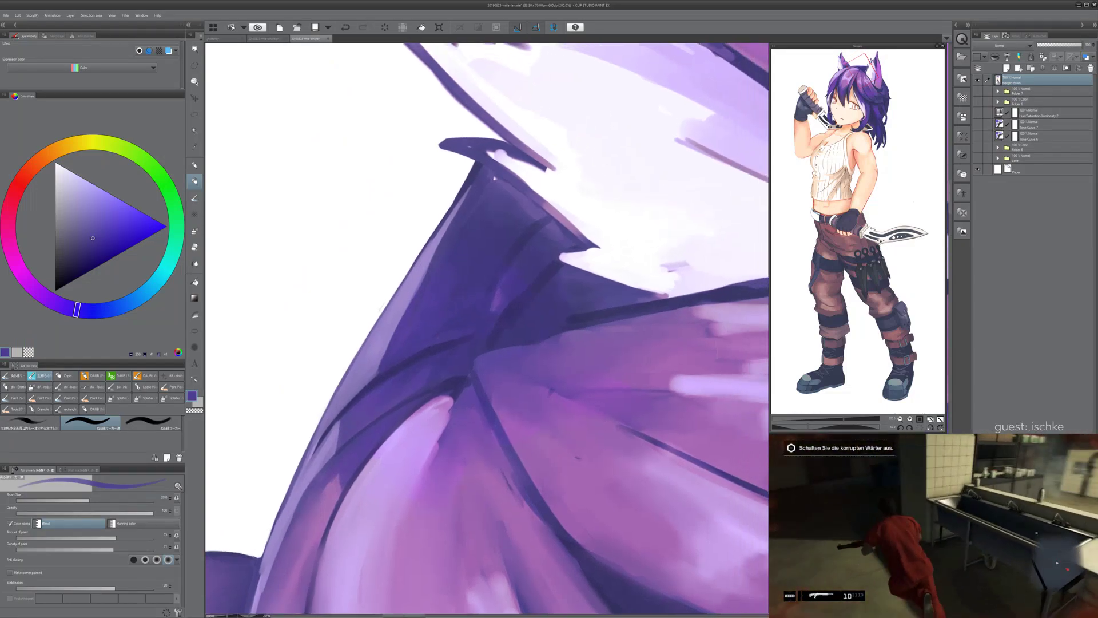
{"action": "key", "text": "bracketright"}
{"action": "key", "text": "bracketright"}
{"action": "key", "text": "bracketright"}
{"action": "key", "text": "asciicircum"}
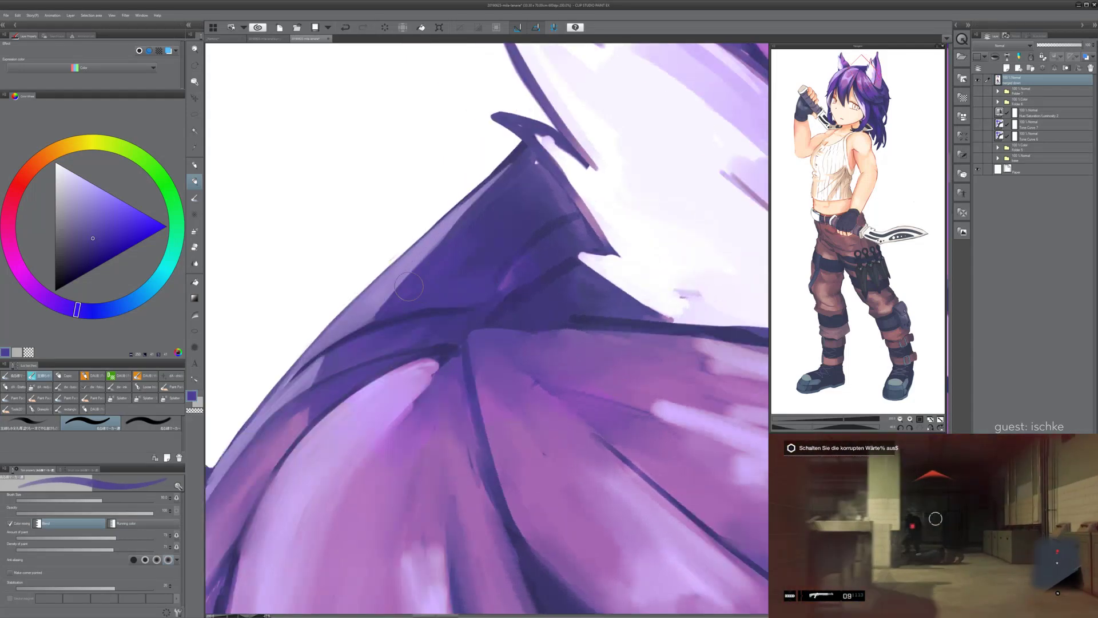
{"action": "left_click_drag", "start_coordinate": [374, 320], "coordinate": [384, 309]}
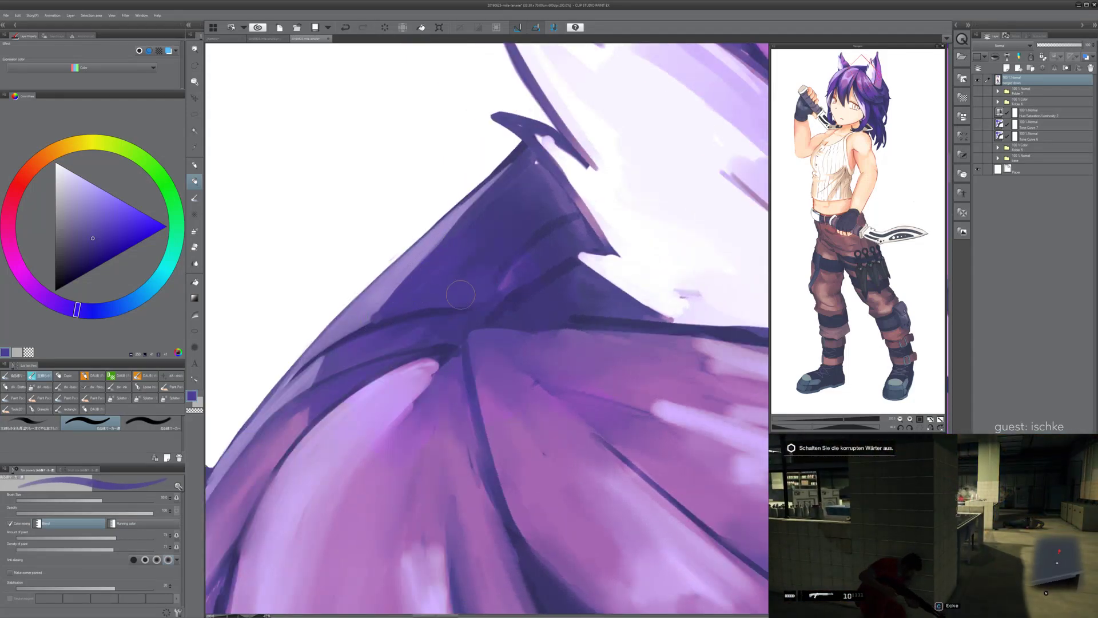
{"action": "key", "text": "ctrl+z"}
- Resample the dark purple and paint out the lighter violet streak in the back hair beside the ear
{"action": "key", "text": "bracketleft"}
{"action": "key", "text": "bracketleft"}
{"action": "key", "text": "bracketleft"}
{"action": "key", "text": "bracketleft"}
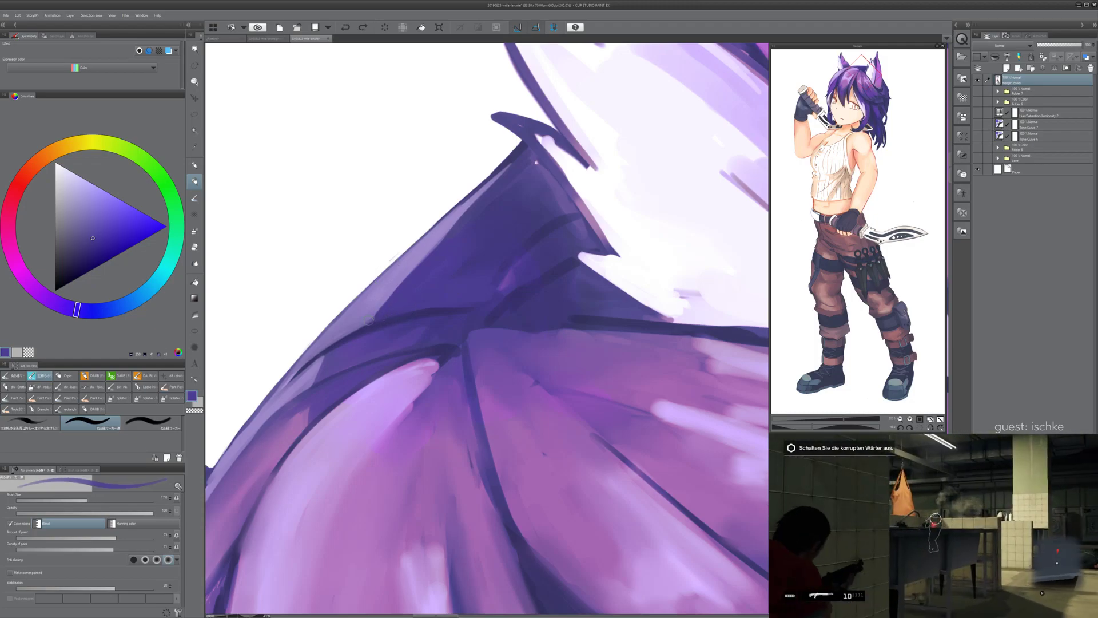
{"action": "key", "text": "asciicircum"}
{"action": "key", "text": "asciicircum"}
{"action": "key", "text": "asciicircum"}
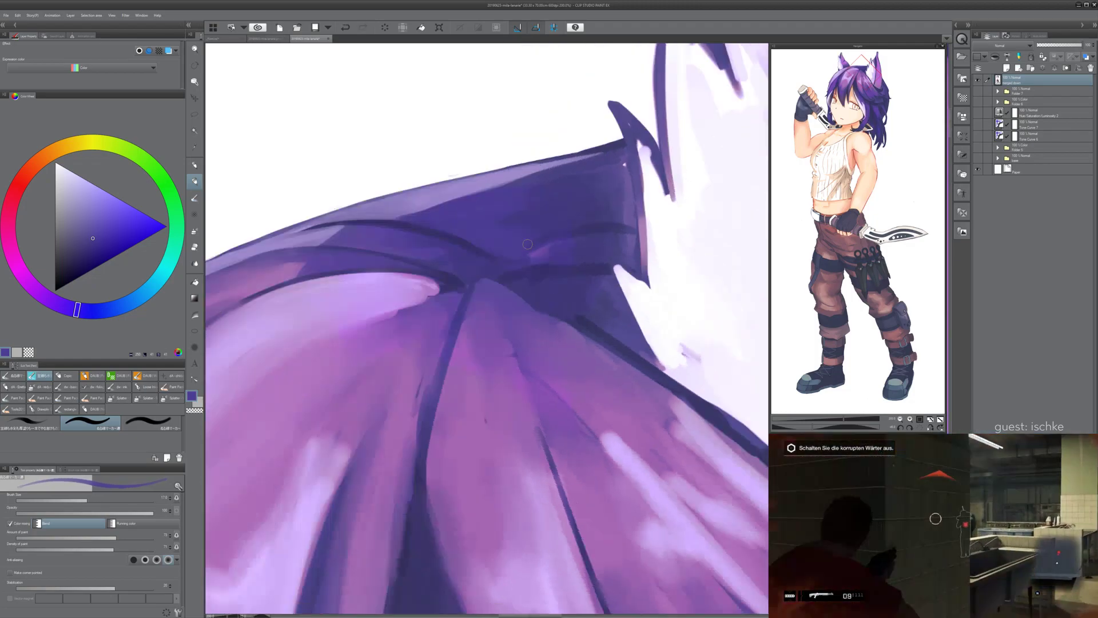
{"action": "left_click_drag", "start_coordinate": [610, 264], "coordinate": [501, 330]}
{"action": "left_click", "coordinate": [501, 330], "text": "alt"}
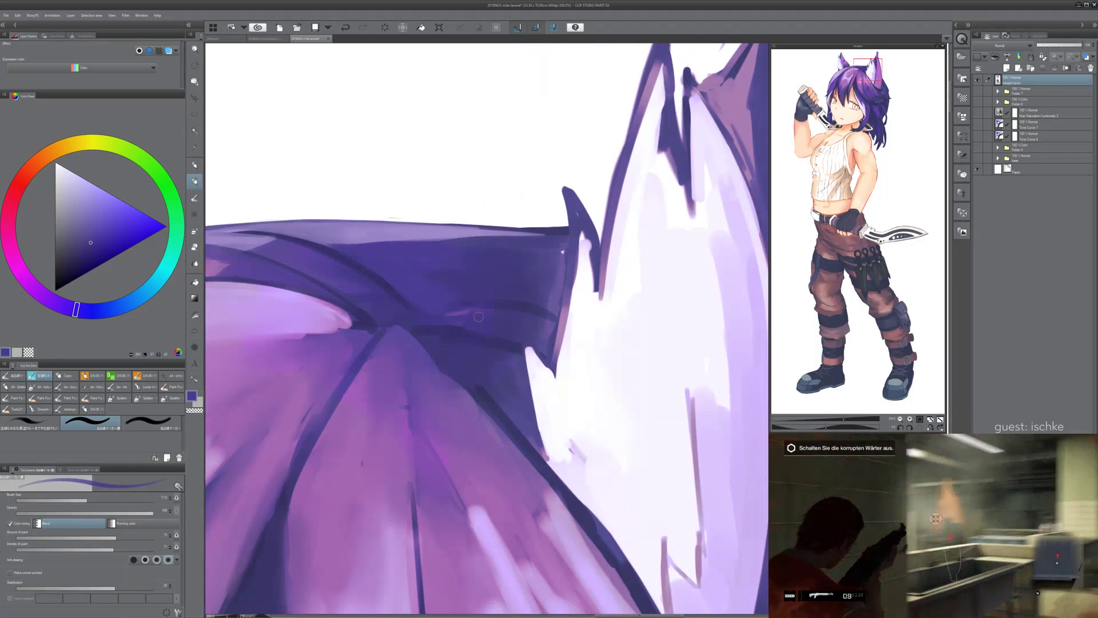
{"action": "left_click", "coordinate": [488, 295], "text": "alt"}
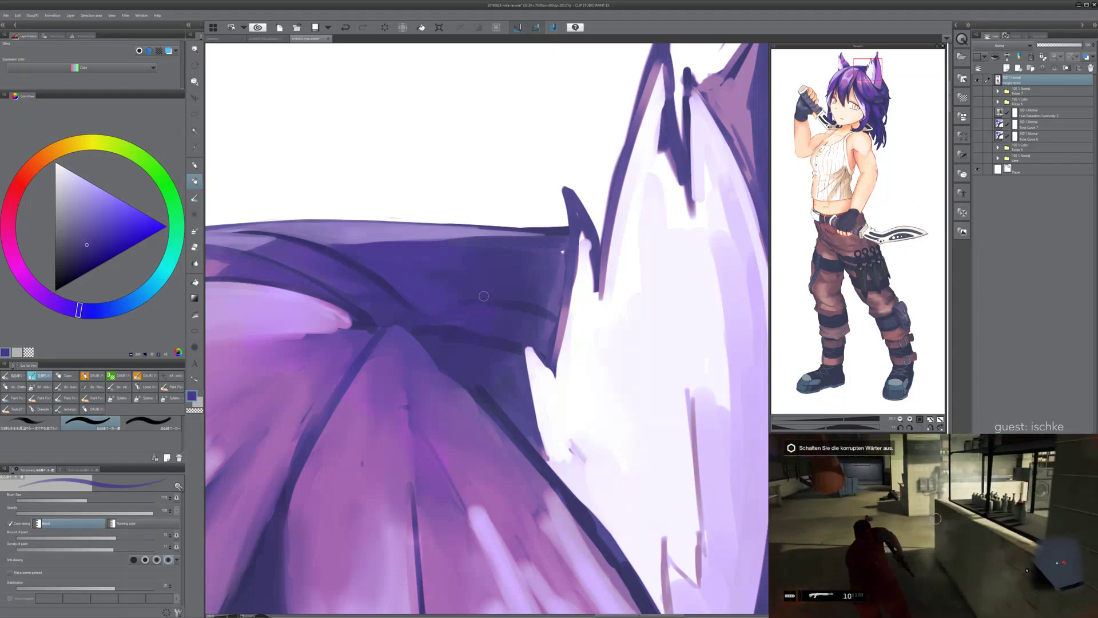
- Smooth the dark purple fill of the back hair with broad strokes from an enlarged brush
{"action": "key", "text": "bracketright"}
{"action": "key", "text": "bracketright"}
{"action": "key", "text": "bracketright"}
{"action": "key", "text": "bracketright"}
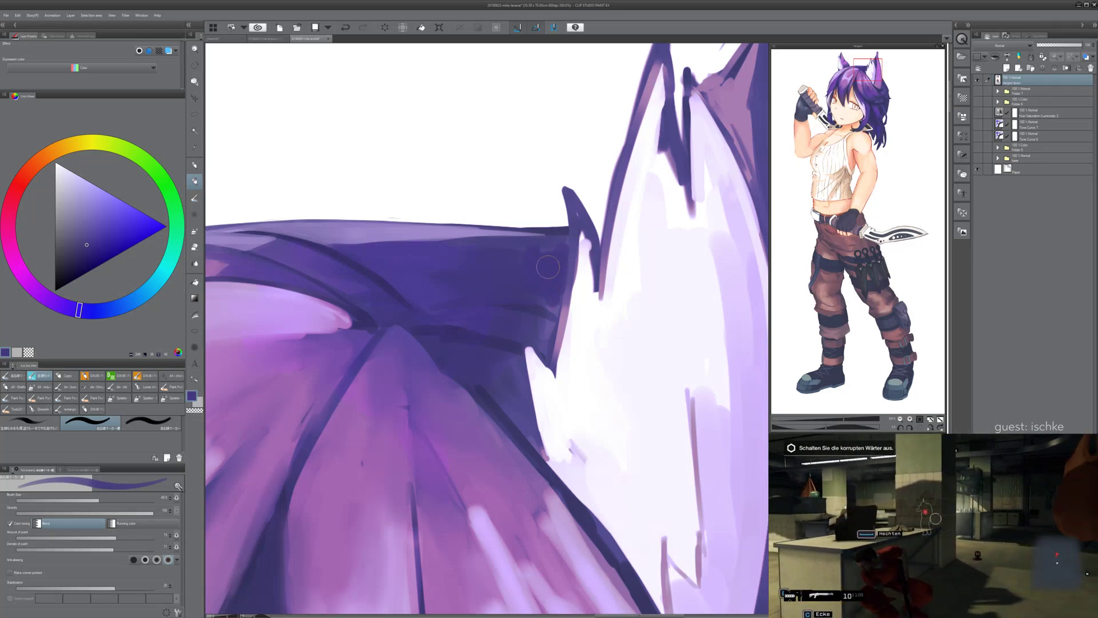
{"action": "key", "text": "bracketright"}
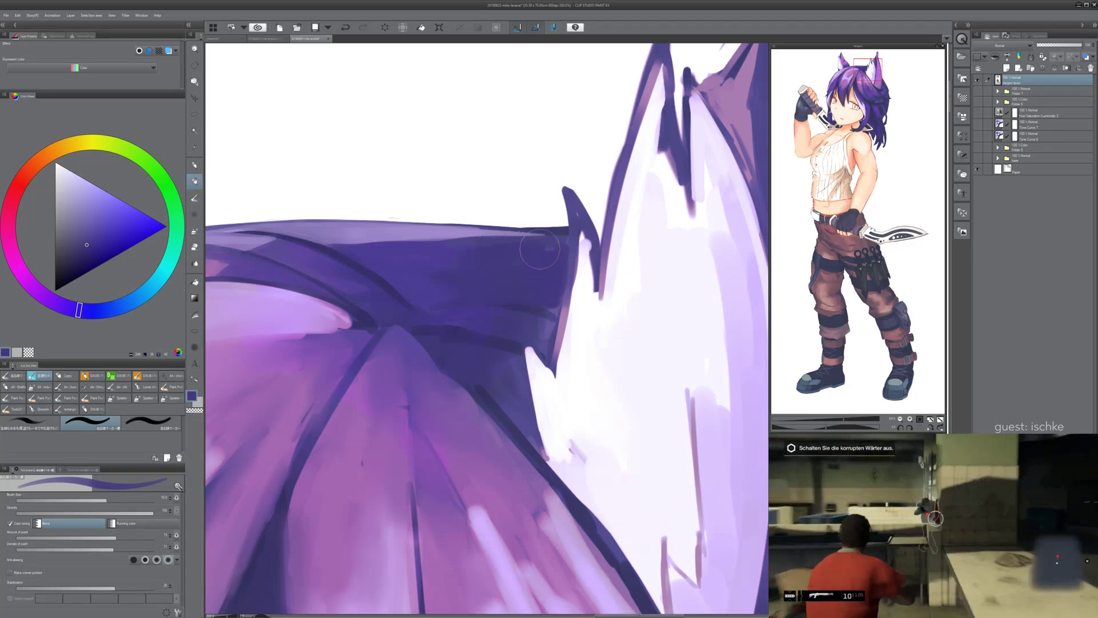
{"action": "key", "text": "bracketright"}
{"action": "mouse_move", "coordinate": [427, 248]}
{"action": "left_mouse_down"}
{"action": "mouse_move", "coordinate": [358, 249]}
{"action": "mouse_move", "coordinate": [551, 240]}
{"action": "mouse_move", "coordinate": [462, 247]}
{"action": "mouse_move", "coordinate": [542, 241]}
{"action": "mouse_move", "coordinate": [514, 245]}
{"action": "mouse_move", "coordinate": [535, 256]}
{"action": "left_mouse_up"}
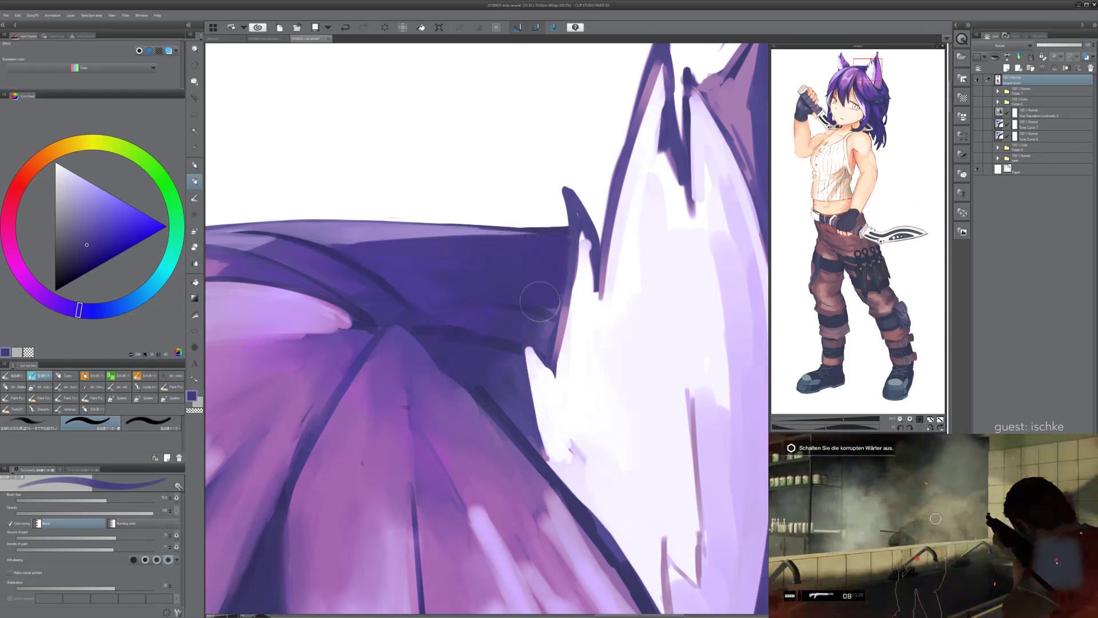
- Paint dark purple over the pinkish edge where the back hair meets the ear's white fur
{"action": "mouse_move", "coordinate": [546, 332]}
{"action": "left_mouse_down"}
{"action": "mouse_move", "coordinate": [492, 317]}
{"action": "mouse_move", "coordinate": [539, 328]}
{"action": "mouse_move", "coordinate": [544, 346]}
{"action": "left_mouse_up"}
{"action": "left_click_drag", "start_coordinate": [558, 299], "coordinate": [552, 335]}
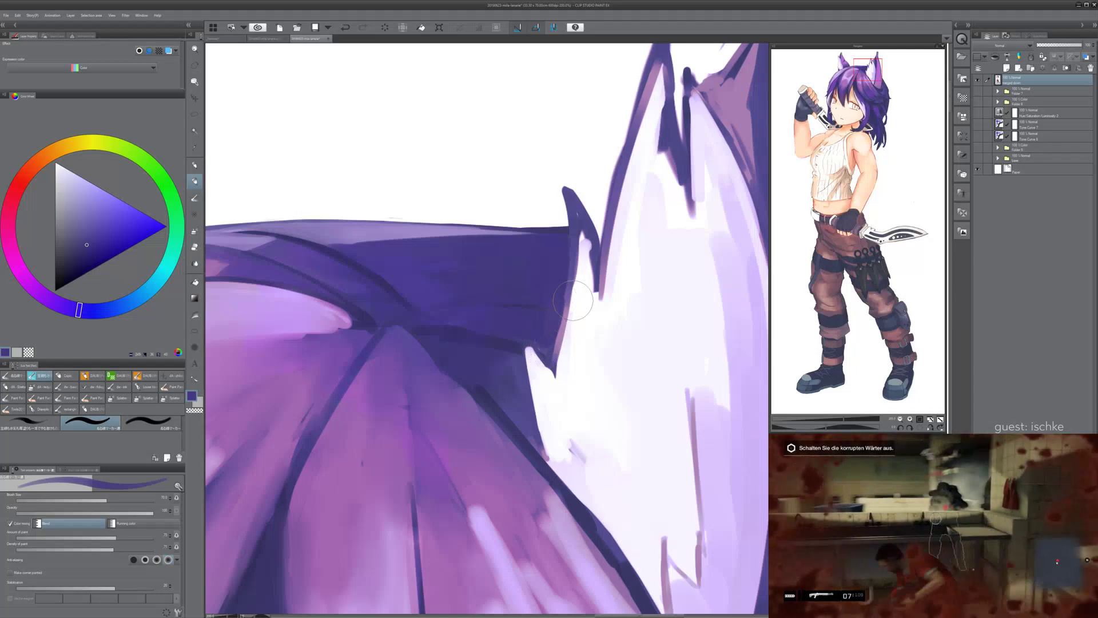
{"action": "key", "text": "ctrl+z"}
{"action": "left_click_drag", "start_coordinate": [553, 288], "coordinate": [547, 352]}
{"action": "key", "text": "ctrl+z"}
{"action": "mouse_move", "coordinate": [557, 257]}
{"action": "left_mouse_down"}
{"action": "mouse_move", "coordinate": [552, 333]}
{"action": "mouse_move", "coordinate": [570, 259]}
{"action": "mouse_move", "coordinate": [615, 190]}
{"action": "left_mouse_up"}
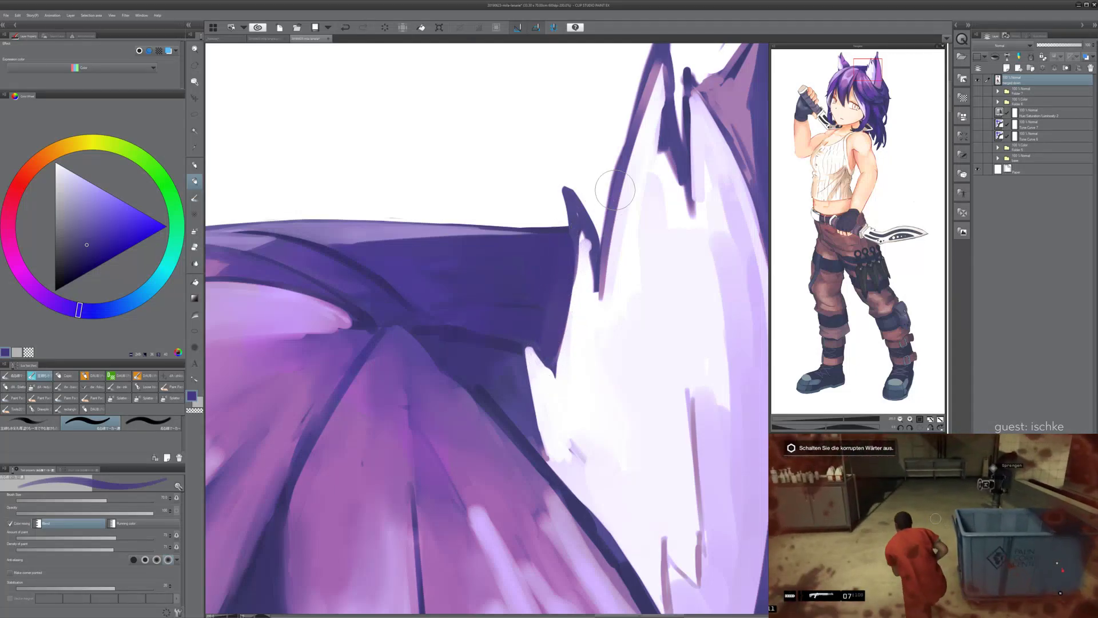
- Try a broad pale violet highlight along the hair's upper edge toward the ear
{"action": "scroll", "coordinate": [615, 189], "scroll_direction": "down", "scroll_amount": 4}
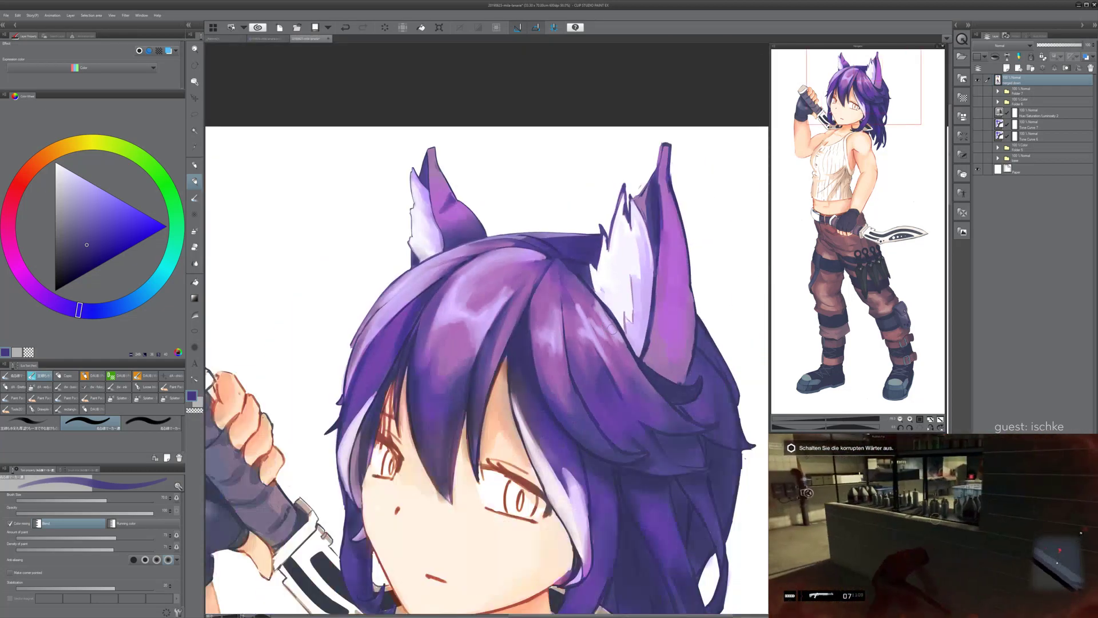
{"action": "key", "text": "minus"}
{"action": "key", "text": "minus"}
{"action": "key", "text": "minus"}
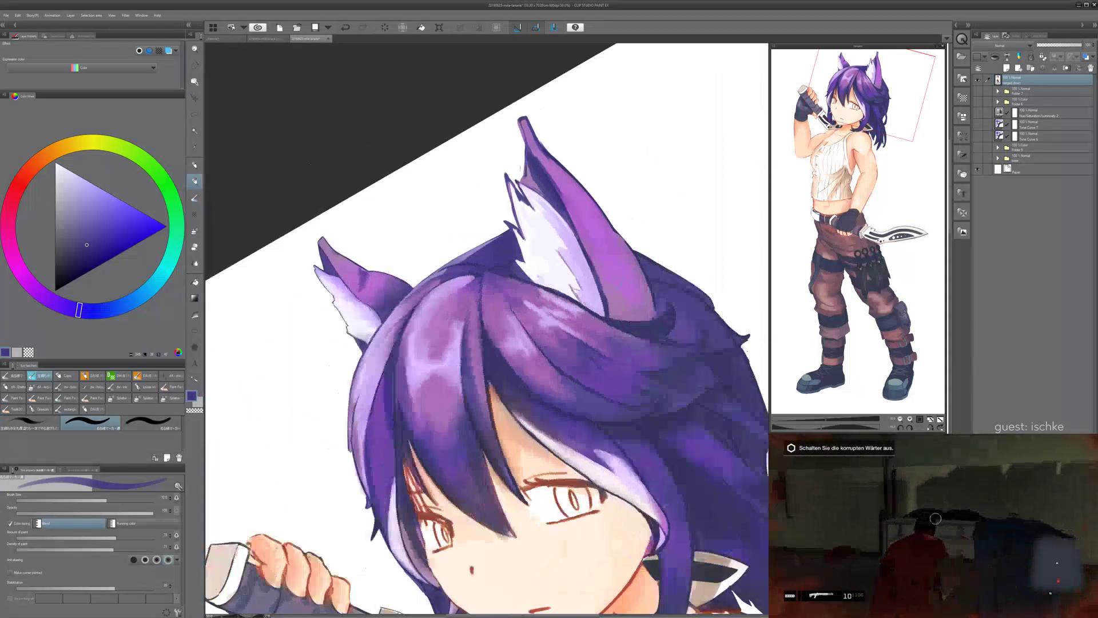
{"action": "scroll", "coordinate": [416, 246], "scroll_direction": "up", "scroll_amount": 4}
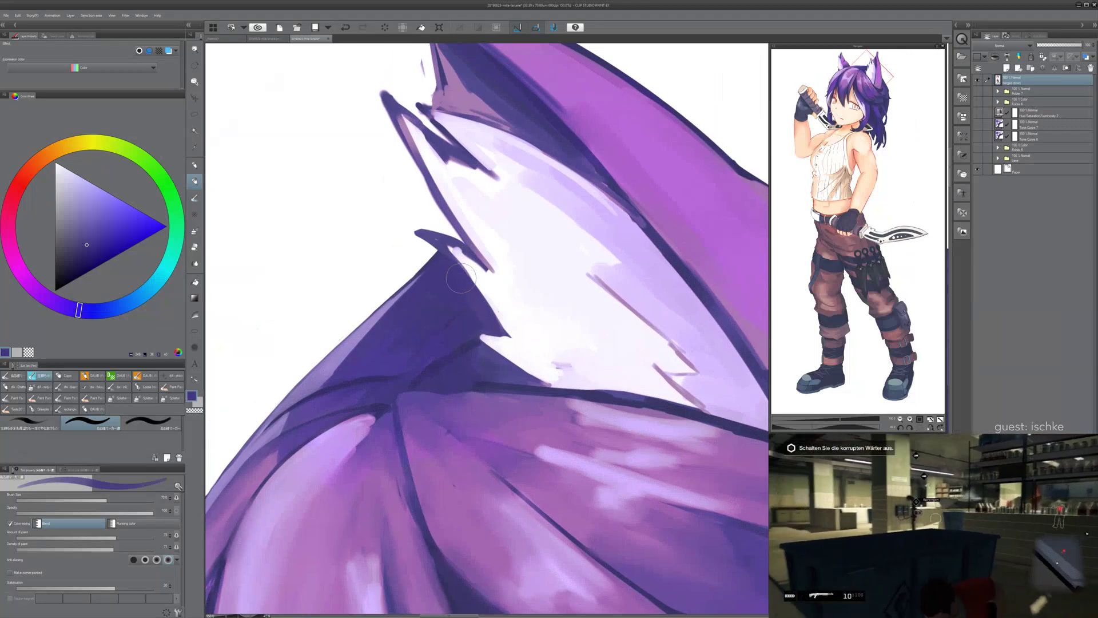
{"action": "left_click", "coordinate": [405, 296], "text": "alt"}
{"action": "left_click_drag", "start_coordinate": [400, 296], "coordinate": [433, 279]}
{"action": "key", "text": "ctrl+z"}
{"action": "left_click_drag", "start_coordinate": [378, 318], "coordinate": [450, 267]}
{"action": "key", "text": "ctrl+z"}
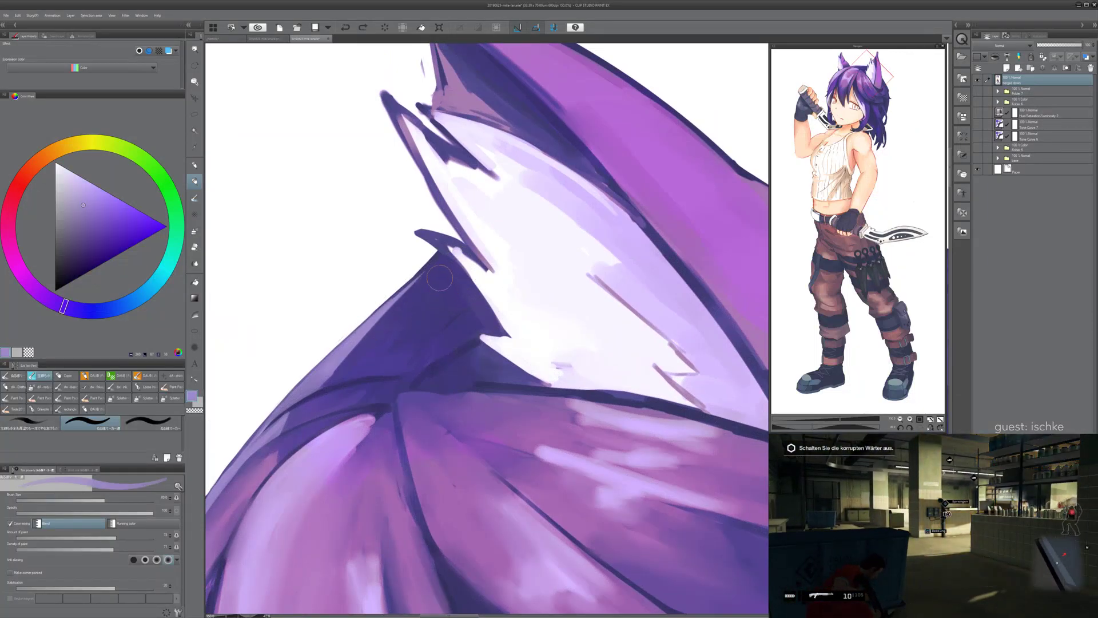
- Extend the pale violet highlight along the hair's upper edge toward the ear tuft with a smaller brush
{"action": "key", "text": "bracketleft"}
{"action": "key", "text": "bracketleft"}
{"action": "key", "text": "bracketleft"}
{"action": "left_click_drag", "start_coordinate": [389, 309], "coordinate": [450, 269]}
{"action": "key", "text": "ctrl+z"}
{"action": "key", "text": "bracketleft"}
{"action": "mouse_move", "coordinate": [393, 305]}
{"action": "left_mouse_down"}
{"action": "mouse_move", "coordinate": [448, 264]}
{"action": "mouse_move", "coordinate": [394, 293]}
{"action": "mouse_move", "coordinate": [433, 277]}
{"action": "mouse_move", "coordinate": [397, 292]}
{"action": "mouse_move", "coordinate": [445, 248]}
{"action": "mouse_move", "coordinate": [391, 287]}
{"action": "mouse_move", "coordinate": [436, 255]}
{"action": "left_mouse_up"}
{"action": "key", "text": "ctrl+z"}
{"action": "left_click", "coordinate": [403, 296], "text": "alt"}
{"action": "key", "text": "ctrl+z"}
{"action": "key", "text": "ctrl+z"}
- Erase the rough outer edge of the small fur tuft at the ear's base
{"action": "key", "text": "e"}
{"action": "key", "text": "^"}
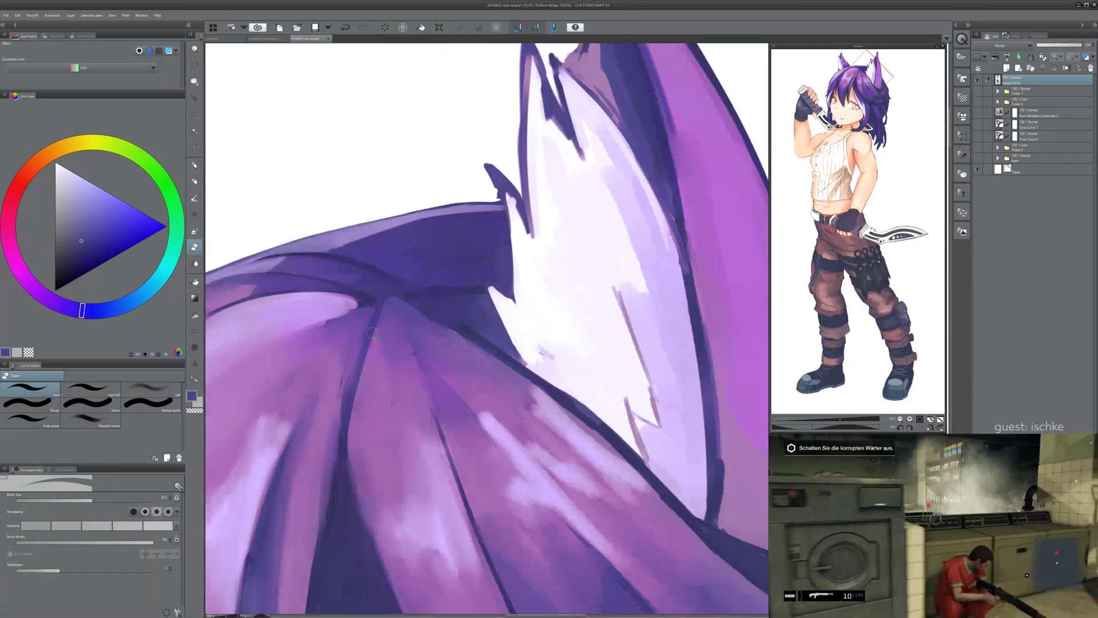
{"action": "key", "text": "^"}
{"action": "key", "text": "^"}
{"action": "left_click_drag", "start_coordinate": [578, 224], "coordinate": [454, 312]}
{"action": "scroll", "coordinate": [453, 312], "scroll_direction": "up", "scroll_amount": 1}
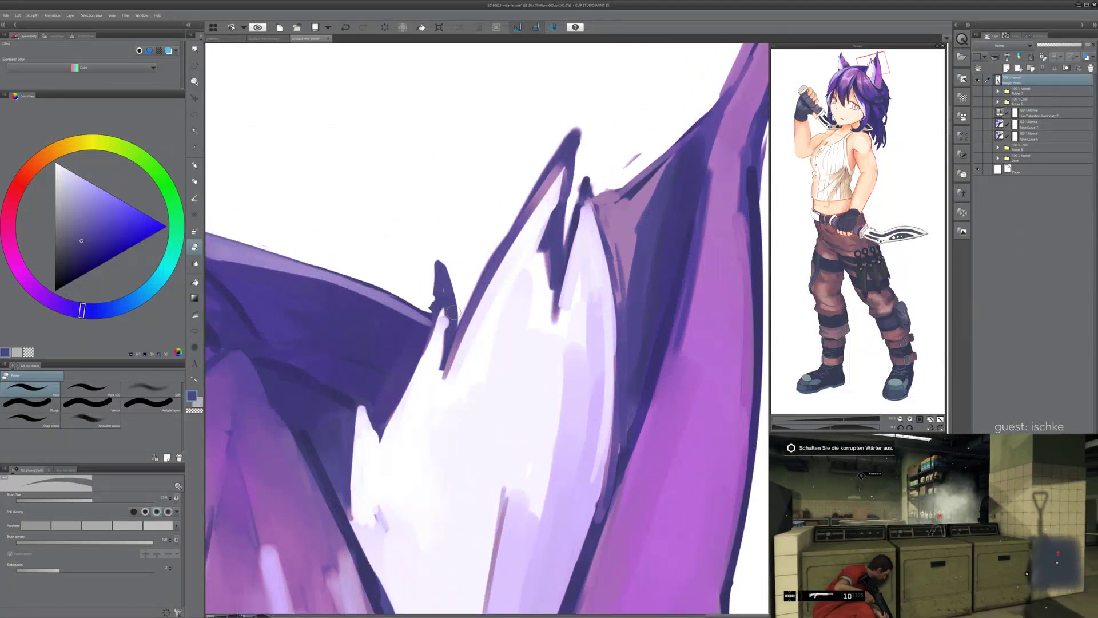
{"action": "mouse_move", "coordinate": [431, 294]}
{"action": "left_mouse_down"}
{"action": "mouse_move", "coordinate": [431, 271]}
{"action": "mouse_move", "coordinate": [431, 303]}
{"action": "left_mouse_up"}
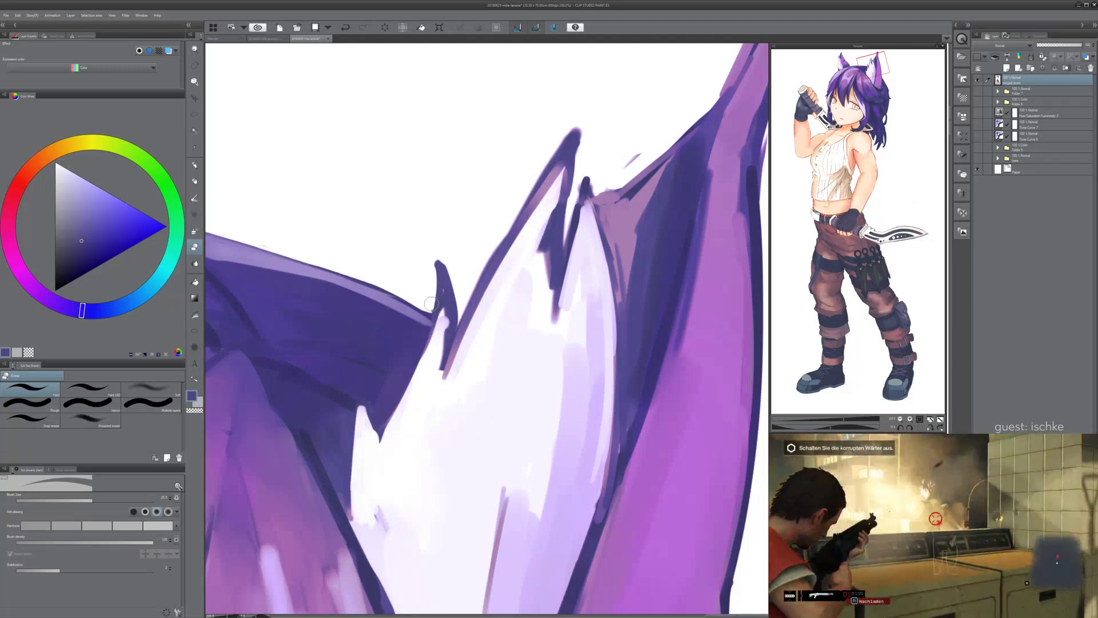
- Sample the pale violet and refine the highlight along the hair's upper outline up to the tuft with a smaller brush
{"action": "key", "text": "-"}
{"action": "key", "text": "-"}
{"action": "key", "text": "-"}
{"action": "key", "text": "-"}
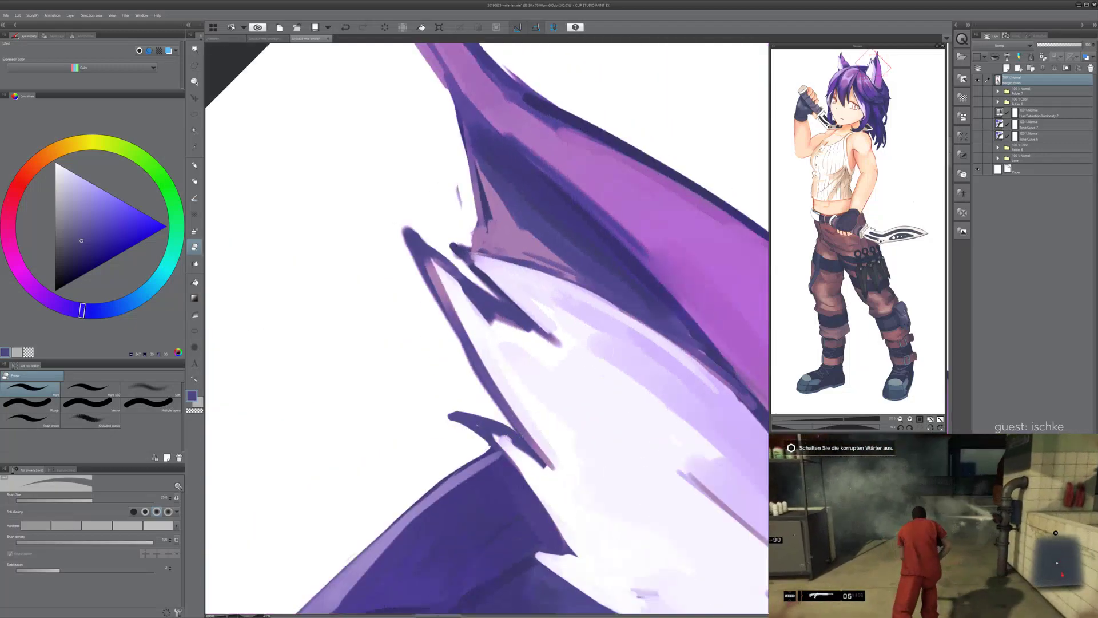
{"action": "left_click_drag", "start_coordinate": [479, 423], "coordinate": [463, 330]}
{"action": "scroll", "coordinate": [463, 329], "scroll_direction": "up", "scroll_amount": 2}
{"action": "left_click", "coordinate": [448, 417], "text": "alt"}
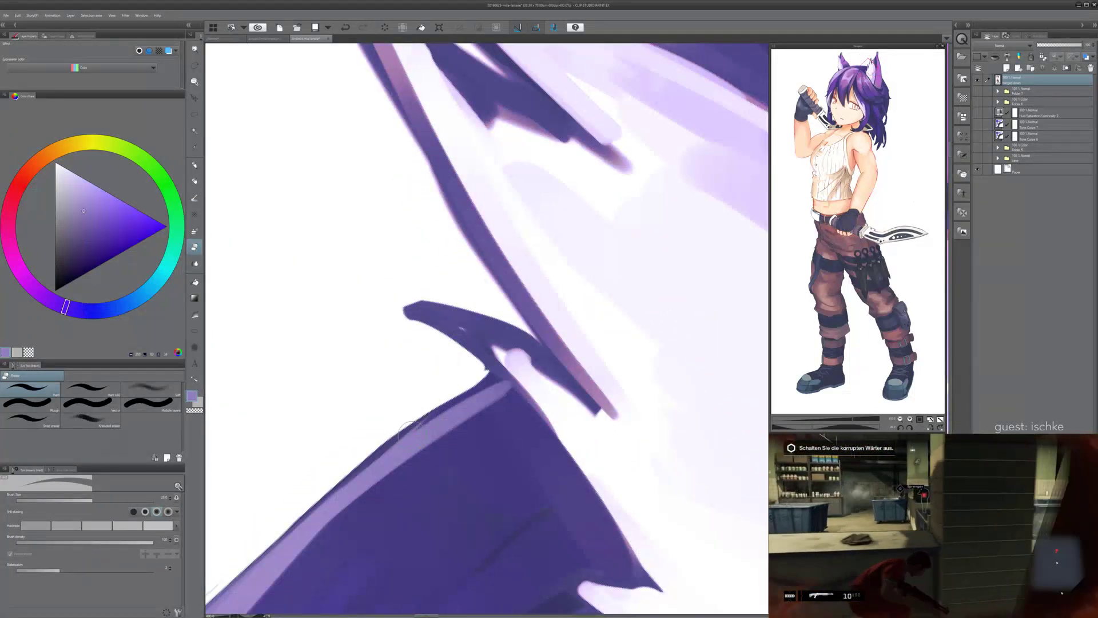
{"action": "key", "text": "p"}
{"action": "left_click_drag", "start_coordinate": [343, 489], "coordinate": [442, 416]}
{"action": "key", "text": "ctrl+z"}
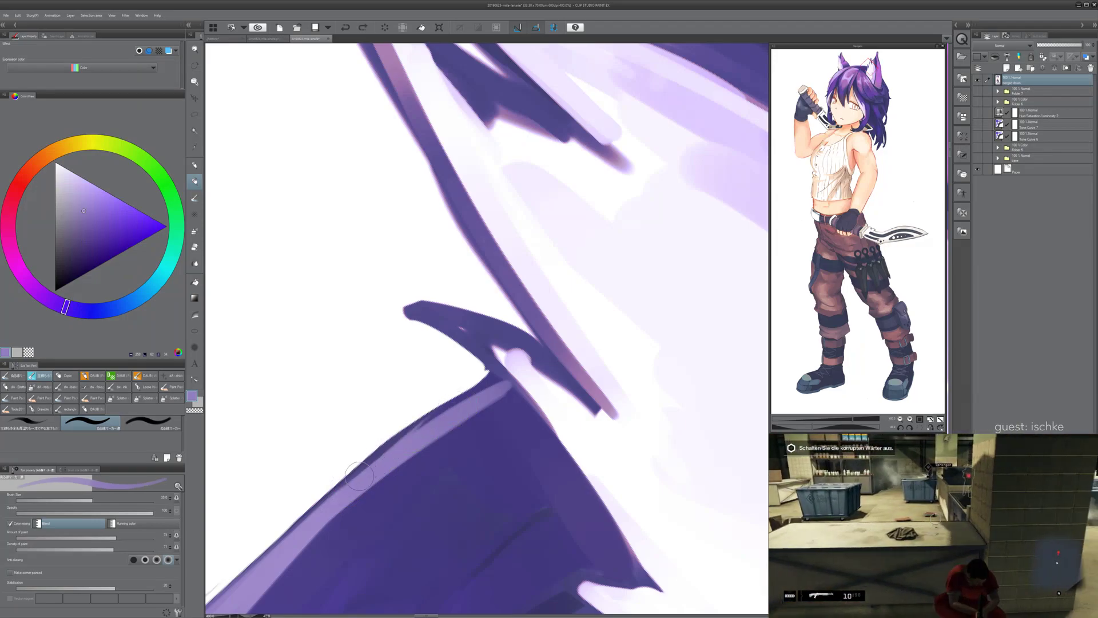
{"action": "key", "text": "bracketleft"}
{"action": "key", "text": "bracketleft"}
{"action": "key", "text": "bracketleft"}
{"action": "key", "text": "bracketleft"}
{"action": "left_click_drag", "start_coordinate": [360, 468], "coordinate": [509, 375]}
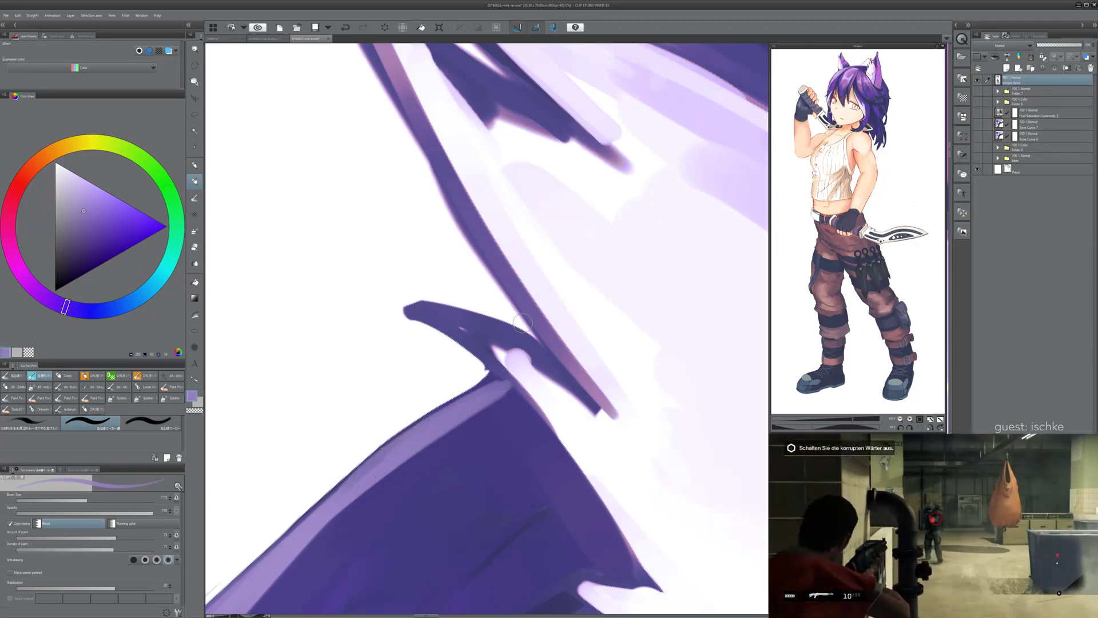
- Erase the excess outline in the corner where the hair's upper edge meets the small tuft
{"action": "key", "text": "asciicircum"}
{"action": "key", "text": "asciicircum"}
{"action": "key", "text": "asciicircum"}
{"action": "key", "text": "e"}
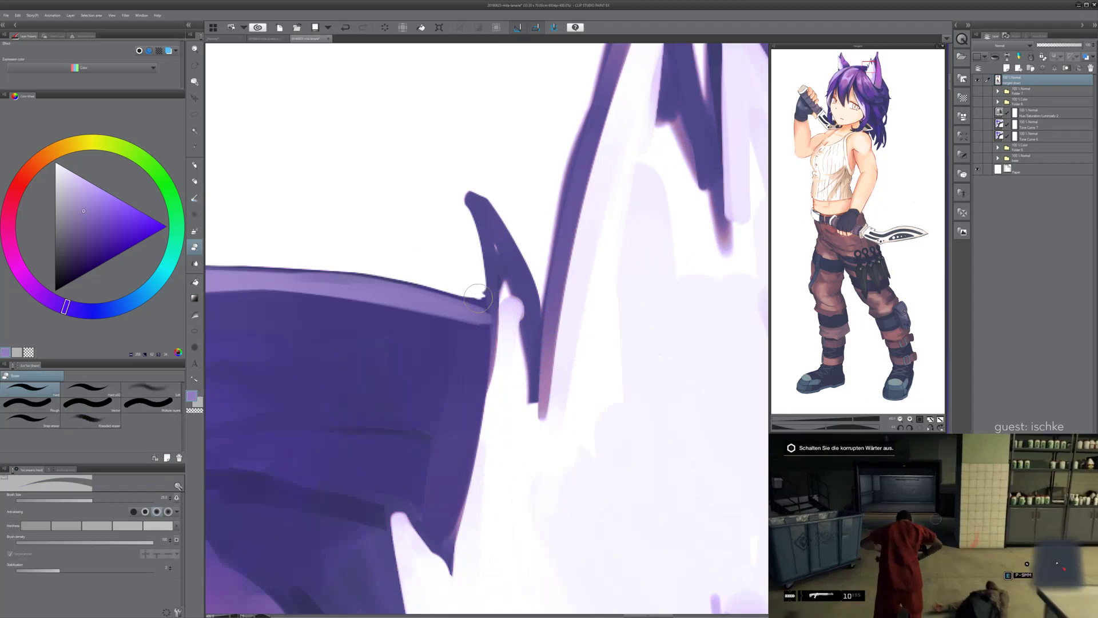
- Examine the reworked hair and ears in the context of the head and upper body
{"action": "scroll", "coordinate": [503, 222], "scroll_direction": "down", "scroll_amount": 5}
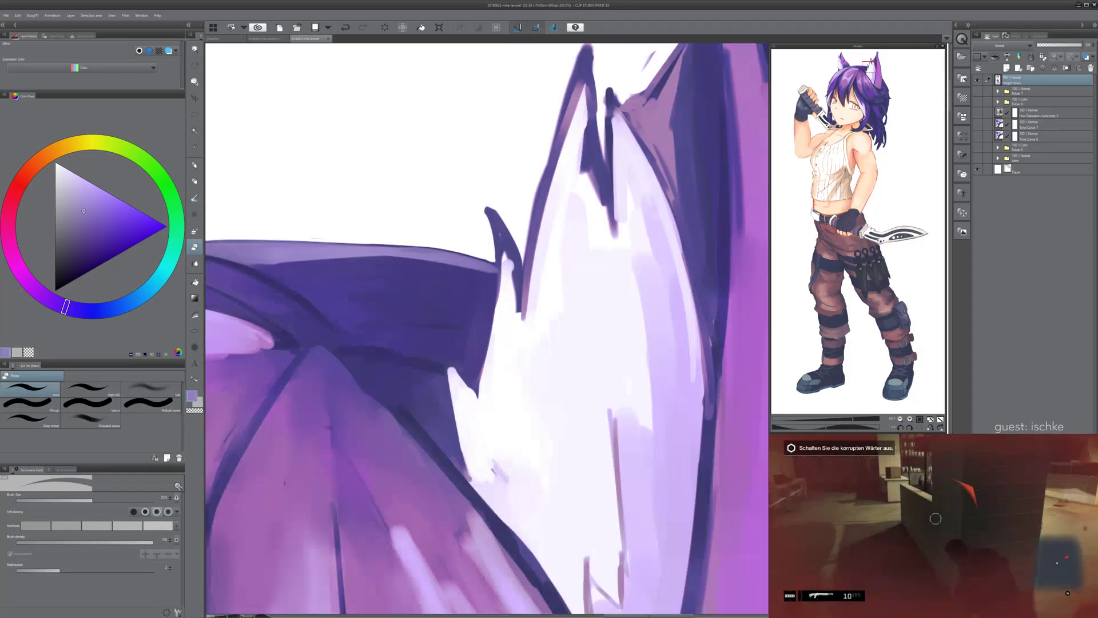
{"action": "key", "text": "asciicircum"}
{"action": "key", "text": "asciicircum"}
{"action": "key", "text": "asciicircum"}
{"action": "left_click_drag", "start_coordinate": [486, 400], "coordinate": [473, 421]}
{"action": "key", "text": "asciicircum"}
{"action": "scroll", "coordinate": [564, 388], "scroll_direction": "down", "scroll_amount": 2}
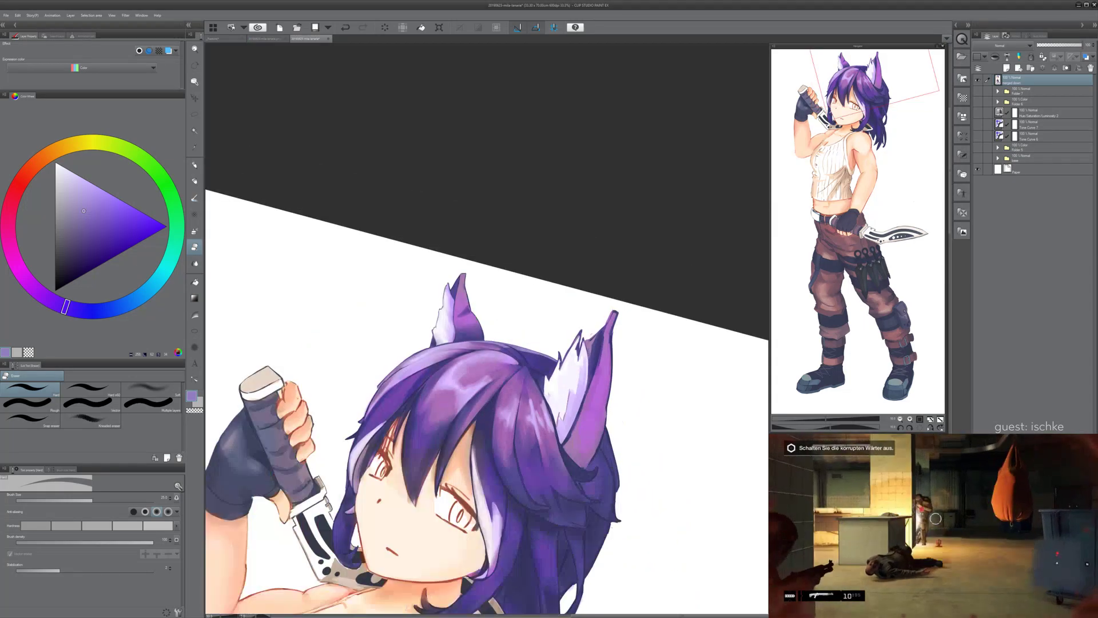
{"action": "key", "text": "minus"}
{"action": "left_click_drag", "start_coordinate": [564, 388], "coordinate": [556, 335]}
{"action": "scroll", "coordinate": [487, 400], "scroll_direction": "down", "scroll_amount": 1}
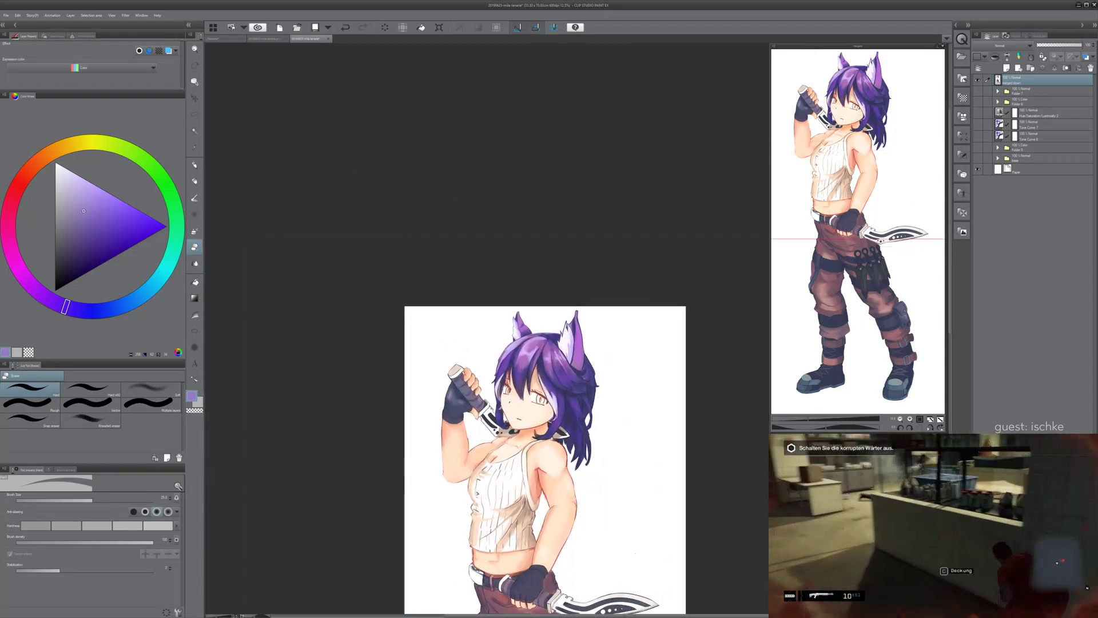
- Sample the mid purple from the far ear and brush it into the dark strip between the white fur and the ear tip
{"action": "key", "text": "asciicircum"}
{"action": "key", "text": "asciicircum"}
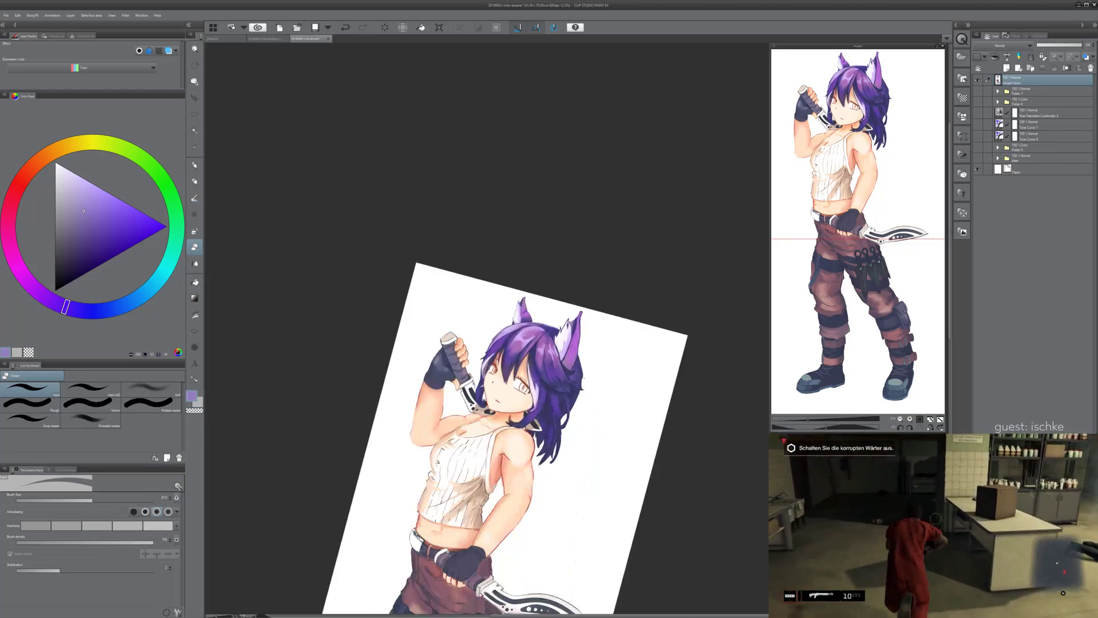
{"action": "left_click_drag", "start_coordinate": [515, 372], "coordinate": [496, 414]}
{"action": "key", "text": "plus"}
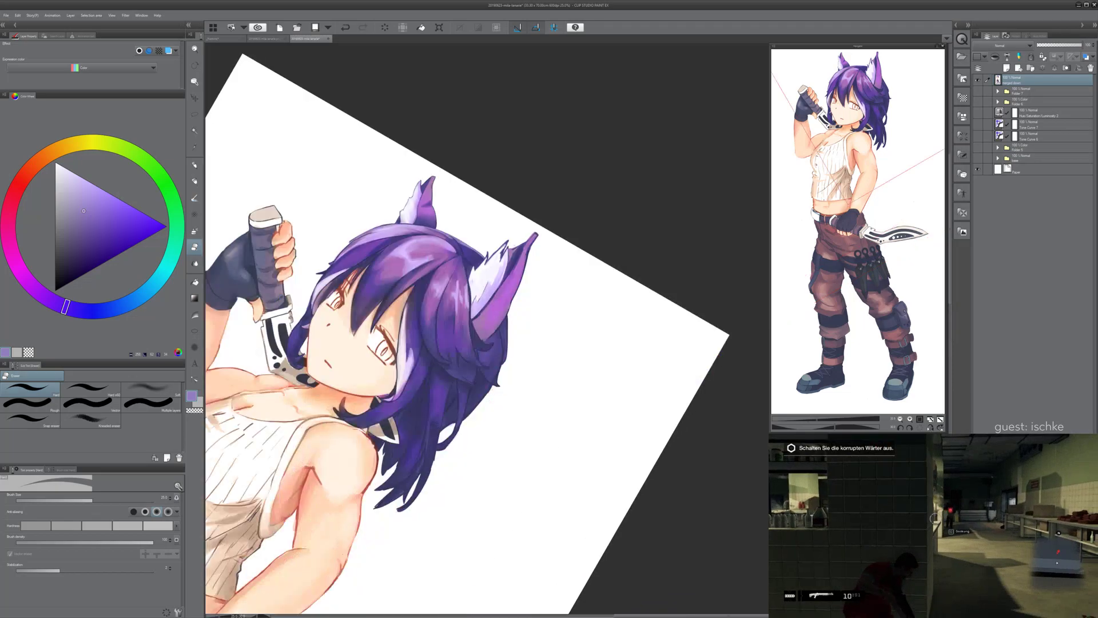
{"action": "left_click_drag", "start_coordinate": [420, 174], "coordinate": [483, 422]}
{"action": "scroll", "coordinate": [477, 423], "scroll_direction": "up", "scroll_amount": 4}
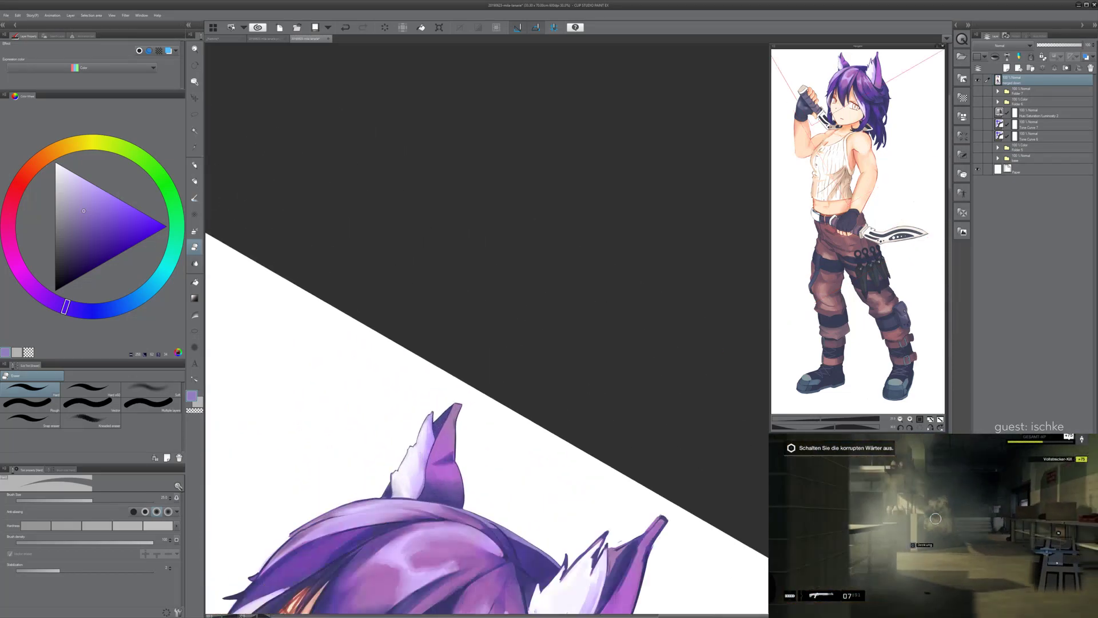
{"action": "key", "text": "plus"}
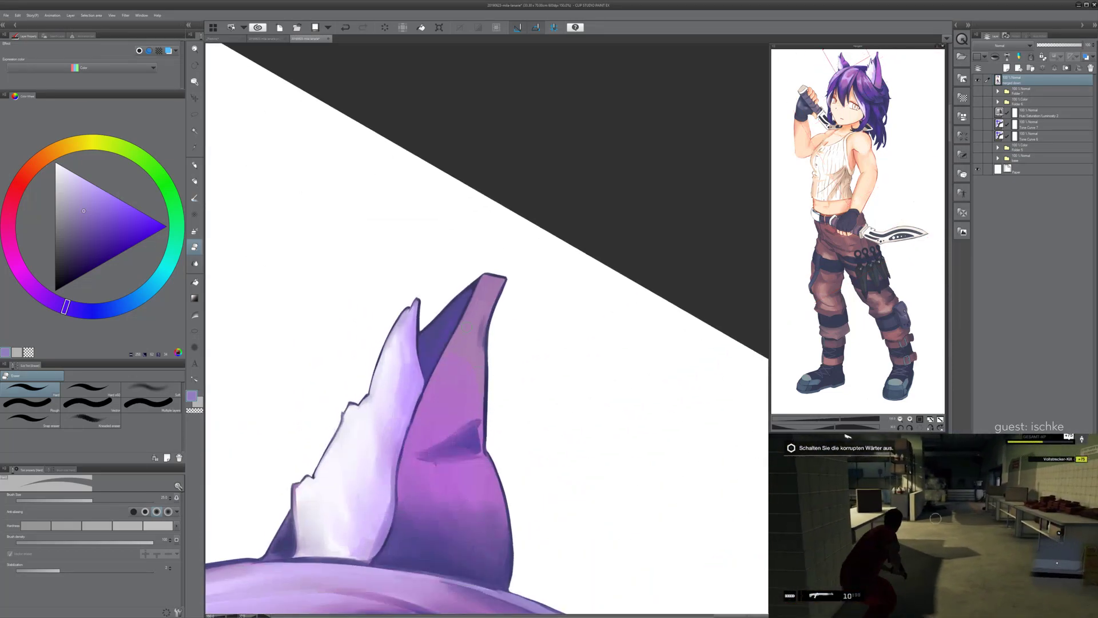
{"action": "left_click", "coordinate": [463, 507], "text": "alt"}
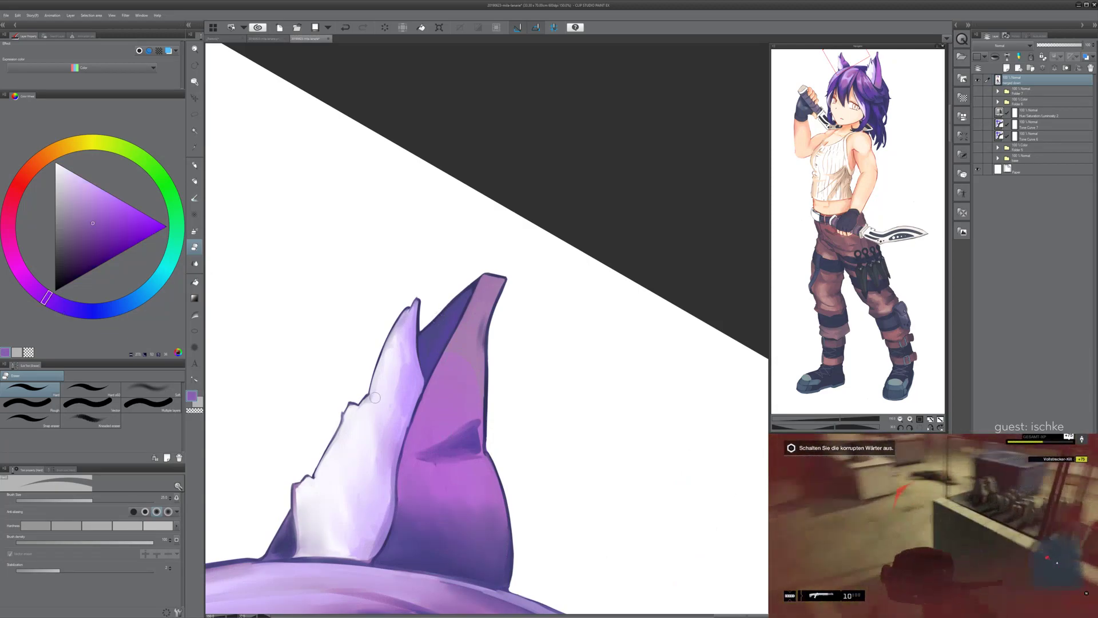
{"action": "key", "text": "plus"}
{"action": "left_click_drag", "start_coordinate": [413, 344], "coordinate": [463, 307]}
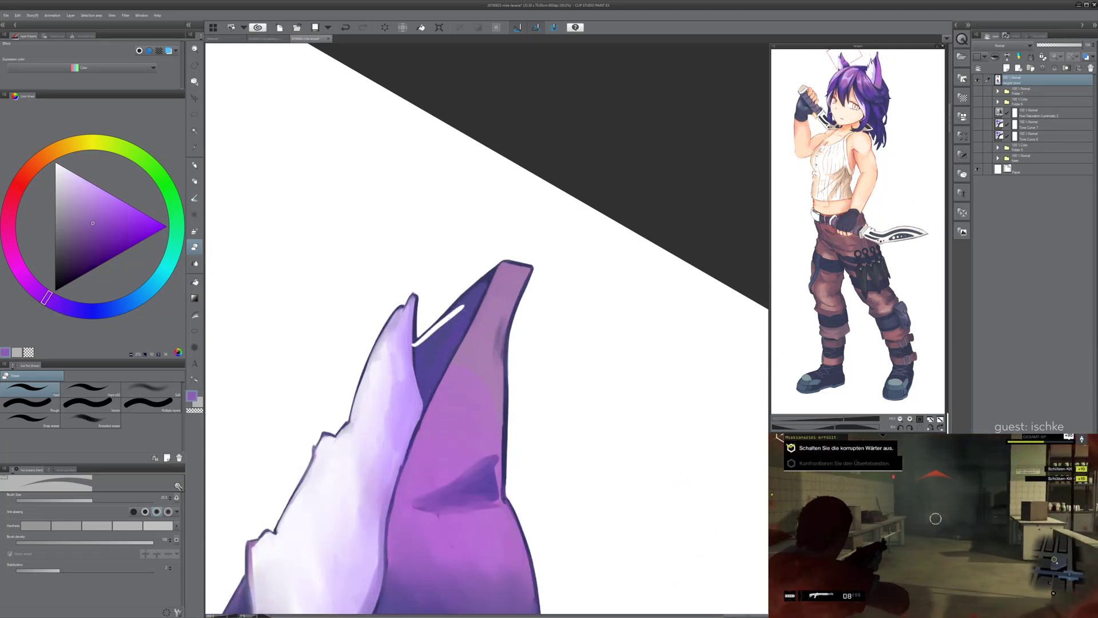
{"action": "key", "text": "ctrl+z"}
{"action": "key", "text": "b"}
{"action": "mouse_move", "coordinate": [443, 325]}
{"action": "left_mouse_down"}
{"action": "mouse_move", "coordinate": [482, 289]}
{"action": "mouse_move", "coordinate": [467, 296]}
{"action": "left_mouse_up"}
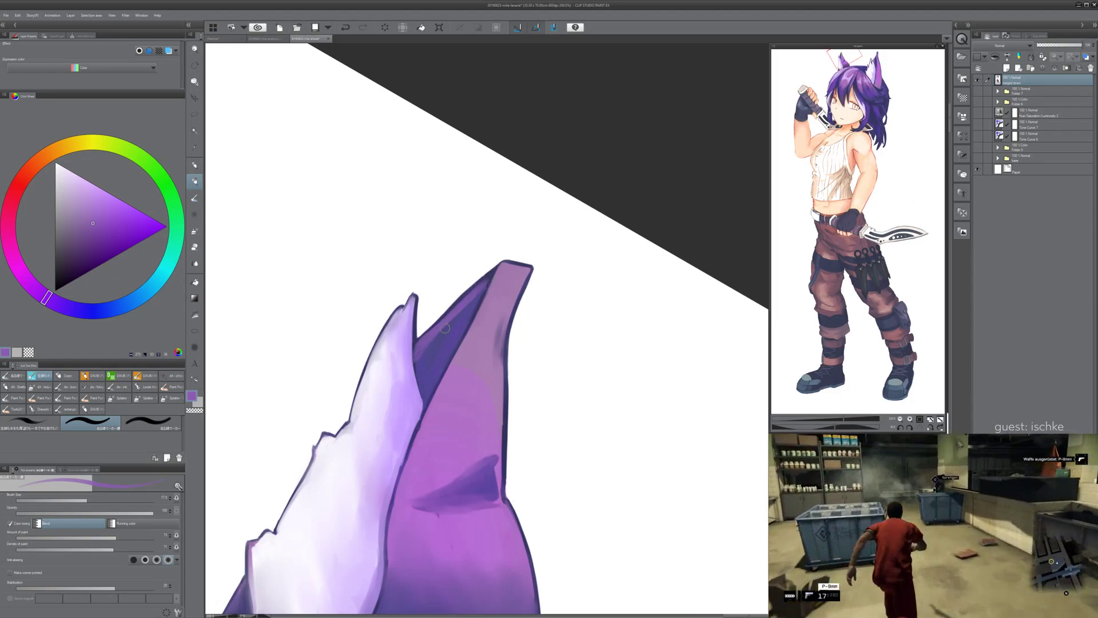
{"action": "left_click", "coordinate": [416, 336], "text": "alt"}
{"action": "left_click_drag", "start_coordinate": [414, 337], "coordinate": [415, 369]}
{"action": "key", "text": "ctrl+z"}
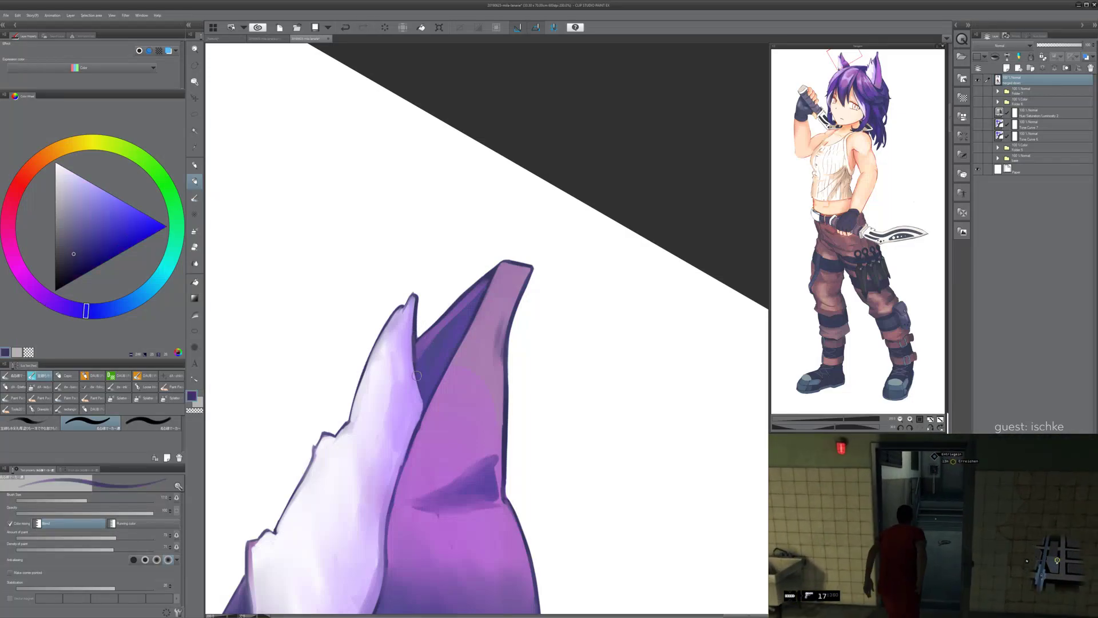
- Sample a darker violet from the hair and paint it over the pale highlight's tip near the parting with a larger brush
{"action": "scroll", "coordinate": [499, 284], "scroll_direction": "down", "scroll_amount": 3}
{"action": "key", "text": "minus"}
{"action": "key", "text": "minus"}
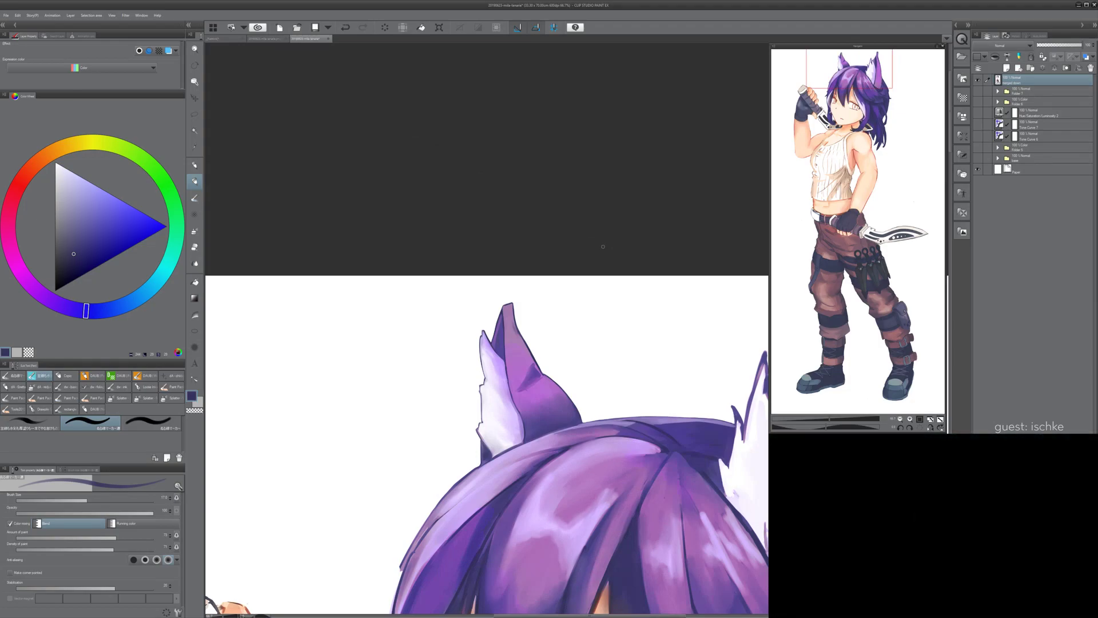
{"action": "left_click_drag", "start_coordinate": [596, 464], "coordinate": [394, 375]}
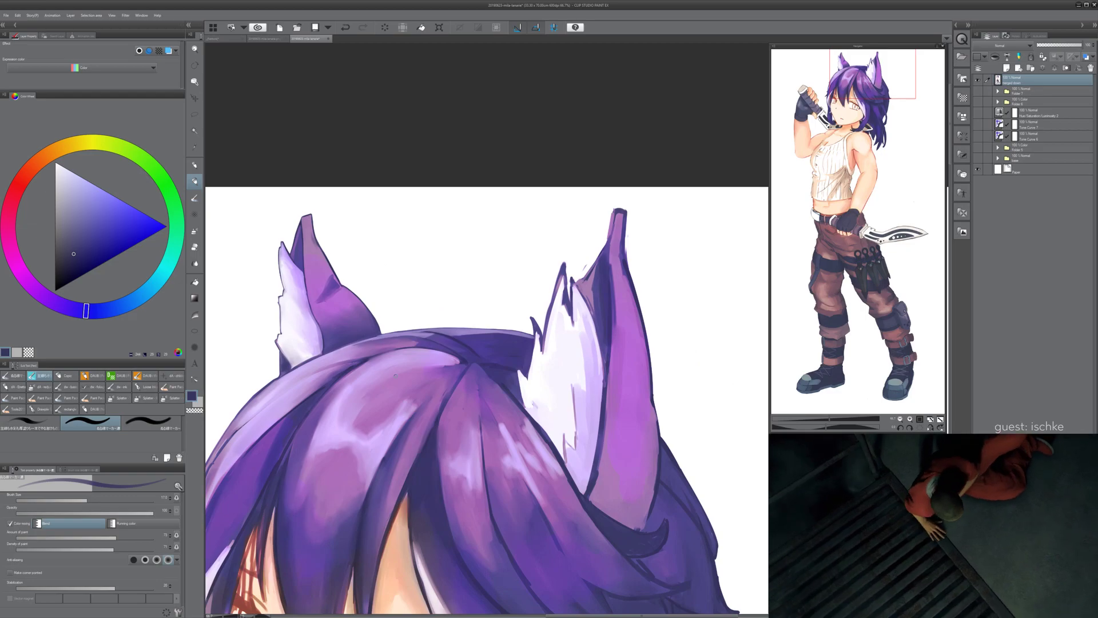
{"action": "scroll", "coordinate": [417, 360], "scroll_direction": "up", "scroll_amount": 4}
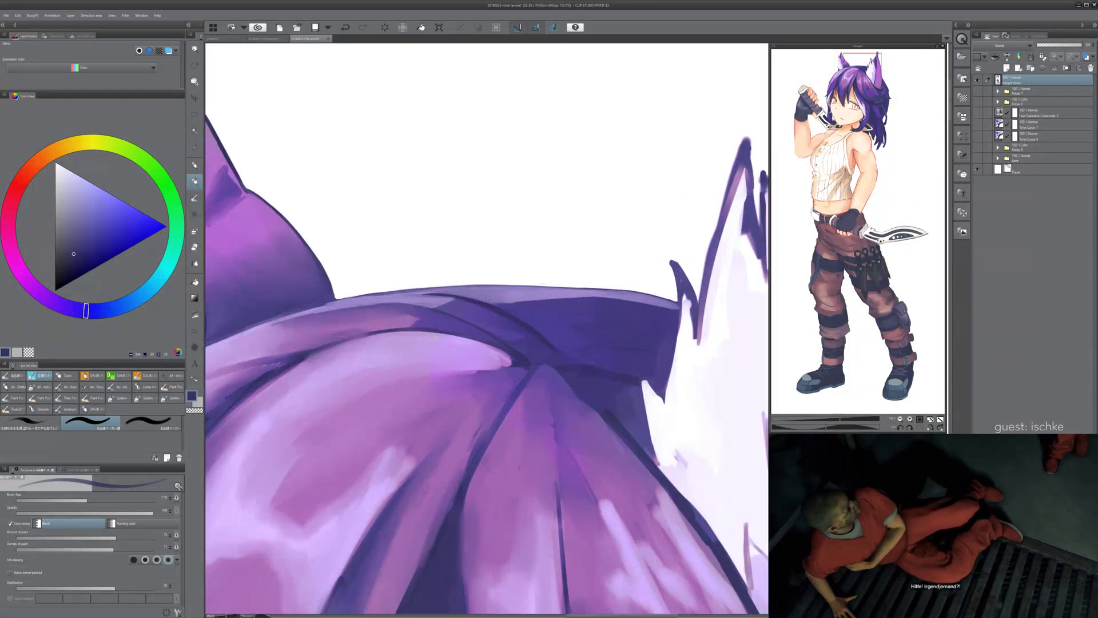
{"action": "scroll", "coordinate": [590, 376], "scroll_direction": "up", "scroll_amount": 2}
{"action": "left_click", "coordinate": [462, 402], "text": "alt"}
{"action": "mouse_move", "coordinate": [439, 367]}
{"action": "left_mouse_down"}
{"action": "mouse_move", "coordinate": [446, 391]}
{"action": "mouse_move", "coordinate": [449, 367]}
{"action": "mouse_move", "coordinate": [443, 385]}
{"action": "mouse_move", "coordinate": [445, 369]}
{"action": "mouse_move", "coordinate": [475, 371]}
{"action": "mouse_move", "coordinate": [481, 384]}
{"action": "mouse_move", "coordinate": [509, 366]}
{"action": "mouse_move", "coordinate": [491, 373]}
{"action": "mouse_move", "coordinate": [503, 385]}
{"action": "left_mouse_up"}
{"action": "key", "text": "ctrl+z"}
{"action": "key", "text": "]"}
{"action": "key", "text": "]"}
{"action": "key", "text": "]"}
{"action": "key", "text": "]"}
{"action": "key", "text": "ctrl+z"}
{"action": "left_click", "coordinate": [475, 385], "text": "alt"}
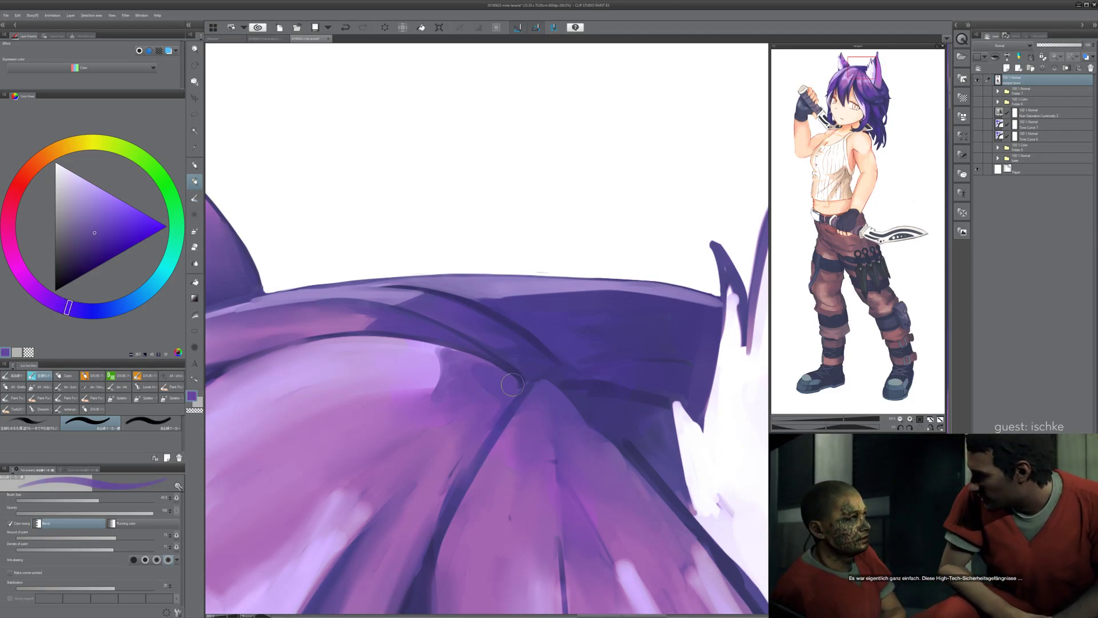
- Blend the hard edge between the darker violet and the pale highlight near the parting, using a larger blending brush
{"action": "key", "text": "j"}
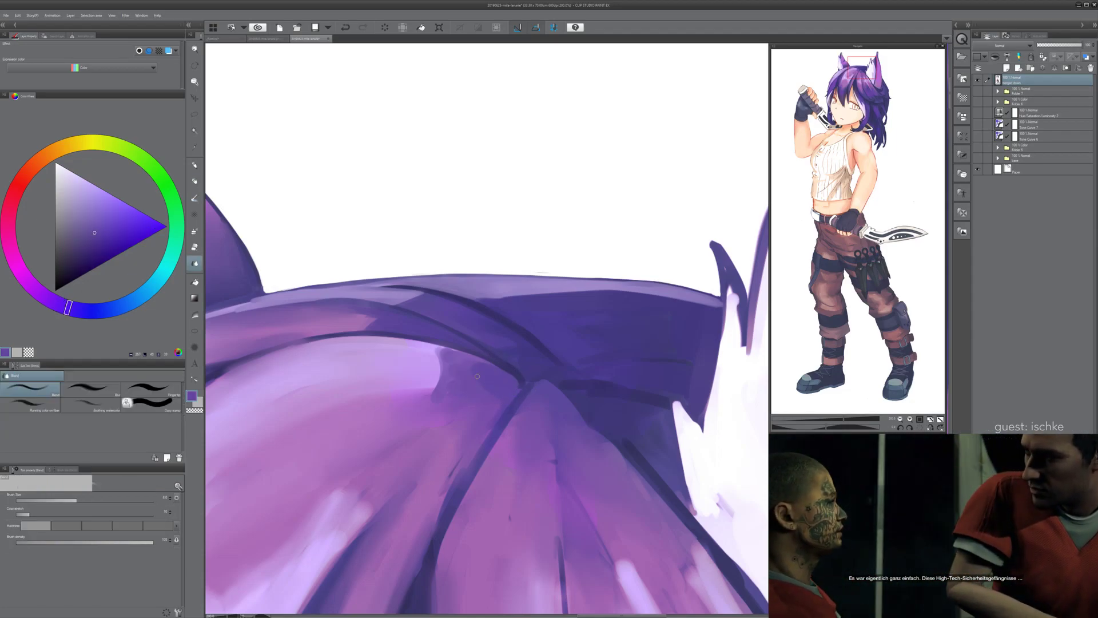
{"action": "key", "text": "bracketright"}
{"action": "key", "text": "bracketright"}
{"action": "key", "text": "bracketright"}
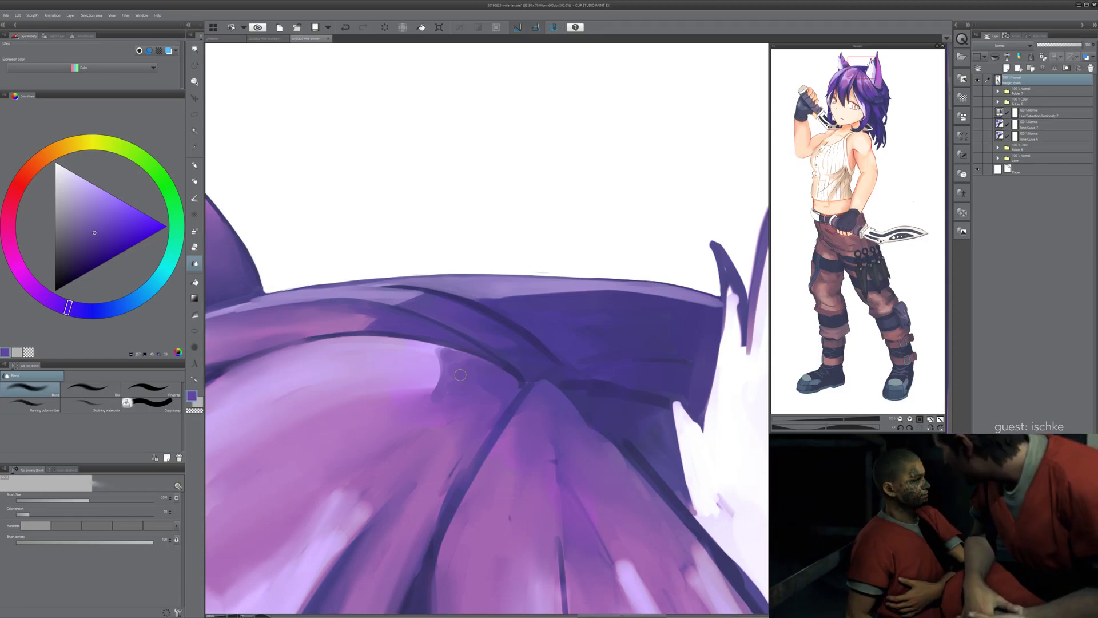
{"action": "left_click_drag", "start_coordinate": [432, 397], "coordinate": [438, 364]}
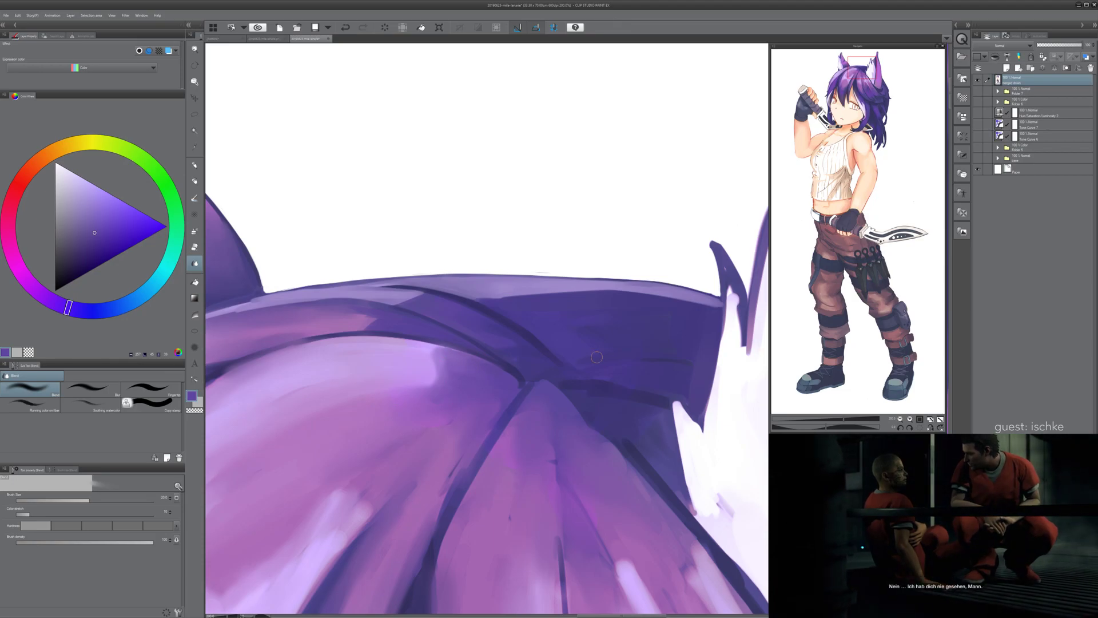
- Blend the dark hair around the parting with a smaller blending brush
{"action": "key", "text": "minus"}
{"action": "key", "text": "minus"}
{"action": "key", "text": "bracketleft"}
{"action": "key", "text": "bracketleft"}
{"action": "key", "text": "bracketleft"}
{"action": "key", "text": "bracketleft"}
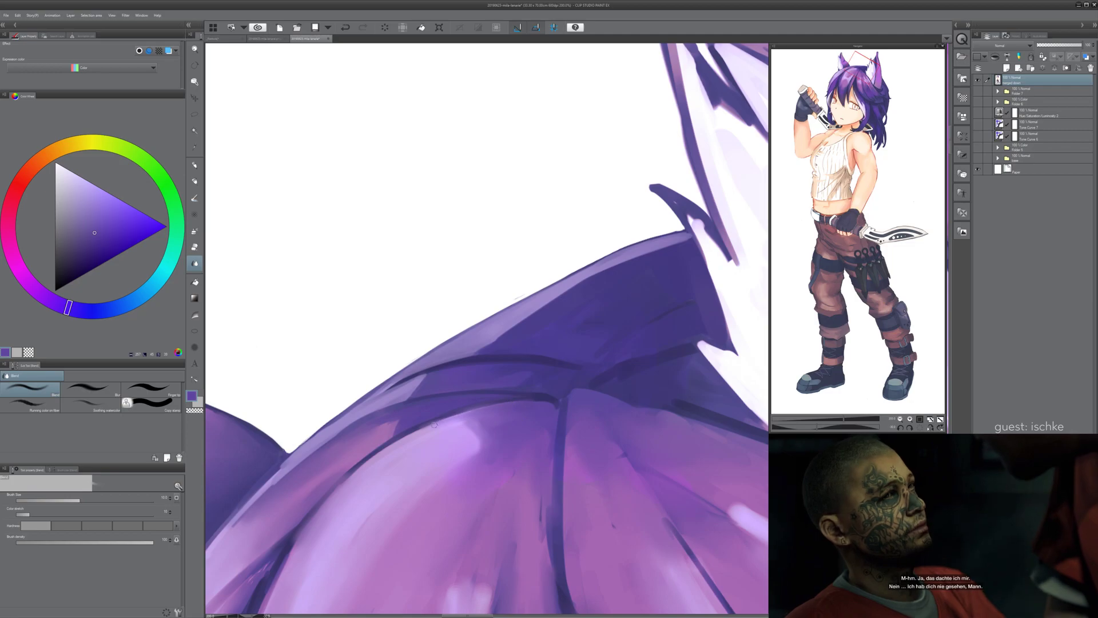
{"action": "key", "text": "asciicircum"}
{"action": "key", "text": "asciicircum"}
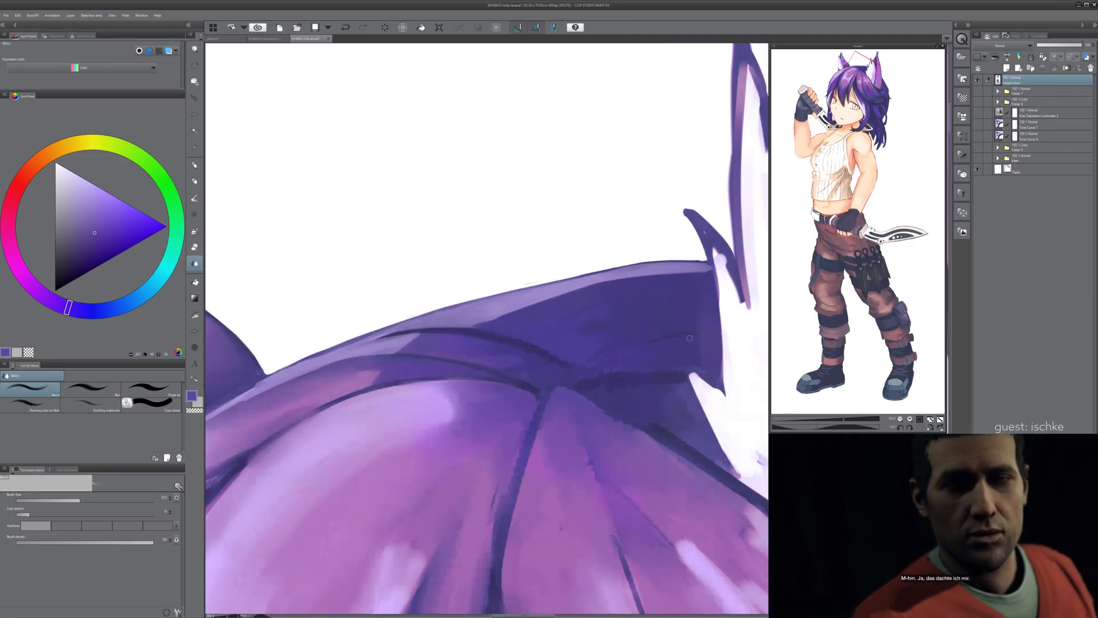
{"action": "key", "text": "ctrl+minus"}
{"action": "key", "text": "ctrl+minus"}
{"action": "key", "text": "ctrl+minus"}
{"action": "key", "text": "ctrl+minus"}
{"action": "key", "text": "asciicircum"}
{"action": "mouse_move", "coordinate": [647, 361]}
{"action": "left_mouse_down"}
{"action": "mouse_move", "coordinate": [631, 334]}
{"action": "mouse_move", "coordinate": [642, 362]}
{"action": "left_mouse_up"}
- Sample the light pinkish purple and paint over the remaining pale highlight at the top of the central lock with a larger brush
{"action": "key", "text": "minus"}
{"action": "key", "text": "minus"}
{"action": "key", "text": "minus"}
{"action": "scroll", "coordinate": [671, 352], "scroll_direction": "up", "scroll_amount": 2}
{"action": "left_click", "coordinate": [541, 423], "text": "alt"}
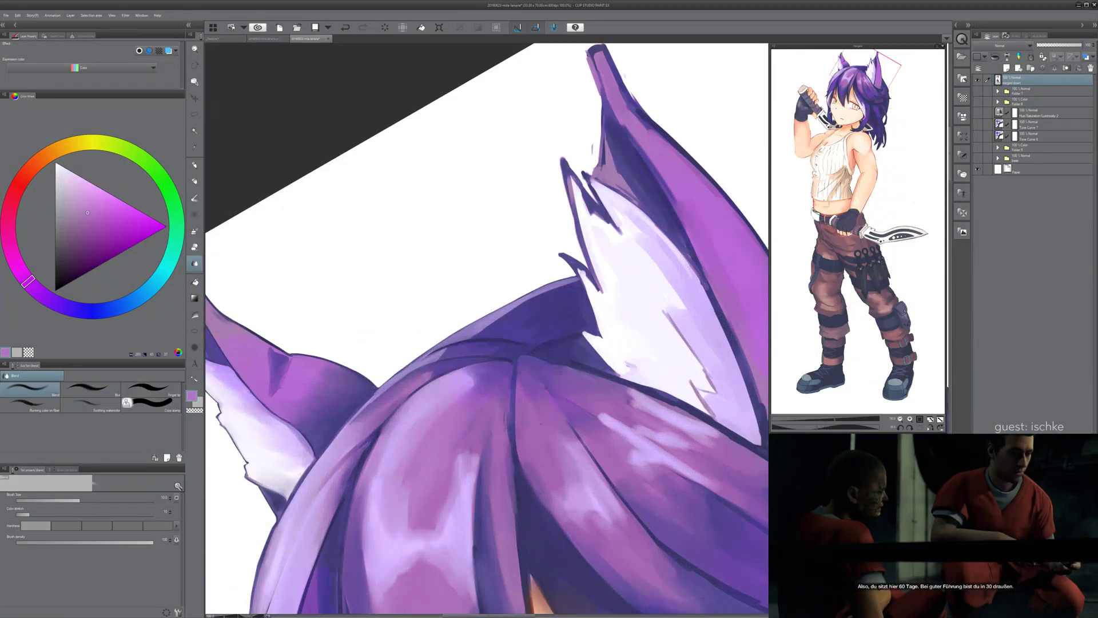
{"action": "key", "text": "bracketright"}
{"action": "key", "text": "bracketright"}
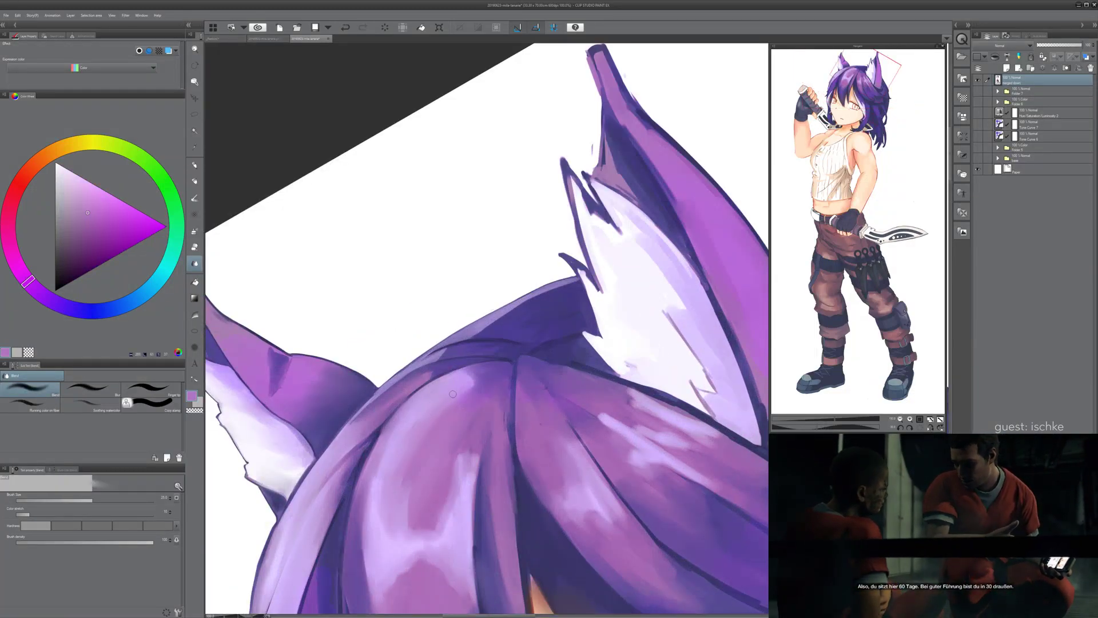
{"action": "key", "text": "b"}
{"action": "mouse_move", "coordinate": [446, 396]}
{"action": "left_mouse_down"}
{"action": "mouse_move", "coordinate": [426, 413]}
{"action": "mouse_move", "coordinate": [464, 379]}
{"action": "left_mouse_up"}
{"action": "key", "text": "bracketright"}
{"action": "key", "text": "bracketright"}
{"action": "key", "text": "bracketright"}
{"action": "key", "text": "bracketright"}
{"action": "key", "text": "bracketright"}
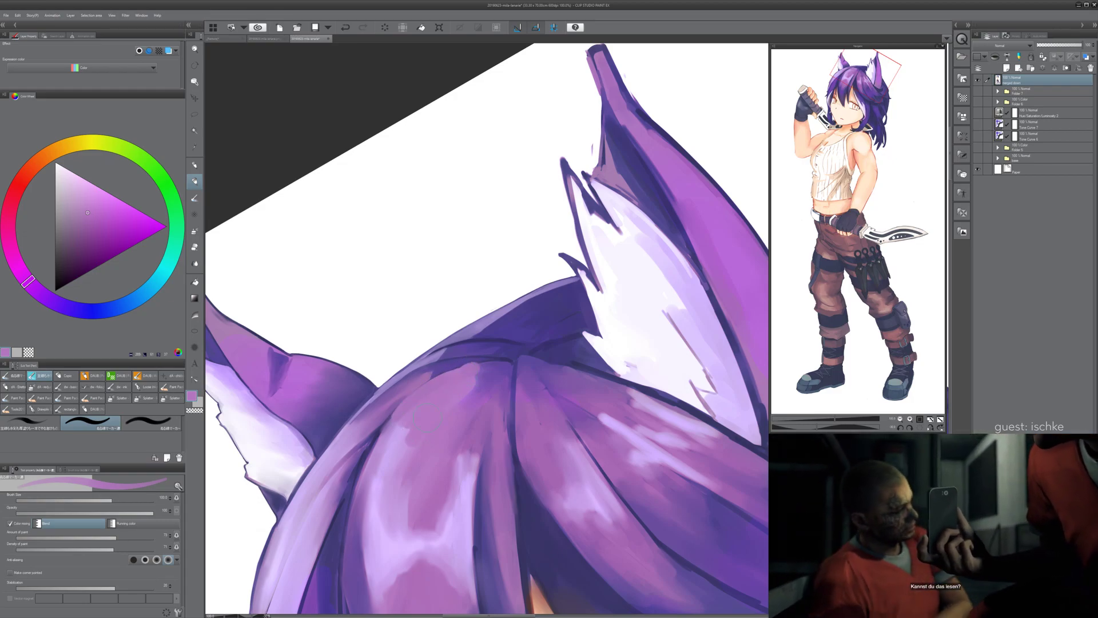
- Examine the repainted crown of the hair against the head and the full figure
{"action": "scroll", "coordinate": [423, 419], "scroll_direction": "down", "scroll_amount": 4}
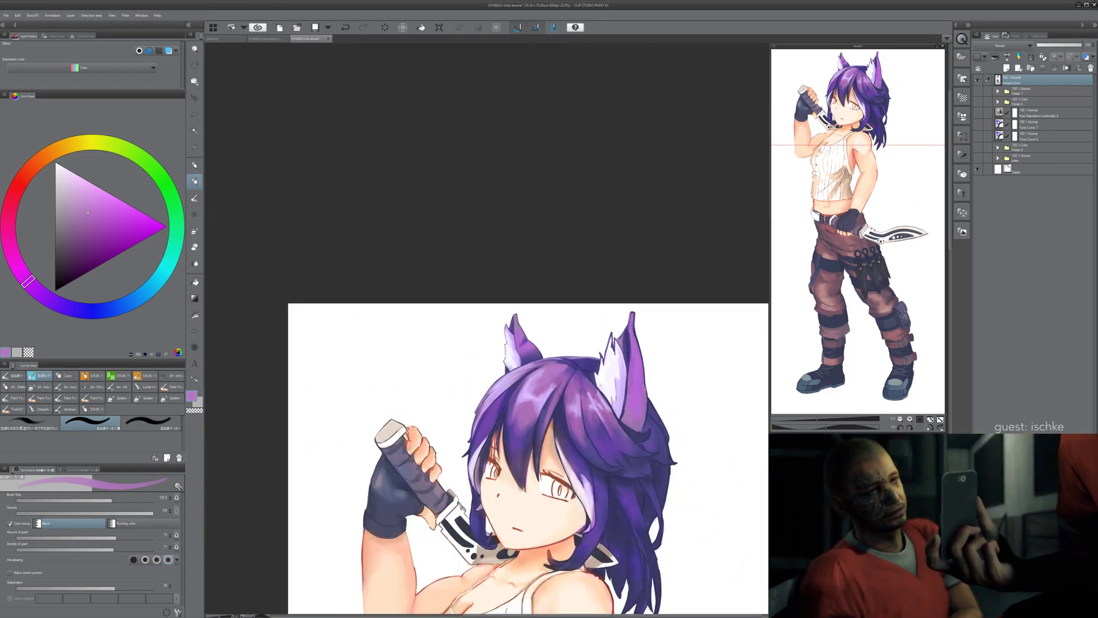
{"action": "left_click_drag", "start_coordinate": [636, 435], "coordinate": [605, 370]}
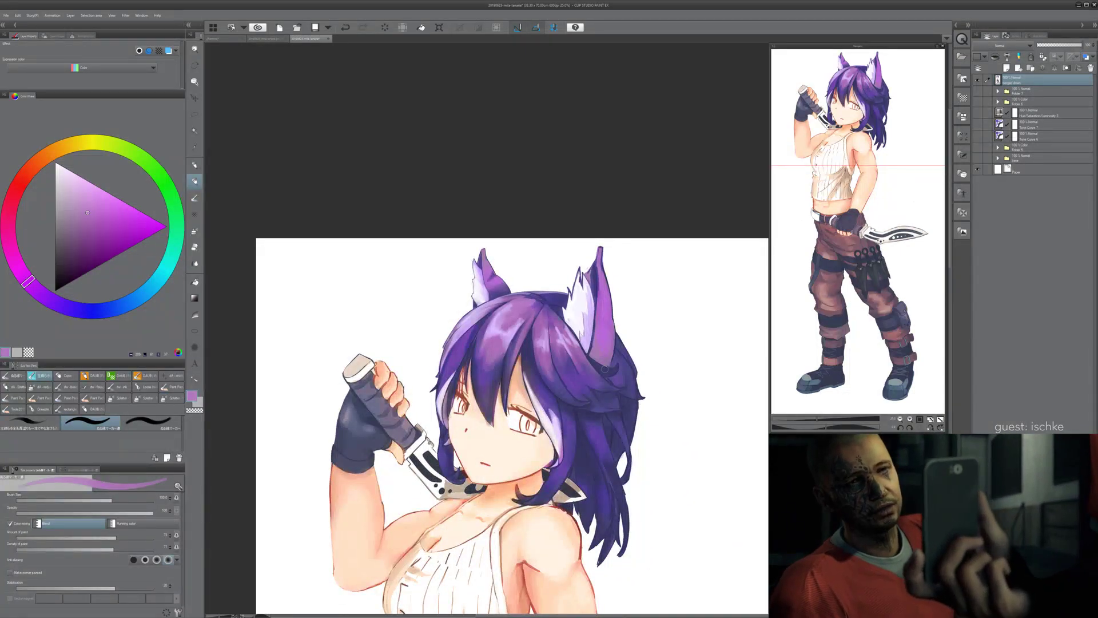
{"action": "scroll", "coordinate": [605, 369], "scroll_direction": "down", "scroll_amount": 4}
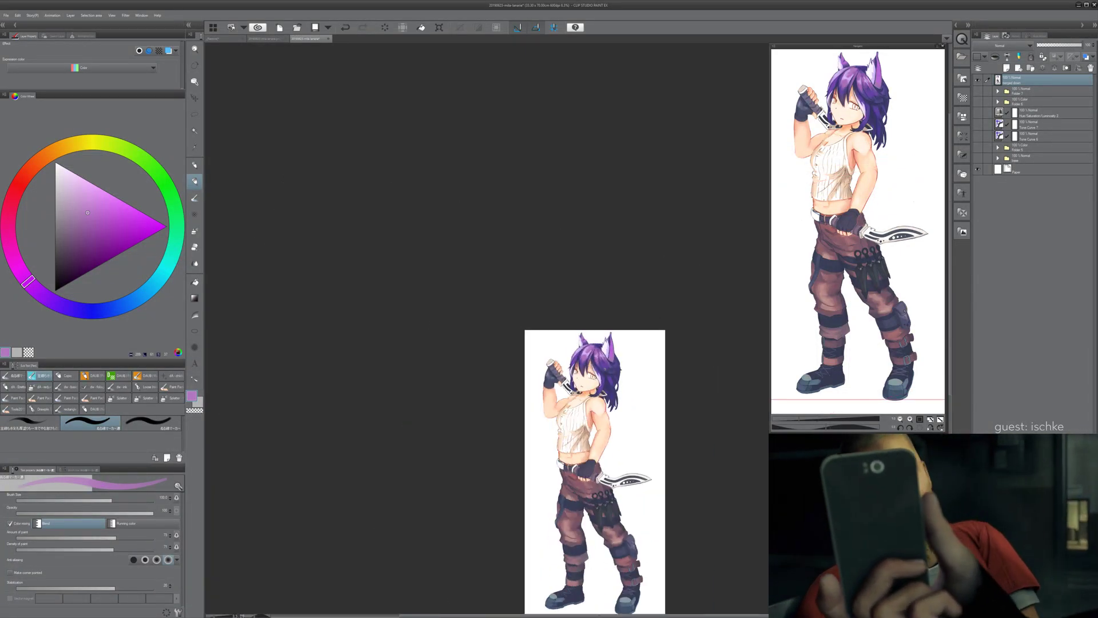
{"action": "scroll", "coordinate": [597, 368], "scroll_direction": "up", "scroll_amount": 5}
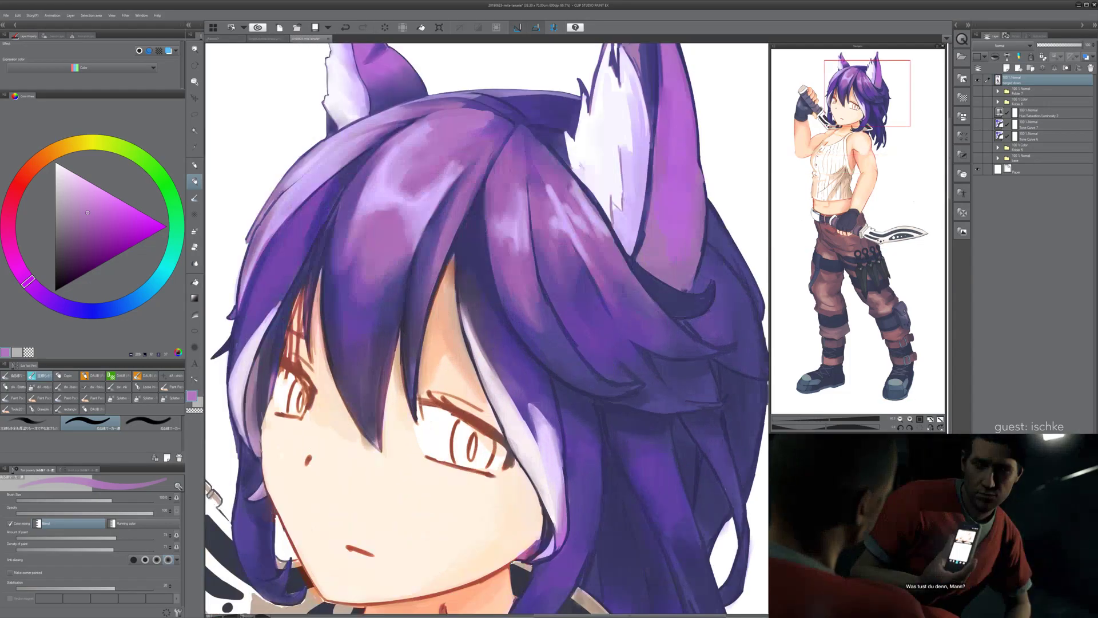
{"action": "left_click_drag", "start_coordinate": [453, 159], "coordinate": [544, 338]}
{"action": "scroll", "coordinate": [543, 337], "scroll_direction": "up", "scroll_amount": 2}
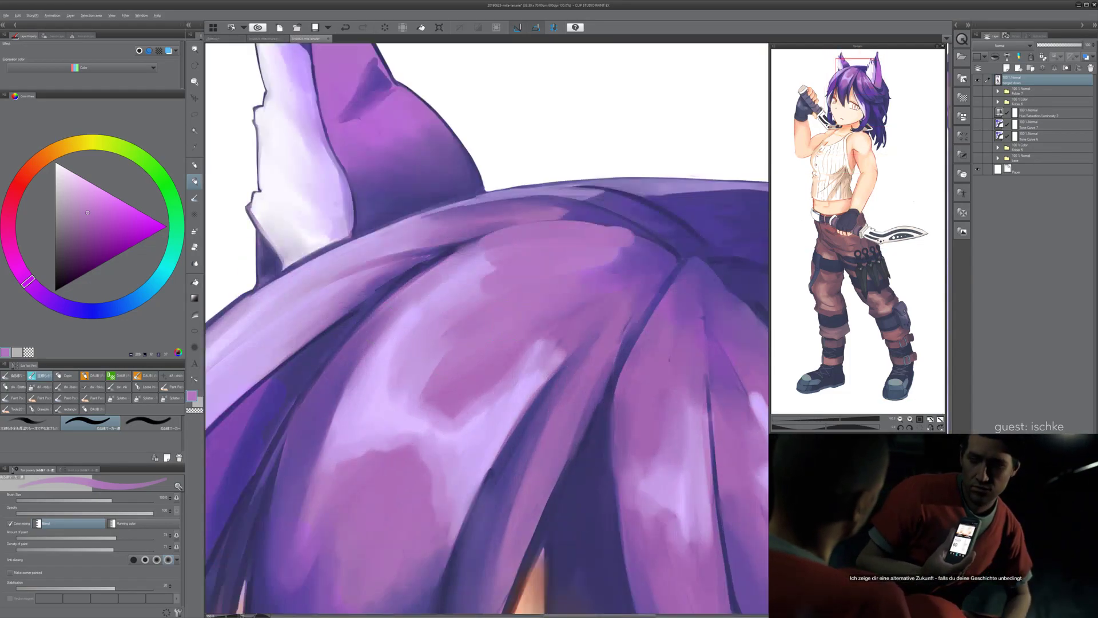
- Sample the dark indigo beside the central lock and reduce the brush size for its upper outline
{"action": "left_click", "coordinate": [417, 269], "text": "alt"}
{"action": "left_click_drag", "start_coordinate": [445, 330], "coordinate": [451, 405]}
{"action": "key", "text": "bracketleft"}
{"action": "key", "text": "bracketleft"}
{"action": "key", "text": "bracketleft"}
{"action": "key", "text": "bracketleft"}
{"action": "key", "text": "bracketleft"}
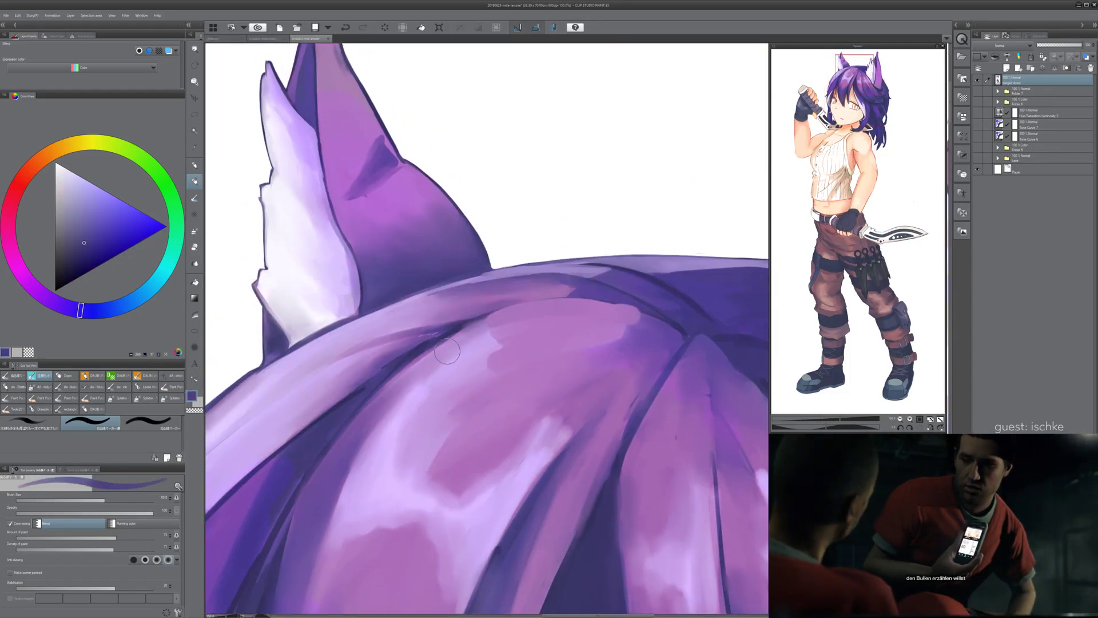
{"action": "key", "text": "bracketleft"}
{"action": "key", "text": "asciicircum"}
{"action": "key", "text": "asciicircum"}
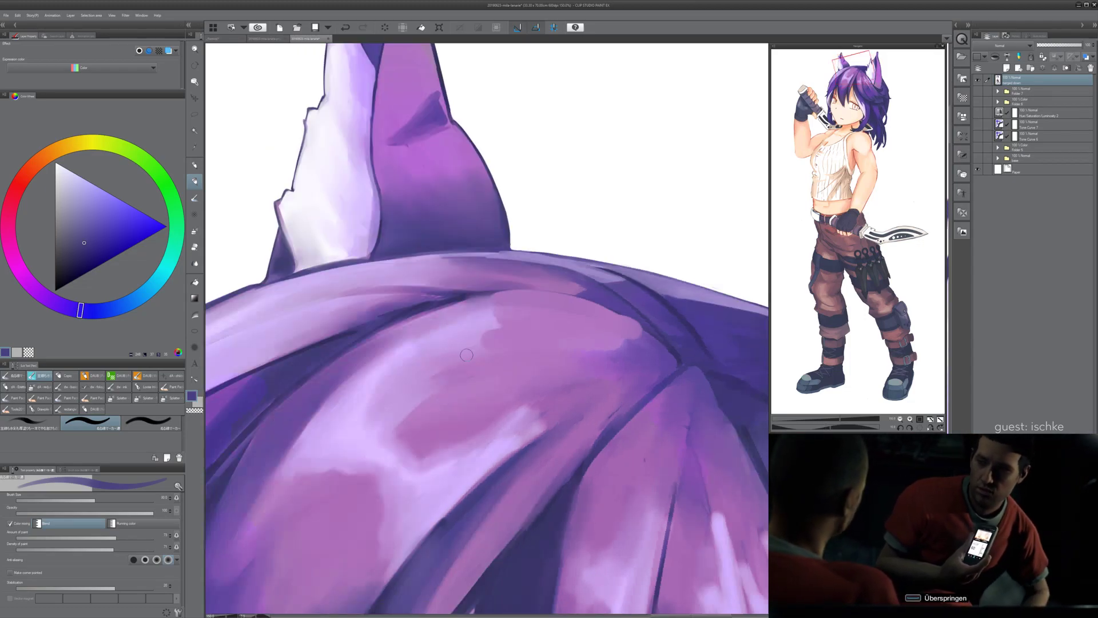
{"action": "key", "text": "minus"}
{"action": "key", "text": "minus"}
{"action": "key", "text": "minus"}
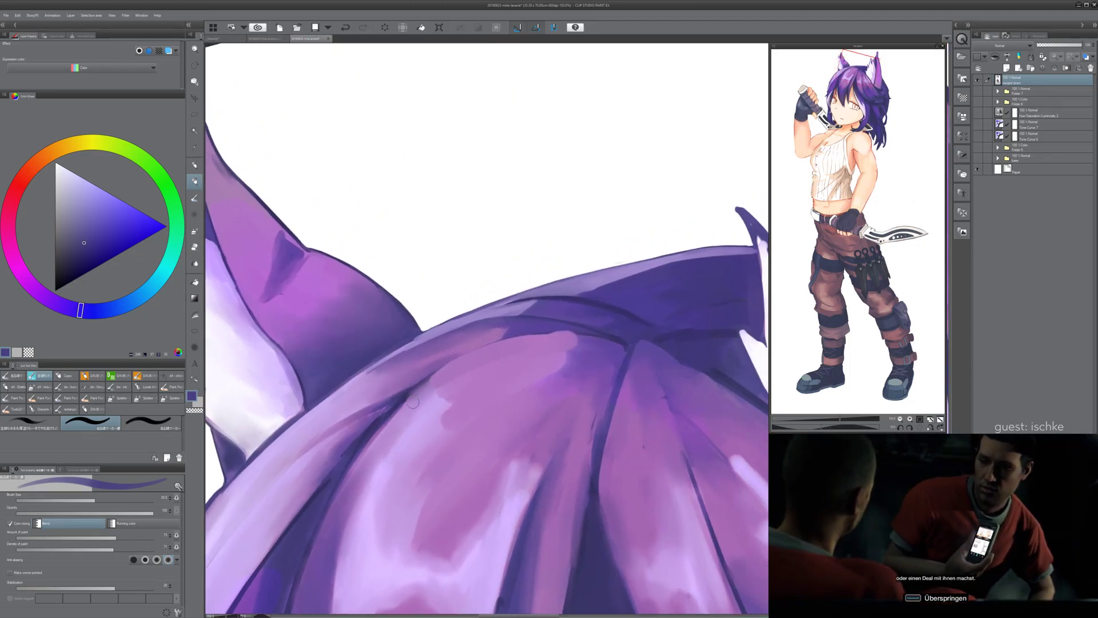
{"action": "left_click_drag", "start_coordinate": [484, 352], "coordinate": [531, 337]}
{"action": "key", "text": "ctrl+z"}
{"action": "mouse_move", "coordinate": [409, 396]}
{"action": "left_mouse_down"}
{"action": "mouse_move", "coordinate": [568, 330]}
{"action": "mouse_move", "coordinate": [500, 349]}
{"action": "mouse_move", "coordinate": [408, 394]}
{"action": "mouse_move", "coordinate": [588, 335]}
{"action": "left_mouse_up"}
{"action": "key", "text": "ctrl+z"}
{"action": "left_click_drag", "start_coordinate": [407, 395], "coordinate": [573, 333]}
{"action": "left_click_drag", "start_coordinate": [441, 372], "coordinate": [609, 334]}
{"action": "key", "text": "ctrl+z"}
{"action": "key", "text": "ctrl+z"}
{"action": "mouse_move", "coordinate": [406, 396]}
{"action": "left_mouse_down"}
{"action": "mouse_move", "coordinate": [590, 333]}
{"action": "mouse_move", "coordinate": [530, 338]}
{"action": "mouse_move", "coordinate": [609, 338]}
{"action": "left_mouse_up"}
{"action": "key", "text": "ctrl+z"}
{"action": "key", "text": "ctrl+z"}
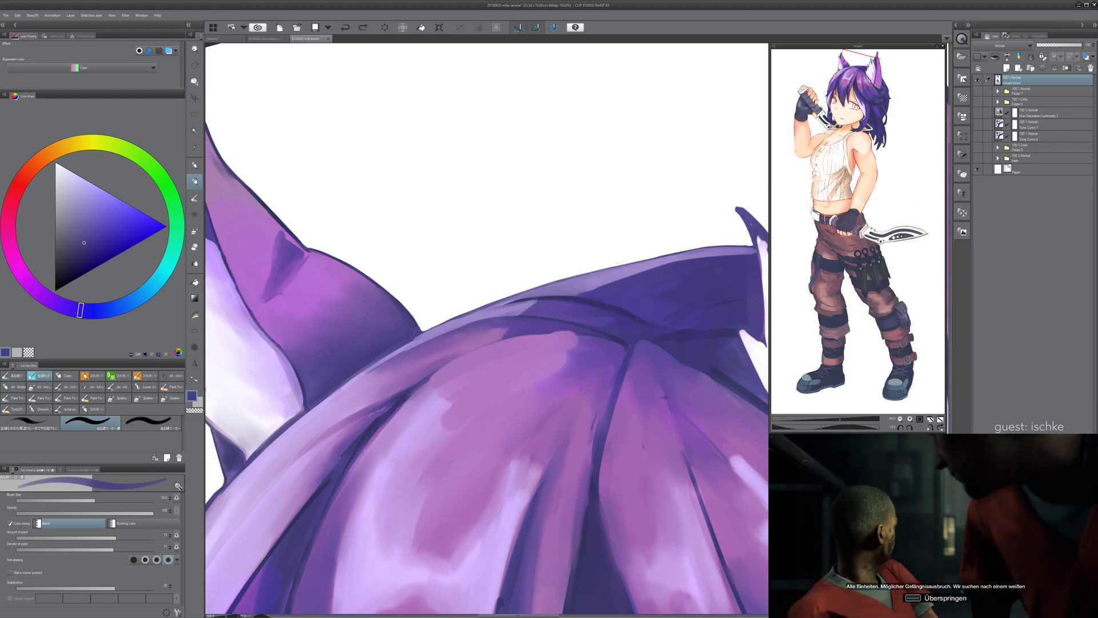
- Redraw the thin indigo line along the central lock's upper edge toward the parting with a smaller brush
{"action": "key", "text": "bracketleft"}
{"action": "key", "text": "bracketleft"}
{"action": "key", "text": "bracketleft"}
{"action": "key", "text": "bracketleft"}
{"action": "key", "text": "bracketleft"}
{"action": "mouse_move", "coordinate": [427, 381]}
{"action": "left_mouse_down"}
{"action": "mouse_move", "coordinate": [504, 339]}
{"action": "mouse_move", "coordinate": [577, 335]}
{"action": "left_mouse_up"}
{"action": "key", "text": "ctrl+z"}
{"action": "key", "text": "ctrl+z"}
{"action": "mouse_move", "coordinate": [424, 383]}
{"action": "left_mouse_down"}
{"action": "mouse_move", "coordinate": [480, 351]}
{"action": "mouse_move", "coordinate": [586, 336]}
{"action": "left_mouse_up"}
{"action": "key", "text": "ctrl+z"}
{"action": "left_click_drag", "start_coordinate": [418, 389], "coordinate": [572, 333]}
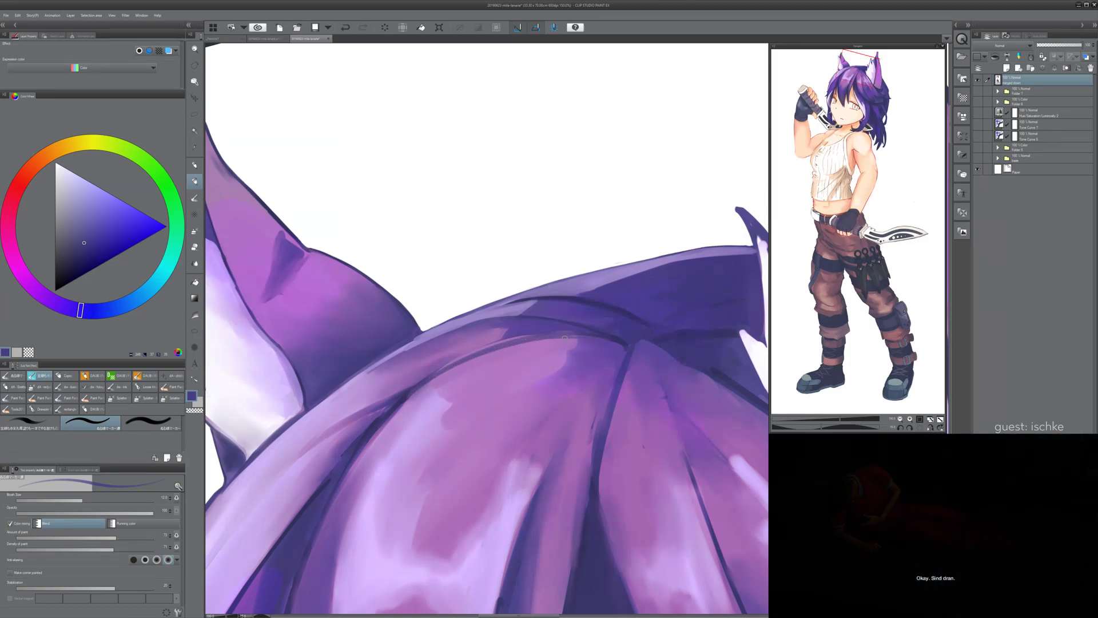
{"action": "left_click_drag", "start_coordinate": [418, 387], "coordinate": [578, 335]}
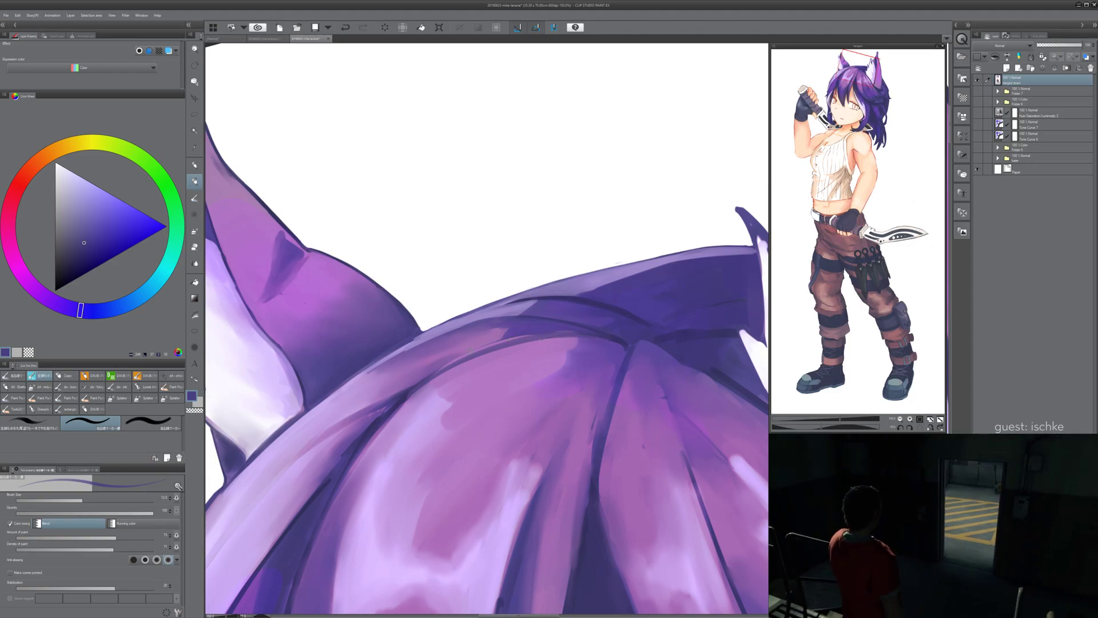
- Sample the medium violet and refine the shading along the central lock's upper edge, finishing with the lighter pinkish purple sampled
{"action": "left_click", "coordinate": [456, 358], "text": "alt"}
{"action": "left_click", "coordinate": [515, 338], "text": "alt"}
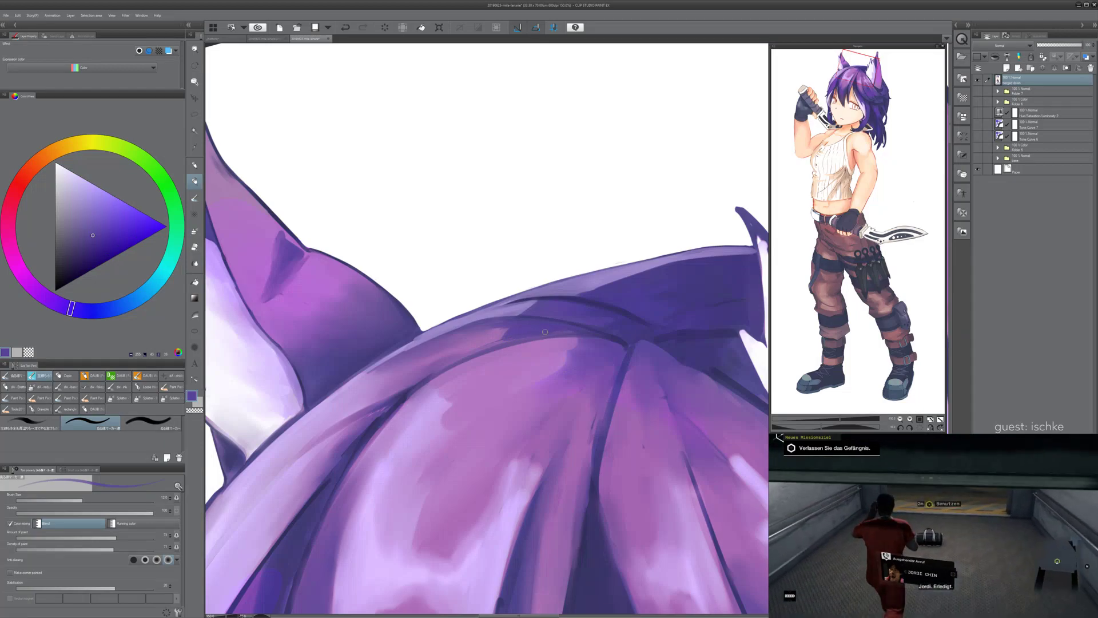
{"action": "key", "text": "asciicircum"}
{"action": "key", "text": "asciicircum"}
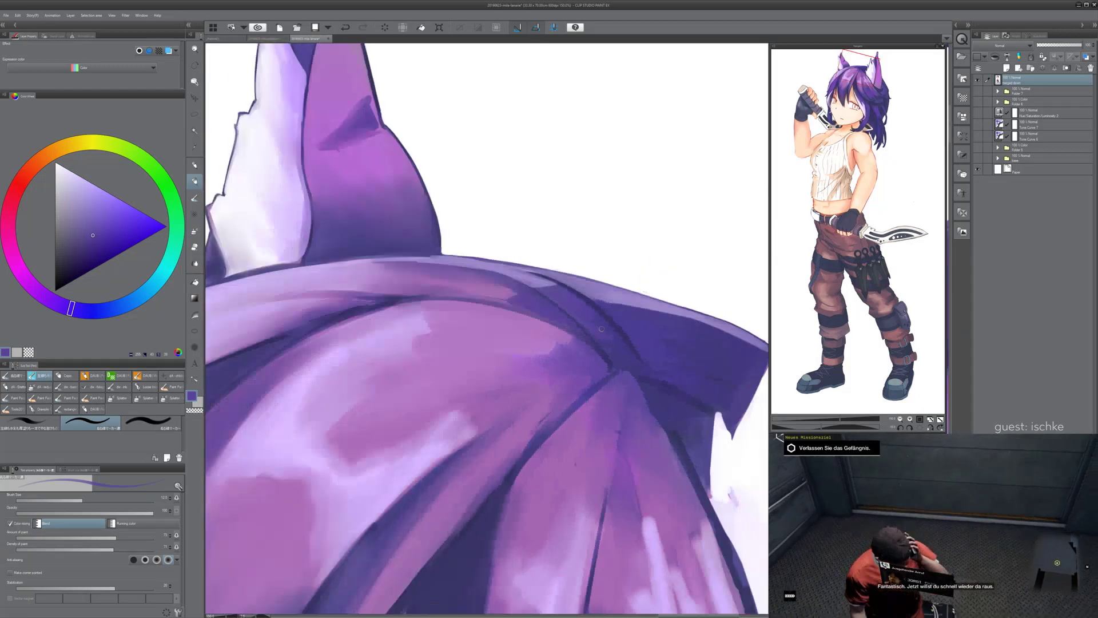
{"action": "key", "text": "minus"}
{"action": "key", "text": "minus"}
{"action": "key", "text": "minus"}
{"action": "key", "text": "minus"}
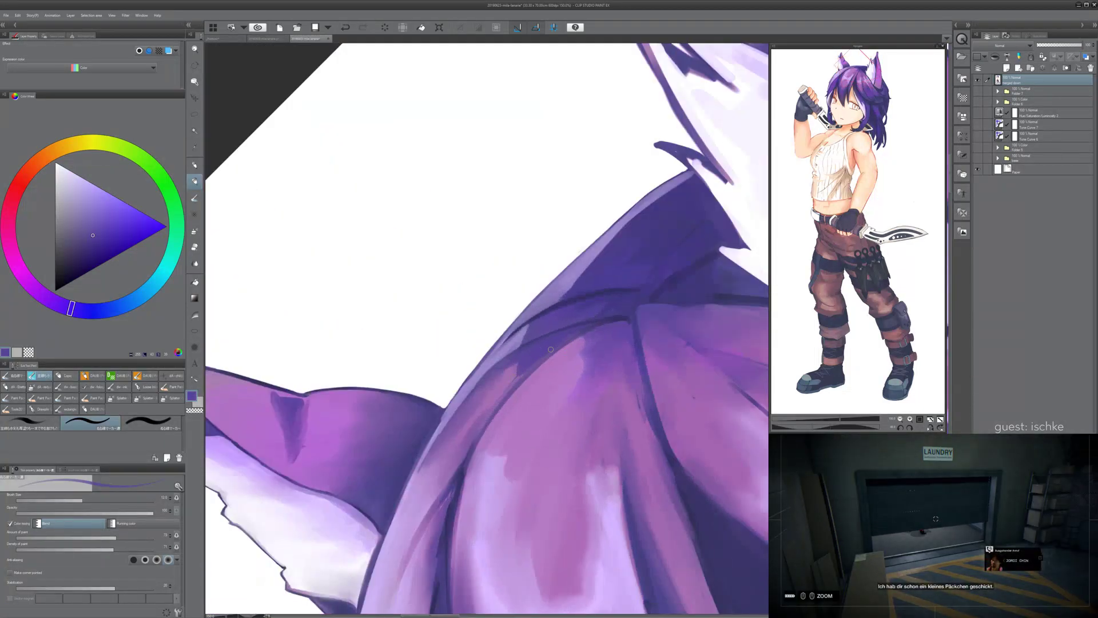
{"action": "left_click_drag", "start_coordinate": [528, 372], "coordinate": [560, 326]}
{"action": "left_click", "coordinate": [546, 349], "text": "alt"}
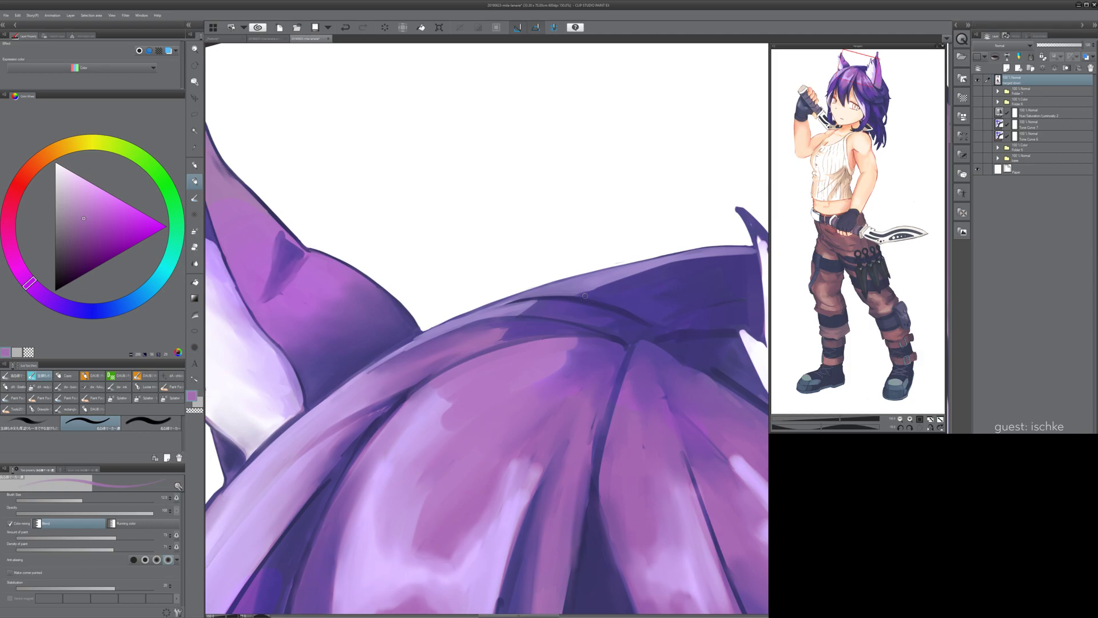
- Examine the redrawn upper edge of the central lock against both ears and the fringe
{"action": "left_click", "coordinate": [506, 341], "text": "alt"}
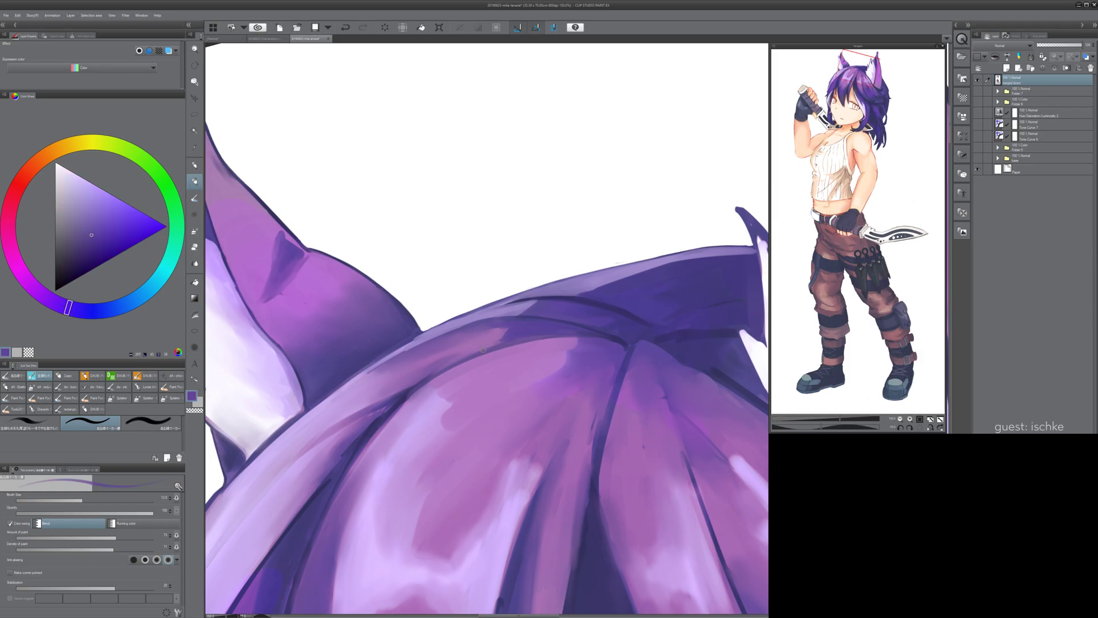
{"action": "scroll", "coordinate": [658, 326], "scroll_direction": "down", "scroll_amount": 2}
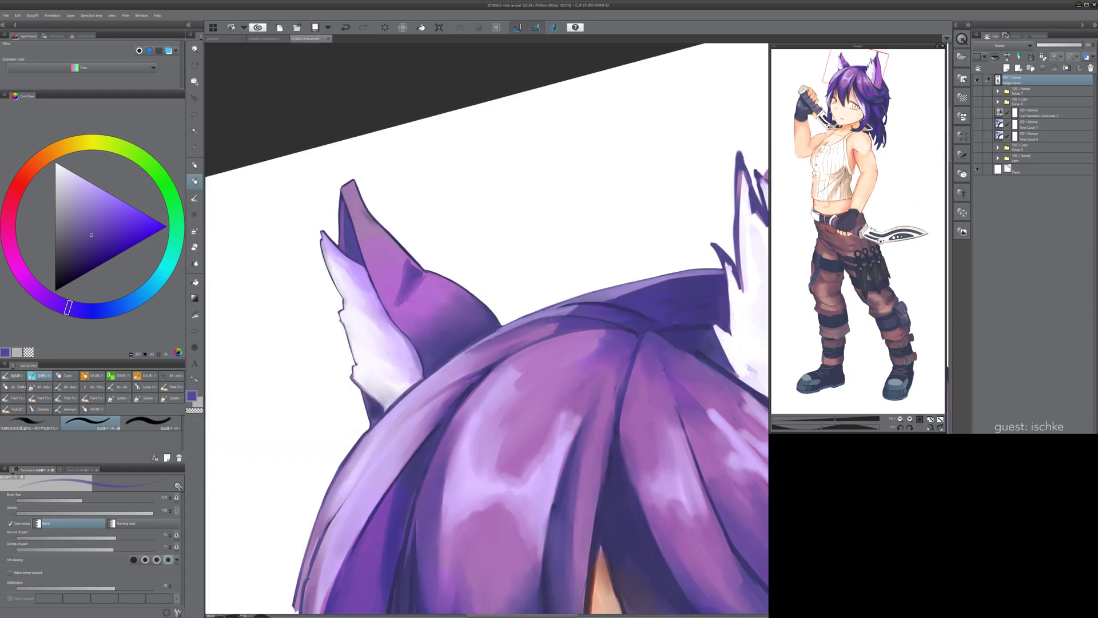
{"action": "key", "text": "asciicircum"}
{"action": "left_click_drag", "start_coordinate": [582, 357], "coordinate": [530, 317]}
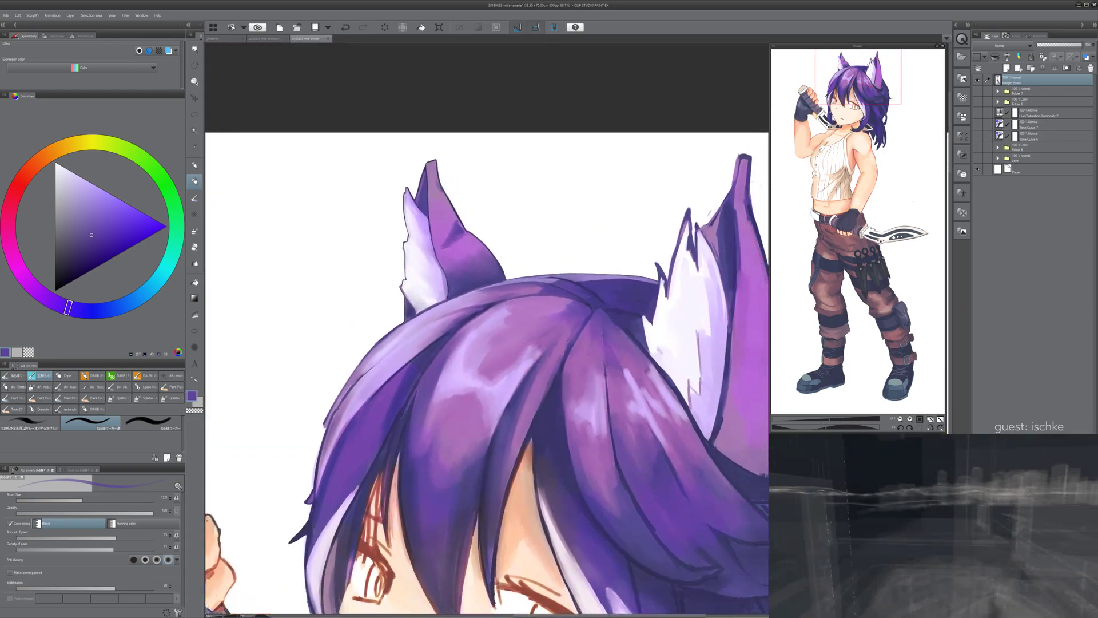
{"action": "key", "text": "asciicircum"}
{"action": "key", "text": "minus"}
{"action": "scroll", "coordinate": [575, 345], "scroll_direction": "up", "scroll_amount": 2}
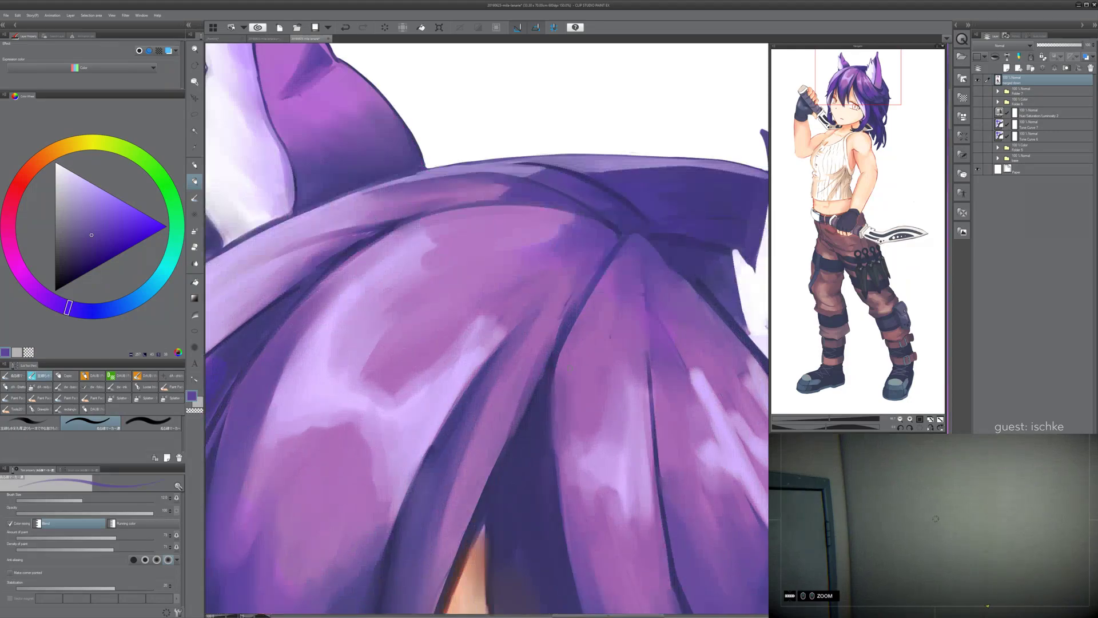
{"action": "left_click_drag", "start_coordinate": [441, 289], "coordinate": [464, 362]}
- Sample the pinkish purple beside the central highlight, enlarge the brush and repaint the highlight's upper edge with it
{"action": "left_click", "coordinate": [425, 382], "text": "alt"}
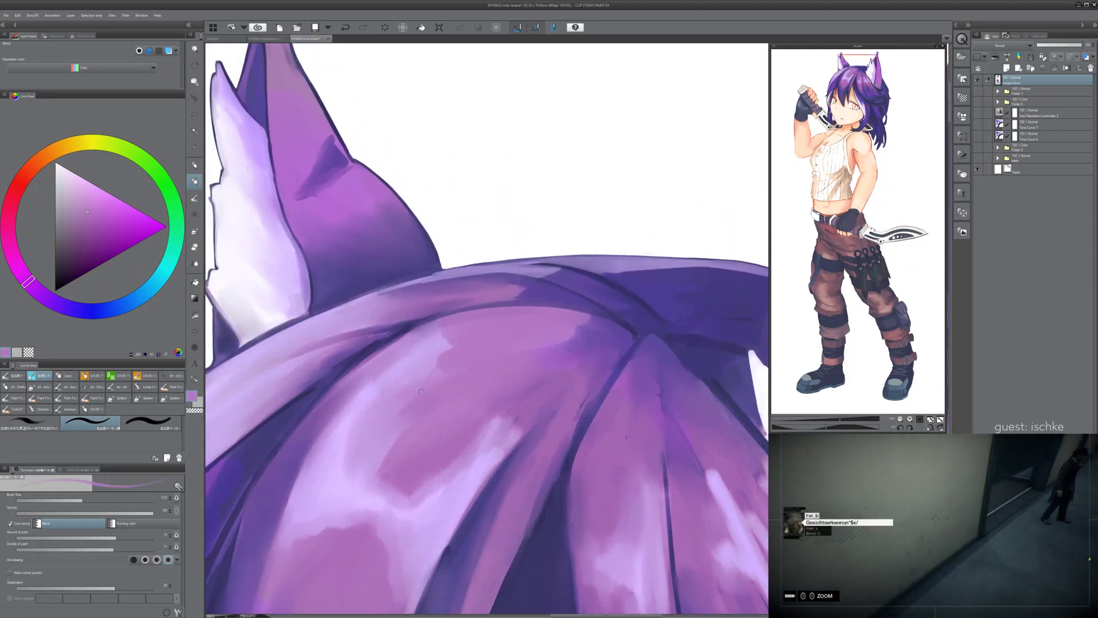
{"action": "key", "text": "ctrl+z"}
{"action": "key", "text": "bracketright"}
{"action": "key", "text": "bracketright"}
{"action": "key", "text": "bracketright"}
{"action": "key", "text": "bracketright"}
{"action": "key", "text": "bracketright"}
{"action": "key", "text": "bracketright"}
{"action": "key", "text": "bracketright"}
{"action": "key", "text": "bracketright"}
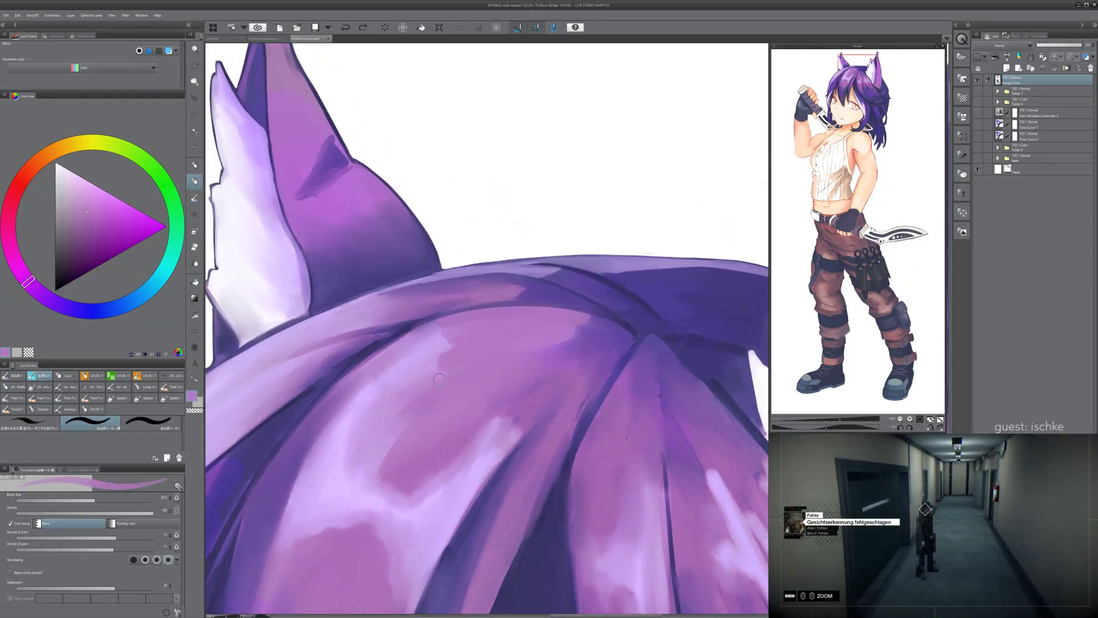
{"action": "left_click_drag", "start_coordinate": [423, 395], "coordinate": [440, 359]}
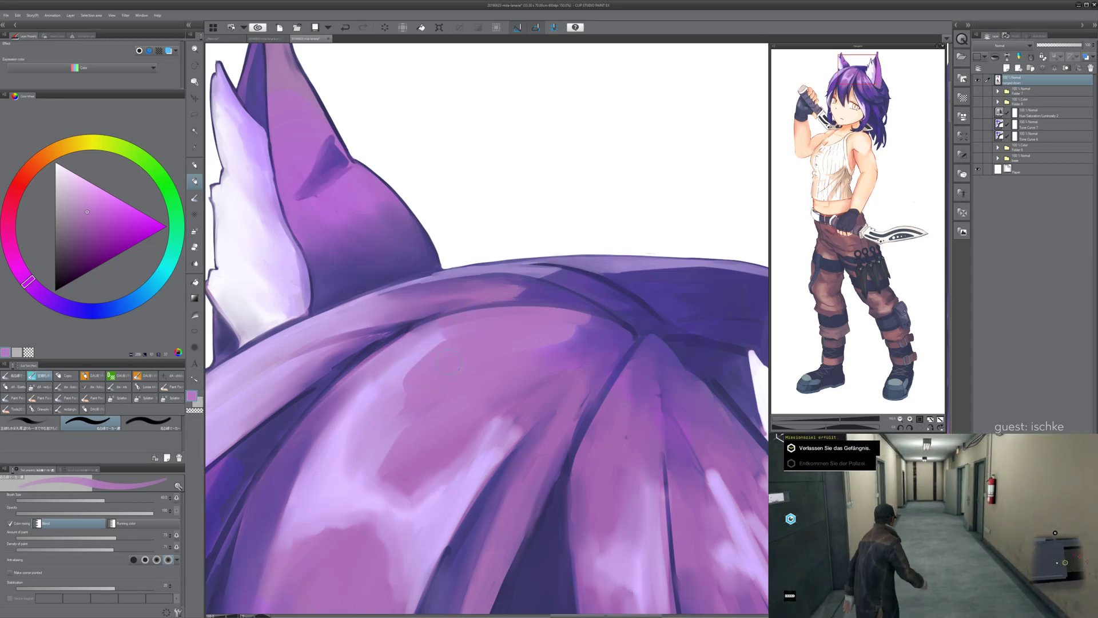
- Blend the violet tones at the top of the central lock toward the parting
{"action": "key", "text": "j"}
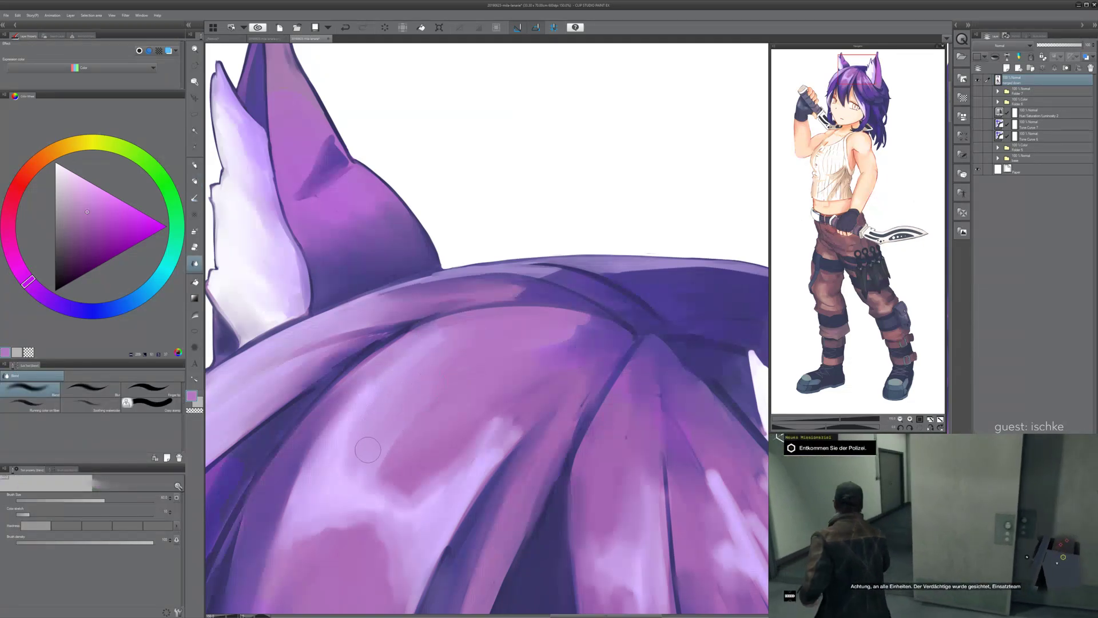
{"action": "mouse_move", "coordinate": [594, 325]}
{"action": "left_mouse_down"}
{"action": "mouse_move", "coordinate": [561, 325]}
{"action": "mouse_move", "coordinate": [554, 336]}
{"action": "mouse_move", "coordinate": [531, 313]}
{"action": "left_mouse_up"}
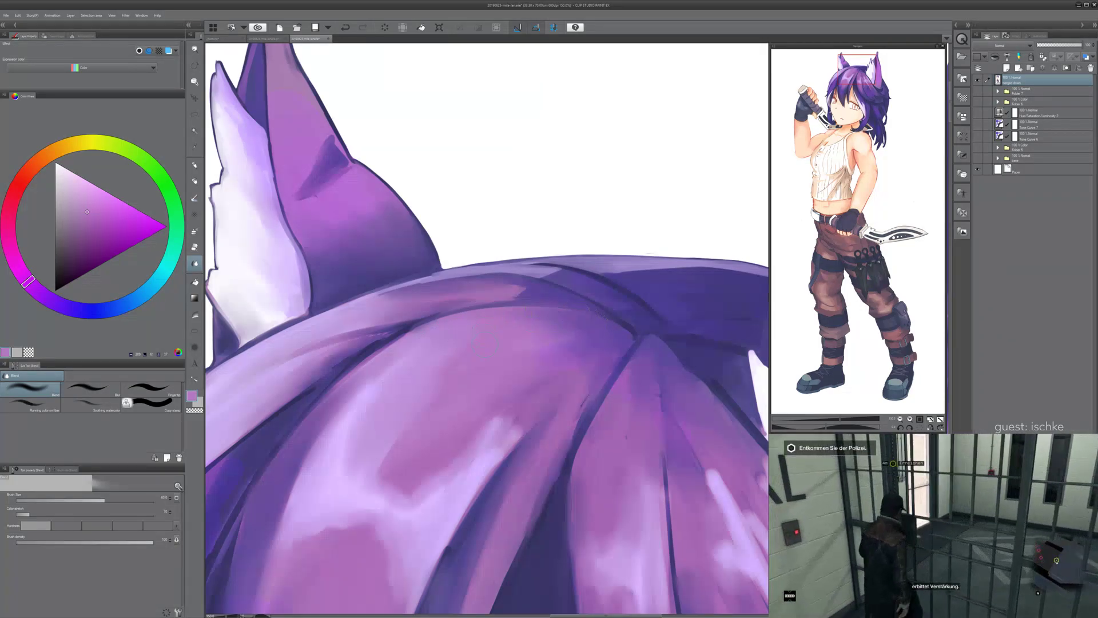
{"action": "left_click_drag", "start_coordinate": [623, 337], "coordinate": [564, 356]}
- Sample the medium violet from the central lock and dab small spots of it onto the locks around the parting
{"action": "left_click", "coordinate": [567, 359], "text": "alt"}
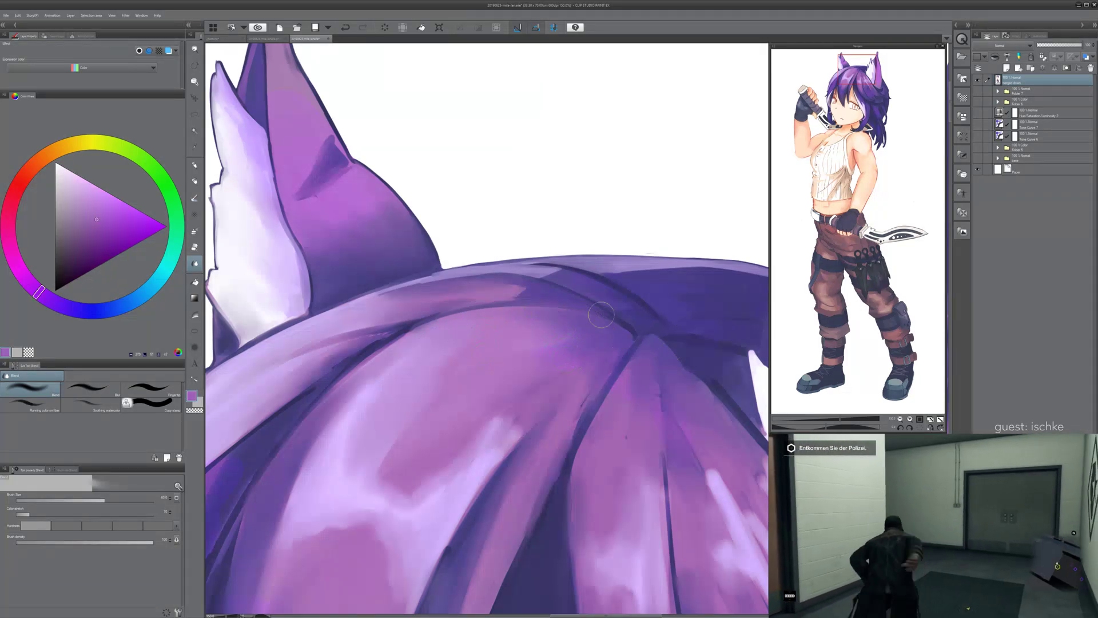
{"action": "key", "text": "b"}
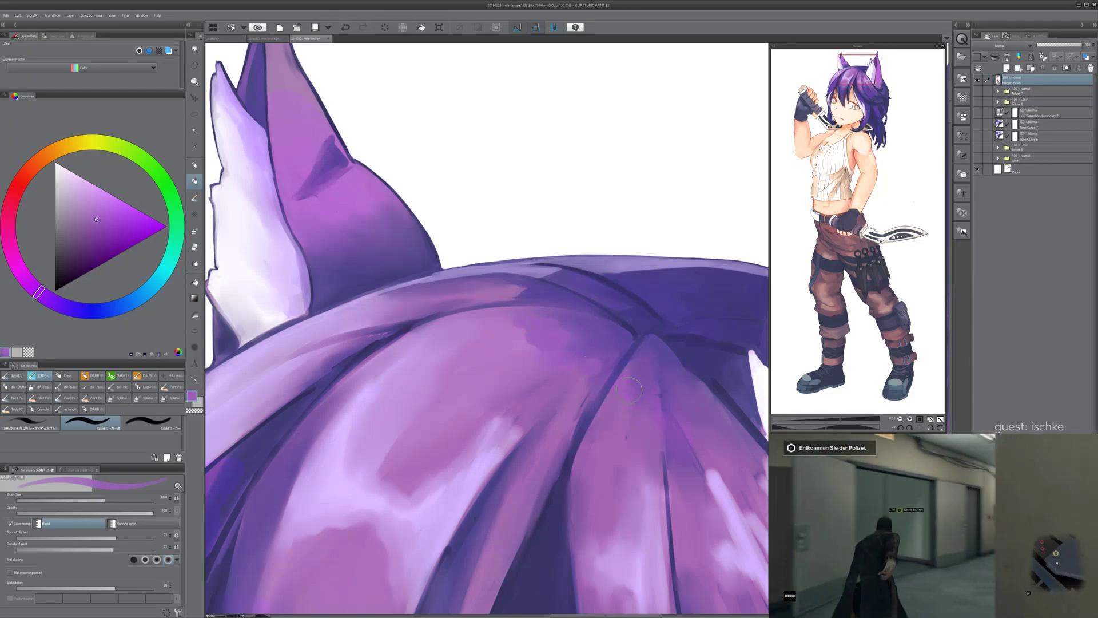
{"action": "left_click_drag", "start_coordinate": [509, 291], "coordinate": [522, 287]}
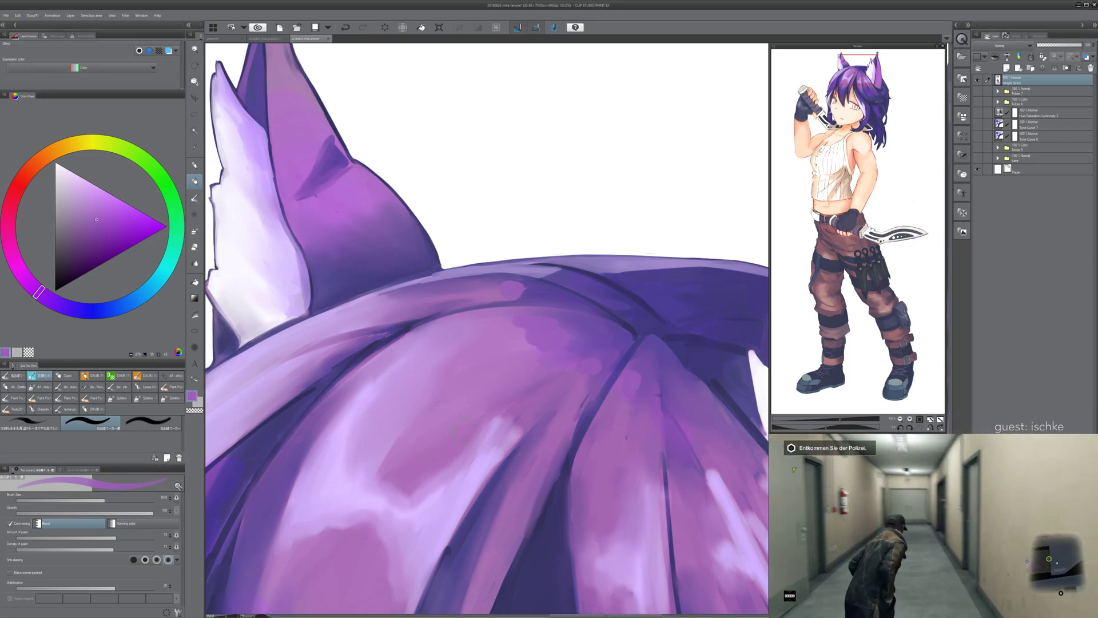
{"action": "left_click_drag", "start_coordinate": [492, 172], "coordinate": [503, 184]}
{"action": "key", "text": "ctrl+z"}
{"action": "left_click_drag", "start_coordinate": [572, 275], "coordinate": [359, 203]}
{"action": "left_click_drag", "start_coordinate": [476, 320], "coordinate": [469, 319]}
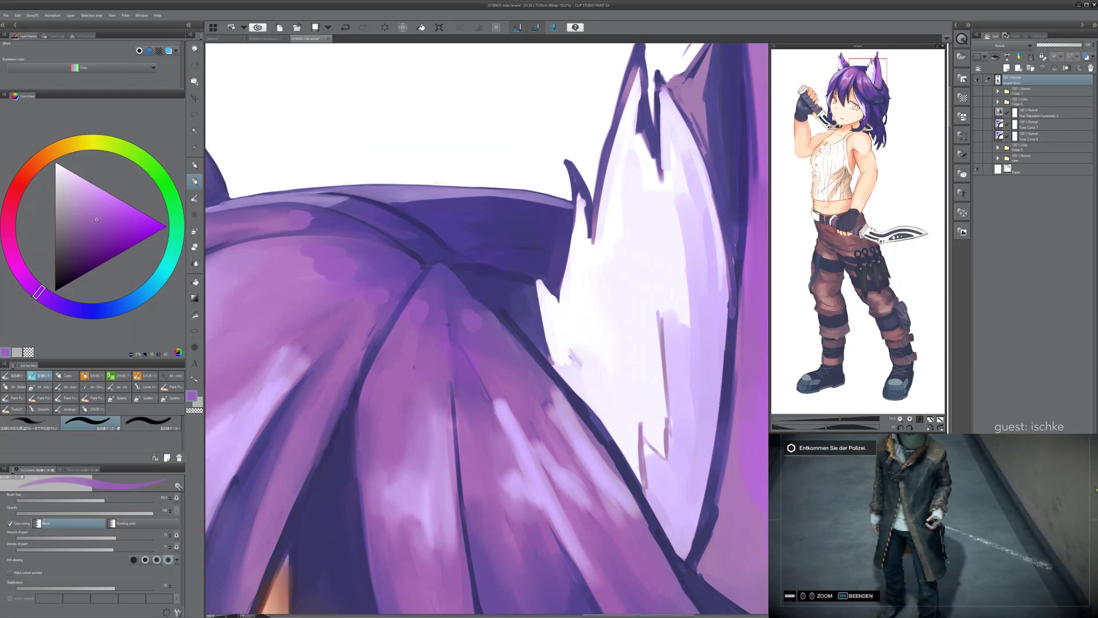
- Choose a brighter, more saturated purple and dab accent spots over the lock roots around the parting
{"action": "left_click", "coordinate": [115, 201]}
{"action": "left_click", "coordinate": [472, 320]}
{"action": "left_click", "coordinate": [421, 313]}
{"action": "left_click", "coordinate": [373, 292]}
{"action": "left_click", "coordinate": [335, 268]}
{"action": "left_click", "coordinate": [327, 261]}
{"action": "left_click", "coordinate": [298, 218]}
- Blend the bright purple accent spots into the hair around the parting
{"action": "scroll", "coordinate": [363, 235], "scroll_direction": "down", "scroll_amount": 3}
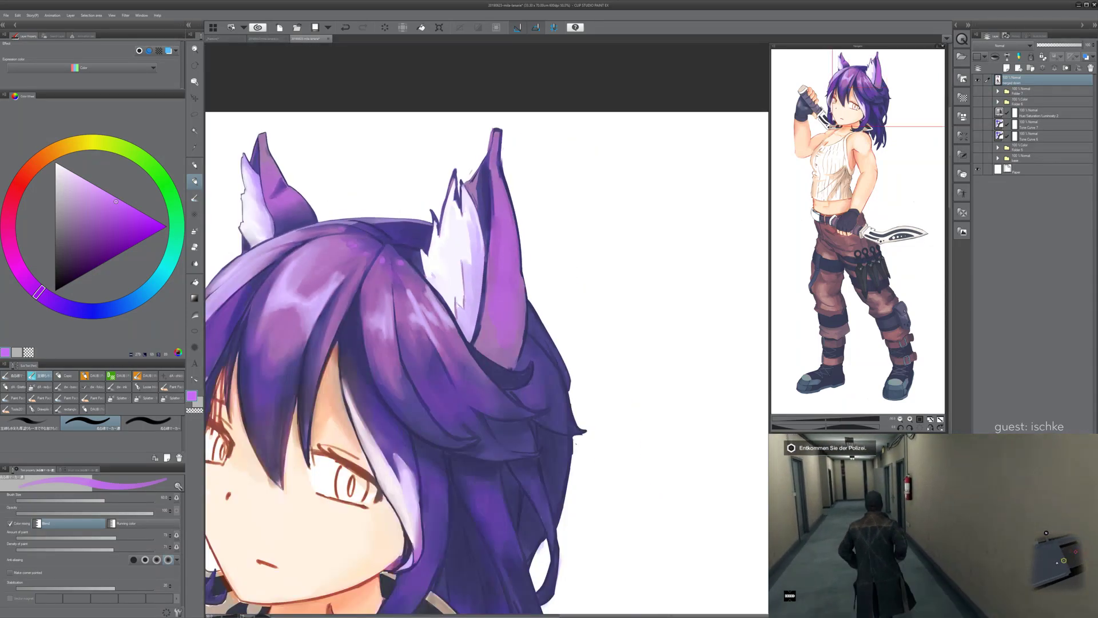
{"action": "left_click_drag", "start_coordinate": [363, 236], "coordinate": [520, 309]}
{"action": "scroll", "coordinate": [629, 295], "scroll_direction": "up", "scroll_amount": 4}
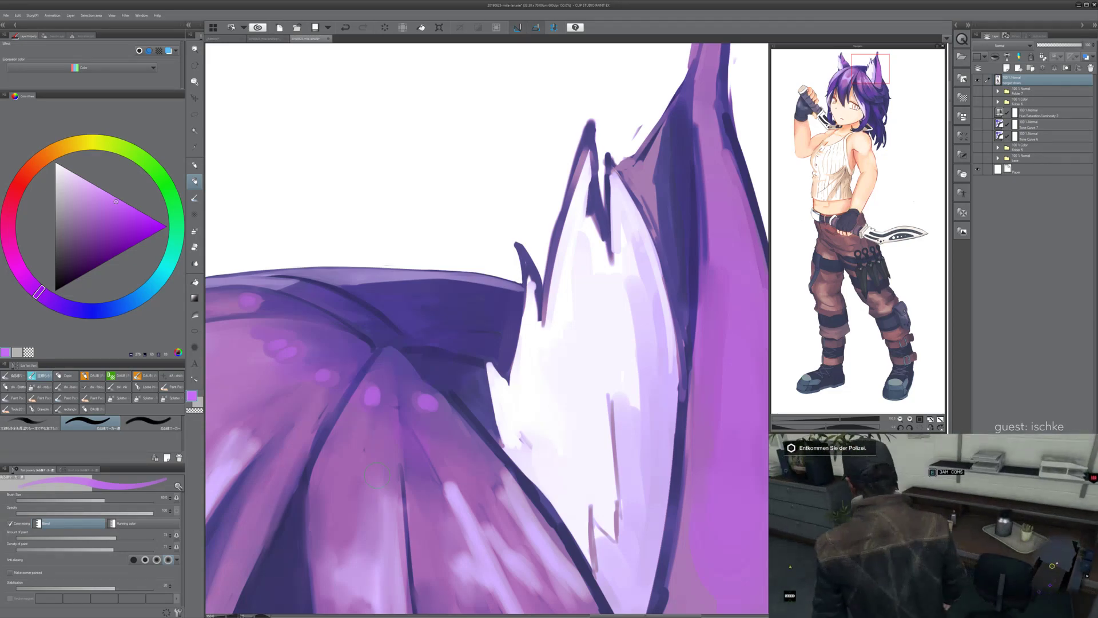
{"action": "key", "text": "j"}
{"action": "left_click_drag", "start_coordinate": [404, 380], "coordinate": [444, 423]}
{"action": "mouse_move", "coordinate": [375, 412]}
{"action": "left_mouse_down"}
{"action": "mouse_move", "coordinate": [382, 375]}
{"action": "mouse_move", "coordinate": [371, 400]}
{"action": "mouse_move", "coordinate": [362, 390]}
{"action": "mouse_move", "coordinate": [381, 389]}
{"action": "left_mouse_up"}
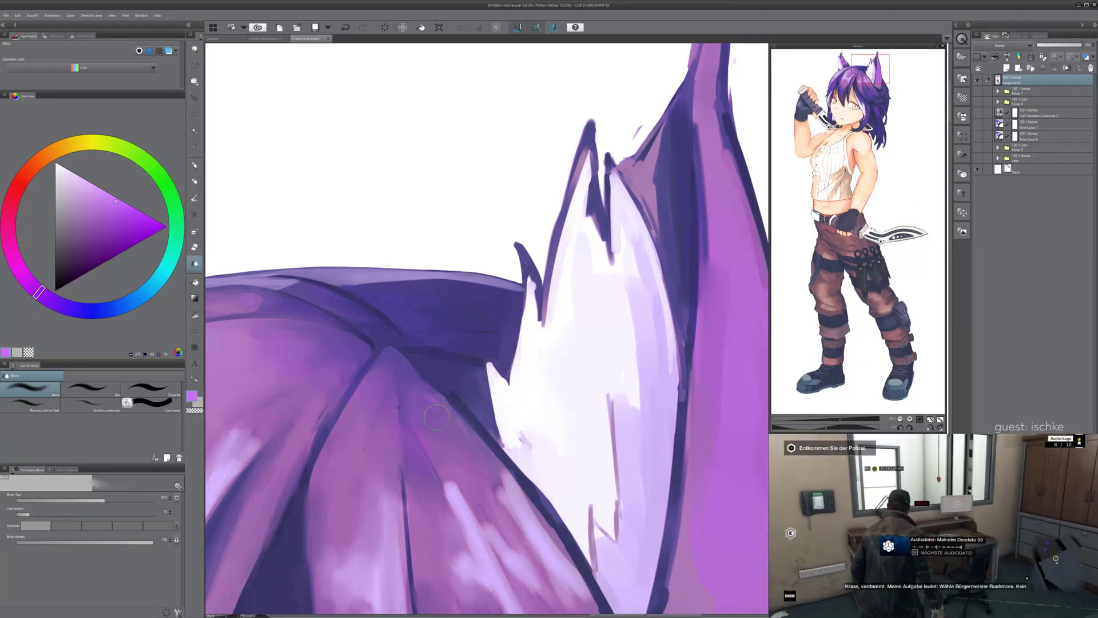
- Examine the blended parting, crown and ears at several canvas rotations and zoom levels
{"action": "scroll", "coordinate": [497, 368], "scroll_direction": "down", "scroll_amount": 2}
{"action": "key", "text": "minus"}
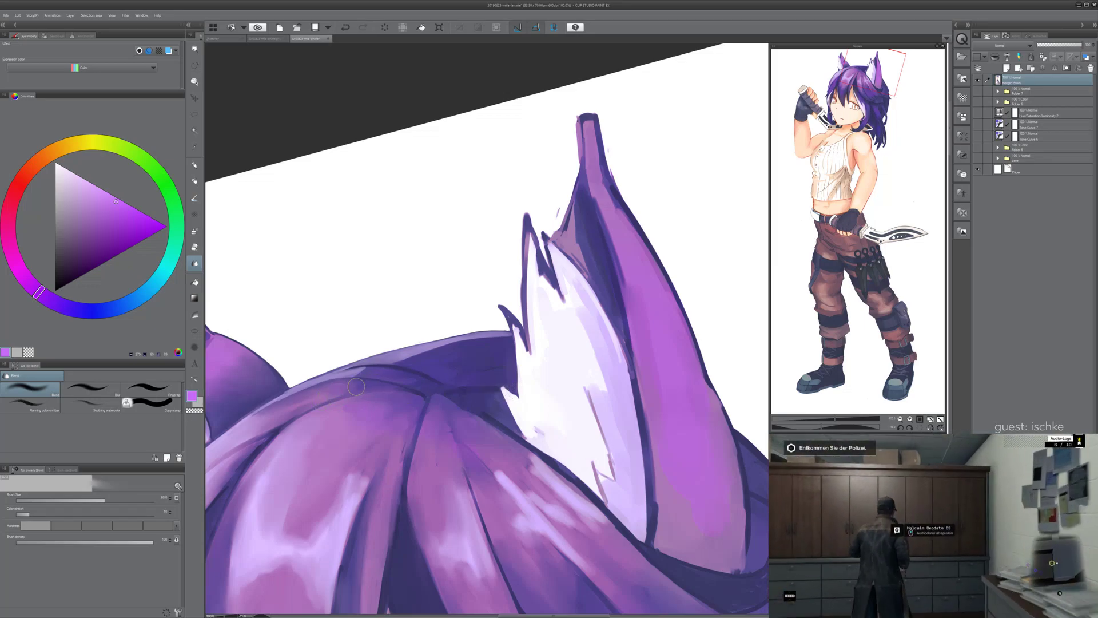
{"action": "key", "text": "asciicircum"}
{"action": "key", "text": "asciicircum"}
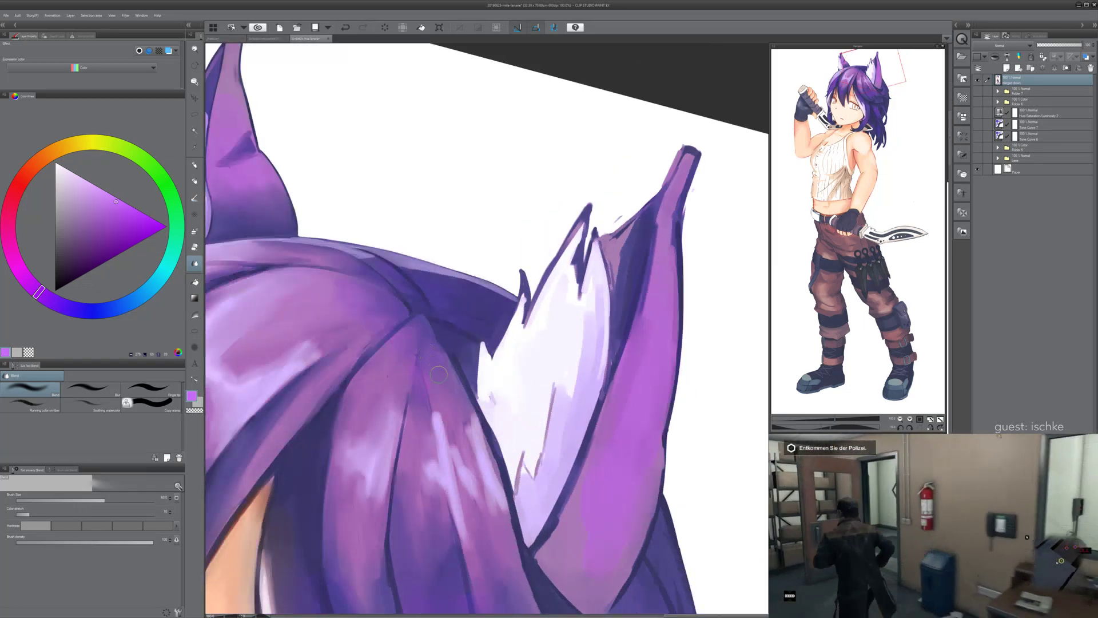
{"action": "key", "text": "minus"}
{"action": "key", "text": "minus"}
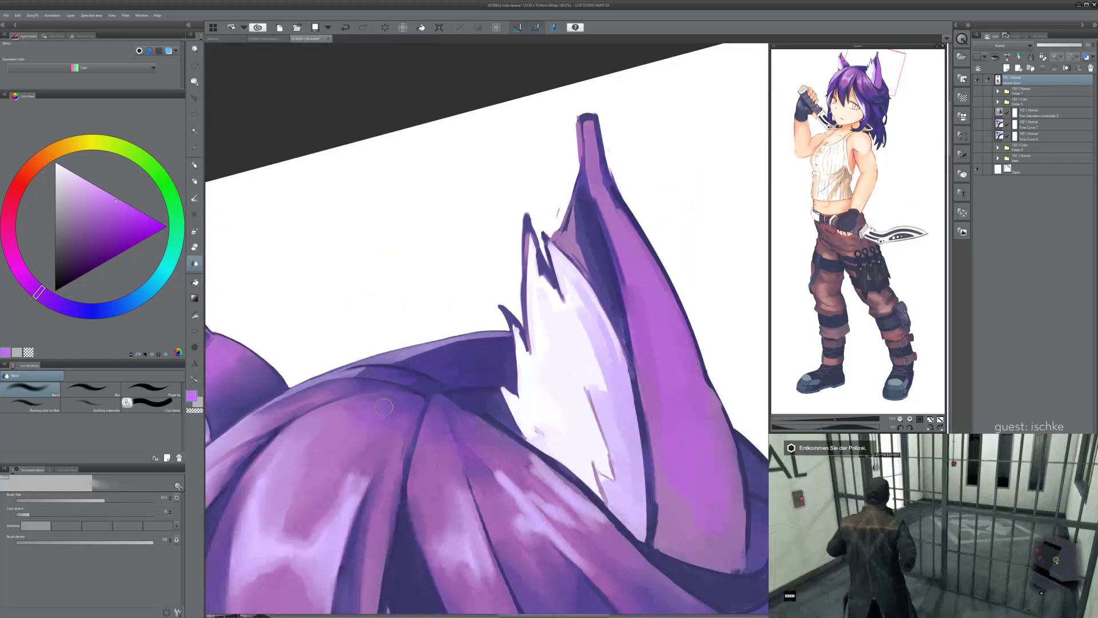
{"action": "key", "text": "minus"}
{"action": "key", "text": "minus"}
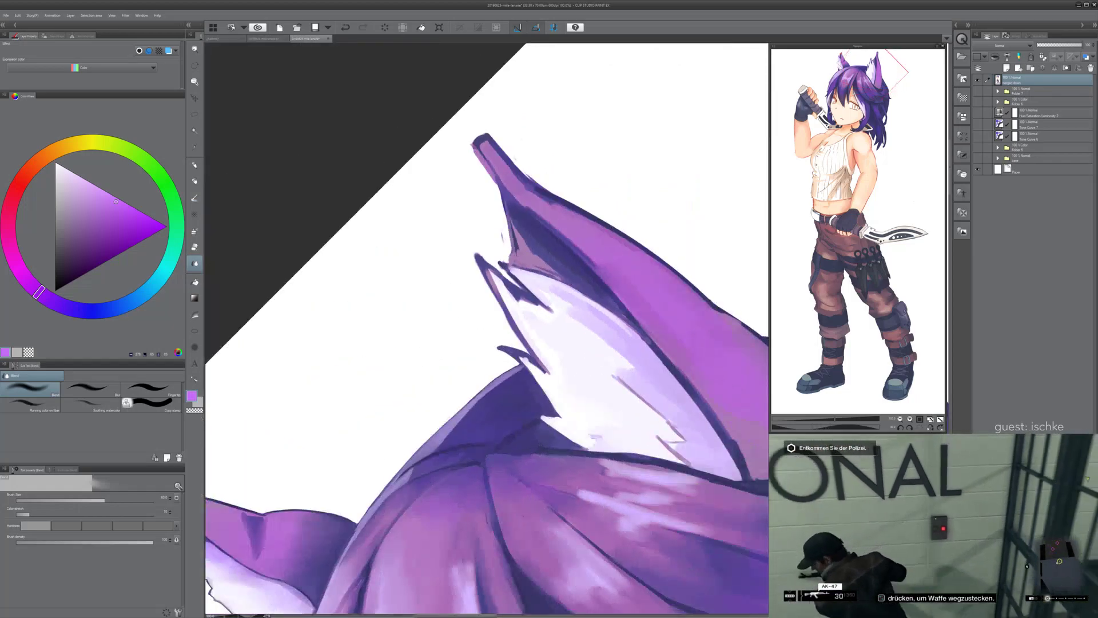
{"action": "left_click_drag", "start_coordinate": [446, 368], "coordinate": [392, 298]}
{"action": "key", "text": "asciicircum"}
{"action": "key", "text": "asciicircum"}
{"action": "key", "text": "ctrl+minus"}
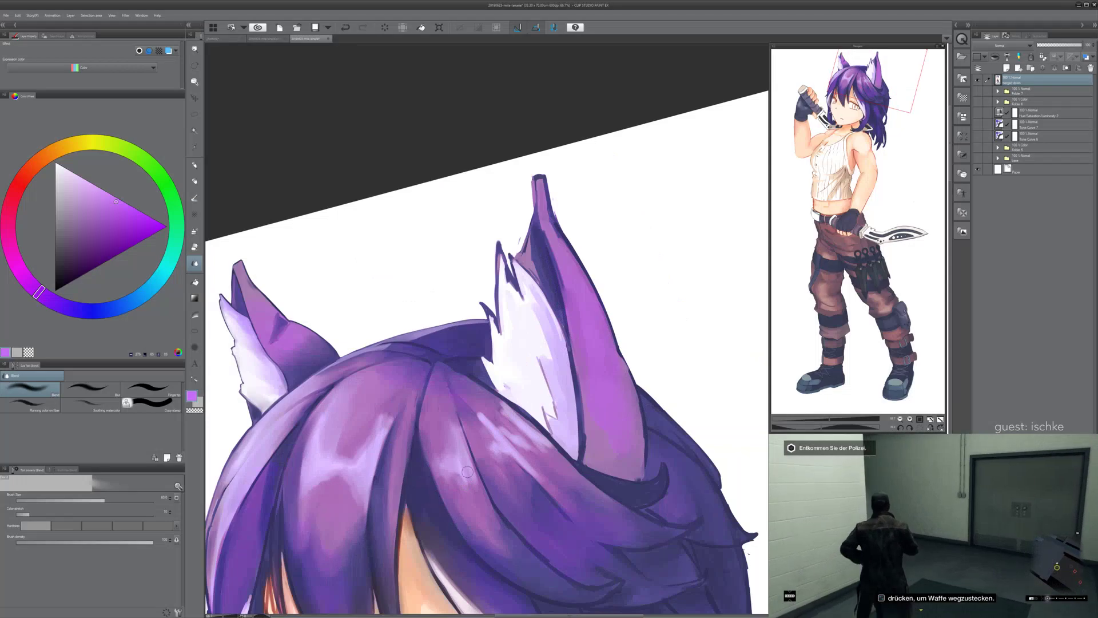
{"action": "key", "text": "asciicircum"}
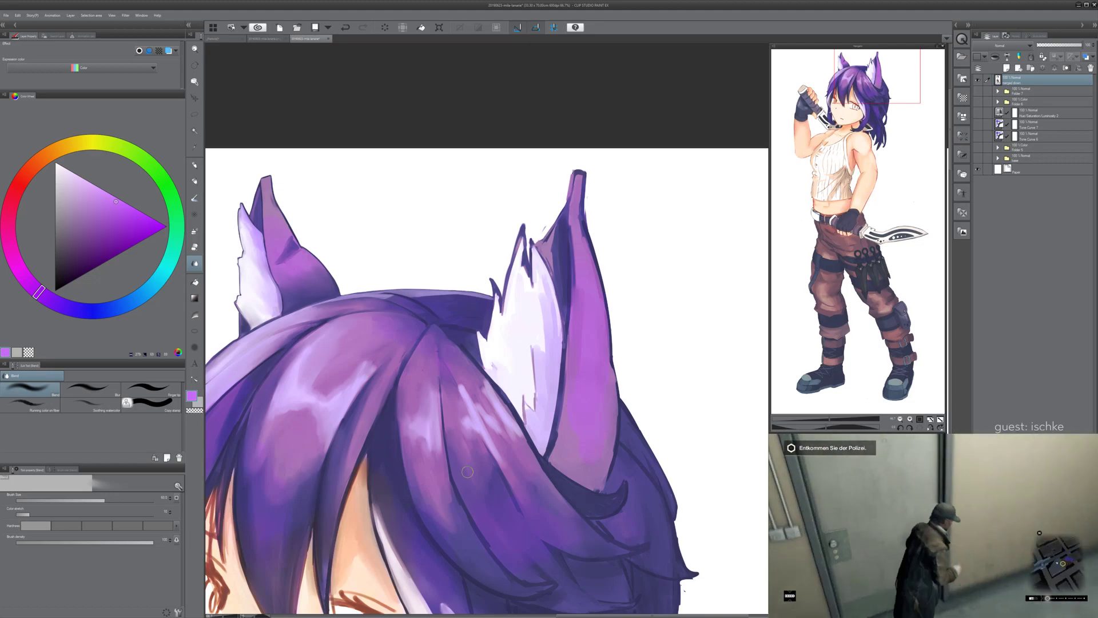
{"action": "key", "text": "asciicircum"}
{"action": "key", "text": "asciicircum"}
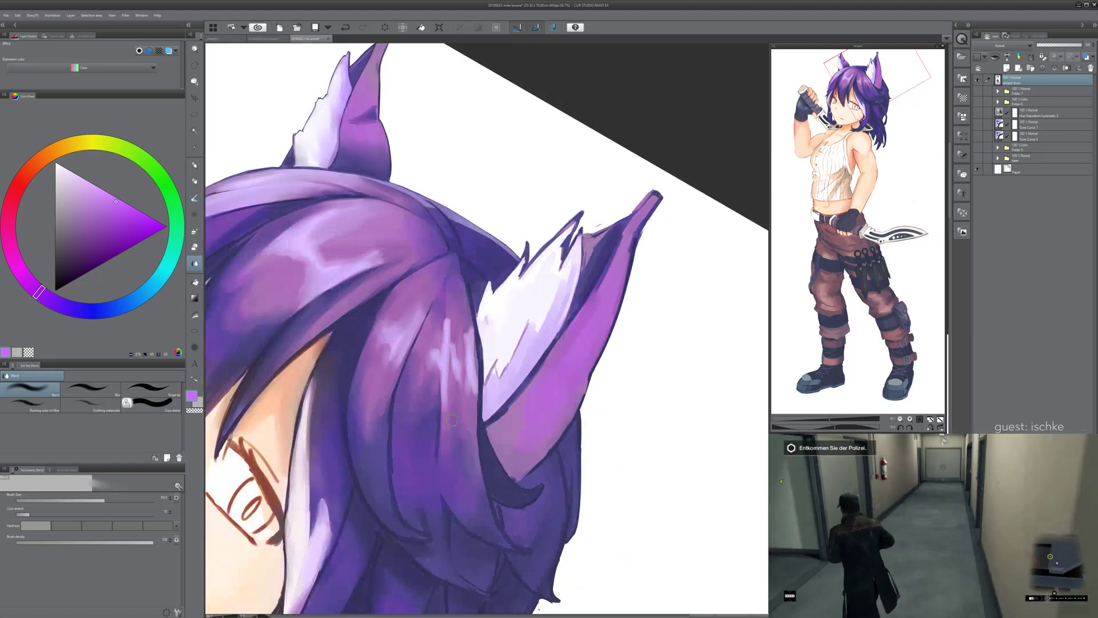
{"action": "scroll", "coordinate": [448, 252], "scroll_direction": "up", "scroll_amount": 2}
{"action": "key", "text": "minus"}
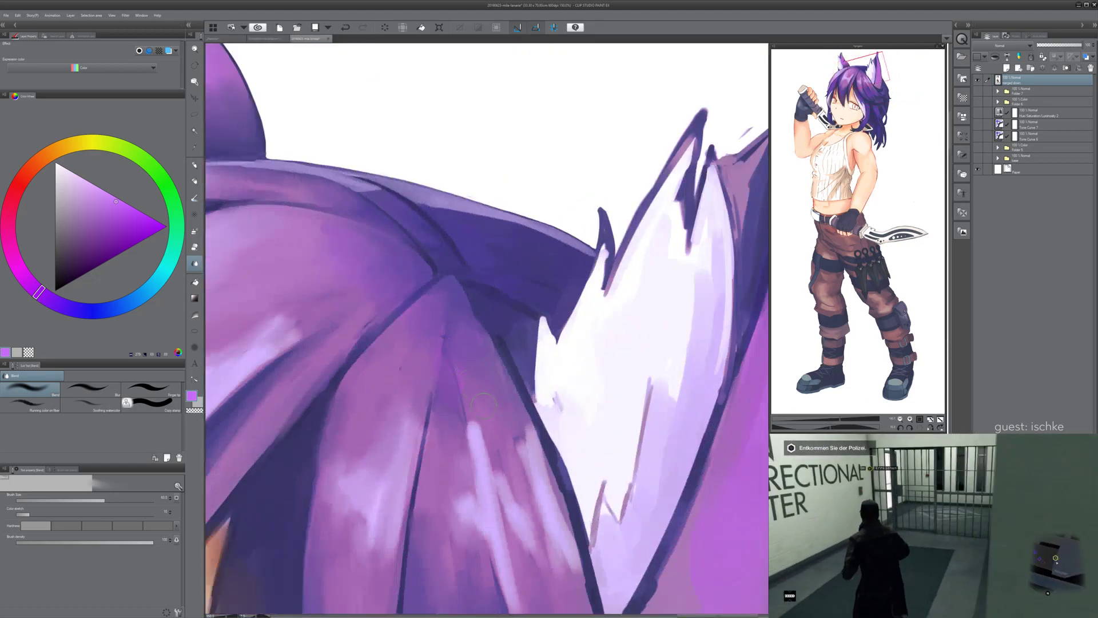
- Sample the dark indigo of a strand line and blend the base of the front lock where it meets the parting
{"action": "key", "text": "h"}
{"action": "key", "text": "v"}
{"action": "key", "text": "minus"}
{"action": "key", "text": "asciicircum"}
{"action": "key", "text": "asciicircum"}
{"action": "key", "text": "asciicircum"}
{"action": "left_click_drag", "start_coordinate": [875, 458], "coordinate": [478, 446]}
{"action": "left_click", "coordinate": [475, 163], "text": "alt"}
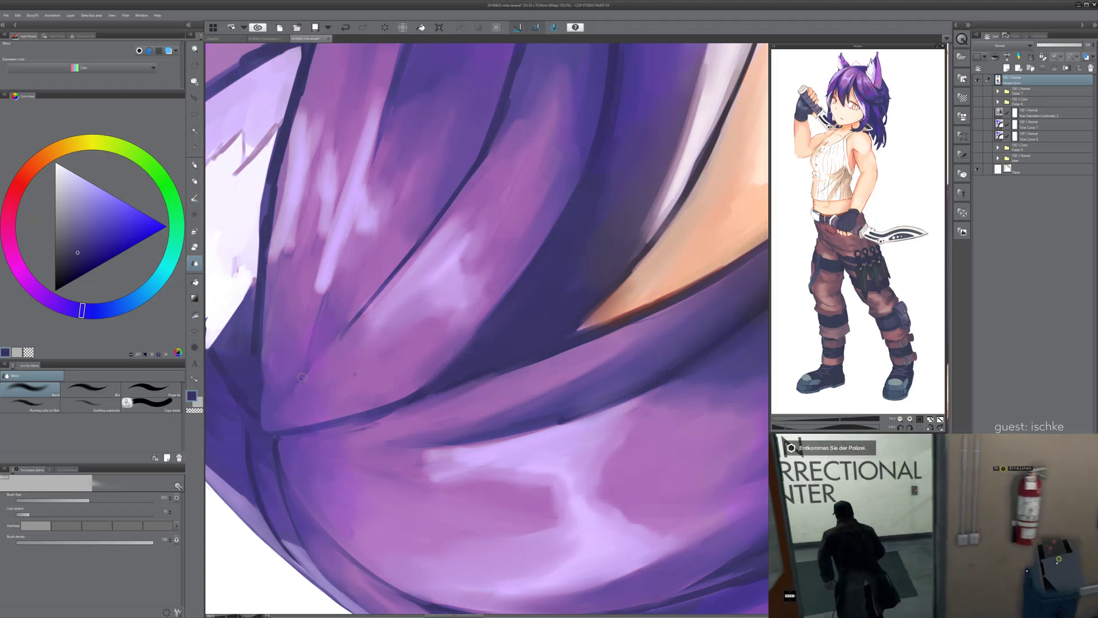
{"action": "left_click_drag", "start_coordinate": [364, 309], "coordinate": [290, 396]}
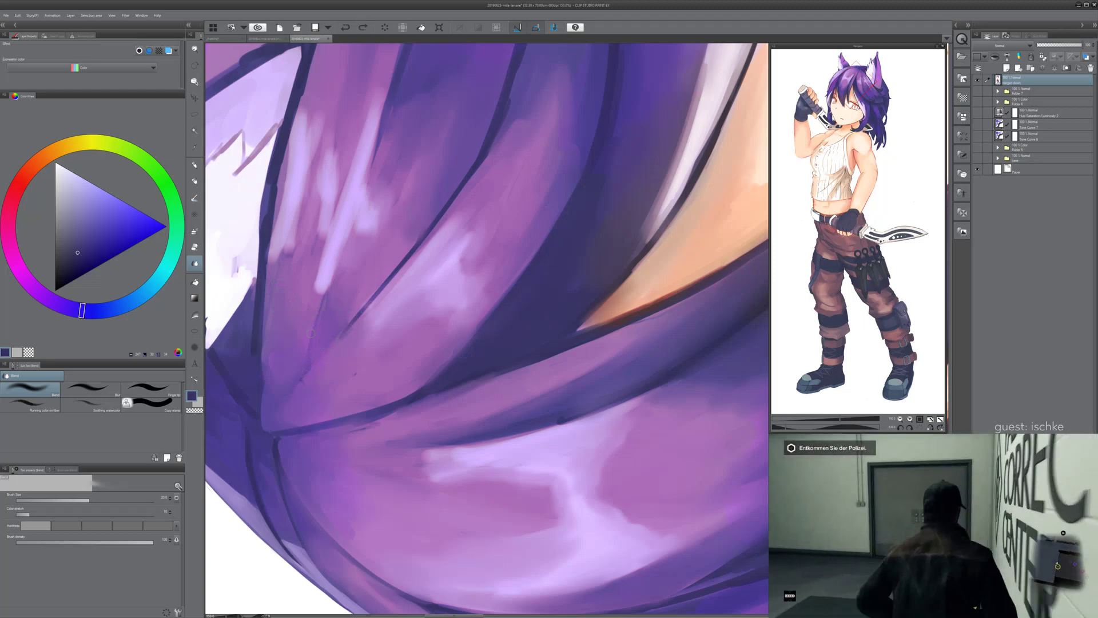
- Try to extend the dark indigo strand line on the front lock to the parting with a smaller brush
{"action": "key", "text": "p"}
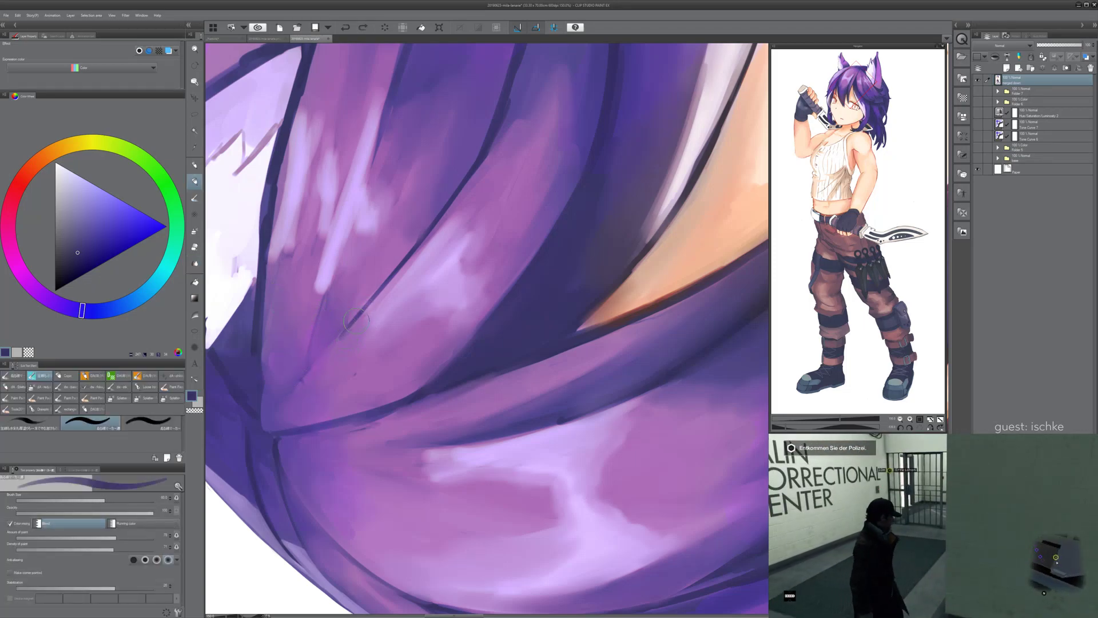
{"action": "key", "text": "["}
{"action": "left_click_drag", "start_coordinate": [355, 320], "coordinate": [291, 385]}
{"action": "key", "text": "ctrl+z"}
{"action": "left_click_drag", "start_coordinate": [375, 299], "coordinate": [275, 410]}
{"action": "key", "text": "ctrl+z"}
{"action": "left_click_drag", "start_coordinate": [373, 304], "coordinate": [294, 387]}
{"action": "key", "text": "ctrl+z"}
{"action": "mouse_move", "coordinate": [372, 297]}
{"action": "left_mouse_down"}
{"action": "mouse_move", "coordinate": [346, 328]}
{"action": "mouse_move", "coordinate": [374, 299]}
{"action": "mouse_move", "coordinate": [274, 411]}
{"action": "left_mouse_up"}
{"action": "key", "text": "ctrl+z"}
{"action": "left_click", "coordinate": [388, 296], "text": "alt"}
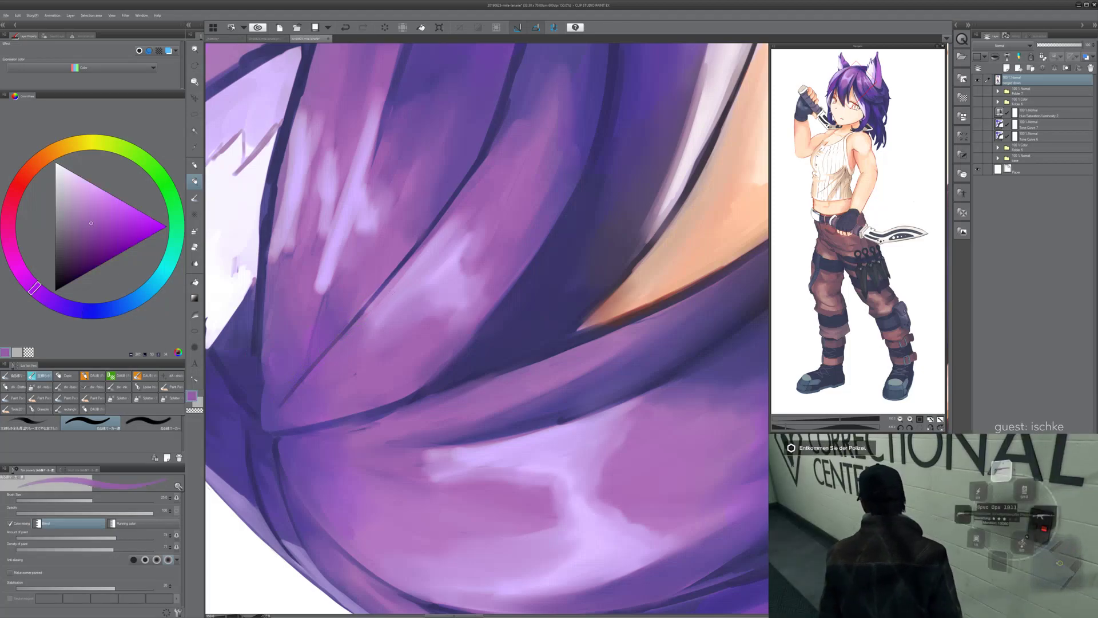
{"action": "key", "text": "ctrl+z"}
- Sample neighbouring violets and refine the tapering end of the front lock's strand line toward the parting
{"action": "left_click_drag", "start_coordinate": [349, 326], "coordinate": [375, 300]}
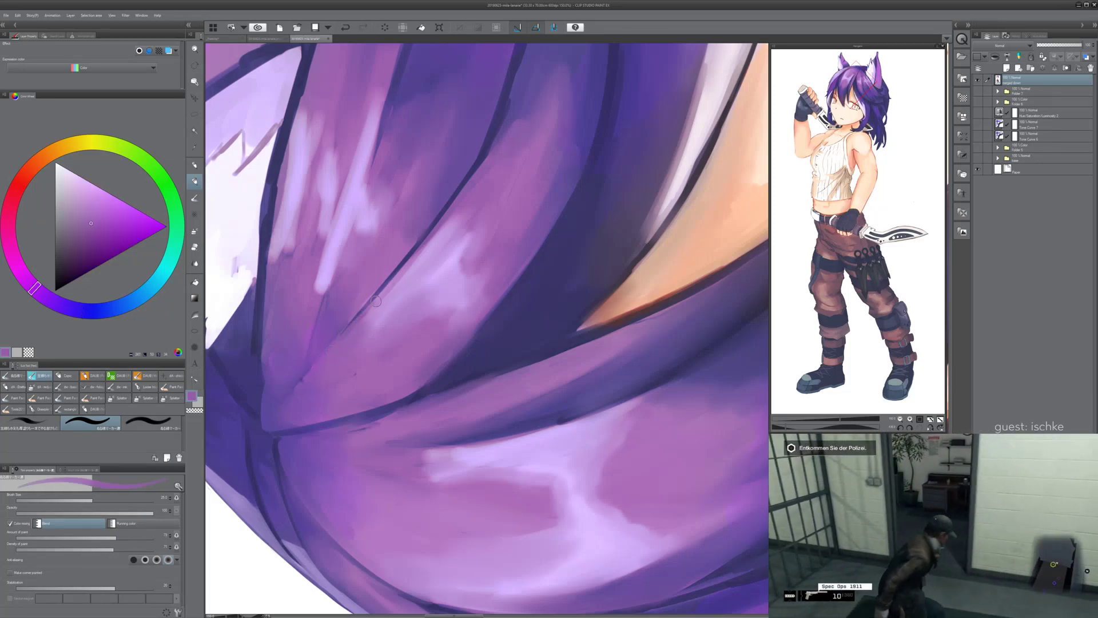
{"action": "left_click", "coordinate": [306, 370], "text": "alt"}
{"action": "left_click", "coordinate": [299, 380], "text": "alt"}
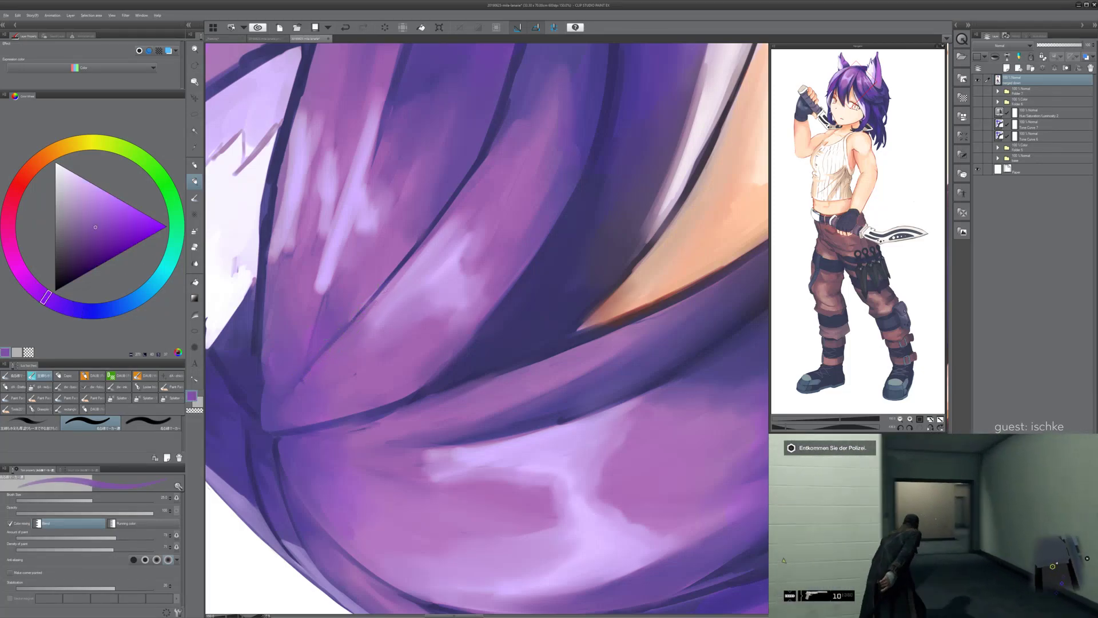
{"action": "left_click", "coordinate": [360, 310], "text": "alt"}
{"action": "left_click_drag", "start_coordinate": [348, 325], "coordinate": [302, 377]}
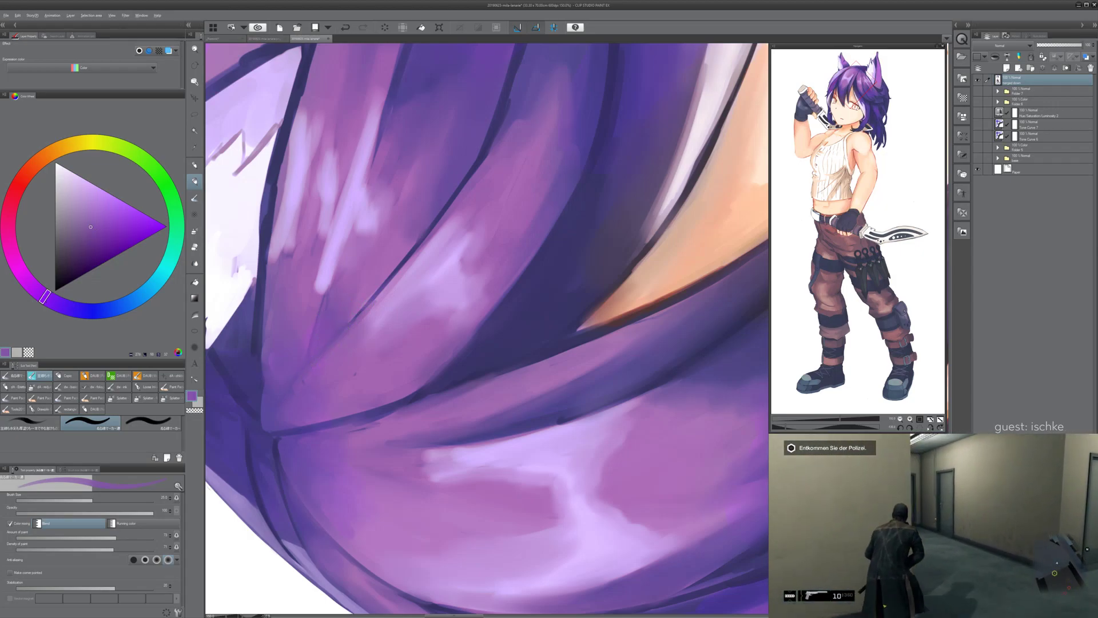
{"action": "left_click", "coordinate": [309, 366], "text": "alt"}
{"action": "left_click", "coordinate": [309, 368], "text": "alt"}
- Try drawing an additional thin indigo strand line from the parting into the front lock
{"action": "mouse_move", "coordinate": [349, 328]}
{"action": "left_mouse_down"}
{"action": "mouse_move", "coordinate": [282, 399]}
{"action": "mouse_move", "coordinate": [369, 311]}
{"action": "mouse_move", "coordinate": [275, 403]}
{"action": "mouse_move", "coordinate": [300, 417]}
{"action": "mouse_move", "coordinate": [263, 423]}
{"action": "mouse_move", "coordinate": [371, 368]}
{"action": "left_mouse_up"}
{"action": "key", "text": "ctrl+z"}
{"action": "left_click_drag", "start_coordinate": [262, 426], "coordinate": [388, 360]}
- Examine the front lock's strand lines against the whole head with the canvas turned back and zoomed out
{"action": "key", "text": "^"}
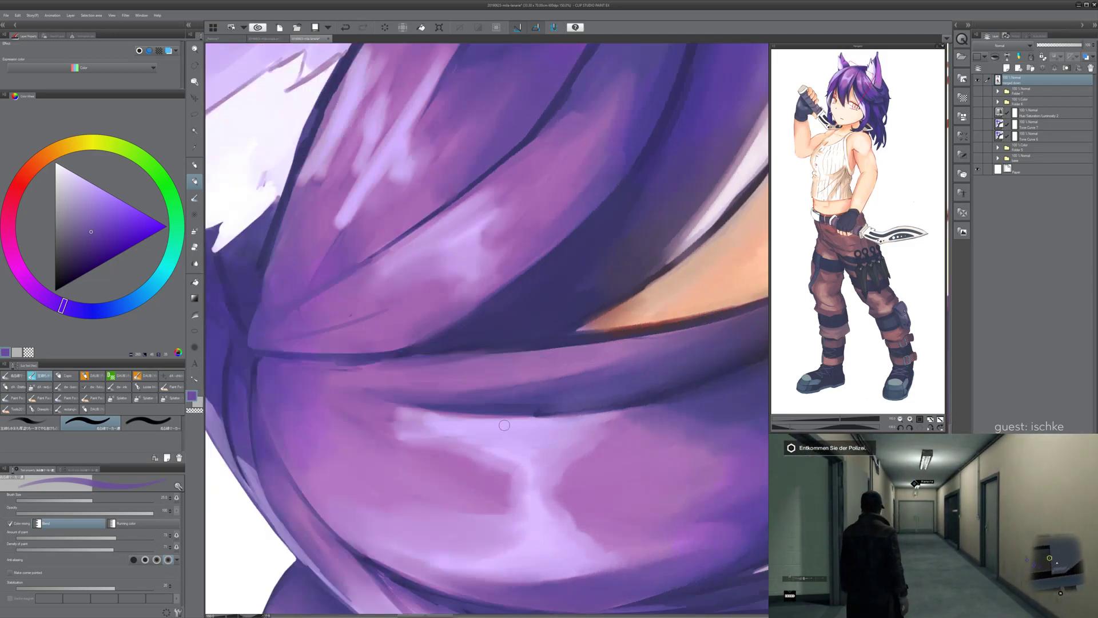
{"action": "key", "text": "^"}
{"action": "key", "text": "^"}
{"action": "key", "text": "^"}
{"action": "key", "text": "^"}
{"action": "key", "text": "^"}
{"action": "key", "text": "^"}
{"action": "key", "text": "^"}
{"action": "key", "text": "^"}
{"action": "key", "text": "^"}
{"action": "key", "text": "^"}
{"action": "scroll", "coordinate": [503, 425], "scroll_direction": "down", "scroll_amount": 3}
{"action": "left_click_drag", "start_coordinate": [504, 425], "coordinate": [388, 406]}
{"action": "key", "text": "ctrl+plus"}
- Undo the last strand strokes and add a new layer above the painted hair layer
{"action": "key", "text": "ctrl+z"}
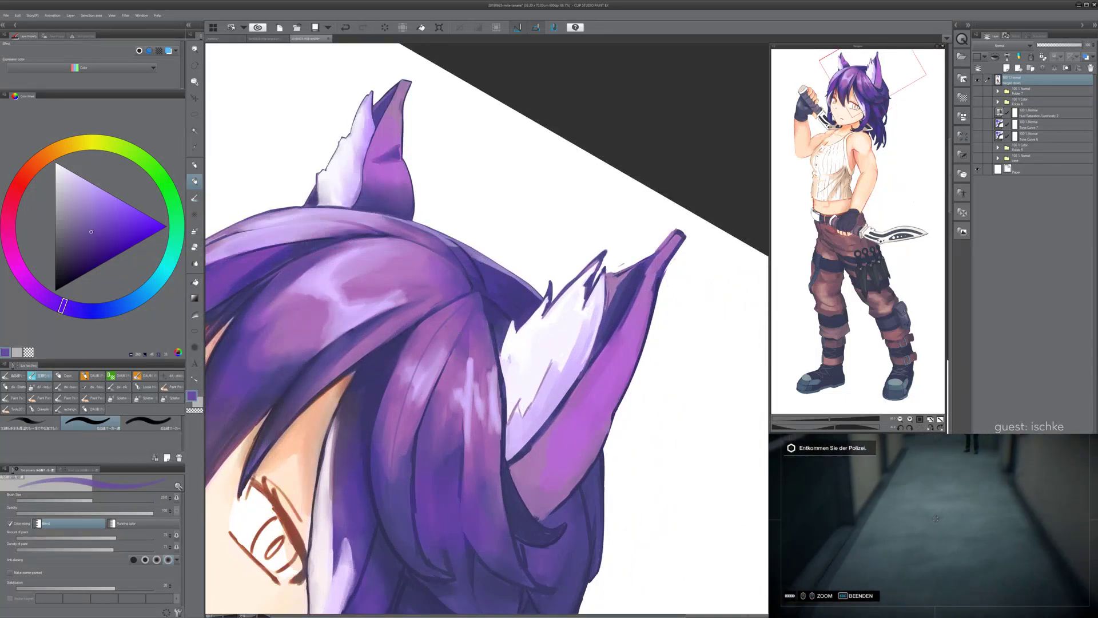
{"action": "key", "text": "ctrl+z"}
{"action": "key", "text": "ctrl+z"}
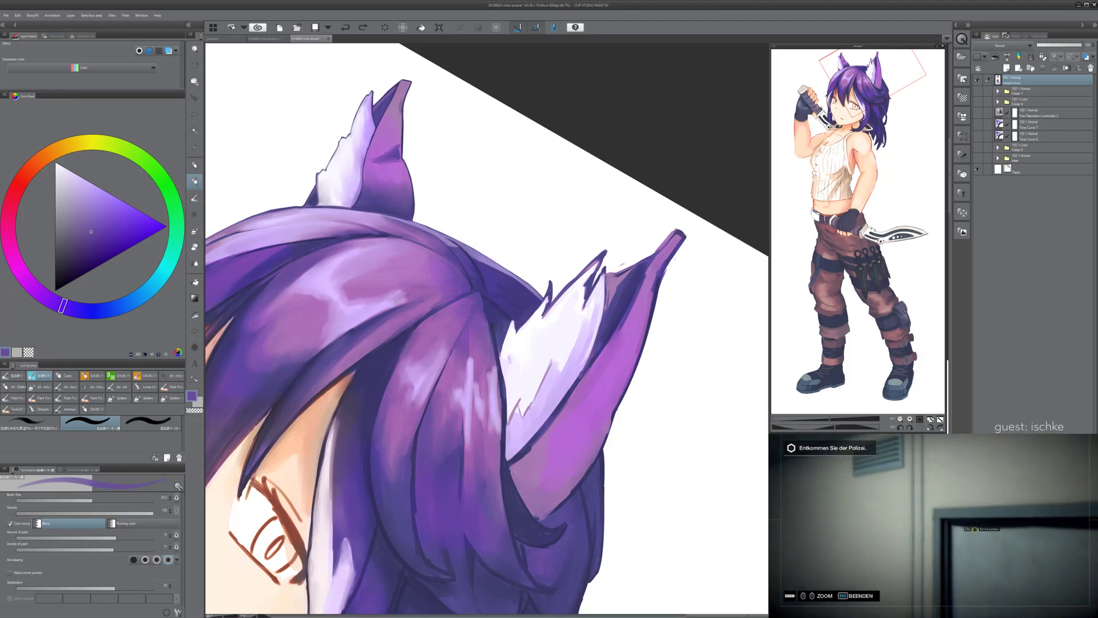
{"action": "key", "text": "ctrl+shift+n"}
{"action": "left_click_drag", "start_coordinate": [392, 404], "coordinate": [430, 337]}
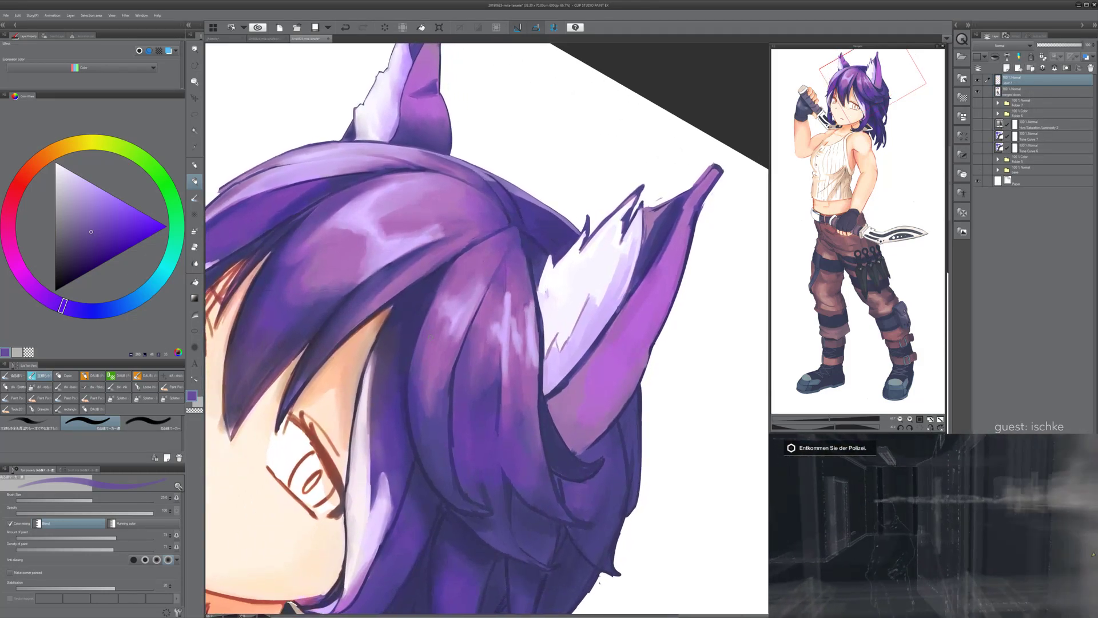
- Try drawing thin indigo strand lines from the parting down the front lock on the new layer
{"action": "left_click_drag", "start_coordinate": [498, 242], "coordinate": [452, 358]}
{"action": "key", "text": "ctrl+z"}
{"action": "key", "text": "ctrl+z"}
{"action": "left_click_drag", "start_coordinate": [499, 249], "coordinate": [439, 409]}
{"action": "key", "text": "ctrl+z"}
{"action": "mouse_move", "coordinate": [486, 245]}
{"action": "left_mouse_down"}
{"action": "mouse_move", "coordinate": [430, 342]}
{"action": "mouse_move", "coordinate": [440, 458]}
{"action": "left_mouse_up"}
{"action": "key", "text": "ctrl+z"}
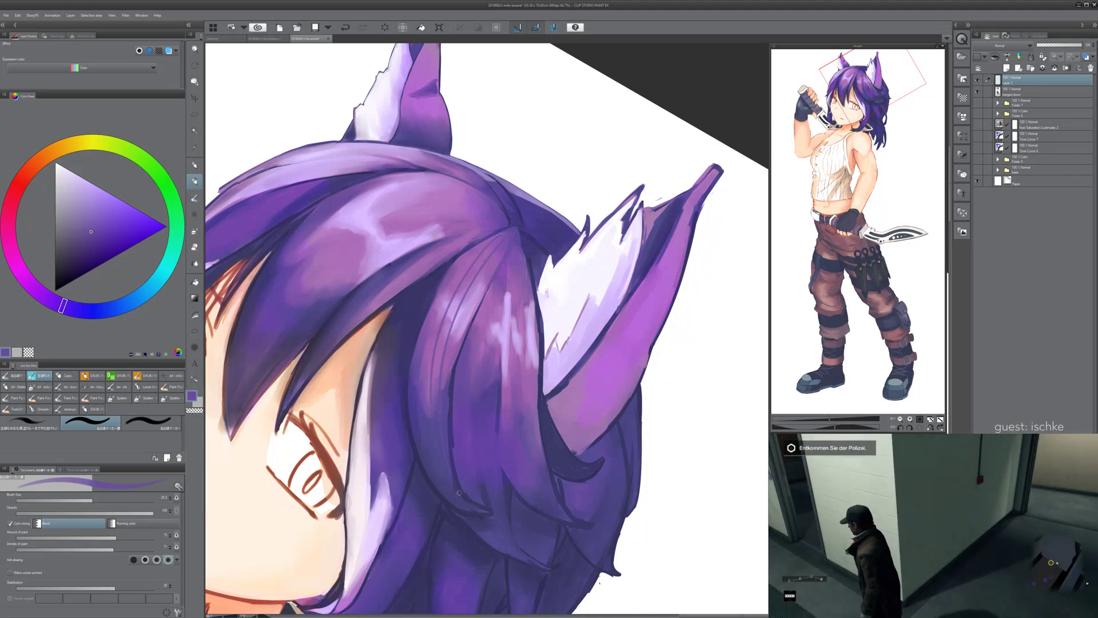
- Check the head at a distance and merge the new layer into the painted hair layer below
{"action": "key", "text": "minus"}
{"action": "key", "text": "minus"}
{"action": "scroll", "coordinate": [695, 361], "scroll_direction": "down", "scroll_amount": 3}
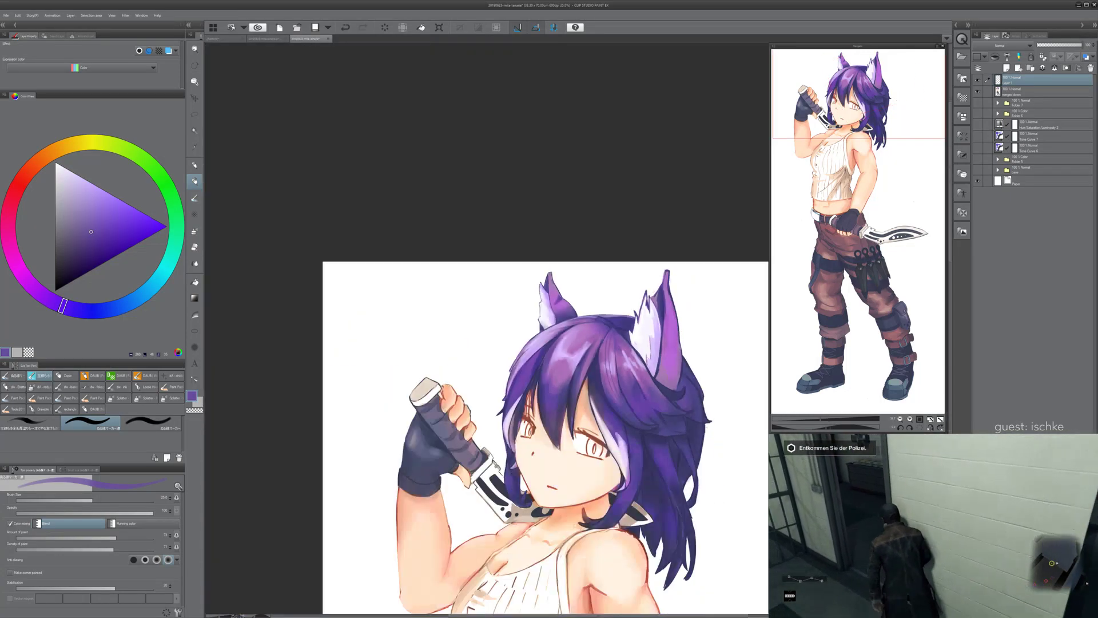
{"action": "left_click_drag", "start_coordinate": [572, 400], "coordinate": [522, 315]}
{"action": "left_click_drag", "start_coordinate": [691, 221], "coordinate": [664, 337]}
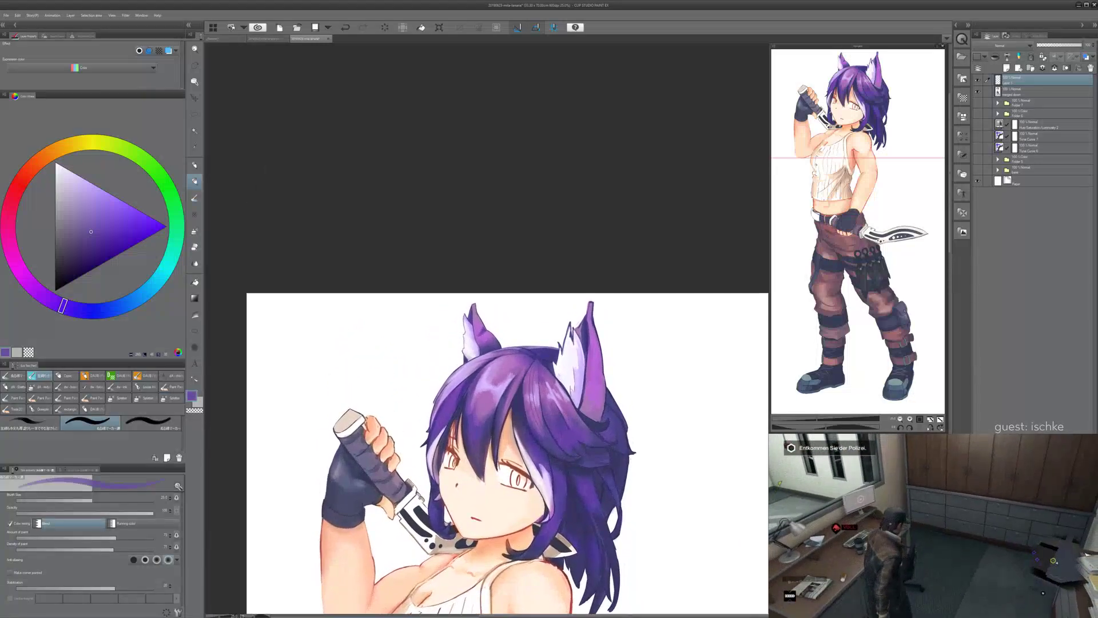
{"action": "scroll", "coordinate": [663, 337], "scroll_direction": "up", "scroll_amount": 1}
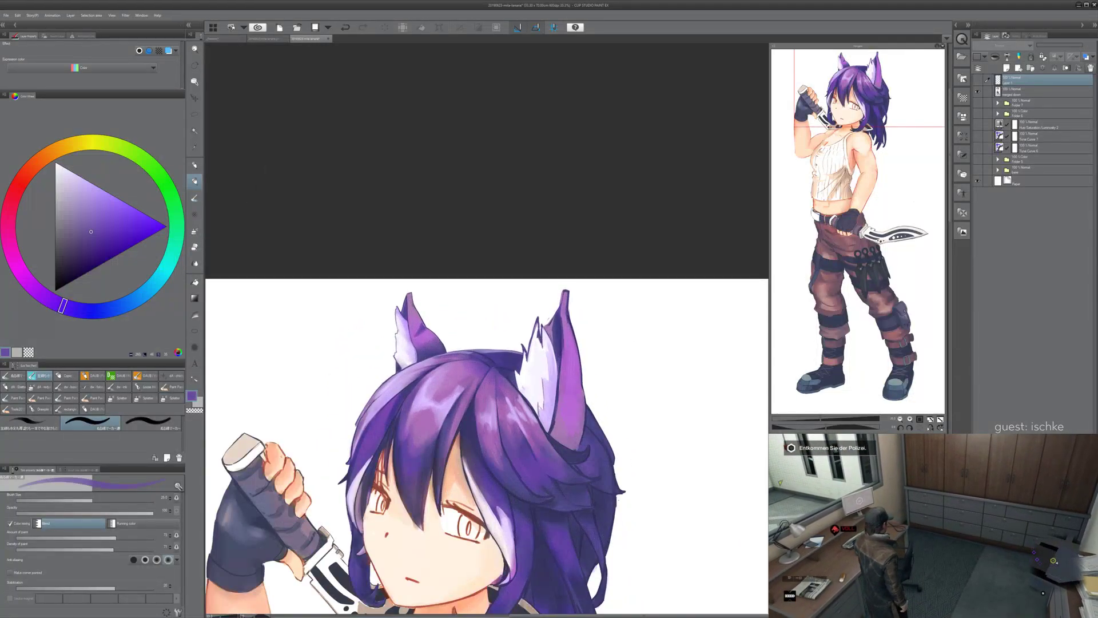
{"action": "key", "text": "ctrl+e"}
{"action": "key", "text": "ctrl+minus"}
{"action": "scroll", "coordinate": [575, 459], "scroll_direction": "up", "scroll_amount": 4}
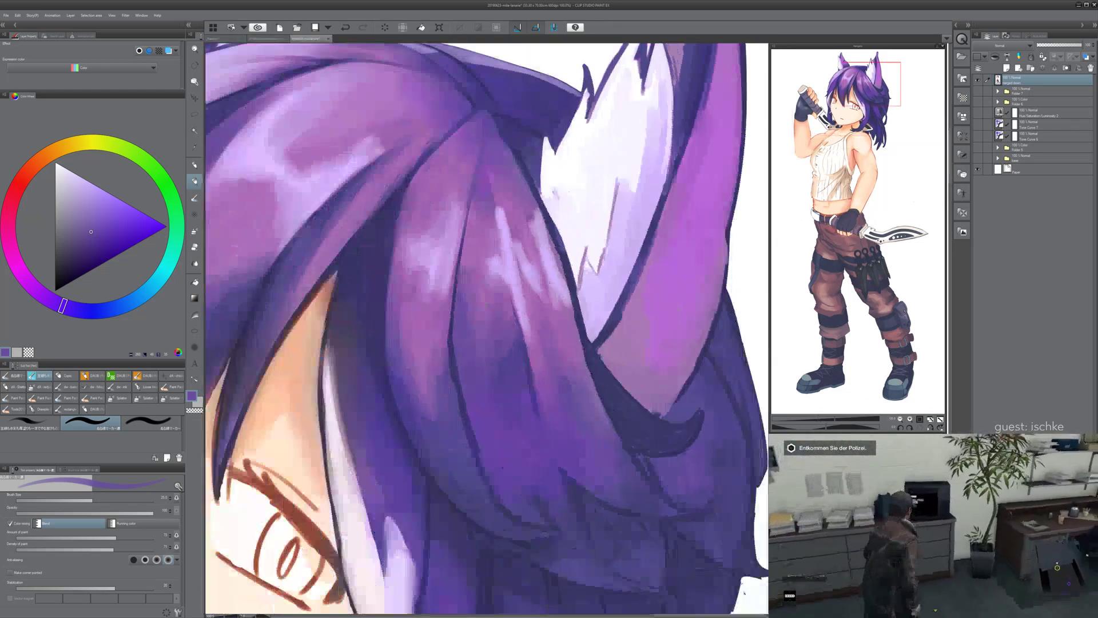
- Sample indigo and violet tones from the hair and repaint the shading beside the front lock's strand line
{"action": "key", "text": "asciicircum"}
{"action": "key", "text": "asciicircum"}
{"action": "mouse_move", "coordinate": [474, 314]}
{"action": "left_mouse_down"}
{"action": "mouse_move", "coordinate": [400, 366]}
{"action": "mouse_move", "coordinate": [340, 469]}
{"action": "left_mouse_up"}
{"action": "left_click", "coordinate": [366, 343], "text": "alt"}
{"action": "key", "text": "ctrl+z"}
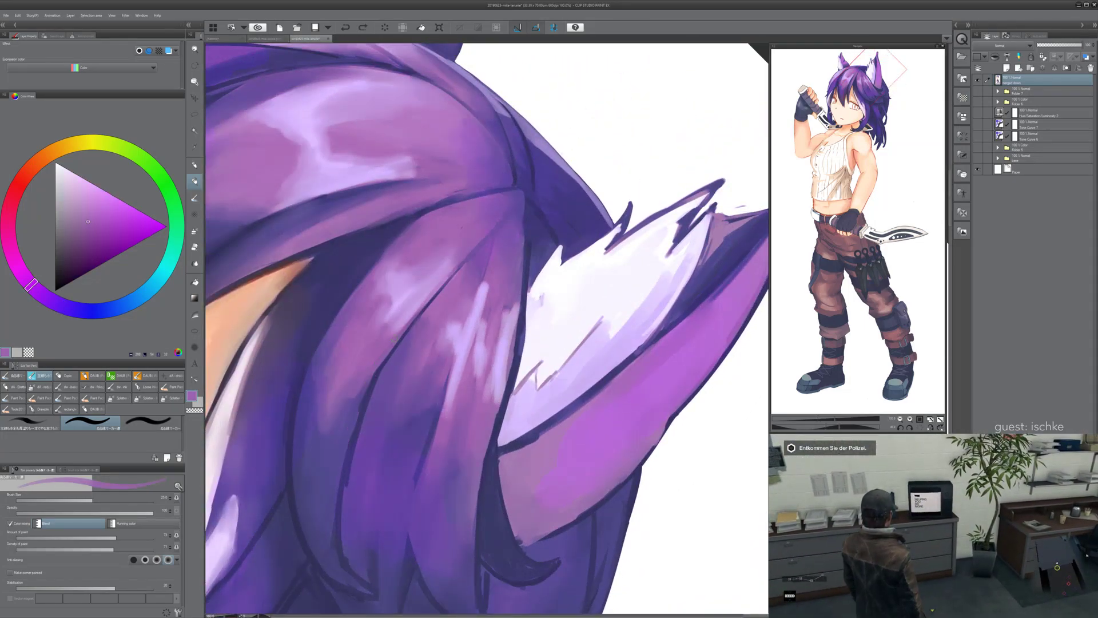
{"action": "left_click_drag", "start_coordinate": [381, 363], "coordinate": [339, 482]}
{"action": "left_click", "coordinate": [334, 478], "text": "alt"}
{"action": "left_click_drag", "start_coordinate": [363, 393], "coordinate": [339, 483]}
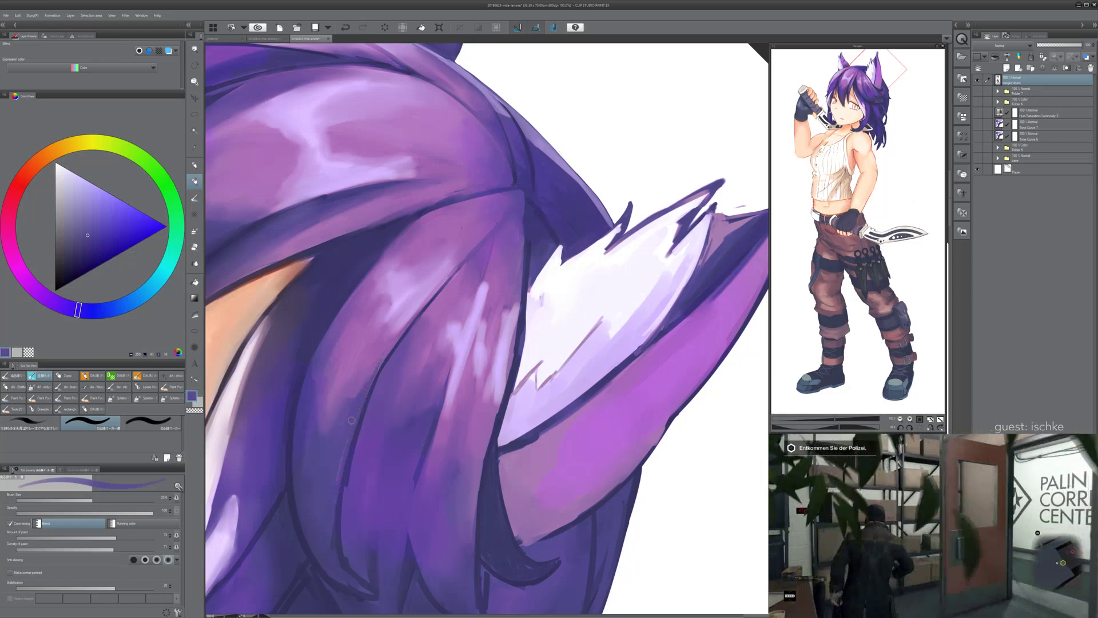
{"action": "left_click", "coordinate": [347, 453], "text": "alt"}
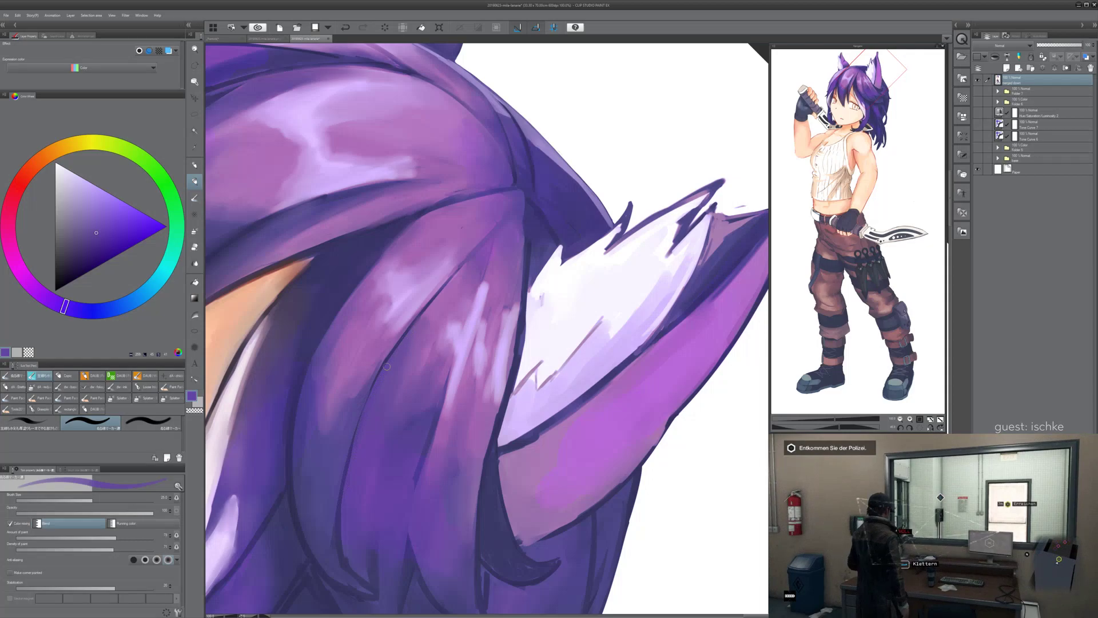
- Sample a pinkish violet and paint a thin highlight along the front lock's strand line, undoing the stray strokes
{"action": "left_click", "coordinate": [370, 355], "text": "alt"}
{"action": "left_click_drag", "start_coordinate": [370, 383], "coordinate": [406, 330]}
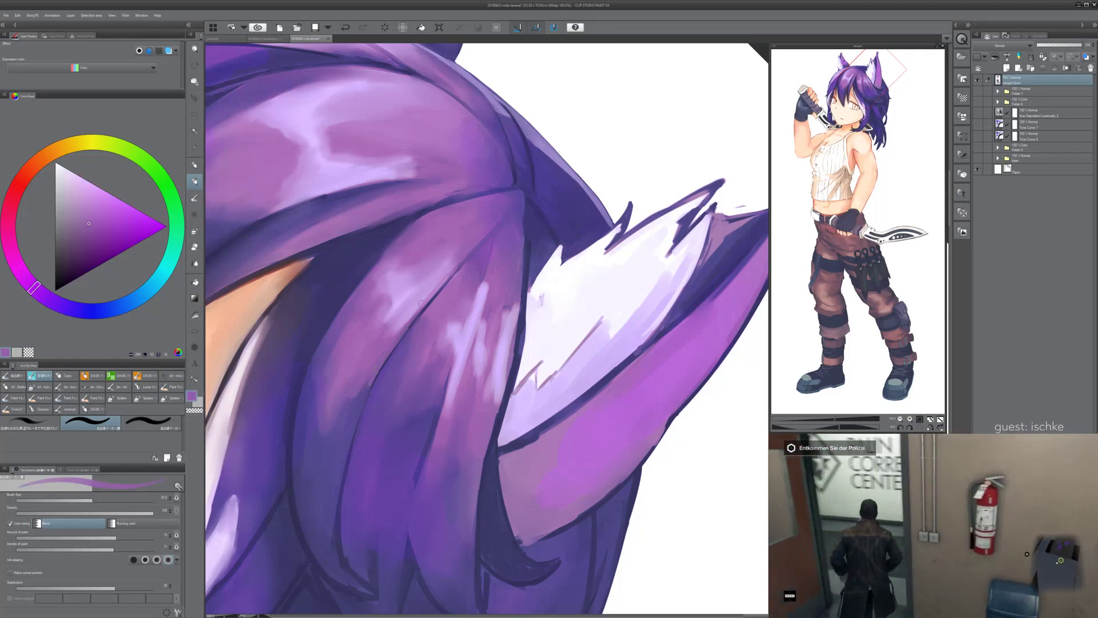
{"action": "key", "text": "ctrl+z"}
{"action": "left_click_drag", "start_coordinate": [357, 417], "coordinate": [393, 348]}
{"action": "key", "text": "ctrl+z"}
{"action": "mouse_move", "coordinate": [342, 454]}
{"action": "left_mouse_down"}
{"action": "mouse_move", "coordinate": [366, 387]}
{"action": "mouse_move", "coordinate": [339, 459]}
{"action": "mouse_move", "coordinate": [372, 379]}
{"action": "left_mouse_up"}
{"action": "key", "text": "ctrl+z"}
{"action": "key", "text": "ctrl+z"}
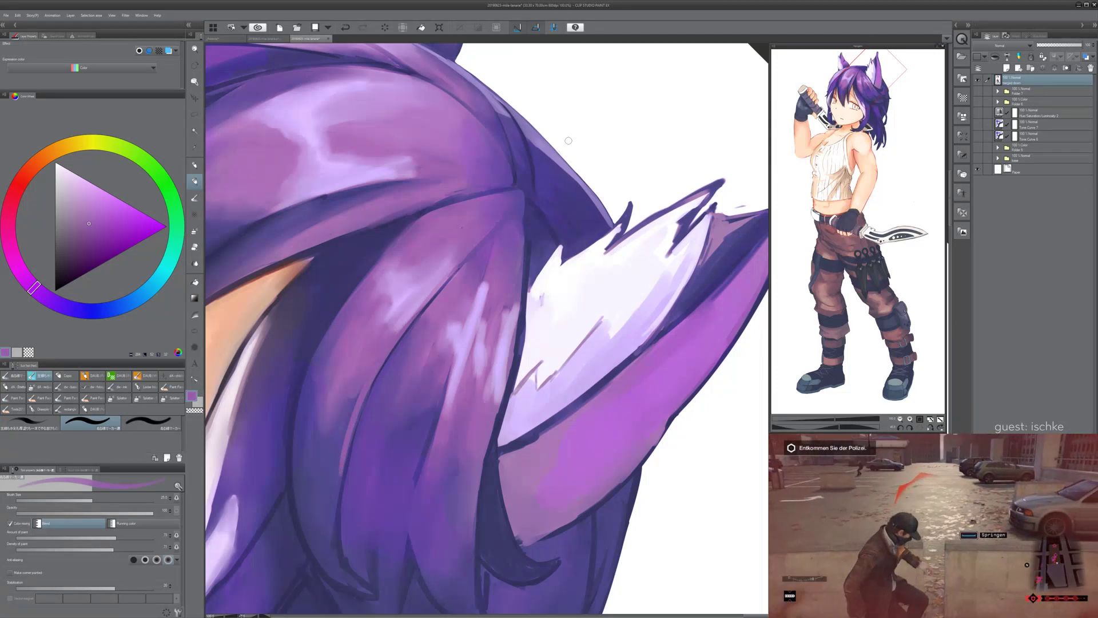
- Examine the front lock's thin highlight against the whole head and upper body
{"action": "key", "text": "minus"}
{"action": "key", "text": "minus"}
{"action": "key", "text": "minus"}
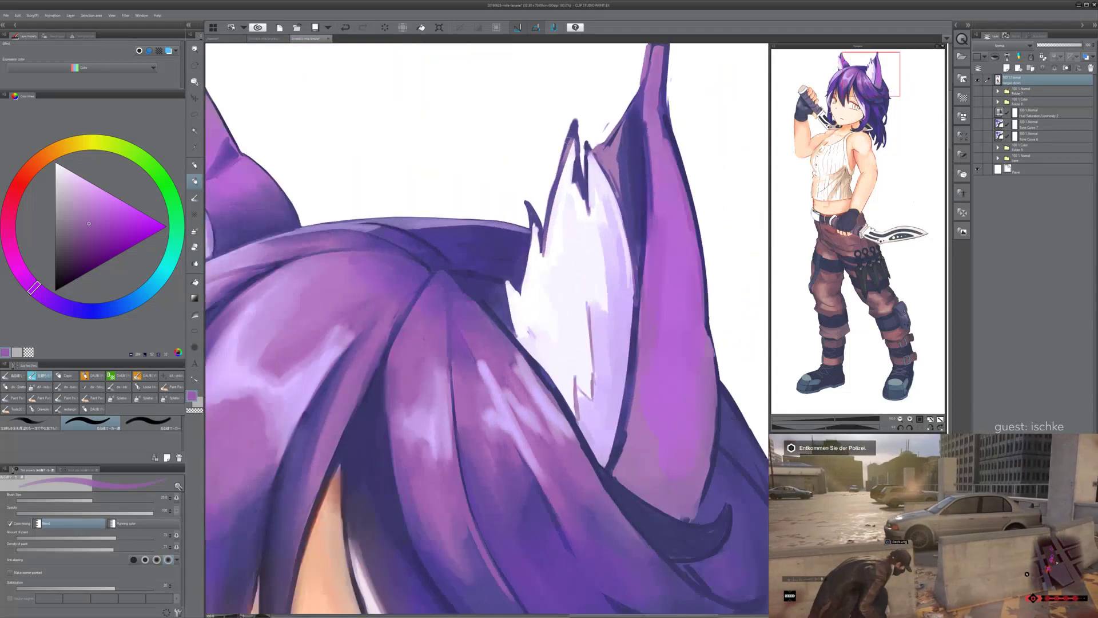
{"action": "scroll", "coordinate": [568, 141], "scroll_direction": "down", "scroll_amount": 2}
{"action": "scroll", "coordinate": [569, 140], "scroll_direction": "down", "scroll_amount": 1}
{"action": "key", "text": "asciicircum"}
{"action": "key", "text": "asciicircum"}
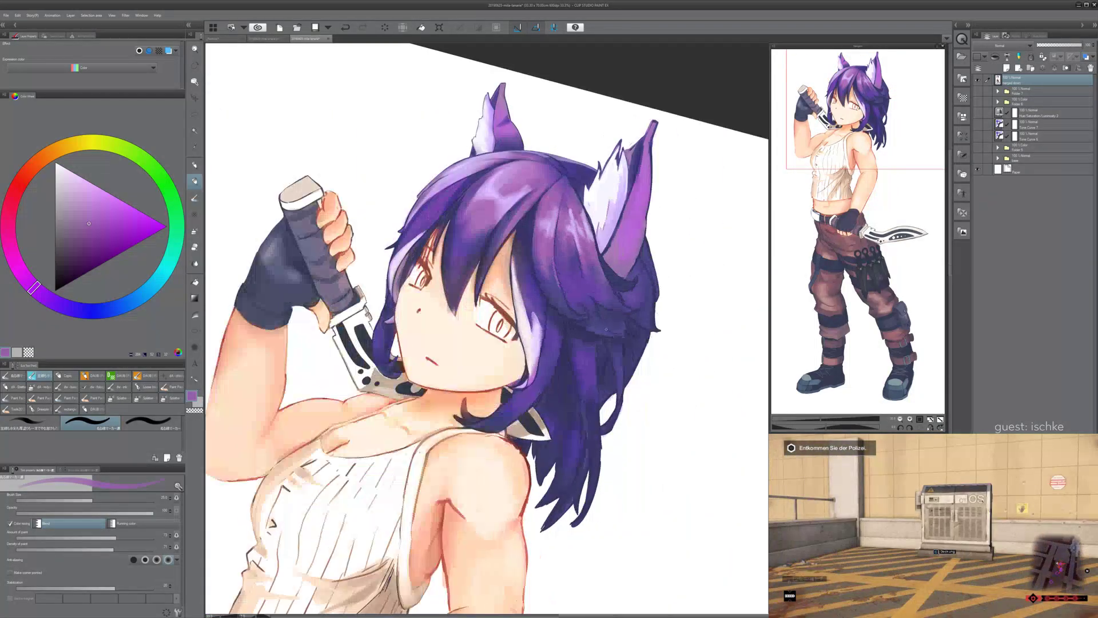
- Sample a violet and paint a brighter purple highlight along the edge of the front lock's strand line
{"action": "key", "text": "asciicircum"}
{"action": "key", "text": "asciicircum"}
{"action": "key", "text": "asciicircum"}
{"action": "left_click_drag", "start_coordinate": [605, 326], "coordinate": [387, 374]}
{"action": "scroll", "coordinate": [388, 374], "scroll_direction": "up", "scroll_amount": 3}
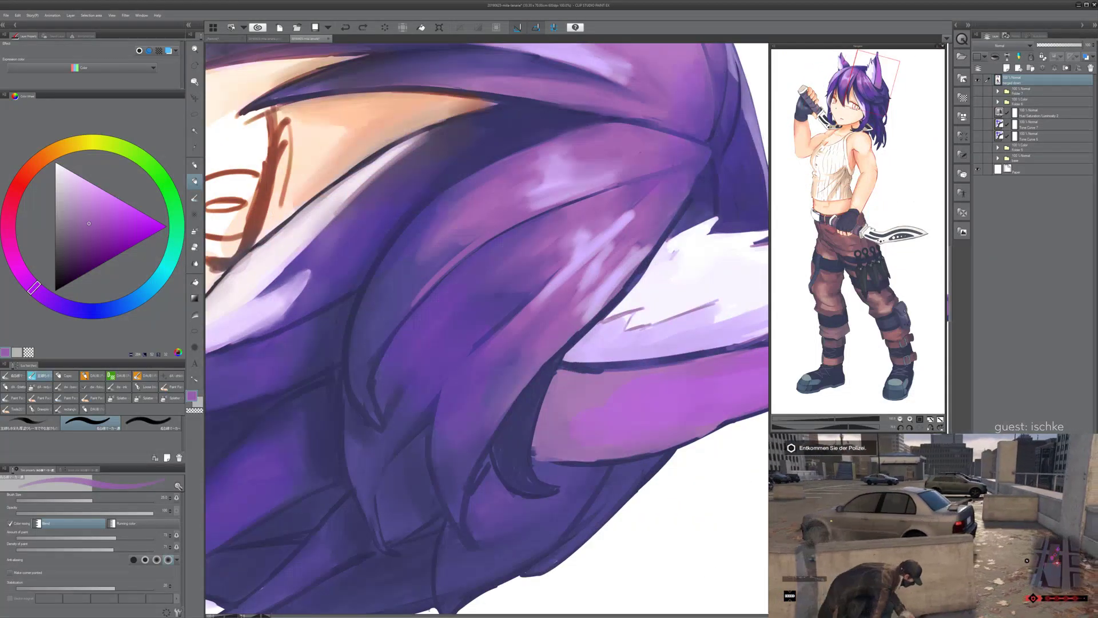
{"action": "left_click", "coordinate": [419, 286], "text": "alt"}
{"action": "key", "text": "ctrl+z"}
{"action": "left_click_drag", "start_coordinate": [418, 286], "coordinate": [464, 248]}
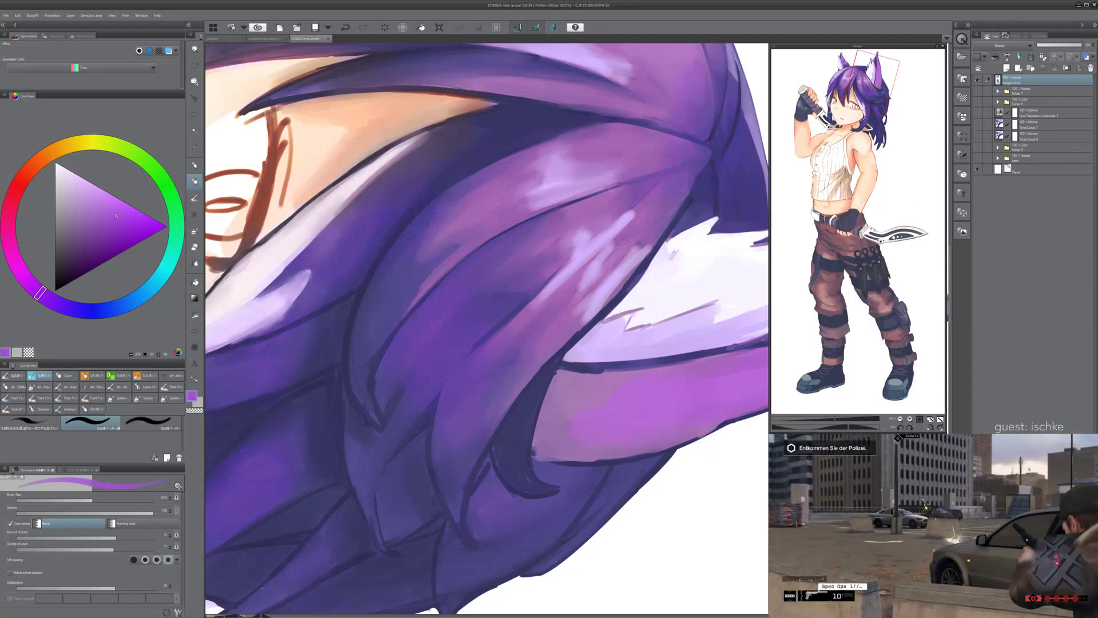
{"action": "left_click_drag", "start_coordinate": [409, 303], "coordinate": [421, 286]}
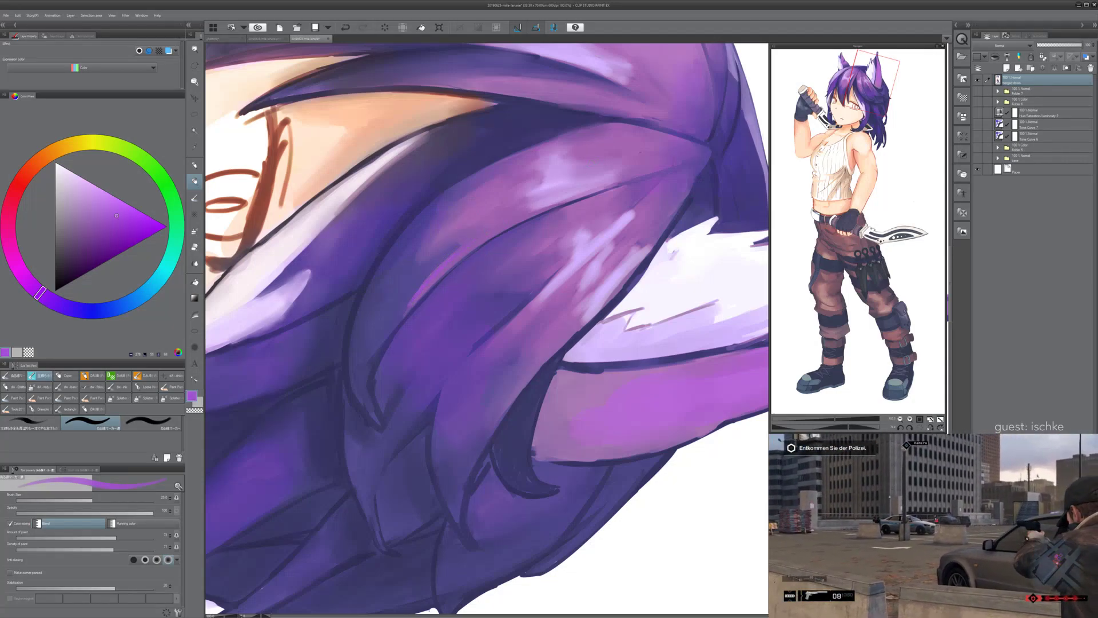
{"action": "key", "text": "ctrl+z"}
- Try adding short bright purple highlight strokes in the darker middle of the front lock
{"action": "left_click_drag", "start_coordinate": [459, 352], "coordinate": [480, 334]}
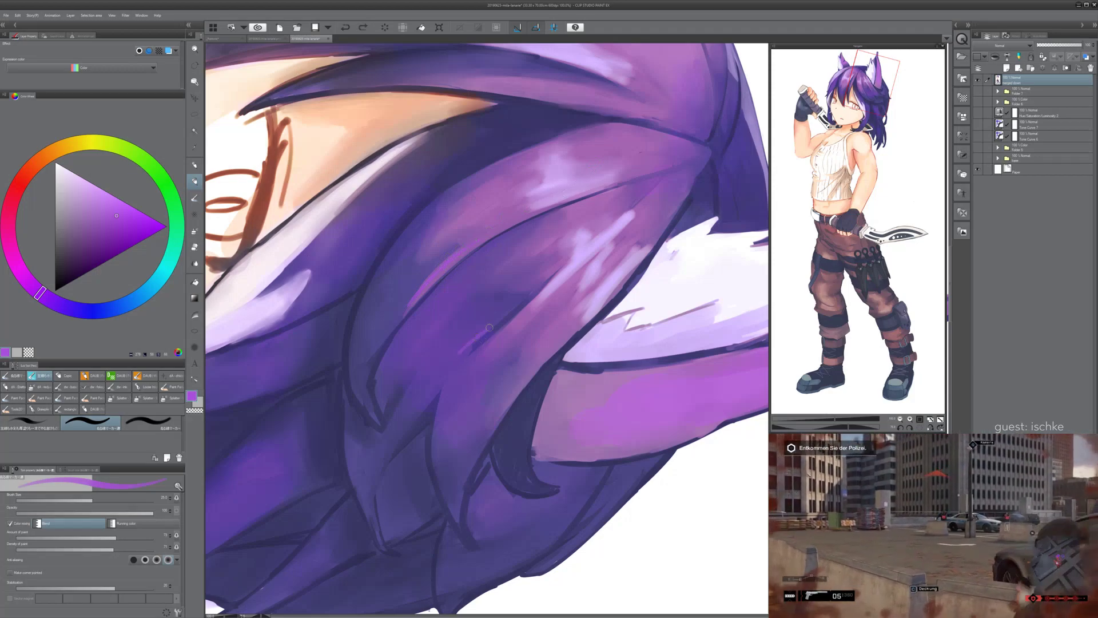
{"action": "key", "text": "ctrl+z"}
{"action": "left_click_drag", "start_coordinate": [446, 370], "coordinate": [474, 342]}
{"action": "mouse_move", "coordinate": [556, 245]}
{"action": "left_mouse_down"}
{"action": "mouse_move", "coordinate": [458, 344]}
{"action": "mouse_move", "coordinate": [505, 336]}
{"action": "left_mouse_up"}
{"action": "key", "text": "ctrl+z"}
{"action": "left_click_drag", "start_coordinate": [385, 438], "coordinate": [451, 371]}
{"action": "key", "text": "ctrl+z"}
{"action": "key", "text": "ctrl+z"}
- Sample a pinkish violet and paint a long highlight strand down the front lock's middle, tapering toward the lock's tip
{"action": "left_click", "coordinate": [395, 423], "text": "alt"}
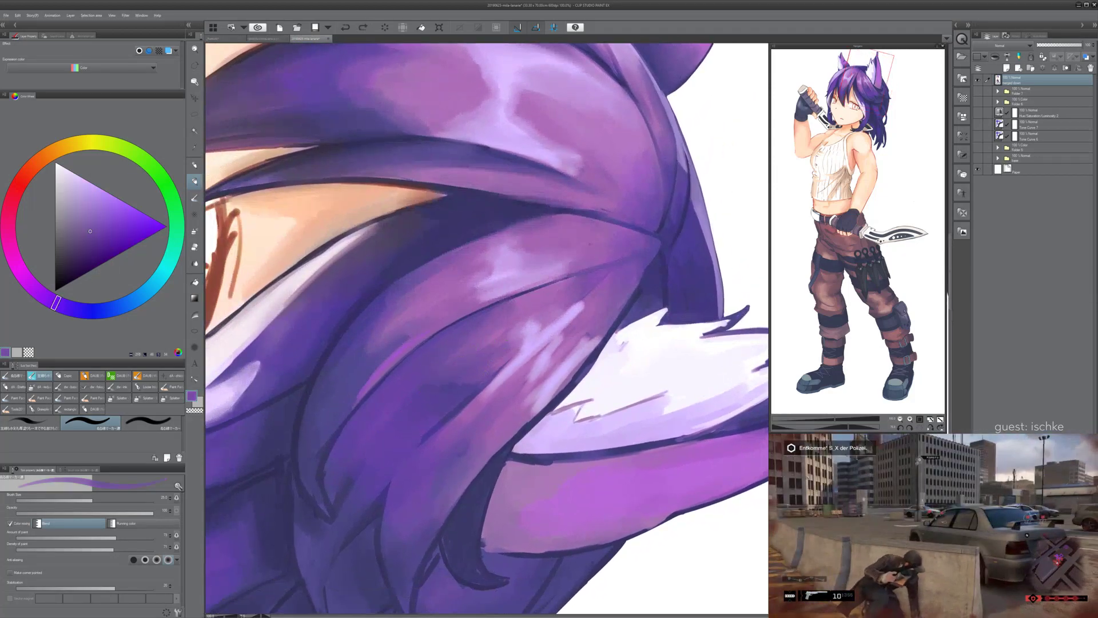
{"action": "left_click", "coordinate": [389, 421], "text": "alt"}
{"action": "left_click", "coordinate": [366, 435], "text": "alt"}
{"action": "left_click", "coordinate": [397, 354], "text": "alt"}
{"action": "mouse_move", "coordinate": [385, 438]}
{"action": "left_mouse_down"}
{"action": "mouse_move", "coordinate": [457, 359]}
{"action": "mouse_move", "coordinate": [378, 446]}
{"action": "mouse_move", "coordinate": [447, 361]}
{"action": "left_mouse_up"}
{"action": "key", "text": "ctrl+z"}
{"action": "mouse_move", "coordinate": [404, 399]}
{"action": "left_mouse_down"}
{"action": "mouse_move", "coordinate": [477, 342]}
{"action": "mouse_move", "coordinate": [435, 366]}
{"action": "mouse_move", "coordinate": [373, 454]}
{"action": "mouse_move", "coordinate": [405, 404]}
{"action": "left_mouse_up"}
{"action": "left_click_drag", "start_coordinate": [369, 458], "coordinate": [349, 511]}
{"action": "key", "text": "ctrl+z"}
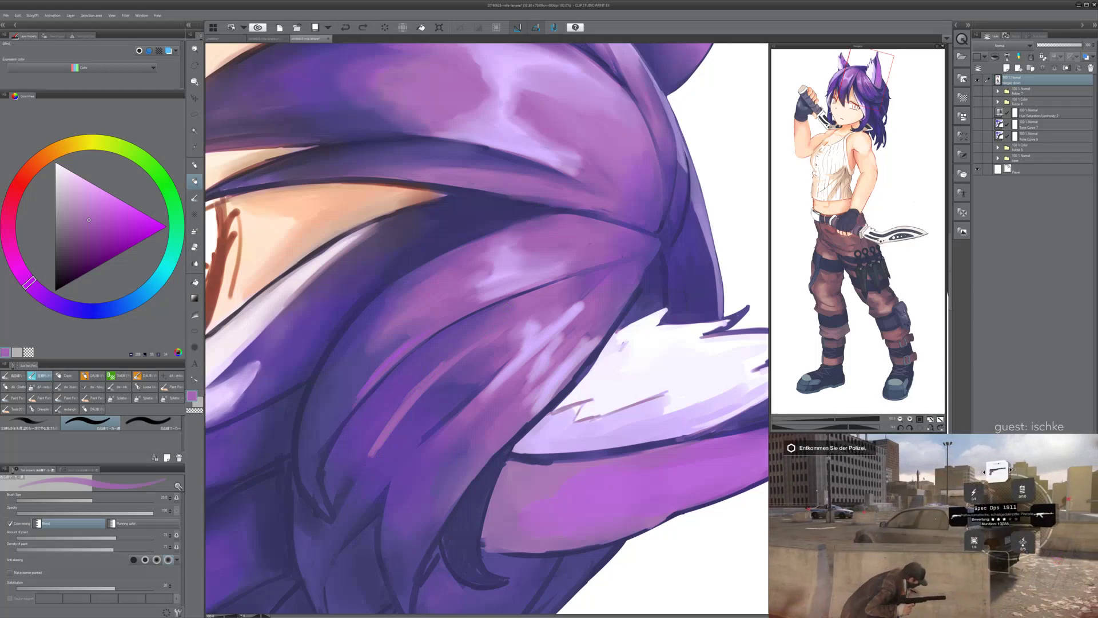
{"action": "left_click_drag", "start_coordinate": [369, 452], "coordinate": [336, 505]}
{"action": "left_click", "coordinate": [344, 472], "text": "alt"}
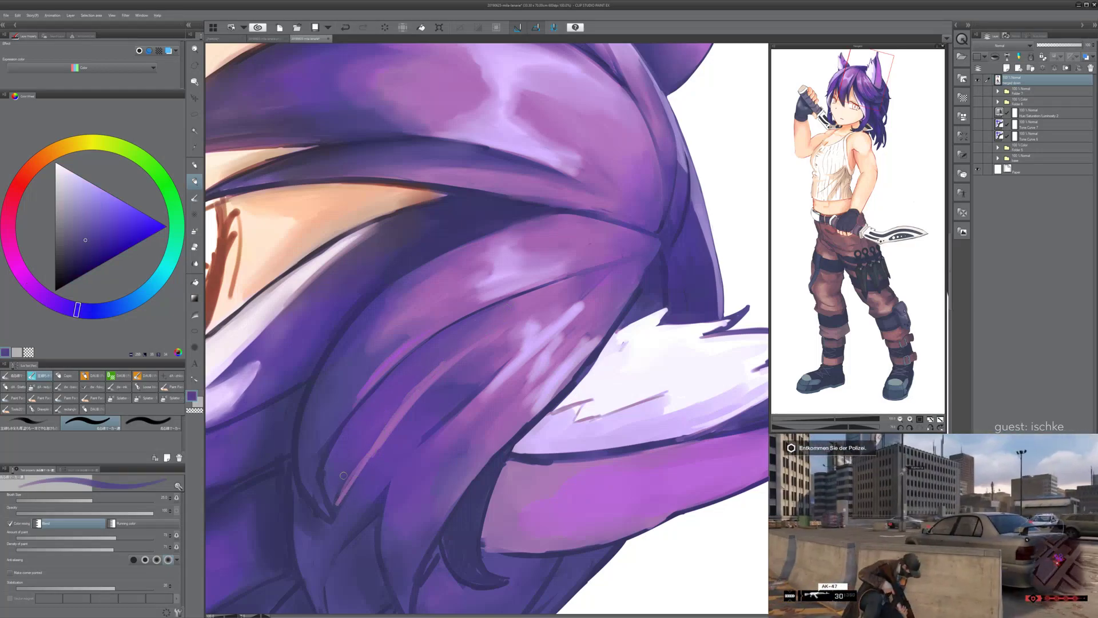
- Soften the front lock's two thin highlight strands into the surrounding hair with the Blend tool
{"action": "left_click_drag", "start_coordinate": [478, 460], "coordinate": [406, 475]}
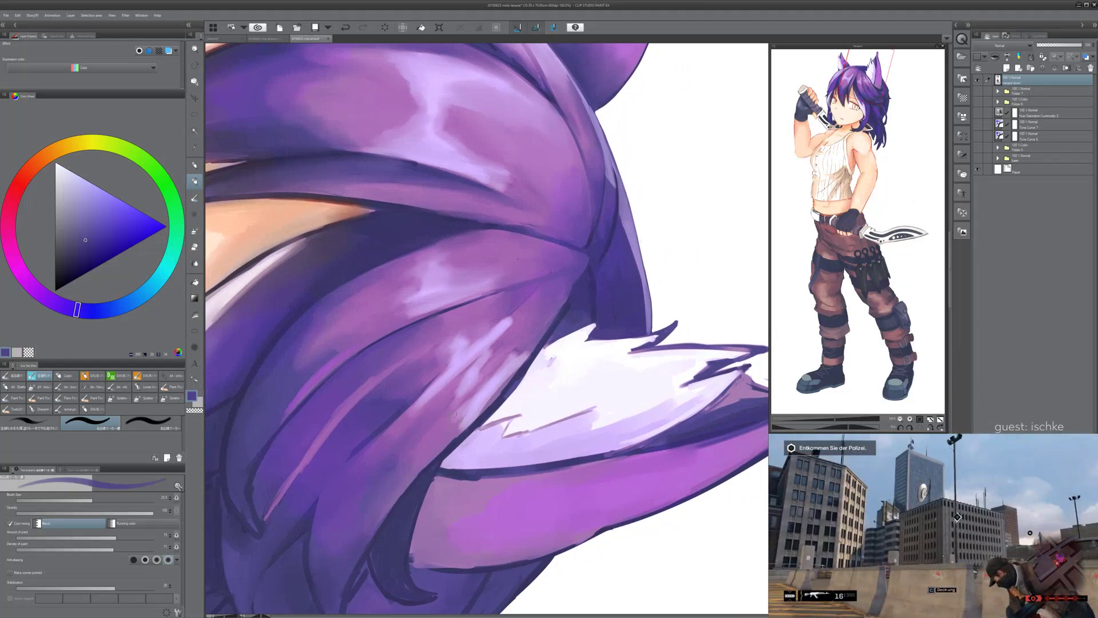
{"action": "key", "text": "j"}
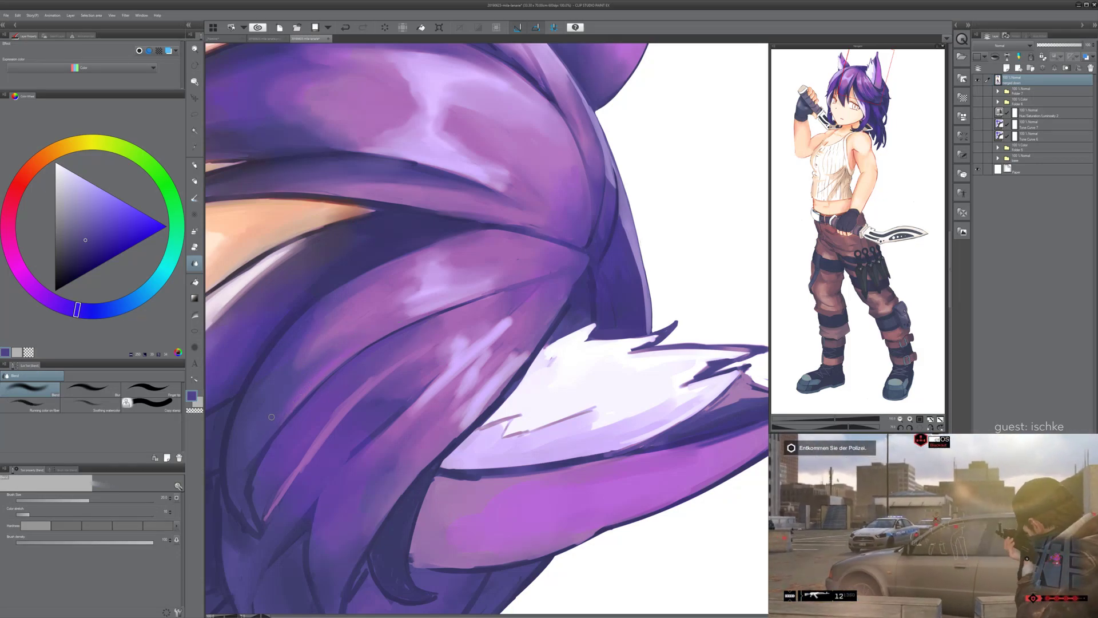
{"action": "left_click_drag", "start_coordinate": [399, 330], "coordinate": [459, 269]}
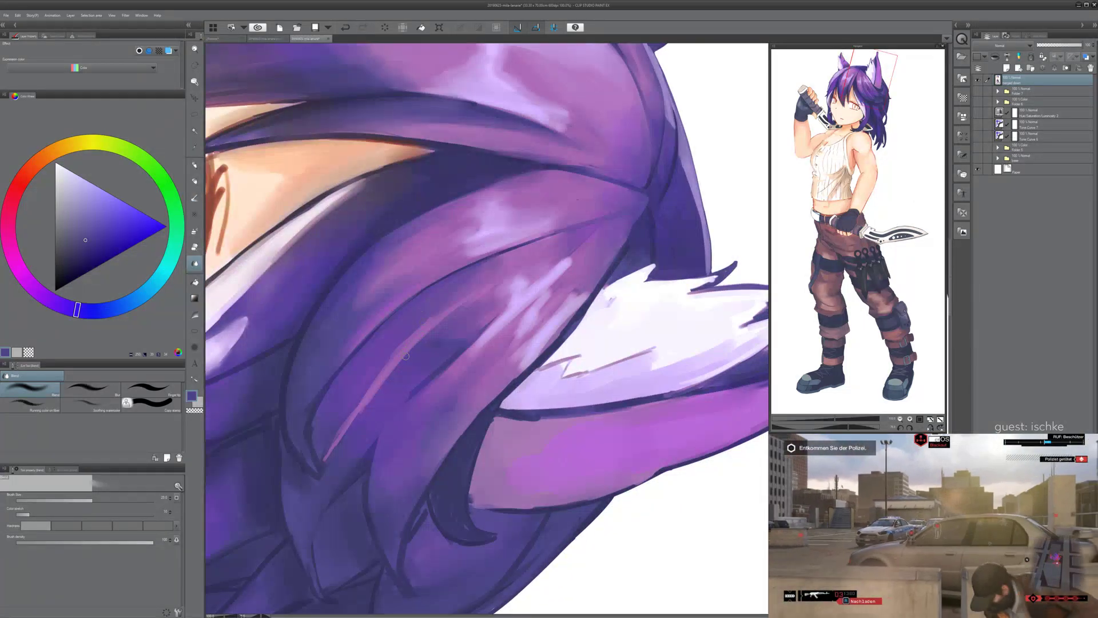
{"action": "left_click_drag", "start_coordinate": [455, 307], "coordinate": [390, 361]}
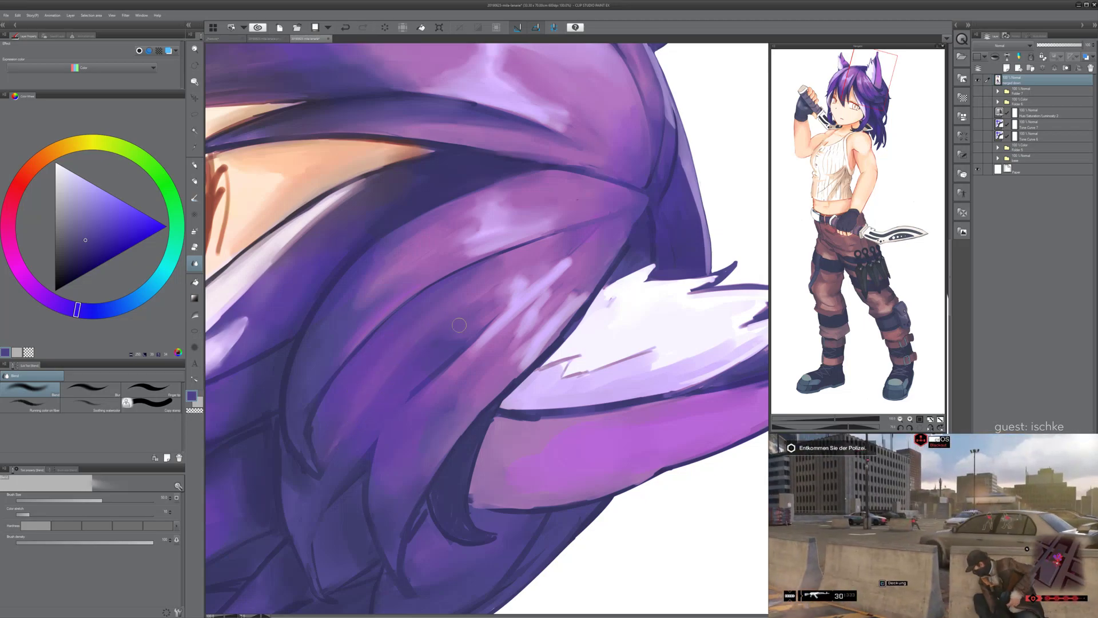
- Examine the blended highlight strands and the parting up close and against the whole head
{"action": "key", "text": "minus"}
{"action": "key", "text": "minus"}
{"action": "key", "text": "minus"}
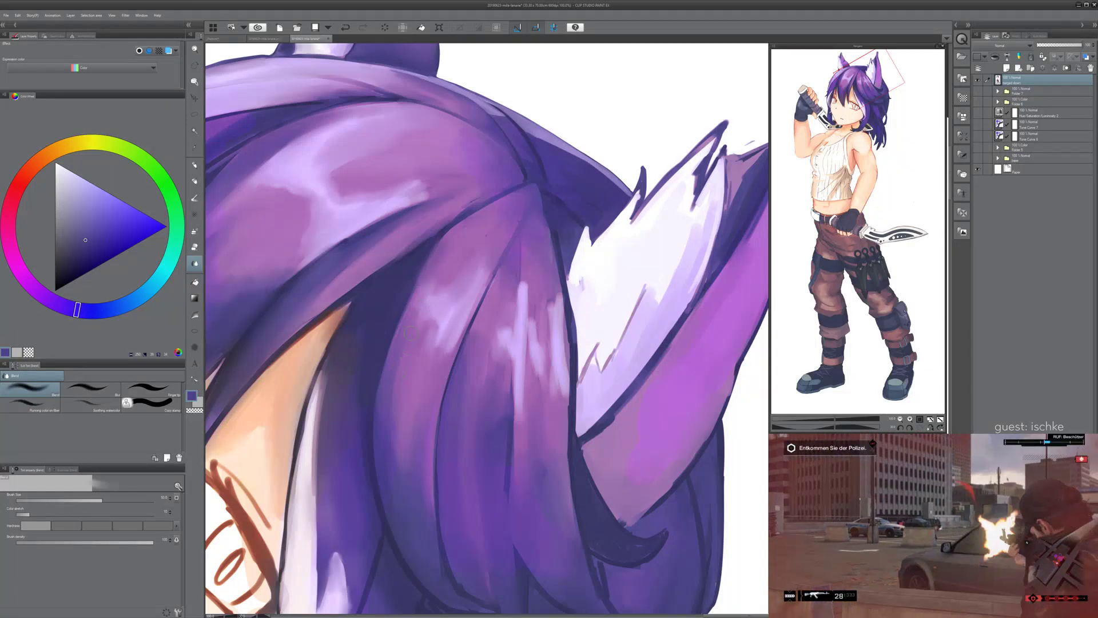
{"action": "key", "text": "minus"}
{"action": "key", "text": "minus"}
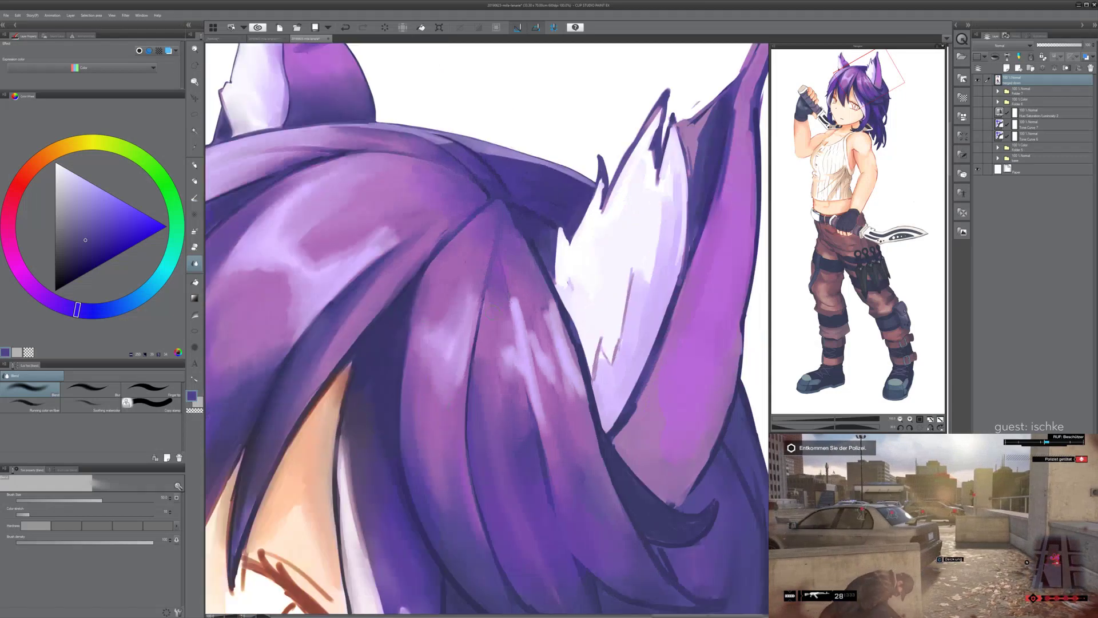
{"action": "scroll", "coordinate": [550, 283], "scroll_direction": "down", "scroll_amount": 3}
{"action": "scroll", "coordinate": [300, 409], "scroll_direction": "up", "scroll_amount": 5}
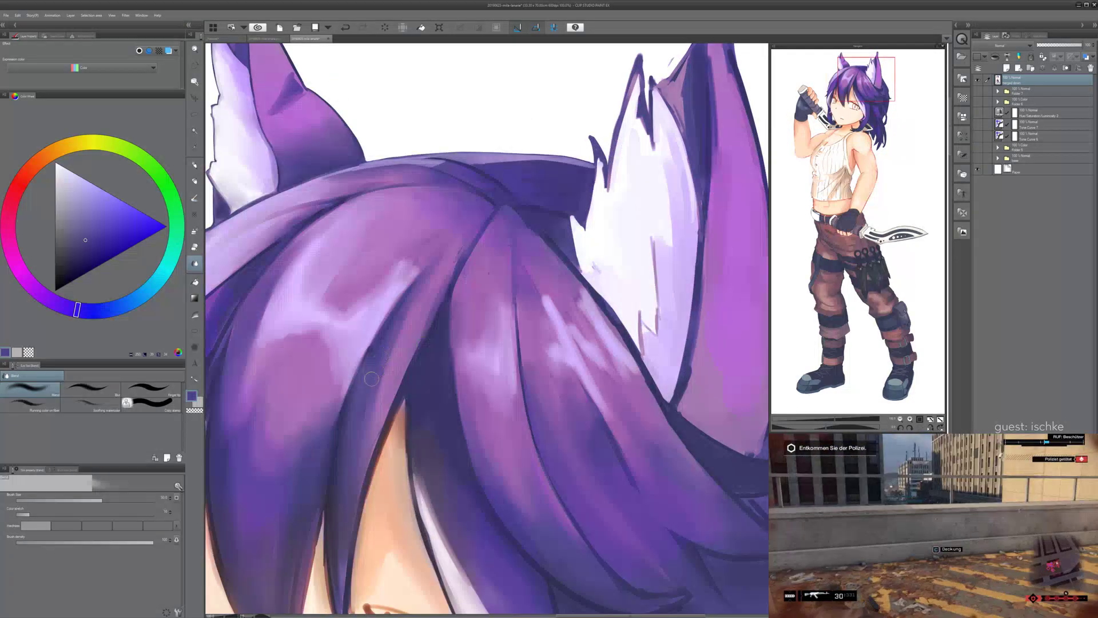
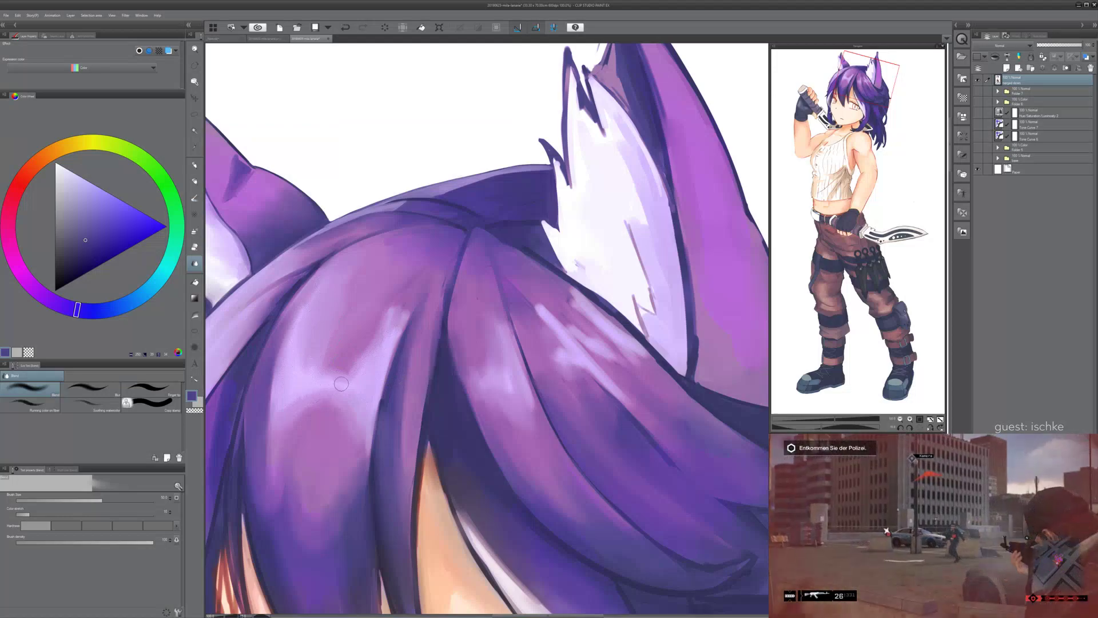
{"action": "scroll", "coordinate": [307, 329], "scroll_direction": "down", "scroll_amount": 3}
{"action": "scroll", "coordinate": [604, 334], "scroll_direction": "down", "scroll_amount": 1}
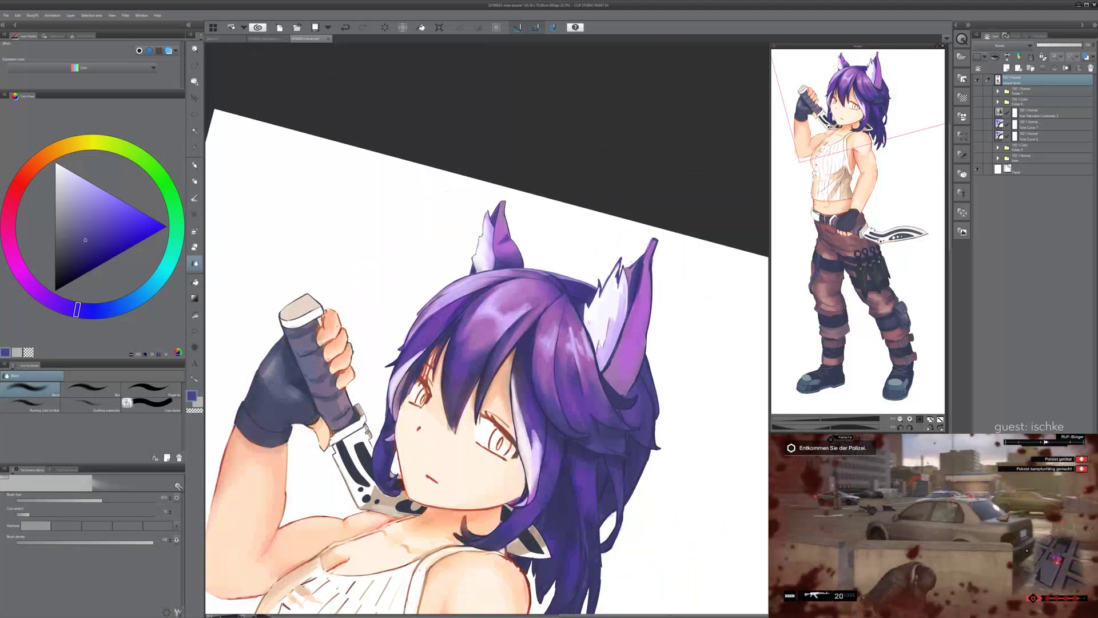
- Sample a violet and soften the upper end of the front lock's strand line toward the parting
{"action": "key", "text": "^"}
{"action": "key", "text": "^"}
{"action": "key", "text": "^"}
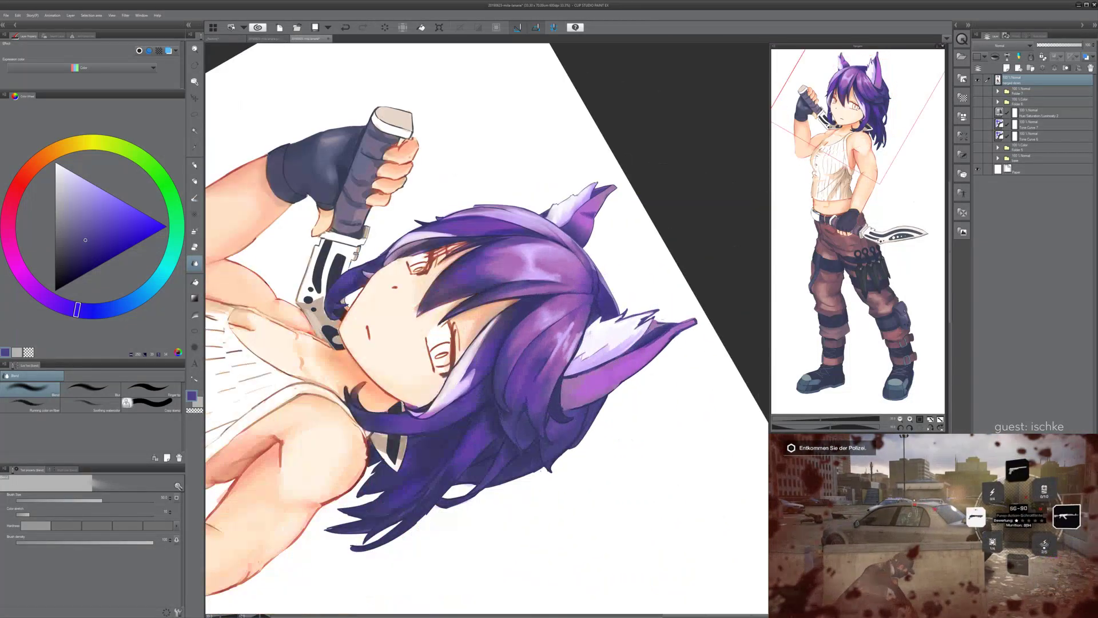
{"action": "left_click_drag", "start_coordinate": [561, 345], "coordinate": [392, 408]}
{"action": "scroll", "coordinate": [392, 409], "scroll_direction": "up", "scroll_amount": 2}
{"action": "scroll", "coordinate": [392, 287], "scroll_direction": "up", "scroll_amount": 3}
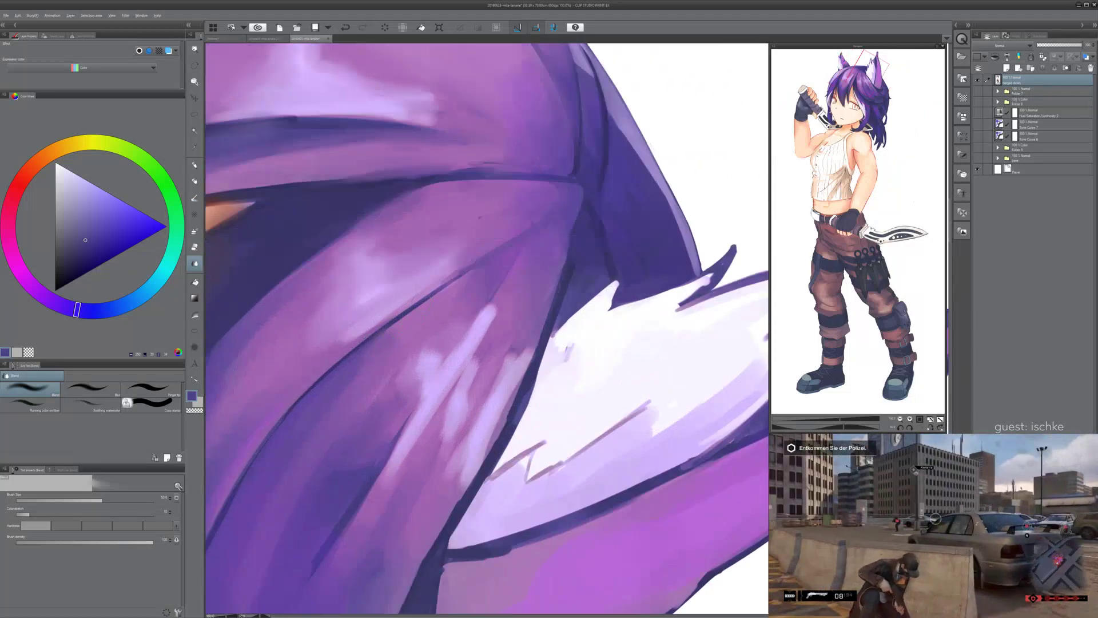
{"action": "left_click", "coordinate": [372, 346], "text": "alt"}
{"action": "mouse_move", "coordinate": [369, 339]}
{"action": "left_mouse_down"}
{"action": "mouse_move", "coordinate": [399, 307]}
{"action": "mouse_move", "coordinate": [492, 260]}
{"action": "left_mouse_up"}
{"action": "key", "text": "ctrl+z"}
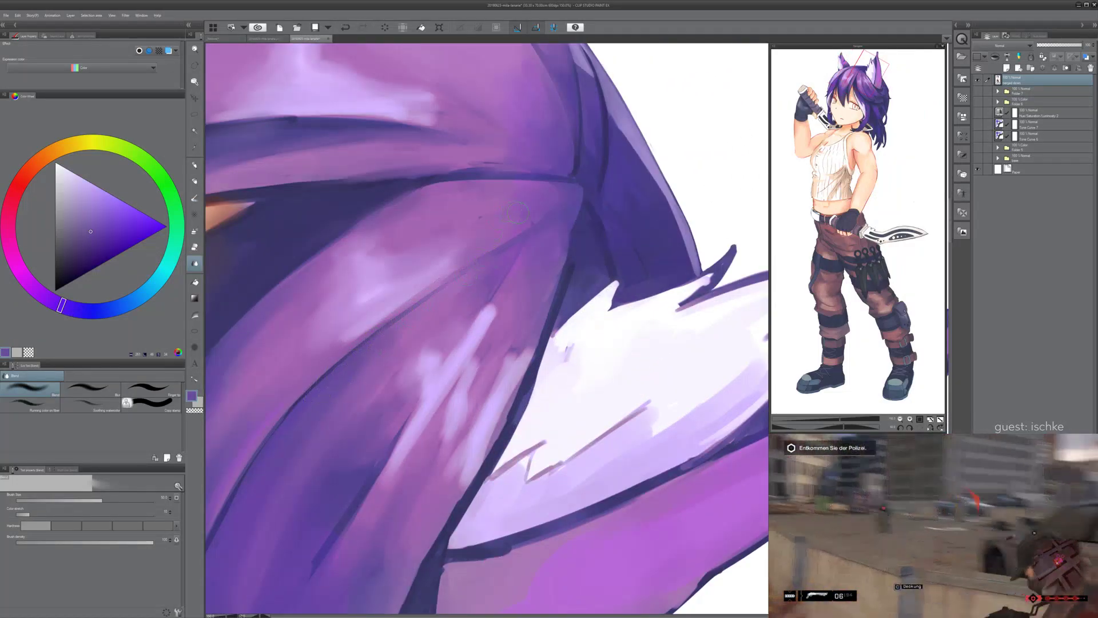
- Sample the outline's dark indigo and deepen the strand lines where they meet at the parting point
{"action": "key", "text": "-"}
{"action": "left_click", "coordinate": [490, 309], "text": "alt"}
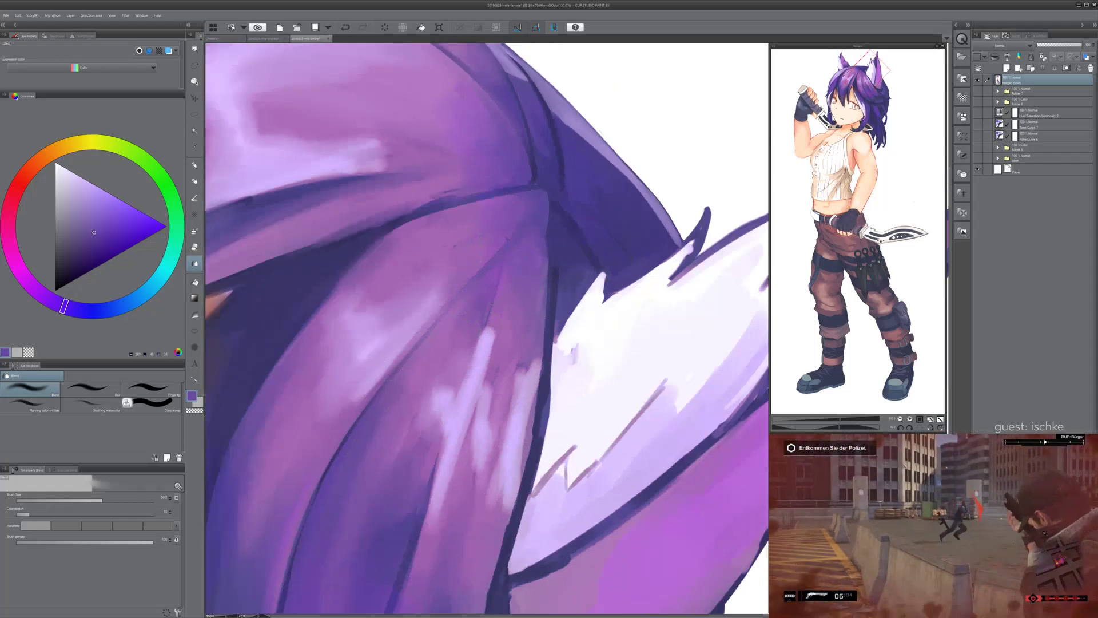
{"action": "key", "text": "bracketleft"}
{"action": "key", "text": "bracketleft"}
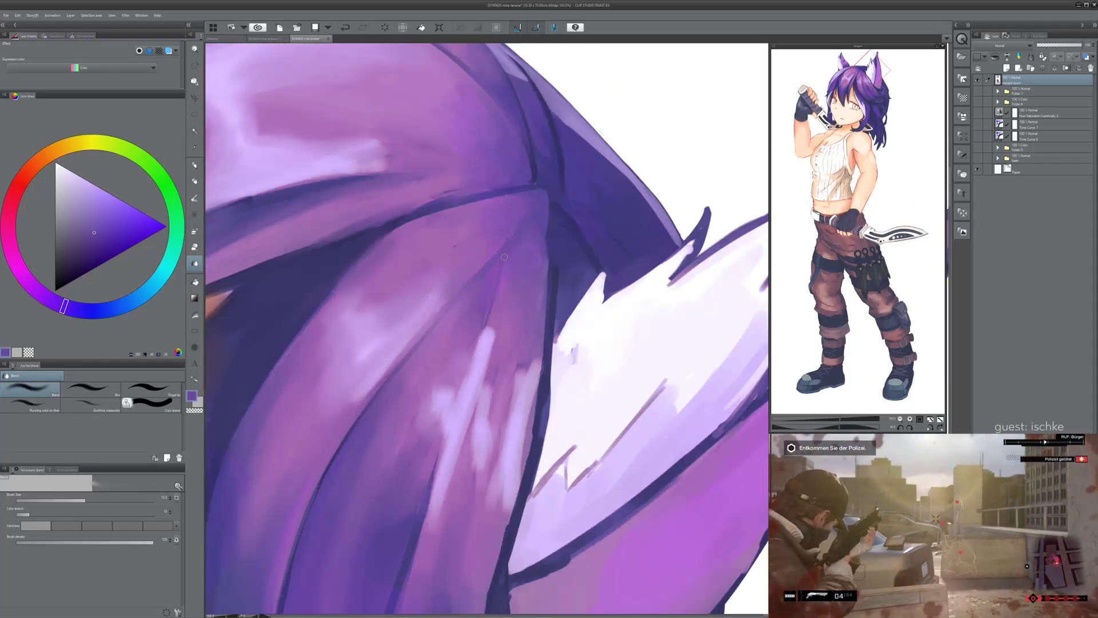
{"action": "left_click", "coordinate": [555, 246], "text": "alt"}
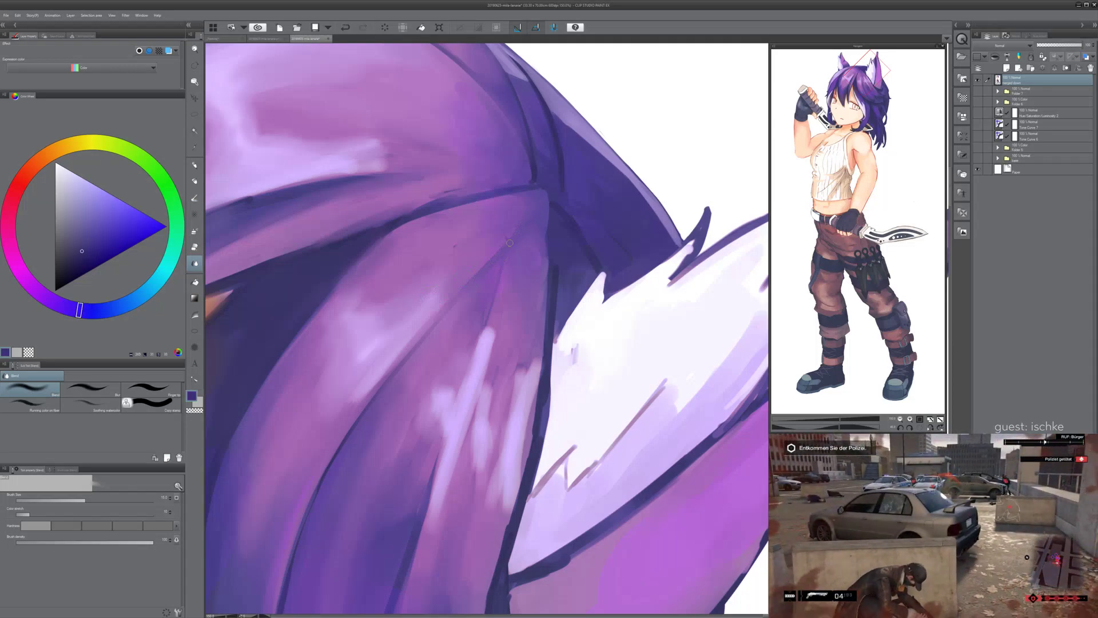
{"action": "key", "text": "b"}
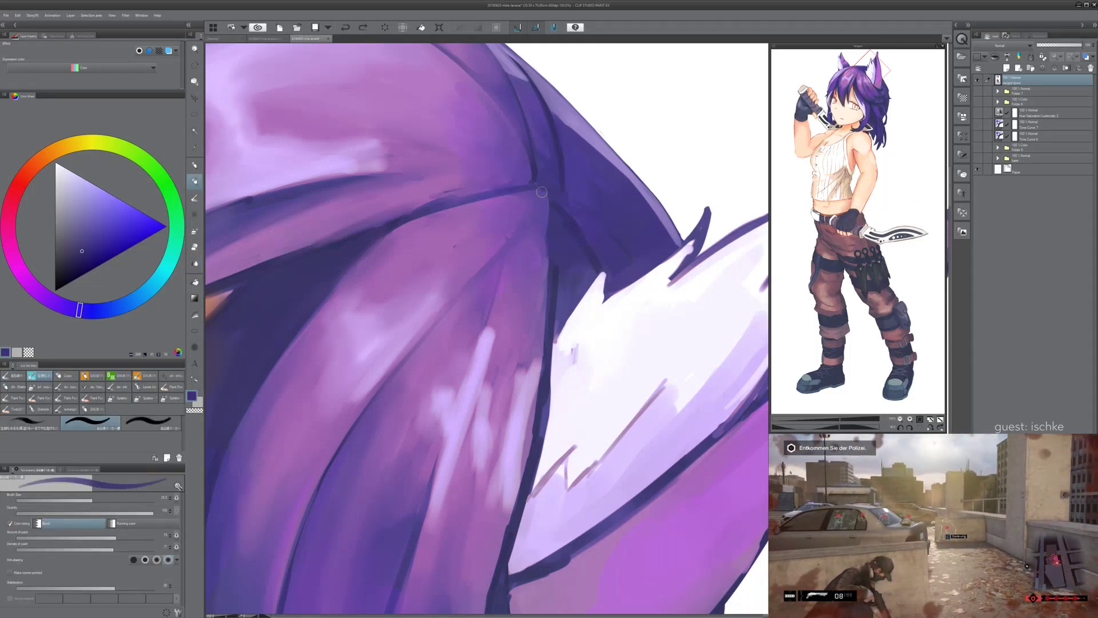
{"action": "left_click_drag", "start_coordinate": [543, 186], "coordinate": [544, 204]}
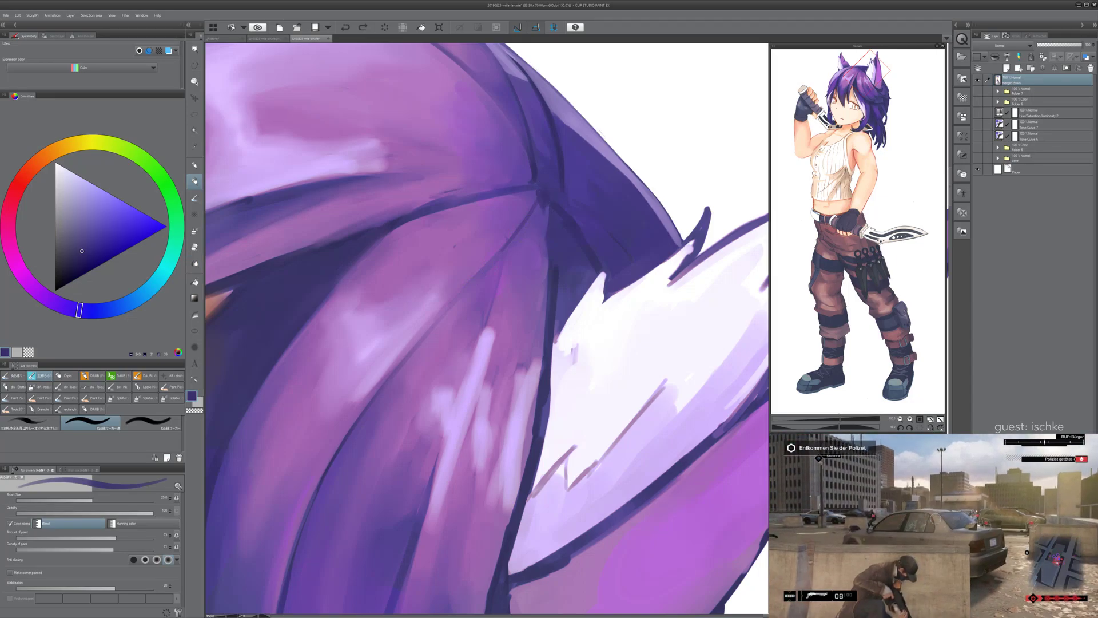
{"action": "left_click_drag", "start_coordinate": [551, 213], "coordinate": [549, 289]}
- Strengthen the dark line leading away from the parting along the neighbouring lock's upper edge
{"action": "key", "text": "asciicircum"}
{"action": "key", "text": "asciicircum"}
{"action": "key", "text": "minus"}
{"action": "key", "text": "minus"}
{"action": "key", "text": "minus"}
{"action": "key", "text": "minus"}
{"action": "key", "text": "minus"}
{"action": "key", "text": "minus"}
{"action": "key", "text": "minus"}
{"action": "key", "text": "minus"}
{"action": "key", "text": "minus"}
{"action": "key", "text": "minus"}
{"action": "key", "text": "minus"}
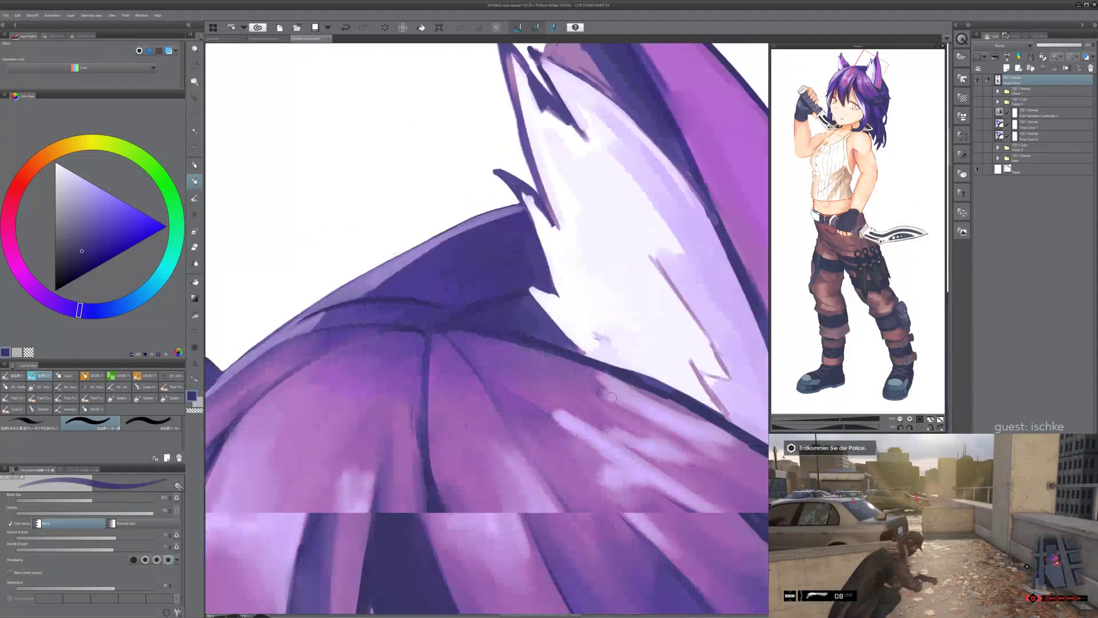
{"action": "left_click_drag", "start_coordinate": [433, 330], "coordinate": [375, 342]}
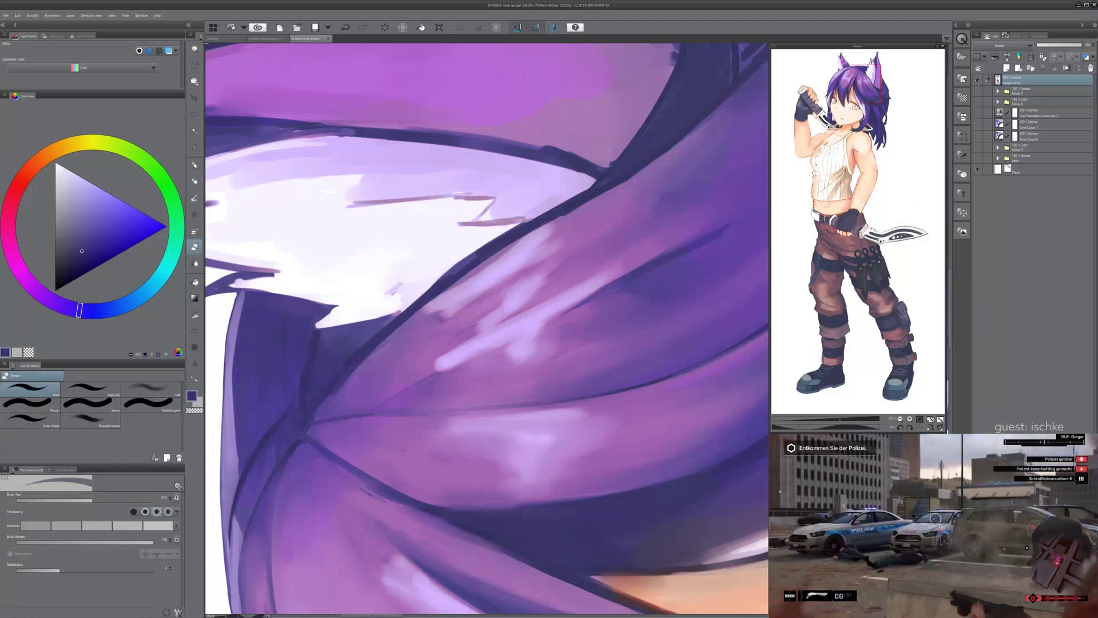
- Sample the ear fur's near-white and paint thin strokes along the fur's edge to thin the outline against the front lock
{"action": "left_click", "coordinate": [427, 281], "text": "alt"}
{"action": "left_click_drag", "start_coordinate": [399, 315], "coordinate": [502, 237]}
{"action": "key", "text": "ctrl+z"}
{"action": "mouse_move", "coordinate": [420, 295]}
{"action": "left_mouse_down"}
{"action": "mouse_move", "coordinate": [509, 231]}
{"action": "mouse_move", "coordinate": [407, 307]}
{"action": "left_mouse_up"}
{"action": "left_click_drag", "start_coordinate": [486, 244], "coordinate": [401, 316]}
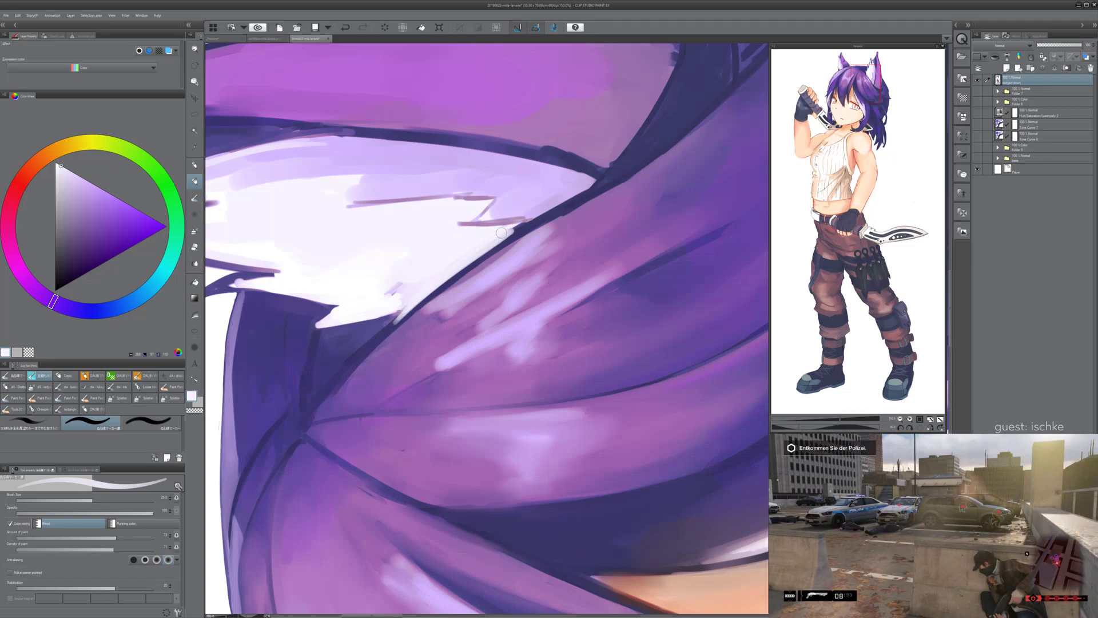
{"action": "left_click_drag", "start_coordinate": [460, 271], "coordinate": [397, 325]}
{"action": "key", "text": "ctrl+z"}
{"action": "mouse_move", "coordinate": [472, 264]}
{"action": "left_mouse_down"}
{"action": "mouse_move", "coordinate": [355, 354]}
{"action": "mouse_move", "coordinate": [494, 247]}
{"action": "left_mouse_up"}
{"action": "key", "text": "ctrl+z"}
{"action": "key", "text": "ctrl+z"}
{"action": "left_click_drag", "start_coordinate": [399, 319], "coordinate": [522, 227]}
{"action": "mouse_move", "coordinate": [427, 293]}
{"action": "left_mouse_down"}
{"action": "mouse_move", "coordinate": [510, 234]}
{"action": "mouse_move", "coordinate": [417, 301]}
{"action": "mouse_move", "coordinate": [529, 220]}
{"action": "left_mouse_up"}
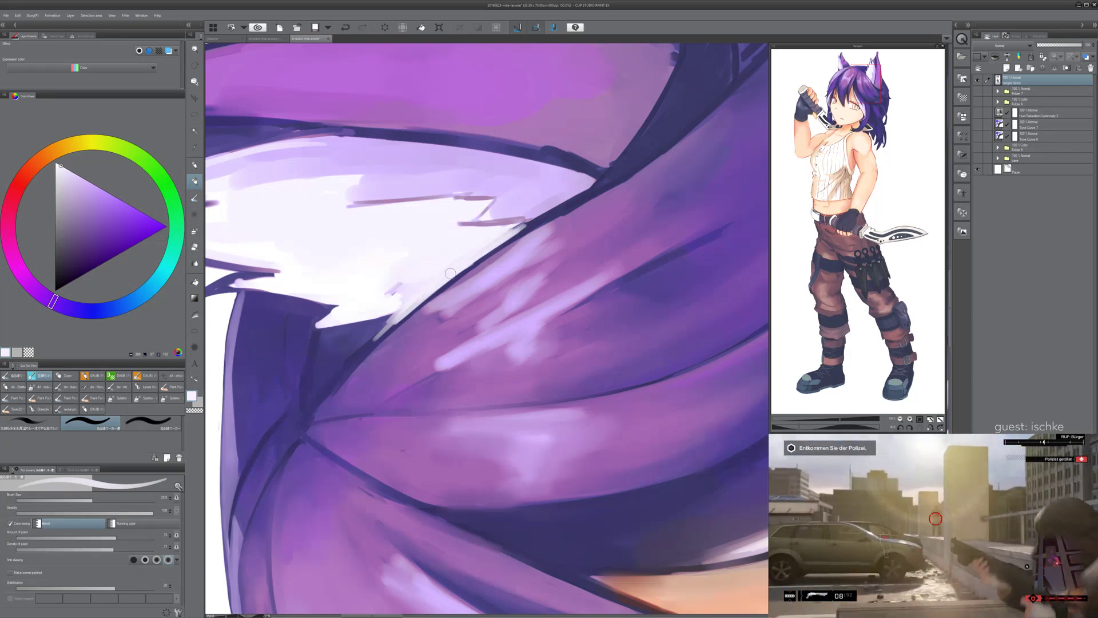
{"action": "left_click_drag", "start_coordinate": [451, 272], "coordinate": [548, 212]}
- Examine the ear fur's reworked edge and the surrounding front locks from several rotated angles
{"action": "key", "text": "^"}
{"action": "key", "text": "^"}
{"action": "key", "text": "^"}
{"action": "key", "text": "^"}
{"action": "key", "text": "^"}
{"action": "key", "text": "^"}
{"action": "key", "text": "^"}
{"action": "key", "text": "^"}
{"action": "key", "text": "^"}
{"action": "key", "text": "^"}
{"action": "key", "text": "^"}
{"action": "key", "text": "^"}
{"action": "key", "text": "^"}
{"action": "key", "text": "^"}
{"action": "key", "text": "^"}
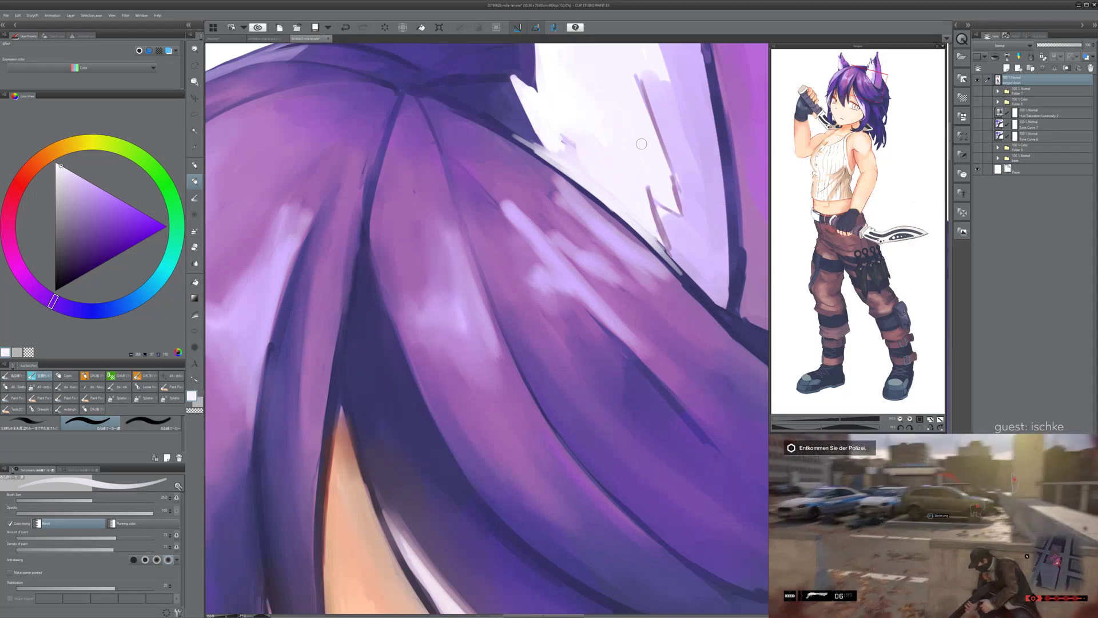
{"action": "key", "text": "^"}
{"action": "key", "text": "^"}
{"action": "key", "text": "^"}
{"action": "key", "text": "^"}
{"action": "key", "text": "^"}
{"action": "key", "text": "^"}
{"action": "key", "text": "^"}
{"action": "key", "text": "^"}
{"action": "key", "text": "^"}
{"action": "mouse_move", "coordinate": [726, 440]}
{"action": "left_mouse_down"}
{"action": "mouse_move", "coordinate": [735, 377]}
{"action": "mouse_move", "coordinate": [464, 287]}
{"action": "mouse_move", "coordinate": [401, 441]}
{"action": "left_mouse_up"}
{"action": "key", "text": "^"}
{"action": "key", "text": "^"}
{"action": "key", "text": "^"}
{"action": "key", "text": "^"}
{"action": "key", "text": "^"}
{"action": "key", "text": "^"}
{"action": "key", "text": "^"}
{"action": "key", "text": "^"}
{"action": "key", "text": "^"}
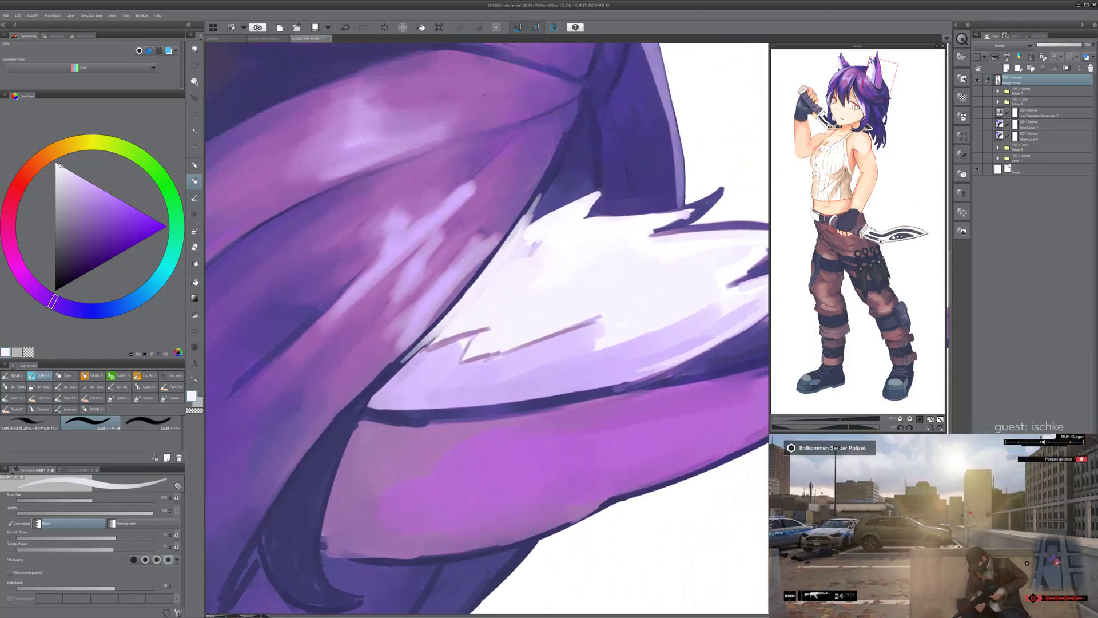
- Sample the fur's pale lavender and paint it over the outline near the ear fur's lower corner
{"action": "left_click_drag", "start_coordinate": [422, 347], "coordinate": [437, 319]}
{"action": "key", "text": "ctrl+z"}
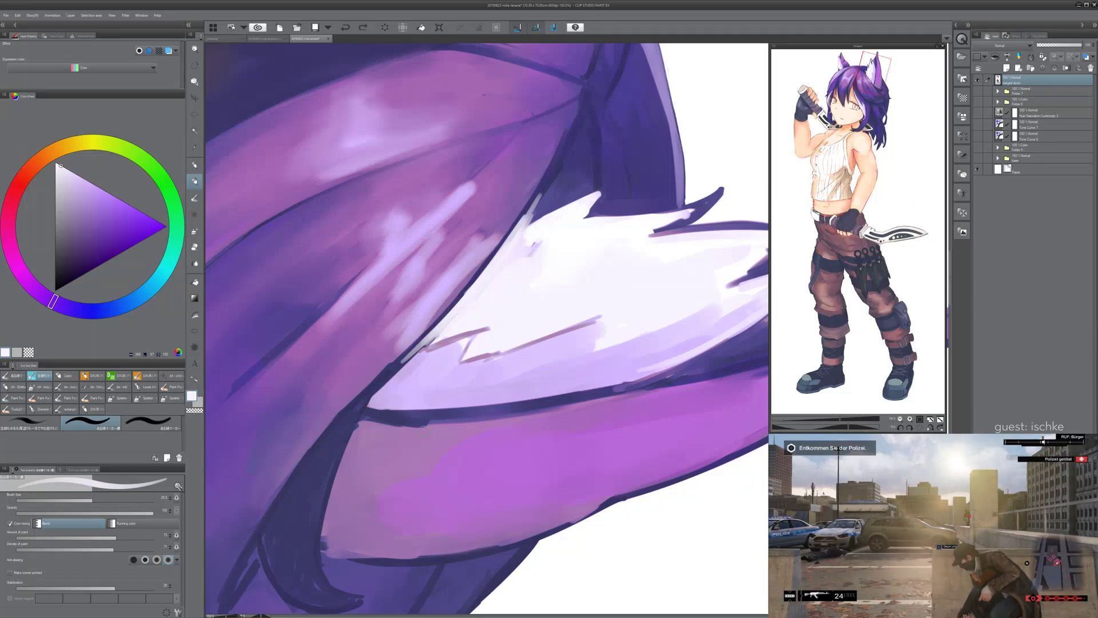
{"action": "left_click", "coordinate": [410, 391], "text": "alt"}
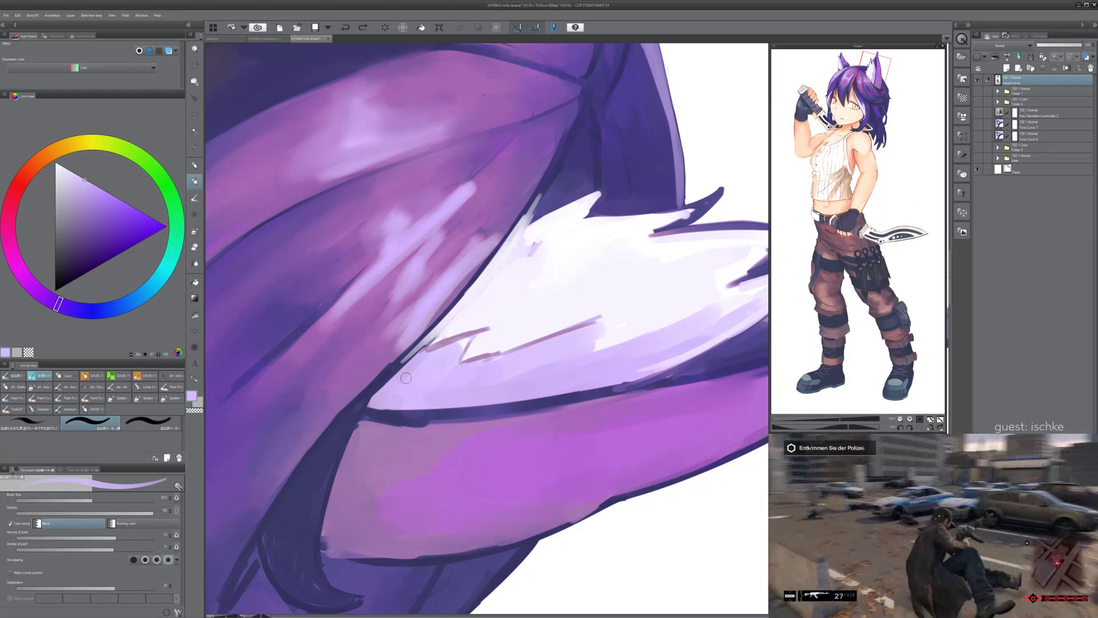
{"action": "left_click_drag", "start_coordinate": [385, 390], "coordinate": [414, 351]}
- Sample the outline's dark indigo and sharpen its corner beside the fur's zigzag edge with a smaller brush
{"action": "left_click", "coordinate": [398, 346], "text": "alt"}
{"action": "key", "text": "["}
{"action": "key", "text": "["}
{"action": "mouse_move", "coordinate": [402, 357]}
{"action": "left_mouse_down"}
{"action": "mouse_move", "coordinate": [393, 374]}
{"action": "mouse_move", "coordinate": [416, 337]}
{"action": "mouse_move", "coordinate": [420, 348]}
{"action": "left_mouse_up"}
{"action": "key", "text": "ctrl+z"}
{"action": "key", "text": "ctrl+z"}
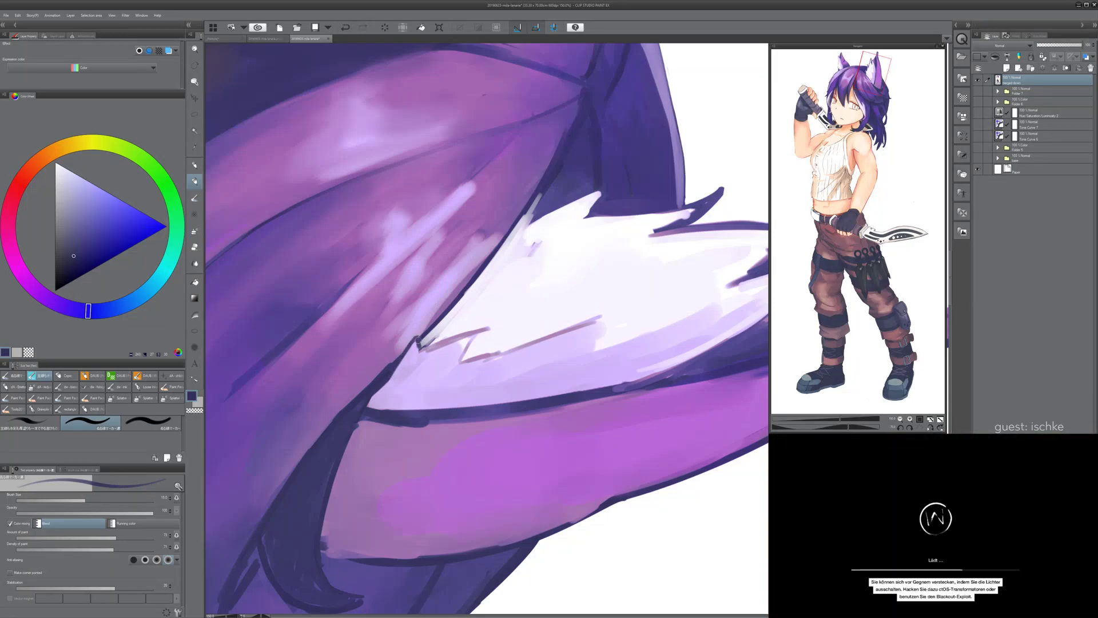
- Touch up the fur around the zigzag's lower end with sampled near-white and pale lavender
{"action": "mouse_move", "coordinate": [534, 296]}
{"action": "left_mouse_down"}
{"action": "mouse_move", "coordinate": [508, 282]}
{"action": "mouse_move", "coordinate": [496, 290]}
{"action": "left_mouse_up"}
{"action": "left_click", "coordinate": [508, 294], "text": "alt"}
{"action": "key", "text": "]"}
{"action": "left_click_drag", "start_coordinate": [460, 401], "coordinate": [457, 411]}
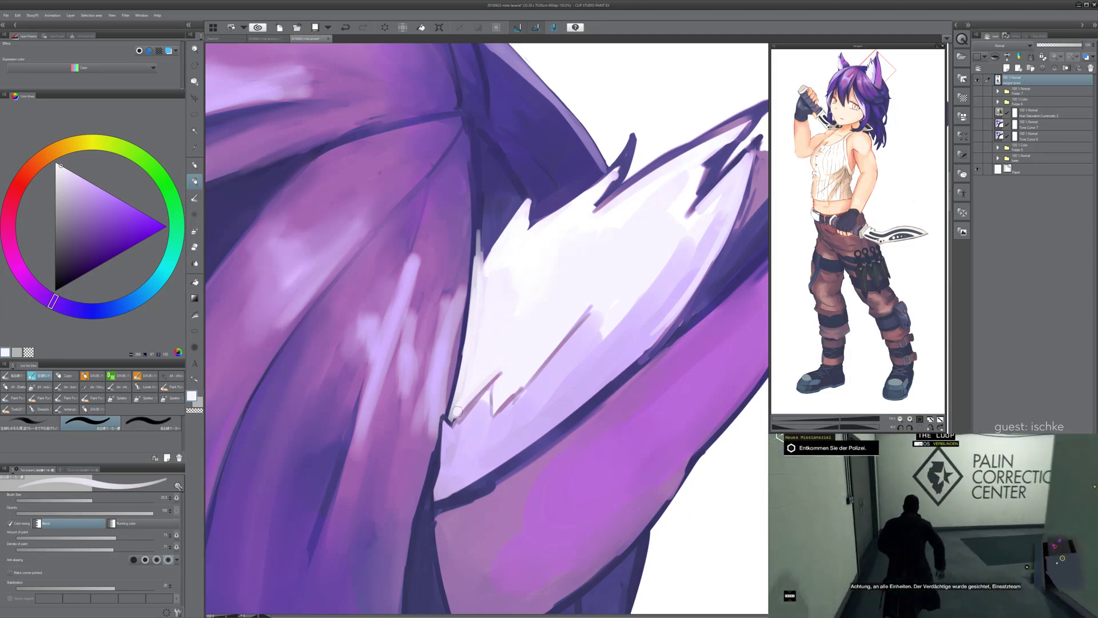
{"action": "left_click", "coordinate": [481, 411], "text": "alt"}
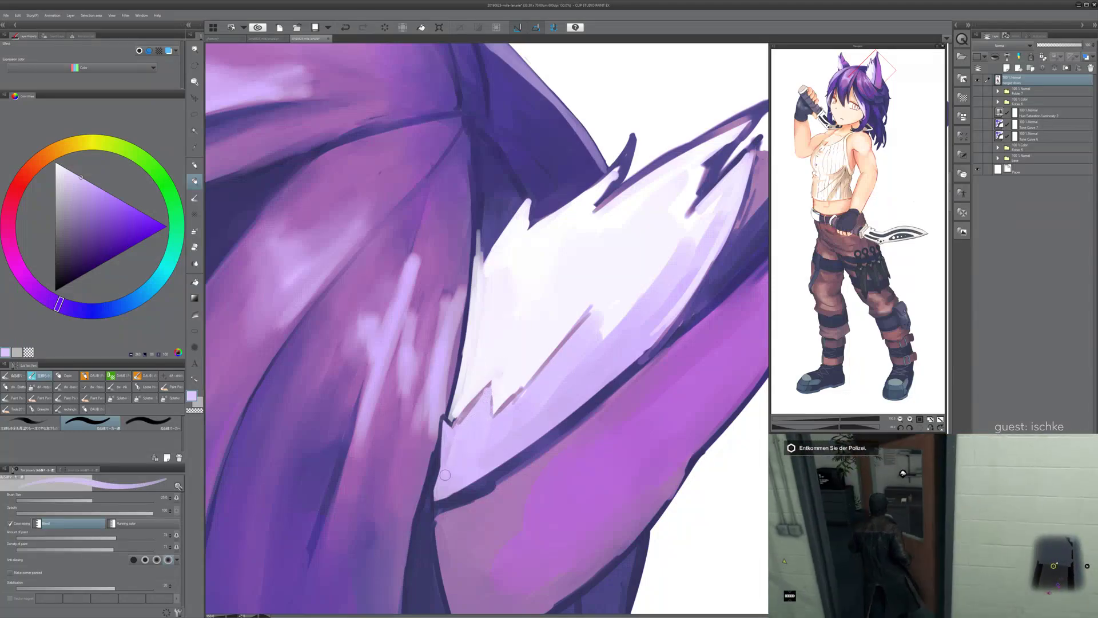
- Sample a pinkish violet and paint a thin light strand along the dark line in the front lock's lower half
{"action": "left_click", "coordinate": [442, 446], "text": "alt"}
{"action": "left_click_drag", "start_coordinate": [433, 454], "coordinate": [466, 327]}
{"action": "key", "text": "ctrl+z"}
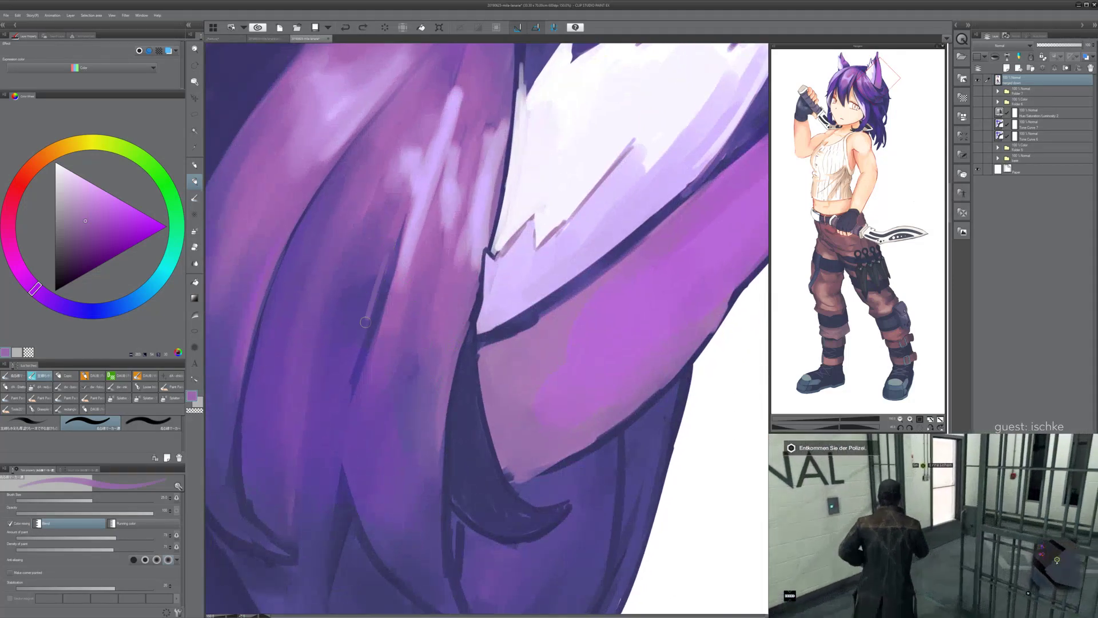
- Examine the front lock's new strands against the whole head, both upright and tilted
{"action": "scroll", "coordinate": [528, 153], "scroll_direction": "down", "scroll_amount": 4}
{"action": "scroll", "coordinate": [566, 181], "scroll_direction": "down", "scroll_amount": 2}
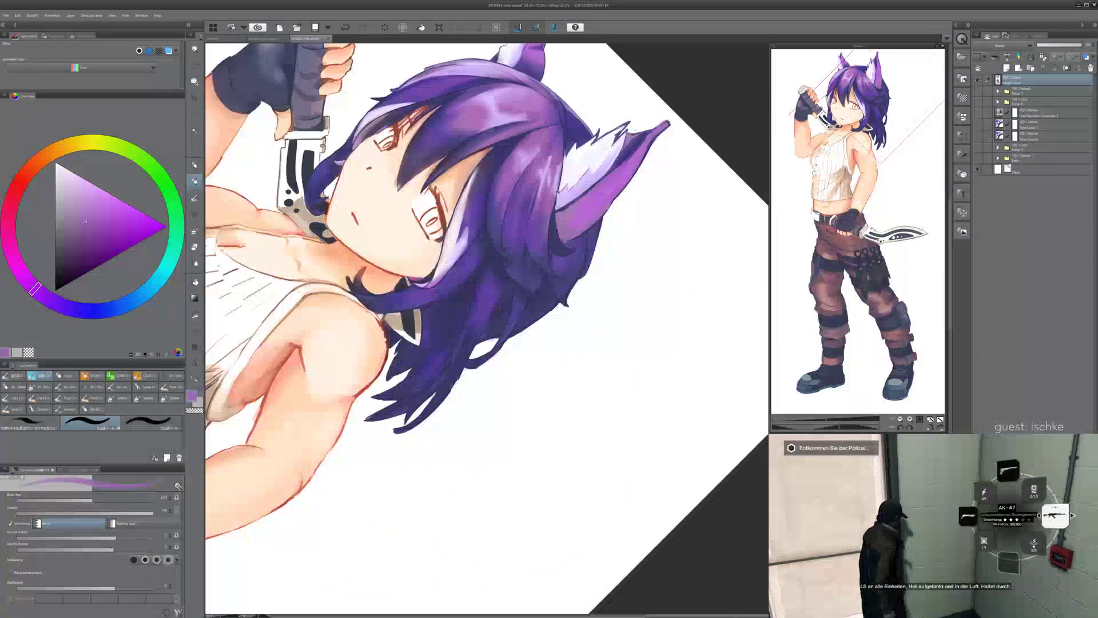
{"action": "key", "text": "minus"}
{"action": "key", "text": "minus"}
{"action": "key", "text": "minus"}
{"action": "left_click_drag", "start_coordinate": [566, 181], "coordinate": [582, 167], "text": "space"}
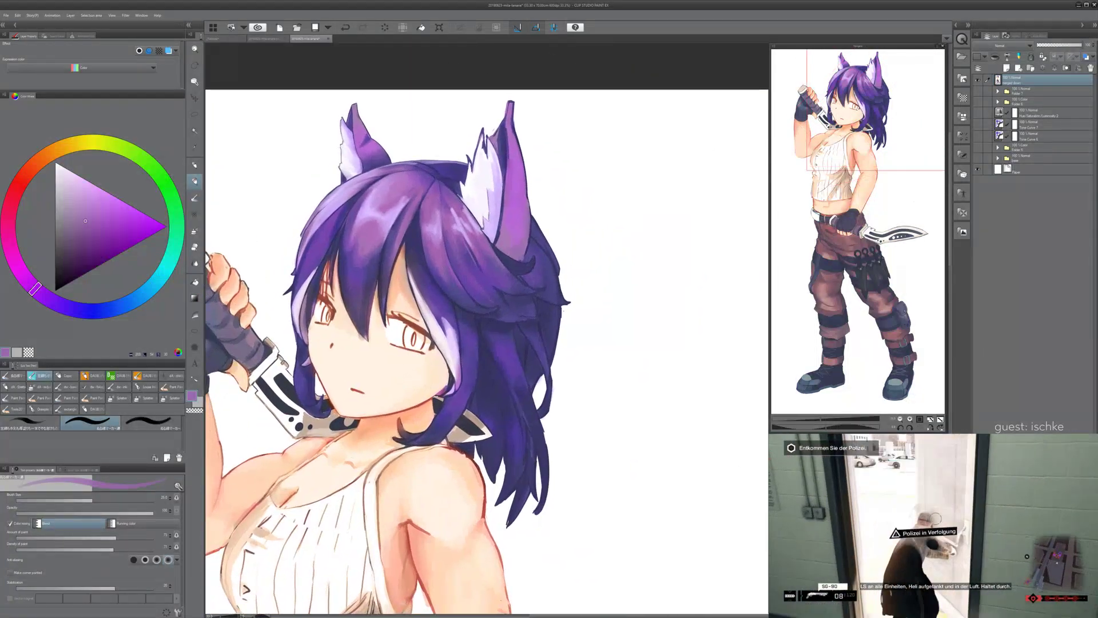
{"action": "key", "text": "asciicircum"}
{"action": "key", "text": "asciicircum"}
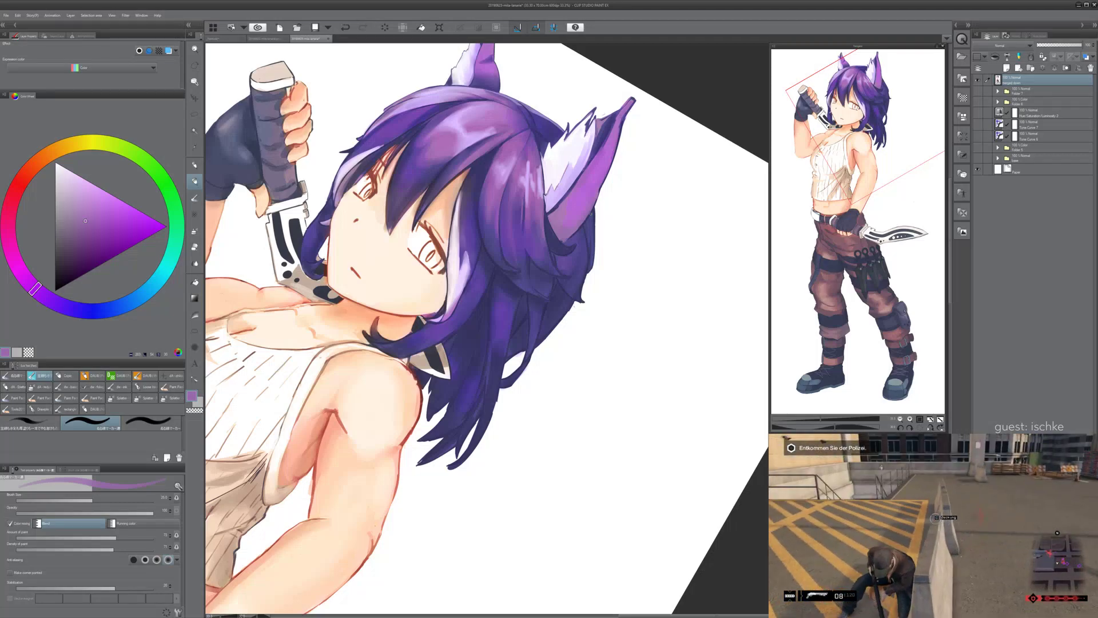
{"action": "scroll", "coordinate": [494, 318], "scroll_direction": "up", "scroll_amount": 5}
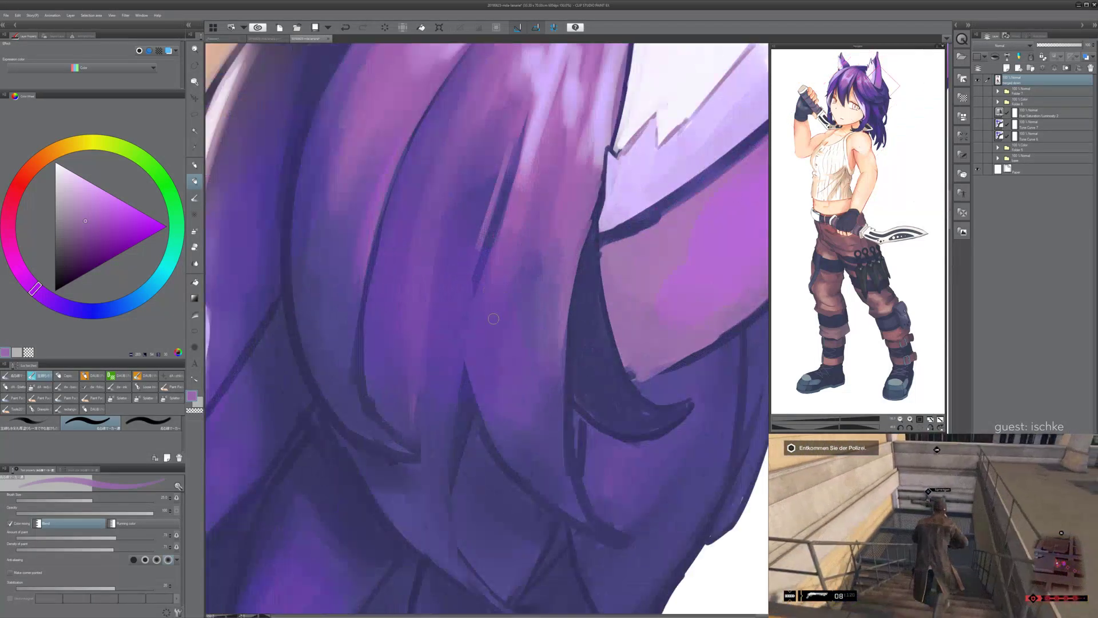
- Sample a blue-violet and extend the front lock's dividing line down toward the lower strand tips
{"action": "left_click", "coordinate": [486, 275], "text": "alt"}
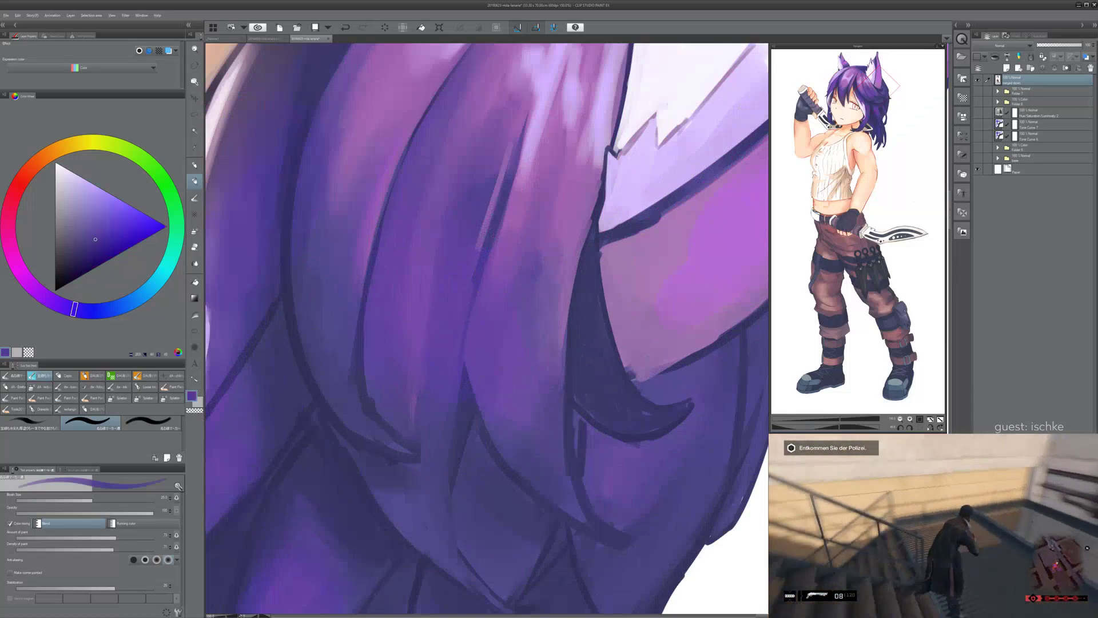
{"action": "left_click_drag", "start_coordinate": [478, 271], "coordinate": [474, 404]}
{"action": "left_click_drag", "start_coordinate": [482, 262], "coordinate": [483, 391]}
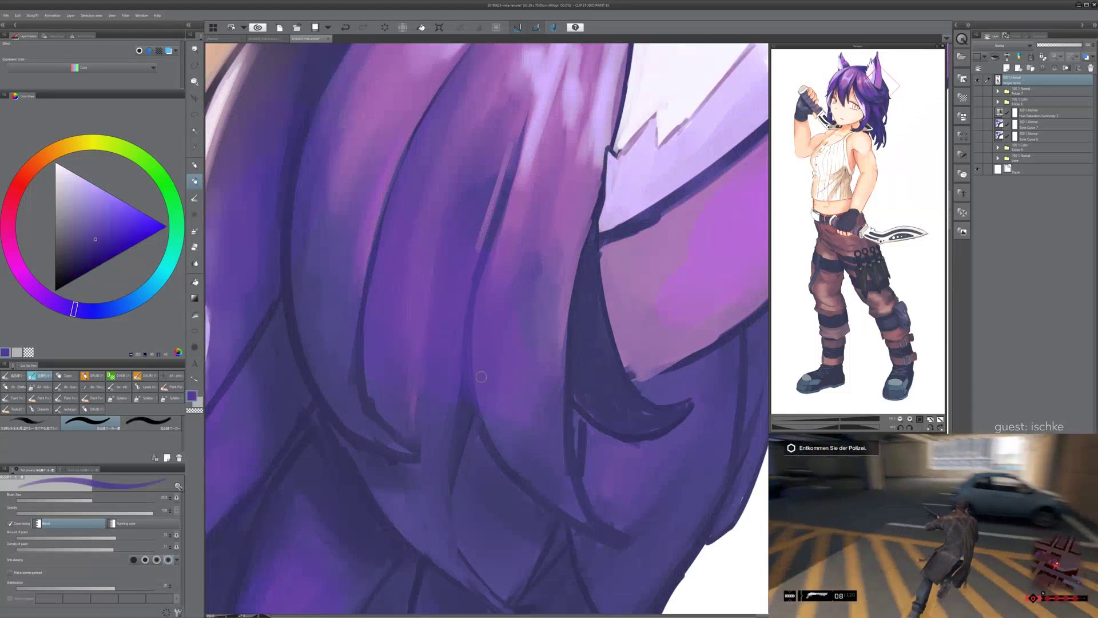
{"action": "key", "text": "ctrl+z"}
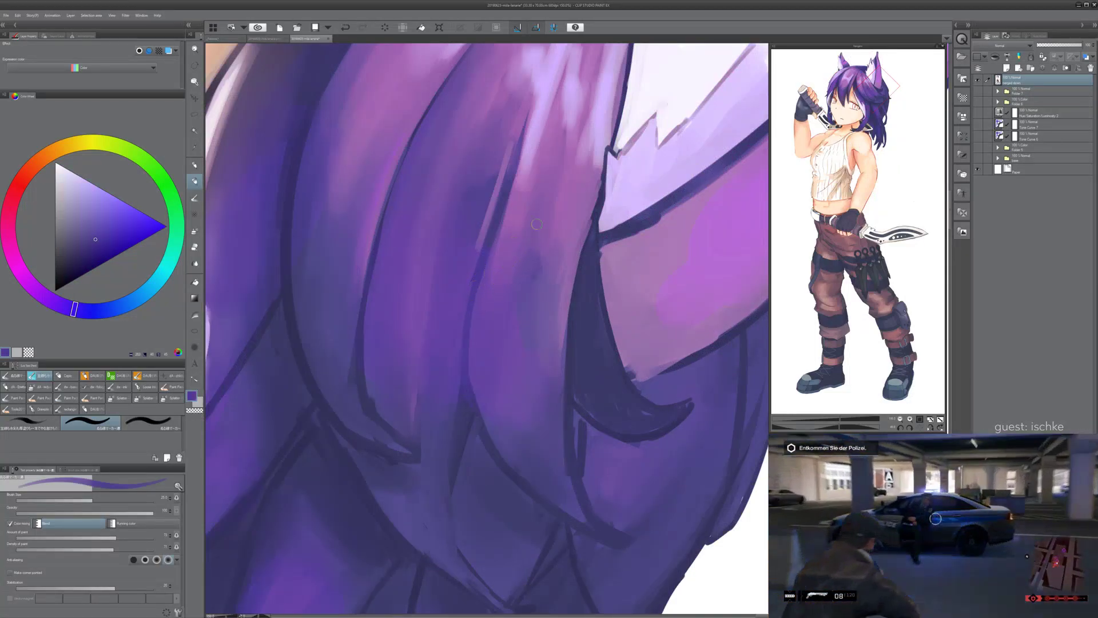
- Sample a mid violet and paint a light strand edge beside the extended dividing line
{"action": "left_click", "coordinate": [492, 284], "text": "alt"}
{"action": "left_click_drag", "start_coordinate": [484, 281], "coordinate": [475, 385]}
{"action": "key", "text": "ctrl+z"}
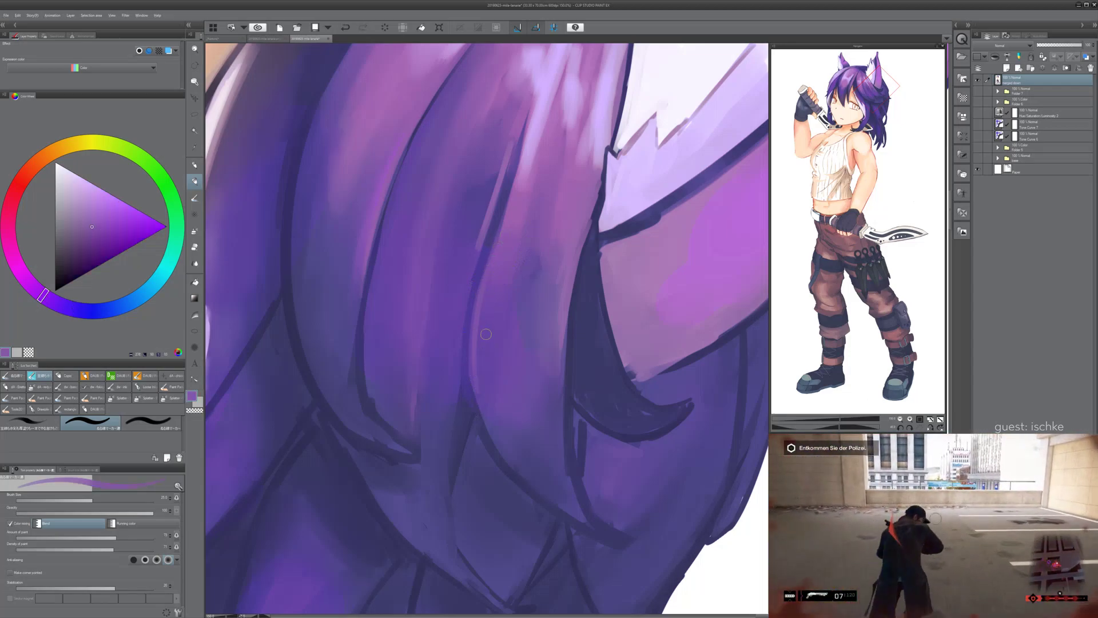
{"action": "mouse_move", "coordinate": [487, 291]}
{"action": "left_mouse_down"}
{"action": "mouse_move", "coordinate": [485, 395]}
{"action": "mouse_move", "coordinate": [483, 375]}
{"action": "left_mouse_up"}
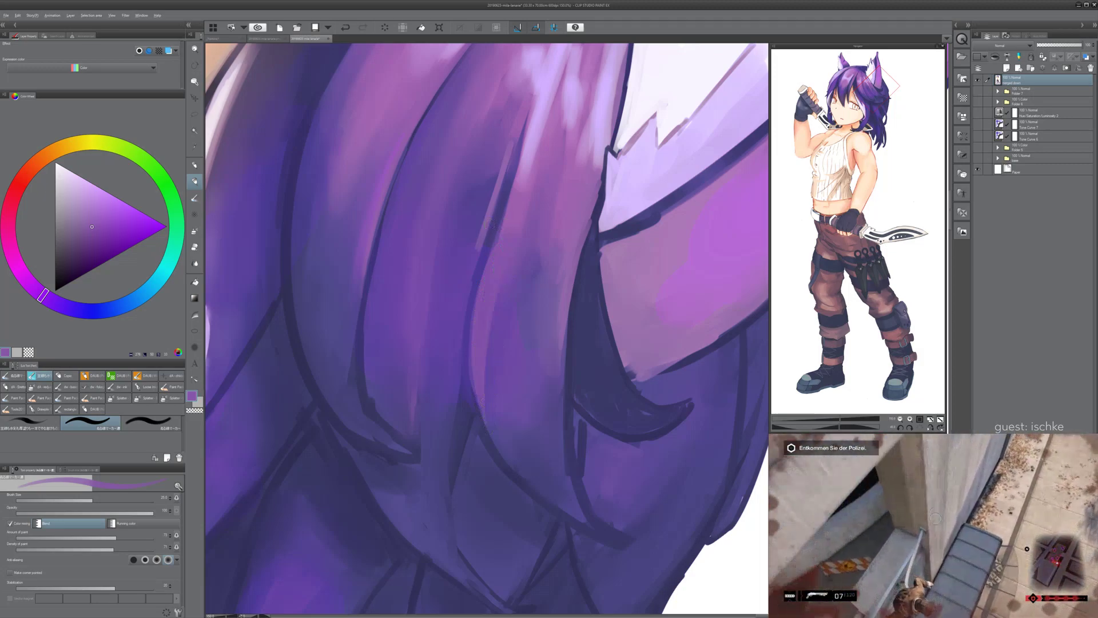
- Sample nearby blue-violets and paint over the thin light strand above, merging it into the lock's shadow
{"action": "left_click", "coordinate": [490, 224], "text": "alt"}
{"action": "left_click_drag", "start_coordinate": [510, 142], "coordinate": [484, 228]}
{"action": "left_click_drag", "start_coordinate": [512, 139], "coordinate": [480, 247]}
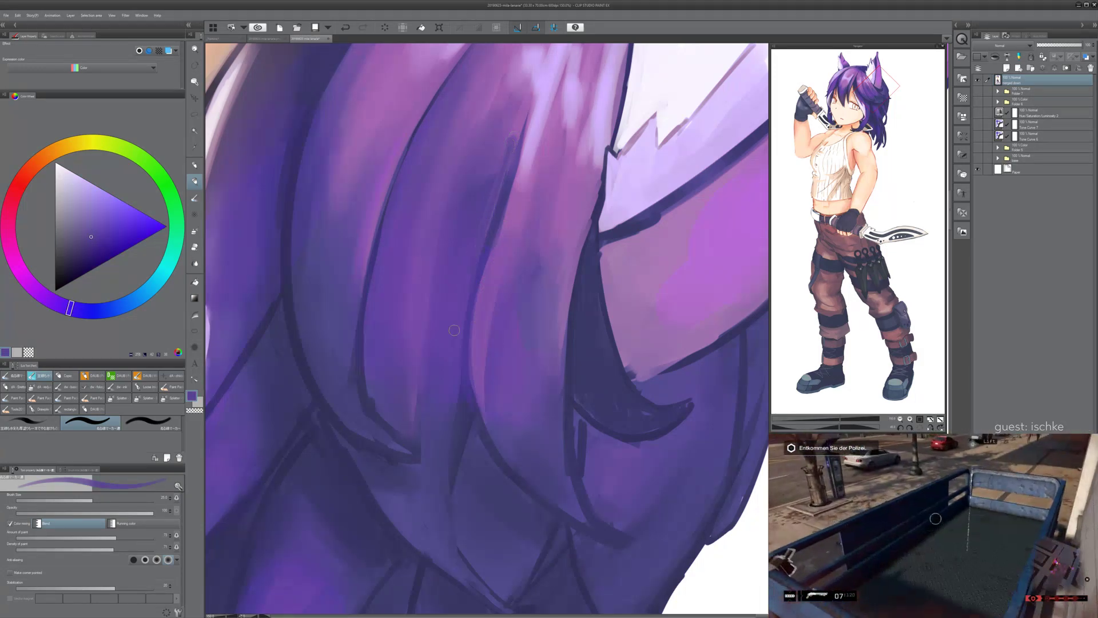
{"action": "left_click", "coordinate": [497, 166], "text": "alt"}
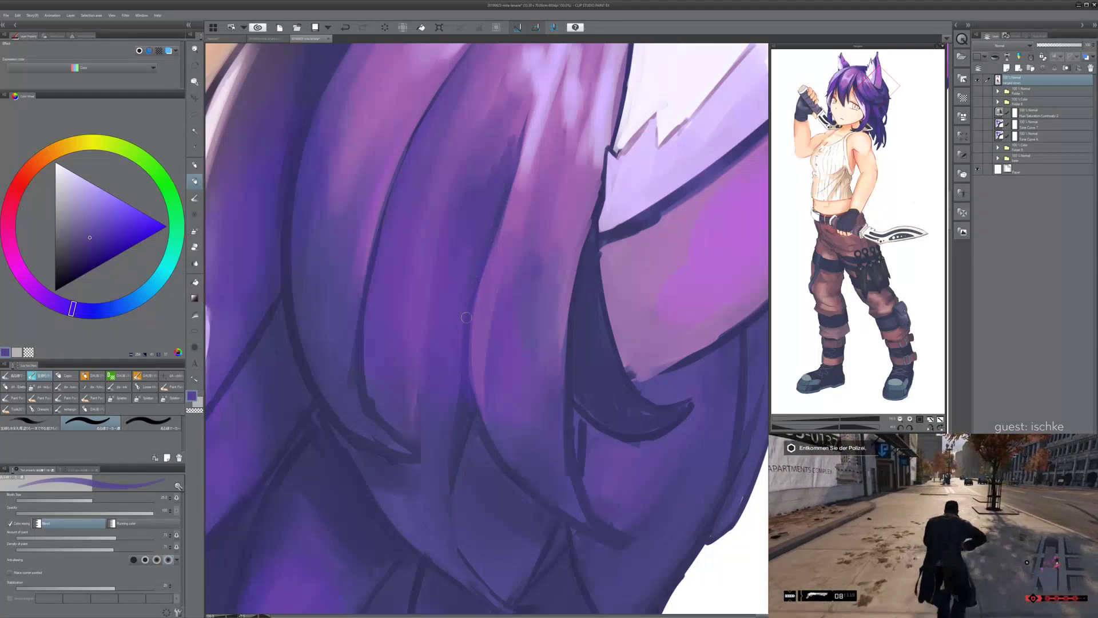
{"action": "left_click_drag", "start_coordinate": [500, 160], "coordinate": [458, 256]}
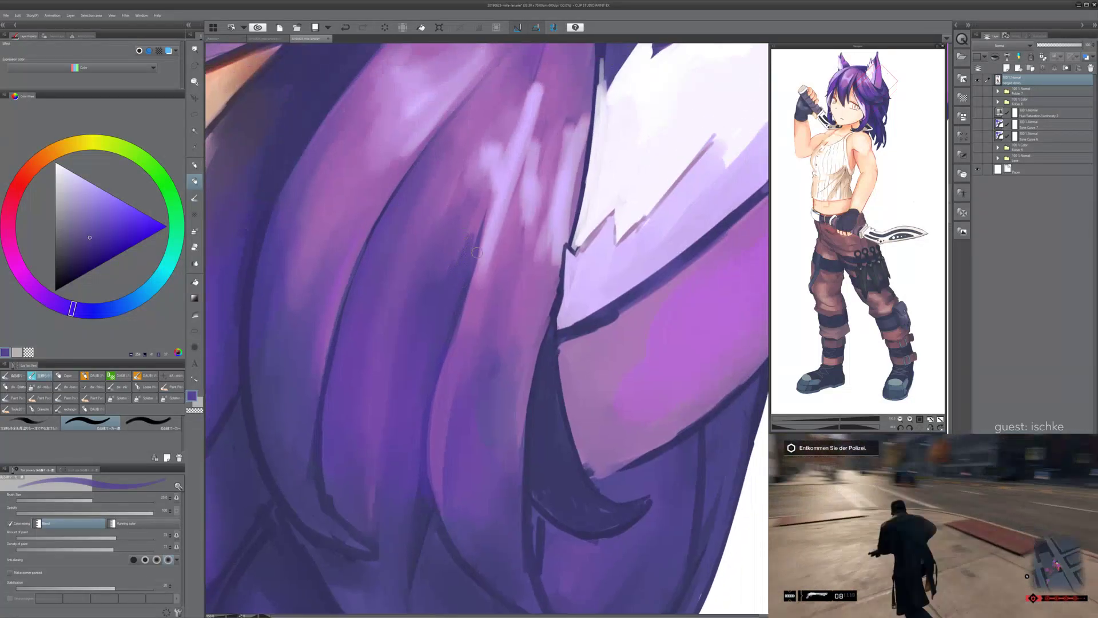
- Sample a violet and soften the pinkish streaks inside the front lock's middle strand with the Blend tool
{"action": "key", "text": "j"}
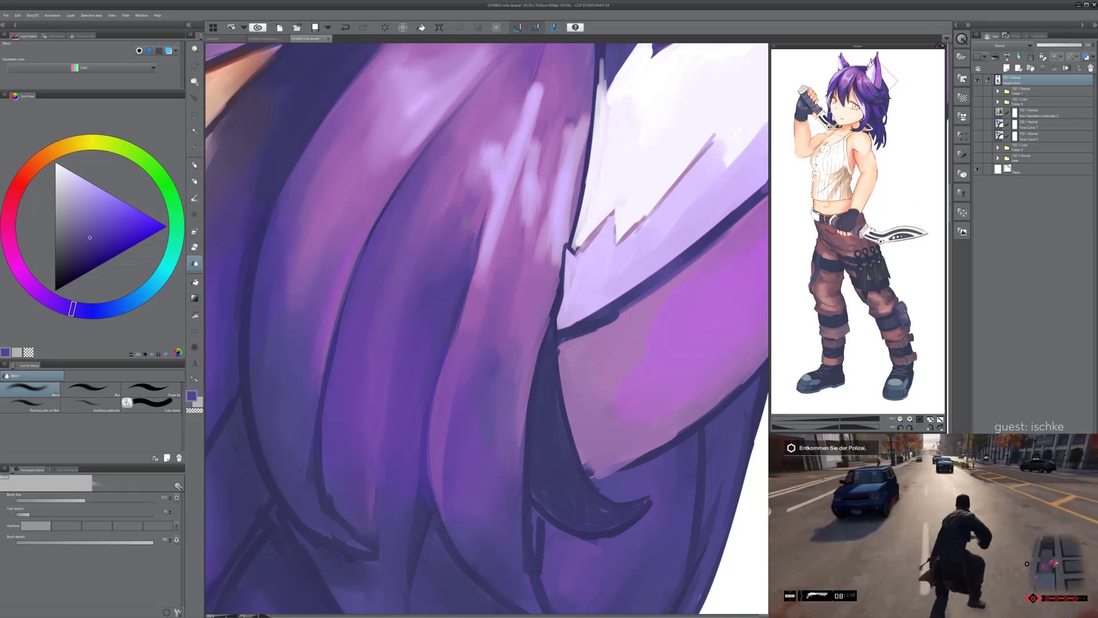
{"action": "left_click", "coordinate": [377, 400], "text": "alt"}
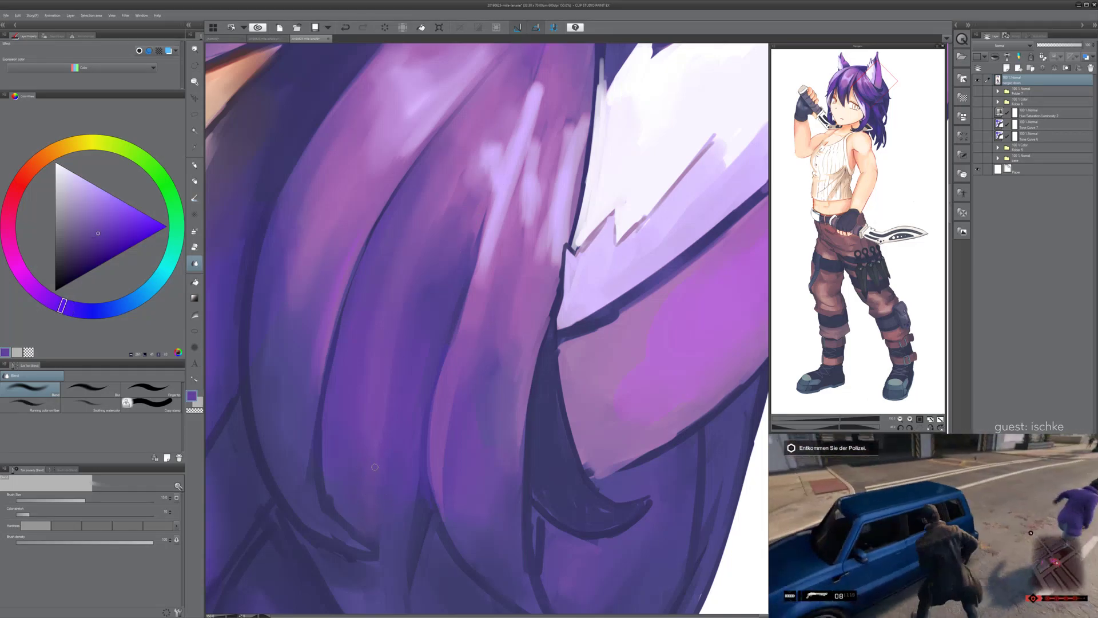
{"action": "key", "text": "bracketright"}
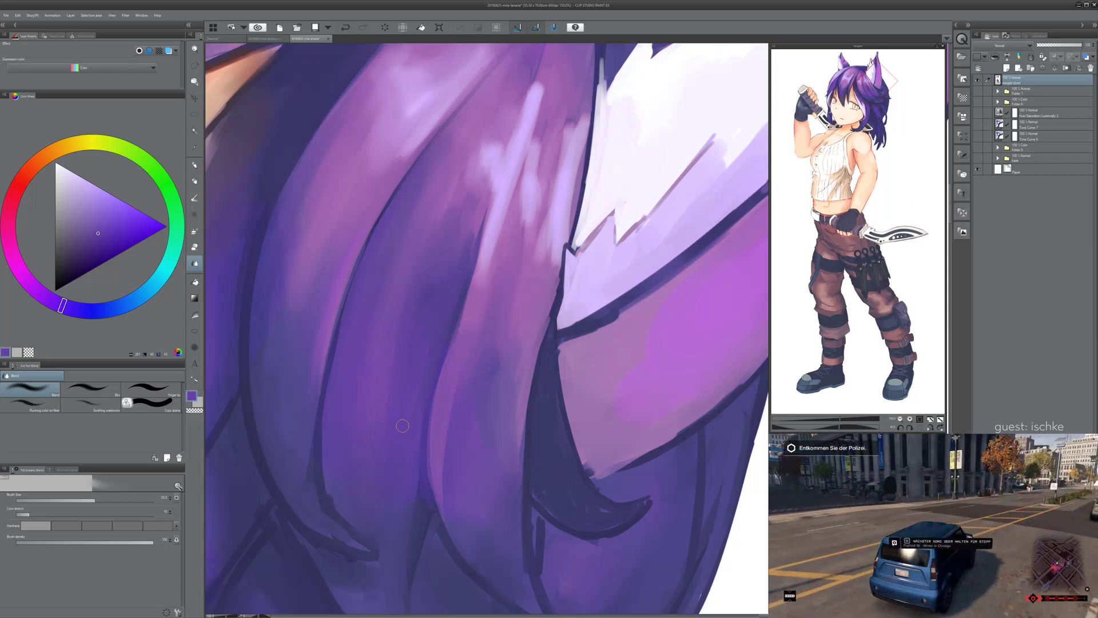
- Examine the blended front locks against the upper body, both upright and tilted
{"action": "scroll", "coordinate": [471, 217], "scroll_direction": "down", "scroll_amount": 4}
{"action": "key", "text": "minus"}
{"action": "key", "text": "minus"}
{"action": "key", "text": "minus"}
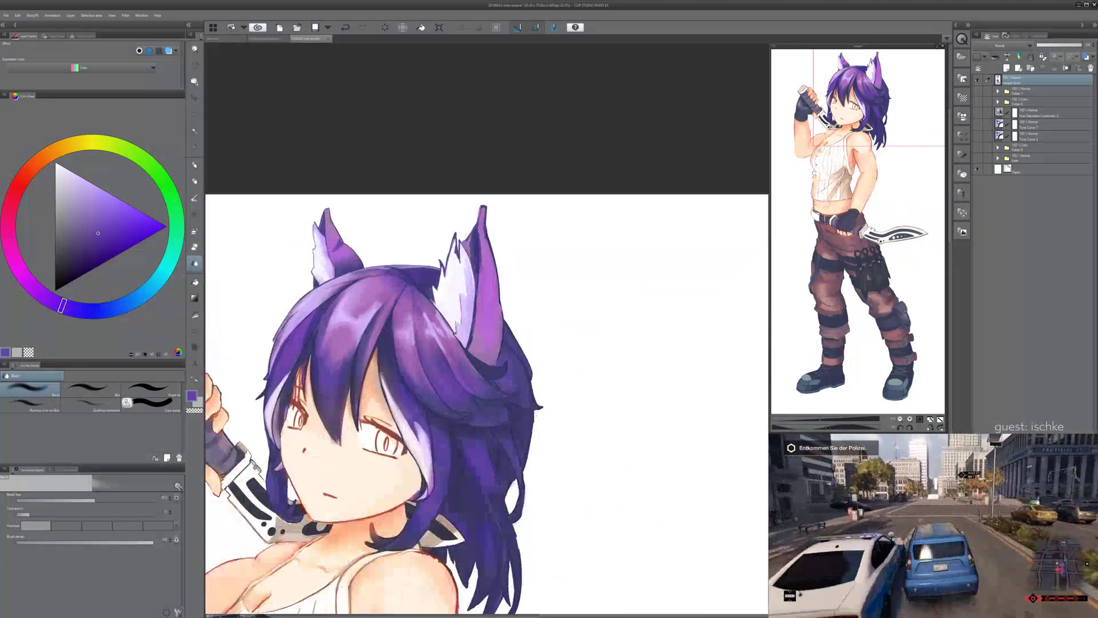
{"action": "key", "text": "ctrl+minus"}
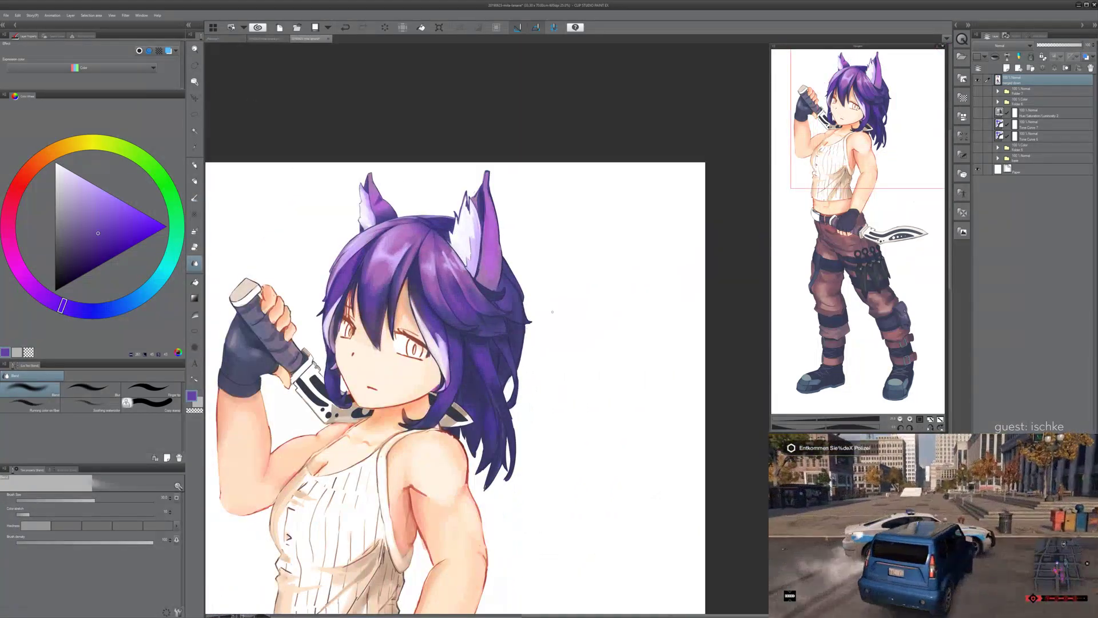
{"action": "key", "text": "asciicircum"}
{"action": "key", "text": "asciicircum"}
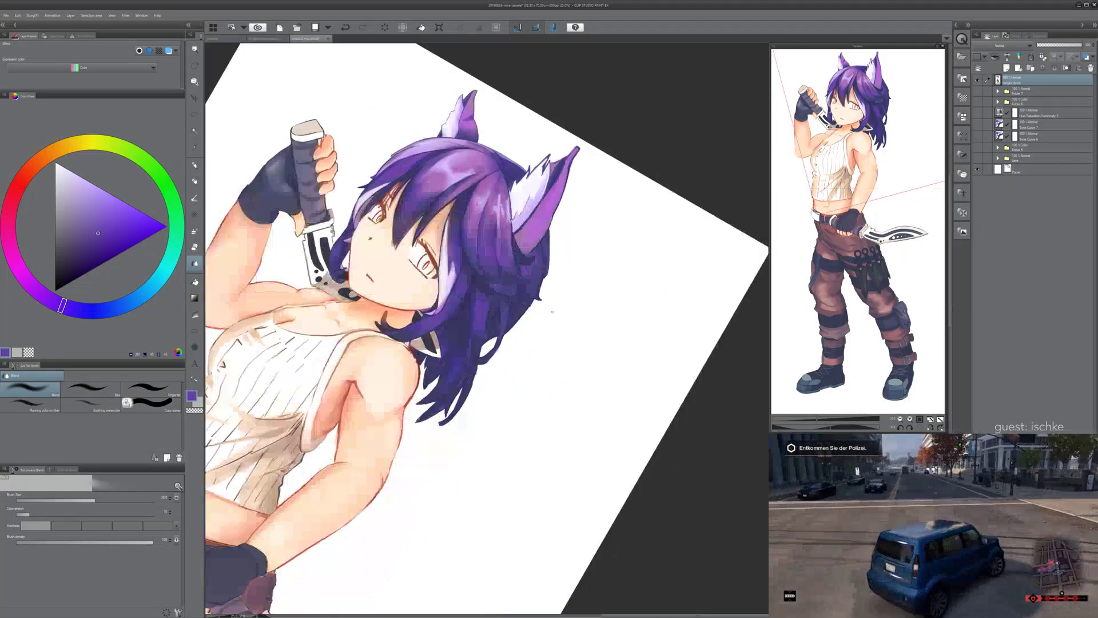
- Sample a purple from the strand beside the ear and paint it over the strand's lower part with a larger brush
{"action": "key", "text": "minus"}
{"action": "left_click_drag", "start_coordinate": [530, 345], "coordinate": [513, 449]}
{"action": "key", "text": "ctrl+plus"}
{"action": "key", "text": "ctrl+plus"}
{"action": "key", "text": "ctrl+plus"}
{"action": "key", "text": "ctrl+plus"}
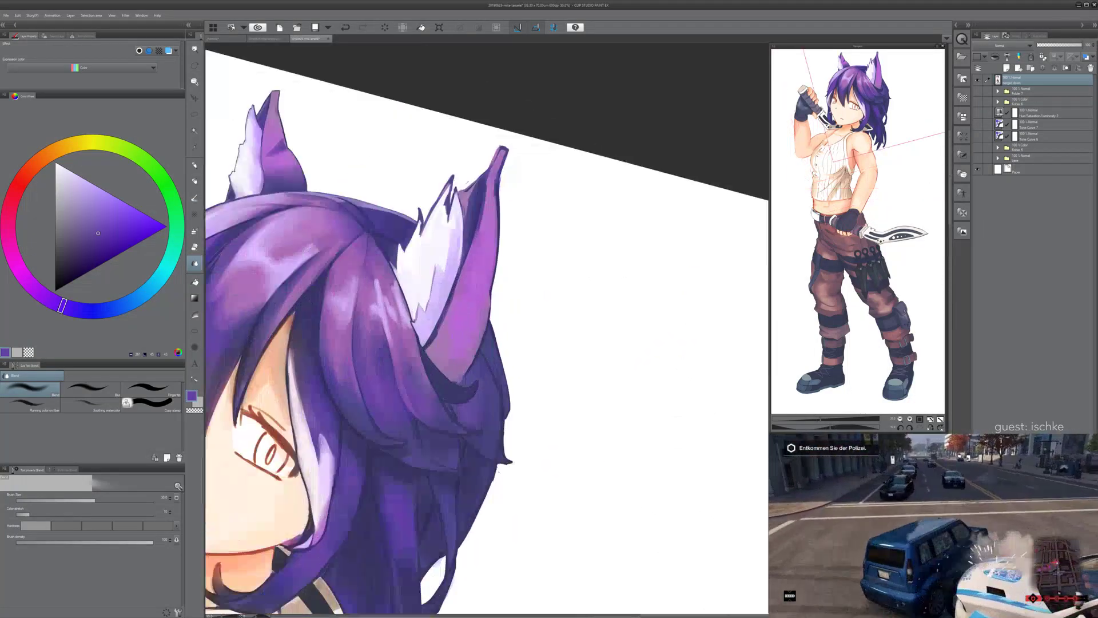
{"action": "left_click", "coordinate": [337, 394], "text": "alt"}
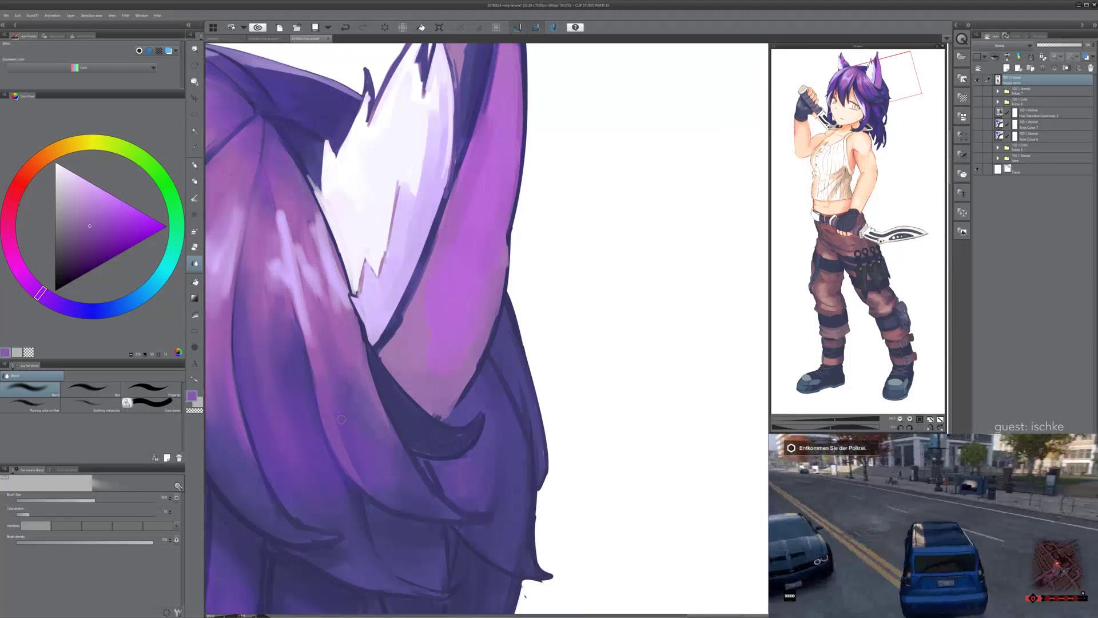
{"action": "key", "text": "p"}
{"action": "left_click_drag", "start_coordinate": [363, 470], "coordinate": [345, 418]}
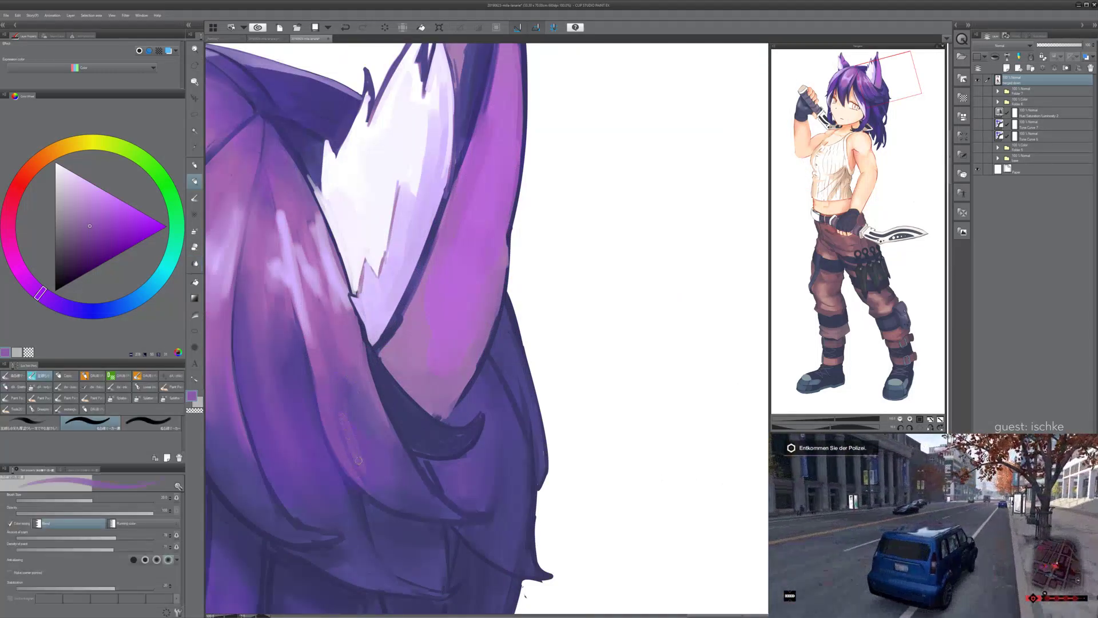
{"action": "key", "text": "ctrl+z"}
{"action": "key", "text": "bracketright"}
{"action": "key", "text": "bracketright"}
{"action": "key", "text": "bracketright"}
{"action": "key", "text": "bracketright"}
{"action": "key", "text": "bracketright"}
{"action": "left_click_drag", "start_coordinate": [361, 472], "coordinate": [343, 387]}
{"action": "left_click_drag", "start_coordinate": [365, 444], "coordinate": [349, 398]}
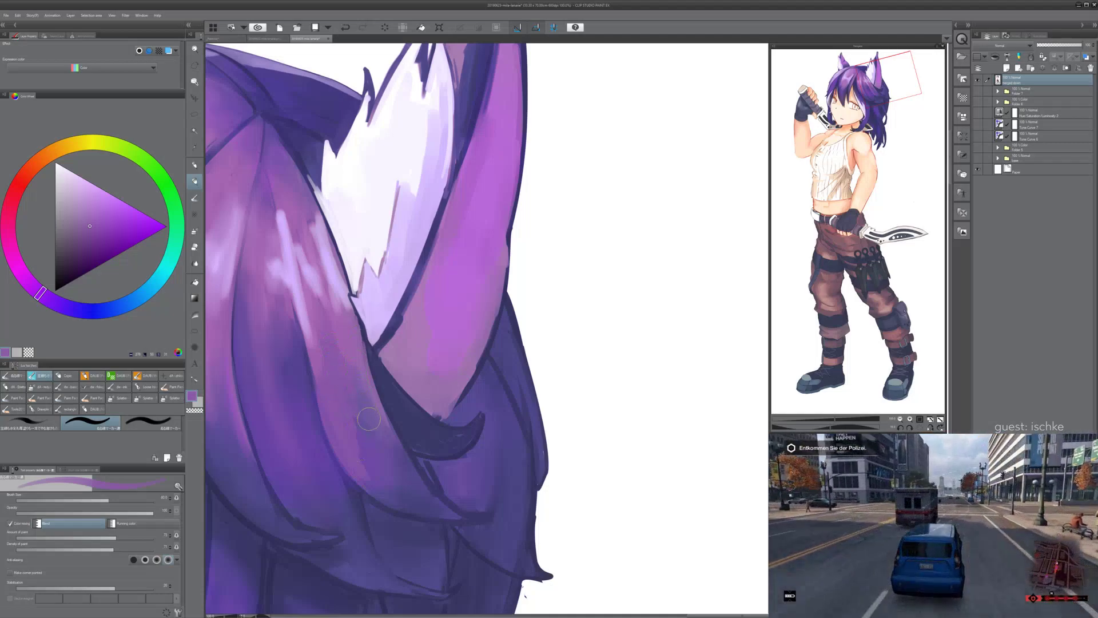
- Soften the freshly painted strand with the Blend tool and darken its dividing line using sampled blue-violets
{"action": "key", "text": "j"}
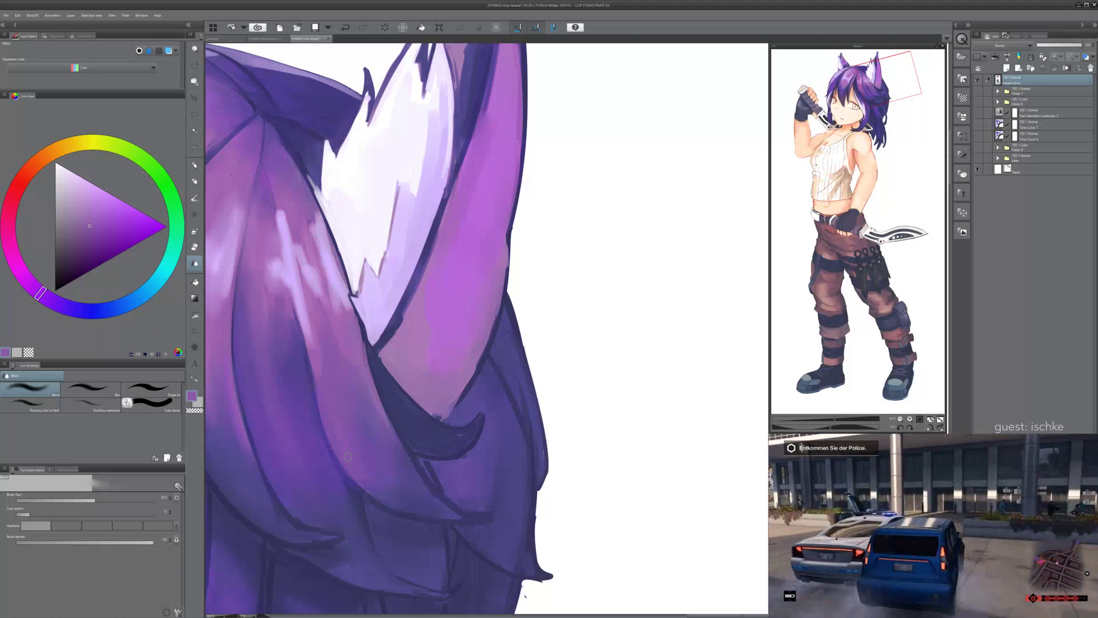
{"action": "left_click", "coordinate": [316, 383], "text": "alt"}
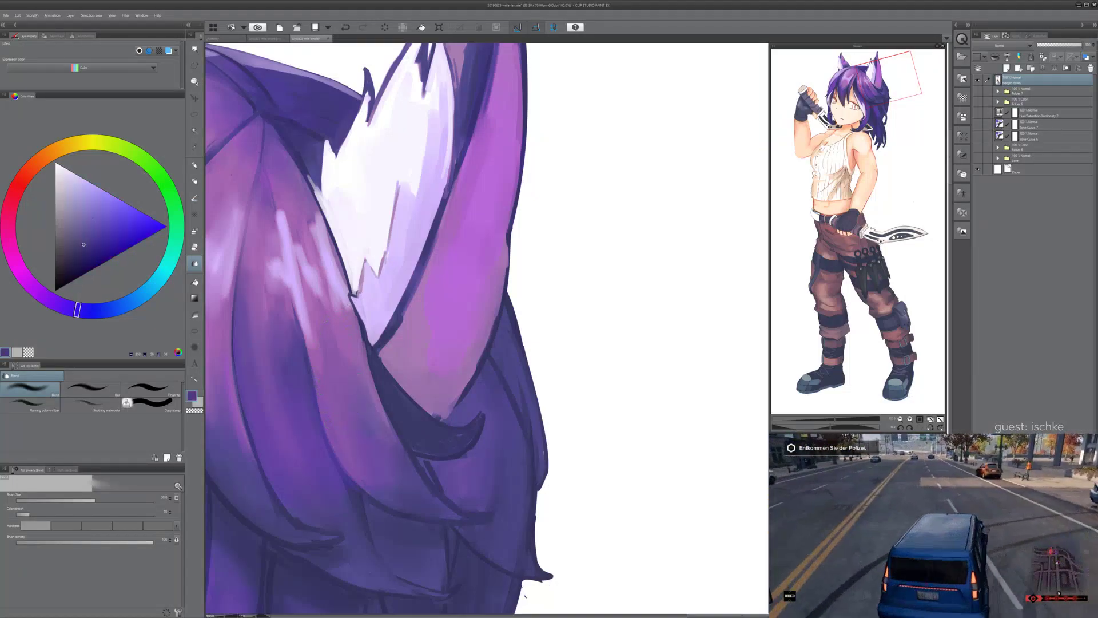
{"action": "left_click", "coordinate": [319, 394], "text": "alt"}
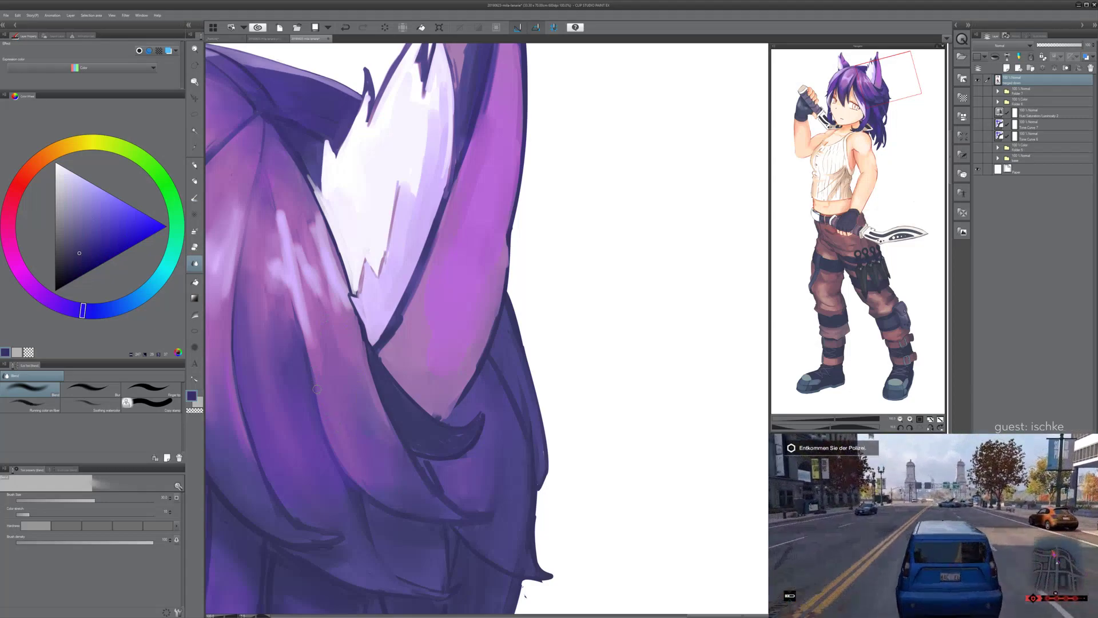
{"action": "key", "text": "ctrl+z"}
{"action": "key", "text": "bracketleft"}
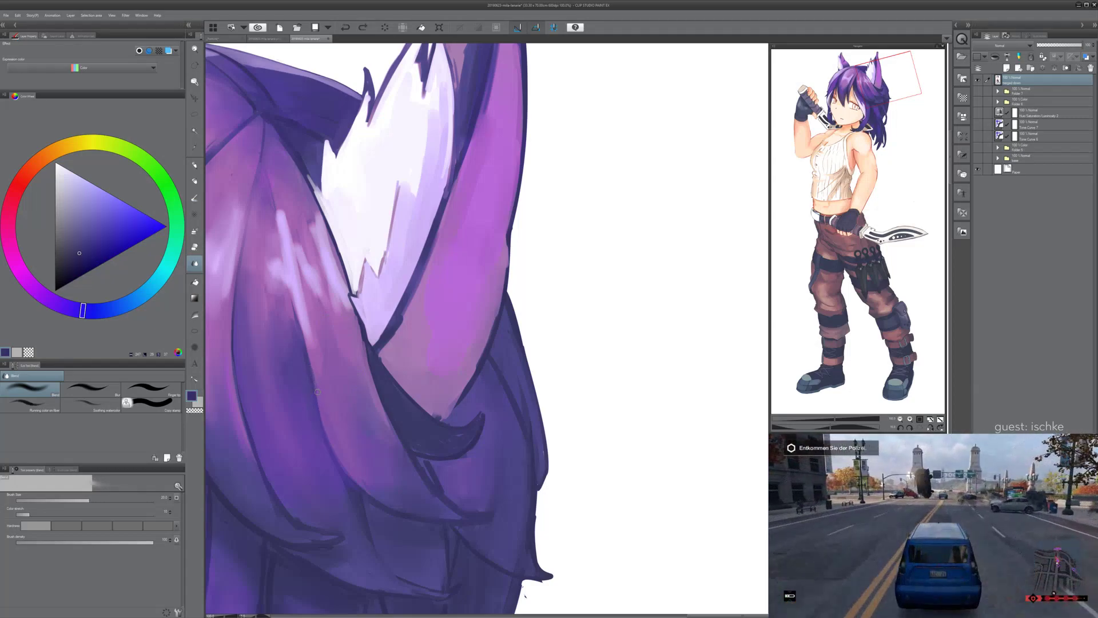
{"action": "key", "text": "p"}
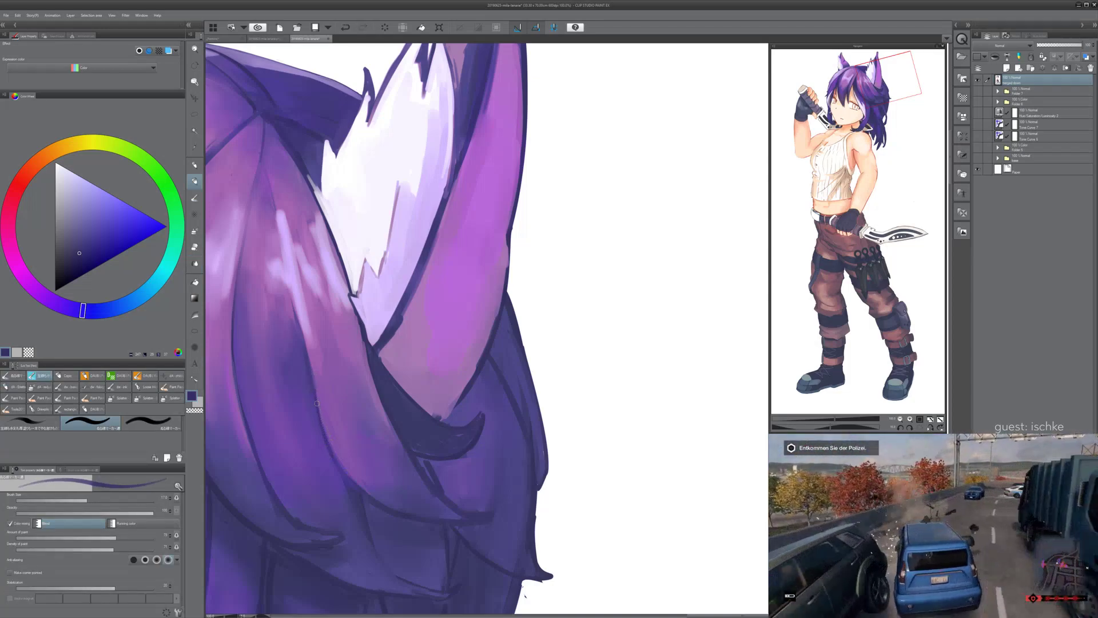
{"action": "left_click_drag", "start_coordinate": [337, 460], "coordinate": [367, 493]}
{"action": "key", "text": "ctrl+z"}
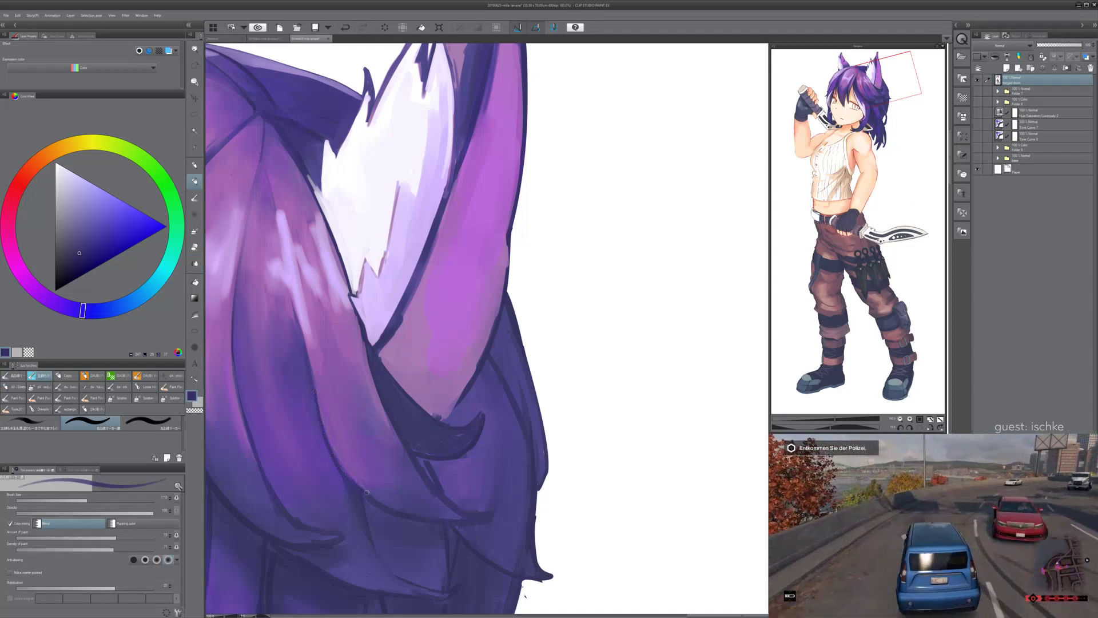
- Sample a dark blue from the lock's shadow and paint broad shading along the dividing line below the highlights
{"action": "left_click", "coordinate": [314, 366], "text": "alt"}
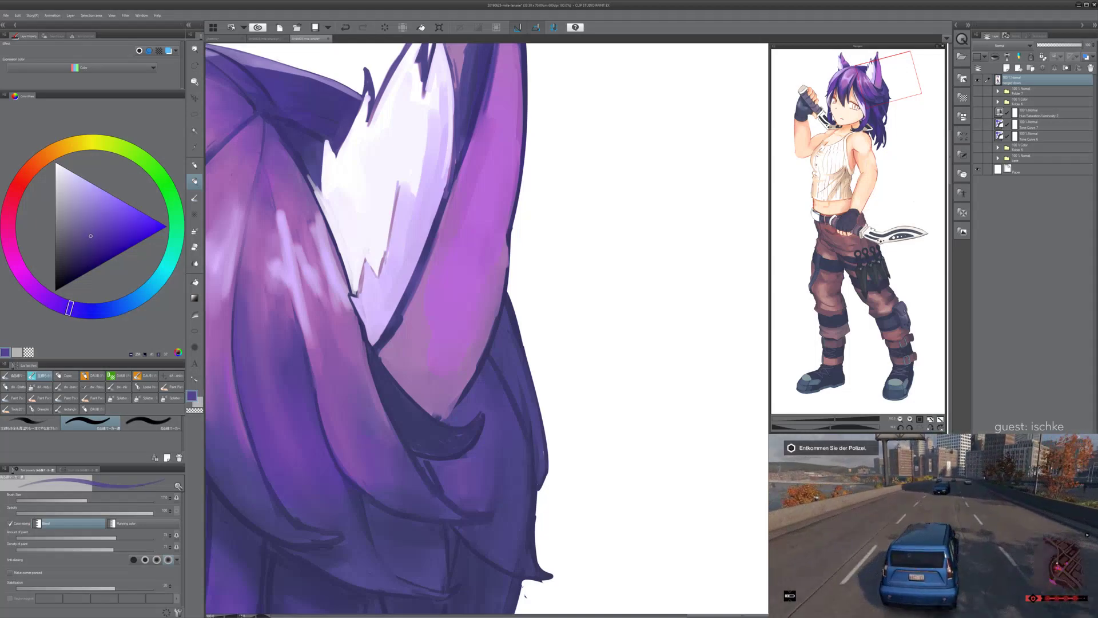
{"action": "left_click", "coordinate": [329, 543], "text": "alt"}
{"action": "key", "text": "]"}
{"action": "key", "text": "]"}
{"action": "key", "text": "]"}
{"action": "key", "text": "]"}
{"action": "key", "text": "]"}
{"action": "key", "text": "]"}
{"action": "left_click_drag", "start_coordinate": [301, 380], "coordinate": [324, 452]}
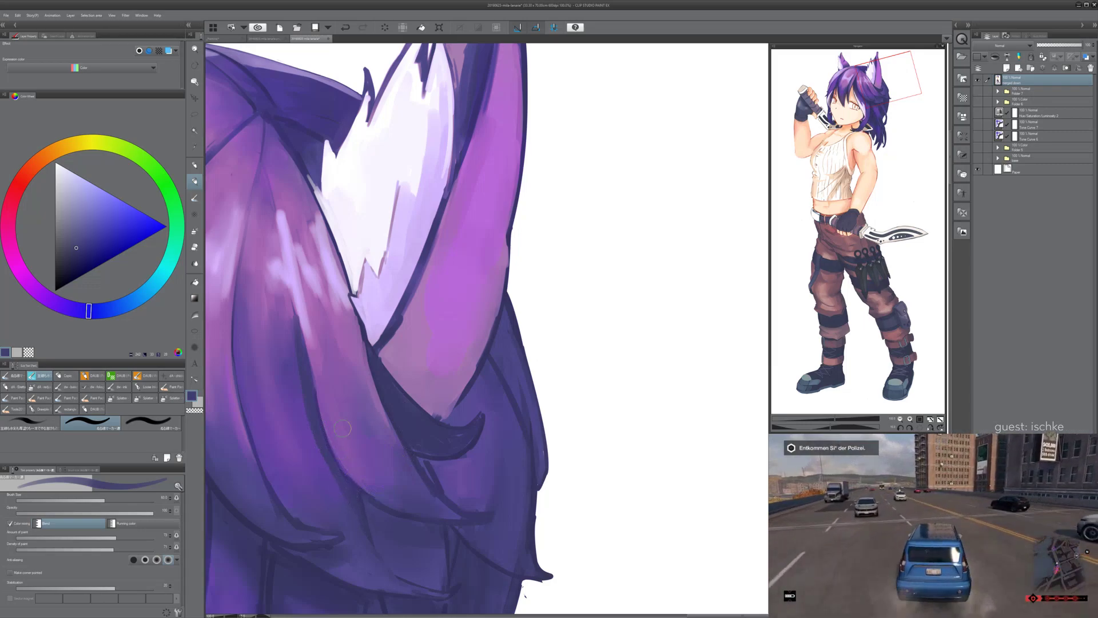
- Soften the upper end of the dark shading beneath the highlights with the Blend tool
{"action": "left_click", "coordinate": [316, 224], "text": "alt"}
{"action": "mouse_move", "coordinate": [318, 226]}
{"action": "left_mouse_down"}
{"action": "mouse_move", "coordinate": [347, 309]}
{"action": "mouse_move", "coordinate": [300, 346]}
{"action": "mouse_move", "coordinate": [309, 380]}
{"action": "mouse_move", "coordinate": [289, 337]}
{"action": "mouse_move", "coordinate": [297, 369]}
{"action": "left_mouse_up"}
{"action": "key", "text": "ctrl+z"}
{"action": "key", "text": "j"}
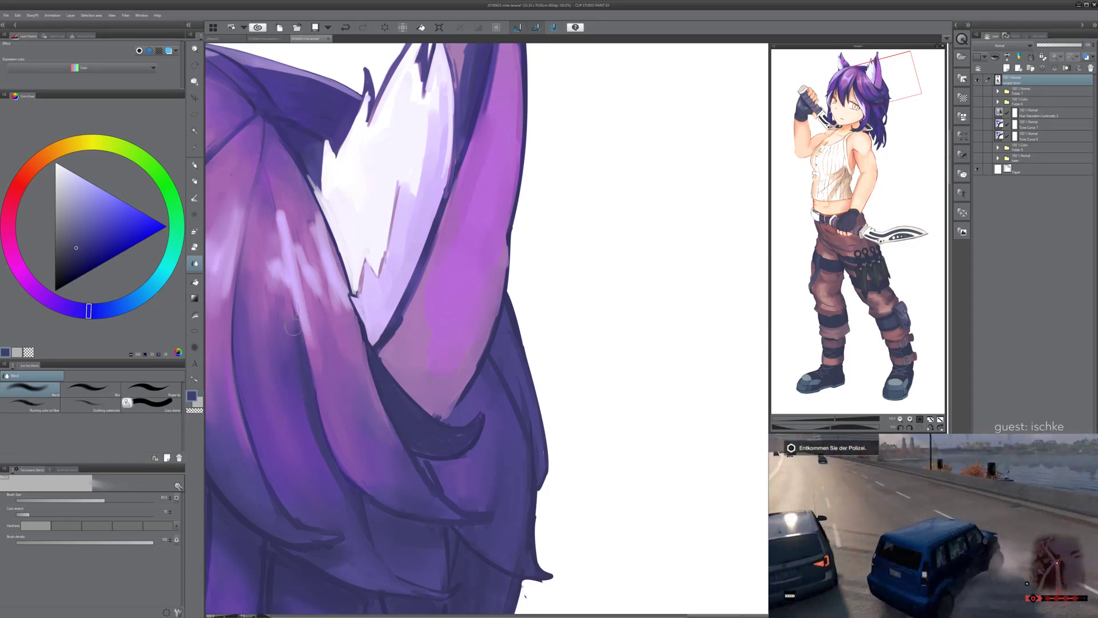
{"action": "left_click_drag", "start_coordinate": [295, 324], "coordinate": [299, 352]}
{"action": "key", "text": "bracketright"}
{"action": "key", "text": "bracketright"}
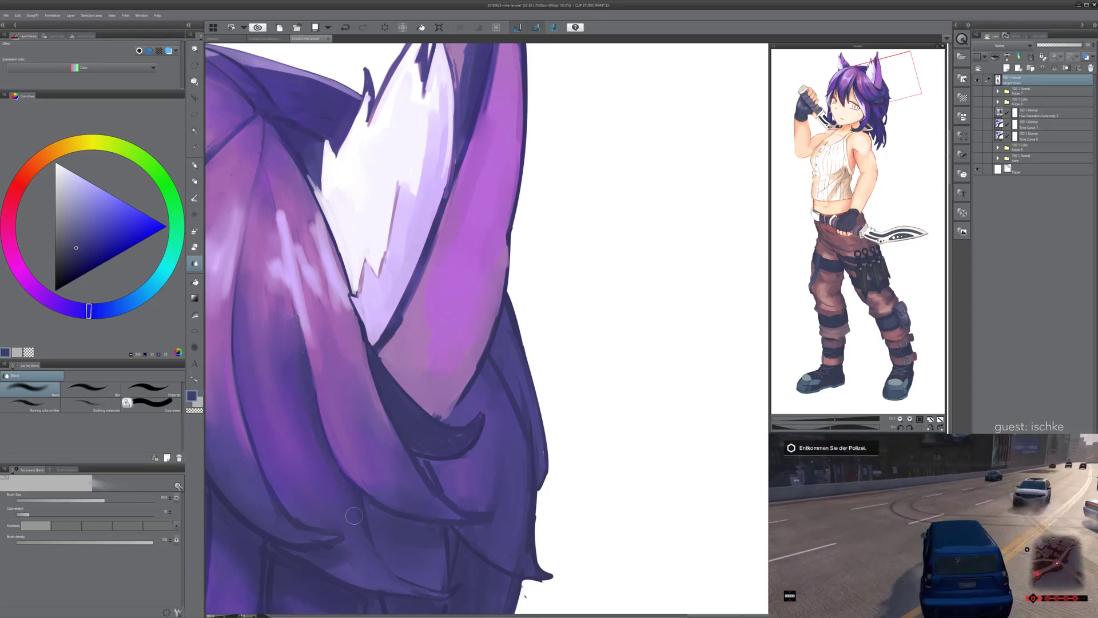
- Sample a dark blue-violet and blend the strand's edge beside the ear's base
{"action": "scroll", "coordinate": [323, 455], "scroll_direction": "down", "scroll_amount": 4}
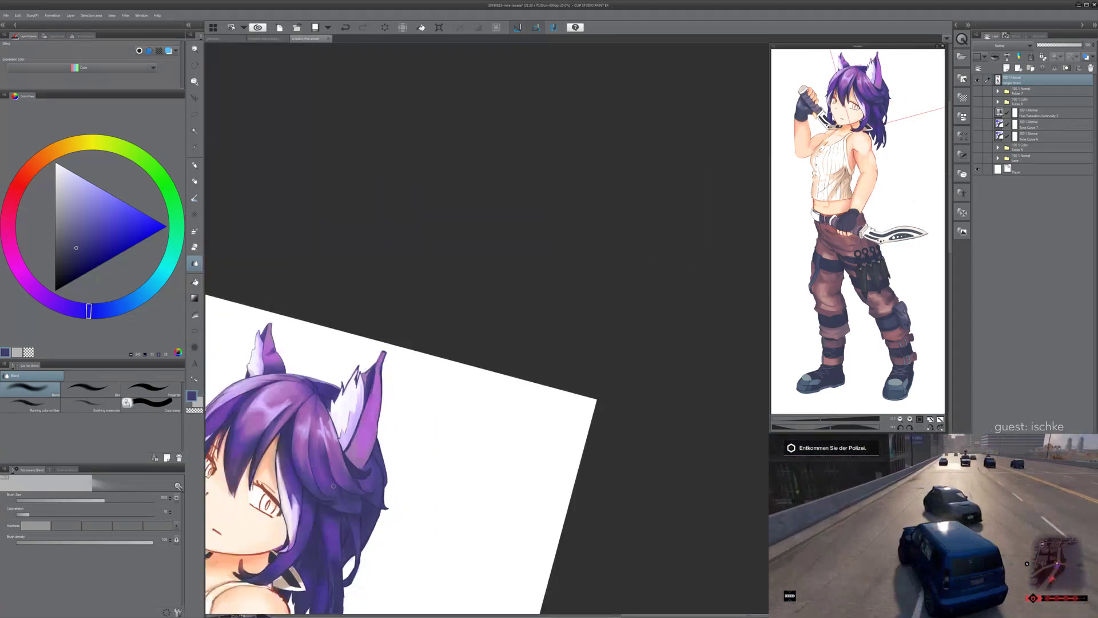
{"action": "key", "text": "minus"}
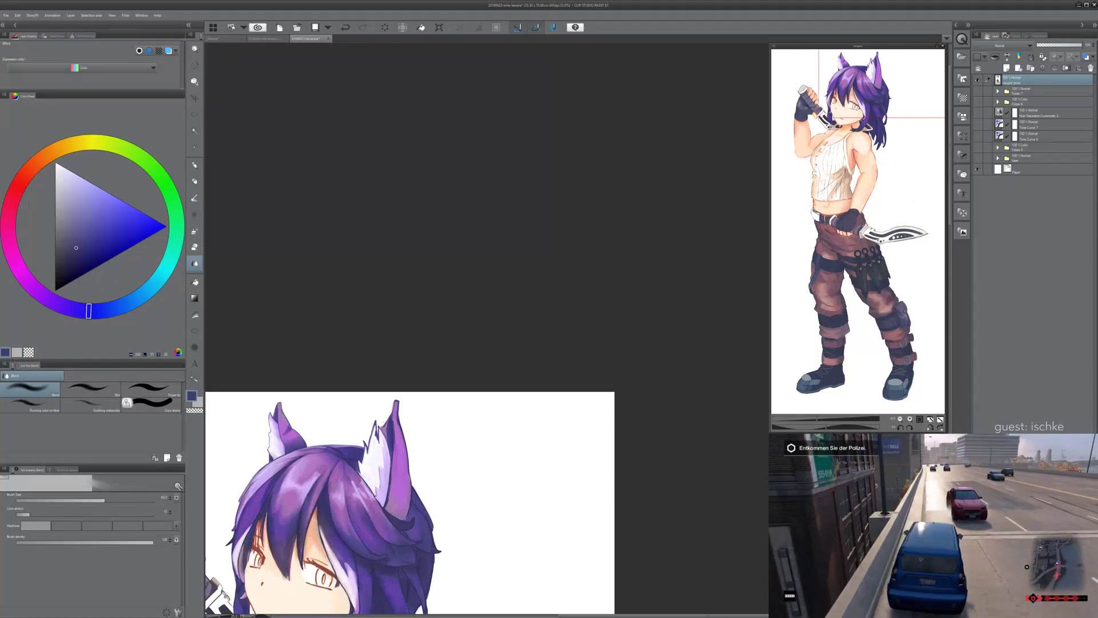
{"action": "left_click_drag", "start_coordinate": [366, 503], "coordinate": [497, 311]}
{"action": "left_click_drag", "start_coordinate": [533, 460], "coordinate": [486, 432]}
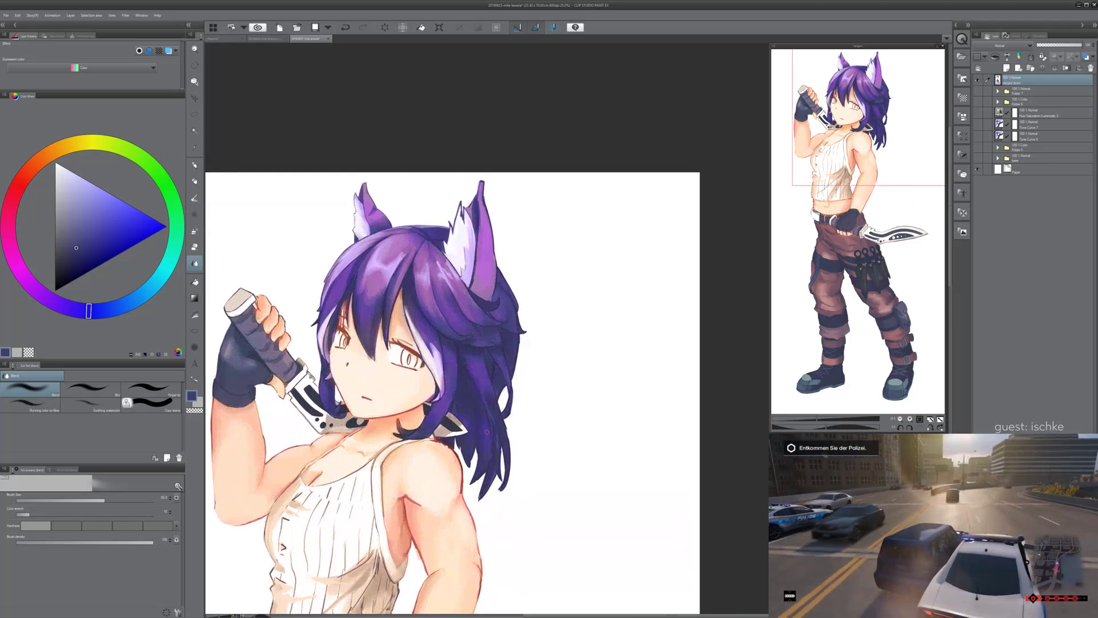
{"action": "key", "text": "asciicircum"}
{"action": "key", "text": "asciicircum"}
{"action": "key", "text": "asciicircum"}
{"action": "left_click_drag", "start_coordinate": [545, 217], "coordinate": [433, 366]}
{"action": "scroll", "coordinate": [476, 397], "scroll_direction": "up", "scroll_amount": 2}
{"action": "scroll", "coordinate": [464, 377], "scroll_direction": "up", "scroll_amount": 3}
{"action": "mouse_move", "coordinate": [411, 435]}
{"action": "left_mouse_down"}
{"action": "mouse_move", "coordinate": [409, 358]}
{"action": "mouse_move", "coordinate": [368, 463]}
{"action": "left_mouse_up"}
{"action": "left_click", "coordinate": [378, 378], "text": "alt"}
{"action": "key", "text": "ctrl+z"}
{"action": "left_click_drag", "start_coordinate": [374, 376], "coordinate": [362, 445]}
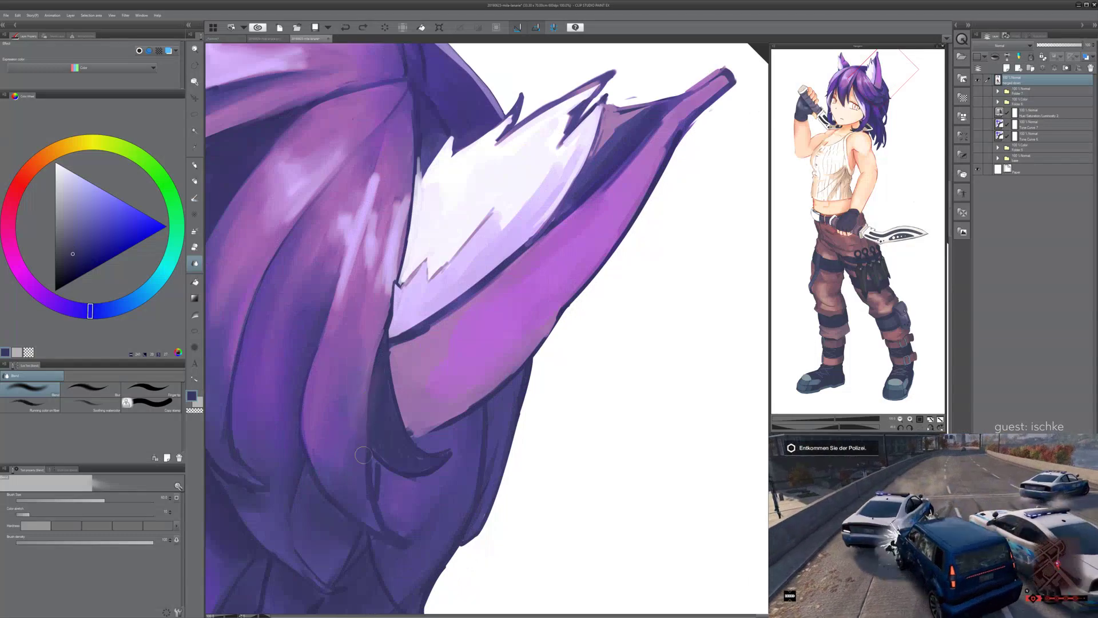
- Paint dark blue-violet shading along the strand's edge from the ear's base down to the curled tip
{"action": "key", "text": "b"}
{"action": "left_click_drag", "start_coordinate": [385, 353], "coordinate": [369, 482]}
{"action": "key", "text": "ctrl+z"}
{"action": "left_click_drag", "start_coordinate": [378, 375], "coordinate": [367, 482]}
{"action": "left_click_drag", "start_coordinate": [372, 398], "coordinate": [371, 473]}
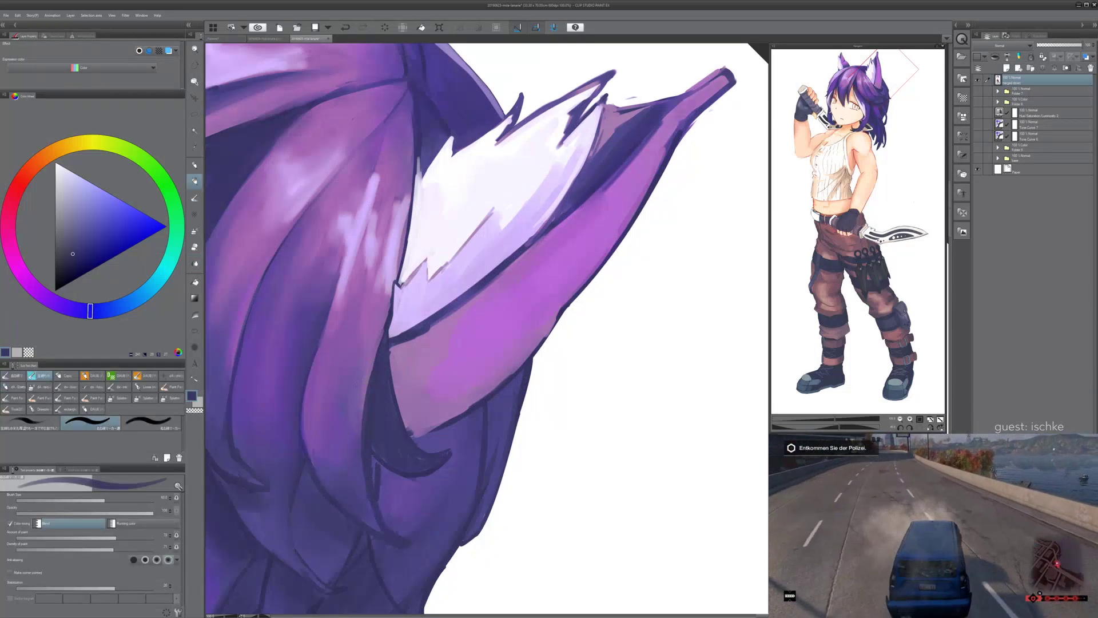
- Sample a violet at the hair parting and try a strand line down through the highlights beside the ear
{"action": "left_click_drag", "start_coordinate": [411, 343], "coordinate": [393, 465]}
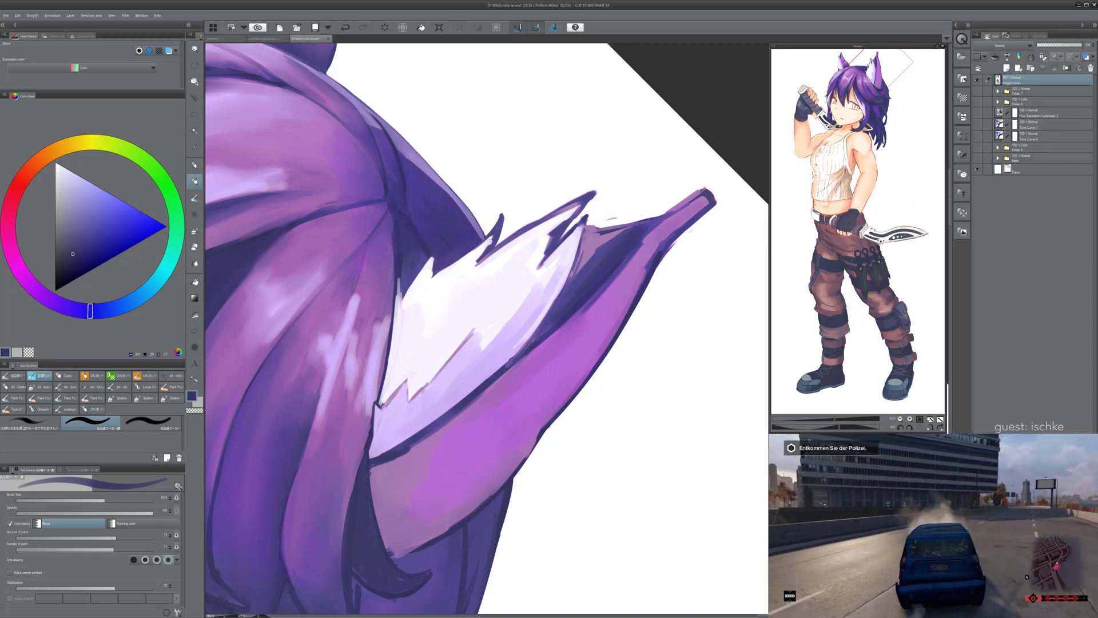
{"action": "left_click", "coordinate": [378, 196], "text": "alt"}
{"action": "key", "text": "p"}
{"action": "mouse_move", "coordinate": [396, 278]}
{"action": "left_mouse_down"}
{"action": "mouse_move", "coordinate": [375, 246]}
{"action": "mouse_move", "coordinate": [339, 353]}
{"action": "left_mouse_up"}
{"action": "key", "text": "p"}
{"action": "key", "text": "["}
{"action": "key", "text": "ctrl+z"}
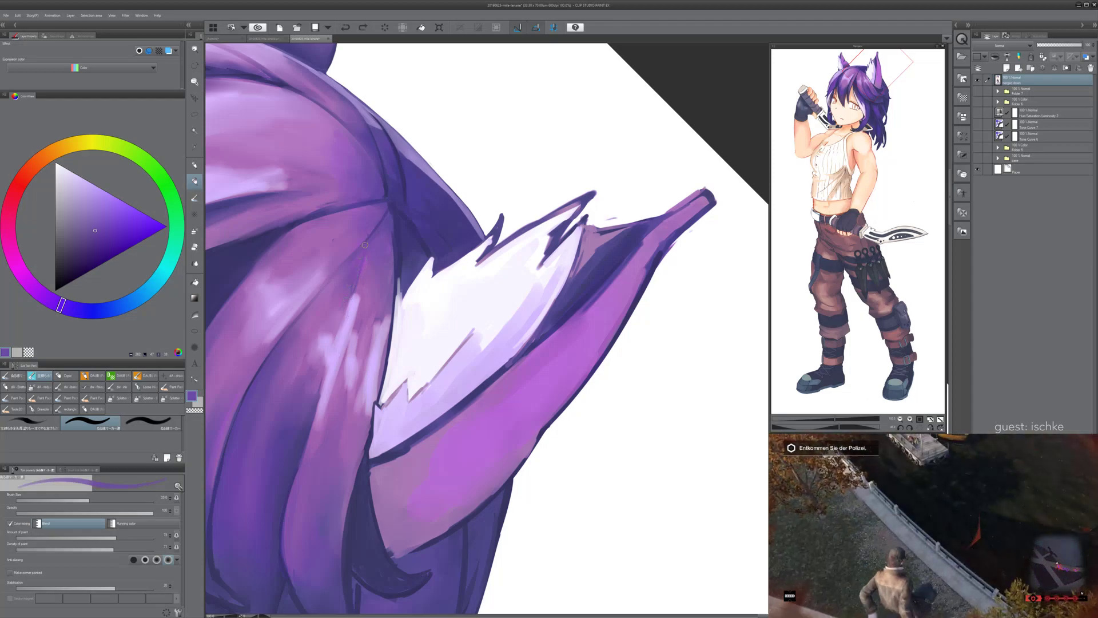
{"action": "left_click_drag", "start_coordinate": [354, 290], "coordinate": [324, 397]}
{"action": "key", "text": "ctrl+z"}
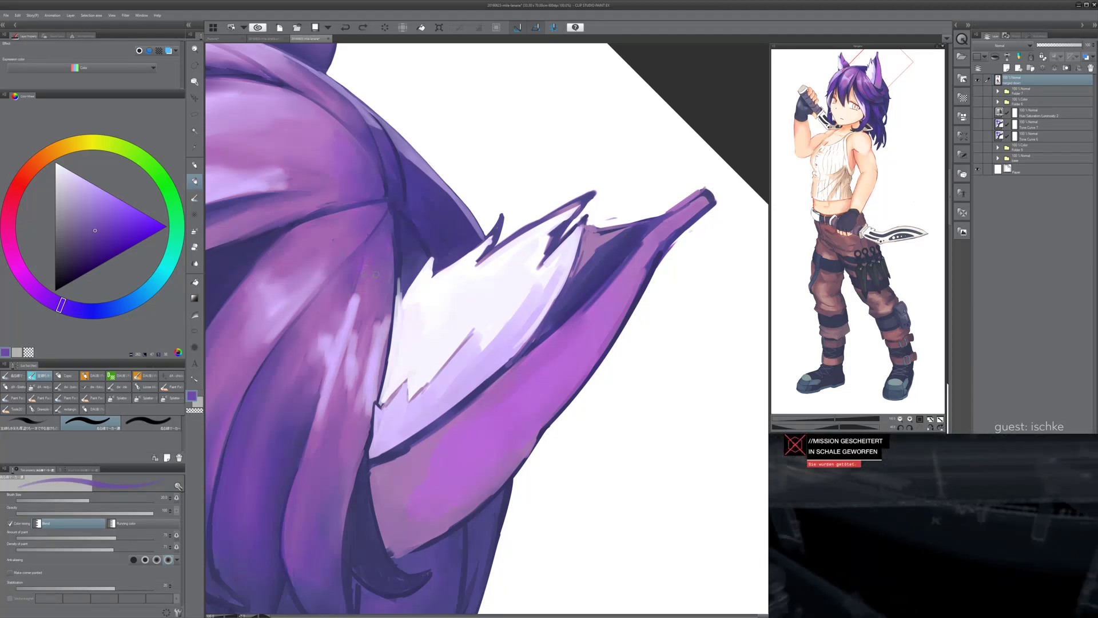
- Paint a thin violet strand line from the parting through the lock's highlights with a smaller brush
{"action": "key", "text": "bracketleft"}
{"action": "key", "text": "minus"}
{"action": "key", "text": "minus"}
{"action": "key", "text": "minus"}
{"action": "key", "text": "minus"}
{"action": "key", "text": "minus"}
{"action": "key", "text": "minus"}
{"action": "key", "text": "minus"}
{"action": "key", "text": "minus"}
{"action": "key", "text": "minus"}
{"action": "key", "text": "minus"}
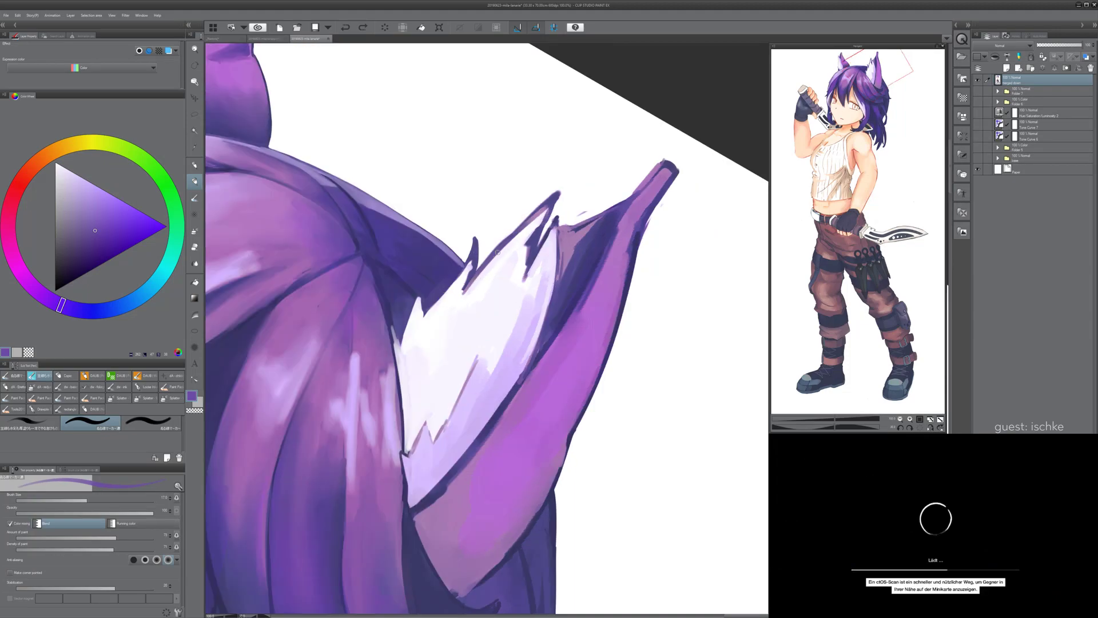
{"action": "left_click_drag", "start_coordinate": [715, 366], "coordinate": [269, 286]}
{"action": "left_click_drag", "start_coordinate": [274, 418], "coordinate": [364, 338]}
{"action": "key", "text": "ctrl+z"}
{"action": "left_click_drag", "start_coordinate": [295, 398], "coordinate": [375, 330]}
{"action": "key", "text": "ctrl+z"}
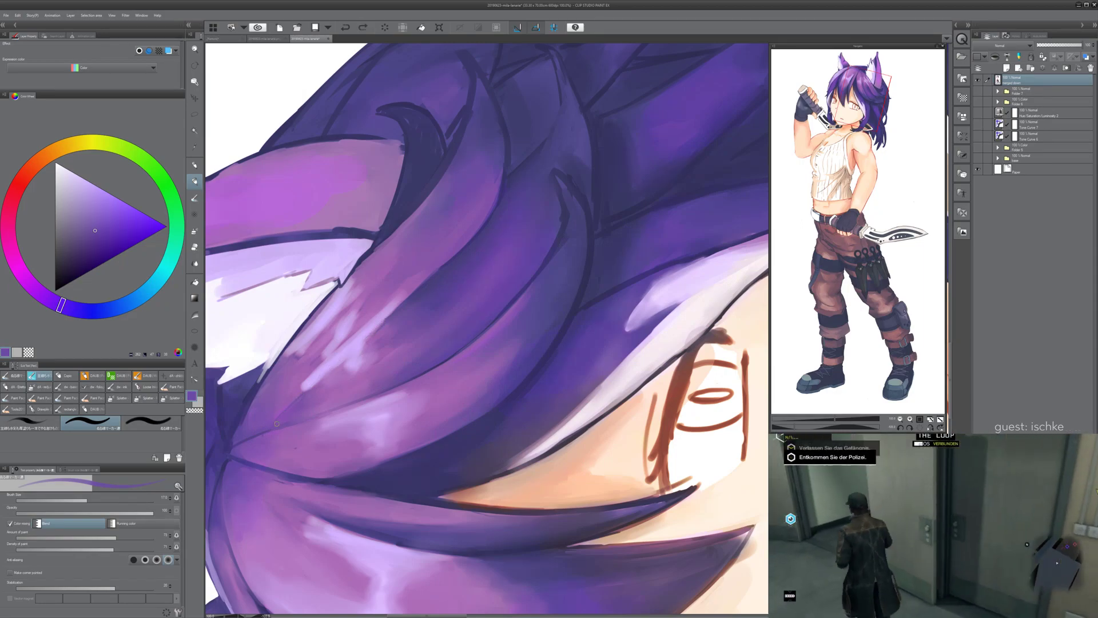
{"action": "left_click_drag", "start_coordinate": [271, 425], "coordinate": [385, 318]}
{"action": "key", "text": "ctrl+z"}
{"action": "left_click_drag", "start_coordinate": [275, 420], "coordinate": [390, 314]}
{"action": "key", "text": "ctrl+z"}
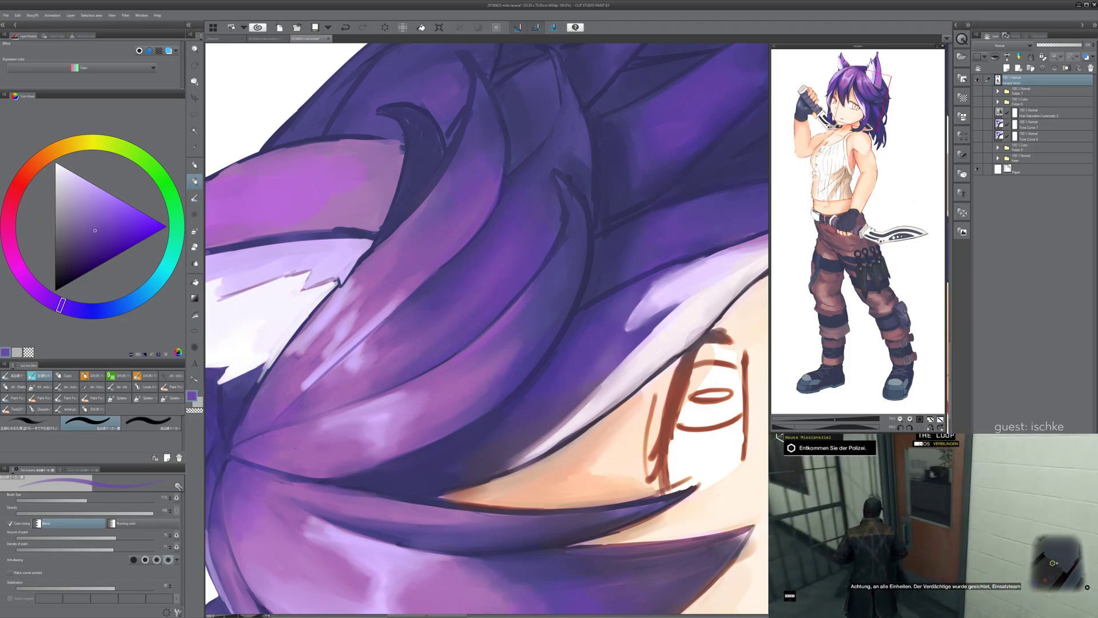
- Sample a reddish purple and paint it between the light streaks of the lock's highlight
{"action": "left_click", "coordinate": [348, 359], "text": "alt"}
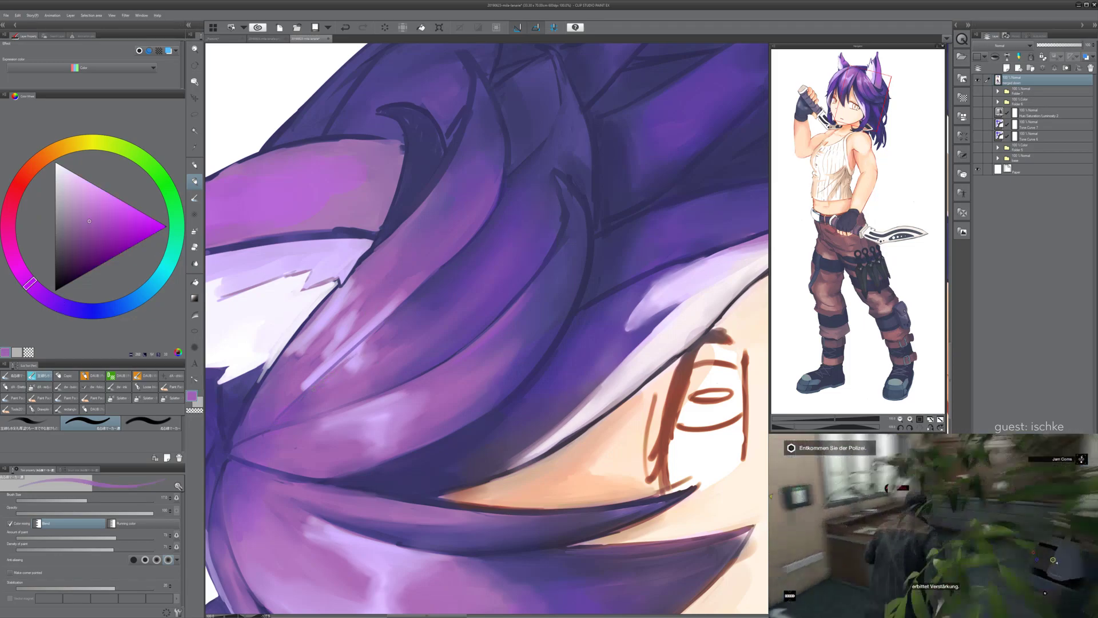
{"action": "key", "text": "ctrl+y"}
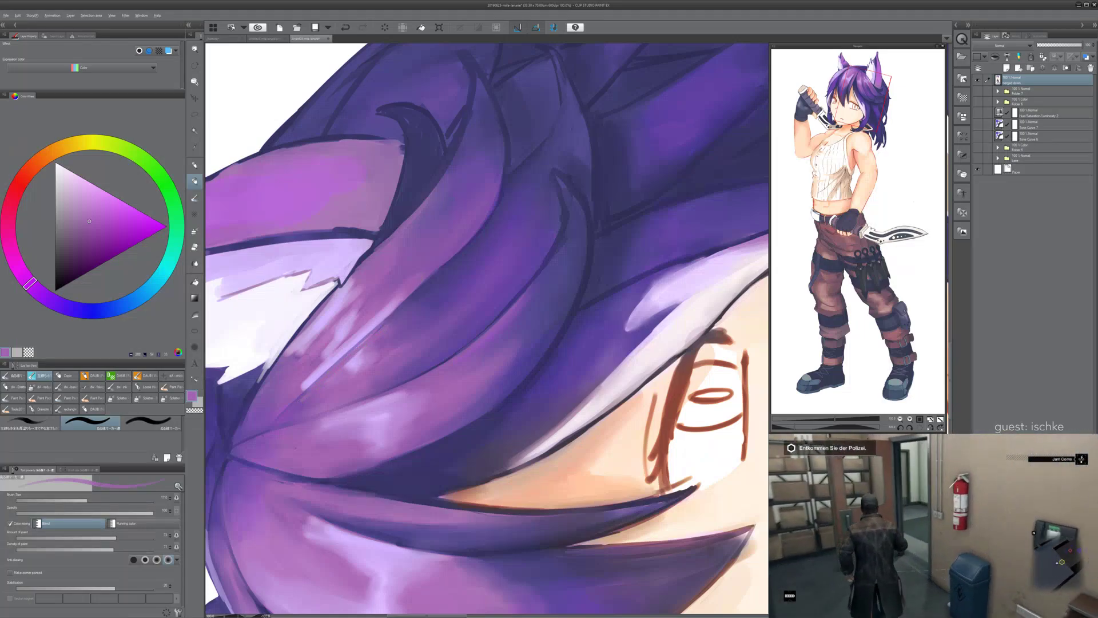
{"action": "left_click", "coordinate": [379, 338], "text": "alt"}
{"action": "left_click_drag", "start_coordinate": [377, 330], "coordinate": [296, 404]}
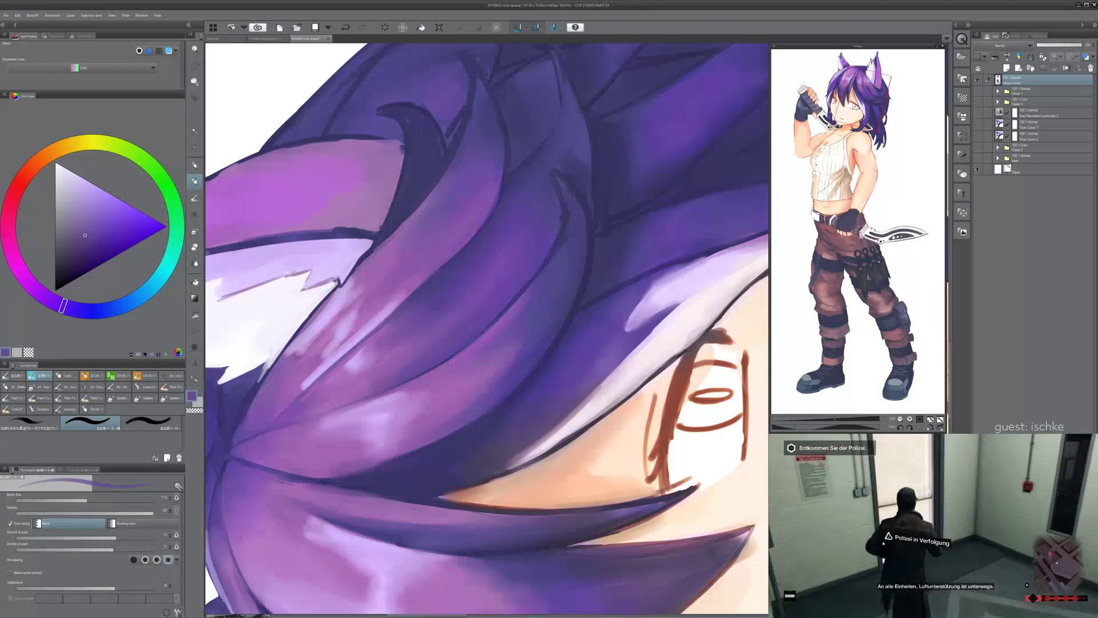
{"action": "key", "text": "ctrl+z"}
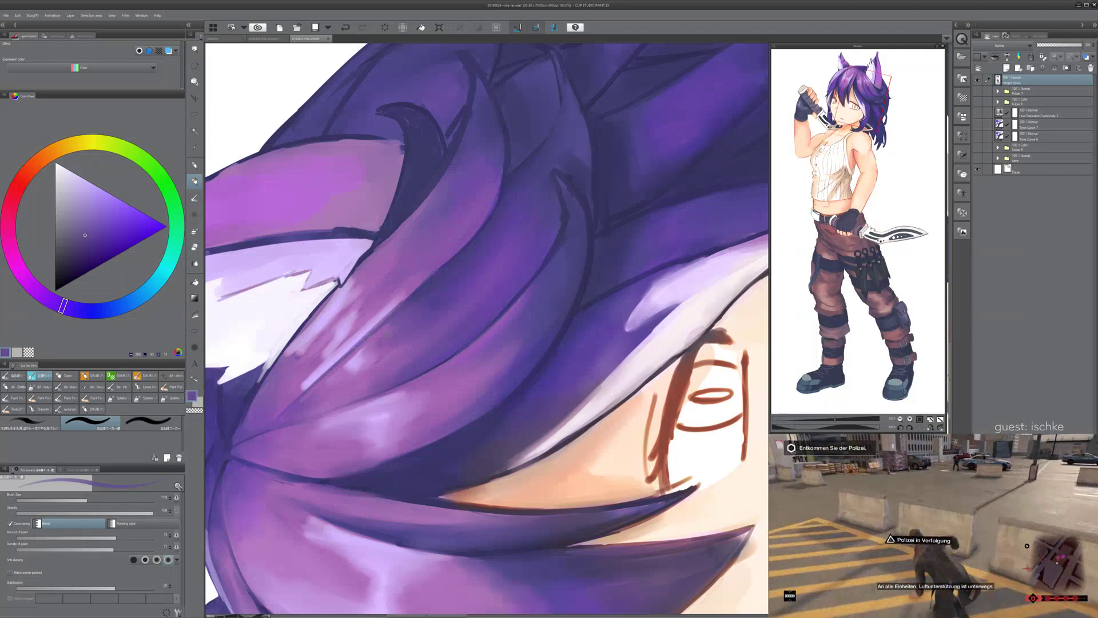
- Sample a light lavender and try to extend the highlight streak along the lock
{"action": "key", "text": "^"}
{"action": "left_click", "coordinate": [305, 311], "text": "alt"}
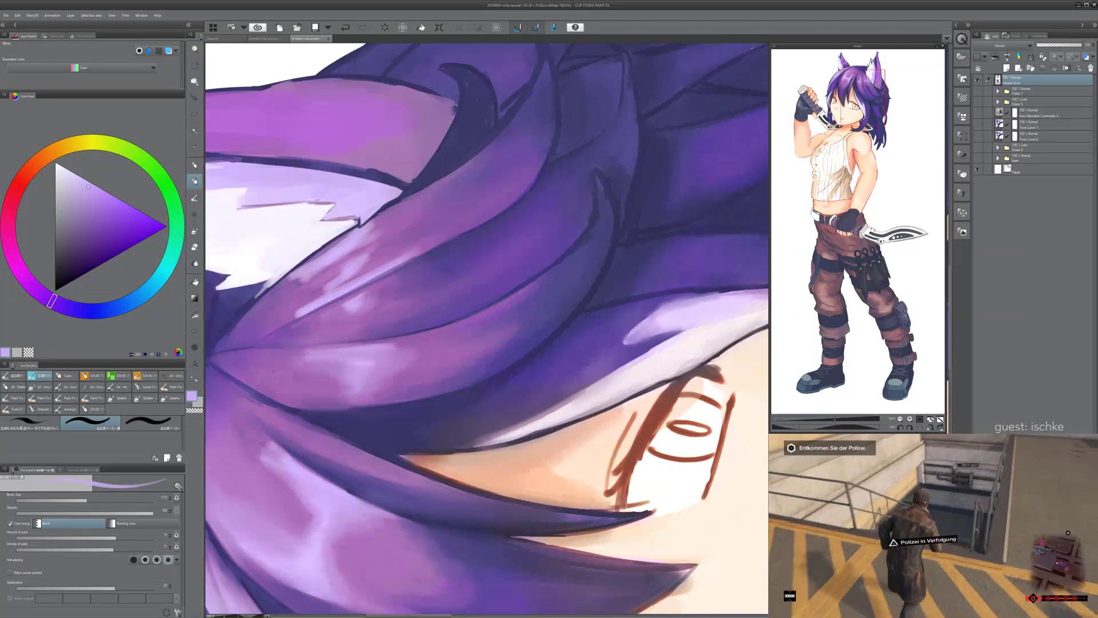
{"action": "left_click_drag", "start_coordinate": [414, 259], "coordinate": [344, 293]}
{"action": "key", "text": "ctrl+z"}
{"action": "mouse_move", "coordinate": [415, 258]}
{"action": "left_mouse_down"}
{"action": "mouse_move", "coordinate": [355, 287]}
{"action": "mouse_move", "coordinate": [418, 257]}
{"action": "left_mouse_up"}
{"action": "key", "text": "ctrl+z"}
{"action": "key", "text": "]"}
{"action": "key", "text": "]"}
{"action": "key", "text": "]"}
{"action": "key", "text": "]"}
{"action": "key", "text": "ctrl+z"}
{"action": "key", "text": "ctrl+z"}
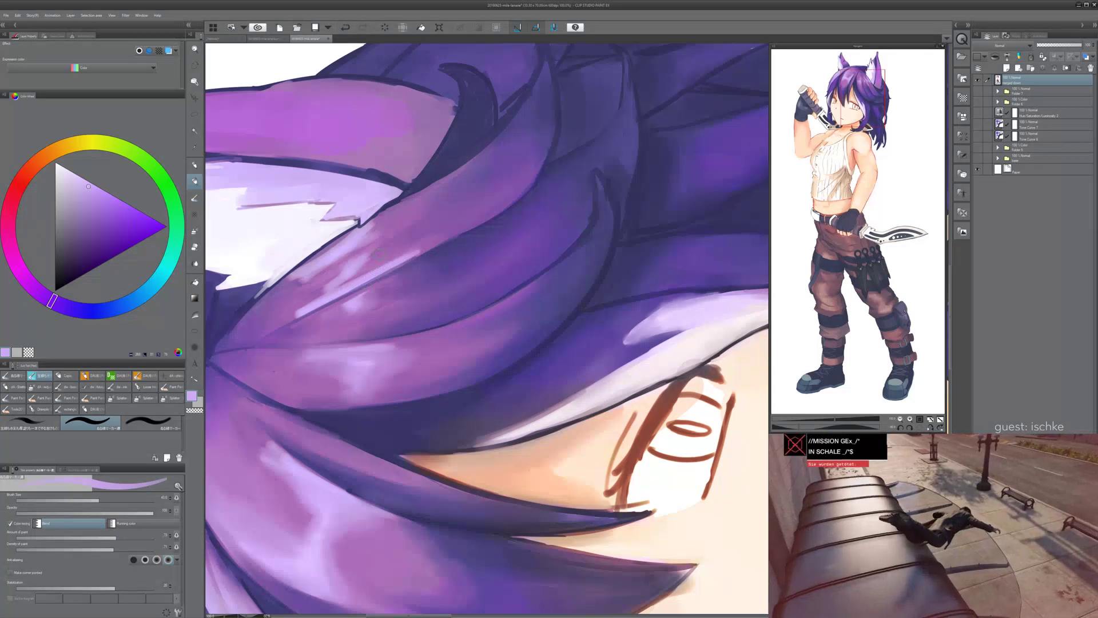
- Sample a mid violet and paint a dividing strand from just below the parting down between the two highlights
{"action": "key", "text": "asciicircum"}
{"action": "key", "text": "asciicircum"}
{"action": "key", "text": "asciicircum"}
{"action": "key", "text": "asciicircum"}
{"action": "key", "text": "asciicircum"}
{"action": "key", "text": "asciicircum"}
{"action": "key", "text": "asciicircum"}
{"action": "key", "text": "asciicircum"}
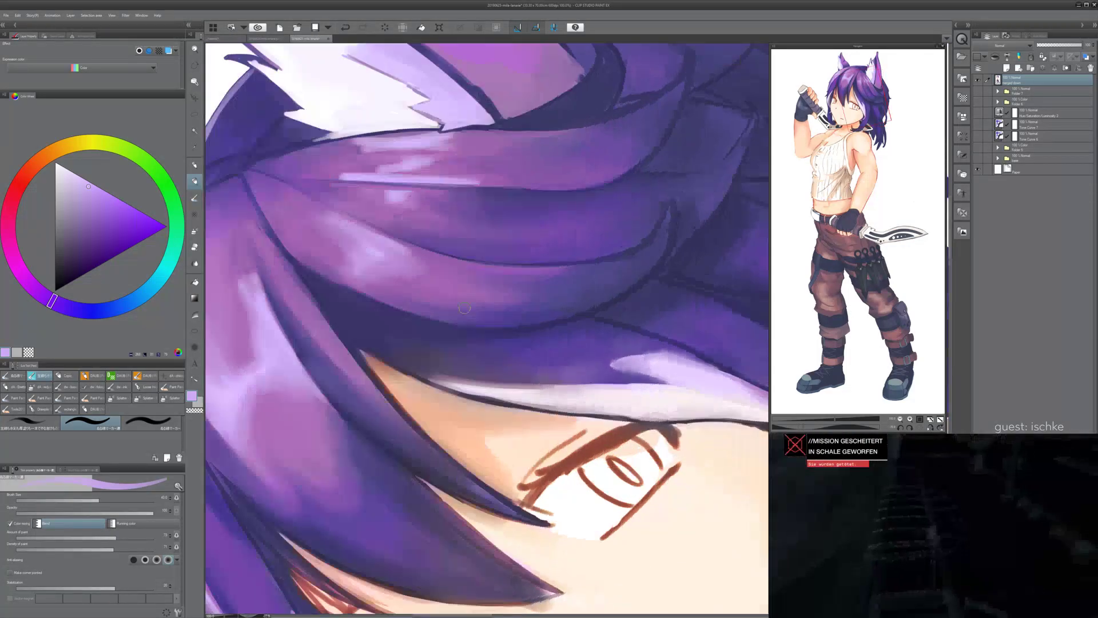
{"action": "key", "text": "ctrl+minus"}
{"action": "key", "text": "ctrl+minus"}
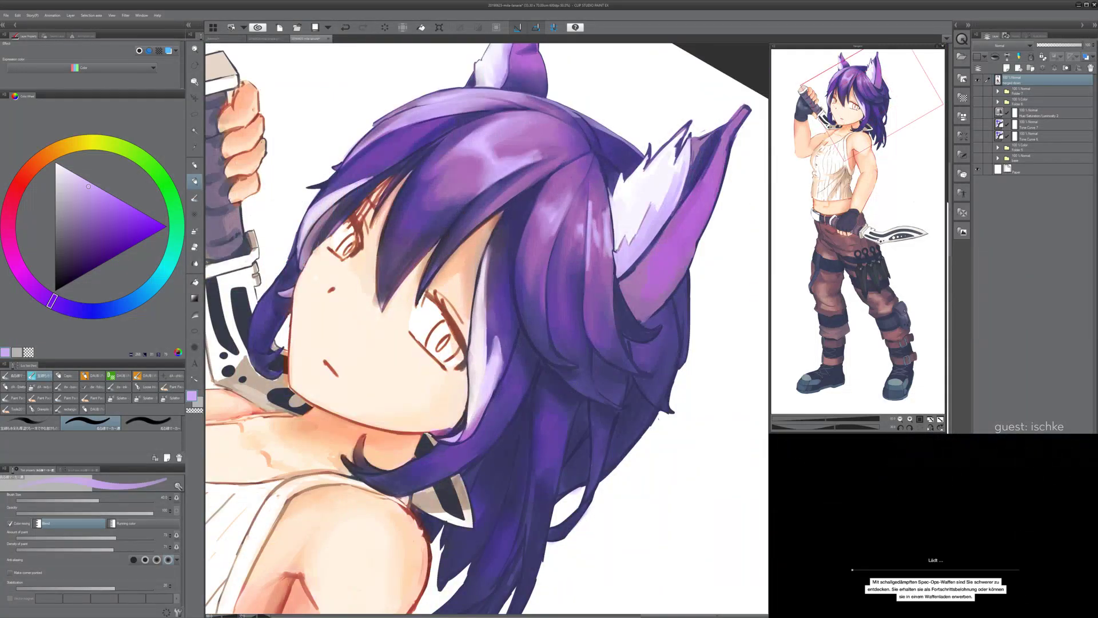
{"action": "left_click_drag", "start_coordinate": [575, 387], "coordinate": [470, 441]}
{"action": "scroll", "coordinate": [485, 422], "scroll_direction": "up", "scroll_amount": 2}
{"action": "left_click", "coordinate": [463, 223], "text": "alt"}
{"action": "left_click_drag", "start_coordinate": [483, 90], "coordinate": [383, 298]}
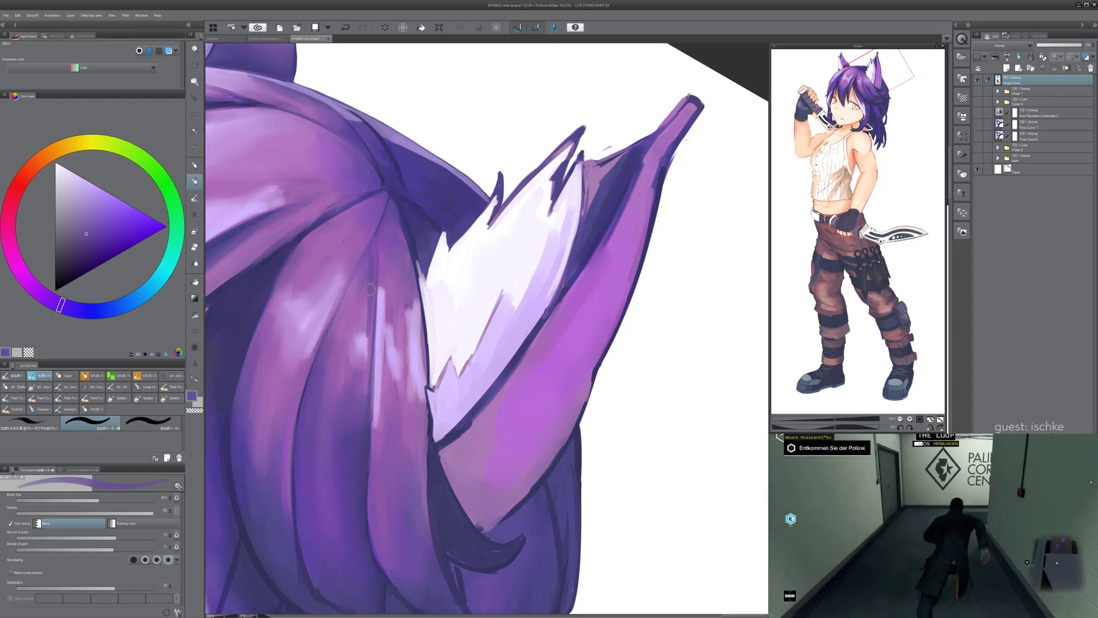
{"action": "left_click_drag", "start_coordinate": [370, 311], "coordinate": [367, 362]}
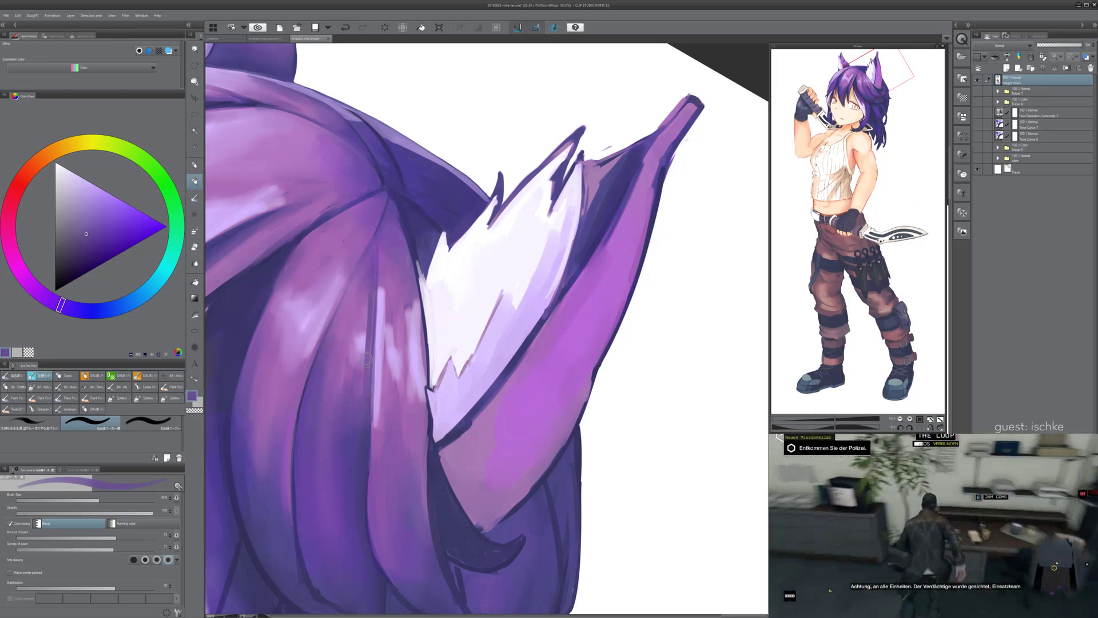
{"action": "left_click_drag", "start_coordinate": [373, 296], "coordinate": [368, 403]}
{"action": "left_click", "coordinate": [378, 285], "text": "alt"}
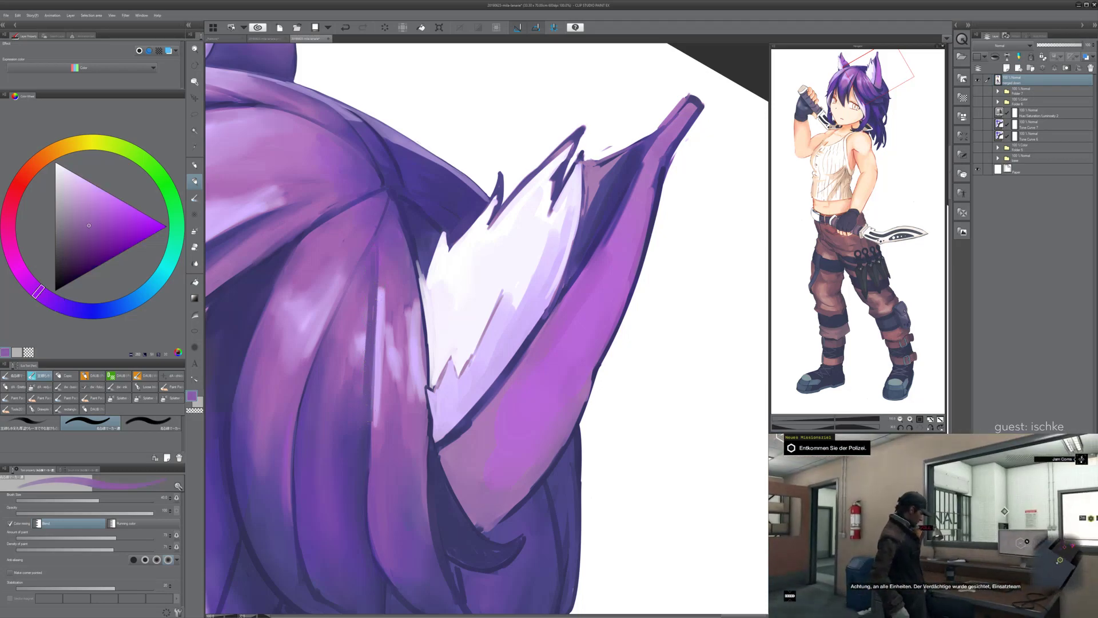
{"action": "left_click_drag", "start_coordinate": [372, 292], "coordinate": [369, 375]}
{"action": "key", "text": "ctrl+z"}
{"action": "key", "text": "ctrl+z"}
{"action": "key", "text": "ctrl+z"}
- Sample a violet near the parting, repaint the dividing strand between the lock's two highlights and soften it with the Blend tool
{"action": "left_click", "coordinate": [372, 291], "text": "alt"}
{"action": "left_click_drag", "start_coordinate": [369, 298], "coordinate": [362, 355]}
{"action": "key", "text": "ctrl+z"}
{"action": "left_click_drag", "start_coordinate": [373, 277], "coordinate": [362, 355]}
{"action": "left_click_drag", "start_coordinate": [371, 303], "coordinate": [367, 388]}
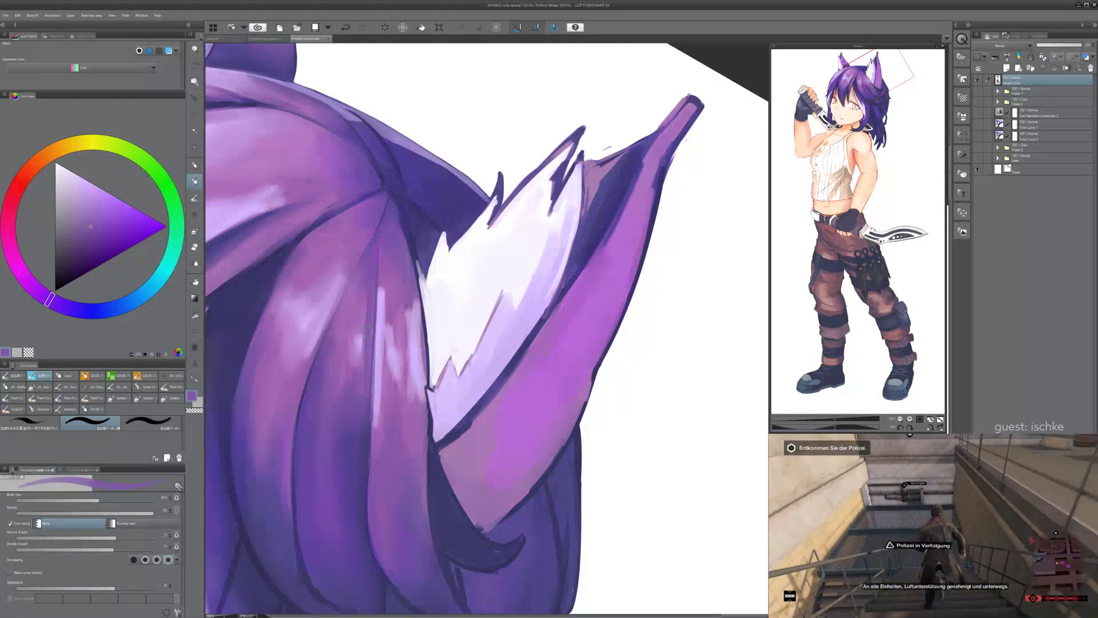
{"action": "scroll", "coordinate": [377, 334], "scroll_direction": "up", "scroll_amount": 3}
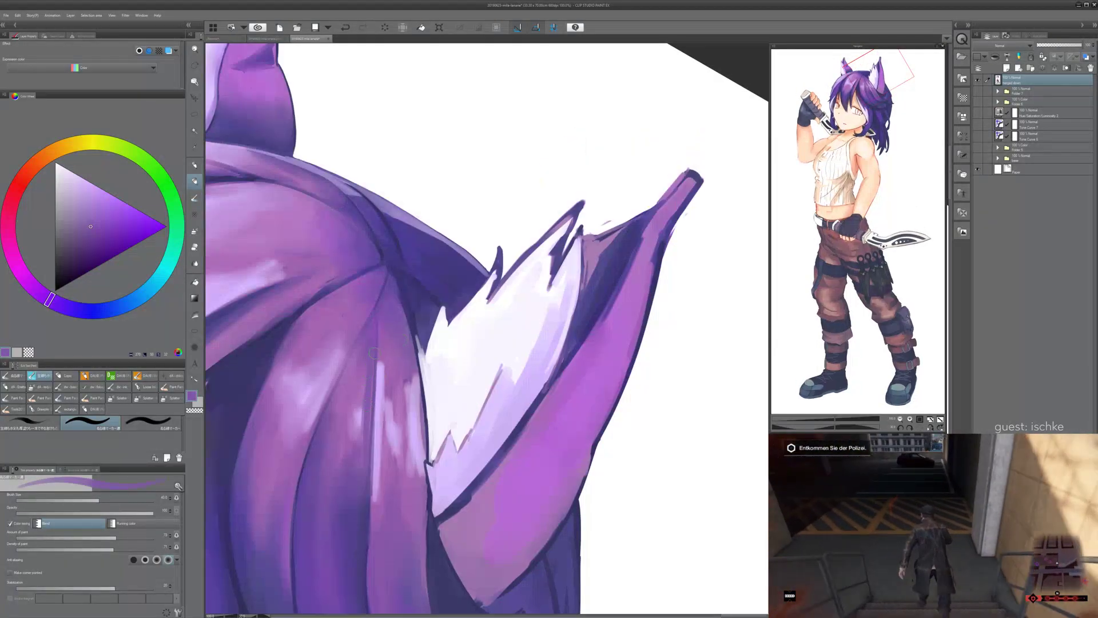
{"action": "key", "text": "j"}
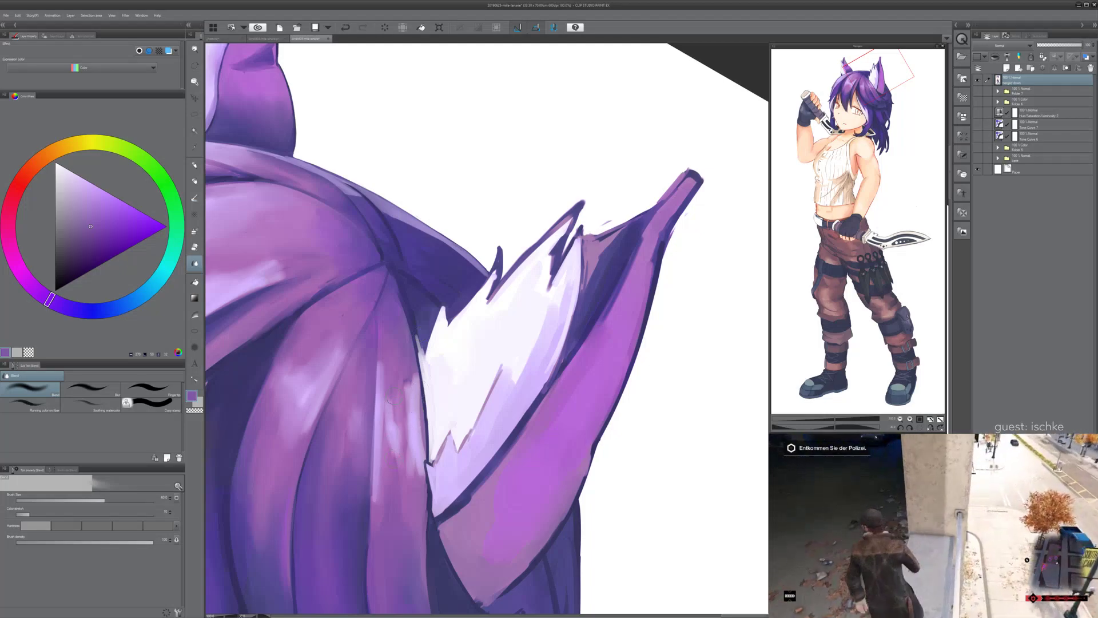
{"action": "key", "text": "minus"}
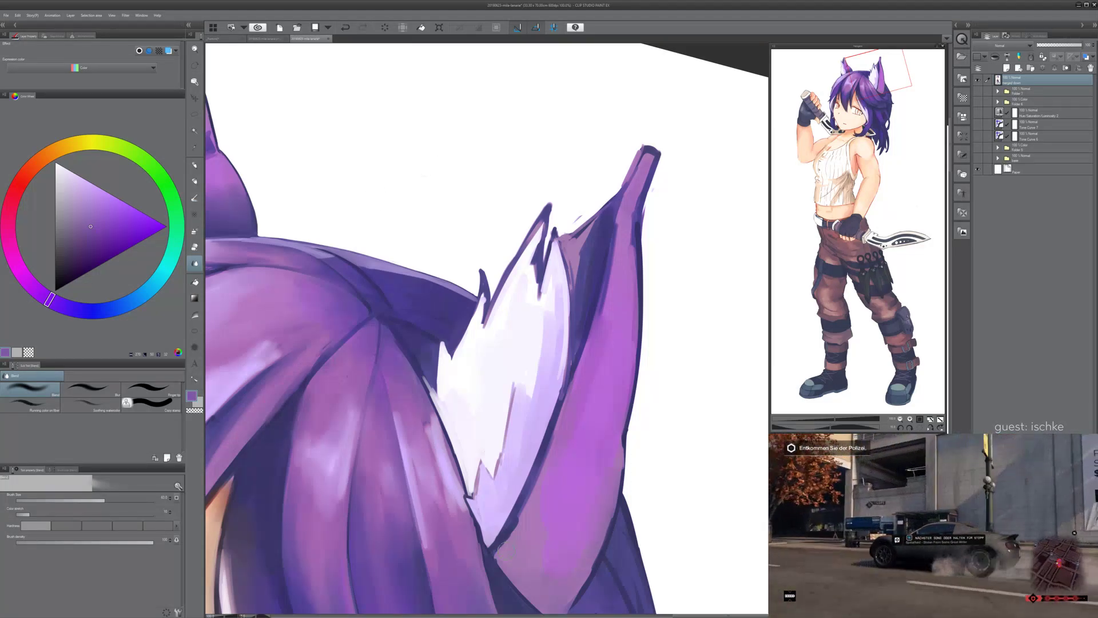
- Examine the whole head, ears and hair highlights from a distance, and inspect the locks beside the larger ear
{"action": "scroll", "coordinate": [505, 555], "scroll_direction": "down", "scroll_amount": 2}
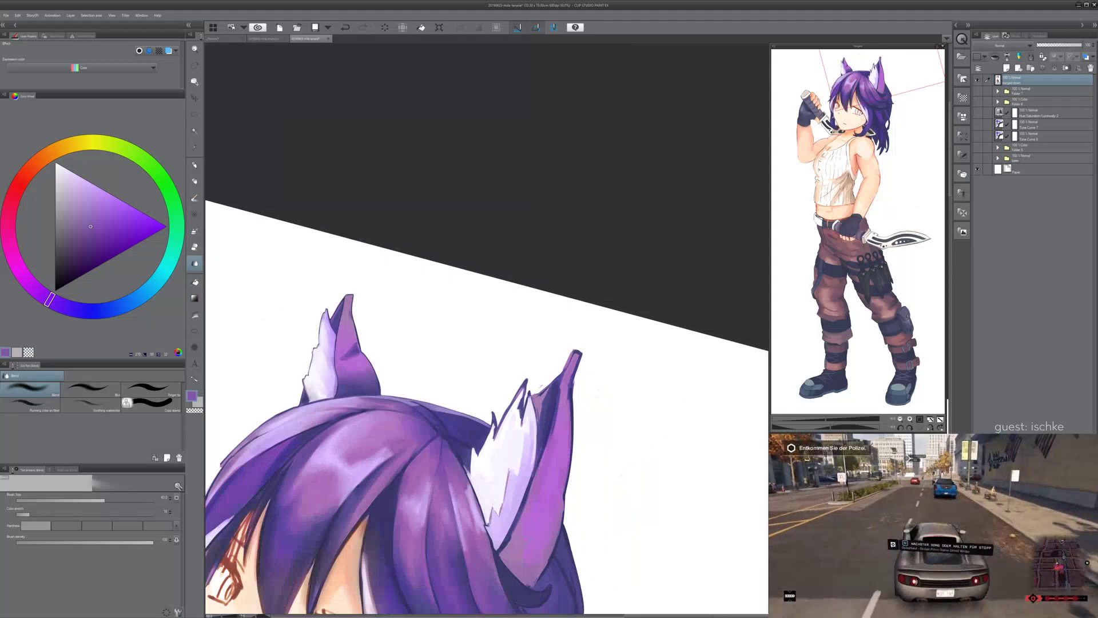
{"action": "key", "text": "^"}
{"action": "key", "text": "-"}
{"action": "key", "text": "-"}
{"action": "left_click_drag", "start_coordinate": [544, 520], "coordinate": [502, 327]}
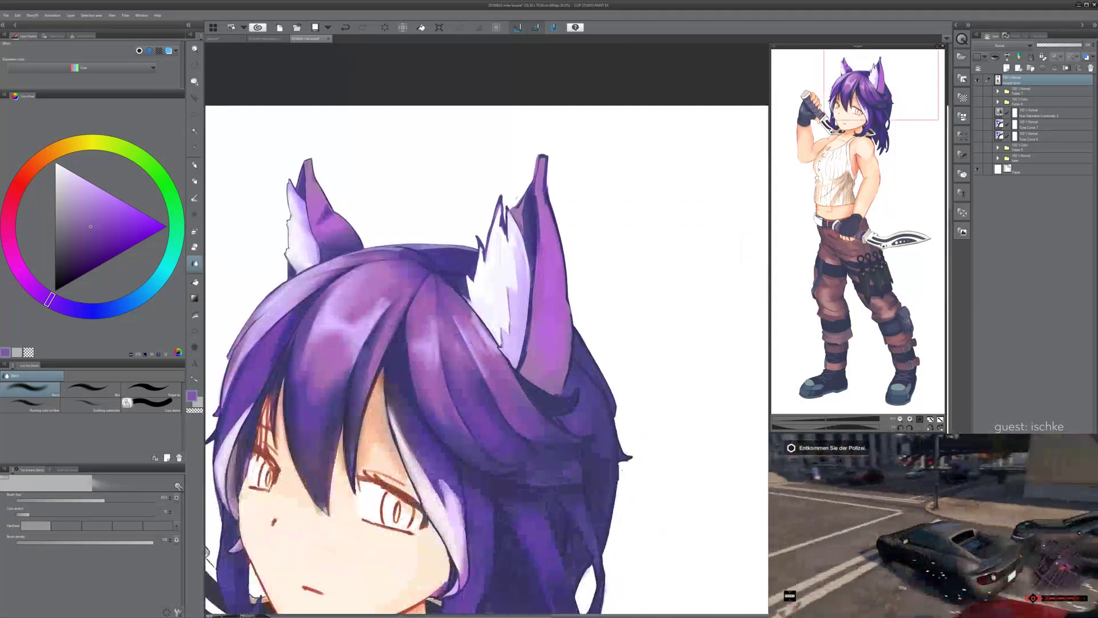
{"action": "scroll", "coordinate": [591, 318], "scroll_direction": "down", "scroll_amount": 2}
{"action": "scroll", "coordinate": [584, 320], "scroll_direction": "up", "scroll_amount": 1}
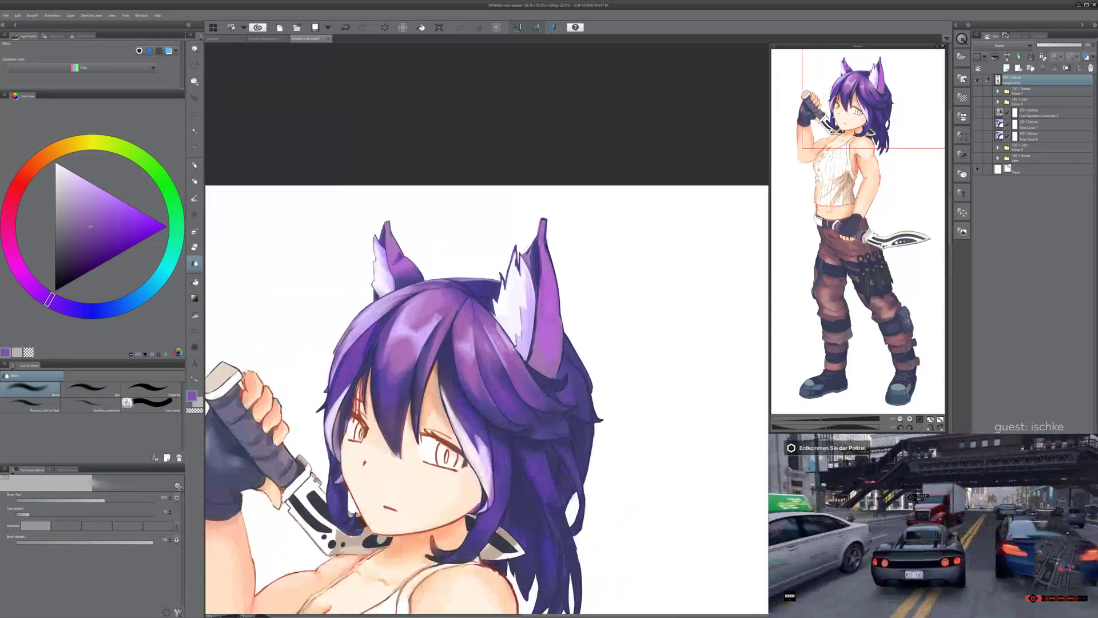
{"action": "scroll", "coordinate": [586, 320], "scroll_direction": "up", "scroll_amount": 2}
{"action": "key", "text": "^"}
{"action": "key", "text": "^"}
{"action": "key", "text": "^"}
{"action": "key", "text": "^"}
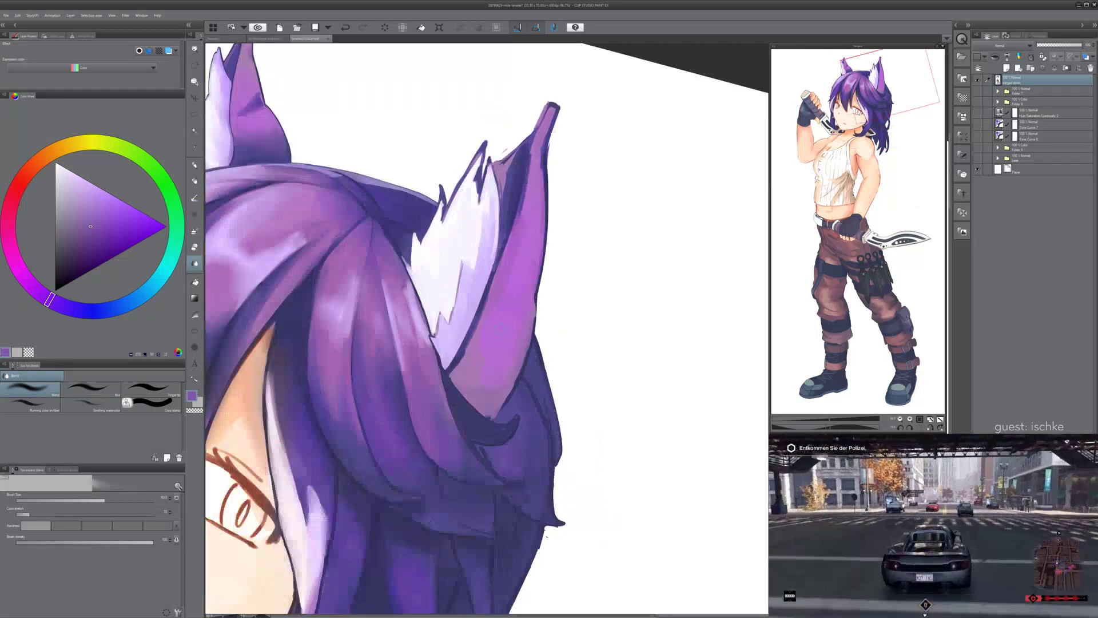
{"action": "scroll", "coordinate": [584, 320], "scroll_direction": "up", "scroll_amount": 3}
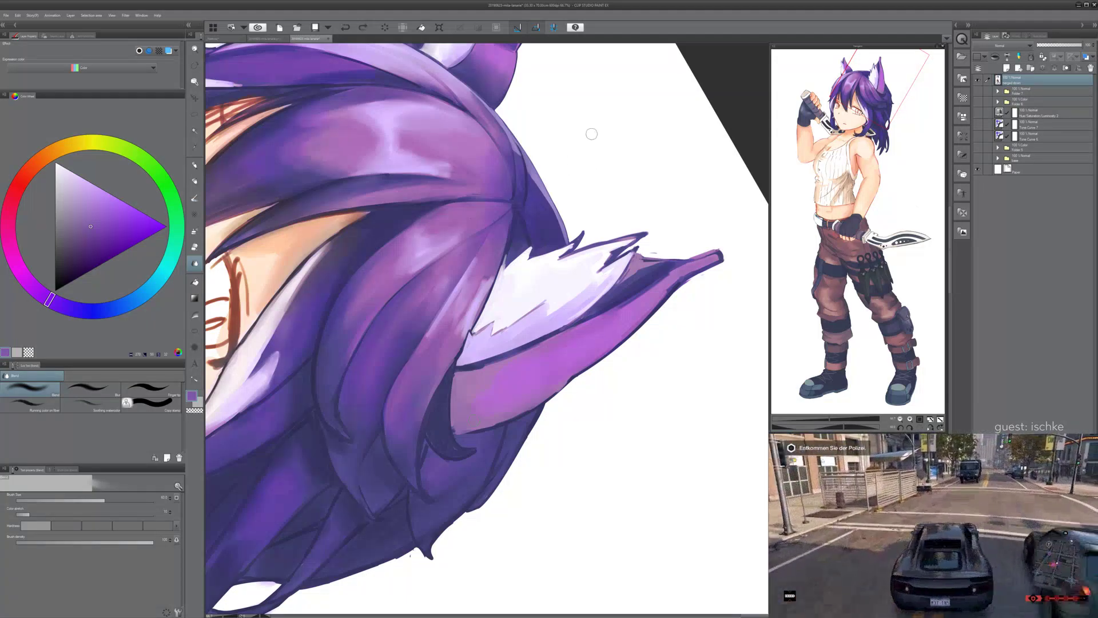
- Sample a blue-violet and shade the darker strand alongside the thin highlight with a large soft blending brush
{"action": "scroll", "coordinate": [548, 156], "scroll_direction": "up", "scroll_amount": 1}
{"action": "left_click", "coordinate": [361, 444], "text": "alt"}
{"action": "mouse_move", "coordinate": [361, 444]}
{"action": "left_mouse_down"}
{"action": "mouse_move", "coordinate": [334, 461]}
{"action": "mouse_move", "coordinate": [341, 447]}
{"action": "left_mouse_up"}
{"action": "key", "text": "ctrl+z"}
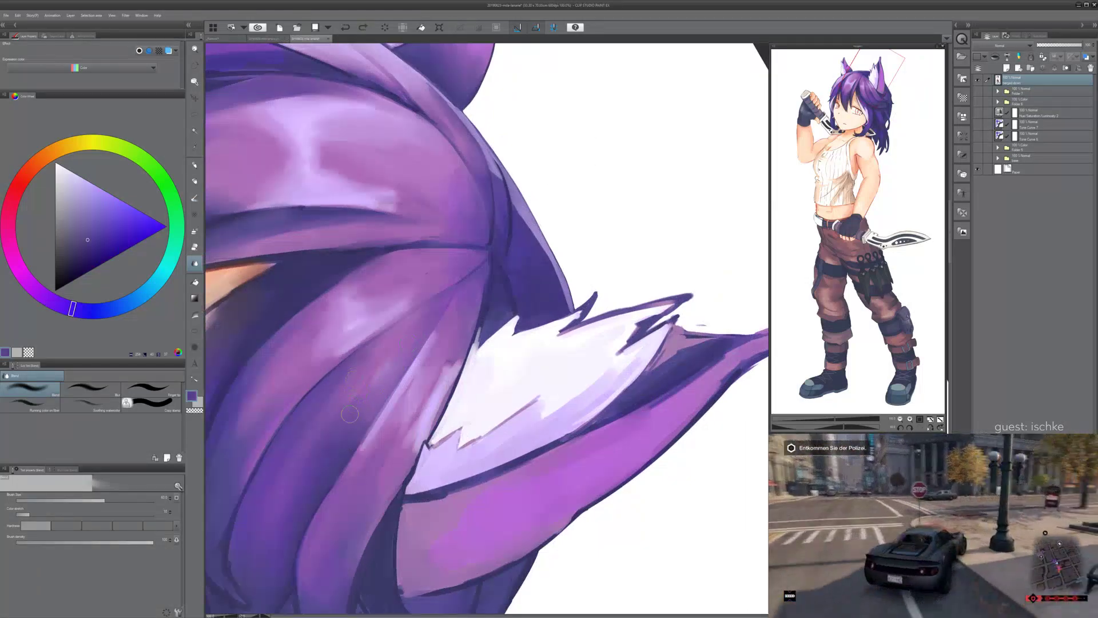
{"action": "key", "text": "b"}
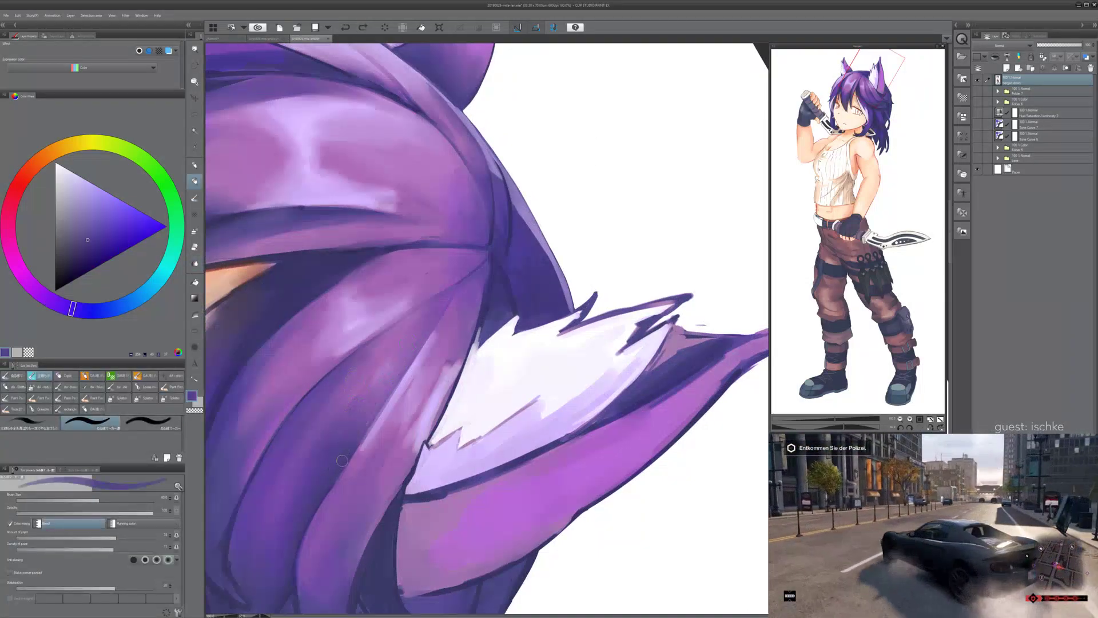
{"action": "key", "text": "j"}
{"action": "left_click_drag", "start_coordinate": [384, 378], "coordinate": [354, 417]}
{"action": "left_click_drag", "start_coordinate": [398, 366], "coordinate": [349, 418]}
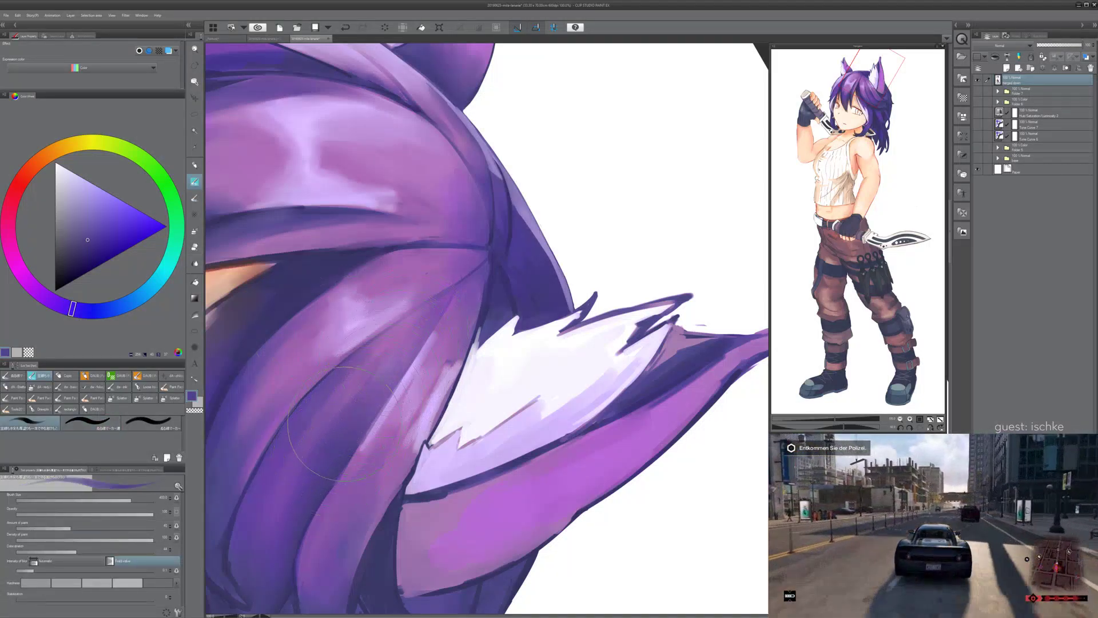
{"action": "key", "text": "ctrl+z"}
{"action": "left_click_drag", "start_coordinate": [387, 381], "coordinate": [331, 458]}
{"action": "mouse_move", "coordinate": [397, 366]}
{"action": "left_mouse_down"}
{"action": "mouse_move", "coordinate": [344, 441]}
{"action": "mouse_move", "coordinate": [514, 363]}
{"action": "left_mouse_up"}
- Sample a magenta-purple from the front lock and paint it over the outer edge of its light highlight
{"action": "key", "text": "minus"}
{"action": "key", "text": "minus"}
{"action": "key", "text": "minus"}
{"action": "left_click_drag", "start_coordinate": [526, 413], "coordinate": [495, 360]}
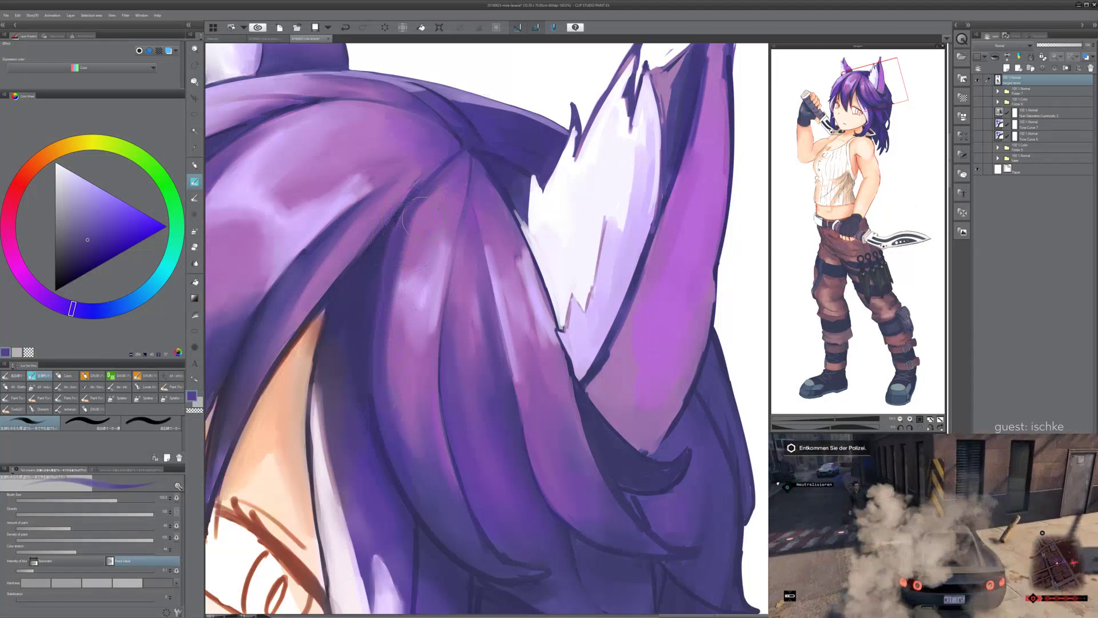
{"action": "left_click", "coordinate": [398, 331], "text": "alt"}
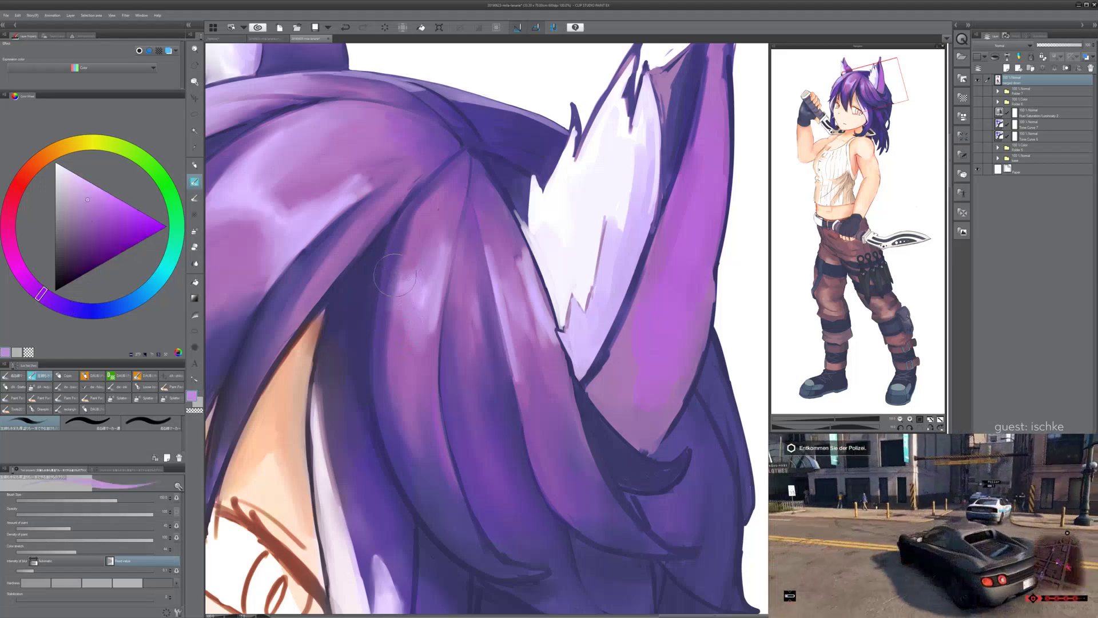
{"action": "left_click", "coordinate": [402, 312], "text": "alt"}
{"action": "left_click_drag", "start_coordinate": [402, 330], "coordinate": [401, 259]}
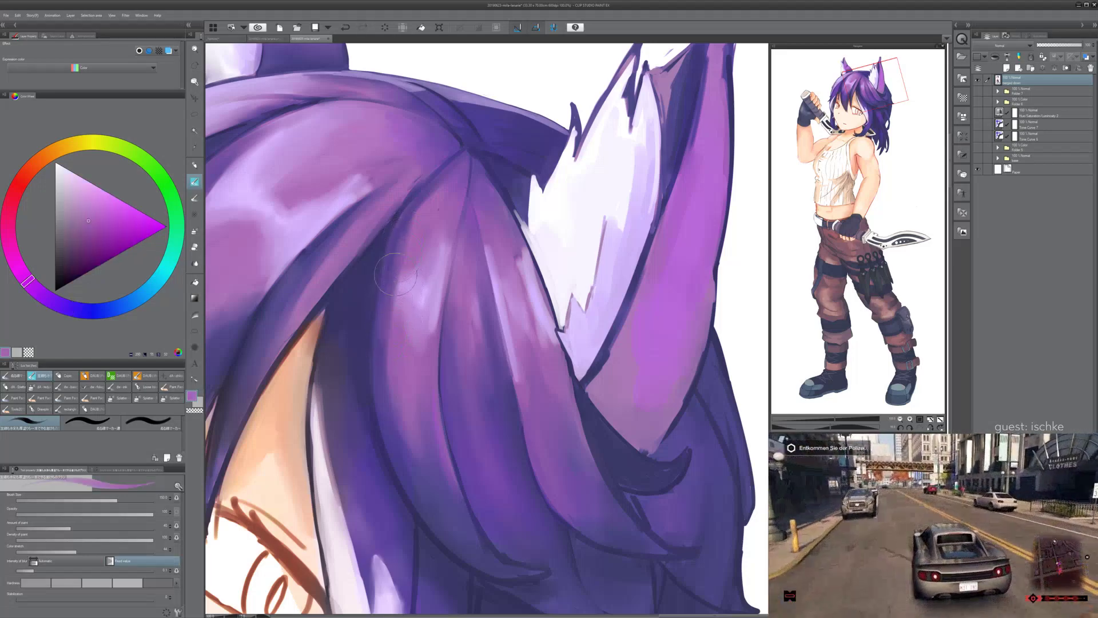
- Inspect the overall head and the hair around the base of the larger ear
{"action": "scroll", "coordinate": [563, 361], "scroll_direction": "down", "scroll_amount": 3}
{"action": "key", "text": "minus"}
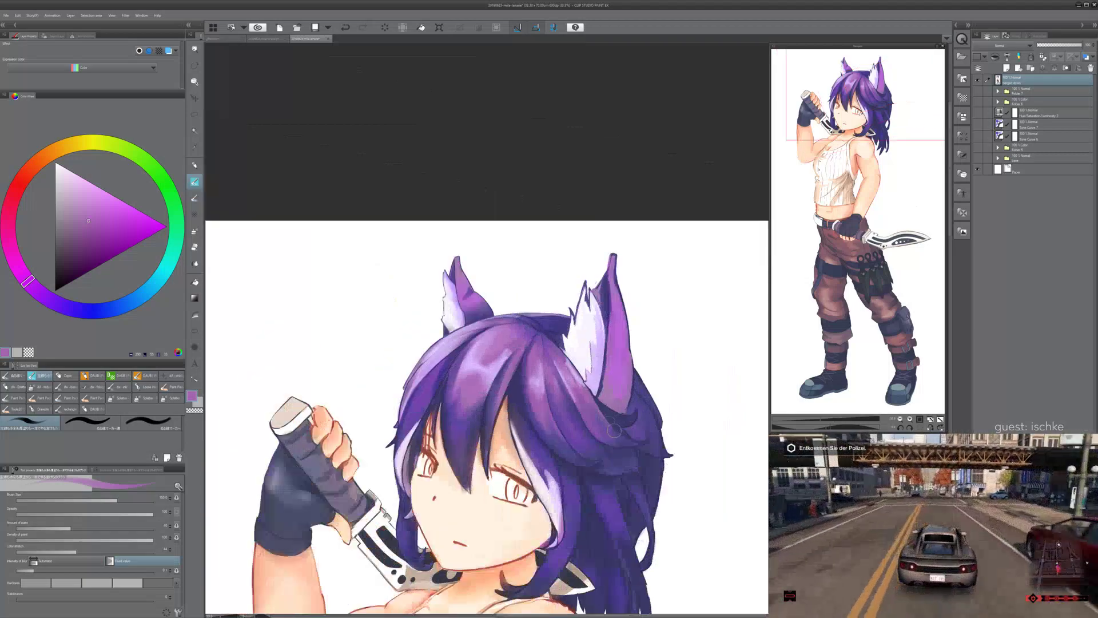
{"action": "left_click_drag", "start_coordinate": [563, 361], "coordinate": [557, 333]}
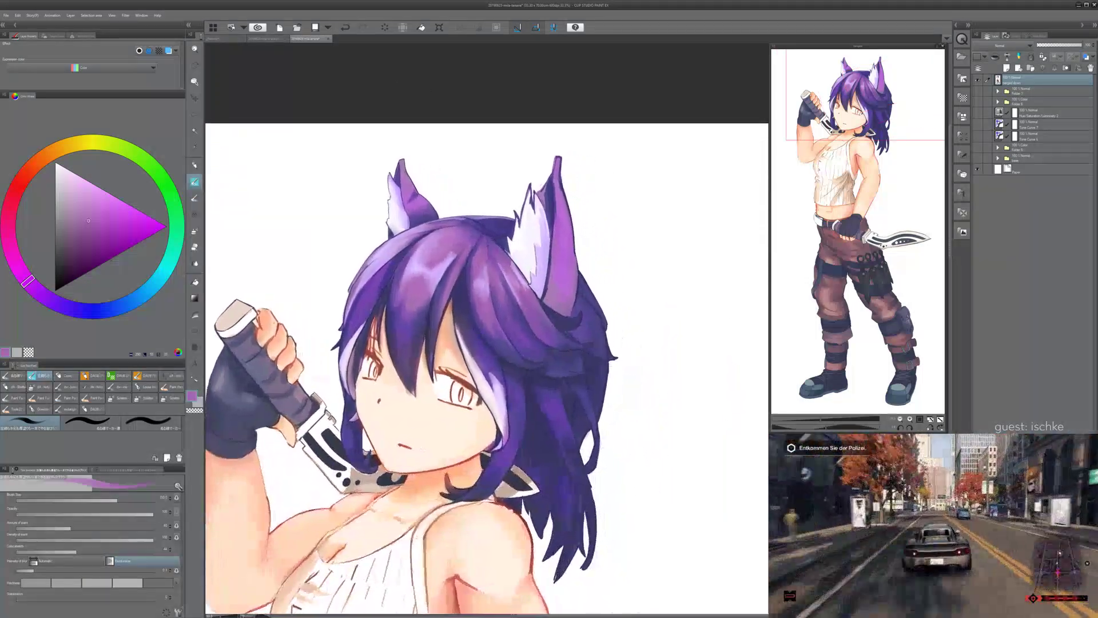
{"action": "mouse_move", "coordinate": [586, 358]}
{"action": "left_mouse_down"}
{"action": "mouse_move", "coordinate": [548, 375]}
{"action": "mouse_move", "coordinate": [601, 532]}
{"action": "left_mouse_up"}
{"action": "scroll", "coordinate": [548, 375], "scroll_direction": "up", "scroll_amount": 3}
{"action": "left_click", "coordinate": [600, 463], "text": "alt"}
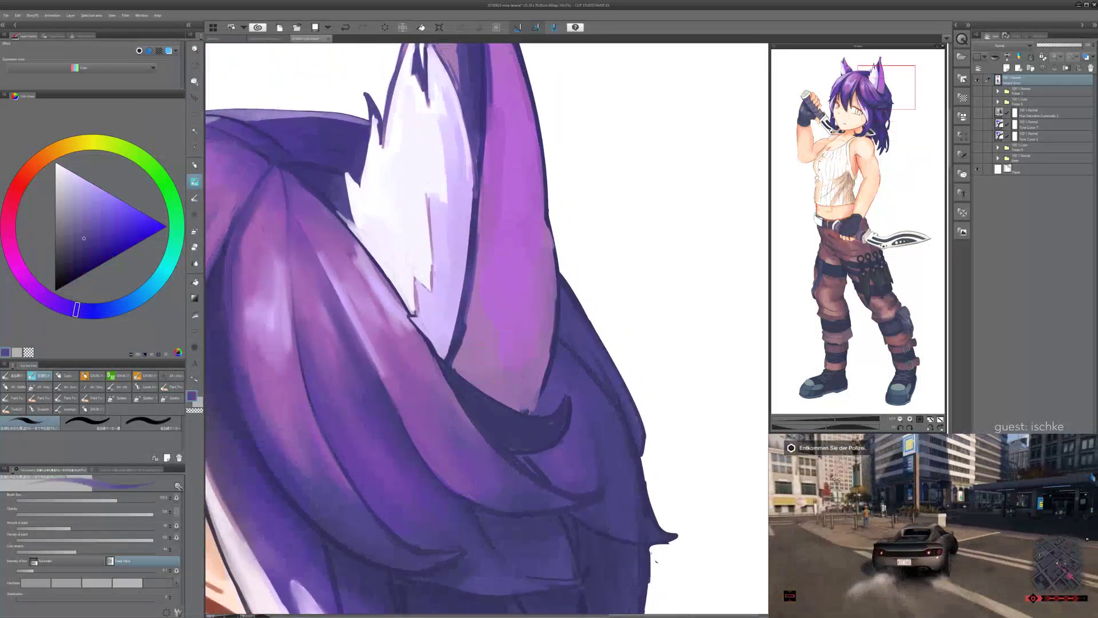
{"action": "mouse_move", "coordinate": [379, 277]}
{"action": "left_mouse_down"}
{"action": "mouse_move", "coordinate": [335, 195]}
{"action": "mouse_move", "coordinate": [303, 171]}
{"action": "mouse_move", "coordinate": [394, 309]}
{"action": "mouse_move", "coordinate": [516, 398]}
{"action": "mouse_move", "coordinate": [735, 446]}
{"action": "left_mouse_up"}
- Sample a pale lavender and shade the lower part of the smaller ear's white inner fur with a smaller brush
{"action": "left_click", "coordinate": [415, 267], "text": "alt"}
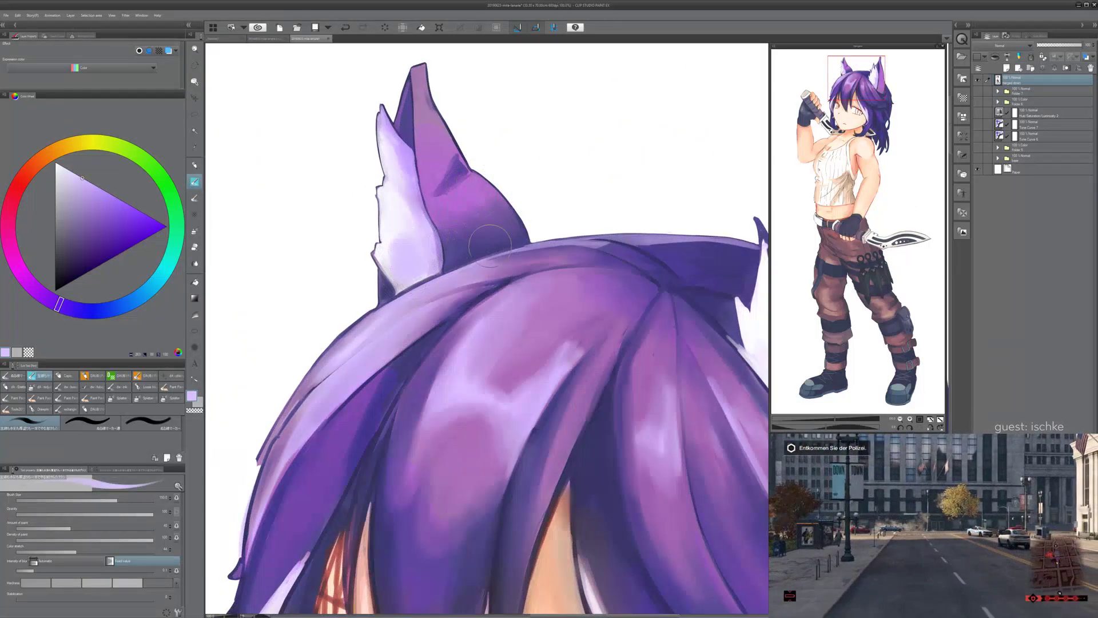
{"action": "scroll", "coordinate": [437, 274], "scroll_direction": "up", "scroll_amount": 4}
{"action": "key", "text": "bracketleft"}
{"action": "key", "text": "bracketleft"}
{"action": "key", "text": "bracketleft"}
{"action": "key", "text": "bracketleft"}
{"action": "key", "text": "bracketleft"}
{"action": "mouse_move", "coordinate": [437, 280]}
{"action": "left_mouse_down"}
{"action": "mouse_move", "coordinate": [366, 301]}
{"action": "mouse_move", "coordinate": [408, 283]}
{"action": "left_mouse_up"}
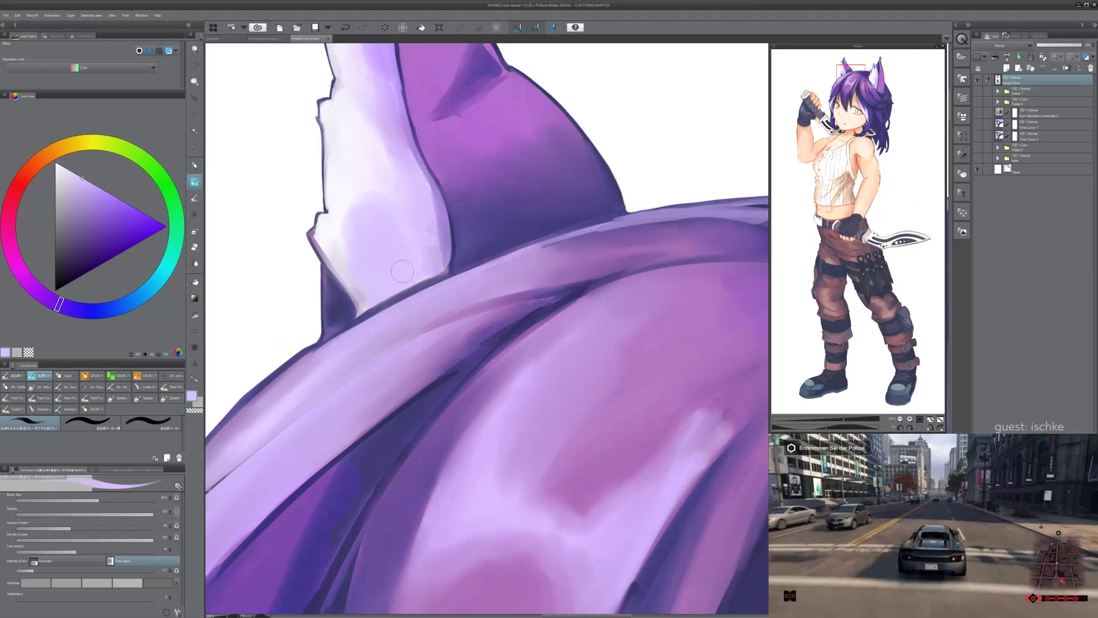
{"action": "mouse_move", "coordinate": [343, 240]}
{"action": "left_mouse_down"}
{"action": "mouse_move", "coordinate": [356, 270]}
{"action": "mouse_move", "coordinate": [361, 198]}
{"action": "mouse_move", "coordinate": [407, 224]}
{"action": "mouse_move", "coordinate": [412, 209]}
{"action": "mouse_move", "coordinate": [349, 258]}
{"action": "mouse_move", "coordinate": [367, 284]}
{"action": "left_mouse_up"}
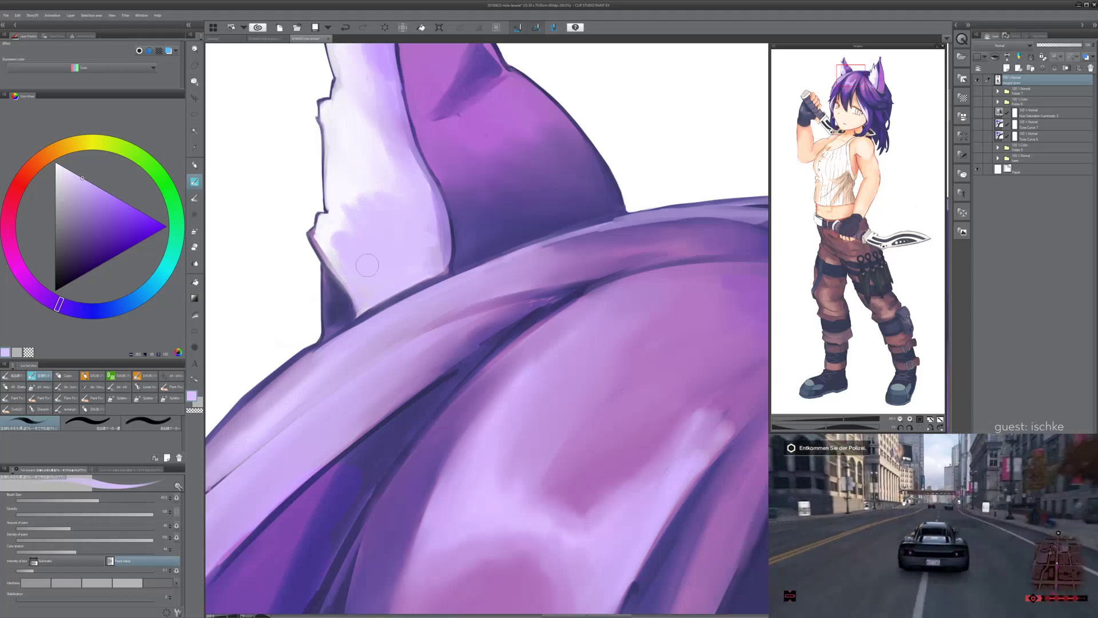
- Examine the ears and hair as a whole, and inspect the dark side locks below the larger ear
{"action": "scroll", "coordinate": [519, 366], "scroll_direction": "down", "scroll_amount": 4}
{"action": "scroll", "coordinate": [599, 387], "scroll_direction": "down", "scroll_amount": 1}
{"action": "left_click_drag", "start_coordinate": [598, 387], "coordinate": [450, 308]}
{"action": "key", "text": "minus"}
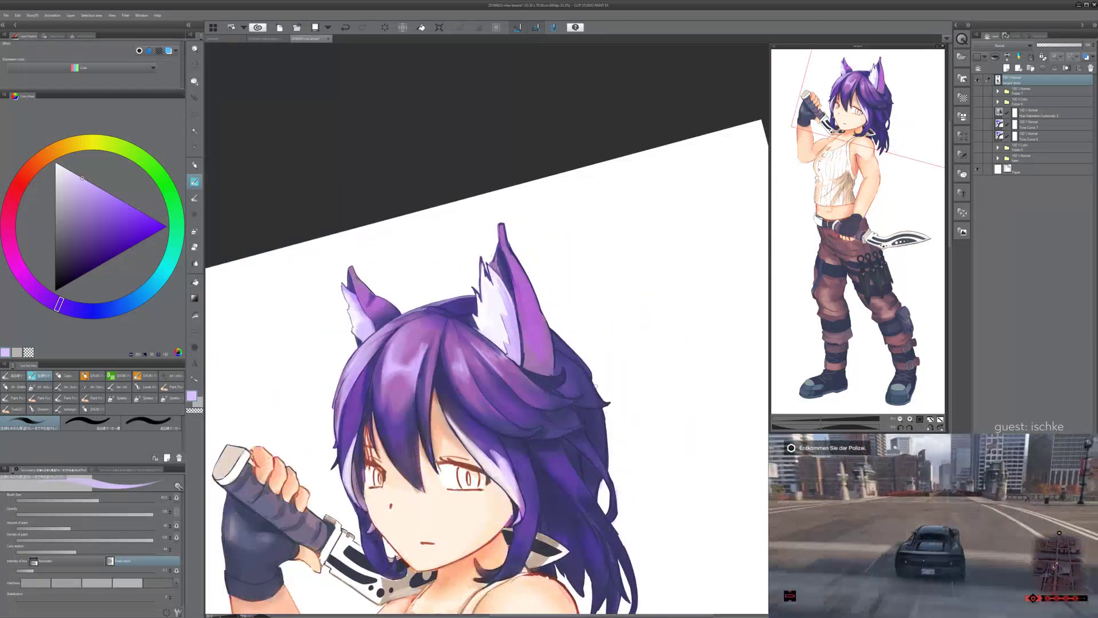
{"action": "left_click_drag", "start_coordinate": [586, 355], "coordinate": [581, 263]}
{"action": "key", "text": "asciicircum"}
{"action": "scroll", "coordinate": [584, 264], "scroll_direction": "up", "scroll_amount": 1}
{"action": "scroll", "coordinate": [564, 354], "scroll_direction": "up", "scroll_amount": 6}
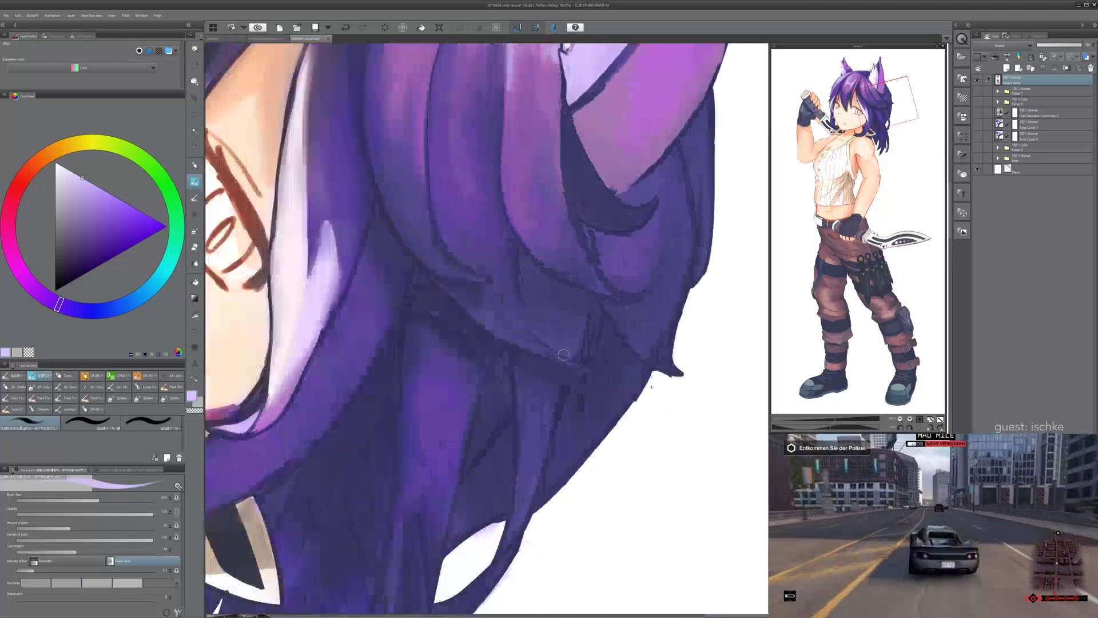
{"action": "key", "text": "asciicircum"}
{"action": "key", "text": "asciicircum"}
{"action": "key", "text": "asciicircum"}
{"action": "key", "text": "asciicircum"}
{"action": "left_click_drag", "start_coordinate": [612, 251], "coordinate": [417, 297]}
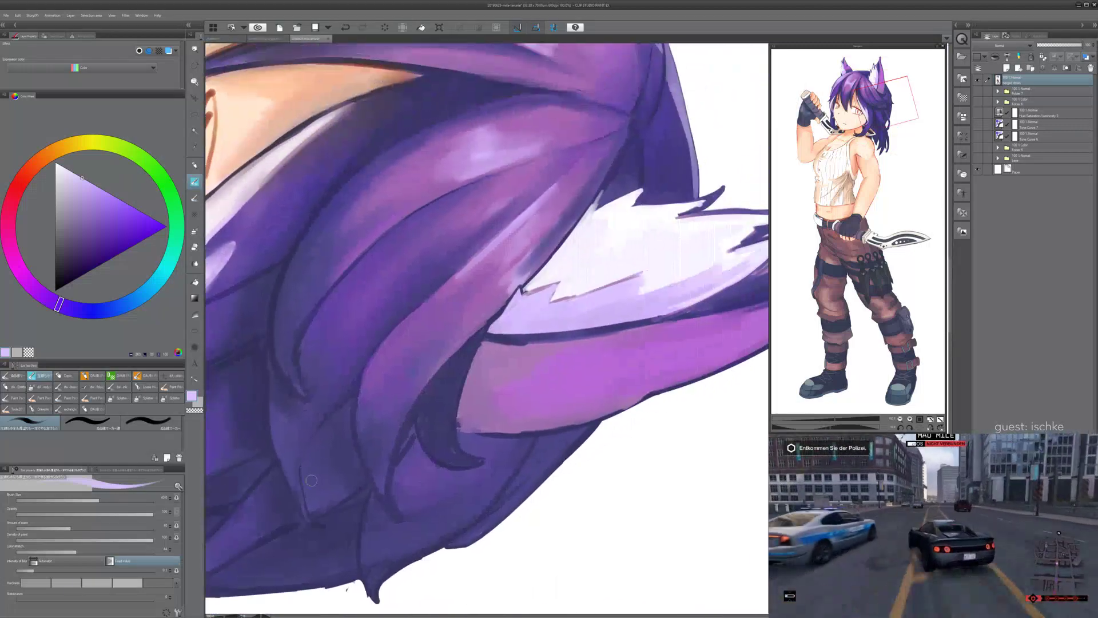
{"action": "scroll", "coordinate": [417, 297], "scroll_direction": "up", "scroll_amount": 1}
- Sample a dark blue-violet and refine the shadowed edge between the two locks below the highlight with a much smaller brush
{"action": "left_click", "coordinate": [406, 260], "text": "alt"}
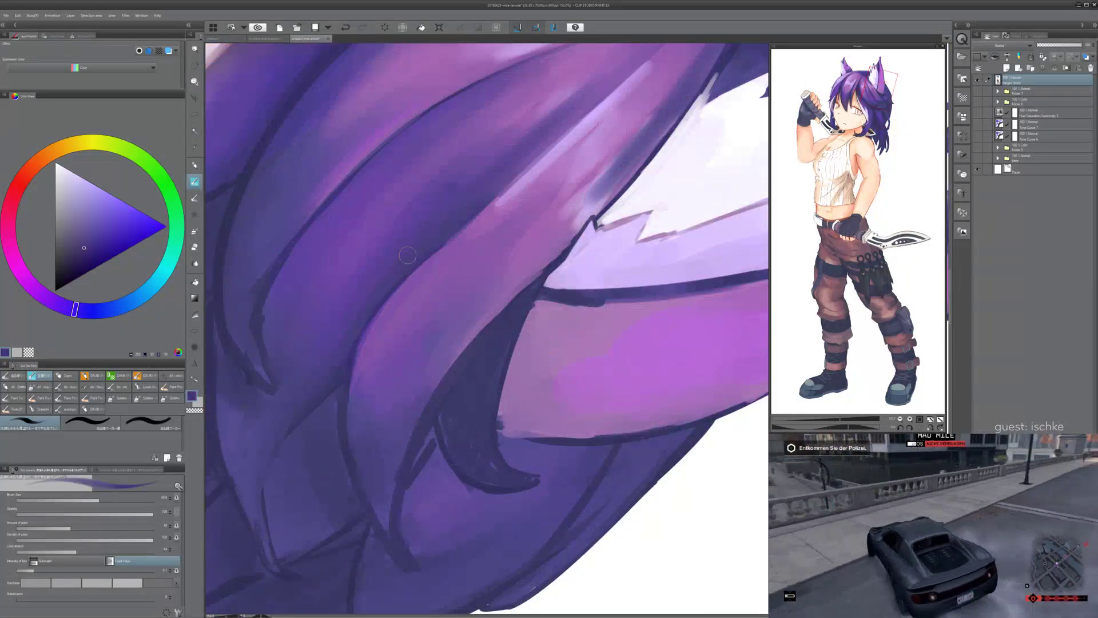
{"action": "key", "text": "bracketleft"}
{"action": "key", "text": "bracketleft"}
{"action": "key", "text": "bracketleft"}
{"action": "key", "text": "bracketleft"}
{"action": "key", "text": "bracketleft"}
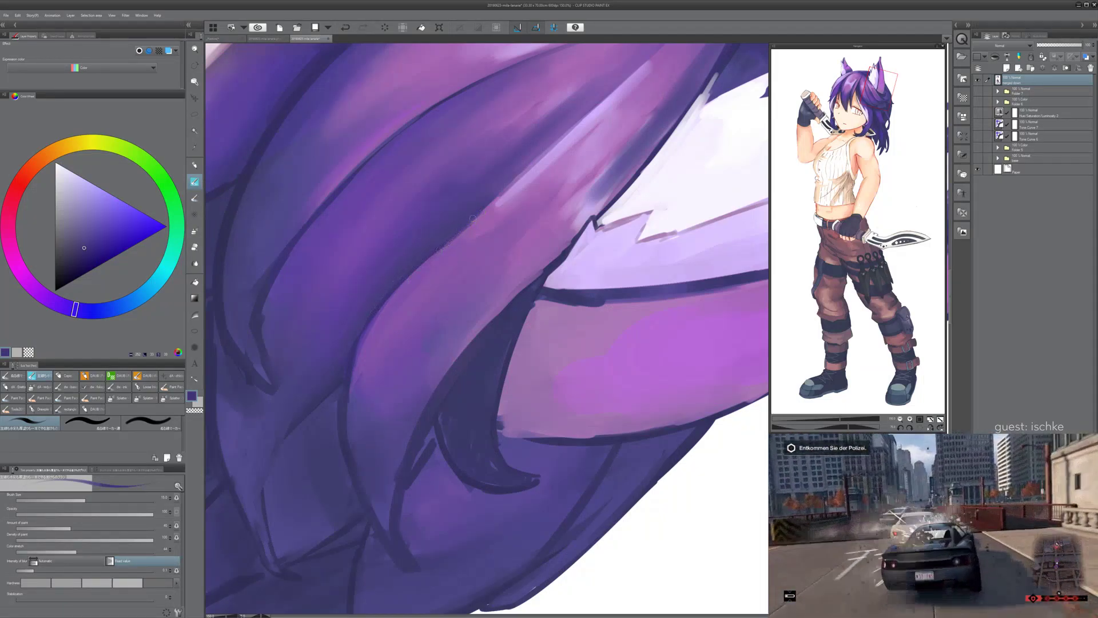
{"action": "key", "text": "period"}
{"action": "key", "text": "ctrl+z"}
{"action": "left_click_drag", "start_coordinate": [451, 242], "coordinate": [494, 201]}
{"action": "key", "text": "ctrl+z"}
{"action": "key", "text": "bracketleft"}
{"action": "key", "text": "bracketleft"}
{"action": "key", "text": "bracketleft"}
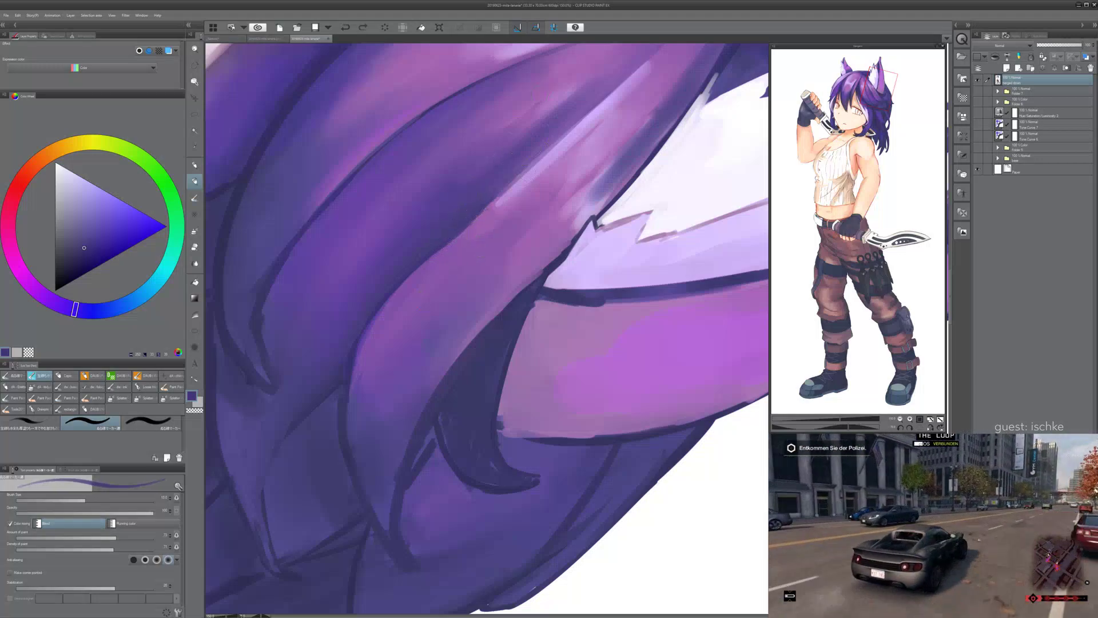
- Sample dark blue-violet tones and rework the outline between the lock's lower edge and the hair behind it
{"action": "left_click_drag", "start_coordinate": [423, 395], "coordinate": [448, 320]}
{"action": "left_click", "coordinate": [360, 327], "text": "alt"}
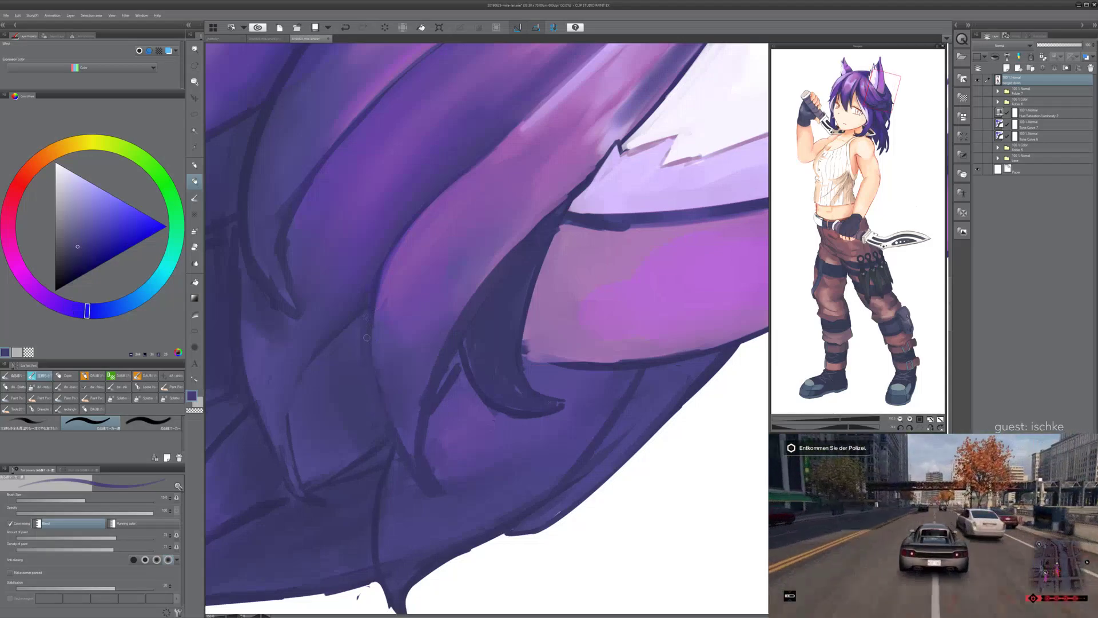
{"action": "left_click_drag", "start_coordinate": [357, 333], "coordinate": [328, 351]}
{"action": "left_click", "coordinate": [369, 284], "text": "alt"}
{"action": "left_click", "coordinate": [348, 287], "text": "alt"}
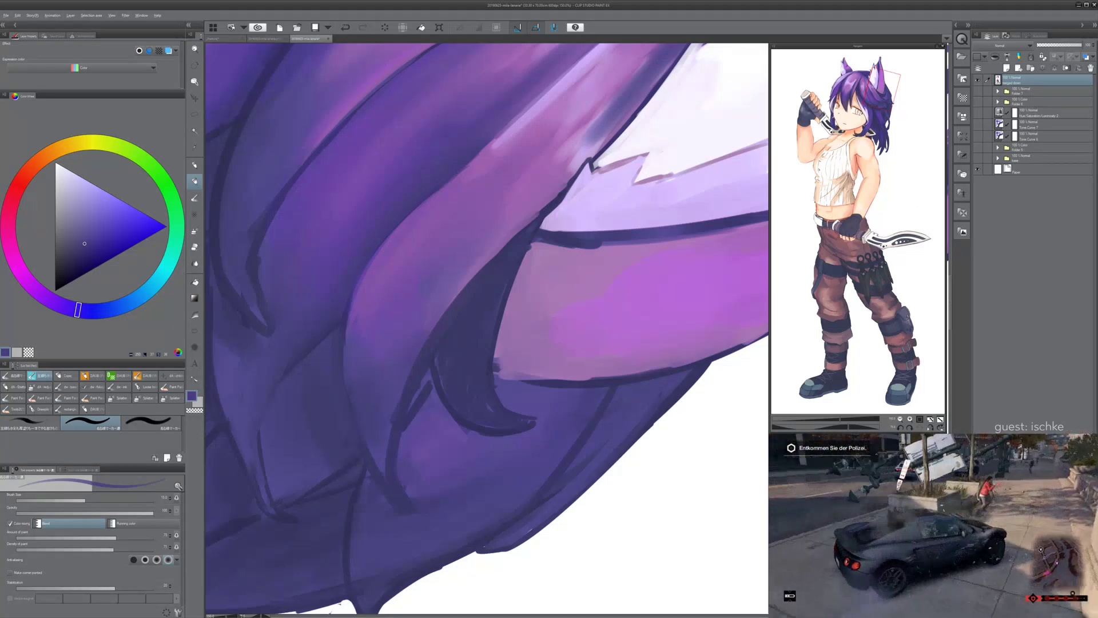
{"action": "left_click", "coordinate": [363, 340], "text": "alt"}
{"action": "left_click", "coordinate": [346, 343], "text": "alt"}
{"action": "mouse_move", "coordinate": [346, 344]}
{"action": "left_mouse_down"}
{"action": "mouse_move", "coordinate": [345, 386]}
{"action": "mouse_move", "coordinate": [362, 406]}
{"action": "left_mouse_up"}
{"action": "key", "text": "ctrl+z"}
{"action": "left_click", "coordinate": [350, 369], "text": "alt"}
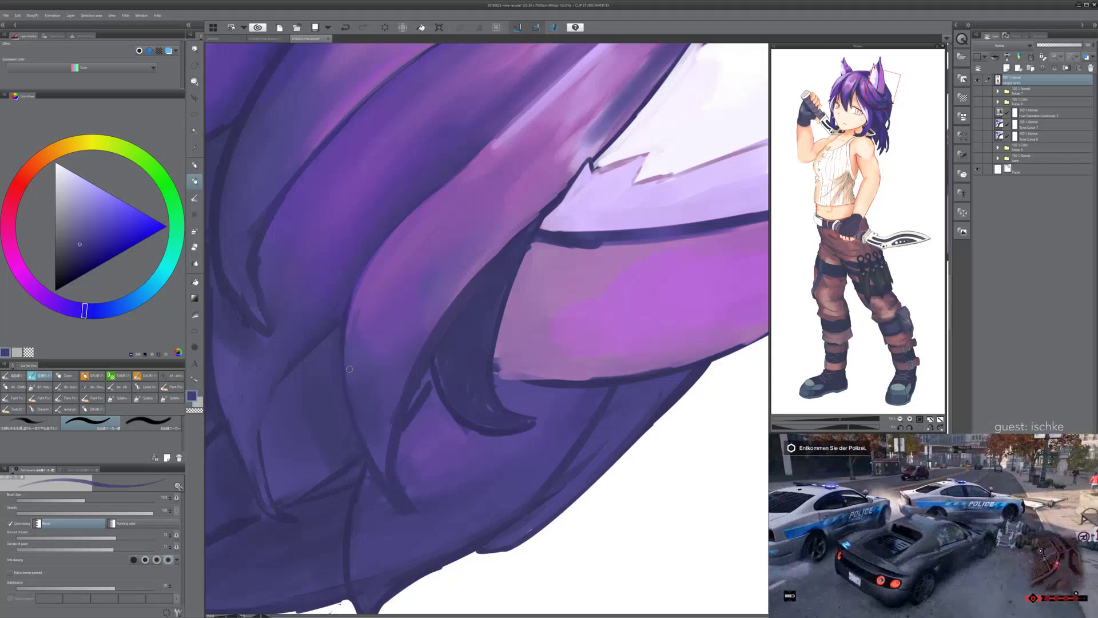
- Sample a dark navy and paint along the upper edge of the dark curl beside the ear's base
{"action": "left_click", "coordinate": [468, 310], "text": "alt"}
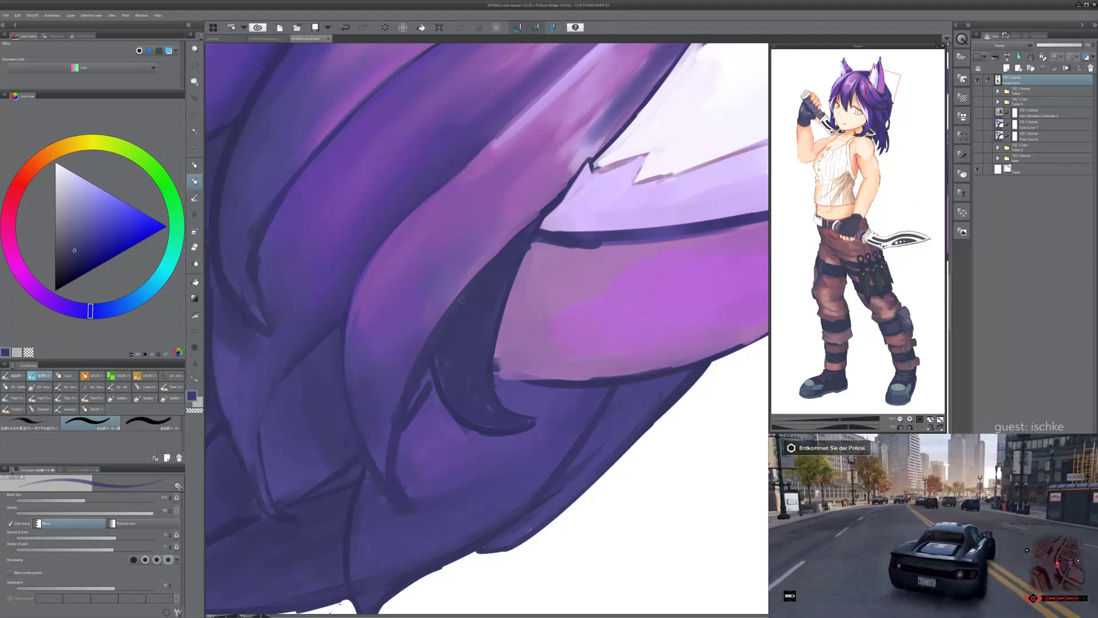
{"action": "mouse_move", "coordinate": [460, 296]}
{"action": "left_mouse_down"}
{"action": "mouse_move", "coordinate": [531, 220]}
{"action": "mouse_move", "coordinate": [421, 344]}
{"action": "mouse_move", "coordinate": [429, 330]}
{"action": "left_mouse_up"}
{"action": "left_click_drag", "start_coordinate": [384, 373], "coordinate": [510, 187]}
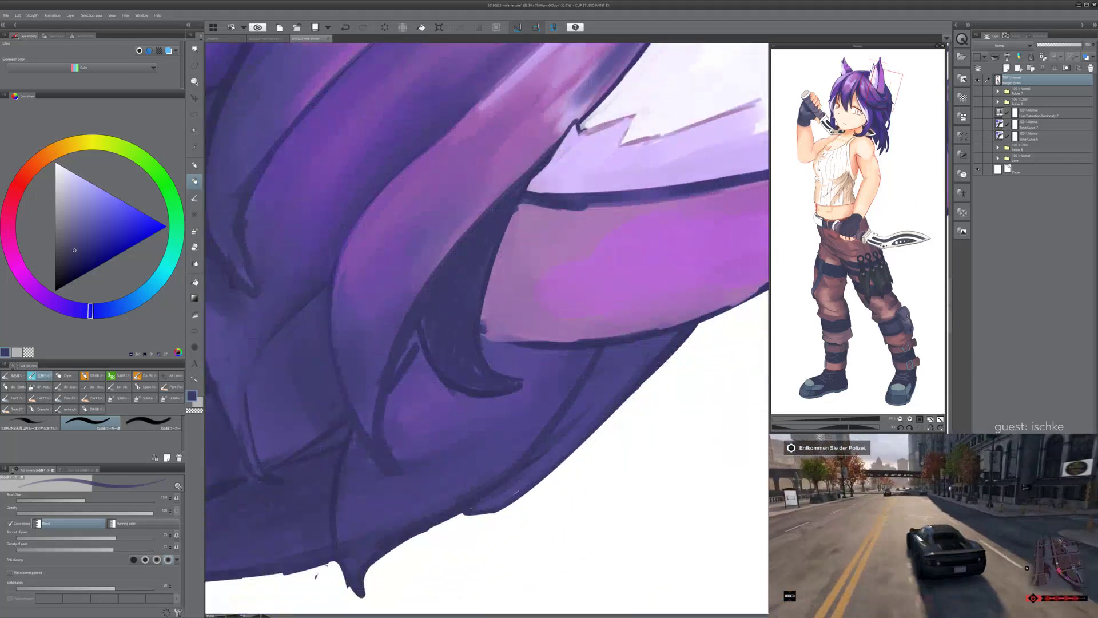
- Sample blue-violet tones and thin the dark outline along the lower edge of the lock beside the dark curl
{"action": "left_click", "coordinate": [371, 417], "text": "alt"}
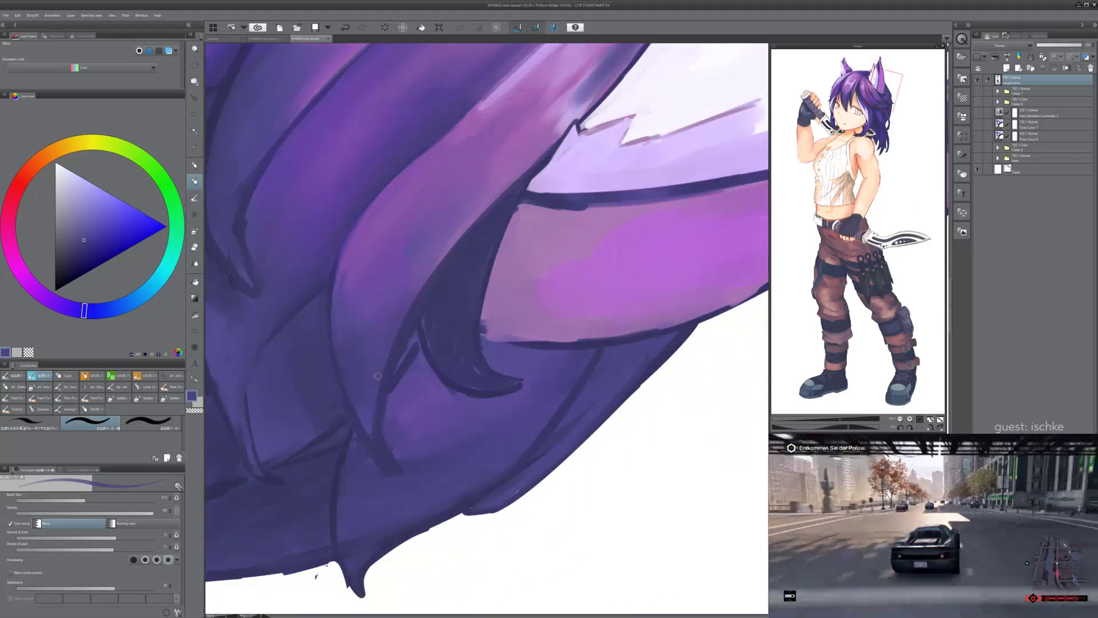
{"action": "left_click", "coordinate": [361, 394], "text": "alt"}
{"action": "key", "text": "ctrl+z"}
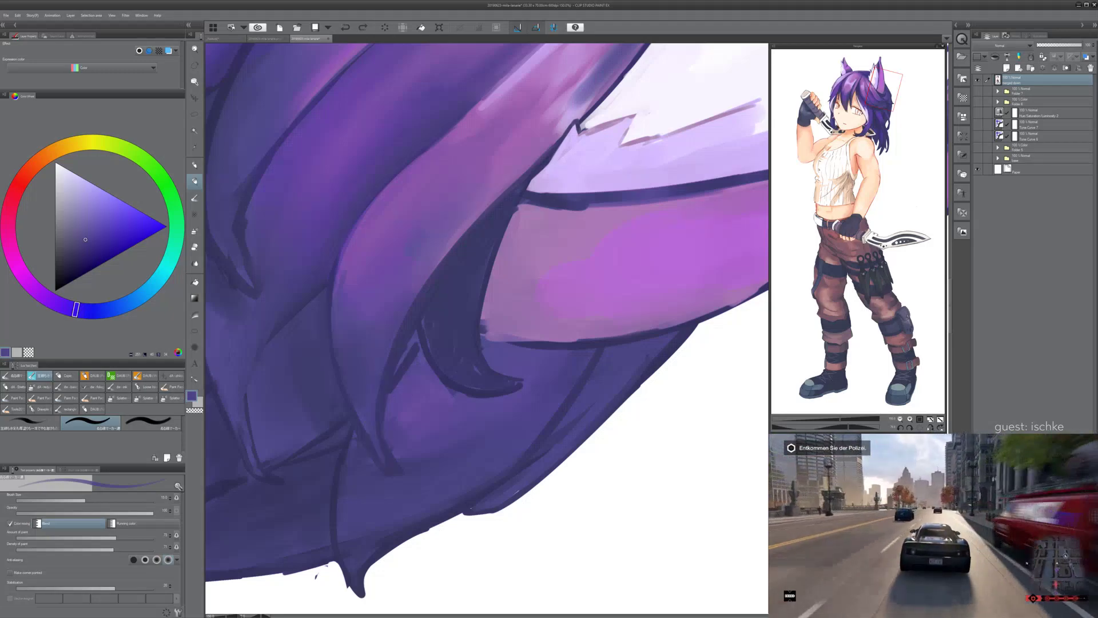
{"action": "left_click_drag", "start_coordinate": [388, 419], "coordinate": [394, 468]}
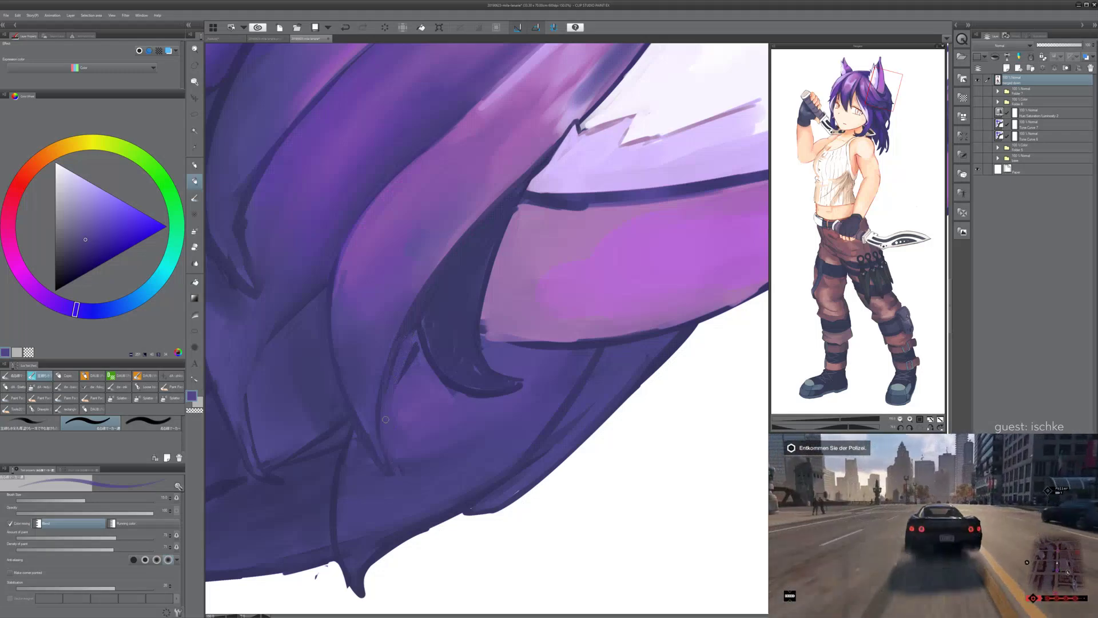
{"action": "left_click_drag", "start_coordinate": [385, 394], "coordinate": [408, 334]}
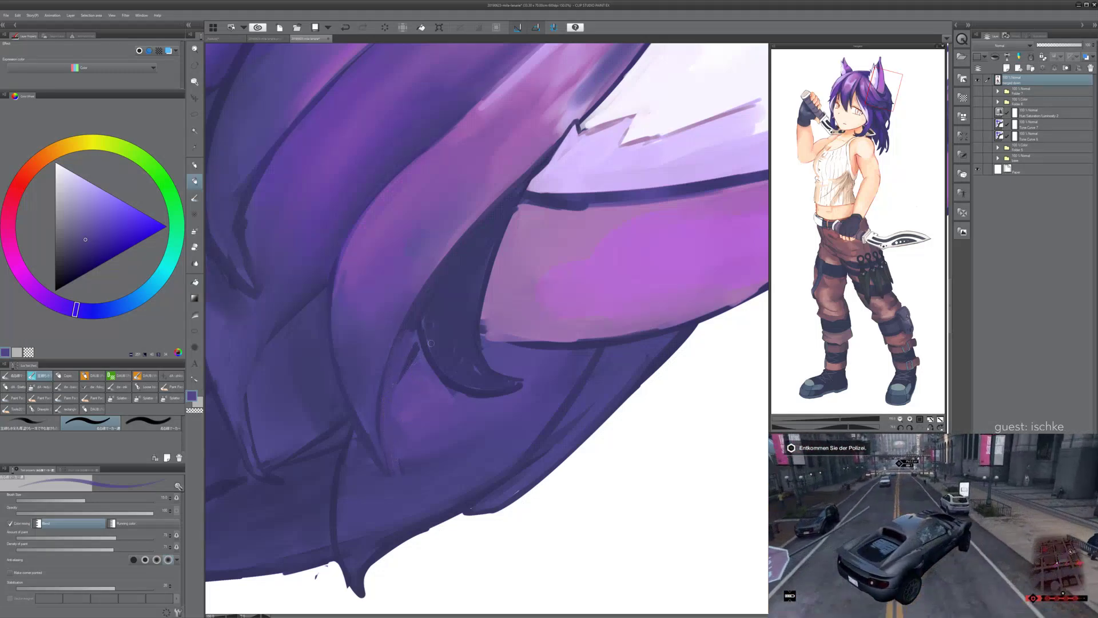
- Paint over the thick dark shadow between the lock's lower edge and the dark curl with a larger brush, sampling nearby blue-violets
{"action": "key", "text": "bracketright"}
{"action": "key", "text": "bracketright"}
{"action": "key", "text": "bracketright"}
{"action": "key", "text": "bracketright"}
{"action": "left_click_drag", "start_coordinate": [413, 346], "coordinate": [399, 400]}
{"action": "left_click_drag", "start_coordinate": [417, 317], "coordinate": [400, 402]}
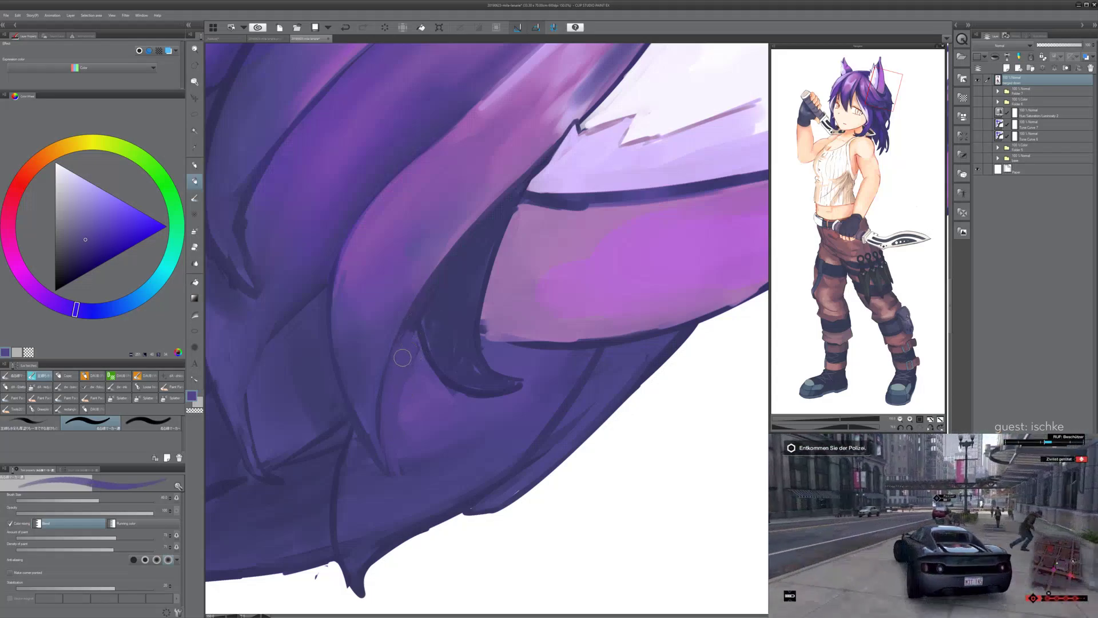
{"action": "left_click_drag", "start_coordinate": [402, 359], "coordinate": [398, 412]}
{"action": "mouse_move", "coordinate": [427, 341]}
{"action": "left_mouse_down"}
{"action": "mouse_move", "coordinate": [410, 397]}
{"action": "mouse_move", "coordinate": [405, 371]}
{"action": "mouse_move", "coordinate": [401, 384]}
{"action": "left_mouse_up"}
{"action": "left_click", "coordinate": [404, 419], "text": "alt"}
{"action": "left_click", "coordinate": [371, 432], "text": "alt"}
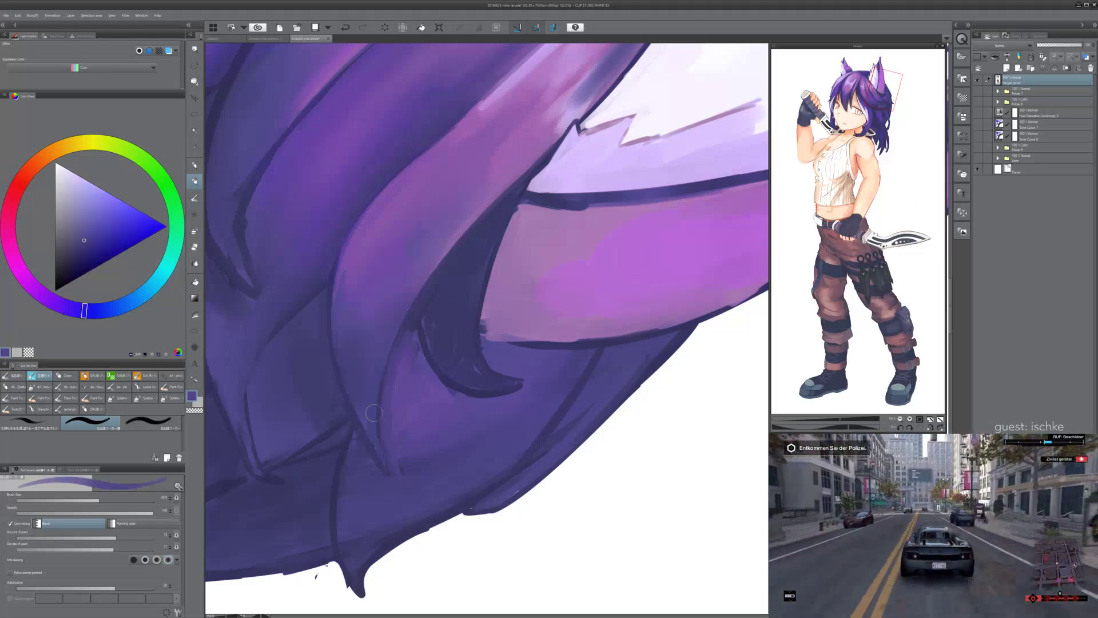
- Sample a dark navy and redraw a thin outline along the lock's lower edge, from the dark curl toward the tip, with a smaller brush
{"action": "left_click", "coordinate": [416, 314], "text": "alt"}
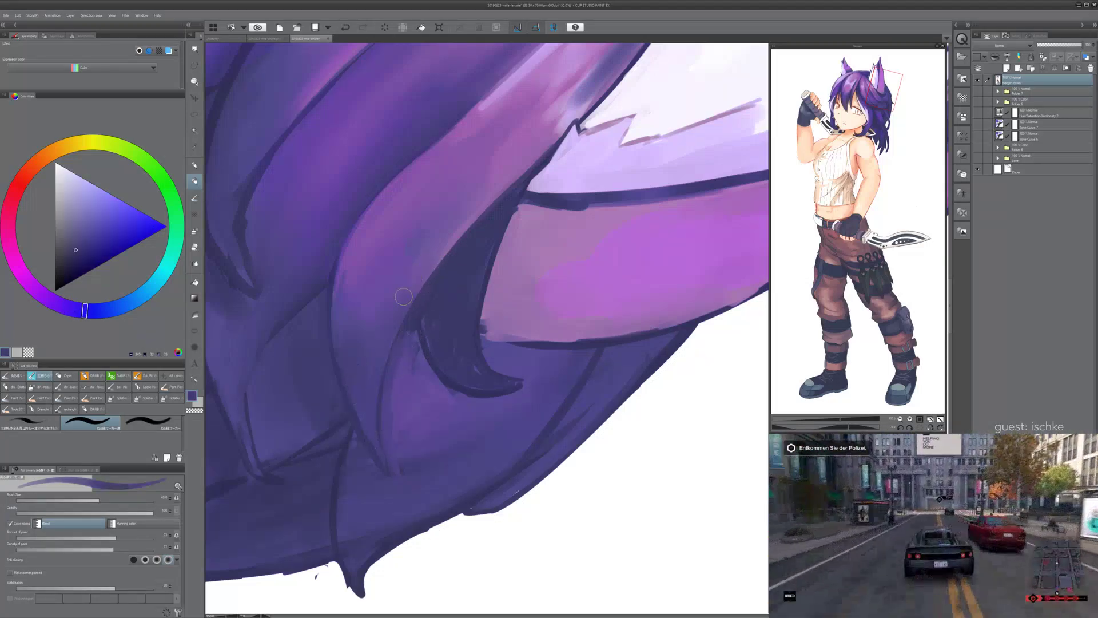
{"action": "key", "text": "bracketleft"}
{"action": "key", "text": "bracketleft"}
{"action": "key", "text": "bracketleft"}
{"action": "key", "text": "bracketleft"}
{"action": "key", "text": "bracketleft"}
{"action": "key", "text": "bracketleft"}
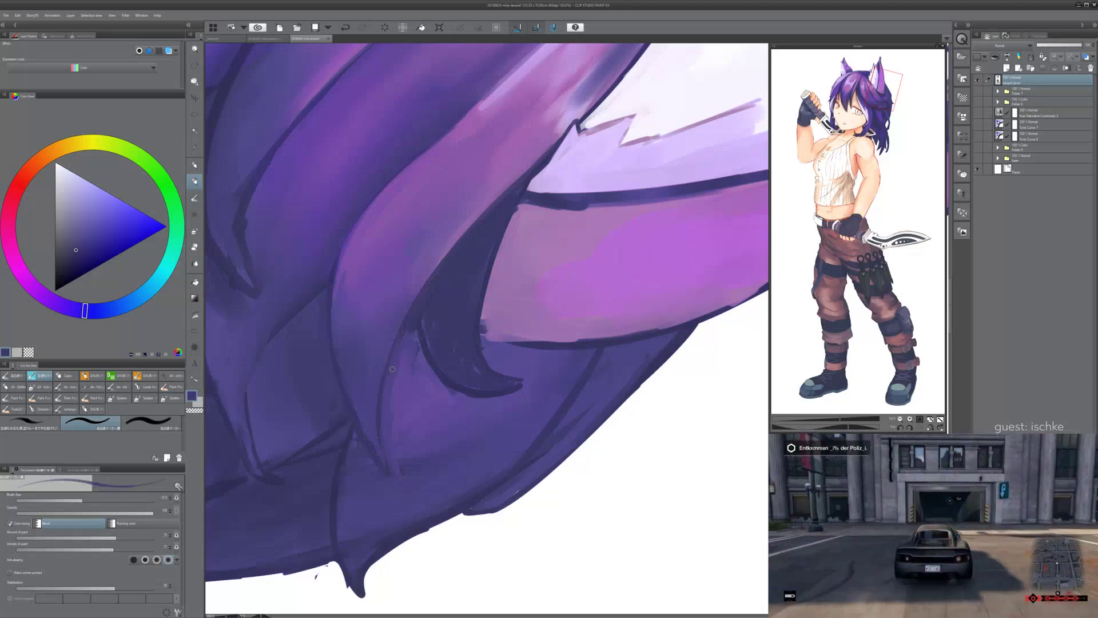
{"action": "key", "text": "bracketright"}
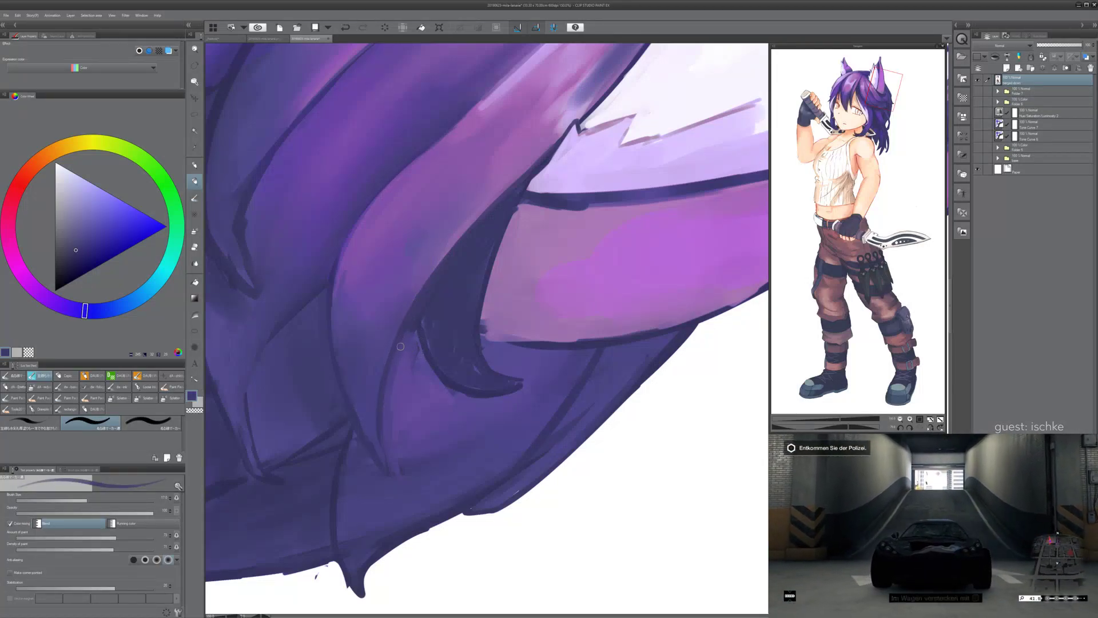
{"action": "left_click_drag", "start_coordinate": [413, 311], "coordinate": [379, 400]}
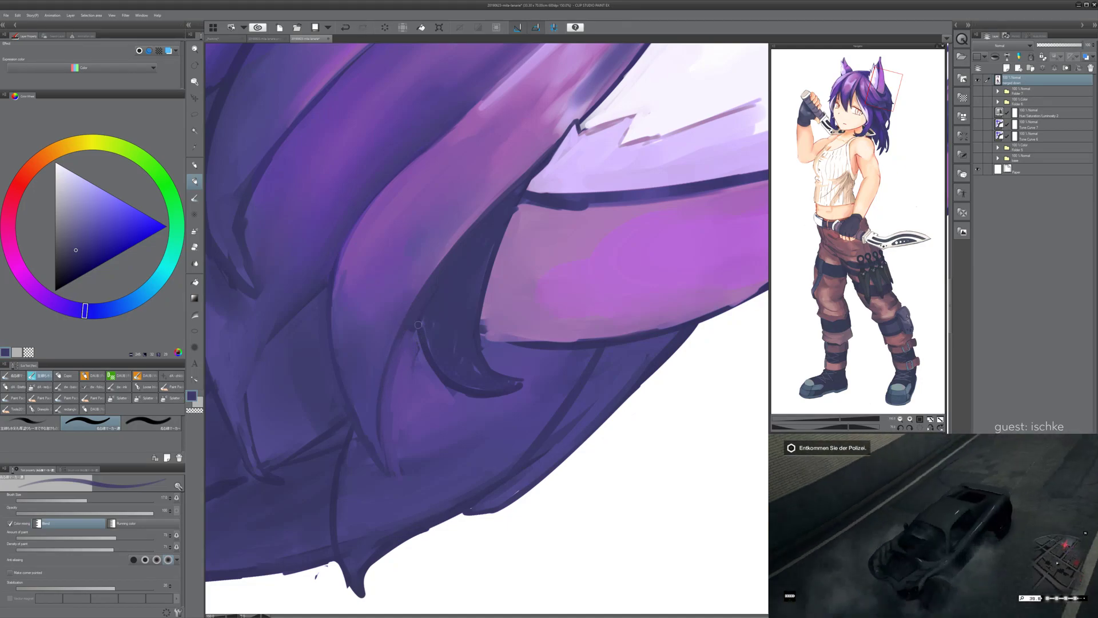
{"action": "key", "text": "ctrl+z"}
{"action": "left_click_drag", "start_coordinate": [415, 316], "coordinate": [380, 382]}
{"action": "left_click_drag", "start_coordinate": [404, 329], "coordinate": [384, 417]}
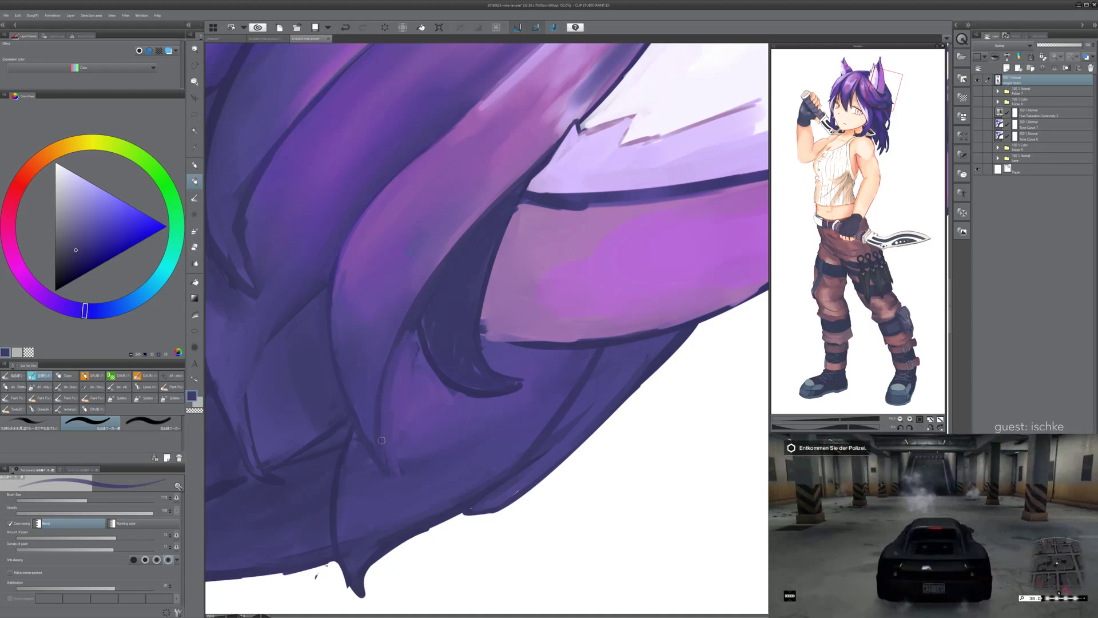
- Refine the dark contour along the outer edge of the highlighted lock, undoing and repainting the stroke
{"action": "key", "text": "minus"}
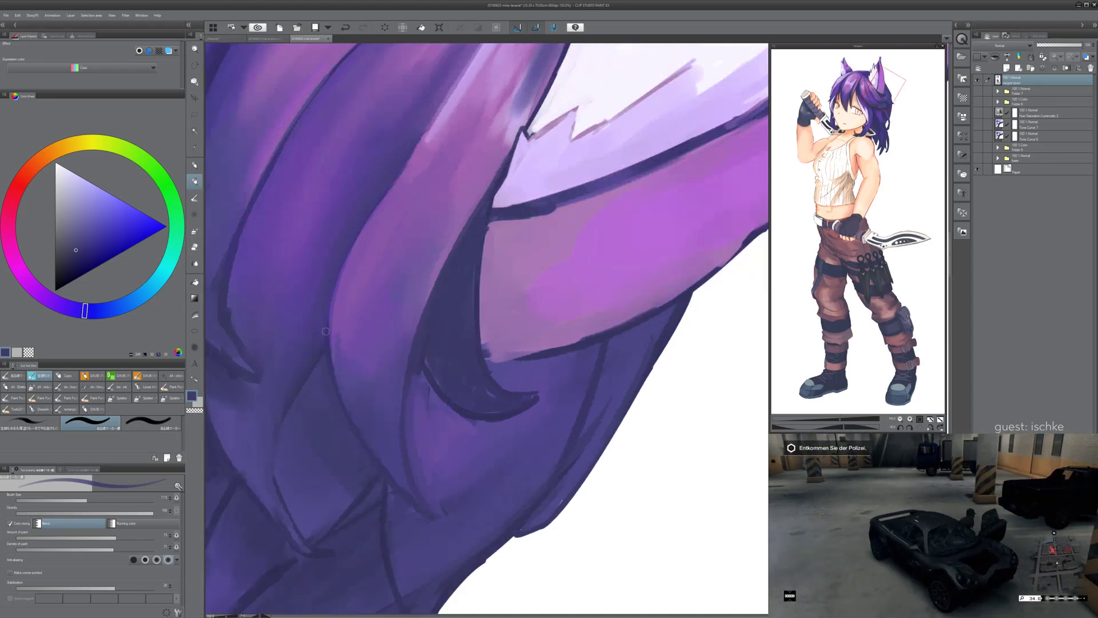
{"action": "left_click_drag", "start_coordinate": [363, 231], "coordinate": [327, 328]}
{"action": "key", "text": "ctrl+z"}
{"action": "mouse_move", "coordinate": [381, 206]}
{"action": "left_mouse_down"}
{"action": "mouse_move", "coordinate": [328, 325]}
{"action": "mouse_move", "coordinate": [377, 213]}
{"action": "left_mouse_up"}
{"action": "key", "text": "ctrl+z"}
{"action": "left_click_drag", "start_coordinate": [342, 269], "coordinate": [384, 204]}
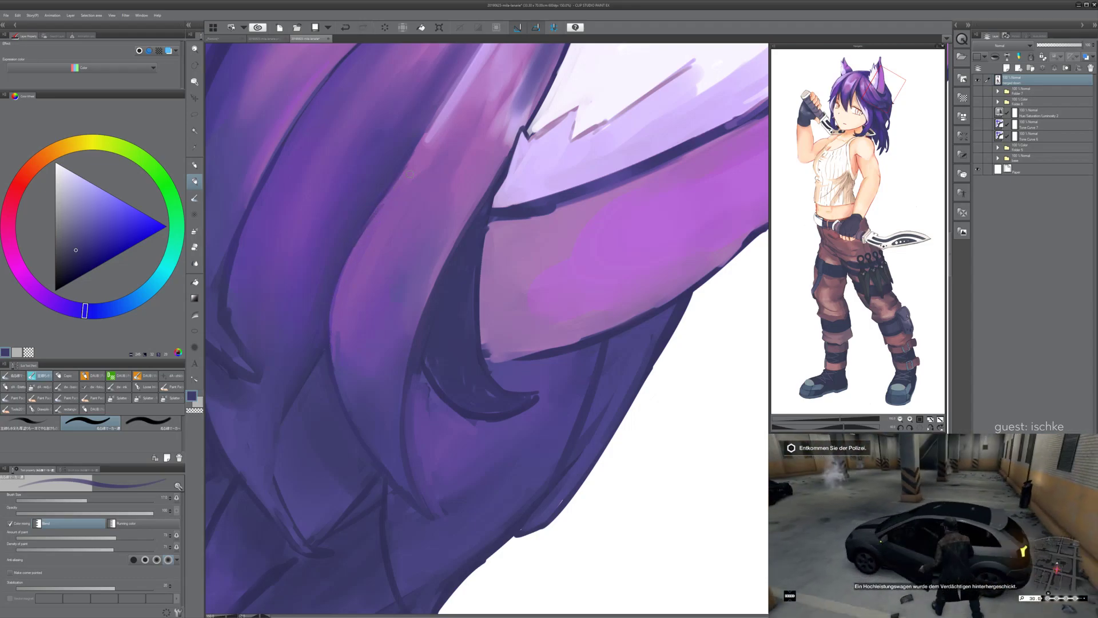
- Sample a blue-violet and rework the outer edge of the highlighted lock toward its tip, undoing unwanted strokes
{"action": "left_click", "coordinate": [354, 414], "text": "alt"}
{"action": "left_click_drag", "start_coordinate": [349, 403], "coordinate": [385, 448]}
{"action": "key", "text": "ctrl+z"}
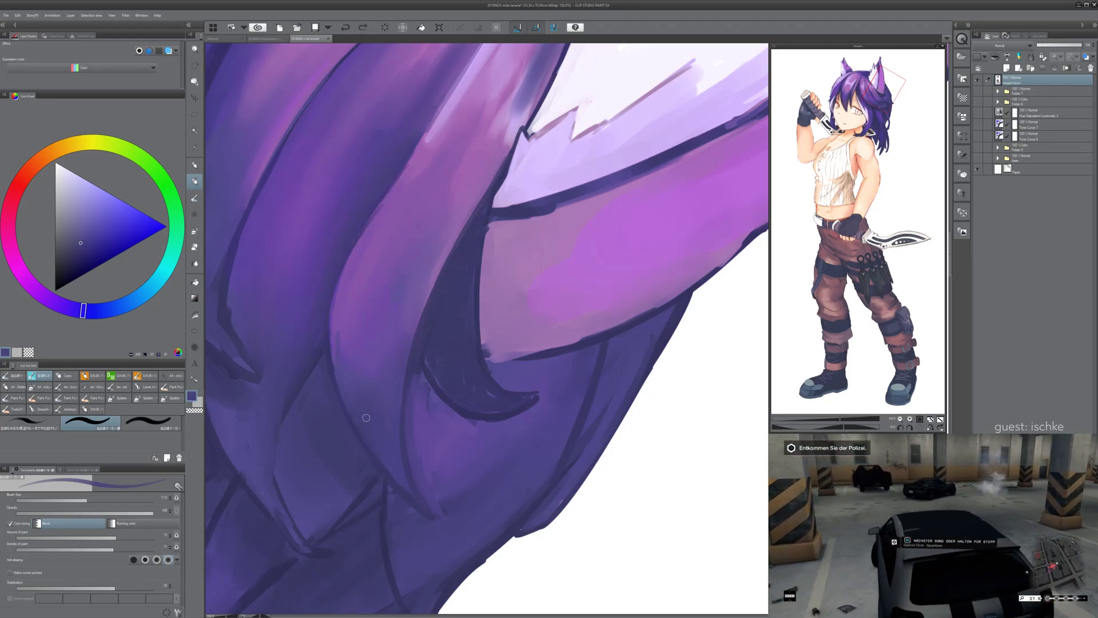
{"action": "left_click_drag", "start_coordinate": [445, 472], "coordinate": [386, 287]}
{"action": "left_click_drag", "start_coordinate": [401, 211], "coordinate": [369, 267]}
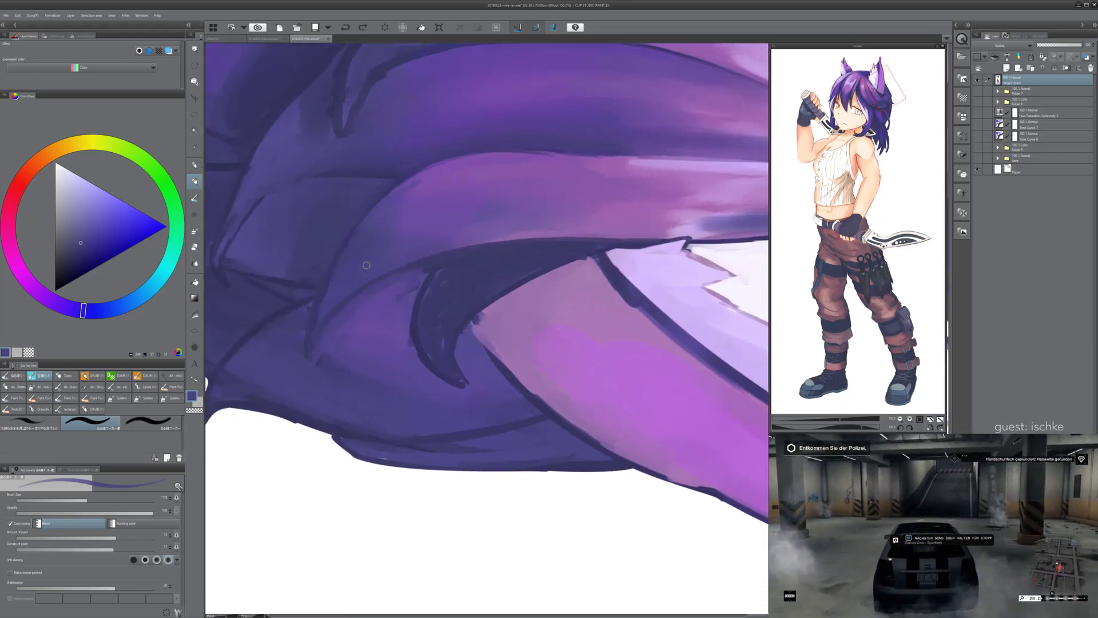
{"action": "left_click_drag", "start_coordinate": [320, 315], "coordinate": [327, 282]}
{"action": "key", "text": "ctrl+z"}
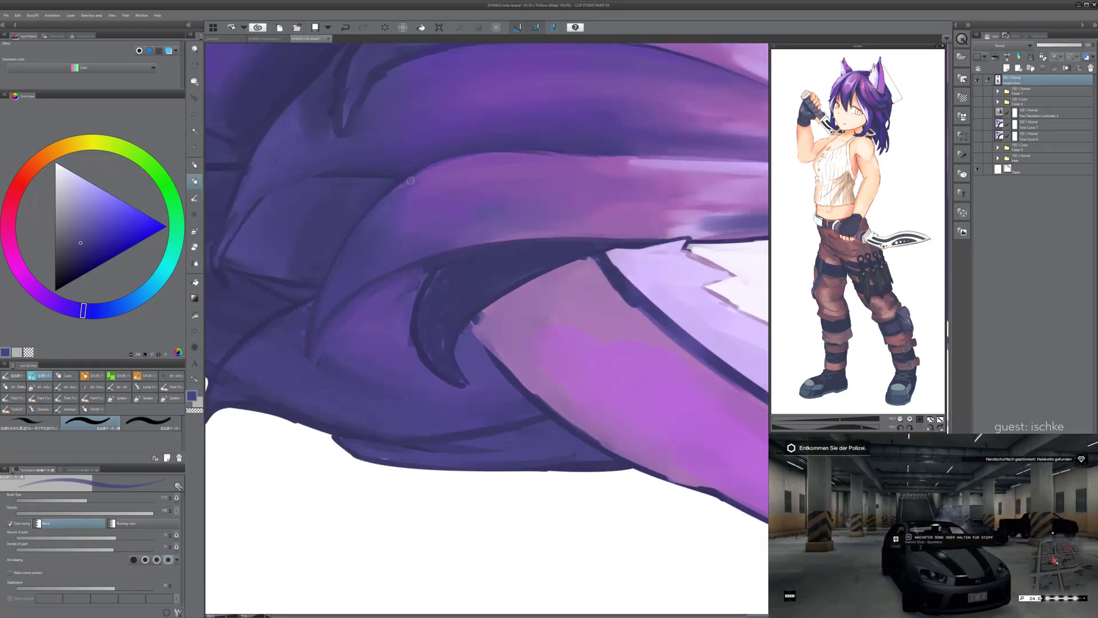
{"action": "left_click_drag", "start_coordinate": [411, 179], "coordinate": [340, 271]}
{"action": "key", "text": "ctrl+z"}
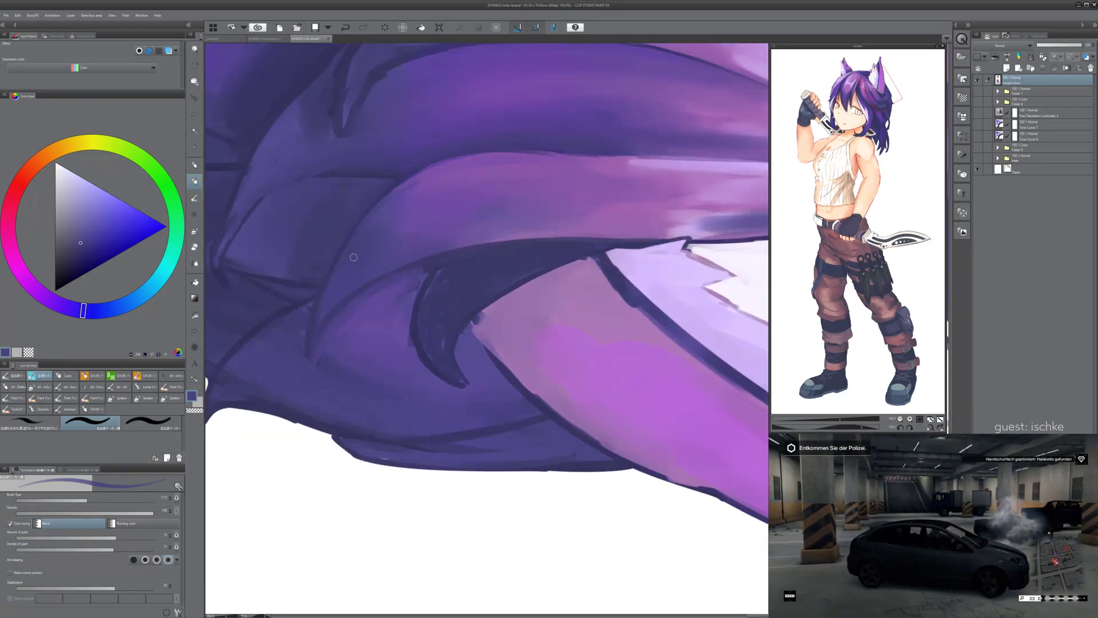
{"action": "key", "text": "ctrl+z"}
{"action": "left_click_drag", "start_coordinate": [322, 299], "coordinate": [333, 277]}
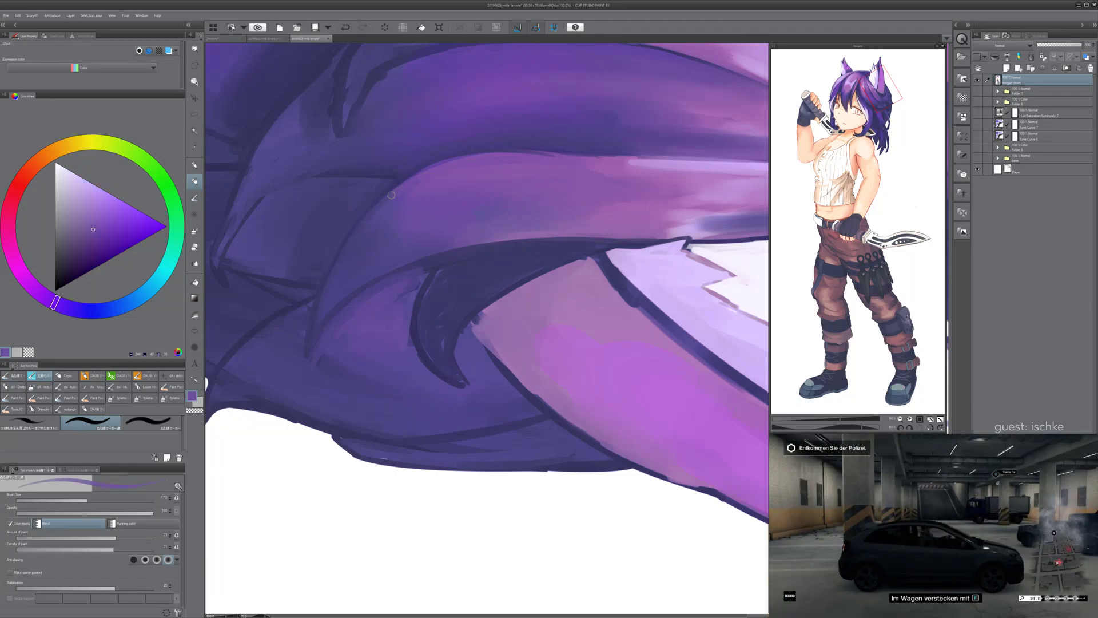
- Sample a violet tone from the lock and smooth its upper contour with the Blend tool
{"action": "left_click", "coordinate": [410, 196], "text": "alt"}
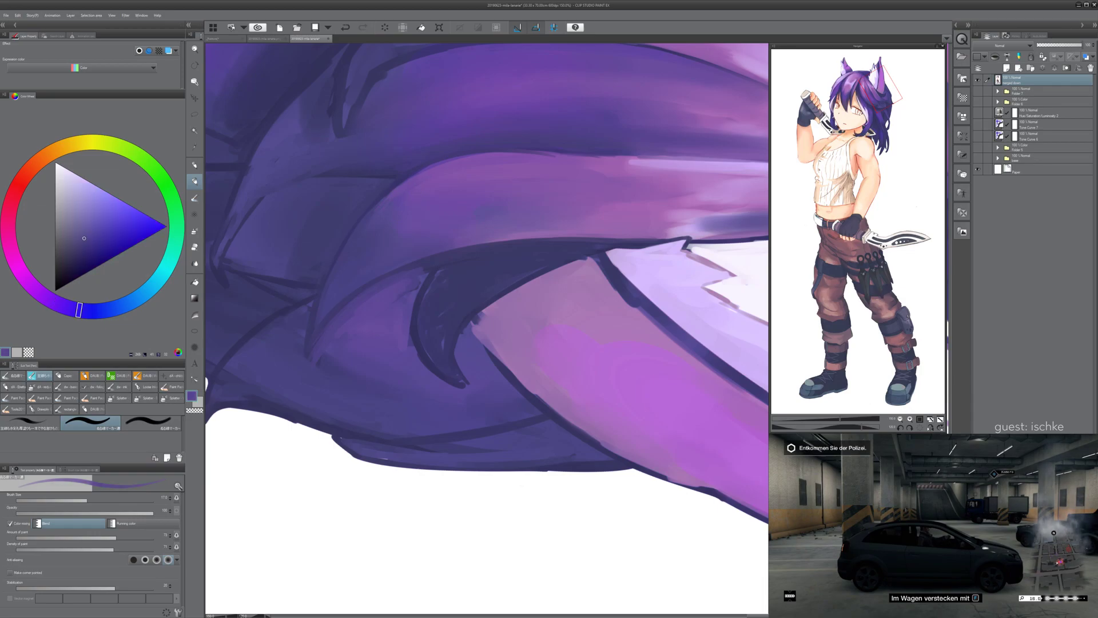
{"action": "key", "text": "j"}
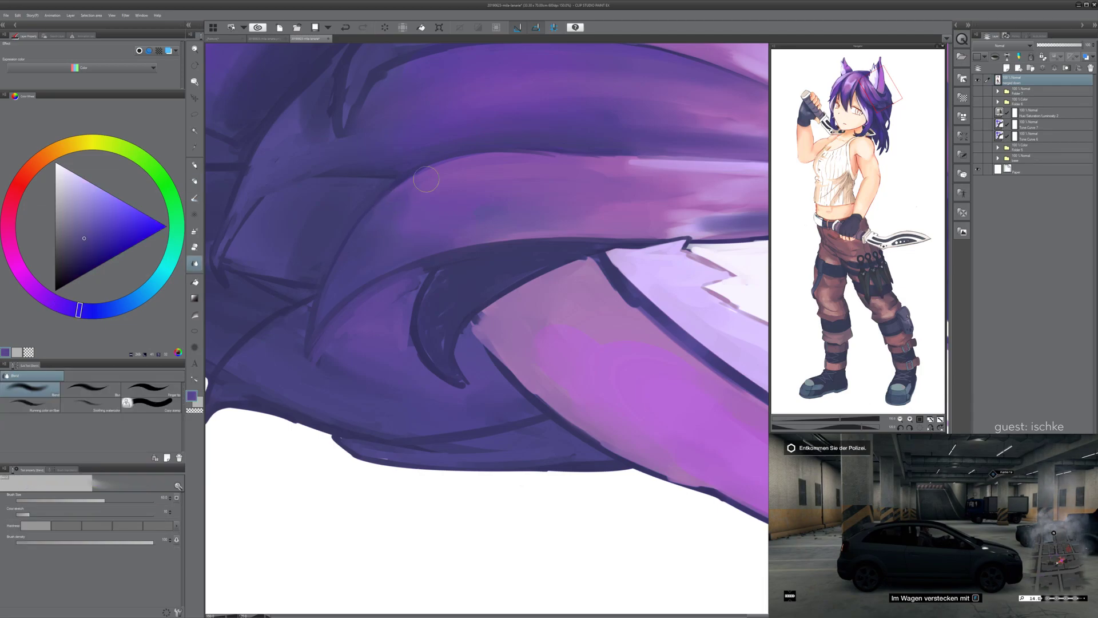
{"action": "left_click_drag", "start_coordinate": [527, 151], "coordinate": [484, 161]}
{"action": "key", "text": "minus"}
{"action": "key", "text": "minus"}
{"action": "key", "text": "minus"}
{"action": "scroll", "coordinate": [554, 421], "scroll_direction": "down", "scroll_amount": 1}
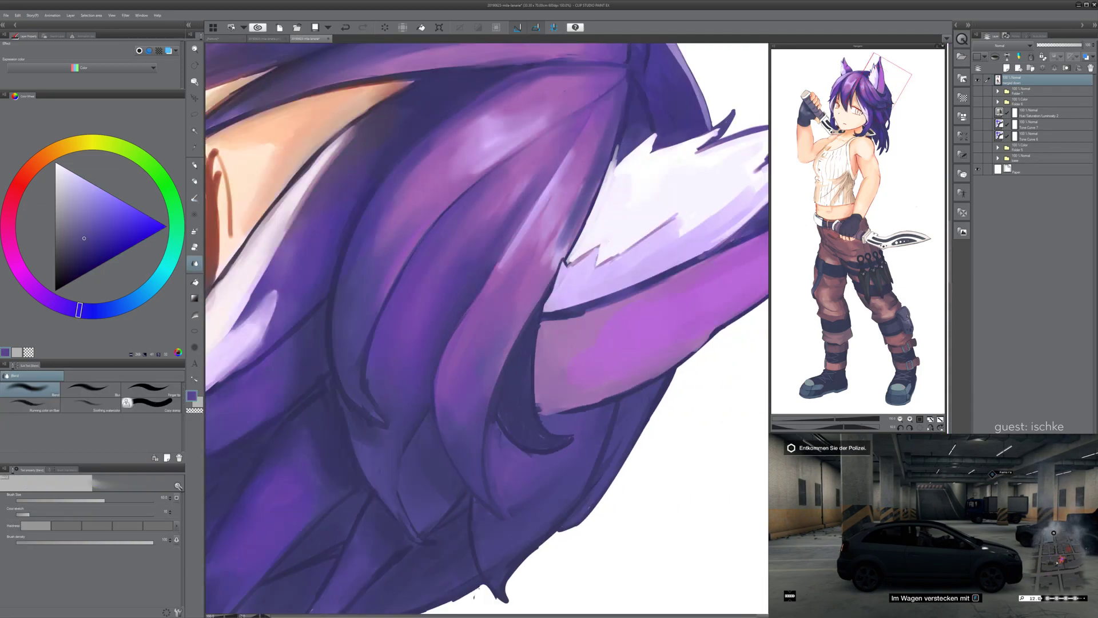
- Blend the lower end of the pale highlight streak on the lock with a smaller blending brush, and undo the last stroke
{"action": "scroll", "coordinate": [503, 345], "scroll_direction": "up", "scroll_amount": 2}
{"action": "key", "text": "bracketleft"}
{"action": "key", "text": "bracketleft"}
{"action": "key", "text": "bracketleft"}
{"action": "key", "text": "bracketleft"}
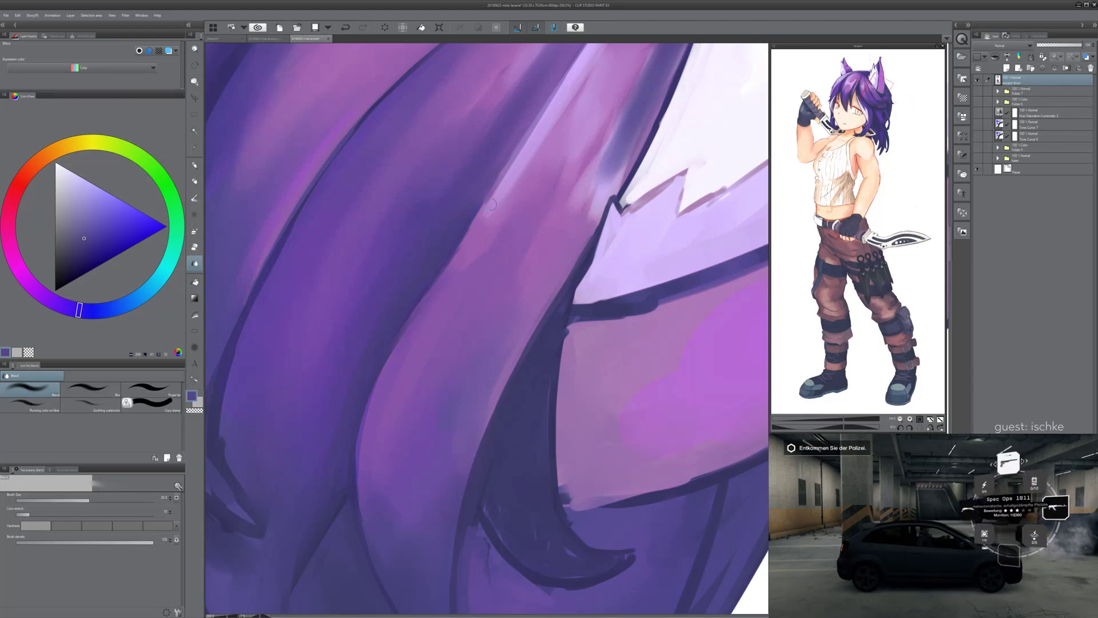
{"action": "key", "text": "ctrl+minus"}
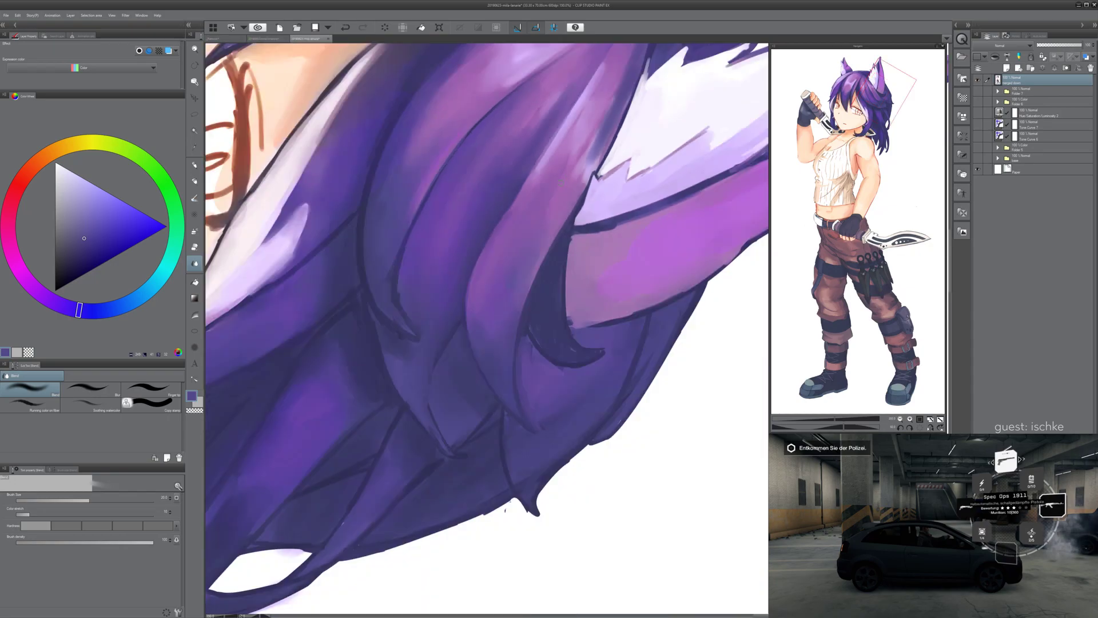
{"action": "left_click_drag", "start_coordinate": [543, 158], "coordinate": [531, 180]}
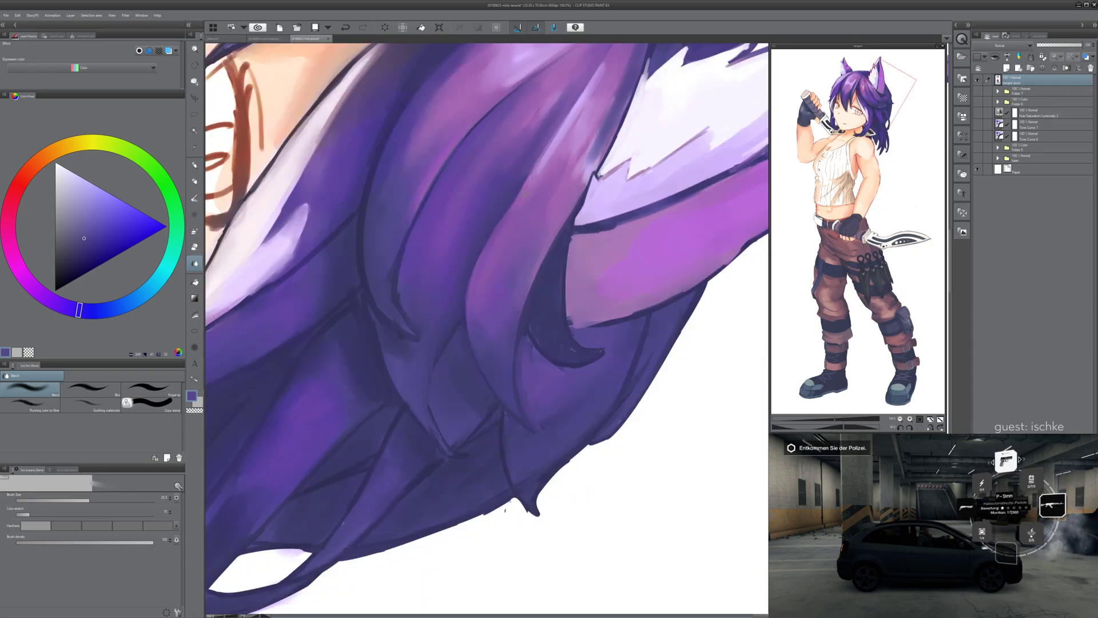
{"action": "key", "text": "ctrl+z"}
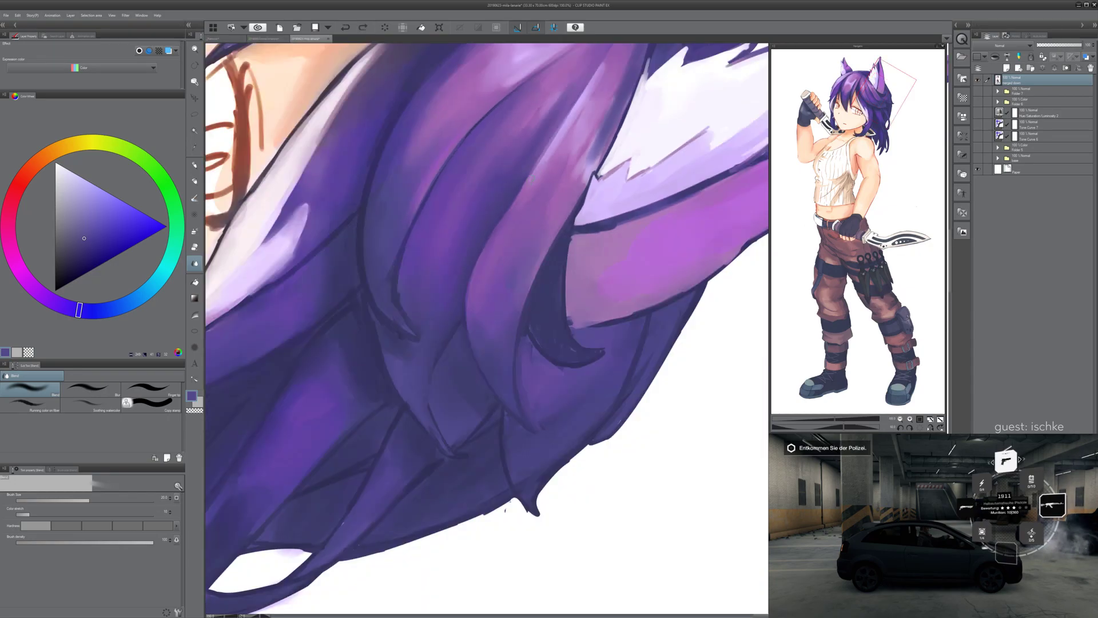
- Examine the hair, face and ears as a whole from several rotated angles
{"action": "key", "text": "ctrl+minus"}
{"action": "key", "text": "ctrl+minus"}
{"action": "key", "text": "minus"}
{"action": "key", "text": "minus"}
{"action": "key", "text": "minus"}
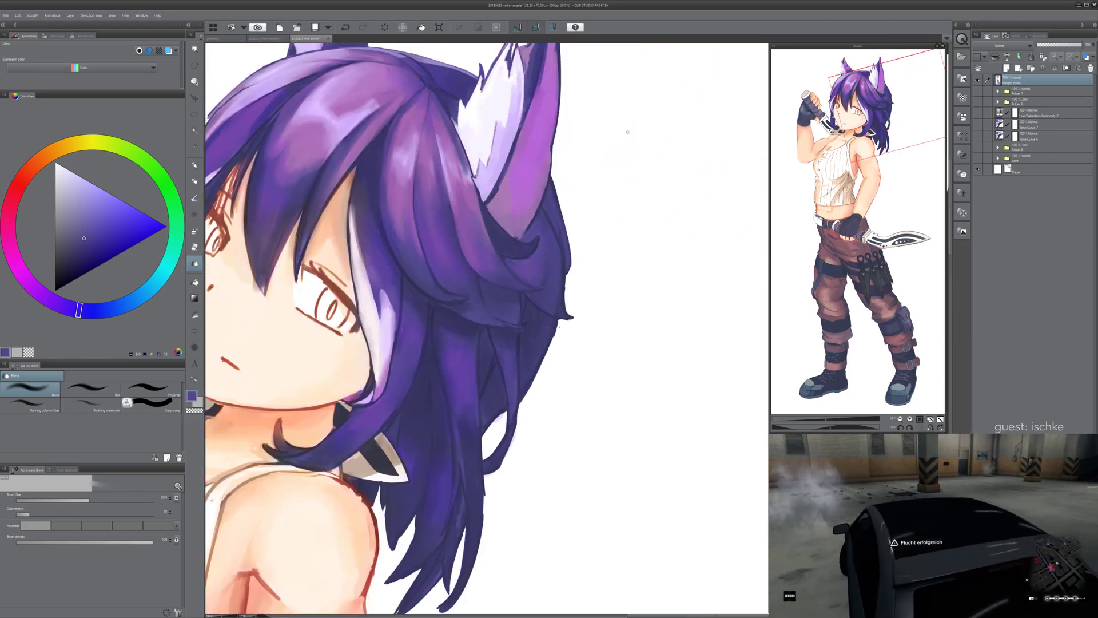
{"action": "key", "text": "minus"}
{"action": "key", "text": "minus"}
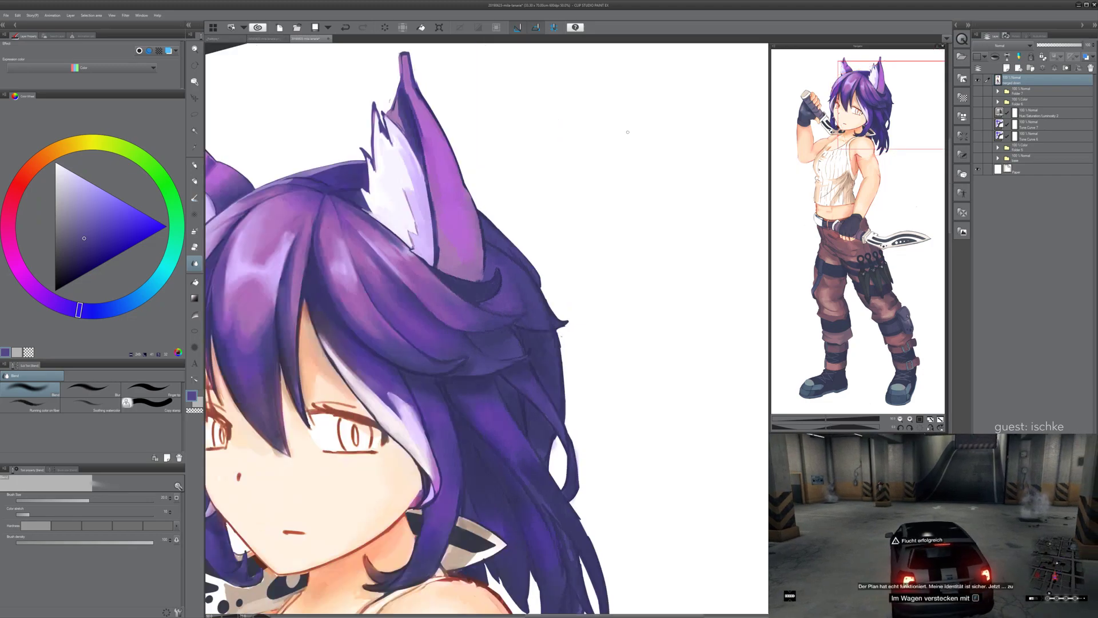
{"action": "left_click_drag", "start_coordinate": [628, 132], "coordinate": [644, 111]}
{"action": "key", "text": "asciicircum"}
{"action": "left_click_drag", "start_coordinate": [517, 333], "coordinate": [486, 350]}
{"action": "key", "text": "asciicircum"}
{"action": "key", "text": "asciicircum"}
{"action": "key", "text": "asciicircum"}
{"action": "key", "text": "asciicircum"}
{"action": "key", "text": "asciicircum"}
{"action": "key", "text": "asciicircum"}
{"action": "left_click_drag", "start_coordinate": [648, 255], "coordinate": [486, 351]}
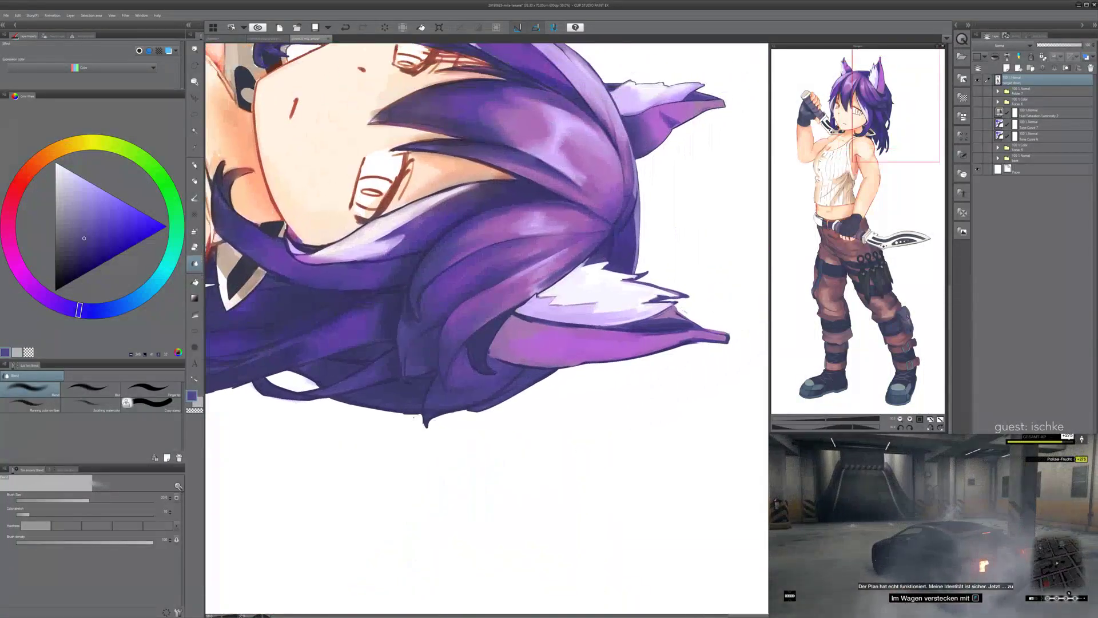
- Blend the dark line and shading between the shadowed locks beside the highlighted lock, varying the blending brush size
{"action": "key", "text": "ctrl+plus"}
{"action": "key", "text": "ctrl+plus"}
{"action": "key", "text": "ctrl+plus"}
{"action": "left_click_drag", "start_coordinate": [227, 283], "coordinate": [357, 318]}
{"action": "key", "text": "bracketright"}
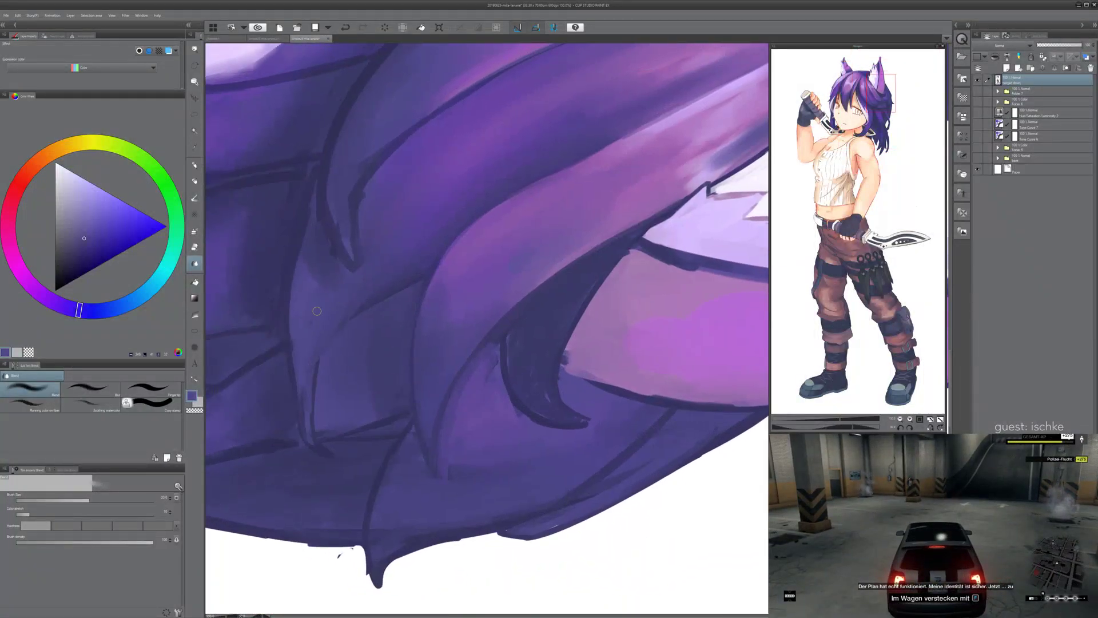
{"action": "key", "text": "bracketright"}
{"action": "key", "text": "bracketright"}
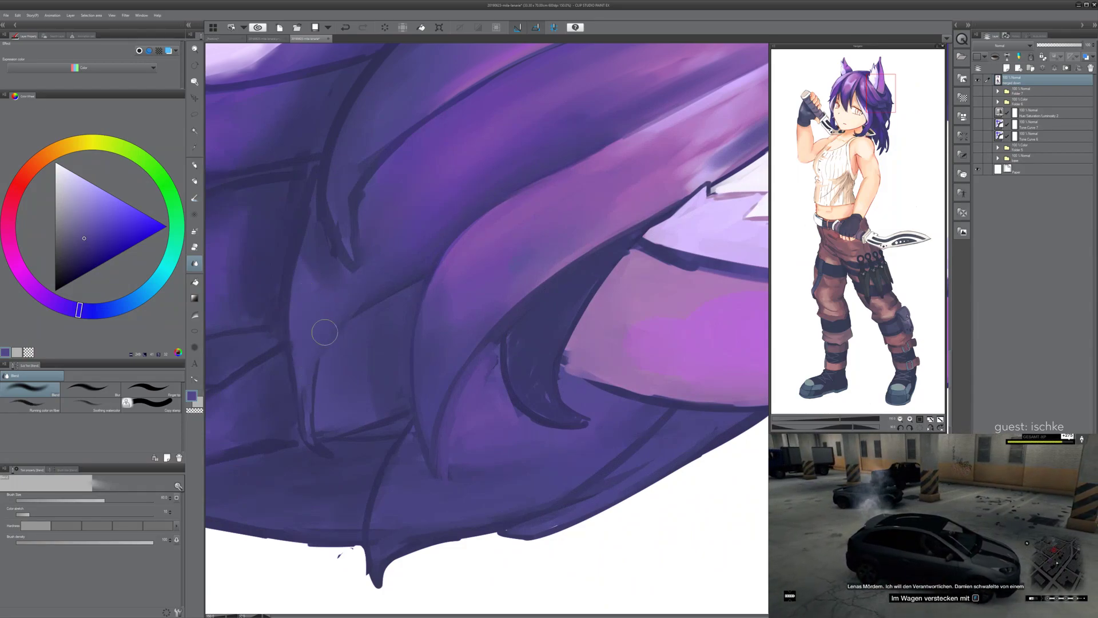
{"action": "key", "text": "bracketleft"}
{"action": "key", "text": "bracketleft"}
{"action": "key", "text": "bracketleft"}
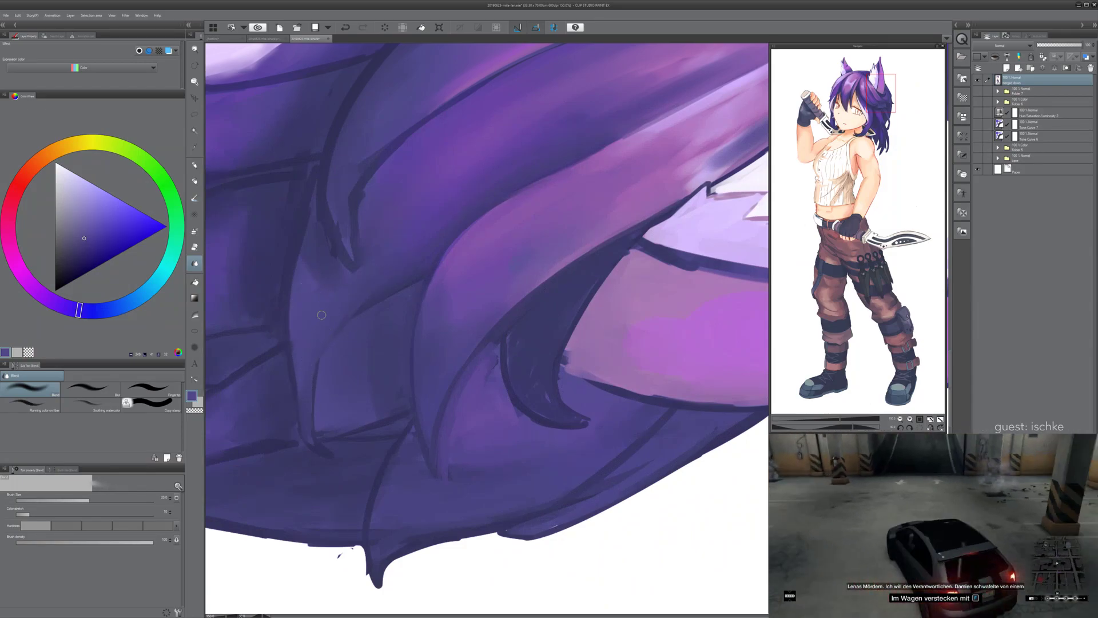
- Sample a dark blue-violet and redraw the curved outline between the two shadowed locks with a slightly larger brush
{"action": "left_click", "coordinate": [315, 398], "text": "alt"}
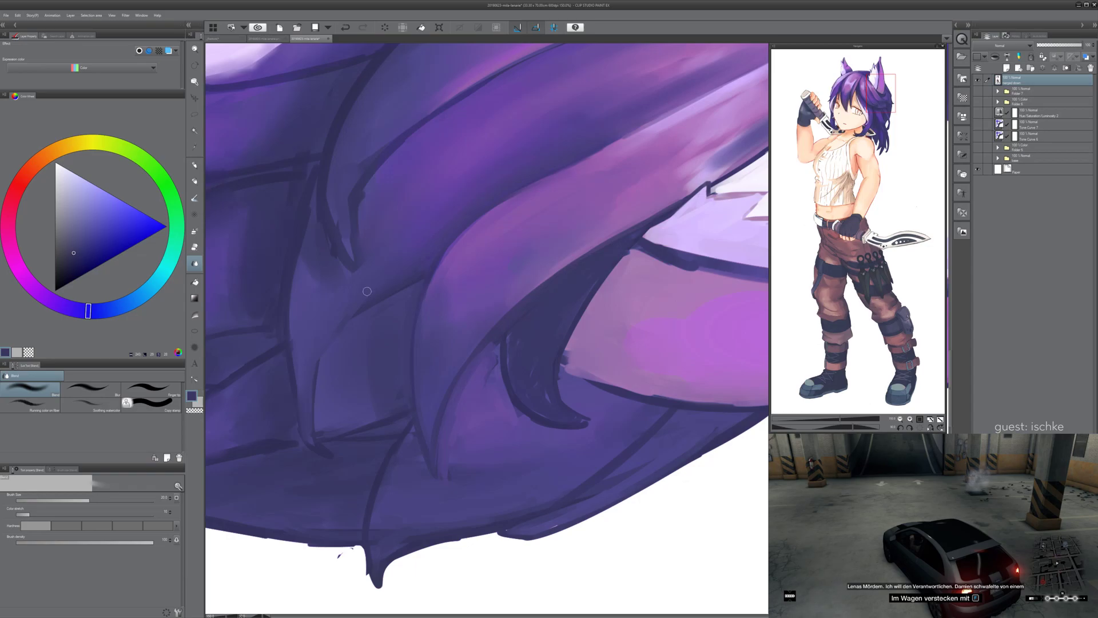
{"action": "key", "text": "p"}
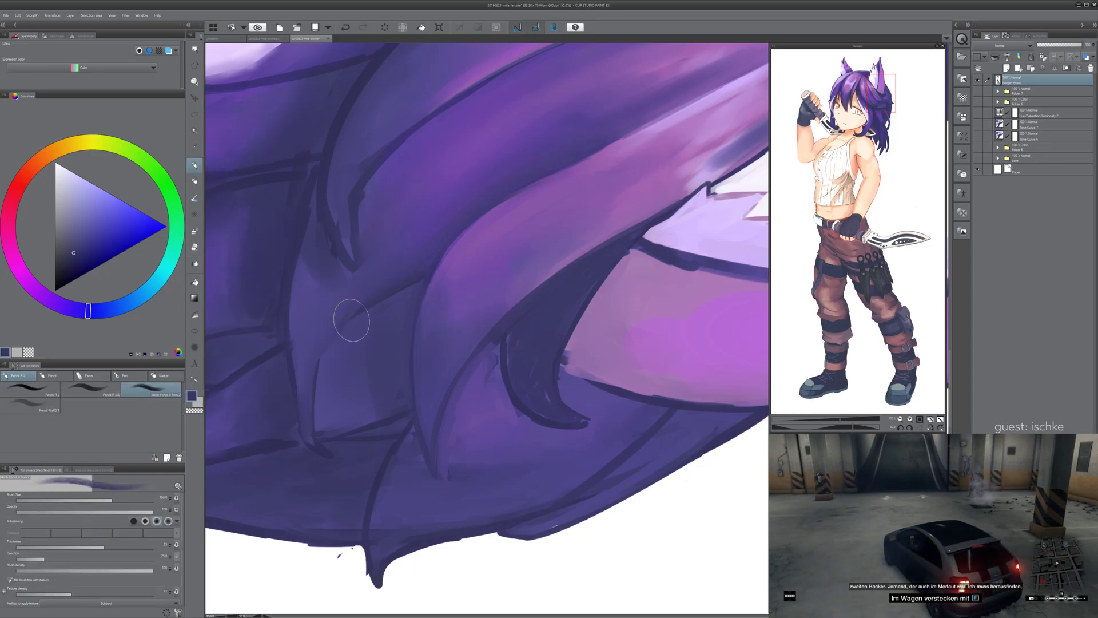
{"action": "key", "text": "b"}
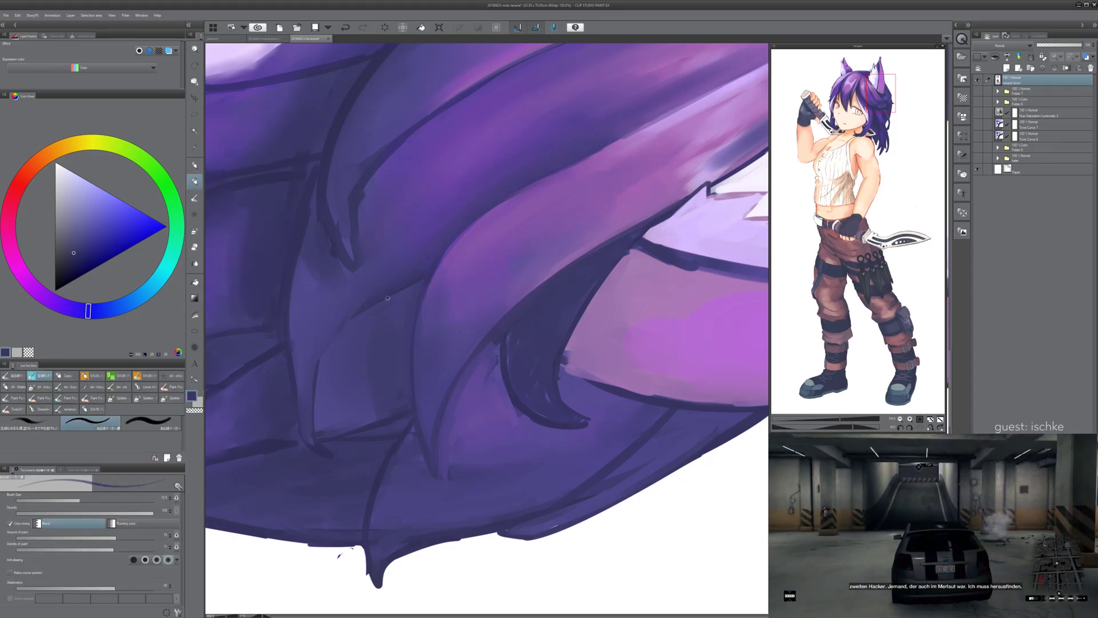
{"action": "key", "text": "bracketright"}
{"action": "key", "text": "bracketright"}
{"action": "key", "text": "bracketright"}
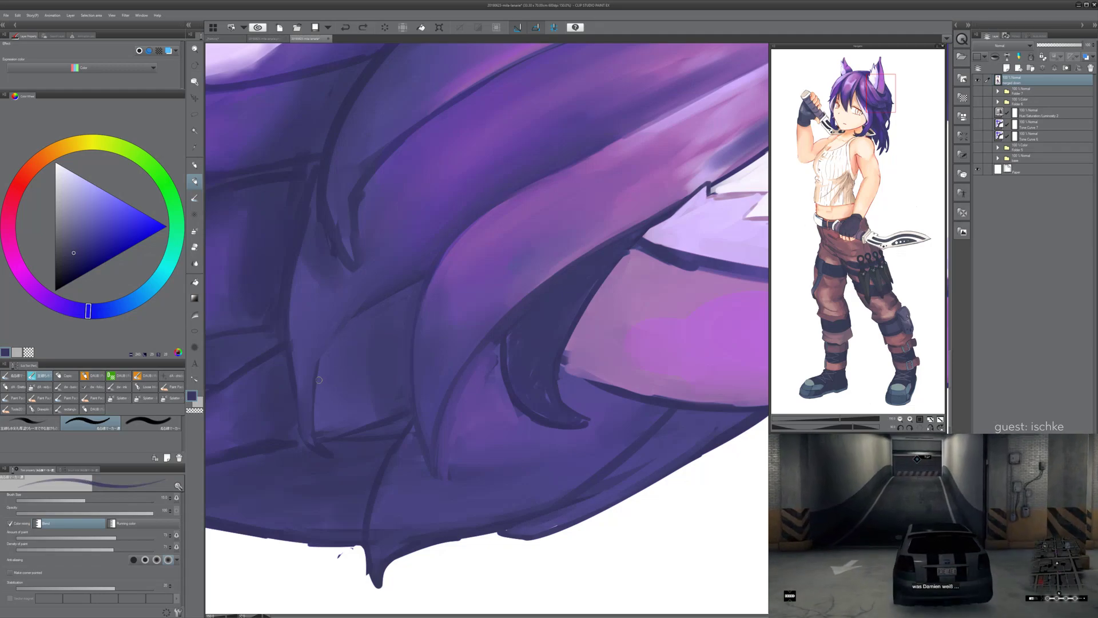
{"action": "left_click_drag", "start_coordinate": [315, 394], "coordinate": [338, 340]}
{"action": "key", "text": "ctrl+z"}
{"action": "left_click_drag", "start_coordinate": [312, 402], "coordinate": [374, 297]}
{"action": "key", "text": "ctrl+z"}
{"action": "mouse_move", "coordinate": [309, 406]}
{"action": "left_mouse_down"}
{"action": "mouse_move", "coordinate": [328, 354]}
{"action": "mouse_move", "coordinate": [374, 301]}
{"action": "left_mouse_up"}
- Sample neighbouring violet tones and clean up the redrawn curve and the shadowed lock's lower tip
{"action": "left_click", "coordinate": [403, 292], "text": "alt"}
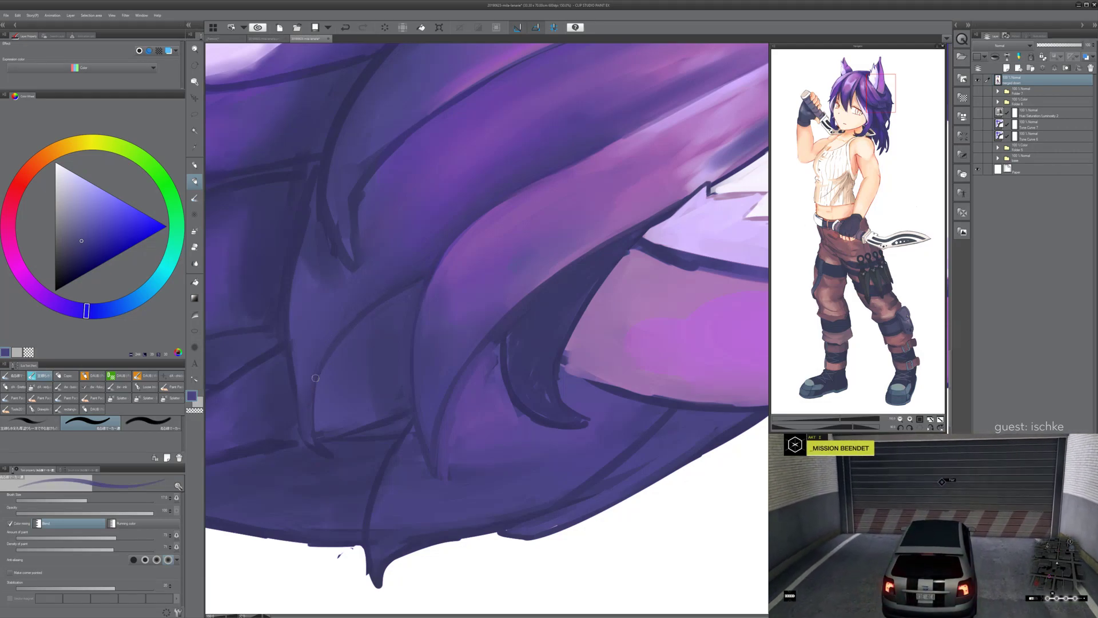
{"action": "left_click", "coordinate": [321, 336], "text": "alt"}
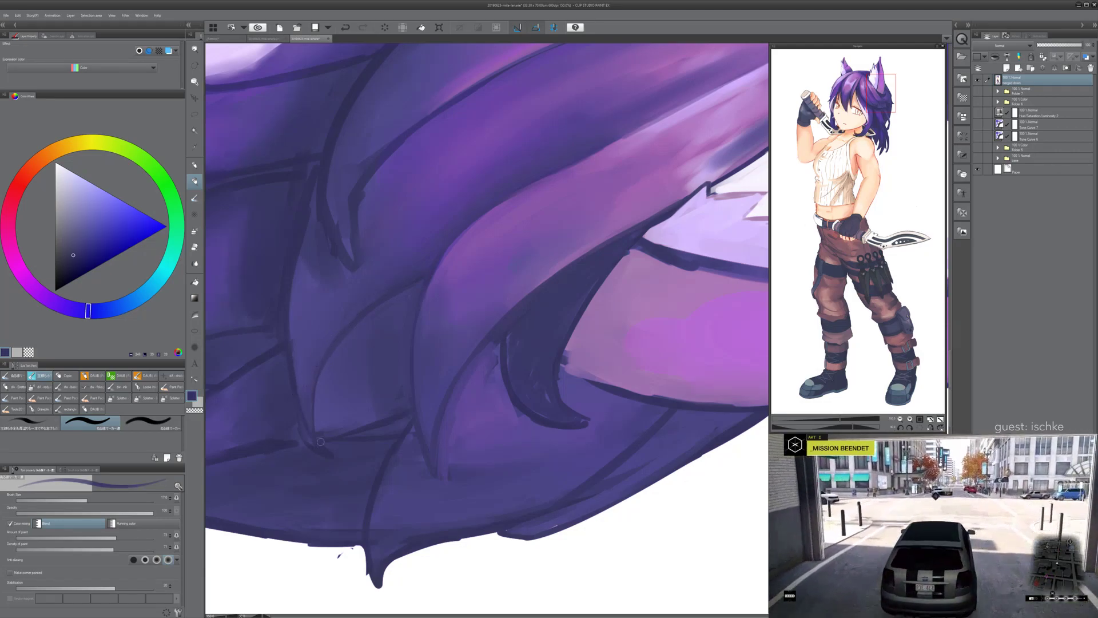
{"action": "left_click", "coordinate": [302, 430], "text": "alt"}
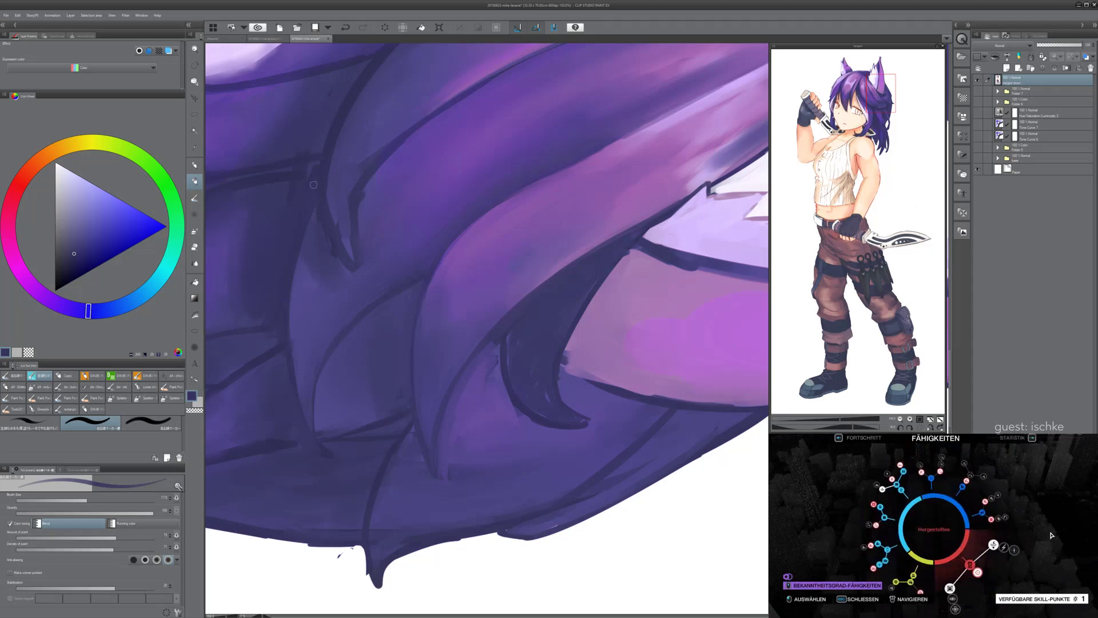
- Smooth both contours of the pointed lock above with violet tones sampled along its edges
{"action": "left_click", "coordinate": [327, 233], "text": "alt"}
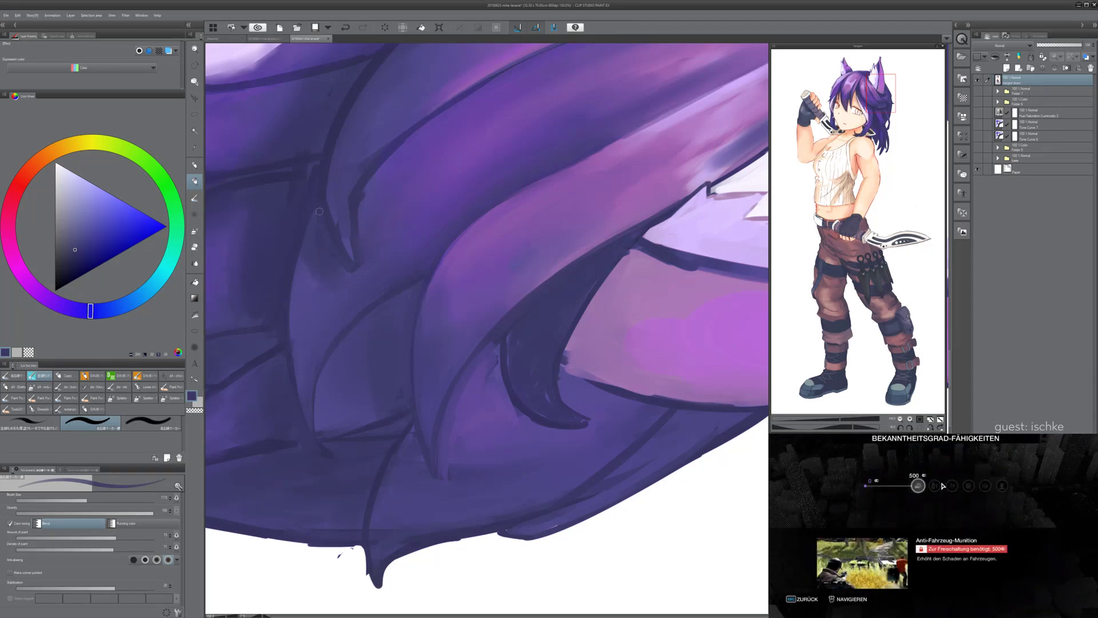
{"action": "left_click", "coordinate": [323, 228], "text": "alt"}
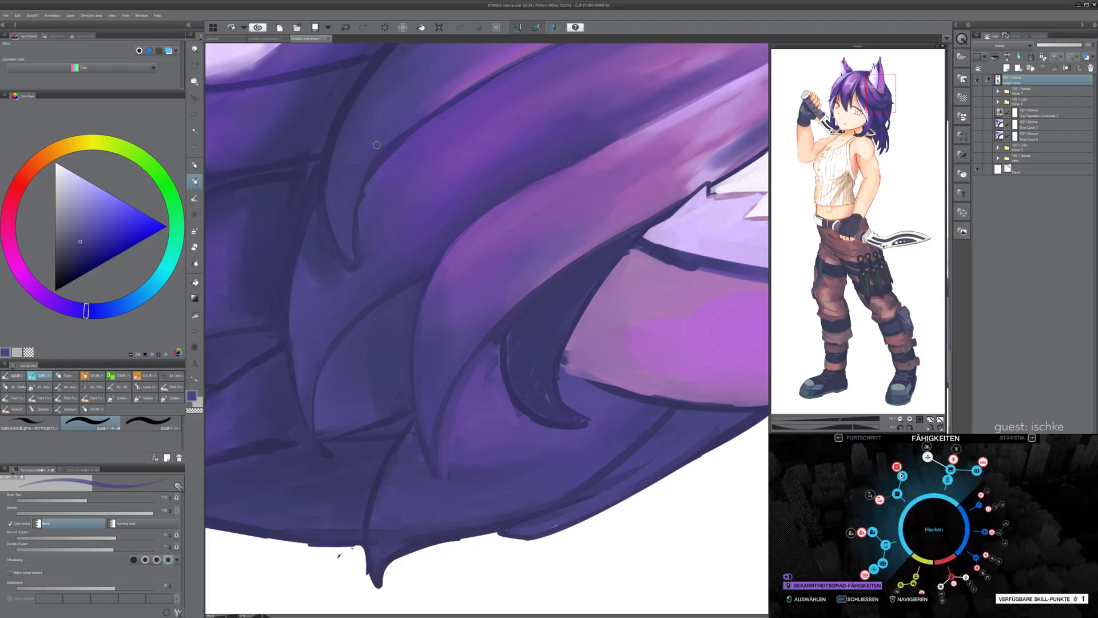
{"action": "left_click", "coordinate": [357, 220], "text": "alt"}
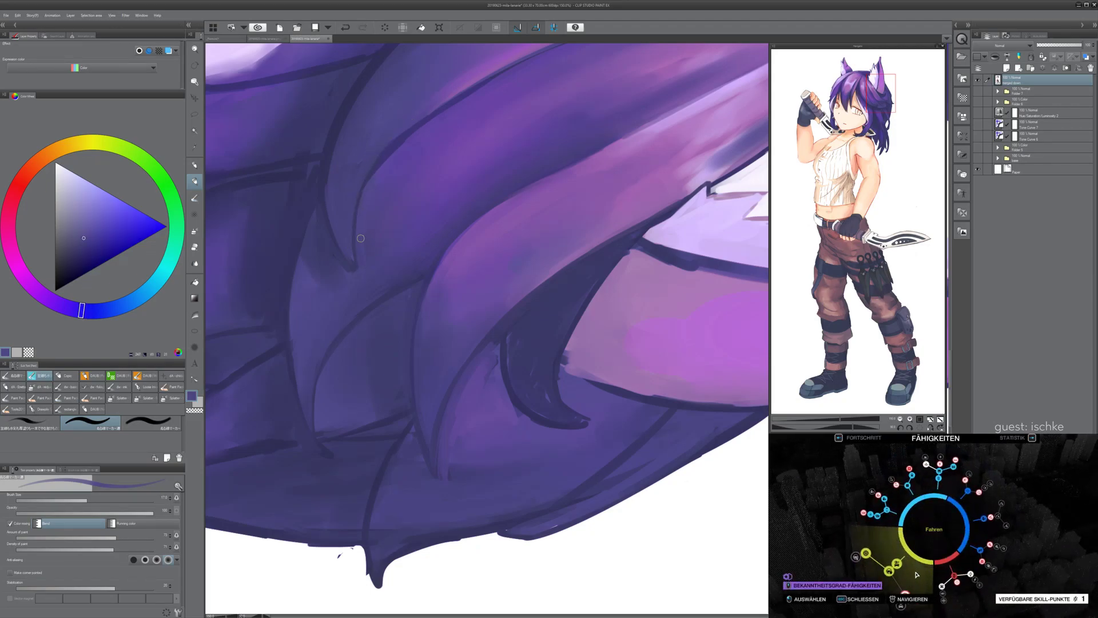
- Refine the pointed lock's tip and the shadow beneath it with violet tones sampled around the tip
{"action": "left_click", "coordinate": [363, 273], "text": "alt"}
{"action": "left_click", "coordinate": [360, 259], "text": "alt"}
{"action": "left_click", "coordinate": [355, 277], "text": "alt"}
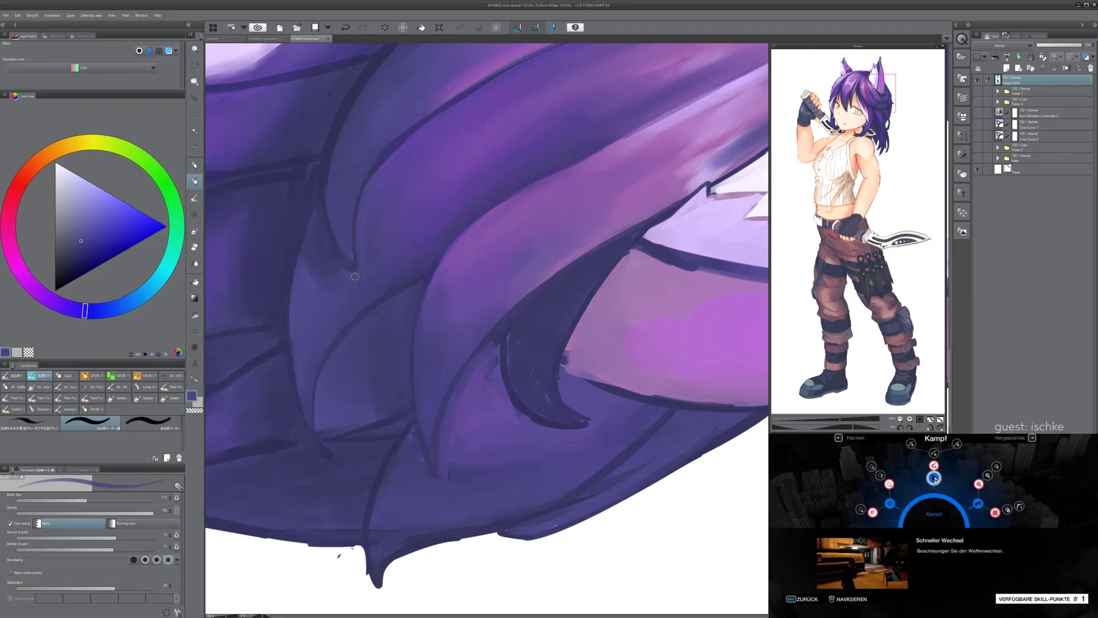
{"action": "left_click", "coordinate": [323, 231], "text": "alt"}
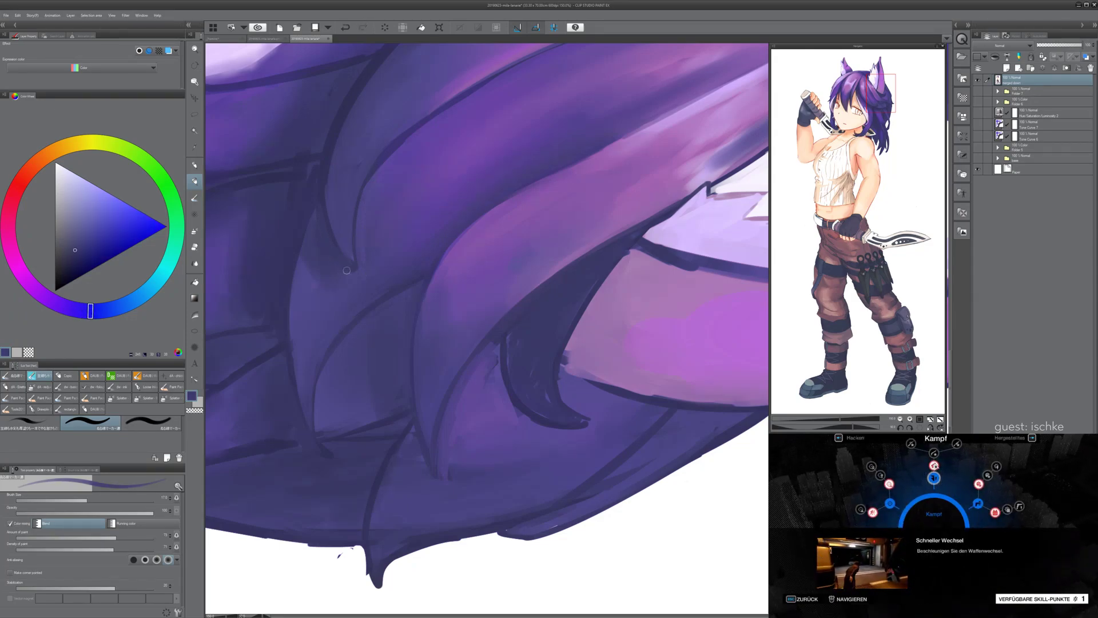
{"action": "left_click", "coordinate": [344, 241], "text": "alt"}
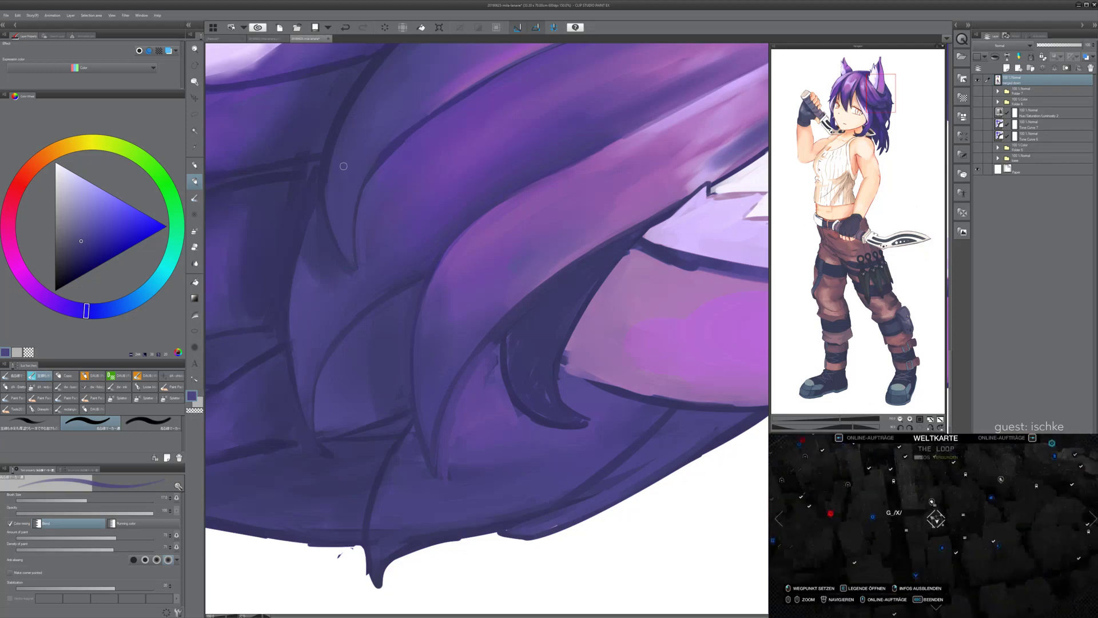
- Paint the upper part of the pointed lock with a sampled violet and smooth it with the Blend tool
{"action": "left_click", "coordinate": [366, 155], "text": "alt"}
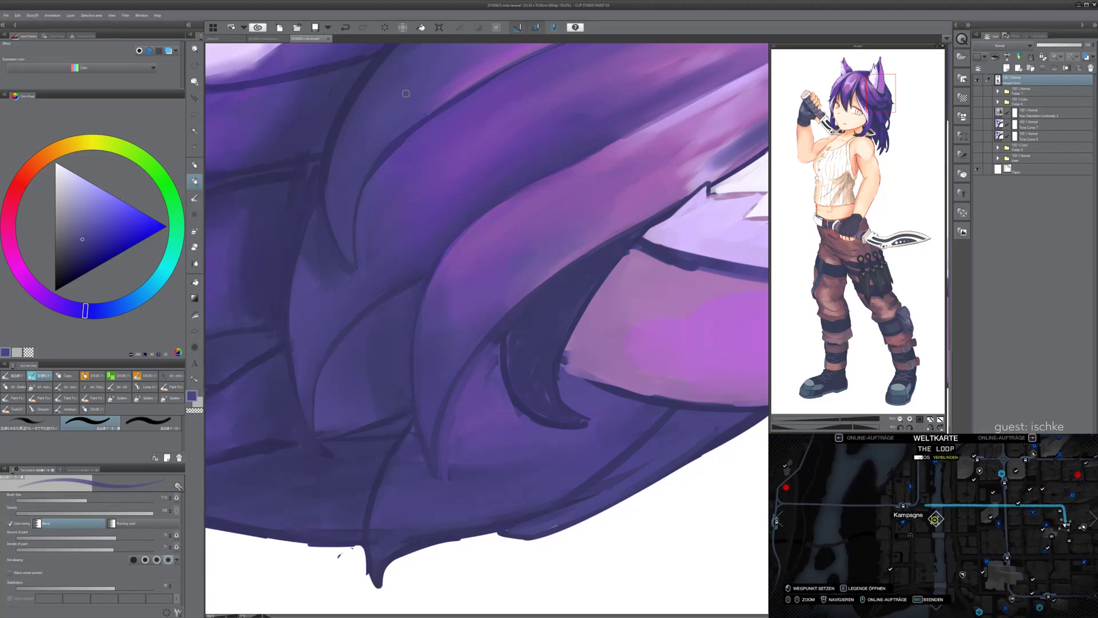
{"action": "key", "text": "j"}
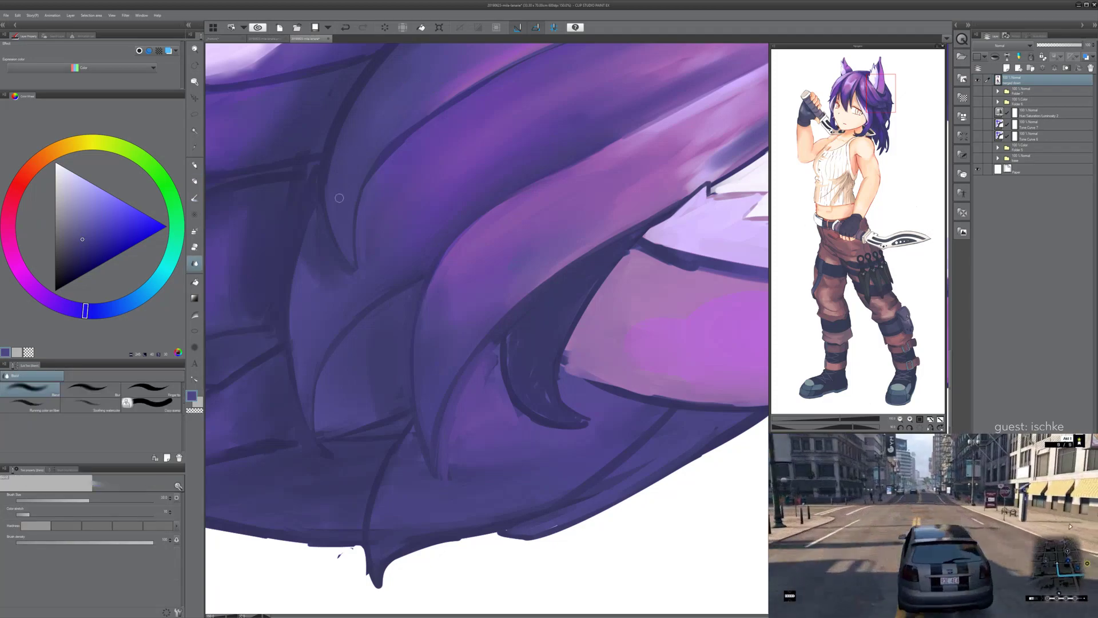
{"action": "left_click_drag", "start_coordinate": [391, 222], "coordinate": [424, 178]}
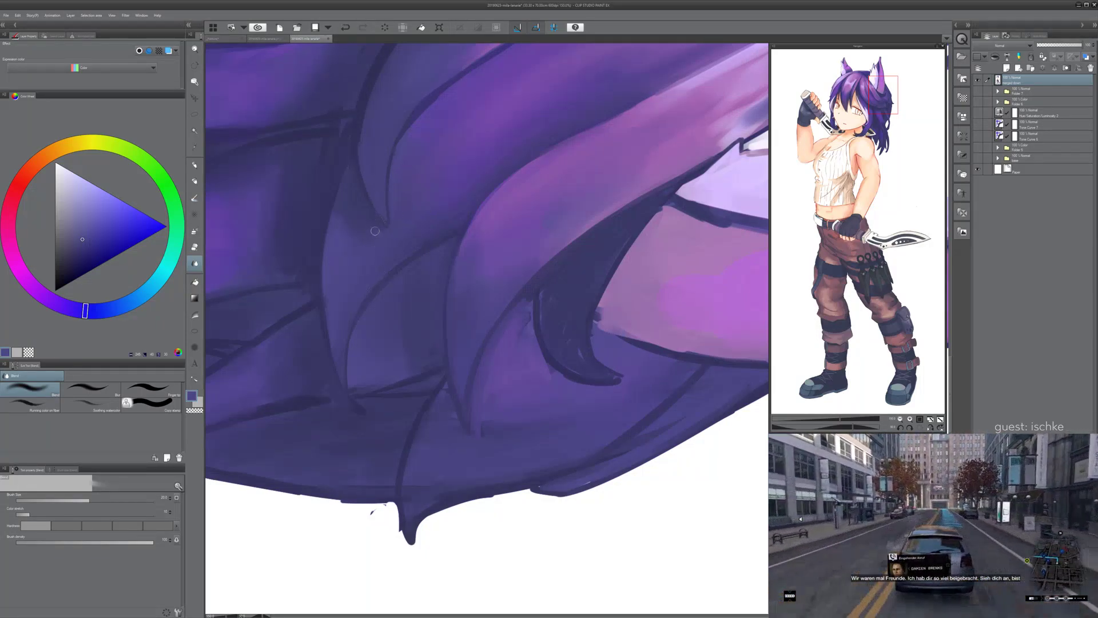
- Examine the reworked side locks together with the ear and face from farther out
{"action": "key", "text": "h"}
{"action": "key", "text": "h"}
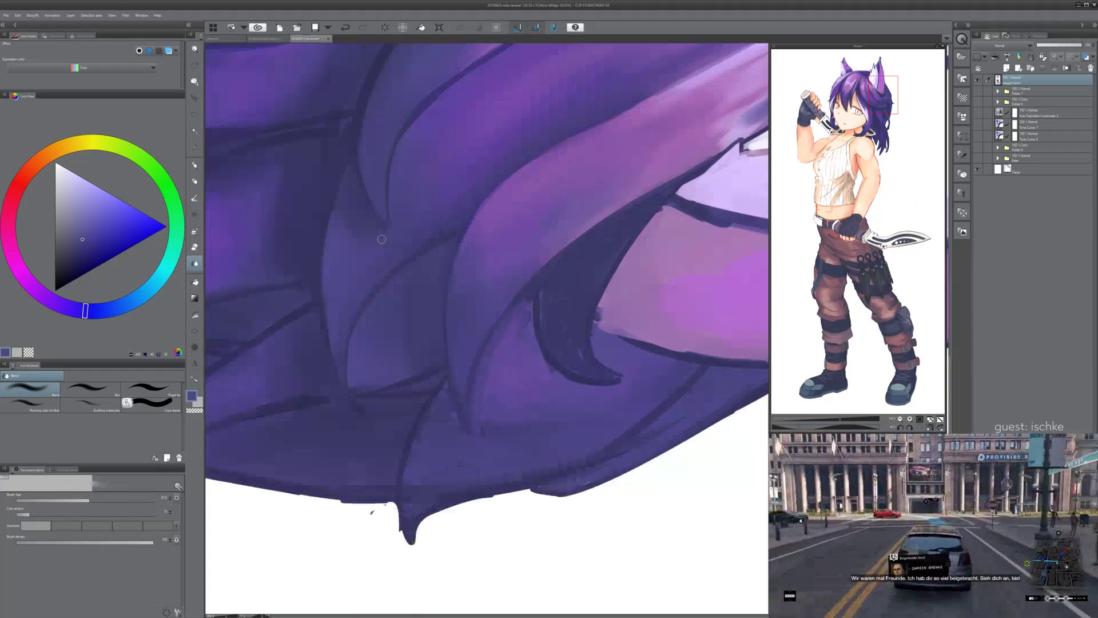
{"action": "key", "text": "minus"}
{"action": "key", "text": "minus"}
{"action": "key", "text": "minus"}
{"action": "scroll", "coordinate": [382, 239], "scroll_direction": "down", "scroll_amount": 1}
{"action": "scroll", "coordinate": [363, 237], "scroll_direction": "down", "scroll_amount": 2}
{"action": "key", "text": "minus"}
{"action": "key", "text": "minus"}
{"action": "key", "text": "minus"}
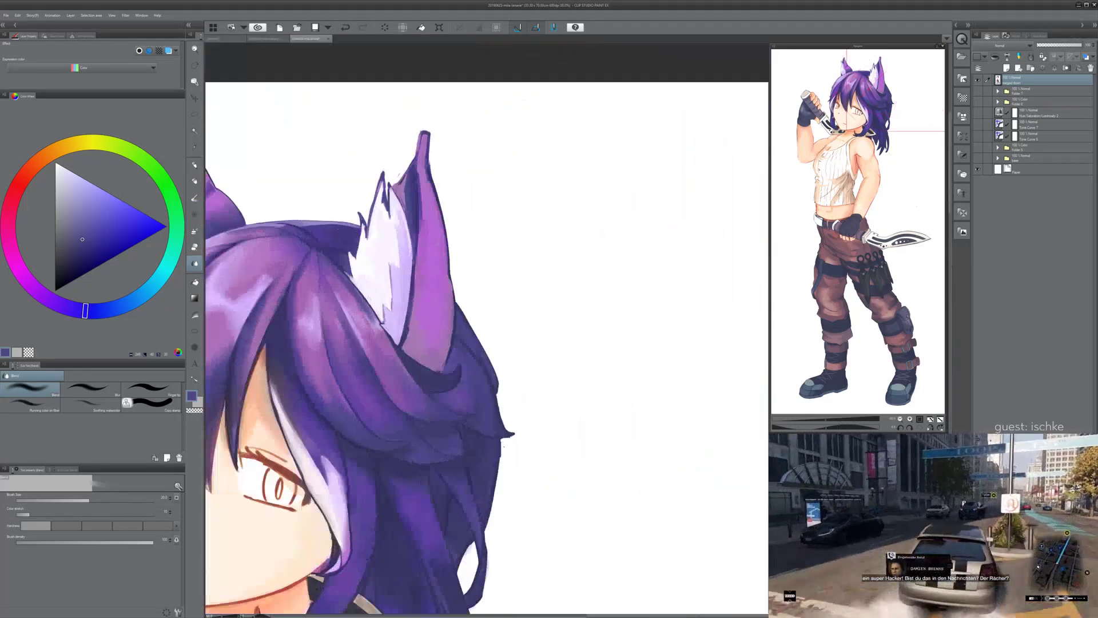
{"action": "left_click_drag", "start_coordinate": [515, 395], "coordinate": [595, 309]}
{"action": "scroll", "coordinate": [594, 311], "scroll_direction": "up", "scroll_amount": 1}
{"action": "left_click_drag", "start_coordinate": [558, 461], "coordinate": [611, 450]}
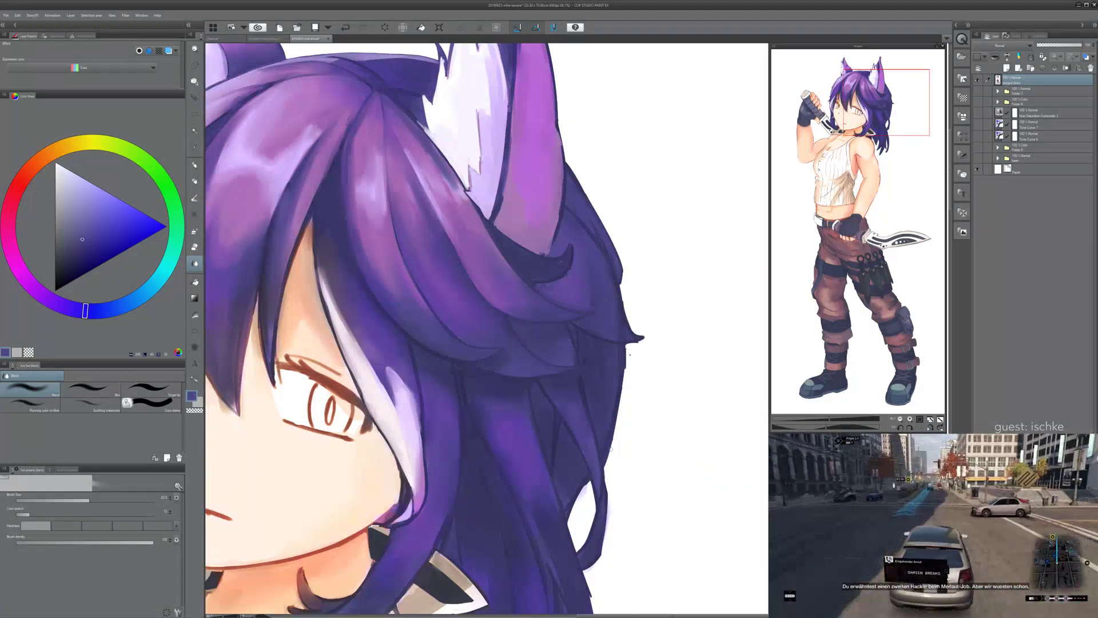
- Blend the highlights and shading on the lock beside the white ear fur with a larger blending brush
{"action": "scroll", "coordinate": [456, 135], "scroll_direction": "up", "scroll_amount": 5}
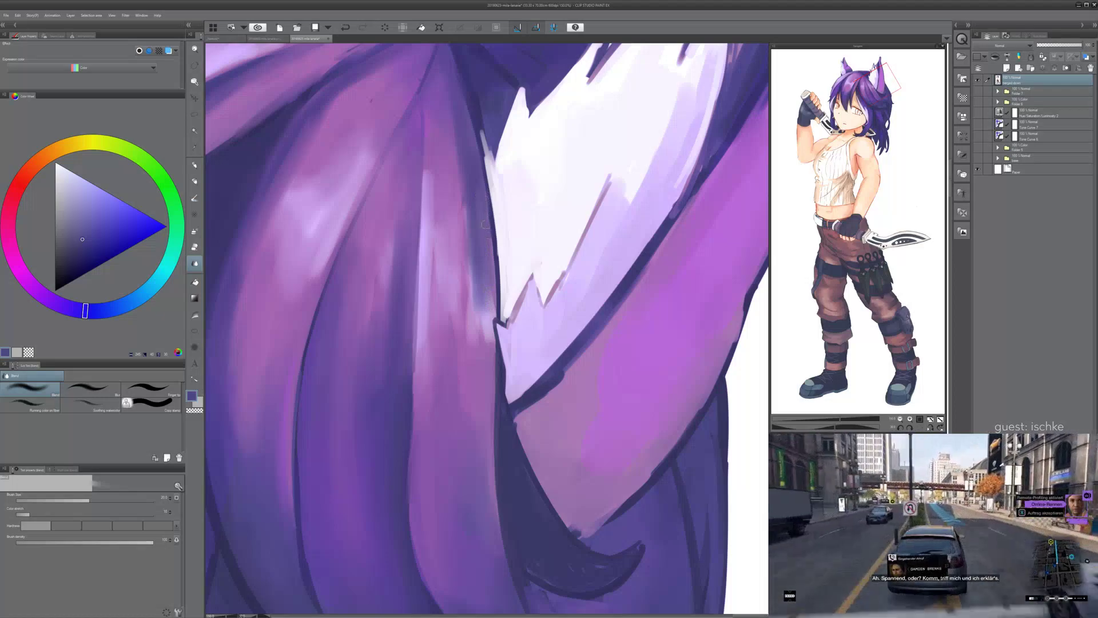
{"action": "key", "text": "bracketright"}
{"action": "key", "text": "bracketright"}
{"action": "left_click_drag", "start_coordinate": [453, 157], "coordinate": [473, 256]}
{"action": "left_click_drag", "start_coordinate": [464, 214], "coordinate": [473, 318]}
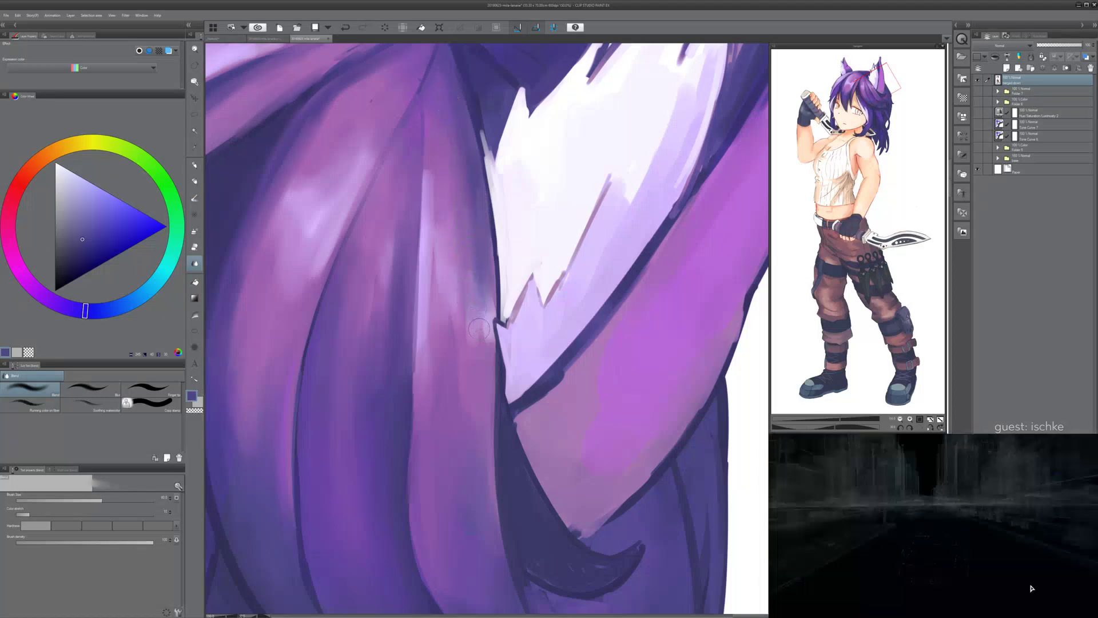
- Examine the whole head's hair, face and ears at several canvas rotations
{"action": "scroll", "coordinate": [515, 135], "scroll_direction": "down", "scroll_amount": 3}
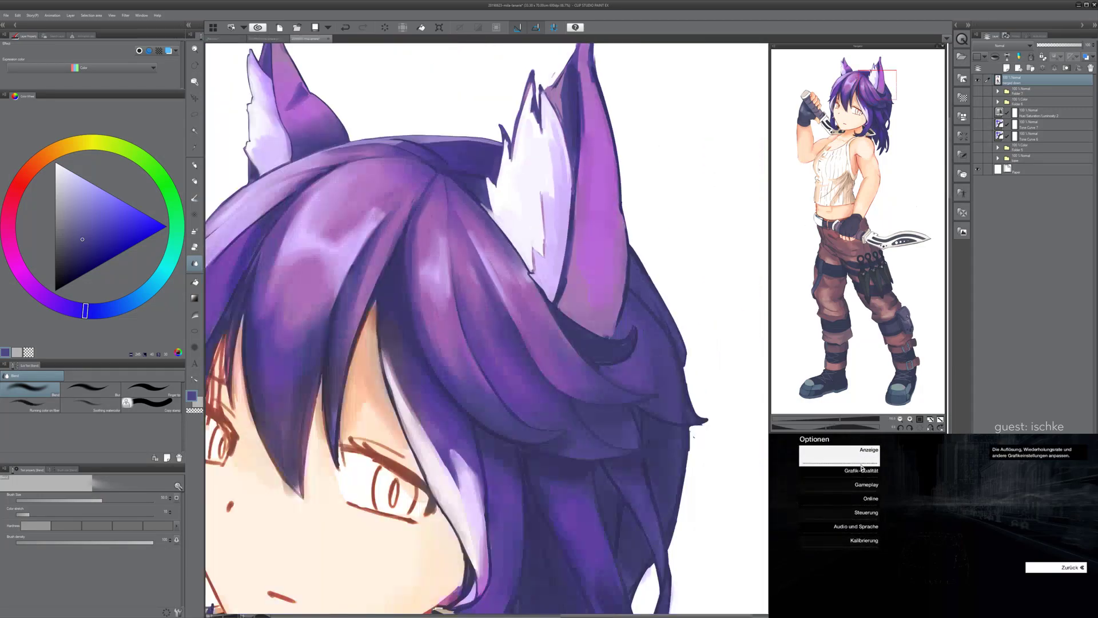
{"action": "scroll", "coordinate": [549, 217], "scroll_direction": "down", "scroll_amount": 1}
{"action": "key", "text": "minus"}
{"action": "key", "text": "minus"}
{"action": "key", "text": "minus"}
{"action": "left_click_drag", "start_coordinate": [655, 197], "coordinate": [586, 114]}
{"action": "key", "text": "asciicircum"}
{"action": "key", "text": "asciicircum"}
{"action": "key", "text": "asciicircum"}
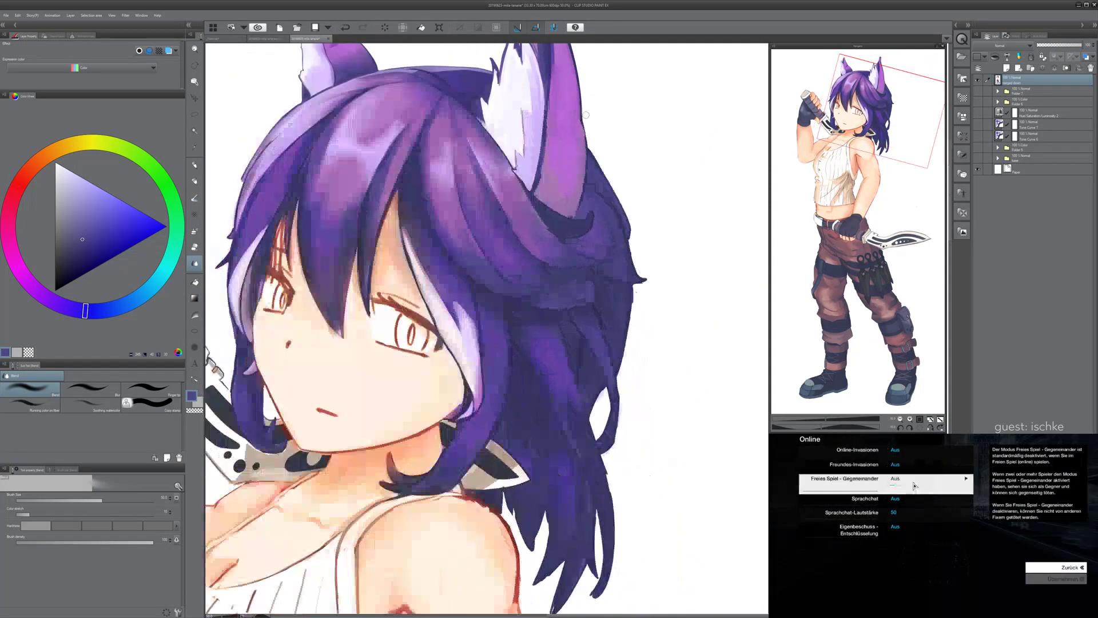
{"action": "key", "text": "asciicircum"}
{"action": "key", "text": "asciicircum"}
{"action": "key", "text": "asciicircum"}
{"action": "key", "text": "asciicircum"}
{"action": "key", "text": "asciicircum"}
{"action": "key", "text": "asciicircum"}
{"action": "key", "text": "minus"}
{"action": "key", "text": "minus"}
{"action": "key", "text": "minus"}
{"action": "key", "text": "minus"}
{"action": "key", "text": "minus"}
{"action": "key", "text": "minus"}
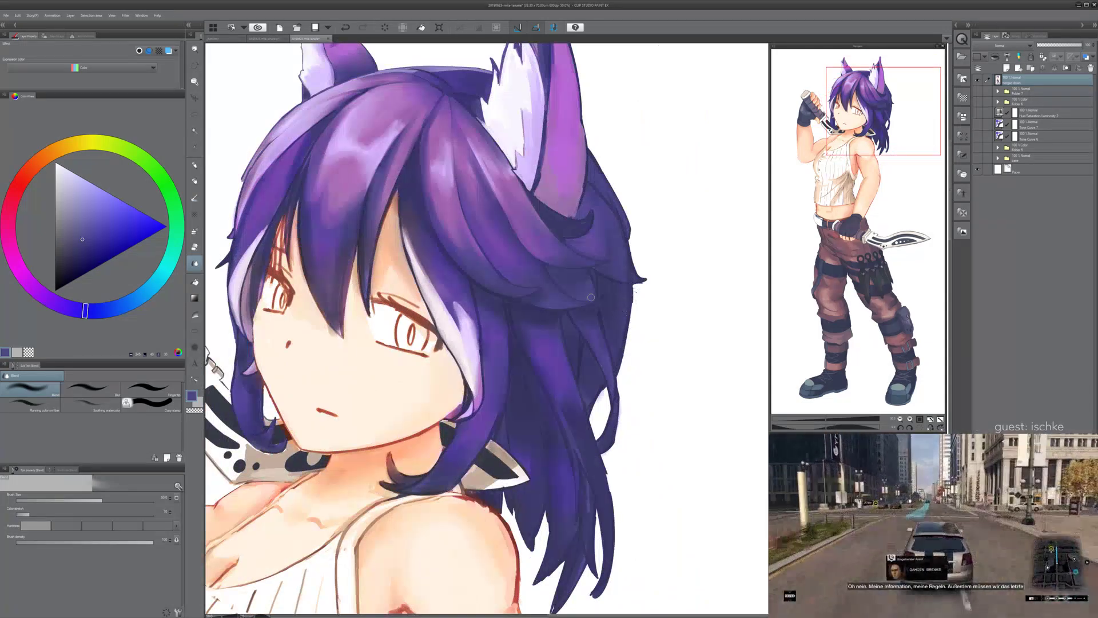
- Sample a violet from the highlighted central bang and soften its shaded edge with a smaller blending brush
{"action": "left_click_drag", "start_coordinate": [366, 217], "coordinate": [301, 268]}
{"action": "scroll", "coordinate": [300, 267], "scroll_direction": "up", "scroll_amount": 1}
{"action": "scroll", "coordinate": [322, 216], "scroll_direction": "up", "scroll_amount": 1}
{"action": "left_click_drag", "start_coordinate": [322, 216], "coordinate": [435, 313]}
{"action": "left_click", "coordinate": [434, 313], "text": "alt"}
{"action": "key", "text": "bracketleft"}
{"action": "key", "text": "bracketleft"}
{"action": "key", "text": "bracketleft"}
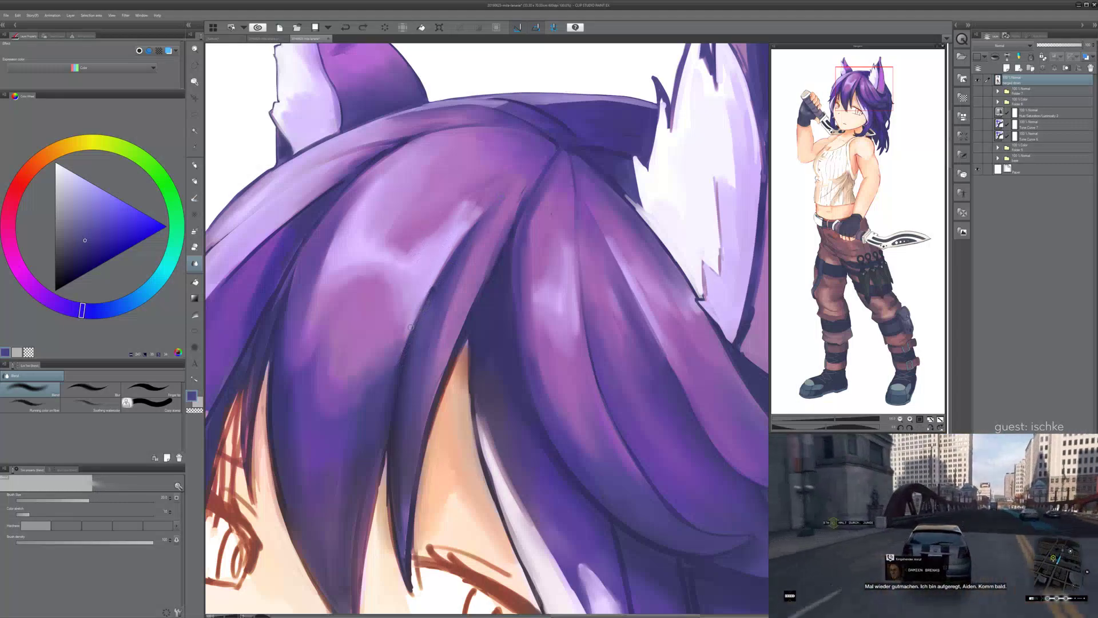
- Try to redraw the central bang's edge line up to the crown in a sampled very dark violet
{"action": "key", "text": "b"}
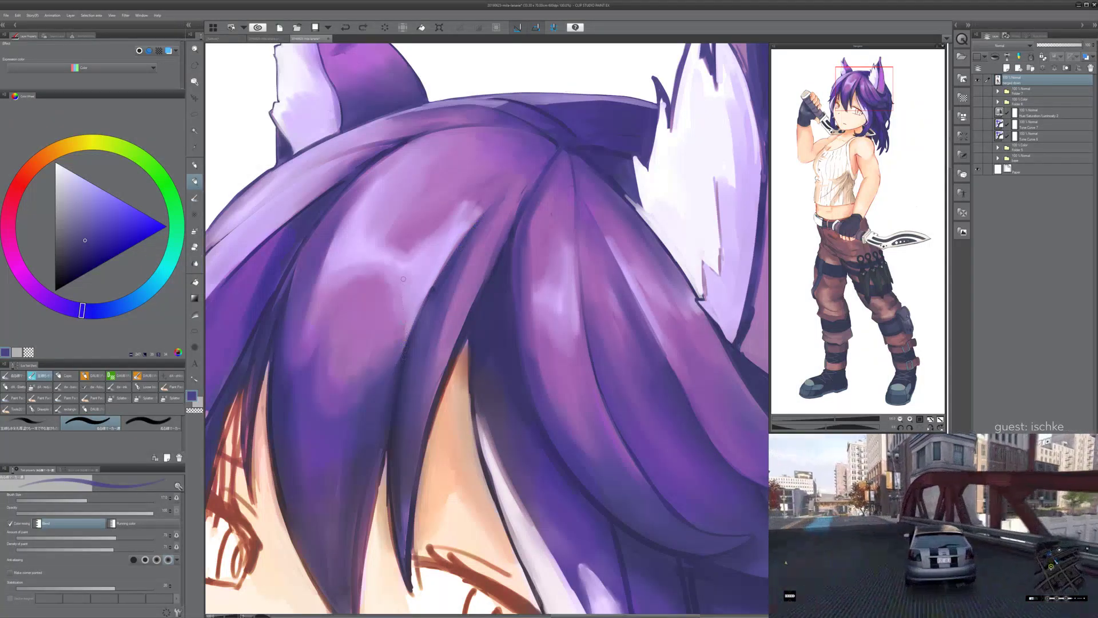
{"action": "left_click", "coordinate": [431, 291], "text": "alt"}
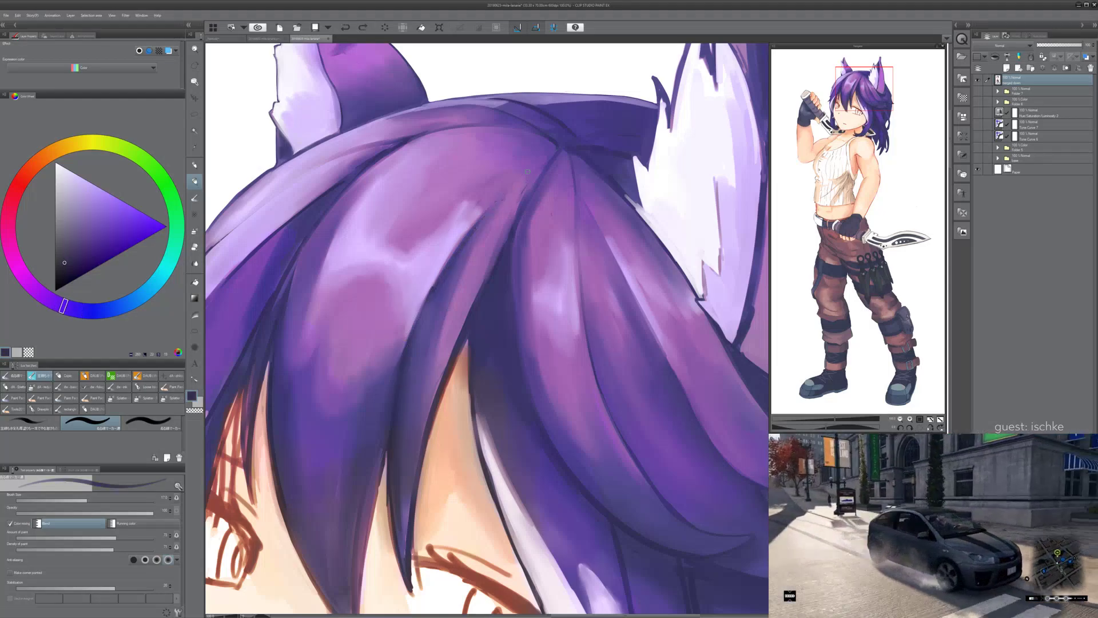
{"action": "key", "text": "ctrl+z"}
{"action": "mouse_move", "coordinate": [526, 177]}
{"action": "left_mouse_down"}
{"action": "mouse_move", "coordinate": [412, 342]}
{"action": "mouse_move", "coordinate": [535, 165]}
{"action": "left_mouse_up"}
{"action": "key", "text": "ctrl+z"}
{"action": "key", "text": "]"}
{"action": "key", "text": "]"}
{"action": "key", "text": "ctrl+z"}
{"action": "mouse_move", "coordinate": [392, 382]}
{"action": "left_mouse_down"}
{"action": "mouse_move", "coordinate": [403, 345]}
{"action": "mouse_move", "coordinate": [554, 145]}
{"action": "left_mouse_up"}
{"action": "key", "text": "ctrl+z"}
{"action": "mouse_move", "coordinate": [395, 387]}
{"action": "left_mouse_down"}
{"action": "mouse_move", "coordinate": [402, 362]}
{"action": "mouse_move", "coordinate": [550, 157]}
{"action": "left_mouse_up"}
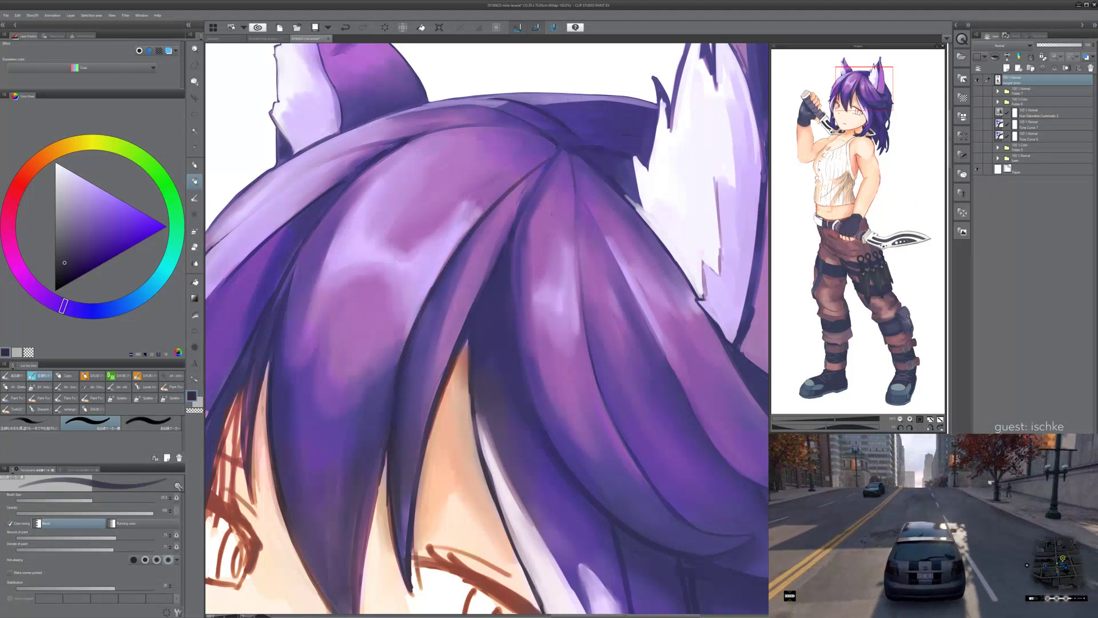
{"action": "key", "text": "ctrl+z"}
{"action": "left_click_drag", "start_coordinate": [407, 339], "coordinate": [546, 156]}
{"action": "key", "text": "ctrl+z"}
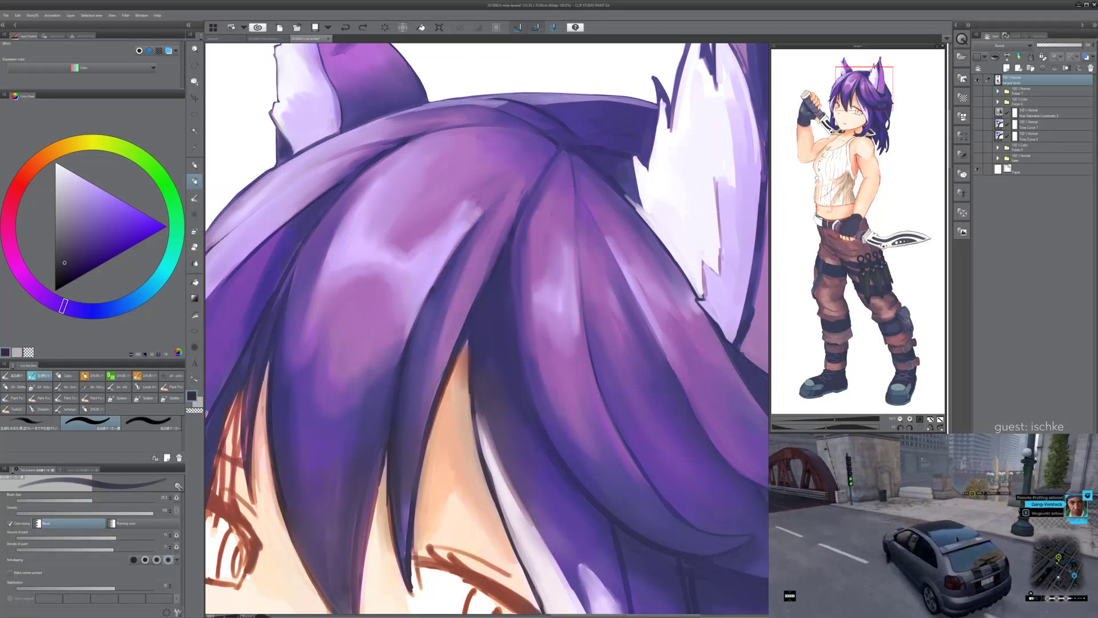
- Sample a blue-violet from the central bang's edge, shift its hue slightly, and redraw the edge line toward the crown
{"action": "left_click", "coordinate": [408, 342], "text": "alt"}
{"action": "left_click", "coordinate": [408, 342], "text": "alt"}
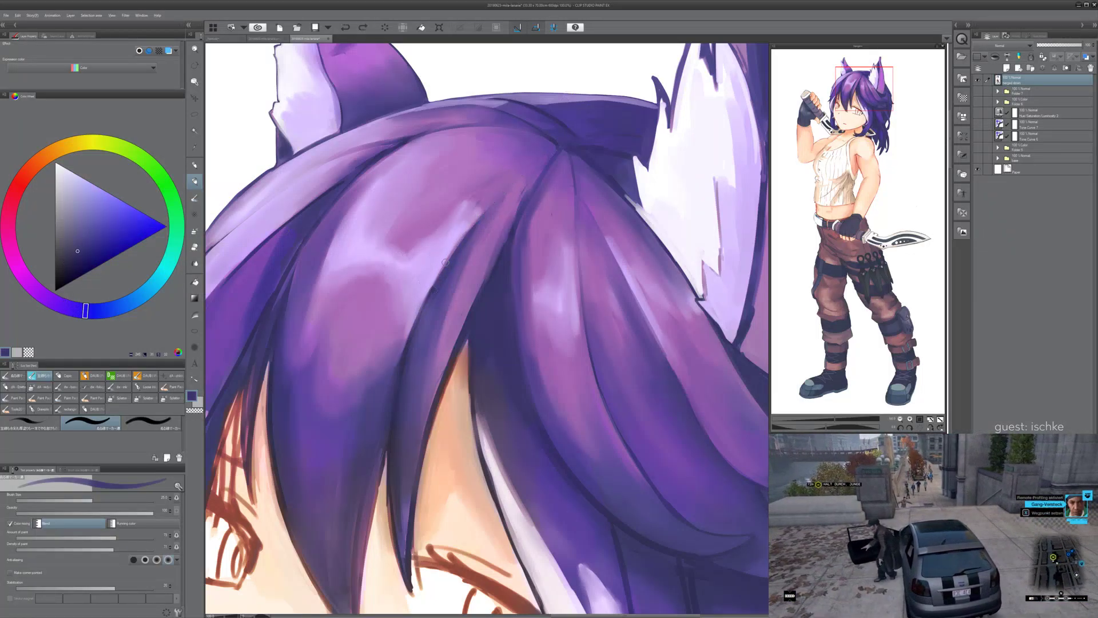
{"action": "left_click_drag", "start_coordinate": [85, 310], "coordinate": [83, 311]}
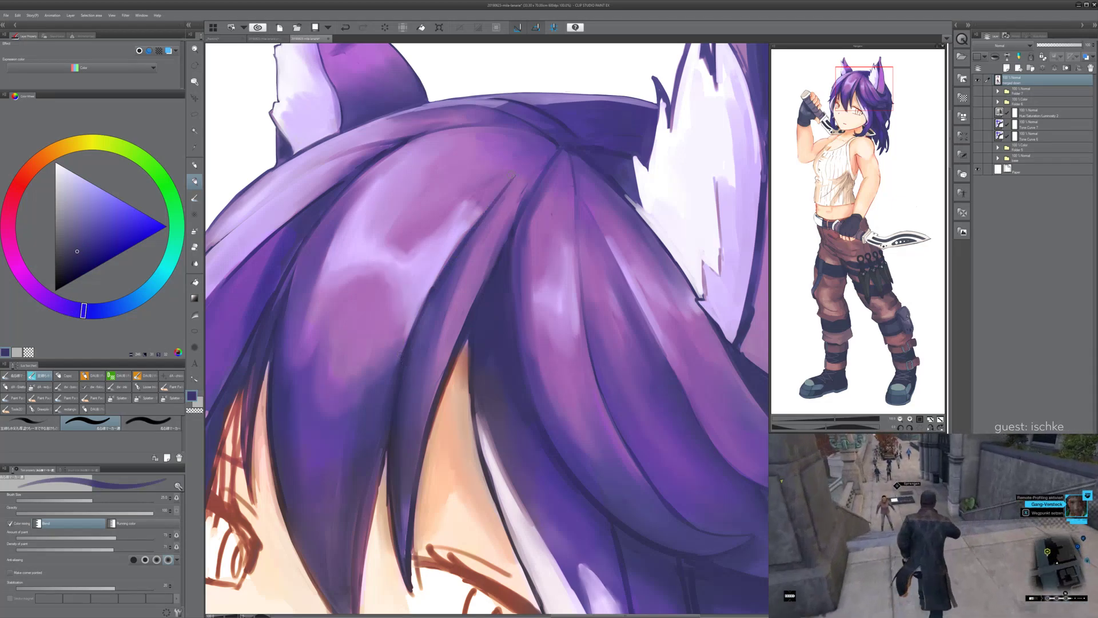
{"action": "mouse_move", "coordinate": [404, 369]}
{"action": "left_mouse_down"}
{"action": "mouse_move", "coordinate": [470, 230]}
{"action": "mouse_move", "coordinate": [533, 169]}
{"action": "left_mouse_up"}
{"action": "key", "text": "ctrl+z"}
{"action": "mouse_move", "coordinate": [406, 361]}
{"action": "left_mouse_down"}
{"action": "mouse_move", "coordinate": [553, 155]}
{"action": "mouse_move", "coordinate": [573, 175]}
{"action": "mouse_move", "coordinate": [575, 207]}
{"action": "left_mouse_up"}
{"action": "key", "text": "ctrl+z"}
- Draw the short dark line from the crown down to join the central bang's outline, undoing unsatisfactory strokes
{"action": "left_click_drag", "start_coordinate": [569, 150], "coordinate": [576, 225]}
{"action": "key", "text": "ctrl+z"}
{"action": "mouse_move", "coordinate": [559, 87]}
{"action": "left_mouse_down"}
{"action": "mouse_move", "coordinate": [527, 71]}
{"action": "mouse_move", "coordinate": [485, 75]}
{"action": "left_mouse_up"}
{"action": "key", "text": "ctrl+z"}
{"action": "left_click_drag", "start_coordinate": [495, 139], "coordinate": [503, 194]}
{"action": "key", "text": "ctrl+z"}
{"action": "left_click_drag", "start_coordinate": [495, 139], "coordinate": [502, 186]}
{"action": "key", "text": "ctrl+z"}
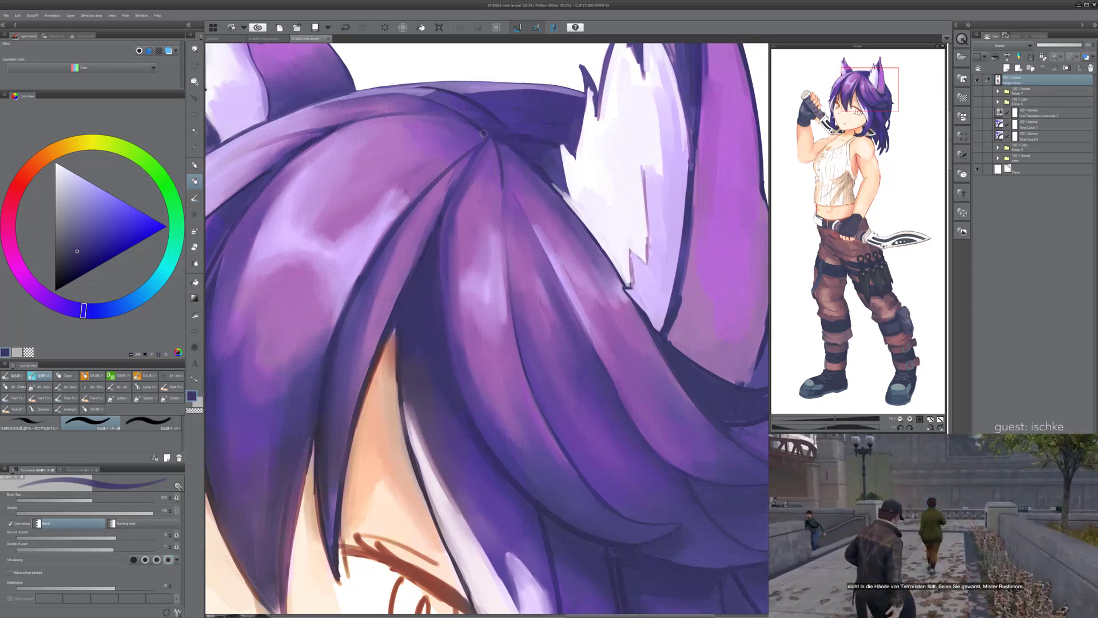
{"action": "left_click_drag", "start_coordinate": [490, 138], "coordinate": [466, 177]}
{"action": "key", "text": "ctrl+z"}
{"action": "key", "text": "ctrl+z"}
{"action": "left_click_drag", "start_coordinate": [491, 139], "coordinate": [463, 184]}
{"action": "key", "text": "ctrl+z"}
{"action": "left_click_drag", "start_coordinate": [492, 138], "coordinate": [451, 202]}
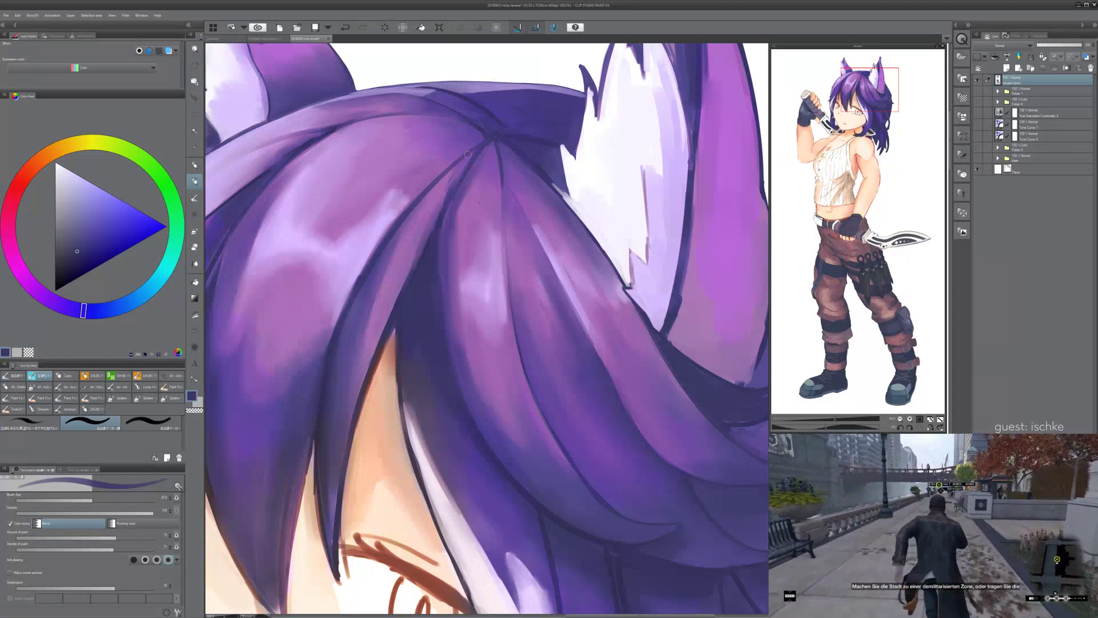
- Sample violet tones from the crown line and the shaded hair beside the ear, and review the whole upper body
{"action": "left_click", "coordinate": [469, 153], "text": "alt"}
{"action": "left_click", "coordinate": [528, 128], "text": "alt"}
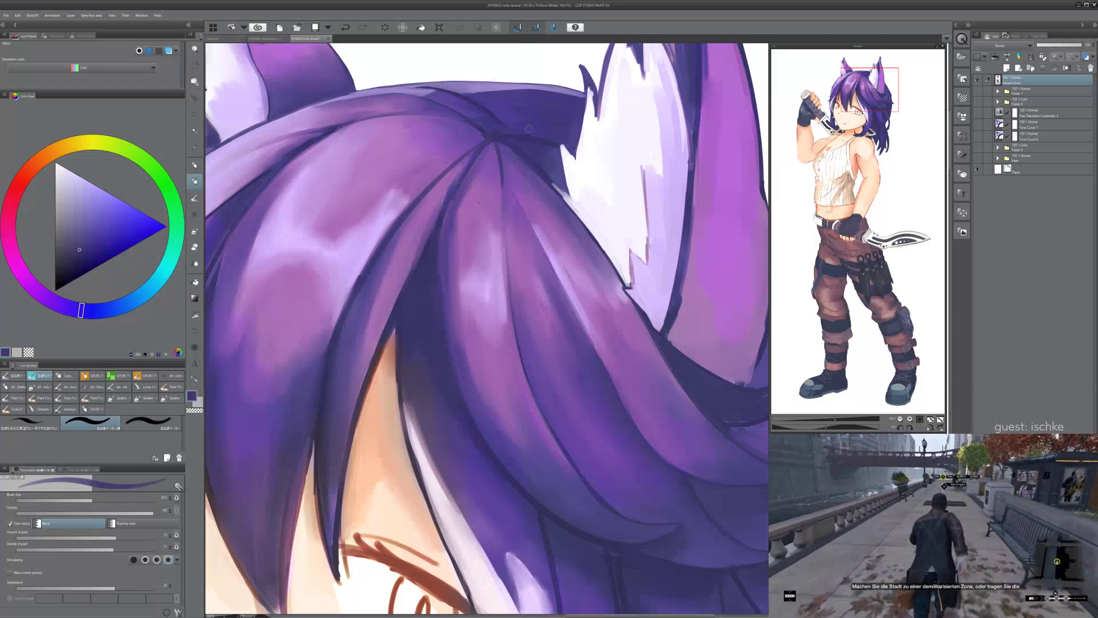
{"action": "scroll", "coordinate": [528, 128], "scroll_direction": "down", "scroll_amount": 3}
{"action": "key", "text": "minus"}
{"action": "key", "text": "minus"}
{"action": "key", "text": "minus"}
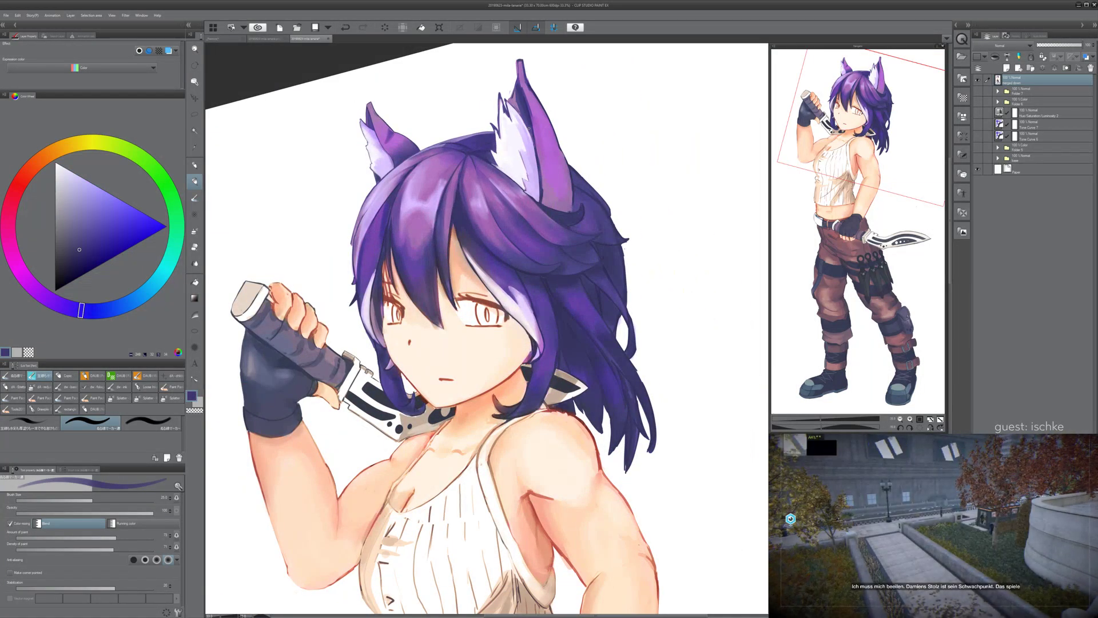
- Paint a short dark strand line running down from the crown into the lock beside the white-furred ear
{"action": "scroll", "coordinate": [528, 134], "scroll_direction": "up", "scroll_amount": 3}
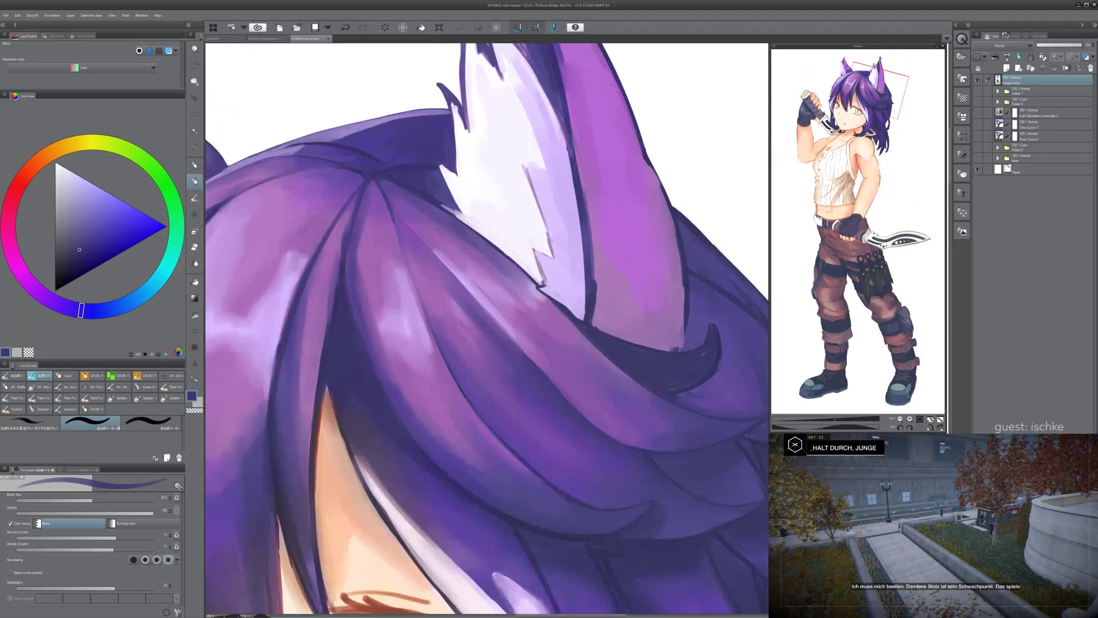
{"action": "scroll", "coordinate": [394, 515], "scroll_direction": "up", "scroll_amount": 1}
{"action": "key", "text": "asciicircum"}
{"action": "left_click_drag", "start_coordinate": [498, 160], "coordinate": [393, 379]}
{"action": "key", "text": "asciicircum"}
{"action": "left_click_drag", "start_coordinate": [392, 195], "coordinate": [395, 246]}
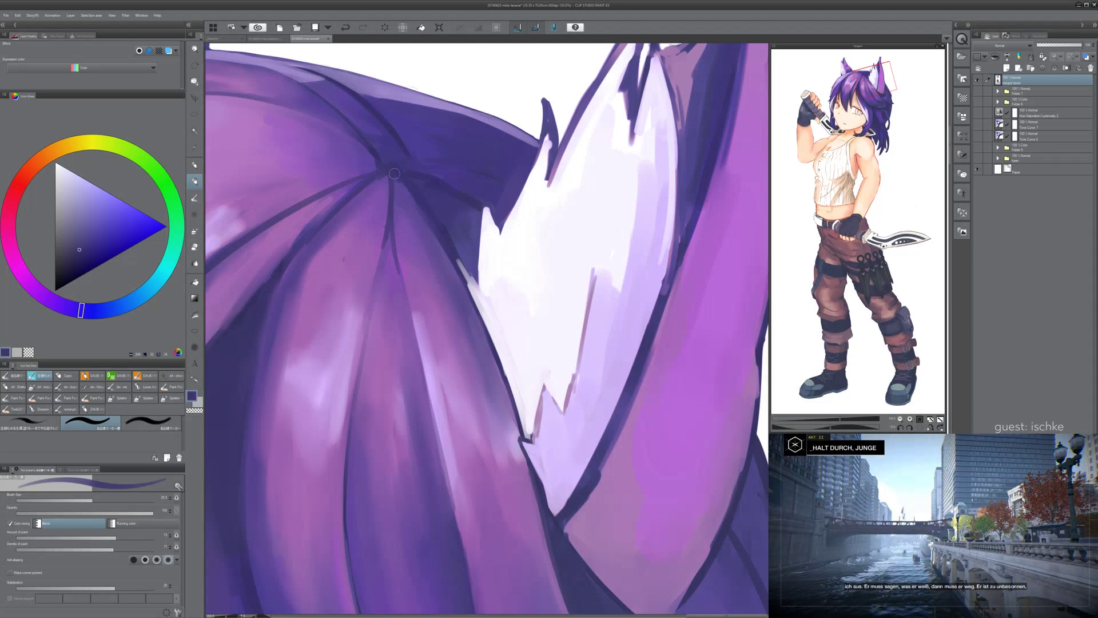
{"action": "left_click_drag", "start_coordinate": [376, 251], "coordinate": [426, 279]}
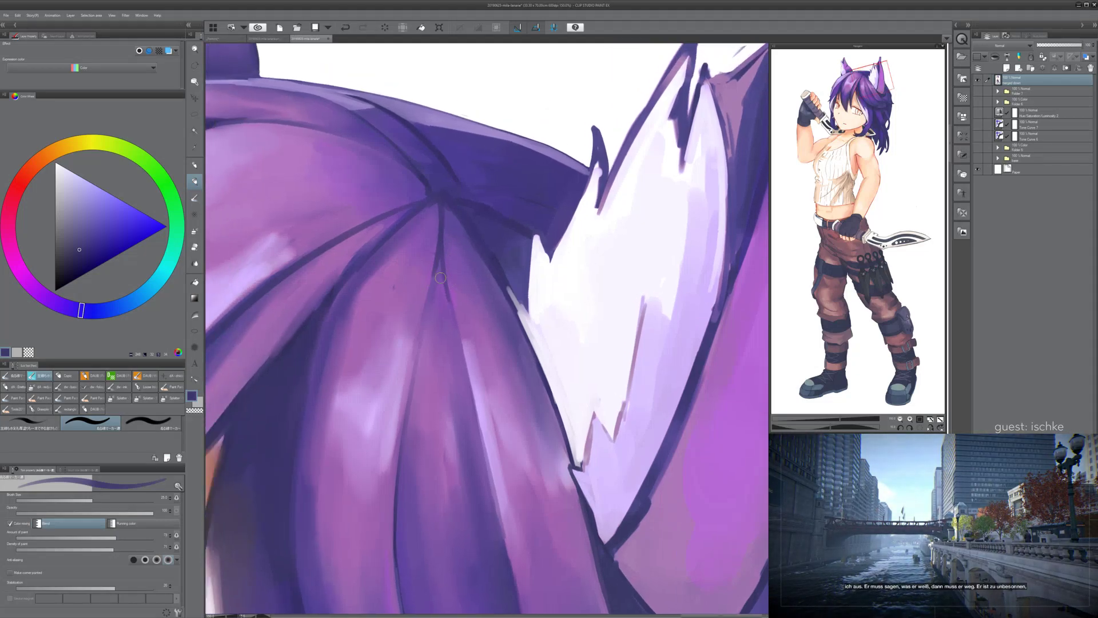
- Choose the other brush, enlarge it, and try strokes forking the crown line toward the face, undoing unsatisfactory ones
{"action": "key", "text": "j"}
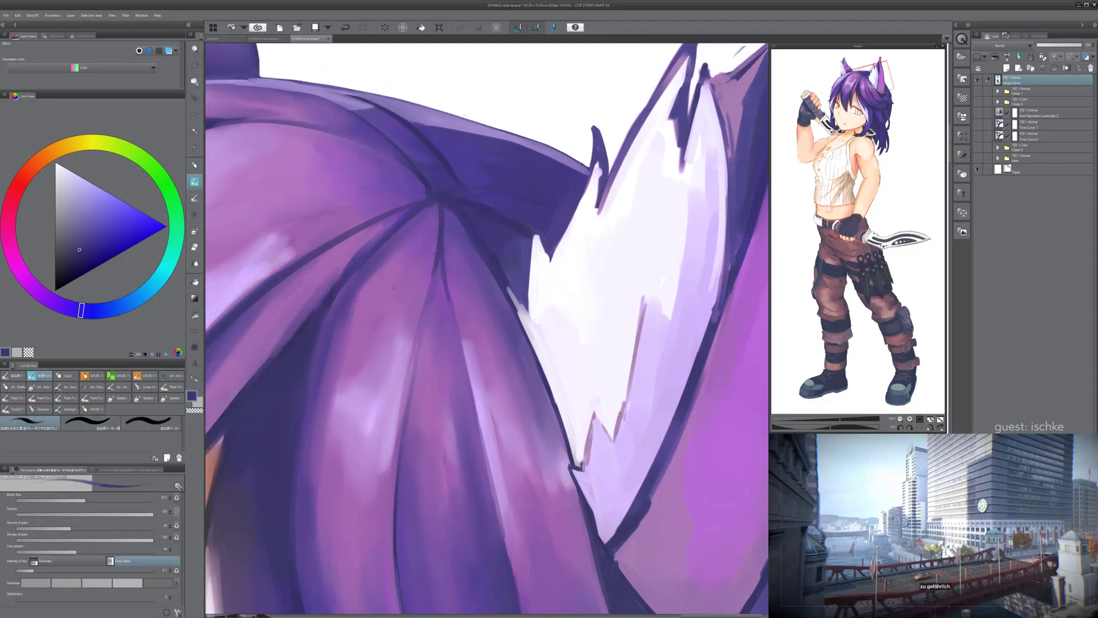
{"action": "key", "text": "ctrl+z"}
{"action": "left_click_drag", "start_coordinate": [440, 257], "coordinate": [418, 375]}
{"action": "key", "text": "bracketright"}
{"action": "key", "text": "bracketright"}
{"action": "key", "text": "bracketright"}
{"action": "key", "text": "ctrl+z"}
{"action": "key", "text": "ctrl+z"}
{"action": "key", "text": "ctrl+y"}
{"action": "key", "text": "ctrl+z"}
{"action": "key", "text": "ctrl+z"}
{"action": "left_click_drag", "start_coordinate": [439, 256], "coordinate": [422, 329]}
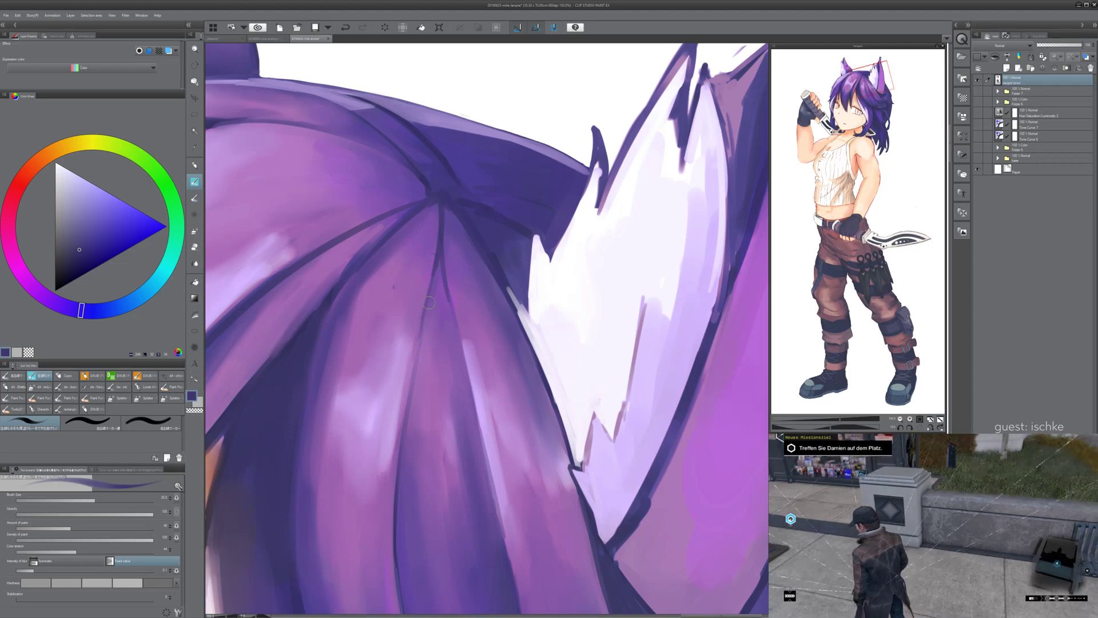
{"action": "key", "text": "ctrl+z"}
{"action": "left_click_drag", "start_coordinate": [438, 260], "coordinate": [413, 351]}
{"action": "key", "text": "ctrl+z"}
- Paint the crown line's second fork toward the ear, retrying the stroke, and sample the violet beside it
{"action": "left_click_drag", "start_coordinate": [442, 265], "coordinate": [460, 349]}
{"action": "key", "text": "ctrl+z"}
{"action": "mouse_move", "coordinate": [442, 264]}
{"action": "left_mouse_down"}
{"action": "mouse_move", "coordinate": [456, 333]}
{"action": "mouse_move", "coordinate": [454, 314]}
{"action": "left_mouse_up"}
{"action": "key", "text": "ctrl+z"}
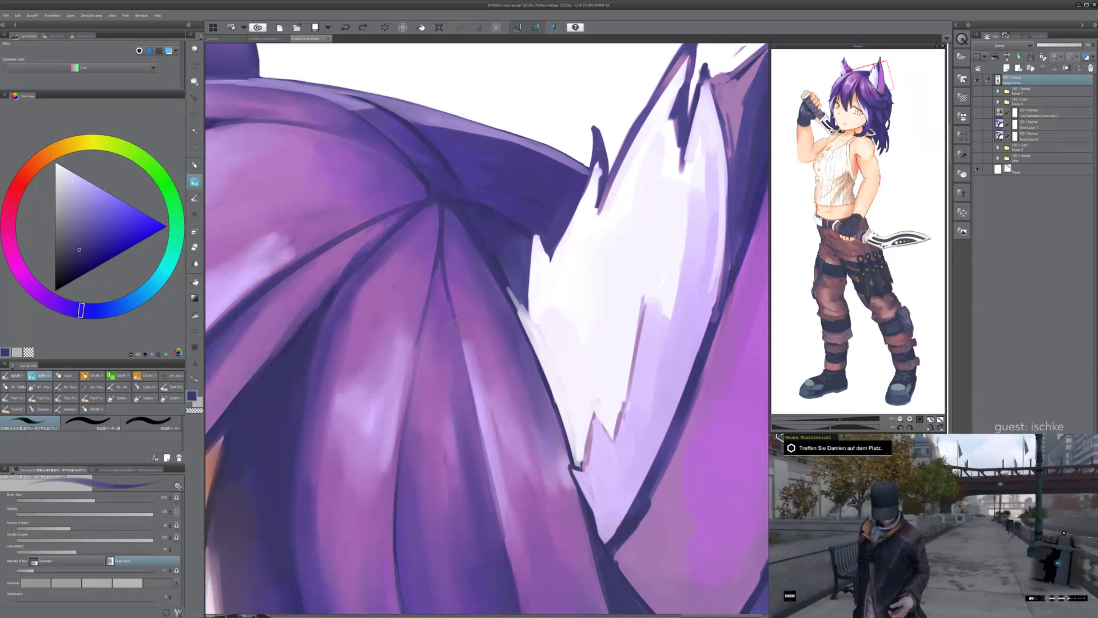
{"action": "key", "text": "ctrl+y"}
{"action": "left_click", "coordinate": [449, 306], "text": "alt"}
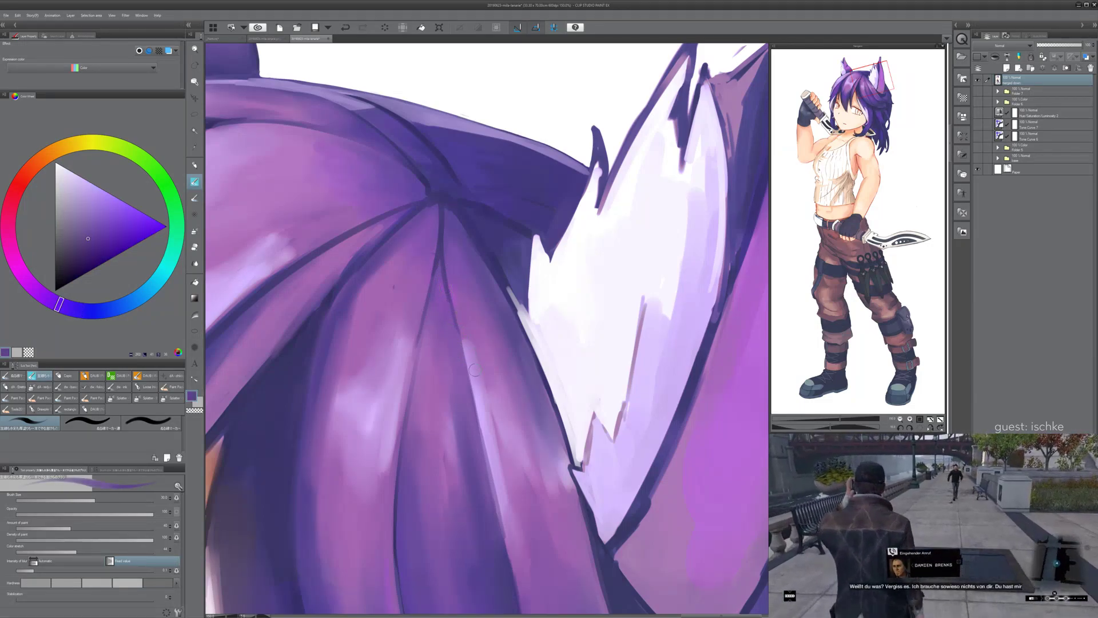
- Sample a light violet from the lock's highlight and brush it along the strand line toward the crown, and pick up the deeper violet nearby
{"action": "scroll", "coordinate": [474, 370], "scroll_direction": "down", "scroll_amount": 5}
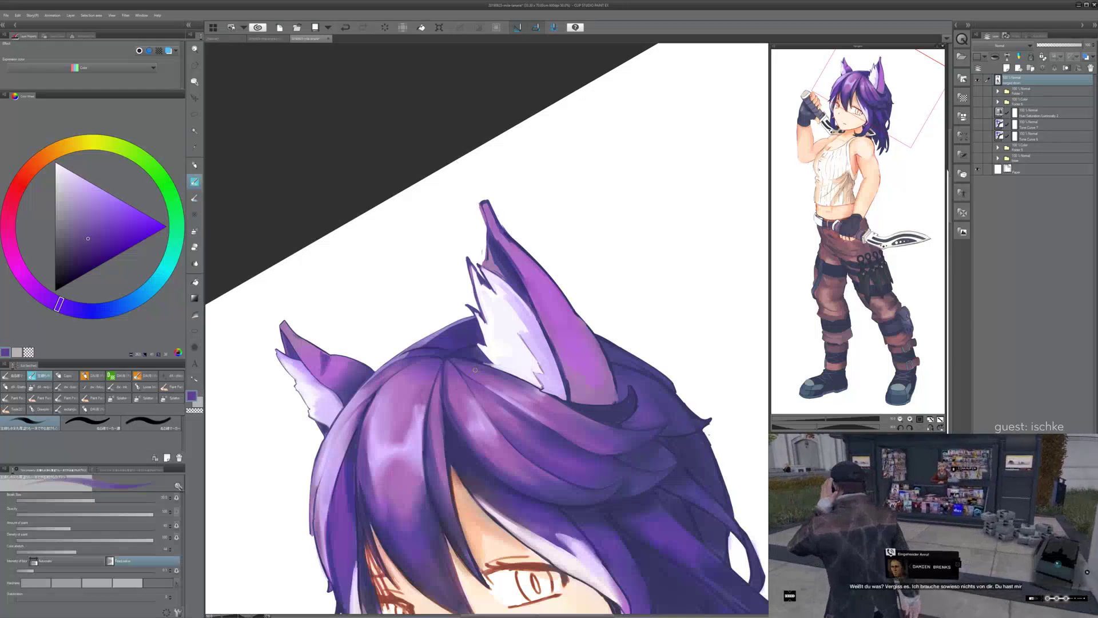
{"action": "key", "text": "asciicircum"}
{"action": "key", "text": "asciicircum"}
{"action": "key", "text": "asciicircum"}
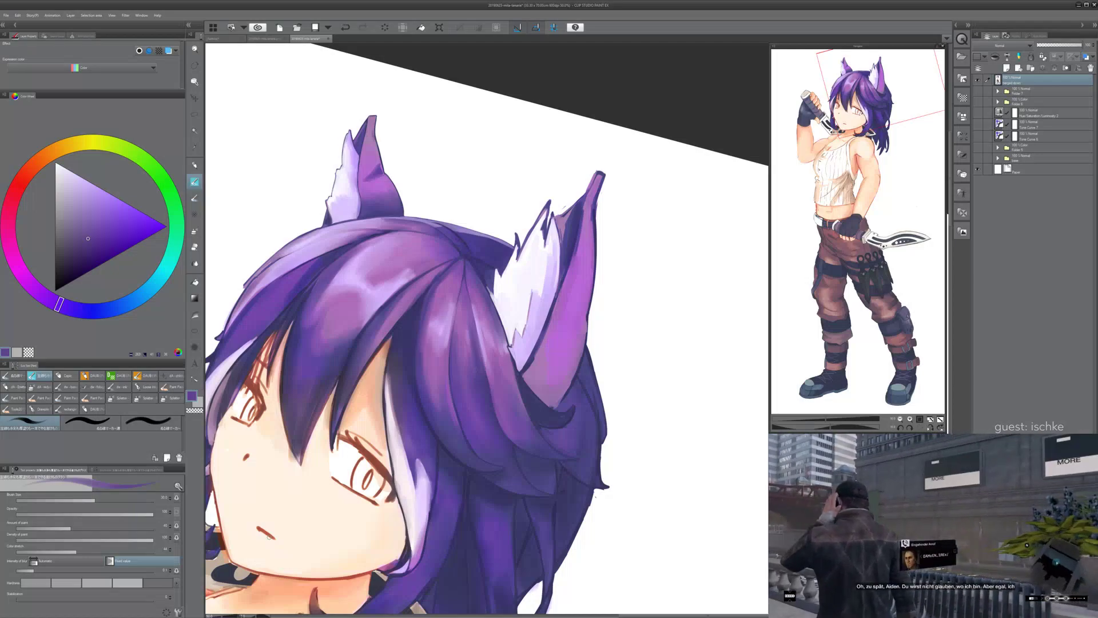
{"action": "scroll", "coordinate": [276, 532], "scroll_direction": "up", "scroll_amount": 2}
{"action": "left_click_drag", "start_coordinate": [503, 321], "coordinate": [234, 540]}
{"action": "key", "text": "^"}
{"action": "key", "text": "^"}
{"action": "key", "text": "^"}
{"action": "left_click_drag", "start_coordinate": [441, 215], "coordinate": [399, 307]}
{"action": "scroll", "coordinate": [422, 298], "scroll_direction": "up", "scroll_amount": 1}
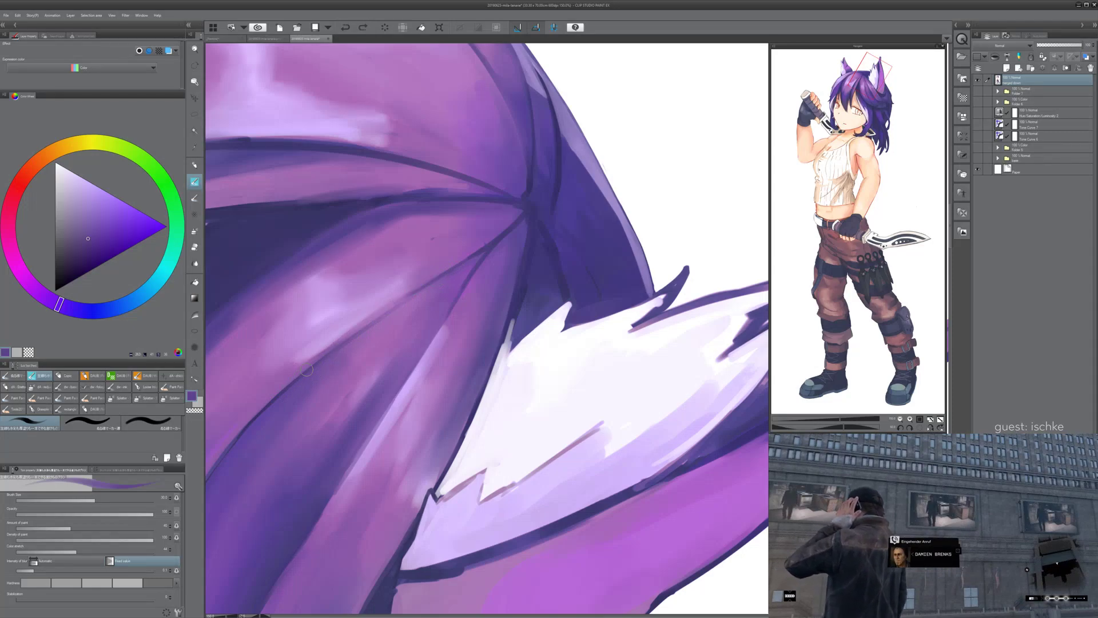
{"action": "left_click", "coordinate": [329, 326], "text": "alt"}
{"action": "left_click_drag", "start_coordinate": [318, 355], "coordinate": [426, 285]}
{"action": "left_click_drag", "start_coordinate": [371, 309], "coordinate": [430, 280]}
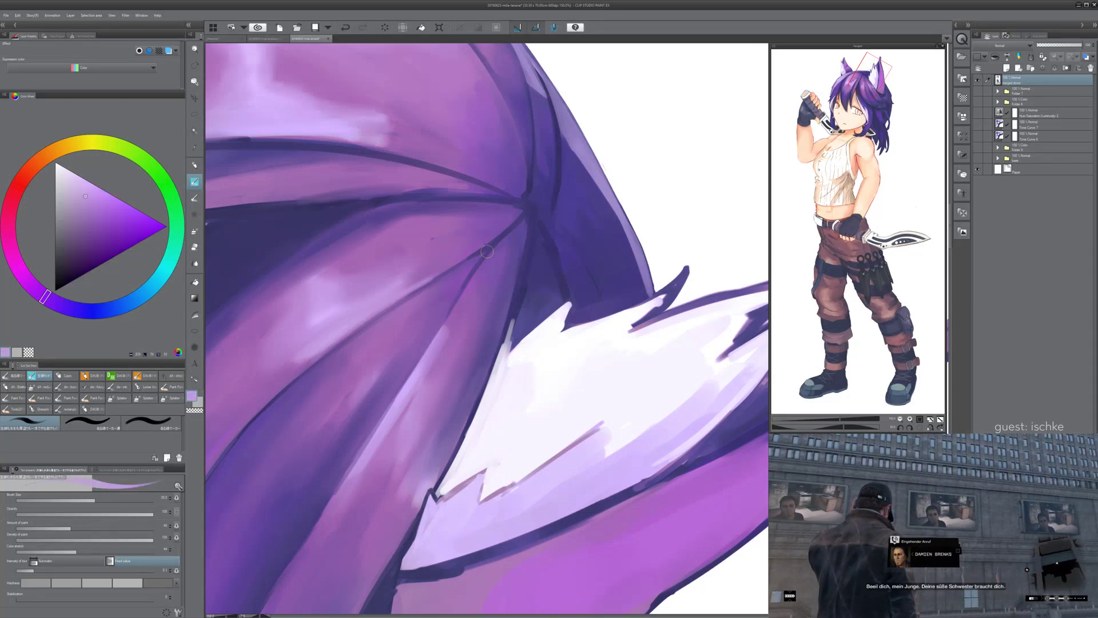
{"action": "left_click", "coordinate": [357, 426], "text": "alt"}
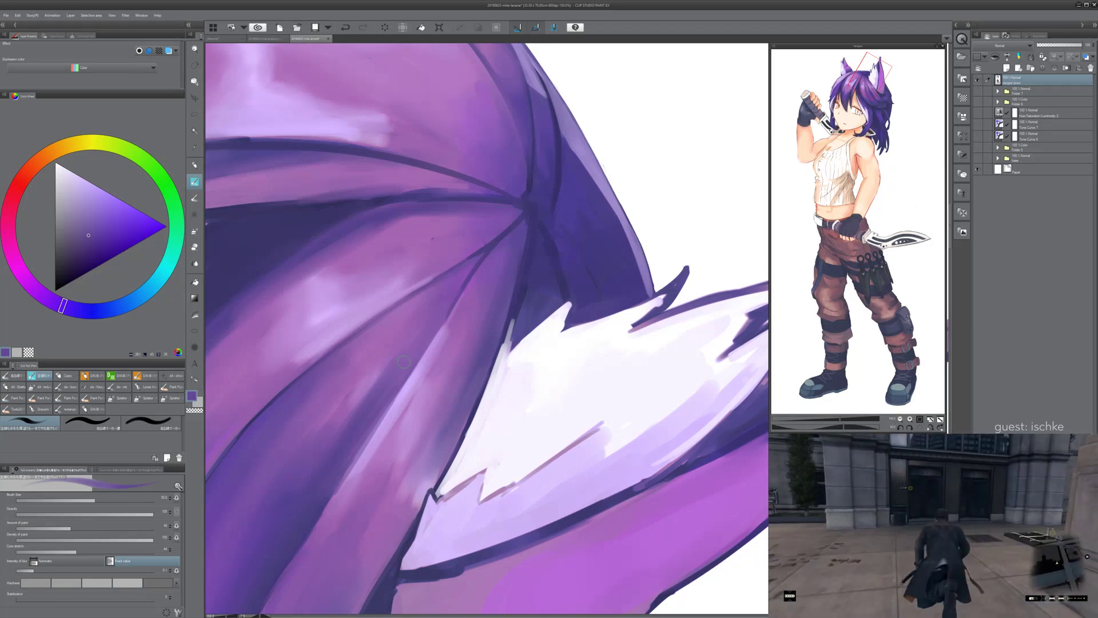
- Examine the crown, bangs, side locks and face both at overview and in close-up
{"action": "key", "text": "minus"}
{"action": "key", "text": "minus"}
{"action": "key", "text": "minus"}
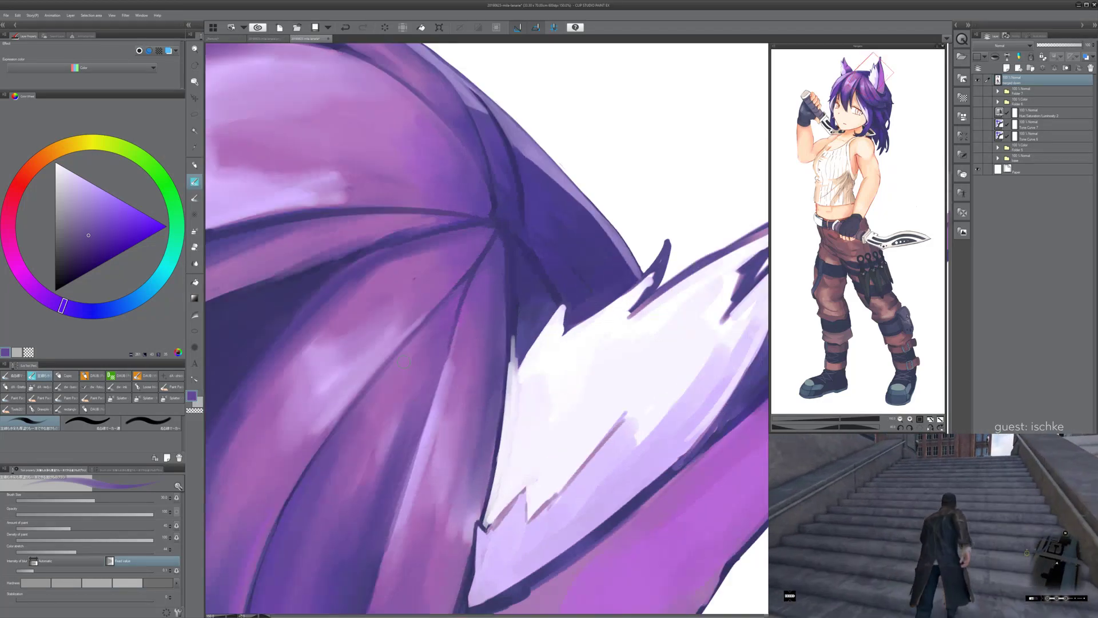
{"action": "scroll", "coordinate": [413, 418], "scroll_direction": "down", "scroll_amount": 3}
{"action": "key", "text": "minus"}
{"action": "left_click_drag", "start_coordinate": [482, 401], "coordinate": [574, 234]}
{"action": "scroll", "coordinate": [314, 352], "scroll_direction": "up", "scroll_amount": 5}
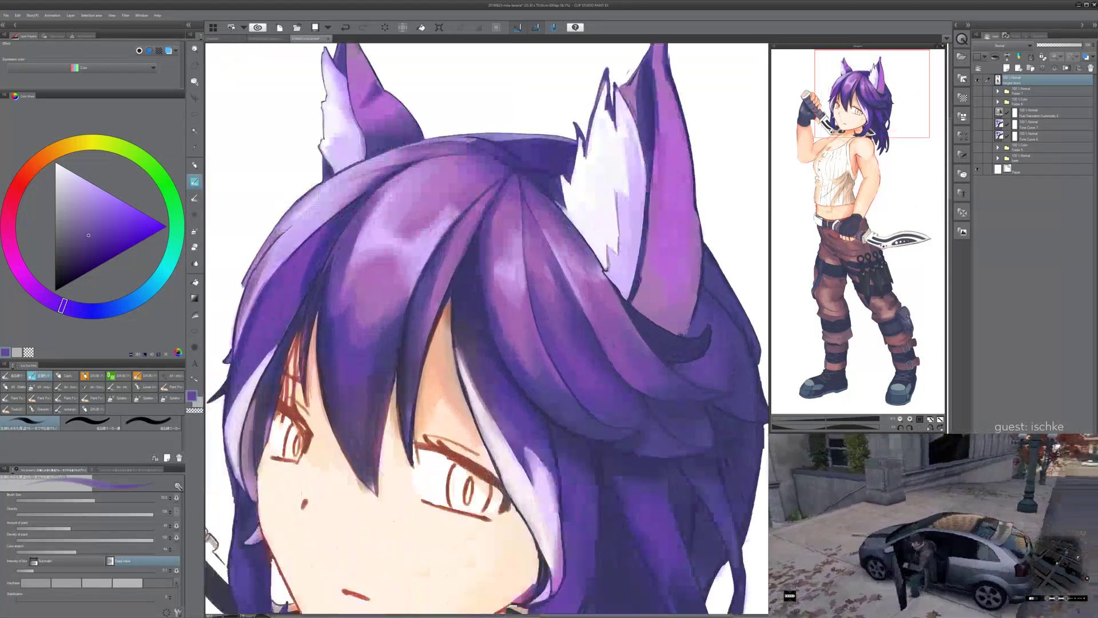
{"action": "scroll", "coordinate": [477, 366], "scroll_direction": "up", "scroll_amount": 3}
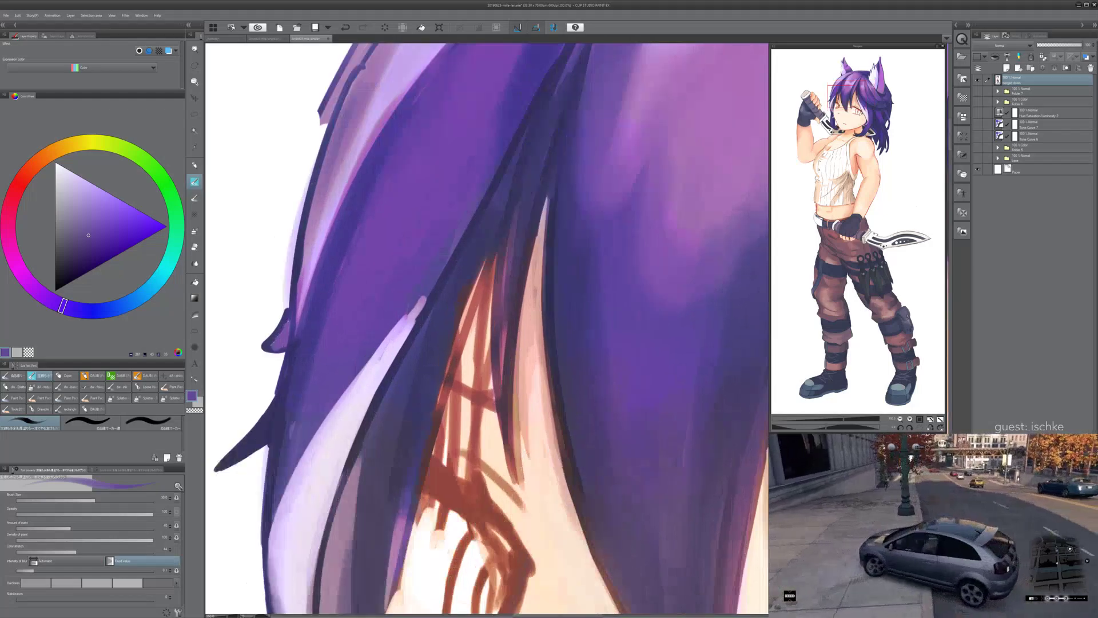
{"action": "scroll", "coordinate": [542, 489], "scroll_direction": "down", "scroll_amount": 6}
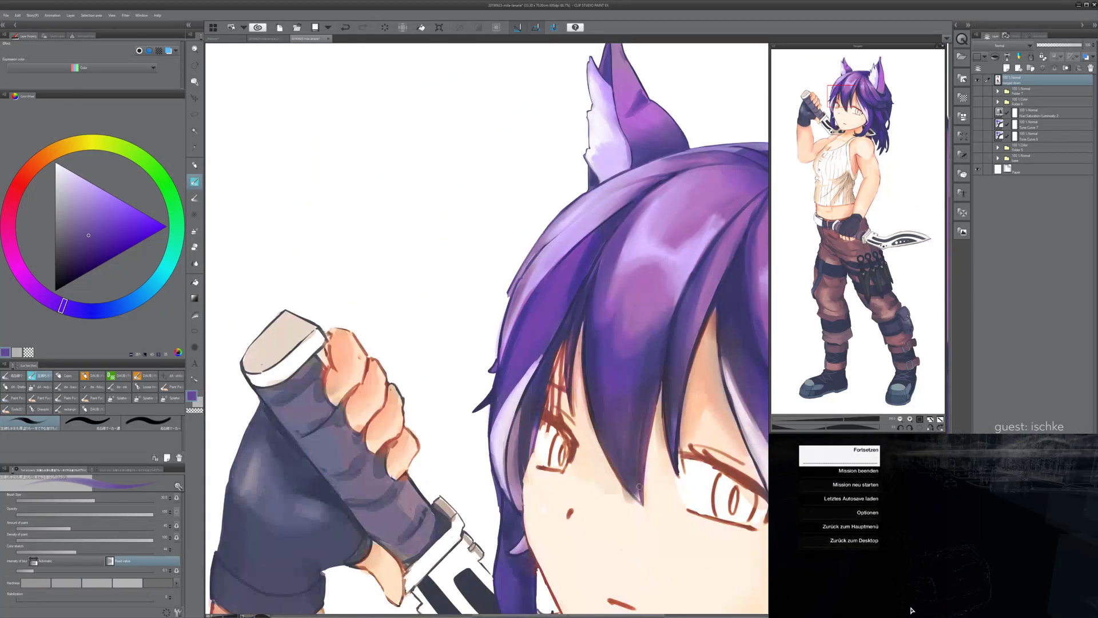
{"action": "scroll", "coordinate": [542, 489], "scroll_direction": "up", "scroll_amount": 4}
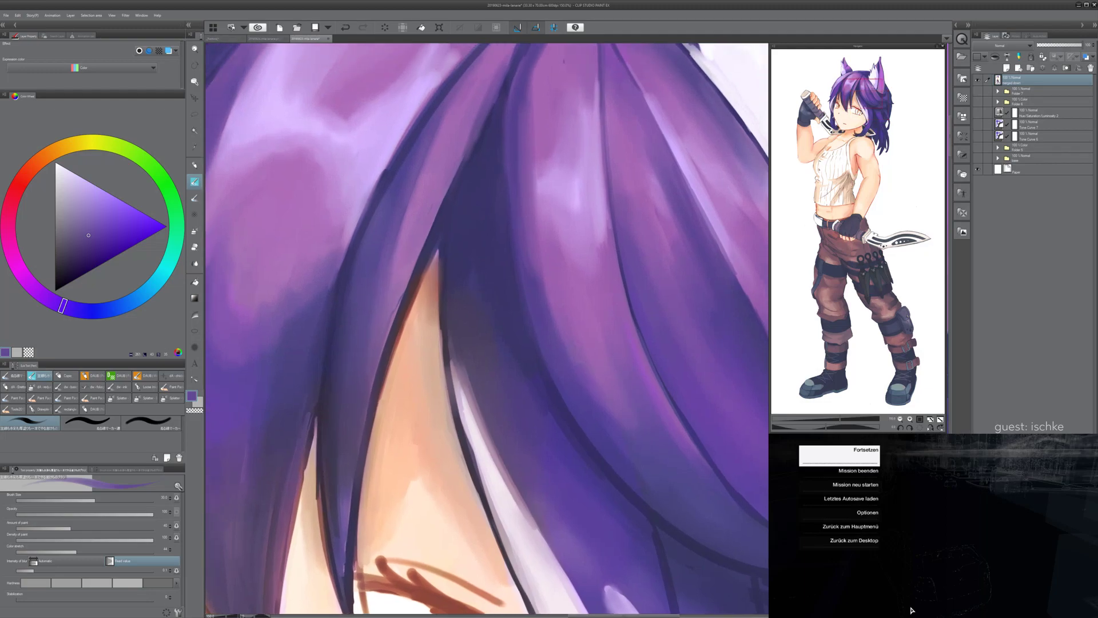
{"action": "left_click_drag", "start_coordinate": [541, 489], "coordinate": [490, 411]}
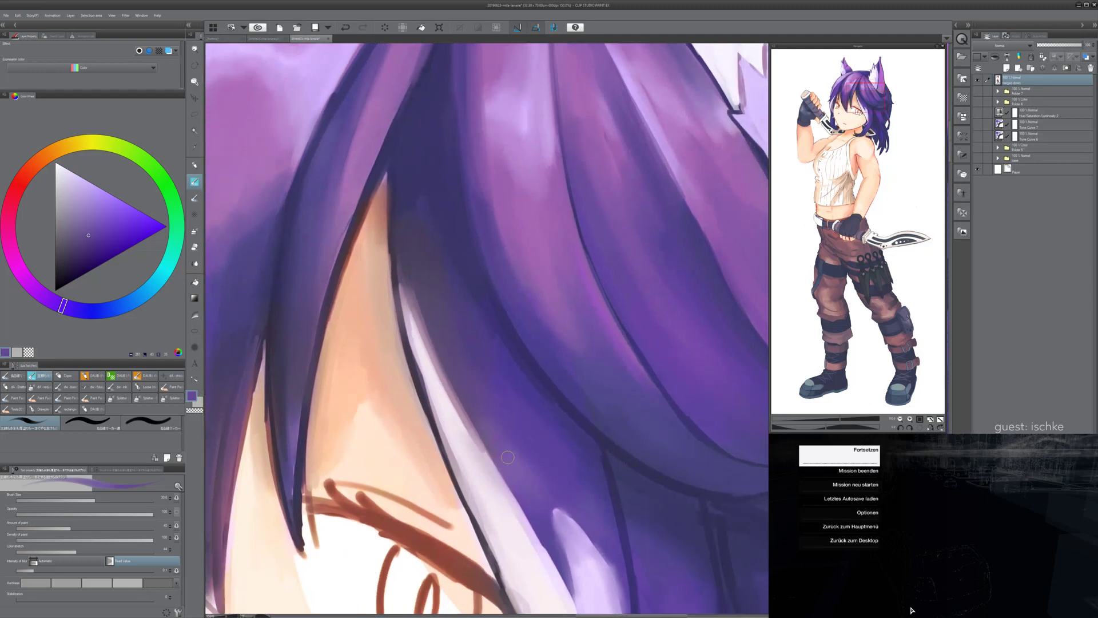
{"action": "scroll", "coordinate": [486, 329], "scroll_direction": "down", "scroll_amount": 3}
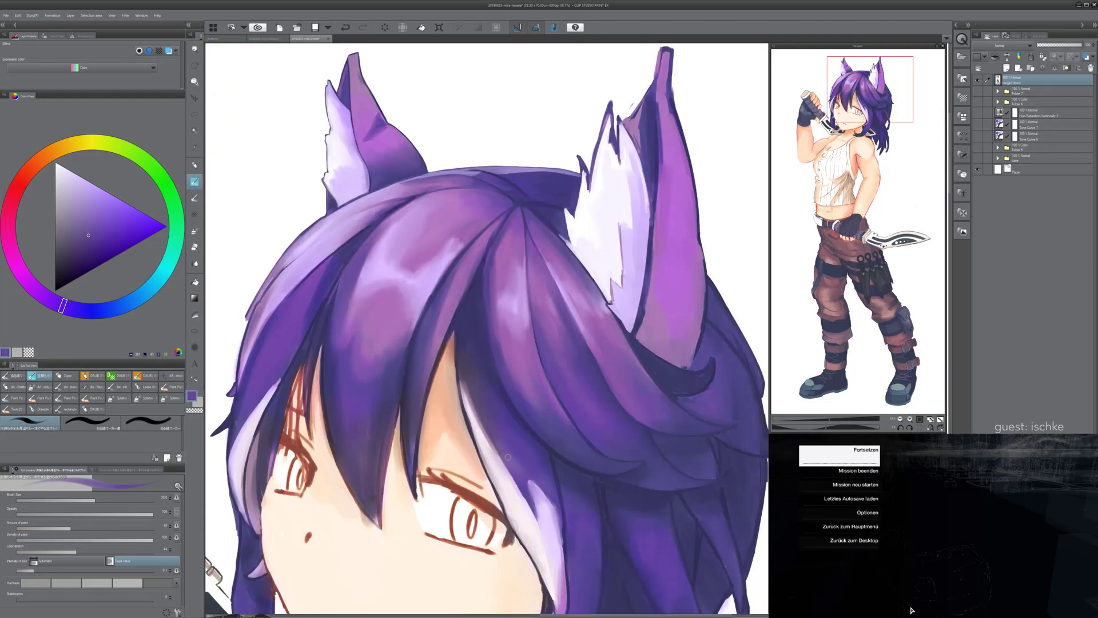
- Sample violets from the shaded edge of the lock below the crown and paint over that edge, comparing with and without the stroke
{"action": "scroll", "coordinate": [507, 457], "scroll_direction": "down", "scroll_amount": 1}
{"action": "key", "text": "minus"}
{"action": "key", "text": "minus"}
{"action": "left_click_drag", "start_coordinate": [532, 332], "coordinate": [438, 327]}
{"action": "key", "text": "asciicircum"}
{"action": "key", "text": "asciicircum"}
{"action": "key", "text": "asciicircum"}
{"action": "left_click_drag", "start_coordinate": [486, 274], "coordinate": [497, 386]}
{"action": "scroll", "coordinate": [486, 328], "scroll_direction": "up", "scroll_amount": 3}
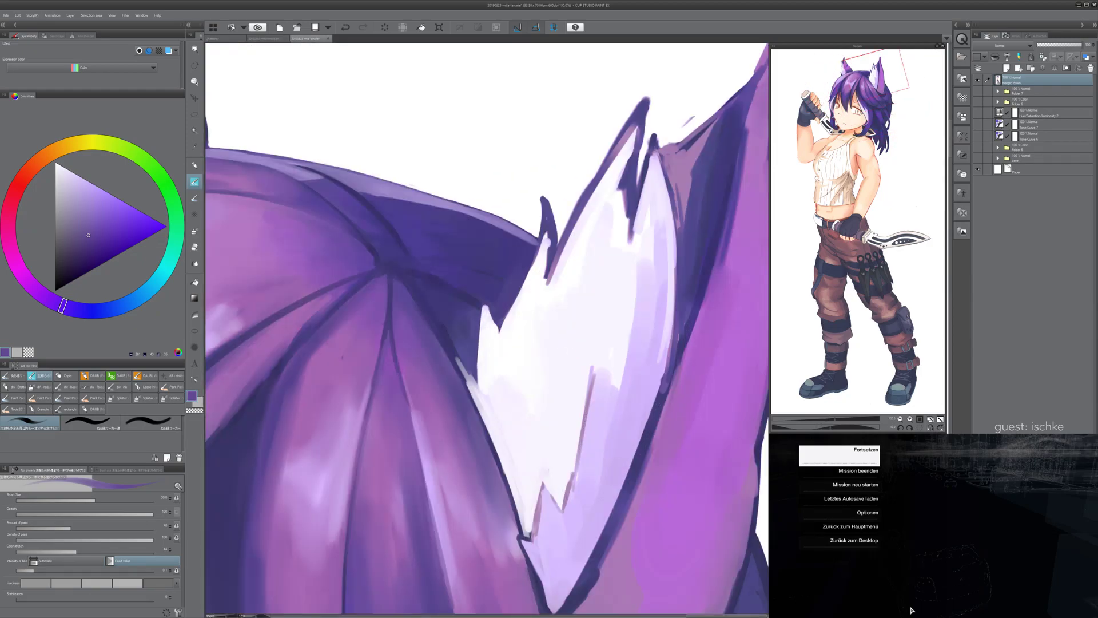
{"action": "scroll", "coordinate": [466, 343], "scroll_direction": "up", "scroll_amount": 1}
{"action": "left_click", "coordinate": [311, 409], "text": "alt"}
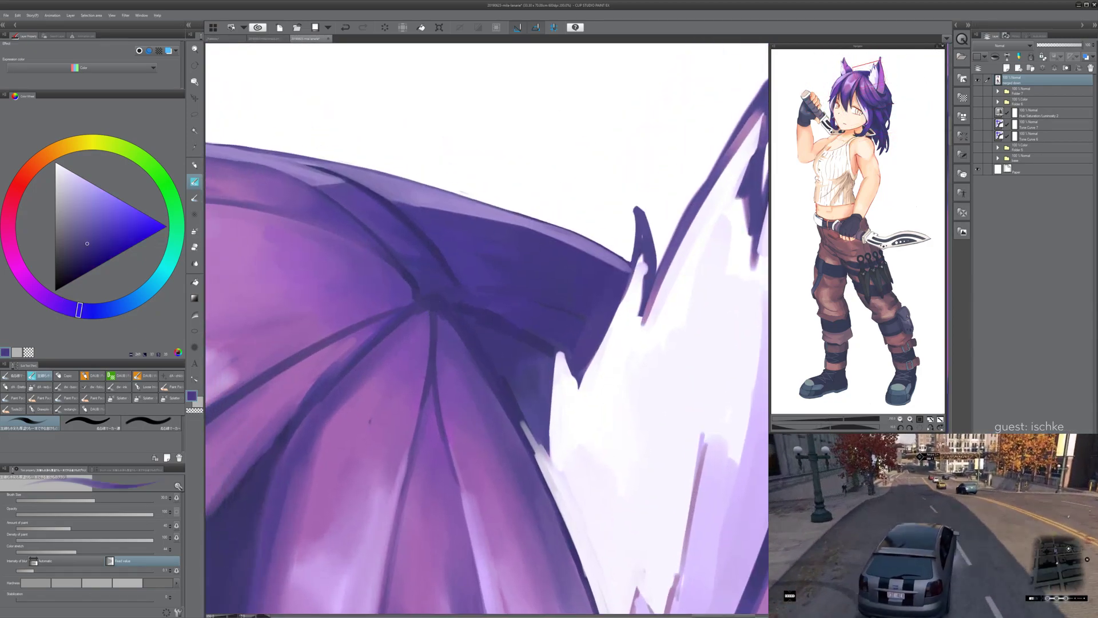
{"action": "left_click", "coordinate": [306, 421], "text": "alt"}
{"action": "left_click", "coordinate": [301, 436], "text": "alt"}
{"action": "left_click_drag", "start_coordinate": [303, 432], "coordinate": [279, 469]}
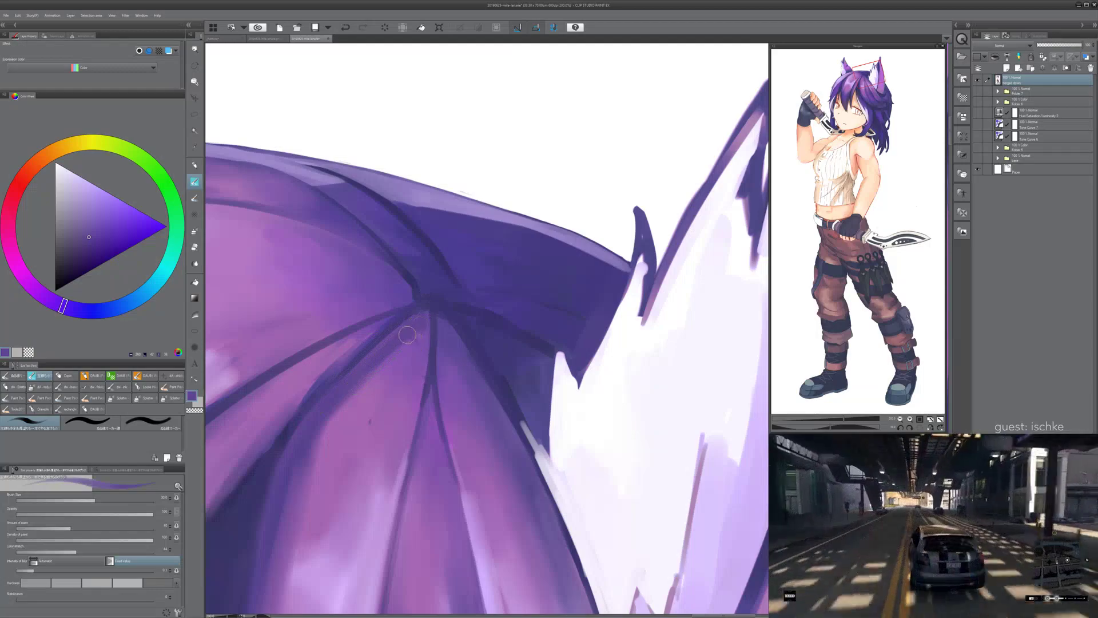
{"action": "key", "text": "ctrl+z"}
{"action": "key", "text": "ctrl+y"}
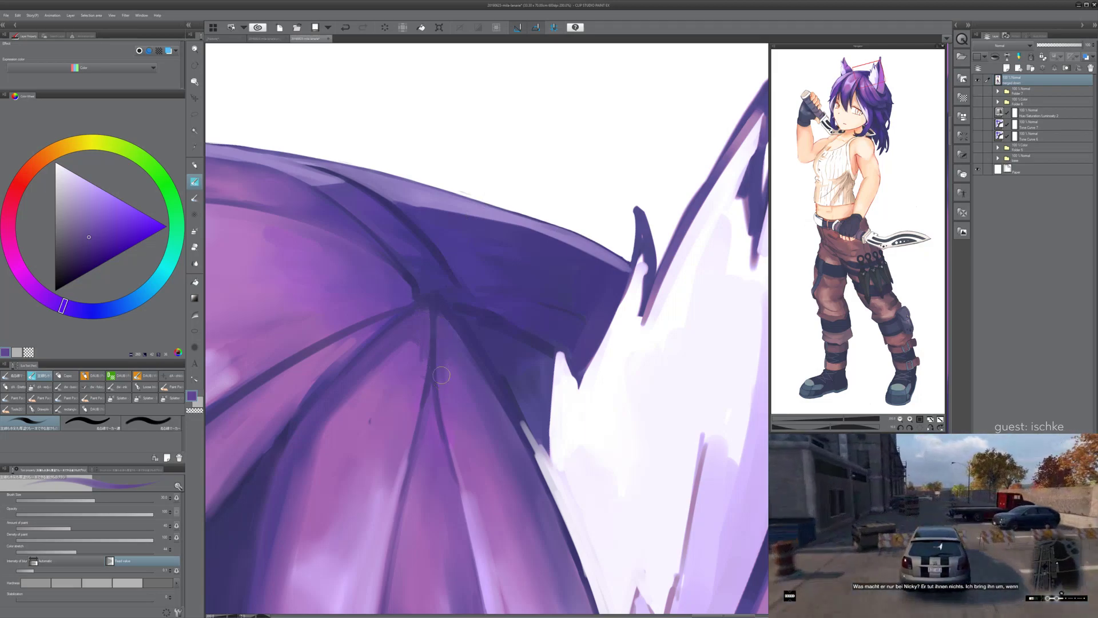
- Blend the strand tips where they meet at the crown, using violet tones sampled from the surrounding hair
{"action": "left_click", "coordinate": [426, 345], "text": "alt"}
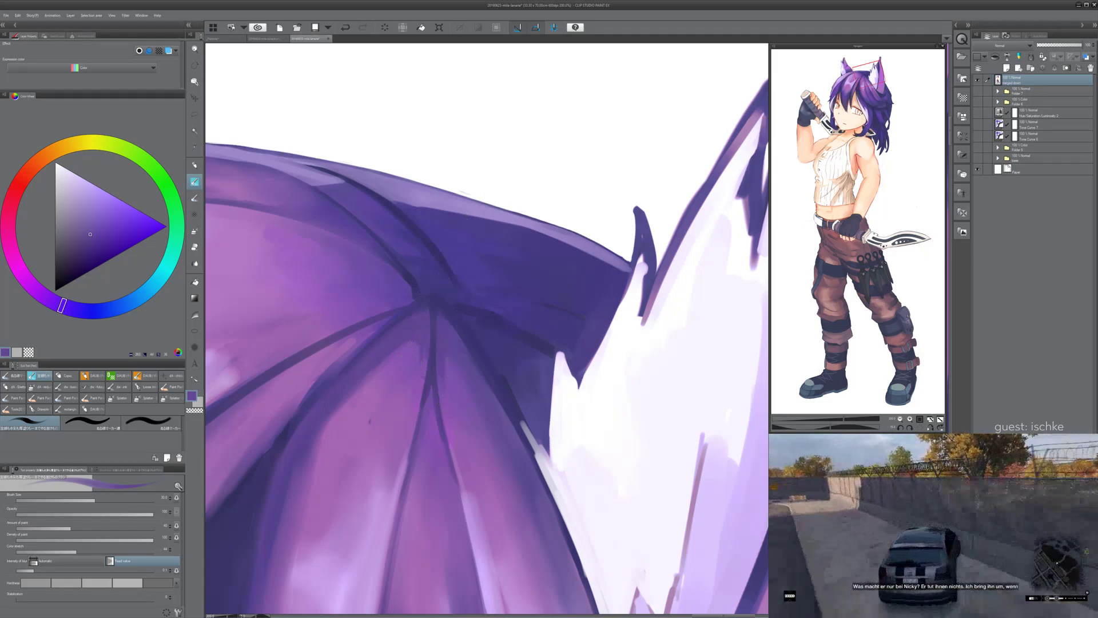
{"action": "left_click_drag", "start_coordinate": [423, 345], "coordinate": [423, 357]}
{"action": "left_click", "coordinate": [416, 363], "text": "alt"}
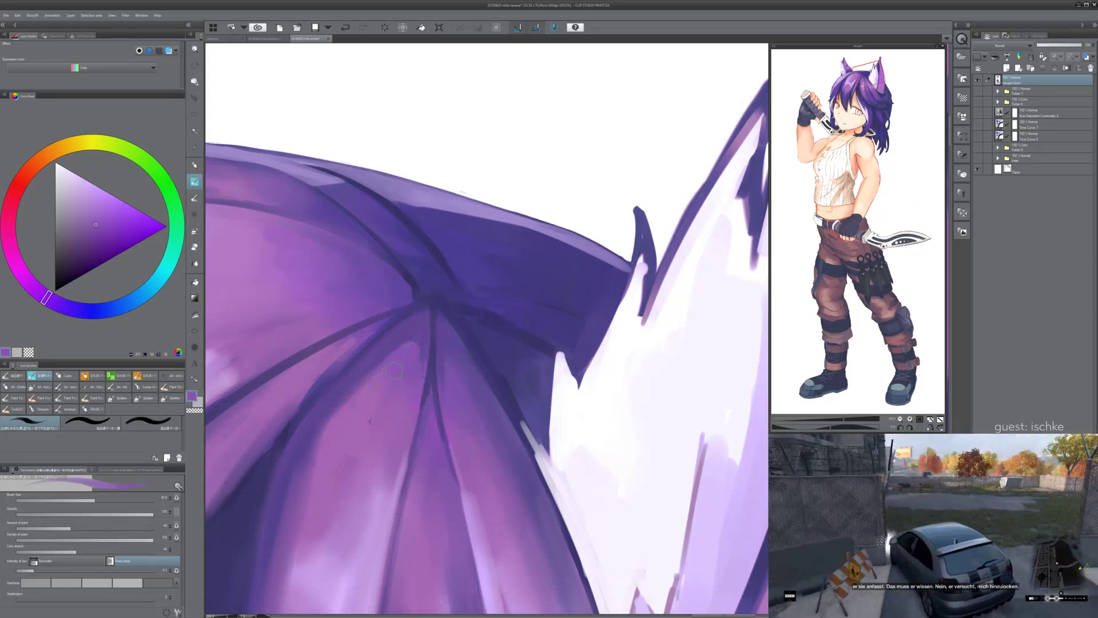
{"action": "left_click", "coordinate": [432, 326], "text": "alt"}
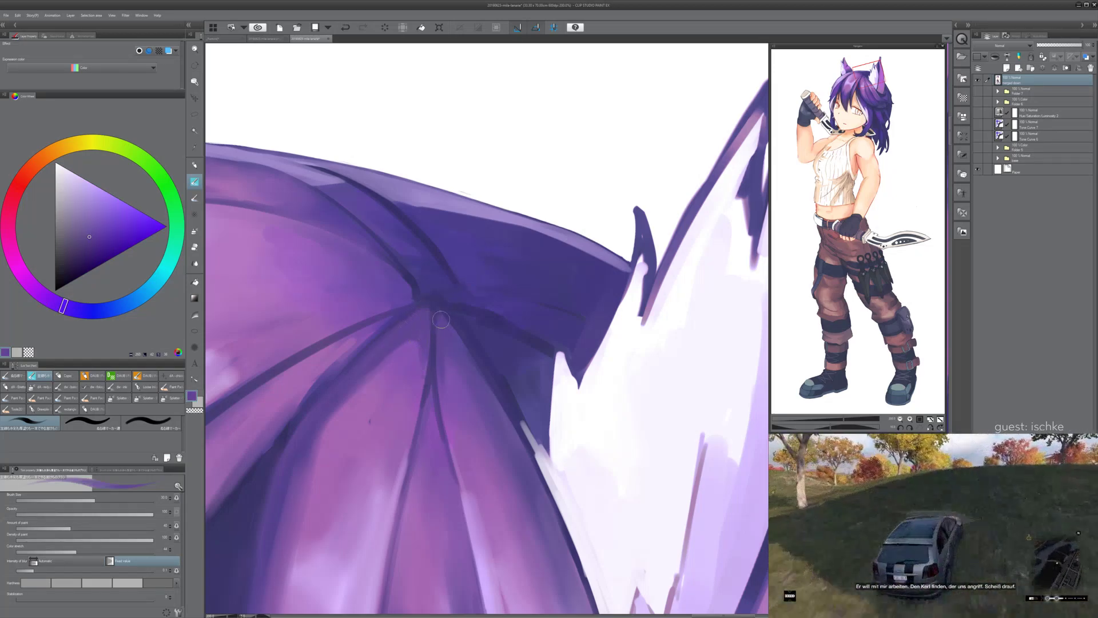
{"action": "key", "text": "minus"}
{"action": "key", "text": "minus"}
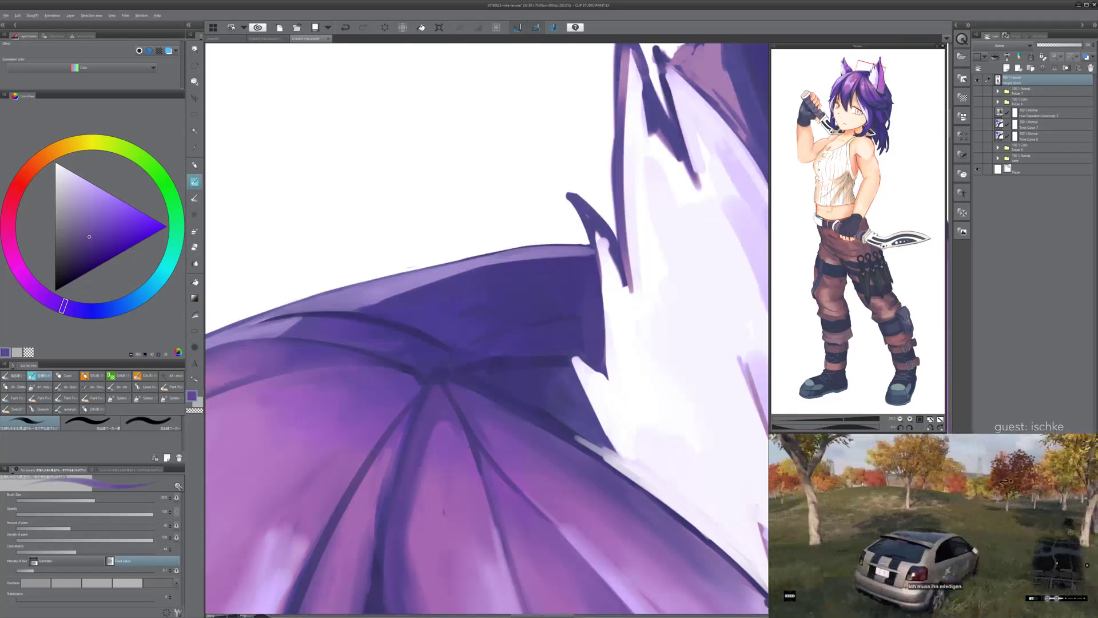
{"action": "left_click", "coordinate": [430, 372], "text": "alt"}
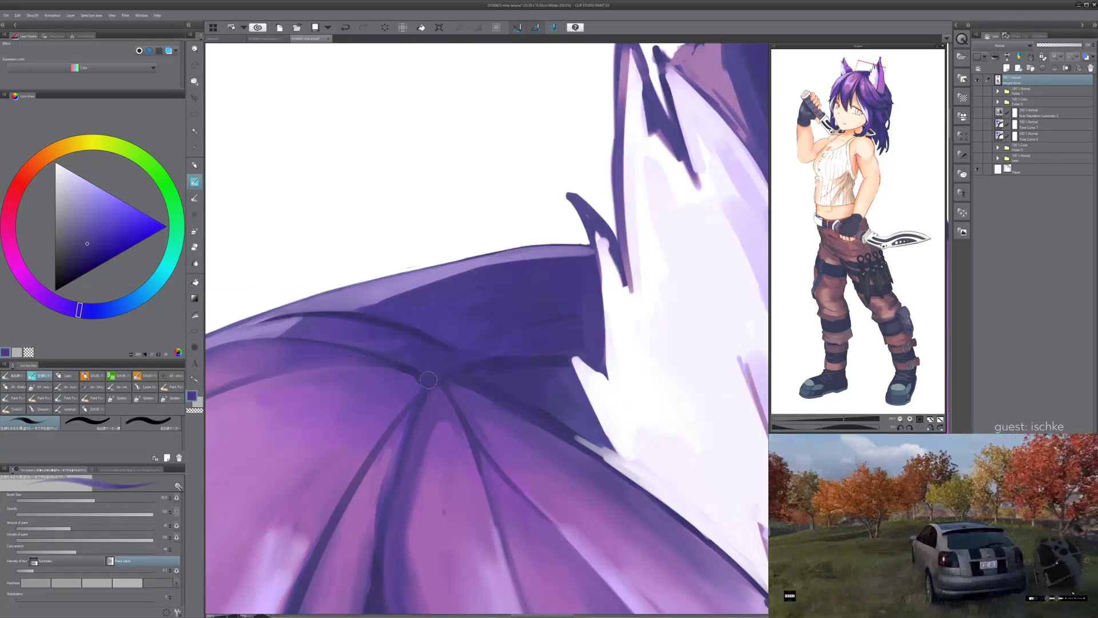
- Repaint the shaded edge of the lock below the crown in a sampled mid violet, redoing the first stroke
{"action": "key", "text": "asciicircum"}
{"action": "key", "text": "asciicircum"}
{"action": "scroll", "coordinate": [538, 280], "scroll_direction": "down", "scroll_amount": 3}
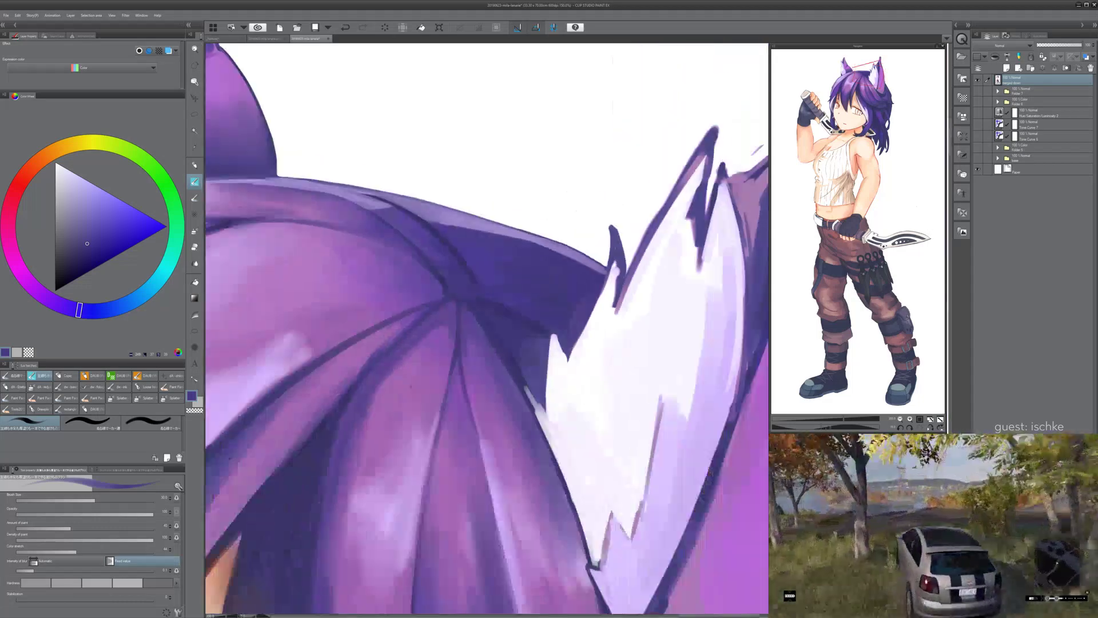
{"action": "scroll", "coordinate": [572, 257], "scroll_direction": "up", "scroll_amount": 5}
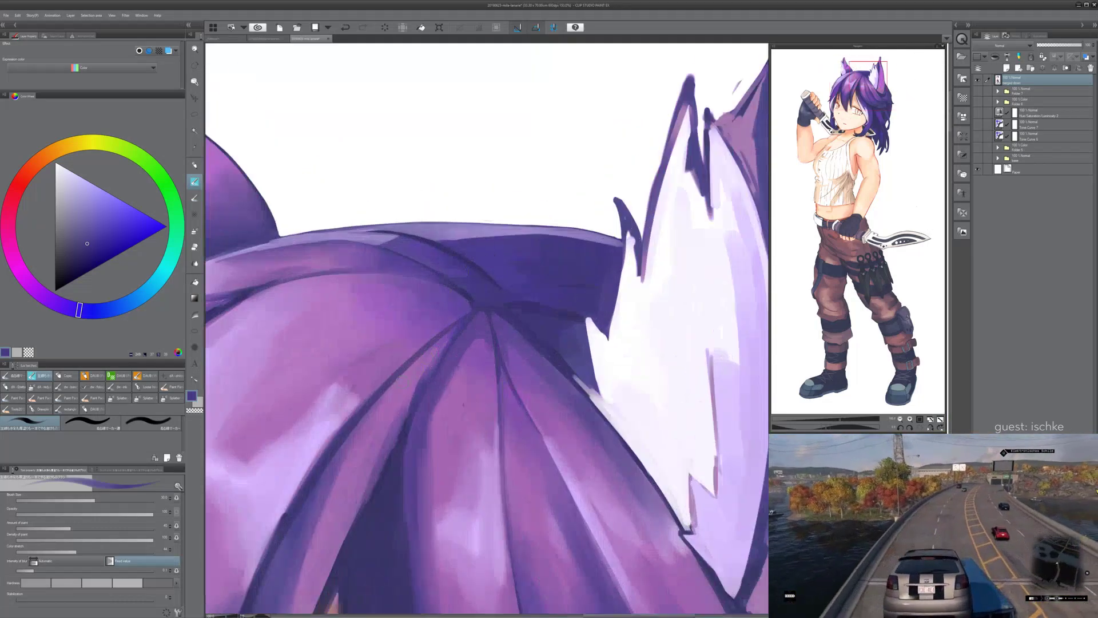
{"action": "left_click", "coordinate": [434, 355], "text": "alt"}
{"action": "left_click", "coordinate": [426, 376], "text": "alt"}
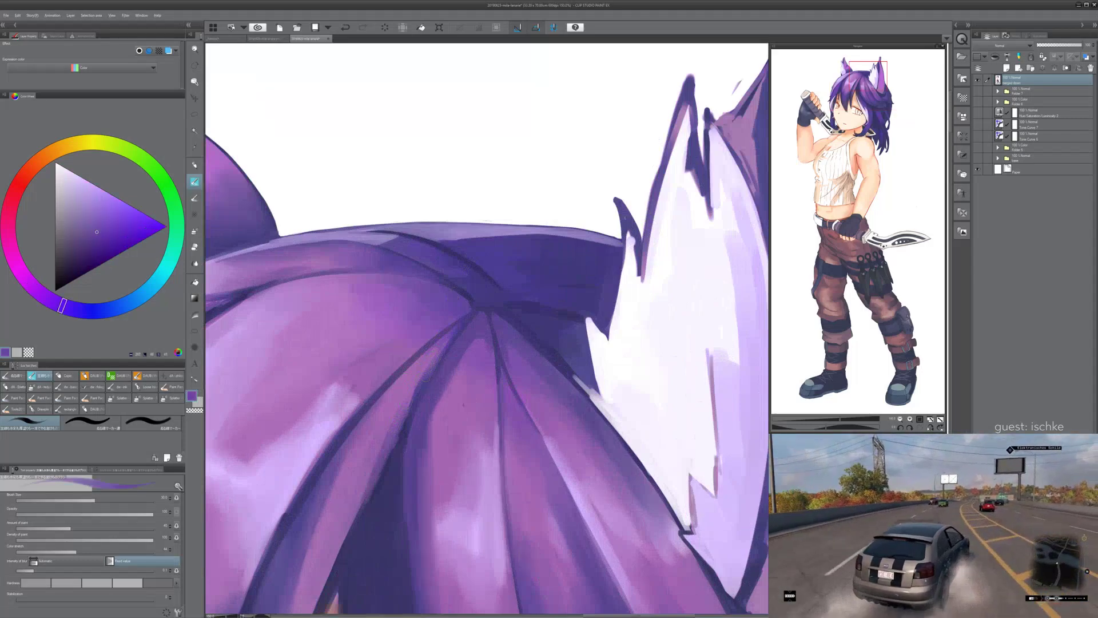
{"action": "left_click", "coordinate": [420, 386], "text": "alt"}
{"action": "left_click_drag", "start_coordinate": [396, 426], "coordinate": [446, 340]}
{"action": "key", "text": "ctrl+z"}
{"action": "left_click_drag", "start_coordinate": [397, 430], "coordinate": [411, 382]}
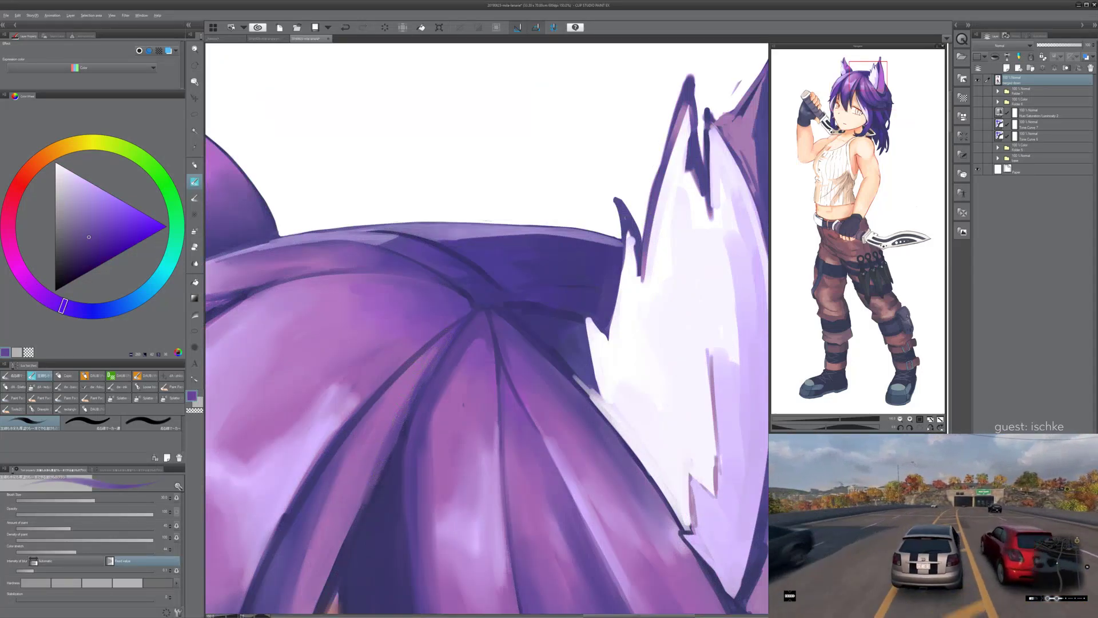
- Sample a pinkish violet and a muted violet from the narrow lock and brush along it toward the crown
{"action": "left_click", "coordinate": [402, 393], "text": "alt"}
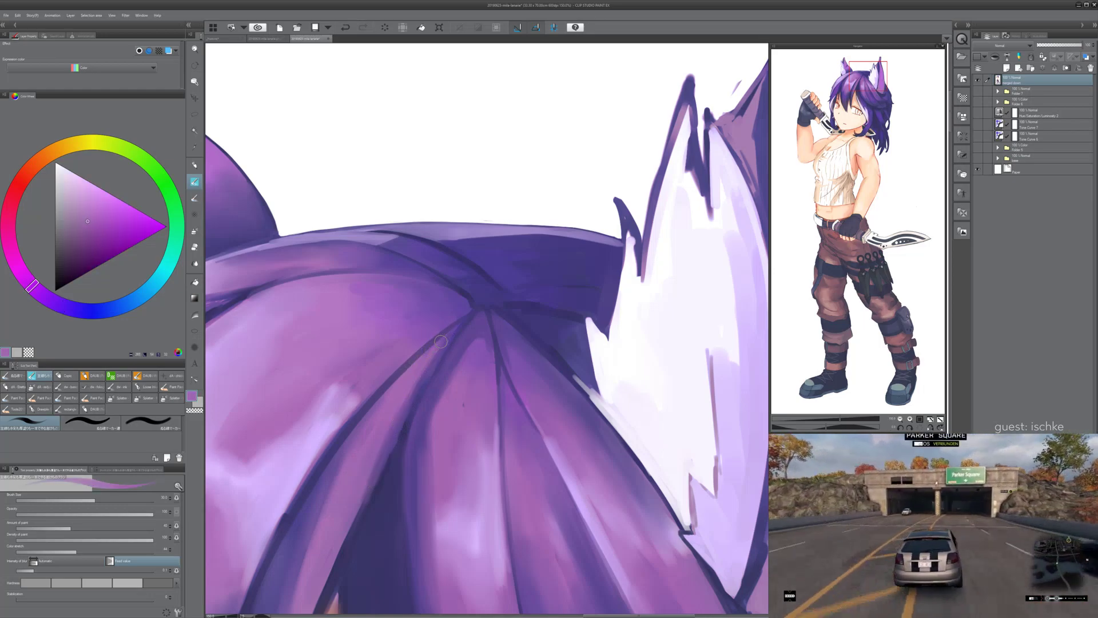
{"action": "left_click", "coordinate": [363, 419], "text": "alt"}
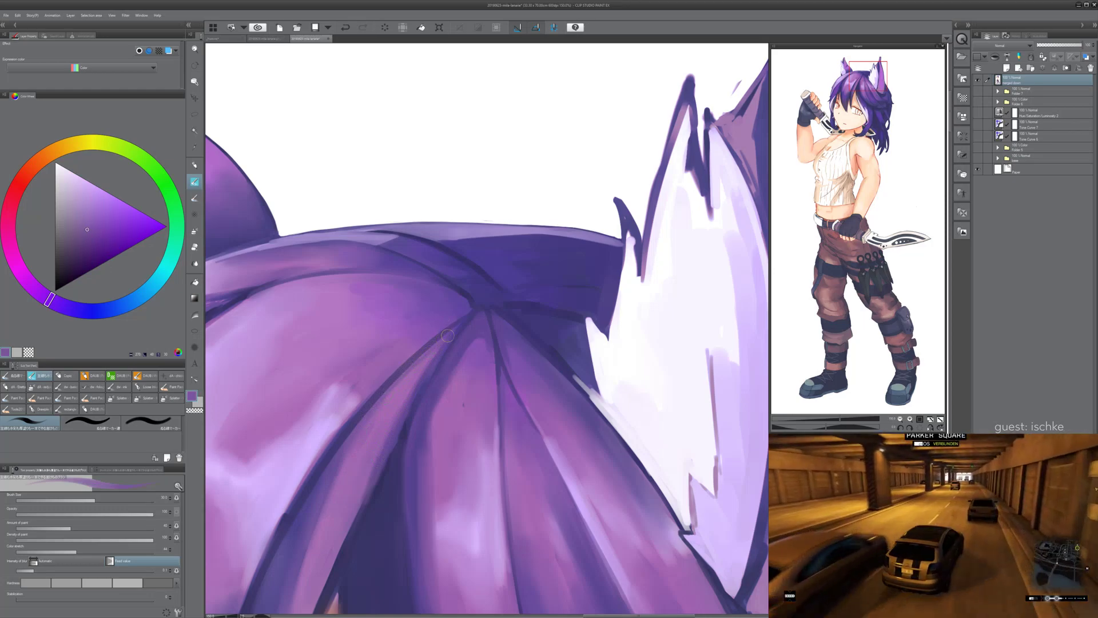
{"action": "left_click_drag", "start_coordinate": [404, 426], "coordinate": [419, 347]}
- Sample a dark blue from the shadow beside the narrow lock and paint a thinner dark line along its edge from the crown
{"action": "left_click", "coordinate": [422, 343], "text": "alt"}
{"action": "left_click", "coordinate": [422, 343], "text": "alt"}
{"action": "key", "text": "bracketleft"}
{"action": "key", "text": "bracketleft"}
{"action": "key", "text": "bracketleft"}
{"action": "key", "text": "bracketleft"}
{"action": "key", "text": "bracketleft"}
{"action": "key", "text": "bracketleft"}
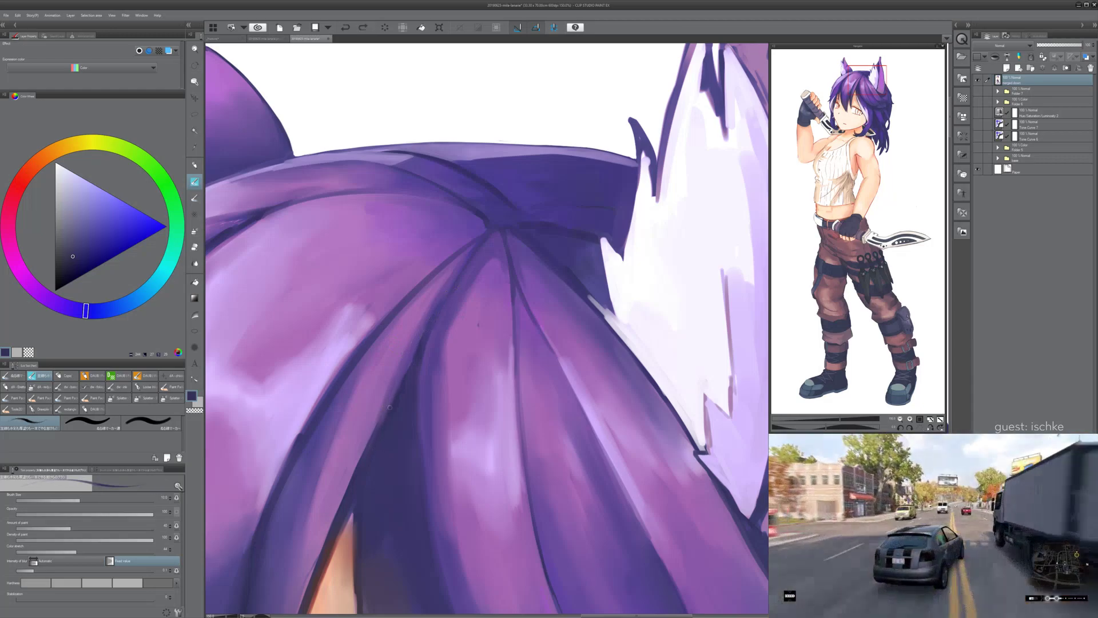
{"action": "key", "text": "bracketright"}
{"action": "key", "text": "bracketright"}
{"action": "key", "text": "bracketright"}
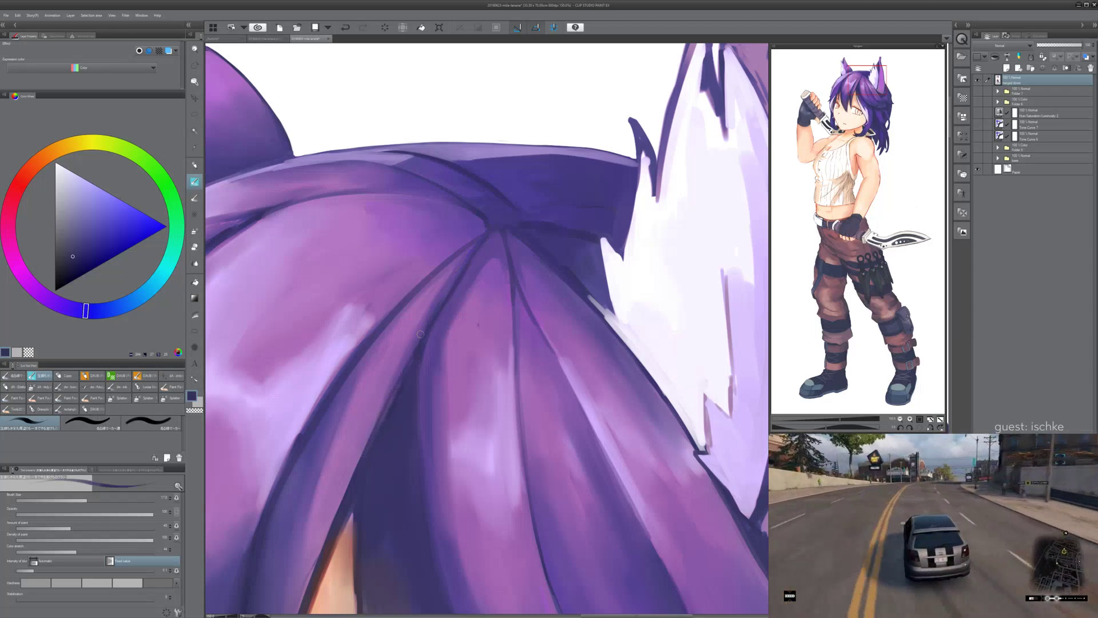
{"action": "left_click_drag", "start_coordinate": [475, 246], "coordinate": [403, 386]}
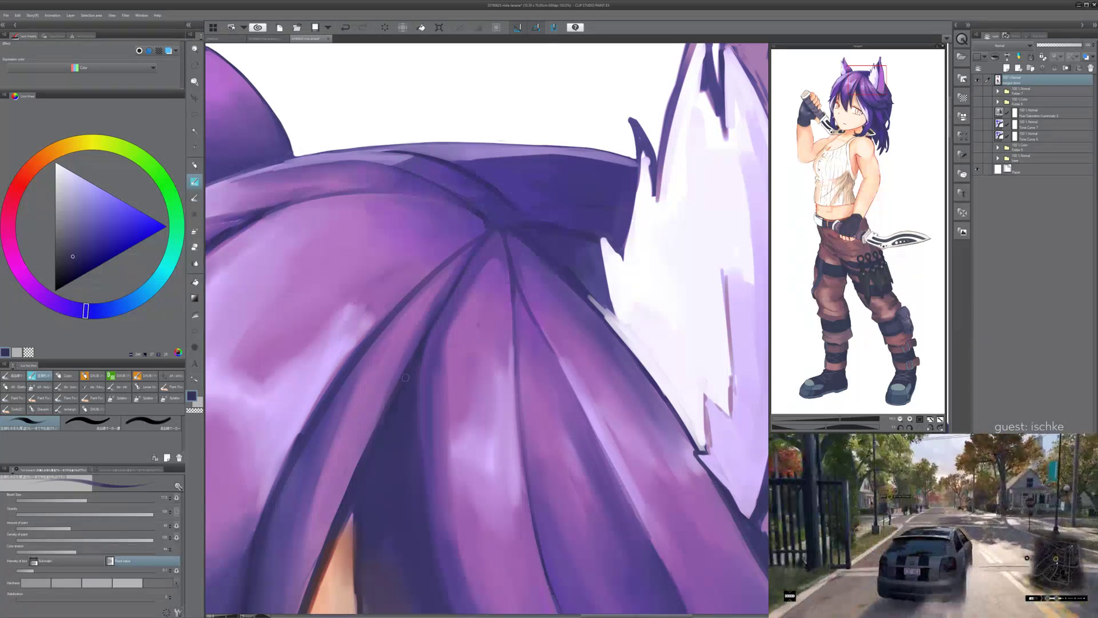
- Sample a mid violet near the crown and brush with a larger tip along the shaded edge of the lock below it
{"action": "left_click_drag", "start_coordinate": [435, 338], "coordinate": [412, 296]}
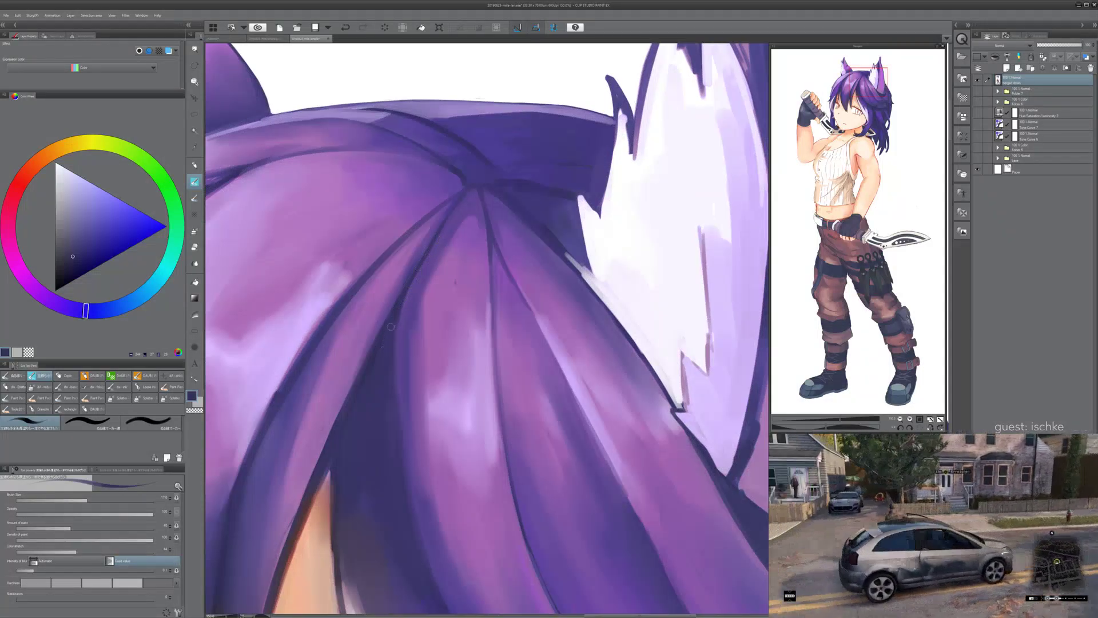
{"action": "scroll", "coordinate": [441, 222], "scroll_direction": "down", "scroll_amount": 3}
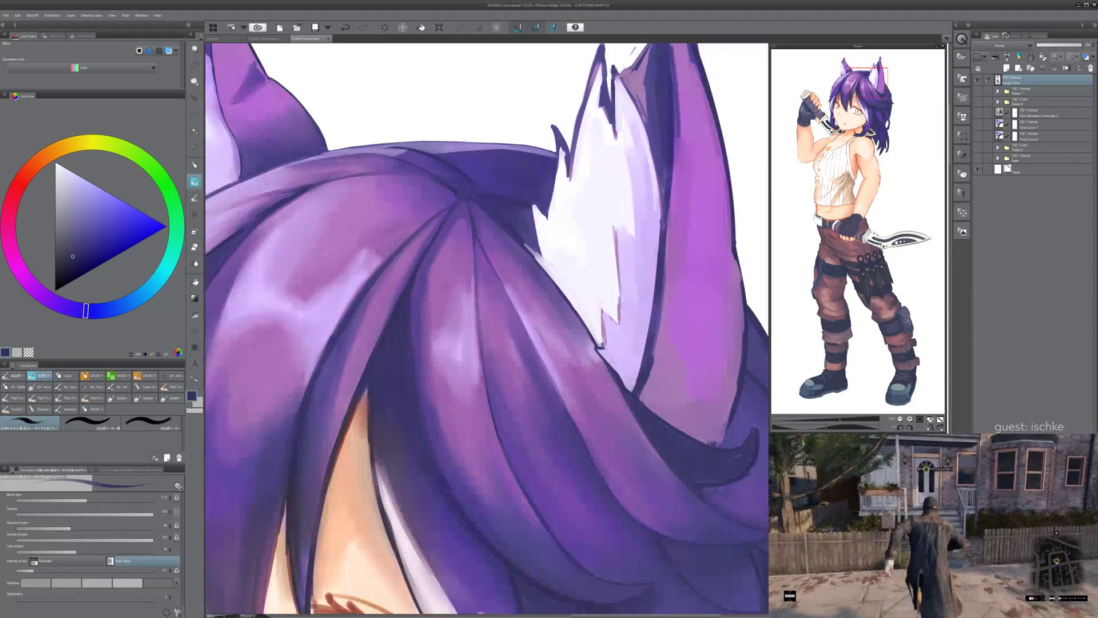
{"action": "left_click_drag", "start_coordinate": [573, 356], "coordinate": [564, 378]}
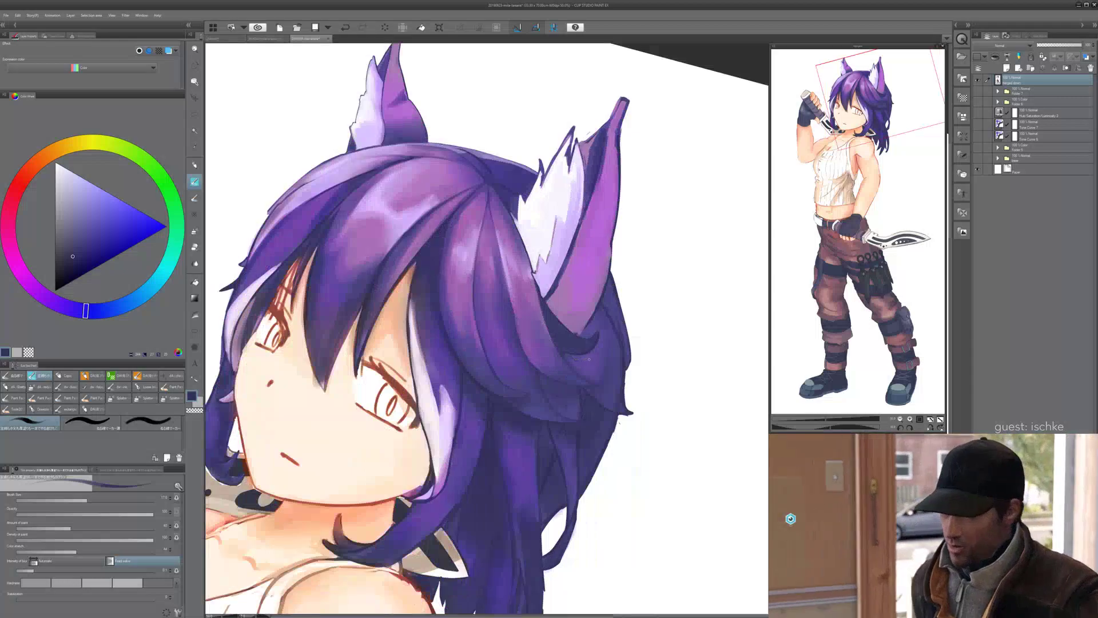
{"action": "key", "text": "asciicircum"}
{"action": "key", "text": "asciicircum"}
{"action": "left_click_drag", "start_coordinate": [484, 340], "coordinate": [451, 452]}
{"action": "scroll", "coordinate": [492, 252], "scroll_direction": "up", "scroll_amount": 4}
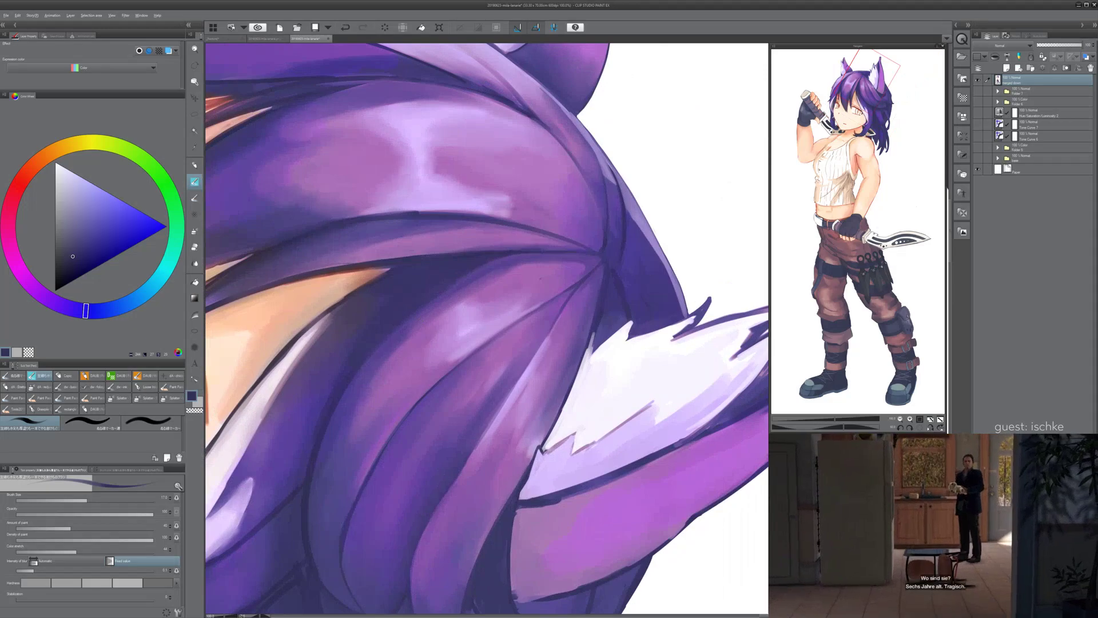
{"action": "left_click", "coordinate": [607, 313], "text": "alt"}
{"action": "scroll", "coordinate": [570, 327], "scroll_direction": "up", "scroll_amount": 1}
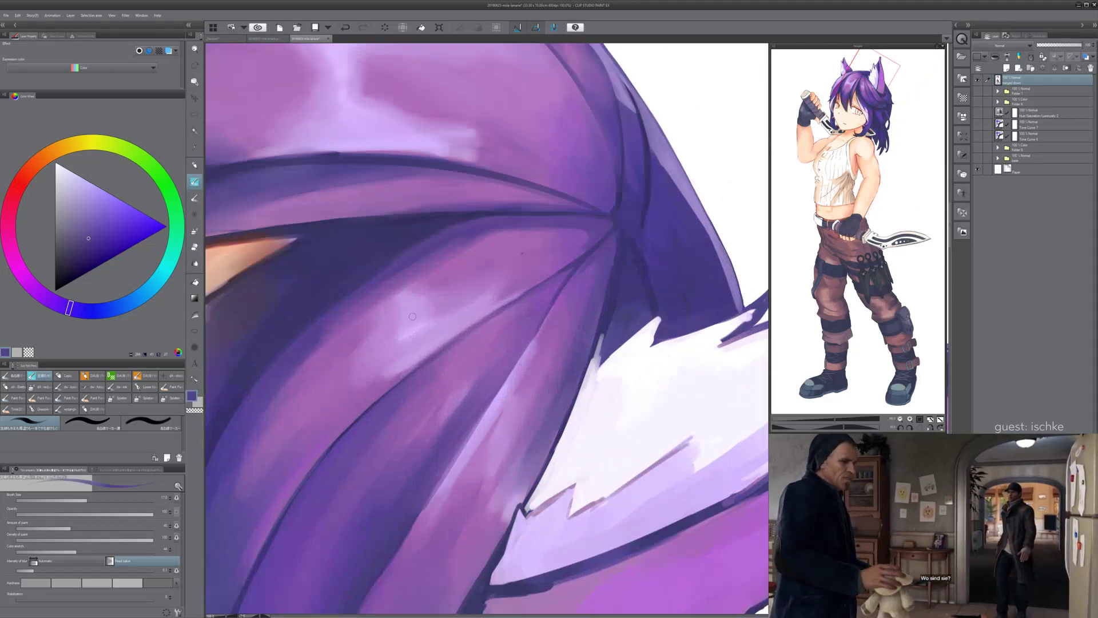
{"action": "key", "text": "bracketright"}
{"action": "key", "text": "bracketright"}
{"action": "key", "text": "bracketright"}
{"action": "left_click_drag", "start_coordinate": [571, 327], "coordinate": [591, 360]}
{"action": "key", "text": "ctrl+z"}
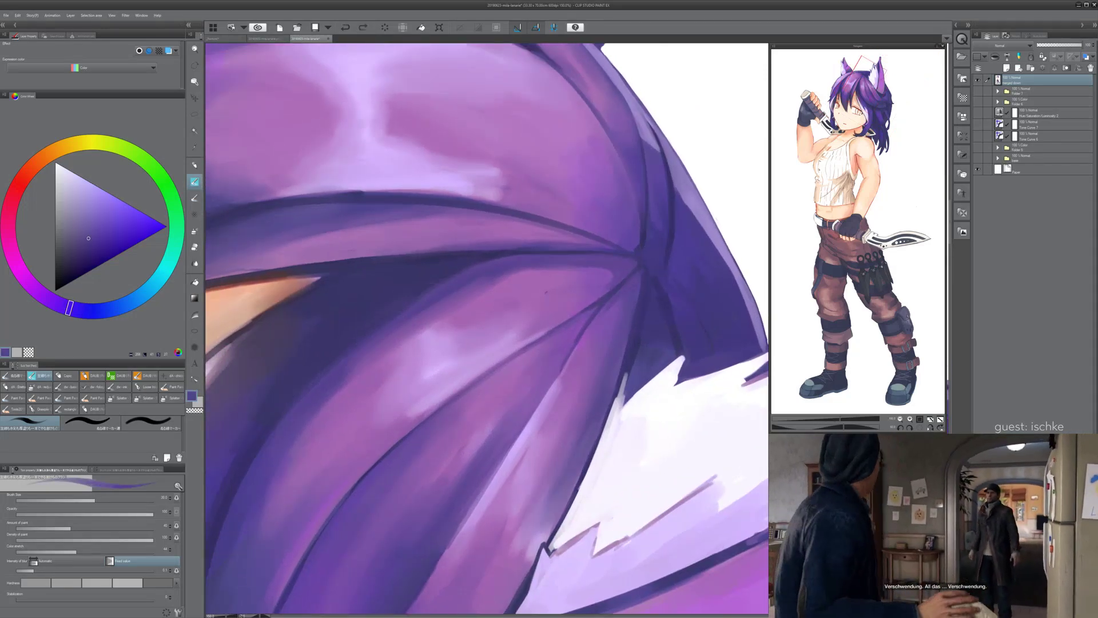
{"action": "mouse_move", "coordinate": [472, 272]}
{"action": "left_mouse_down"}
{"action": "mouse_move", "coordinate": [288, 419]}
{"action": "mouse_move", "coordinate": [464, 276]}
{"action": "mouse_move", "coordinate": [375, 326]}
{"action": "left_mouse_up"}
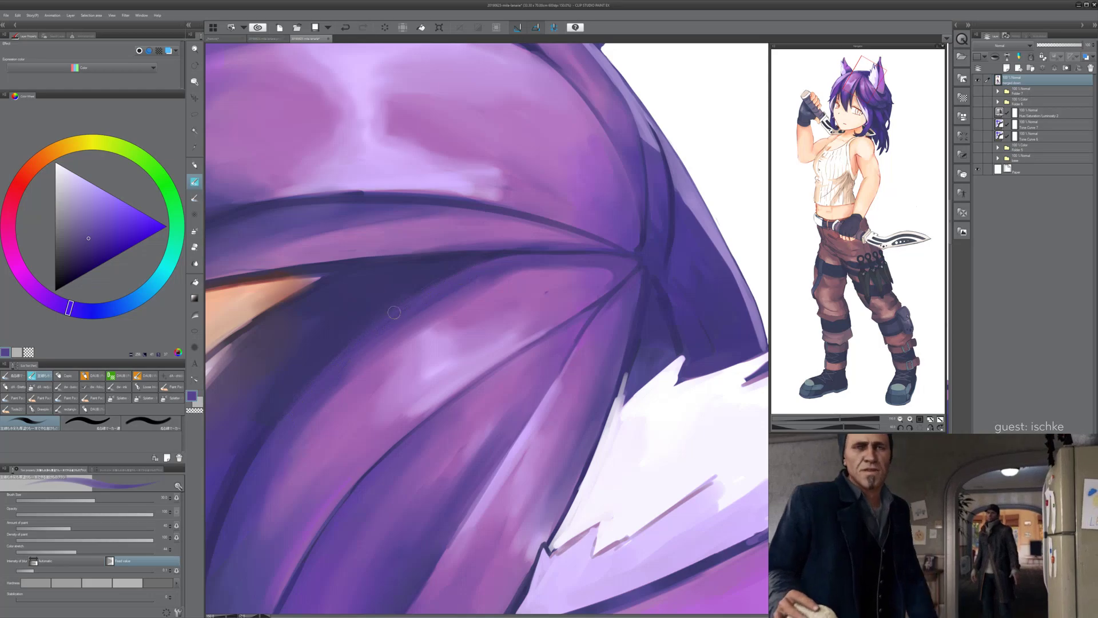
{"action": "mouse_move", "coordinate": [494, 263]}
{"action": "left_mouse_down"}
{"action": "mouse_move", "coordinate": [410, 303]}
{"action": "mouse_move", "coordinate": [347, 352]}
{"action": "left_mouse_up"}
{"action": "left_click_drag", "start_coordinate": [430, 281], "coordinate": [275, 430]}
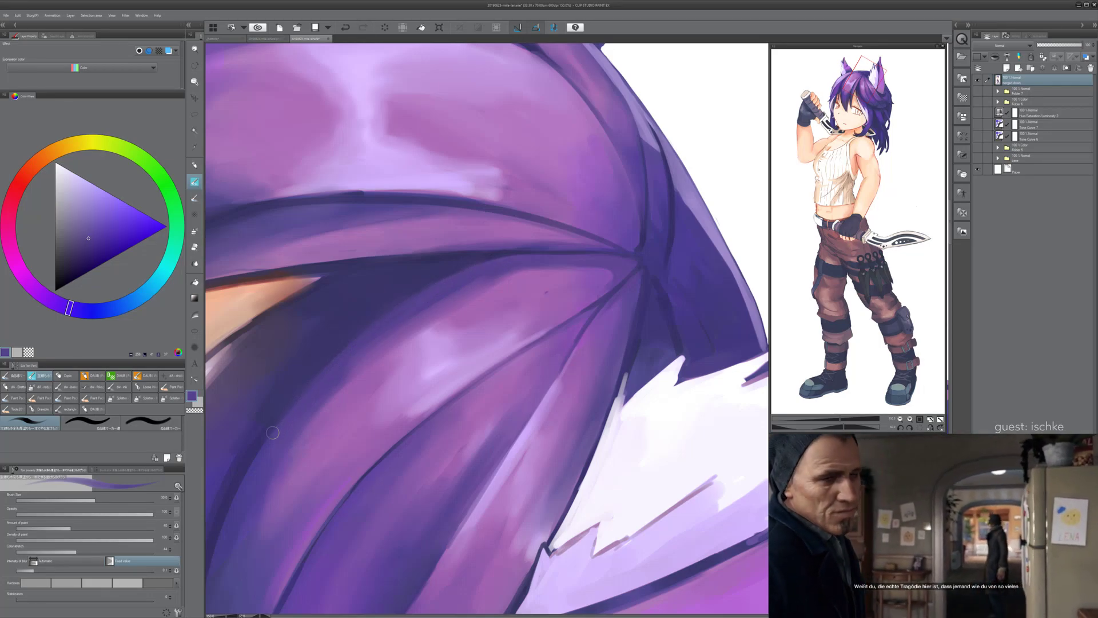
- Sample dark violet and blue tones from the shadow beside the forehead and blend that shadow with a smaller brush, undoing one stroke
{"action": "left_click", "coordinate": [380, 309], "text": "alt"}
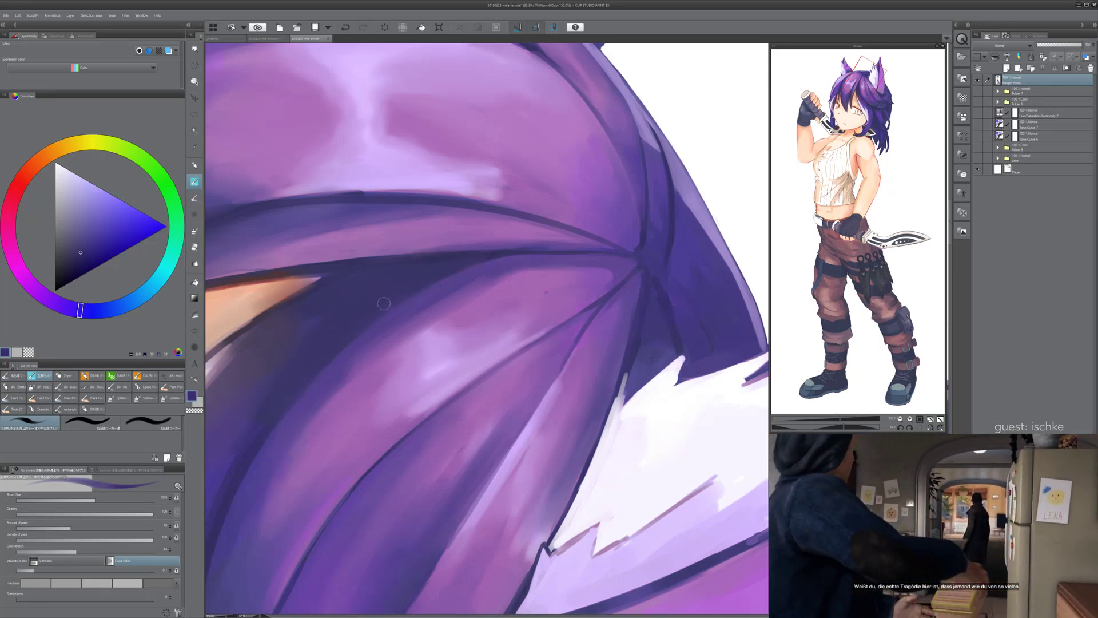
{"action": "left_click", "coordinate": [304, 296], "text": "alt"}
{"action": "left_click", "coordinate": [285, 312], "text": "alt"}
{"action": "left_click", "coordinate": [278, 324], "text": "alt"}
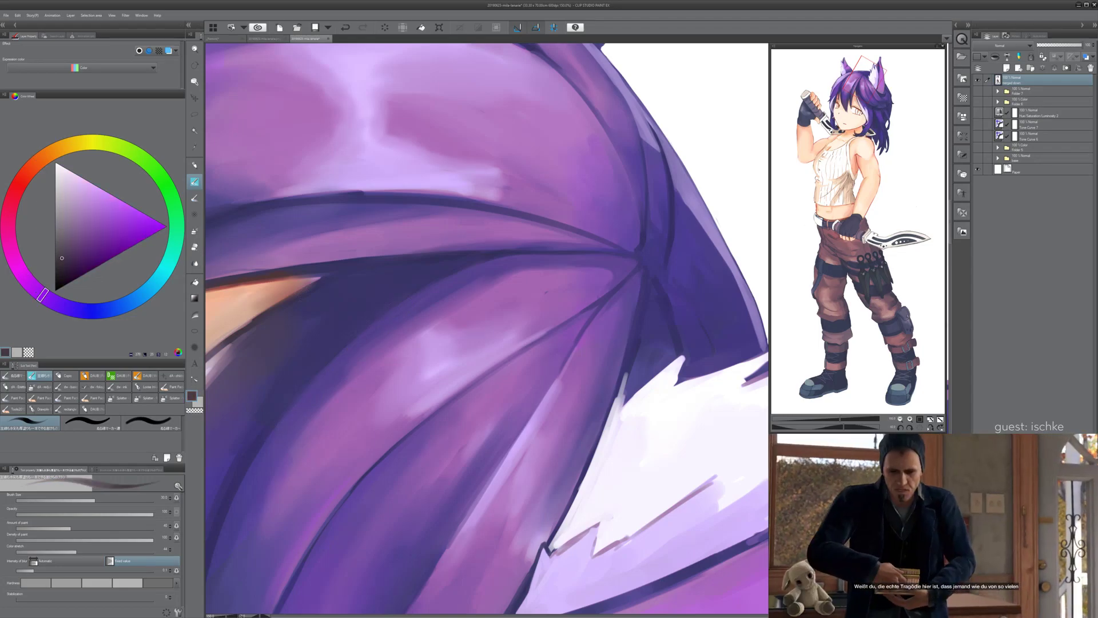
{"action": "key", "text": "["}
{"action": "key", "text": "ctrl+z"}
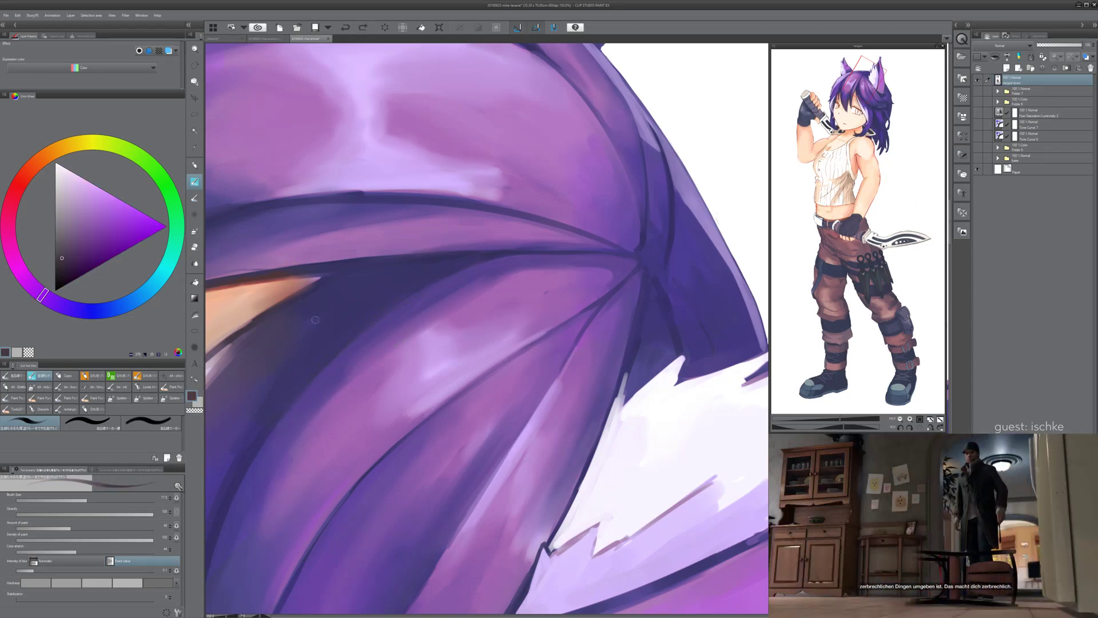
{"action": "left_click", "coordinate": [307, 313], "text": "alt"}
{"action": "left_click", "coordinate": [313, 311], "text": "alt"}
{"action": "left_click", "coordinate": [321, 309], "text": "alt"}
- Sample blue-violets near the crown, undo the last stroke and repaint the shaded edge of the lock below the crown
{"action": "left_click_drag", "start_coordinate": [320, 308], "coordinate": [424, 503]}
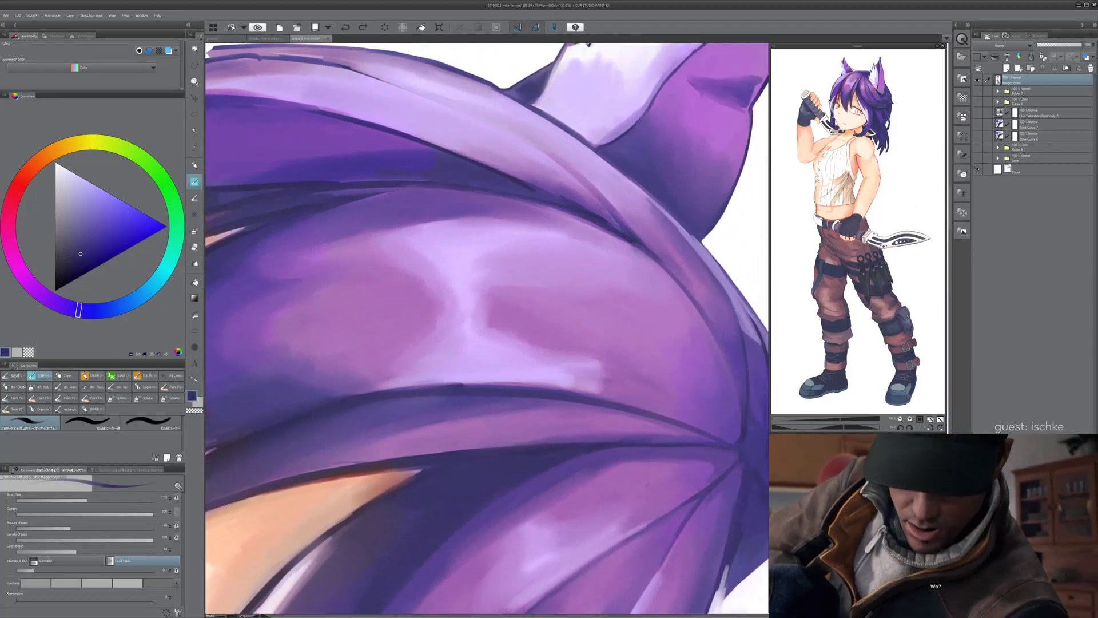
{"action": "left_click", "coordinate": [666, 213], "text": "alt"}
{"action": "left_click", "coordinate": [735, 349], "text": "alt"}
{"action": "left_click", "coordinate": [738, 366], "text": "alt"}
{"action": "left_click_drag", "start_coordinate": [703, 400], "coordinate": [598, 268]}
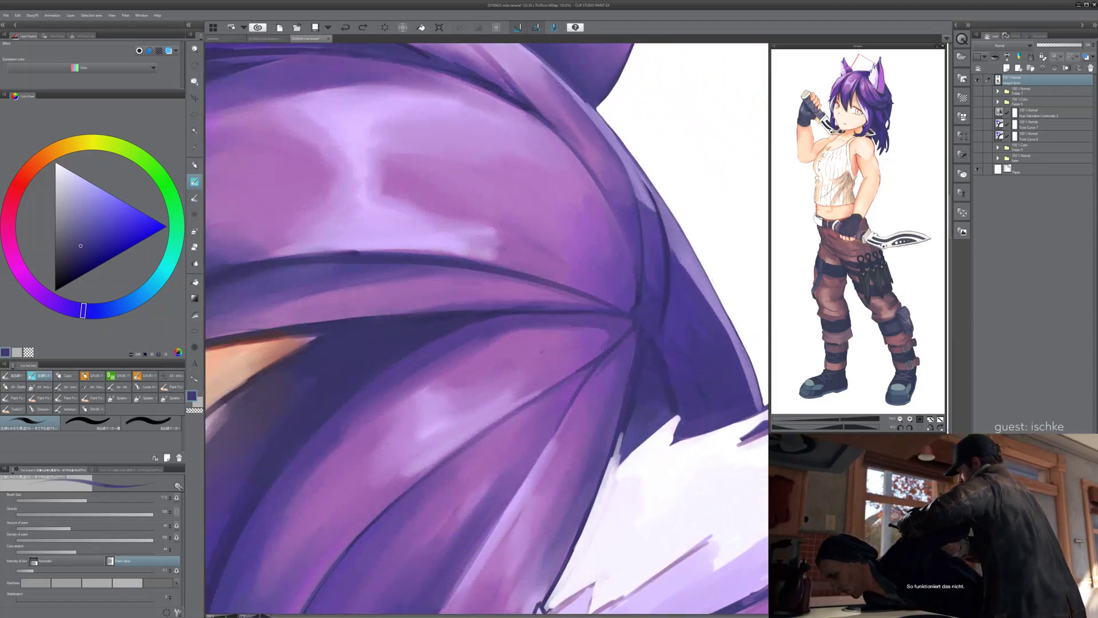
{"action": "key", "text": "ctrl+z"}
{"action": "left_click_drag", "start_coordinate": [350, 398], "coordinate": [243, 517]}
{"action": "left_click", "coordinate": [317, 395], "text": "alt"}
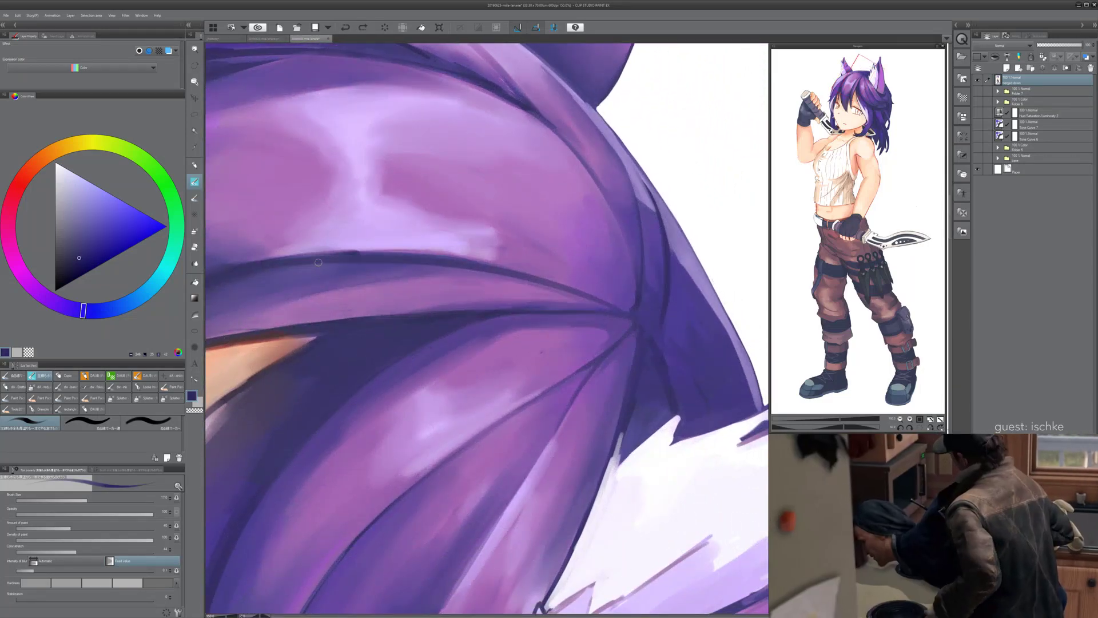
- Switch to the second brush variant and draw a thin dark blue line along the shaded edge of the lock below the crown
{"action": "left_click", "coordinate": [104, 422]}
{"action": "mouse_move", "coordinate": [310, 459]}
{"action": "left_mouse_down"}
{"action": "mouse_move", "coordinate": [382, 434]}
{"action": "mouse_move", "coordinate": [370, 446]}
{"action": "left_mouse_up"}
{"action": "key", "text": "ctrl+z"}
{"action": "key", "text": "bracketleft"}
{"action": "key", "text": "bracketleft"}
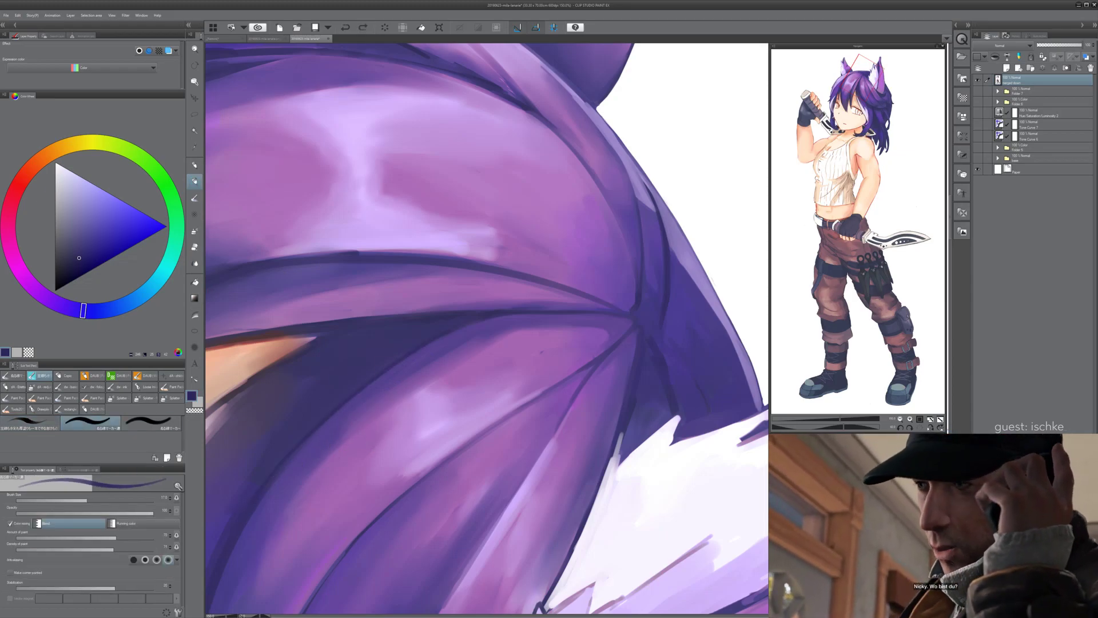
{"action": "left_click_drag", "start_coordinate": [366, 383], "coordinate": [424, 341]}
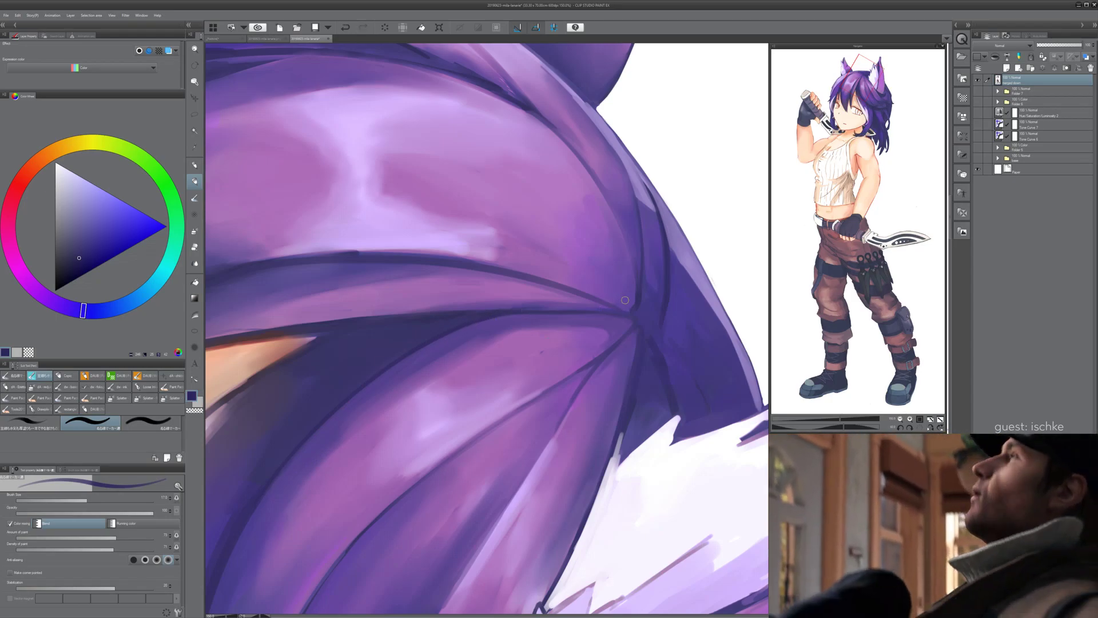
- Add short dark blue strokes at the crown where the strand lines meet
{"action": "key", "text": "minus"}
{"action": "key", "text": "minus"}
{"action": "key", "text": "minus"}
{"action": "left_click_drag", "start_coordinate": [577, 309], "coordinate": [557, 314]}
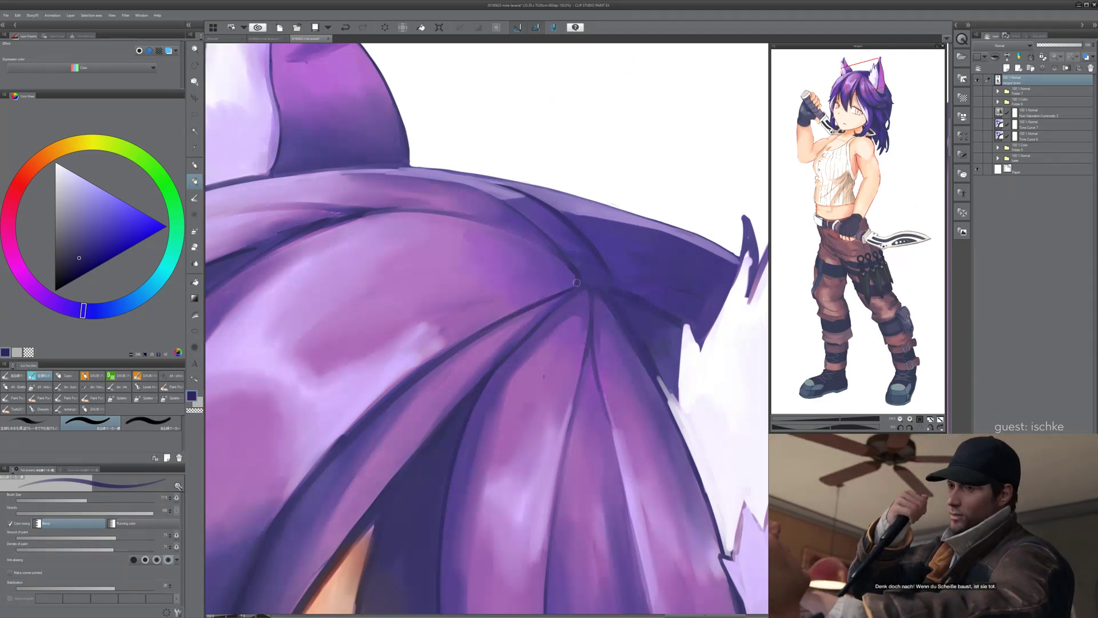
{"action": "left_click_drag", "start_coordinate": [606, 277], "coordinate": [595, 284]}
- Draw a dark line along the upper edge of the large front lock into the crown, undoing and redrawing it until it curves cleanly
{"action": "key", "text": "minus"}
{"action": "key", "text": "minus"}
{"action": "key", "text": "minus"}
{"action": "key", "text": "minus"}
{"action": "mouse_move", "coordinate": [439, 358]}
{"action": "left_mouse_down"}
{"action": "mouse_move", "coordinate": [423, 351]}
{"action": "mouse_move", "coordinate": [436, 350]}
{"action": "left_mouse_up"}
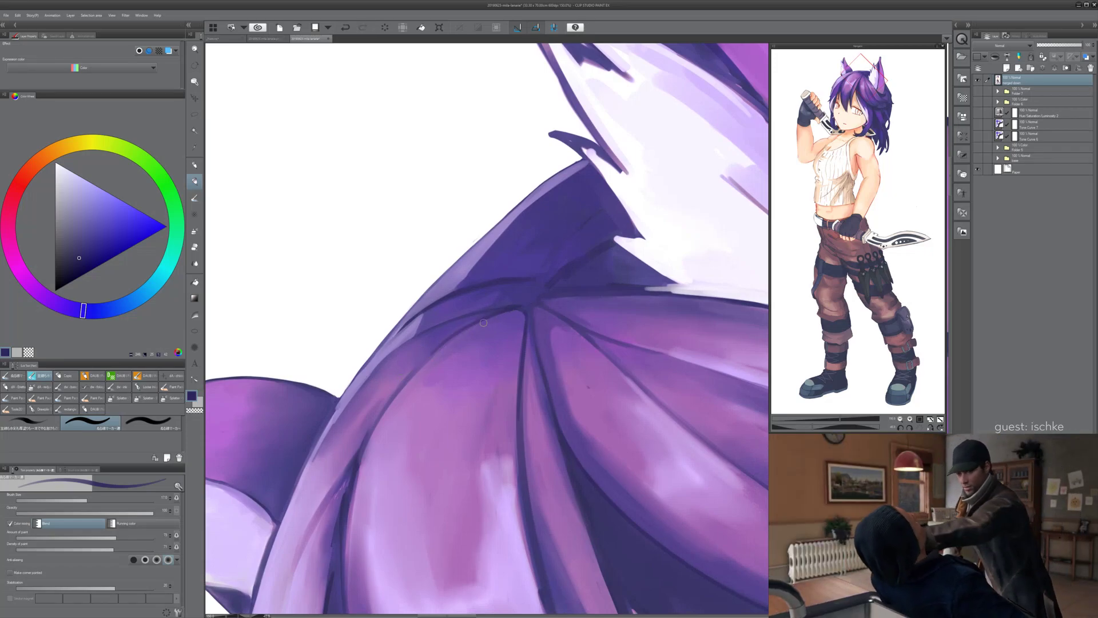
{"action": "key", "text": "ctrl+z"}
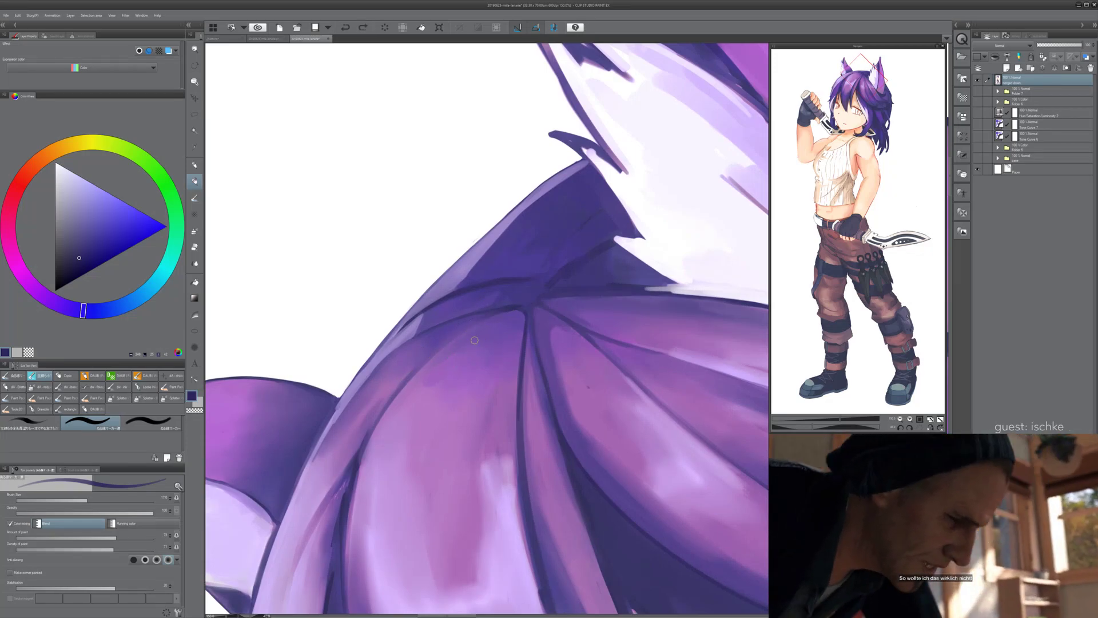
{"action": "key", "text": "ctrl+z"}
{"action": "left_click_drag", "start_coordinate": [436, 350], "coordinate": [506, 310]}
{"action": "key", "text": "ctrl+z"}
{"action": "left_click_drag", "start_coordinate": [422, 359], "coordinate": [498, 313]}
{"action": "key", "text": "ctrl+z"}
{"action": "left_click_drag", "start_coordinate": [420, 363], "coordinate": [503, 310]}
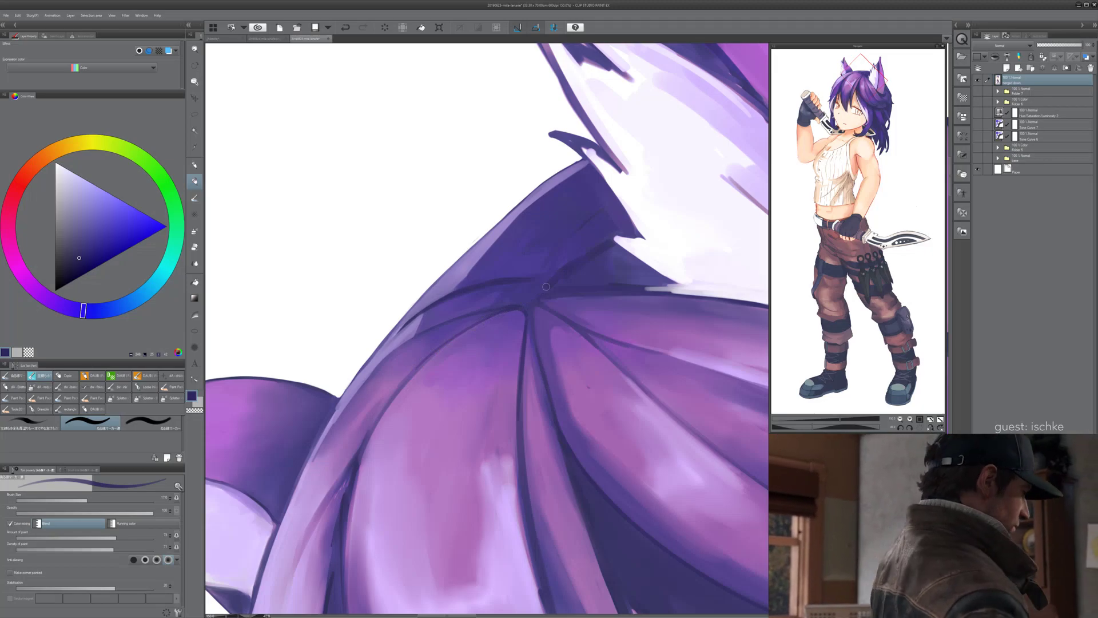
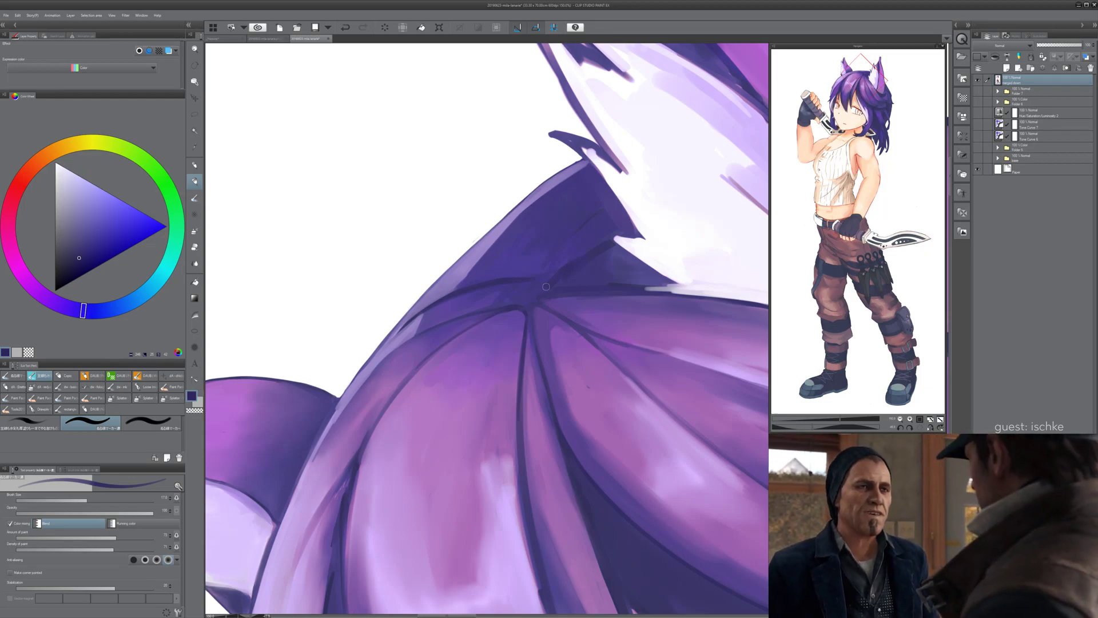
- Sample the violet inside the large lock and brush it along the underside of the crown line to clean its edge
{"action": "left_click_drag", "start_coordinate": [377, 207], "coordinate": [412, 204]}
{"action": "key", "text": "ctrl+z"}
{"action": "left_click_drag", "start_coordinate": [558, 405], "coordinate": [499, 379]}
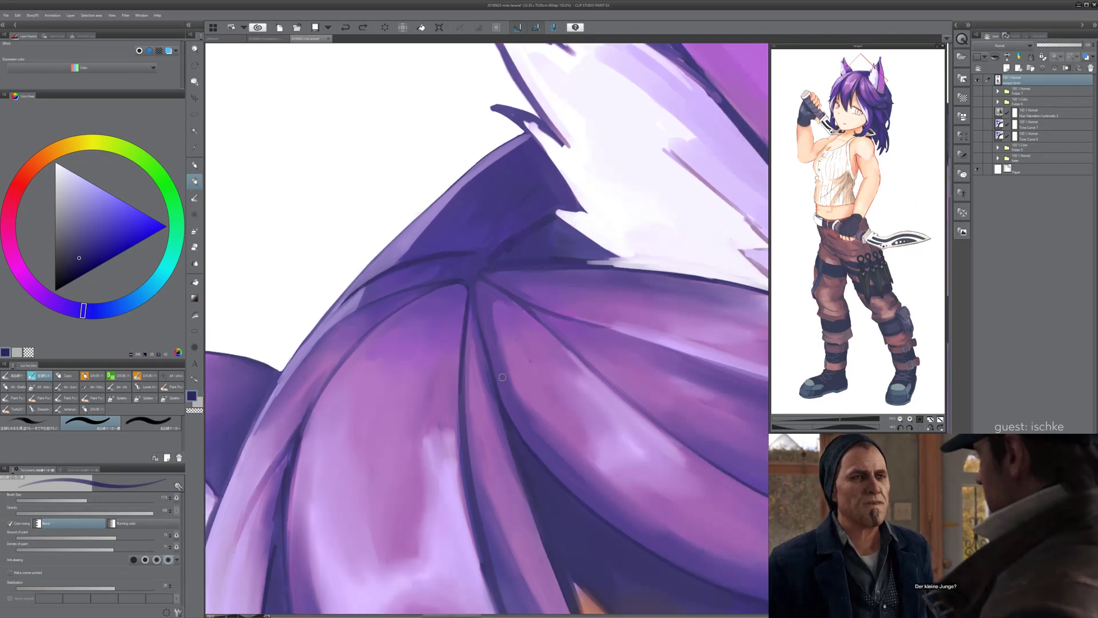
{"action": "scroll", "coordinate": [501, 385], "scroll_direction": "up", "scroll_amount": 1}
{"action": "scroll", "coordinate": [501, 386], "scroll_direction": "up", "scroll_amount": 3}
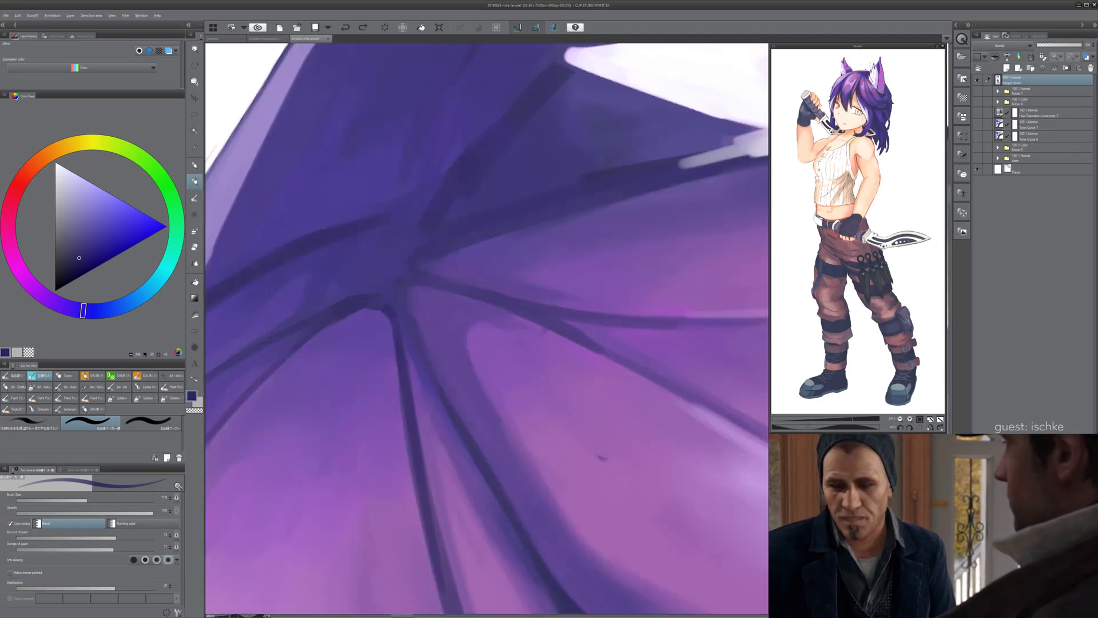
{"action": "left_click", "coordinate": [324, 341], "text": "alt"}
{"action": "left_click_drag", "start_coordinate": [324, 341], "coordinate": [357, 316]}
{"action": "mouse_move", "coordinate": [289, 362]}
{"action": "left_mouse_down"}
{"action": "mouse_move", "coordinate": [358, 312]}
{"action": "mouse_move", "coordinate": [315, 337]}
{"action": "mouse_move", "coordinate": [376, 311]}
{"action": "left_mouse_up"}
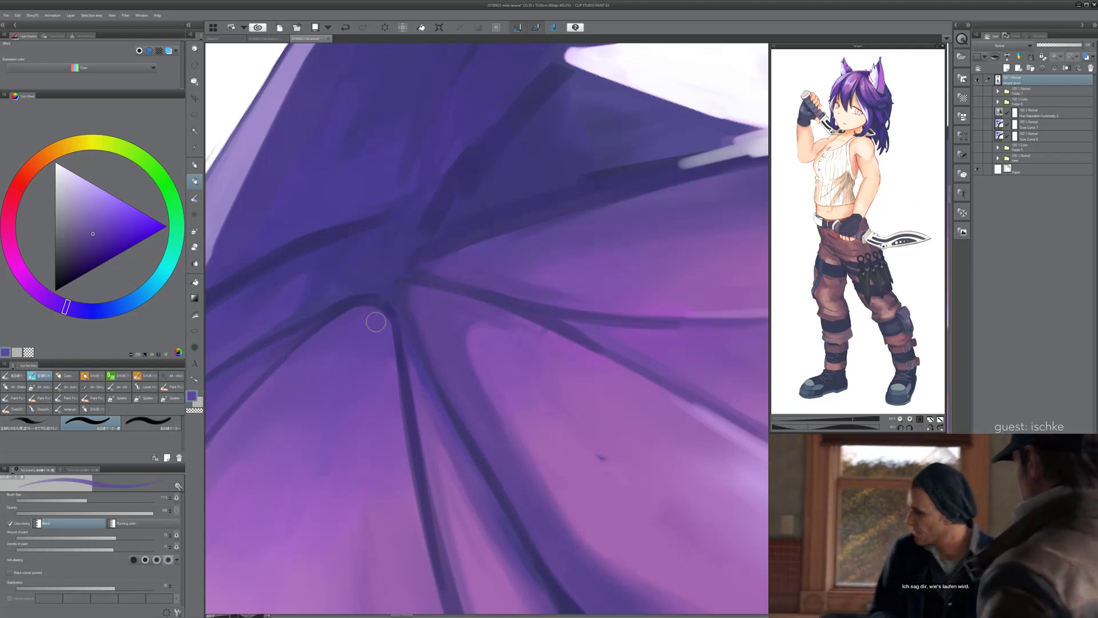
- Sample the indigo beside the hair crown and paint over the strand roots where they meet
{"action": "left_click", "coordinate": [386, 321], "text": "alt"}
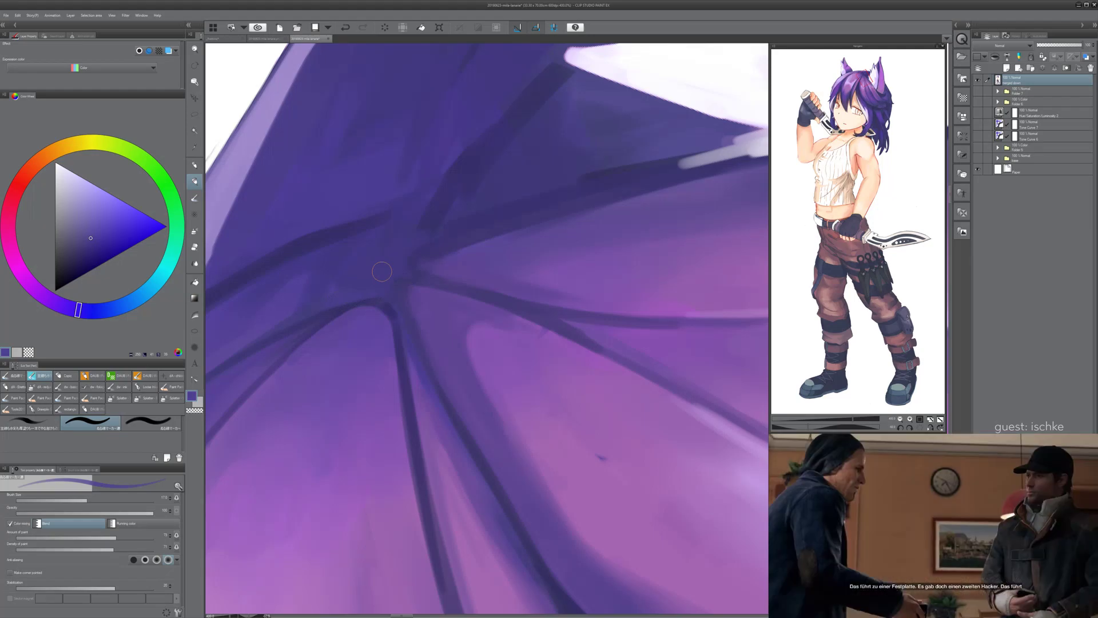
{"action": "key", "text": "asciicircum"}
{"action": "key", "text": "asciicircum"}
{"action": "key", "text": "asciicircum"}
{"action": "left_click_drag", "start_coordinate": [464, 175], "coordinate": [446, 257]}
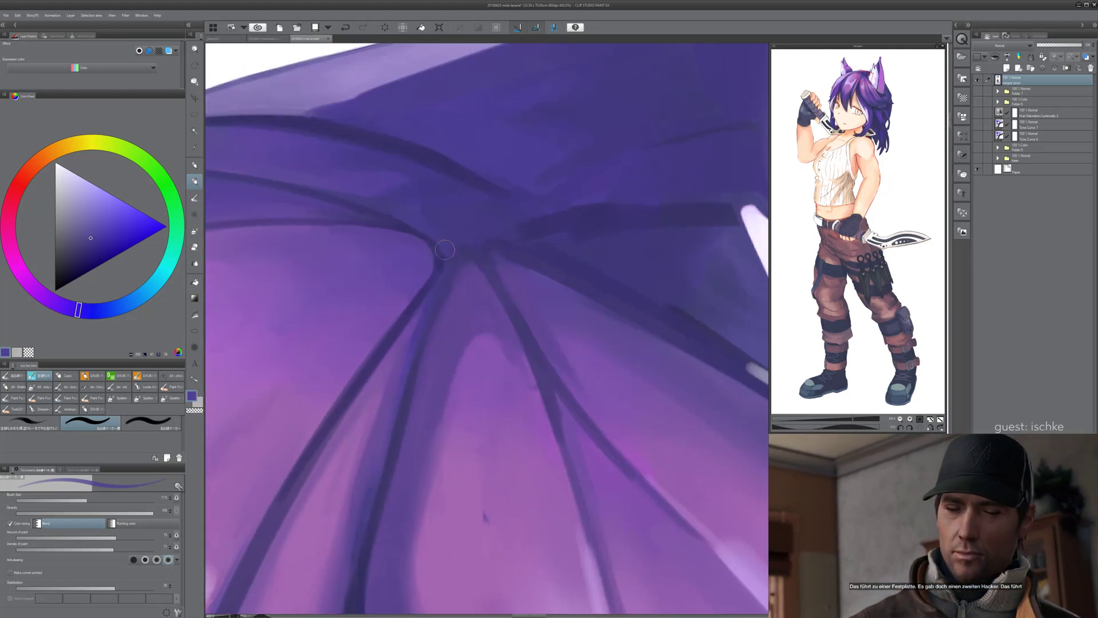
{"action": "key", "text": "asciicircum"}
{"action": "key", "text": "asciicircum"}
- Sample the lighter purple of the central strand, switch to the Blend tool and smooth the strand below the crown
{"action": "left_click", "coordinate": [422, 358], "text": "alt"}
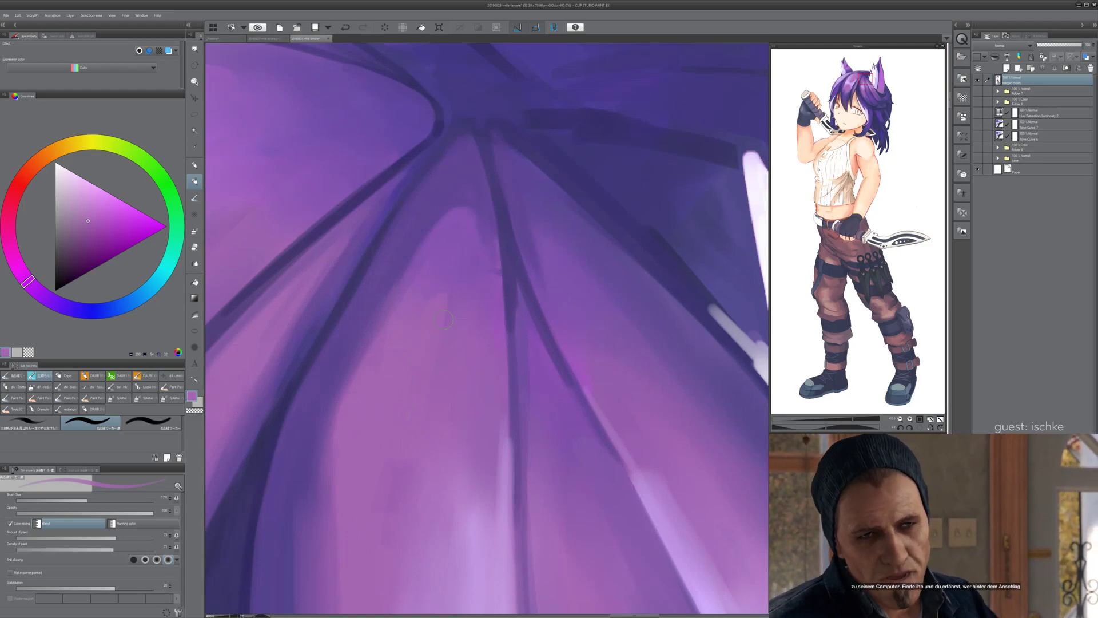
{"action": "key", "text": "j"}
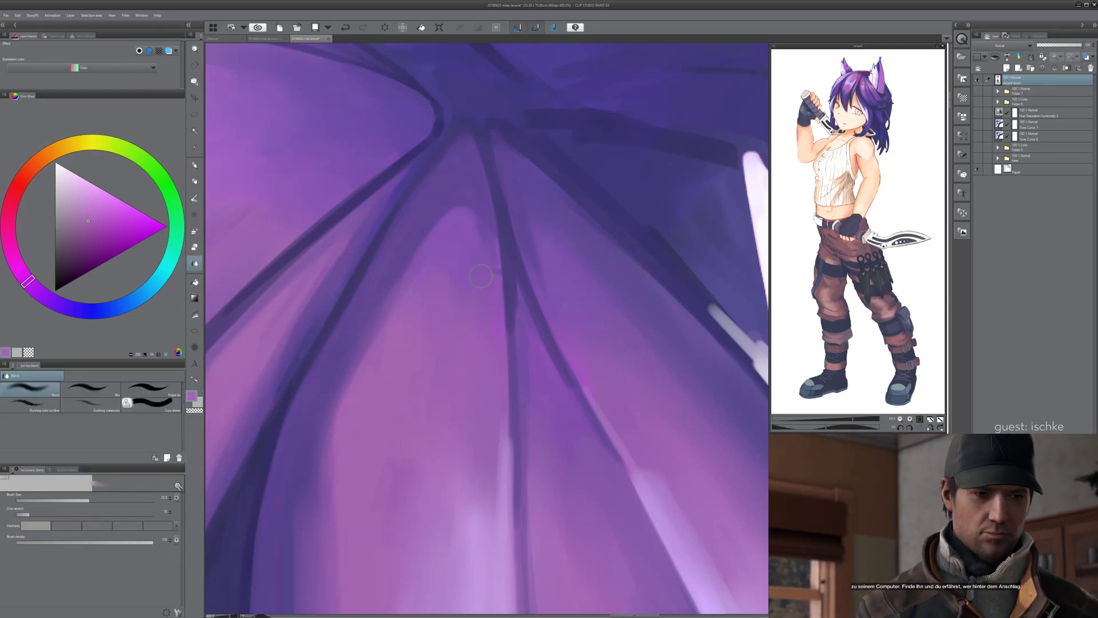
{"action": "scroll", "coordinate": [493, 288], "scroll_direction": "down", "scroll_amount": 3}
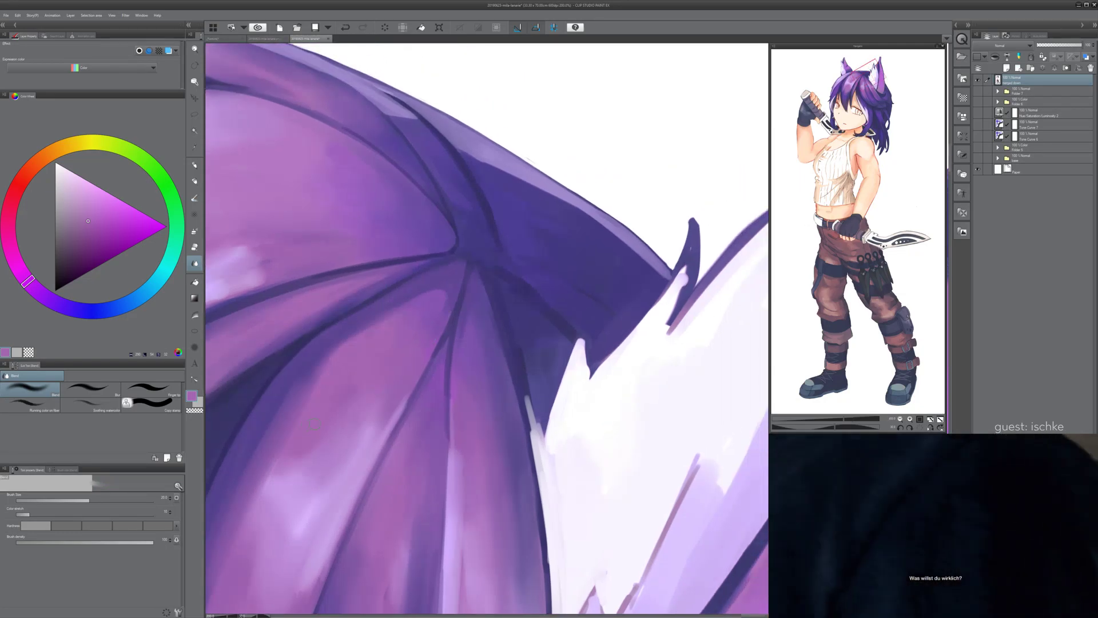
{"action": "key", "text": "asciicircum"}
{"action": "key", "text": "asciicircum"}
{"action": "key", "text": "asciicircum"}
{"action": "key", "text": "asciicircum"}
{"action": "key", "text": "asciicircum"}
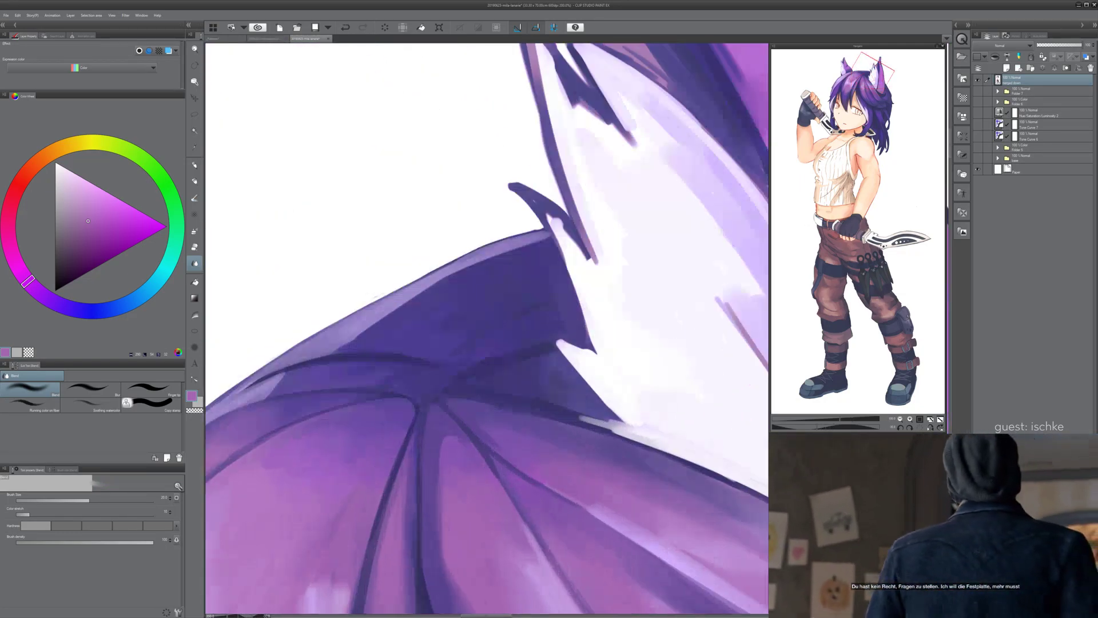
{"action": "scroll", "coordinate": [493, 288], "scroll_direction": "up", "scroll_amount": 3}
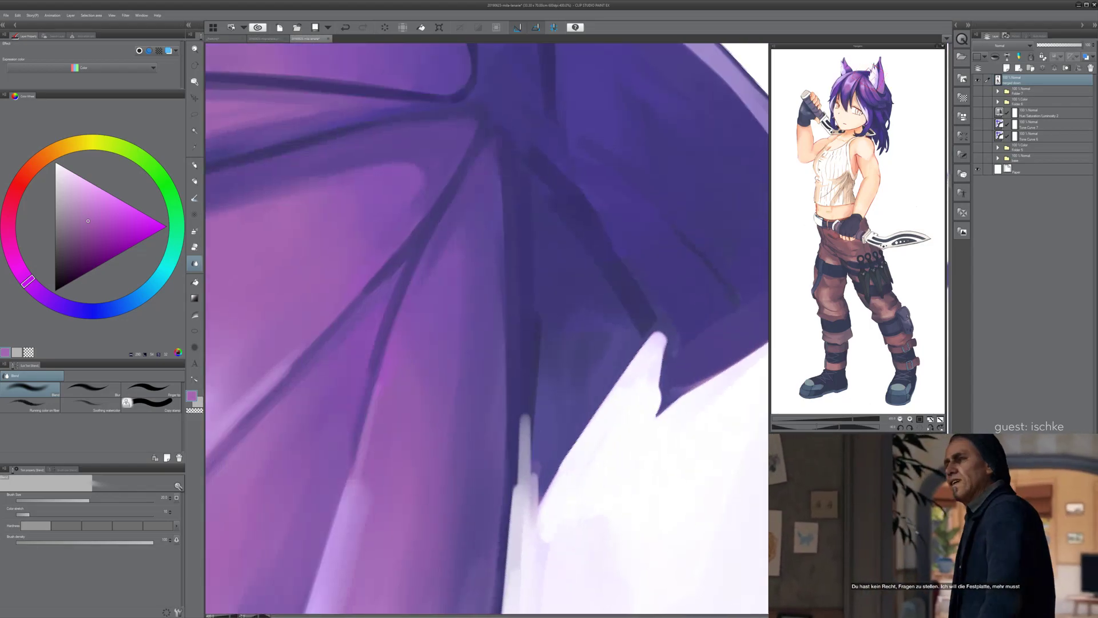
- Sample the dark purple near the crown and soften the strand lines radiating from it with a smaller Blend brush
{"action": "left_click_drag", "start_coordinate": [391, 310], "coordinate": [390, 439]}
{"action": "left_click", "coordinate": [432, 271], "text": "alt"}
{"action": "key", "text": "bracketleft"}
{"action": "key", "text": "bracketleft"}
{"action": "key", "text": "bracketleft"}
{"action": "key", "text": "bracketleft"}
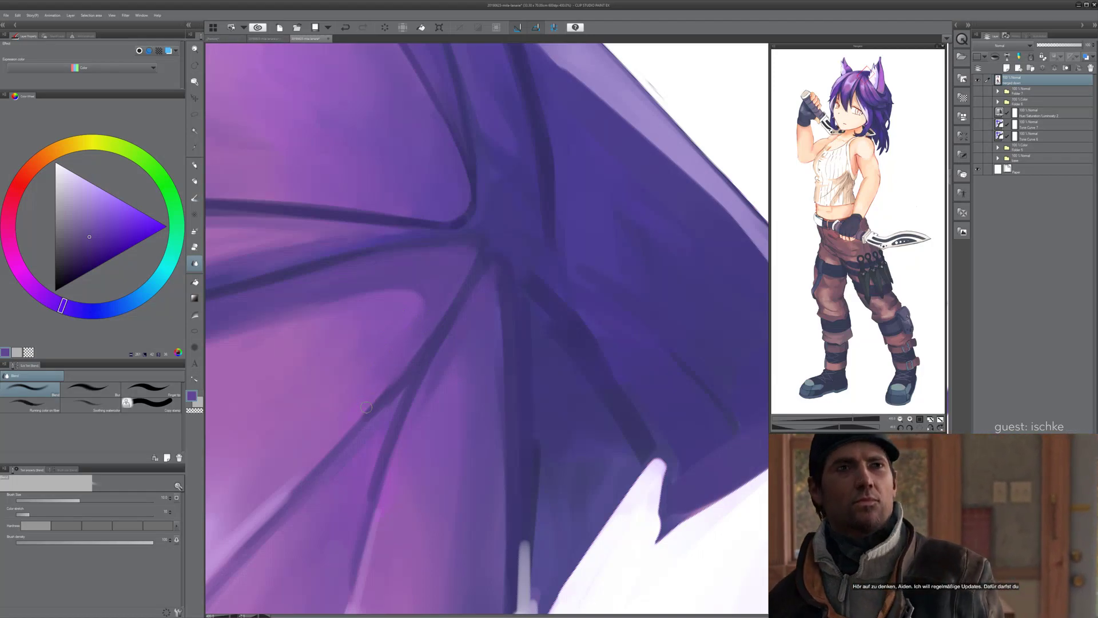
{"action": "left_click_drag", "start_coordinate": [426, 315], "coordinate": [359, 350]}
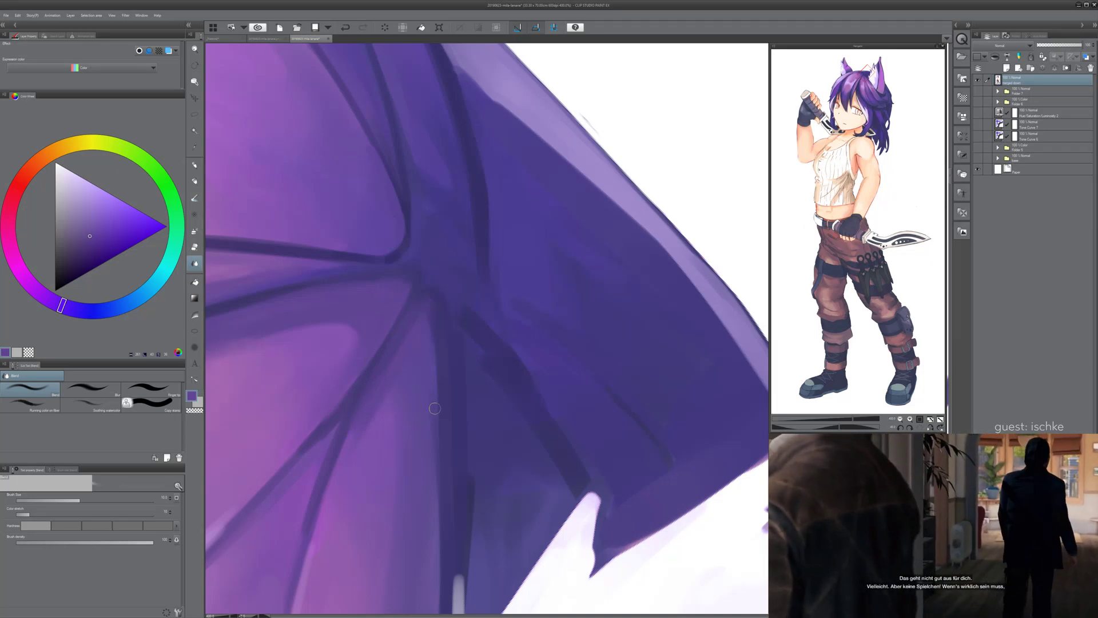
{"action": "left_click_drag", "start_coordinate": [389, 368], "coordinate": [357, 349]}
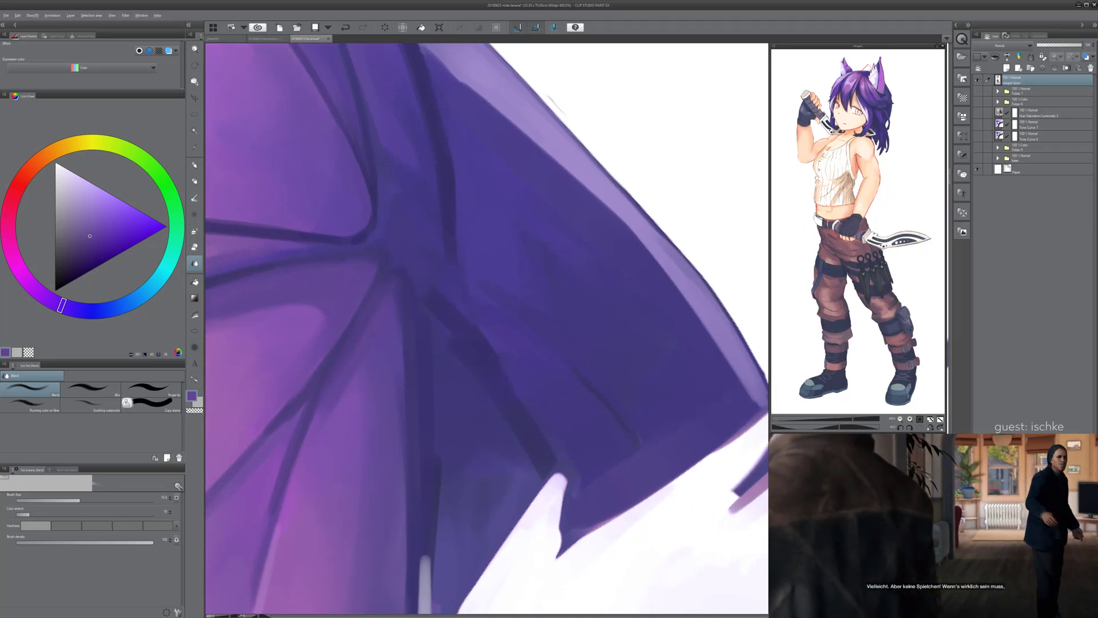
{"action": "left_click", "coordinate": [392, 393], "text": "alt"}
- Examine the blended crown strands close up and in relation to the ears and fringe
{"action": "scroll", "coordinate": [467, 492], "scroll_direction": "down", "scroll_amount": 3}
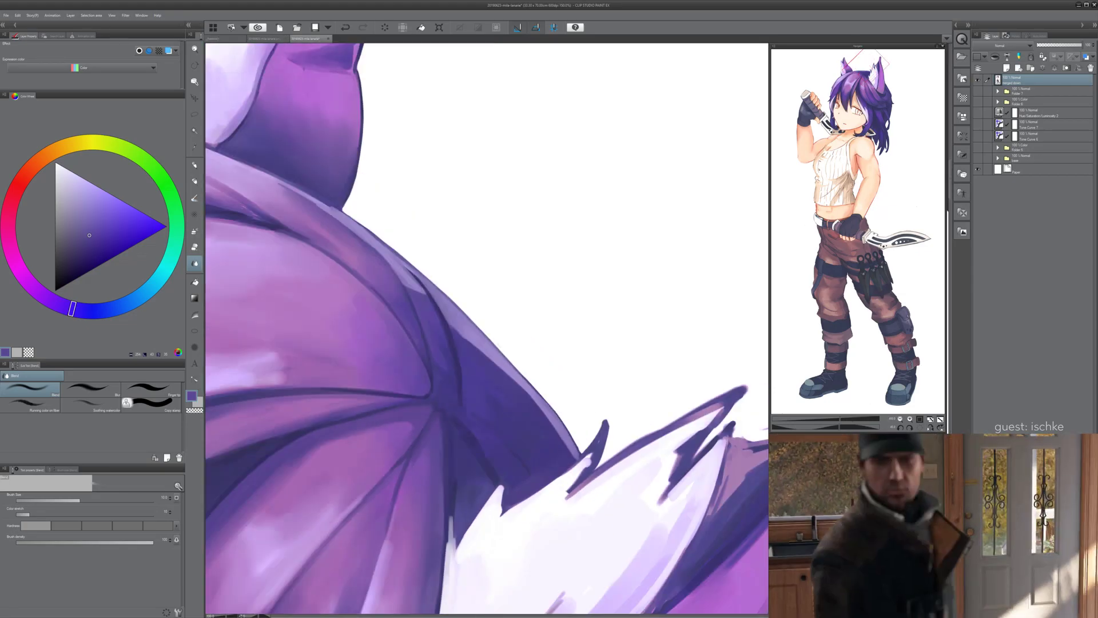
{"action": "key", "text": "minus"}
{"action": "key", "text": "minus"}
{"action": "key", "text": "minus"}
{"action": "left_click_drag", "start_coordinate": [515, 406], "coordinate": [413, 234]}
{"action": "scroll", "coordinate": [487, 329], "scroll_direction": "up", "scroll_amount": 1}
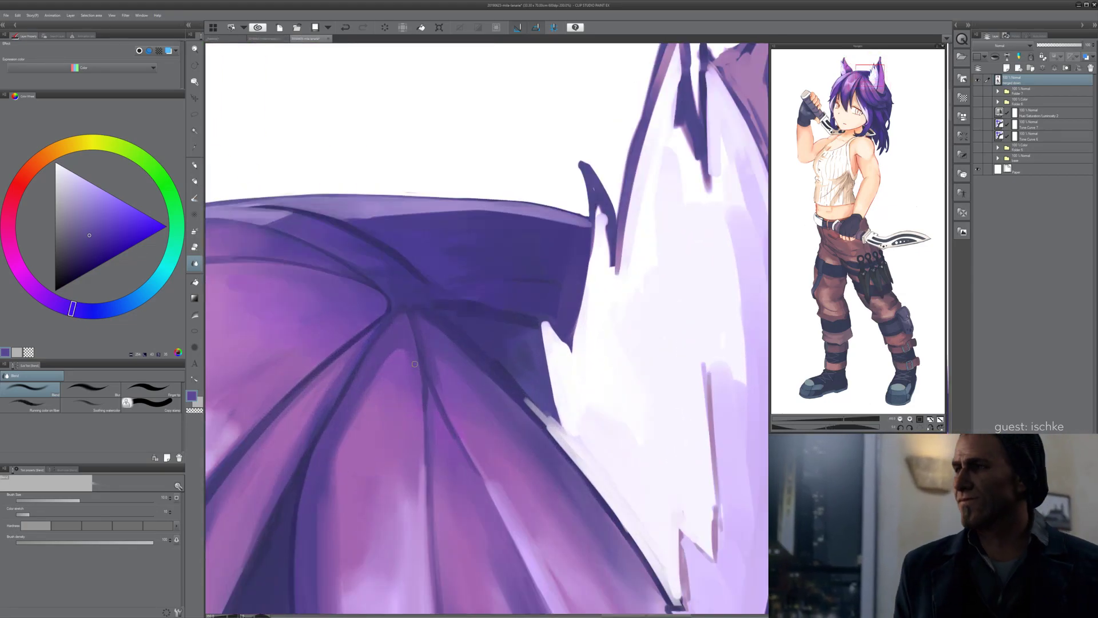
{"action": "scroll", "coordinate": [415, 364], "scroll_direction": "down", "scroll_amount": 3}
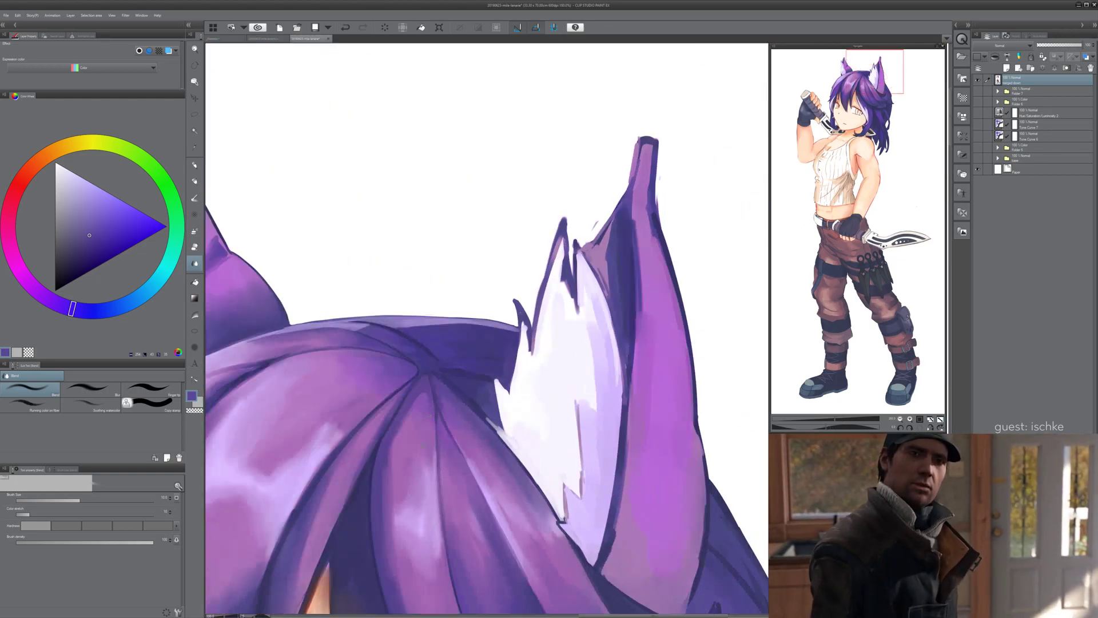
{"action": "left_click_drag", "start_coordinate": [401, 469], "coordinate": [446, 409]}
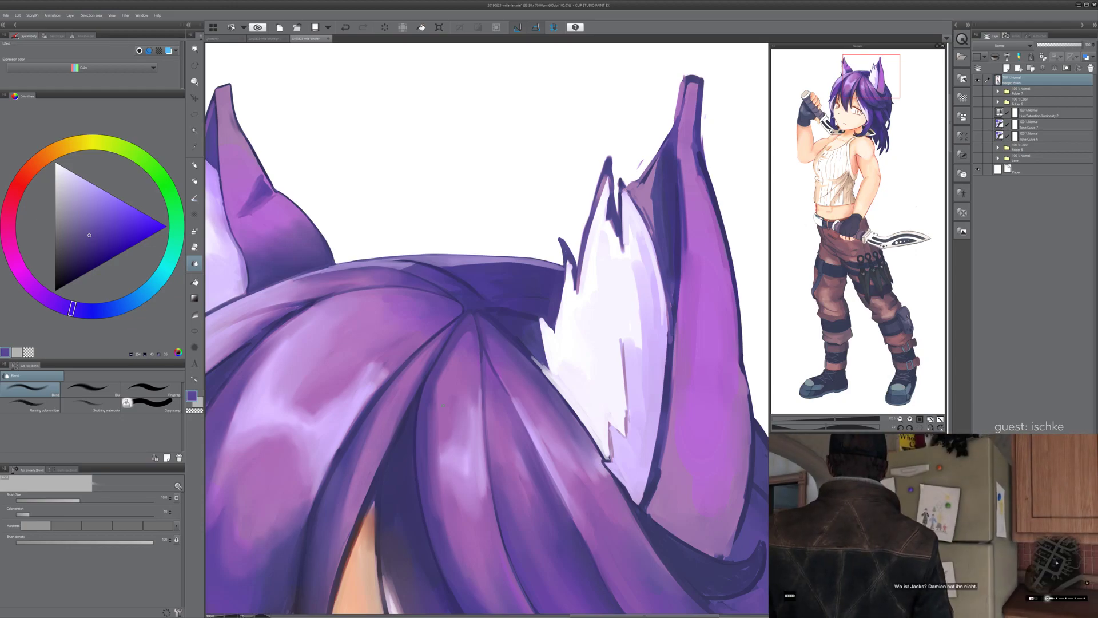
{"action": "scroll", "coordinate": [449, 346], "scroll_direction": "up", "scroll_amount": 2}
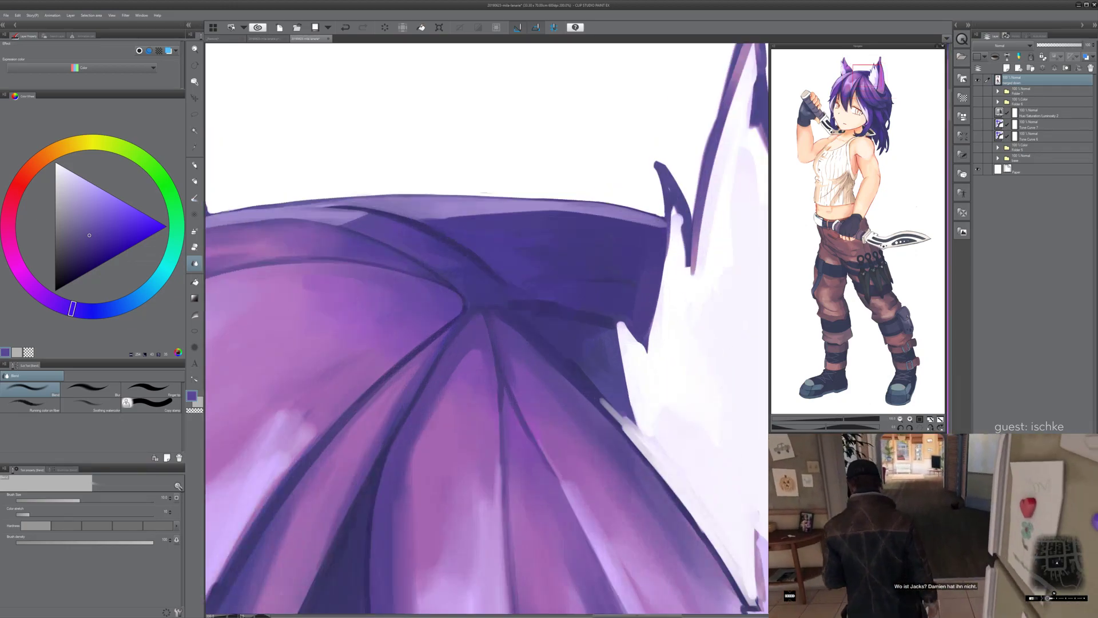
{"action": "scroll", "coordinate": [402, 429], "scroll_direction": "up", "scroll_amount": 2}
{"action": "left_click_drag", "start_coordinate": [409, 432], "coordinate": [402, 368]}
{"action": "scroll", "coordinate": [395, 361], "scroll_direction": "down", "scroll_amount": 2}
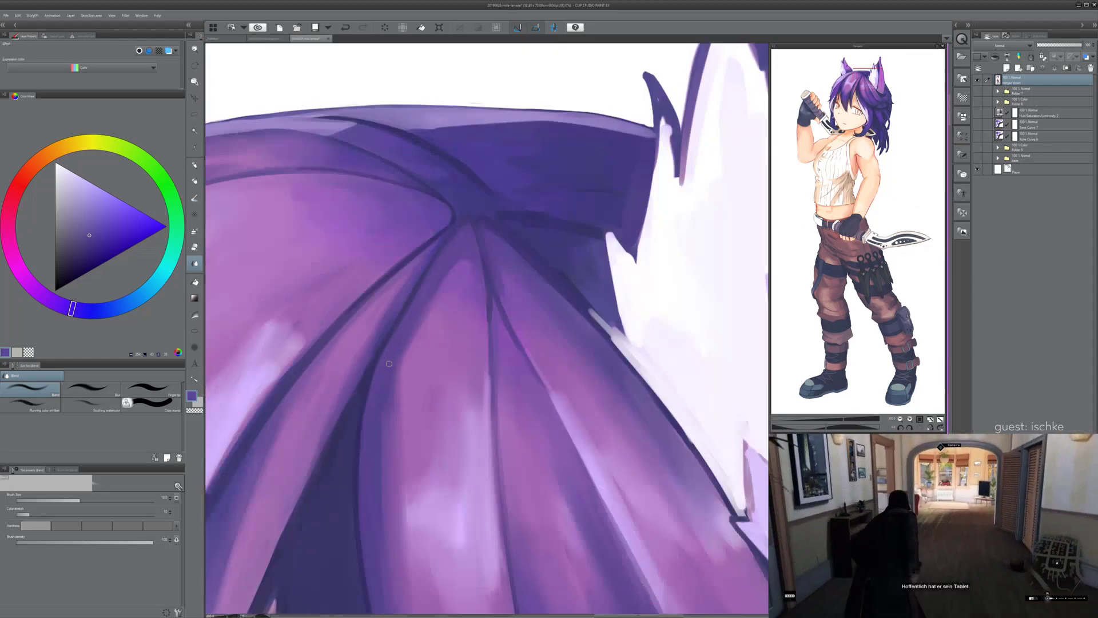
- Sample the dark indigo between the front strands and refine the dark strand line running up to the crown
{"action": "left_click", "coordinate": [374, 354], "text": "alt"}
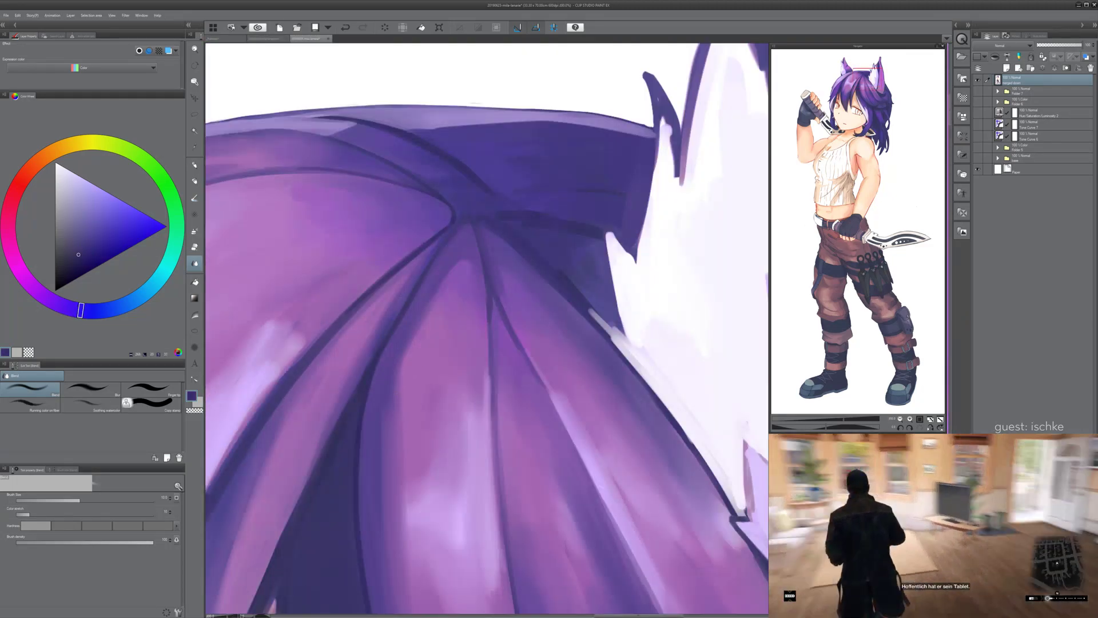
{"action": "left_click_drag", "start_coordinate": [374, 350], "coordinate": [375, 338]}
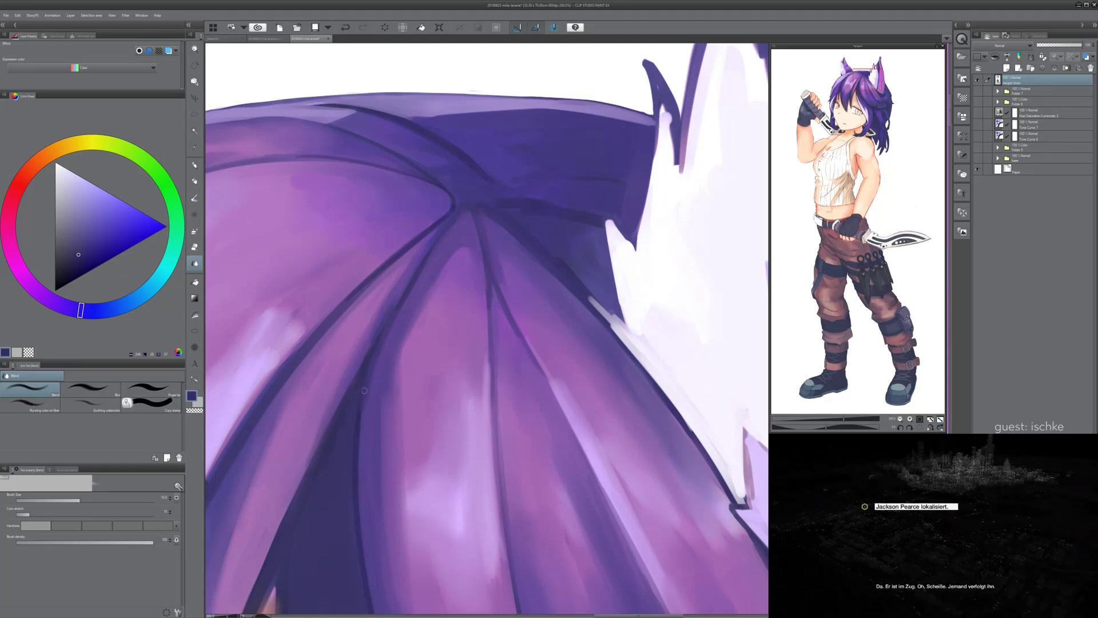
{"action": "left_click", "coordinate": [358, 416], "text": "alt"}
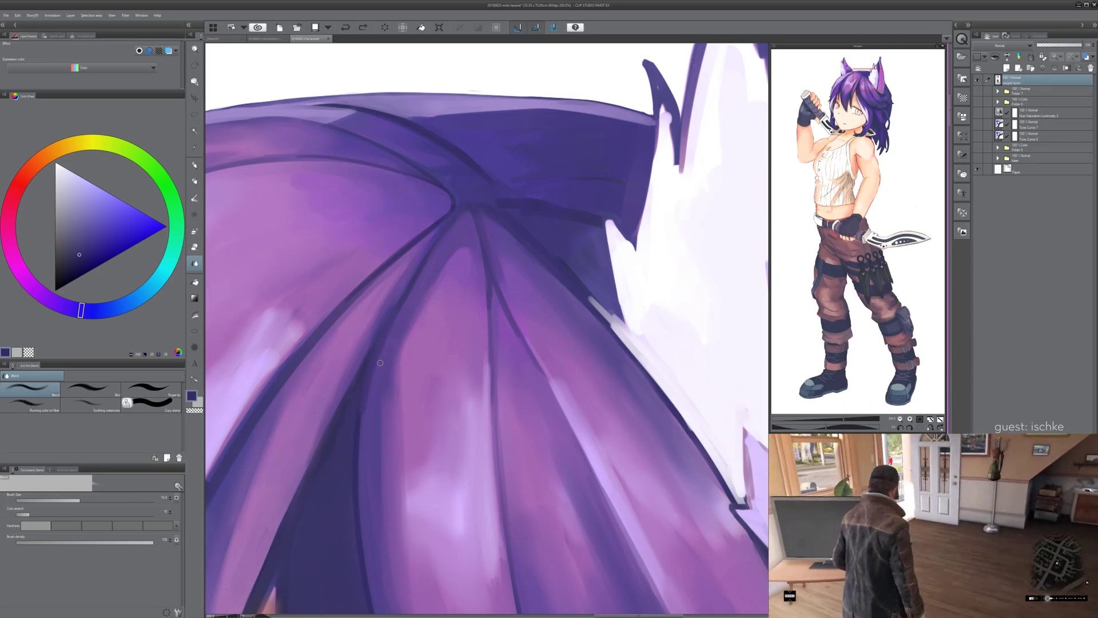
{"action": "key", "text": "p"}
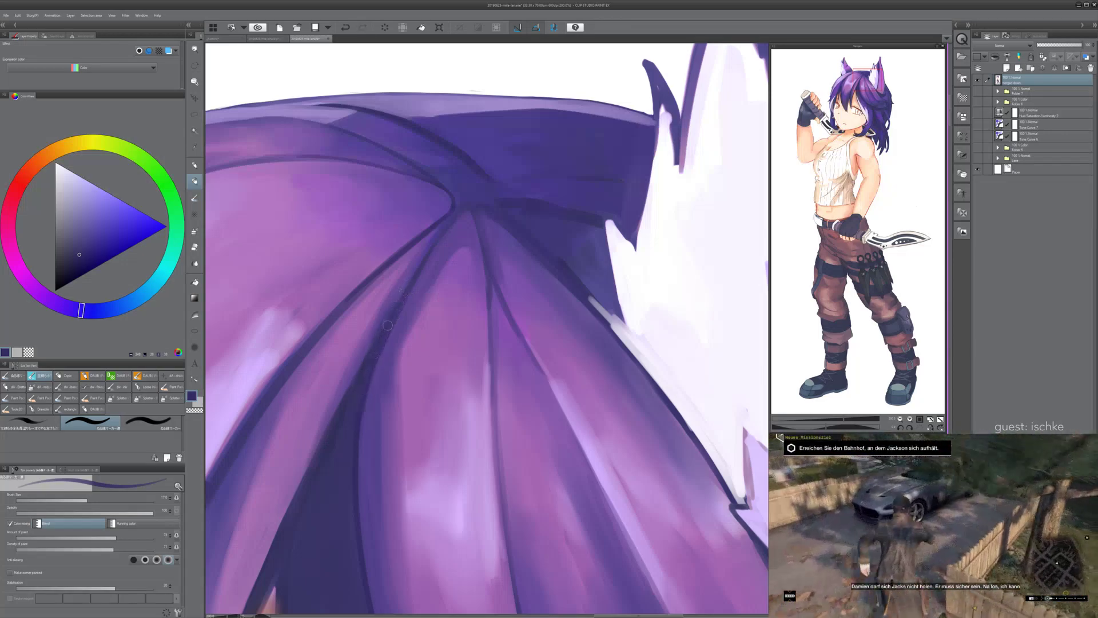
{"action": "key", "text": "ctrl+z"}
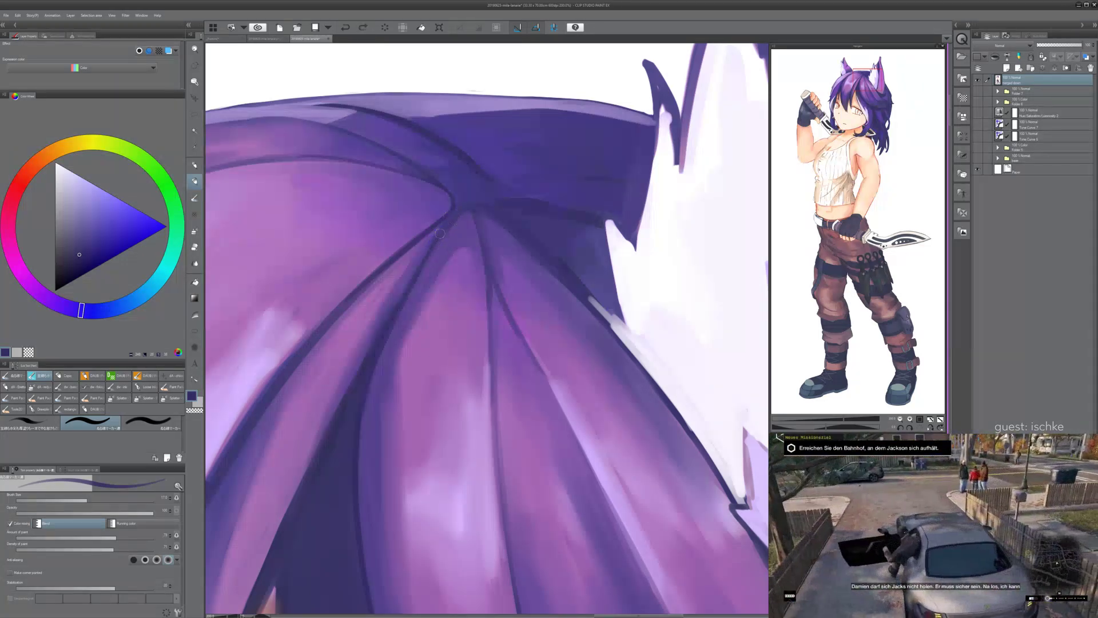
{"action": "left_click_drag", "start_coordinate": [454, 219], "coordinate": [436, 238]}
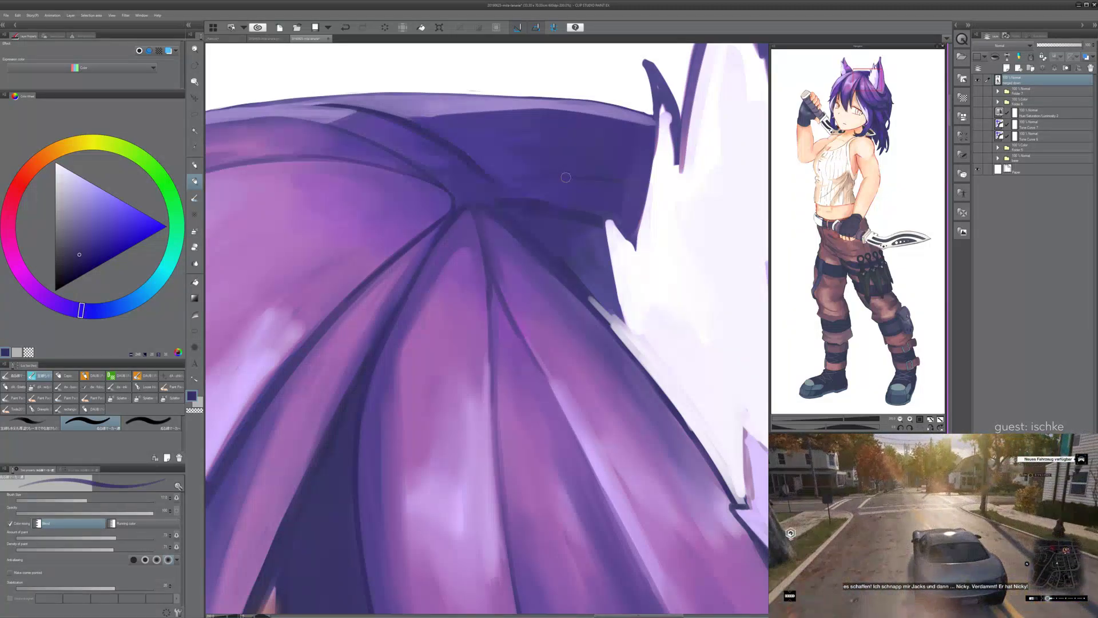
- Review the whole head with both ears and the strands beside the white ear fur
{"action": "scroll", "coordinate": [566, 177], "scroll_direction": "down", "scroll_amount": 5}
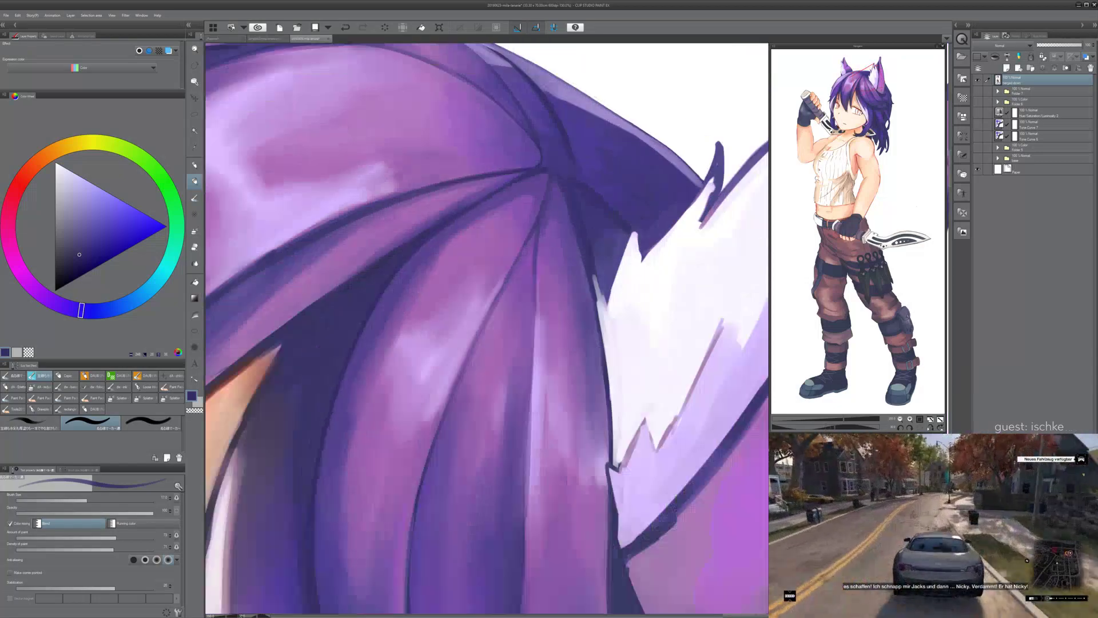
{"action": "key", "text": "minus"}
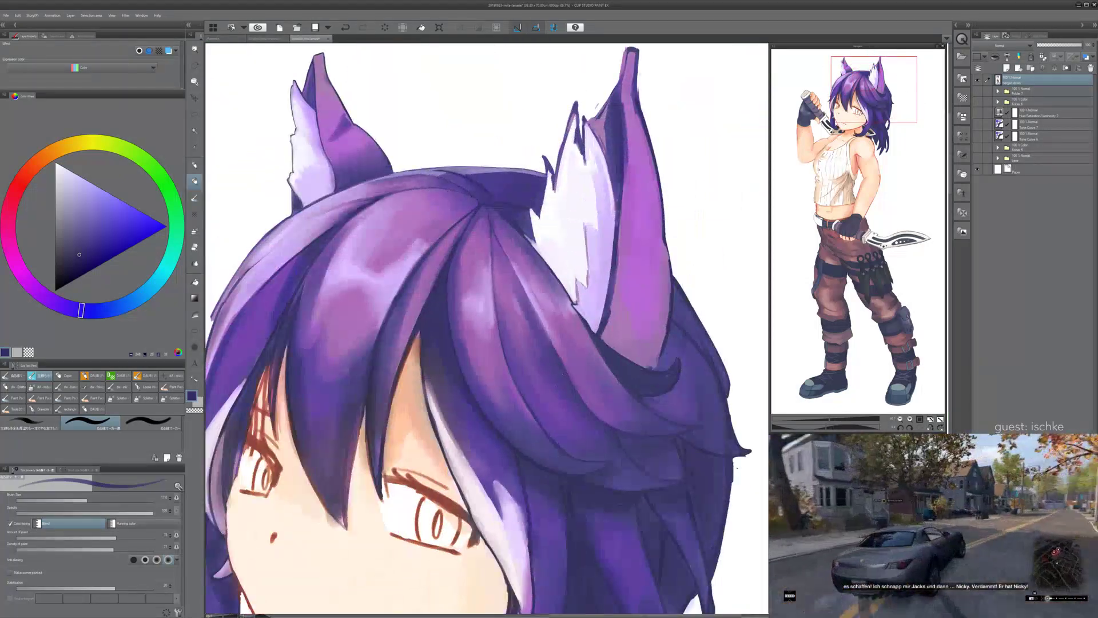
{"action": "left_click_drag", "start_coordinate": [547, 369], "coordinate": [545, 432]}
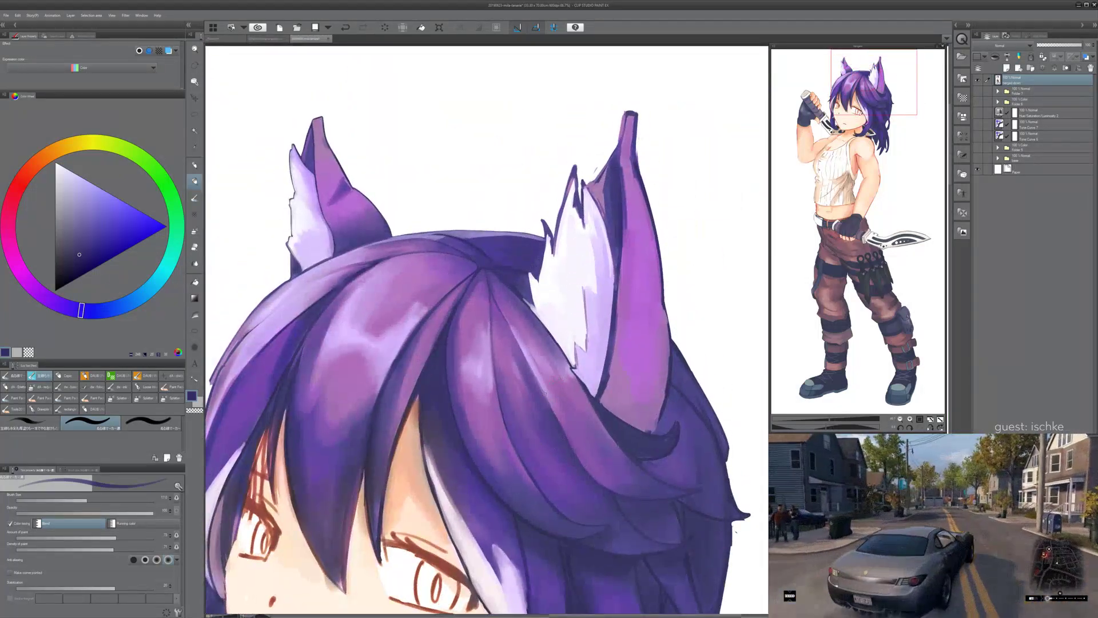
{"action": "scroll", "coordinate": [524, 396], "scroll_direction": "up", "scroll_amount": 5}
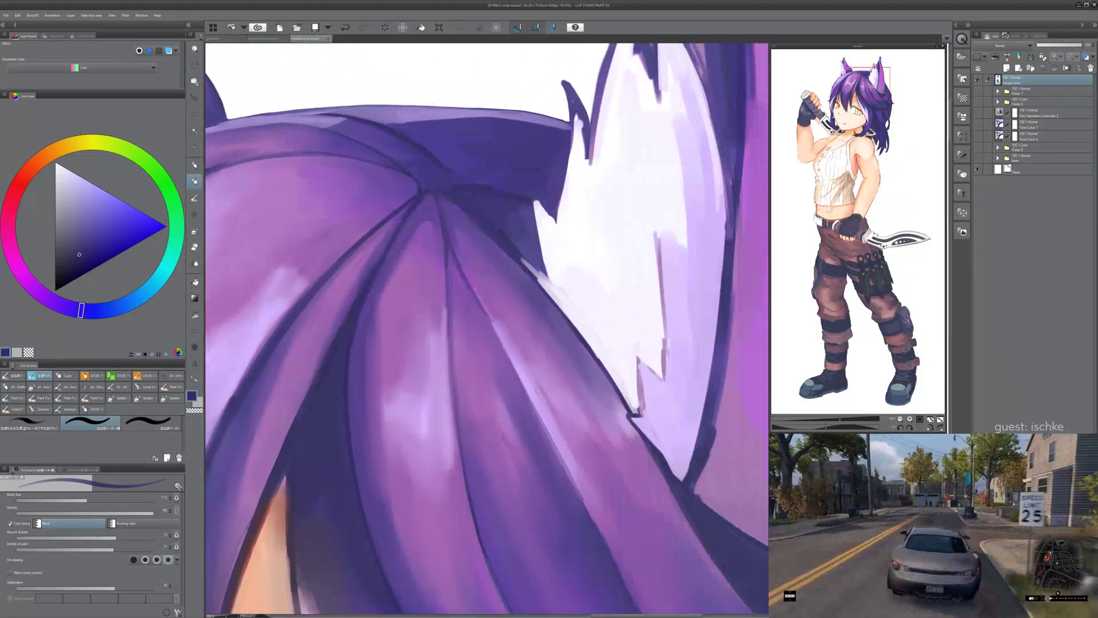
{"action": "key", "text": "asciicircum"}
{"action": "key", "text": "asciicircum"}
{"action": "key", "text": "asciicircum"}
{"action": "key", "text": "asciicircum"}
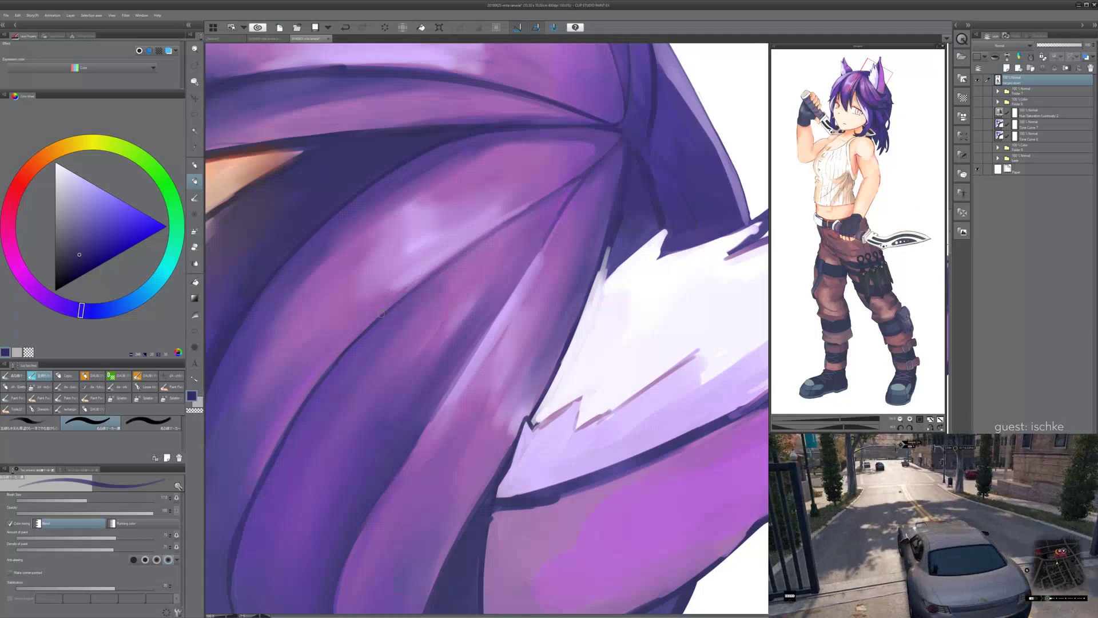
- Try to redraw the dark dividing line between the two central strands up towards the crown in one long stroke
{"action": "mouse_move", "coordinate": [486, 237]}
{"action": "left_mouse_down"}
{"action": "mouse_move", "coordinate": [514, 221]}
{"action": "mouse_move", "coordinate": [471, 243]}
{"action": "left_mouse_up"}
{"action": "key", "text": "ctrl+z"}
{"action": "left_click_drag", "start_coordinate": [355, 320], "coordinate": [487, 228]}
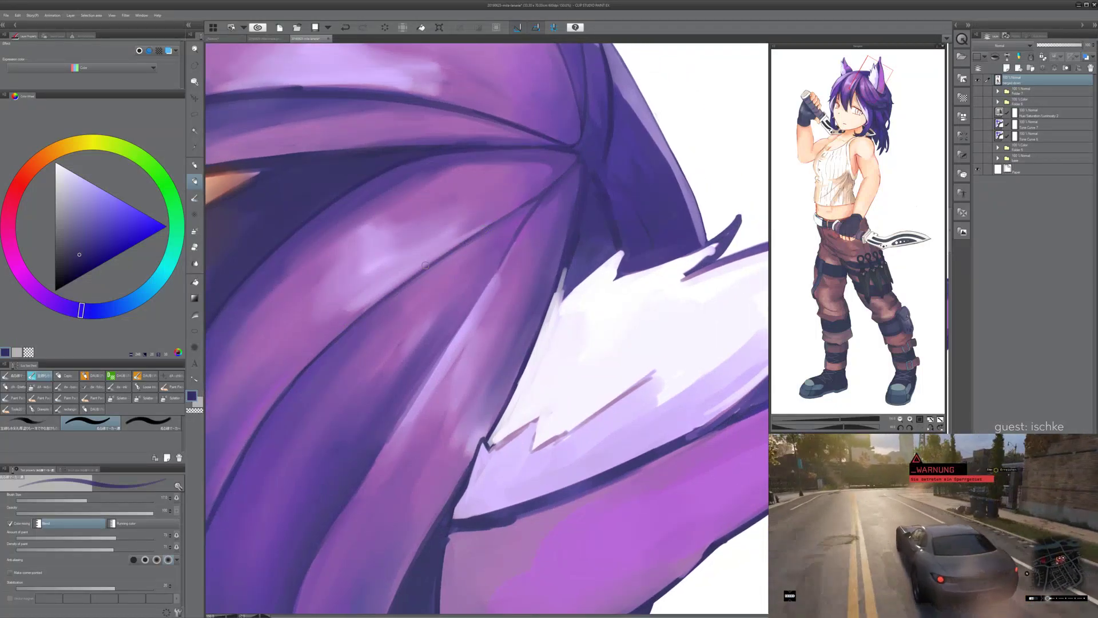
{"action": "key", "text": "ctrl+z"}
{"action": "left_click_drag", "start_coordinate": [335, 338], "coordinate": [496, 220]}
{"action": "key", "text": "ctrl+z"}
{"action": "left_click_drag", "start_coordinate": [336, 337], "coordinate": [494, 224]}
{"action": "key", "text": "ctrl+z"}
{"action": "left_click_drag", "start_coordinate": [335, 337], "coordinate": [474, 233]}
{"action": "key", "text": "ctrl+z"}
{"action": "key", "text": "ctrl+z"}
{"action": "left_click_drag", "start_coordinate": [344, 329], "coordinate": [499, 219]}
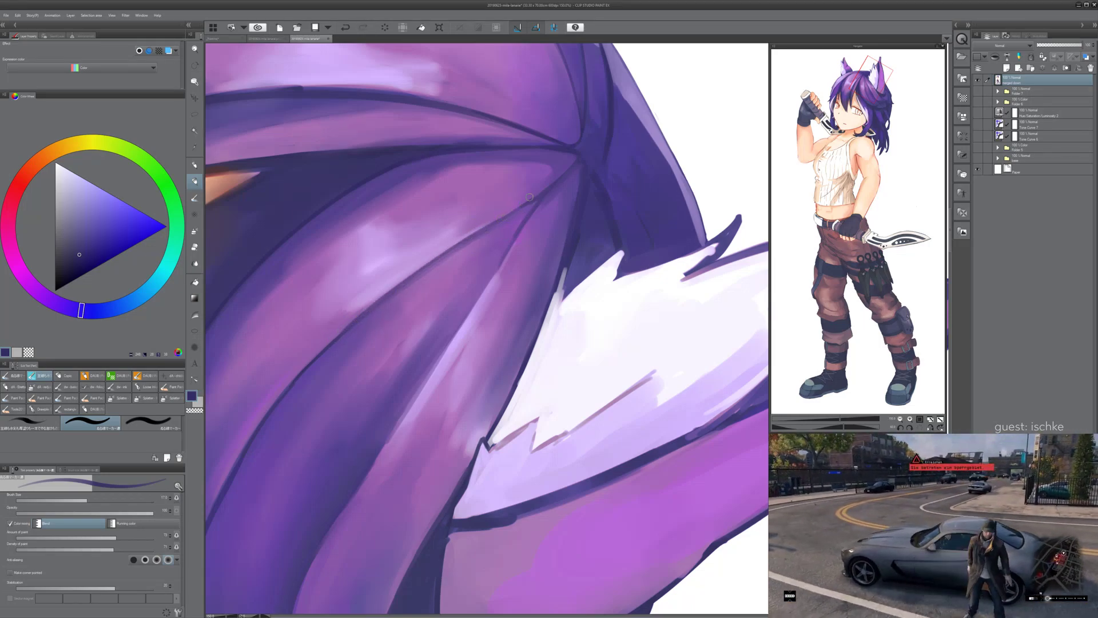
{"action": "key", "text": "ctrl+z"}
{"action": "left_click_drag", "start_coordinate": [364, 318], "coordinate": [517, 209]}
{"action": "key", "text": "ctrl+z"}
{"action": "key", "text": "ctrl+z"}
- Try several dark accent strokes around the hair crown and undo them
{"action": "left_click_drag", "start_coordinate": [743, 69], "coordinate": [552, 159]}
{"action": "mouse_move", "coordinate": [575, 118]}
{"action": "left_mouse_down"}
{"action": "mouse_move", "coordinate": [551, 192]}
{"action": "mouse_move", "coordinate": [594, 121]}
{"action": "mouse_move", "coordinate": [518, 128]}
{"action": "mouse_move", "coordinate": [623, 107]}
{"action": "mouse_move", "coordinate": [584, 90]}
{"action": "mouse_move", "coordinate": [602, 201]}
{"action": "mouse_move", "coordinate": [622, 123]}
{"action": "mouse_move", "coordinate": [604, 194]}
{"action": "mouse_move", "coordinate": [583, 106]}
{"action": "mouse_move", "coordinate": [607, 197]}
{"action": "left_mouse_up"}
{"action": "key", "text": "ctrl+z"}
{"action": "key", "text": "ctrl+z"}
{"action": "key", "text": "ctrl+z"}
{"action": "key", "text": "ctrl+z"}
{"action": "mouse_move", "coordinate": [547, 107]}
{"action": "left_mouse_down"}
{"action": "mouse_move", "coordinate": [570, 202]}
{"action": "mouse_move", "coordinate": [611, 133]}
{"action": "mouse_move", "coordinate": [538, 109]}
{"action": "mouse_move", "coordinate": [509, 167]}
{"action": "mouse_move", "coordinate": [608, 188]}
{"action": "mouse_move", "coordinate": [567, 98]}
{"action": "left_mouse_up"}
{"action": "key", "text": "ctrl+z"}
{"action": "key", "text": "ctrl+z"}
{"action": "left_click_drag", "start_coordinate": [515, 229], "coordinate": [688, 145]}
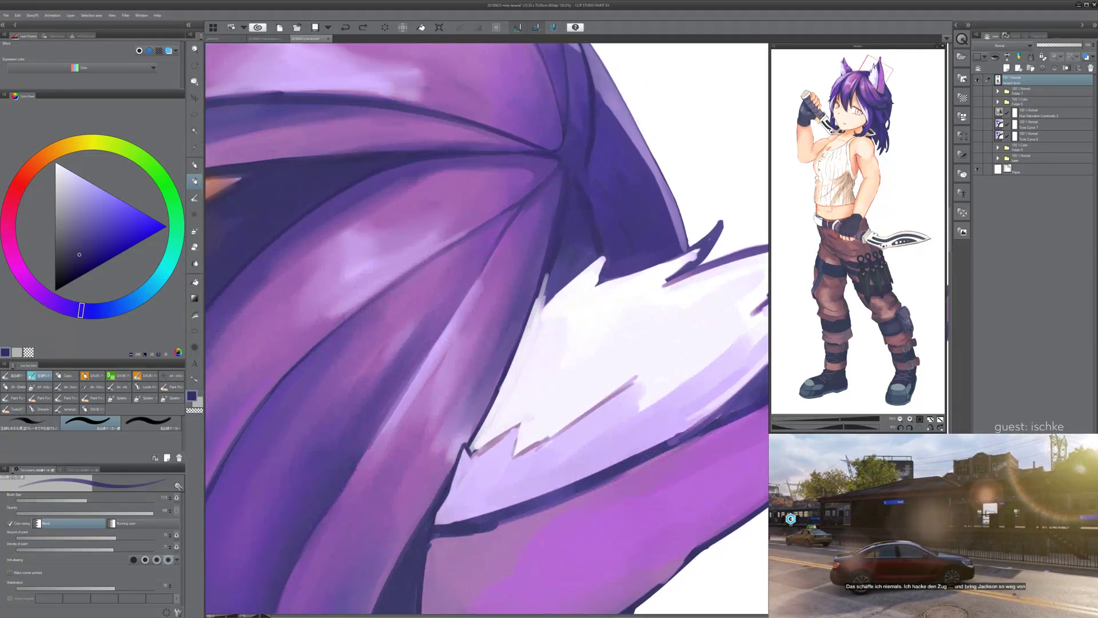
- Try again to draw the curved dark line below the highlighted central strand and undo the strokes
{"action": "left_click_drag", "start_coordinate": [304, 354], "coordinate": [487, 221]}
{"action": "key", "text": "ctrl+z"}
{"action": "left_click_drag", "start_coordinate": [319, 339], "coordinate": [502, 212]}
{"action": "key", "text": "ctrl+z"}
{"action": "mouse_move", "coordinate": [340, 326]}
{"action": "left_mouse_down"}
{"action": "mouse_move", "coordinate": [499, 214]}
{"action": "mouse_move", "coordinate": [434, 359]}
{"action": "left_mouse_up"}
{"action": "key", "text": "ctrl+z"}
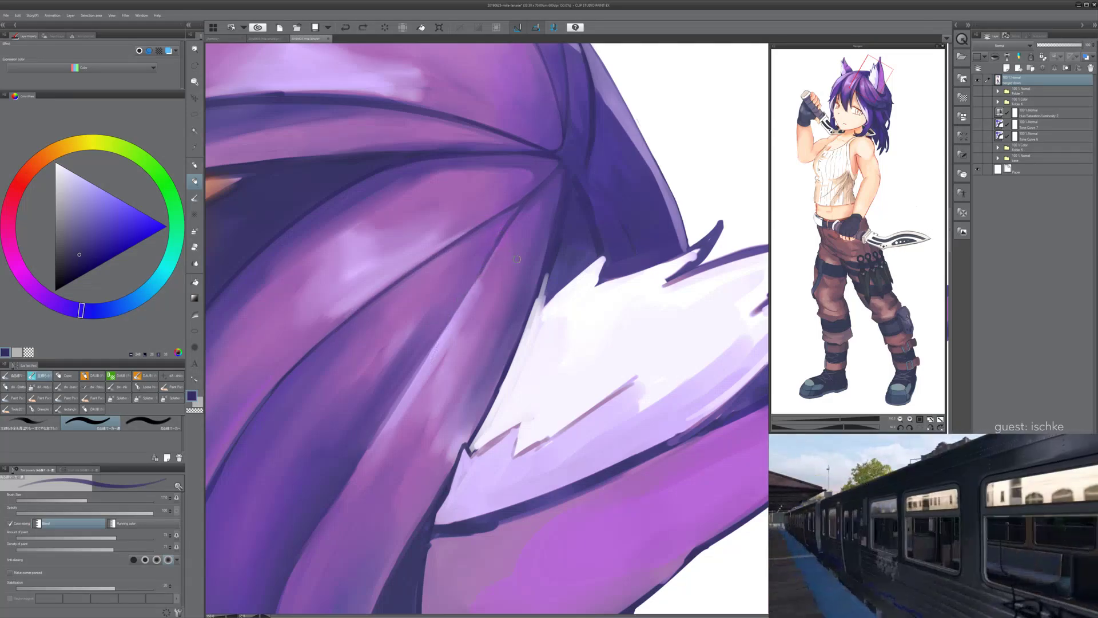
- Examine the flow of the hair strands from the crown to the ear at different angles and magnifications
{"action": "key", "text": "minus"}
{"action": "key", "text": "minus"}
{"action": "key", "text": "minus"}
{"action": "scroll", "coordinate": [524, 259], "scroll_direction": "down", "scroll_amount": 1}
{"action": "scroll", "coordinate": [509, 260], "scroll_direction": "down", "scroll_amount": 1}
{"action": "key", "text": "minus"}
{"action": "key", "text": "asciicircum"}
{"action": "key", "text": "asciicircum"}
{"action": "key", "text": "asciicircum"}
{"action": "key", "text": "asciicircum"}
{"action": "key", "text": "asciicircum"}
{"action": "key", "text": "asciicircum"}
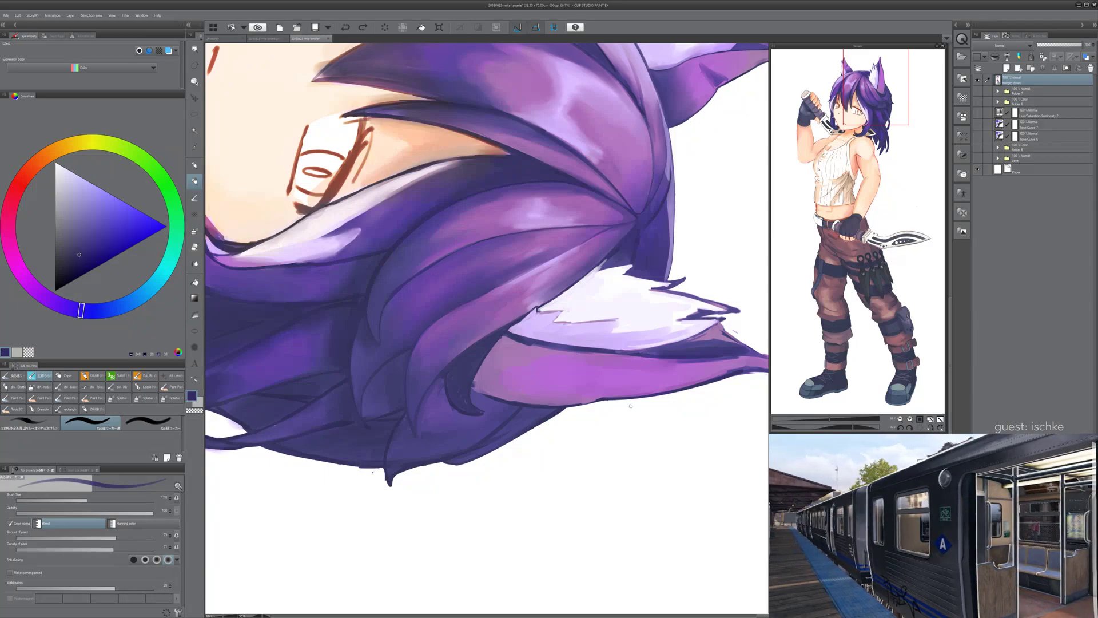
{"action": "scroll", "coordinate": [630, 405], "scroll_direction": "up", "scroll_amount": 4}
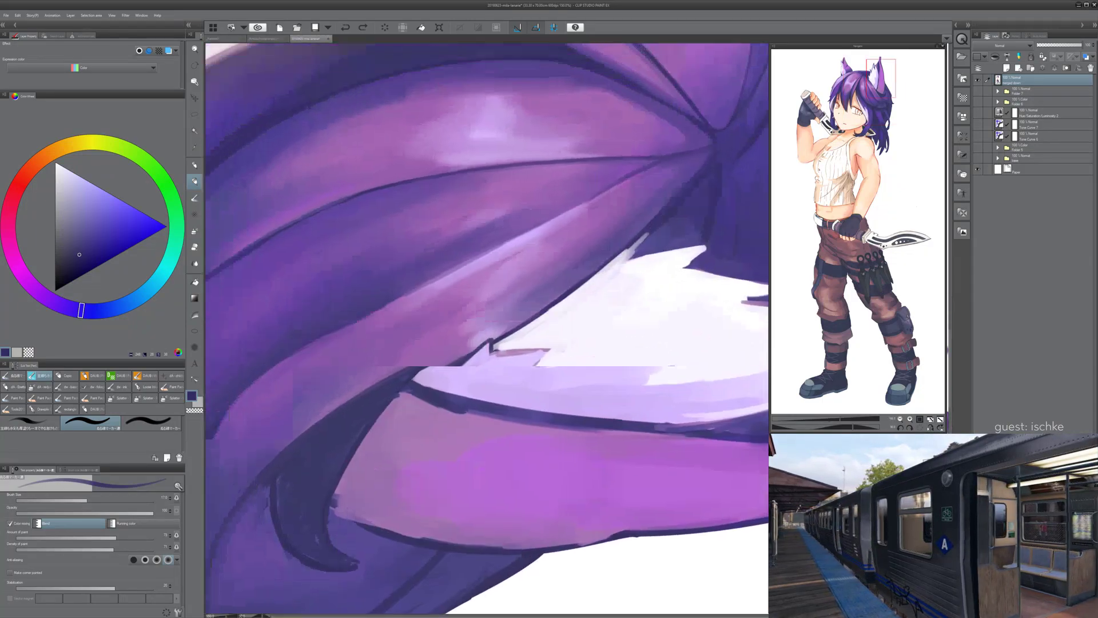
{"action": "scroll", "coordinate": [403, 393], "scroll_direction": "down", "scroll_amount": 2}
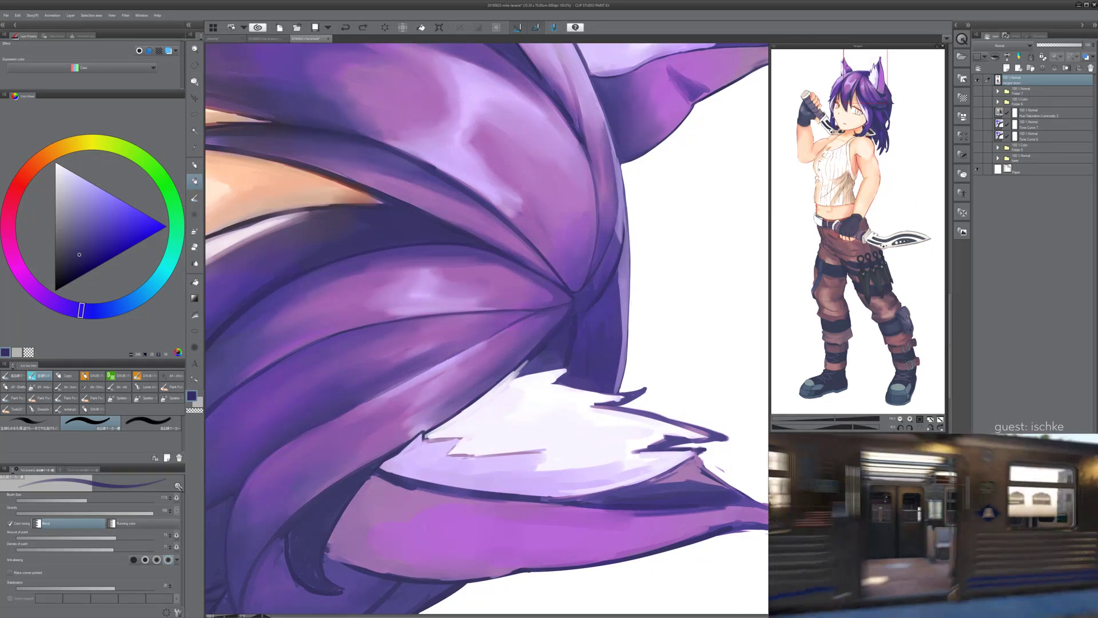
- Try a dark line along the strand just above the white ear fur, leading towards the crown
{"action": "left_click_drag", "start_coordinate": [335, 419], "coordinate": [495, 335]}
{"action": "key", "text": "ctrl+z"}
{"action": "left_click_drag", "start_coordinate": [345, 414], "coordinate": [492, 339]}
{"action": "key", "text": "ctrl+z"}
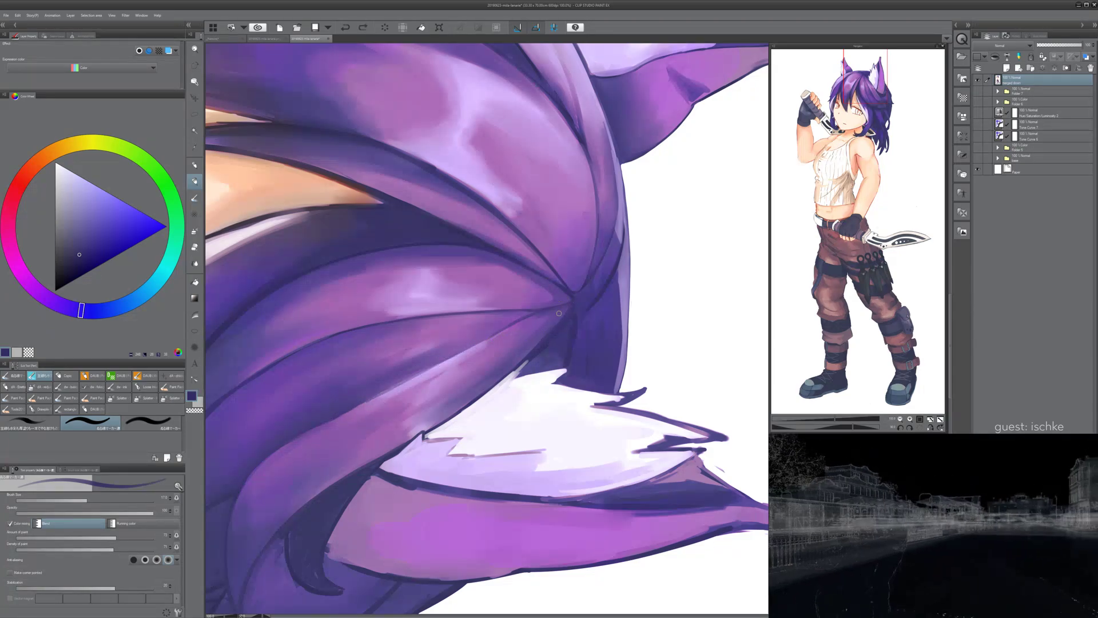
- Try a dark line from the crown along the inner edge of the highlighted strand beside the ear fur, and undo it
{"action": "key", "text": "minus"}
{"action": "key", "text": "minus"}
{"action": "key", "text": "minus"}
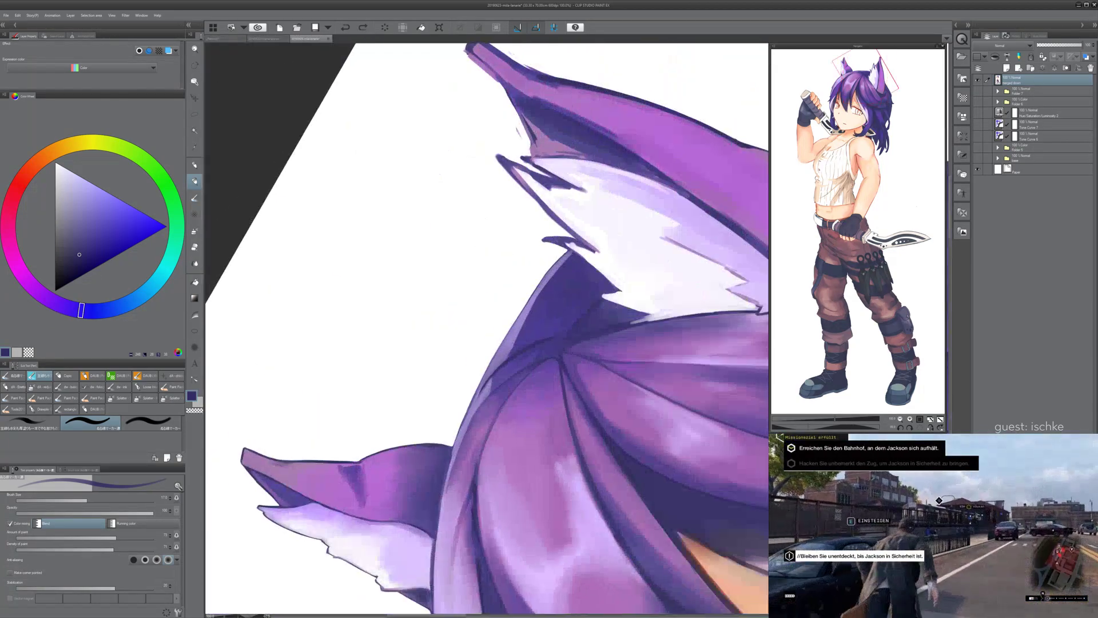
{"action": "left_click_drag", "start_coordinate": [629, 286], "coordinate": [339, 382]}
{"action": "key", "text": "minus"}
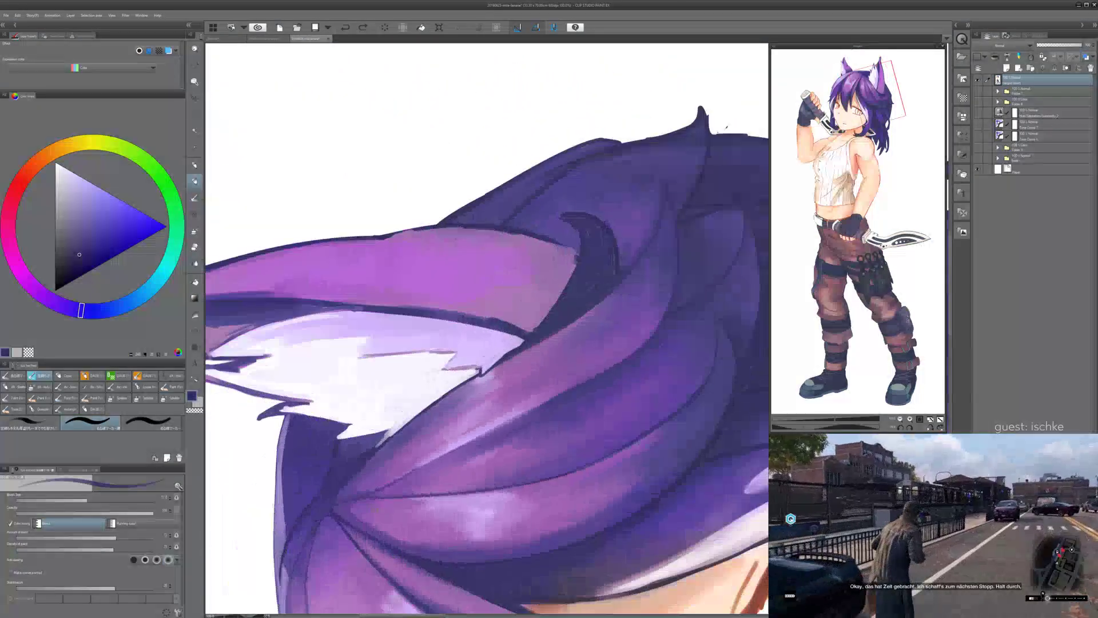
{"action": "left_click_drag", "start_coordinate": [515, 344], "coordinate": [465, 309]}
{"action": "key", "text": "minus"}
{"action": "key", "text": "ctrl+plus"}
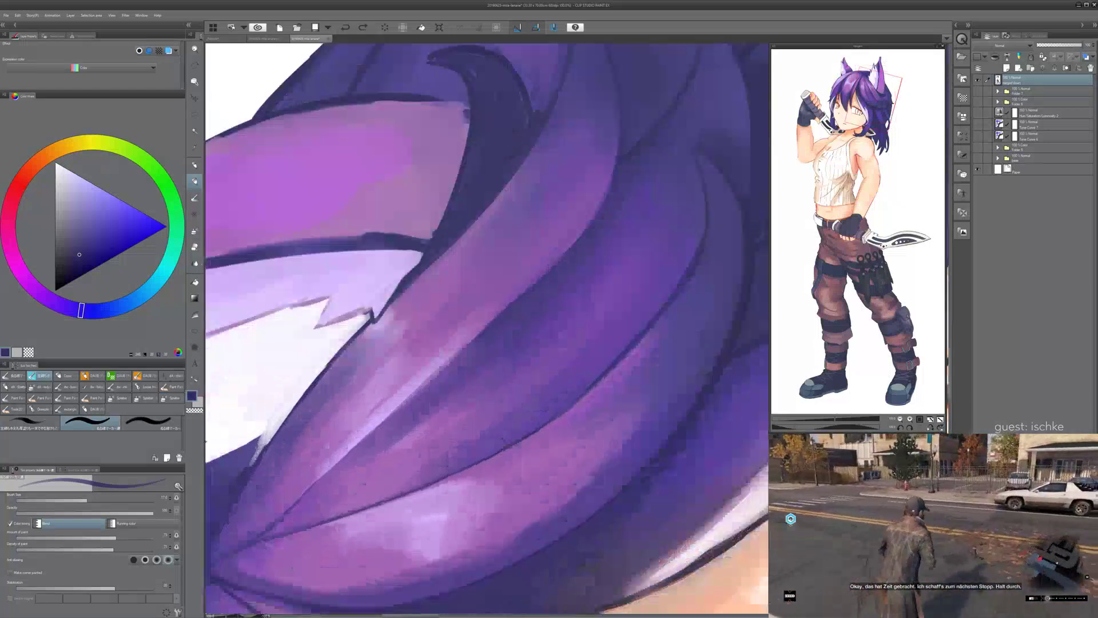
{"action": "key", "text": "asciicircum"}
{"action": "key", "text": "minus"}
{"action": "mouse_move", "coordinate": [261, 539]}
{"action": "left_mouse_down"}
{"action": "mouse_move", "coordinate": [423, 399]}
{"action": "mouse_move", "coordinate": [344, 462]}
{"action": "mouse_move", "coordinate": [491, 325]}
{"action": "left_mouse_up"}
{"action": "key", "text": "ctrl+z"}
{"action": "key", "text": "ctrl+z"}
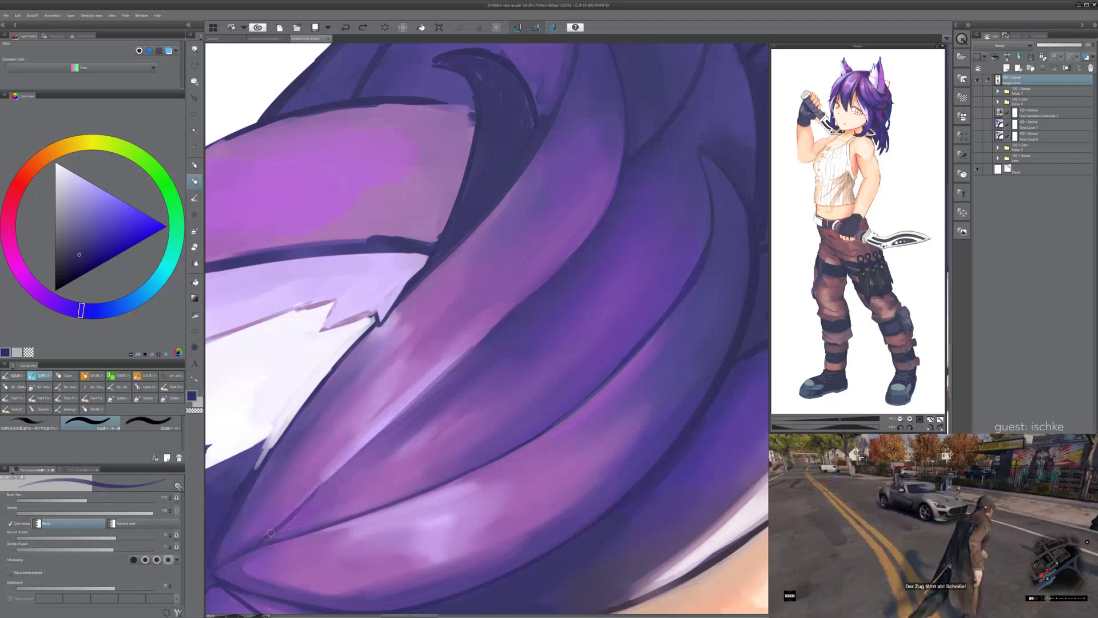
- Draw a smooth dark line outward from the crown along the underside of the highlighted strand beside the white ear fur
{"action": "left_click_drag", "start_coordinate": [271, 532], "coordinate": [490, 345]}
{"action": "key", "text": "ctrl+z"}
{"action": "mouse_move", "coordinate": [273, 529]}
{"action": "left_mouse_down"}
{"action": "mouse_move", "coordinate": [493, 323]}
{"action": "mouse_move", "coordinate": [309, 501]}
{"action": "mouse_move", "coordinate": [491, 345]}
{"action": "left_mouse_up"}
{"action": "key", "text": "ctrl+z"}
{"action": "key", "text": "ctrl+z"}
{"action": "left_click_drag", "start_coordinate": [280, 525], "coordinate": [490, 324]}
{"action": "key", "text": "ctrl+z"}
{"action": "left_click_drag", "start_coordinate": [279, 524], "coordinate": [487, 340]}
{"action": "key", "text": "ctrl+z"}
{"action": "mouse_move", "coordinate": [286, 519]}
{"action": "left_mouse_down"}
{"action": "mouse_move", "coordinate": [477, 346]}
{"action": "mouse_move", "coordinate": [494, 311]}
{"action": "left_mouse_up"}
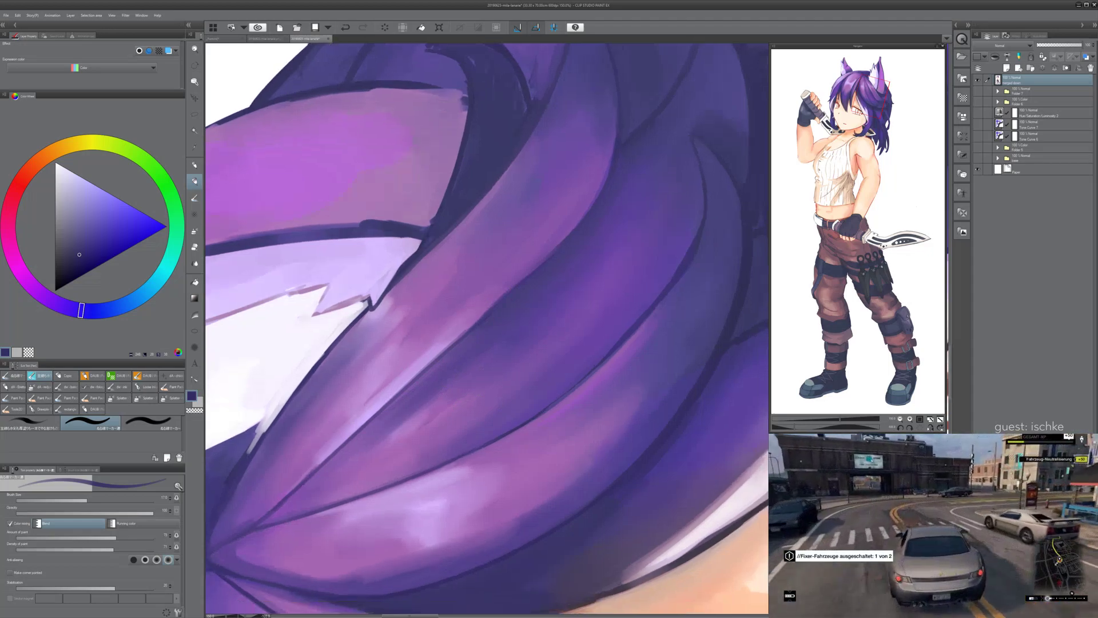
- Blend the boundary between the highlighted strand and its darker neighbour using purples and blues sampled from the surrounding hair
{"action": "left_click", "coordinate": [429, 383], "text": "alt"}
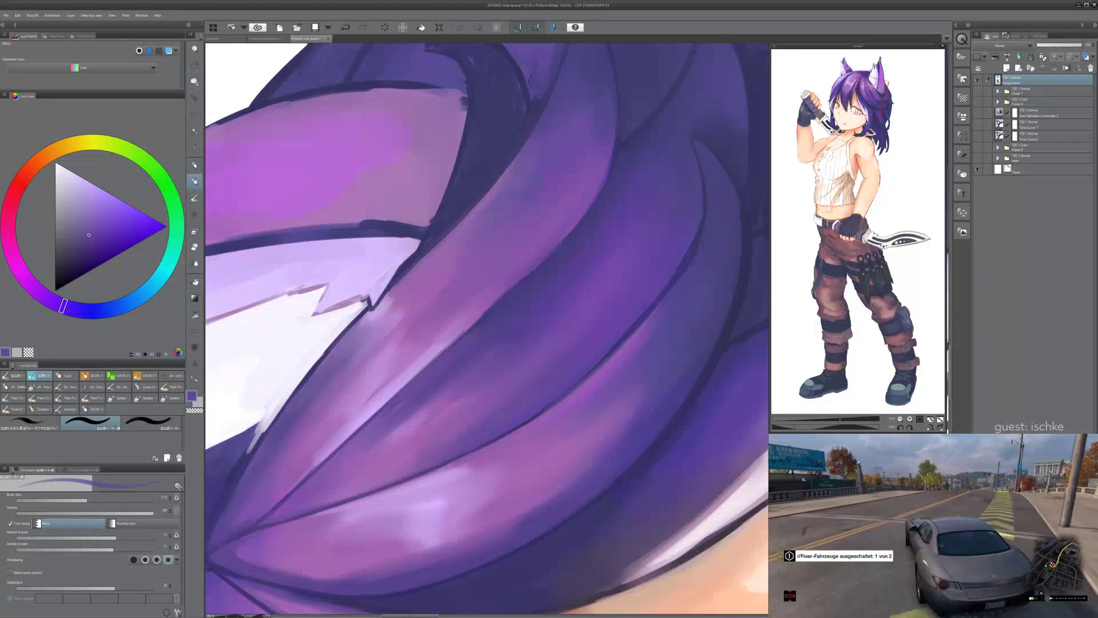
{"action": "scroll", "coordinate": [480, 326], "scroll_direction": "up", "scroll_amount": 1}
{"action": "left_click", "coordinate": [475, 313], "text": "alt"}
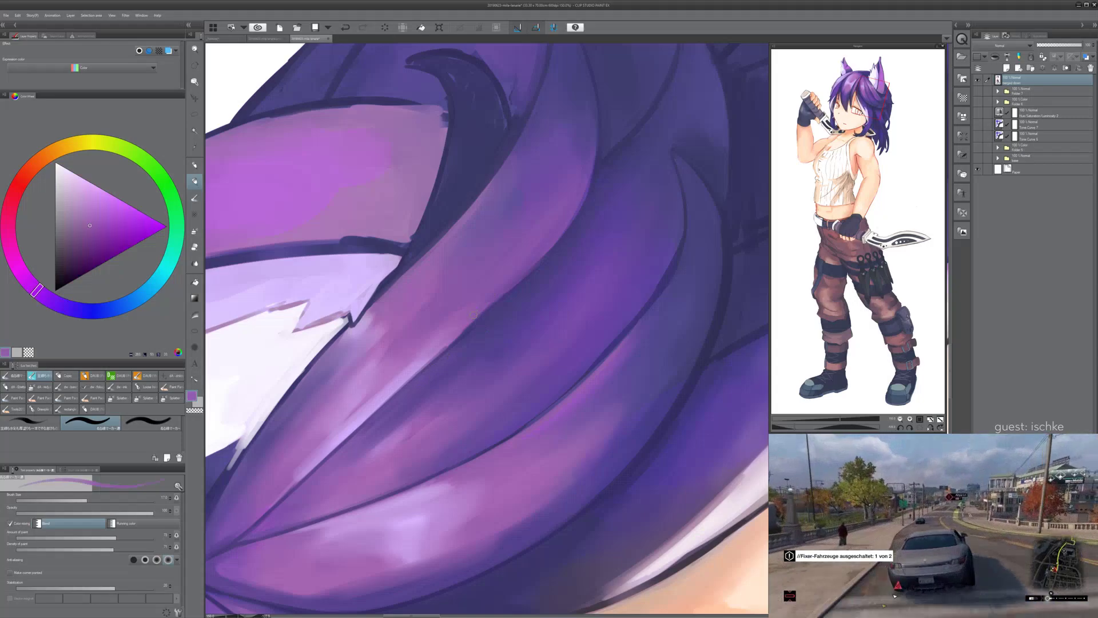
{"action": "mouse_move", "coordinate": [472, 323]}
{"action": "left_mouse_down"}
{"action": "mouse_move", "coordinate": [444, 340]}
{"action": "mouse_move", "coordinate": [474, 315]}
{"action": "left_mouse_up"}
{"action": "left_click", "coordinate": [431, 356], "text": "alt"}
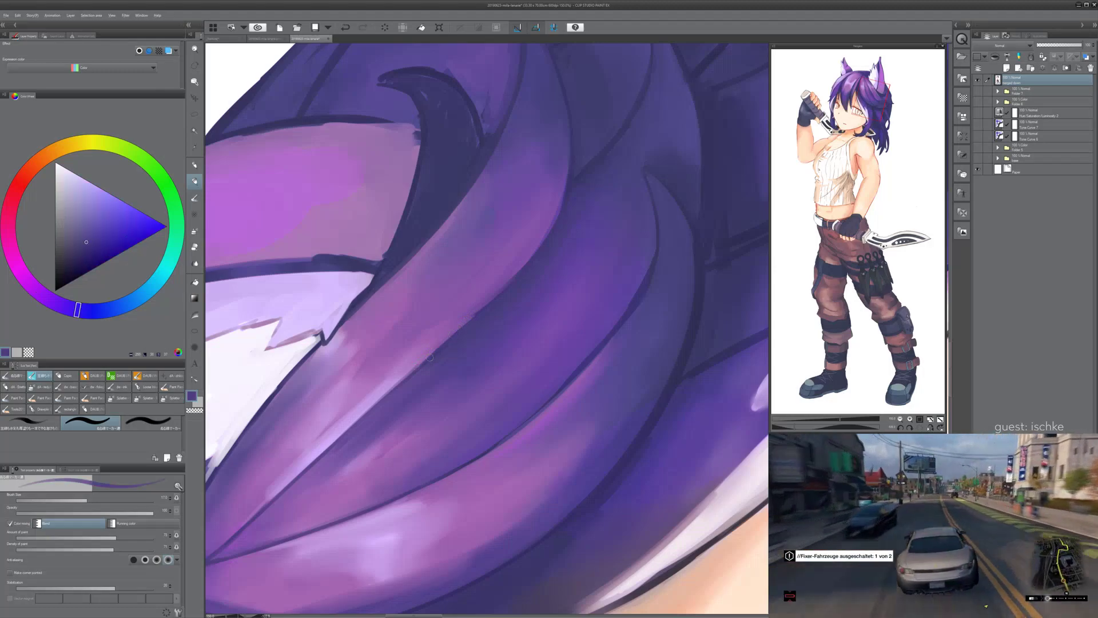
{"action": "left_click", "coordinate": [471, 316], "text": "alt"}
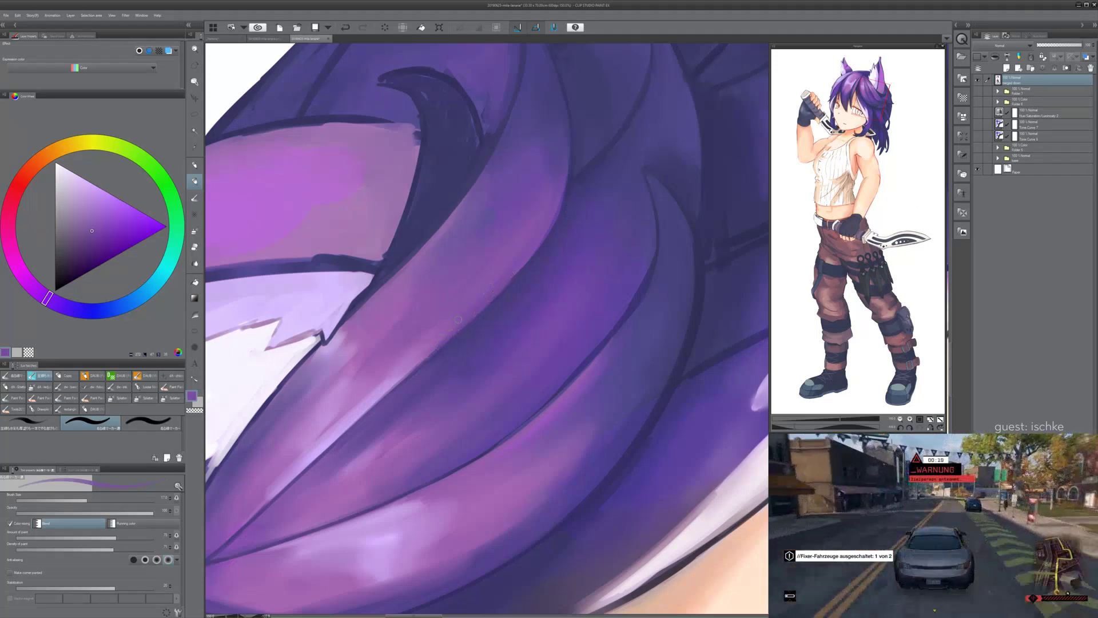
{"action": "left_click", "coordinate": [411, 366], "text": "alt"}
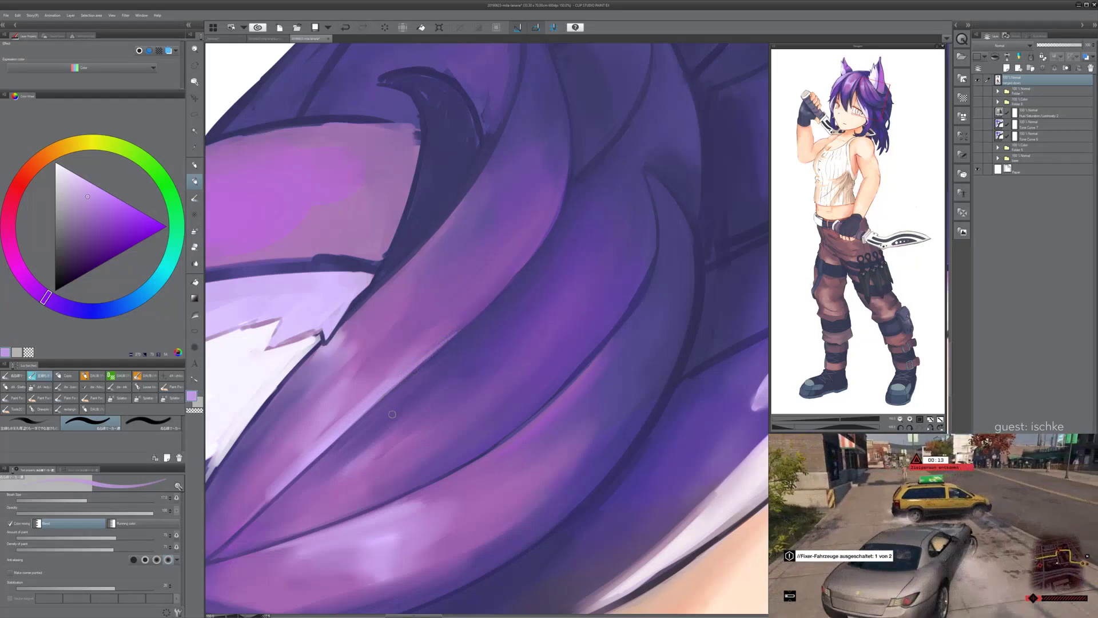
- Paint a light lavender highlight along the edge of the strand beside the ear fur, redoing the stroke as needed
{"action": "mouse_move", "coordinate": [461, 404]}
{"action": "left_mouse_down"}
{"action": "mouse_move", "coordinate": [440, 336]}
{"action": "mouse_move", "coordinate": [507, 229]}
{"action": "mouse_move", "coordinate": [544, 214]}
{"action": "mouse_move", "coordinate": [595, 220]}
{"action": "left_mouse_up"}
{"action": "left_click_drag", "start_coordinate": [549, 325], "coordinate": [541, 363]}
{"action": "mouse_move", "coordinate": [595, 258]}
{"action": "left_mouse_down"}
{"action": "mouse_move", "coordinate": [344, 375]}
{"action": "mouse_move", "coordinate": [387, 329]}
{"action": "left_mouse_up"}
{"action": "key", "text": "ctrl+z"}
{"action": "left_click_drag", "start_coordinate": [338, 387], "coordinate": [441, 281]}
{"action": "key", "text": "ctrl+z"}
{"action": "left_click_drag", "start_coordinate": [354, 365], "coordinate": [459, 273]}
{"action": "key", "text": "ctrl+z"}
{"action": "key", "text": "ctrl+y"}
{"action": "left_click_drag", "start_coordinate": [353, 372], "coordinate": [469, 263]}
{"action": "key", "text": "ctrl+z"}
{"action": "mouse_move", "coordinate": [351, 375]}
{"action": "left_mouse_down"}
{"action": "mouse_move", "coordinate": [466, 260]}
{"action": "mouse_move", "coordinate": [384, 317]}
{"action": "left_mouse_up"}
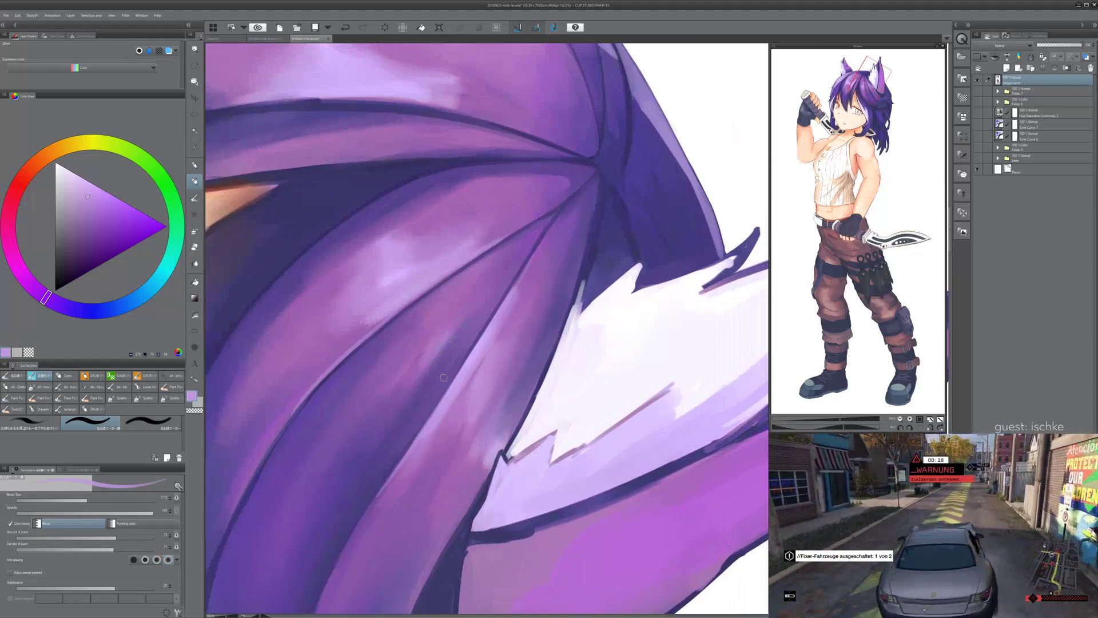
- Examine the crown strands up close and the hair across the whole head, including upright
{"action": "scroll", "coordinate": [487, 344], "scroll_direction": "down", "scroll_amount": 1}
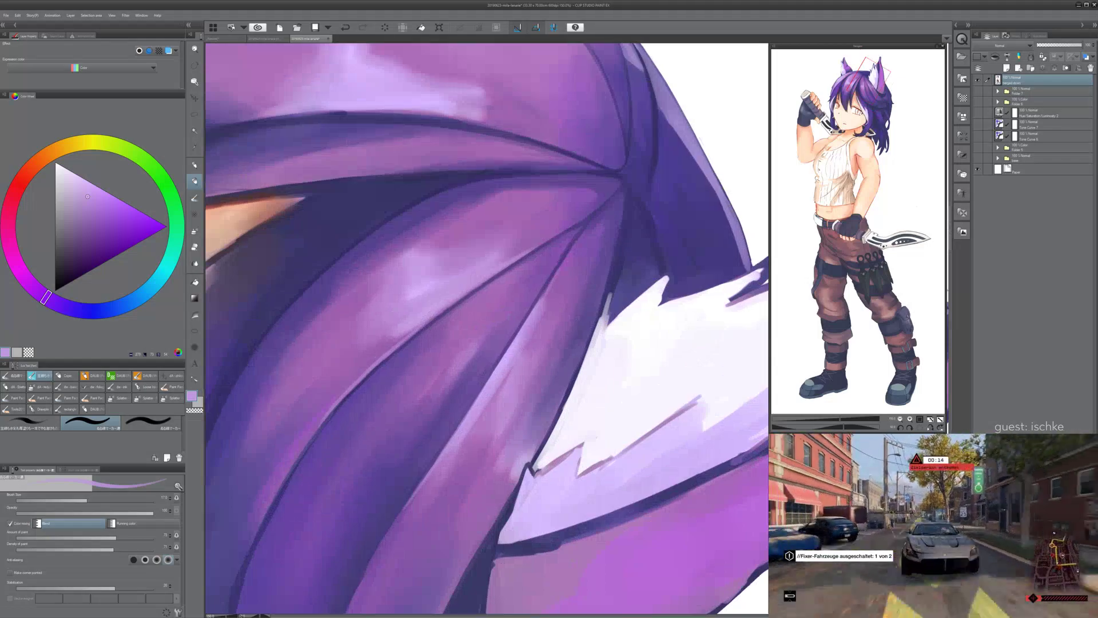
{"action": "key", "text": "ctrl+plus"}
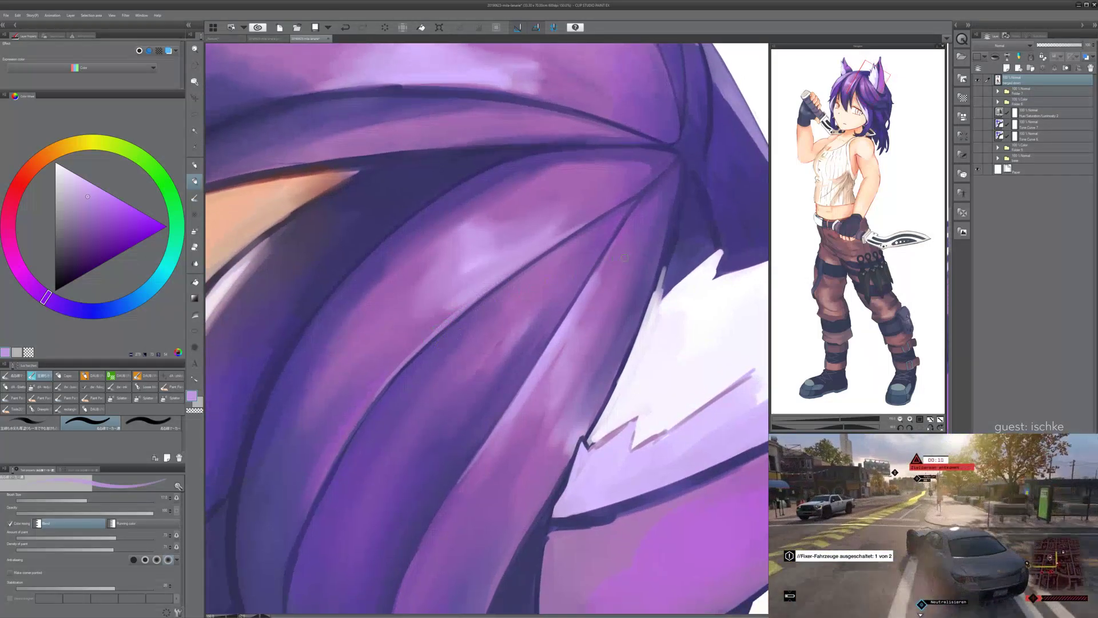
{"action": "scroll", "coordinate": [626, 257], "scroll_direction": "down", "scroll_amount": 5}
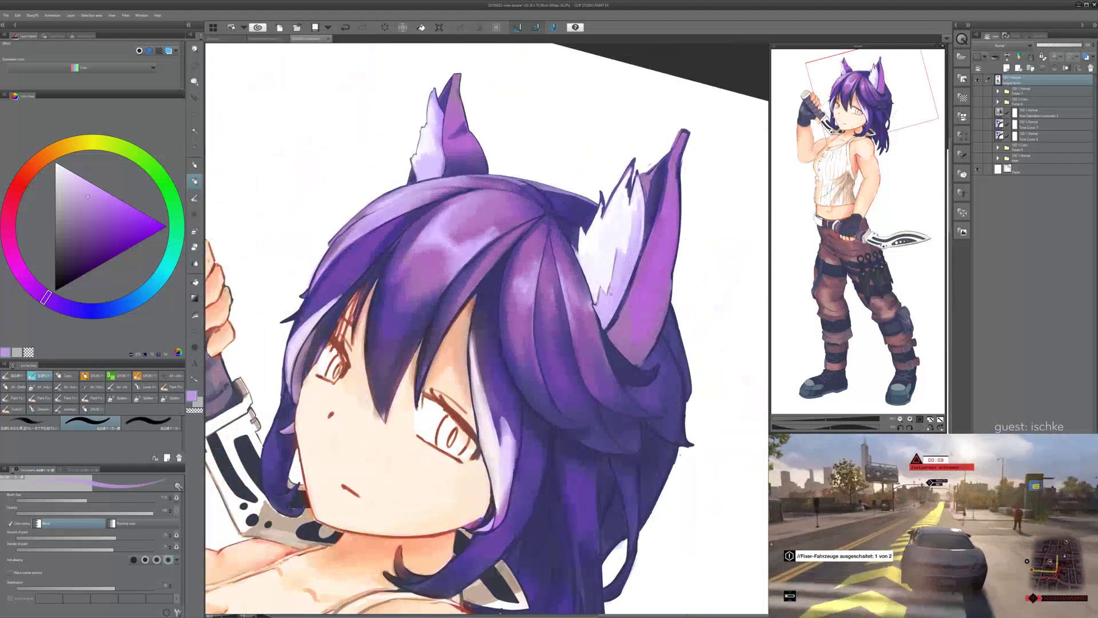
{"action": "key", "text": "minus"}
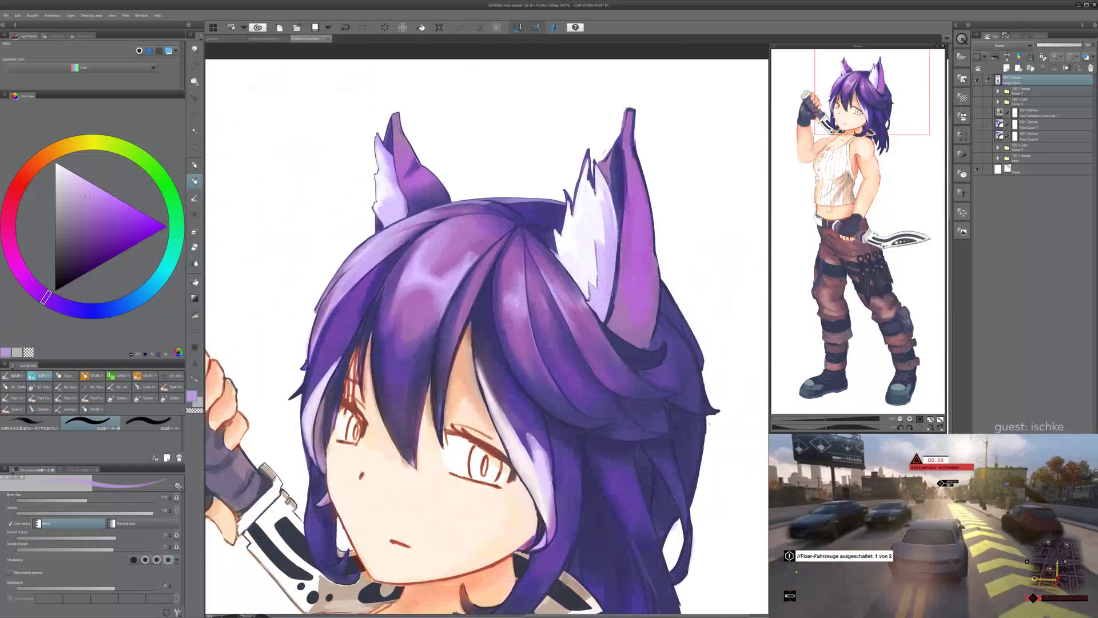
{"action": "scroll", "coordinate": [611, 294], "scroll_direction": "down", "scroll_amount": 2}
{"action": "scroll", "coordinate": [611, 293], "scroll_direction": "up", "scroll_amount": 1}
{"action": "scroll", "coordinate": [610, 294], "scroll_direction": "up", "scroll_amount": 1}
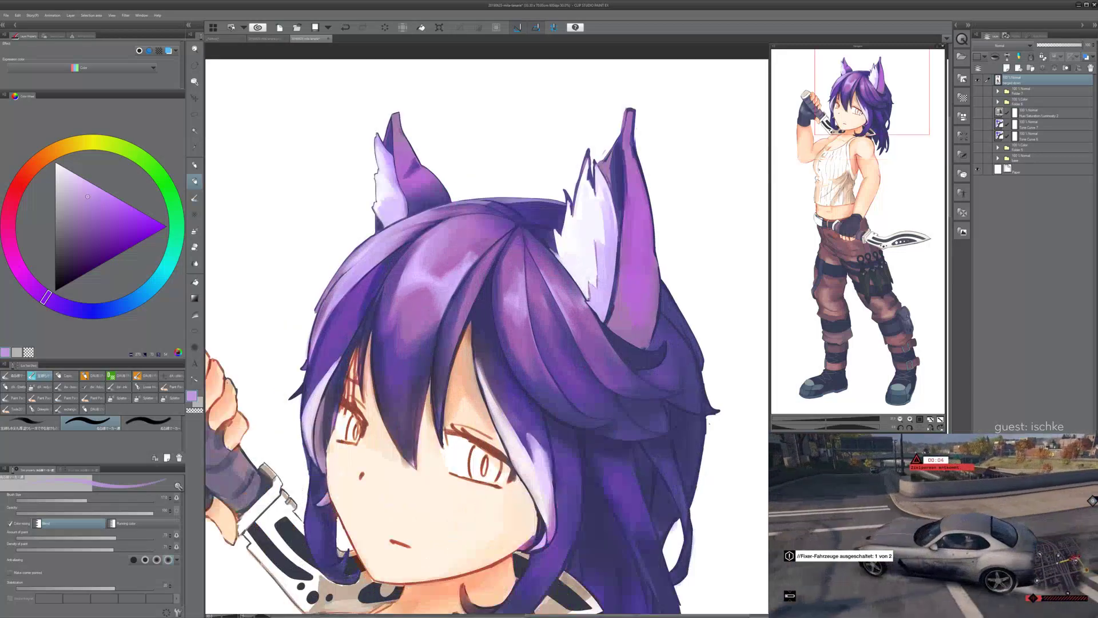
{"action": "scroll", "coordinate": [611, 296], "scroll_direction": "up", "scroll_amount": 1}
{"action": "mouse_move", "coordinate": [611, 294]}
{"action": "left_mouse_down"}
{"action": "mouse_move", "coordinate": [379, 348]}
{"action": "mouse_move", "coordinate": [359, 485]}
{"action": "mouse_move", "coordinate": [293, 392]}
{"action": "mouse_move", "coordinate": [246, 393]}
{"action": "left_mouse_up"}
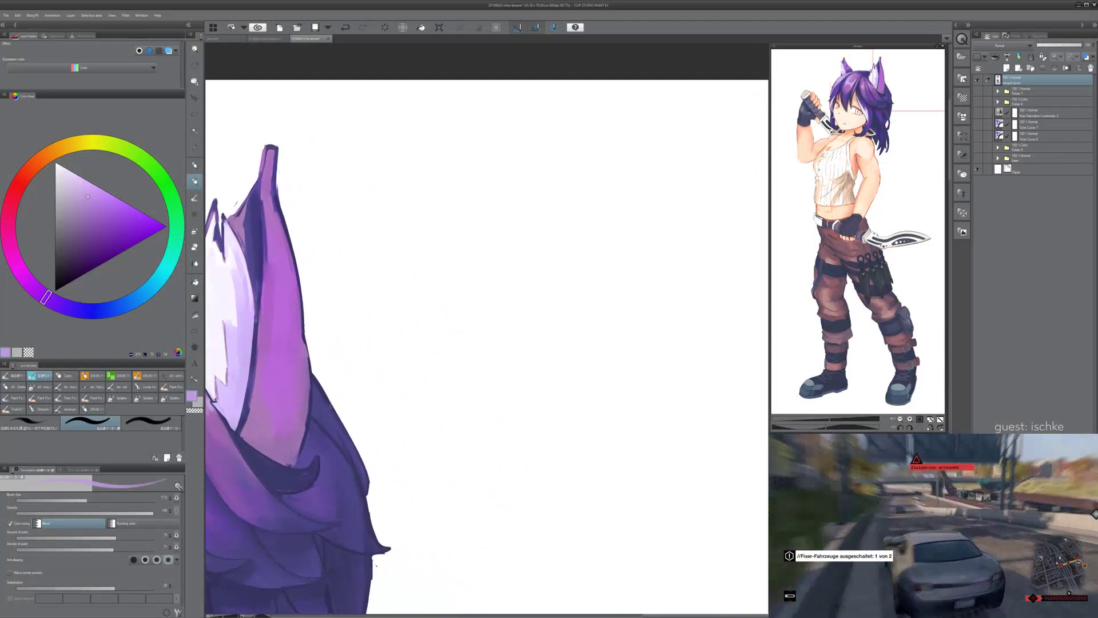
- Try light purple test strokes on the empty canvas beside the ear and undo them
{"action": "left_click_drag", "start_coordinate": [399, 268], "coordinate": [397, 326]}
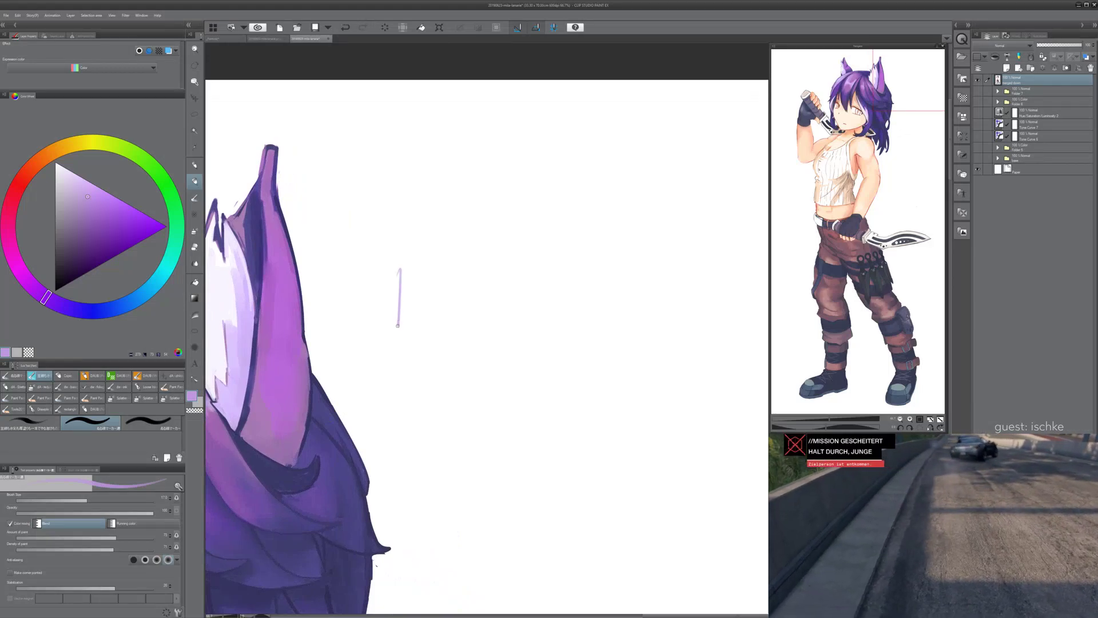
{"action": "mouse_move", "coordinate": [532, 311]}
{"action": "left_mouse_down"}
{"action": "mouse_move", "coordinate": [542, 324]}
{"action": "mouse_move", "coordinate": [556, 310]}
{"action": "mouse_move", "coordinate": [575, 315]}
{"action": "mouse_move", "coordinate": [570, 331]}
{"action": "left_mouse_up"}
{"action": "key", "text": "ctrl+z"}
{"action": "key", "text": "ctrl+z"}
{"action": "key", "text": "ctrl+z"}
{"action": "key", "text": "ctrl+z"}
- Sample a dark blue-purple from the hair shadow, try a stroke over the side strands, and undo it
{"action": "left_click_drag", "start_coordinate": [483, 382], "coordinate": [617, 267]}
{"action": "left_click_drag", "start_coordinate": [515, 415], "coordinate": [522, 298]}
{"action": "scroll", "coordinate": [488, 361], "scroll_direction": "down", "scroll_amount": 2}
{"action": "scroll", "coordinate": [470, 280], "scroll_direction": "up", "scroll_amount": 4}
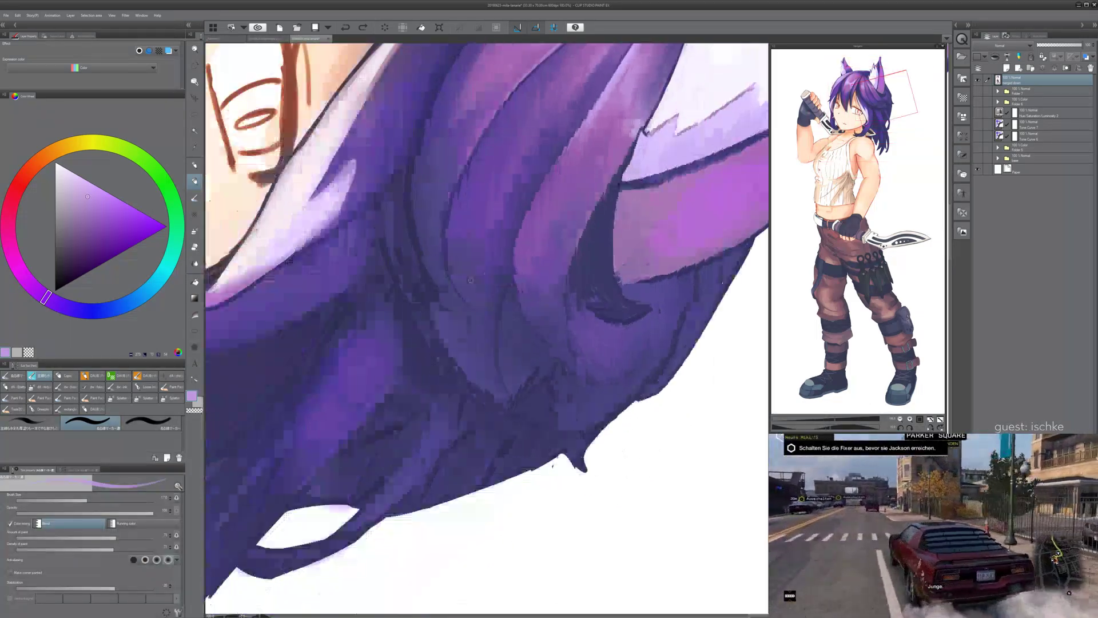
{"action": "mouse_move", "coordinate": [580, 89]}
{"action": "left_mouse_down"}
{"action": "mouse_move", "coordinate": [475, 304]}
{"action": "mouse_move", "coordinate": [505, 265]}
{"action": "mouse_move", "coordinate": [500, 285]}
{"action": "mouse_move", "coordinate": [438, 357]}
{"action": "mouse_move", "coordinate": [477, 363]}
{"action": "left_mouse_up"}
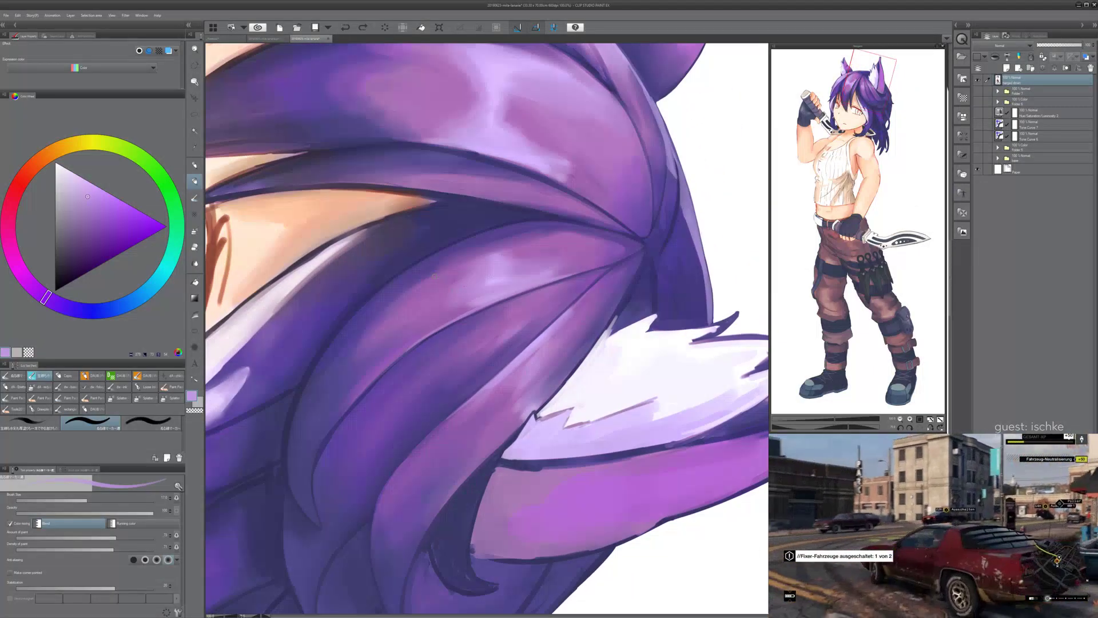
{"action": "left_click", "coordinate": [431, 259], "text": "alt"}
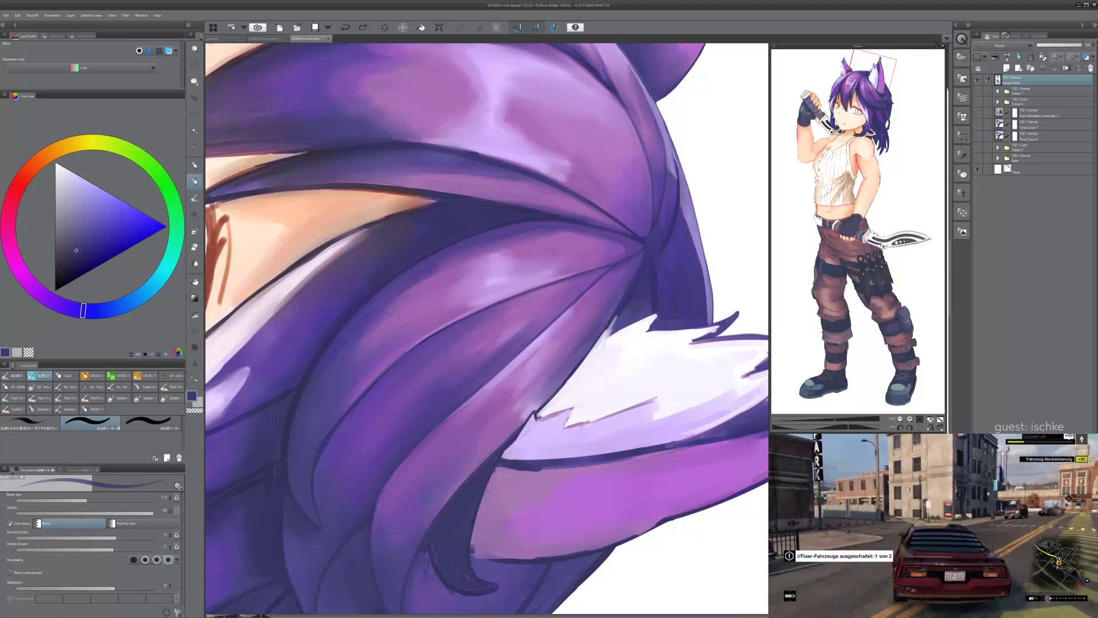
{"action": "key", "text": "minus"}
{"action": "scroll", "coordinate": [449, 315], "scroll_direction": "up", "scroll_amount": 1}
{"action": "left_click_drag", "start_coordinate": [351, 477], "coordinate": [394, 411]}
{"action": "key", "text": "ctrl+z"}
- Try dark strokes along the shaded outer edge of the side strands below the crown and undo them
{"action": "left_click_drag", "start_coordinate": [451, 458], "coordinate": [499, 361]}
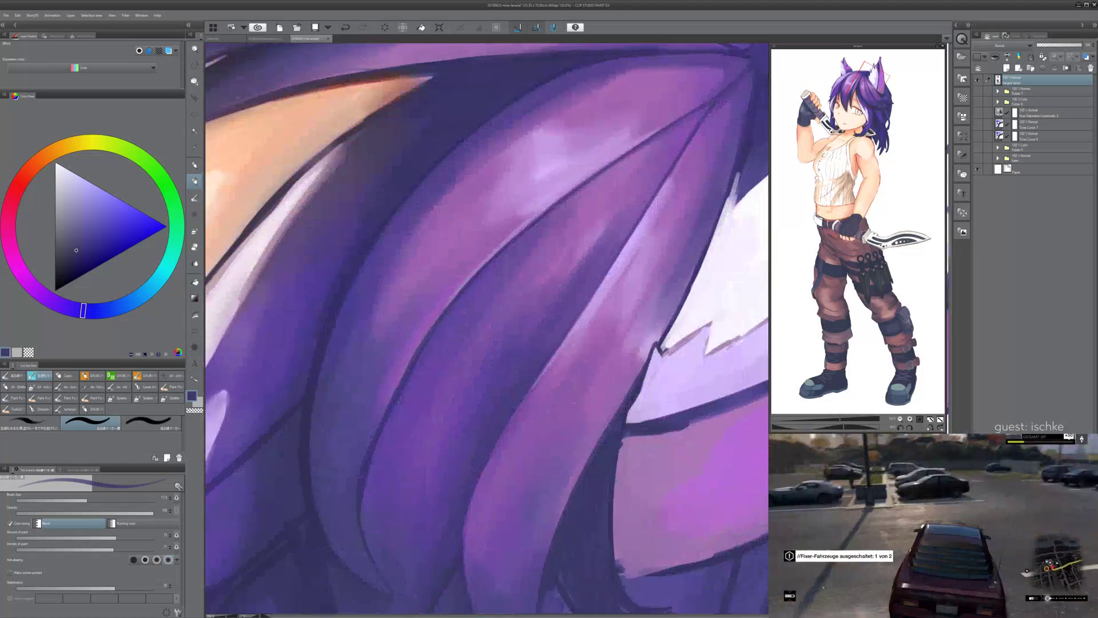
{"action": "left_click_drag", "start_coordinate": [415, 418], "coordinate": [345, 320]}
{"action": "key", "text": "ctrl+z"}
{"action": "mouse_move", "coordinate": [370, 371]}
{"action": "left_mouse_down"}
{"action": "mouse_move", "coordinate": [358, 358]}
{"action": "mouse_move", "coordinate": [379, 292]}
{"action": "mouse_move", "coordinate": [363, 281]}
{"action": "mouse_move", "coordinate": [306, 366]}
{"action": "left_mouse_up"}
{"action": "left_click", "coordinate": [352, 303], "text": "alt"}
{"action": "key", "text": "ctrl+z"}
{"action": "key", "text": "ctrl+z"}
- Shade the outer side strand with sampled blue-purples and refine the dark line curving down to its tip
{"action": "left_click", "coordinate": [332, 257], "text": "alt"}
{"action": "mouse_move", "coordinate": [324, 259]}
{"action": "left_mouse_down"}
{"action": "mouse_move", "coordinate": [311, 327]}
{"action": "mouse_move", "coordinate": [336, 242]}
{"action": "mouse_move", "coordinate": [309, 392]}
{"action": "left_mouse_up"}
{"action": "left_click", "coordinate": [328, 262], "text": "alt"}
{"action": "mouse_move", "coordinate": [313, 312]}
{"action": "left_mouse_down"}
{"action": "mouse_move", "coordinate": [313, 354]}
{"action": "mouse_move", "coordinate": [250, 412]}
{"action": "mouse_move", "coordinate": [267, 399]}
{"action": "left_mouse_up"}
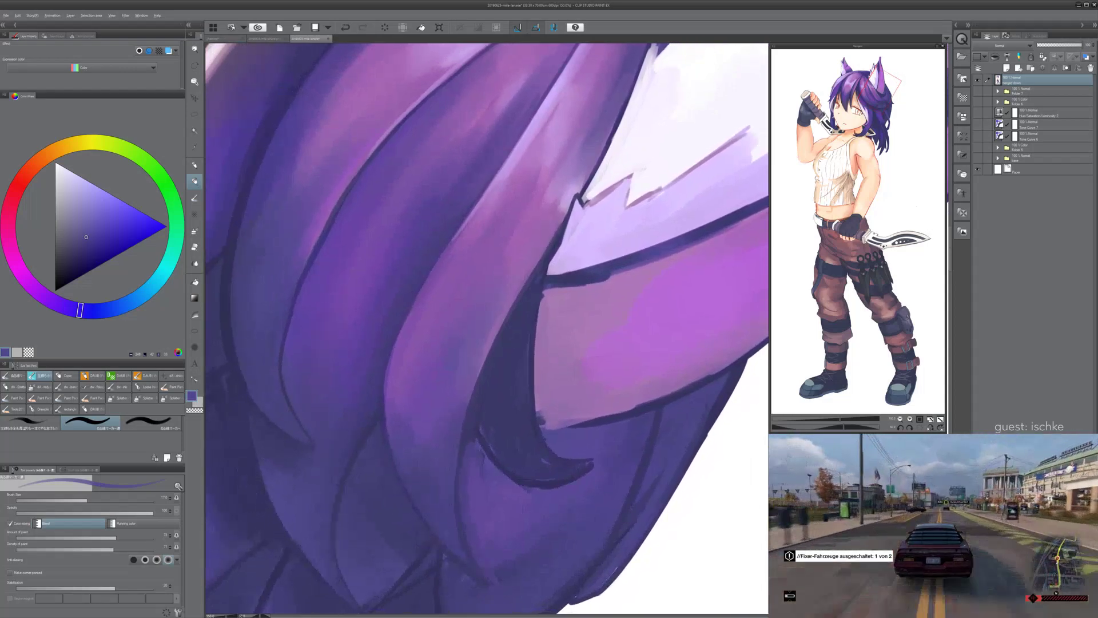
{"action": "left_click", "coordinate": [281, 349], "text": "alt"}
{"action": "left_click", "coordinate": [283, 355], "text": "alt"}
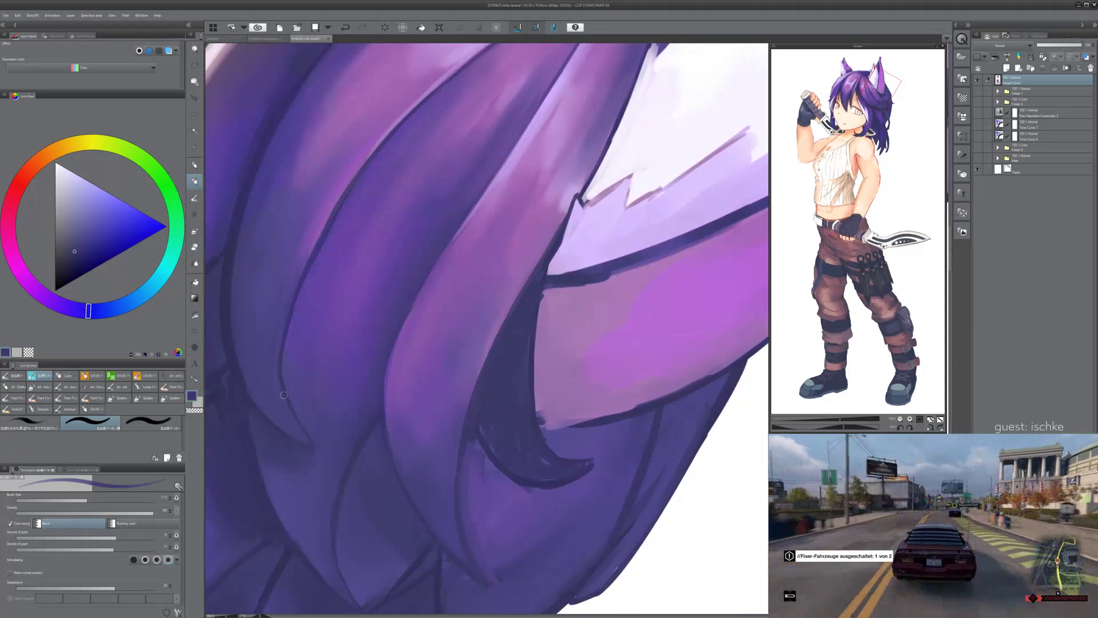
{"action": "mouse_move", "coordinate": [283, 372]}
{"action": "left_mouse_down"}
{"action": "mouse_move", "coordinate": [266, 425]}
{"action": "mouse_move", "coordinate": [298, 439]}
{"action": "mouse_move", "coordinate": [284, 454]}
{"action": "mouse_move", "coordinate": [262, 408]}
{"action": "mouse_move", "coordinate": [251, 294]}
{"action": "mouse_move", "coordinate": [284, 375]}
{"action": "left_mouse_up"}
- Refine the dark contour between the outermost side strand and the hair framing the face, using sampled blue-purple shades
{"action": "scroll", "coordinate": [284, 453], "scroll_direction": "down", "scroll_amount": 2}
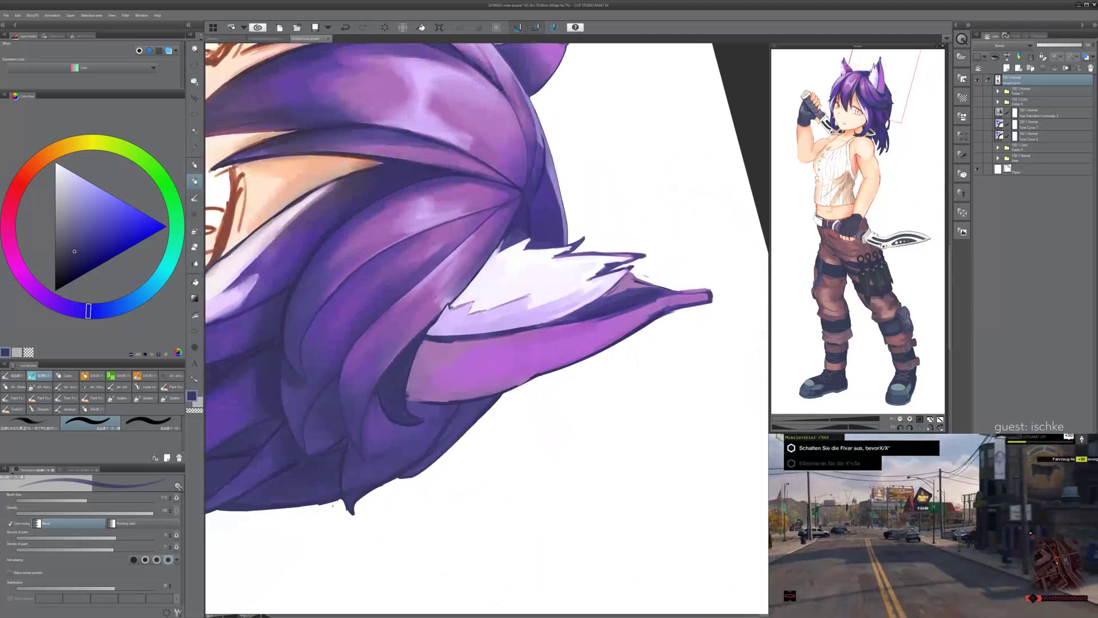
{"action": "scroll", "coordinate": [320, 417], "scroll_direction": "up", "scroll_amount": 5}
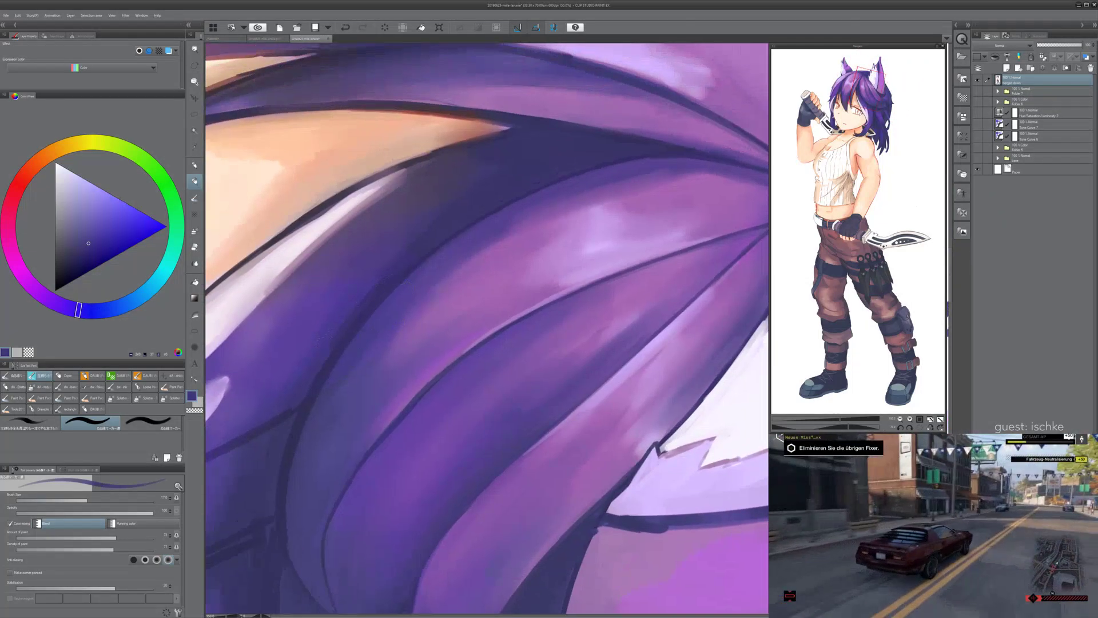
{"action": "left_click", "coordinate": [321, 355], "text": "alt"}
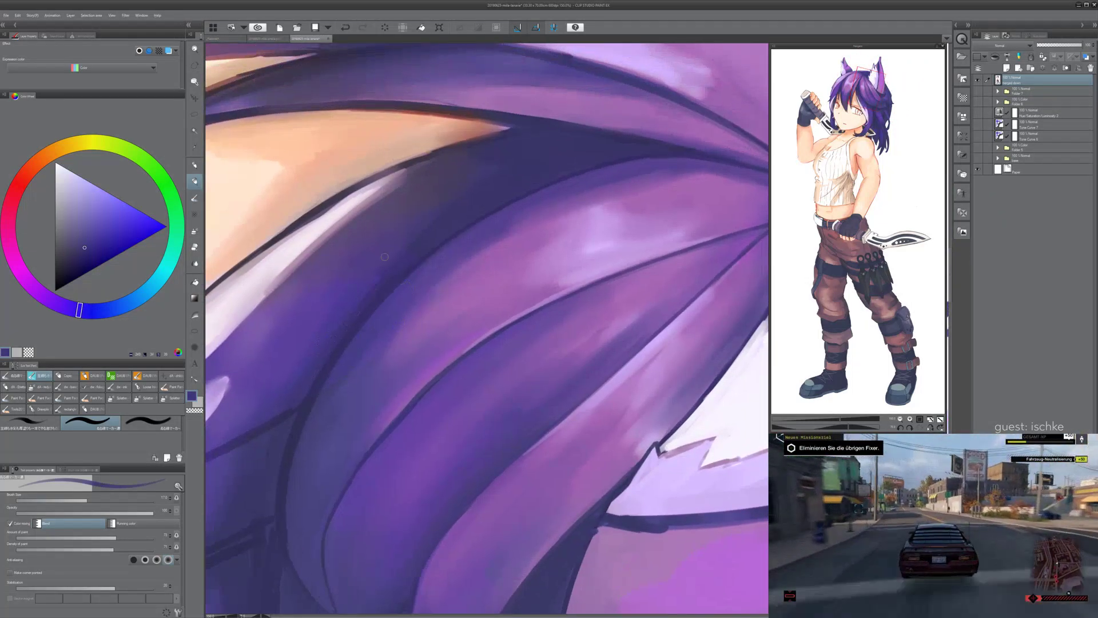
{"action": "left_click", "coordinate": [319, 397], "text": "alt"}
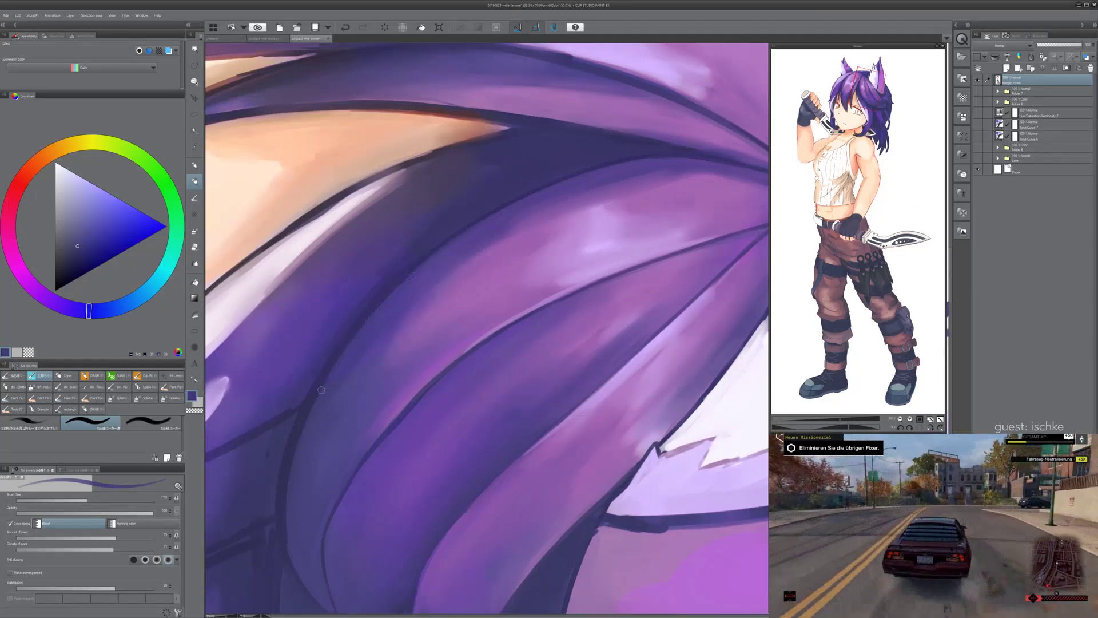
{"action": "left_click_drag", "start_coordinate": [320, 394], "coordinate": [392, 295]}
{"action": "left_click_drag", "start_coordinate": [350, 344], "coordinate": [454, 239]}
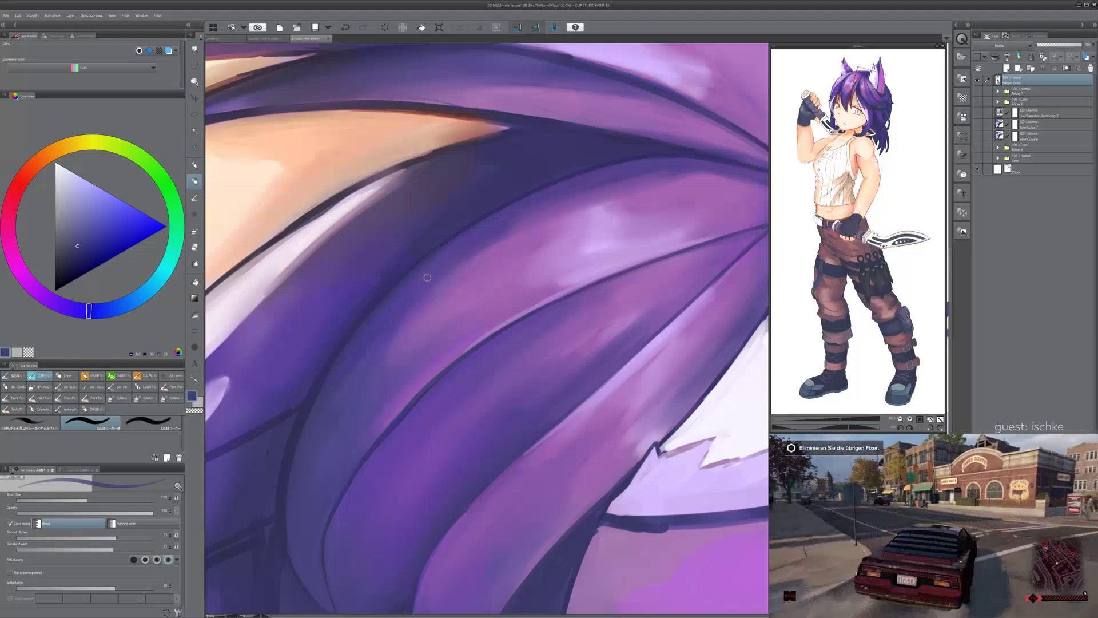
{"action": "left_click", "coordinate": [308, 365], "text": "alt"}
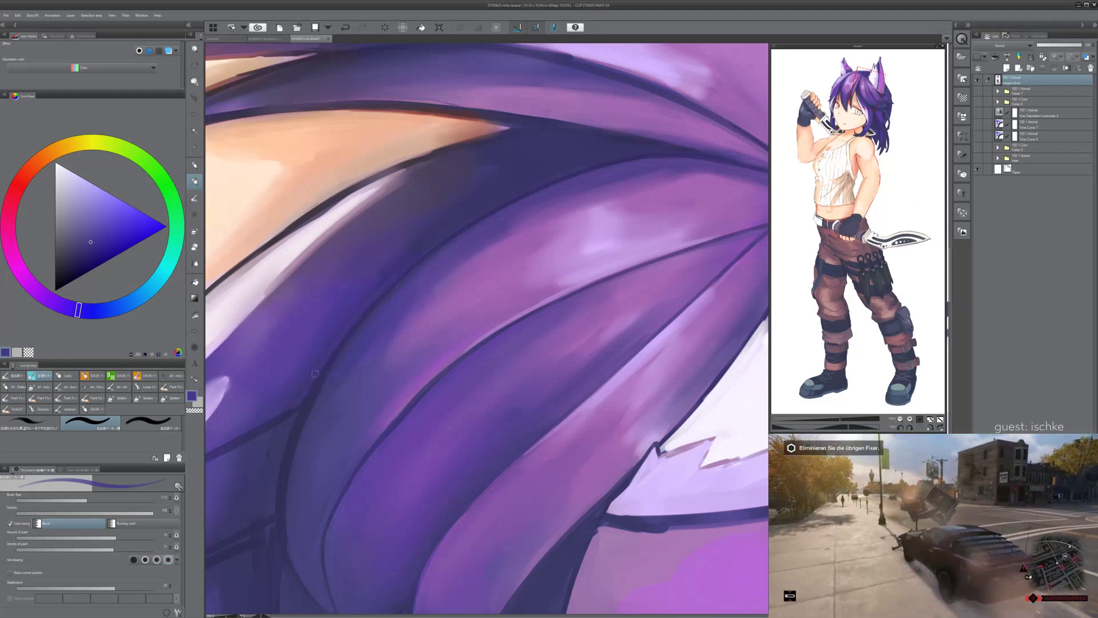
{"action": "left_click_drag", "start_coordinate": [346, 344], "coordinate": [336, 320]}
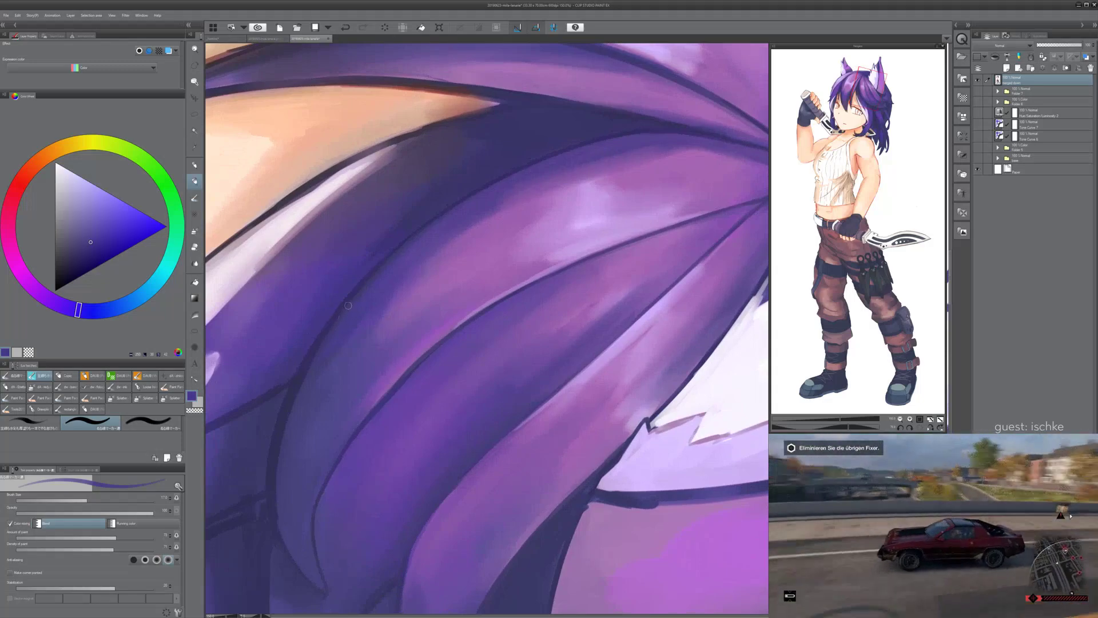
- Examine the side strands, the white lock beside the eye, and the hair around the ear at different angles and magnifications
{"action": "key", "text": "minus"}
{"action": "key", "text": "minus"}
{"action": "key", "text": "asciicircum"}
{"action": "key", "text": "asciicircum"}
{"action": "key", "text": "asciicircum"}
{"action": "key", "text": "asciicircum"}
{"action": "key", "text": "asciicircum"}
{"action": "key", "text": "asciicircum"}
{"action": "key", "text": "asciicircum"}
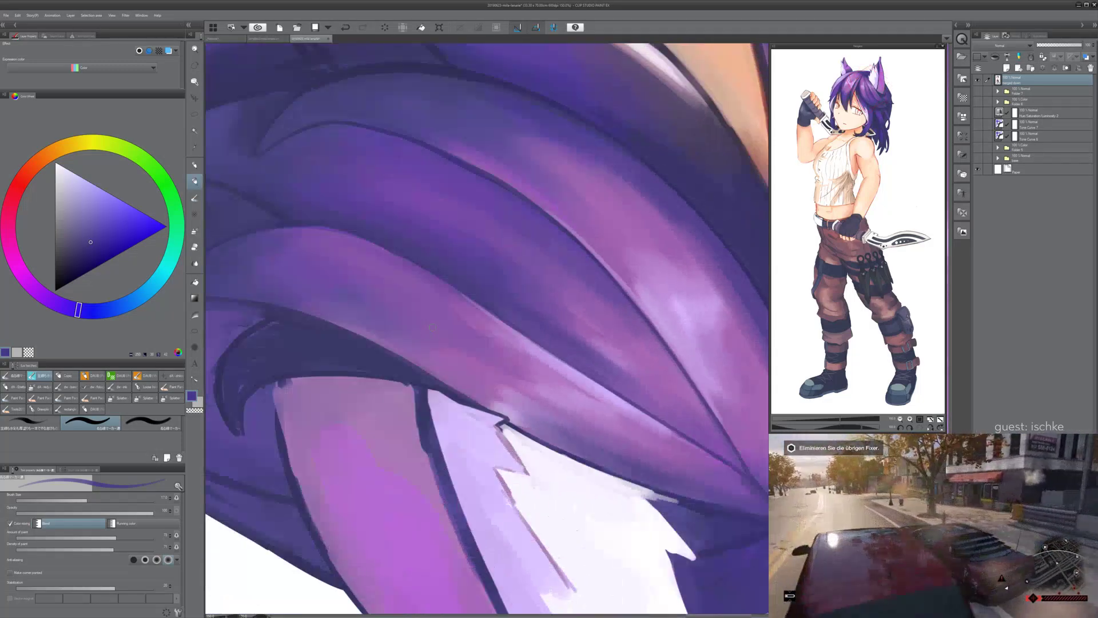
{"action": "left_click_drag", "start_coordinate": [432, 327], "coordinate": [446, 449]}
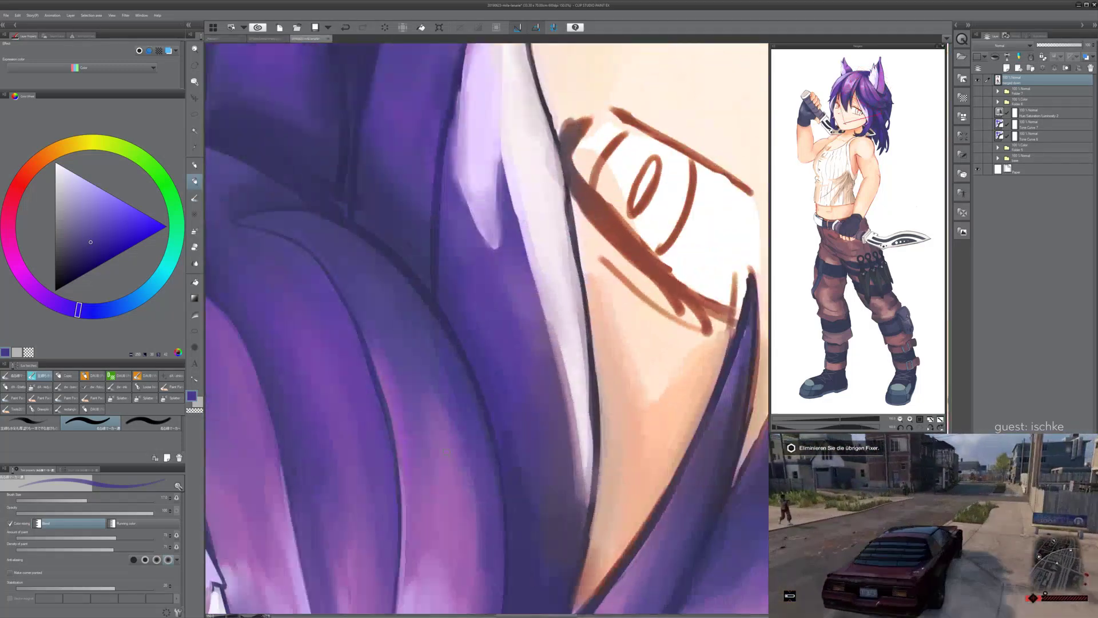
{"action": "key", "text": "asciicircum"}
{"action": "key", "text": "asciicircum"}
{"action": "left_click_drag", "start_coordinate": [579, 281], "coordinate": [458, 428]}
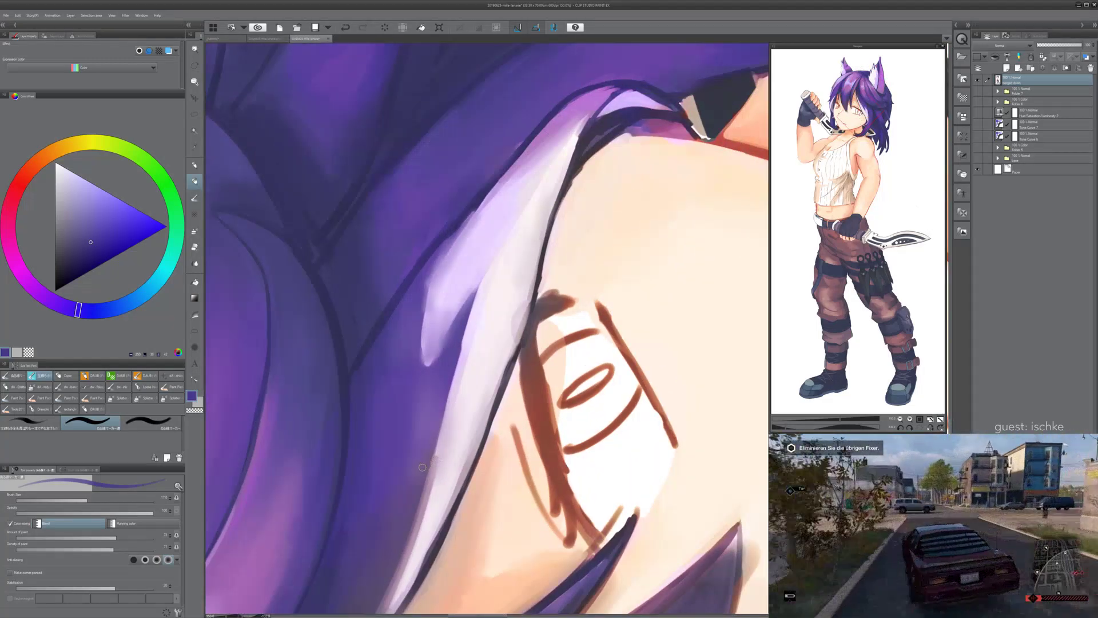
{"action": "scroll", "coordinate": [417, 467], "scroll_direction": "down", "scroll_amount": 2}
{"action": "left_click_drag", "start_coordinate": [492, 458], "coordinate": [432, 472]}
{"action": "key", "text": "minus"}
{"action": "key", "text": "minus"}
{"action": "key", "text": "minus"}
{"action": "key", "text": "minus"}
{"action": "key", "text": "minus"}
{"action": "key", "text": "minus"}
{"action": "key", "text": "minus"}
{"action": "key", "text": "minus"}
{"action": "key", "text": "minus"}
{"action": "key", "text": "minus"}
{"action": "key", "text": "minus"}
{"action": "key", "text": "minus"}
{"action": "left_click_drag", "start_coordinate": [516, 354], "coordinate": [474, 456]}
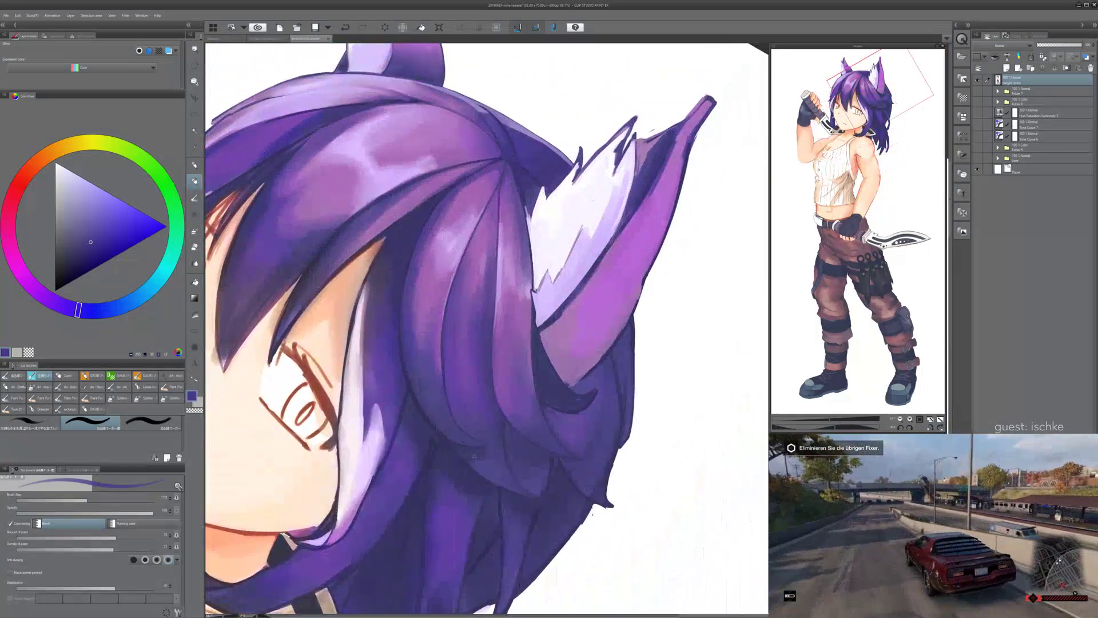
- Examine the whole head, and the crown hair beside the ear's white fur, at different magnifications, trying and undoing one stroke above the crown
{"action": "key", "text": "minus"}
{"action": "key", "text": "minus"}
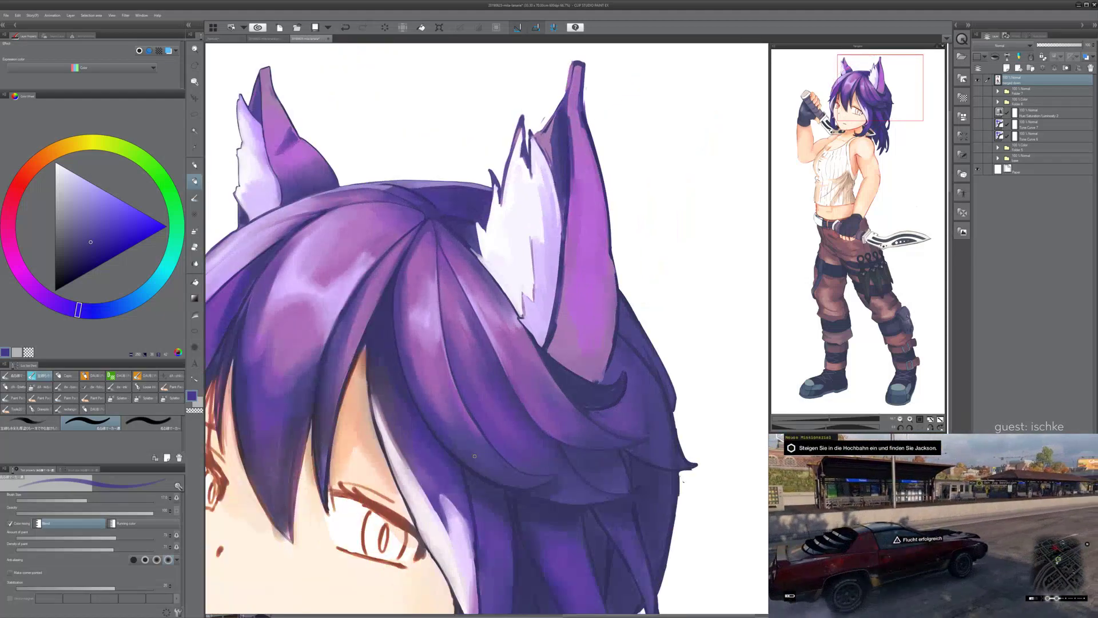
{"action": "scroll", "coordinate": [474, 456], "scroll_direction": "down", "scroll_amount": 5}
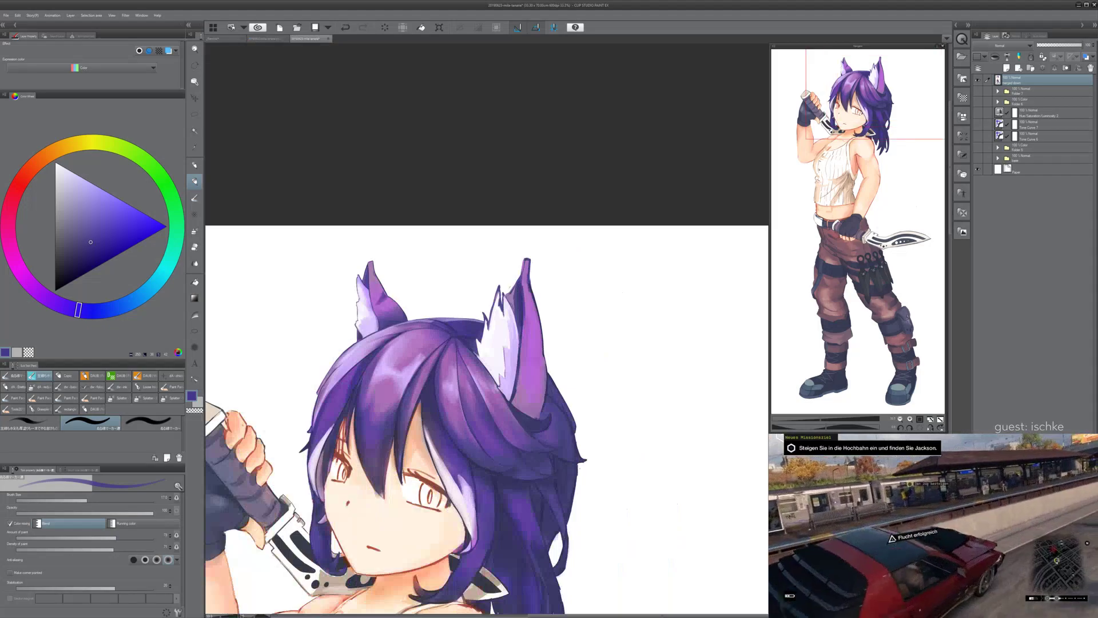
{"action": "left_click_drag", "start_coordinate": [475, 453], "coordinate": [488, 398]}
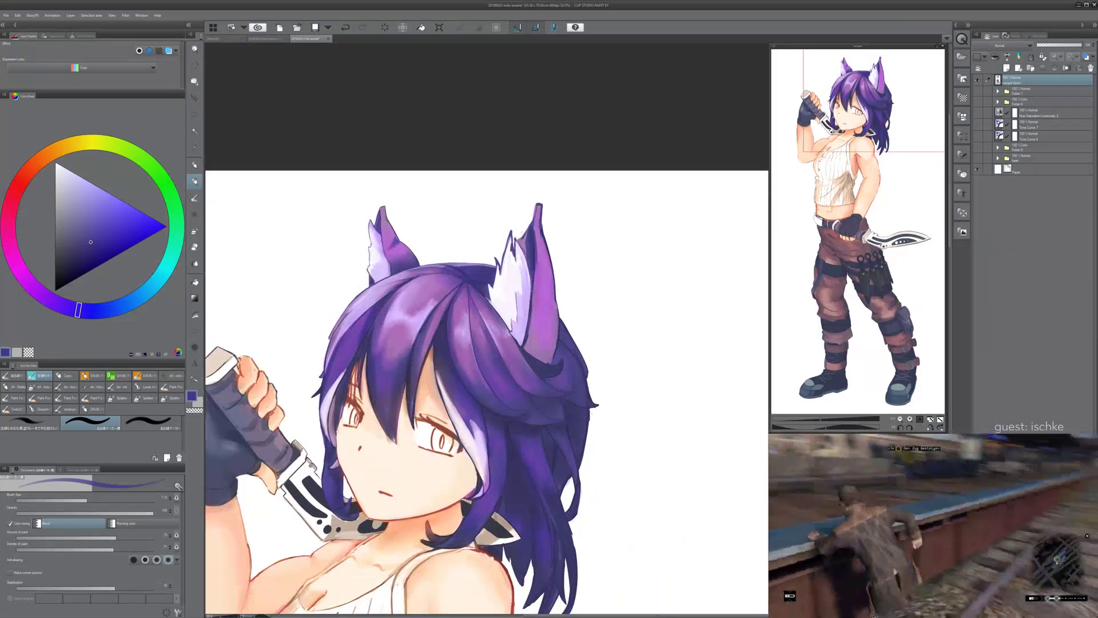
{"action": "scroll", "coordinate": [567, 349], "scroll_direction": "up", "scroll_amount": 8}
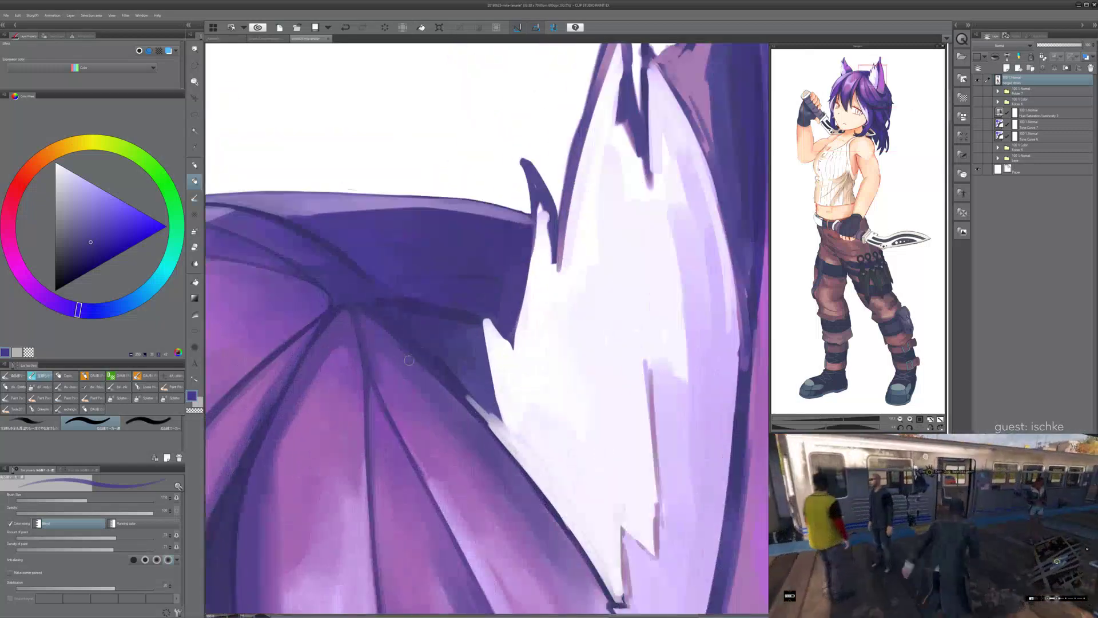
{"action": "left_click_drag", "start_coordinate": [409, 360], "coordinate": [457, 309]}
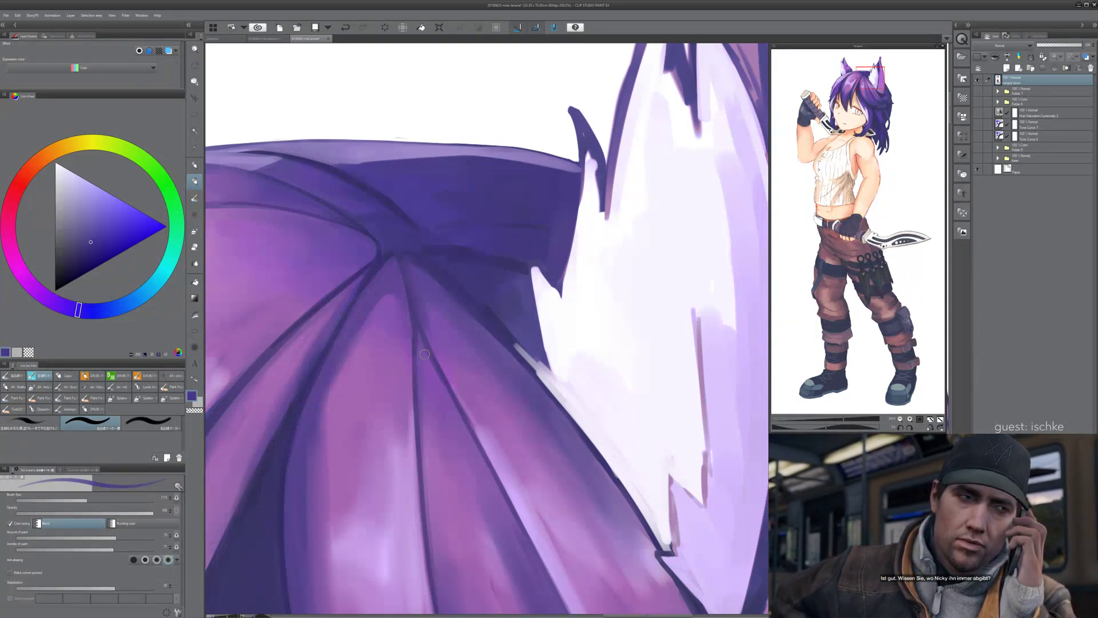
{"action": "left_click_drag", "start_coordinate": [476, 82], "coordinate": [518, 85]}
{"action": "key", "text": "ctrl+z"}
{"action": "left_click_drag", "start_coordinate": [503, 326], "coordinate": [413, 167]}
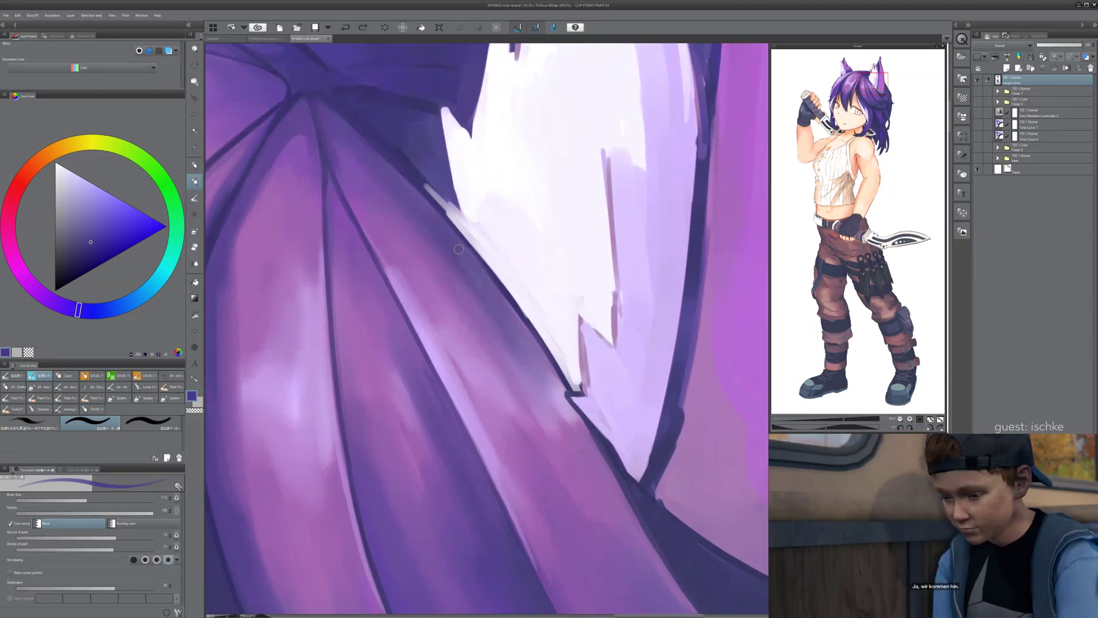
- Examine the side strands, the ear and the face-framing hair at different rotations and magnifications
{"action": "scroll", "coordinate": [623, 395], "scroll_direction": "down", "scroll_amount": 2}
{"action": "key", "text": "minus"}
{"action": "key", "text": "minus"}
{"action": "key", "text": "minus"}
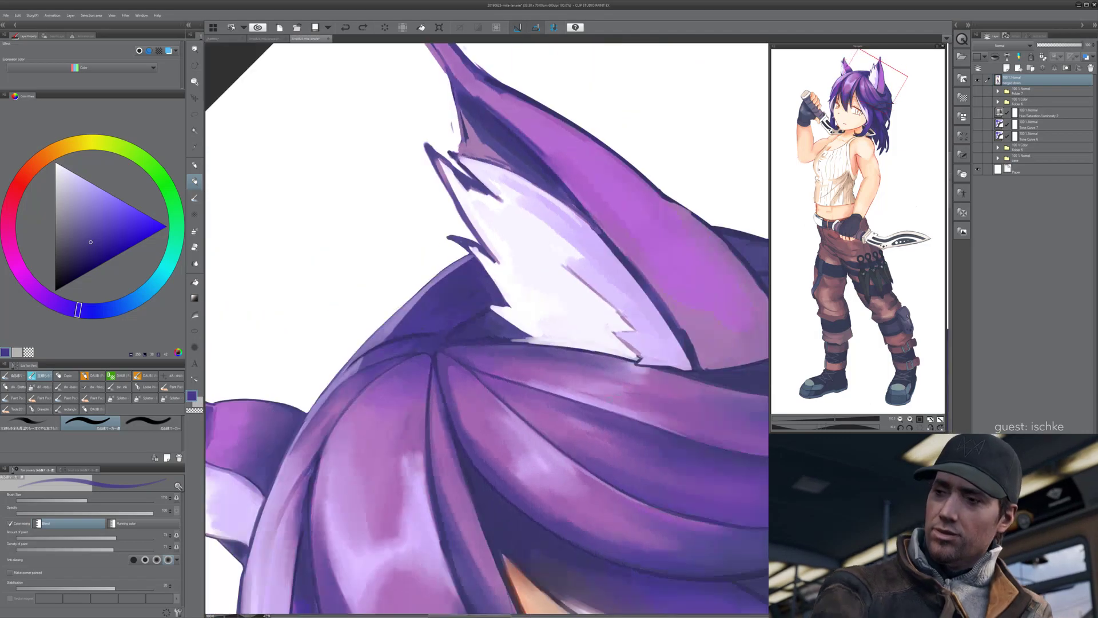
{"action": "scroll", "coordinate": [575, 399], "scroll_direction": "down", "scroll_amount": 8}
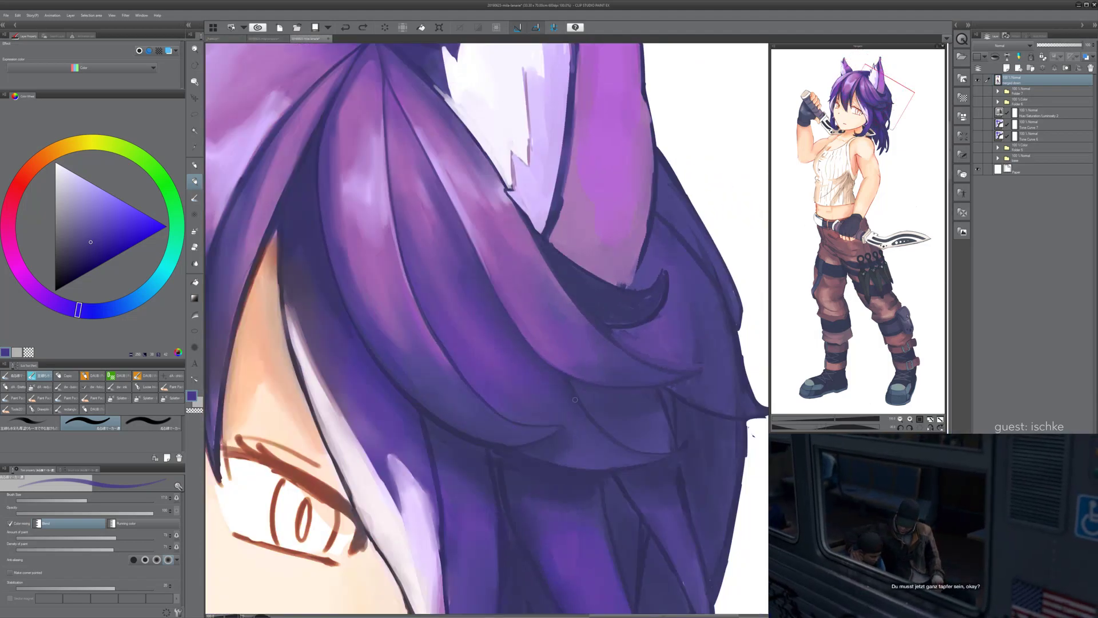
{"action": "key", "text": "asciicircum"}
{"action": "key", "text": "asciicircum"}
{"action": "key", "text": "asciicircum"}
{"action": "key", "text": "asciicircum"}
{"action": "key", "text": "asciicircum"}
{"action": "key", "text": "asciicircum"}
{"action": "scroll", "coordinate": [575, 399], "scroll_direction": "right", "scroll_amount": 1}
{"action": "scroll", "coordinate": [522, 434], "scroll_direction": "up", "scroll_amount": 1}
{"action": "key", "text": "minus"}
{"action": "key", "text": "minus"}
{"action": "key", "text": "minus"}
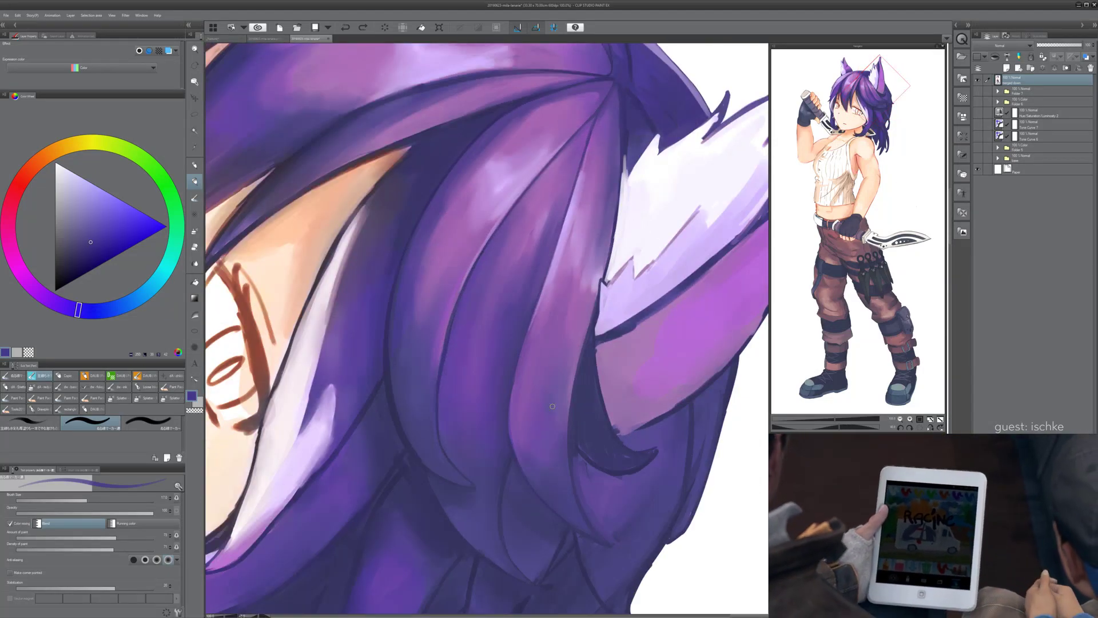
{"action": "scroll", "coordinate": [552, 406], "scroll_direction": "up", "scroll_amount": 2}
{"action": "left_click_drag", "start_coordinate": [400, 257], "coordinate": [575, 400]}
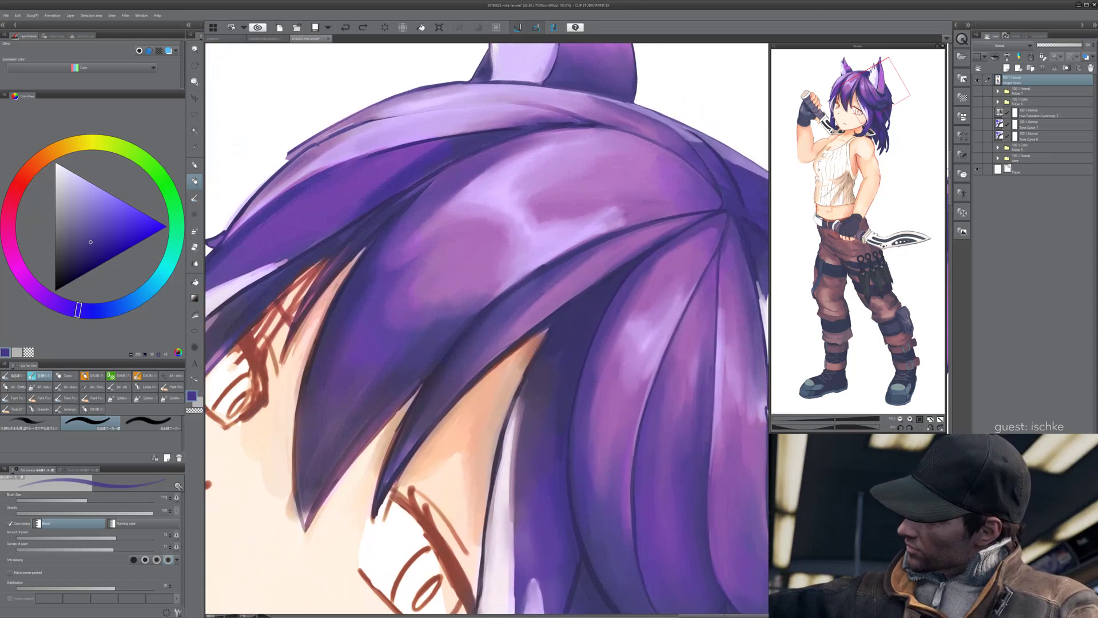
- Paint a thin highlight in sampled light lavender along the lower edge of the large front strand, following the dark line
{"action": "left_click_drag", "start_coordinate": [544, 257], "coordinate": [446, 337]}
{"action": "key", "text": "minus"}
{"action": "scroll", "coordinate": [430, 359], "scroll_direction": "up", "scroll_amount": 2}
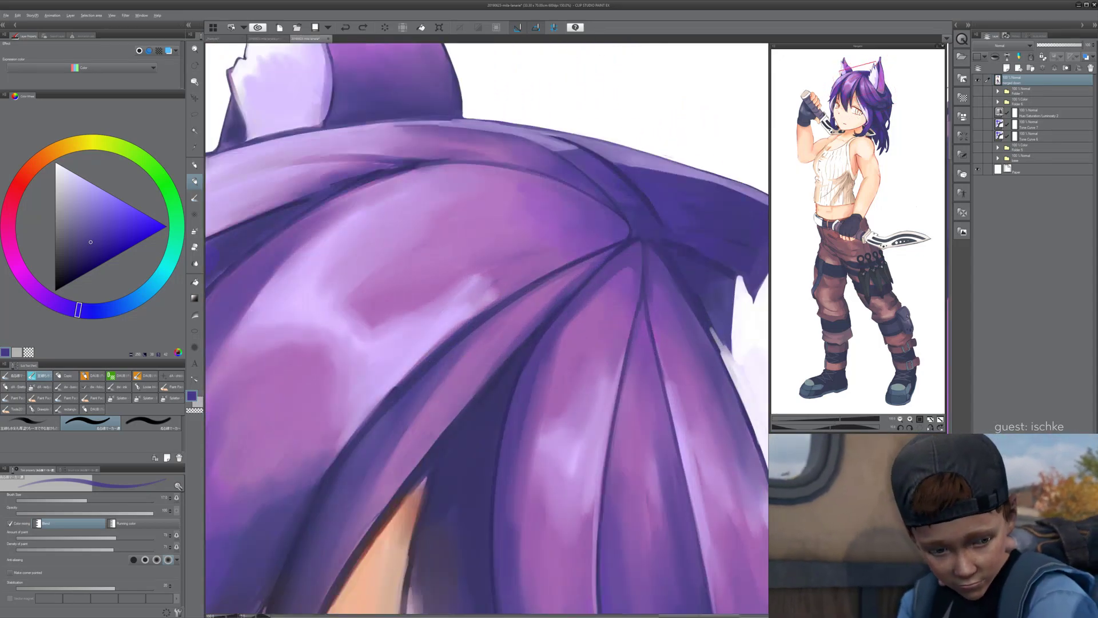
{"action": "left_click", "coordinate": [380, 366], "text": "alt"}
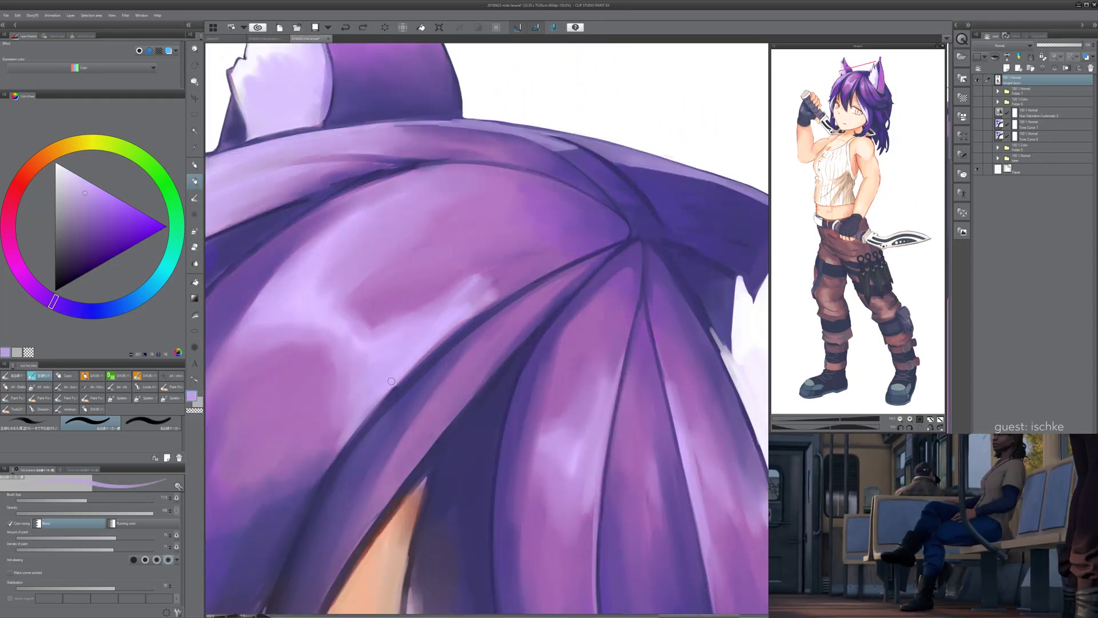
{"action": "key", "text": "ctrl+z"}
{"action": "left_click_drag", "start_coordinate": [377, 409], "coordinate": [489, 309]}
{"action": "key", "text": "ctrl+z"}
{"action": "left_click_drag", "start_coordinate": [418, 364], "coordinate": [494, 308]}
{"action": "mouse_move", "coordinate": [488, 305]}
{"action": "left_mouse_down"}
{"action": "mouse_move", "coordinate": [405, 374]}
{"action": "mouse_move", "coordinate": [470, 315]}
{"action": "mouse_move", "coordinate": [438, 340]}
{"action": "mouse_move", "coordinate": [357, 431]}
{"action": "mouse_move", "coordinate": [426, 357]}
{"action": "left_mouse_up"}
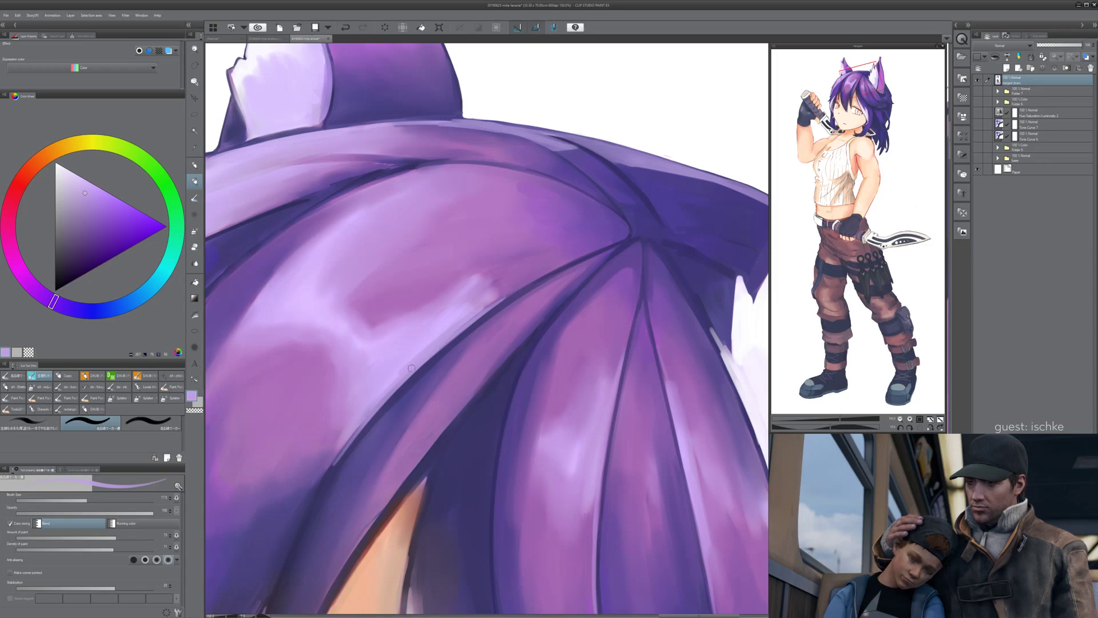
{"action": "mouse_move", "coordinate": [310, 504]}
{"action": "left_mouse_down"}
{"action": "mouse_move", "coordinate": [397, 383]}
{"action": "mouse_move", "coordinate": [327, 474]}
{"action": "mouse_move", "coordinate": [475, 323]}
{"action": "left_mouse_up"}
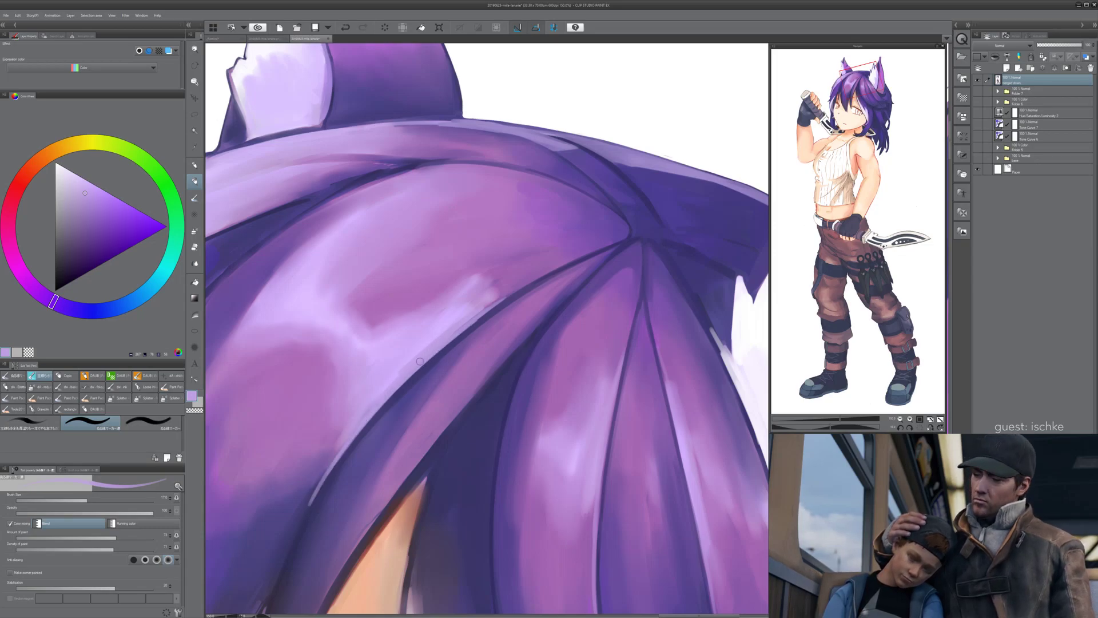
- Refine the line below the front strand's highlight up towards the crown, using sampled blue-purple shades
{"action": "left_click", "coordinate": [353, 460], "text": "alt"}
{"action": "left_click_drag", "start_coordinate": [353, 460], "coordinate": [429, 369]}
{"action": "left_click", "coordinate": [378, 424], "text": "alt"}
{"action": "left_click_drag", "start_coordinate": [383, 414], "coordinate": [474, 328]}
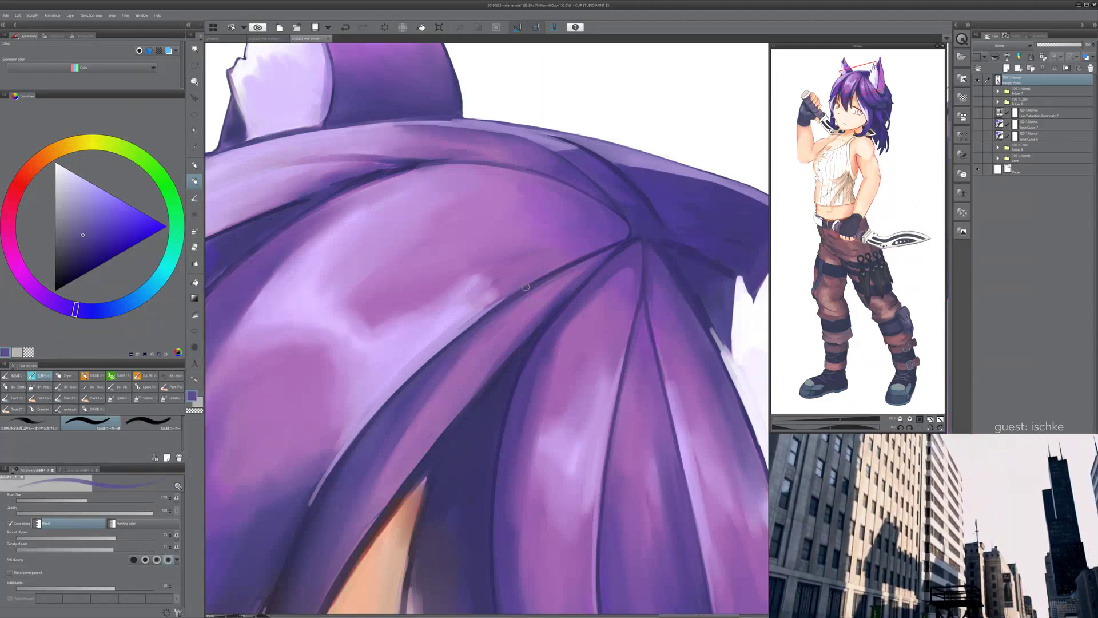
{"action": "left_click_drag", "start_coordinate": [509, 305], "coordinate": [587, 260]}
{"action": "key", "text": "ctrl+z"}
{"action": "left_click_drag", "start_coordinate": [492, 316], "coordinate": [603, 254]}
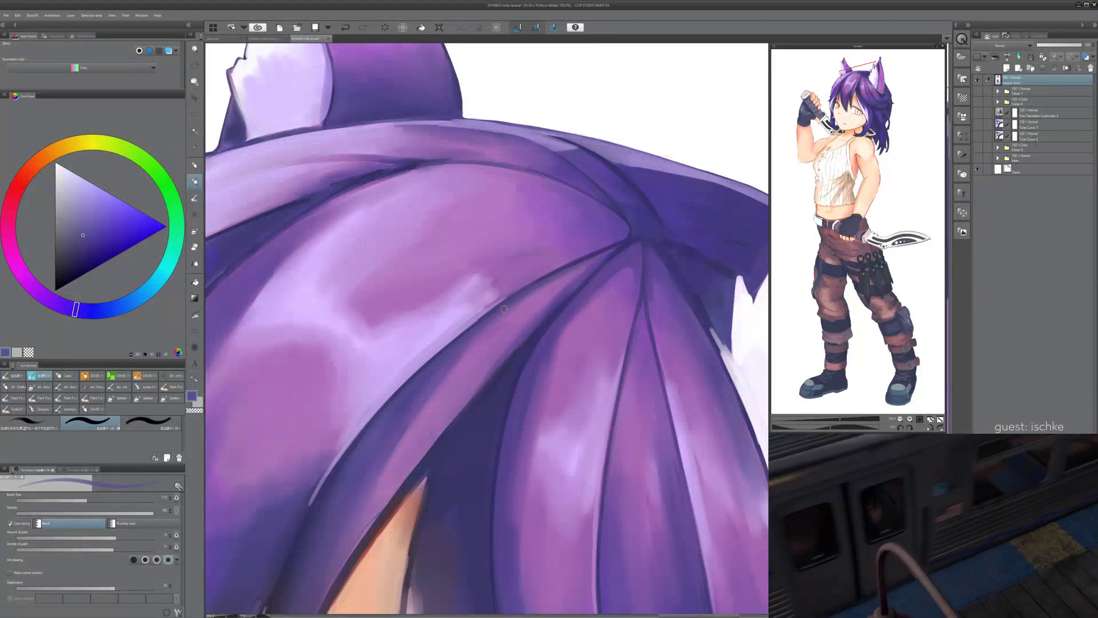
- Rework the front strand's lower edge near the crown with sampled shades, undoing trial strokes and adding a short light lavender stroke
{"action": "left_click", "coordinate": [534, 286], "text": "alt"}
{"action": "left_click_drag", "start_coordinate": [542, 276], "coordinate": [592, 251]}
{"action": "key", "text": "ctrl+z"}
{"action": "mouse_move", "coordinate": [455, 338]}
{"action": "left_mouse_down"}
{"action": "mouse_move", "coordinate": [562, 268]}
{"action": "mouse_move", "coordinate": [454, 342]}
{"action": "mouse_move", "coordinate": [570, 267]}
{"action": "mouse_move", "coordinate": [431, 358]}
{"action": "mouse_move", "coordinate": [594, 246]}
{"action": "left_mouse_up"}
{"action": "key", "text": "ctrl+z"}
{"action": "left_click", "coordinate": [445, 341], "text": "alt"}
{"action": "key", "text": "ctrl+z"}
{"action": "left_click_drag", "start_coordinate": [501, 299], "coordinate": [546, 274]}
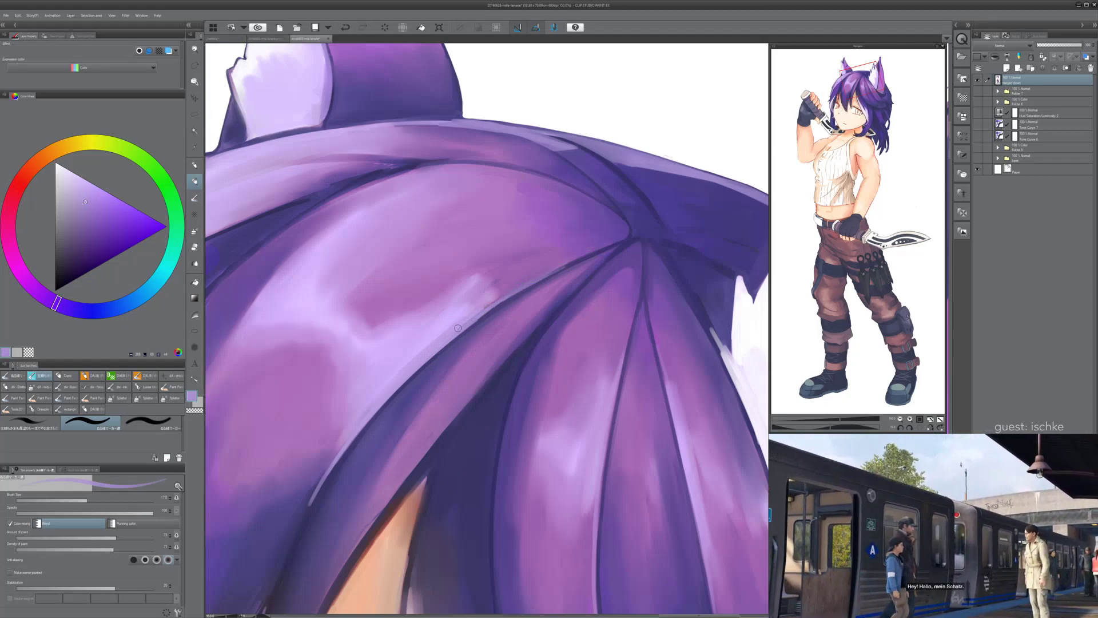
- Build up the front strand's highlight along the dark line with sampled purple and pale lavender strokes
{"action": "left_click", "coordinate": [526, 281], "text": "alt"}
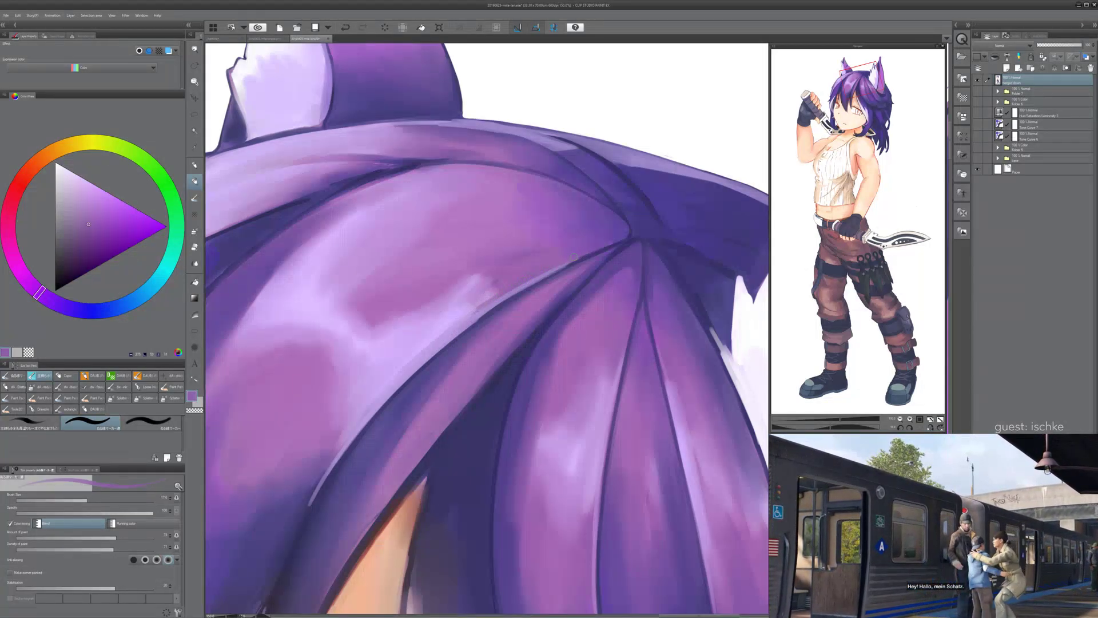
{"action": "left_click", "coordinate": [398, 373], "text": "alt"}
{"action": "mouse_move", "coordinate": [452, 330]}
{"action": "left_mouse_down"}
{"action": "mouse_move", "coordinate": [413, 358]}
{"action": "mouse_move", "coordinate": [613, 217]}
{"action": "mouse_move", "coordinate": [462, 321]}
{"action": "mouse_move", "coordinate": [599, 245]}
{"action": "mouse_move", "coordinate": [478, 313]}
{"action": "left_mouse_up"}
{"action": "left_click", "coordinate": [543, 265], "text": "alt"}
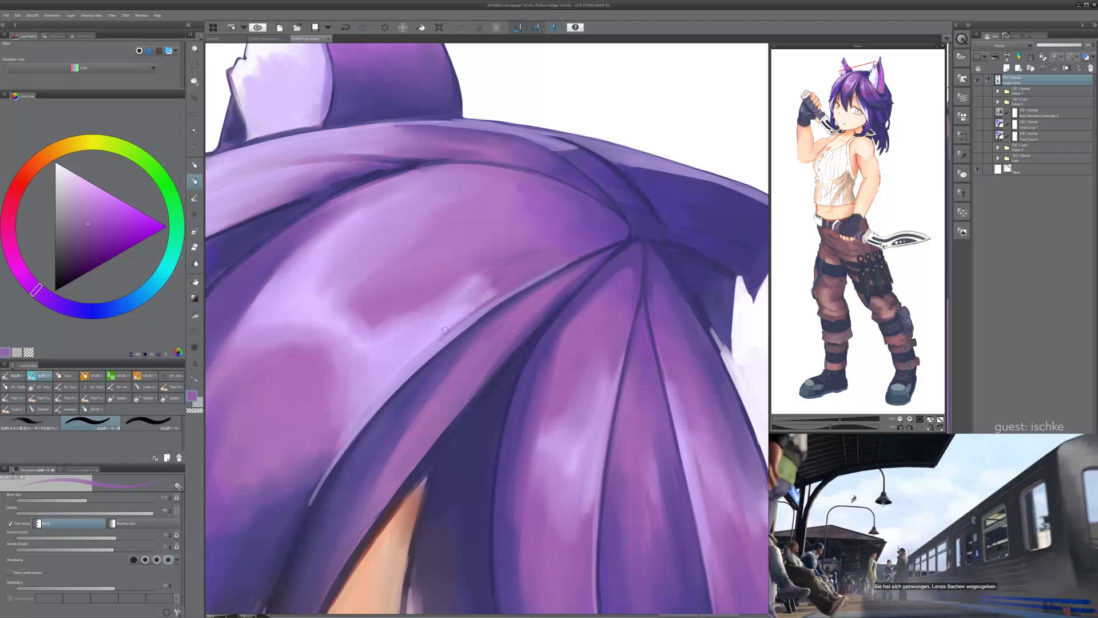
{"action": "left_click", "coordinate": [454, 320], "text": "alt"}
{"action": "left_click_drag", "start_coordinate": [491, 298], "coordinate": [409, 362]}
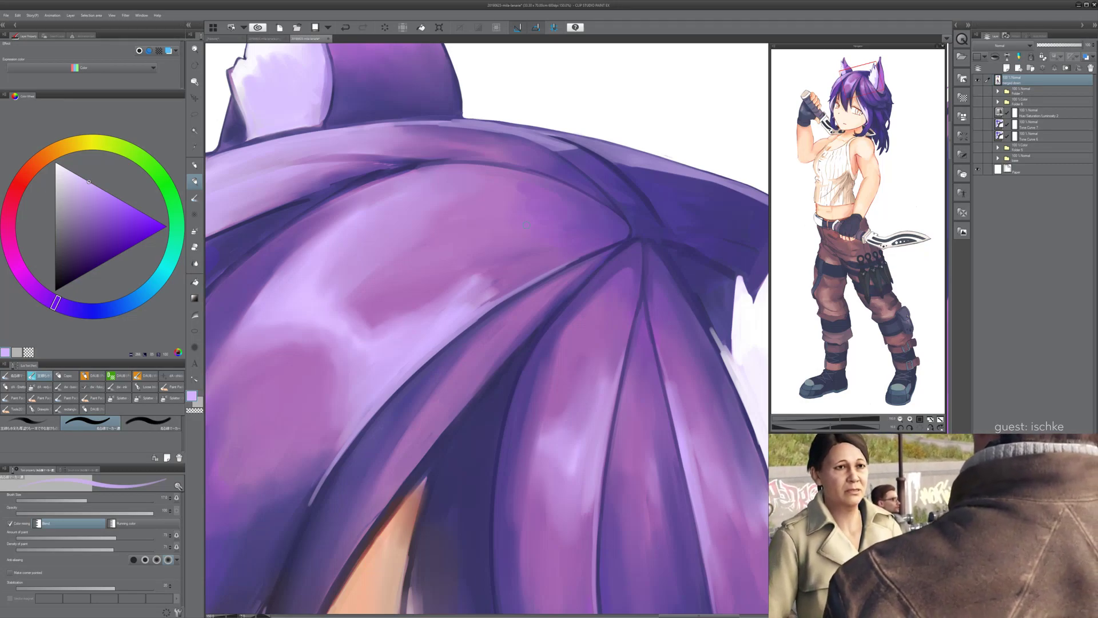
{"action": "mouse_move", "coordinate": [553, 80]}
{"action": "left_mouse_down"}
{"action": "mouse_move", "coordinate": [579, 84]}
{"action": "mouse_move", "coordinate": [571, 101]}
{"action": "left_mouse_up"}
{"action": "key", "text": "ctrl+z"}
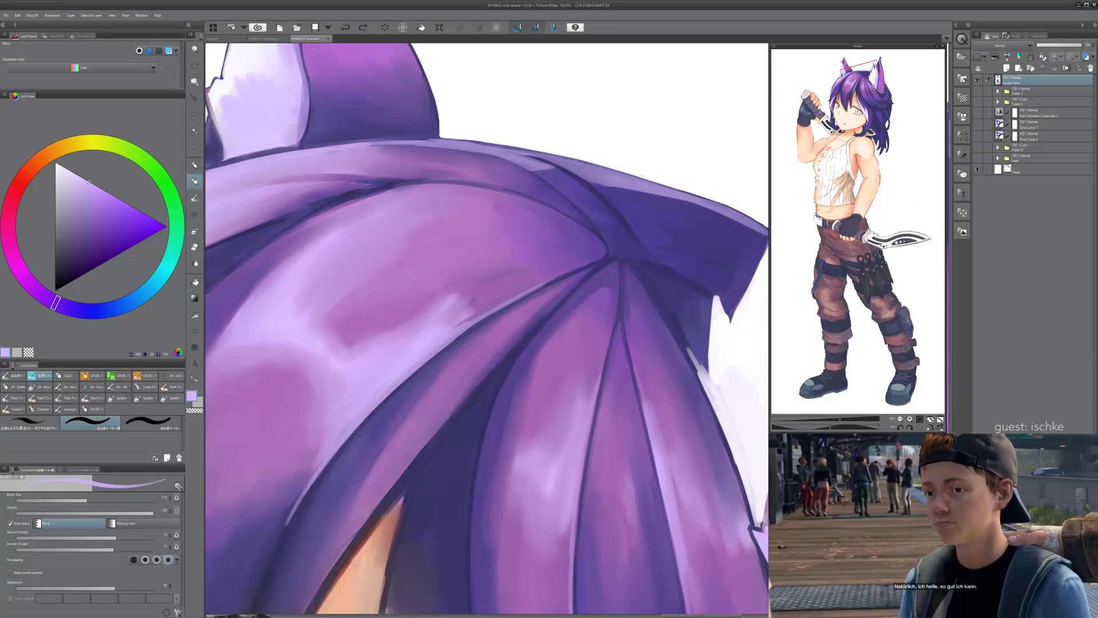
- Switch to the Blend tool with a larger brush and soften the rough end of the front strand's highlight near the crown
{"action": "left_click", "coordinate": [195, 231]}
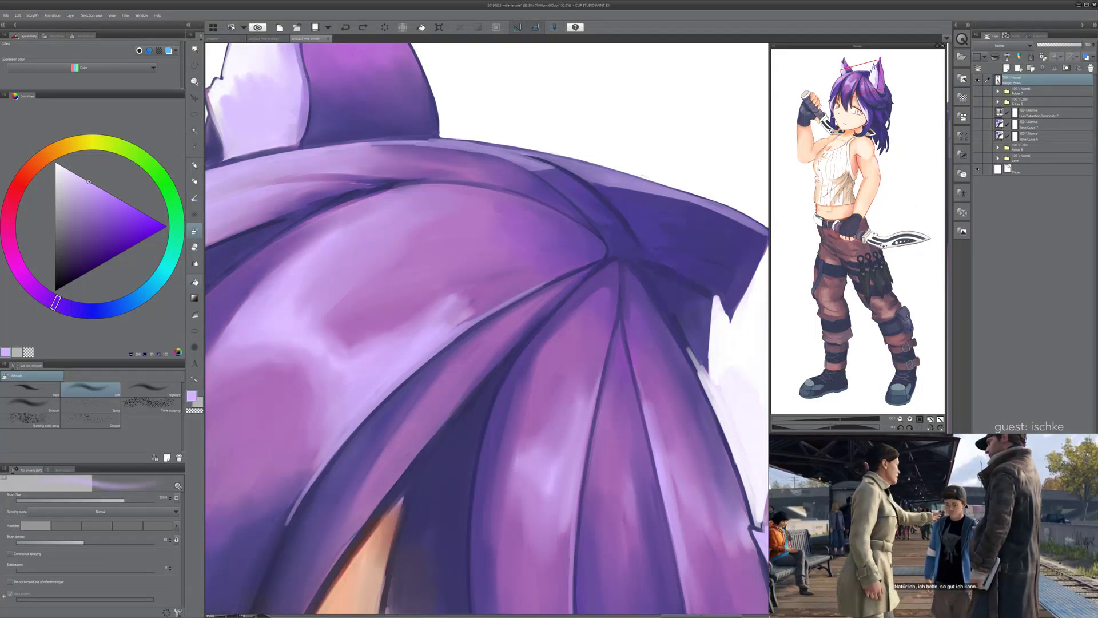
{"action": "left_click", "coordinate": [195, 298]}
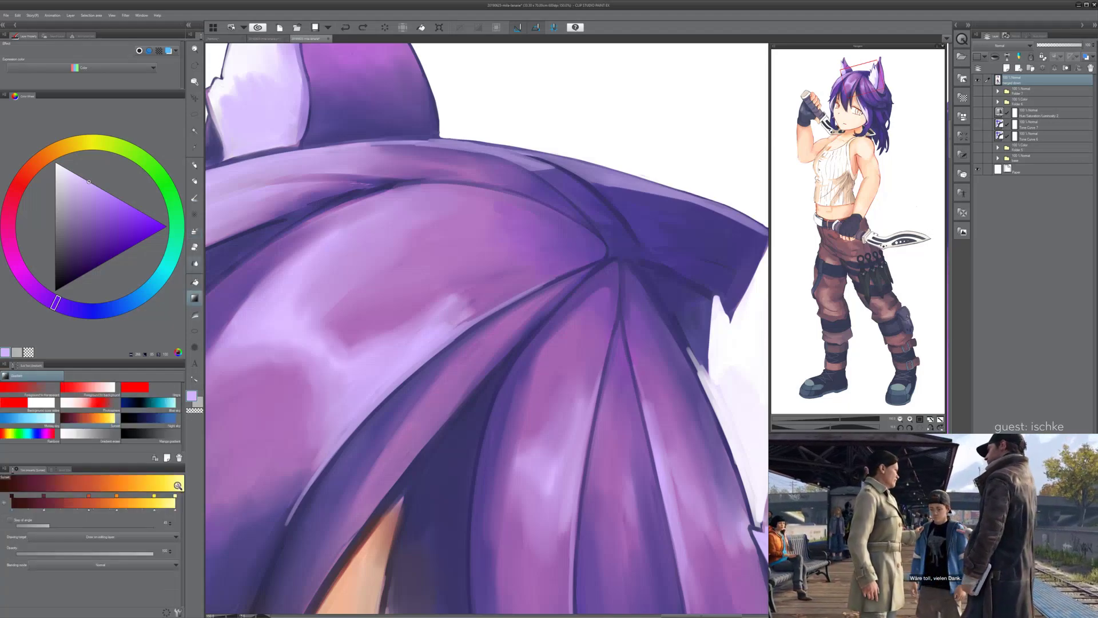
{"action": "left_click", "coordinate": [195, 263]}
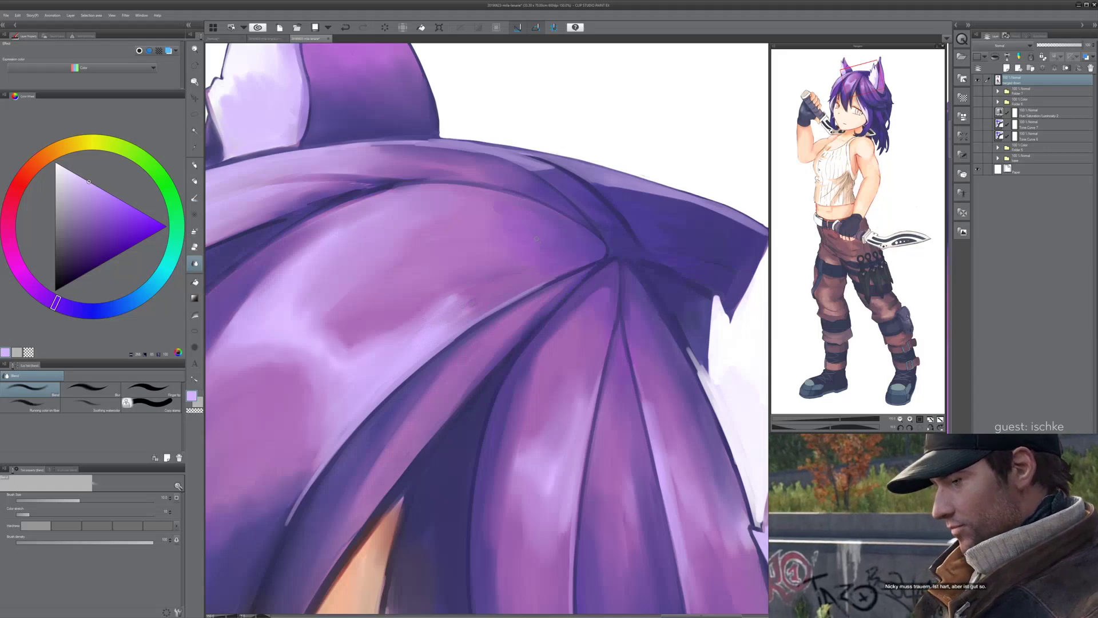
{"action": "key", "text": "]"}
{"action": "key", "text": "]"}
{"action": "key", "text": "]"}
{"action": "key", "text": "]"}
{"action": "key", "text": "]"}
{"action": "key", "text": "]"}
{"action": "key", "text": "]"}
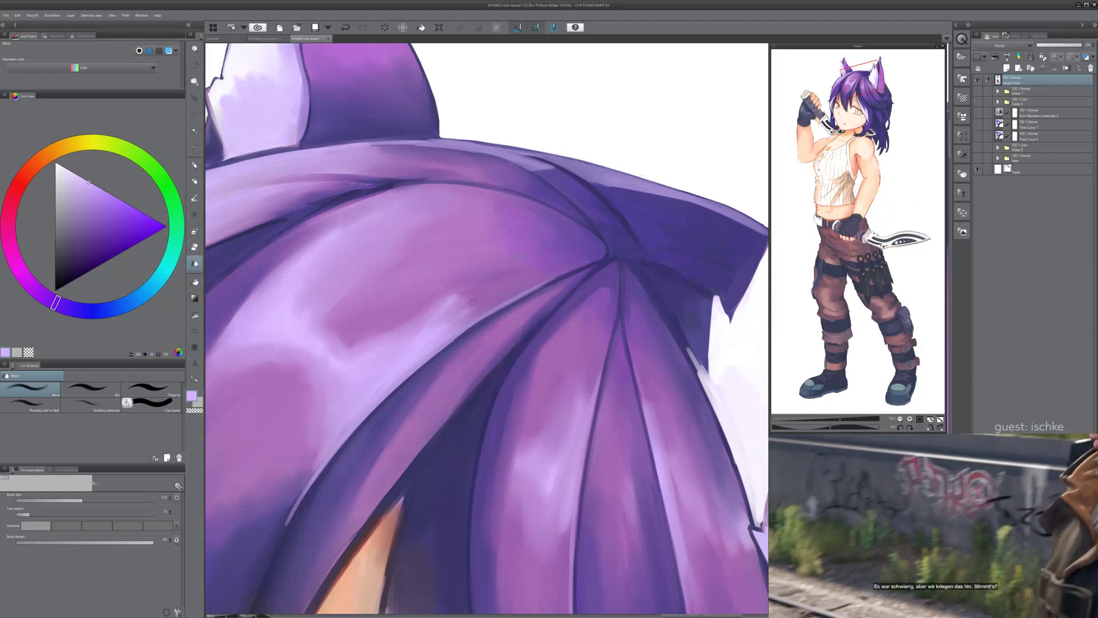
{"action": "left_click_drag", "start_coordinate": [451, 303], "coordinate": [446, 314]}
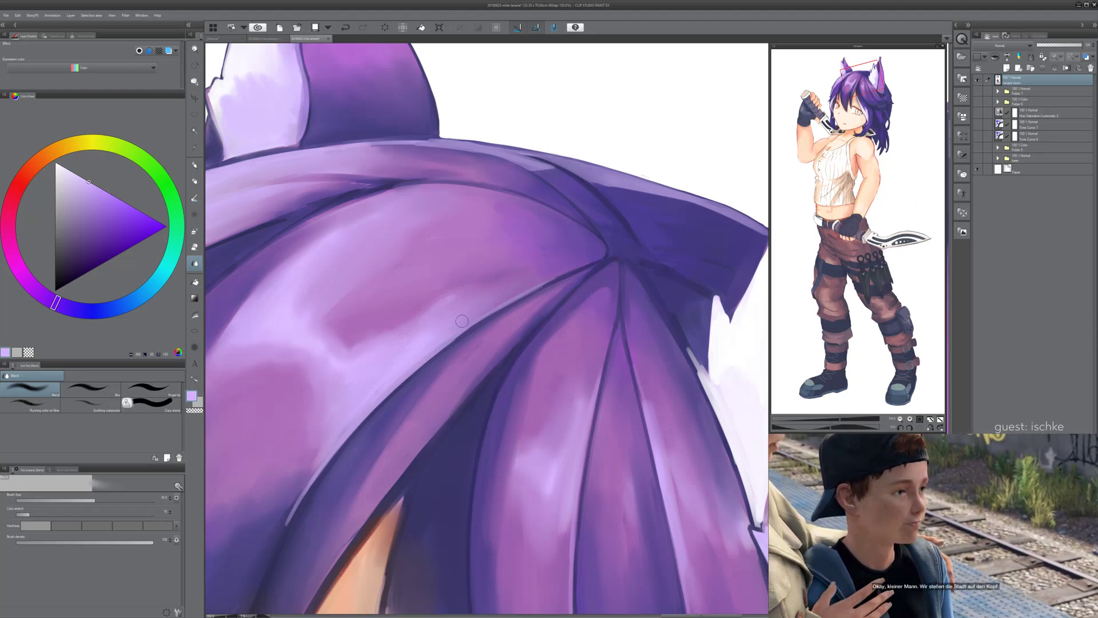
- Adjust the blend brush size and smooth the highlight along the front strand's lower edge
{"action": "key", "text": "bracketleft"}
{"action": "key", "text": "bracketleft"}
{"action": "key", "text": "bracketleft"}
{"action": "key", "text": "bracketright"}
{"action": "key", "text": "bracketright"}
{"action": "key", "text": "bracketright"}
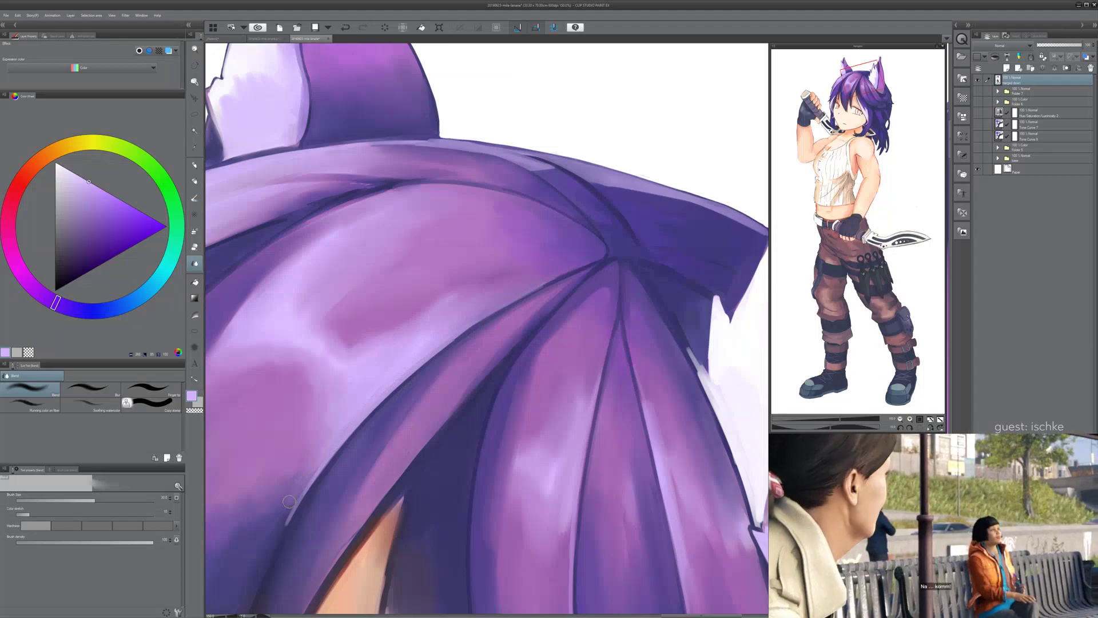
{"action": "key", "text": "bracketright"}
{"action": "key", "text": "bracketright"}
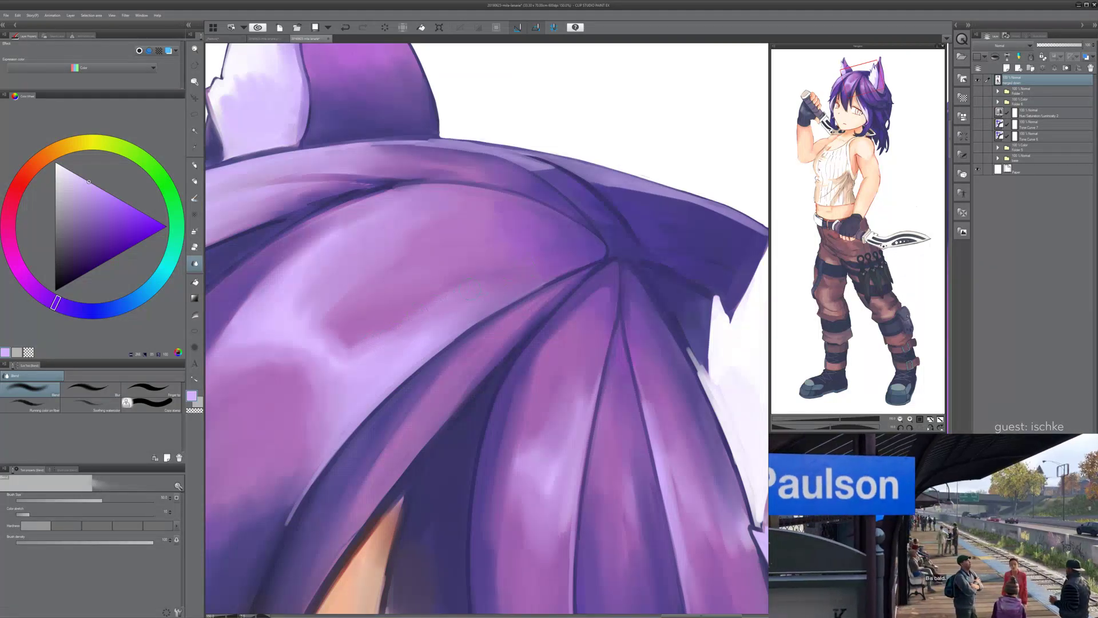
- Sample dark purples from the hair, reduce the blend brush size and undo the trial stroke on the front strand's lower edge
{"action": "scroll", "coordinate": [553, 254], "scroll_direction": "down", "scroll_amount": 6}
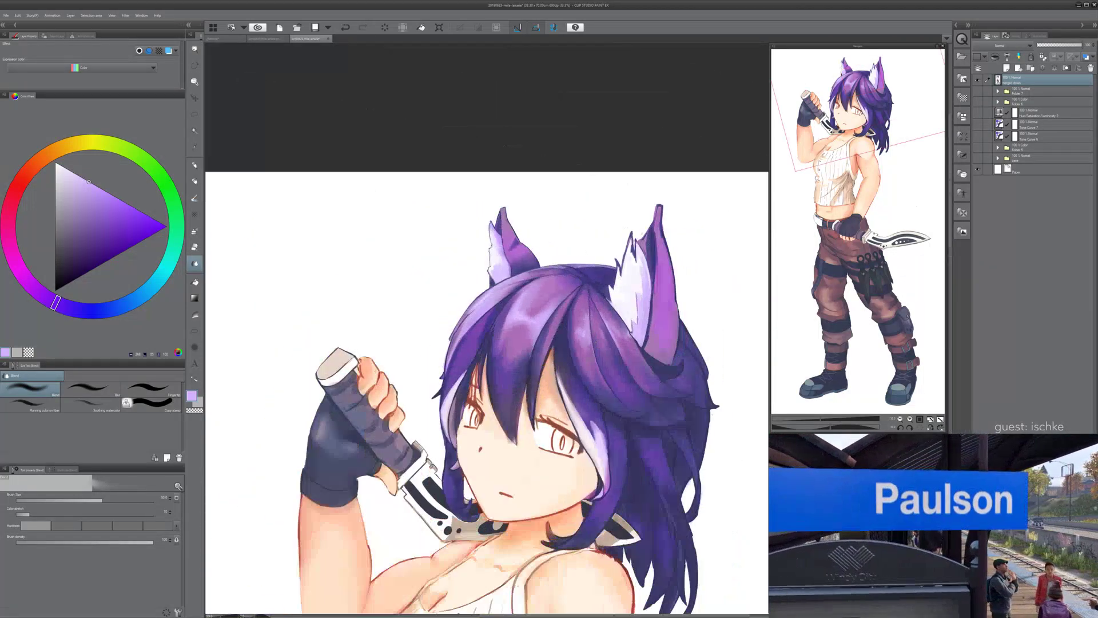
{"action": "scroll", "coordinate": [600, 264], "scroll_direction": "up", "scroll_amount": 4}
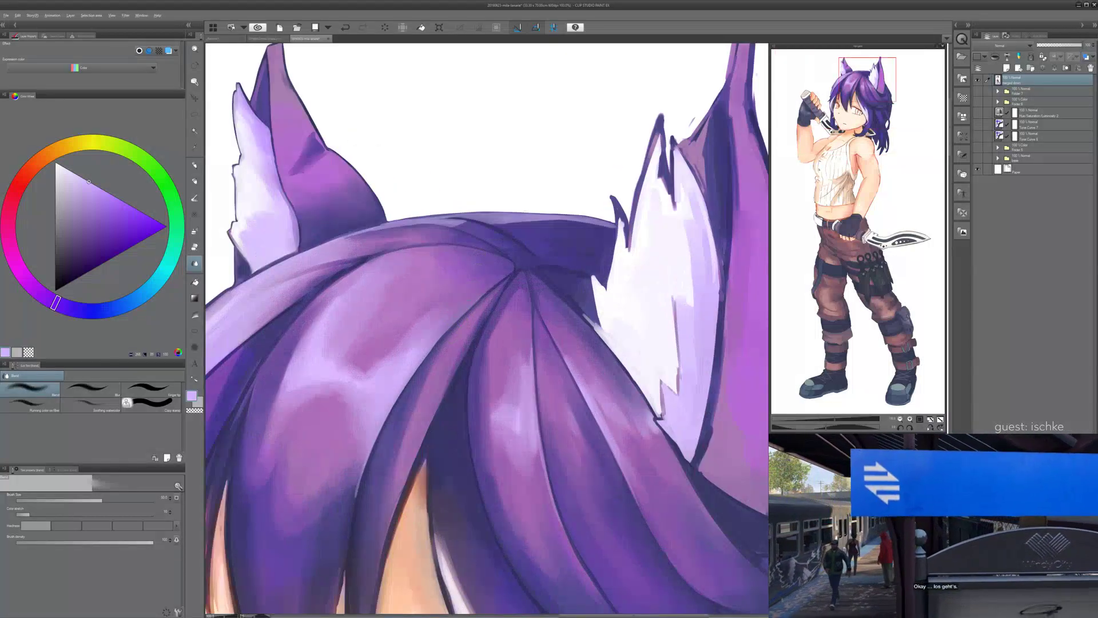
{"action": "left_click", "coordinate": [583, 251], "text": "alt"}
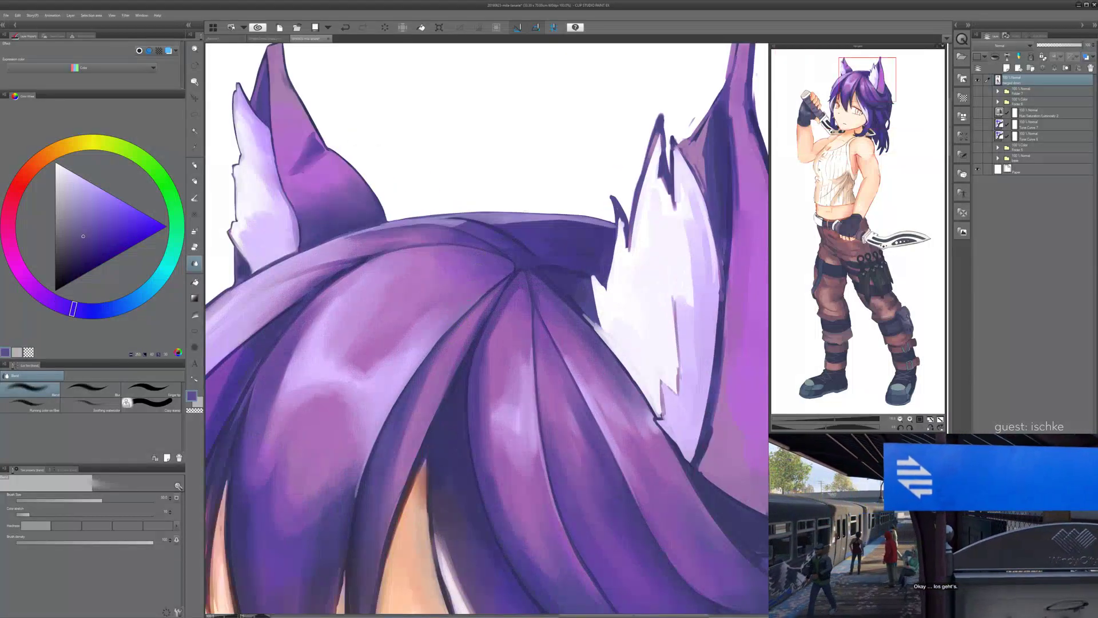
{"action": "key", "text": "bracketleft"}
{"action": "key", "text": "bracketleft"}
{"action": "key", "text": "bracketleft"}
{"action": "key", "text": "bracketleft"}
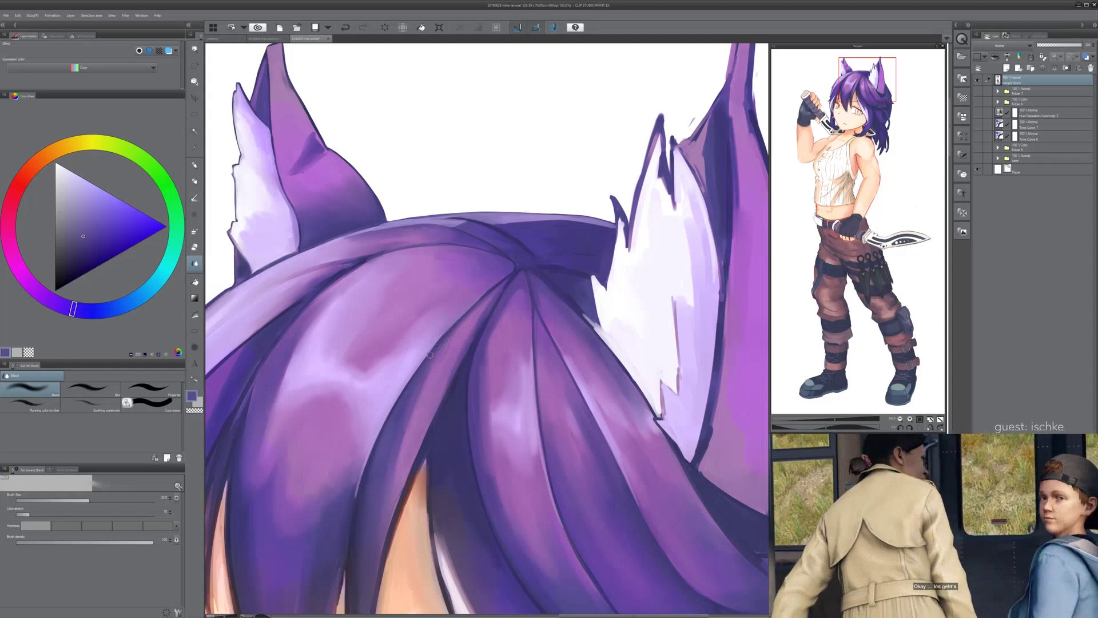
{"action": "left_click", "coordinate": [427, 357], "text": "alt"}
{"action": "key", "text": "ctrl+z"}
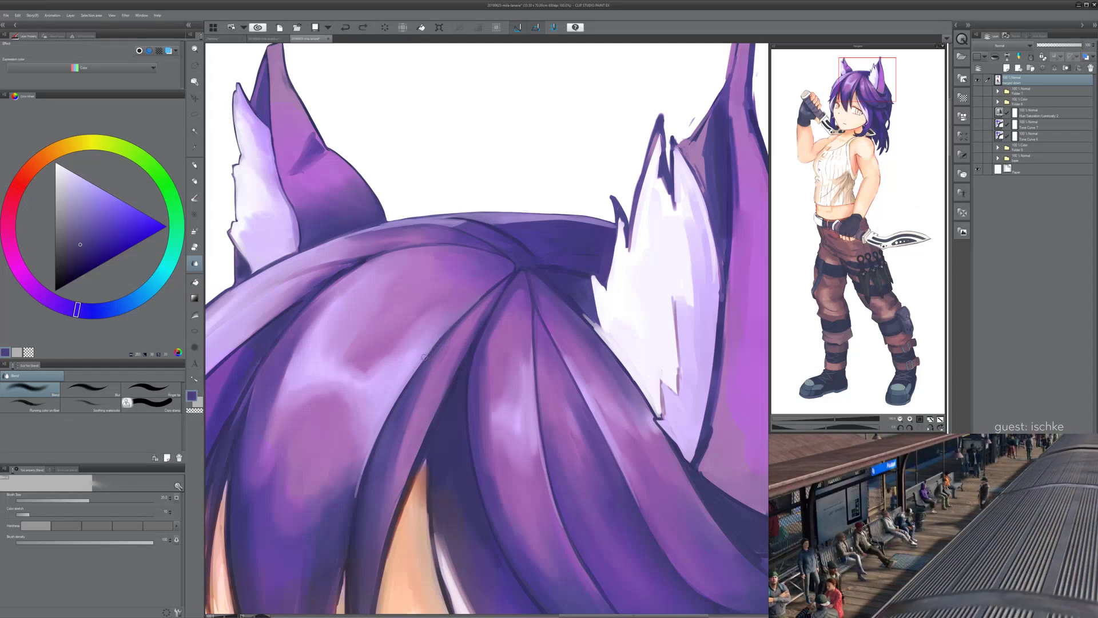
- Switch to a smaller paint brush, sample the front strand's light purple and try a stroke along its dark line, undoing the attempts
{"action": "key", "text": "p"}
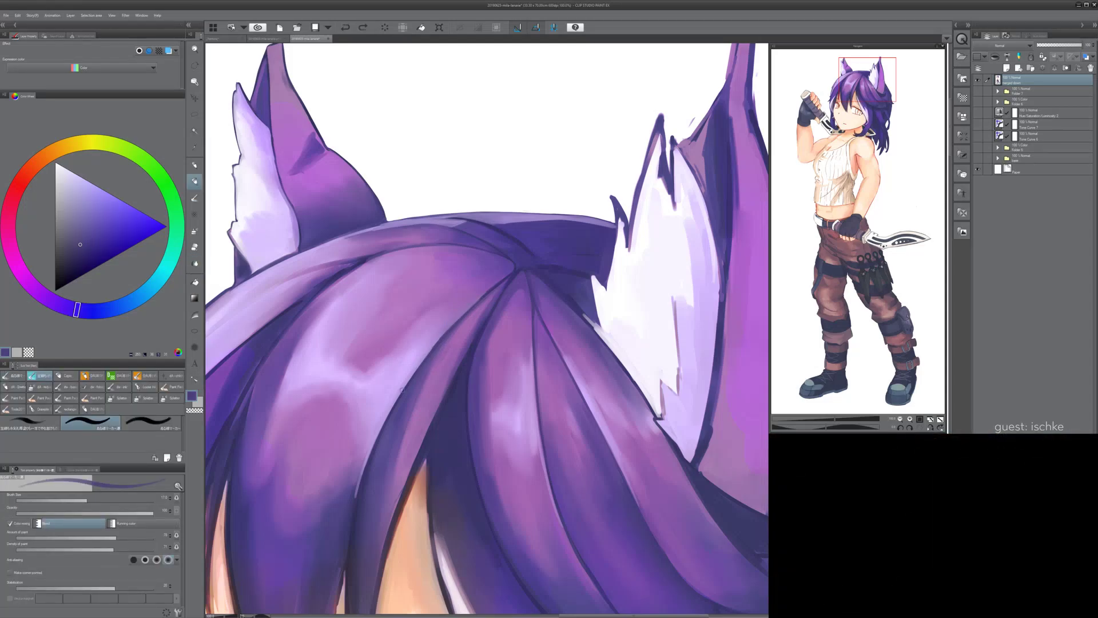
{"action": "key", "text": "ctrl+z"}
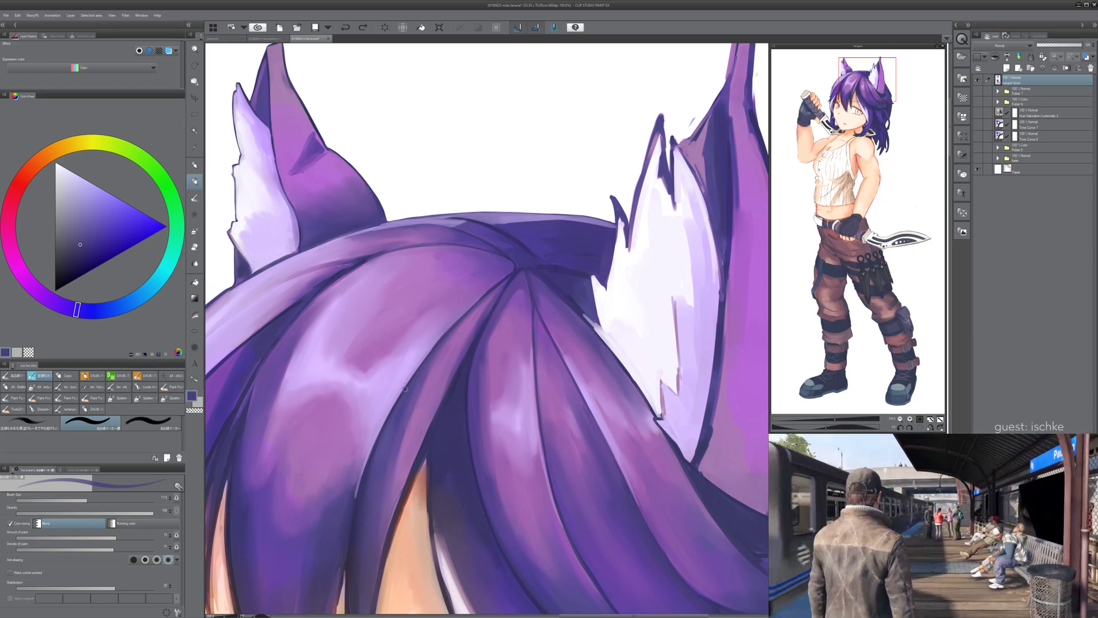
{"action": "left_click", "coordinate": [429, 347], "text": "alt"}
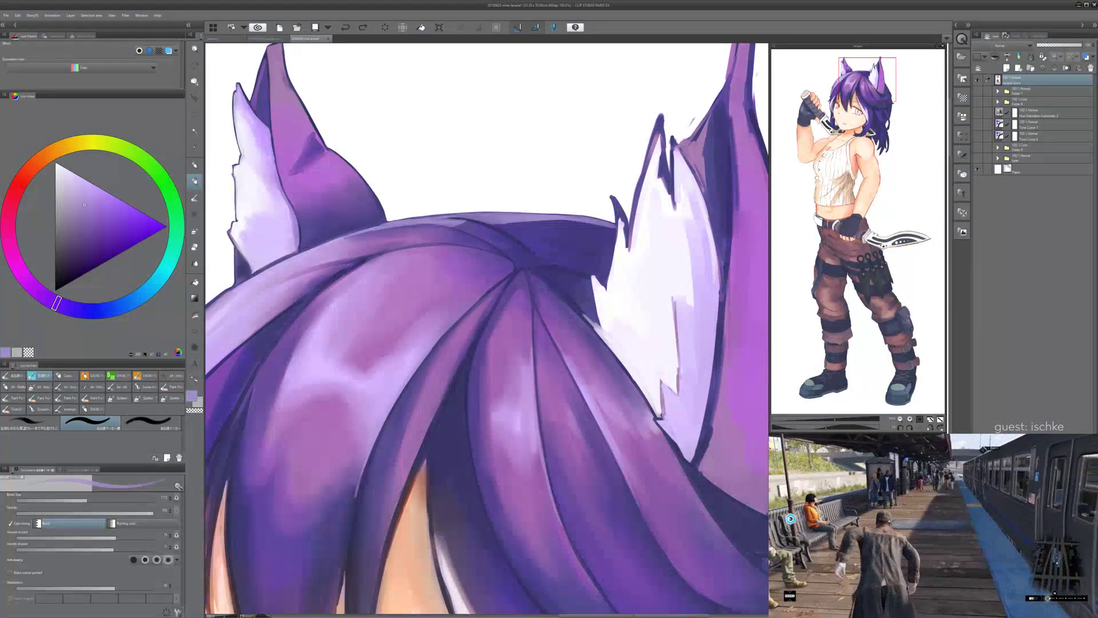
{"action": "key", "text": "bracketleft"}
{"action": "key", "text": "bracketleft"}
{"action": "left_click_drag", "start_coordinate": [402, 395], "coordinate": [495, 285]}
{"action": "key", "text": "ctrl+z"}
{"action": "key", "text": "ctrl+z"}
{"action": "left_click", "coordinate": [418, 369], "text": "alt"}
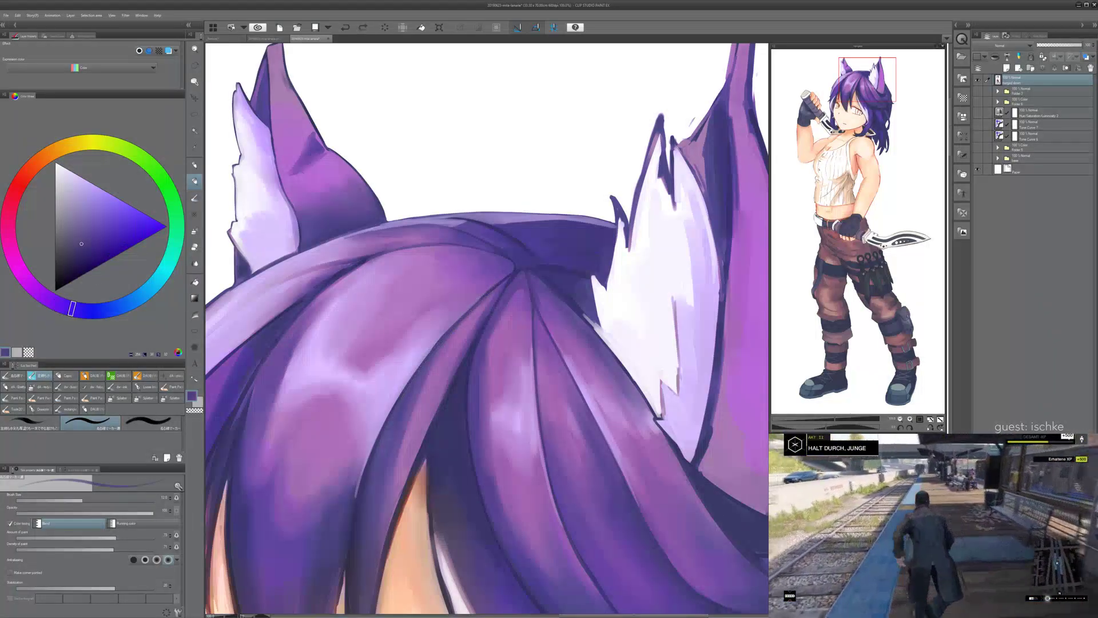
{"action": "mouse_move", "coordinate": [418, 368]}
{"action": "left_mouse_down"}
{"action": "mouse_move", "coordinate": [507, 276]}
{"action": "mouse_move", "coordinate": [437, 340]}
{"action": "left_mouse_up"}
{"action": "key", "text": "ctrl+z"}
{"action": "key", "text": "ctrl+z"}
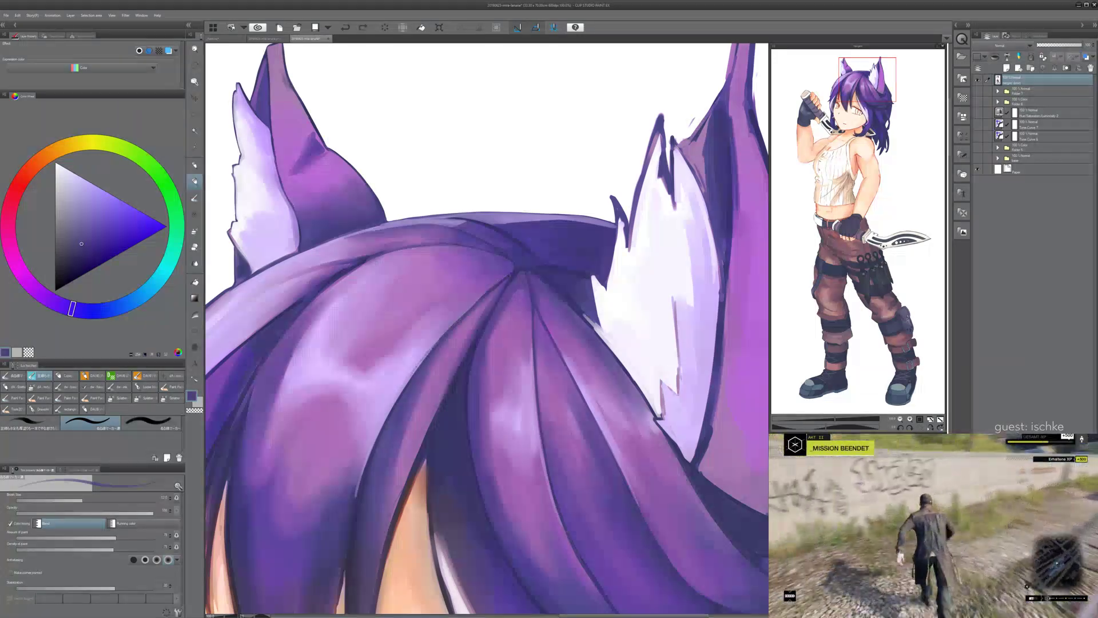
- Add a short sampled lavender stroke to the front strand's highlight beside the dark line and pick up a mid purple
{"action": "left_click", "coordinate": [425, 351], "text": "alt"}
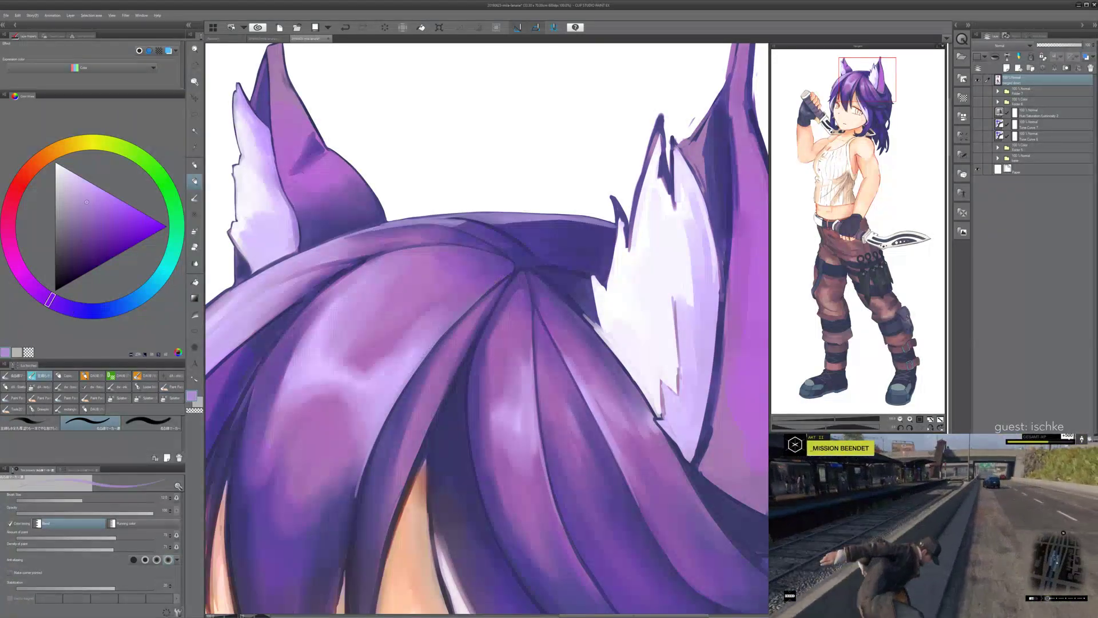
{"action": "left_click_drag", "start_coordinate": [437, 345], "coordinate": [455, 321]}
{"action": "left_click", "coordinate": [449, 334], "text": "alt"}
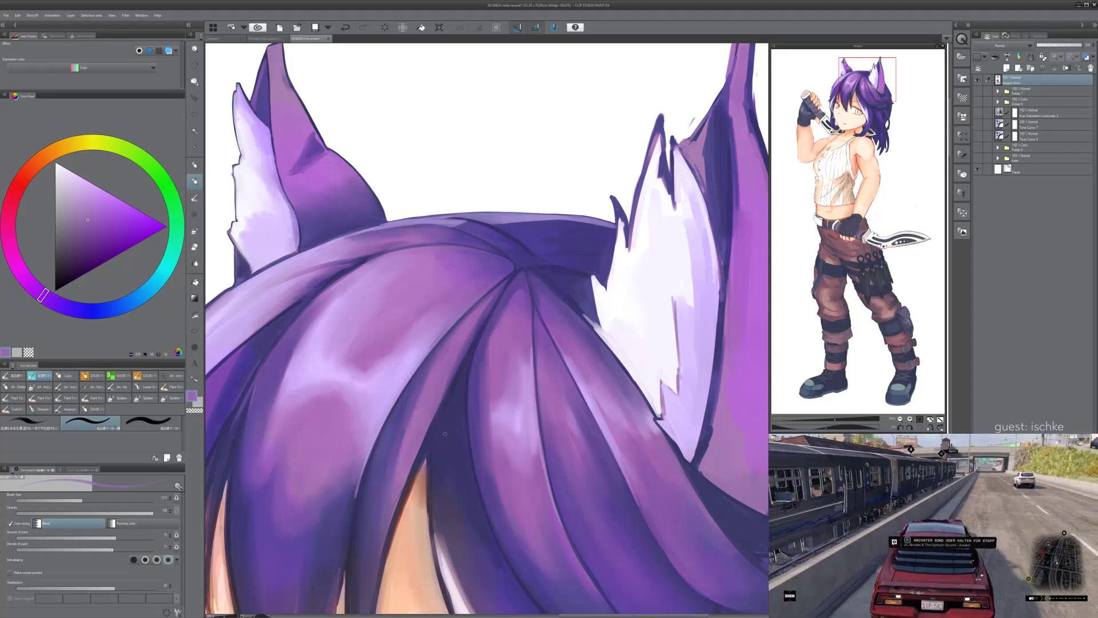
- Switch to the Blend tool and soften the front strand's highlight edge along the dark line below the crown
{"action": "scroll", "coordinate": [445, 433], "scroll_direction": "up", "scroll_amount": 8}
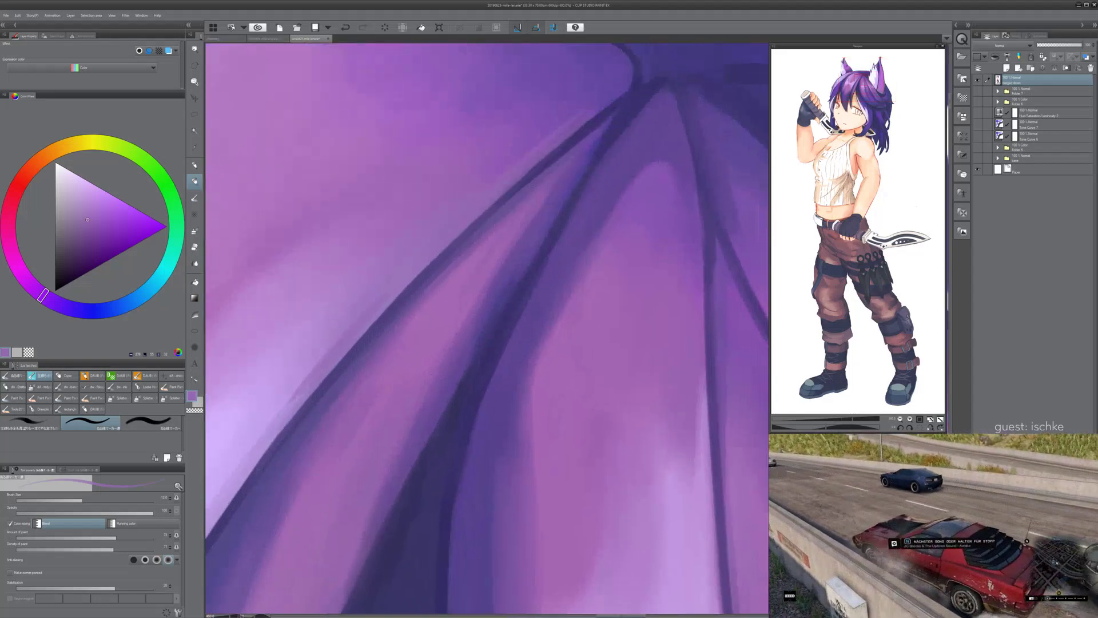
{"action": "scroll", "coordinate": [572, 343], "scroll_direction": "down", "scroll_amount": 2}
{"action": "key", "text": "k"}
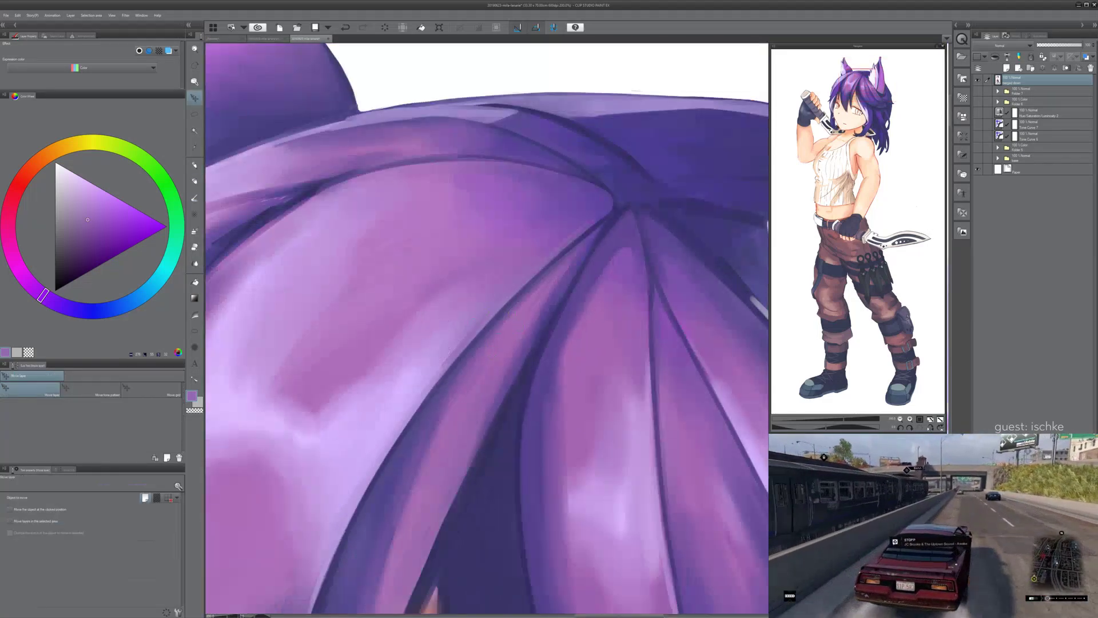
{"action": "key", "text": "j"}
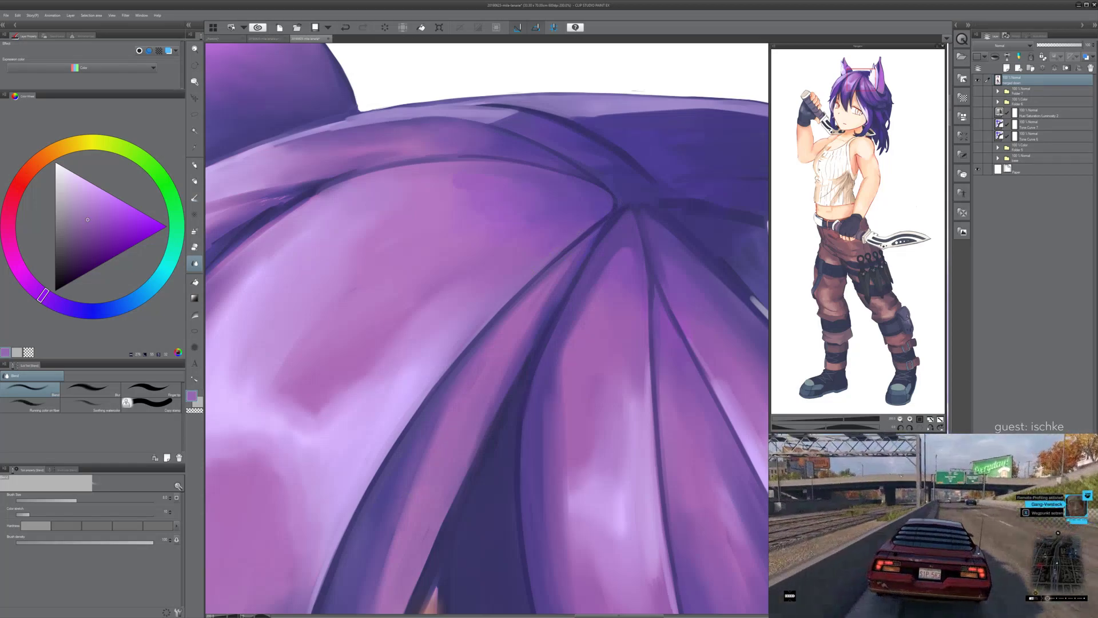
{"action": "scroll", "coordinate": [431, 480], "scroll_direction": "down", "scroll_amount": 3}
{"action": "left_click_drag", "start_coordinate": [432, 481], "coordinate": [456, 337]}
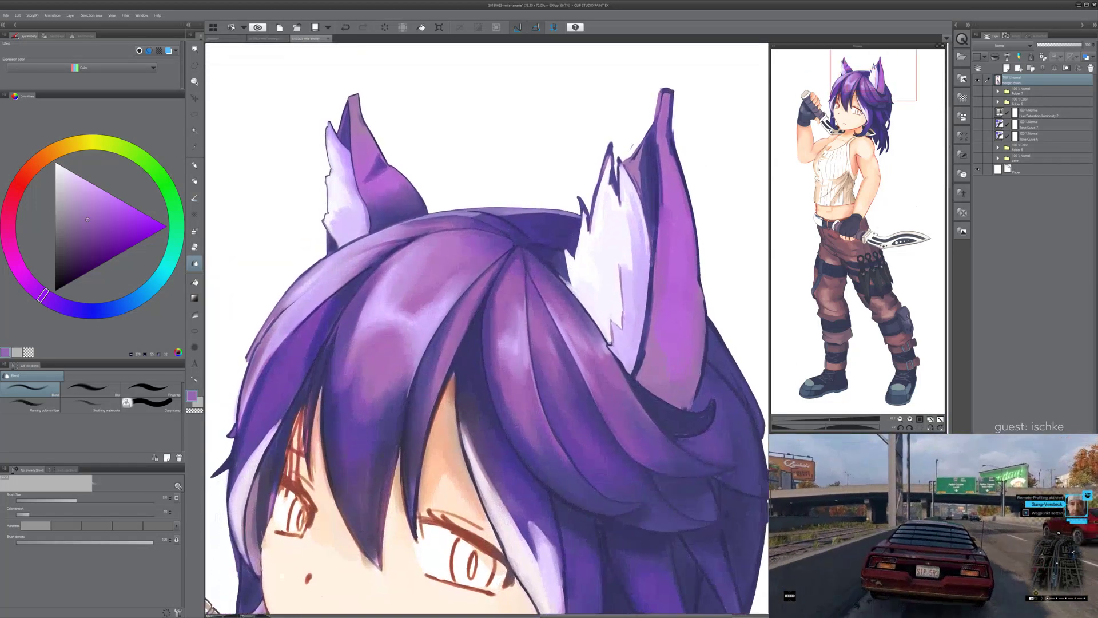
- Examine the hair highlights around the crown and fringe from several rotations and zoom levels
{"action": "key", "text": "asciicircum"}
{"action": "key", "text": "asciicircum"}
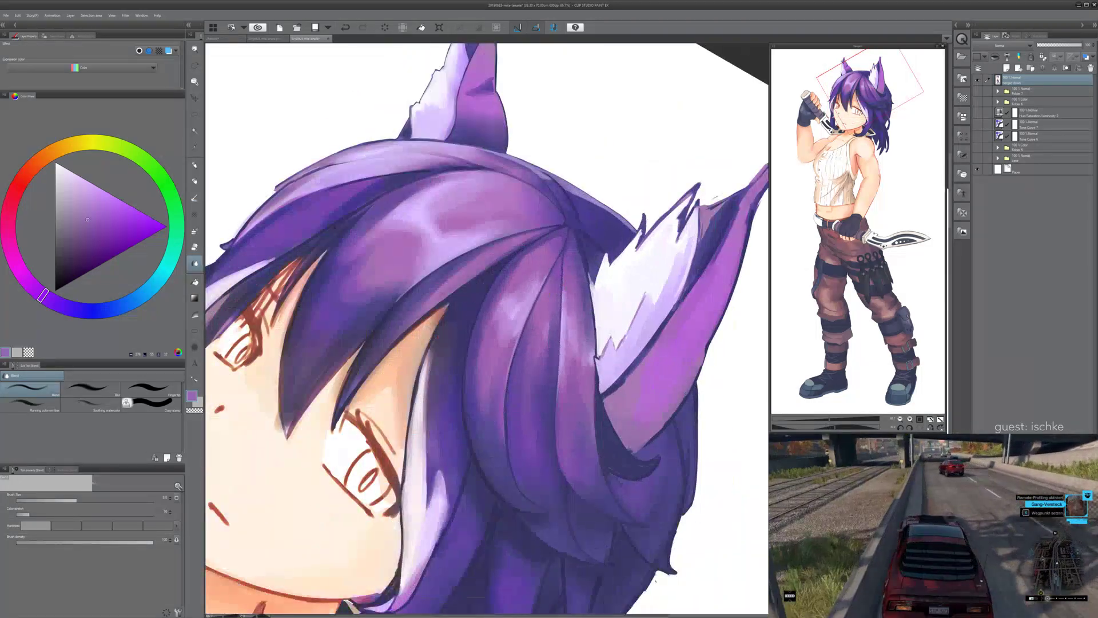
{"action": "key", "text": "minus"}
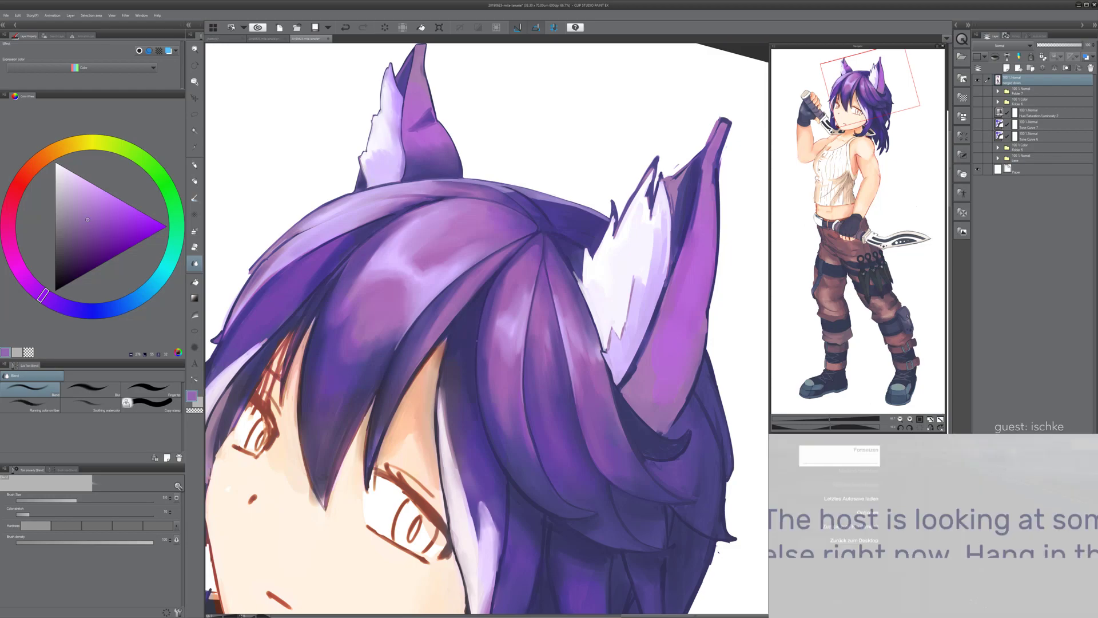
{"action": "key", "text": "minus"}
{"action": "key", "text": "minus"}
{"action": "key", "text": "asciicircum"}
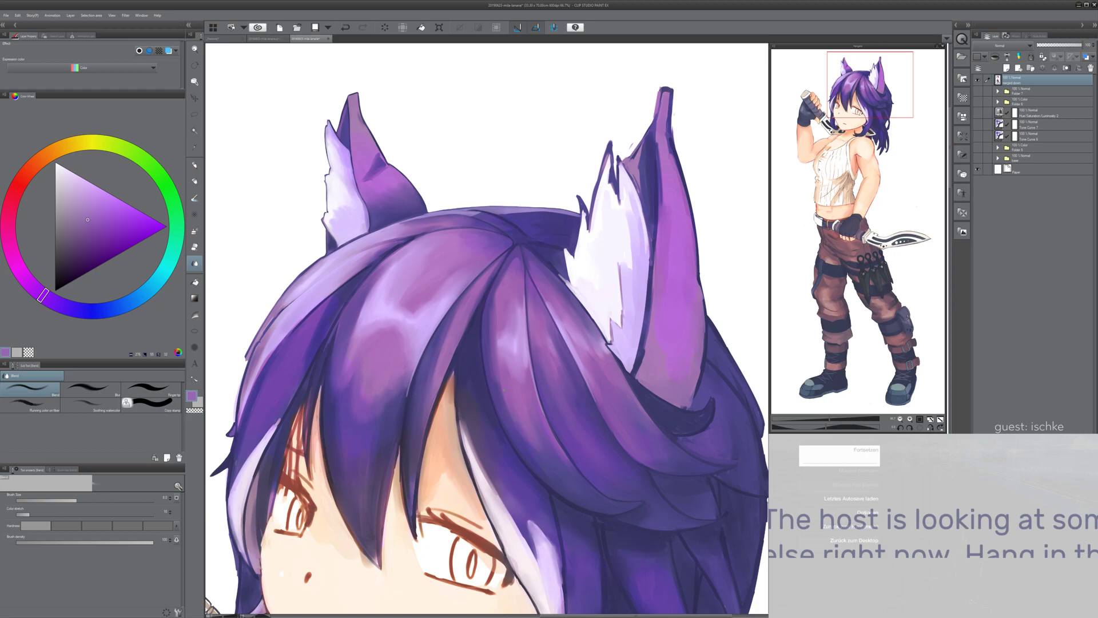
{"action": "scroll", "coordinate": [553, 447], "scroll_direction": "down", "scroll_amount": 1}
{"action": "scroll", "coordinate": [557, 360], "scroll_direction": "up", "scroll_amount": 2}
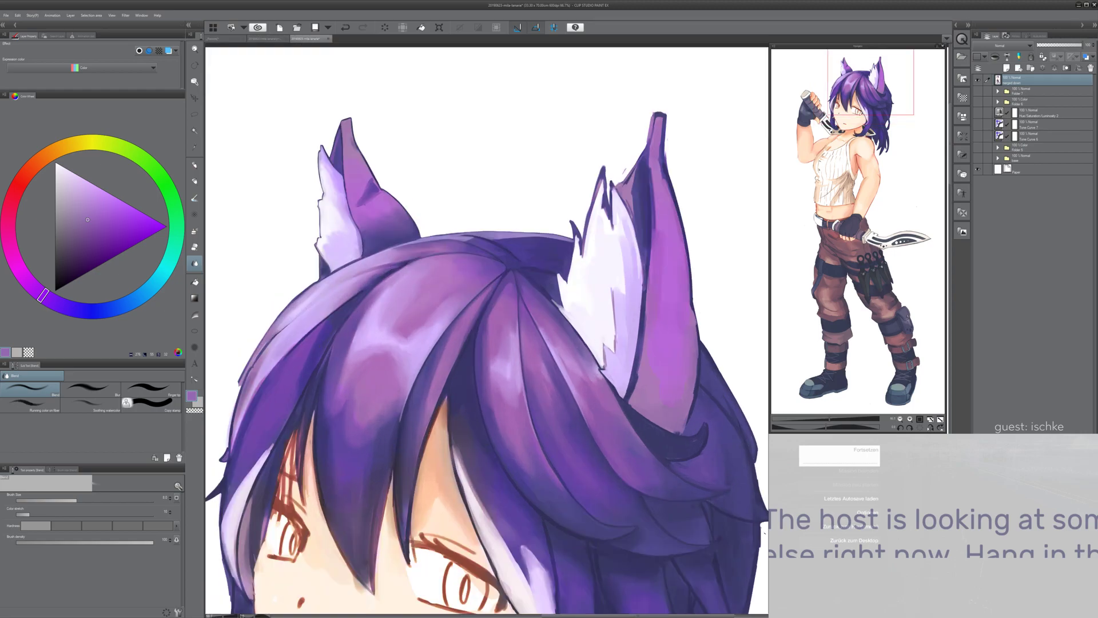
{"action": "scroll", "coordinate": [532, 351], "scroll_direction": "up", "scroll_amount": 1}
{"action": "scroll", "coordinate": [486, 229], "scroll_direction": "up", "scroll_amount": 1}
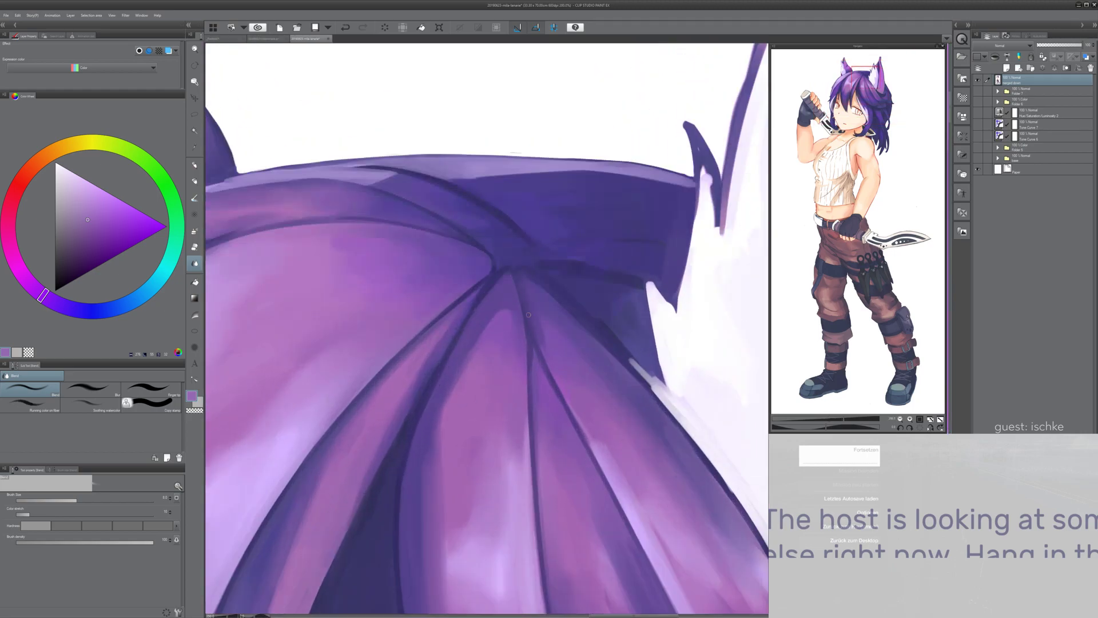
- Sample a dark purple and darken the root of the narrow strand beside the front strand with the paint brush
{"action": "left_click", "coordinate": [506, 289], "text": "alt"}
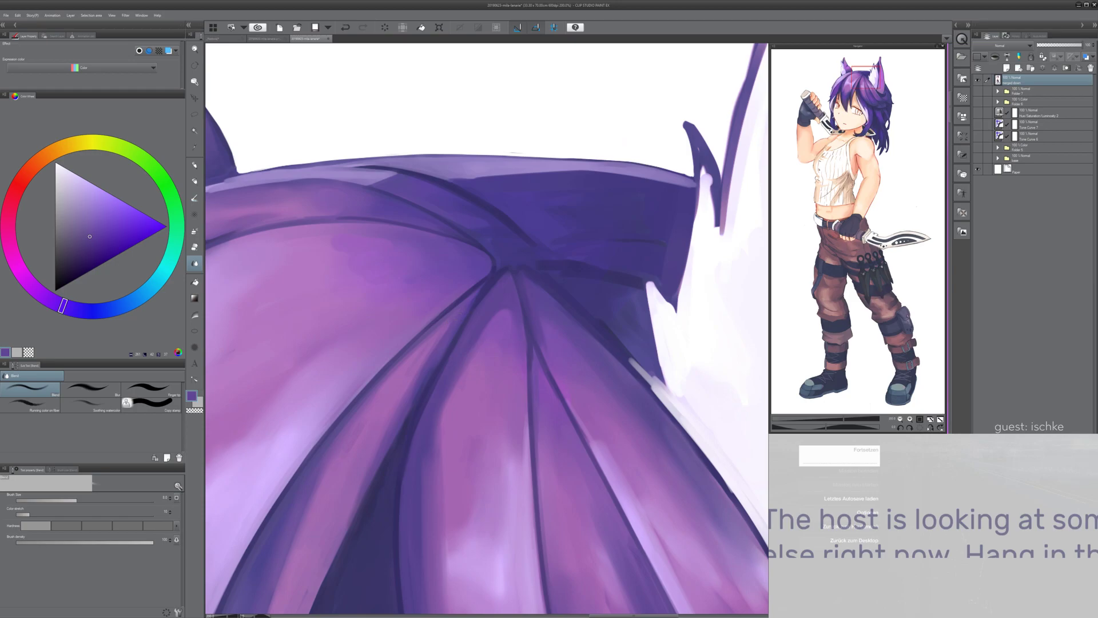
{"action": "key", "text": "p"}
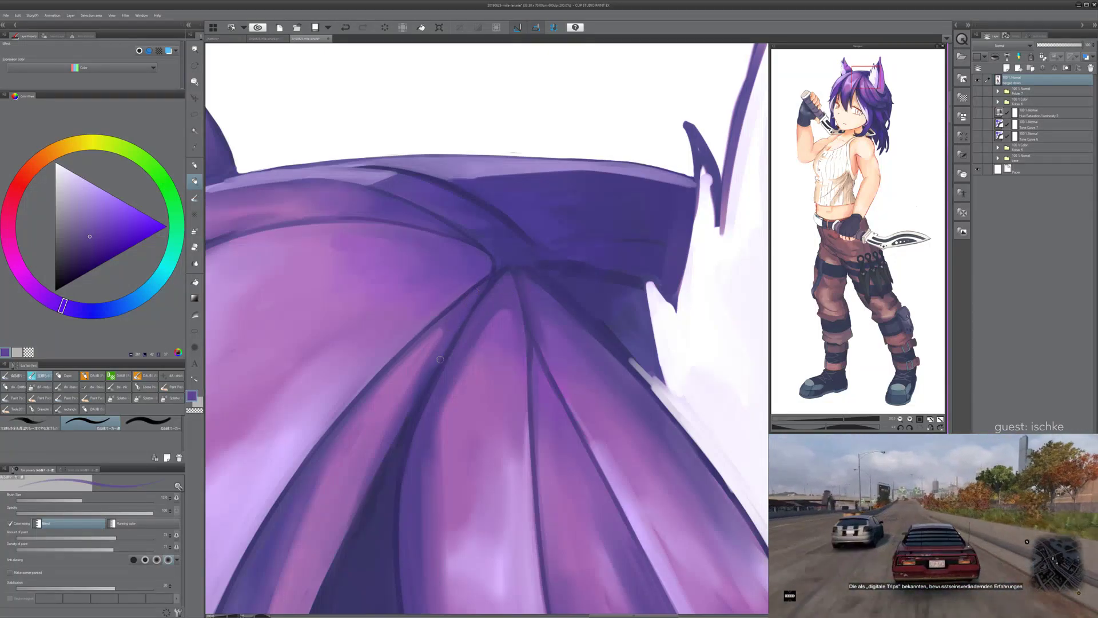
{"action": "key", "text": "minus"}
{"action": "key", "text": "minus"}
{"action": "key", "text": "minus"}
{"action": "key", "text": "minus"}
{"action": "key", "text": "asciicircum"}
{"action": "key", "text": "asciicircum"}
{"action": "key", "text": "asciicircum"}
{"action": "key", "text": "asciicircum"}
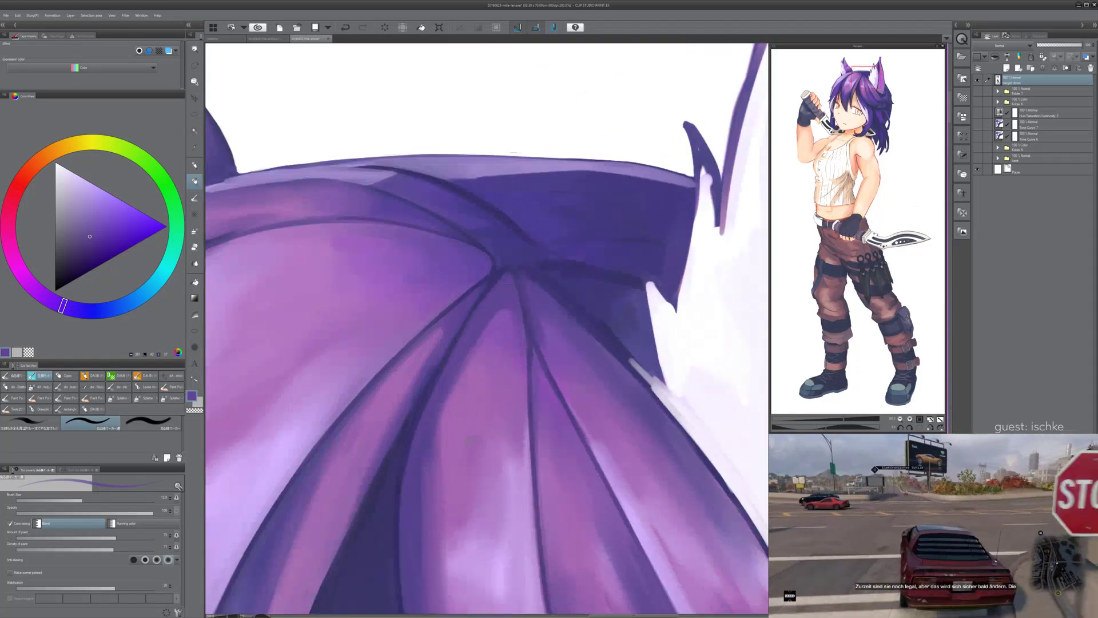
{"action": "key", "text": "asciicircum"}
{"action": "left_click_drag", "start_coordinate": [515, 423], "coordinate": [501, 498]}
{"action": "scroll", "coordinate": [501, 497], "scroll_direction": "down", "scroll_amount": 1}
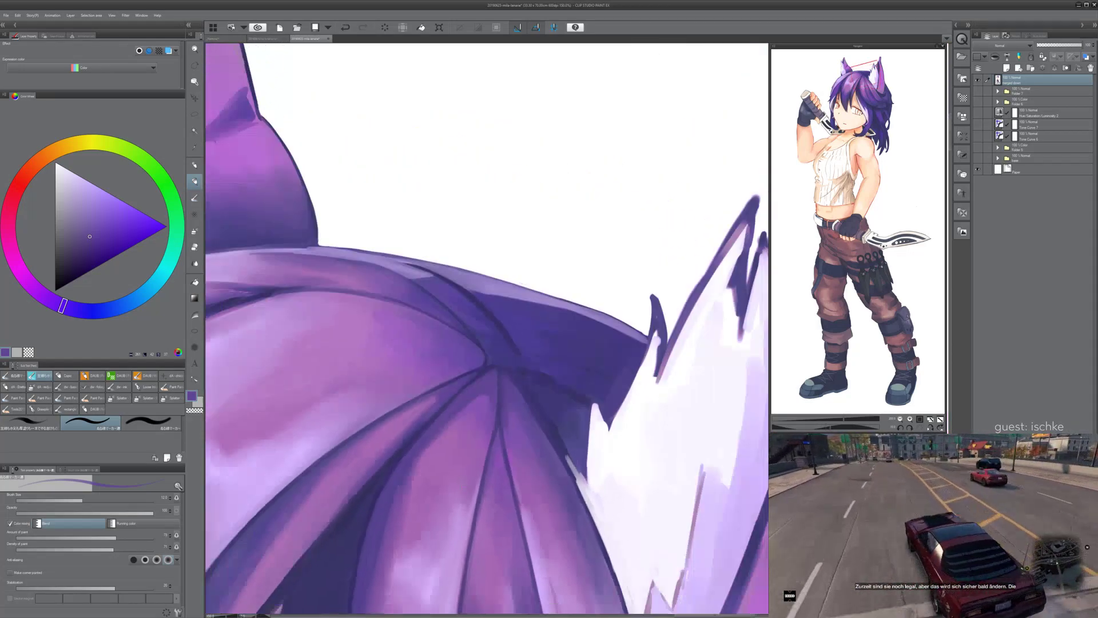
- Reduce the paint brush size and refine the dark curved line around the front strand's tip at the crown
{"action": "key", "text": "minus"}
{"action": "scroll", "coordinate": [500, 497], "scroll_direction": "up", "scroll_amount": 1}
{"action": "scroll", "coordinate": [455, 470], "scroll_direction": "up", "scroll_amount": 1}
{"action": "key", "text": "minus"}
{"action": "key", "text": "minus"}
{"action": "key", "text": "minus"}
{"action": "key", "text": "minus"}
{"action": "key", "text": "minus"}
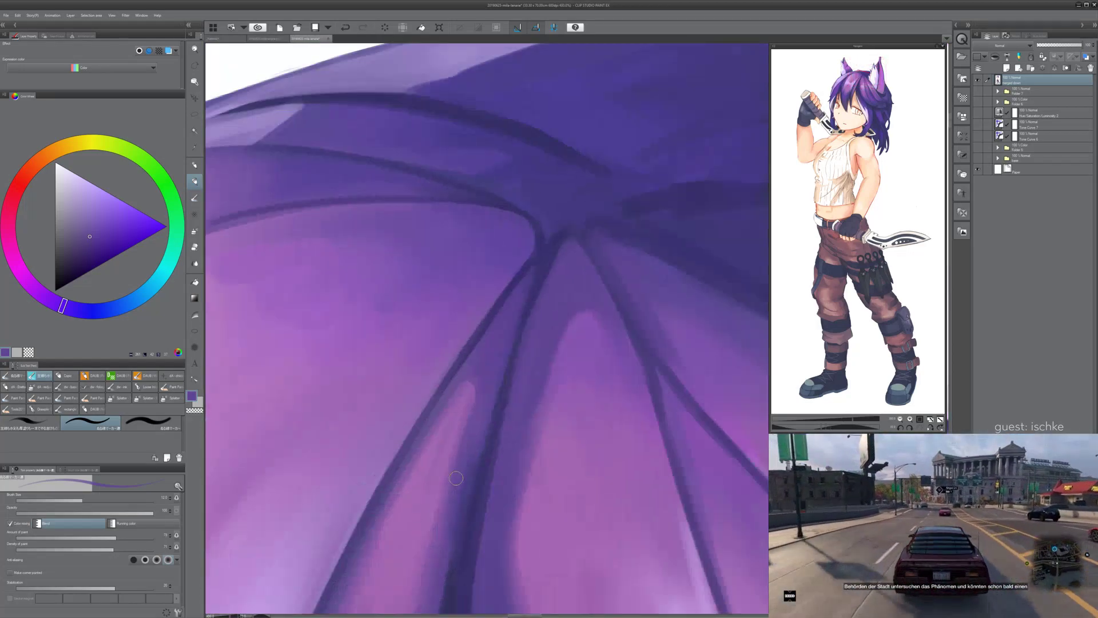
{"action": "key", "text": "minus"}
{"action": "key", "text": "minus"}
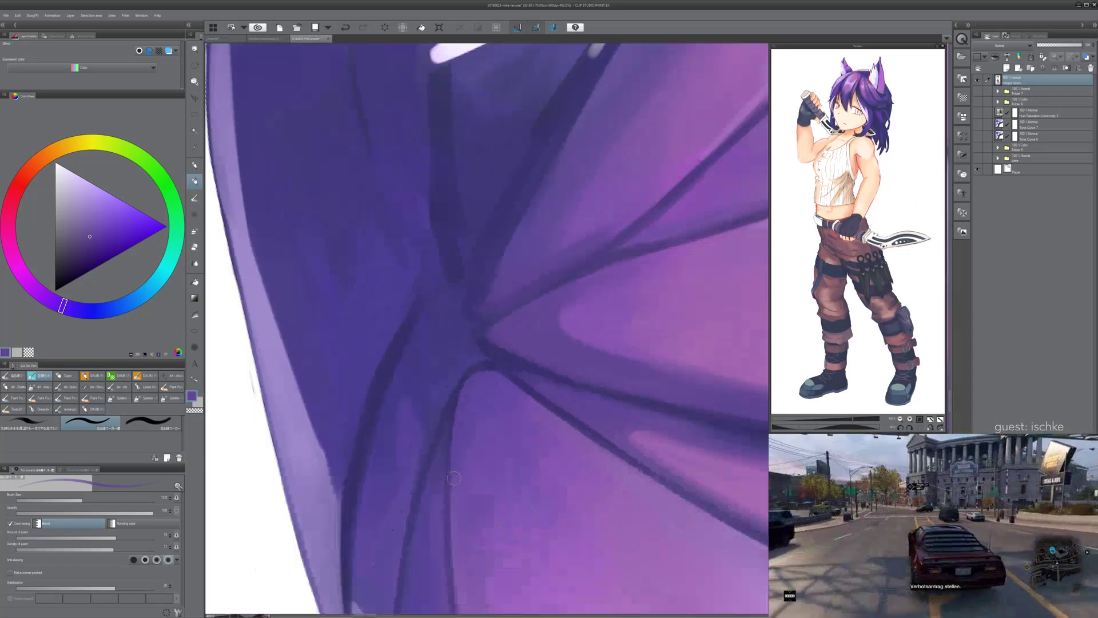
{"action": "key", "text": "minus"}
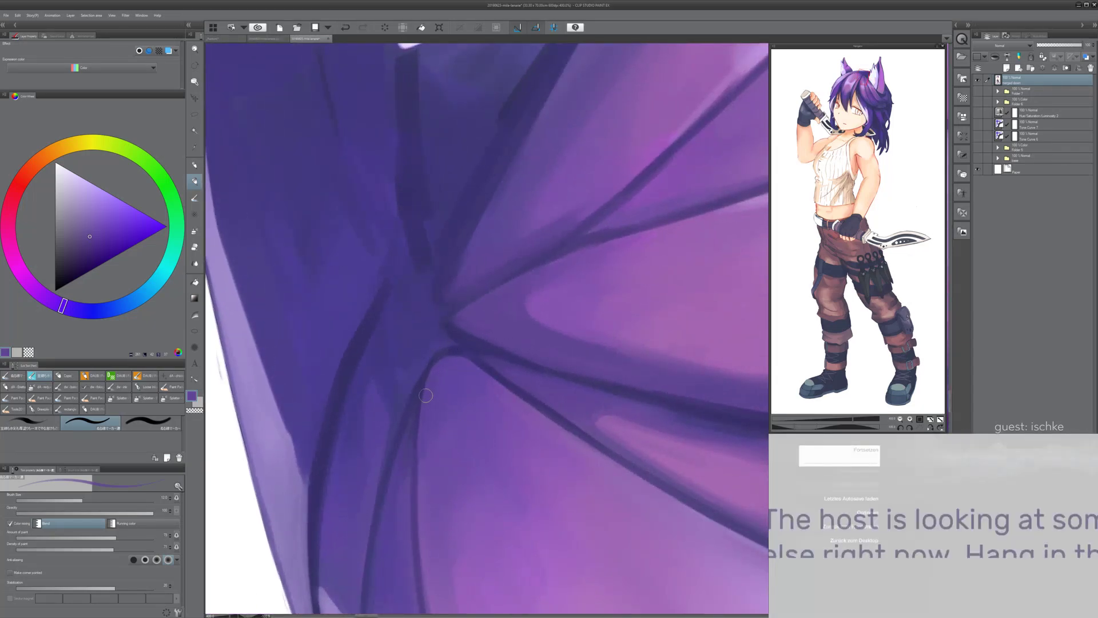
{"action": "key", "text": "p"}
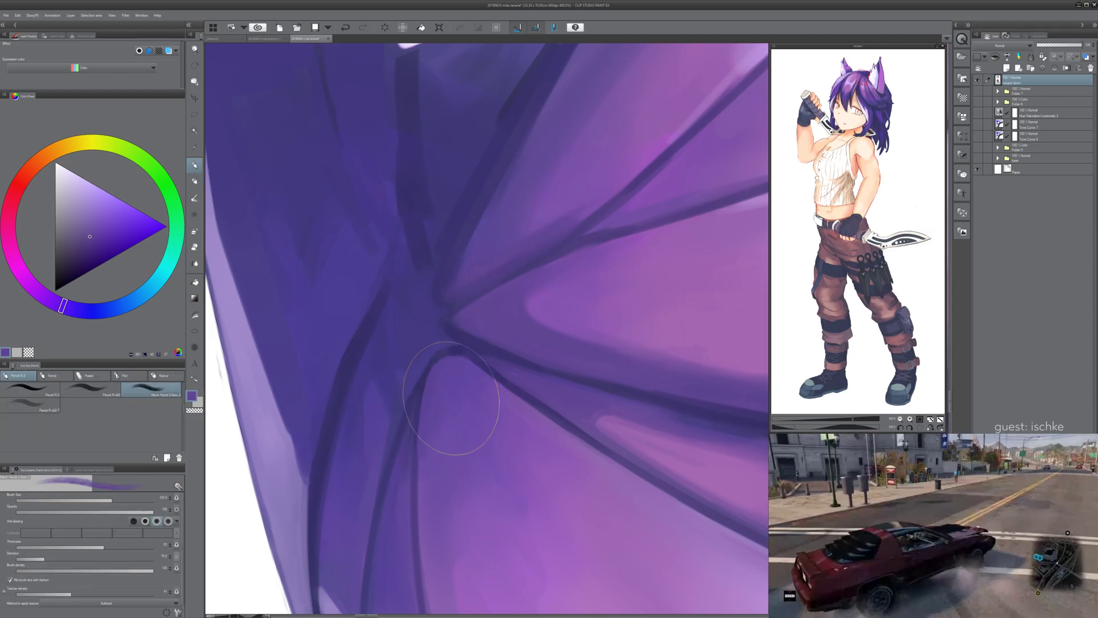
{"action": "key", "text": "b"}
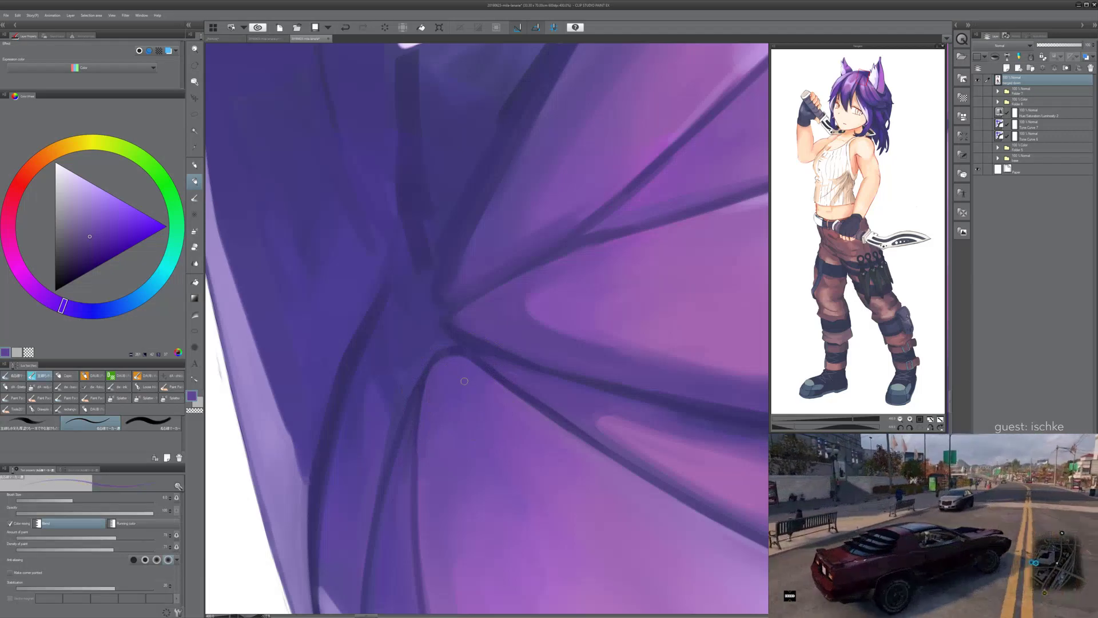
{"action": "left_click_drag", "start_coordinate": [449, 393], "coordinate": [544, 189]}
{"action": "left_click_drag", "start_coordinate": [607, 268], "coordinate": [537, 318]}
{"action": "left_click", "coordinate": [537, 318], "text": "alt"}
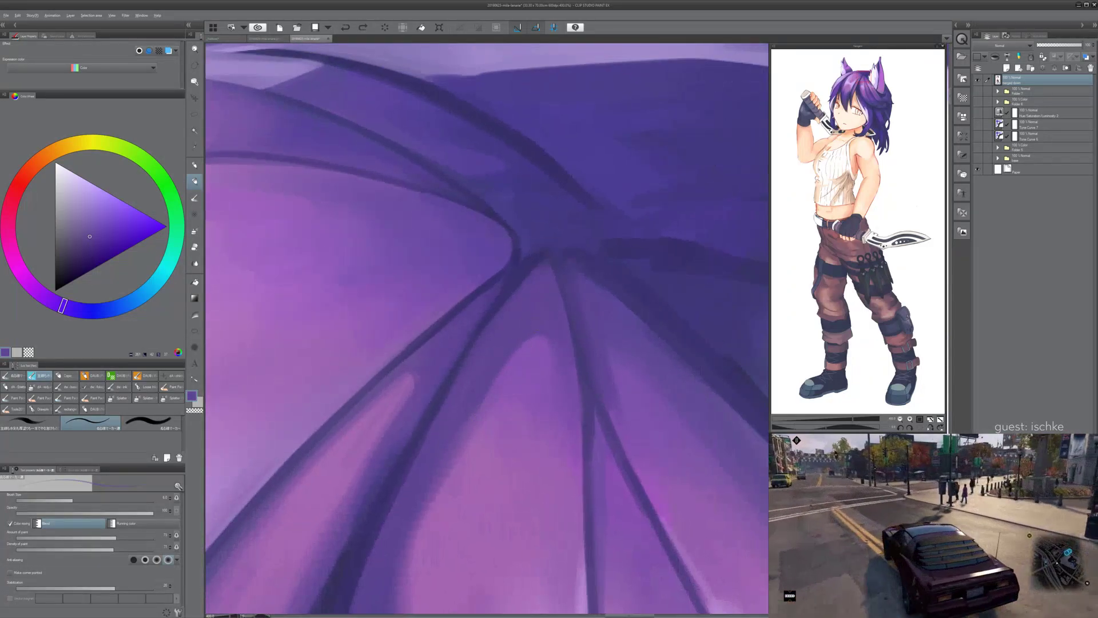
- Enlarge the paint brush and shade the front strand's tip in dark purple inside the curved line at the crown
{"action": "left_click_drag", "start_coordinate": [484, 262], "coordinate": [494, 247]}
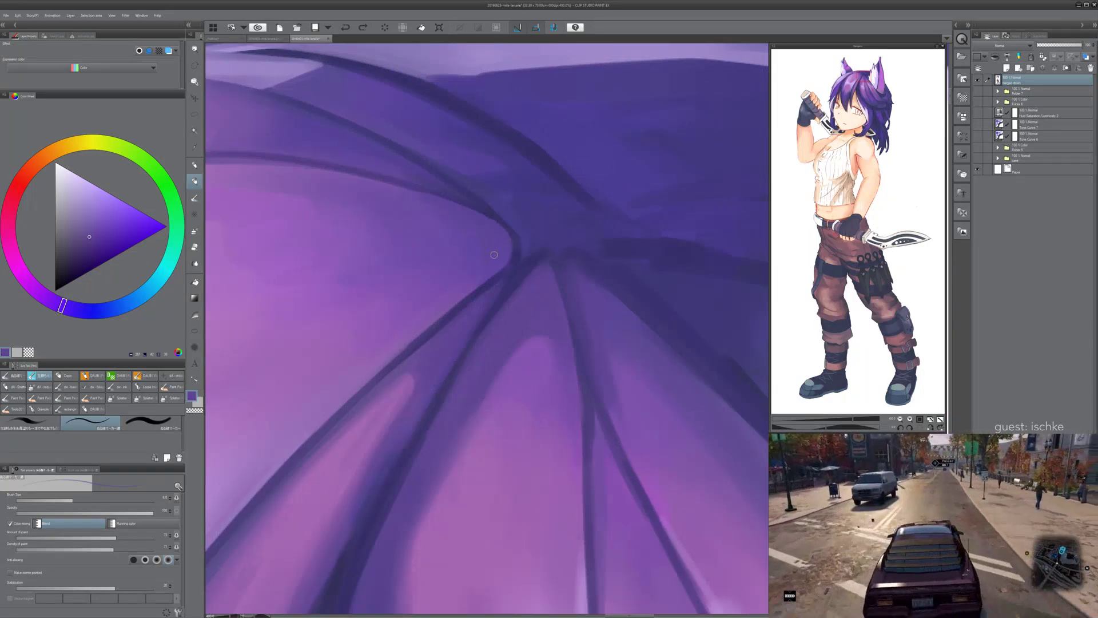
{"action": "key", "text": "]"}
{"action": "key", "text": "]"}
{"action": "key", "text": "]"}
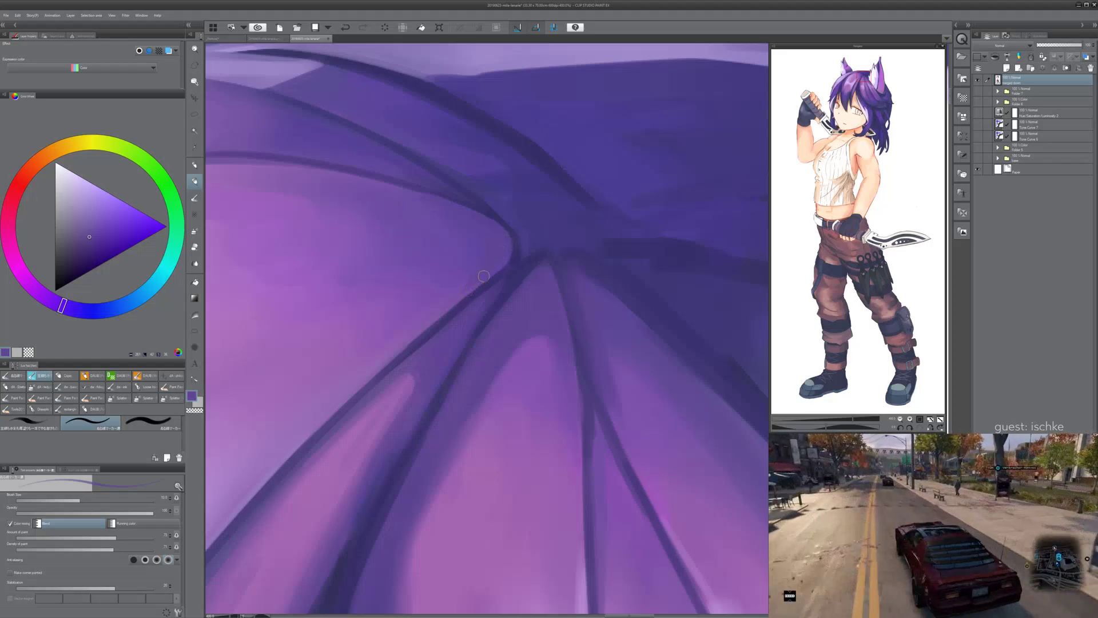
{"action": "key", "text": "minus"}
{"action": "key", "text": "minus"}
{"action": "key", "text": "minus"}
{"action": "key", "text": "minus"}
{"action": "key", "text": "minus"}
{"action": "key", "text": "minus"}
{"action": "key", "text": "minus"}
{"action": "key", "text": "minus"}
{"action": "key", "text": "minus"}
{"action": "key", "text": "minus"}
{"action": "key", "text": "minus"}
{"action": "key", "text": "minus"}
{"action": "key", "text": "minus"}
{"action": "key", "text": "minus"}
{"action": "key", "text": "minus"}
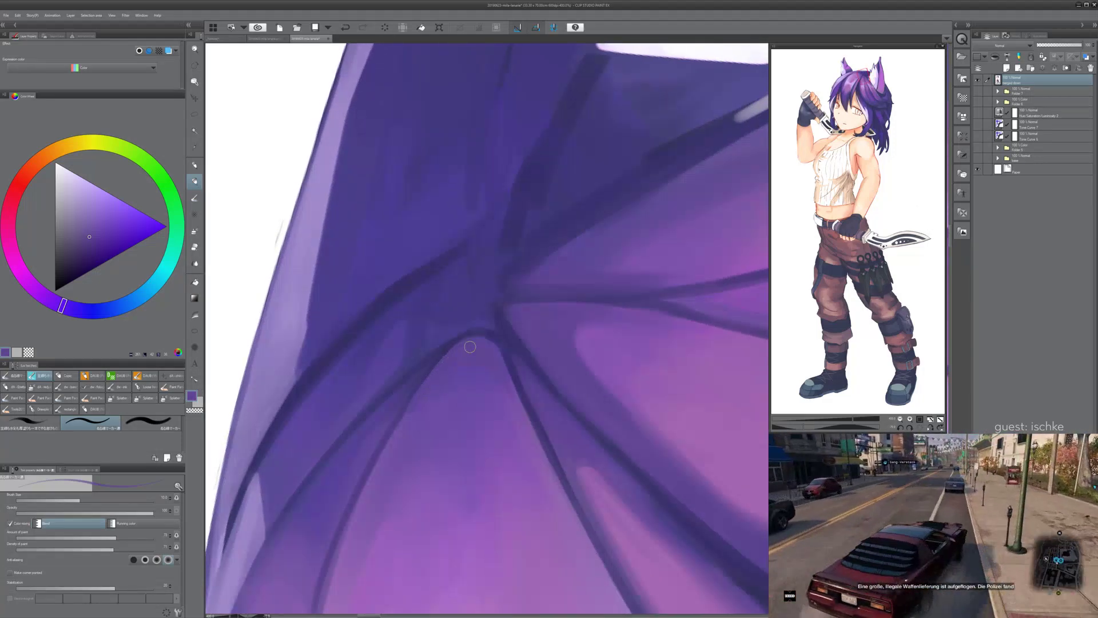
{"action": "left_click_drag", "start_coordinate": [464, 351], "coordinate": [510, 349]}
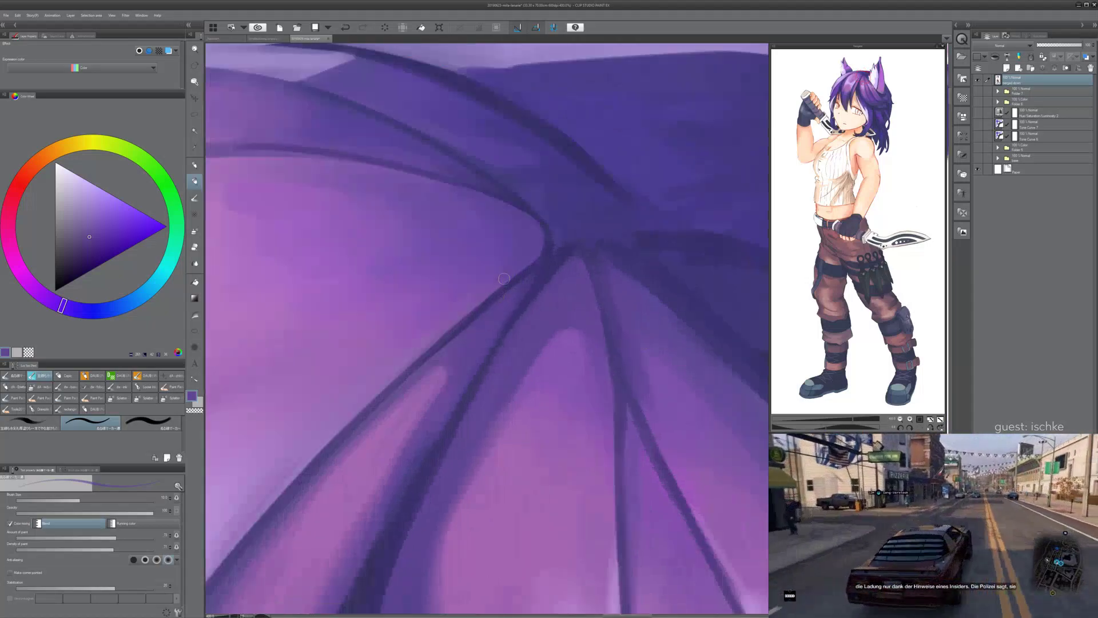
- Thin the dark line along the large front strand's upper edge at the crown by painting purple beside it
{"action": "scroll", "coordinate": [538, 246], "scroll_direction": "down", "scroll_amount": 2}
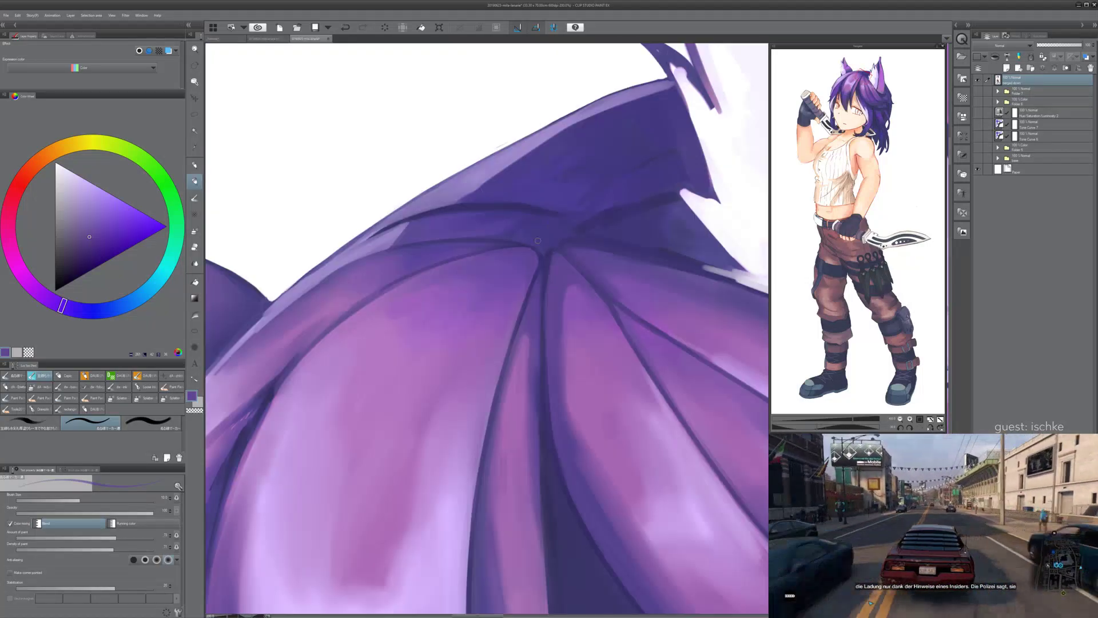
{"action": "key", "text": "minus"}
{"action": "key", "text": "minus"}
{"action": "scroll", "coordinate": [405, 342], "scroll_direction": "up", "scroll_amount": 2}
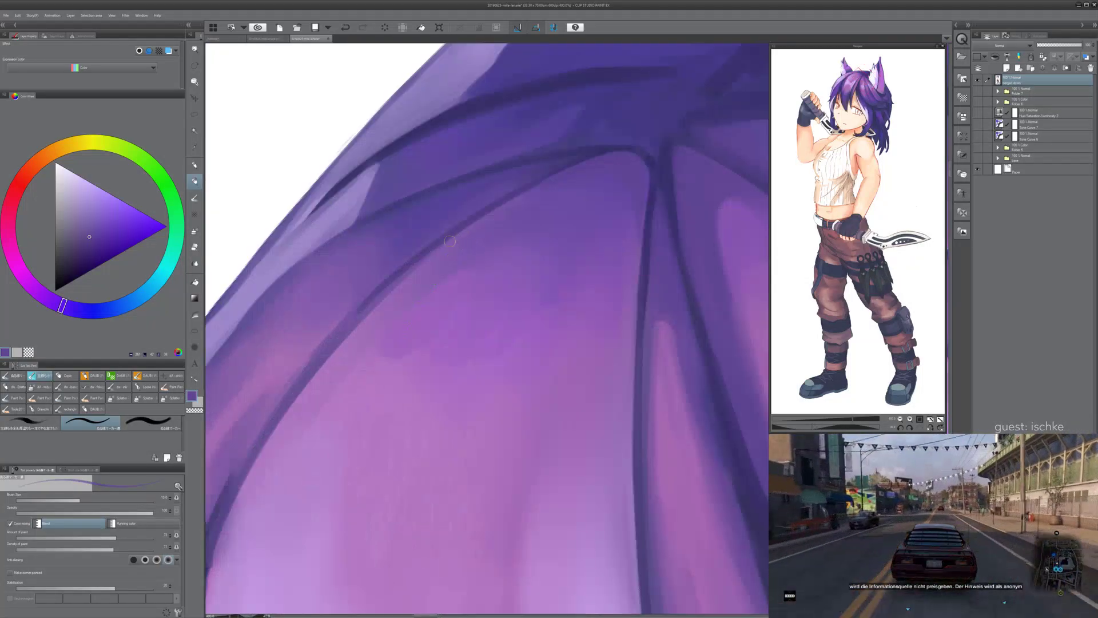
{"action": "left_click_drag", "start_coordinate": [461, 247], "coordinate": [422, 274]}
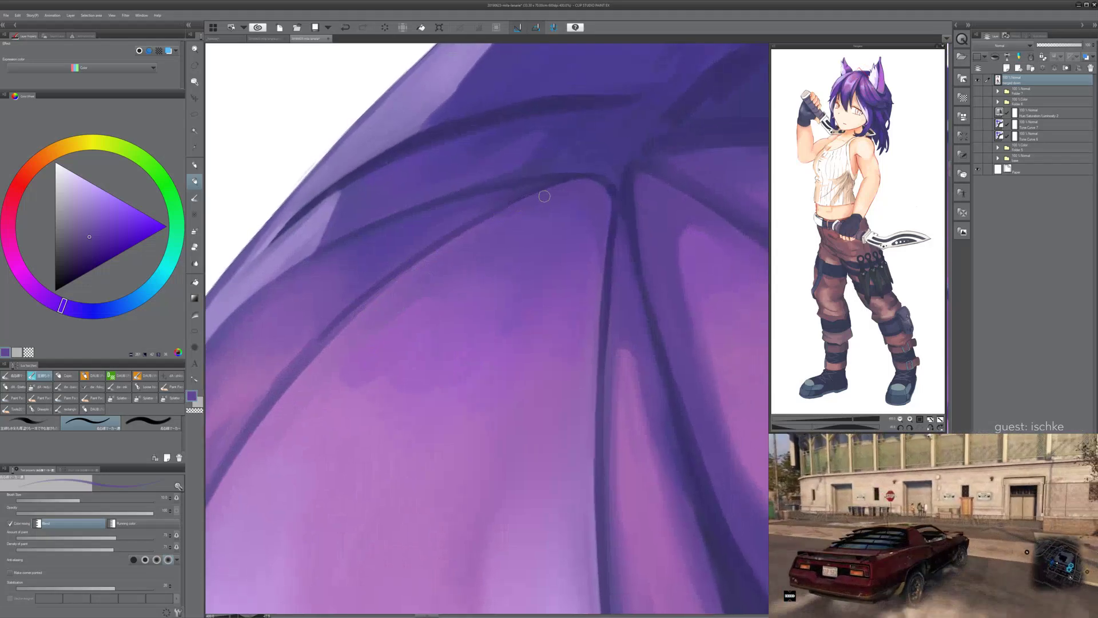
{"action": "left_click_drag", "start_coordinate": [526, 203], "coordinate": [563, 188]}
{"action": "key", "text": "ctrl+z"}
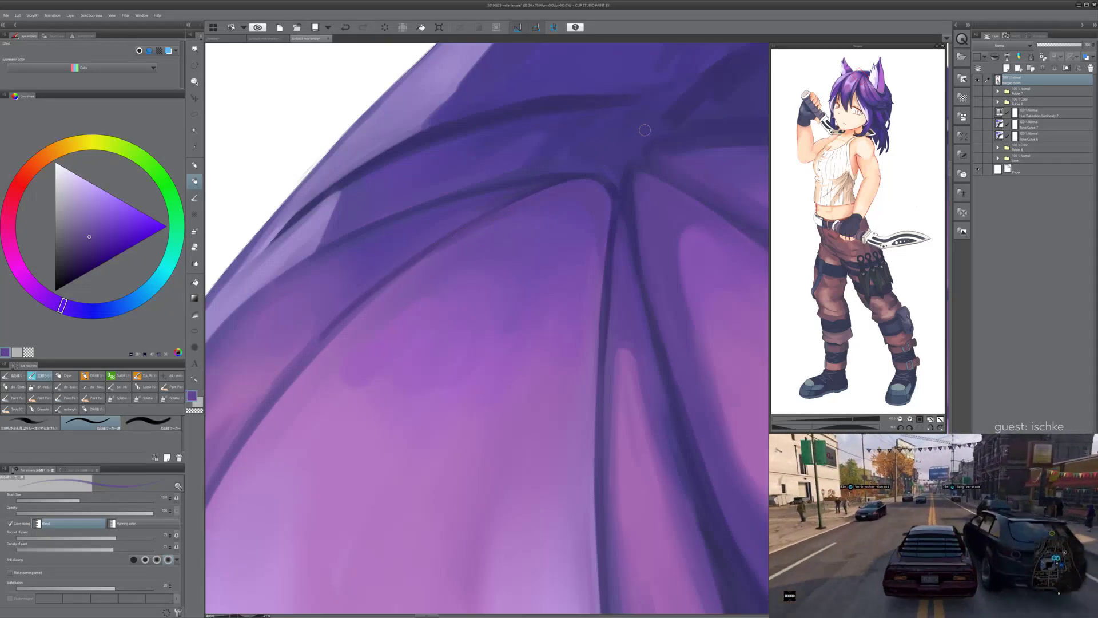
- Sample a dark blue-purple, cover the light tip at the narrow fringe strand's outer edge, and soften it with the Blend tool
{"action": "scroll", "coordinate": [644, 130], "scroll_direction": "down", "scroll_amount": 6}
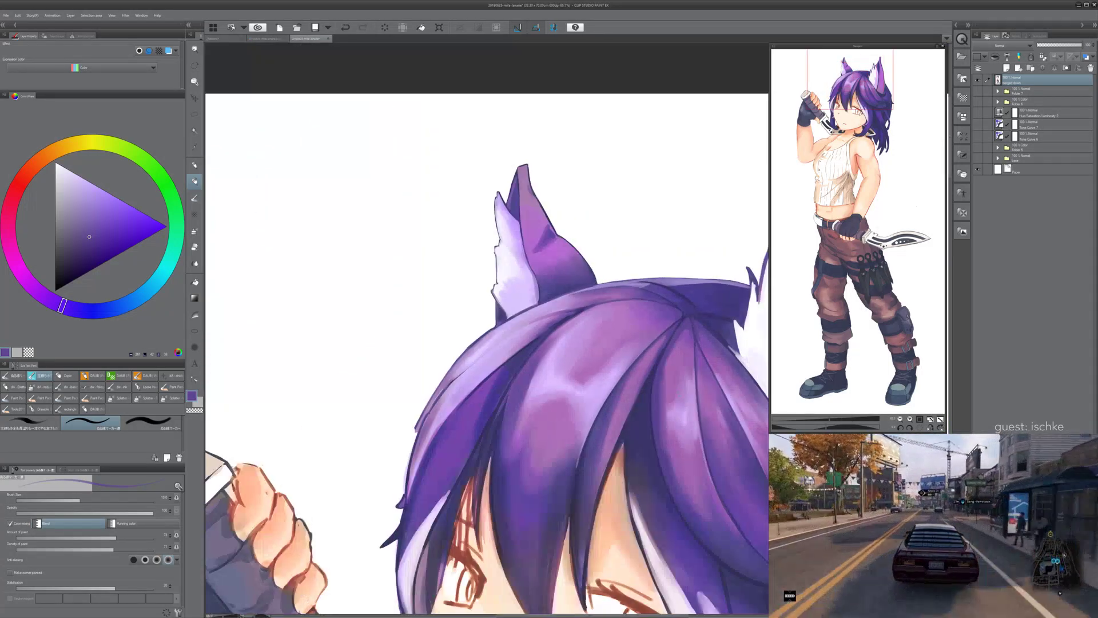
{"action": "left_click_drag", "start_coordinate": [686, 343], "coordinate": [511, 336]}
{"action": "key", "text": "asciicircum"}
{"action": "key", "text": "minus"}
{"action": "scroll", "coordinate": [605, 394], "scroll_direction": "down", "scroll_amount": 1}
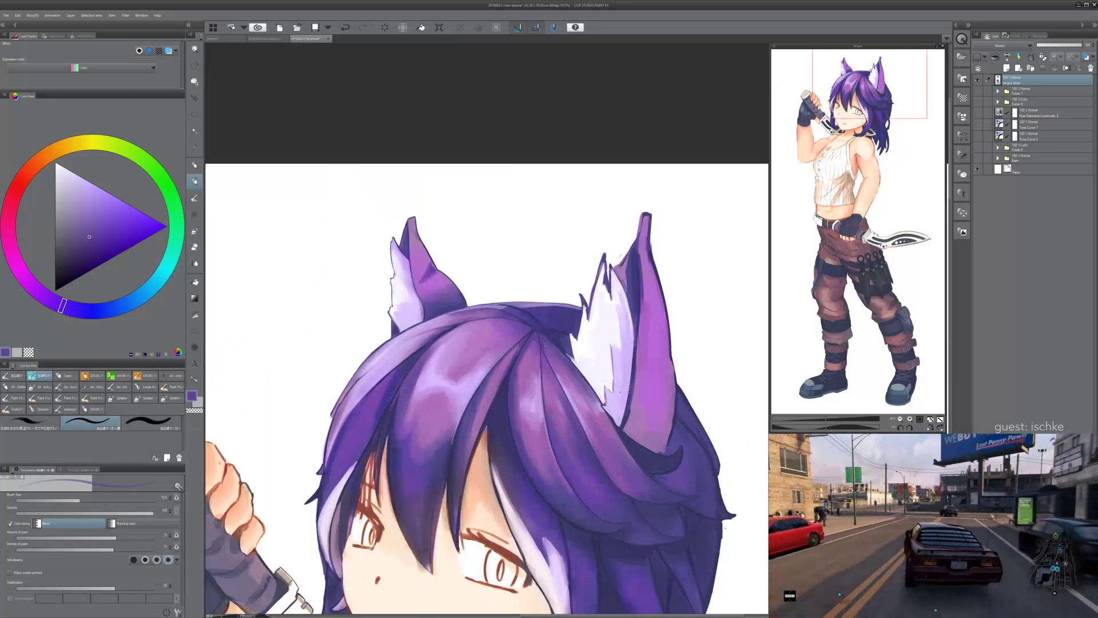
{"action": "scroll", "coordinate": [617, 395], "scroll_direction": "down", "scroll_amount": 1}
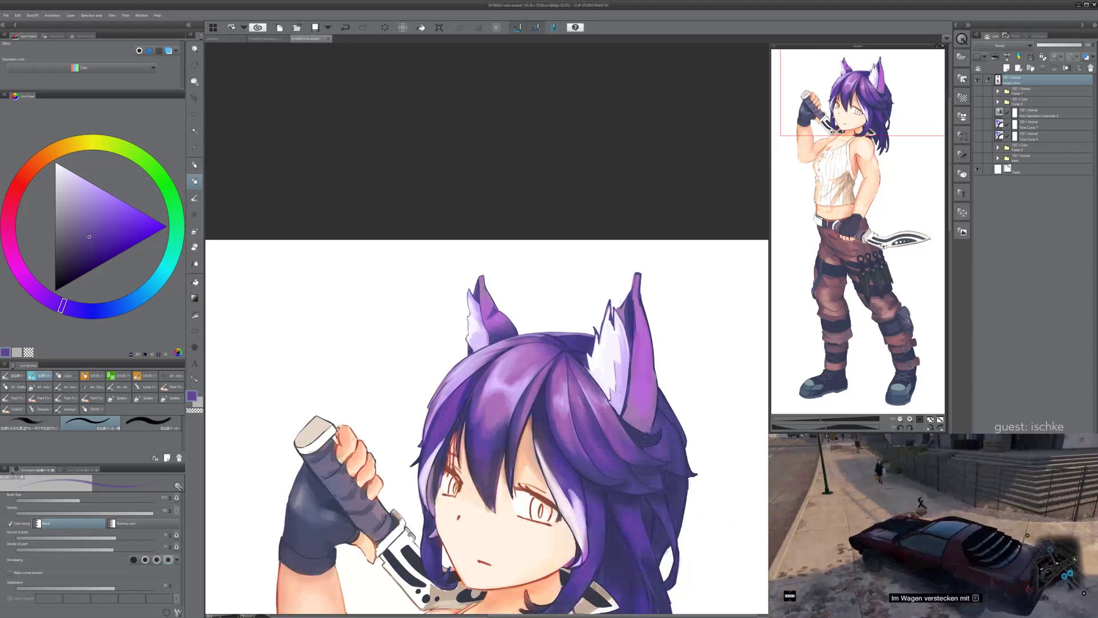
{"action": "scroll", "coordinate": [483, 356], "scroll_direction": "up", "scroll_amount": 6}
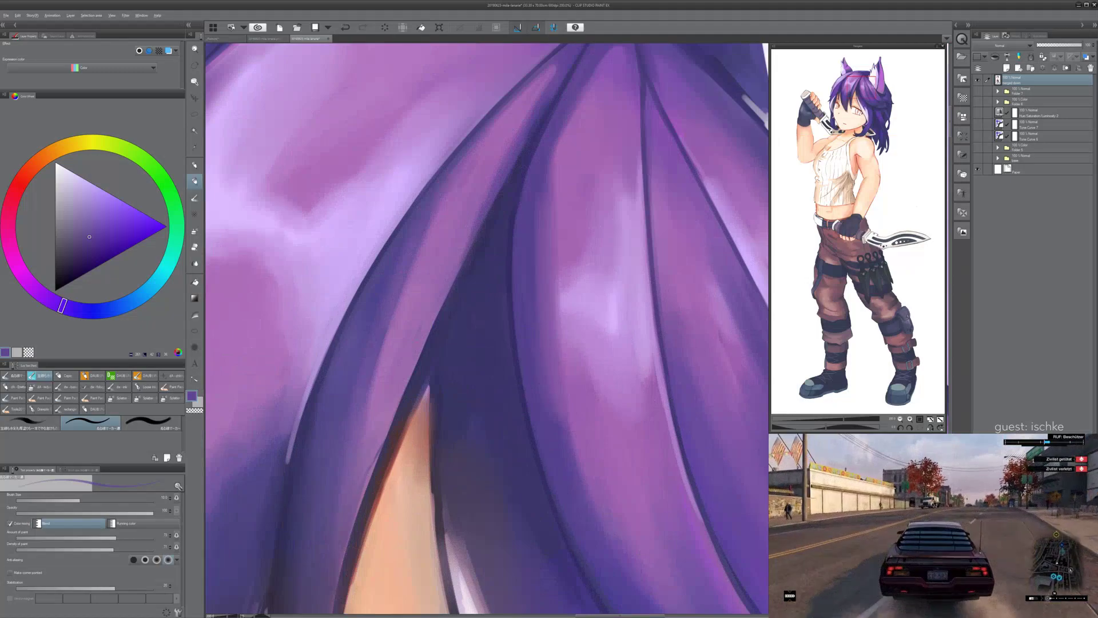
{"action": "left_click", "coordinate": [366, 326], "text": "alt"}
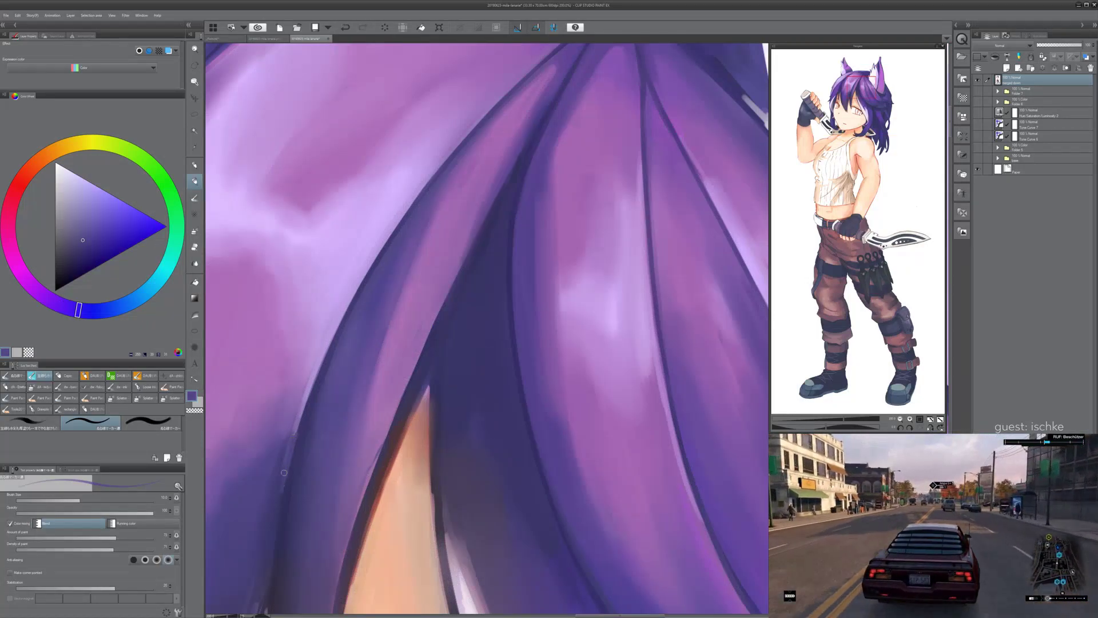
{"action": "key", "text": "j"}
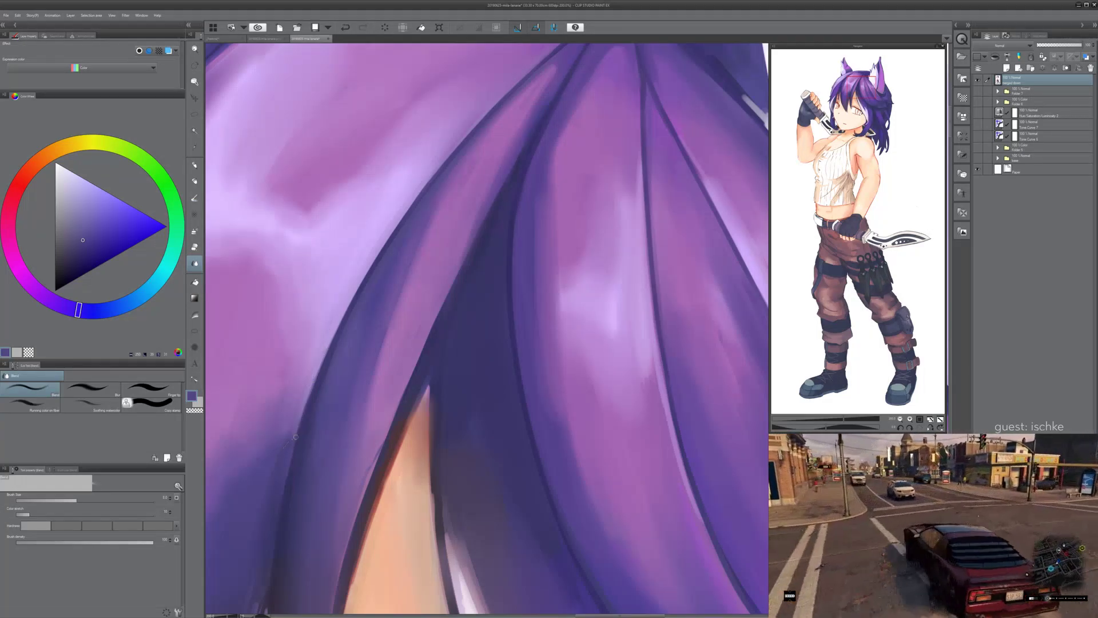
{"action": "key", "text": "bracketright"}
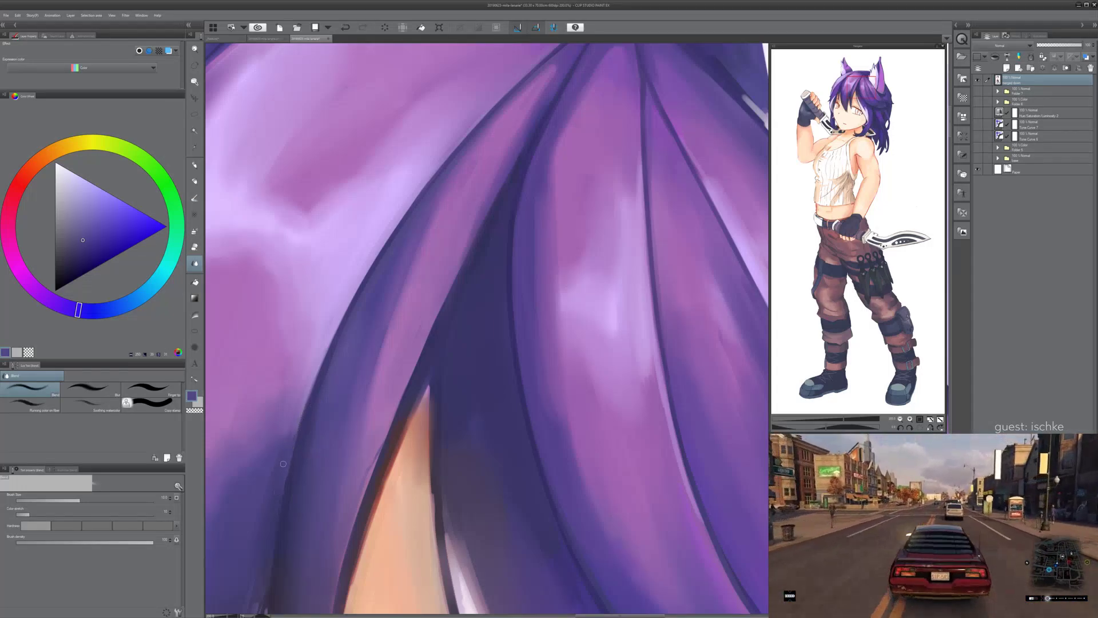
- Blend the dark boundary between the large front strand and the narrow fringe strand, sampling darker blue-purple from it
{"action": "scroll", "coordinate": [274, 505], "scroll_direction": "down", "scroll_amount": 4}
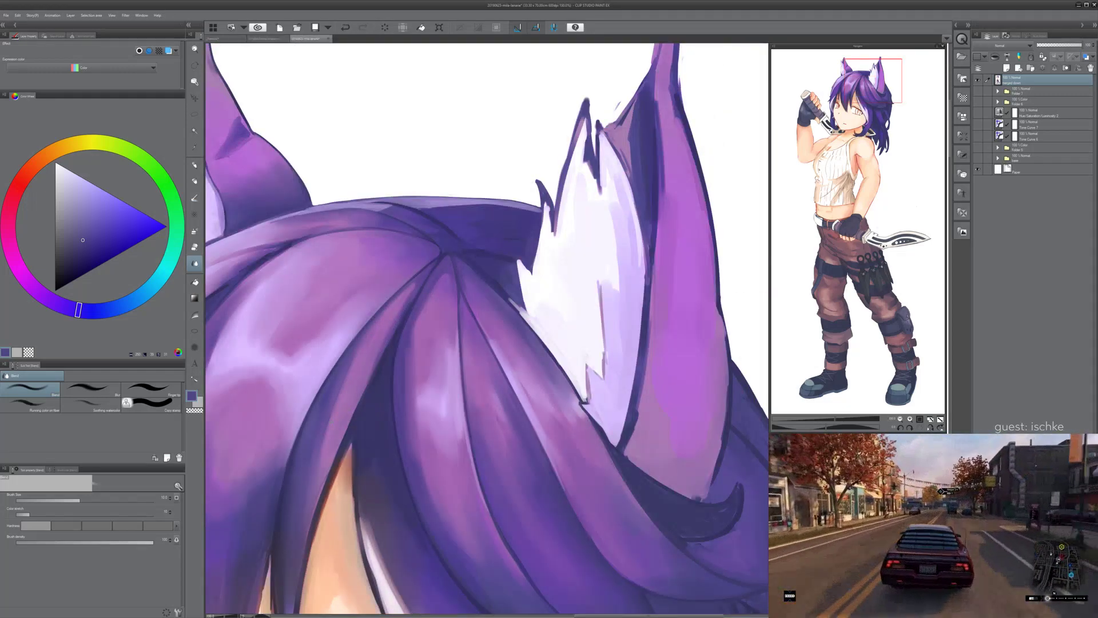
{"action": "scroll", "coordinate": [330, 421], "scroll_direction": "up", "scroll_amount": 2}
{"action": "mouse_move", "coordinate": [330, 421]}
{"action": "left_mouse_down"}
{"action": "mouse_move", "coordinate": [365, 320]}
{"action": "mouse_move", "coordinate": [480, 198]}
{"action": "mouse_move", "coordinate": [455, 170]}
{"action": "left_mouse_up"}
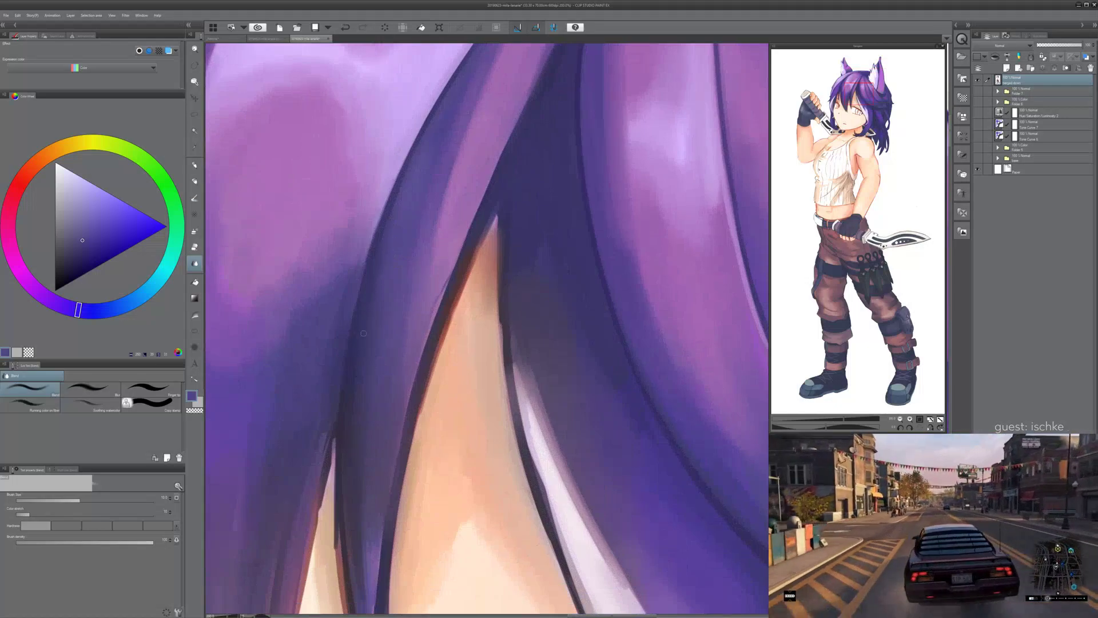
{"action": "left_click", "coordinate": [345, 327], "text": "alt"}
{"action": "left_click_drag", "start_coordinate": [344, 331], "coordinate": [346, 320]}
{"action": "left_click", "coordinate": [346, 324], "text": "alt"}
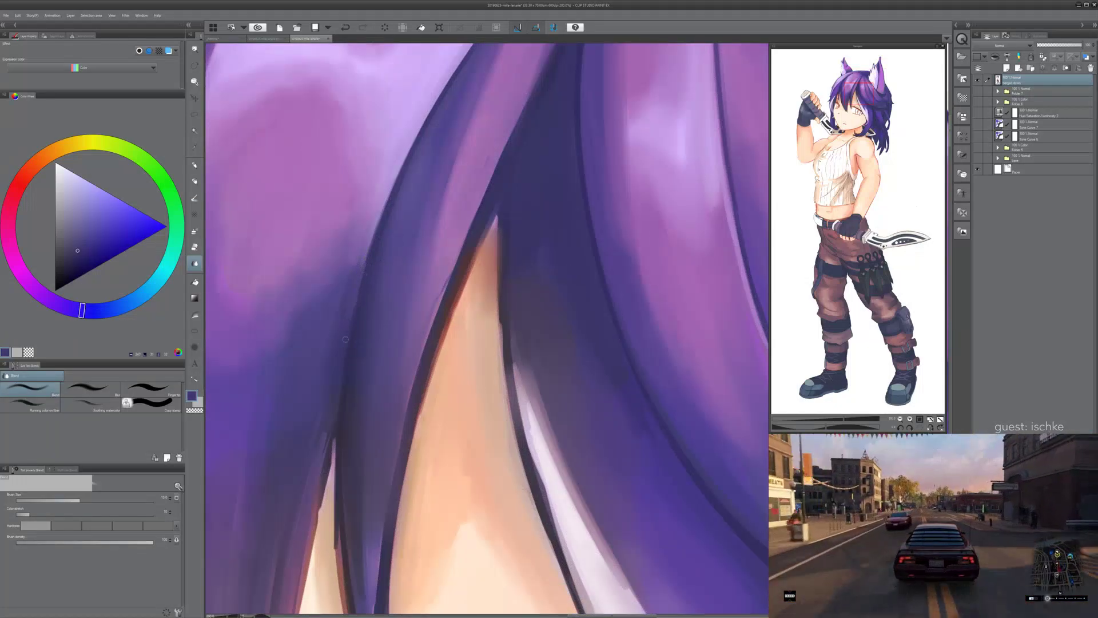
- Sample a mid purple, enlarge the blend brush, and try a blending stroke along the narrow strand's lower part
{"action": "key", "text": "^"}
{"action": "key", "text": "^"}
{"action": "scroll", "coordinate": [389, 260], "scroll_direction": "down", "scroll_amount": 1}
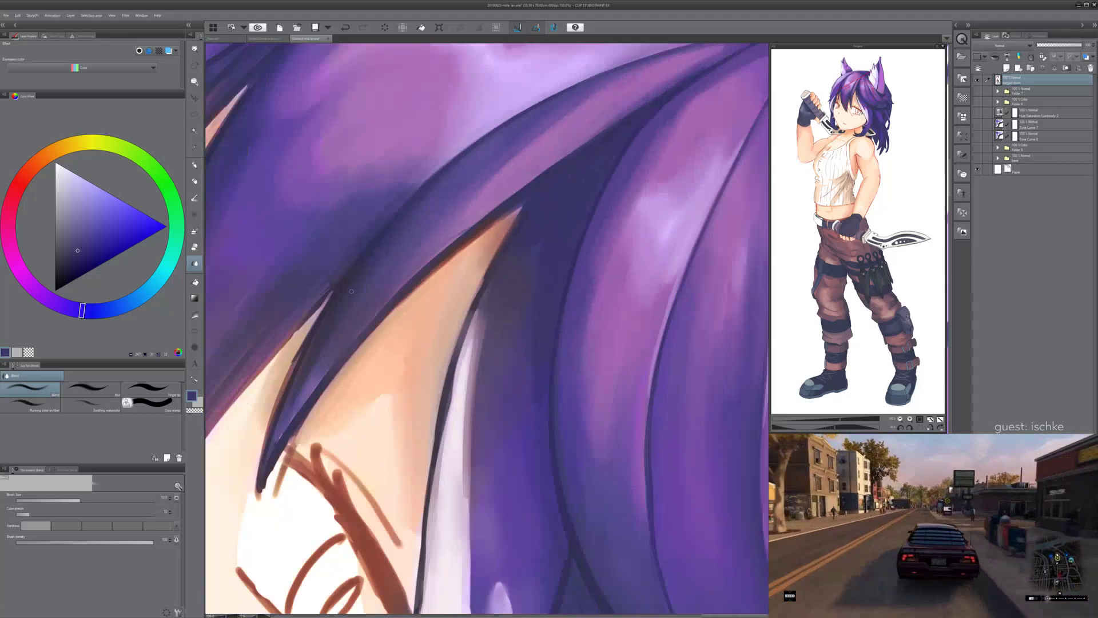
{"action": "key", "text": "minus"}
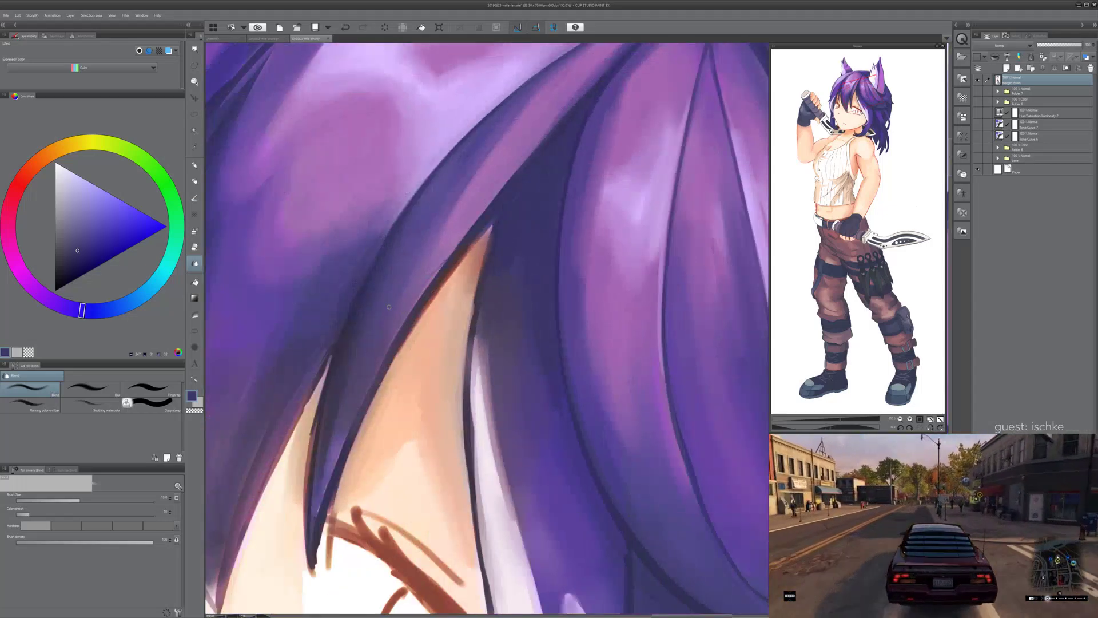
{"action": "left_click_drag", "start_coordinate": [345, 392], "coordinate": [213, 497]}
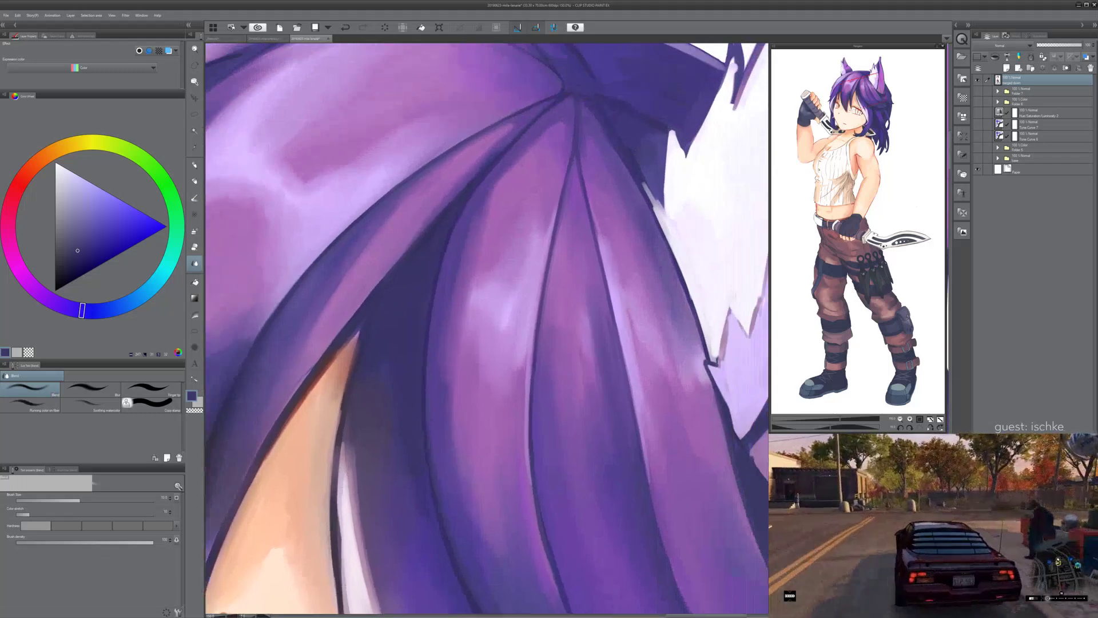
{"action": "left_click", "coordinate": [364, 275], "text": "alt"}
{"action": "mouse_move", "coordinate": [364, 275]}
{"action": "left_mouse_down"}
{"action": "mouse_move", "coordinate": [380, 251]}
{"action": "mouse_move", "coordinate": [439, 221]}
{"action": "left_mouse_up"}
{"action": "key", "text": "asciicircum"}
{"action": "scroll", "coordinate": [366, 258], "scroll_direction": "down", "scroll_amount": 1}
{"action": "key", "text": "bracketleft"}
{"action": "key", "text": "bracketright"}
{"action": "key", "text": "bracketright"}
{"action": "key", "text": "bracketright"}
{"action": "key", "text": "bracketright"}
{"action": "left_click_drag", "start_coordinate": [360, 277], "coordinate": [332, 321]}
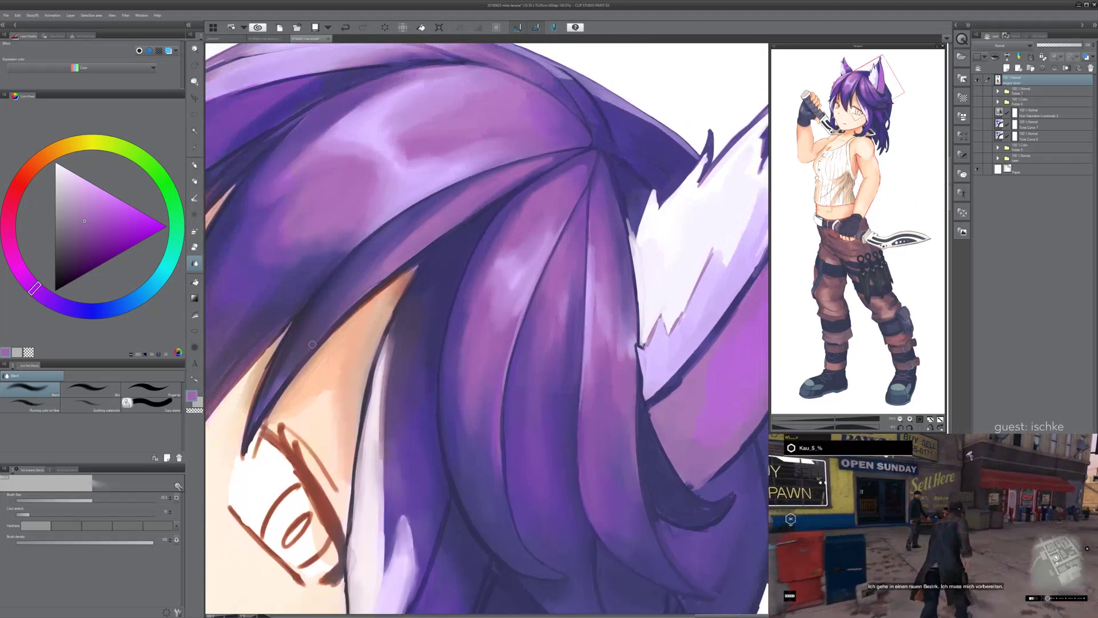
{"action": "key", "text": "ctrl+z"}
- Paint the narrow fringe strand's edge beside the forehead skin in purple with an enlarged paint brush
{"action": "key", "text": "p"}
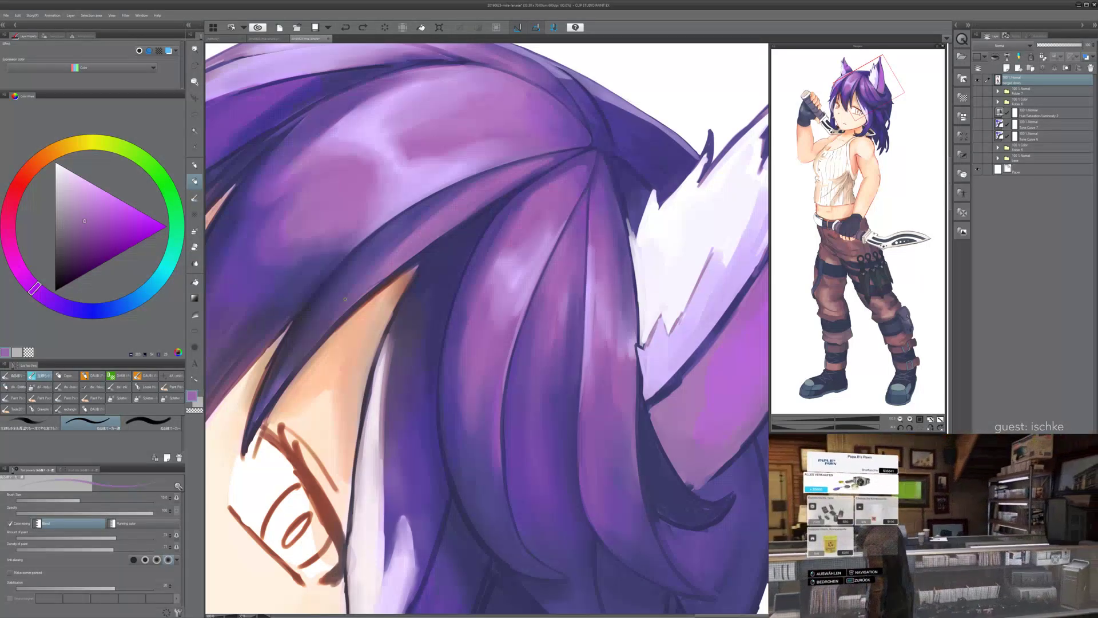
{"action": "key", "text": "]"}
{"action": "key", "text": "]"}
{"action": "key", "text": "]"}
{"action": "key", "text": "]"}
{"action": "scroll", "coordinate": [407, 332], "scroll_direction": "up", "scroll_amount": 1}
{"action": "left_click_drag", "start_coordinate": [407, 331], "coordinate": [337, 391]}
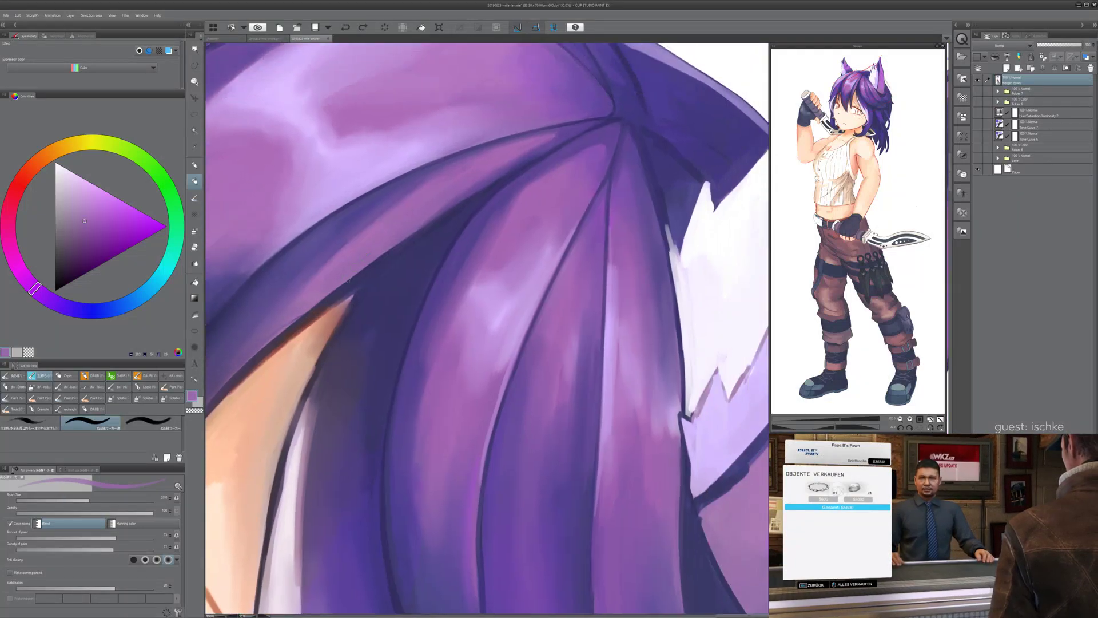
{"action": "left_click_drag", "start_coordinate": [306, 337], "coordinate": [362, 299]}
- Sample the peach skin tone and repaint the forehead skin along the narrow strand's lower edge
{"action": "left_click", "coordinate": [308, 343], "text": "alt"}
{"action": "left_click_drag", "start_coordinate": [300, 343], "coordinate": [378, 276]}
{"action": "left_click_drag", "start_coordinate": [273, 371], "coordinate": [391, 260]}
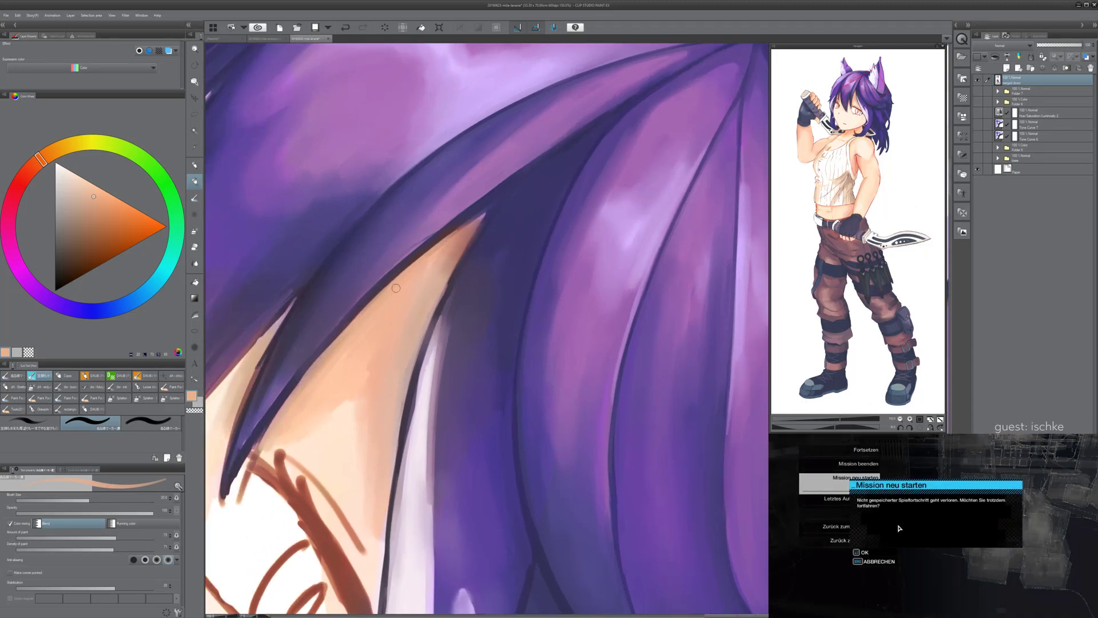
{"action": "mouse_move", "coordinate": [322, 358]}
{"action": "left_mouse_down"}
{"action": "mouse_move", "coordinate": [295, 390]}
{"action": "mouse_move", "coordinate": [422, 265]}
{"action": "left_mouse_up"}
{"action": "left_click_drag", "start_coordinate": [294, 385], "coordinate": [425, 262]}
{"action": "left_click_drag", "start_coordinate": [344, 330], "coordinate": [448, 248]}
{"action": "left_click_drag", "start_coordinate": [341, 338], "coordinate": [326, 358]}
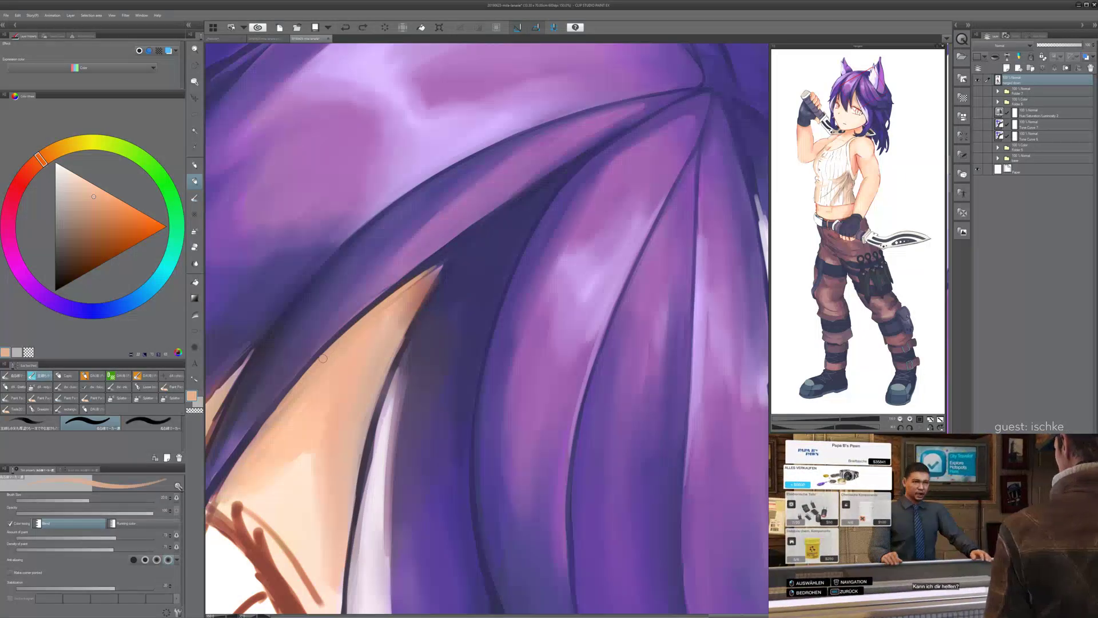
{"action": "left_click_drag", "start_coordinate": [382, 315], "coordinate": [333, 354]}
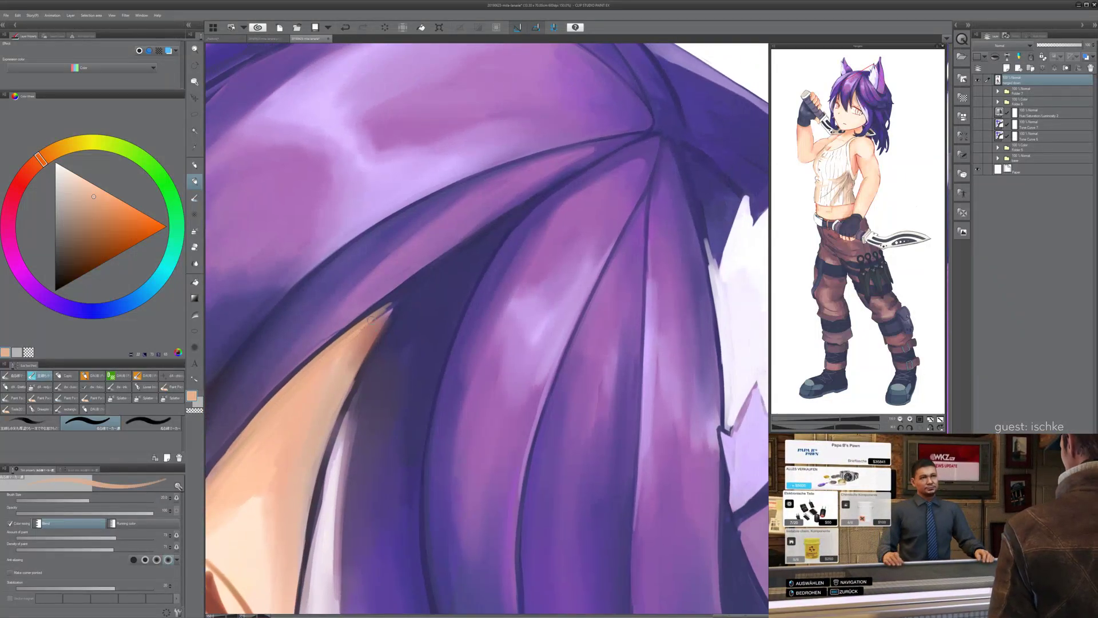
- Sample a reddish skin shadow tone and extend the pointed tip of the forehead skin between the hair strands
{"action": "left_click", "coordinate": [371, 337], "text": "alt"}
{"action": "left_click_drag", "start_coordinate": [309, 370], "coordinate": [396, 302]}
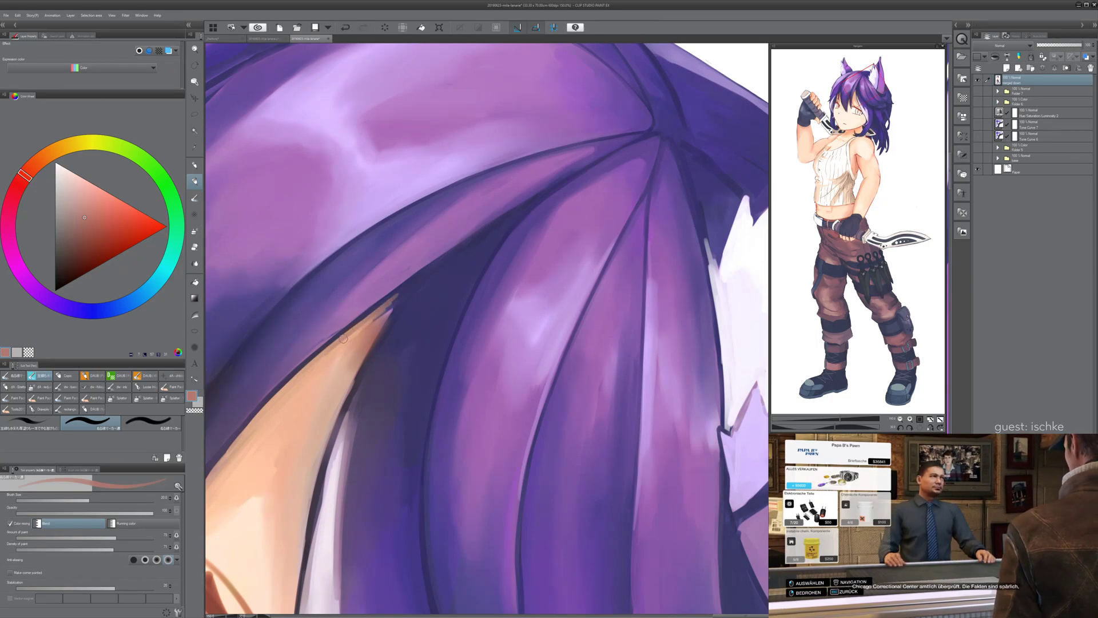
{"action": "key", "text": "ctrl+z"}
{"action": "left_click_drag", "start_coordinate": [323, 352], "coordinate": [408, 289]}
{"action": "key", "text": "ctrl+z"}
{"action": "left_click_drag", "start_coordinate": [344, 337], "coordinate": [419, 279]}
{"action": "key", "text": "ctrl+z"}
{"action": "key", "text": "ctrl+z"}
{"action": "left_click_drag", "start_coordinate": [363, 319], "coordinate": [409, 286]}
{"action": "mouse_move", "coordinate": [386, 322]}
{"action": "left_mouse_down"}
{"action": "mouse_move", "coordinate": [411, 285]}
{"action": "mouse_move", "coordinate": [402, 293]}
{"action": "left_mouse_up"}
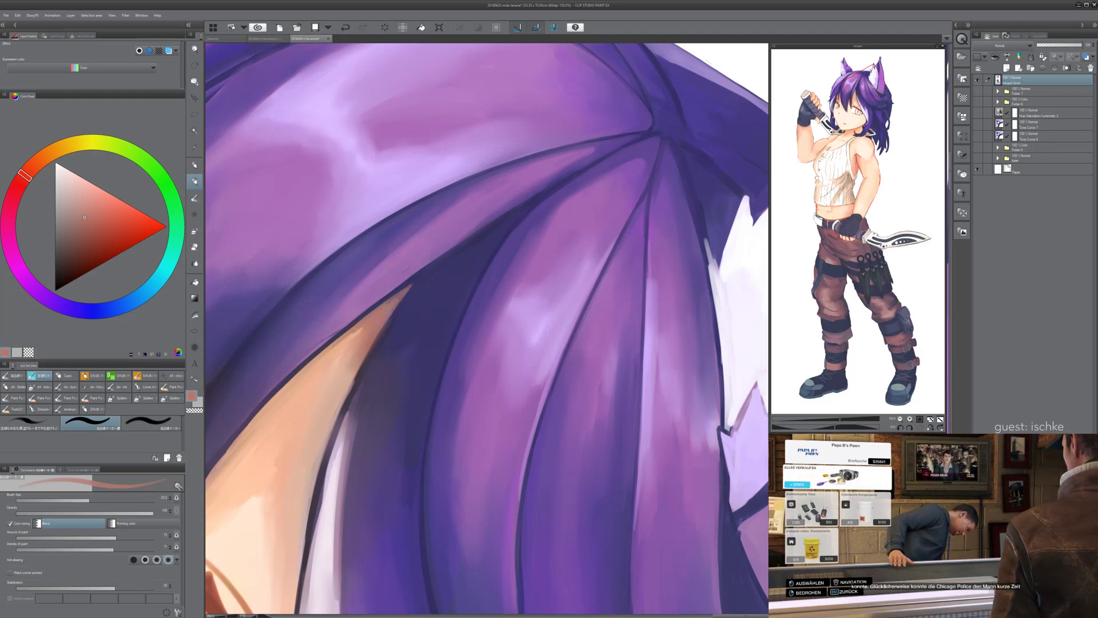
- Shade the pointed tip of the forehead skin with the reddish shadow tone
{"action": "left_click_drag", "start_coordinate": [359, 330], "coordinate": [296, 378]}
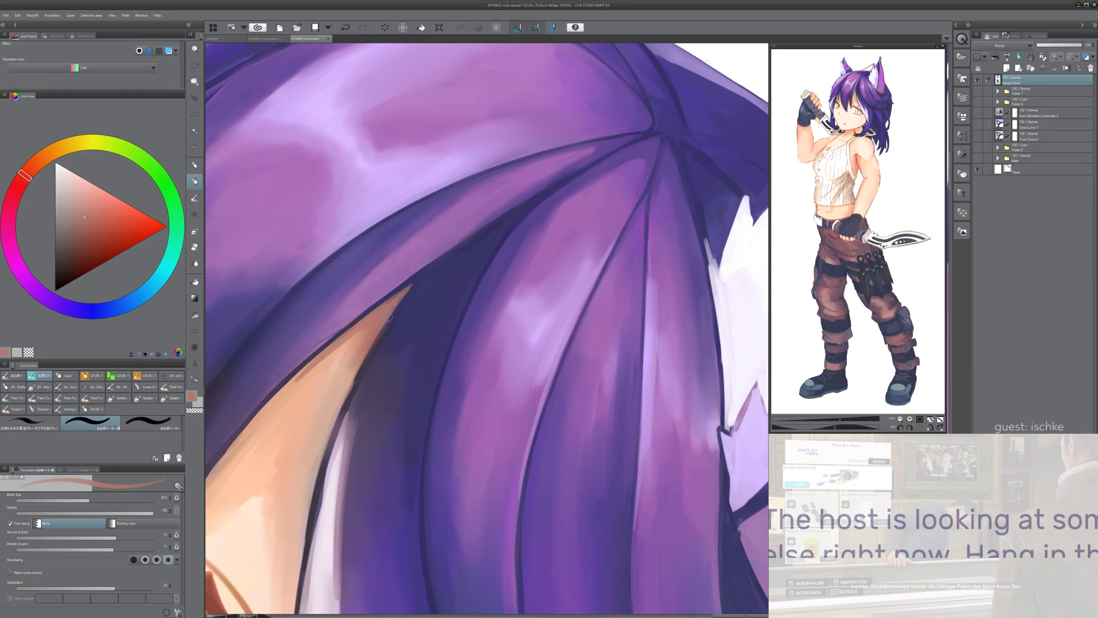
{"action": "left_click_drag", "start_coordinate": [343, 342], "coordinate": [359, 350]}
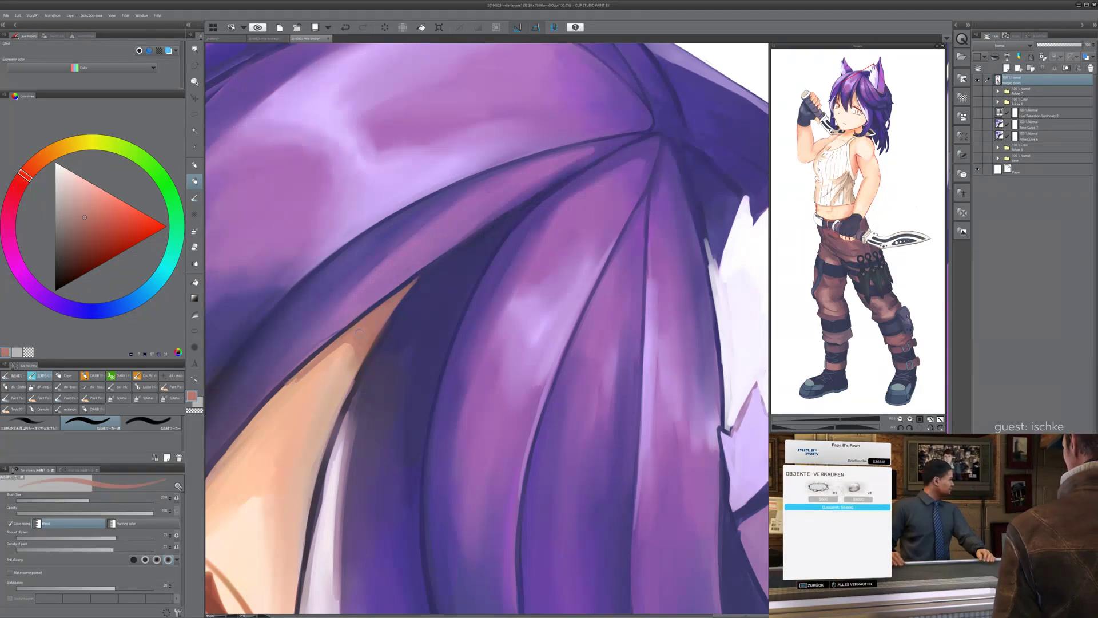
{"action": "key", "text": "ctrl+z"}
{"action": "mouse_move", "coordinate": [349, 354]}
{"action": "left_mouse_down"}
{"action": "mouse_move", "coordinate": [409, 325]}
{"action": "mouse_move", "coordinate": [430, 330]}
{"action": "left_mouse_up"}
{"action": "key", "text": "ctrl+z"}
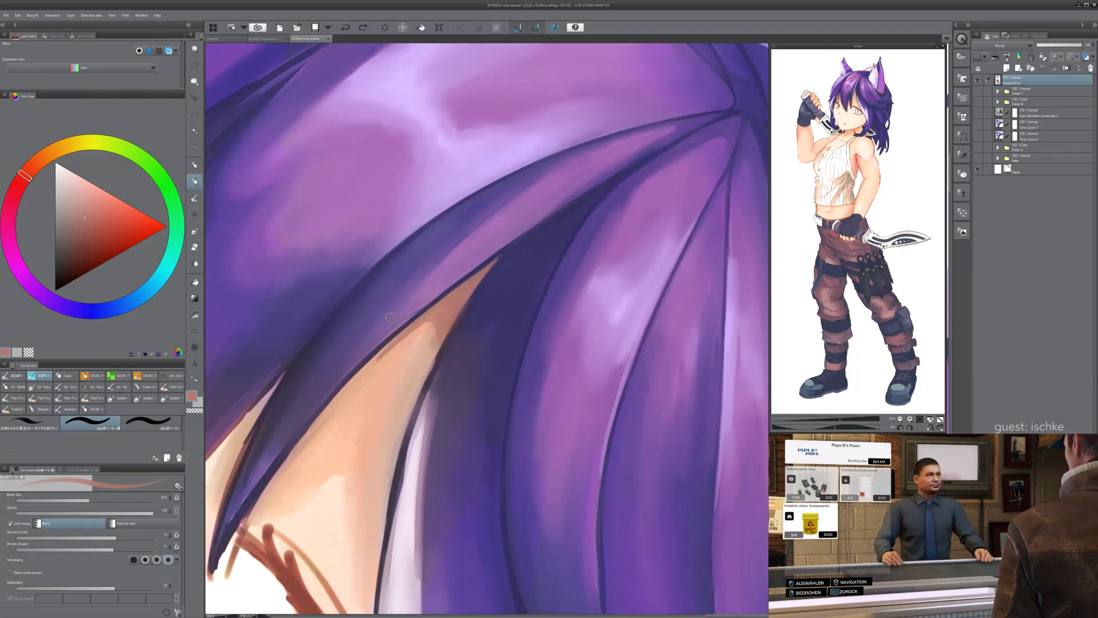
- Paint a thin reddish shadow along the forehead skin's edge beneath the narrow strand
{"action": "key", "text": "ctrl+z"}
{"action": "left_click_drag", "start_coordinate": [379, 354], "coordinate": [336, 395]}
{"action": "key", "text": "ctrl+z"}
{"action": "mouse_move", "coordinate": [374, 356]}
{"action": "left_mouse_down"}
{"action": "mouse_move", "coordinate": [337, 393]}
{"action": "mouse_move", "coordinate": [347, 382]}
{"action": "left_mouse_up"}
{"action": "key", "text": "ctrl+z"}
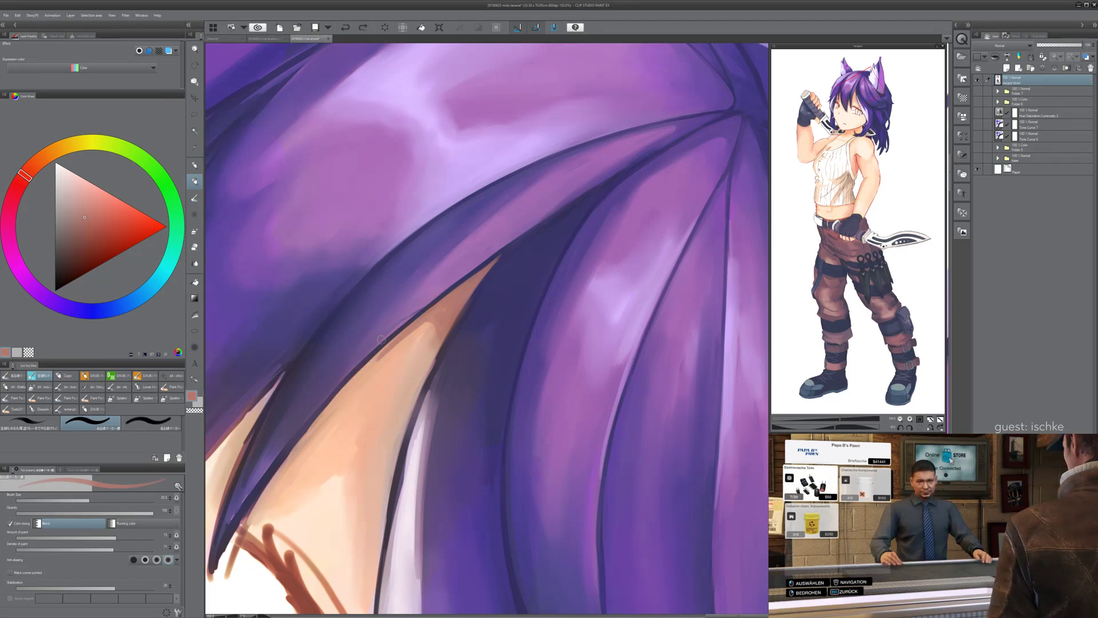
{"action": "left_click_drag", "start_coordinate": [401, 331], "coordinate": [338, 392]}
{"action": "key", "text": "ctrl+z"}
{"action": "key", "text": "ctrl+z"}
{"action": "left_click_drag", "start_coordinate": [381, 351], "coordinate": [333, 397]}
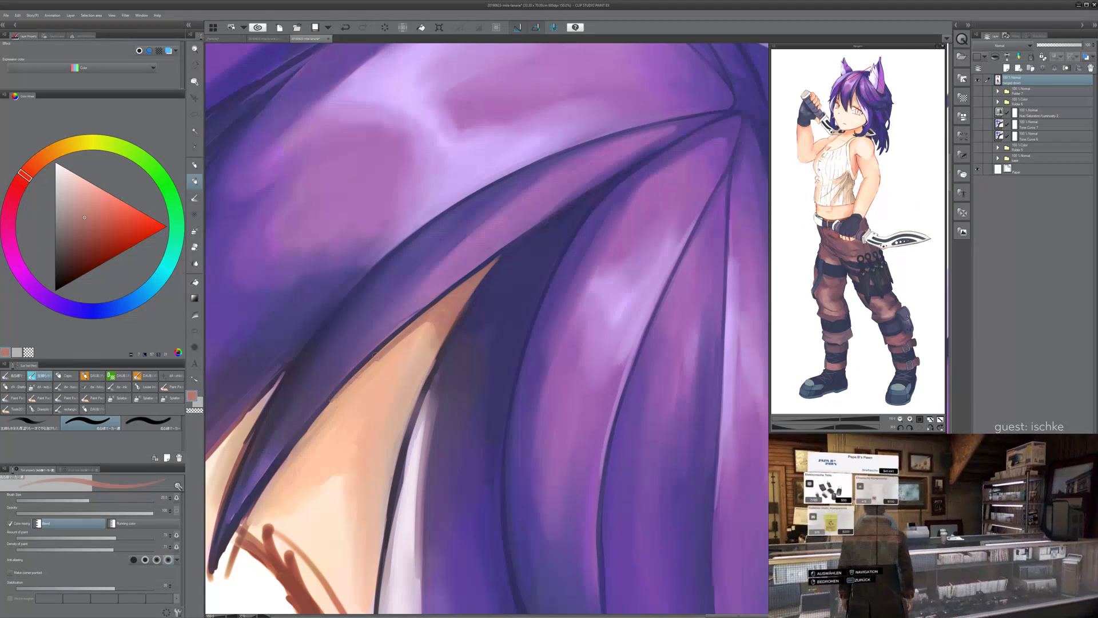
{"action": "key", "text": "ctrl+z"}
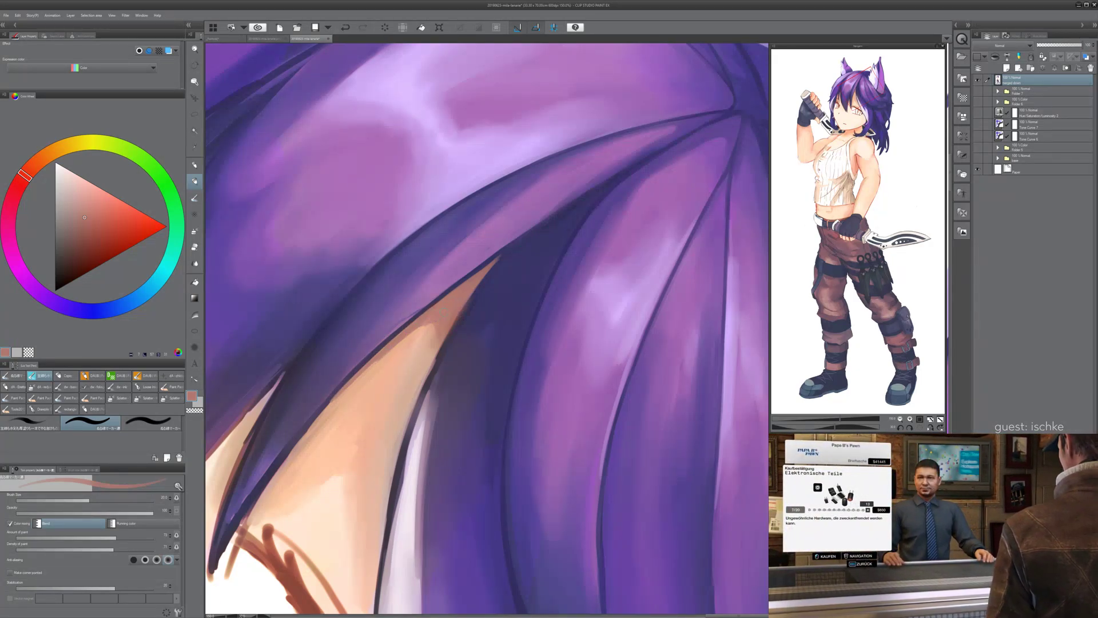
- Sample the dark purple hair tone and draw a thin dark line along the forehead skin's edge beside the white strand
{"action": "key", "text": "ctrl+minus"}
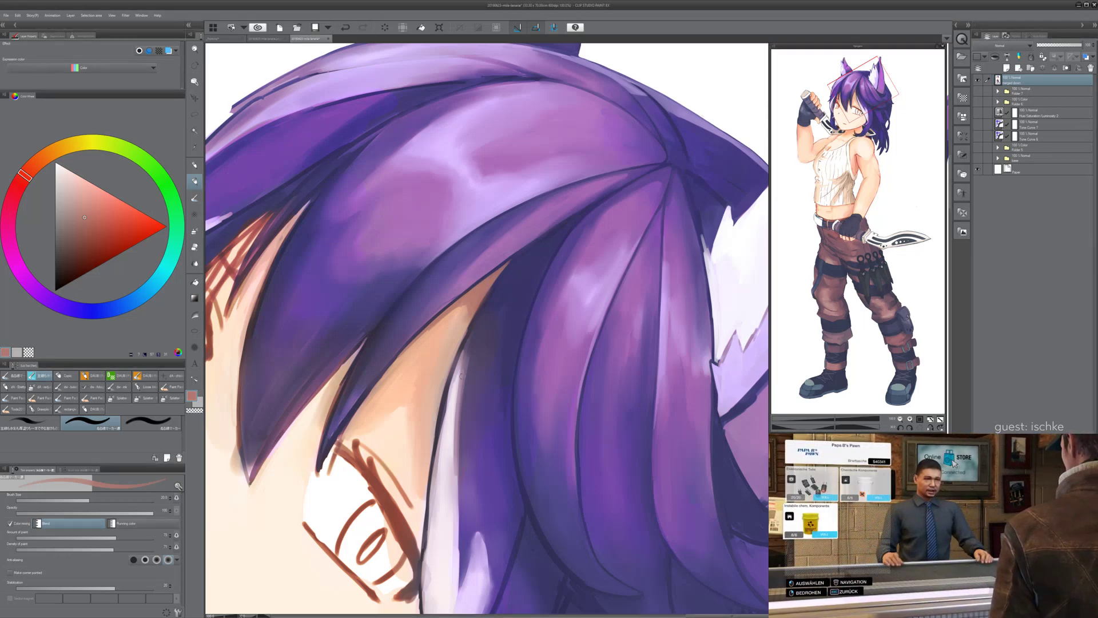
{"action": "mouse_move", "coordinate": [242, 76]}
{"action": "left_mouse_down"}
{"action": "mouse_move", "coordinate": [256, 64]}
{"action": "mouse_move", "coordinate": [204, 133]}
{"action": "left_mouse_up"}
{"action": "key", "text": "ctrl+z"}
{"action": "key", "text": "asciicircum"}
{"action": "key", "text": "asciicircum"}
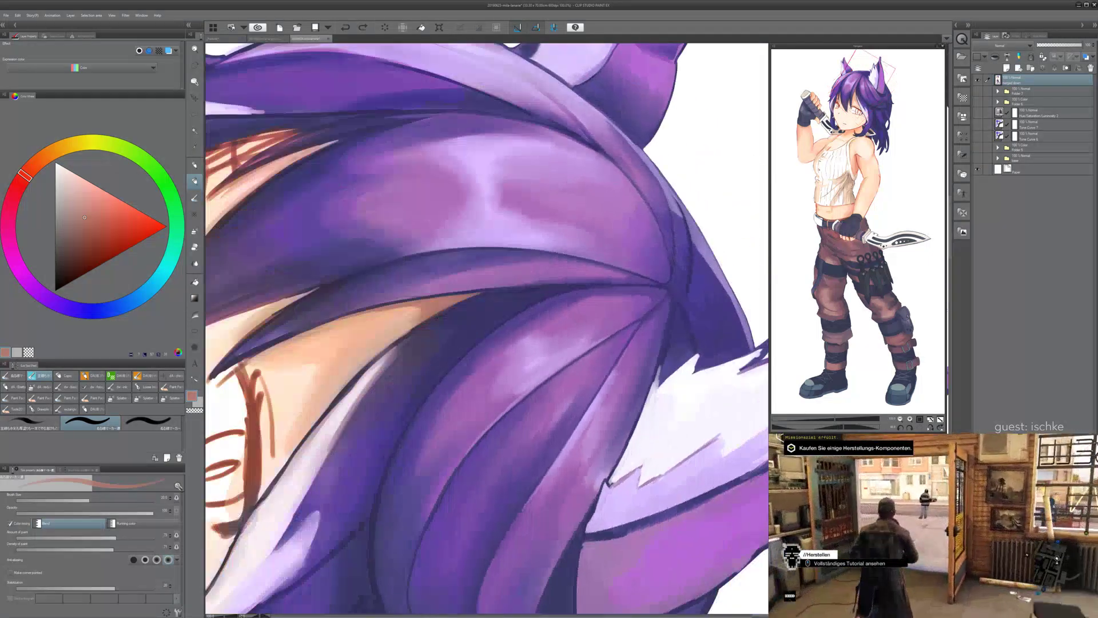
{"action": "key", "text": "ctrl+plus"}
{"action": "left_click_drag", "start_coordinate": [513, 275], "coordinate": [448, 343]}
{"action": "left_click", "coordinate": [448, 344], "text": "alt"}
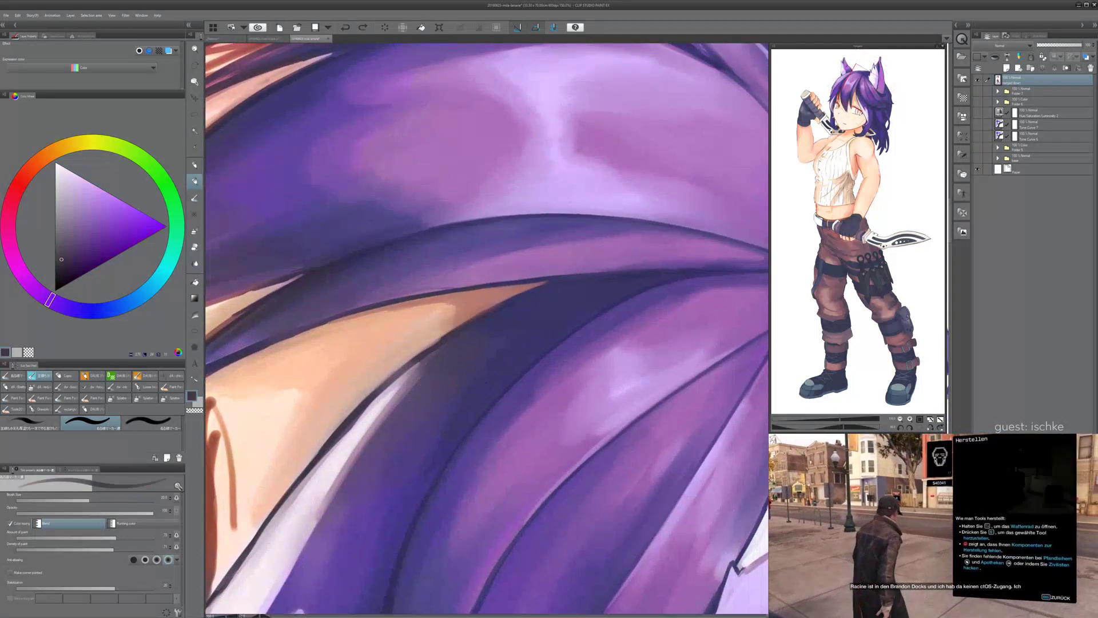
{"action": "key", "text": "bracketleft"}
{"action": "key", "text": "bracketleft"}
{"action": "key", "text": "bracketleft"}
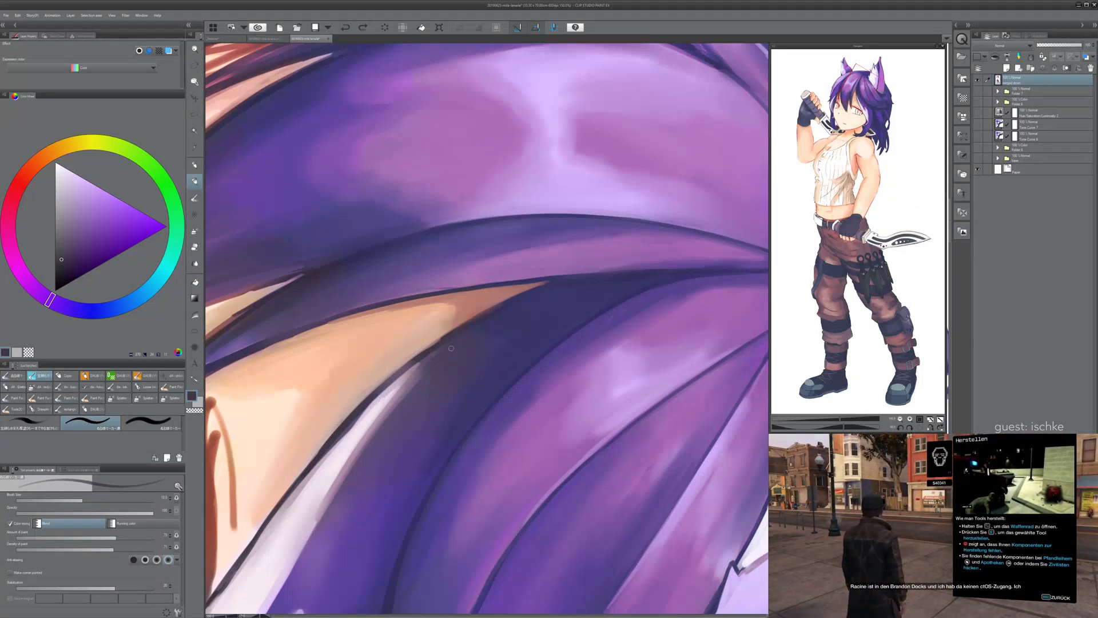
{"action": "left_click_drag", "start_coordinate": [450, 348], "coordinate": [404, 376]}
{"action": "mouse_move", "coordinate": [340, 417]}
{"action": "left_mouse_down"}
{"action": "mouse_move", "coordinate": [379, 385]}
{"action": "mouse_move", "coordinate": [370, 392]}
{"action": "left_mouse_up"}
{"action": "key", "text": "ctrl+z"}
{"action": "key", "text": "ctrl+z"}
{"action": "mouse_move", "coordinate": [323, 433]}
{"action": "left_mouse_down"}
{"action": "mouse_move", "coordinate": [505, 313]}
{"action": "mouse_move", "coordinate": [517, 289]}
{"action": "left_mouse_up"}
{"action": "left_click_drag", "start_coordinate": [394, 374], "coordinate": [422, 353]}
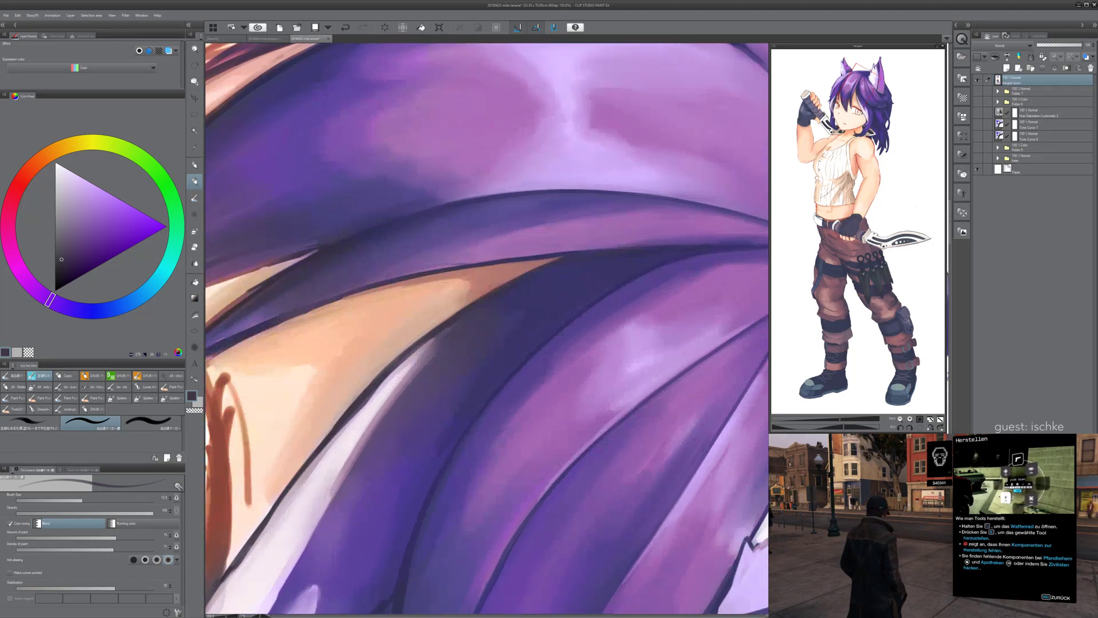
- Reinforce the dark edge line where the white strand's tip meets the forehead skin
{"action": "left_click_drag", "start_coordinate": [370, 388], "coordinate": [413, 347]}
{"action": "key", "text": "ctrl+z"}
{"action": "left_click_drag", "start_coordinate": [362, 394], "coordinate": [419, 341]}
- Sample the peach skin tone and repaint the forehead skin along the dark edge line above the white strand
{"action": "left_click", "coordinate": [352, 397], "text": "alt"}
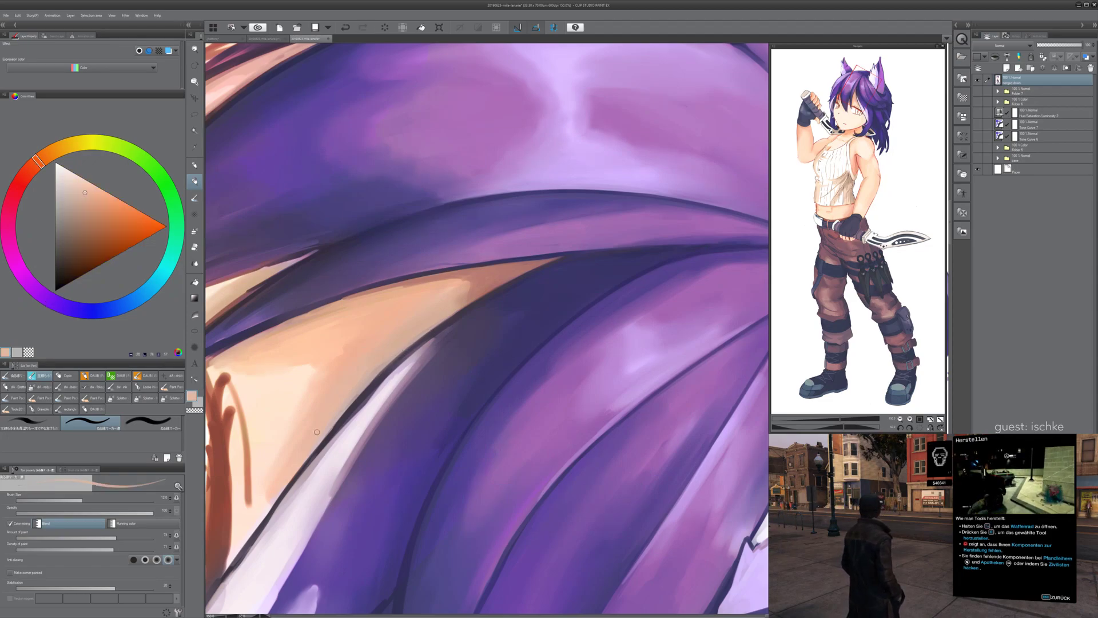
{"action": "left_click_drag", "start_coordinate": [362, 389], "coordinate": [330, 422]}
{"action": "mouse_move", "coordinate": [330, 422]}
{"action": "left_mouse_down"}
{"action": "mouse_move", "coordinate": [438, 317]}
{"action": "mouse_move", "coordinate": [378, 371]}
{"action": "mouse_move", "coordinate": [420, 289]}
{"action": "mouse_move", "coordinate": [387, 366]}
{"action": "mouse_move", "coordinate": [457, 312]}
{"action": "left_mouse_up"}
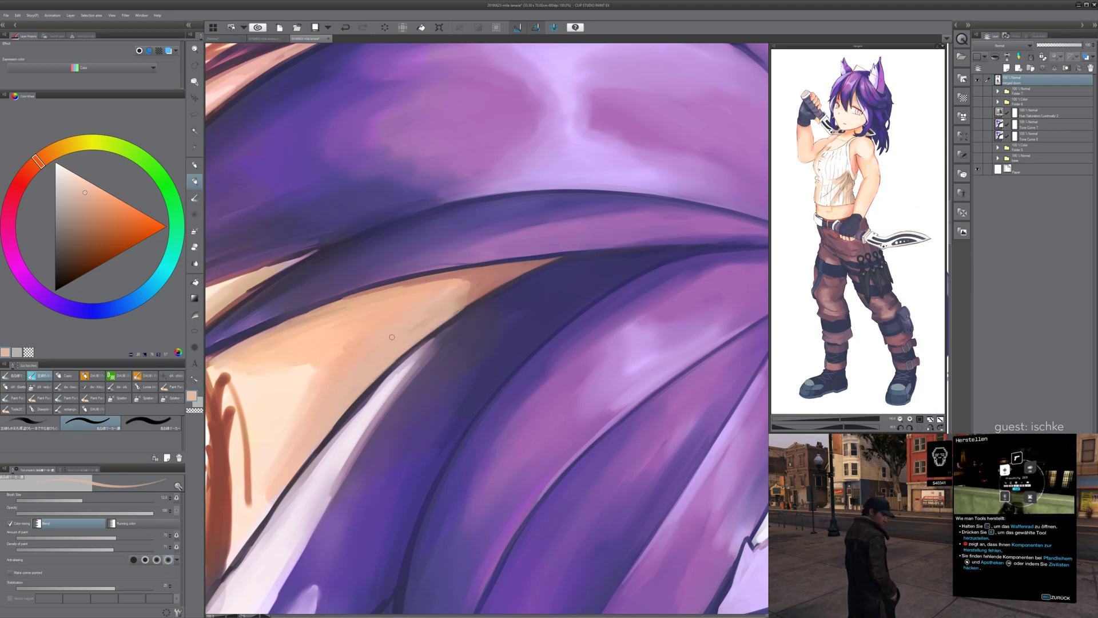
{"action": "left_click_drag", "start_coordinate": [459, 310], "coordinate": [413, 329]}
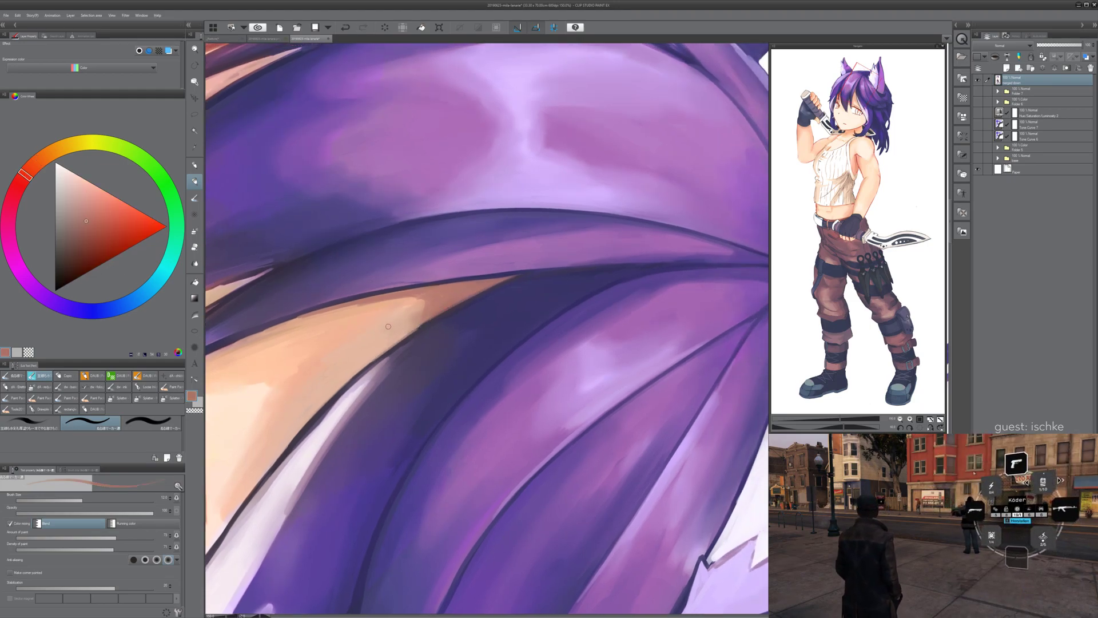
- Try to extend the reddish skin shadow from the pointed tip into the adjoining forehead skin
{"action": "left_click_drag", "start_coordinate": [387, 335], "coordinate": [406, 324]}
{"action": "key", "text": "ctrl+z"}
{"action": "left_click", "coordinate": [428, 314], "text": "alt"}
{"action": "key", "text": "ctrl+y"}
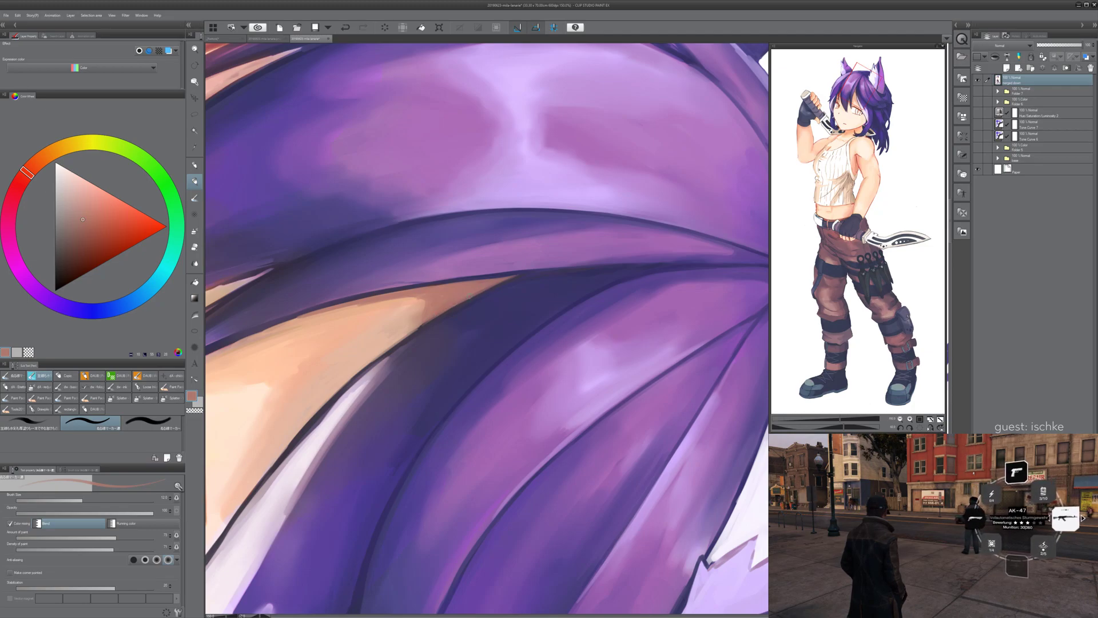
{"action": "left_click_drag", "start_coordinate": [402, 334], "coordinate": [351, 352]}
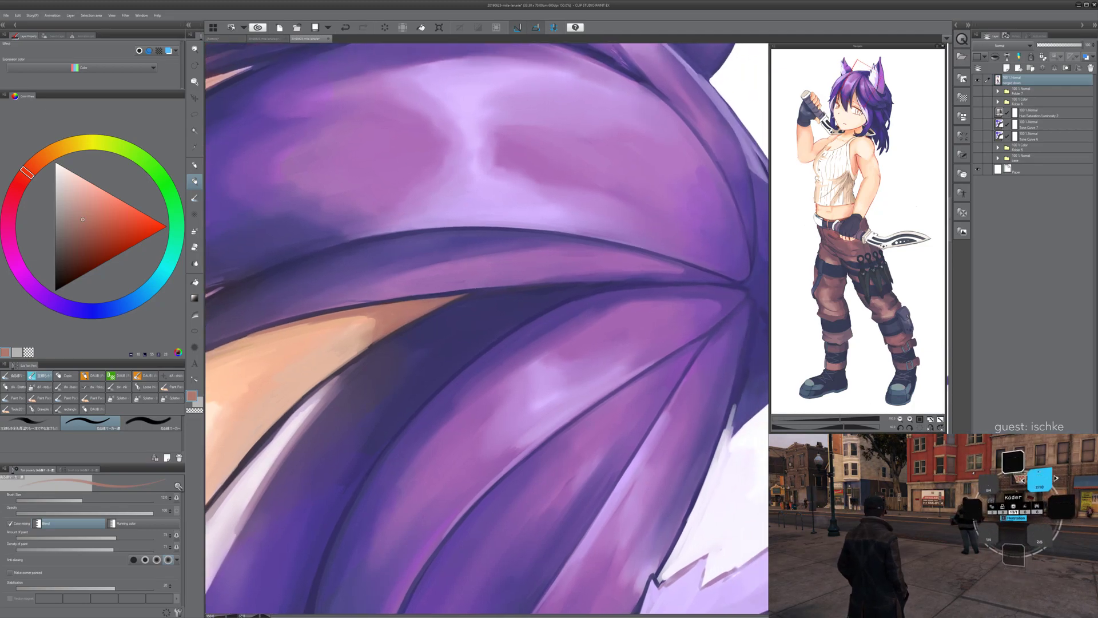
{"action": "left_click", "coordinate": [435, 306], "text": "alt"}
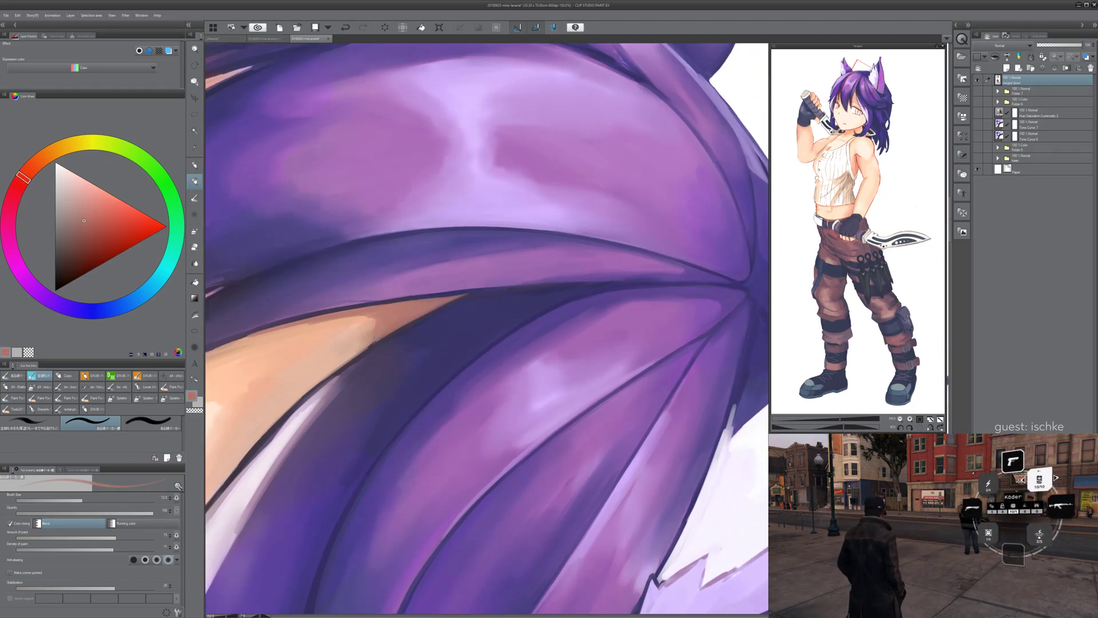
{"action": "left_click", "coordinate": [370, 343], "text": "alt"}
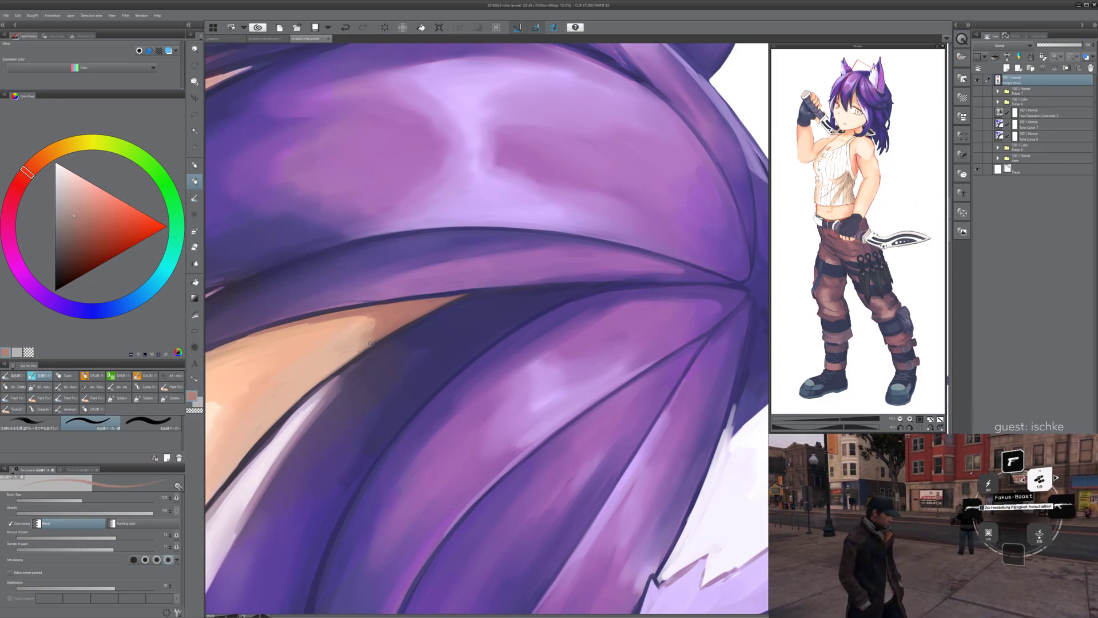
{"action": "left_click_drag", "start_coordinate": [355, 341], "coordinate": [331, 360]}
{"action": "key", "text": "ctrl+z"}
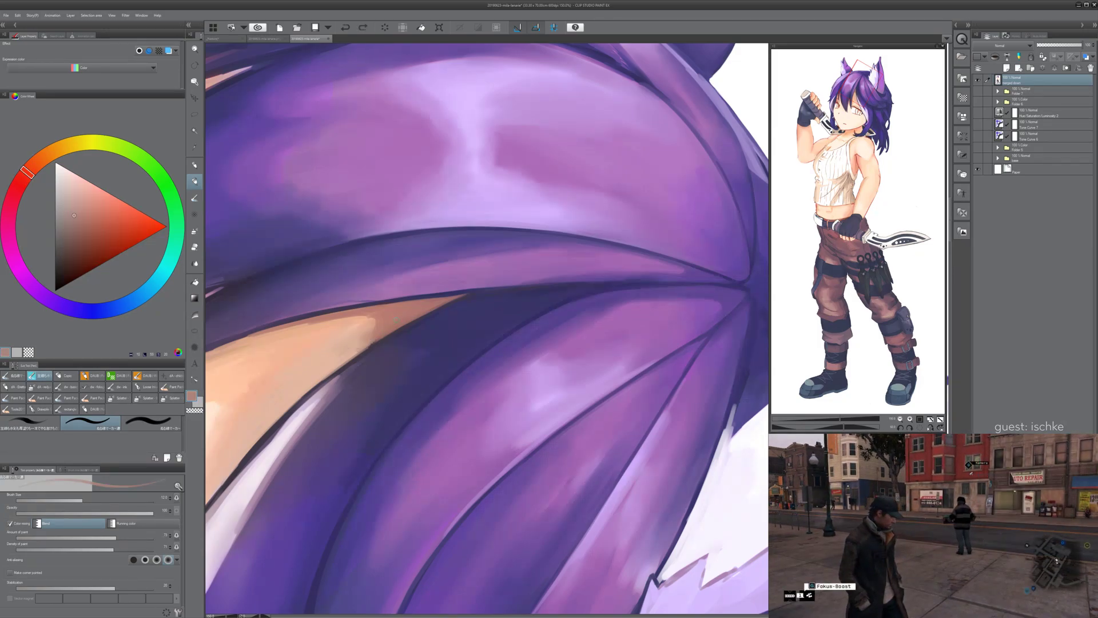
- Sample the peach skin tone and smooth the forehead skin beside the reddish pointed tip with a larger brush
{"action": "key", "text": "minus"}
{"action": "key", "text": "minus"}
{"action": "key", "text": "minus"}
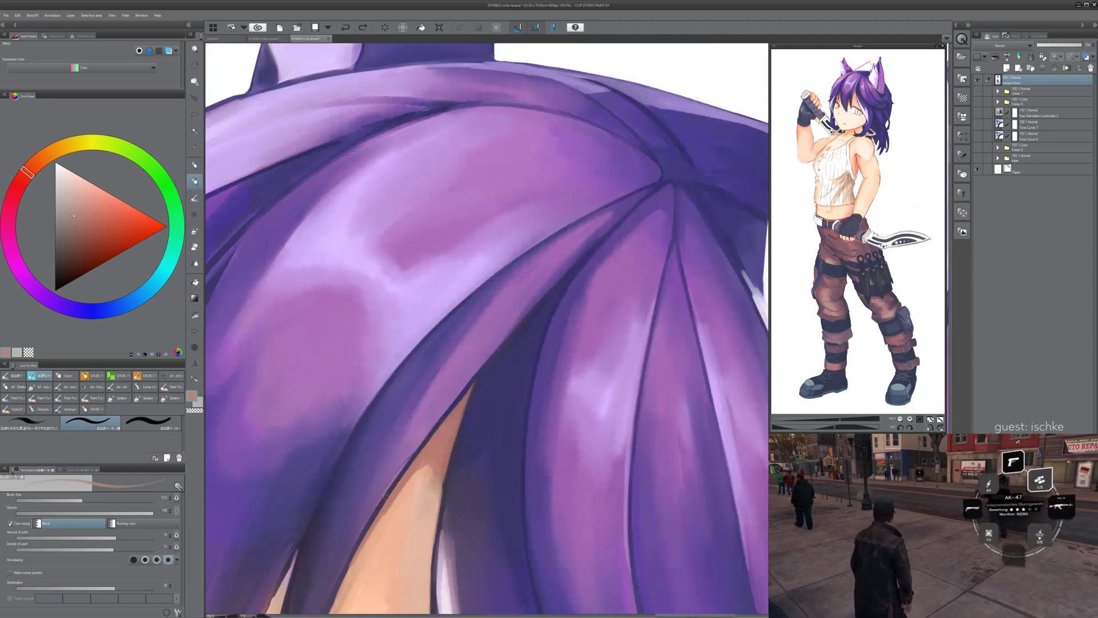
{"action": "left_click_drag", "start_coordinate": [387, 325], "coordinate": [305, 279]}
{"action": "key", "text": "asciicircum"}
{"action": "key", "text": "asciicircum"}
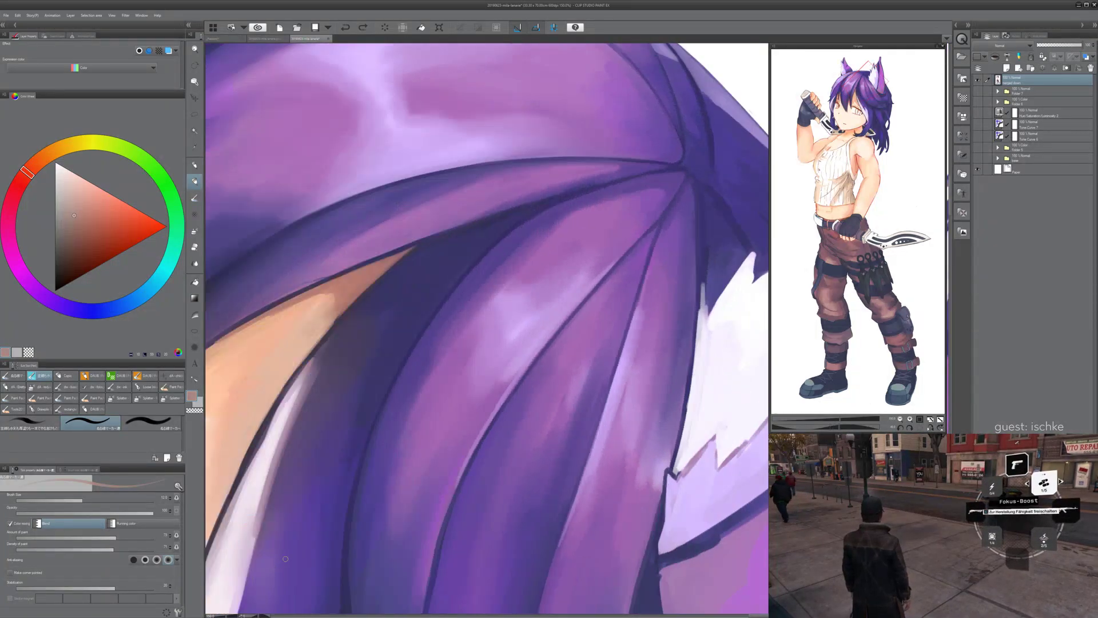
{"action": "left_click_drag", "start_coordinate": [312, 515], "coordinate": [440, 585]}
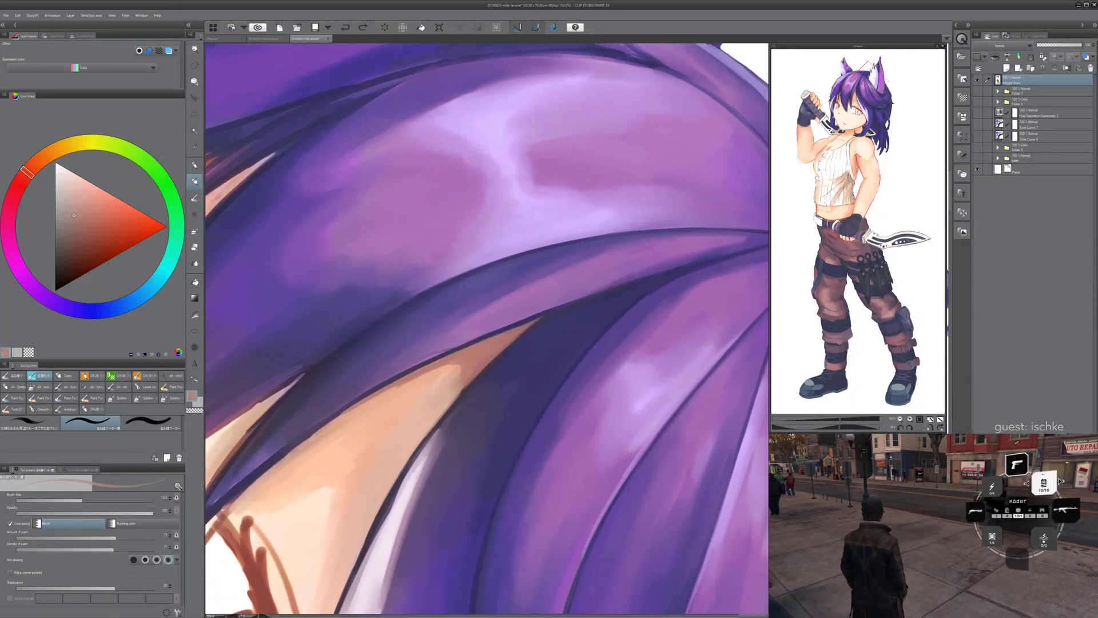
{"action": "left_click", "coordinate": [438, 396], "text": "alt"}
{"action": "key", "text": "bracketright"}
{"action": "key", "text": "bracketright"}
{"action": "key", "text": "bracketright"}
{"action": "key", "text": "bracketright"}
{"action": "key", "text": "bracketright"}
{"action": "key", "text": "bracketright"}
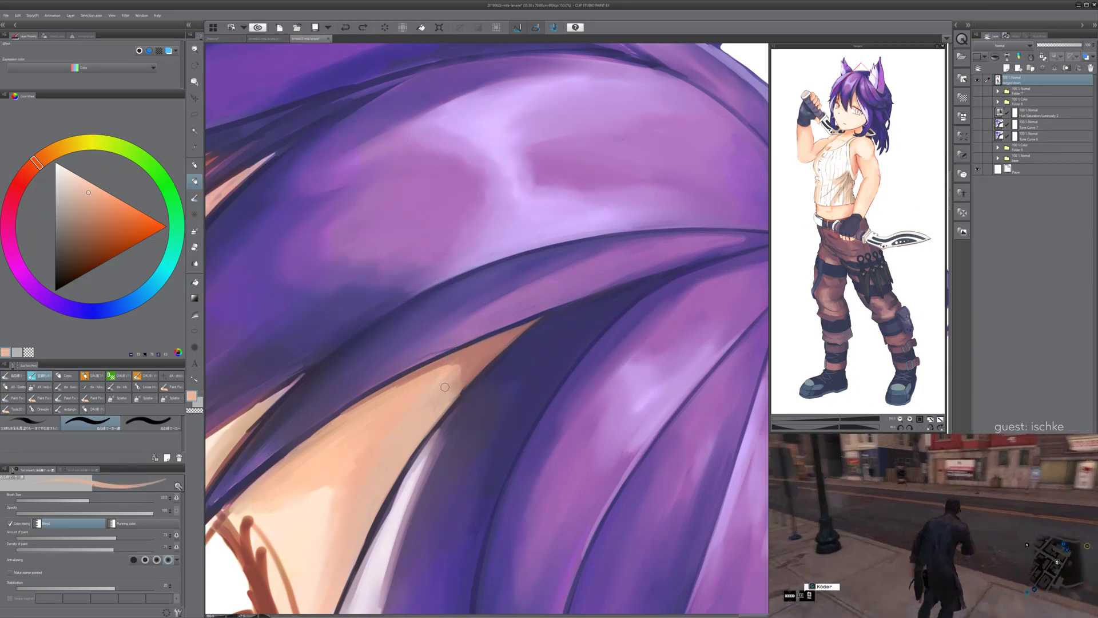
{"action": "mouse_move", "coordinate": [447, 381]}
{"action": "left_mouse_down"}
{"action": "mouse_move", "coordinate": [406, 382]}
{"action": "mouse_move", "coordinate": [416, 397]}
{"action": "mouse_move", "coordinate": [451, 371]}
{"action": "mouse_move", "coordinate": [428, 397]}
{"action": "mouse_move", "coordinate": [422, 386]}
{"action": "mouse_move", "coordinate": [385, 394]}
{"action": "mouse_move", "coordinate": [447, 363]}
{"action": "mouse_move", "coordinate": [384, 398]}
{"action": "mouse_move", "coordinate": [452, 373]}
{"action": "mouse_move", "coordinate": [421, 383]}
{"action": "mouse_move", "coordinate": [448, 381]}
{"action": "mouse_move", "coordinate": [403, 401]}
{"action": "left_mouse_up"}
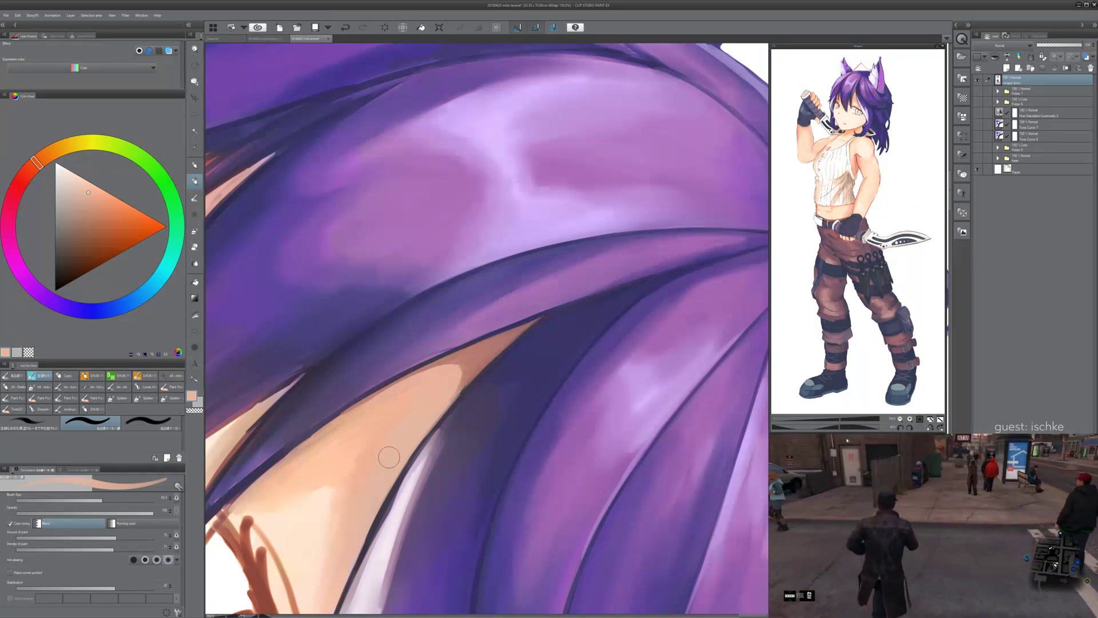
- Examine the smoothed forehead skin against the surrounding fringe strands
{"action": "scroll", "coordinate": [504, 432], "scroll_direction": "down", "scroll_amount": 3}
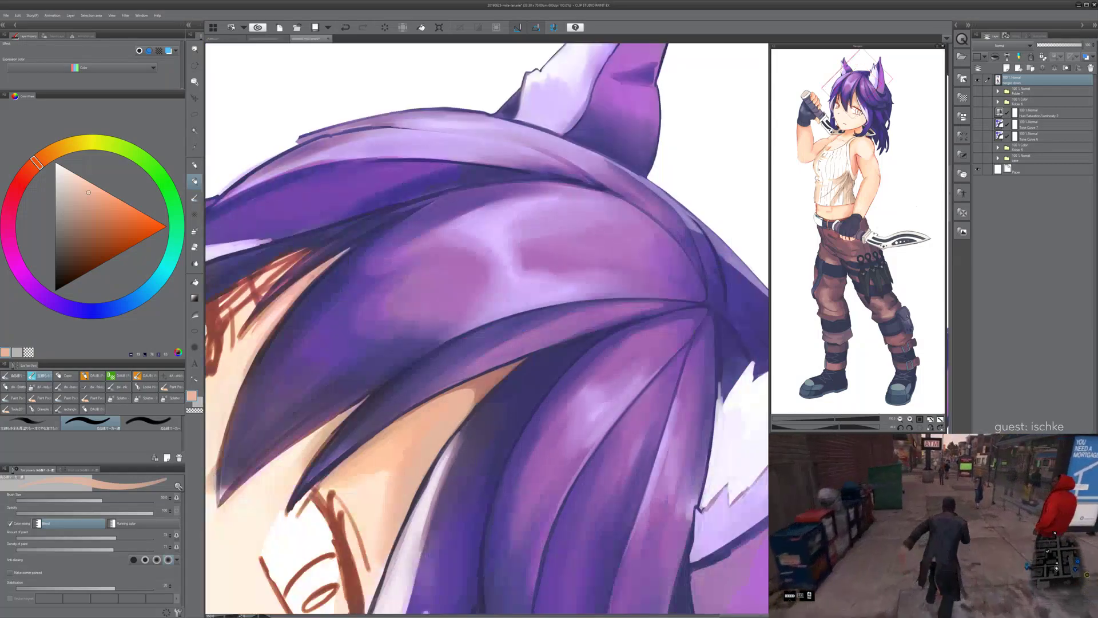
{"action": "scroll", "coordinate": [515, 415], "scroll_direction": "up", "scroll_amount": 2}
{"action": "scroll", "coordinate": [531, 458], "scroll_direction": "up", "scroll_amount": 1}
{"action": "key", "text": "^"}
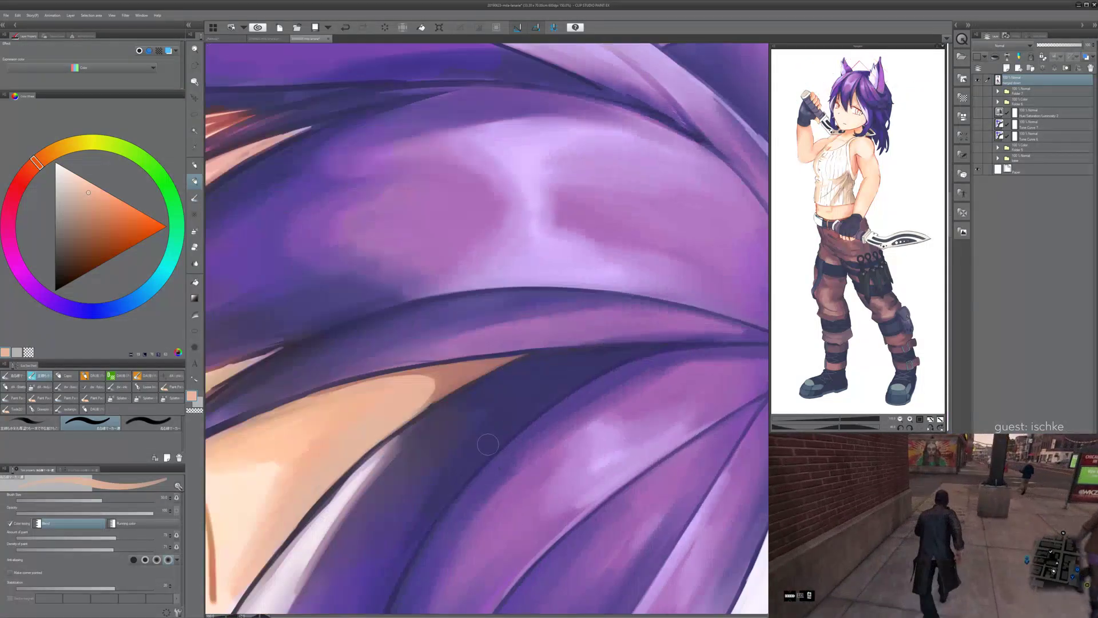
{"action": "left_click_drag", "start_coordinate": [487, 444], "coordinate": [540, 397]}
{"action": "scroll", "coordinate": [538, 397], "scroll_direction": "down", "scroll_amount": 1}
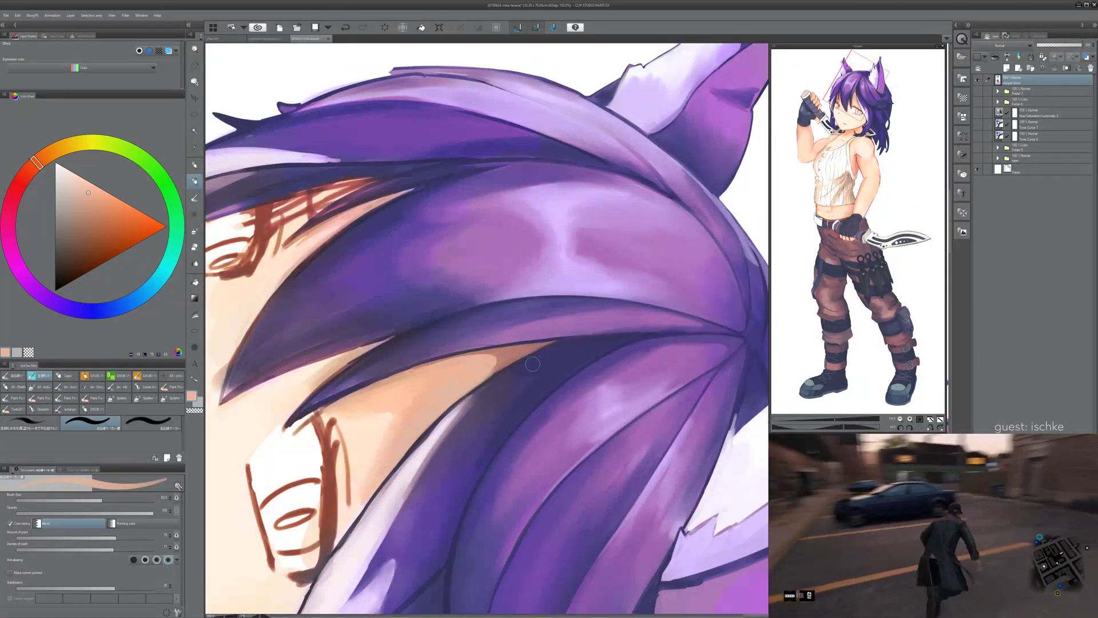
{"action": "scroll", "coordinate": [447, 399], "scroll_direction": "up", "scroll_amount": 1}
- Sample the dark purple hair tone and redraw the edge line between forehead skin and white strand with a smaller brush
{"action": "left_click", "coordinate": [446, 392], "text": "alt"}
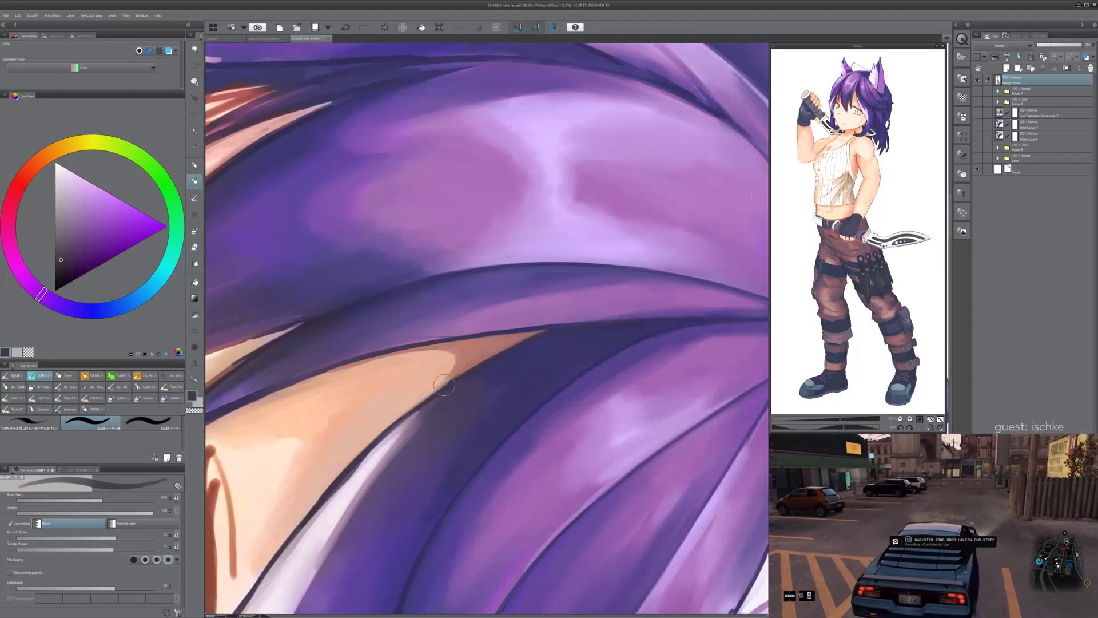
{"action": "key", "text": "bracketleft"}
{"action": "key", "text": "bracketleft"}
{"action": "key", "text": "bracketleft"}
{"action": "key", "text": "bracketleft"}
{"action": "key", "text": "bracketleft"}
{"action": "mouse_move", "coordinate": [378, 444]}
{"action": "left_mouse_down"}
{"action": "mouse_move", "coordinate": [534, 333]}
{"action": "mouse_move", "coordinate": [425, 397]}
{"action": "mouse_move", "coordinate": [518, 343]}
{"action": "left_mouse_up"}
{"action": "key", "text": "ctrl+z"}
{"action": "key", "text": "ctrl+z"}
{"action": "key", "text": "ctrl+z"}
{"action": "left_click_drag", "start_coordinate": [356, 460], "coordinate": [513, 345]}
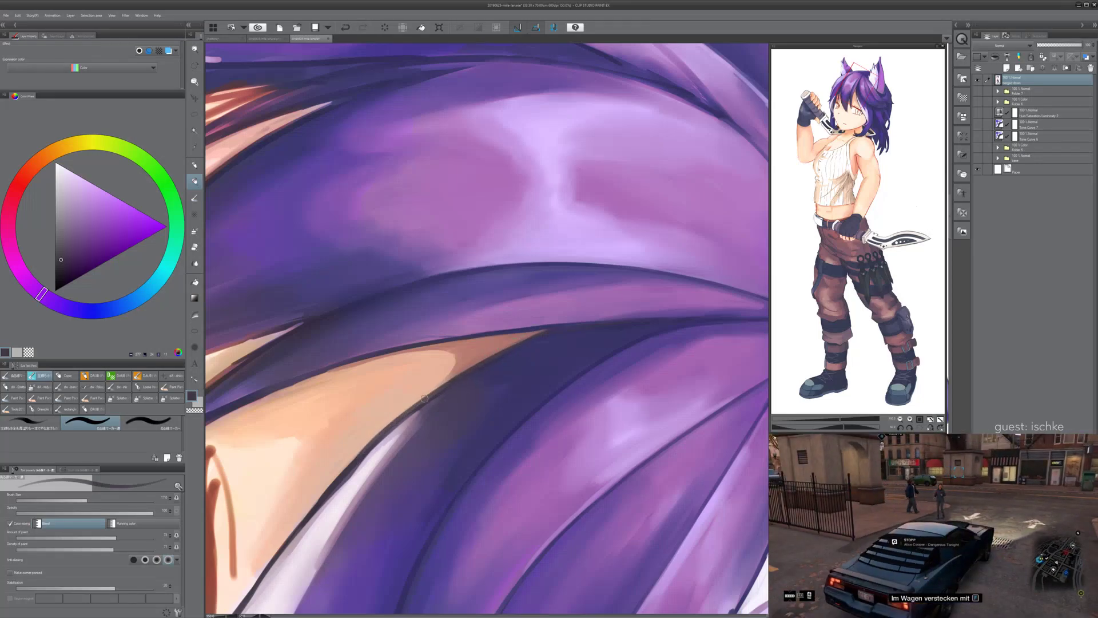
{"action": "mouse_move", "coordinate": [360, 455]}
{"action": "left_mouse_down"}
{"action": "mouse_move", "coordinate": [449, 382]}
{"action": "mouse_move", "coordinate": [371, 444]}
{"action": "mouse_move", "coordinate": [527, 337]}
{"action": "left_mouse_up"}
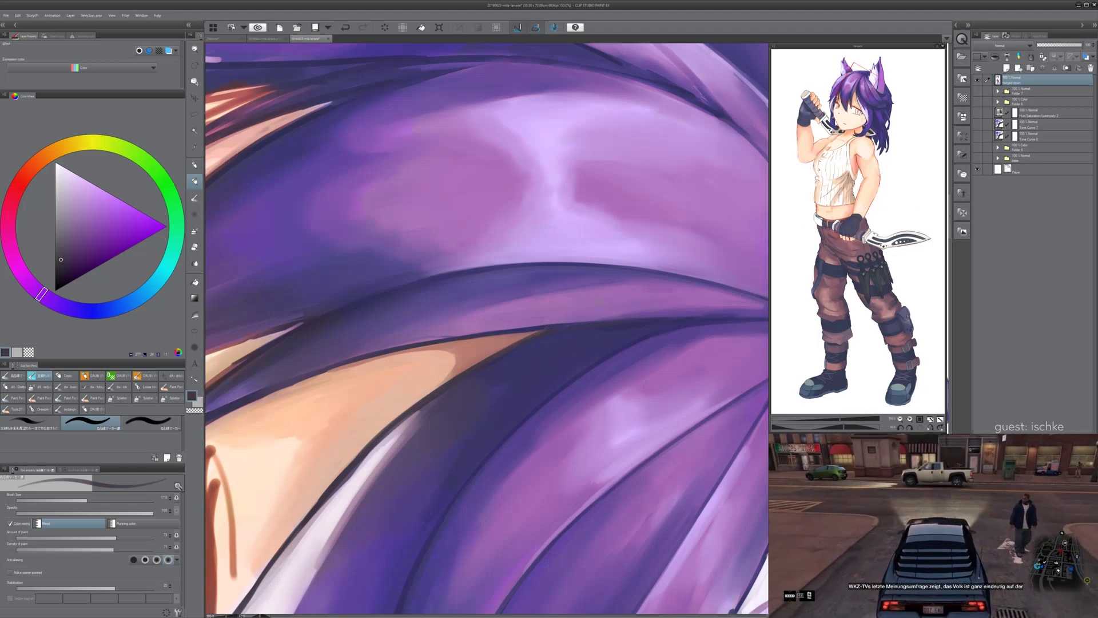
- Sample the pale lavender tone and lengthen the white strand along the dark edge line
{"action": "left_click", "coordinate": [343, 471], "text": "alt"}
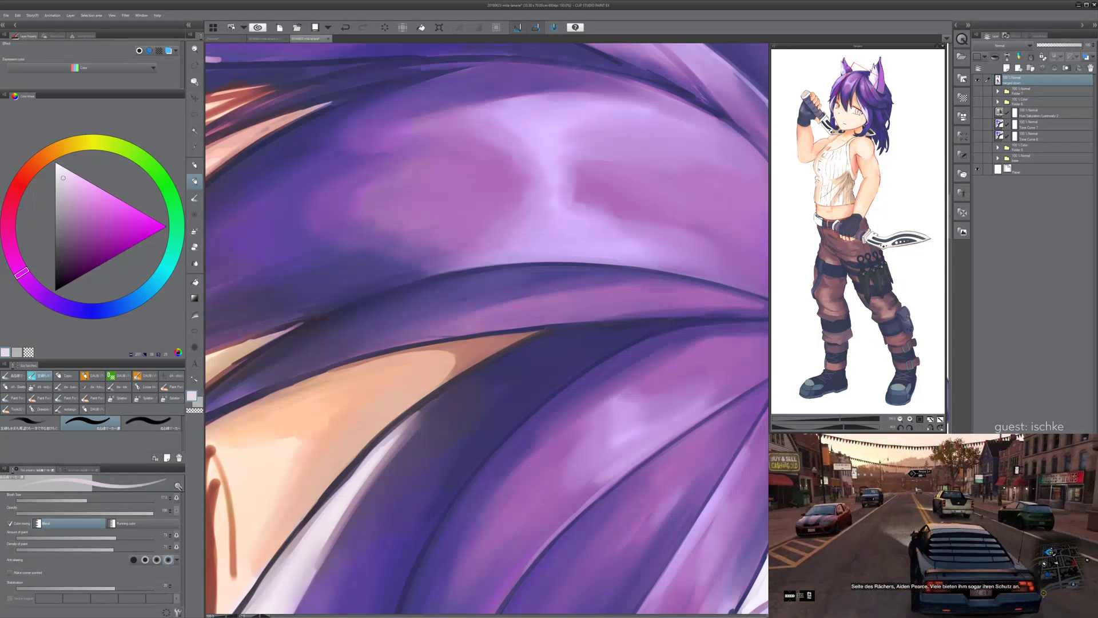
{"action": "scroll", "coordinate": [343, 471], "scroll_direction": "down", "scroll_amount": 3}
{"action": "left_click_drag", "start_coordinate": [343, 476], "coordinate": [432, 372]}
{"action": "left_click_drag", "start_coordinate": [366, 440], "coordinate": [438, 367]}
{"action": "left_click_drag", "start_coordinate": [384, 417], "coordinate": [449, 364]}
{"action": "left_click_drag", "start_coordinate": [435, 373], "coordinate": [463, 350]}
{"action": "key", "text": "ctrl+z"}
{"action": "left_click_drag", "start_coordinate": [365, 445], "coordinate": [441, 363]}
{"action": "key", "text": "ctrl+z"}
- Build up the white strand's tapered end with further pale lavender strokes
{"action": "left_click_drag", "start_coordinate": [404, 396], "coordinate": [455, 356]}
{"action": "mouse_move", "coordinate": [404, 395]}
{"action": "left_mouse_down"}
{"action": "mouse_move", "coordinate": [461, 350]}
{"action": "mouse_move", "coordinate": [401, 399]}
{"action": "mouse_move", "coordinate": [485, 334]}
{"action": "left_mouse_up"}
{"action": "mouse_move", "coordinate": [434, 371]}
{"action": "left_mouse_down"}
{"action": "mouse_move", "coordinate": [461, 350]}
{"action": "mouse_move", "coordinate": [400, 404]}
{"action": "mouse_move", "coordinate": [479, 340]}
{"action": "left_mouse_up"}
{"action": "left_click_drag", "start_coordinate": [394, 414], "coordinate": [378, 432]}
- Refine the white strand's tip with resampled pale lavender and soften its inner edge with a muted purple
{"action": "left_click", "coordinate": [378, 424], "text": "alt"}
{"action": "left_click", "coordinate": [433, 376], "text": "alt"}
{"action": "left_click_drag", "start_coordinate": [437, 365], "coordinate": [473, 340]}
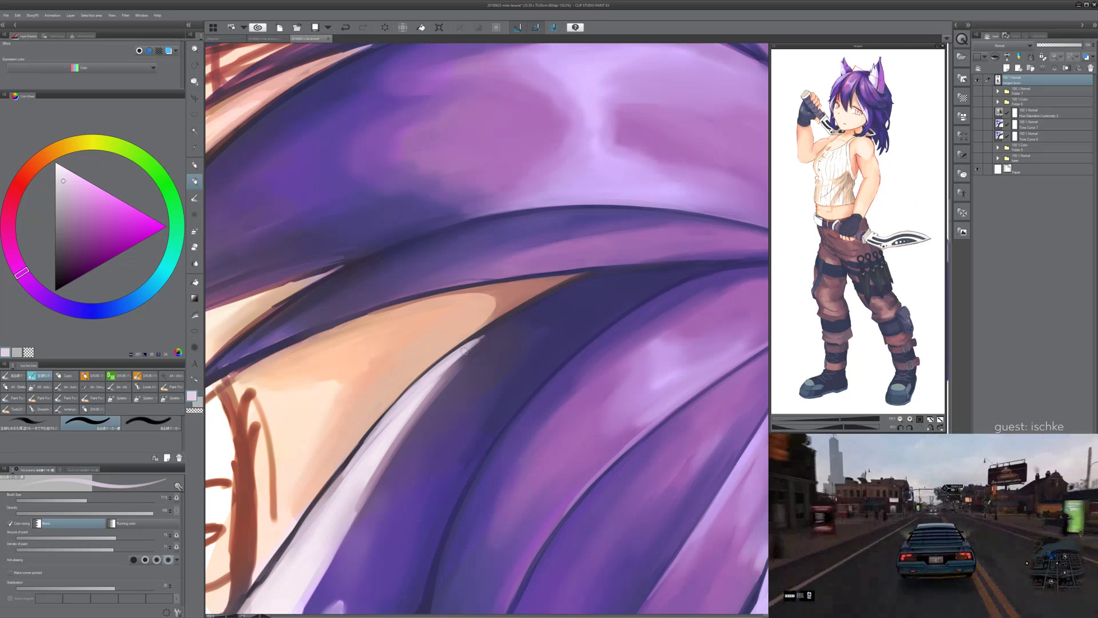
{"action": "left_click", "coordinate": [432, 394], "text": "alt"}
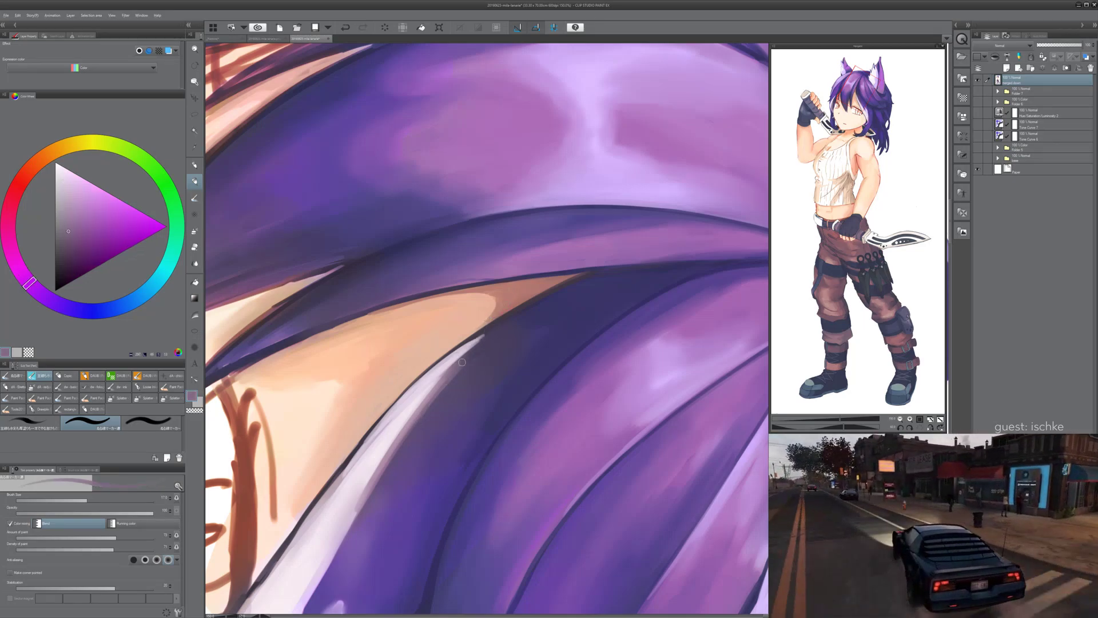
{"action": "left_click_drag", "start_coordinate": [432, 393], "coordinate": [500, 325]}
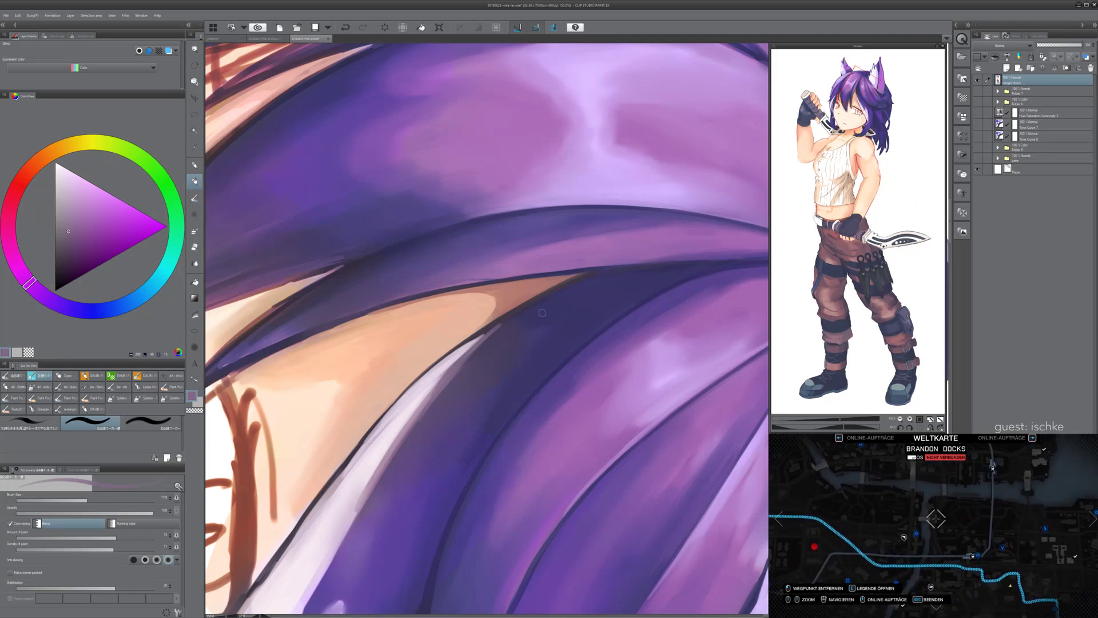
- Examine the character's whole head and the reworked fringe in context
{"action": "scroll", "coordinate": [542, 313], "scroll_direction": "down", "scroll_amount": 4}
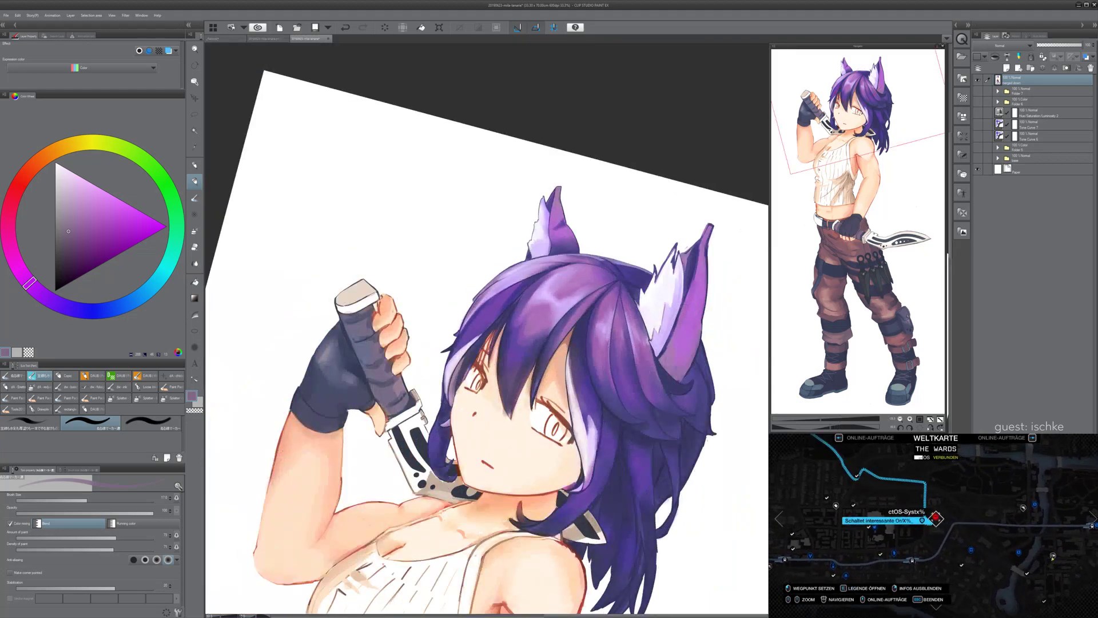
{"action": "left_click_drag", "start_coordinate": [486, 328], "coordinate": [430, 302]}
{"action": "key", "text": "asciicircum"}
{"action": "key", "text": "asciicircum"}
{"action": "key", "text": "asciicircum"}
{"action": "key", "text": "asciicircum"}
{"action": "key", "text": "asciicircum"}
{"action": "key", "text": "asciicircum"}
{"action": "key", "text": "asciicircum"}
{"action": "key", "text": "asciicircum"}
{"action": "key", "text": "asciicircum"}
{"action": "key", "text": "asciicircum"}
{"action": "key", "text": "asciicircum"}
{"action": "key", "text": "asciicircum"}
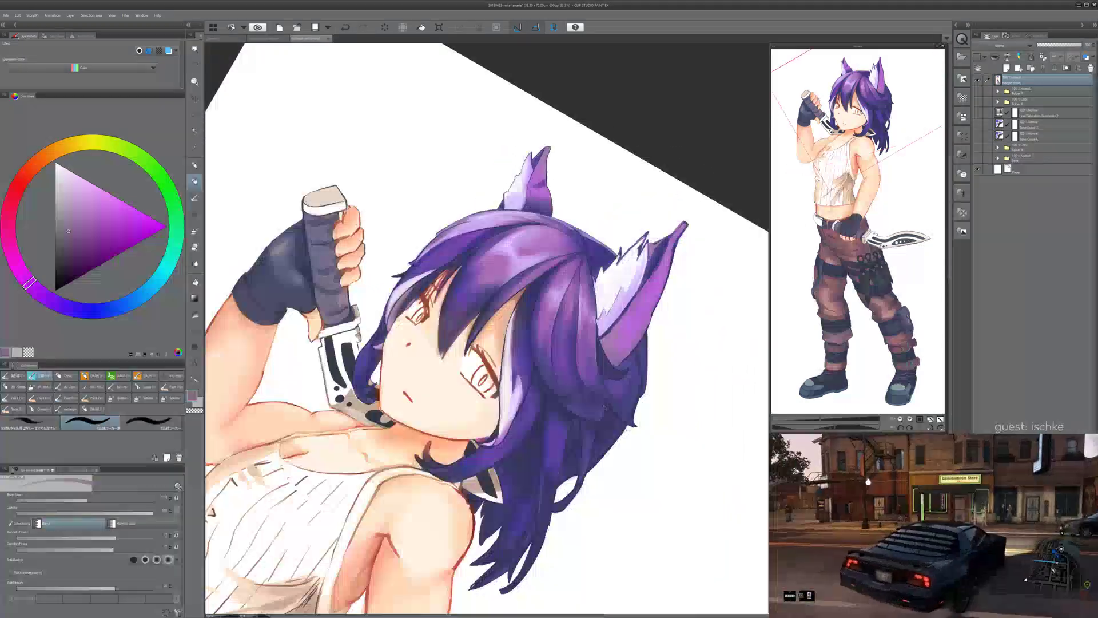
- Sample the near-white tone and brighten the white strand along its edge next to the forehead skin
{"action": "scroll", "coordinate": [487, 328], "scroll_direction": "up", "scroll_amount": 2}
{"action": "scroll", "coordinate": [486, 329], "scroll_direction": "up", "scroll_amount": 3}
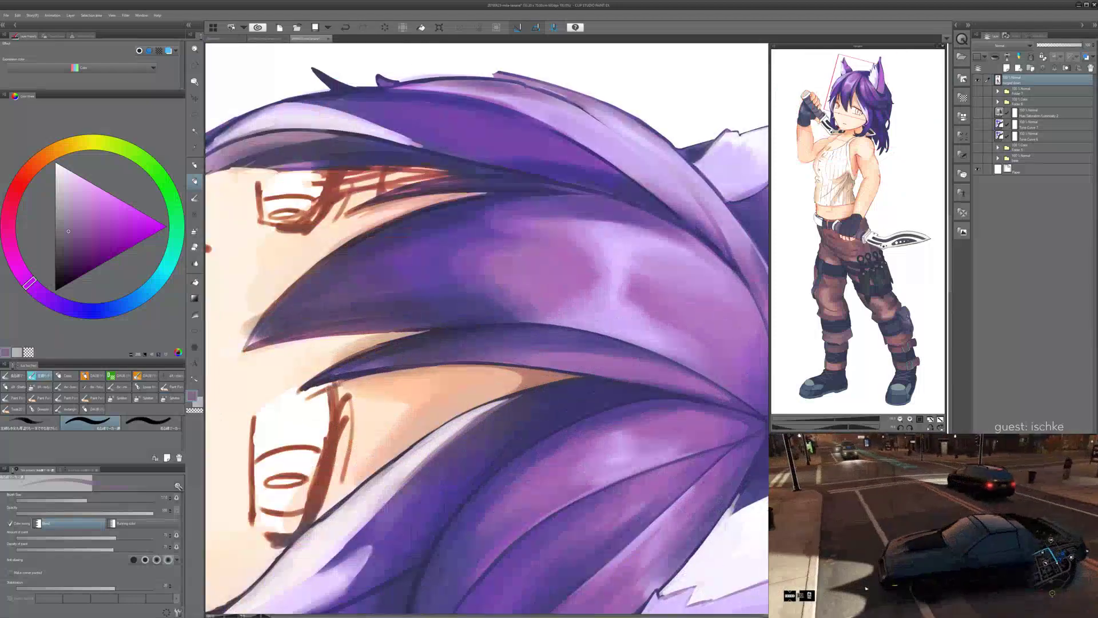
{"action": "left_click", "coordinate": [345, 516], "text": "alt"}
{"action": "left_click_drag", "start_coordinate": [410, 464], "coordinate": [440, 442]}
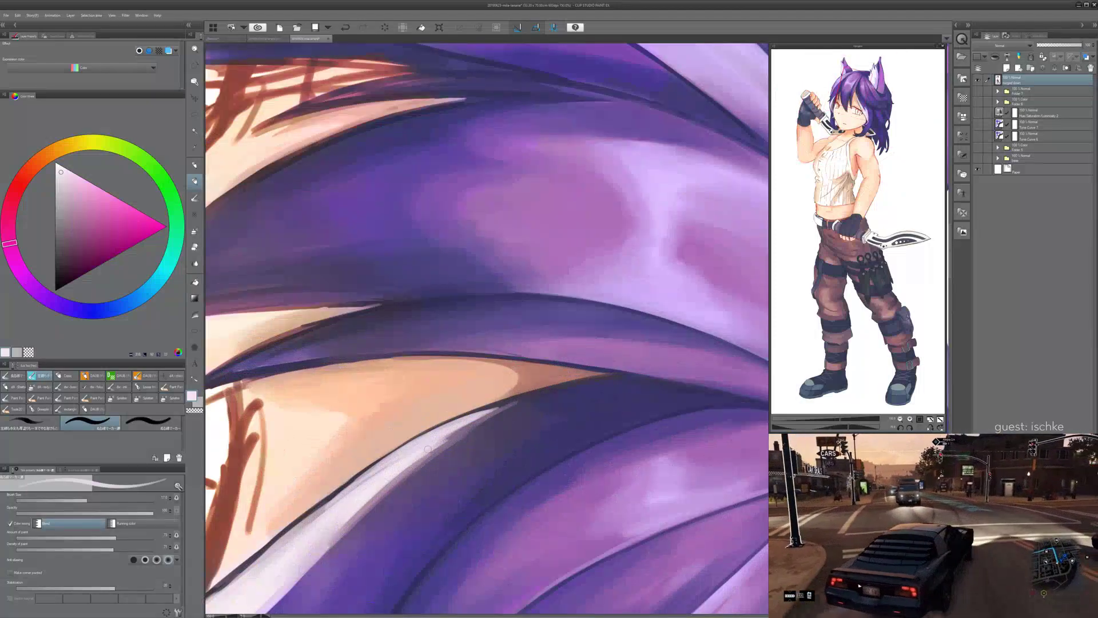
{"action": "key", "text": "ctrl+z"}
{"action": "left_click_drag", "start_coordinate": [390, 482], "coordinate": [503, 405]}
{"action": "key", "text": "ctrl+z"}
{"action": "left_click_drag", "start_coordinate": [356, 486], "coordinate": [391, 461]}
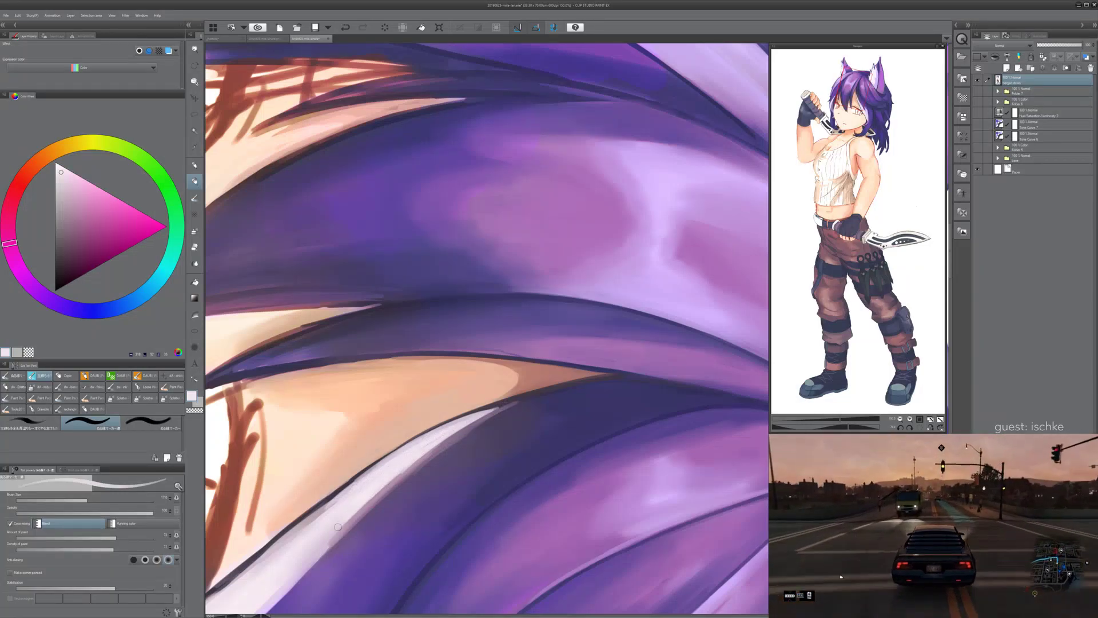
- Brighten the white strand's body with long near-white strokes and extend its tapered tip toward the crown
{"action": "left_click_drag", "start_coordinate": [339, 524], "coordinate": [482, 419]}
{"action": "left_click_drag", "start_coordinate": [368, 498], "coordinate": [492, 414]}
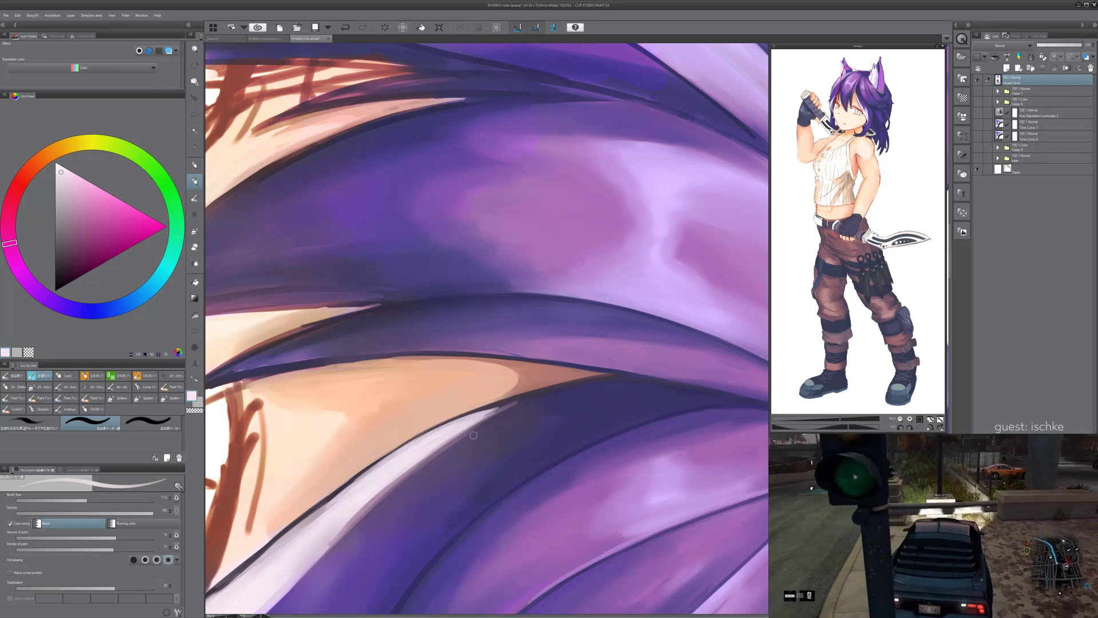
{"action": "left_click_drag", "start_coordinate": [328, 541], "coordinate": [457, 438]}
{"action": "mouse_move", "coordinate": [372, 497]}
{"action": "left_mouse_down"}
{"action": "mouse_move", "coordinate": [518, 401]}
{"action": "mouse_move", "coordinate": [467, 420]}
{"action": "mouse_move", "coordinate": [536, 395]}
{"action": "mouse_move", "coordinate": [464, 419]}
{"action": "mouse_move", "coordinate": [549, 391]}
{"action": "left_mouse_up"}
{"action": "left_click_drag", "start_coordinate": [483, 417], "coordinate": [547, 389]}
{"action": "scroll", "coordinate": [606, 373], "scroll_direction": "down", "scroll_amount": 5}
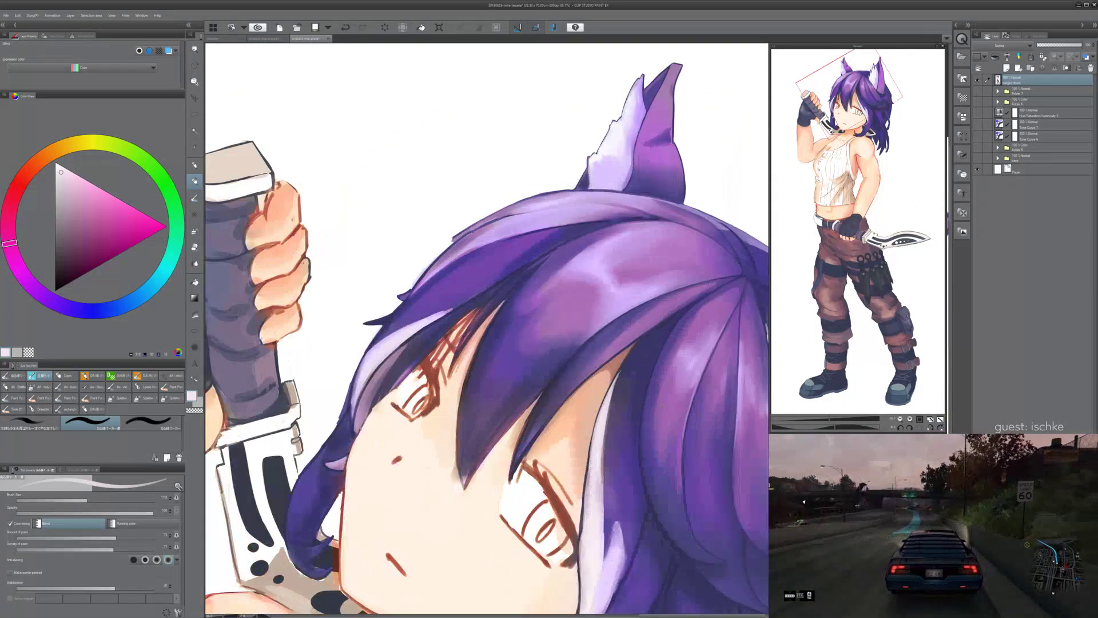
- Try a short near-white stroke on the white hair strand beside the face, and undo it
{"action": "left_click_drag", "start_coordinate": [660, 444], "coordinate": [533, 249]}
{"action": "key", "text": "asciicircum"}
{"action": "key", "text": "asciicircum"}
{"action": "key", "text": "asciicircum"}
{"action": "key", "text": "asciicircum"}
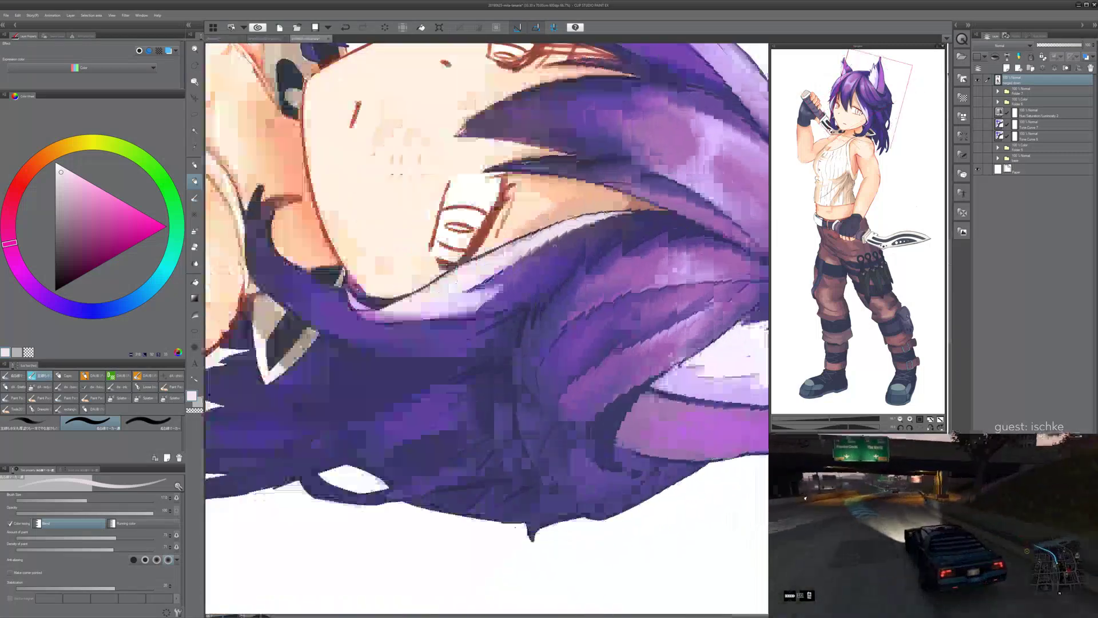
{"action": "scroll", "coordinate": [460, 281], "scroll_direction": "up", "scroll_amount": 1}
{"action": "mouse_move", "coordinate": [436, 280]}
{"action": "left_mouse_down"}
{"action": "mouse_move", "coordinate": [345, 361]}
{"action": "mouse_move", "coordinate": [448, 315]}
{"action": "left_mouse_up"}
{"action": "key", "text": "ctrl+z"}
{"action": "key", "text": "ctrl+z"}
- Repaint the white strand's forehead-side edge in near-white using an enlarged brush
{"action": "key", "text": "bracketright"}
{"action": "key", "text": "bracketright"}
{"action": "key", "text": "bracketright"}
{"action": "key", "text": "bracketright"}
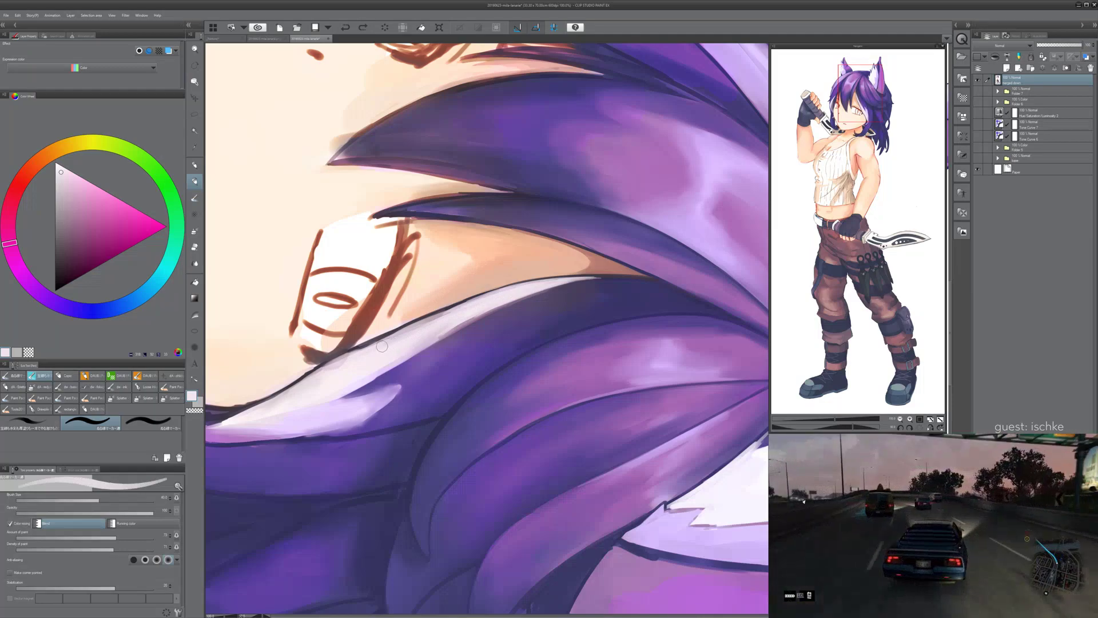
{"action": "left_click_drag", "start_coordinate": [342, 353], "coordinate": [511, 288]}
{"action": "key", "text": "ctrl+z"}
{"action": "key", "text": "ctrl+z"}
{"action": "mouse_move", "coordinate": [383, 340]}
{"action": "left_mouse_down"}
{"action": "mouse_move", "coordinate": [519, 287]}
{"action": "mouse_move", "coordinate": [475, 304]}
{"action": "left_mouse_up"}
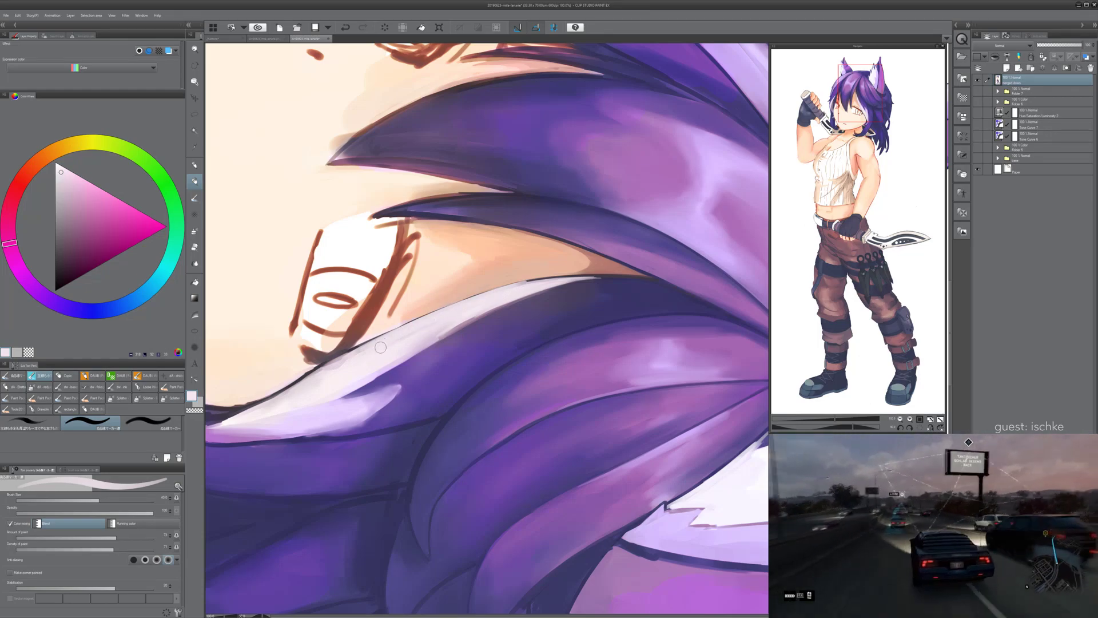
- Refine the white strand's upper tip in near-white with a reduced brush size
{"action": "key", "text": "minus"}
{"action": "key", "text": "minus"}
{"action": "key", "text": "bracketleft"}
{"action": "key", "text": "bracketleft"}
{"action": "key", "text": "bracketleft"}
{"action": "left_click_drag", "start_coordinate": [496, 329], "coordinate": [527, 301]}
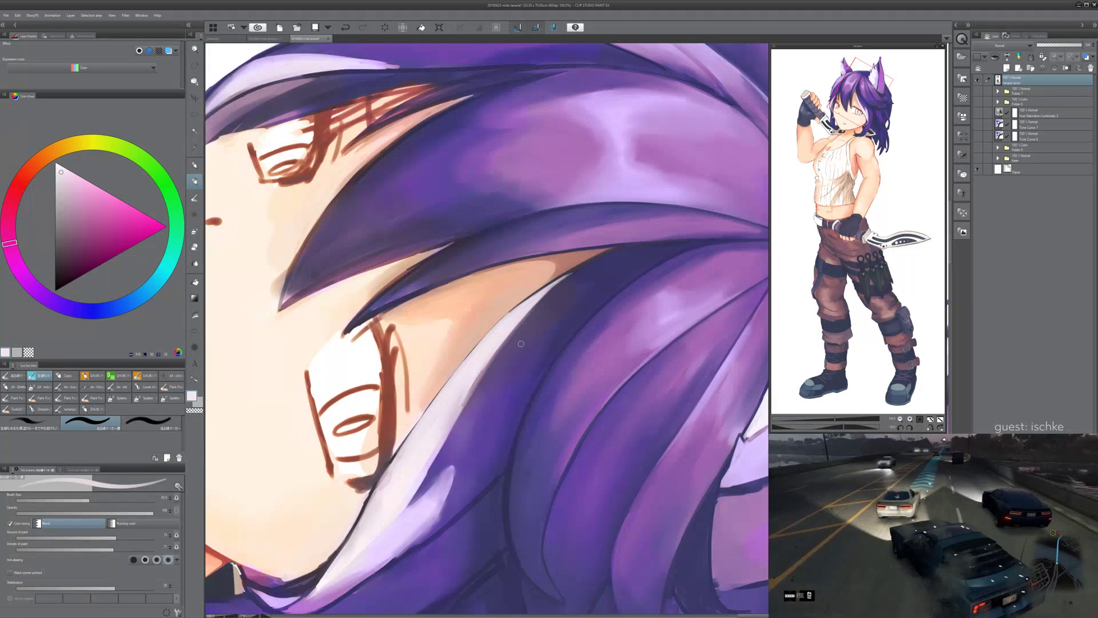
- Sample the dark muted purple beside the white strand and draw a thin, continuous outline between the strand and the forehead skin
{"action": "scroll", "coordinate": [509, 392], "scroll_direction": "up", "scroll_amount": 3}
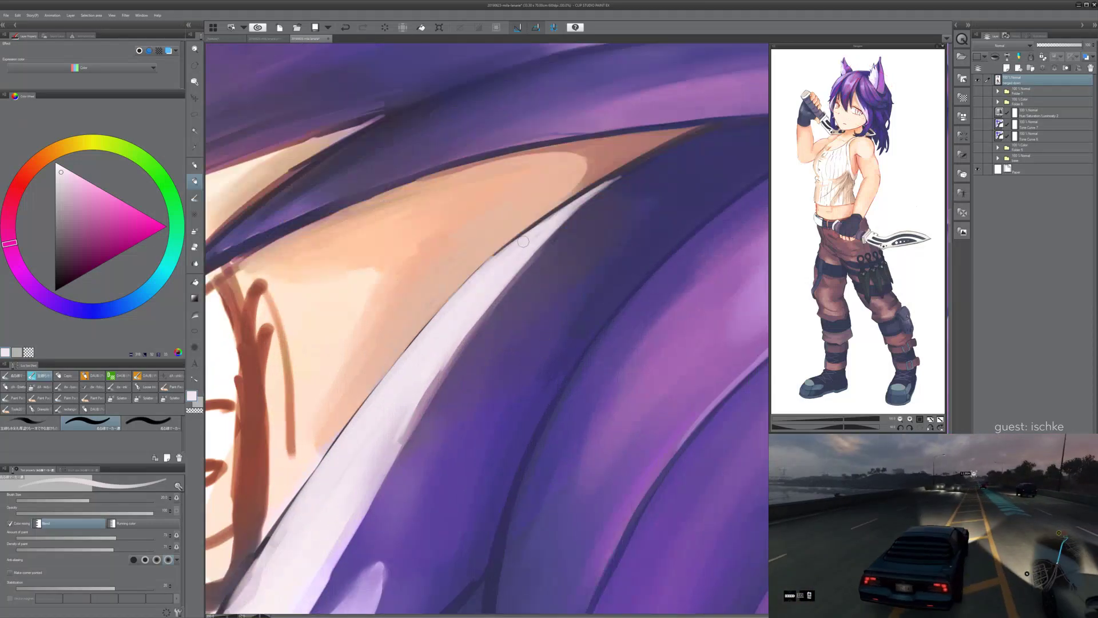
{"action": "left_click", "coordinate": [522, 253], "text": "alt"}
{"action": "scroll", "coordinate": [511, 257], "scroll_direction": "down", "scroll_amount": 1}
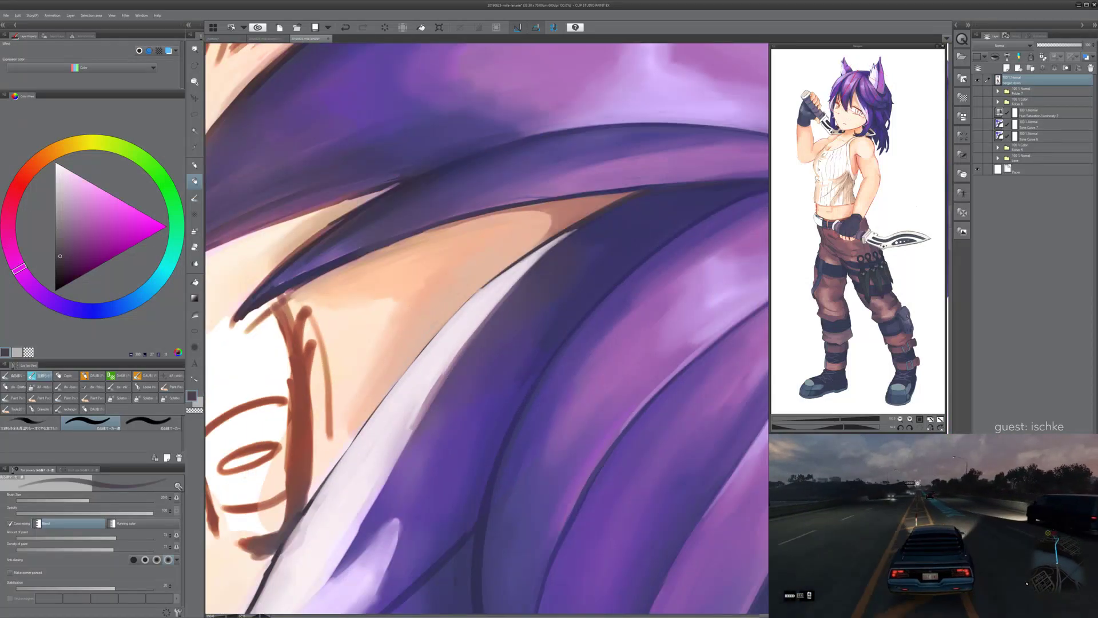
{"action": "scroll", "coordinate": [435, 401], "scroll_direction": "down", "scroll_amount": 1}
{"action": "key", "text": "asciicircum"}
{"action": "left_click_drag", "start_coordinate": [323, 405], "coordinate": [445, 313]}
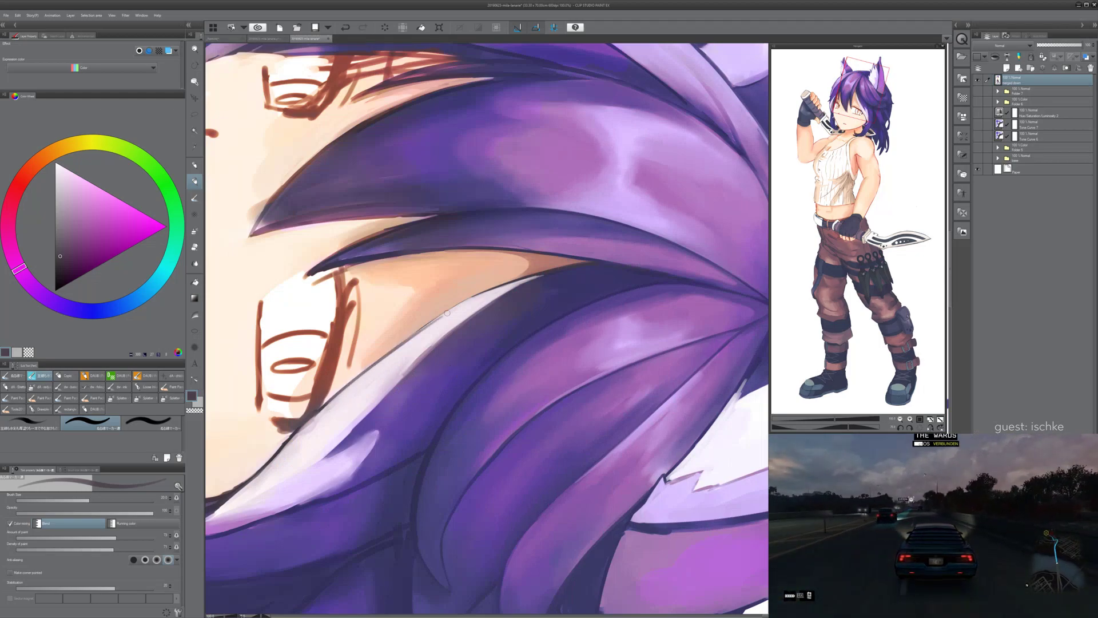
{"action": "key", "text": "ctrl+z"}
{"action": "left_click_drag", "start_coordinate": [324, 407], "coordinate": [417, 329]}
{"action": "key", "text": "ctrl+z"}
{"action": "left_click_drag", "start_coordinate": [318, 411], "coordinate": [492, 287]}
{"action": "key", "text": "ctrl+z"}
{"action": "left_click_drag", "start_coordinate": [318, 409], "coordinate": [492, 288]}
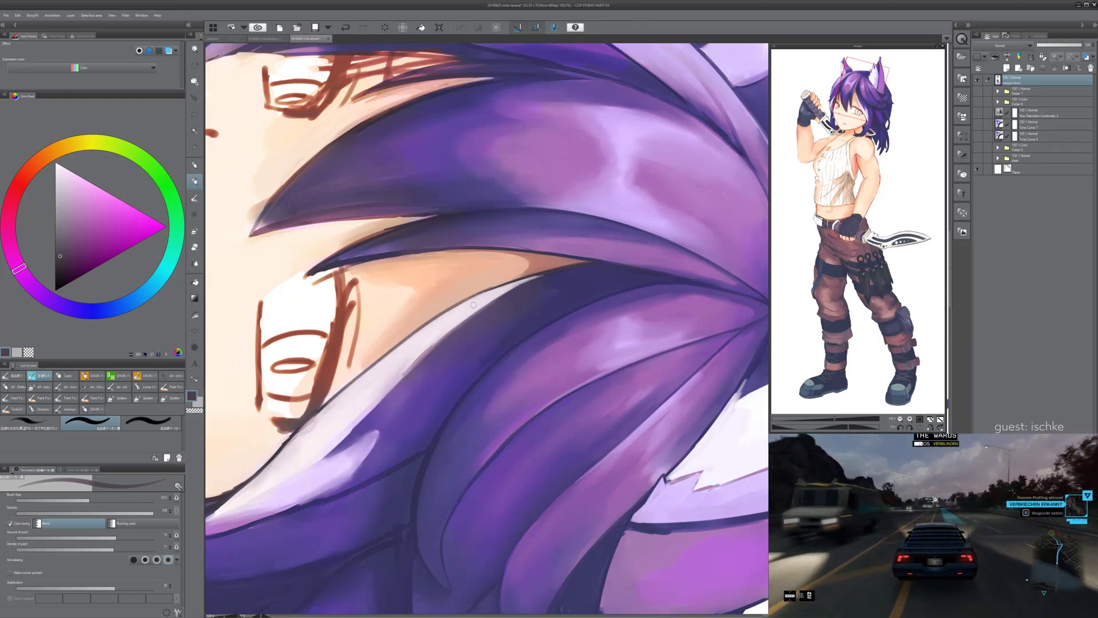
{"action": "mouse_move", "coordinate": [429, 322]}
{"action": "left_mouse_down"}
{"action": "mouse_move", "coordinate": [511, 283]}
{"action": "mouse_move", "coordinate": [472, 297]}
{"action": "mouse_move", "coordinate": [492, 288]}
{"action": "left_mouse_up"}
{"action": "key", "text": "ctrl+z"}
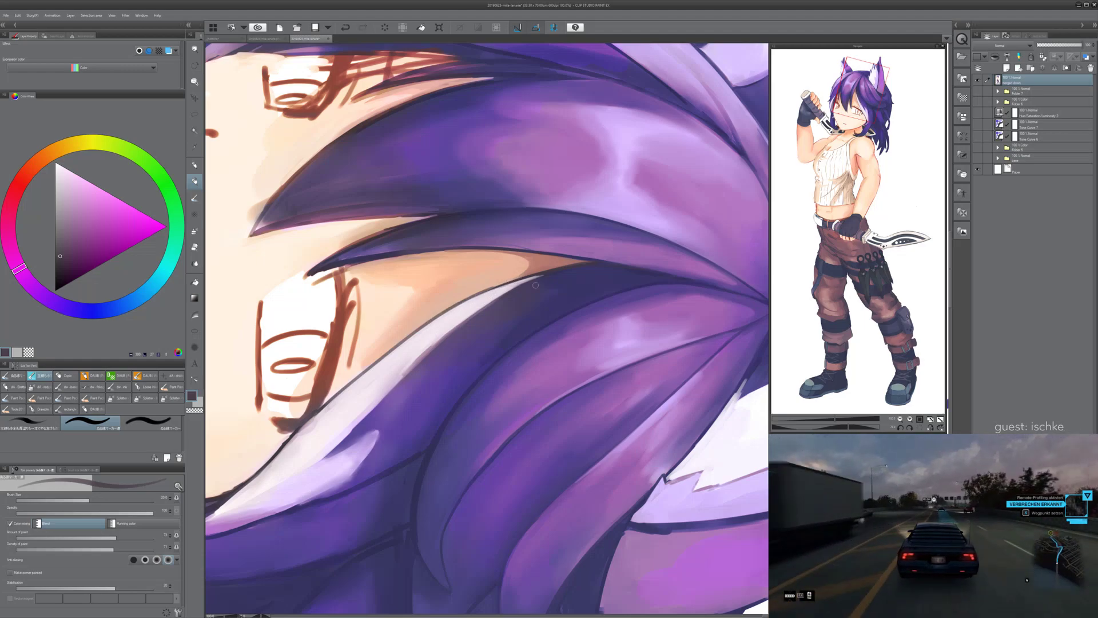
- Sample peach tones from the forehead and touch up the skin next to the strand's new outline
{"action": "left_click", "coordinate": [469, 295], "text": "alt"}
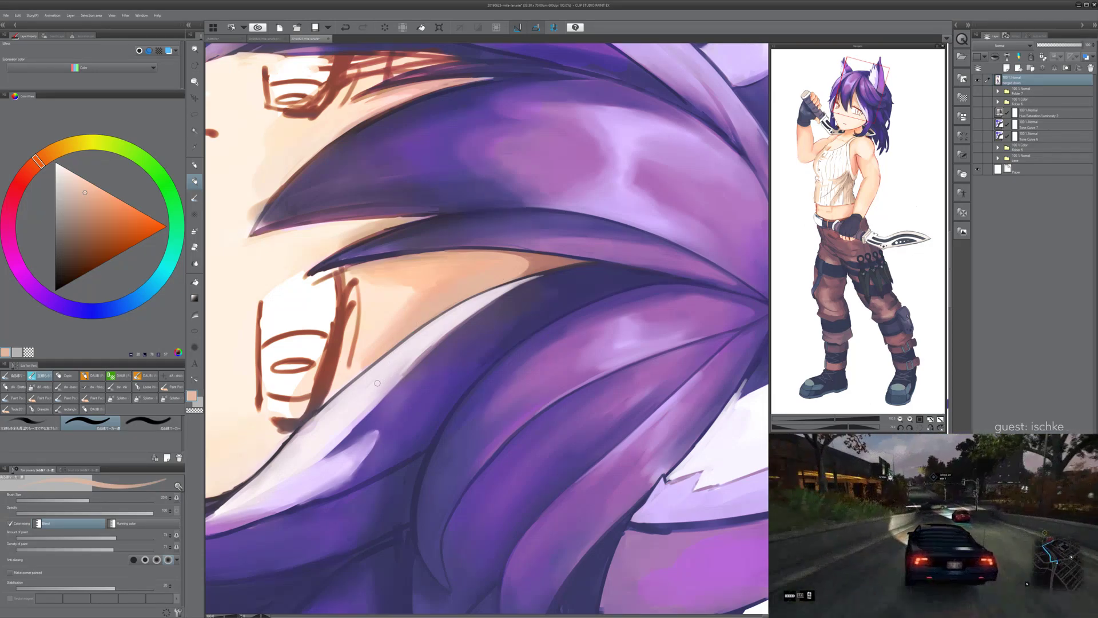
{"action": "mouse_move", "coordinate": [407, 294]}
{"action": "left_mouse_down"}
{"action": "mouse_move", "coordinate": [397, 299]}
{"action": "mouse_move", "coordinate": [412, 292]}
{"action": "left_mouse_up"}
{"action": "key", "text": "ctrl+z"}
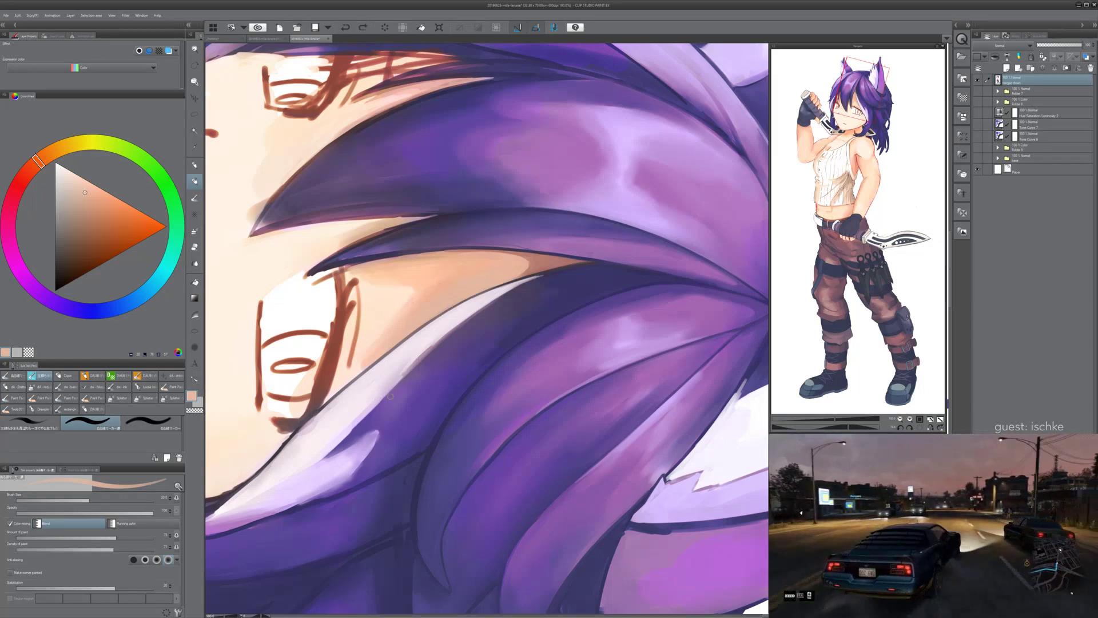
{"action": "left_click", "coordinate": [442, 278]}
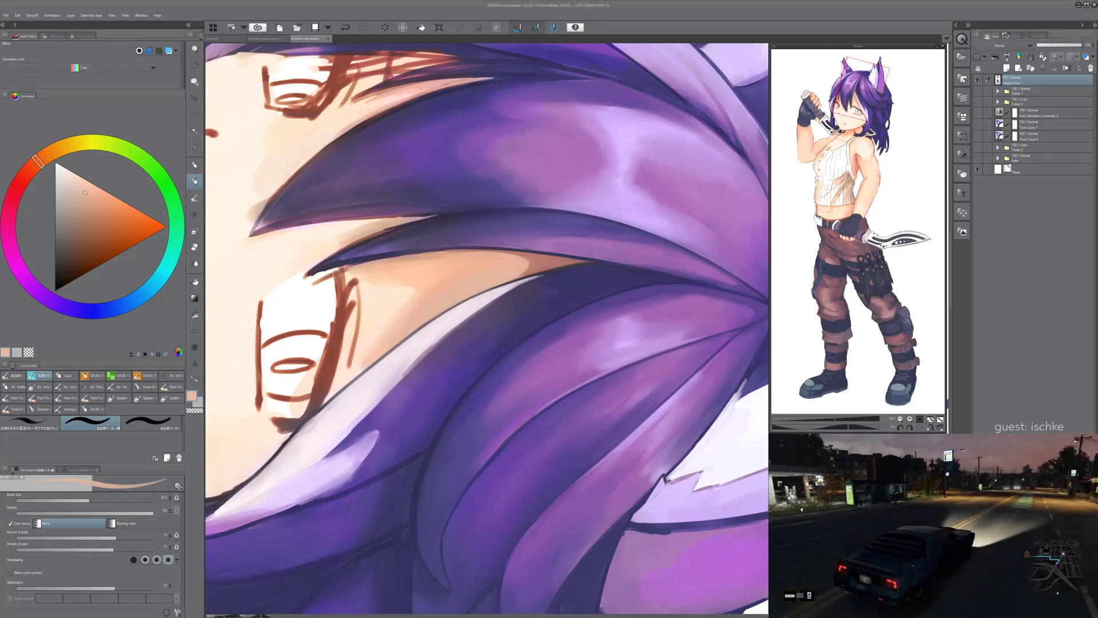
{"action": "left_click", "coordinate": [449, 288]}
{"action": "left_click", "coordinate": [464, 272], "text": "alt"}
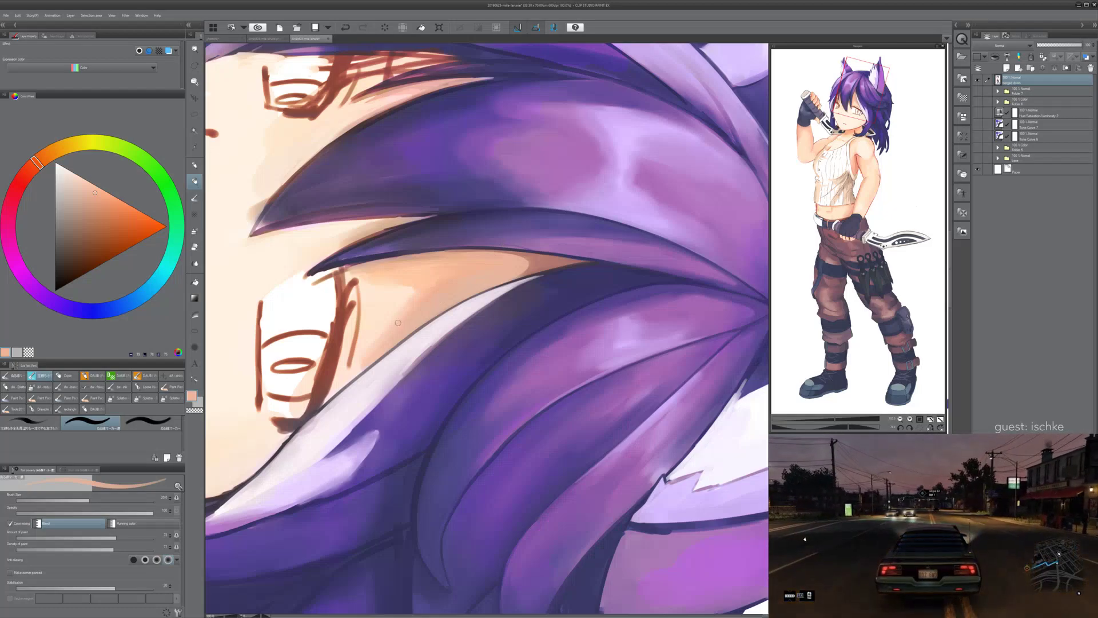
{"action": "left_click_drag", "start_coordinate": [384, 342], "coordinate": [445, 343]}
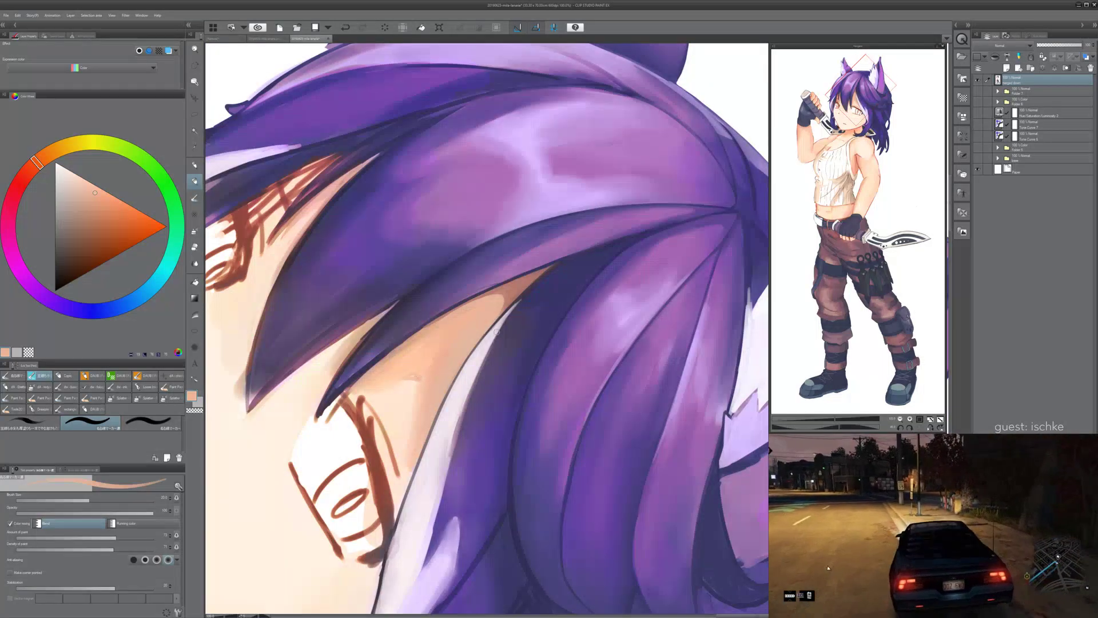
- Resample the shaded peach tone and smooth the forehead skin between the fringe and the white strand with a larger brush
{"action": "left_click", "coordinate": [465, 323], "text": "alt"}
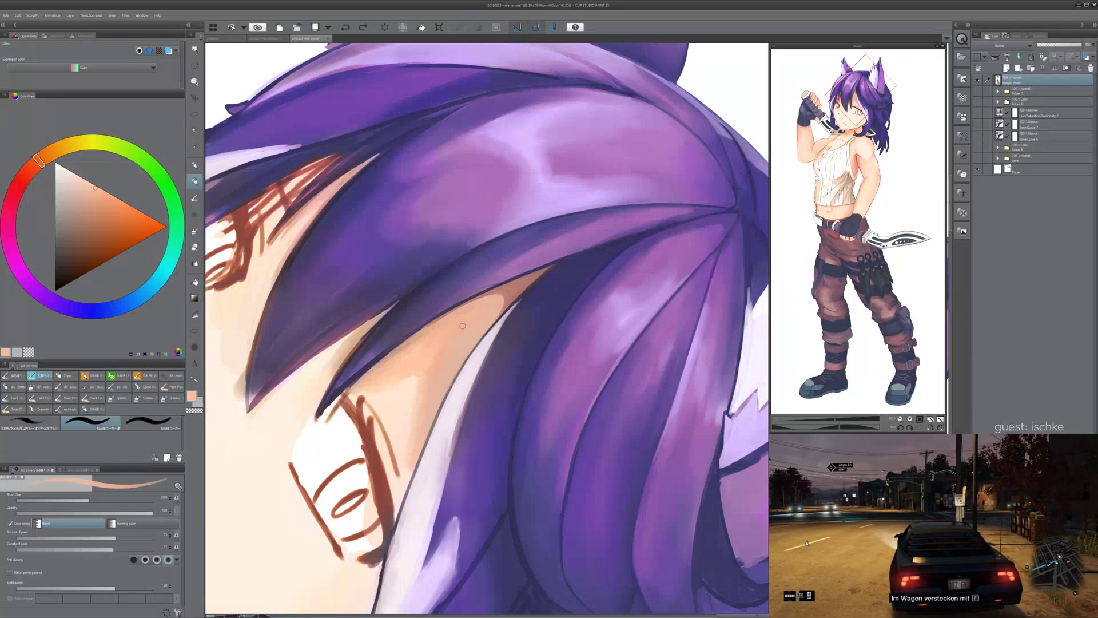
{"action": "key", "text": "bracketright"}
{"action": "key", "text": "bracketright"}
{"action": "key", "text": "bracketright"}
{"action": "key", "text": "bracketright"}
{"action": "key", "text": "bracketright"}
{"action": "key", "text": "bracketright"}
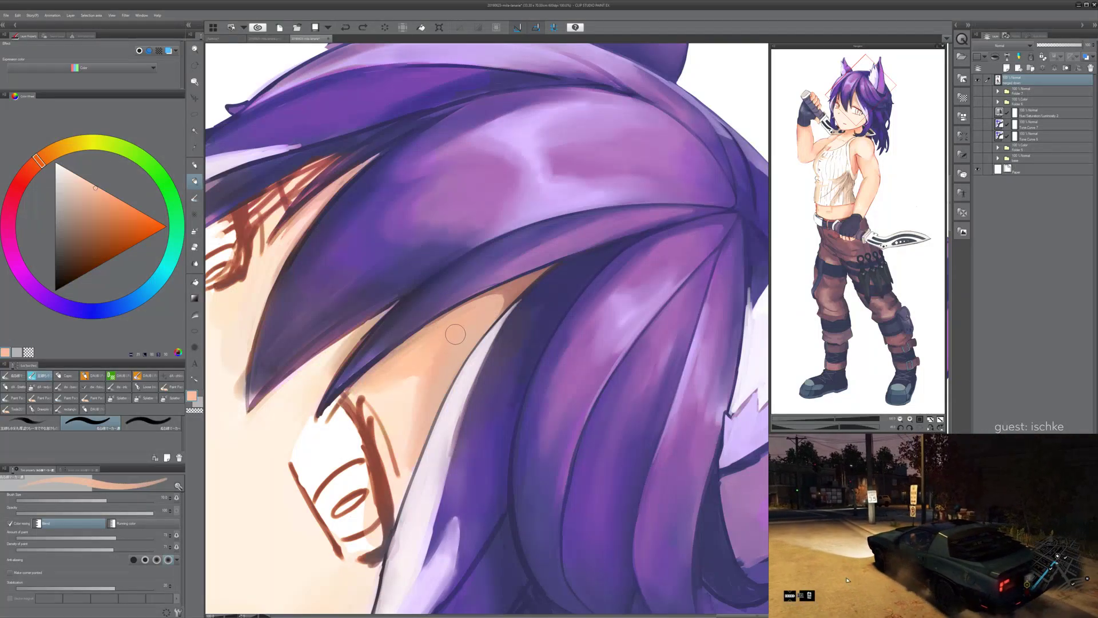
{"action": "left_click_drag", "start_coordinate": [456, 334], "coordinate": [432, 378]}
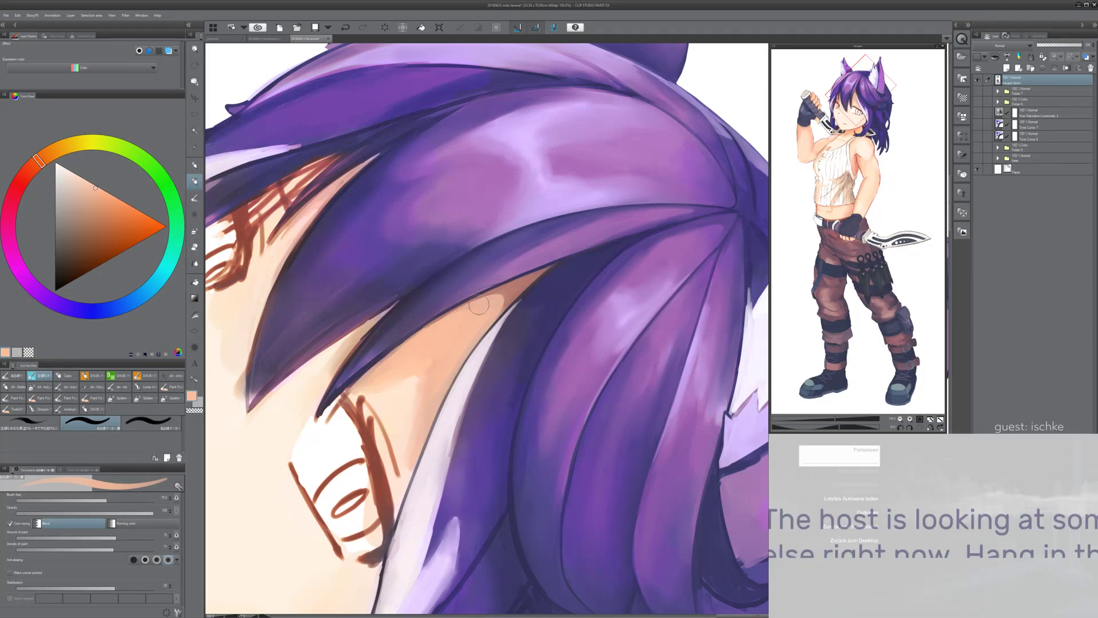
- Try resampled peach strokes on the forehead skin along the lower fringe lock, and undo them
{"action": "left_click", "coordinate": [354, 379], "text": "alt"}
{"action": "key", "text": "ctrl+z"}
{"action": "left_click_drag", "start_coordinate": [357, 381], "coordinate": [411, 341]}
{"action": "key", "text": "ctrl+z"}
{"action": "left_click_drag", "start_coordinate": [361, 377], "coordinate": [426, 332]}
{"action": "key", "text": "ctrl+z"}
- Blend the peach forehead skin beneath the narrow fringe lock with broad strokes
{"action": "key", "text": "asciicircum"}
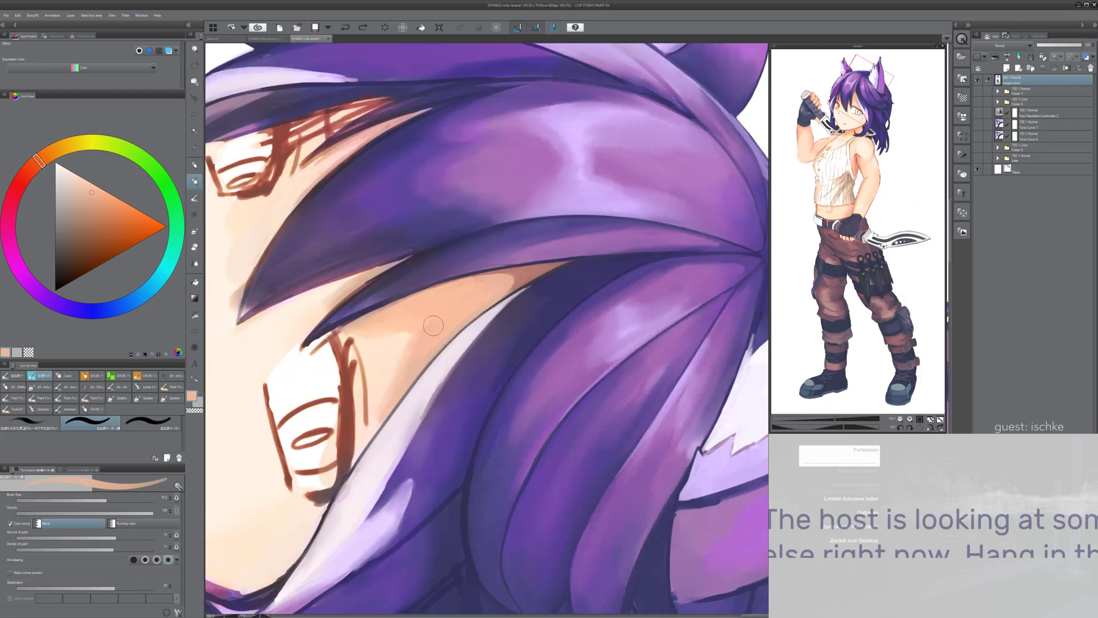
{"action": "scroll", "coordinate": [430, 334], "scroll_direction": "up", "scroll_amount": 1}
{"action": "left_click_drag", "start_coordinate": [404, 375], "coordinate": [497, 379]}
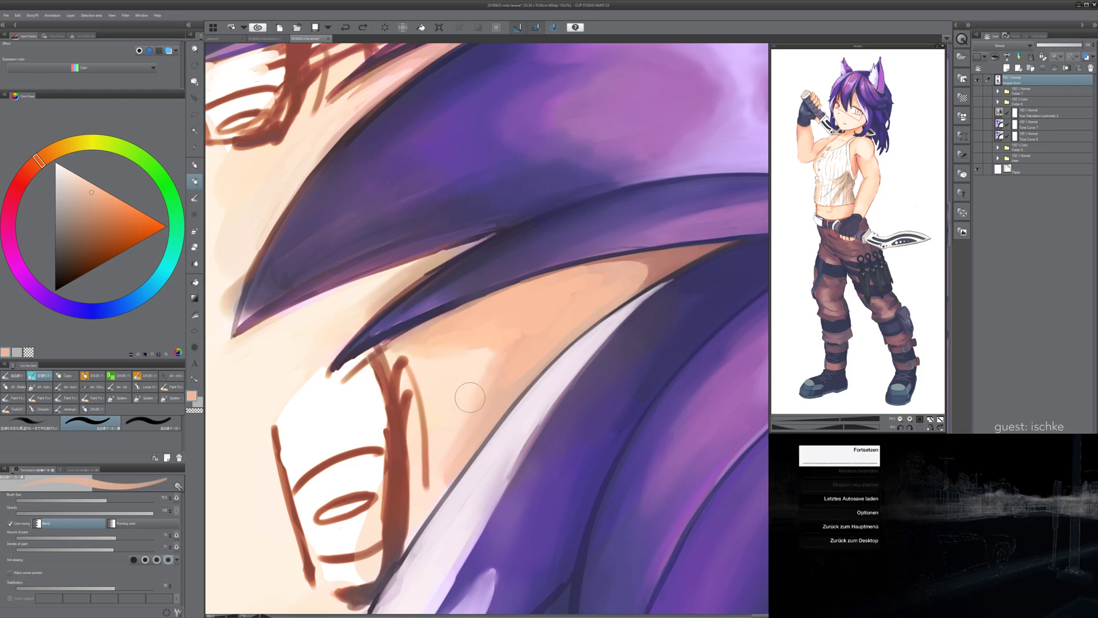
{"action": "mouse_move", "coordinate": [516, 396]}
{"action": "left_mouse_down"}
{"action": "mouse_move", "coordinate": [532, 389]}
{"action": "mouse_move", "coordinate": [541, 438]}
{"action": "mouse_move", "coordinate": [567, 437]}
{"action": "left_mouse_up"}
{"action": "key", "text": "ctrl+z"}
{"action": "left_click_drag", "start_coordinate": [491, 326], "coordinate": [418, 350]}
- Sample the fringe's blue-purple and refine the narrow lock's pointed tip with a smaller brush
{"action": "left_click", "coordinate": [433, 349], "text": "alt"}
{"action": "left_click", "coordinate": [367, 369], "text": "alt"}
{"action": "key", "text": "bracketleft"}
{"action": "key", "text": "bracketleft"}
{"action": "key", "text": "bracketleft"}
{"action": "key", "text": "bracketleft"}
{"action": "key", "text": "bracketleft"}
{"action": "left_click_drag", "start_coordinate": [315, 417], "coordinate": [407, 372]}
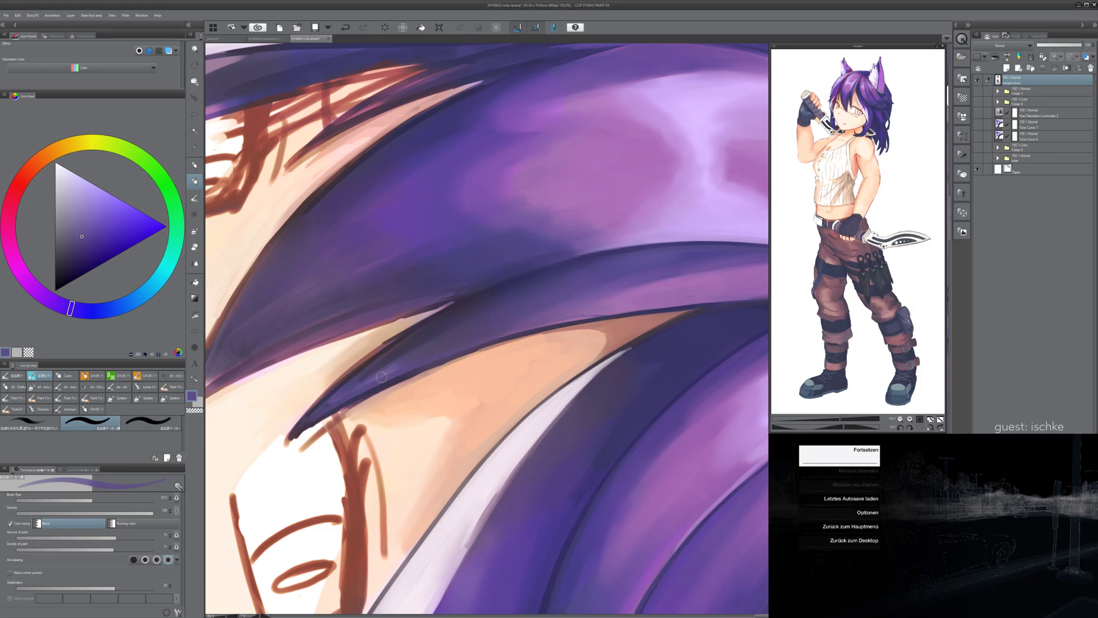
{"action": "mouse_move", "coordinate": [366, 378]}
{"action": "left_mouse_down"}
{"action": "mouse_move", "coordinate": [291, 420]}
{"action": "mouse_move", "coordinate": [358, 370]}
{"action": "left_mouse_up"}
{"action": "left_click_drag", "start_coordinate": [265, 430], "coordinate": [388, 346]}
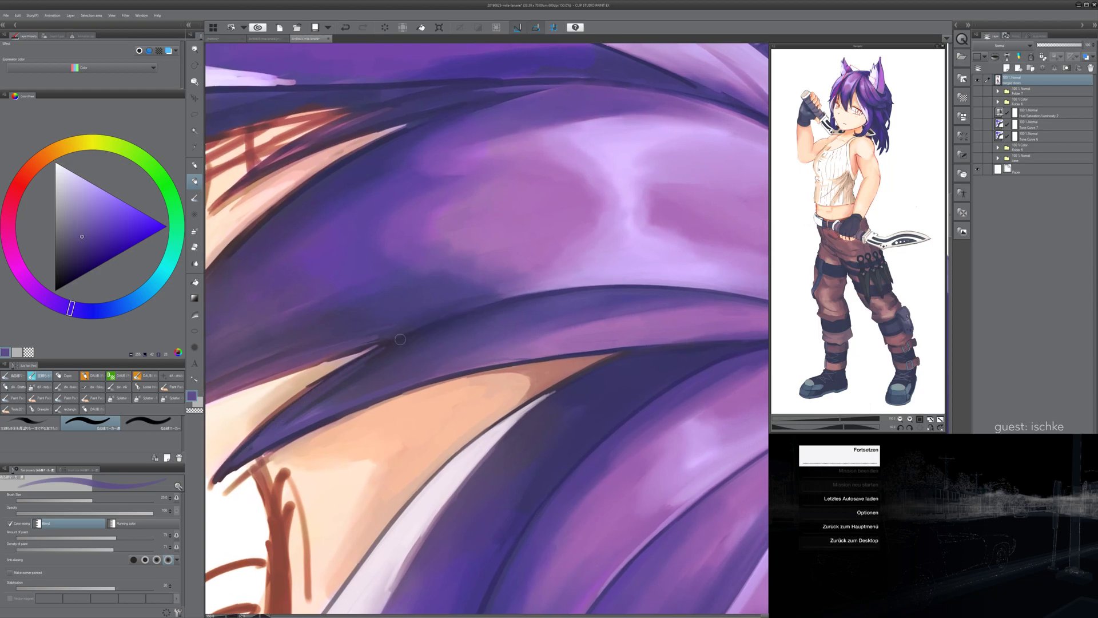
- Sample a darker purple and sharpen the narrow fringe lock's upper edge down to its tip
{"action": "left_click_drag", "start_coordinate": [272, 422], "coordinate": [423, 329]}
{"action": "key", "text": "ctrl+z"}
{"action": "left_click", "coordinate": [330, 389], "text": "alt"}
{"action": "mouse_move", "coordinate": [329, 390]}
{"action": "left_mouse_down"}
{"action": "mouse_move", "coordinate": [306, 402]}
{"action": "mouse_move", "coordinate": [380, 354]}
{"action": "left_mouse_up"}
{"action": "left_click_drag", "start_coordinate": [306, 402], "coordinate": [339, 382]}
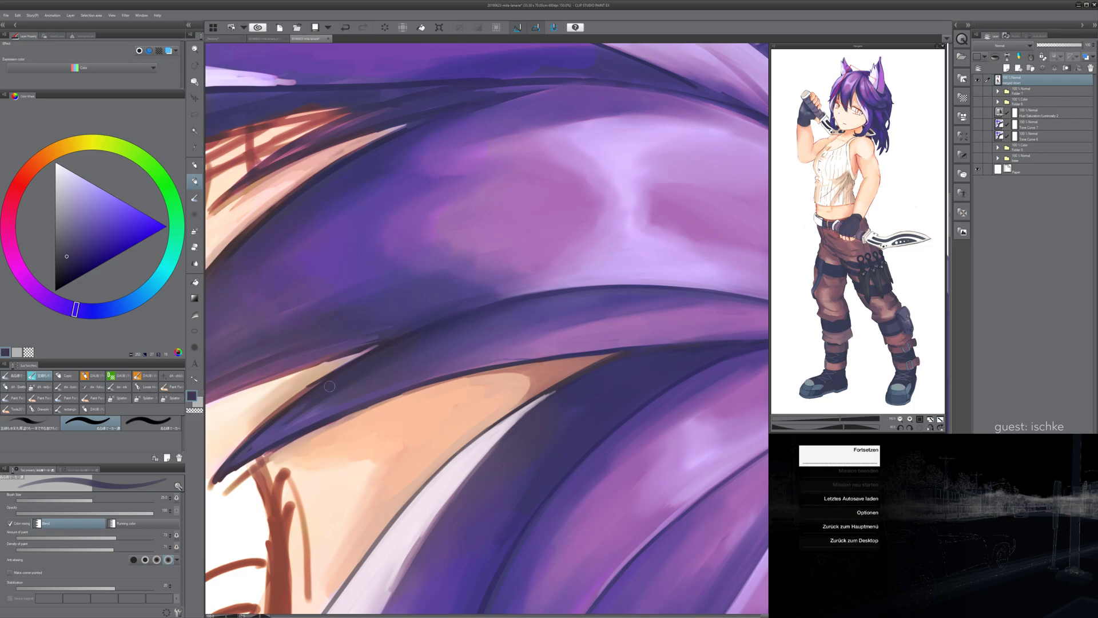
{"action": "left_click_drag", "start_coordinate": [270, 428], "coordinate": [290, 410]}
{"action": "left_click_drag", "start_coordinate": [290, 410], "coordinate": [294, 407]}
{"action": "mouse_move", "coordinate": [255, 464]}
{"action": "left_mouse_down"}
{"action": "mouse_move", "coordinate": [352, 397]}
{"action": "mouse_move", "coordinate": [316, 418]}
{"action": "left_mouse_up"}
- Resample the hair purples and refine the shading along the upper body of the narrow fringe lock
{"action": "left_click", "coordinate": [316, 435], "text": "alt"}
{"action": "left_click", "coordinate": [405, 381], "text": "alt"}
{"action": "mouse_move", "coordinate": [373, 390]}
{"action": "left_mouse_down"}
{"action": "mouse_move", "coordinate": [532, 321]}
{"action": "mouse_move", "coordinate": [435, 358]}
{"action": "mouse_move", "coordinate": [591, 313]}
{"action": "left_mouse_up"}
{"action": "key", "text": "ctrl+z"}
{"action": "left_click_drag", "start_coordinate": [491, 337], "coordinate": [549, 323]}
{"action": "left_click", "coordinate": [642, 314], "text": "alt"}
{"action": "left_click_drag", "start_coordinate": [478, 340], "coordinate": [608, 303]}
{"action": "key", "text": "ctrl+z"}
- Try long contour strokes along the border between the forehead skin and the white strand, and undo them
{"action": "left_click_drag", "start_coordinate": [596, 376], "coordinate": [464, 413]}
{"action": "left_click_drag", "start_coordinate": [329, 519], "coordinate": [478, 374]}
{"action": "key", "text": "ctrl+z"}
{"action": "left_click_drag", "start_coordinate": [344, 495], "coordinate": [477, 380]}
{"action": "key", "text": "ctrl+z"}
{"action": "left_click_drag", "start_coordinate": [346, 493], "coordinate": [480, 378]}
{"action": "key", "text": "ctrl+z"}
{"action": "left_click_drag", "start_coordinate": [411, 425], "coordinate": [507, 359]}
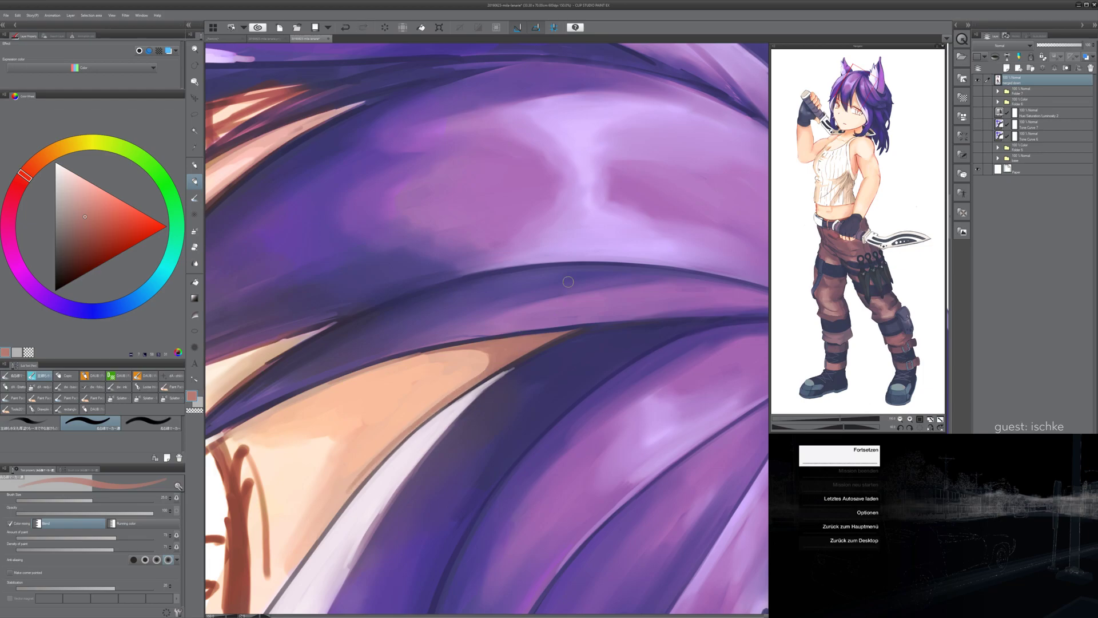
{"action": "key", "text": "asciicircum"}
{"action": "key", "text": "asciicircum"}
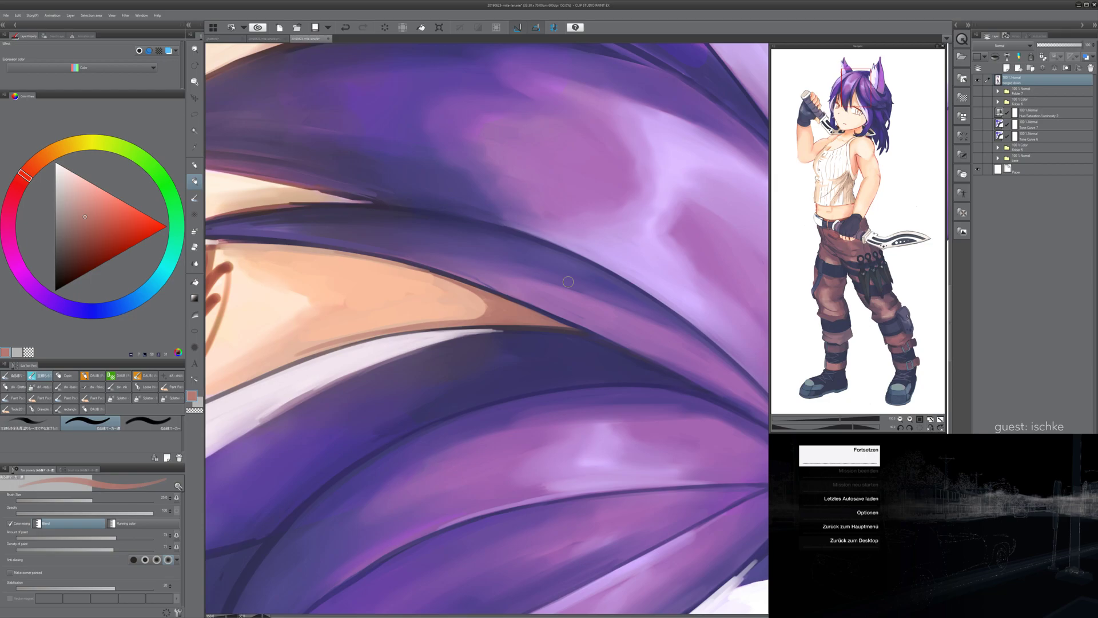
{"action": "key", "text": "ctrl+z"}
- Paint a muted red contour along the forehead skin's border with the white strand
{"action": "key", "text": "minus"}
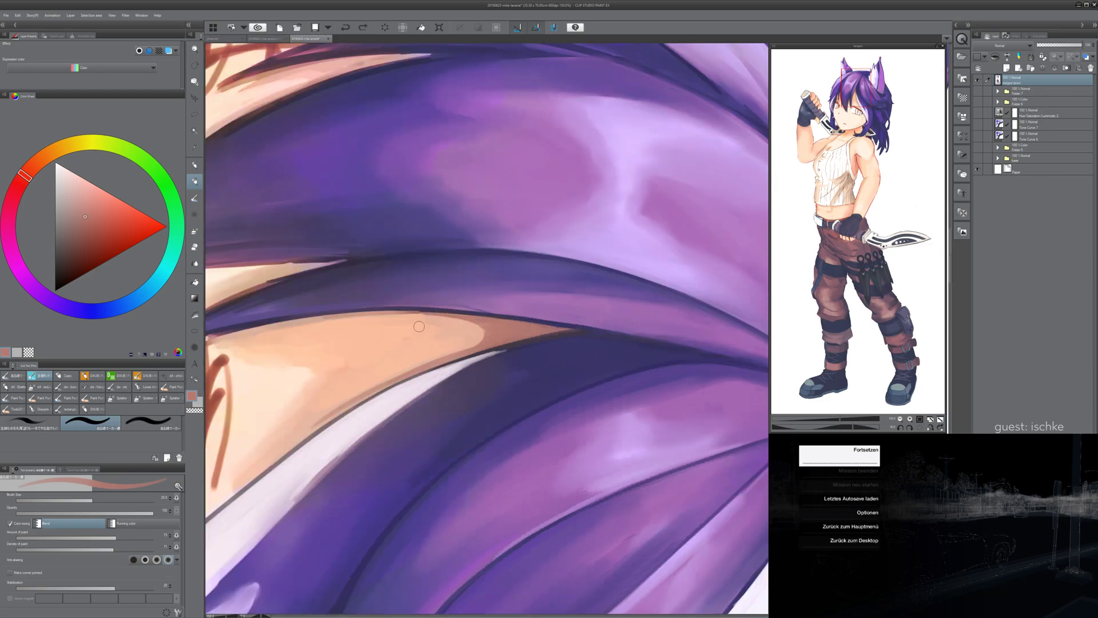
{"action": "left_click_drag", "start_coordinate": [421, 333], "coordinate": [452, 251]}
{"action": "key", "text": "minus"}
{"action": "scroll", "coordinate": [407, 260], "scroll_direction": "up", "scroll_amount": 4}
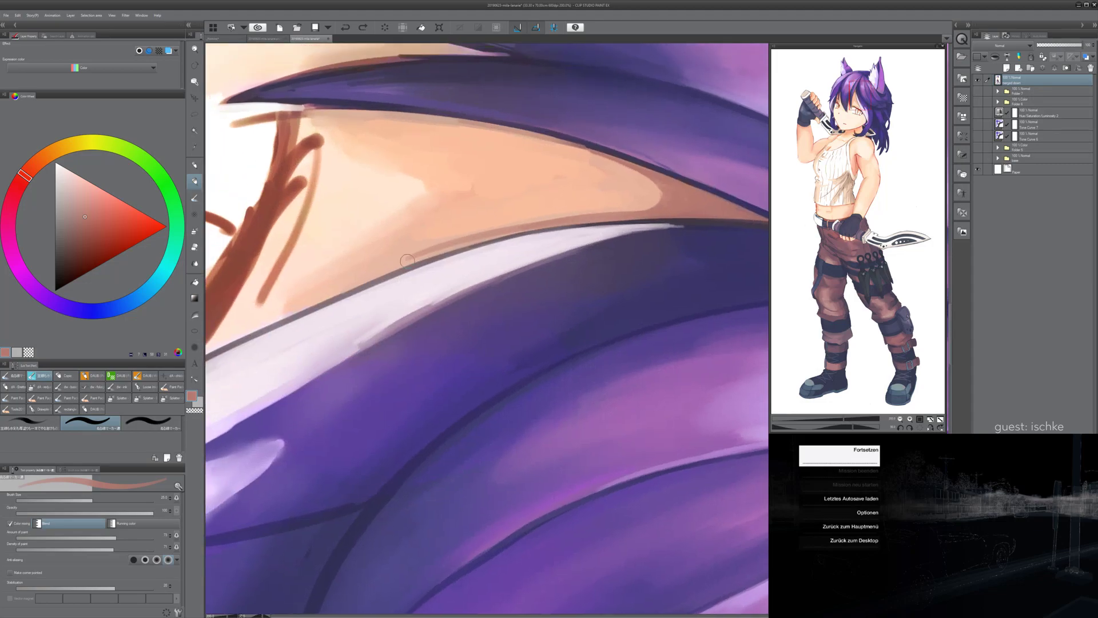
{"action": "mouse_move", "coordinate": [329, 294]}
{"action": "left_mouse_down"}
{"action": "mouse_move", "coordinate": [384, 269]}
{"action": "mouse_move", "coordinate": [326, 298]}
{"action": "mouse_move", "coordinate": [506, 228]}
{"action": "mouse_move", "coordinate": [437, 252]}
{"action": "mouse_move", "coordinate": [450, 243]}
{"action": "mouse_move", "coordinate": [565, 221]}
{"action": "left_mouse_up"}
{"action": "key", "text": "ctrl+z"}
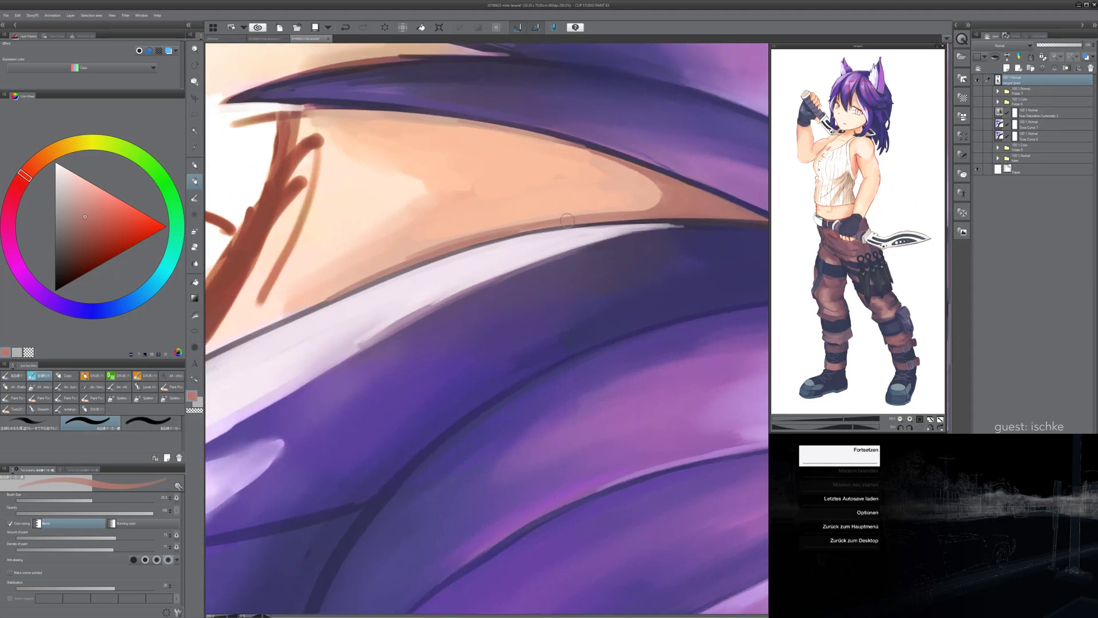
{"action": "mouse_move", "coordinate": [387, 271]}
{"action": "left_mouse_down"}
{"action": "mouse_move", "coordinate": [350, 289]}
{"action": "mouse_move", "coordinate": [558, 232]}
{"action": "left_mouse_up"}
- Sample the adjoining peach skin tone and soften the skin side of the reddish contour
{"action": "left_click", "coordinate": [390, 261], "text": "alt"}
{"action": "mouse_move", "coordinate": [426, 253]}
{"action": "left_mouse_down"}
{"action": "mouse_move", "coordinate": [578, 230]}
{"action": "mouse_move", "coordinate": [467, 252]}
{"action": "left_mouse_up"}
{"action": "key", "text": "minus"}
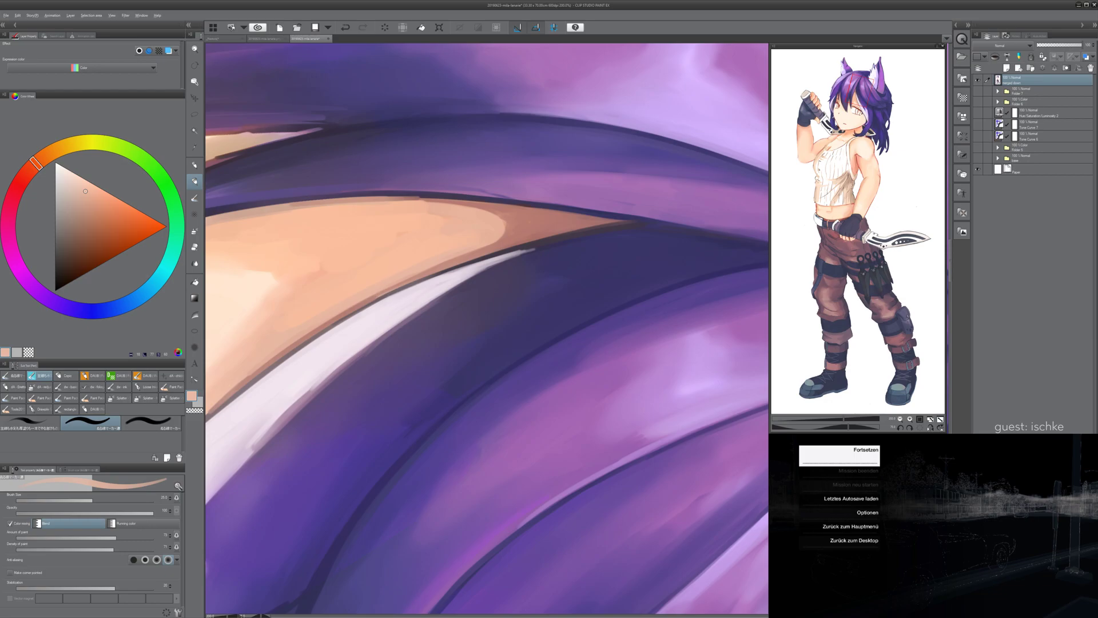
- Resample the muted red and extend the thin contour down the white strand's forehead edge with a smaller brush
{"action": "left_click", "coordinate": [387, 286], "text": "alt"}
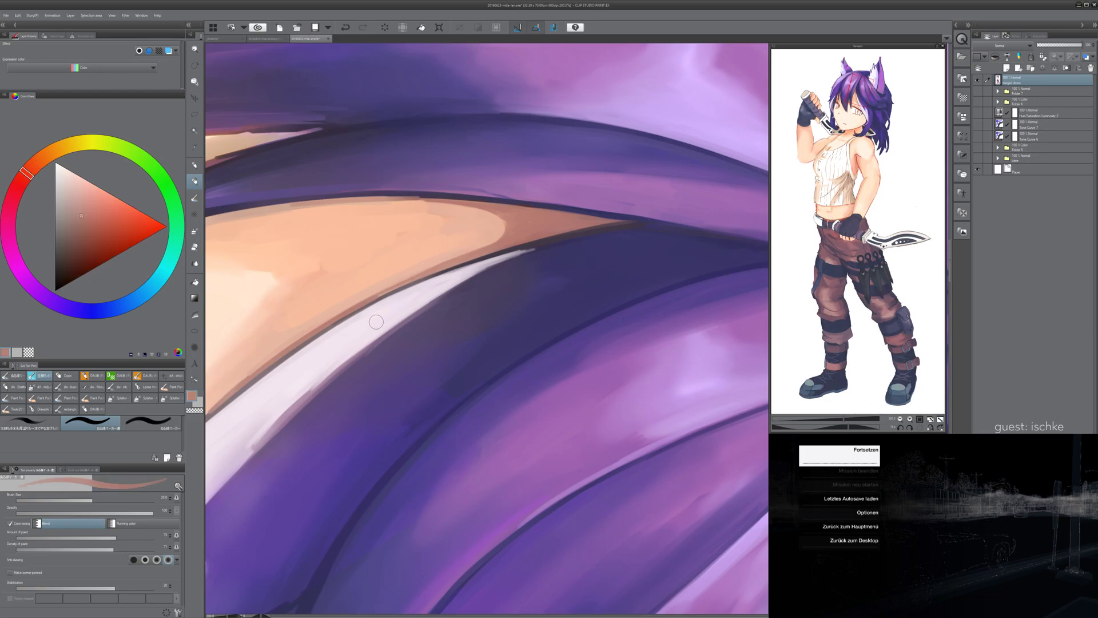
{"action": "key", "text": "["}
{"action": "left_click_drag", "start_coordinate": [364, 303], "coordinate": [429, 273]}
{"action": "left_click_drag", "start_coordinate": [393, 308], "coordinate": [464, 259]}
{"action": "scroll", "coordinate": [410, 316], "scroll_direction": "down", "scroll_amount": 1}
{"action": "key", "text": "minus"}
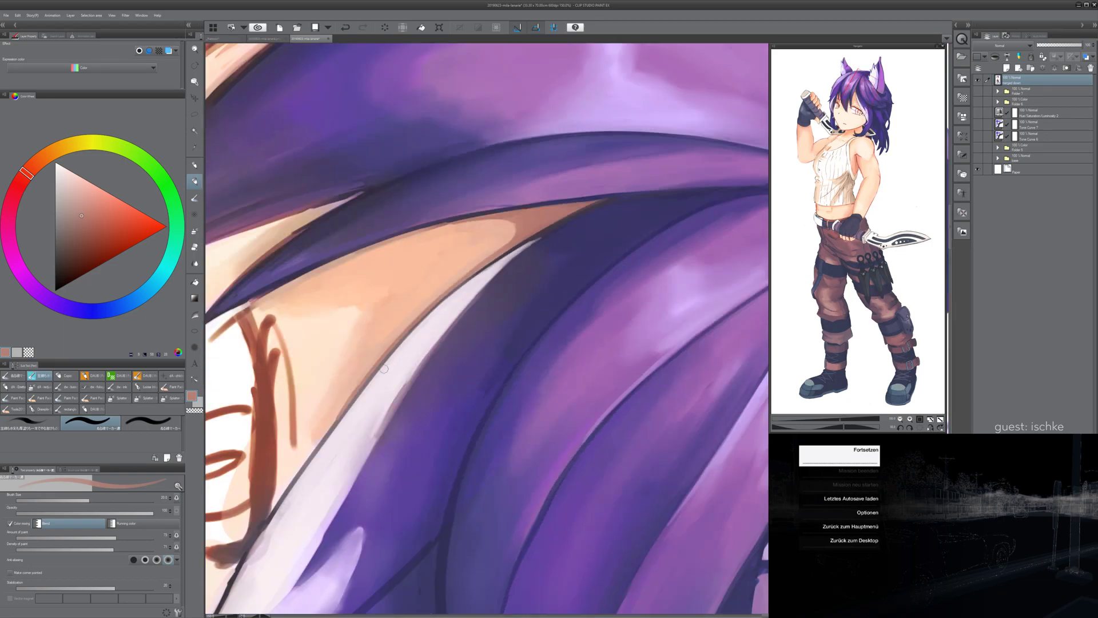
{"action": "left_click_drag", "start_coordinate": [371, 356], "coordinate": [413, 332]}
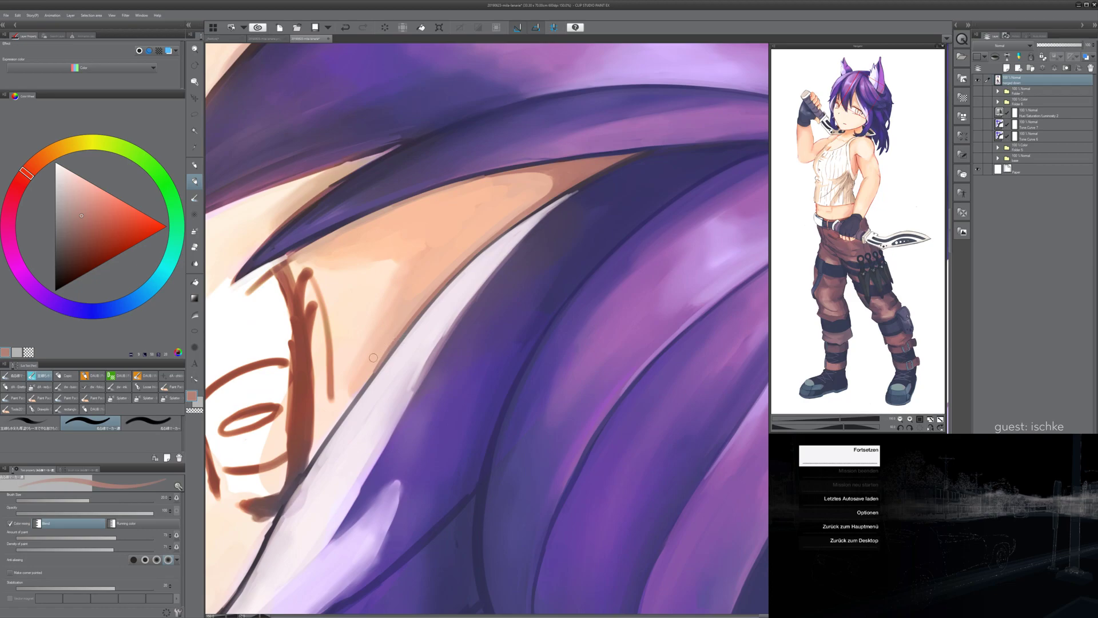
{"action": "key", "text": "asciicircum"}
{"action": "left_click_drag", "start_coordinate": [362, 374], "coordinate": [419, 311]}
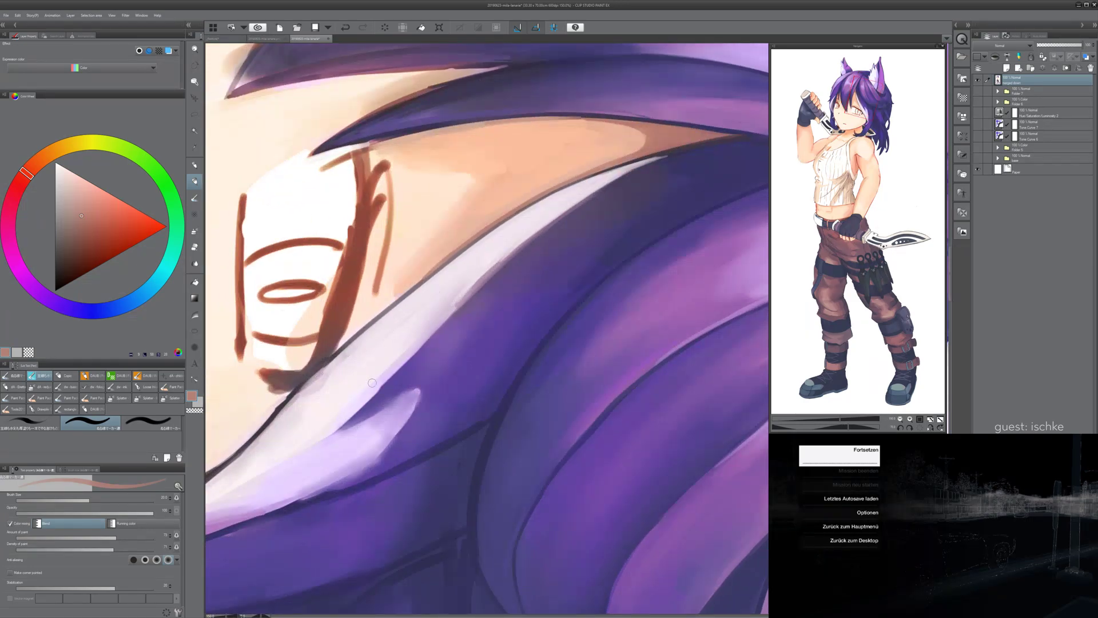
- Examine the character's whole head and the reworked border between forehead and white strand
{"action": "key", "text": "minus"}
{"action": "key", "text": "minus"}
{"action": "key", "text": "minus"}
{"action": "key", "text": "minus"}
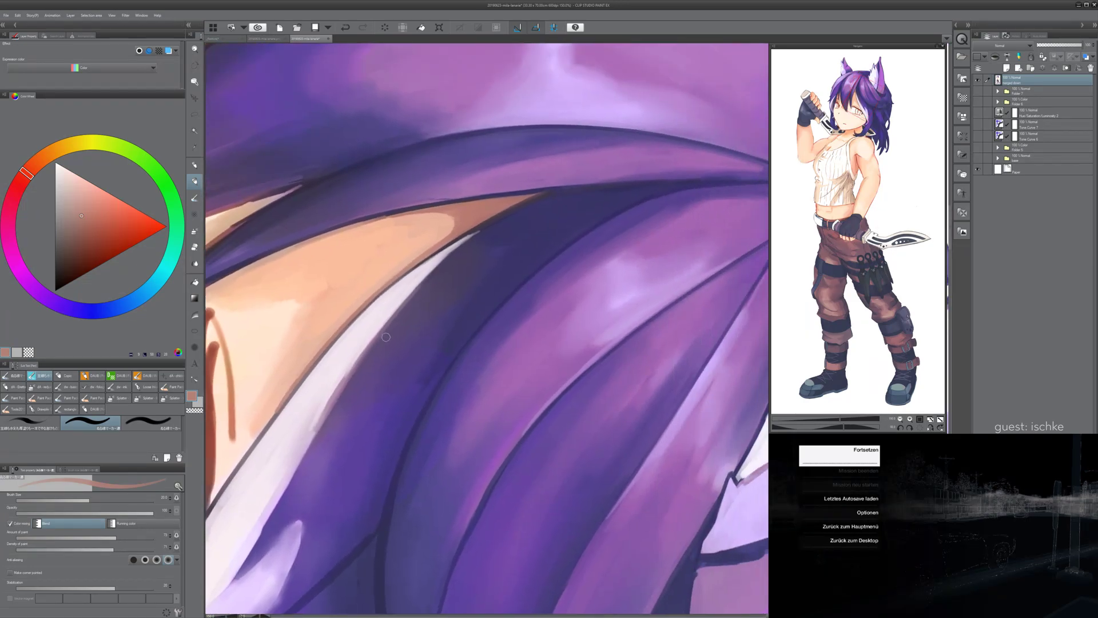
{"action": "scroll", "coordinate": [534, 229], "scroll_direction": "down", "scroll_amount": 4}
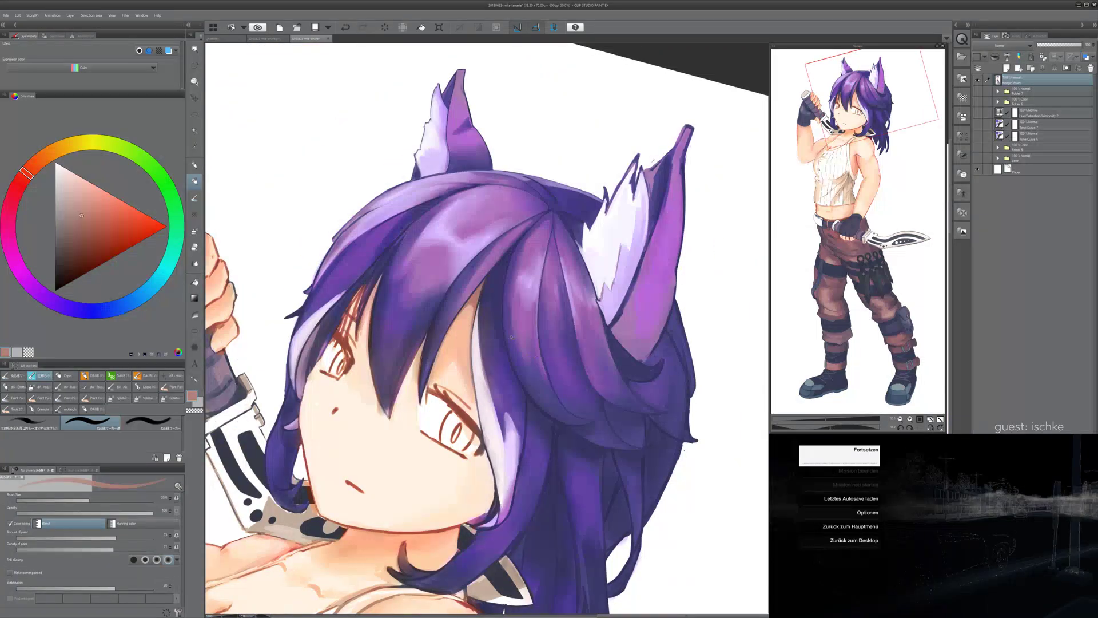
{"action": "scroll", "coordinate": [513, 337], "scroll_direction": "up", "scroll_amount": 5}
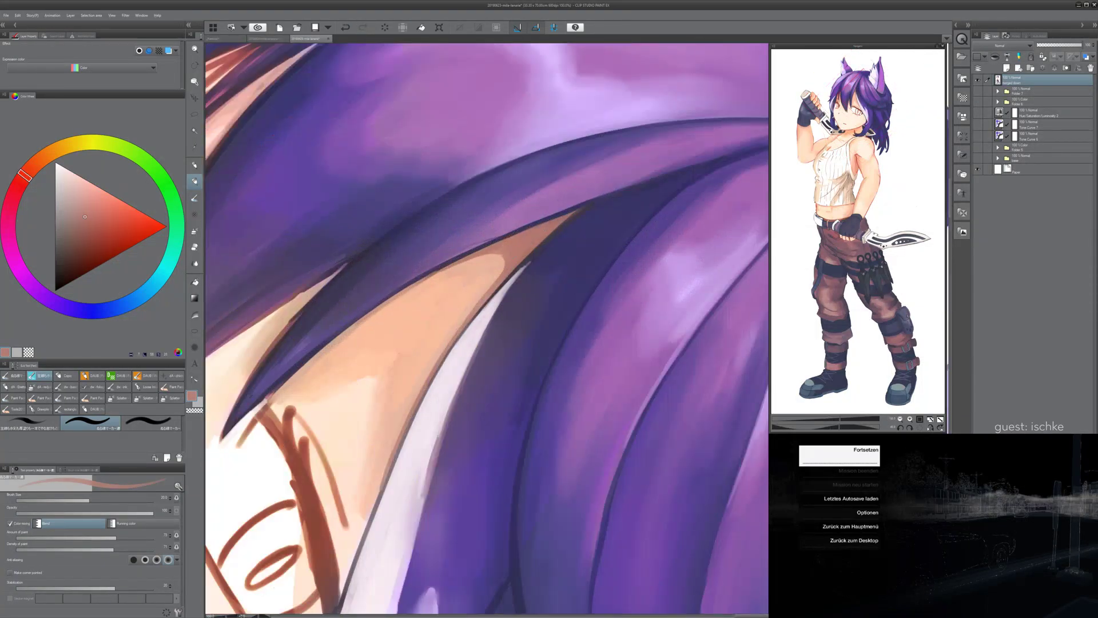
- Repaint the upper part of the muted red contour where the forehead skin meets the white strand, redoing unsatisfactory strokes
{"action": "mouse_move", "coordinate": [406, 403]}
{"action": "left_mouse_down"}
{"action": "mouse_move", "coordinate": [385, 401]}
{"action": "mouse_move", "coordinate": [468, 276]}
{"action": "left_mouse_up"}
{"action": "key", "text": "ctrl+z"}
{"action": "left_click_drag", "start_coordinate": [366, 446], "coordinate": [482, 262]}
{"action": "key", "text": "ctrl+z"}
{"action": "left_click_drag", "start_coordinate": [369, 445], "coordinate": [481, 269]}
{"action": "key", "text": "ctrl+z"}
{"action": "left_click_drag", "start_coordinate": [371, 445], "coordinate": [483, 256]}
{"action": "left_click_drag", "start_coordinate": [377, 428], "coordinate": [483, 257]}
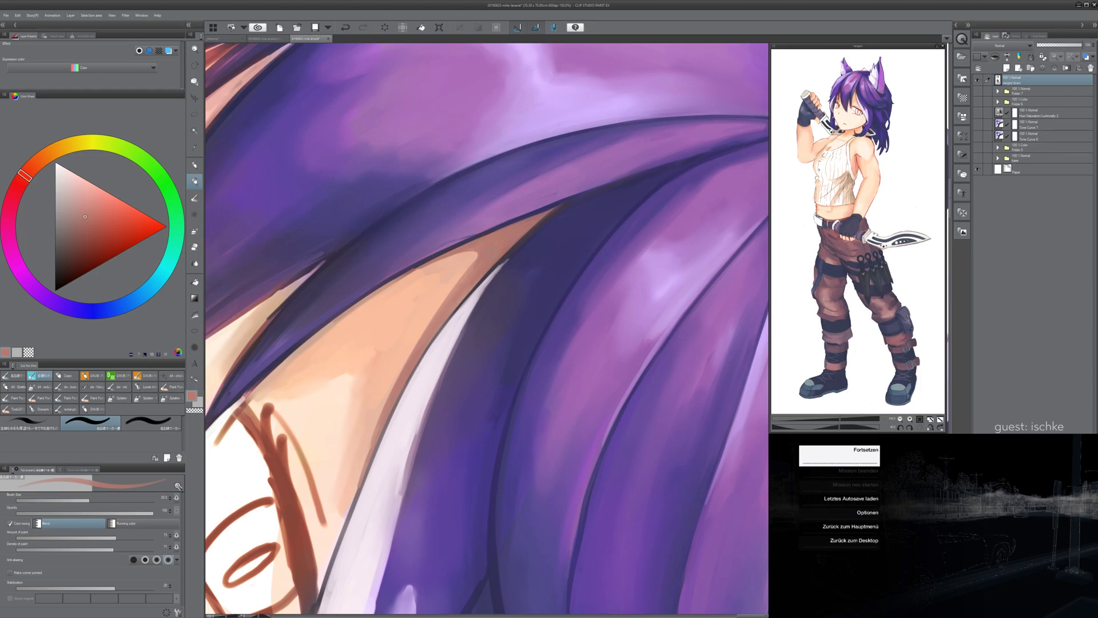
- Sample the light peach skin tone and soften the skin beside the white strand above the eye
{"action": "key", "text": "minus"}
{"action": "key", "text": "minus"}
{"action": "left_click_drag", "start_coordinate": [477, 454], "coordinate": [428, 222]}
{"action": "key", "text": "ctrl+z"}
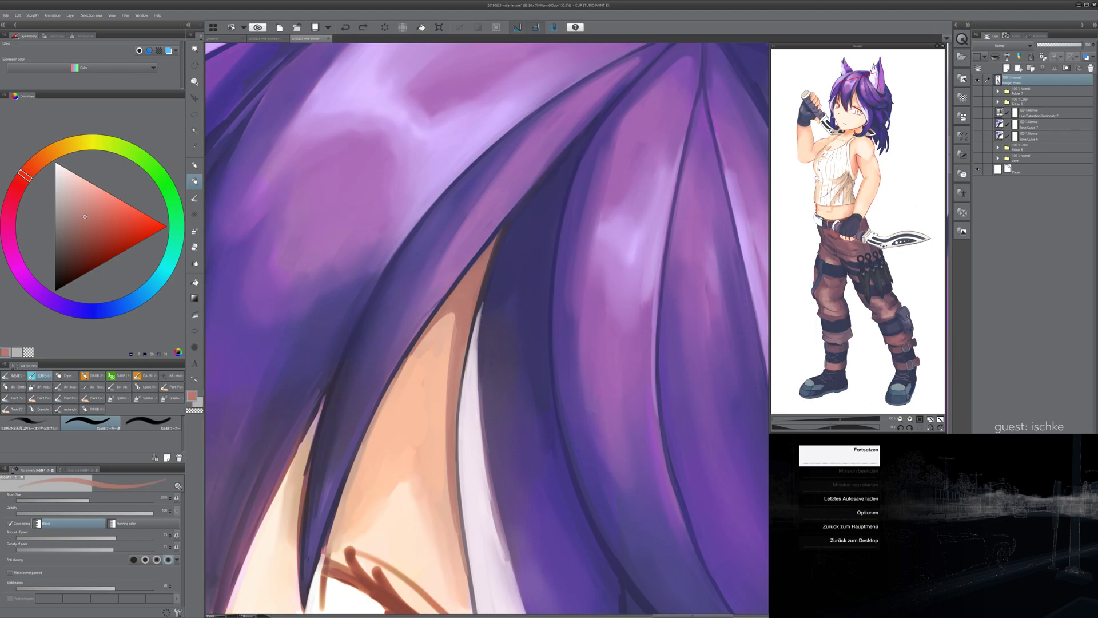
{"action": "left_click_drag", "start_coordinate": [446, 469], "coordinate": [401, 344]}
{"action": "left_click", "coordinate": [409, 437], "text": "alt"}
{"action": "mouse_move", "coordinate": [421, 497]}
{"action": "left_mouse_down"}
{"action": "mouse_move", "coordinate": [414, 403]}
{"action": "mouse_move", "coordinate": [391, 337]}
{"action": "mouse_move", "coordinate": [400, 349]}
{"action": "left_mouse_up"}
{"action": "left_click_drag", "start_coordinate": [397, 304], "coordinate": [406, 359]}
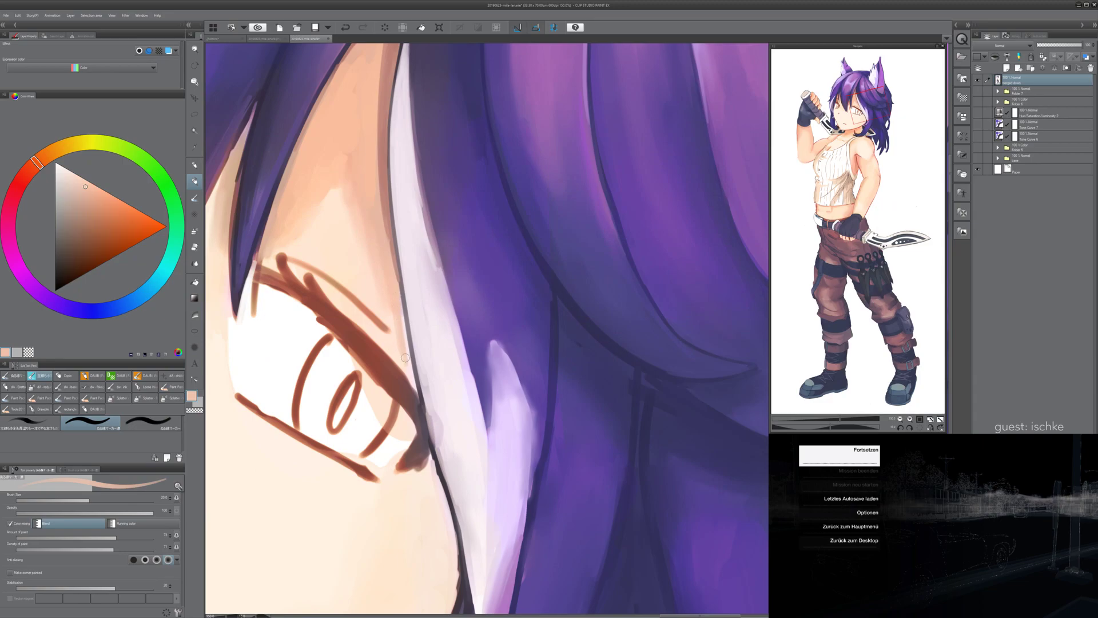
{"action": "left_click_drag", "start_coordinate": [395, 275], "coordinate": [405, 349]}
{"action": "left_click_drag", "start_coordinate": [434, 387], "coordinate": [383, 487]}
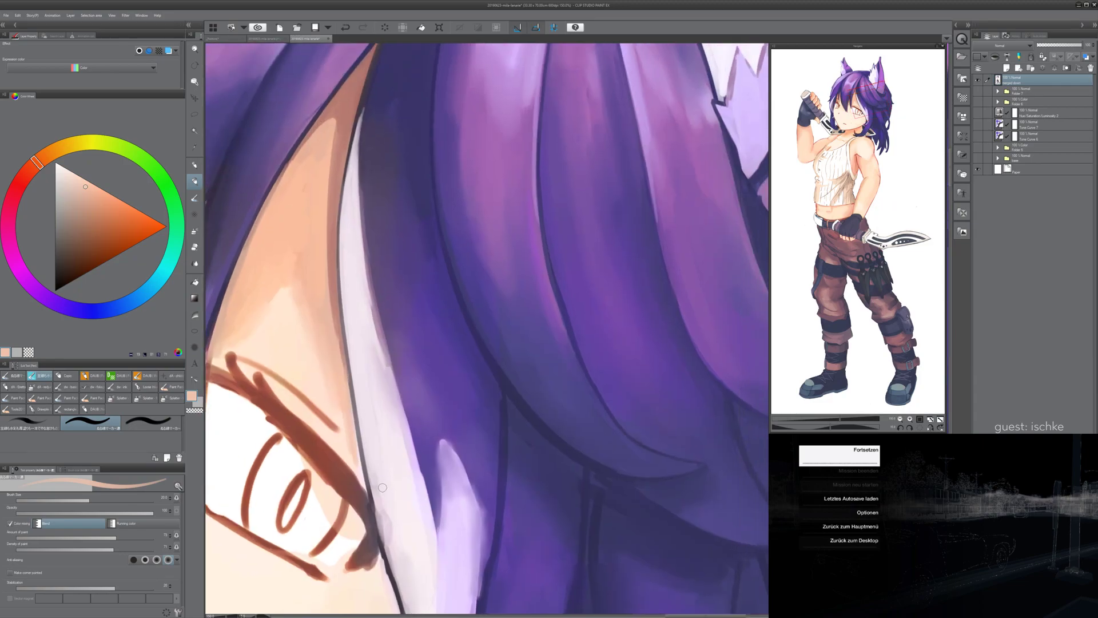
- Sample the white strand's pale lilac and clean up its edge against the adjoining purple hair
{"action": "key", "text": "asciicircum"}
{"action": "key", "text": "asciicircum"}
{"action": "key", "text": "asciicircum"}
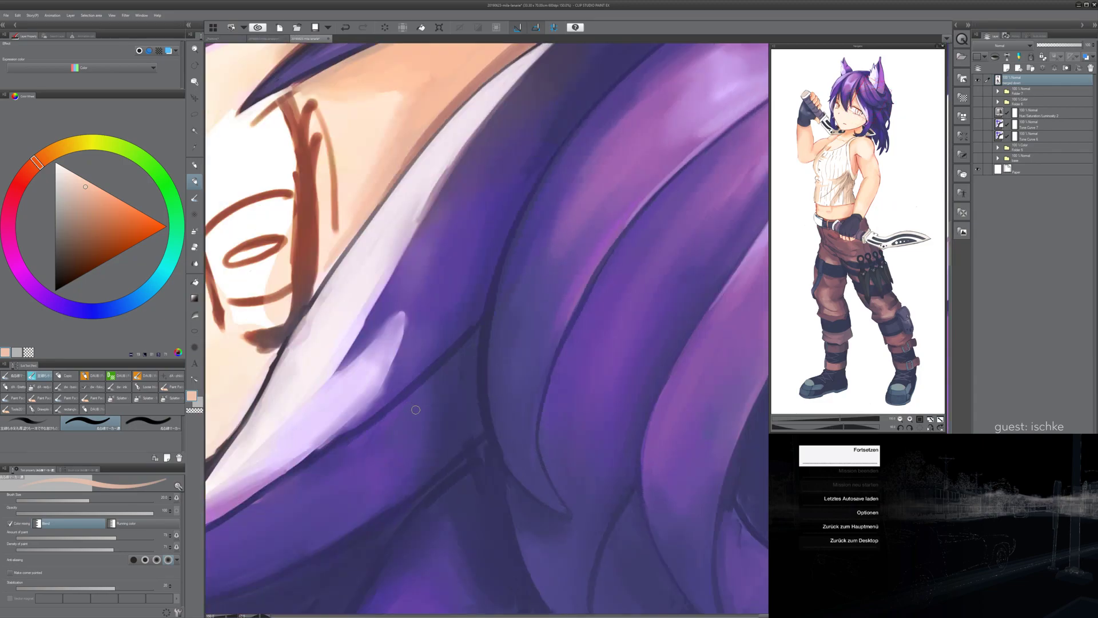
{"action": "key", "text": "minus"}
{"action": "key", "text": "minus"}
{"action": "key", "text": "minus"}
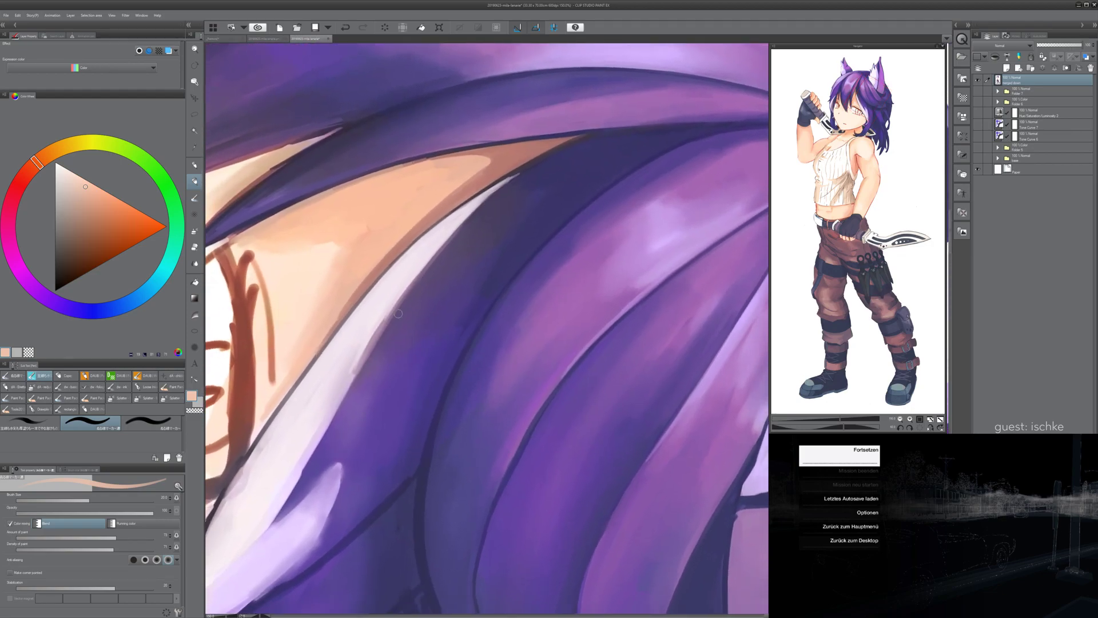
{"action": "left_click", "coordinate": [394, 254], "text": "alt"}
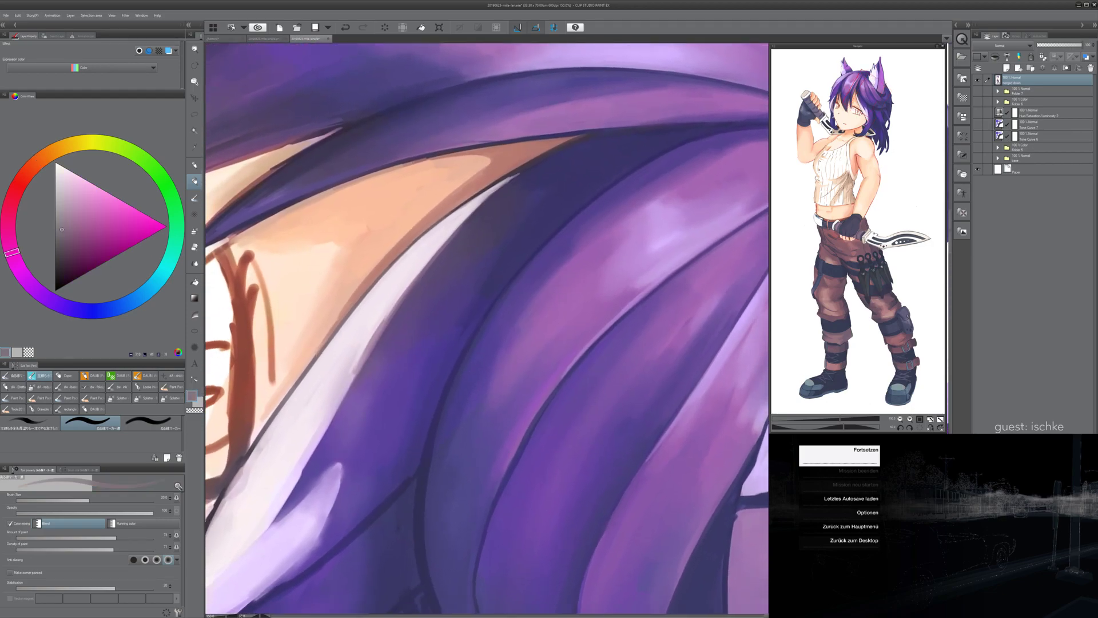
{"action": "left_click", "coordinate": [382, 309], "text": "alt"}
{"action": "left_click_drag", "start_coordinate": [404, 276], "coordinate": [354, 369]}
{"action": "left_click_drag", "start_coordinate": [391, 302], "coordinate": [338, 398]}
{"action": "key", "text": "ctrl+z"}
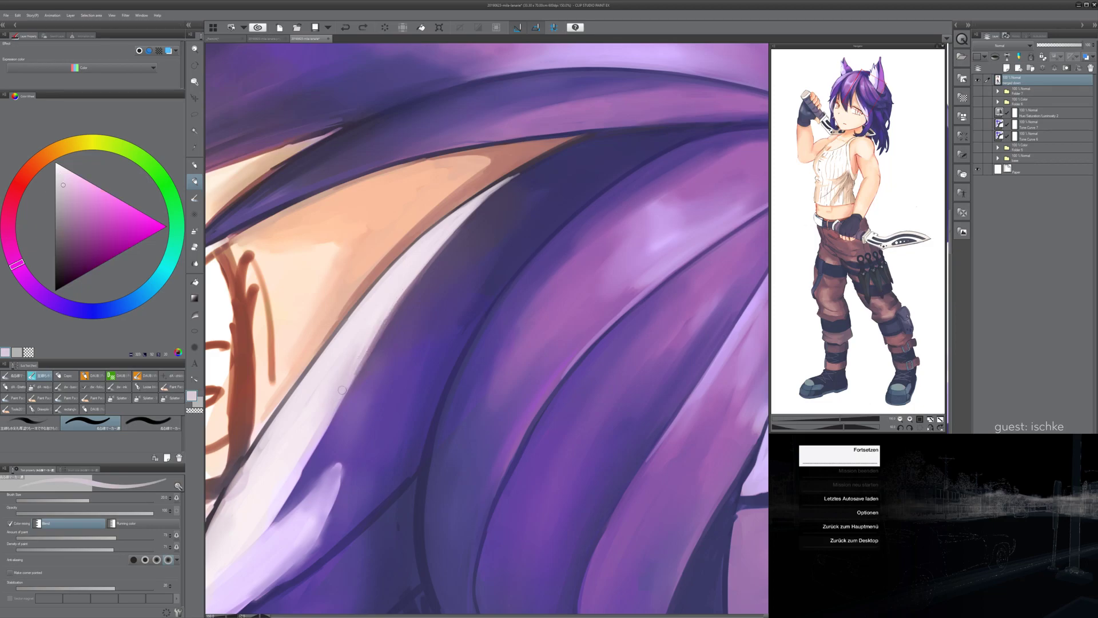
- Refine the white strand's hair-side edge with further strokes in sampled pale lilac, and undo the last stroke
{"action": "left_click_drag", "start_coordinate": [390, 316], "coordinate": [368, 347]}
{"action": "left_click_drag", "start_coordinate": [415, 280], "coordinate": [352, 374]}
{"action": "key", "text": "ctrl+z"}
{"action": "mouse_move", "coordinate": [378, 329]}
{"action": "left_mouse_down"}
{"action": "mouse_move", "coordinate": [444, 239]}
{"action": "mouse_move", "coordinate": [338, 388]}
{"action": "mouse_move", "coordinate": [405, 291]}
{"action": "left_mouse_up"}
{"action": "key", "text": "ctrl+z"}
{"action": "left_click_drag", "start_coordinate": [367, 343], "coordinate": [379, 329]}
{"action": "left_click", "coordinate": [374, 344], "text": "alt"}
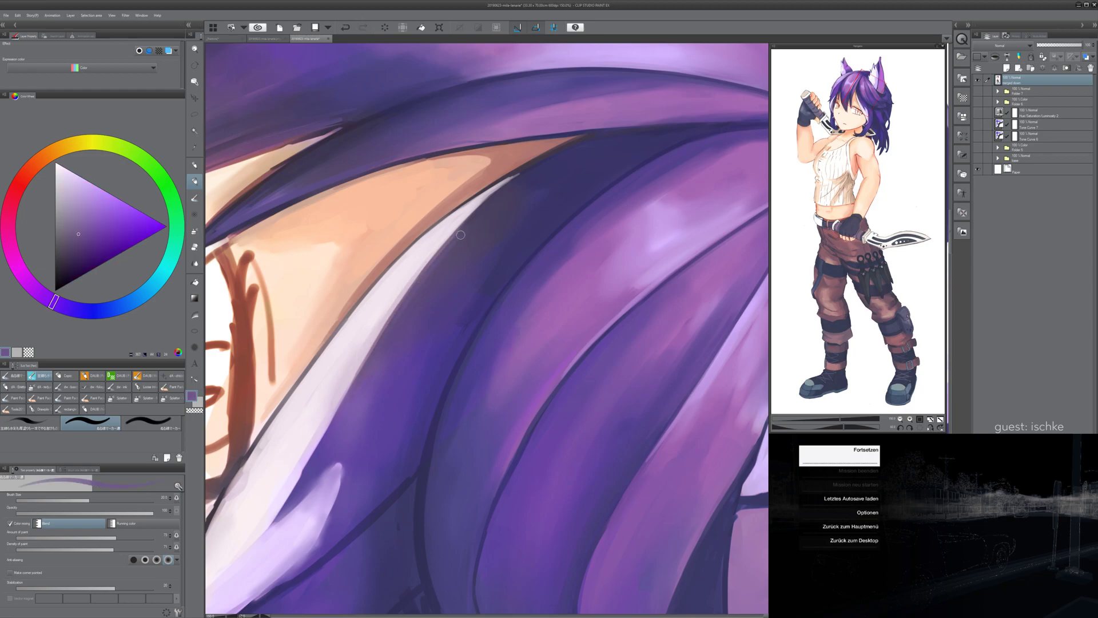
{"action": "left_click", "coordinate": [392, 304], "text": "alt"}
{"action": "left_click_drag", "start_coordinate": [428, 264], "coordinate": [368, 351]}
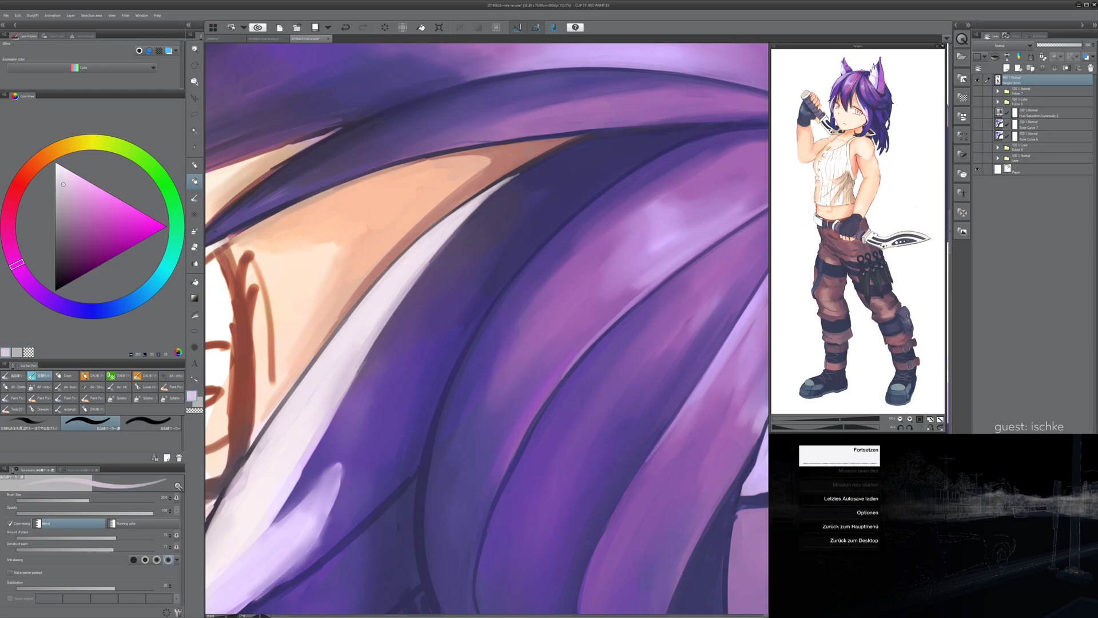
{"action": "scroll", "coordinate": [611, 217], "scroll_direction": "down", "scroll_amount": 4}
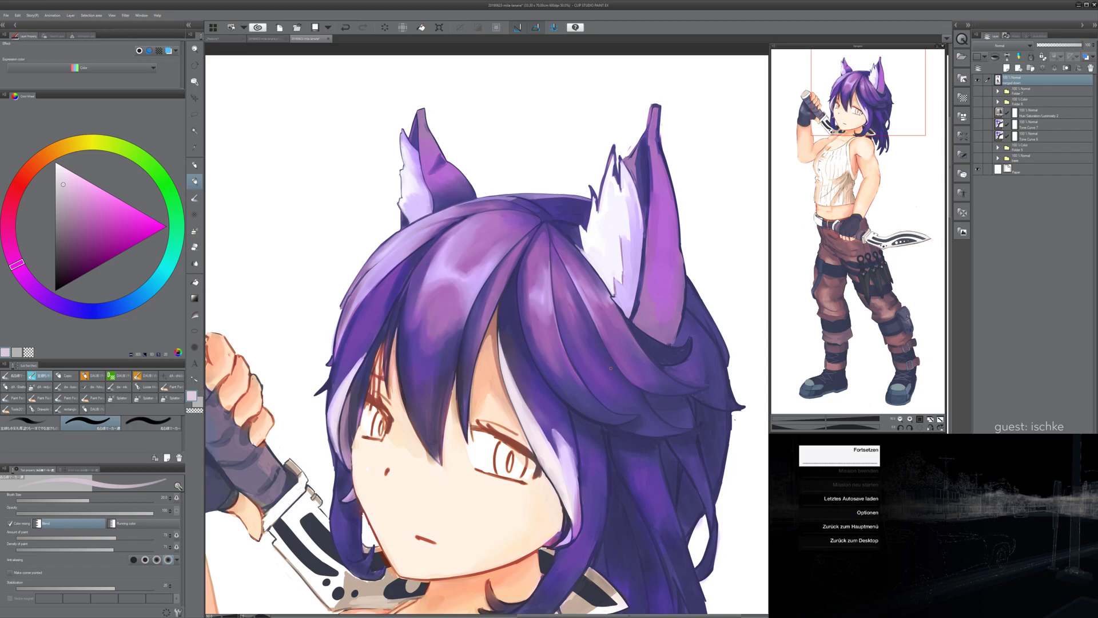
{"action": "key", "text": "ctrl+z"}
- Sample the dark blue-violet and darken the upper edge of the broad central lock below the crown
{"action": "scroll", "coordinate": [629, 290], "scroll_direction": "up", "scroll_amount": 5}
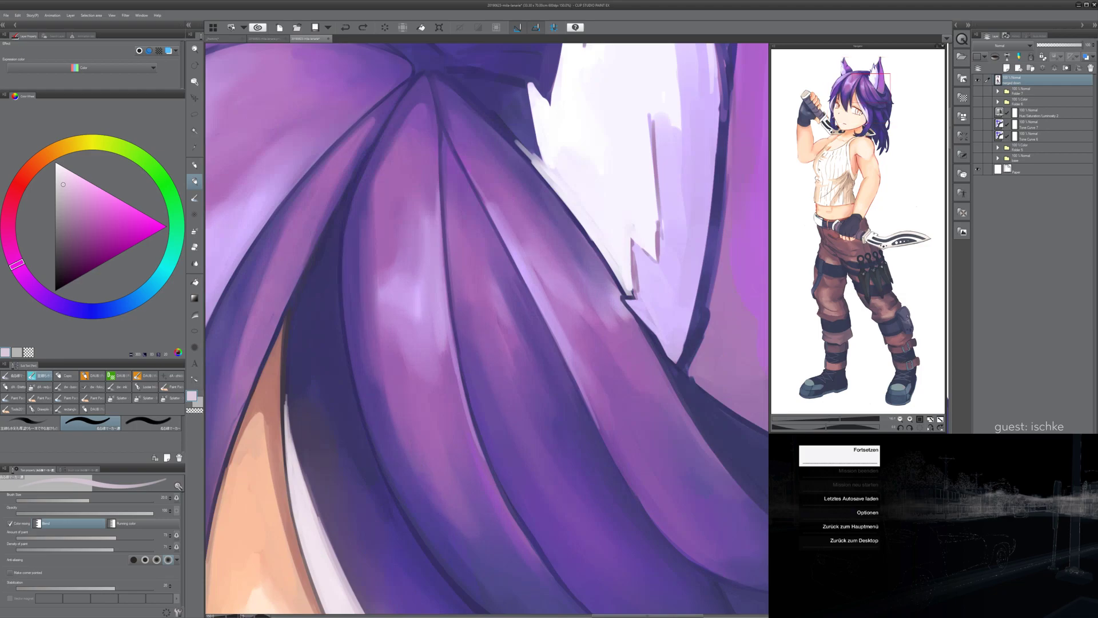
{"action": "key", "text": "asciicircum"}
{"action": "key", "text": "asciicircum"}
{"action": "left_click_drag", "start_coordinate": [461, 142], "coordinate": [363, 297]}
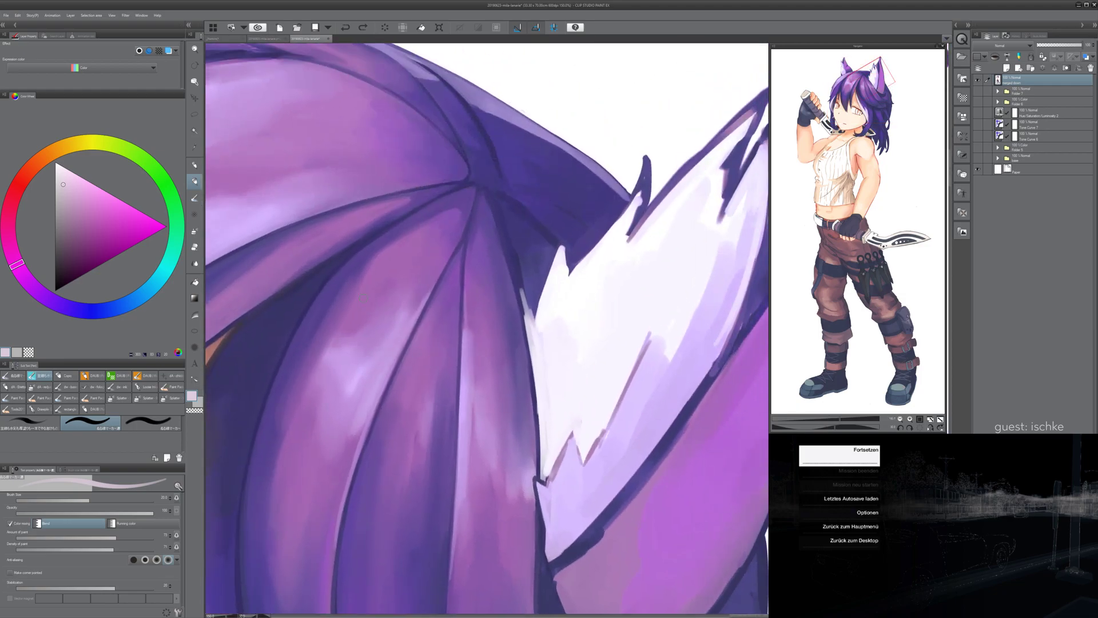
{"action": "left_click", "coordinate": [328, 282], "text": "alt"}
{"action": "left_click", "coordinate": [352, 257], "text": "alt"}
{"action": "left_click", "coordinate": [328, 281], "text": "alt"}
{"action": "left_click", "coordinate": [314, 292], "text": "alt"}
{"action": "left_click_drag", "start_coordinate": [355, 256], "coordinate": [305, 314]}
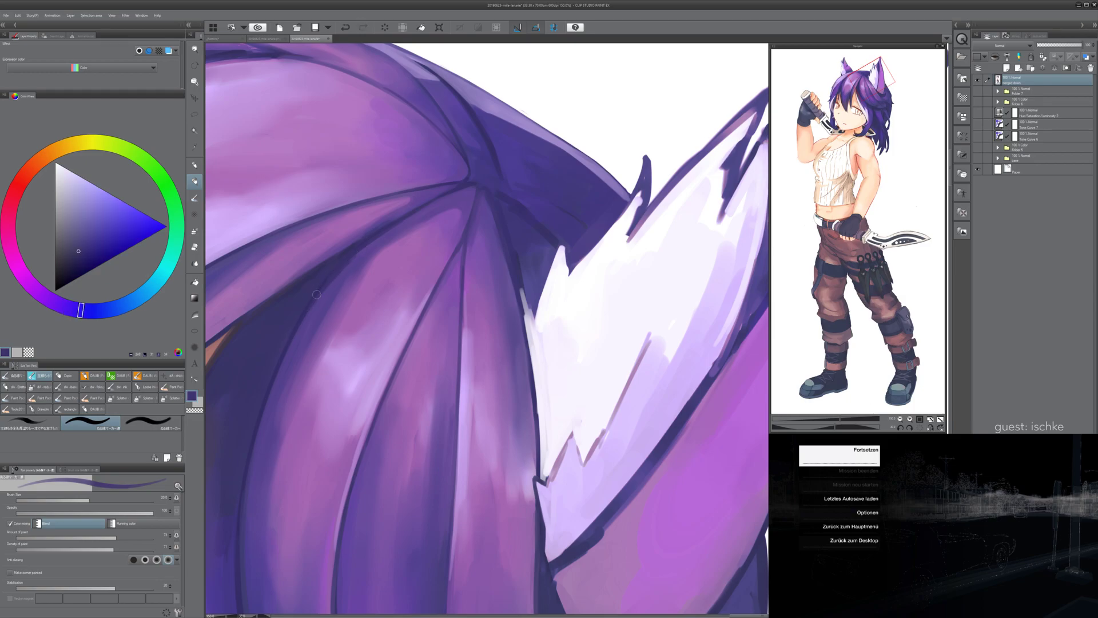
{"action": "left_click_drag", "start_coordinate": [371, 253], "coordinate": [315, 304]}
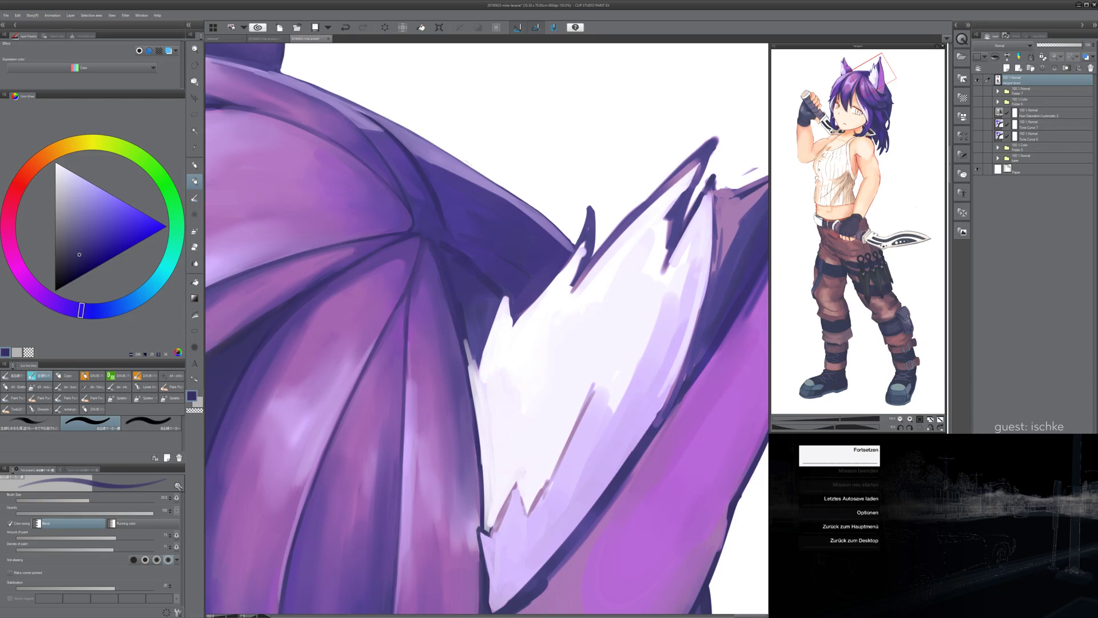
- Resample the dark blue-violet and sharpen the shadow between the fringe lock and the broad central lock
{"action": "mouse_move", "coordinate": [225, 347]}
{"action": "left_mouse_down"}
{"action": "mouse_move", "coordinate": [328, 307]}
{"action": "mouse_move", "coordinate": [293, 332]}
{"action": "left_mouse_up"}
{"action": "left_click", "coordinate": [328, 307], "text": "alt"}
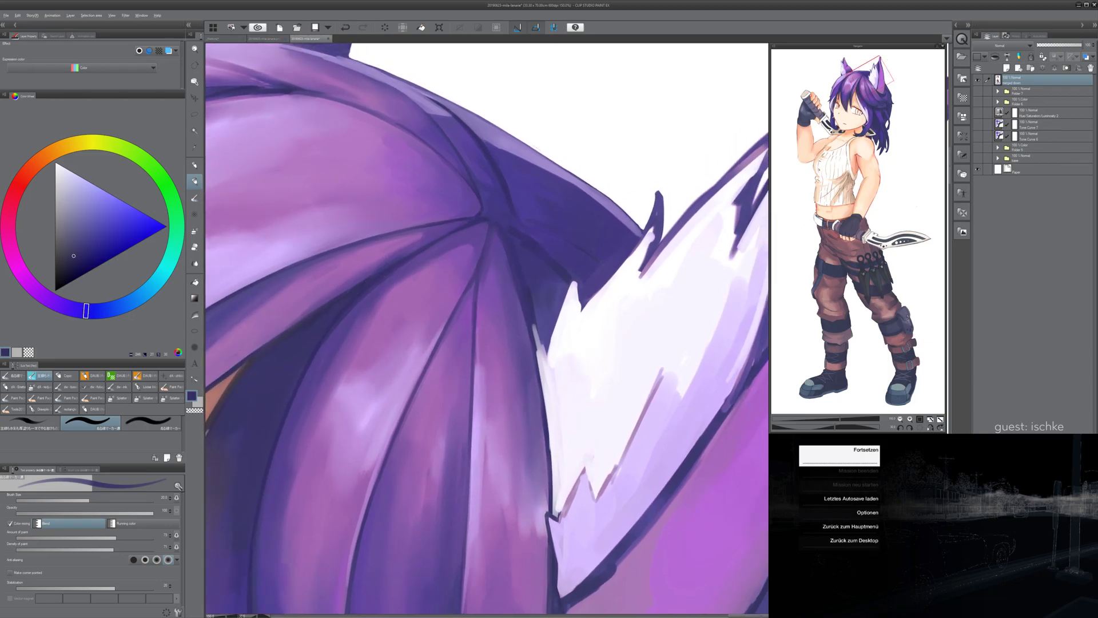
{"action": "left_click", "coordinate": [288, 338], "text": "alt"}
{"action": "left_click_drag", "start_coordinate": [311, 280], "coordinate": [370, 248]}
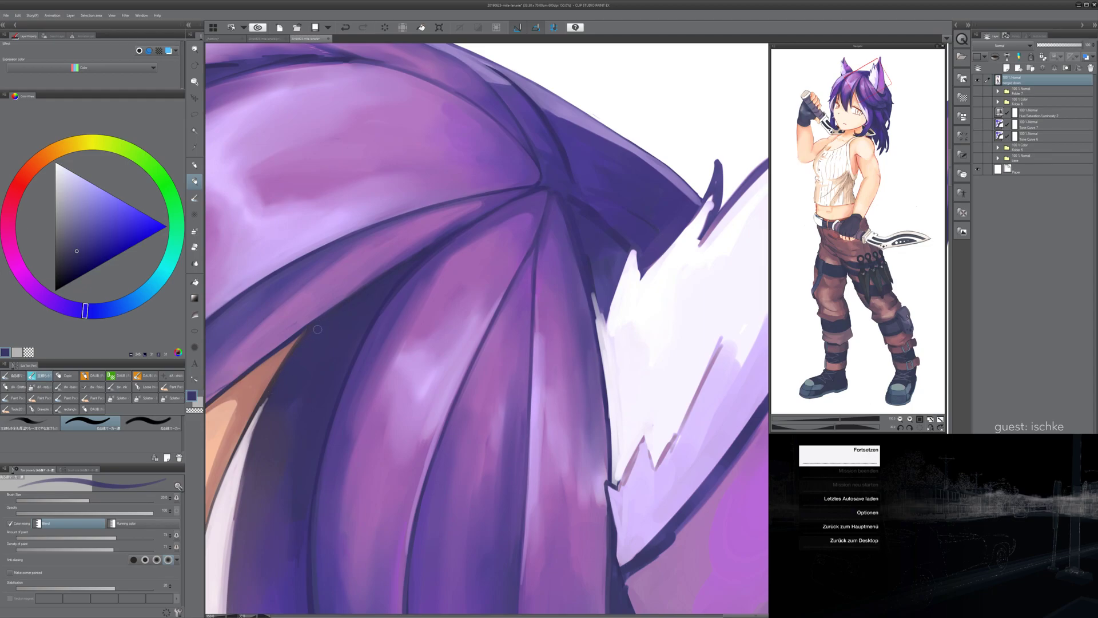
{"action": "left_click_drag", "start_coordinate": [503, 309], "coordinate": [481, 331]}
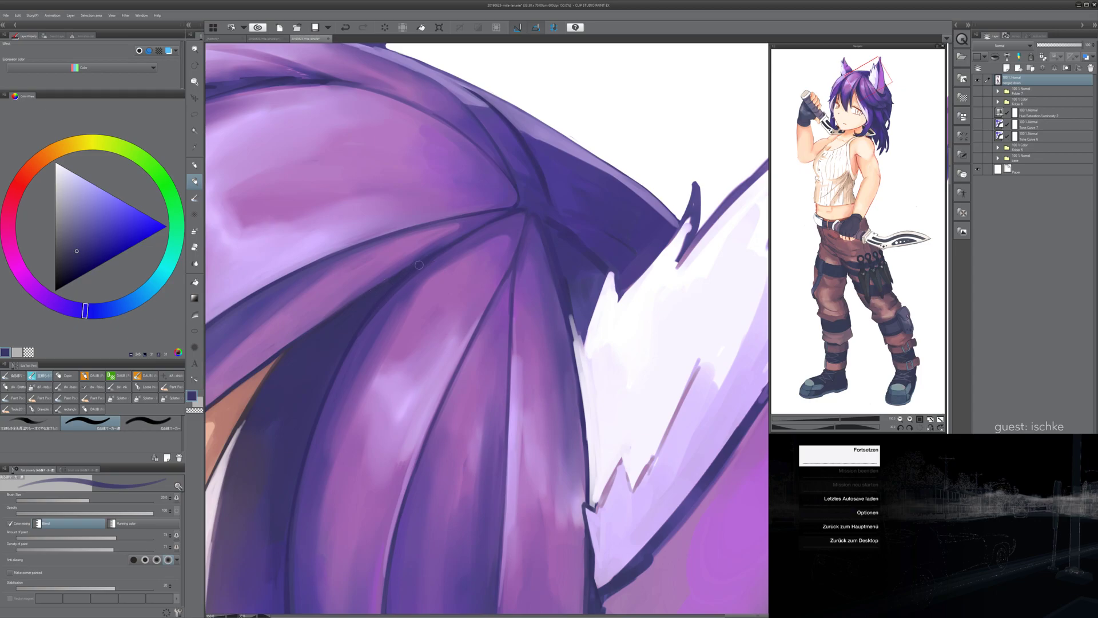
{"action": "left_click_drag", "start_coordinate": [396, 278], "coordinate": [358, 365]}
{"action": "left_click", "coordinate": [367, 340], "text": "alt"}
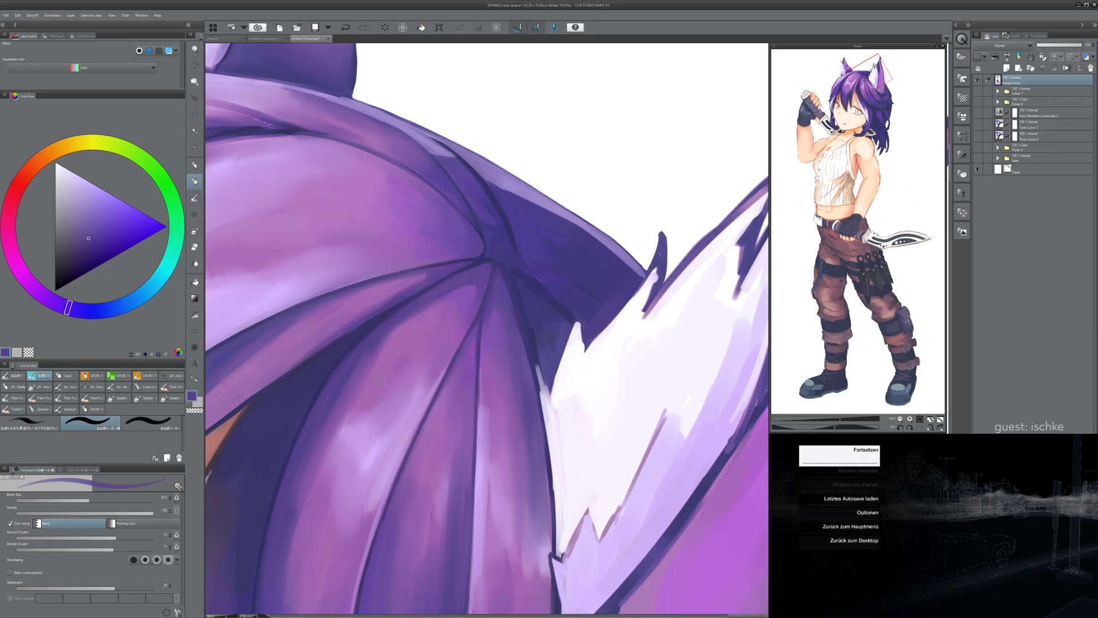
{"action": "left_click_drag", "start_coordinate": [513, 120], "coordinate": [540, 121]}
{"action": "key", "text": "ctrl+z"}
- Sample the medium violet and blend the shaded edge of the broad central lock into its pinkish midtone
{"action": "left_click_drag", "start_coordinate": [464, 342], "coordinate": [556, 267]}
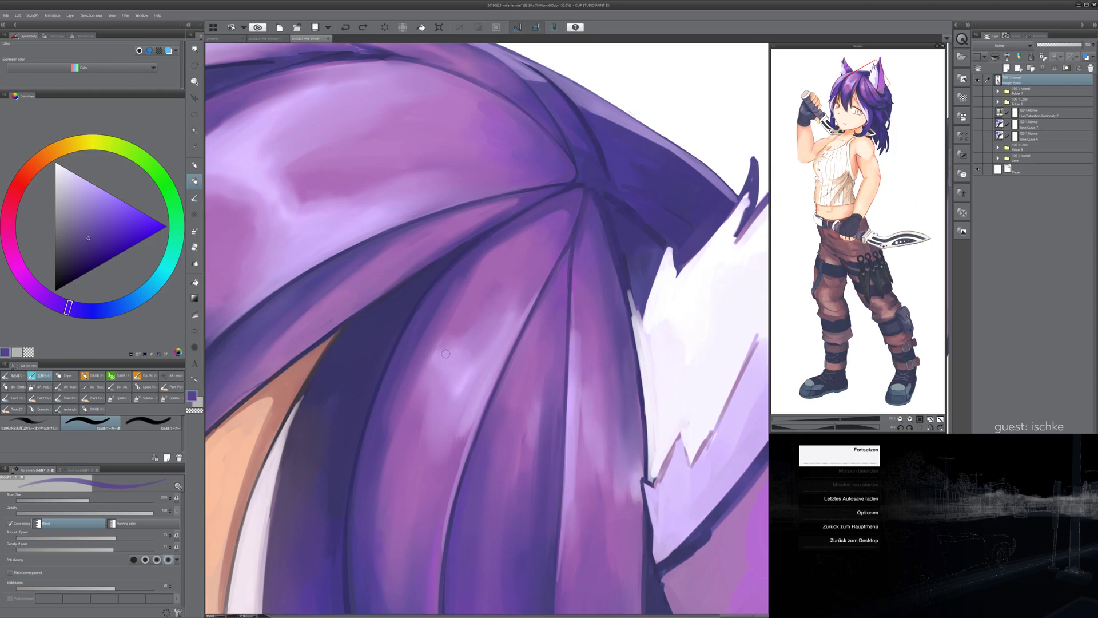
{"action": "scroll", "coordinate": [440, 357], "scroll_direction": "down", "scroll_amount": 2}
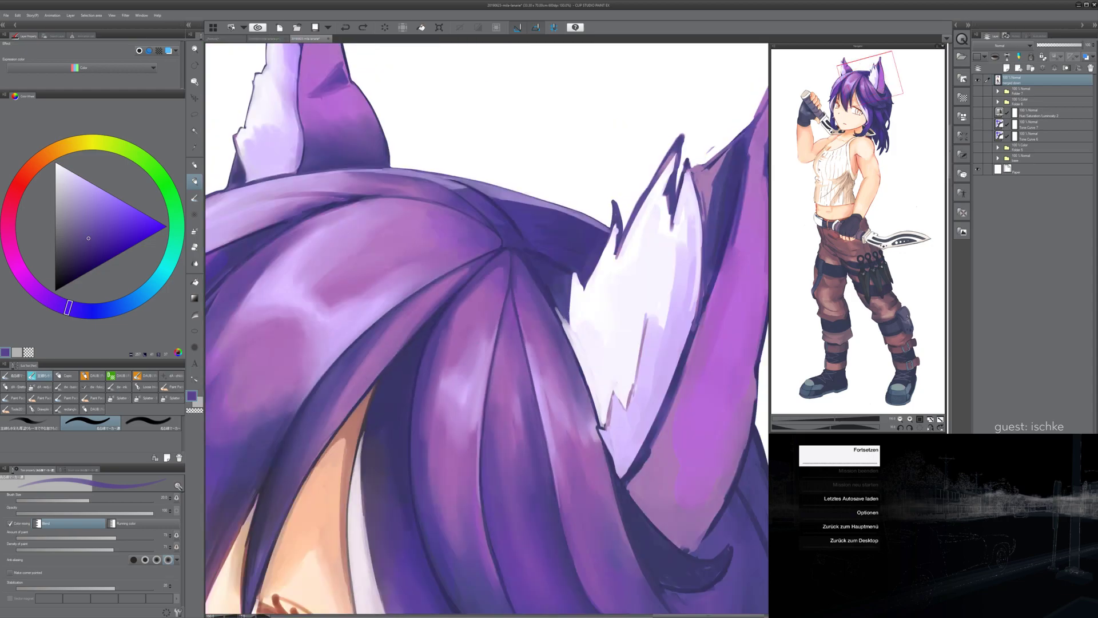
{"action": "left_click_drag", "start_coordinate": [441, 472], "coordinate": [477, 378]}
{"action": "key", "text": "asciicircum"}
{"action": "key", "text": "asciicircum"}
{"action": "key", "text": "asciicircum"}
{"action": "left_click_drag", "start_coordinate": [578, 237], "coordinate": [464, 337]}
{"action": "scroll", "coordinate": [464, 336], "scroll_direction": "up", "scroll_amount": 2}
{"action": "key", "text": "minus"}
{"action": "key", "text": "minus"}
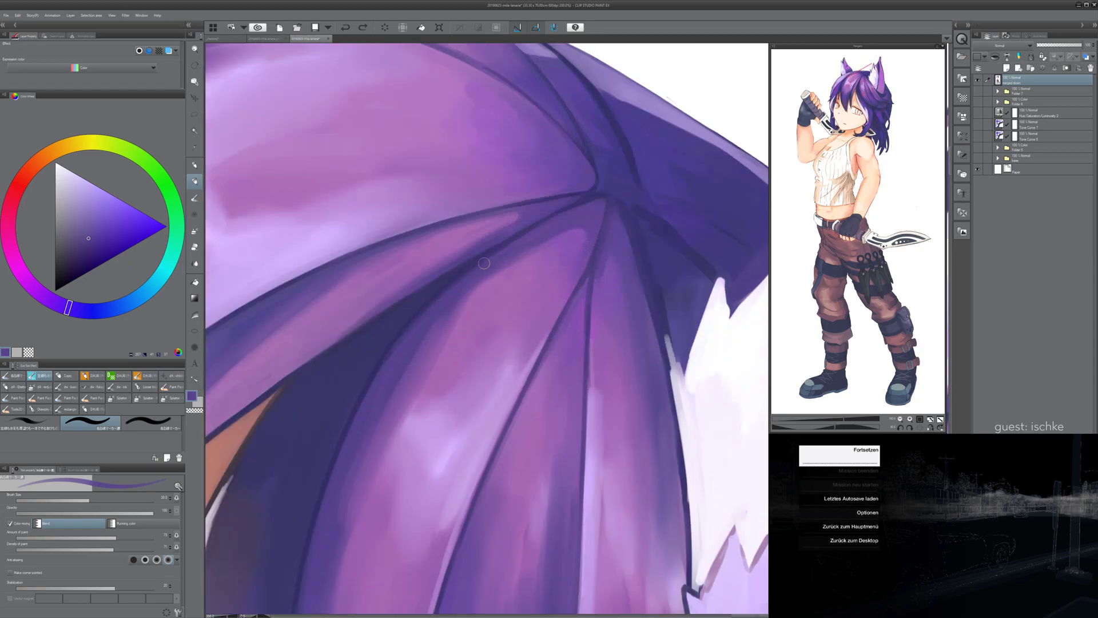
{"action": "left_click", "coordinate": [418, 324], "text": "alt"}
{"action": "left_click_drag", "start_coordinate": [456, 278], "coordinate": [425, 313]}
{"action": "key", "text": "ctrl+z"}
{"action": "mouse_move", "coordinate": [395, 350]}
{"action": "left_mouse_down"}
{"action": "mouse_move", "coordinate": [448, 282]}
{"action": "mouse_move", "coordinate": [500, 251]}
{"action": "mouse_move", "coordinate": [445, 281]}
{"action": "mouse_move", "coordinate": [554, 223]}
{"action": "left_mouse_up"}
{"action": "left_click_drag", "start_coordinate": [450, 283], "coordinate": [484, 262]}
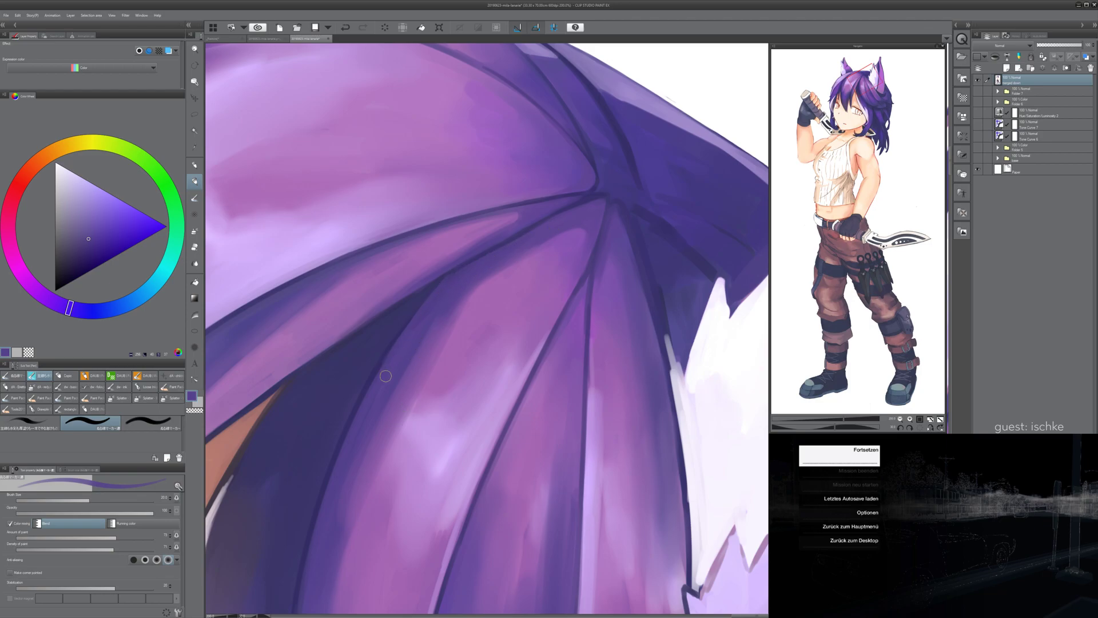
- Extend the violet shading along the broad central lock's edge near the parting, replacing the first stroke
{"action": "scroll", "coordinate": [489, 340], "scroll_direction": "down", "scroll_amount": 5}
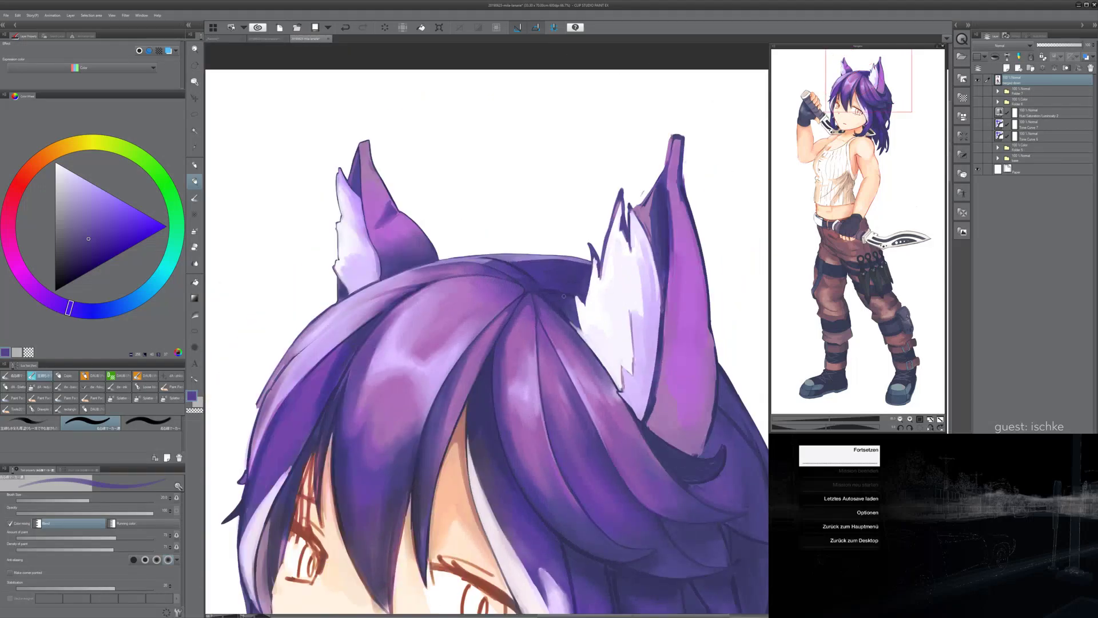
{"action": "scroll", "coordinate": [563, 296], "scroll_direction": "up", "scroll_amount": 5}
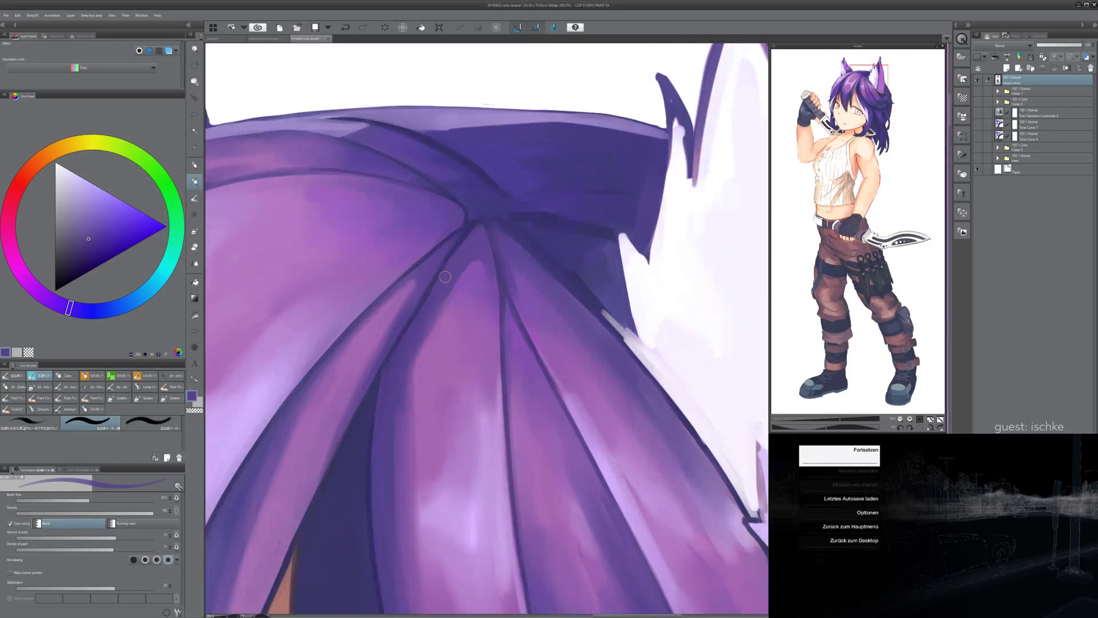
{"action": "left_click_drag", "start_coordinate": [424, 296], "coordinate": [399, 343]}
{"action": "key", "text": "ctrl+z"}
{"action": "left_click_drag", "start_coordinate": [434, 288], "coordinate": [384, 374]}
- Examine the whole head, the crown and the ear fur at different zoom levels and rotations
{"action": "scroll", "coordinate": [375, 328], "scroll_direction": "down", "scroll_amount": 6}
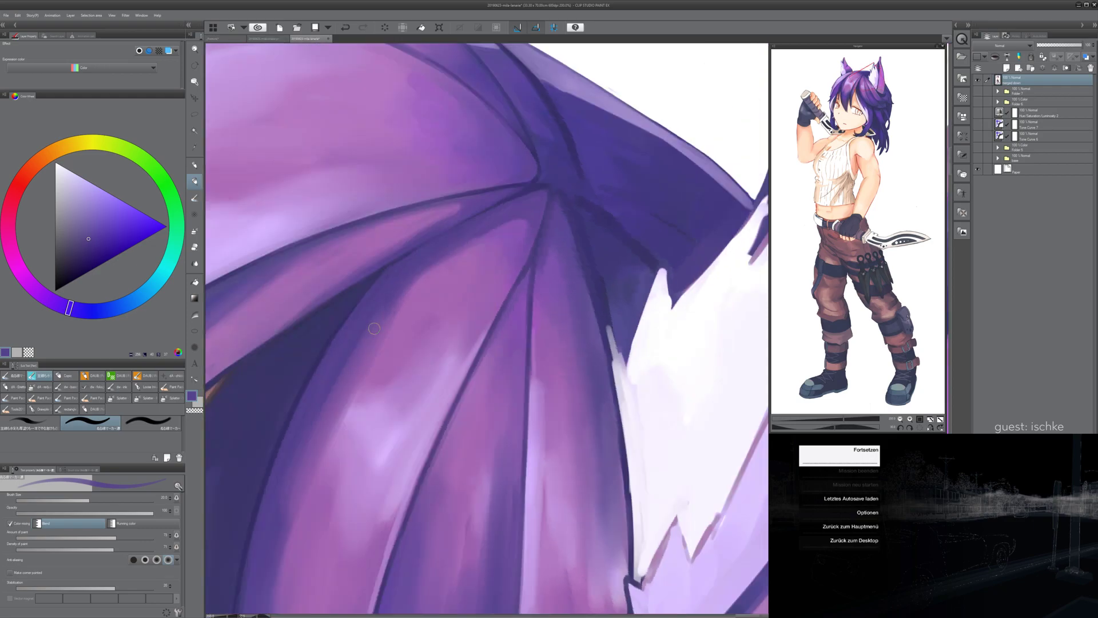
{"action": "key", "text": "minus"}
{"action": "key", "text": "minus"}
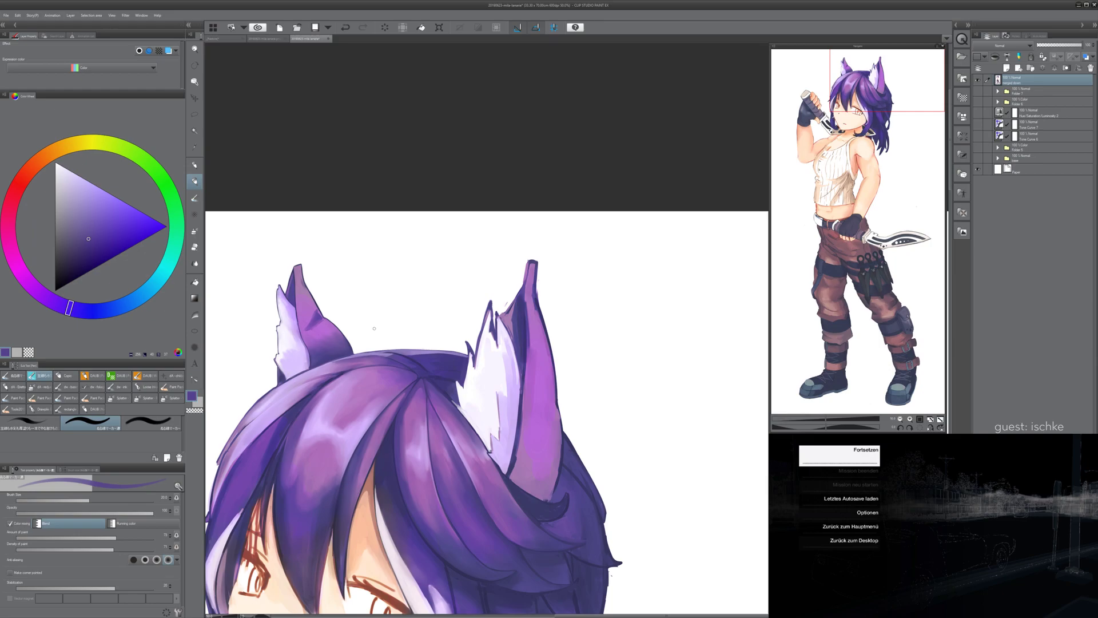
{"action": "scroll", "coordinate": [374, 328], "scroll_direction": "down", "scroll_amount": 2}
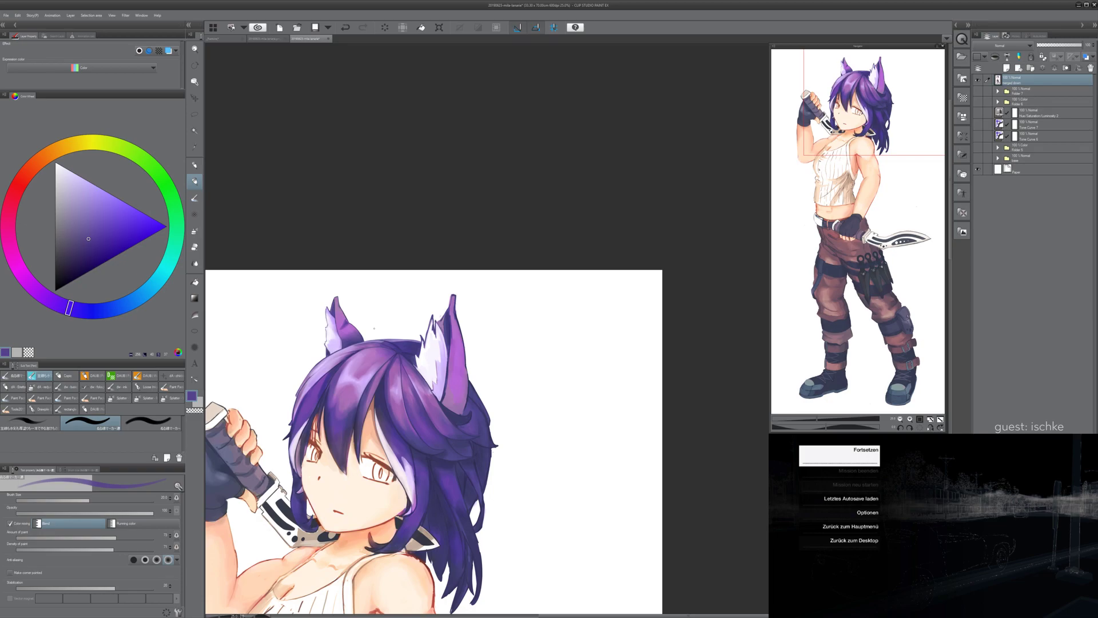
{"action": "scroll", "coordinate": [503, 364], "scroll_direction": "up", "scroll_amount": 3}
{"action": "key", "text": "^"}
{"action": "key", "text": "^"}
{"action": "key", "text": "^"}
{"action": "key", "text": "^"}
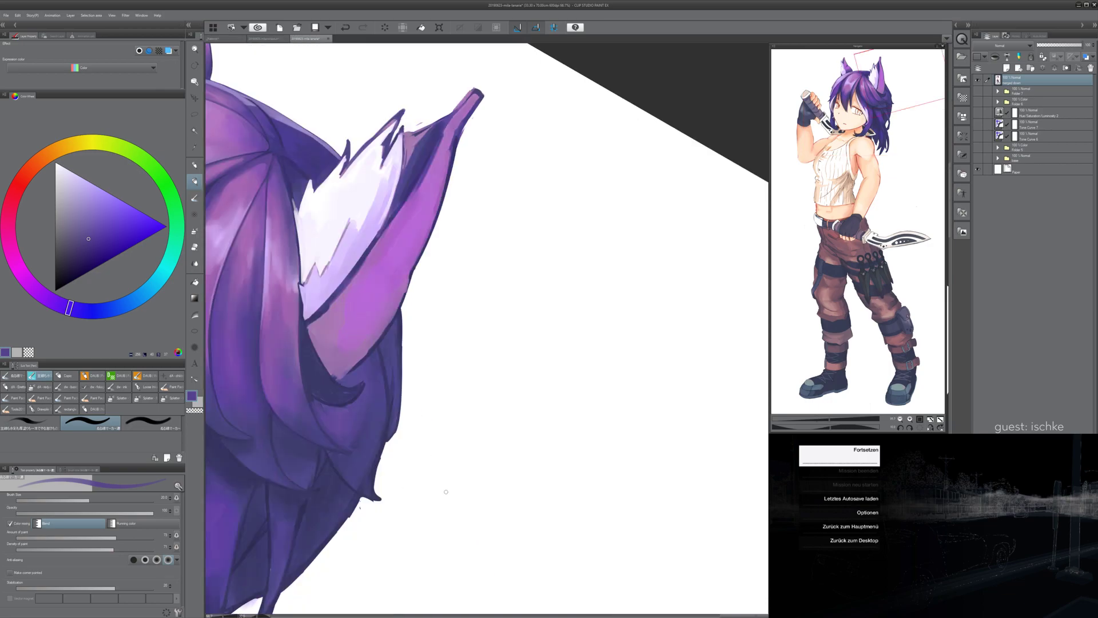
{"action": "left_click_drag", "start_coordinate": [310, 182], "coordinate": [447, 372]}
{"action": "key", "text": "^"}
{"action": "key", "text": "^"}
{"action": "left_click_drag", "start_coordinate": [600, 197], "coordinate": [478, 280]}
{"action": "scroll", "coordinate": [477, 280], "scroll_direction": "up", "scroll_amount": 2}
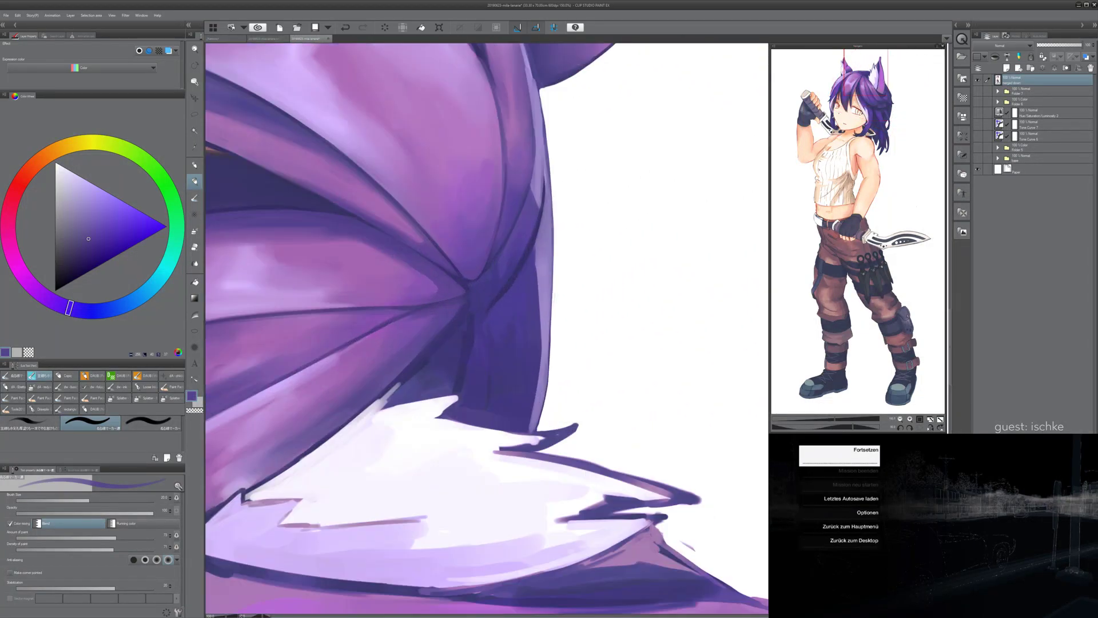
{"action": "key", "text": "-"}
{"action": "scroll", "coordinate": [430, 355], "scroll_direction": "down", "scroll_amount": 1}
{"action": "key", "text": "-"}
{"action": "key", "text": "-"}
{"action": "key", "text": "-"}
{"action": "key", "text": "-"}
{"action": "key", "text": "^"}
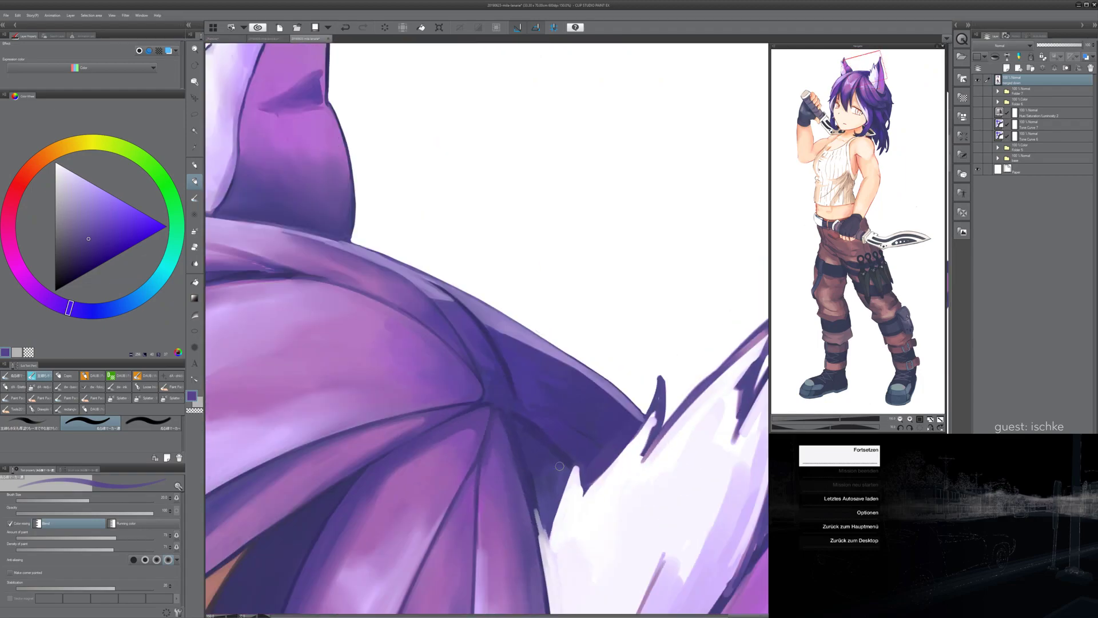
- Try to shade the narrow lock beside the white ear fur with a sampled medium violet
{"action": "key", "text": "^"}
{"action": "scroll", "coordinate": [430, 355], "scroll_direction": "up", "scroll_amount": 1}
{"action": "mouse_move", "coordinate": [408, 422]}
{"action": "left_mouse_down"}
{"action": "mouse_move", "coordinate": [428, 355]}
{"action": "mouse_move", "coordinate": [404, 433]}
{"action": "left_mouse_up"}
{"action": "left_click", "coordinate": [426, 376], "text": "alt"}
{"action": "left_click_drag", "start_coordinate": [451, 281], "coordinate": [426, 368]}
{"action": "key", "text": "ctrl+z"}
{"action": "left_click_drag", "start_coordinate": [450, 286], "coordinate": [409, 417]}
{"action": "key", "text": "ctrl+z"}
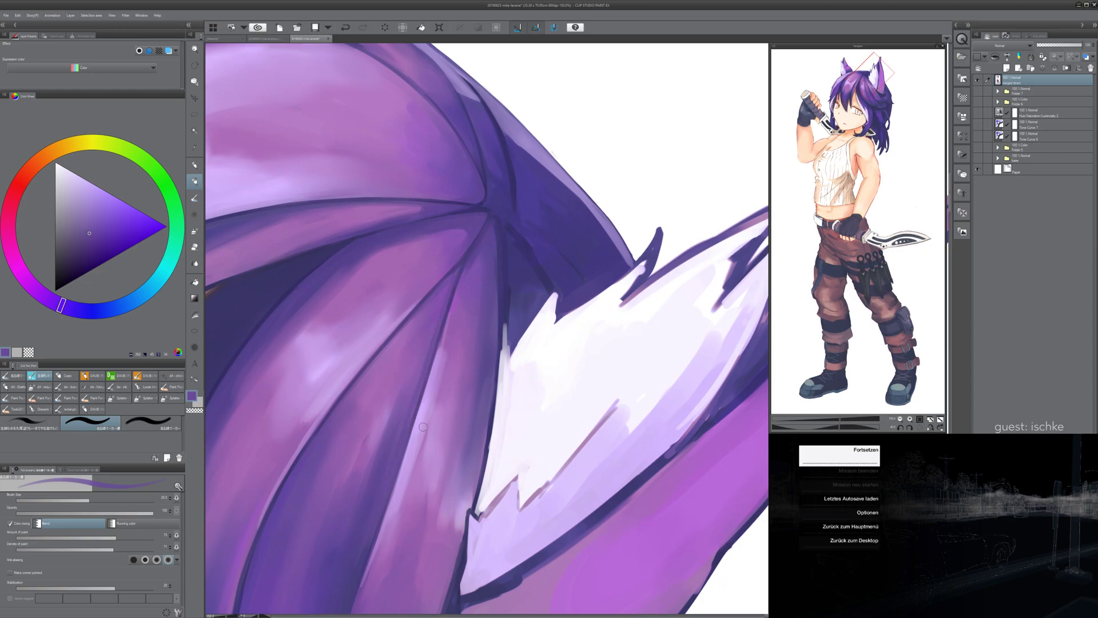
- Examine the upright head with its ears, crown locks and fringe
{"action": "key", "text": "minus"}
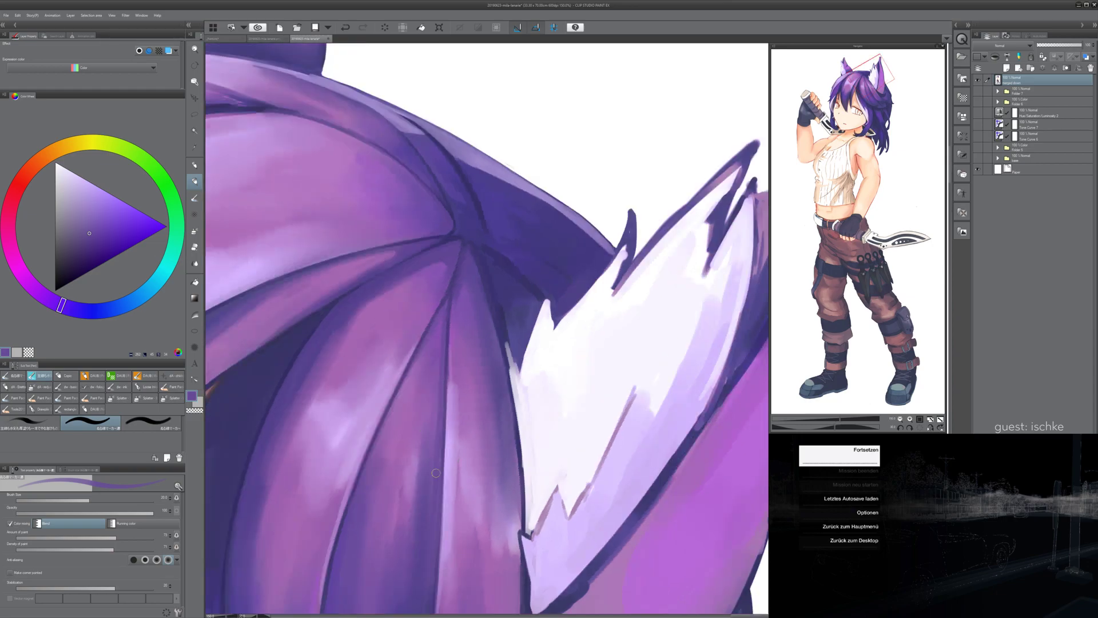
{"action": "key", "text": "-"}
{"action": "scroll", "coordinate": [472, 446], "scroll_direction": "down", "scroll_amount": 2}
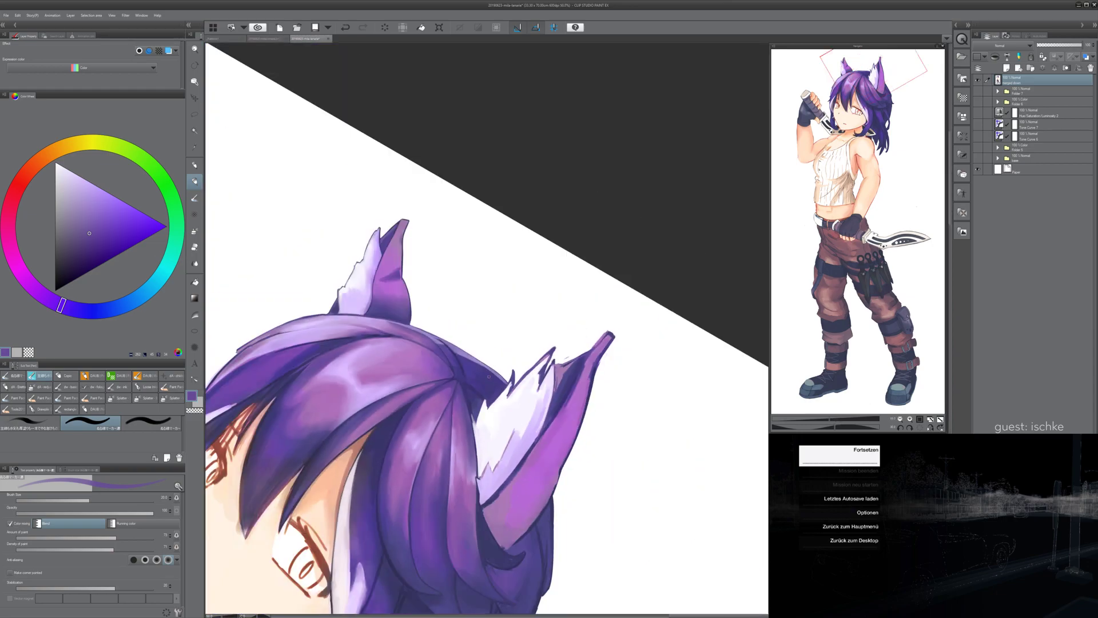
{"action": "key", "text": "minus"}
{"action": "key", "text": "minus"}
{"action": "left_click_drag", "start_coordinate": [502, 469], "coordinate": [540, 326]}
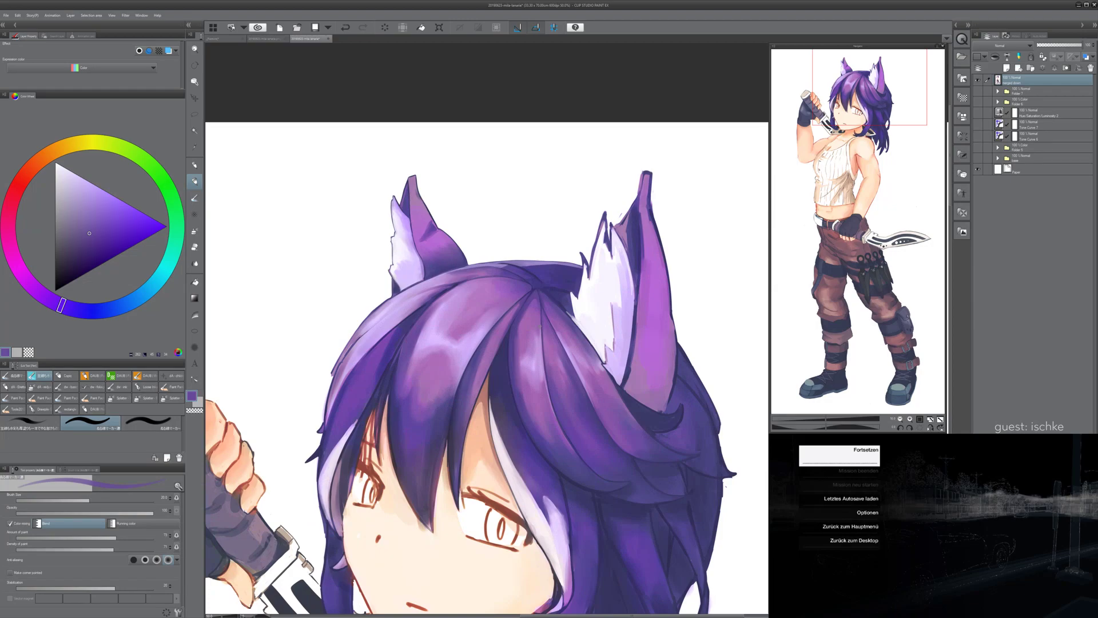
- Smooth the shadowed crown area beside the large ear's white fur with sampled indigo strokes
{"action": "scroll", "coordinate": [549, 405], "scroll_direction": "up", "scroll_amount": 2}
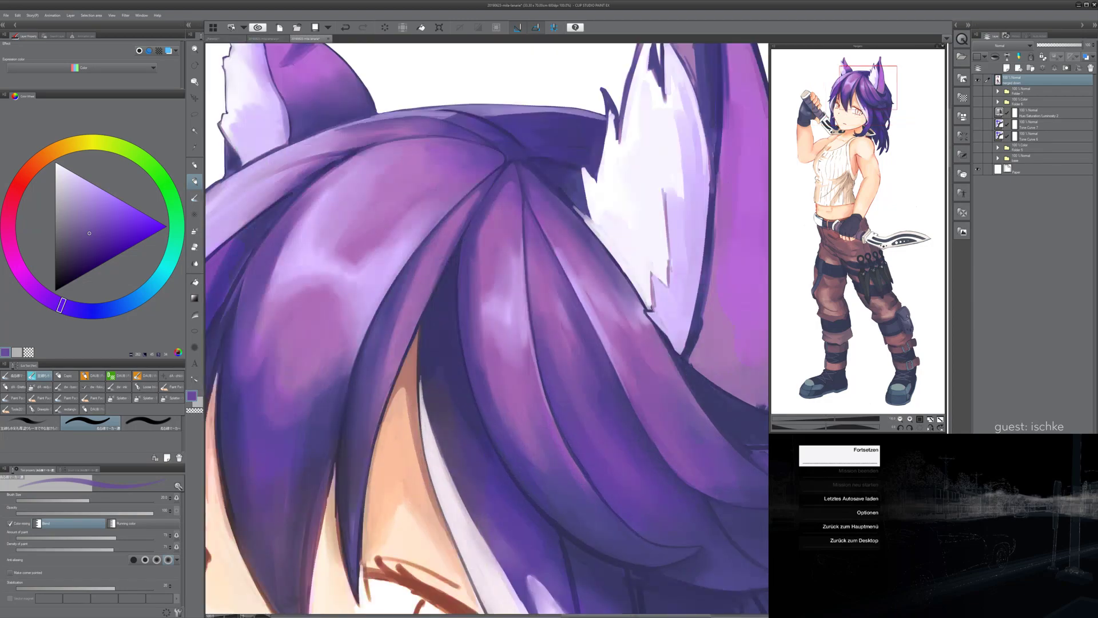
{"action": "left_click_drag", "start_coordinate": [624, 296], "coordinate": [487, 428]}
{"action": "key", "text": "minus"}
{"action": "key", "text": "minus"}
{"action": "key", "text": "minus"}
{"action": "key", "text": "minus"}
{"action": "key", "text": "minus"}
{"action": "scroll", "coordinate": [546, 422], "scroll_direction": "up", "scroll_amount": 1}
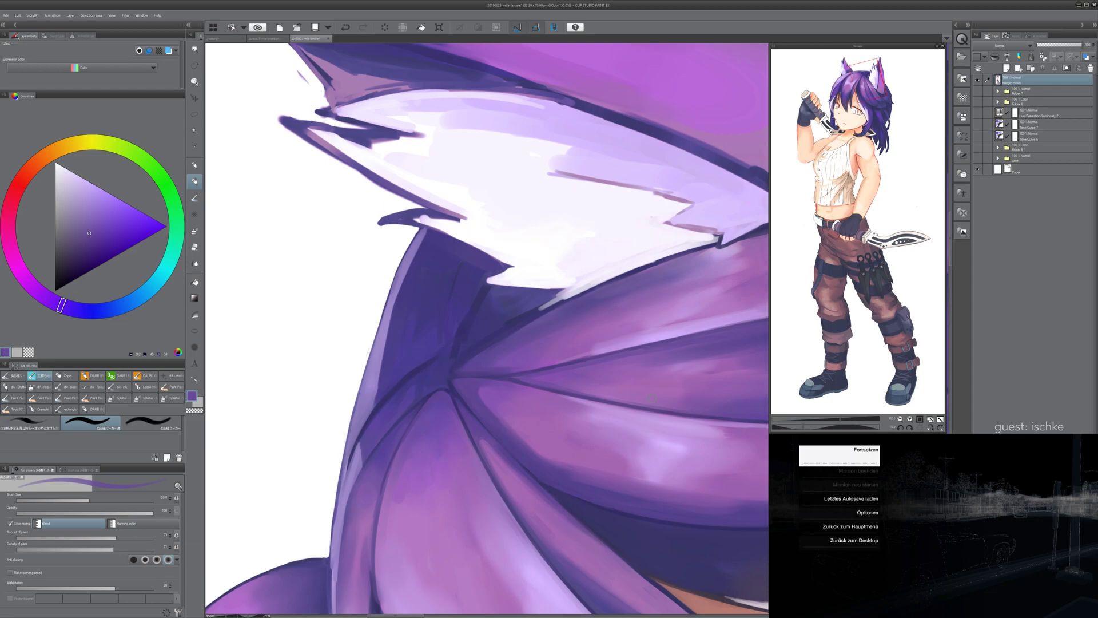
{"action": "key", "text": "ctrl+plus"}
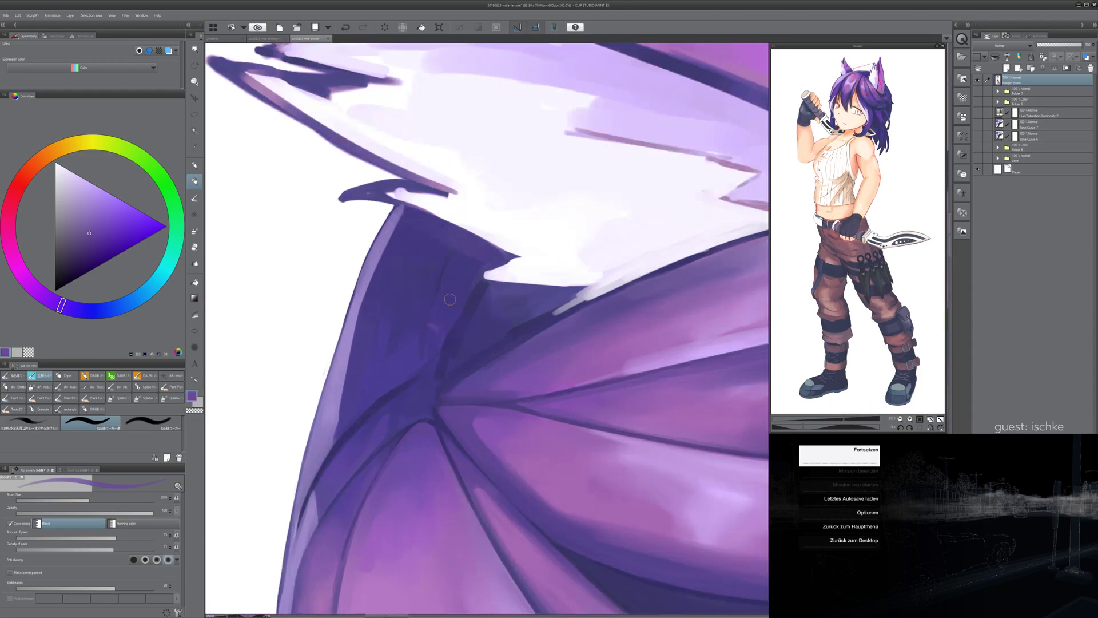
{"action": "left_click", "coordinate": [465, 299], "text": "alt"}
{"action": "left_click_drag", "start_coordinate": [469, 293], "coordinate": [439, 345]}
{"action": "left_click_drag", "start_coordinate": [467, 302], "coordinate": [438, 372]}
{"action": "left_click_drag", "start_coordinate": [476, 289], "coordinate": [445, 344]}
{"action": "left_click", "coordinate": [495, 271], "text": "alt"}
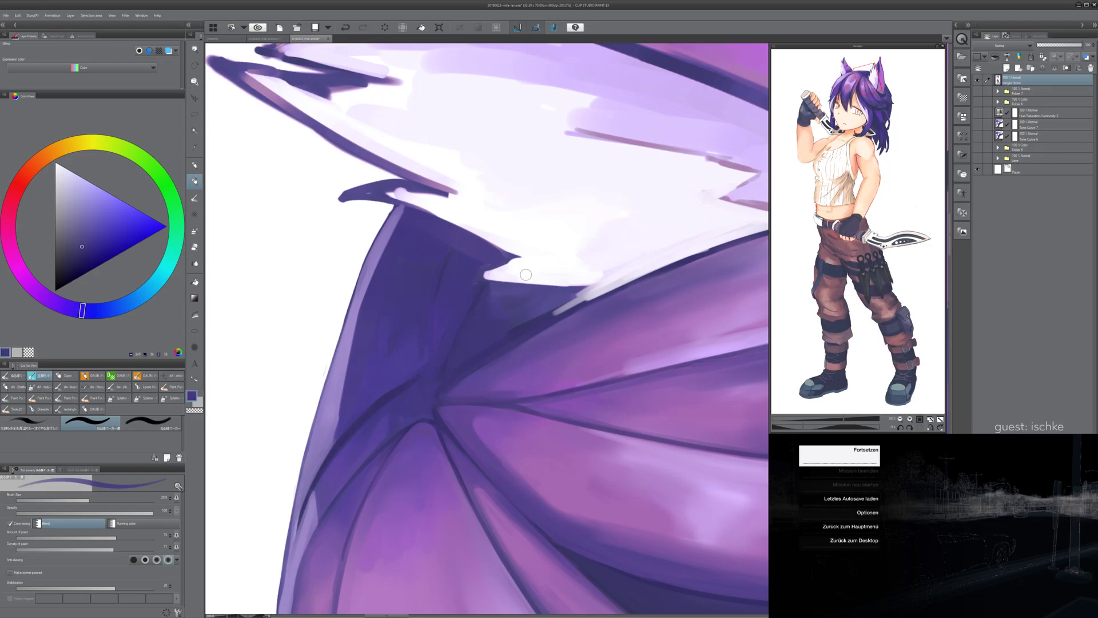
{"action": "left_click_drag", "start_coordinate": [486, 321], "coordinate": [460, 305]}
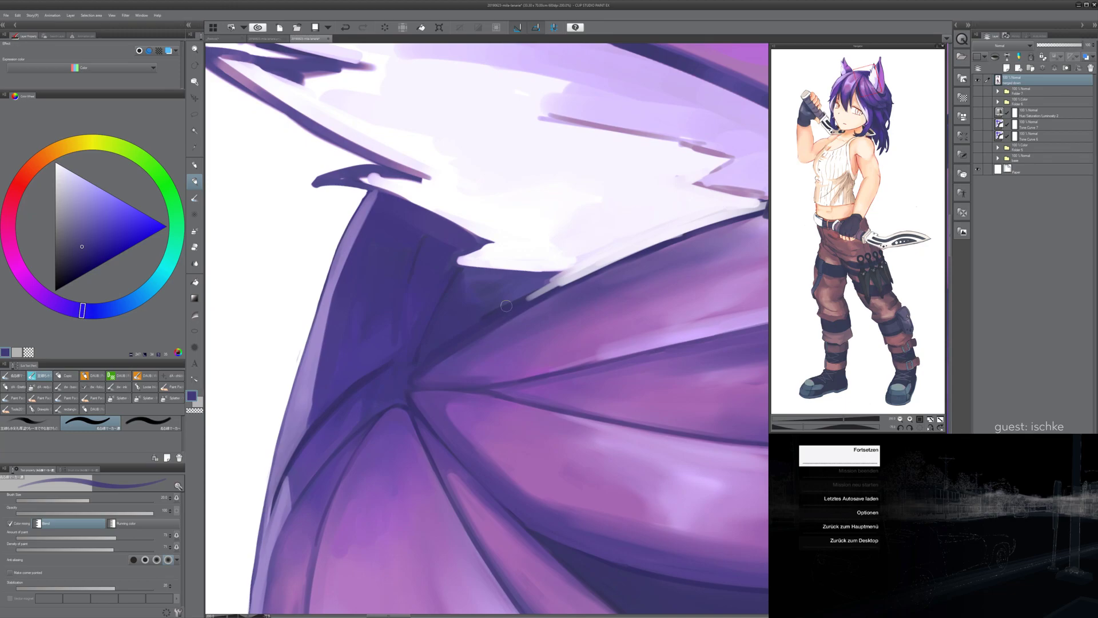
- Deepen the shadow between the white ear fur and the adjoining narrow lock with sampled dark tones
{"action": "left_click", "coordinate": [499, 275], "text": "alt"}
{"action": "left_click", "coordinate": [522, 293], "text": "alt"}
{"action": "left_click_drag", "start_coordinate": [450, 345], "coordinate": [424, 363]}
- Blend faint streaks of a sampled lighter violet into the dark crown lock behind the parting
{"action": "left_click", "coordinate": [489, 323], "text": "alt"}
{"action": "left_click", "coordinate": [493, 323], "text": "alt"}
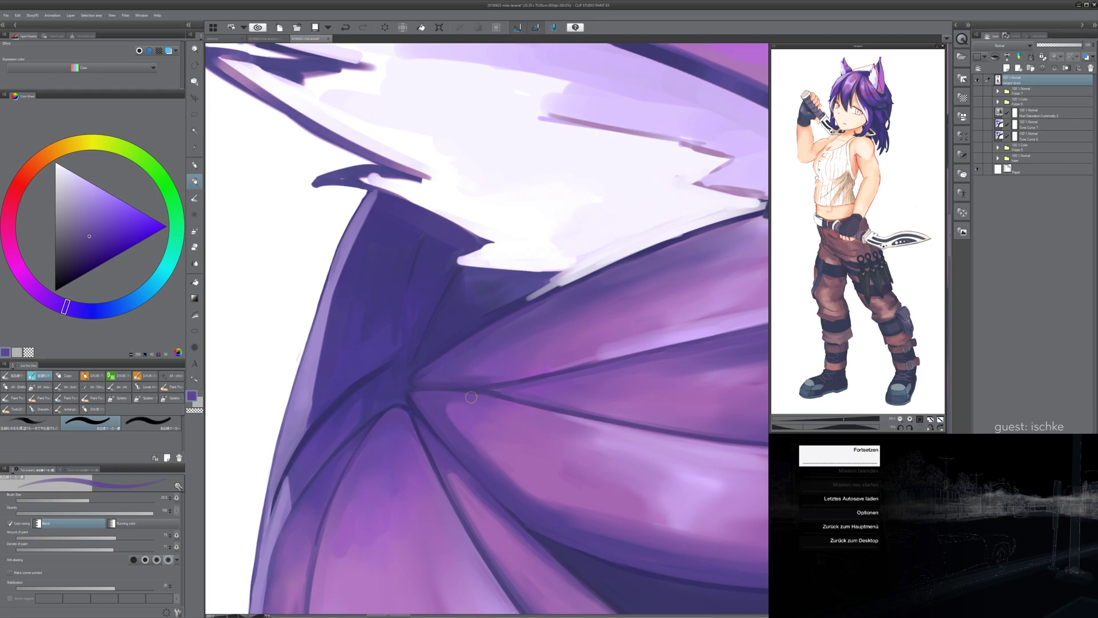
{"action": "key", "text": "asciicircum"}
{"action": "key", "text": "asciicircum"}
{"action": "key", "text": "asciicircum"}
{"action": "key", "text": "asciicircum"}
{"action": "key", "text": "asciicircum"}
{"action": "key", "text": "asciicircum"}
{"action": "left_click_drag", "start_coordinate": [471, 397], "coordinate": [414, 557]}
{"action": "key", "text": "ctrl+plus"}
{"action": "key", "text": "ctrl+plus"}
{"action": "key", "text": "ctrl+plus"}
{"action": "key", "text": "ctrl+minus"}
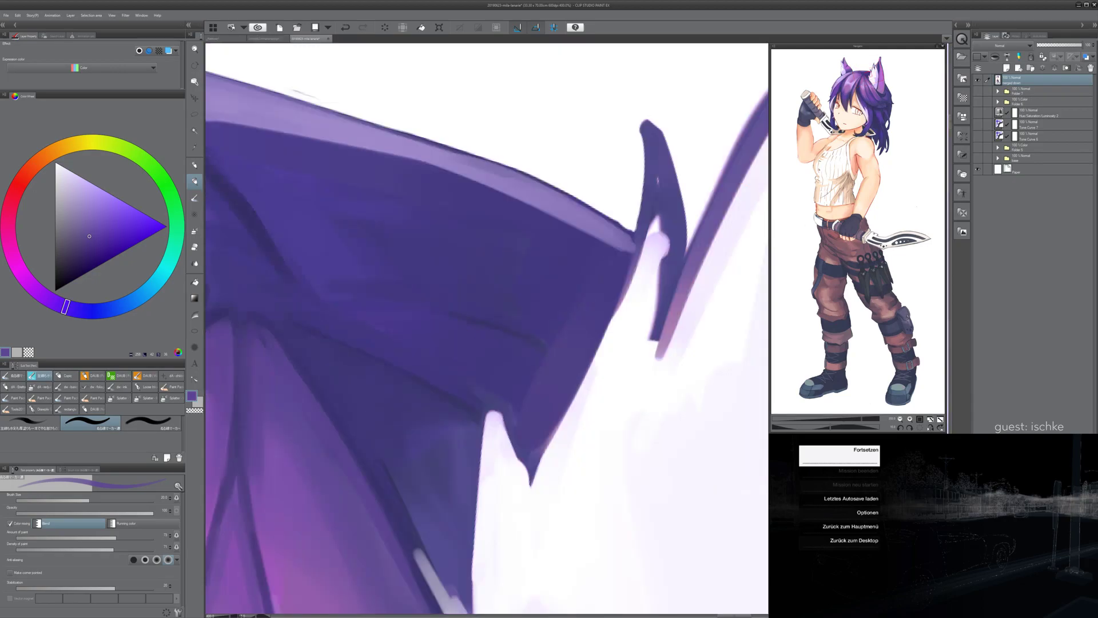
{"action": "key", "text": "asciicircum"}
{"action": "left_click_drag", "start_coordinate": [473, 413], "coordinate": [650, 464]}
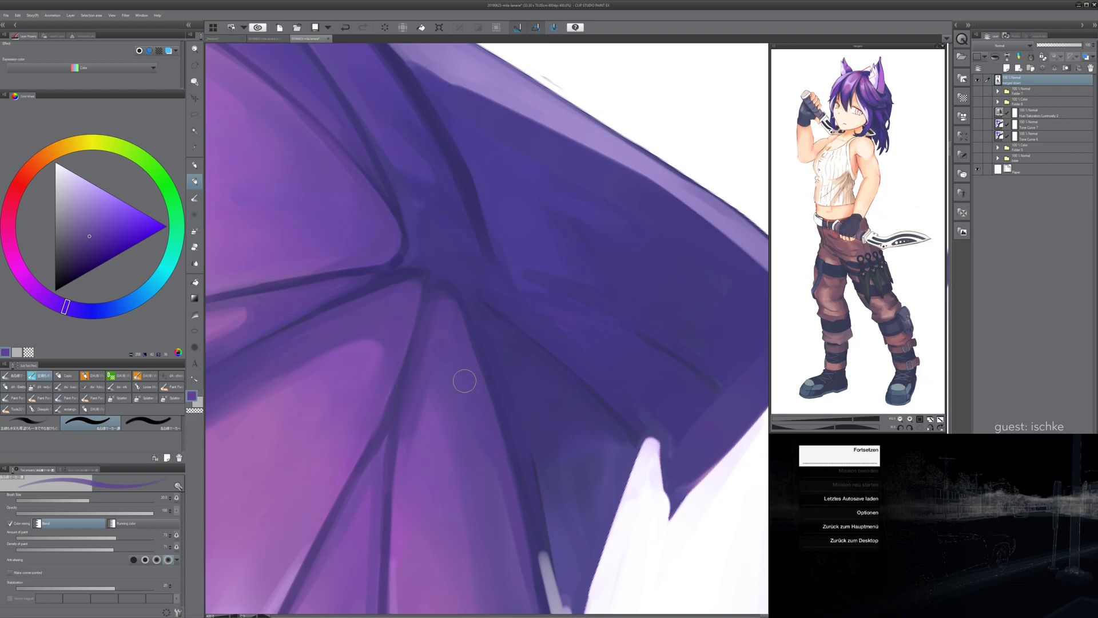
{"action": "left_click_drag", "start_coordinate": [455, 390], "coordinate": [433, 493]}
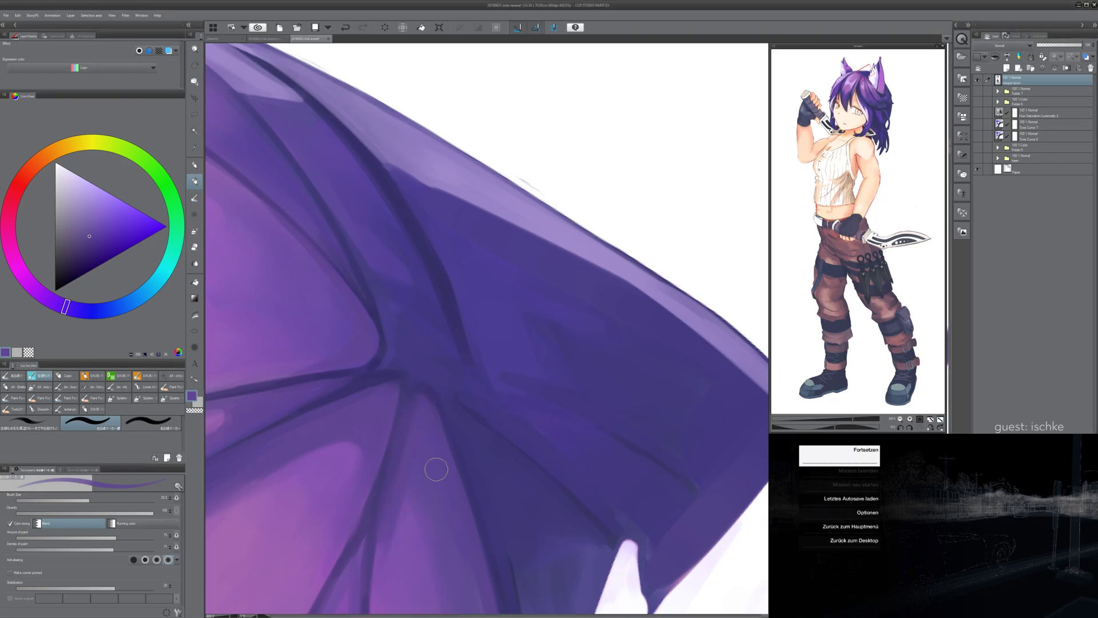
{"action": "left_click_drag", "start_coordinate": [442, 516], "coordinate": [403, 468]}
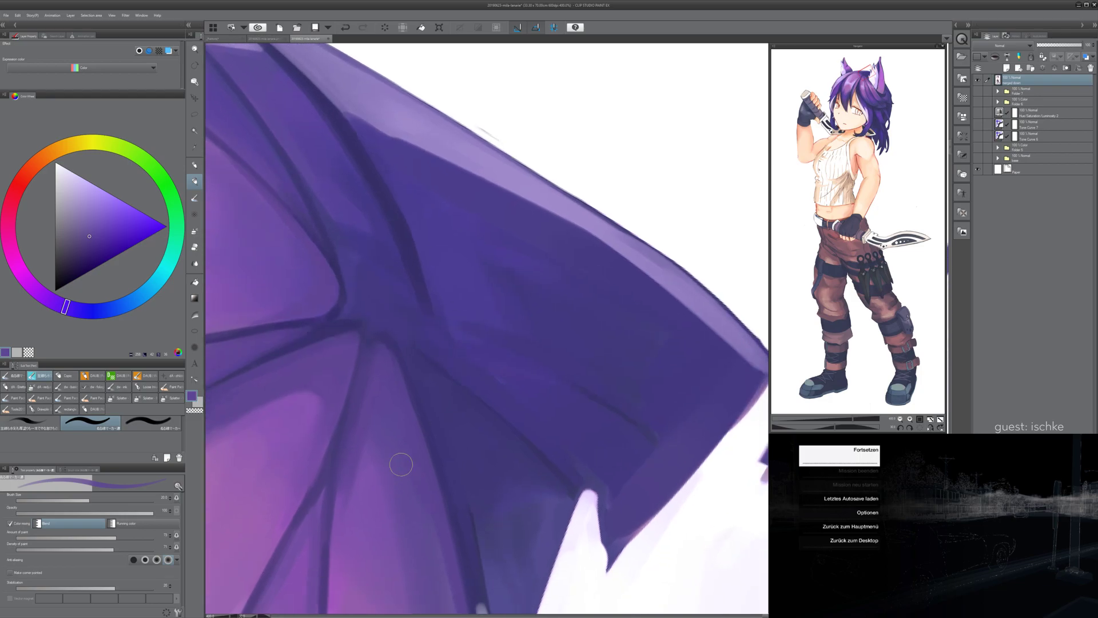
- Examine the ear fur, the crown and the whole head at different zoom levels and rotations
{"action": "scroll", "coordinate": [547, 375], "scroll_direction": "down", "scroll_amount": 2}
{"action": "left_click_drag", "start_coordinate": [514, 354], "coordinate": [337, 143]}
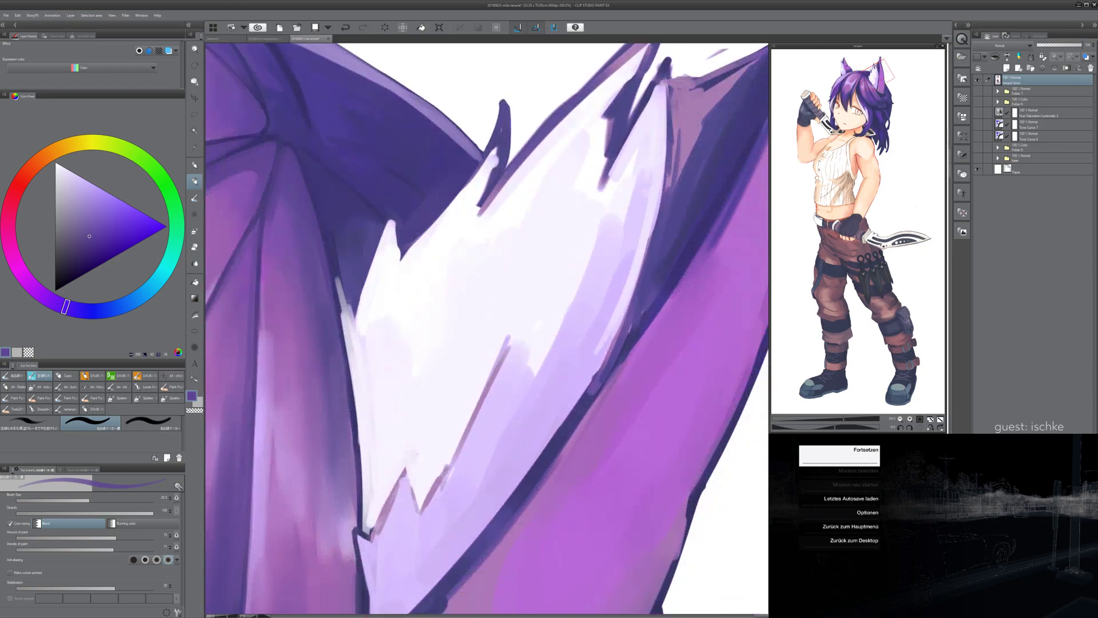
{"action": "left_click_drag", "start_coordinate": [486, 240], "coordinate": [610, 309]}
{"action": "scroll", "coordinate": [521, 424], "scroll_direction": "down", "scroll_amount": 2}
{"action": "key", "text": "minus"}
{"action": "key", "text": "minus"}
{"action": "scroll", "coordinate": [596, 457], "scroll_direction": "down", "scroll_amount": 2}
{"action": "left_click_drag", "start_coordinate": [596, 457], "coordinate": [556, 418]}
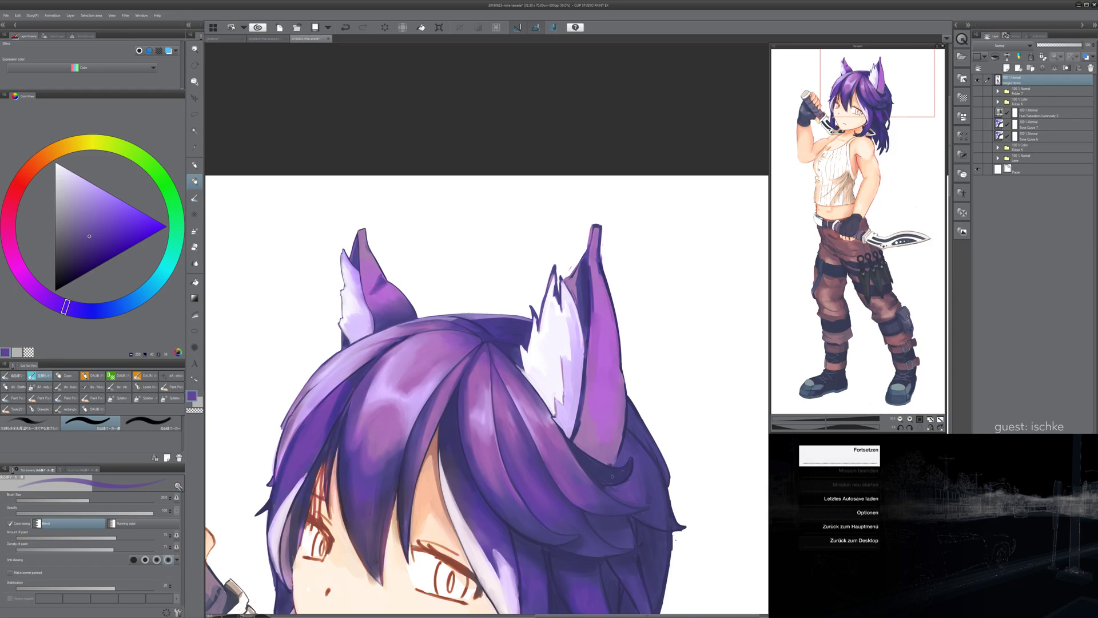
{"action": "scroll", "coordinate": [612, 476], "scroll_direction": "up", "scroll_amount": 2}
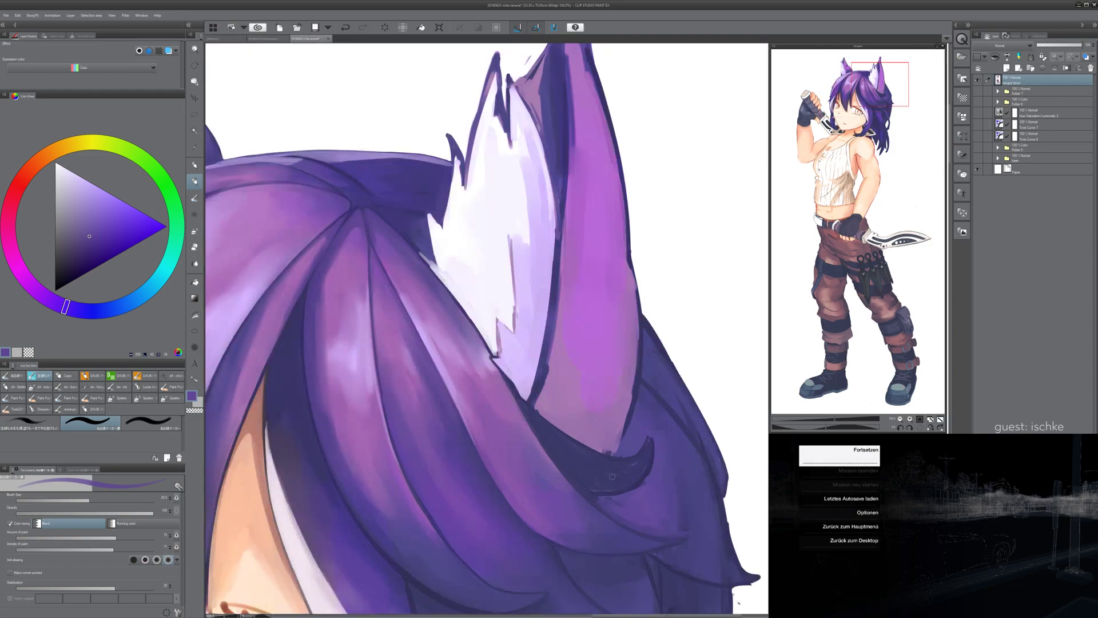
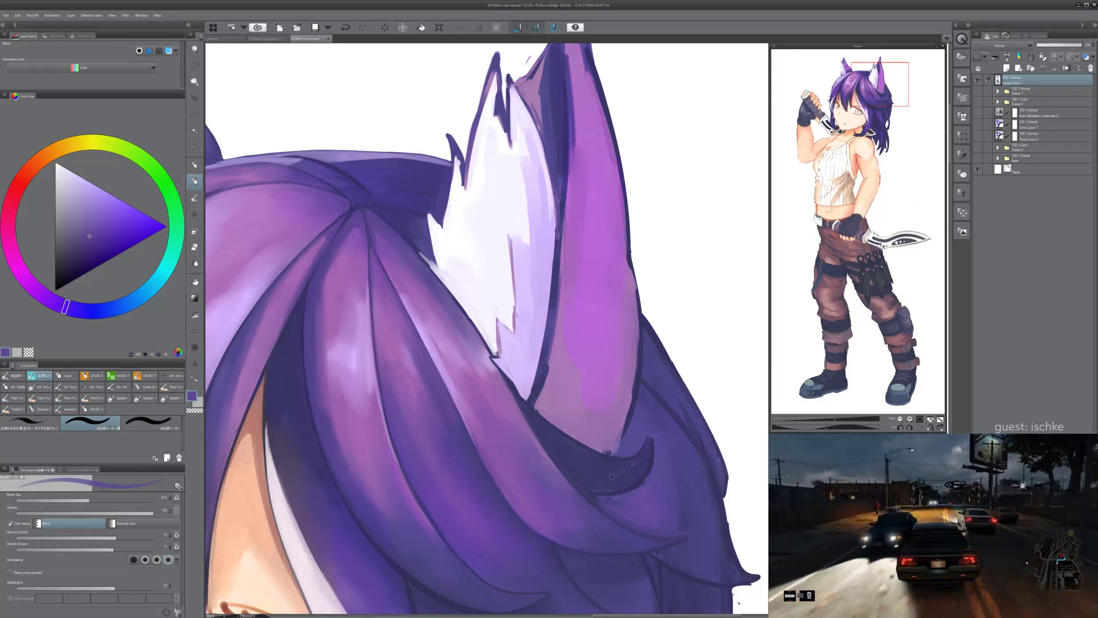
{"action": "key", "text": "ctrl+z"}
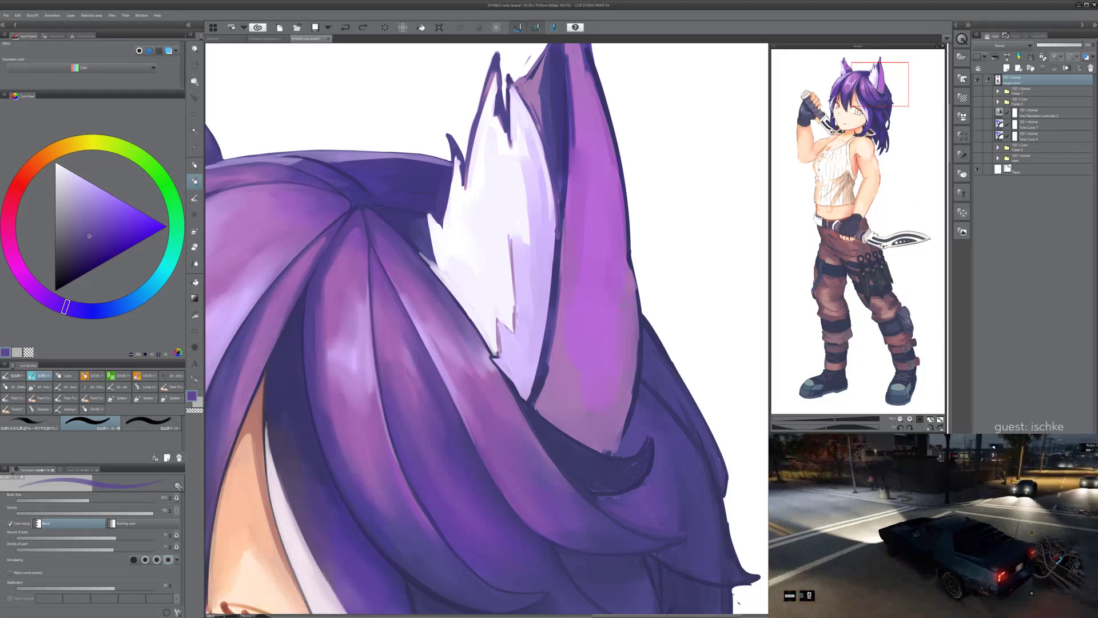
- Sharpen the small white fur spike beside the crown and clean its edge with sampled indigo
{"action": "key", "text": "asciicircum"}
{"action": "key", "text": "asciicircum"}
{"action": "left_click_drag", "start_coordinate": [524, 346], "coordinate": [520, 463]}
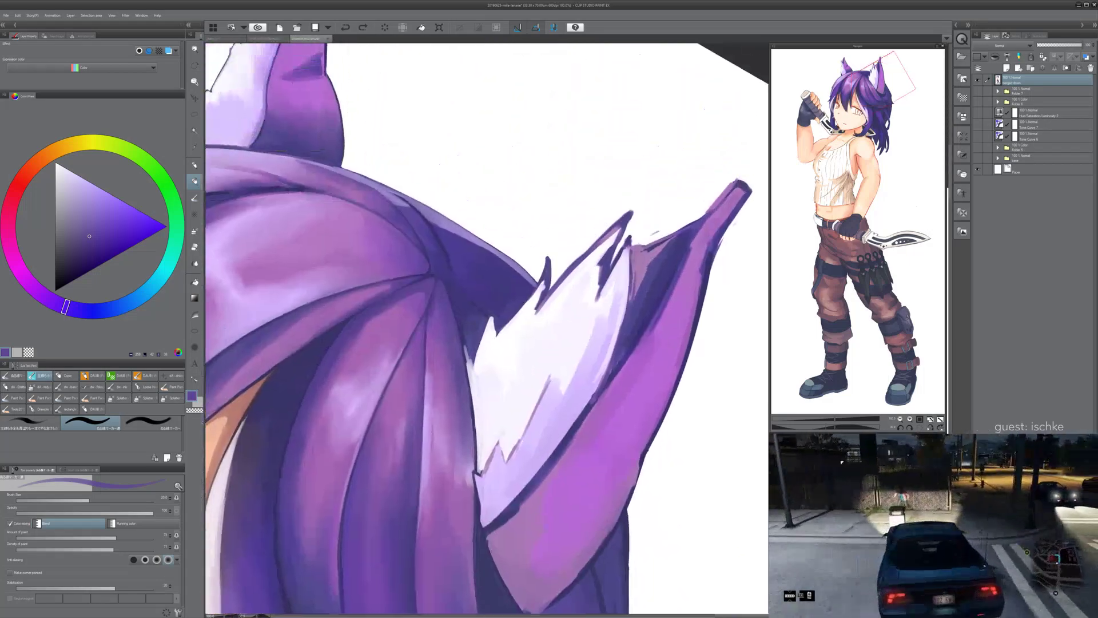
{"action": "scroll", "coordinate": [521, 321], "scroll_direction": "up", "scroll_amount": 2}
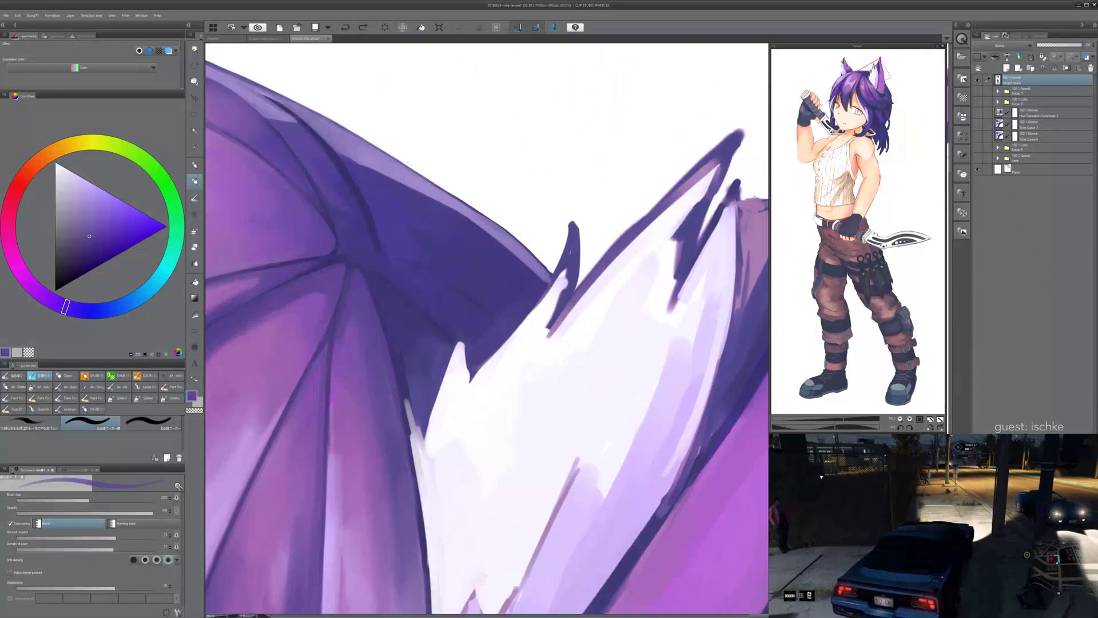
{"action": "left_click", "coordinate": [450, 382], "text": "alt"}
{"action": "mouse_move", "coordinate": [457, 361]}
{"action": "left_mouse_down"}
{"action": "mouse_move", "coordinate": [463, 337]}
{"action": "mouse_move", "coordinate": [462, 372]}
{"action": "mouse_move", "coordinate": [465, 346]}
{"action": "left_mouse_up"}
{"action": "left_click", "coordinate": [445, 353], "text": "alt"}
{"action": "left_click_drag", "start_coordinate": [437, 389], "coordinate": [423, 434]}
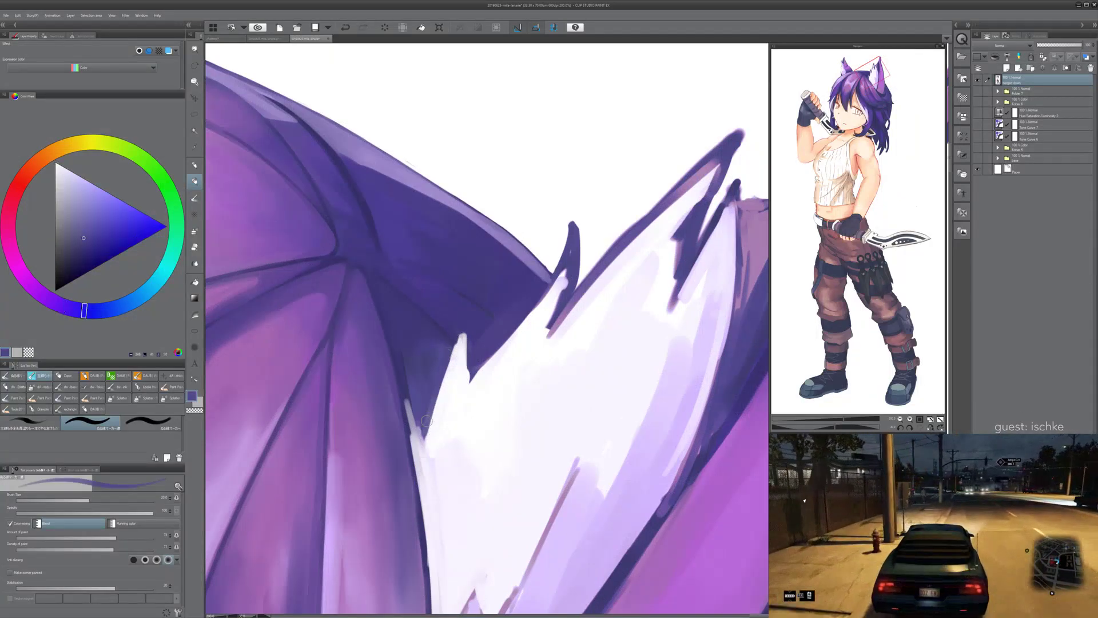
- Clean up the indigo gap between the white fur spike and the pale strand at its base
{"action": "mouse_move", "coordinate": [400, 252]}
{"action": "left_mouse_down"}
{"action": "mouse_move", "coordinate": [614, 449]}
{"action": "mouse_move", "coordinate": [462, 357]}
{"action": "mouse_move", "coordinate": [478, 376]}
{"action": "left_mouse_up"}
{"action": "left_click", "coordinate": [421, 334], "text": "alt"}
{"action": "left_click", "coordinate": [420, 349], "text": "alt"}
{"action": "left_click_drag", "start_coordinate": [571, 400], "coordinate": [336, 288]}
{"action": "left_click_drag", "start_coordinate": [531, 532], "coordinate": [418, 389]}
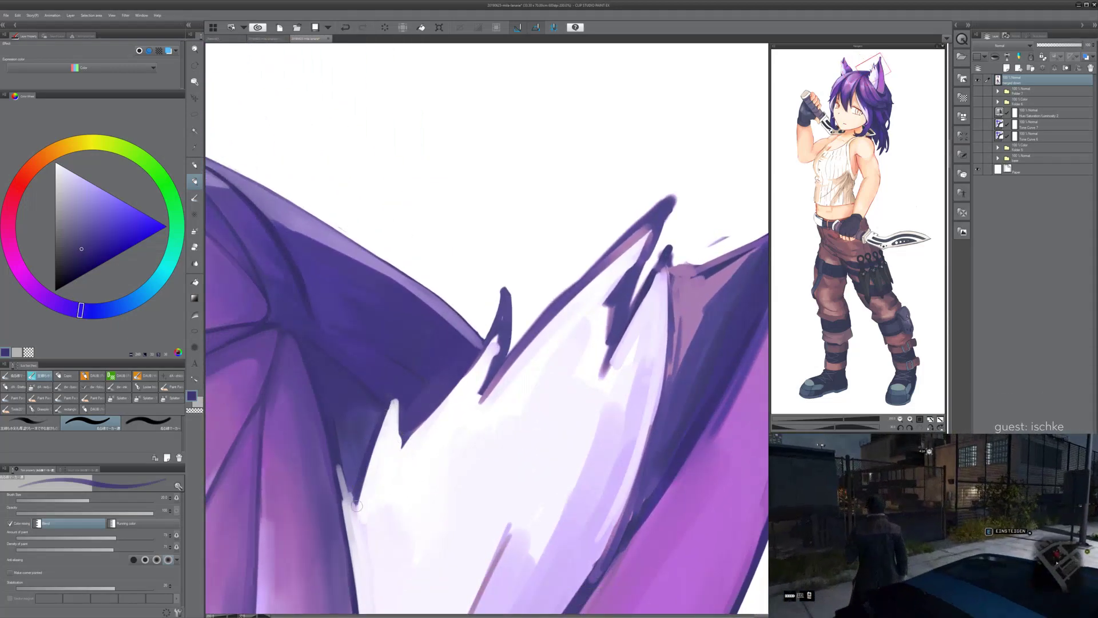
{"action": "left_click", "coordinate": [376, 410], "text": "alt"}
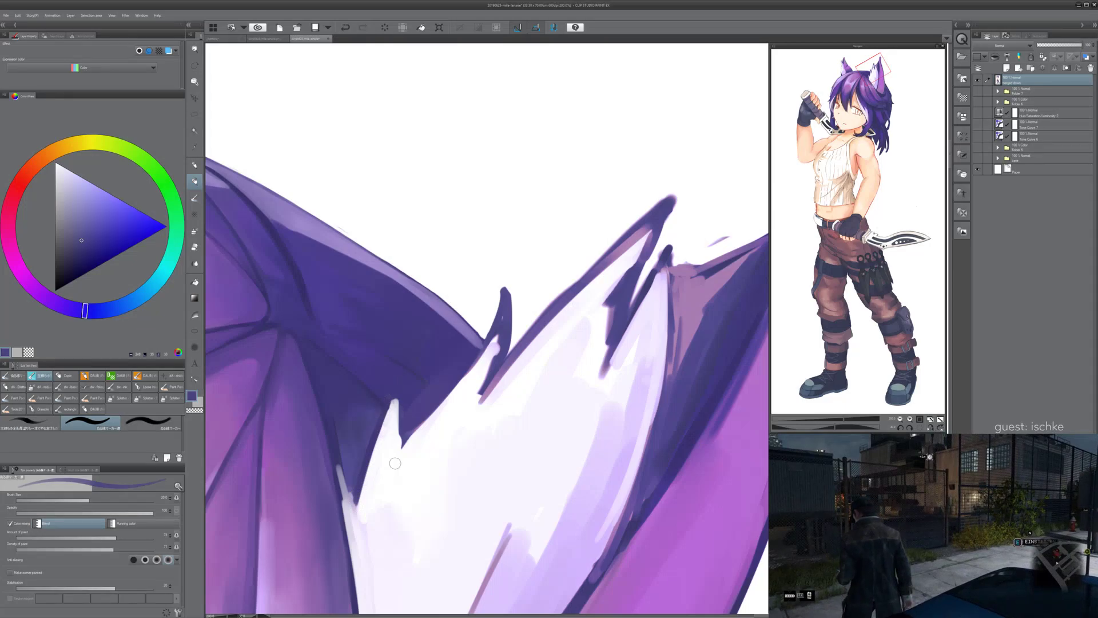
{"action": "scroll", "coordinate": [394, 459], "scroll_direction": "up", "scroll_amount": 1}
{"action": "key", "text": "asciicircum"}
{"action": "key", "text": "asciicircum"}
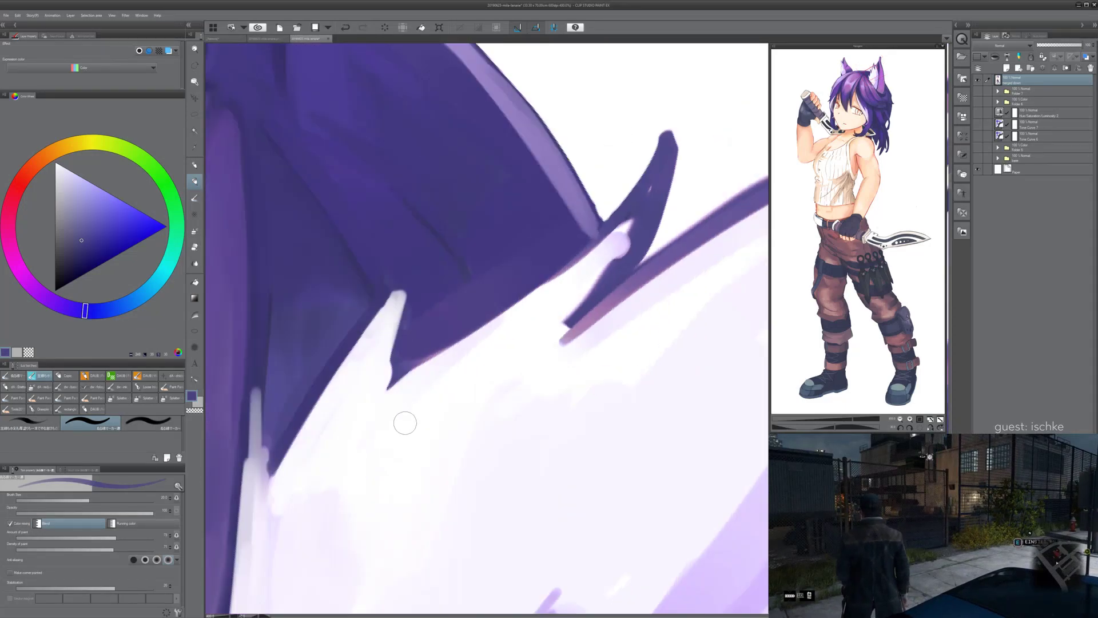
{"action": "mouse_move", "coordinate": [293, 341]}
{"action": "left_mouse_down"}
{"action": "mouse_move", "coordinate": [442, 417]}
{"action": "mouse_move", "coordinate": [391, 462]}
{"action": "left_mouse_up"}
{"action": "left_click", "coordinate": [423, 429], "text": "alt"}
- Taper the pale strand at the fur's base to a fine point with a smaller brush and sampled dark indigo
{"action": "key", "text": "ctrl+z"}
{"action": "key", "text": "bracketleft"}
{"action": "key", "text": "bracketleft"}
{"action": "key", "text": "bracketleft"}
{"action": "key", "text": "bracketleft"}
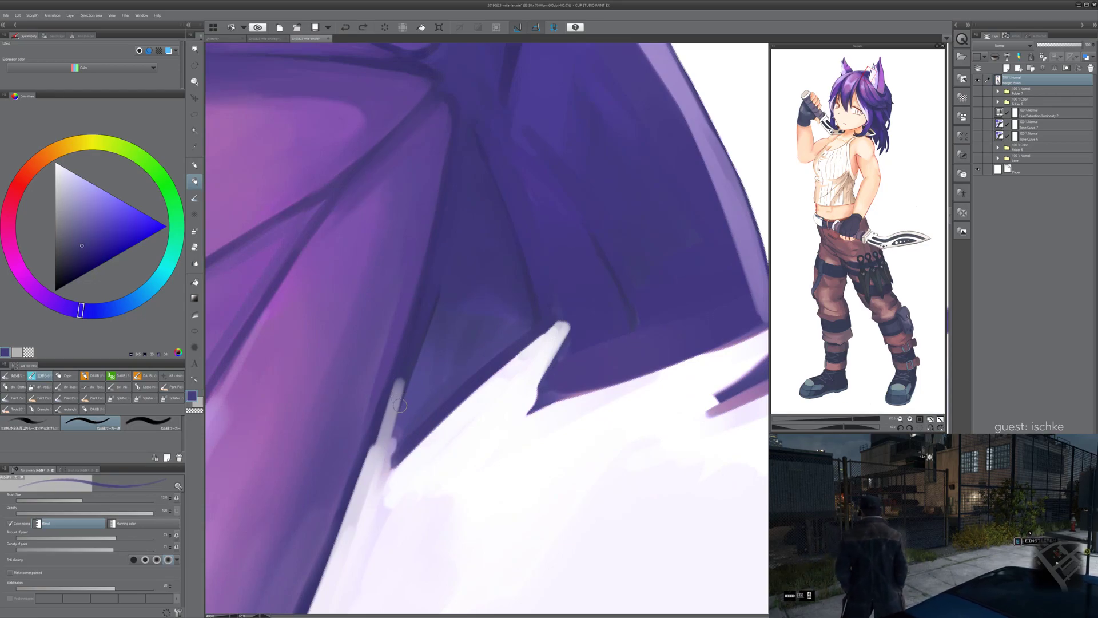
{"action": "left_click", "coordinate": [413, 368], "text": "alt"}
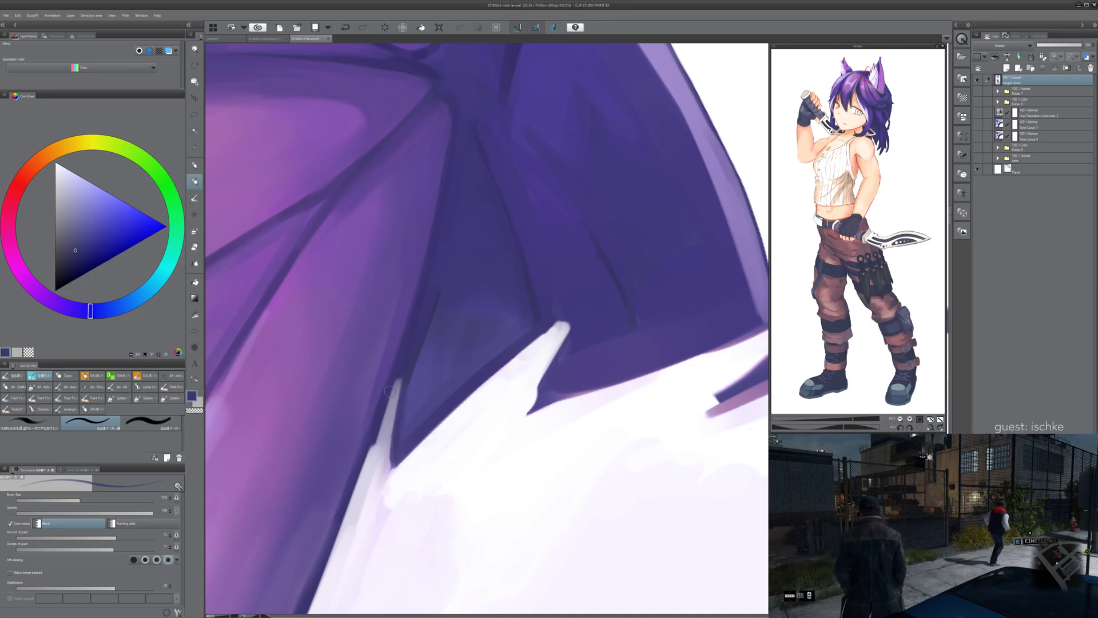
{"action": "mouse_move", "coordinate": [395, 379]}
{"action": "left_mouse_down"}
{"action": "mouse_move", "coordinate": [361, 475]}
{"action": "mouse_move", "coordinate": [418, 342]}
{"action": "mouse_move", "coordinate": [383, 437]}
{"action": "left_mouse_up"}
{"action": "key", "text": "ctrl+z"}
{"action": "key", "text": "ctrl+z"}
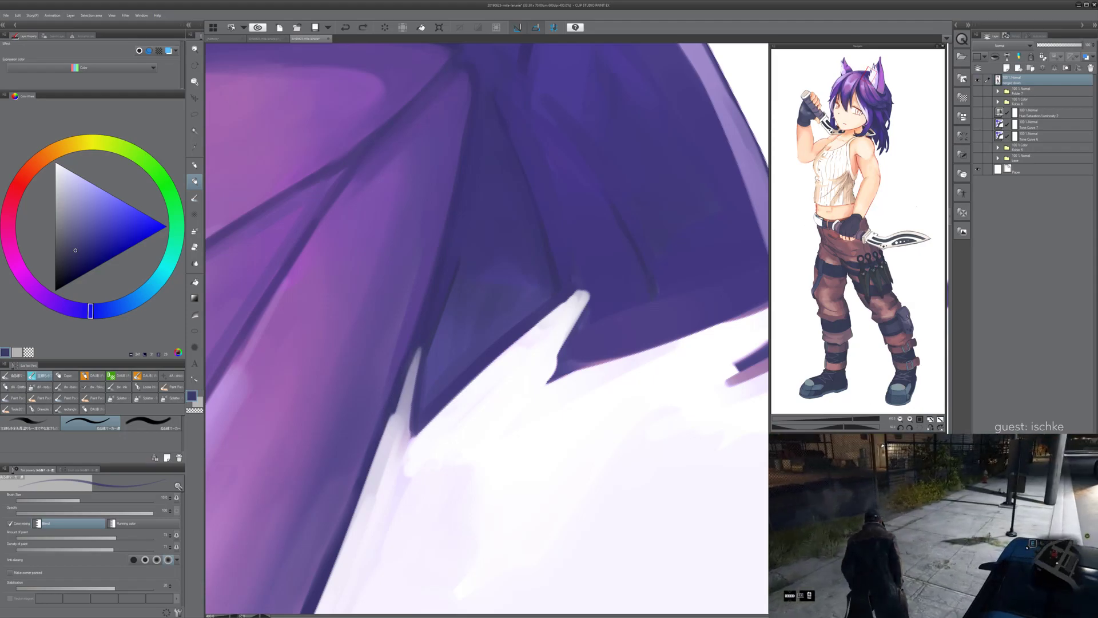
{"action": "left_click_drag", "start_coordinate": [414, 350], "coordinate": [374, 466]}
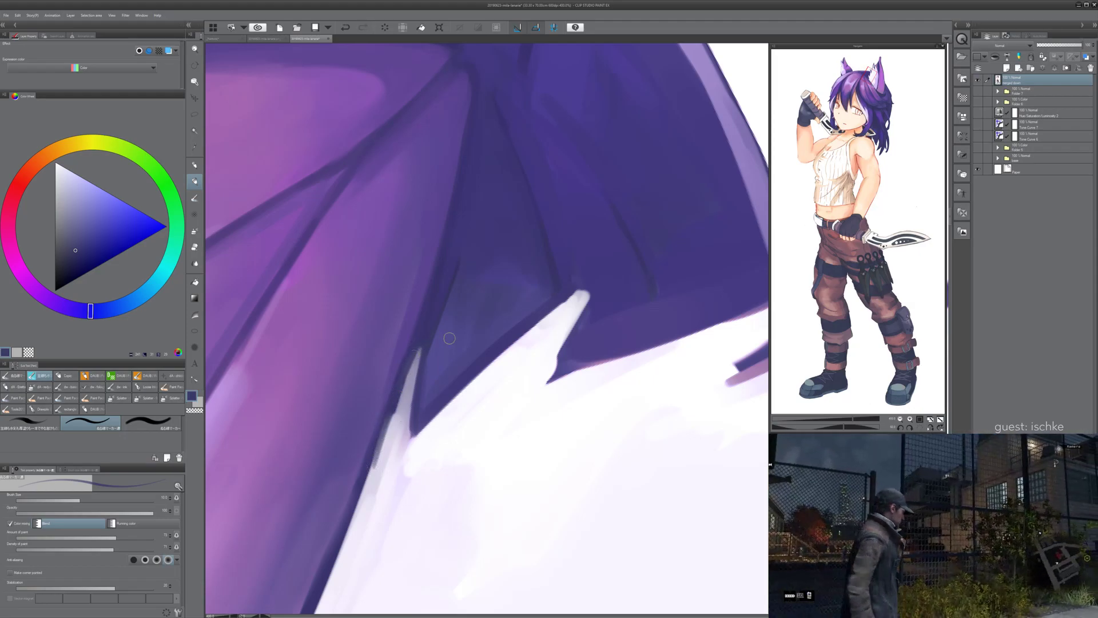
{"action": "key", "text": "ctrl+z"}
{"action": "left_click_drag", "start_coordinate": [393, 413], "coordinate": [374, 462]}
{"action": "left_click_drag", "start_coordinate": [435, 389], "coordinate": [314, 487]}
- Extend the white fur spike to a thin curved point and trim its side with sampled indigo
{"action": "left_click", "coordinate": [333, 458], "text": "alt"}
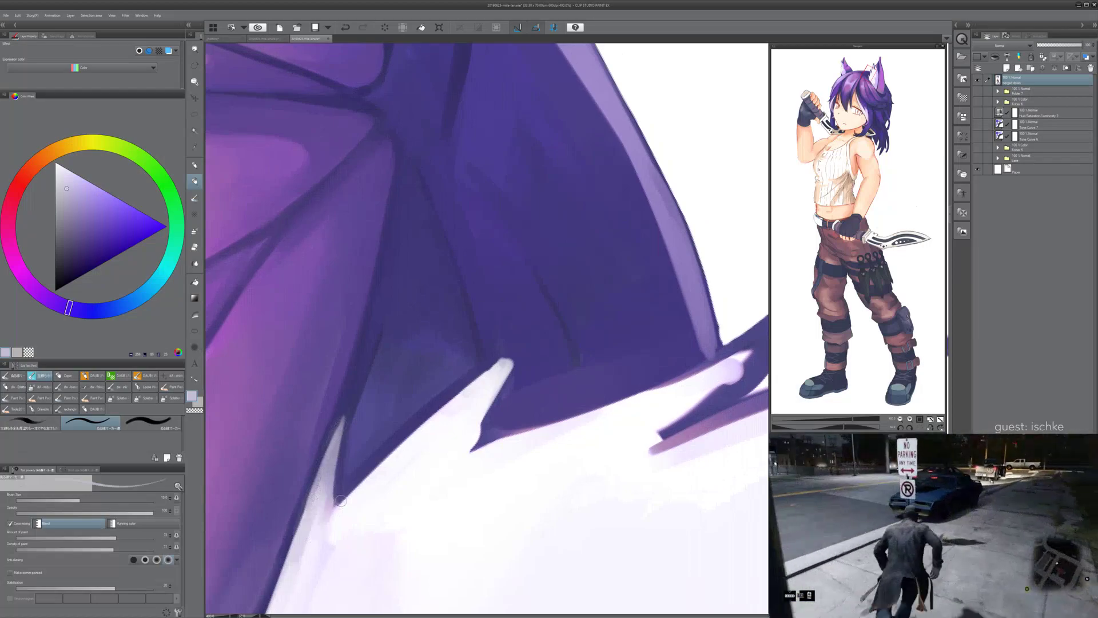
{"action": "left_click", "coordinate": [479, 394], "text": "alt"}
{"action": "mouse_move", "coordinate": [493, 368]}
{"action": "left_mouse_down"}
{"action": "mouse_move", "coordinate": [521, 350]}
{"action": "mouse_move", "coordinate": [482, 399]}
{"action": "mouse_move", "coordinate": [525, 350]}
{"action": "mouse_move", "coordinate": [487, 393]}
{"action": "left_mouse_up"}
{"action": "left_click", "coordinate": [493, 399], "text": "alt"}
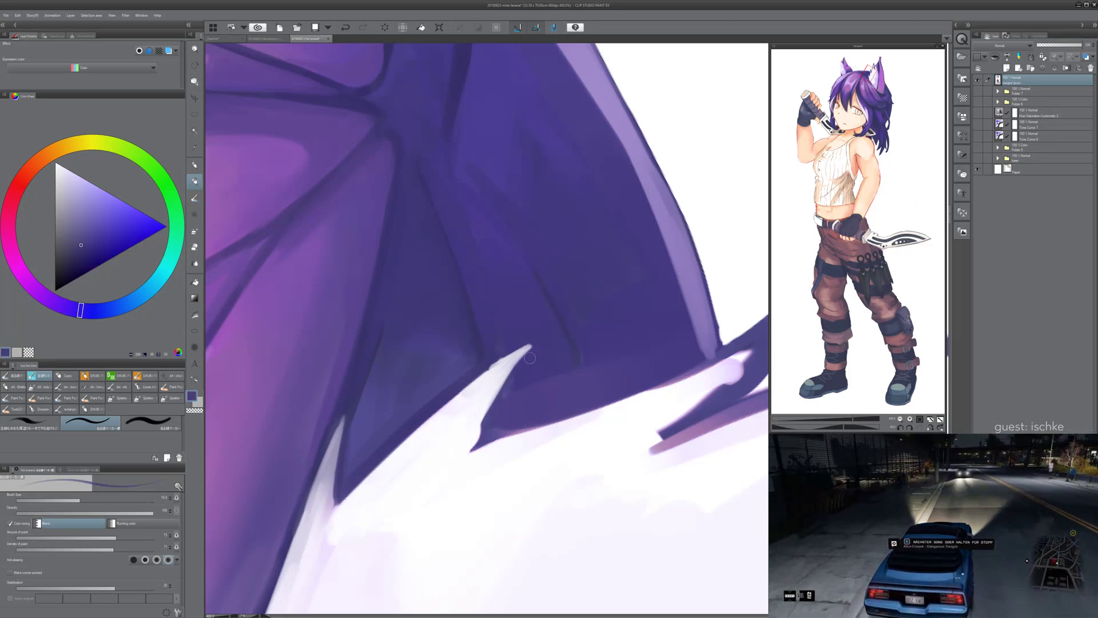
{"action": "mouse_move", "coordinate": [478, 374]}
{"action": "left_mouse_down"}
{"action": "mouse_move", "coordinate": [524, 347]}
{"action": "mouse_move", "coordinate": [465, 378]}
{"action": "mouse_move", "coordinate": [530, 346]}
{"action": "left_mouse_up"}
{"action": "key", "text": "ctrl+z"}
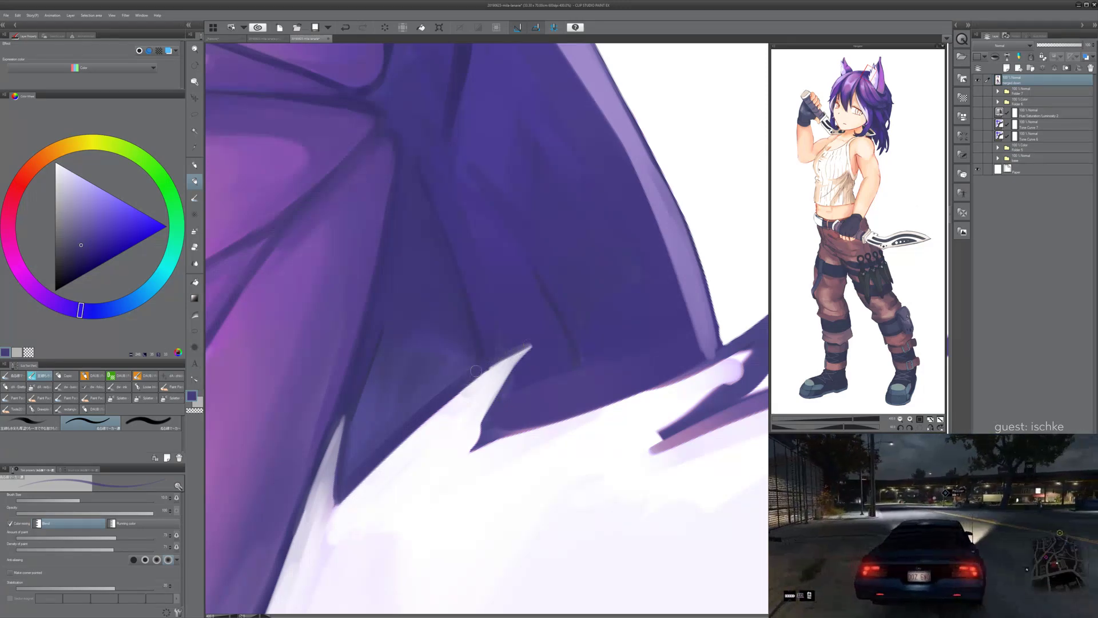
- Smooth the long edge of the white fur spike with repeated near-white strokes along its curve
{"action": "left_click", "coordinate": [515, 349], "text": "alt"}
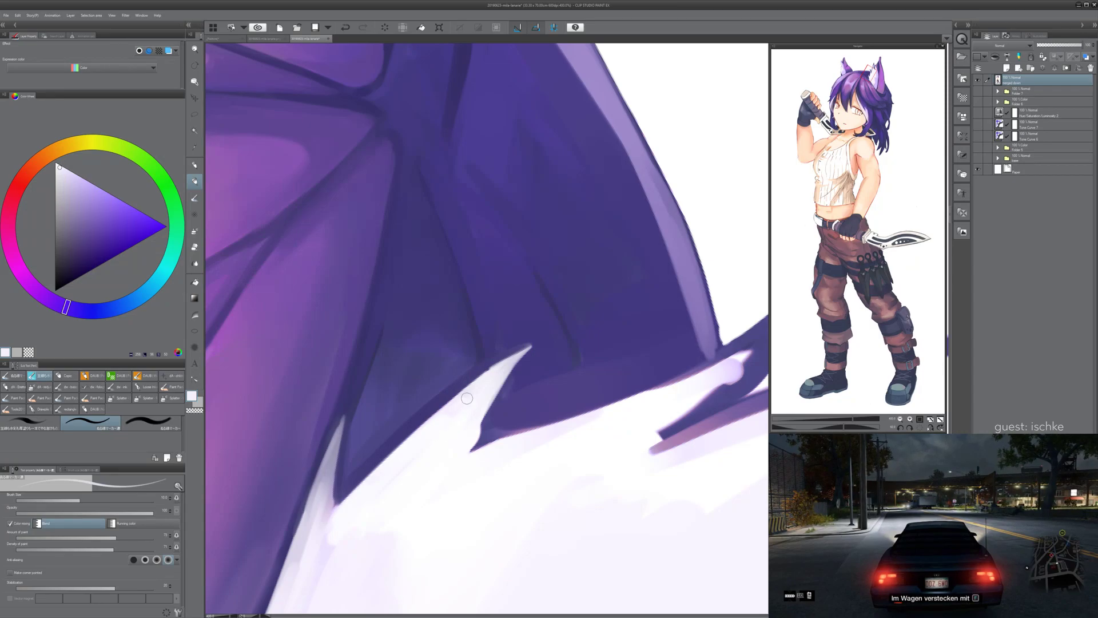
{"action": "left_click_drag", "start_coordinate": [371, 478], "coordinate": [408, 442]}
{"action": "left_click_drag", "start_coordinate": [353, 494], "coordinate": [486, 374]}
{"action": "left_click_drag", "start_coordinate": [384, 463], "coordinate": [491, 370]}
{"action": "left_click_drag", "start_coordinate": [409, 435], "coordinate": [432, 415]}
{"action": "left_click_drag", "start_coordinate": [390, 454], "coordinate": [479, 378]}
{"action": "left_click_drag", "start_coordinate": [429, 417], "coordinate": [493, 368]}
{"action": "left_click_drag", "start_coordinate": [446, 397], "coordinate": [491, 369]}
{"action": "mouse_move", "coordinate": [359, 487]}
{"action": "left_mouse_down"}
{"action": "mouse_move", "coordinate": [492, 370]}
{"action": "mouse_move", "coordinate": [368, 477]}
{"action": "mouse_move", "coordinate": [465, 386]}
{"action": "mouse_move", "coordinate": [403, 447]}
{"action": "left_mouse_up"}
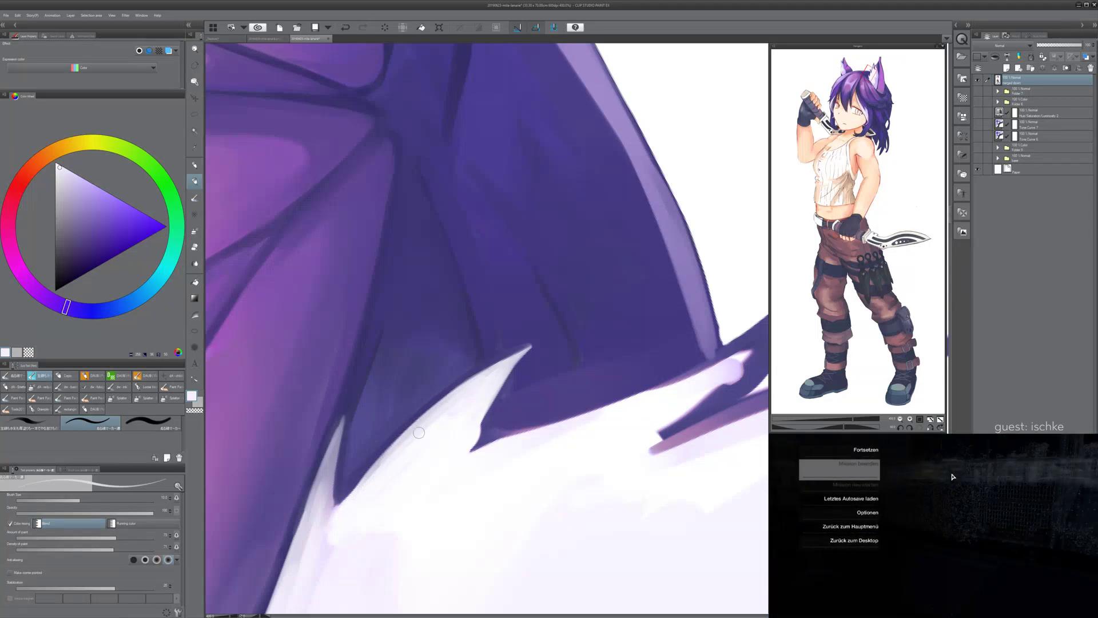
- Refine both edges of the white fur spike with sampled colours, undoing the unwanted strokes
{"action": "left_click", "coordinate": [351, 474], "text": "alt"}
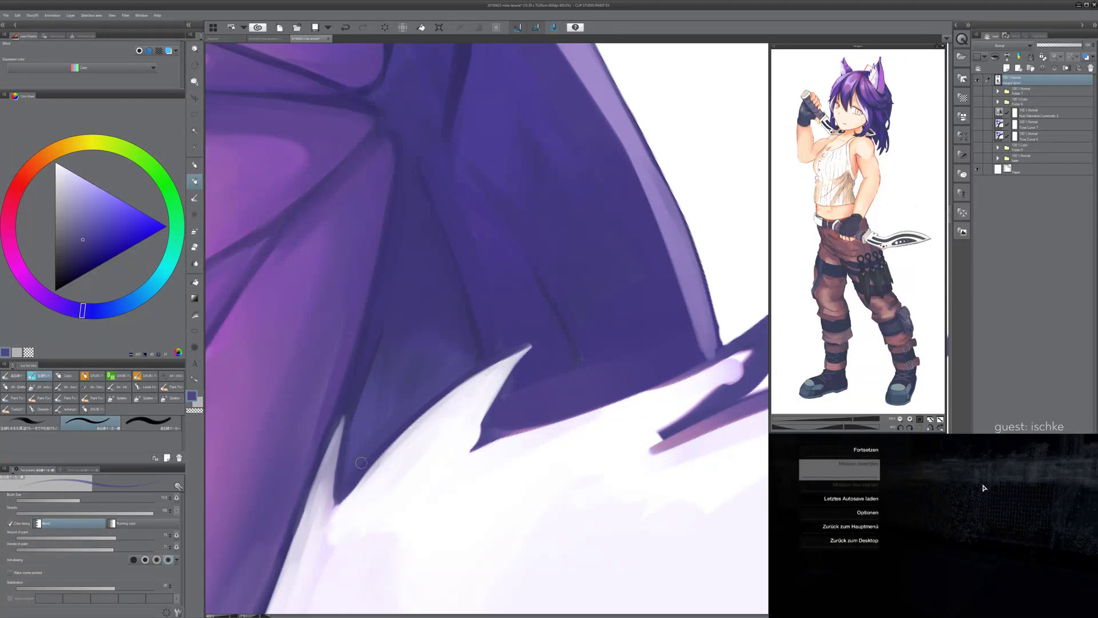
{"action": "left_click_drag", "start_coordinate": [467, 378], "coordinate": [385, 445]}
{"action": "left_click_drag", "start_coordinate": [513, 501], "coordinate": [567, 491]}
{"action": "key", "text": "ctrl+z"}
{"action": "left_click", "coordinate": [549, 355], "text": "alt"}
{"action": "left_click", "coordinate": [529, 366], "text": "alt"}
{"action": "left_click_drag", "start_coordinate": [529, 350], "coordinate": [477, 441]}
{"action": "key", "text": "ctrl+z"}
{"action": "mouse_move", "coordinate": [519, 375]}
{"action": "left_mouse_down"}
{"action": "mouse_move", "coordinate": [475, 443]}
{"action": "mouse_move", "coordinate": [335, 443]}
{"action": "mouse_move", "coordinate": [534, 386]}
{"action": "left_mouse_up"}
{"action": "key", "text": "ctrl+z"}
{"action": "key", "text": "ctrl+z"}
- Redraw the dark indigo edge under the fur as a smooth curve from the curled outer tuft to the spike
{"action": "left_click_drag", "start_coordinate": [336, 450], "coordinate": [380, 433]}
{"action": "key", "text": "ctrl+z"}
{"action": "left_click_drag", "start_coordinate": [321, 454], "coordinate": [450, 414]}
{"action": "mouse_move", "coordinate": [538, 387]}
{"action": "left_mouse_down"}
{"action": "mouse_move", "coordinate": [624, 382]}
{"action": "mouse_move", "coordinate": [632, 283]}
{"action": "mouse_move", "coordinate": [439, 352]}
{"action": "mouse_move", "coordinate": [457, 389]}
{"action": "left_mouse_up"}
{"action": "left_click_drag", "start_coordinate": [416, 429], "coordinate": [482, 612]}
{"action": "left_click_drag", "start_coordinate": [480, 572], "coordinate": [456, 531]}
{"action": "left_click_drag", "start_coordinate": [314, 452], "coordinate": [444, 351]}
{"action": "key", "text": "ctrl+z"}
{"action": "left_click_drag", "start_coordinate": [395, 379], "coordinate": [463, 342]}
{"action": "left_click_drag", "start_coordinate": [319, 441], "coordinate": [393, 382]}
{"action": "key", "text": "ctrl+z"}
{"action": "left_click_drag", "start_coordinate": [316, 444], "coordinate": [516, 326]}
{"action": "key", "text": "ctrl+z"}
{"action": "left_click_drag", "start_coordinate": [453, 348], "coordinate": [535, 318]}
{"action": "key", "text": "ctrl+z"}
{"action": "left_click_drag", "start_coordinate": [432, 355], "coordinate": [554, 312]}
{"action": "mouse_move", "coordinate": [457, 345]}
{"action": "left_mouse_down"}
{"action": "mouse_move", "coordinate": [519, 317]}
{"action": "mouse_move", "coordinate": [444, 351]}
{"action": "mouse_move", "coordinate": [546, 311]}
{"action": "left_mouse_up"}
- Trim the redrawn dark edge beneath the fur with sampled white
{"action": "left_click", "coordinate": [464, 323], "text": "alt"}
{"action": "left_click_drag", "start_coordinate": [439, 349], "coordinate": [460, 337]}
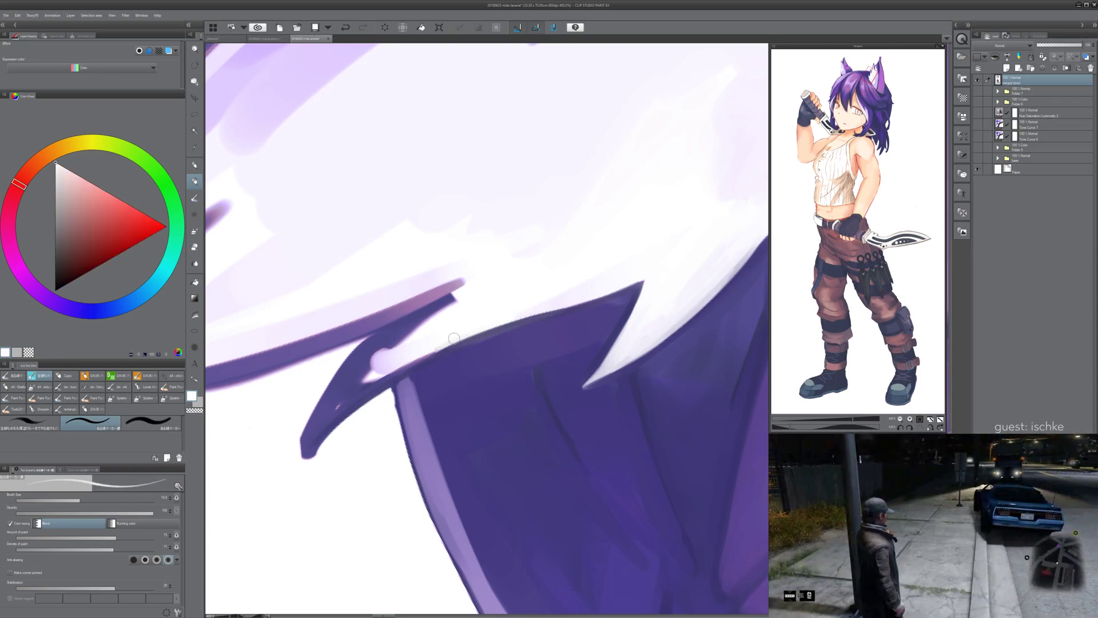
{"action": "left_click", "coordinate": [575, 315], "text": "alt"}
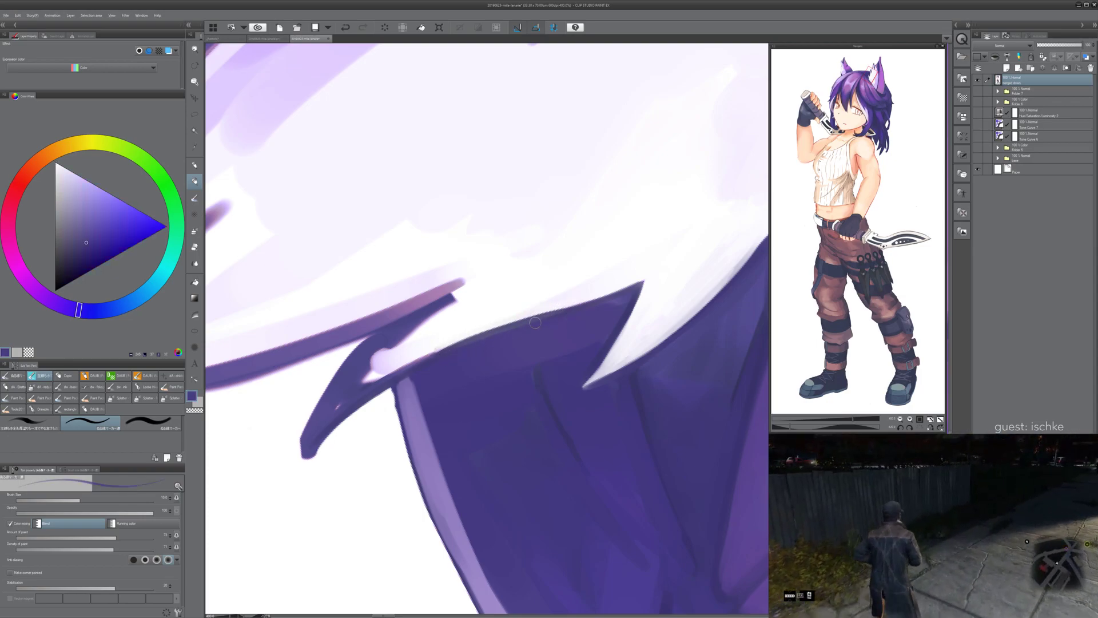
- Paint white fur into the base of the curled outer tuft, covering its lavender spot
{"action": "left_click", "coordinate": [446, 338], "text": "alt"}
{"action": "mouse_move", "coordinate": [444, 340]}
{"action": "left_mouse_down"}
{"action": "mouse_move", "coordinate": [355, 393]}
{"action": "mouse_move", "coordinate": [466, 330]}
{"action": "mouse_move", "coordinate": [354, 397]}
{"action": "left_mouse_up"}
{"action": "left_click_drag", "start_coordinate": [467, 330], "coordinate": [337, 413]}
{"action": "left_click_drag", "start_coordinate": [439, 347], "coordinate": [341, 408]}
{"action": "left_click_drag", "start_coordinate": [406, 356], "coordinate": [347, 403]}
{"action": "left_click_drag", "start_coordinate": [397, 357], "coordinate": [337, 411]}
{"action": "left_click_drag", "start_coordinate": [441, 341], "coordinate": [383, 375]}
- Extend the white fur in tapering strokes to the tip of the curled tuft and undo the last stroke
{"action": "left_click_drag", "start_coordinate": [333, 419], "coordinate": [316, 439]}
{"action": "mouse_move", "coordinate": [434, 307]}
{"action": "left_mouse_down"}
{"action": "mouse_move", "coordinate": [316, 438]}
{"action": "mouse_move", "coordinate": [344, 397]}
{"action": "left_mouse_up"}
{"action": "left_click_drag", "start_coordinate": [414, 330], "coordinate": [336, 406]}
{"action": "left_click_drag", "start_coordinate": [443, 309], "coordinate": [320, 432]}
{"action": "left_click_drag", "start_coordinate": [366, 382], "coordinate": [324, 426]}
{"action": "left_click_drag", "start_coordinate": [371, 377], "coordinate": [321, 433]}
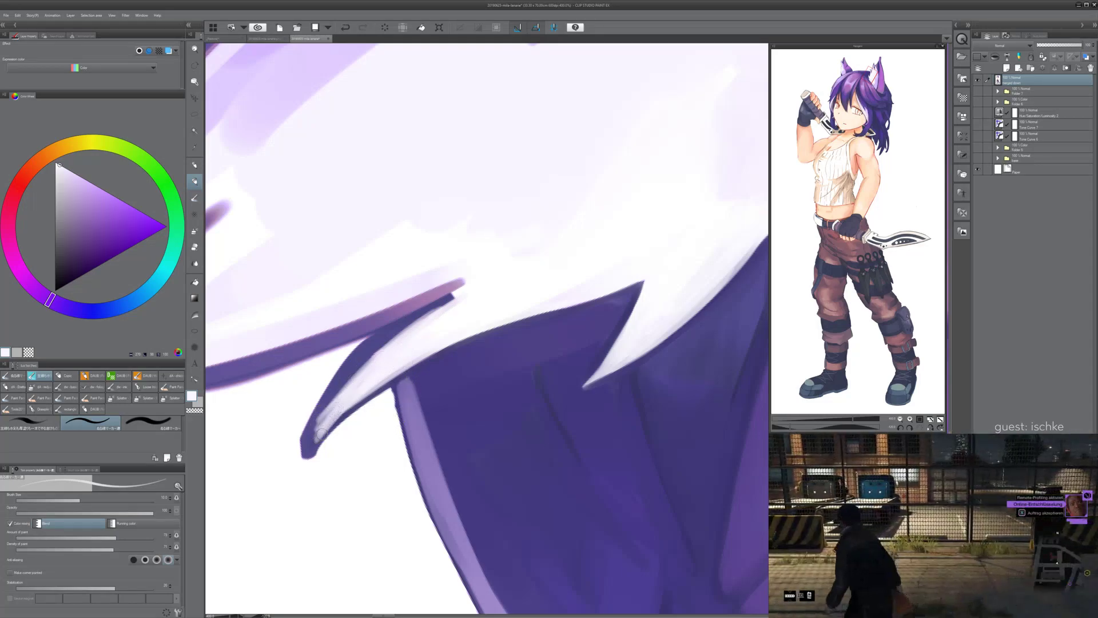
{"action": "key", "text": "ctrl+z"}
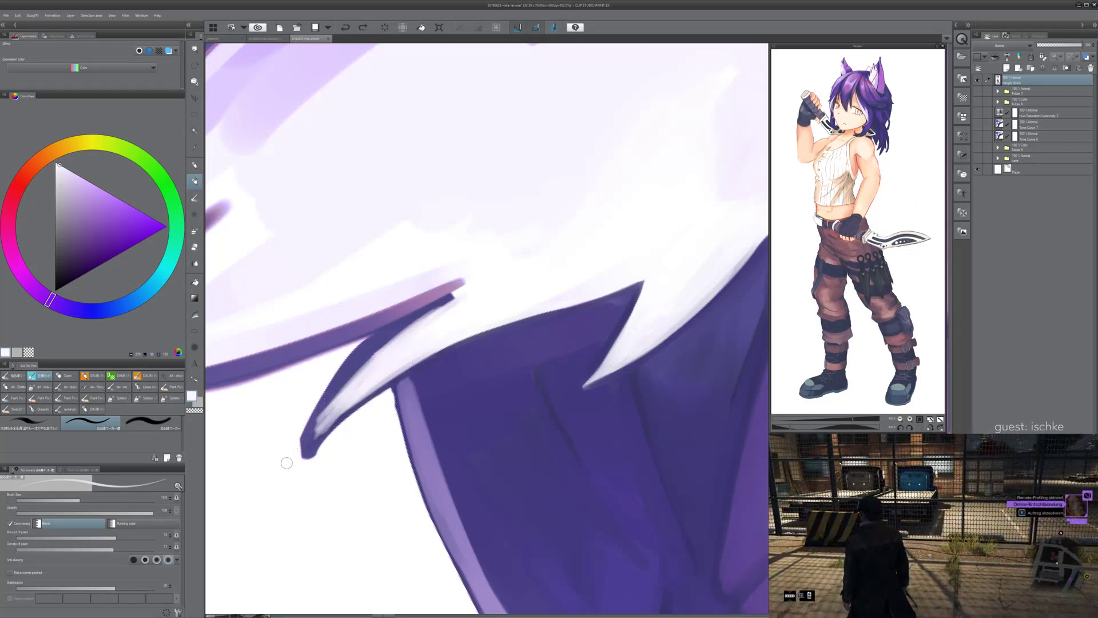
- Paint short white strokes into the tip of the curled tuft, undoing one stray stroke along the way
{"action": "key", "text": "asciicircum"}
{"action": "key", "text": "asciicircum"}
{"action": "left_click_drag", "start_coordinate": [381, 366], "coordinate": [432, 449]}
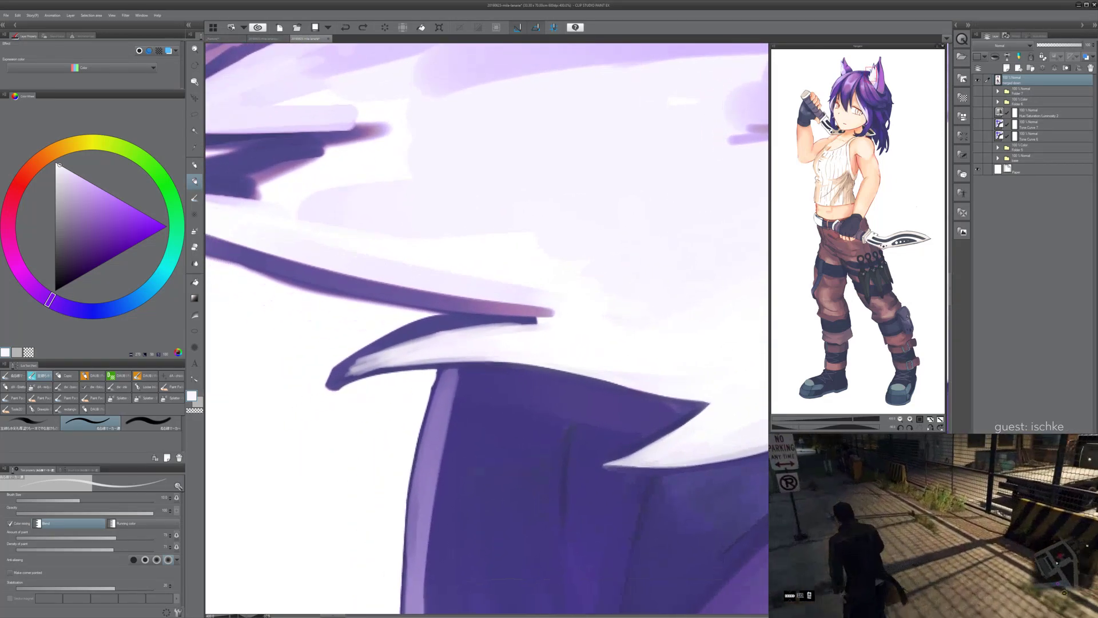
{"action": "left_click_drag", "start_coordinate": [399, 374], "coordinate": [370, 433]}
{"action": "left_click_drag", "start_coordinate": [417, 402], "coordinate": [362, 438]}
{"action": "key", "text": "ctrl+z"}
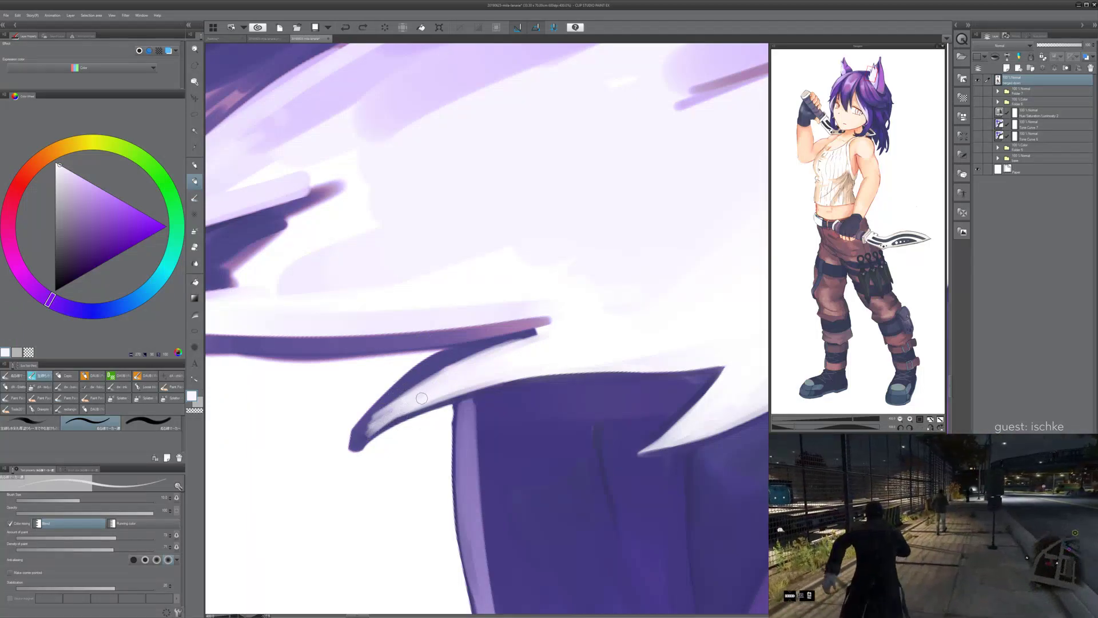
{"action": "left_click_drag", "start_coordinate": [386, 402], "coordinate": [360, 442]}
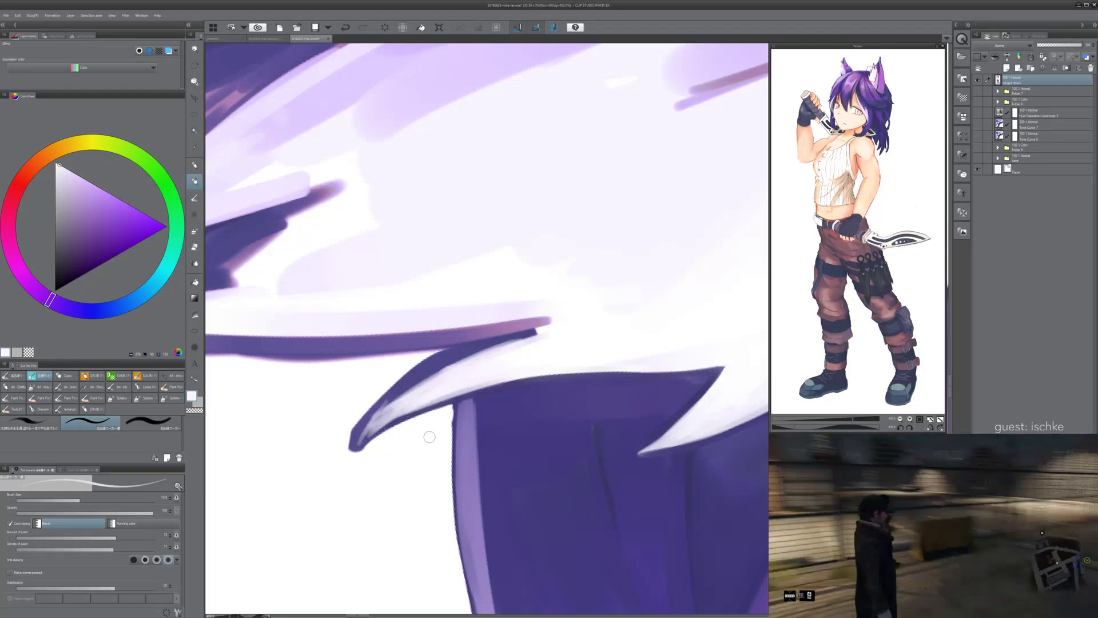
{"action": "left_click_drag", "start_coordinate": [409, 406], "coordinate": [375, 430]}
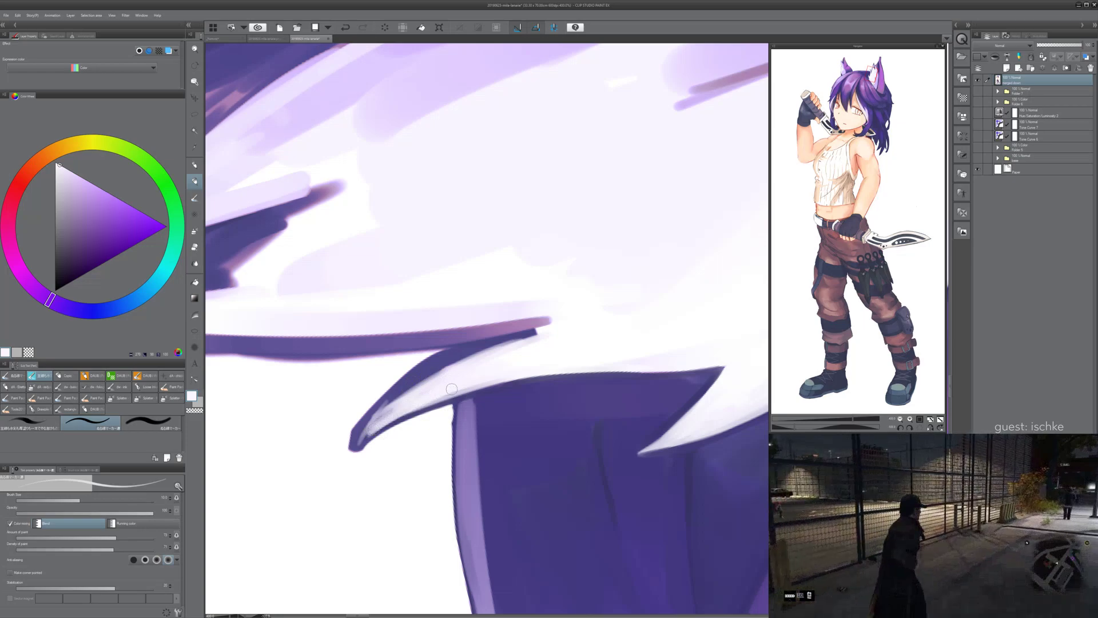
- Brush long white strokes through the curled tuft, thinning its dark upper edge and covering that edge's blunt inner end
{"action": "left_click_drag", "start_coordinate": [389, 412], "coordinate": [362, 441]}
{"action": "left_click_drag", "start_coordinate": [414, 390], "coordinate": [366, 430]}
{"action": "left_click_drag", "start_coordinate": [489, 347], "coordinate": [359, 433]}
{"action": "left_click_drag", "start_coordinate": [398, 398], "coordinate": [380, 424]}
{"action": "mouse_move", "coordinate": [452, 361]}
{"action": "left_mouse_down"}
{"action": "mouse_move", "coordinate": [374, 414]}
{"action": "mouse_move", "coordinate": [422, 379]}
{"action": "left_mouse_up"}
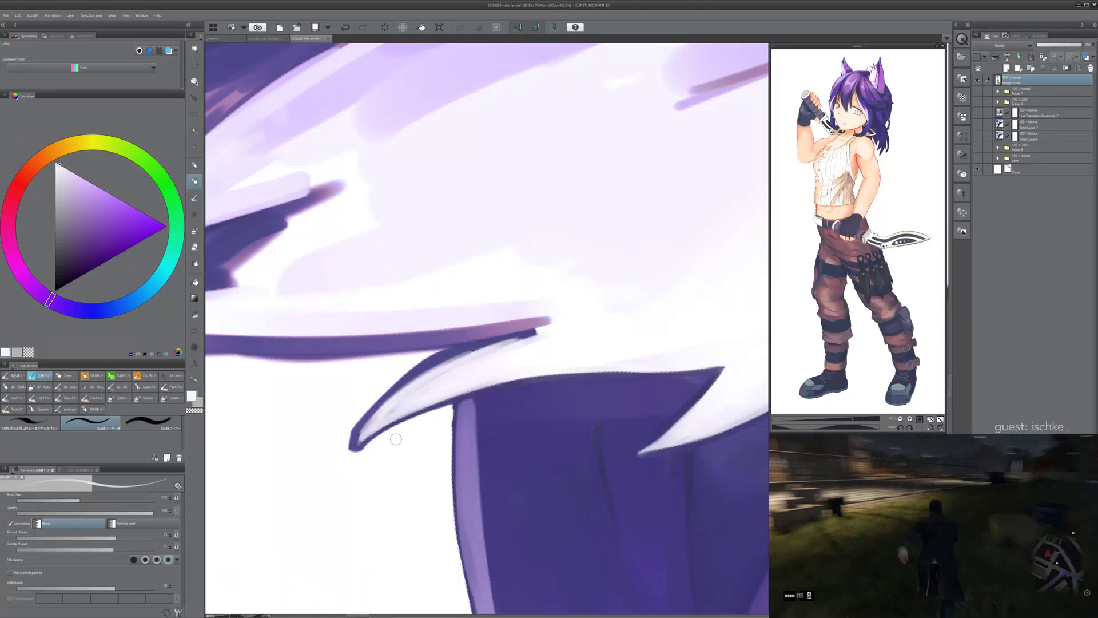
{"action": "left_click_drag", "start_coordinate": [391, 409], "coordinate": [473, 356]}
{"action": "left_click_drag", "start_coordinate": [403, 395], "coordinate": [552, 328]}
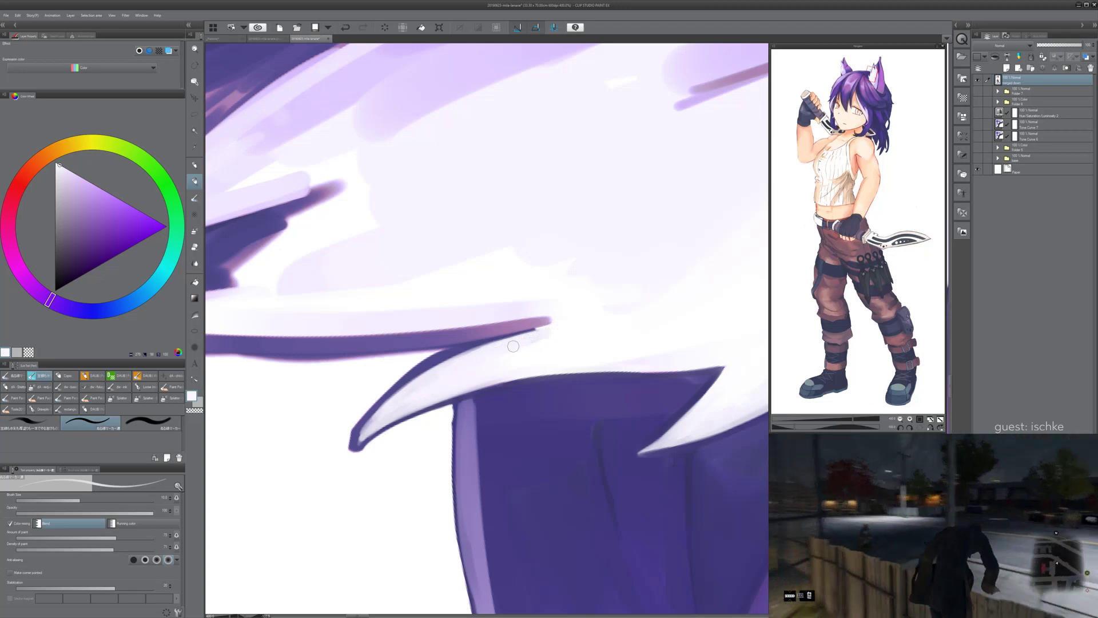
- Erase along the outside of the curled tuft's dark outline to thin it and sharpen the tip
{"action": "key", "text": "asciicircum"}
{"action": "key", "text": "asciicircum"}
{"action": "key", "text": "asciicircum"}
{"action": "left_click_drag", "start_coordinate": [514, 338], "coordinate": [645, 456]}
{"action": "key", "text": "minus"}
{"action": "key", "text": "minus"}
{"action": "key", "text": "e"}
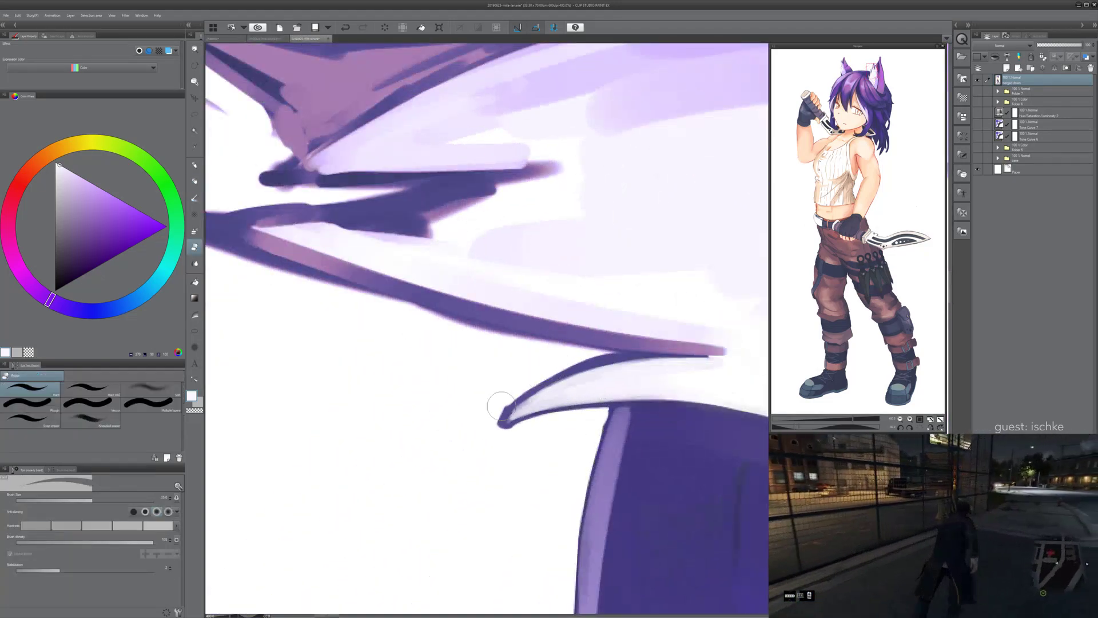
{"action": "left_click_drag", "start_coordinate": [534, 383], "coordinate": [550, 369]}
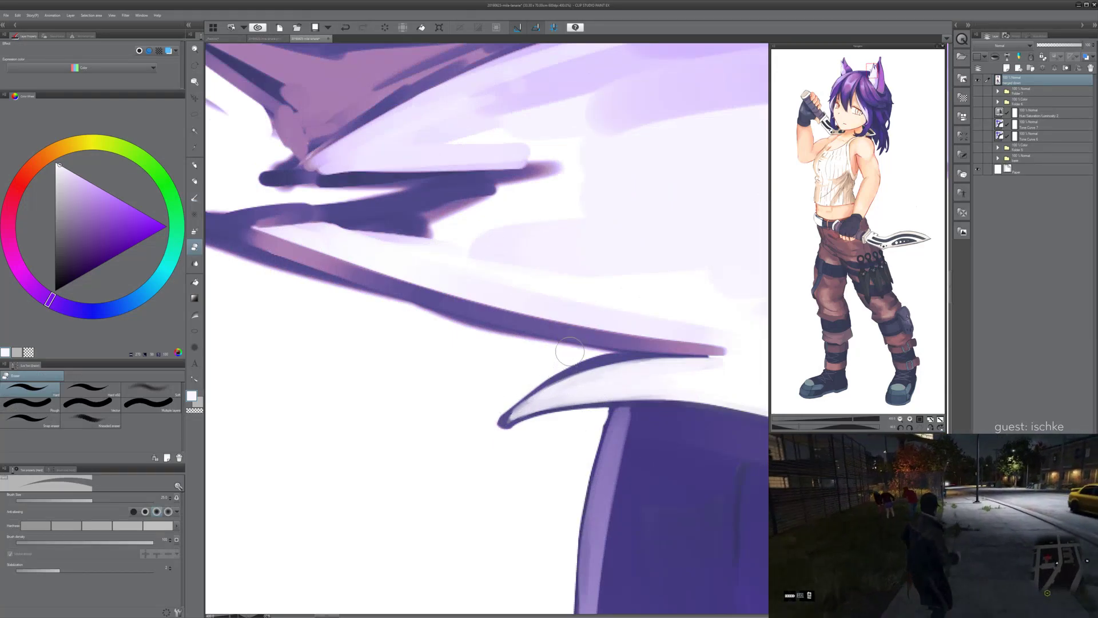
{"action": "key", "text": "bracketleft"}
{"action": "key", "text": "bracketleft"}
{"action": "key", "text": "bracketleft"}
{"action": "key", "text": "bracketleft"}
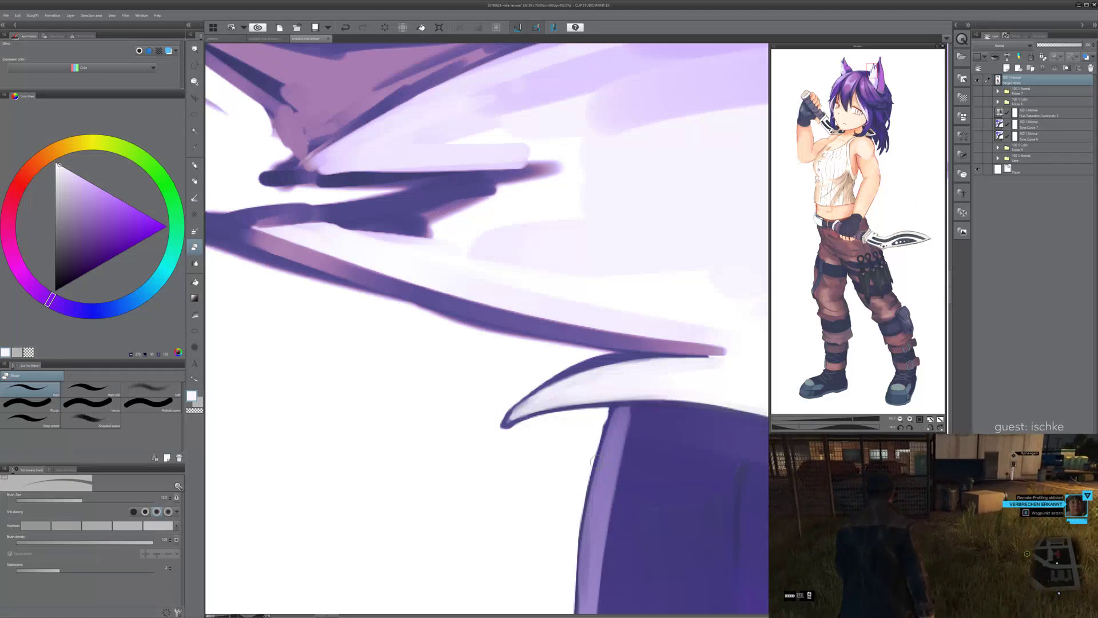
- Examine the curled tuft and ear fur from several angles and against the whole head
{"action": "key", "text": "asciicircum"}
{"action": "key", "text": "asciicircum"}
{"action": "key", "text": "asciicircum"}
{"action": "key", "text": "asciicircum"}
{"action": "key", "text": "asciicircum"}
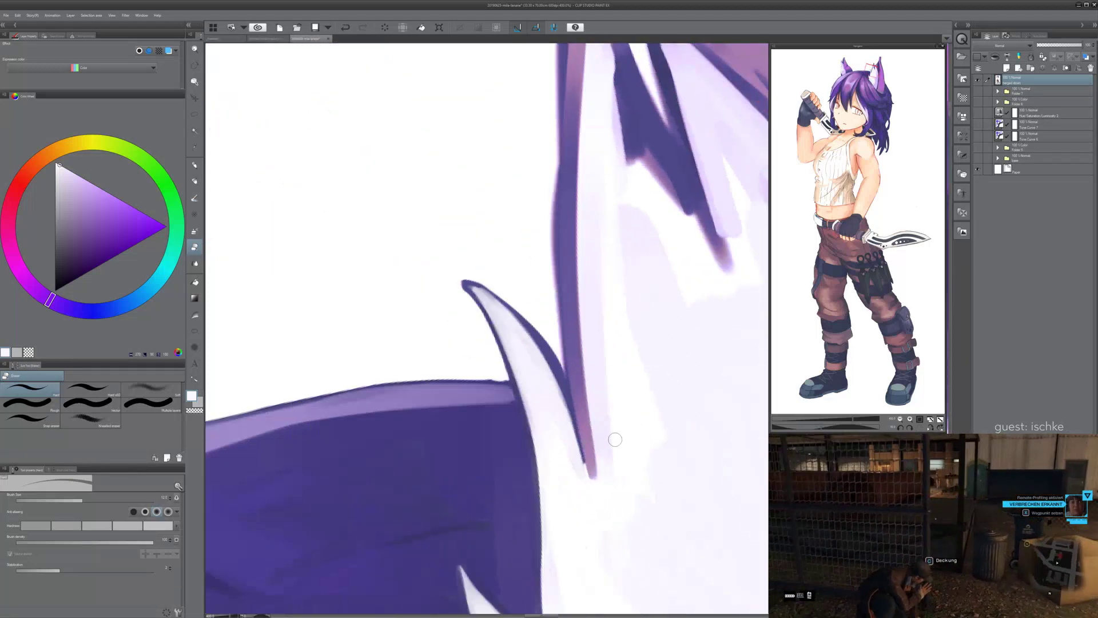
{"action": "scroll", "coordinate": [616, 439], "scroll_direction": "down", "scroll_amount": 1}
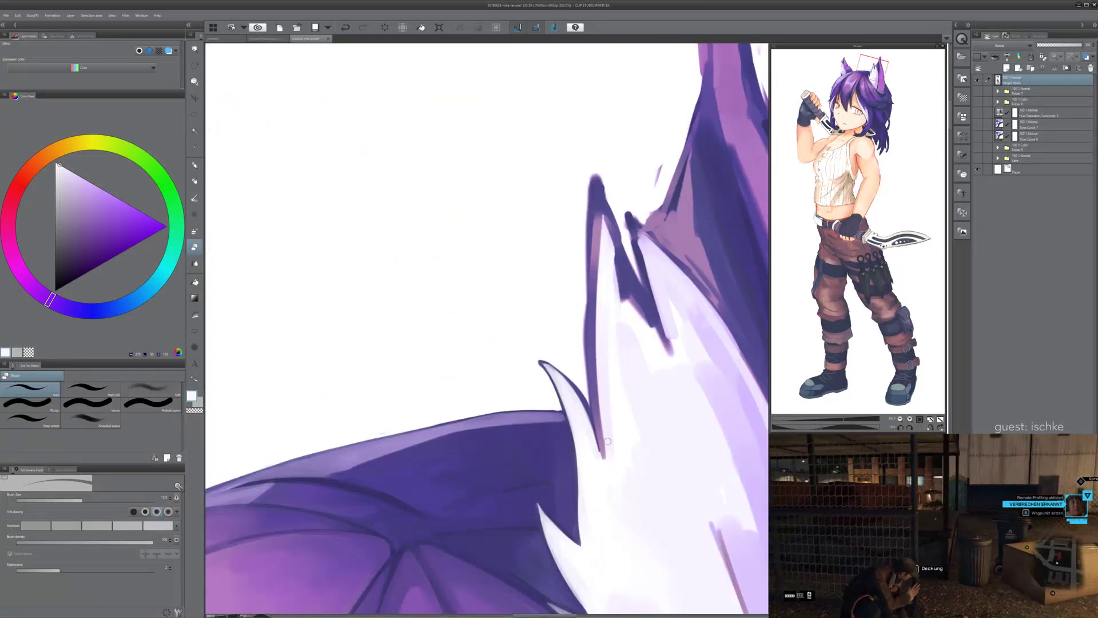
{"action": "scroll", "coordinate": [608, 442], "scroll_direction": "down", "scroll_amount": 4}
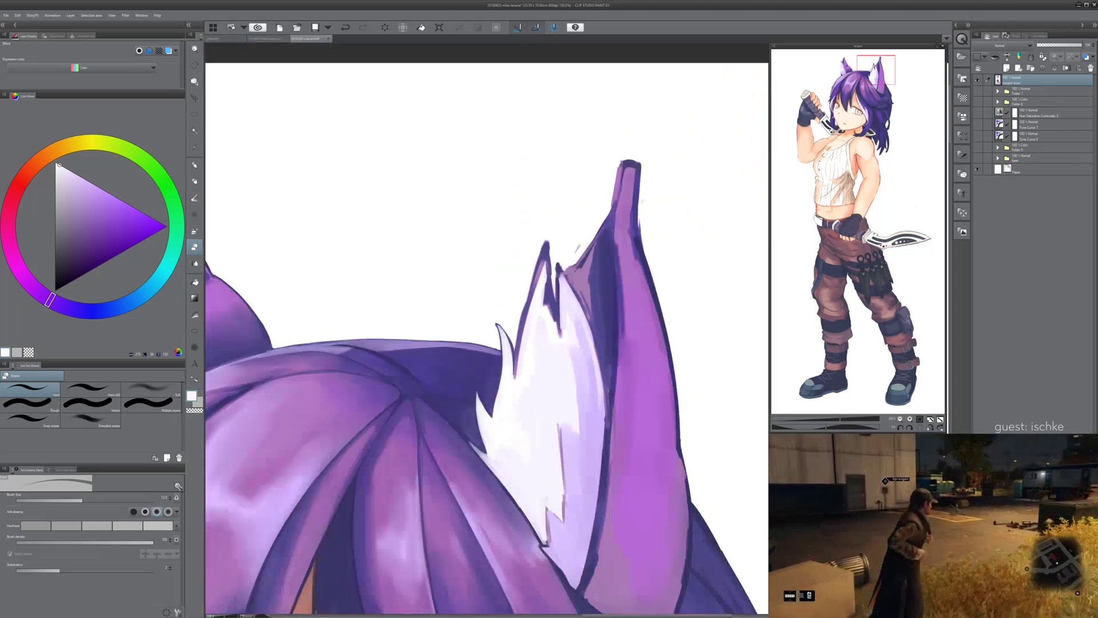
{"action": "scroll", "coordinate": [607, 441], "scroll_direction": "down", "scroll_amount": 2}
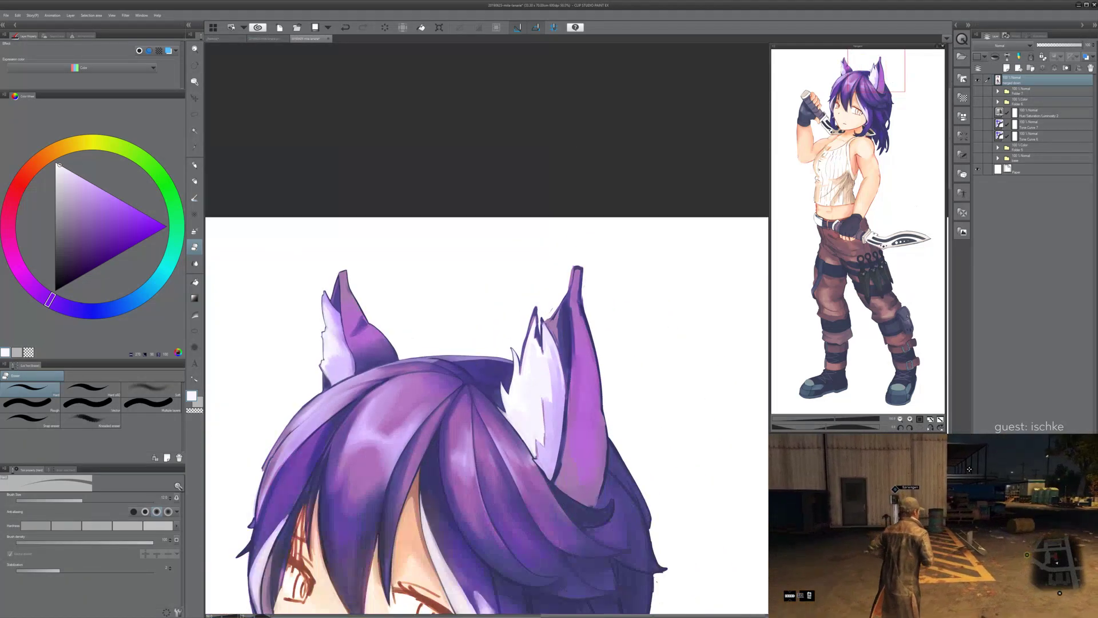
{"action": "scroll", "coordinate": [526, 374], "scroll_direction": "up", "scroll_amount": 1}
{"action": "key", "text": "minus"}
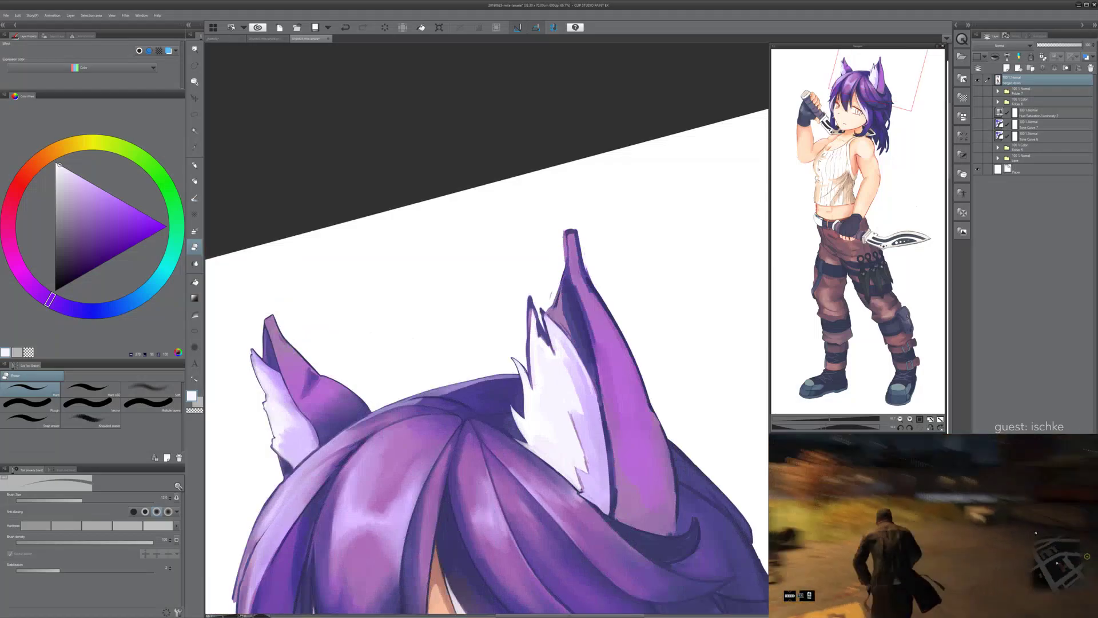
{"action": "key", "text": "asciicircum"}
{"action": "scroll", "coordinate": [520, 373], "scroll_direction": "down", "scroll_amount": 3}
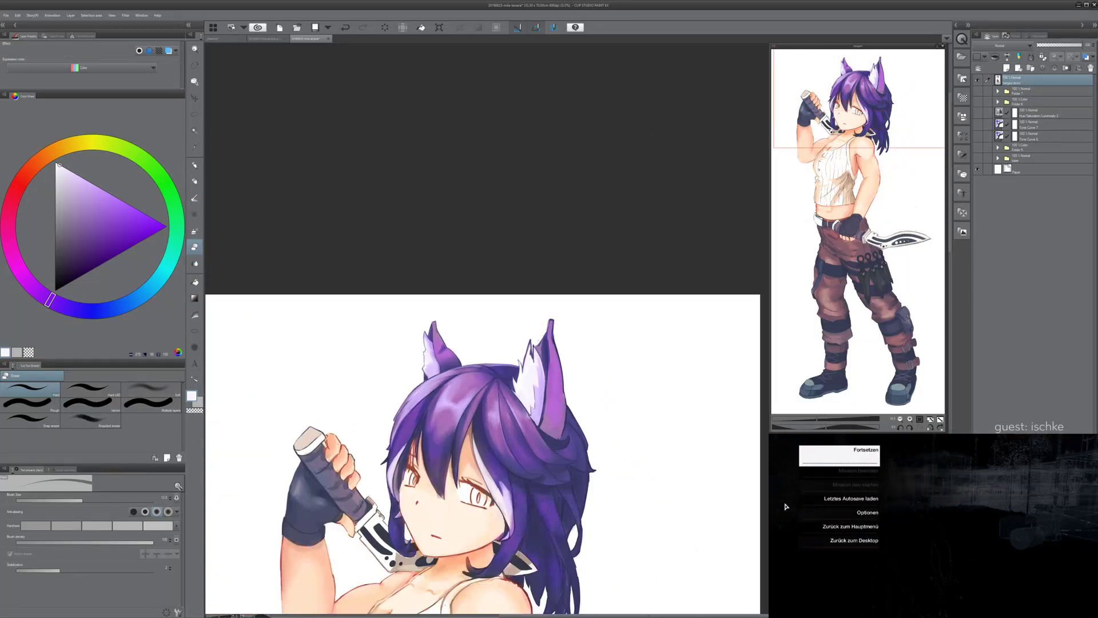
{"action": "scroll", "coordinate": [524, 372], "scroll_direction": "up", "scroll_amount": 4}
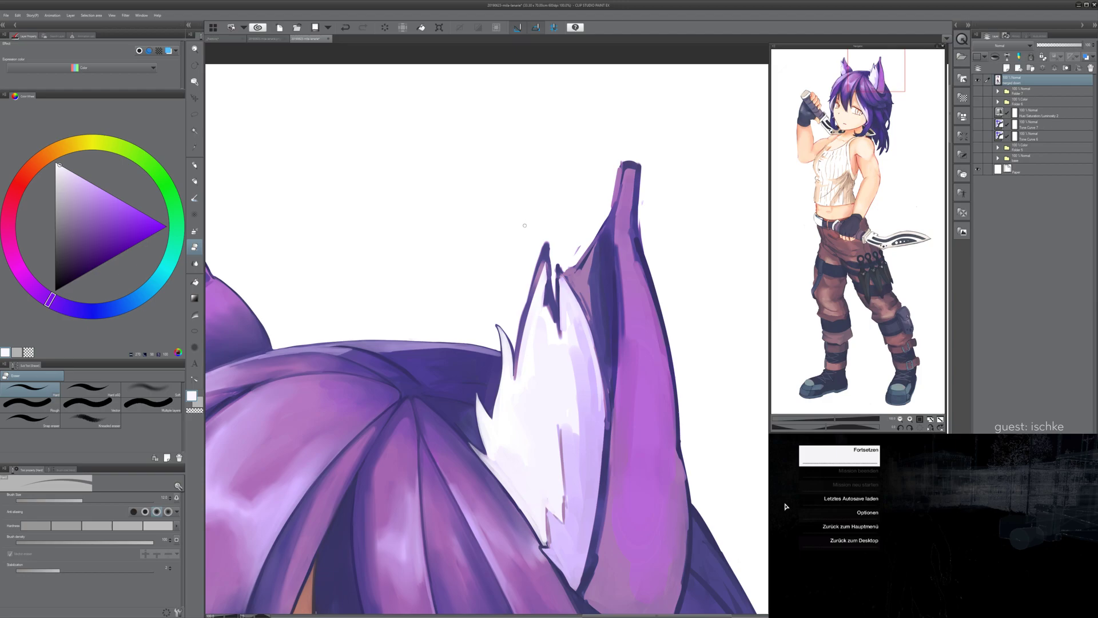
{"action": "scroll", "coordinate": [524, 229], "scroll_direction": "up", "scroll_amount": 2}
- Try erasing along the tall fur spike's shaded inside, sample a nearby colour and undo the last stroke
{"action": "left_click_drag", "start_coordinate": [523, 227], "coordinate": [361, 208]}
{"action": "mouse_move", "coordinate": [359, 417]}
{"action": "left_mouse_down"}
{"action": "mouse_move", "coordinate": [391, 307]}
{"action": "mouse_move", "coordinate": [379, 334]}
{"action": "left_mouse_up"}
{"action": "left_click", "coordinate": [400, 307], "text": "alt"}
{"action": "left_click_drag", "start_coordinate": [416, 214], "coordinate": [374, 358]}
{"action": "key", "text": "ctrl+z"}
- Clear the mauve shading inside the tall fur spike with a larger eraser, leaving white fur between the outlines
{"action": "key", "text": "bracketright"}
{"action": "key", "text": "bracketright"}
{"action": "key", "text": "bracketright"}
{"action": "key", "text": "bracketright"}
{"action": "mouse_move", "coordinate": [418, 218]}
{"action": "left_mouse_down"}
{"action": "mouse_move", "coordinate": [385, 322]}
{"action": "mouse_move", "coordinate": [425, 208]}
{"action": "mouse_move", "coordinate": [382, 331]}
{"action": "left_mouse_up"}
{"action": "left_click_drag", "start_coordinate": [404, 253], "coordinate": [362, 394]}
{"action": "left_click_drag", "start_coordinate": [382, 321], "coordinate": [361, 422]}
{"action": "left_click_drag", "start_coordinate": [381, 323], "coordinate": [357, 432]}
{"action": "left_click_drag", "start_coordinate": [376, 344], "coordinate": [360, 426]}
{"action": "left_click_drag", "start_coordinate": [375, 380], "coordinate": [359, 429]}
{"action": "mouse_move", "coordinate": [373, 360]}
{"action": "left_mouse_down"}
{"action": "mouse_move", "coordinate": [359, 436]}
{"action": "mouse_move", "coordinate": [364, 421]}
{"action": "left_mouse_up"}
{"action": "left_click_drag", "start_coordinate": [400, 316], "coordinate": [365, 385]}
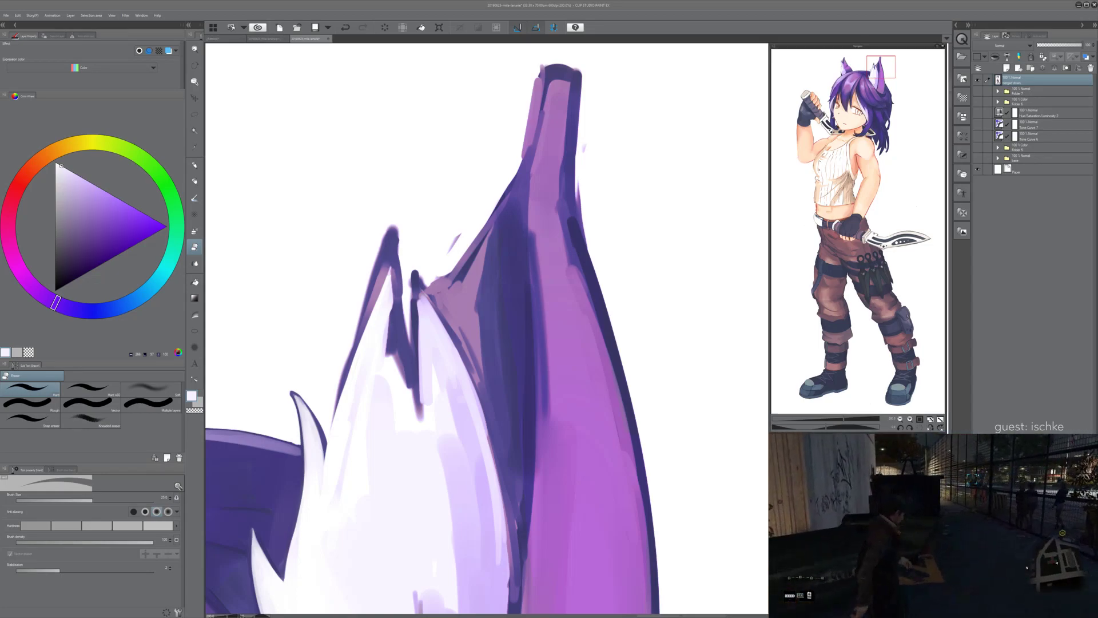
- Erase the dark wedge on the tall spike's inner side down to a narrow outline
{"action": "left_click", "coordinate": [92, 310]}
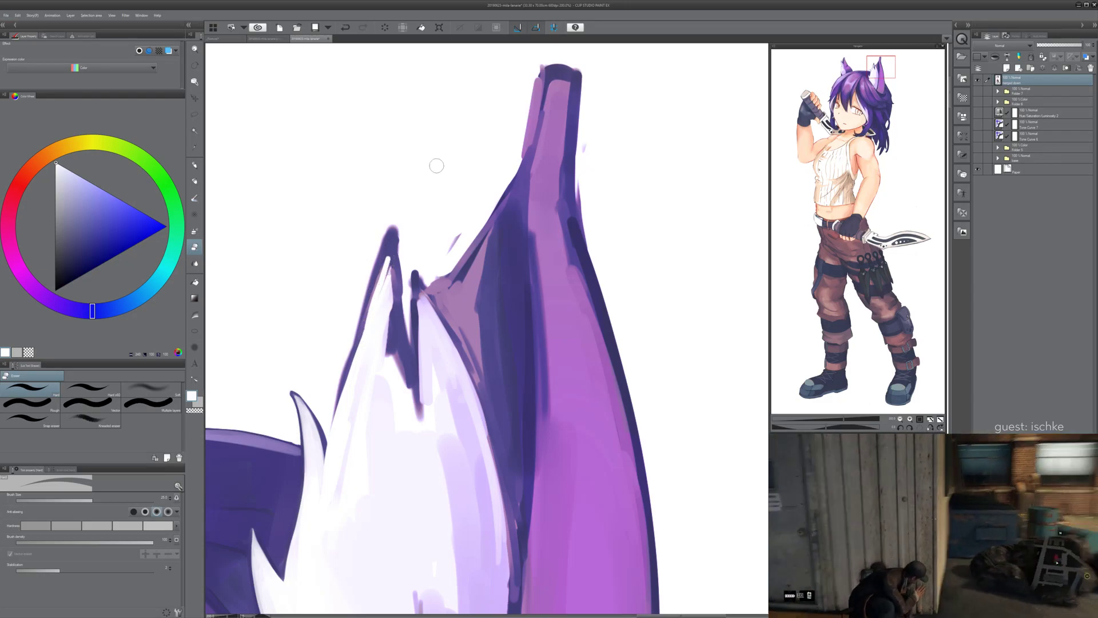
{"action": "left_click_drag", "start_coordinate": [389, 254], "coordinate": [389, 337]}
{"action": "left_click_drag", "start_coordinate": [391, 254], "coordinate": [409, 386]}
{"action": "mouse_move", "coordinate": [398, 332]}
{"action": "left_mouse_down"}
{"action": "mouse_move", "coordinate": [380, 299]}
{"action": "mouse_move", "coordinate": [382, 311]}
{"action": "mouse_move", "coordinate": [389, 290]}
{"action": "mouse_move", "coordinate": [389, 353]}
{"action": "mouse_move", "coordinate": [377, 326]}
{"action": "left_mouse_up"}
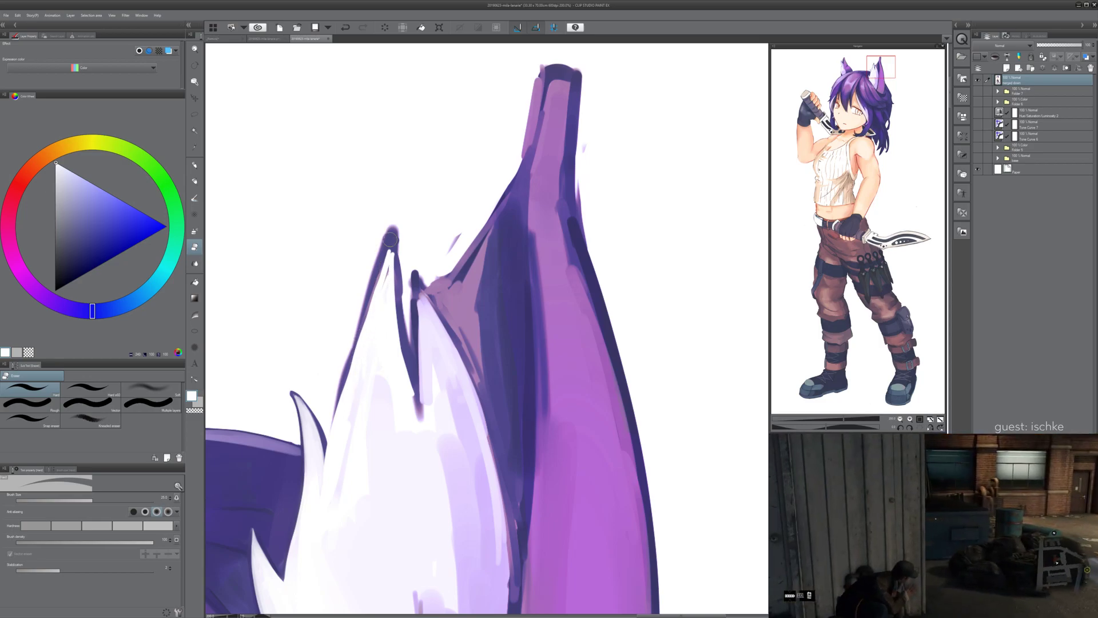
- Try to redraw the tall spike's outer outline with sampled indigo, undoing the strokes
{"action": "left_click", "coordinate": [350, 365], "text": "alt"}
{"action": "left_click_drag", "start_coordinate": [344, 367], "coordinate": [324, 446]}
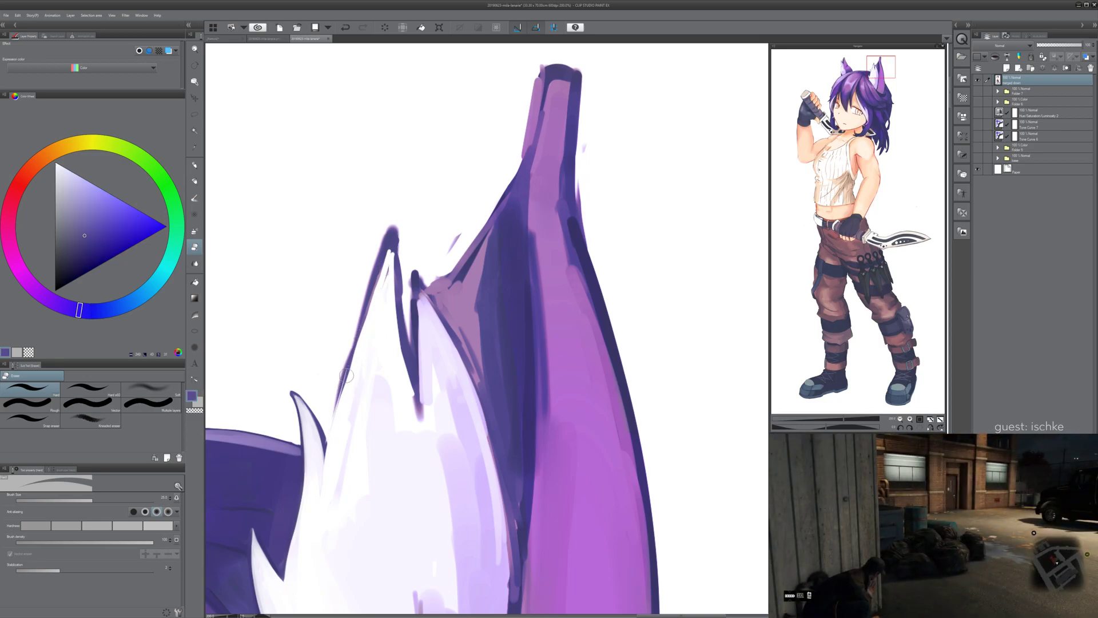
{"action": "key", "text": "p"}
{"action": "left_click_drag", "start_coordinate": [340, 387], "coordinate": [323, 473]}
{"action": "key", "text": "ctrl+z"}
{"action": "key", "text": "ctrl+z"}
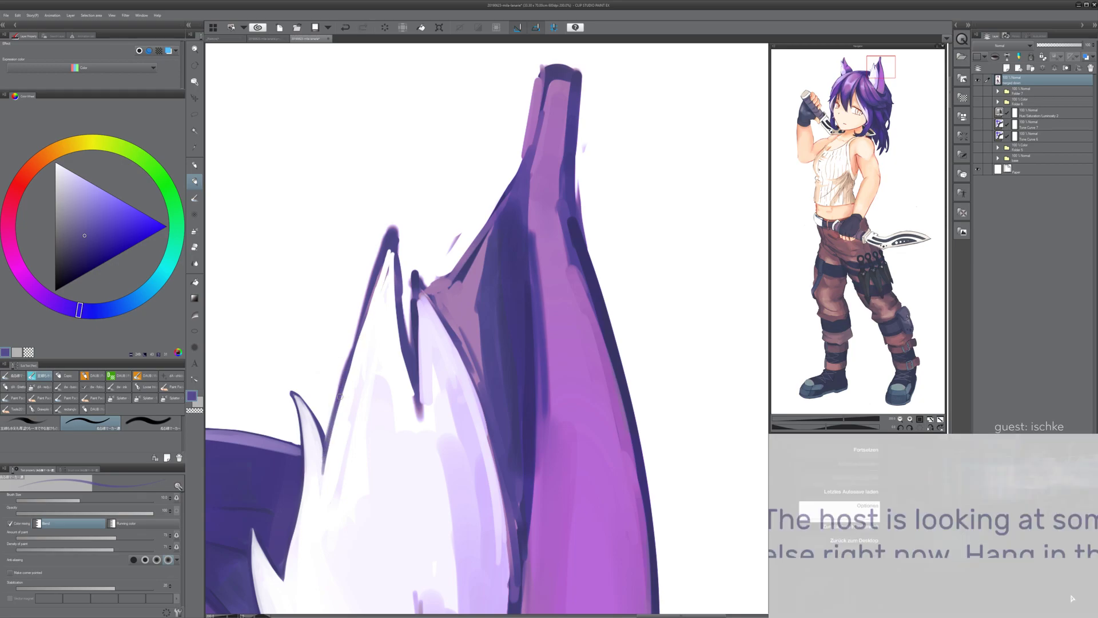
{"action": "left_click_drag", "start_coordinate": [337, 403], "coordinate": [297, 469]}
{"action": "left_click_drag", "start_coordinate": [315, 417], "coordinate": [355, 319]}
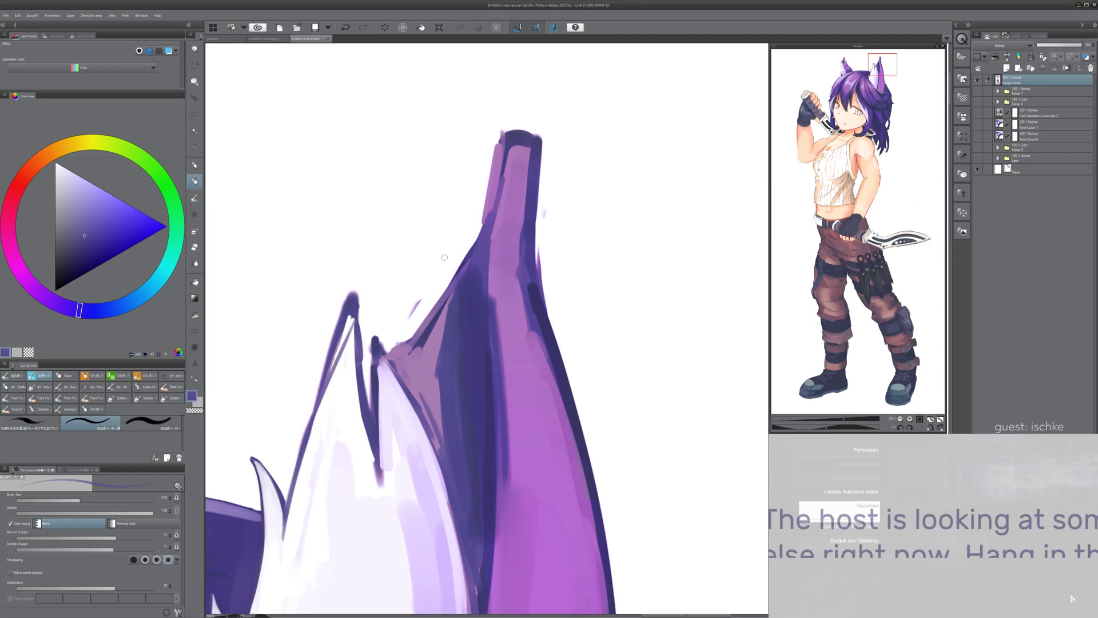
{"action": "key", "text": "asciicircum"}
{"action": "key", "text": "asciicircum"}
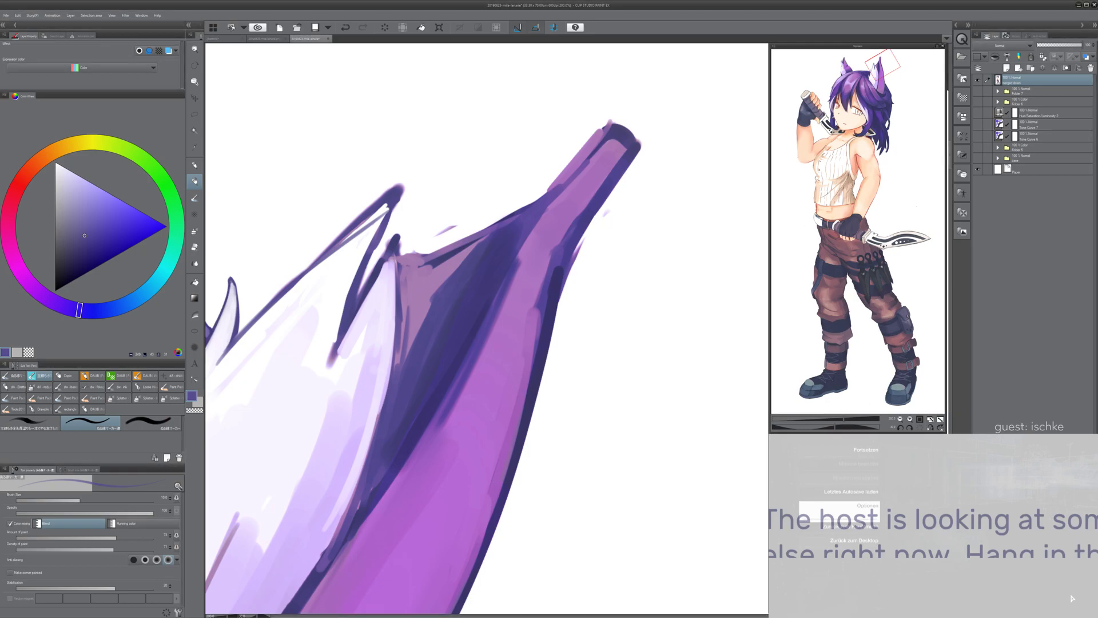
{"action": "key", "text": "ctrl+z"}
{"action": "key", "text": "ctrl+z"}
- Erase along the tall spike's outer outline to thin it and remove its blunt rounded tip
{"action": "mouse_move", "coordinate": [296, 283]}
{"action": "left_mouse_down"}
{"action": "mouse_move", "coordinate": [383, 203]}
{"action": "mouse_move", "coordinate": [373, 249]}
{"action": "mouse_move", "coordinate": [364, 240]}
{"action": "mouse_move", "coordinate": [378, 219]}
{"action": "mouse_move", "coordinate": [461, 279]}
{"action": "left_mouse_up"}
{"action": "left_click", "coordinate": [362, 246], "text": "alt"}
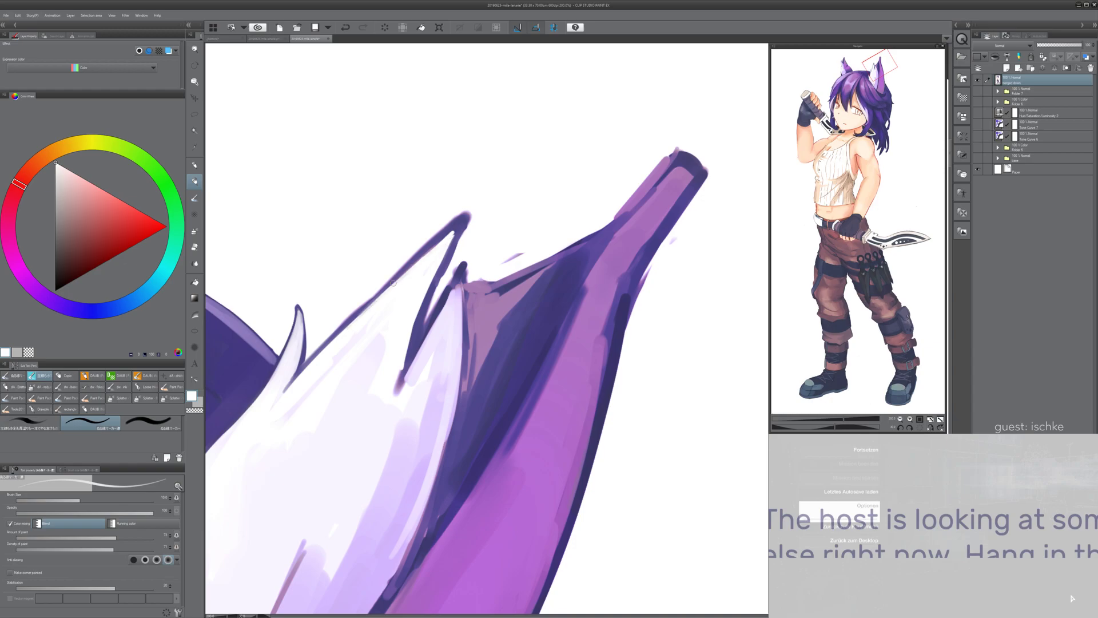
{"action": "key", "text": "e"}
{"action": "left_click_drag", "start_coordinate": [357, 304], "coordinate": [485, 203]}
{"action": "mouse_move", "coordinate": [391, 272]}
{"action": "left_mouse_down"}
{"action": "mouse_move", "coordinate": [326, 338]}
{"action": "mouse_move", "coordinate": [430, 242]}
{"action": "mouse_move", "coordinate": [314, 351]}
{"action": "mouse_move", "coordinate": [462, 225]}
{"action": "left_mouse_up"}
{"action": "left_click_drag", "start_coordinate": [321, 339], "coordinate": [471, 220]}
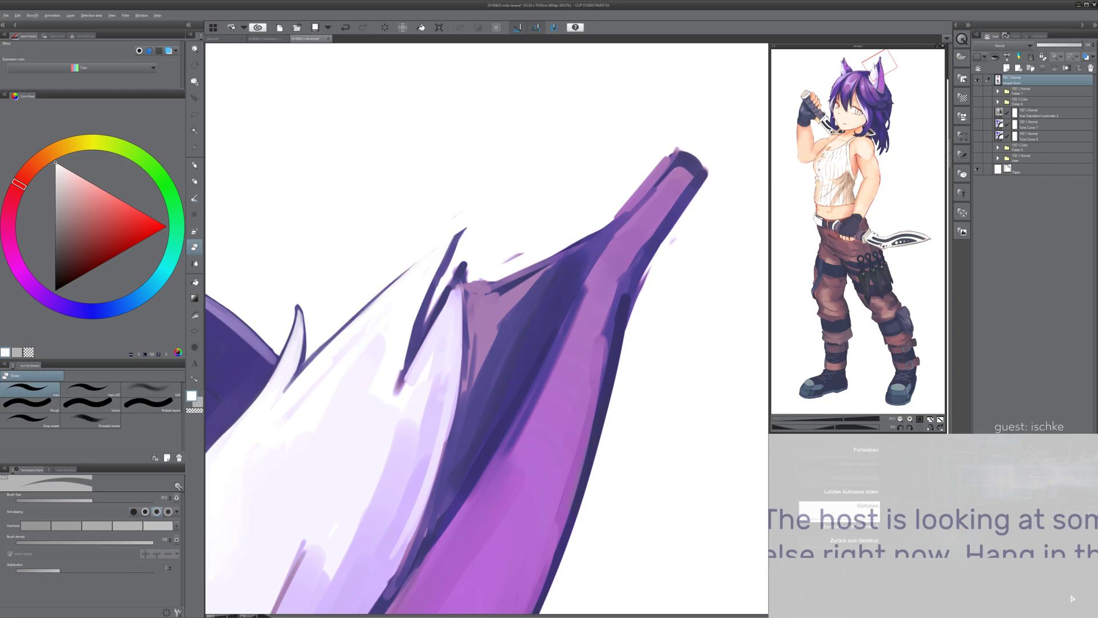
- Sample the indigo of the tall spike's outline, undo a trial stroke and reduce the brush size
{"action": "left_click", "coordinate": [343, 327], "text": "alt"}
{"action": "key", "text": "bracketleft"}
{"action": "key", "text": "bracketleft"}
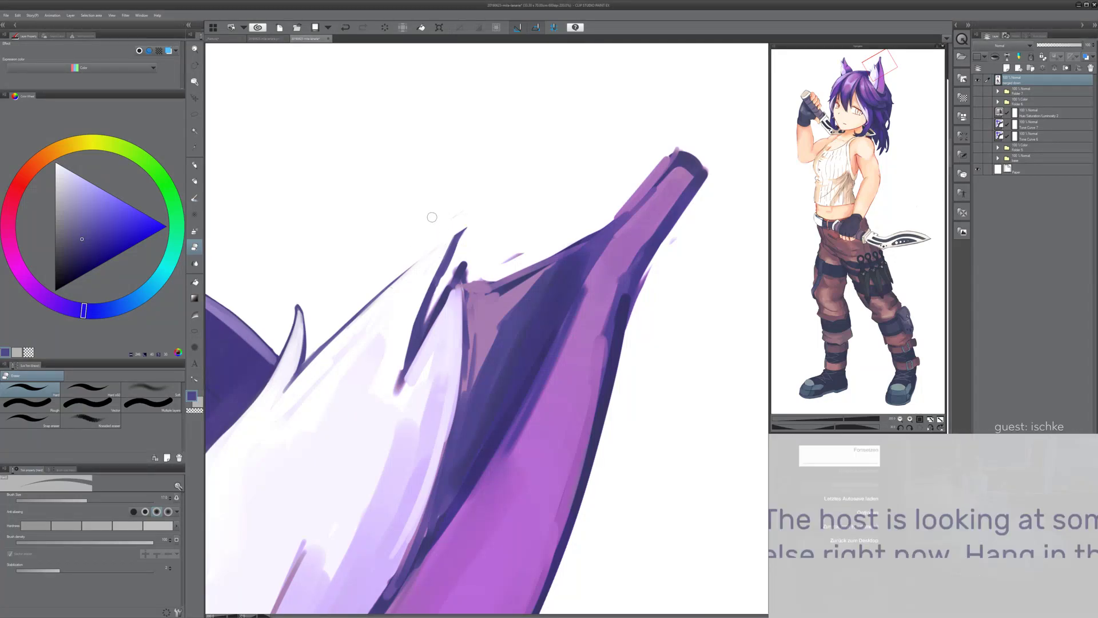
{"action": "left_click_drag", "start_coordinate": [375, 298], "coordinate": [345, 330]}
{"action": "key", "text": "ctrl+z"}
{"action": "key", "text": "bracketleft"}
{"action": "key", "text": "bracketleft"}
- Redraw the tall spike's outer outline as a thin indigo line up to its tip, undoing and retrying strokes
{"action": "key", "text": "p"}
{"action": "left_click_drag", "start_coordinate": [323, 320], "coordinate": [428, 232]}
{"action": "key", "text": "ctrl+z"}
{"action": "key", "text": "ctrl+z"}
{"action": "left_click_drag", "start_coordinate": [326, 343], "coordinate": [450, 241]}
{"action": "key", "text": "ctrl+z"}
{"action": "left_click_drag", "start_coordinate": [307, 367], "coordinate": [460, 233]}
{"action": "left_click_drag", "start_coordinate": [335, 338], "coordinate": [462, 230]}
{"action": "key", "text": "ctrl+z"}
{"action": "key", "text": "ctrl+z"}
{"action": "left_click_drag", "start_coordinate": [350, 317], "coordinate": [452, 235]}
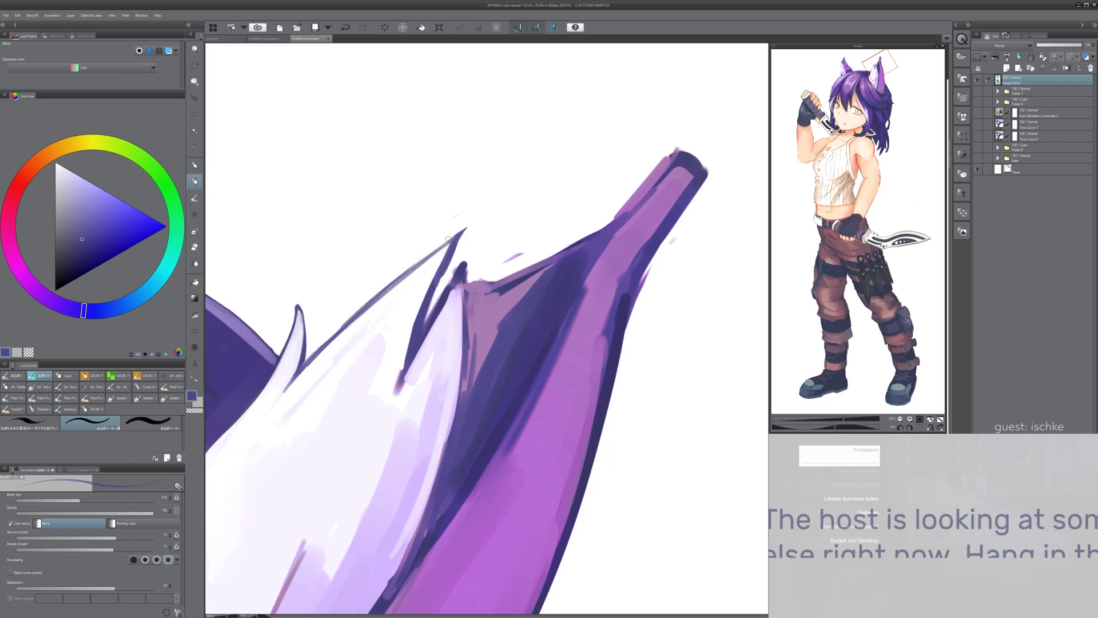
{"action": "key", "text": "ctrl+z"}
{"action": "mouse_move", "coordinate": [362, 311]}
{"action": "left_mouse_down"}
{"action": "mouse_move", "coordinate": [464, 234]}
{"action": "mouse_move", "coordinate": [449, 240]}
{"action": "left_mouse_up"}
{"action": "key", "text": "ctrl+z"}
- Erase the rim of the redrawn outer line to smooth it and shorten the spike's tip
{"action": "key", "text": "e"}
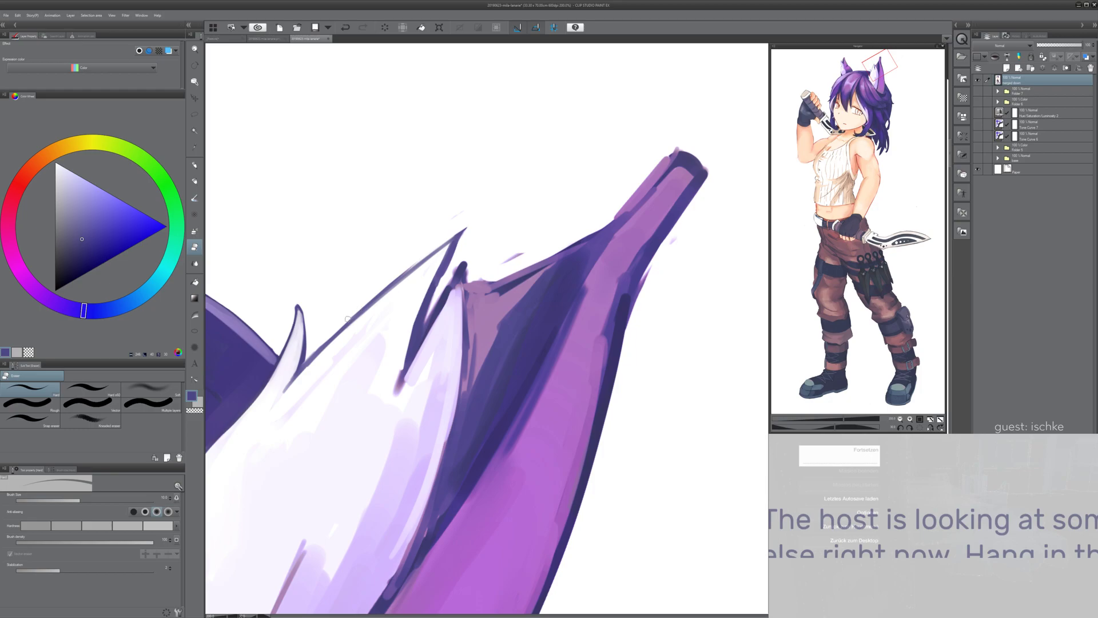
{"action": "left_click_drag", "start_coordinate": [365, 302], "coordinate": [412, 267]}
{"action": "left_click_drag", "start_coordinate": [462, 232], "coordinate": [468, 227]}
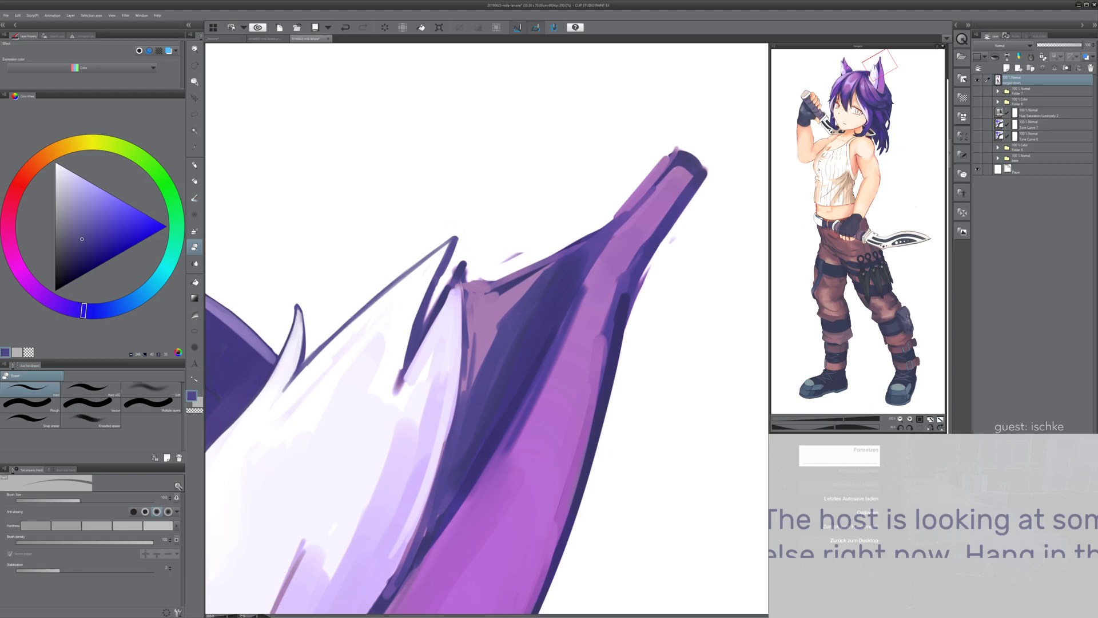
- Thin the tall spike's inner outline from the tip down to the notch with the eraser, undoing one stroke
{"action": "left_click_drag", "start_coordinate": [486, 326], "coordinate": [425, 309]}
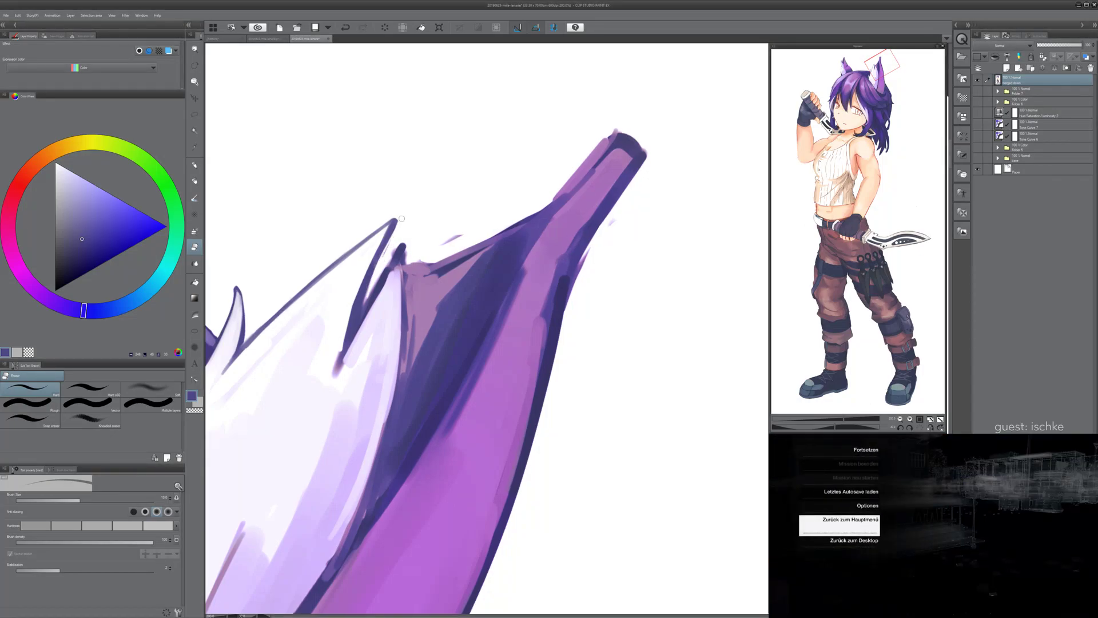
{"action": "left_click_drag", "start_coordinate": [398, 222], "coordinate": [370, 289]}
{"action": "key", "text": "ctrl+z"}
{"action": "left_click_drag", "start_coordinate": [385, 248], "coordinate": [388, 235]}
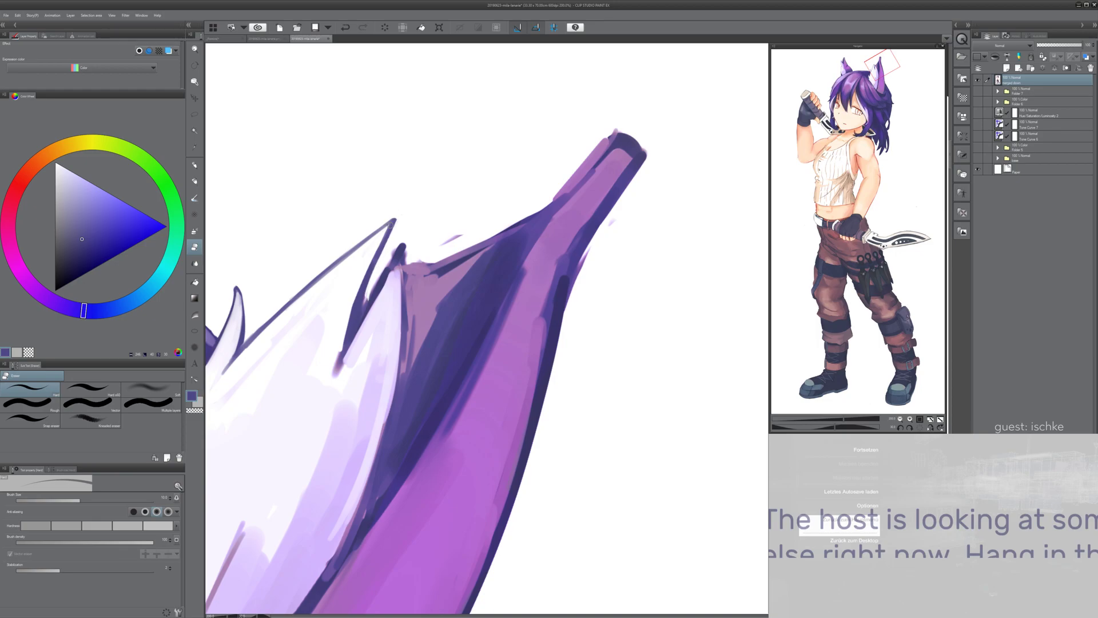
{"action": "mouse_move", "coordinate": [367, 299]}
{"action": "left_mouse_down"}
{"action": "mouse_move", "coordinate": [357, 323]}
{"action": "mouse_move", "coordinate": [374, 275]}
{"action": "mouse_move", "coordinate": [354, 331]}
{"action": "left_mouse_up"}
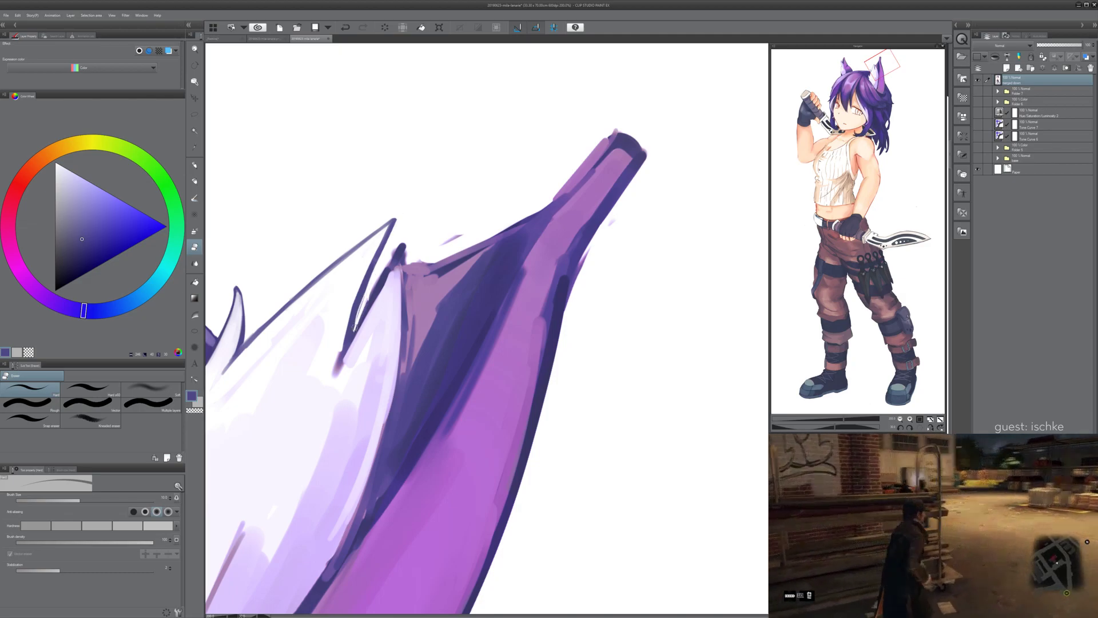
- Sharpen the short dark spike beside the notch and erase the stray mauve mark above the ear's edge
{"action": "mouse_move", "coordinate": [372, 276]}
{"action": "left_mouse_down"}
{"action": "mouse_move", "coordinate": [358, 320]}
{"action": "mouse_move", "coordinate": [403, 244]}
{"action": "mouse_move", "coordinate": [354, 328]}
{"action": "mouse_move", "coordinate": [407, 241]}
{"action": "mouse_move", "coordinate": [375, 289]}
{"action": "mouse_move", "coordinate": [407, 242]}
{"action": "mouse_move", "coordinate": [388, 264]}
{"action": "left_mouse_up"}
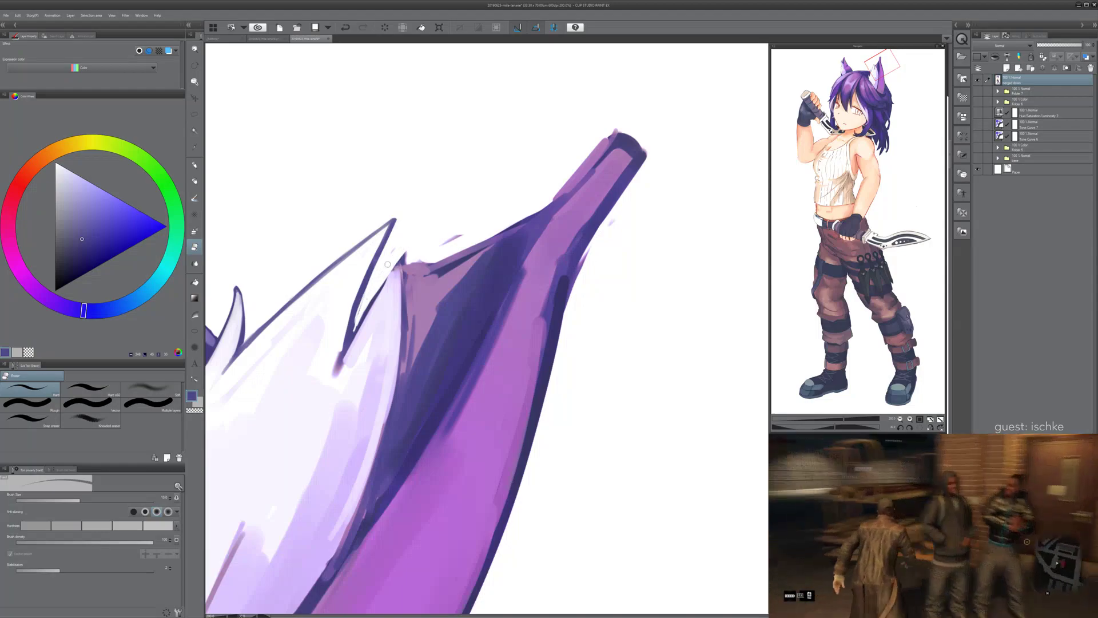
{"action": "left_click_drag", "start_coordinate": [445, 240], "coordinate": [473, 229]}
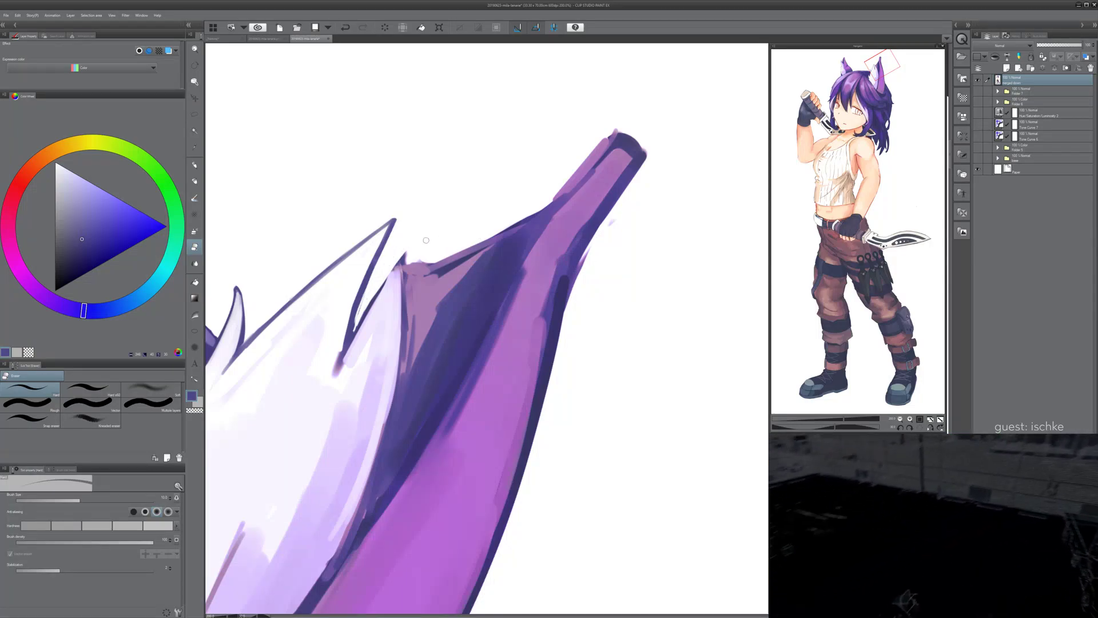
{"action": "key", "text": "asciicircum"}
{"action": "key", "text": "asciicircum"}
{"action": "key", "text": "asciicircum"}
{"action": "mouse_move", "coordinate": [441, 175]}
{"action": "left_mouse_down"}
{"action": "mouse_move", "coordinate": [433, 335]}
{"action": "mouse_move", "coordinate": [384, 299]}
{"action": "mouse_move", "coordinate": [350, 314]}
{"action": "mouse_move", "coordinate": [475, 270]}
{"action": "mouse_move", "coordinate": [350, 307]}
{"action": "left_mouse_up"}
{"action": "scroll", "coordinate": [434, 335], "scroll_direction": "up", "scroll_amount": 3}
{"action": "scroll", "coordinate": [495, 250], "scroll_direction": "down", "scroll_amount": 2}
{"action": "scroll", "coordinate": [350, 309], "scroll_direction": "up", "scroll_amount": 1}
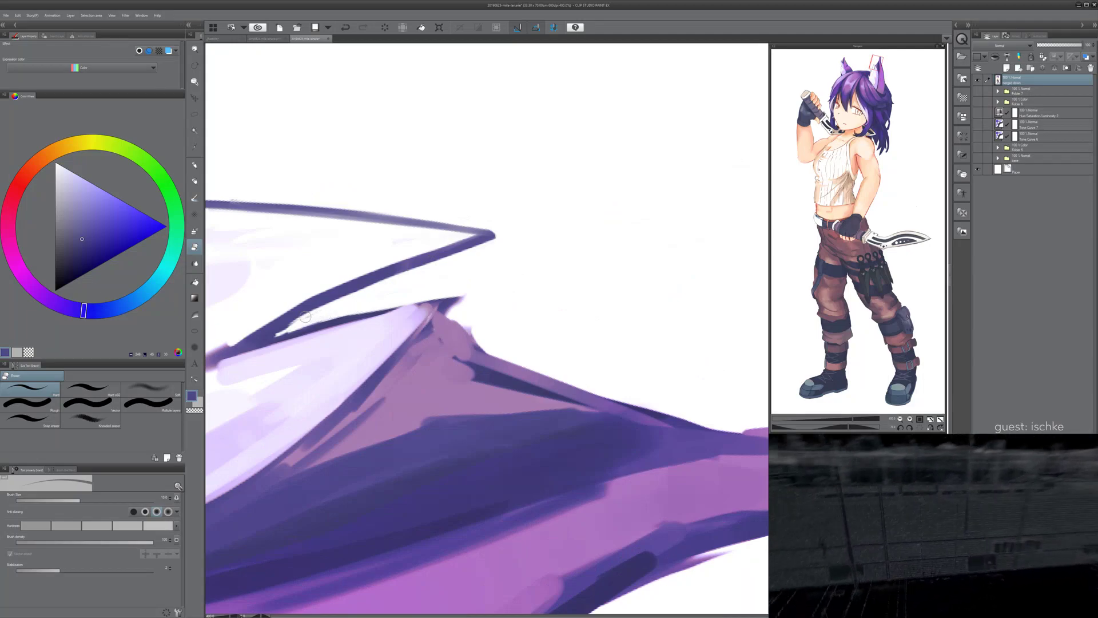
- Thin the outer side of the tall spike's inner outline with the eraser from notch to tip, undoing and retrying strokes
{"action": "left_click_drag", "start_coordinate": [287, 325], "coordinate": [432, 260]}
{"action": "key", "text": "ctrl+z"}
{"action": "left_click_drag", "start_coordinate": [281, 327], "coordinate": [429, 262]}
{"action": "key", "text": "ctrl+z"}
{"action": "mouse_move", "coordinate": [326, 305]}
{"action": "left_mouse_down"}
{"action": "mouse_move", "coordinate": [405, 267]}
{"action": "mouse_move", "coordinate": [291, 327]}
{"action": "mouse_move", "coordinate": [509, 233]}
{"action": "left_mouse_up"}
{"action": "left_click_drag", "start_coordinate": [372, 286], "coordinate": [504, 235]}
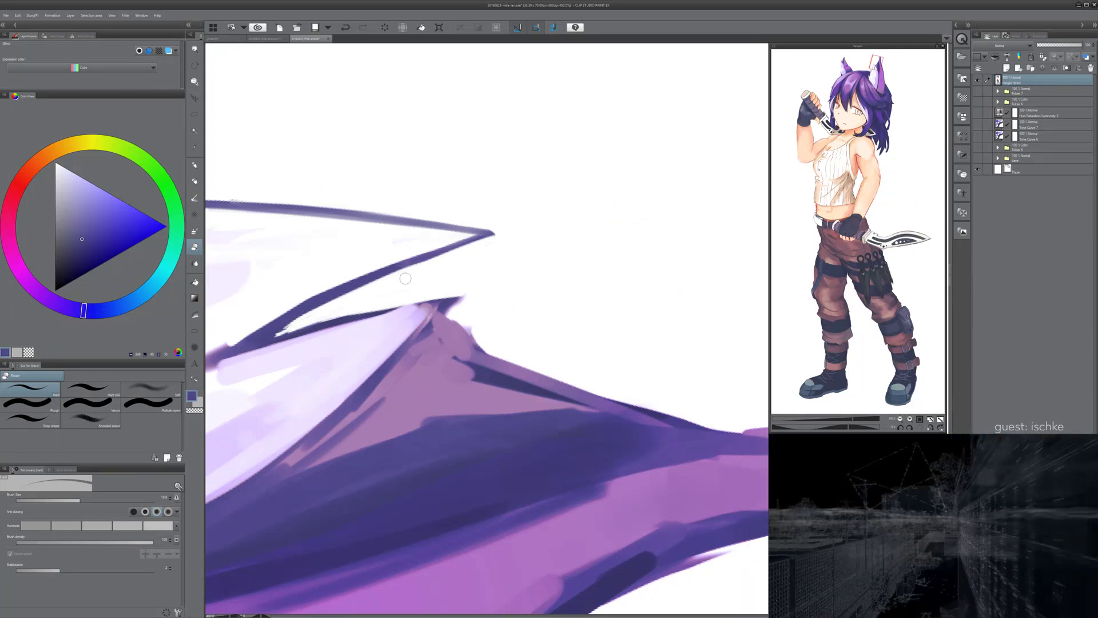
{"action": "left_click_drag", "start_coordinate": [340, 307], "coordinate": [397, 284]}
{"action": "left_click_drag", "start_coordinate": [306, 323], "coordinate": [410, 269]}
- Sample the white fur colour and paint along the fur side of the tall spike's inner outline to thin it
{"action": "left_click", "coordinate": [352, 297], "text": "alt"}
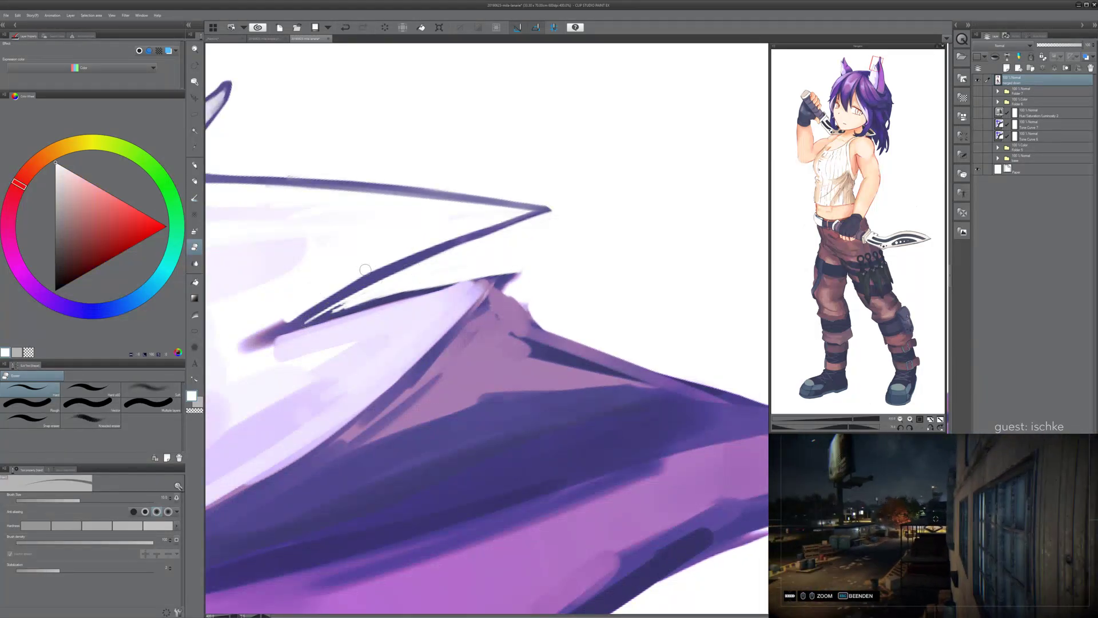
{"action": "key", "text": "p"}
{"action": "left_click_drag", "start_coordinate": [304, 311], "coordinate": [422, 248]}
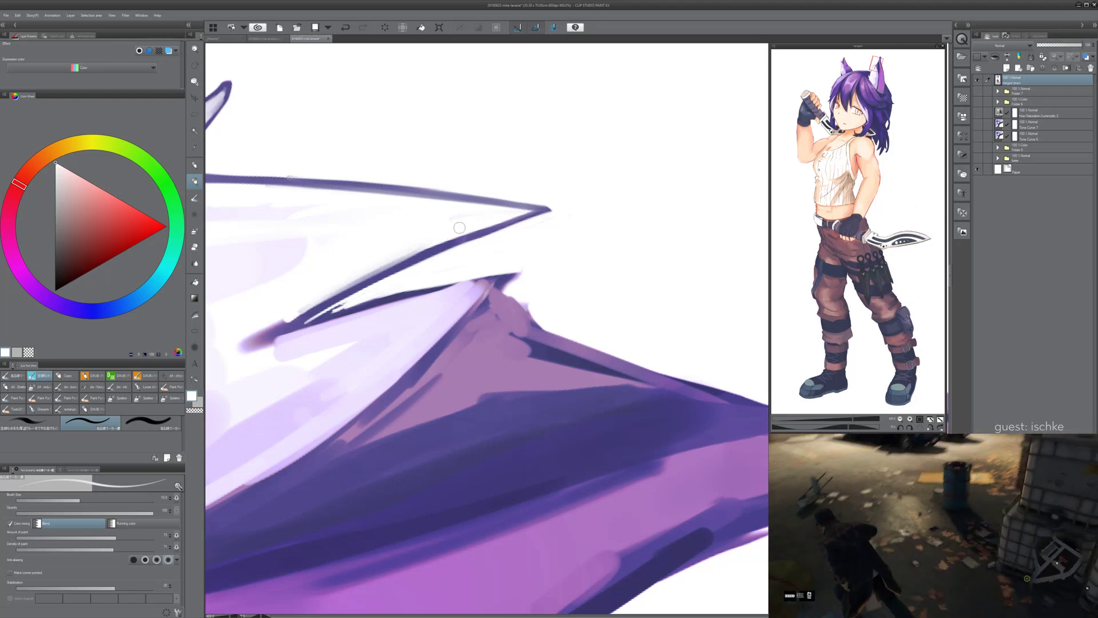
{"action": "left_click_drag", "start_coordinate": [345, 282], "coordinate": [459, 235]}
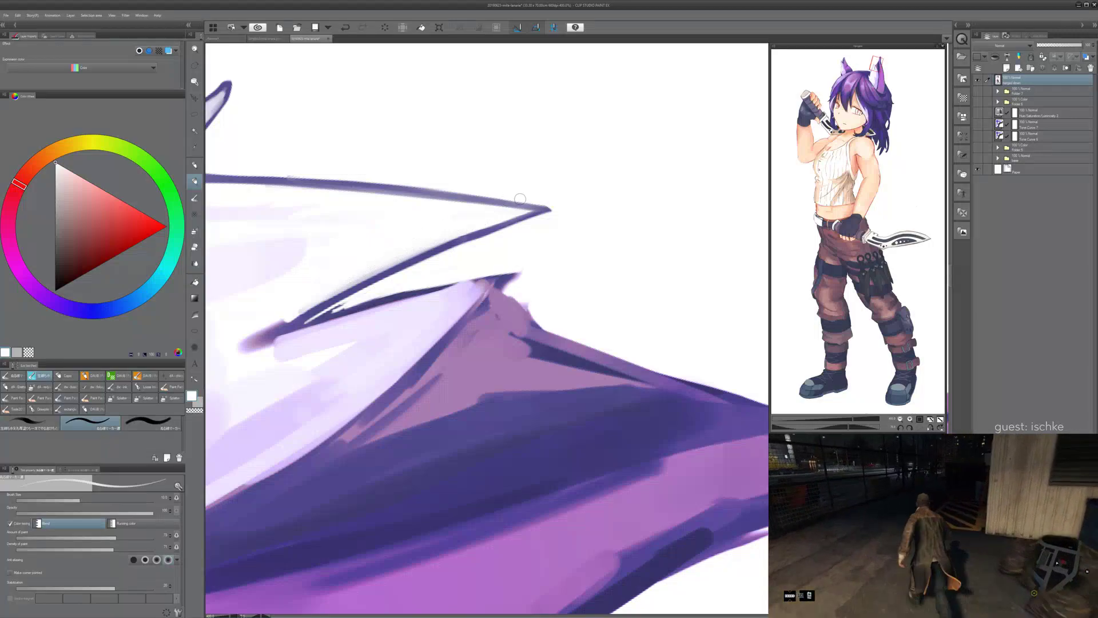
- Paint white over the mauve smudge at the base of the notch to taper the outline's end
{"action": "key", "text": "minus"}
{"action": "key", "text": "minus"}
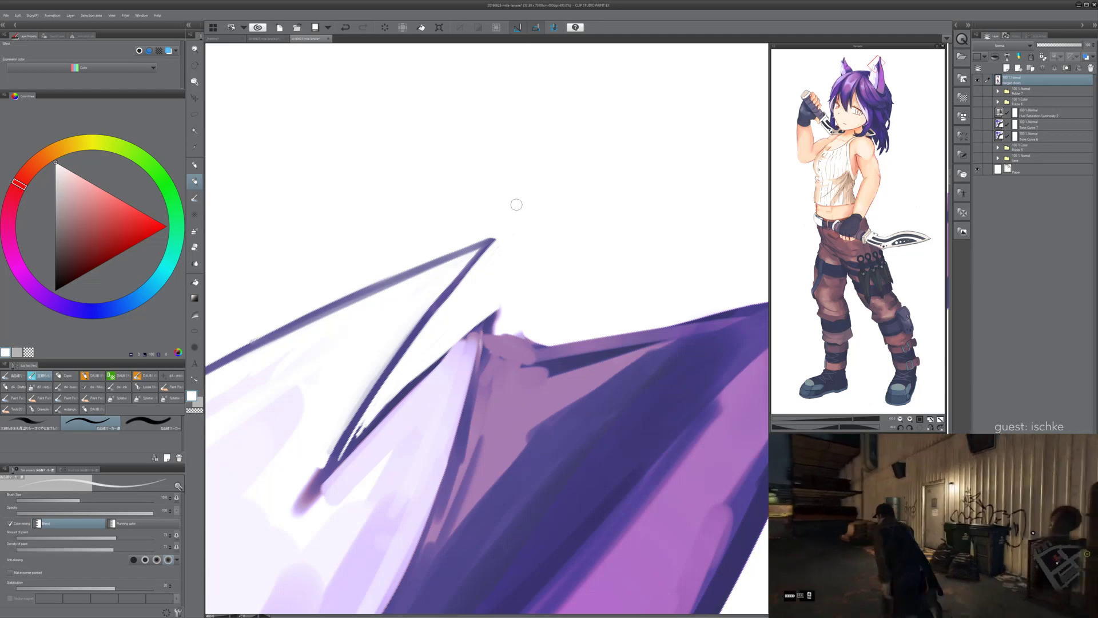
{"action": "key", "text": "asciicircum"}
{"action": "scroll", "coordinate": [515, 206], "scroll_direction": "down", "scroll_amount": 2}
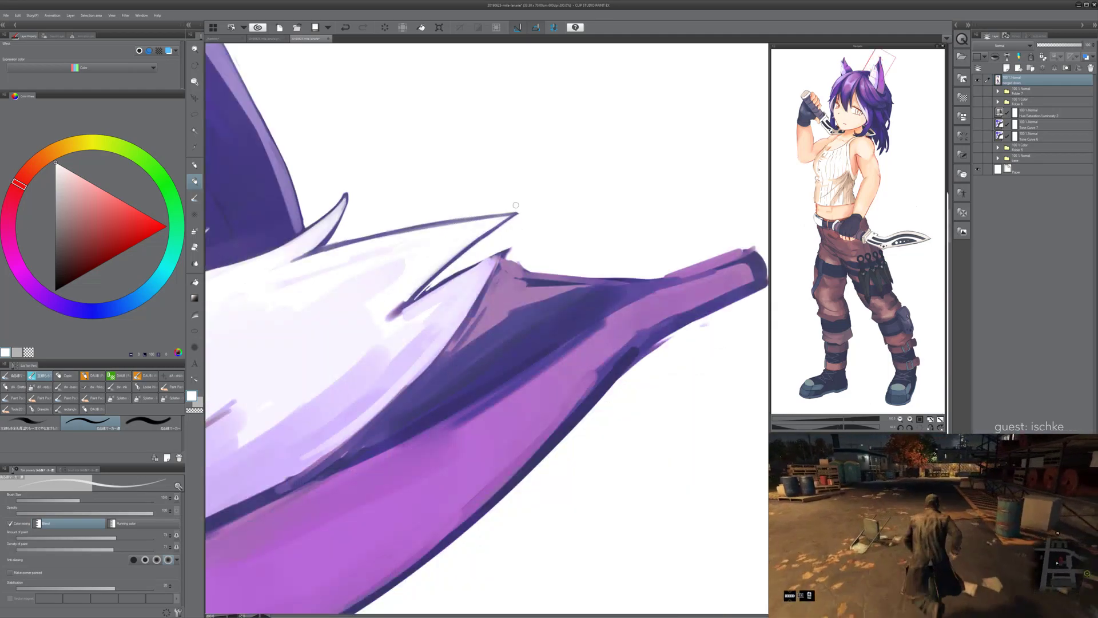
{"action": "scroll", "coordinate": [462, 292], "scroll_direction": "up", "scroll_amount": 2}
{"action": "key", "text": "asciicircum"}
{"action": "key", "text": "asciicircum"}
{"action": "left_click_drag", "start_coordinate": [414, 331], "coordinate": [459, 431]}
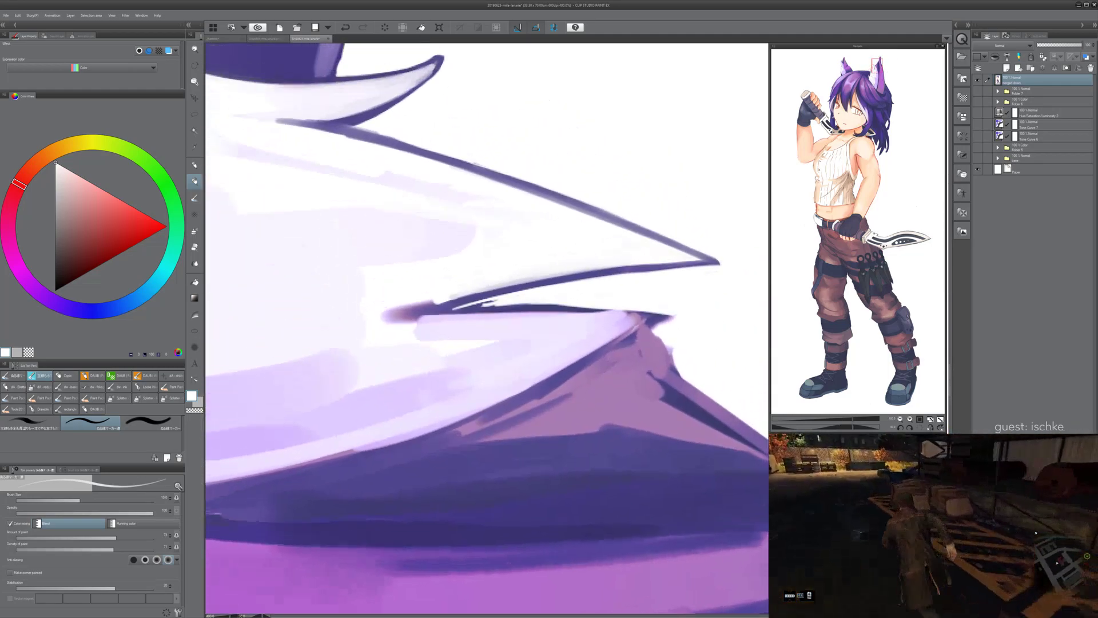
{"action": "key", "text": "minus"}
{"action": "mouse_move", "coordinate": [396, 360]}
{"action": "left_mouse_down"}
{"action": "mouse_move", "coordinate": [438, 335]}
{"action": "mouse_move", "coordinate": [392, 366]}
{"action": "left_mouse_up"}
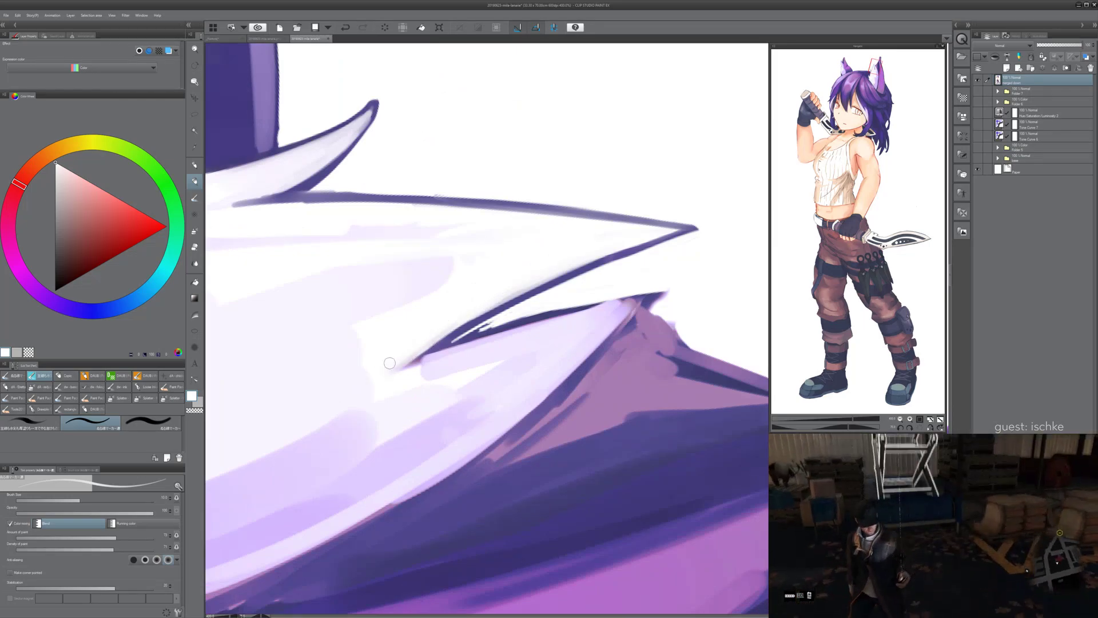
{"action": "key", "text": "minus"}
{"action": "left_click_drag", "start_coordinate": [578, 384], "coordinate": [531, 385]}
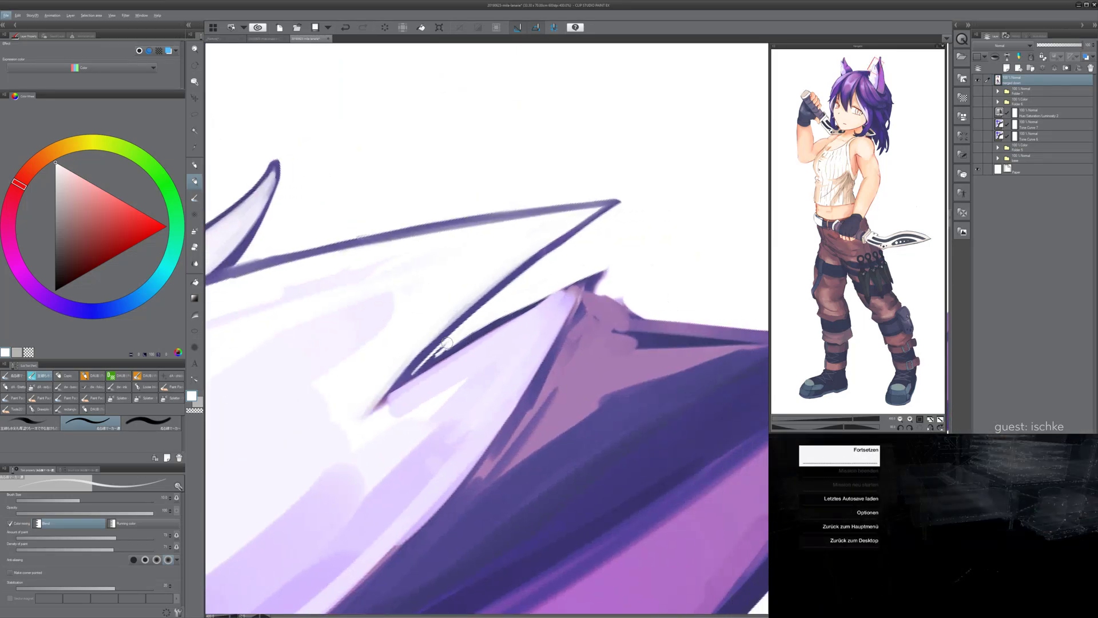
- Erase the leftover dark flecks inside the narrow gap between the tall and short spikes, undoing one stroke
{"action": "key", "text": "e"}
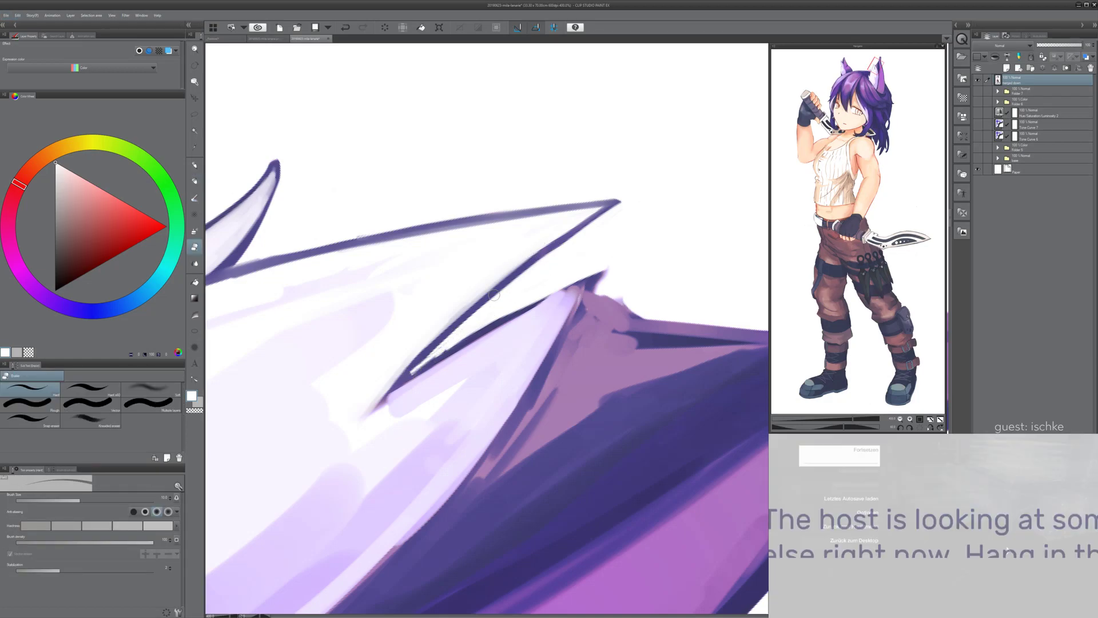
{"action": "mouse_move", "coordinate": [469, 317]}
{"action": "left_mouse_down"}
{"action": "mouse_move", "coordinate": [423, 359]}
{"action": "mouse_move", "coordinate": [435, 349]}
{"action": "left_mouse_up"}
{"action": "key", "text": "ctrl+z"}
{"action": "left_click_drag", "start_coordinate": [399, 382], "coordinate": [434, 356]}
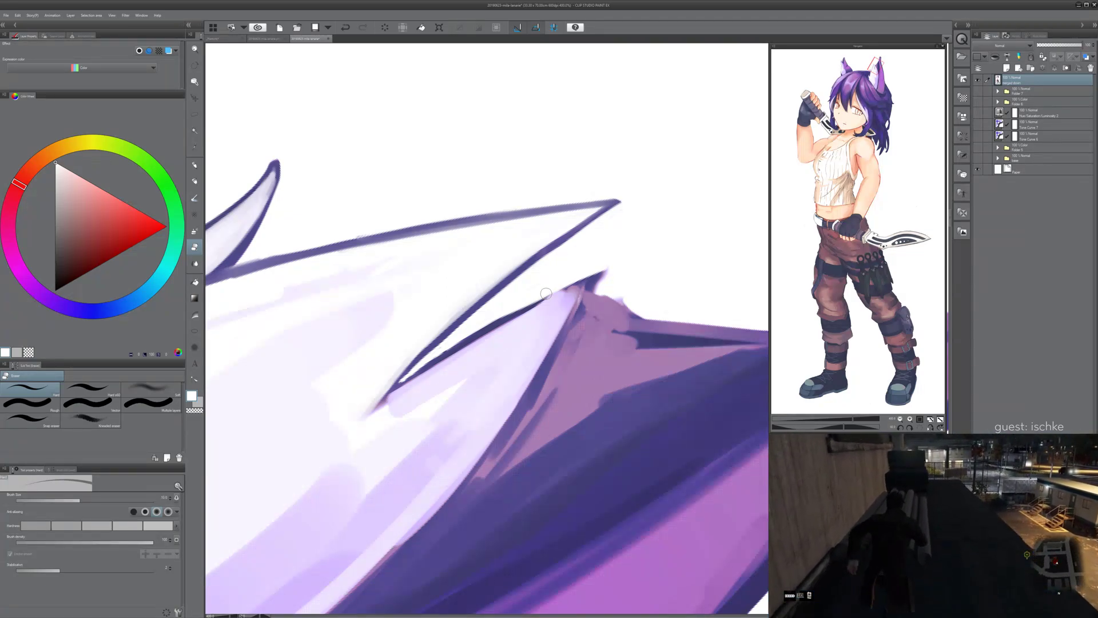
{"action": "left_click_drag", "start_coordinate": [493, 189], "coordinate": [465, 189]}
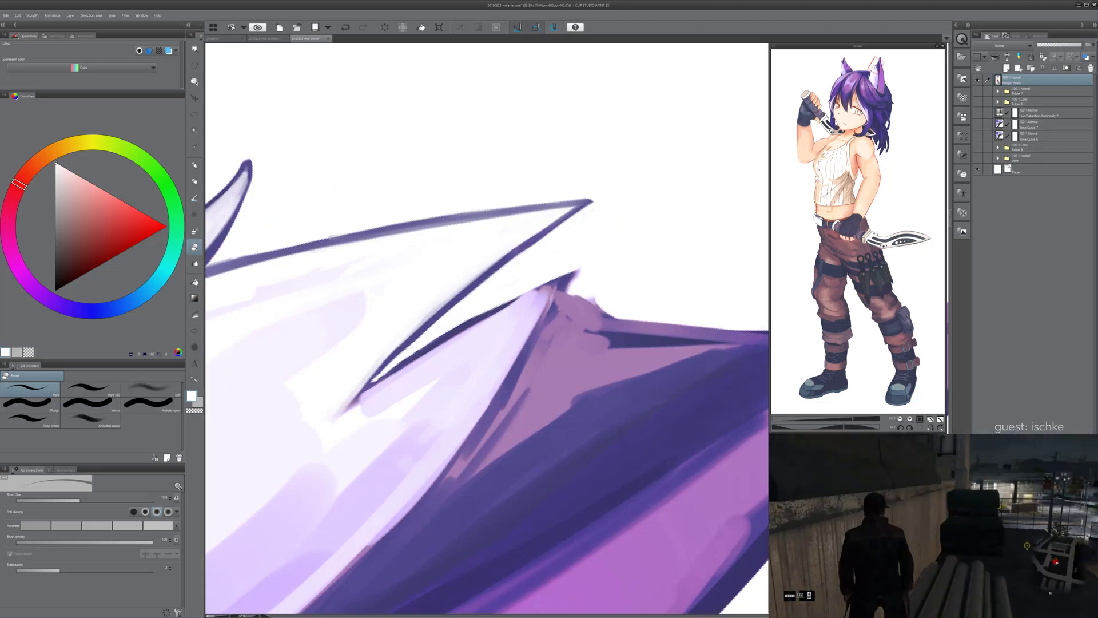
- Redraw the short spike's upper outline and inner edge in sampled indigo so they meet at its tip, undoing and retrying strokes
{"action": "left_click", "coordinate": [511, 256], "text": "alt"}
{"action": "key", "text": "bracketleft"}
{"action": "key", "text": "bracketleft"}
{"action": "key", "text": "bracketleft"}
{"action": "key", "text": "bracketleft"}
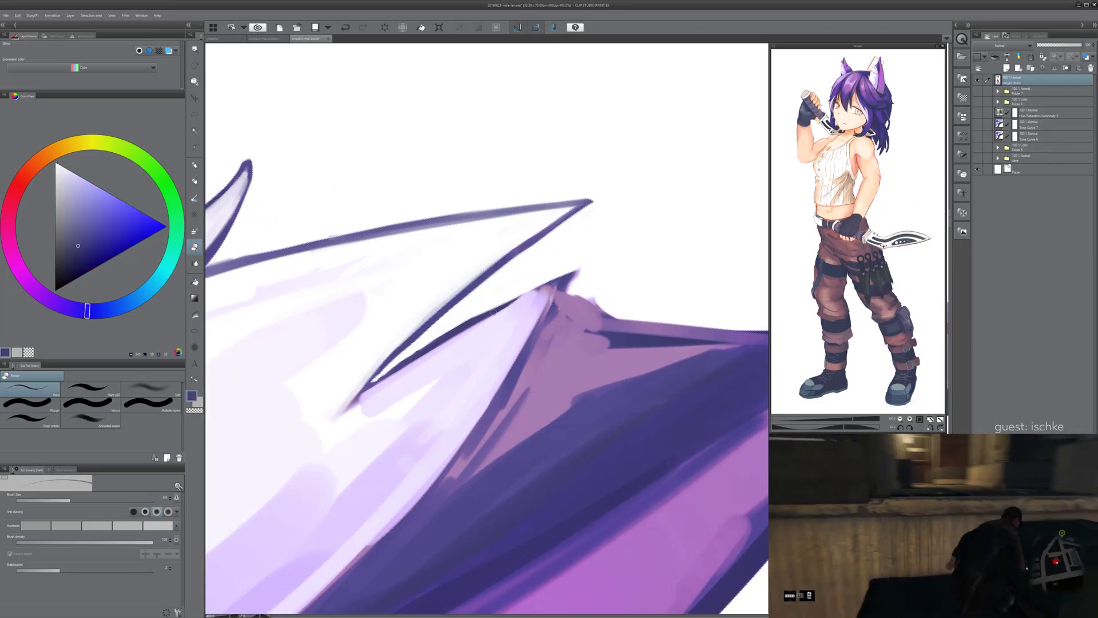
{"action": "left_click_drag", "start_coordinate": [469, 322], "coordinate": [554, 283]}
{"action": "key", "text": "ctrl+z"}
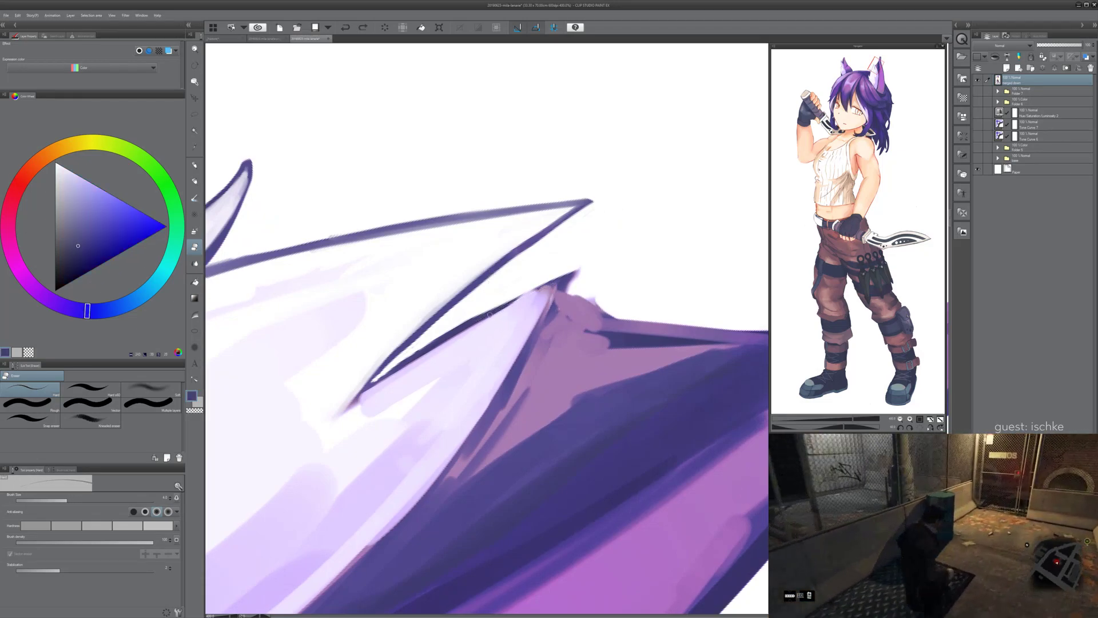
{"action": "key", "text": "b"}
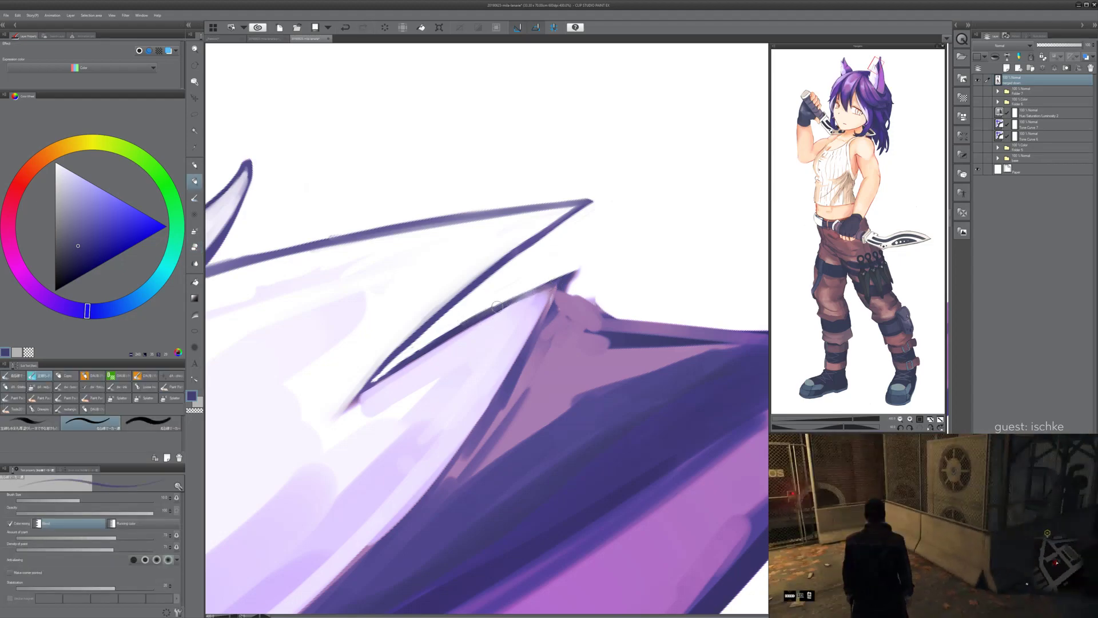
{"action": "left_click_drag", "start_coordinate": [476, 315], "coordinate": [572, 270]}
{"action": "key", "text": "ctrl+z"}
{"action": "mouse_move", "coordinate": [489, 314]}
{"action": "left_mouse_down"}
{"action": "mouse_move", "coordinate": [539, 293]}
{"action": "mouse_move", "coordinate": [506, 293]}
{"action": "mouse_move", "coordinate": [506, 326]}
{"action": "left_mouse_up"}
{"action": "mouse_move", "coordinate": [524, 290]}
{"action": "left_mouse_down"}
{"action": "mouse_move", "coordinate": [503, 331]}
{"action": "mouse_move", "coordinate": [476, 335]}
{"action": "left_mouse_up"}
- Sample the pale lilac and paint the fur just below the short spike's tip with a smaller brush to clean its outline
{"action": "left_click", "coordinate": [483, 316], "text": "alt"}
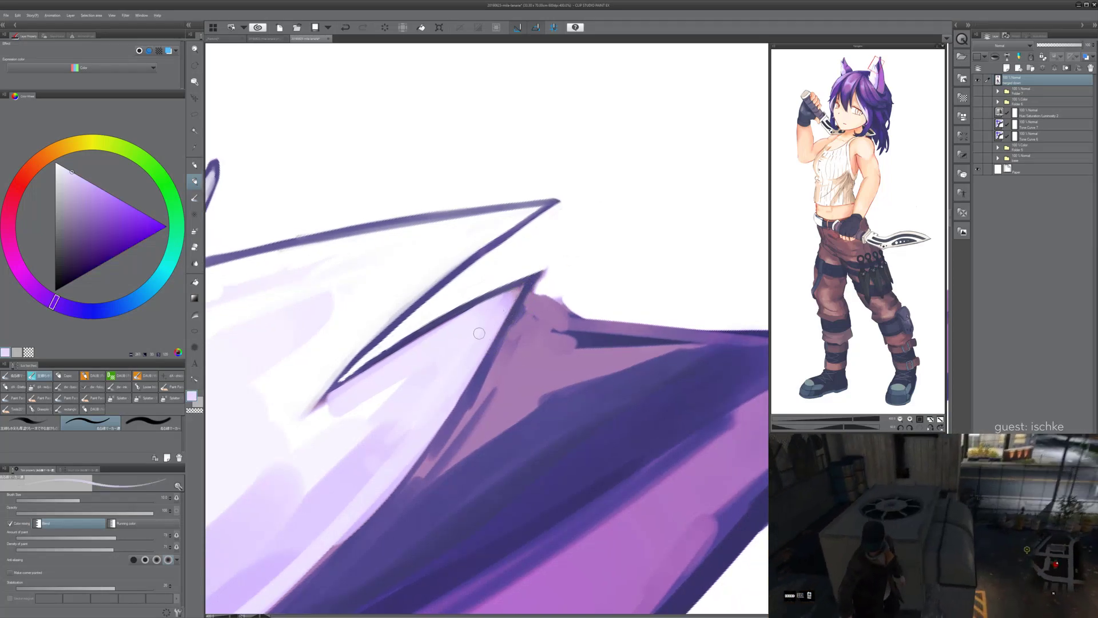
{"action": "key", "text": "^"}
{"action": "key", "text": "^"}
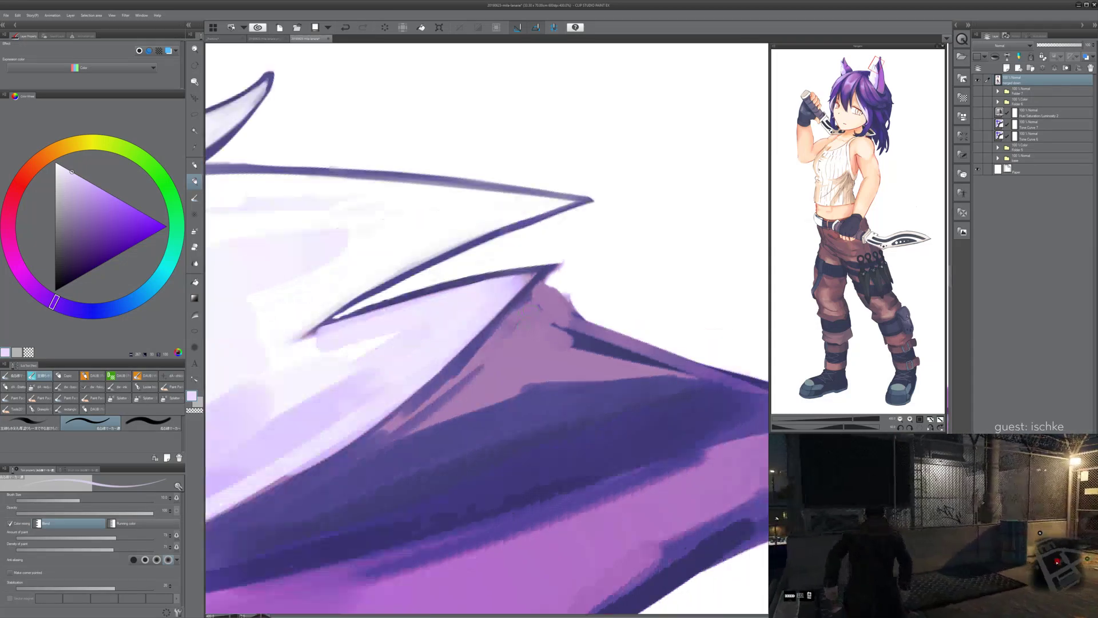
{"action": "mouse_move", "coordinate": [548, 261]}
{"action": "left_mouse_down"}
{"action": "mouse_move", "coordinate": [516, 279]}
{"action": "mouse_move", "coordinate": [540, 279]}
{"action": "left_mouse_up"}
{"action": "key", "text": "["}
{"action": "key", "text": "bracketleft"}
{"action": "scroll", "coordinate": [516, 280], "scroll_direction": "up", "scroll_amount": 2}
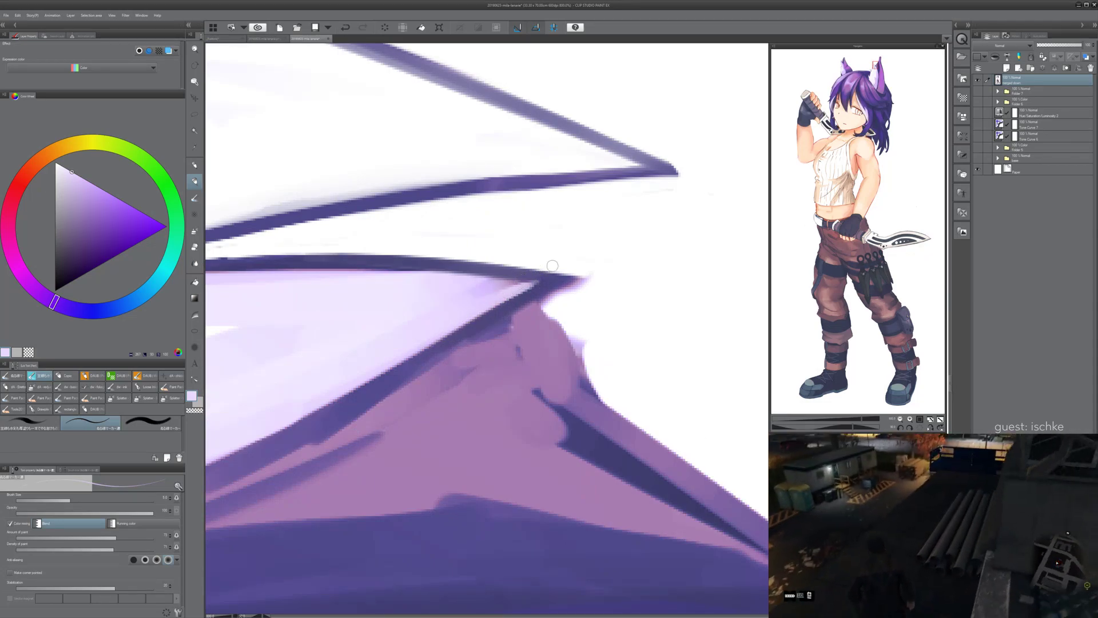
{"action": "key", "text": "minus"}
{"action": "key", "text": "minus"}
{"action": "left_click_drag", "start_coordinate": [490, 326], "coordinate": [477, 333]}
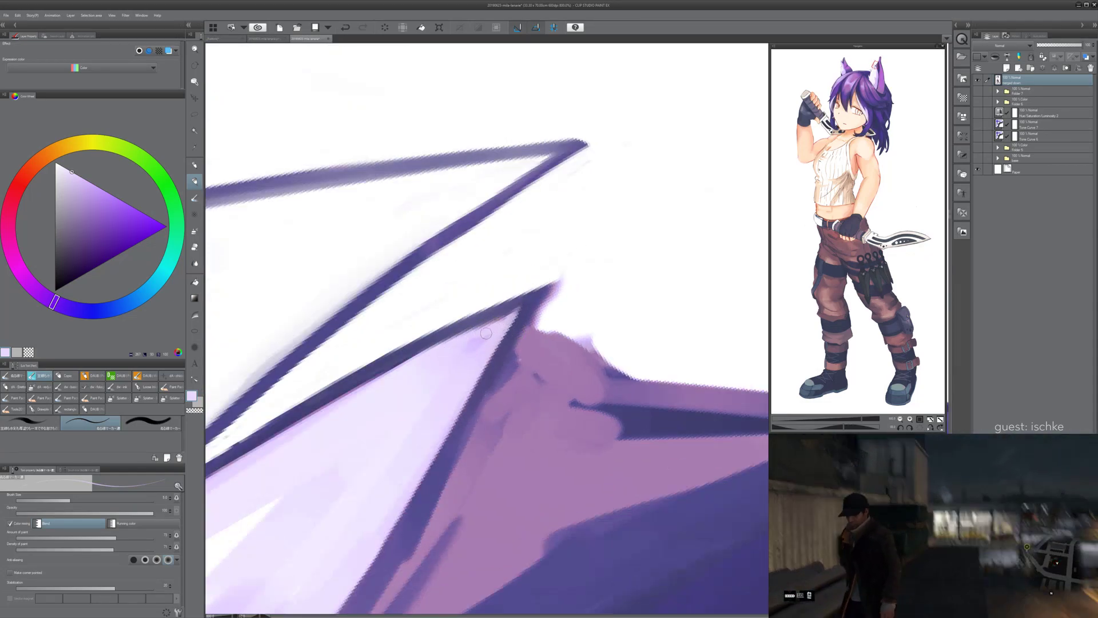
{"action": "scroll", "coordinate": [522, 318], "scroll_direction": "down", "scroll_amount": 2}
{"action": "scroll", "coordinate": [469, 341], "scroll_direction": "up", "scroll_amount": 1}
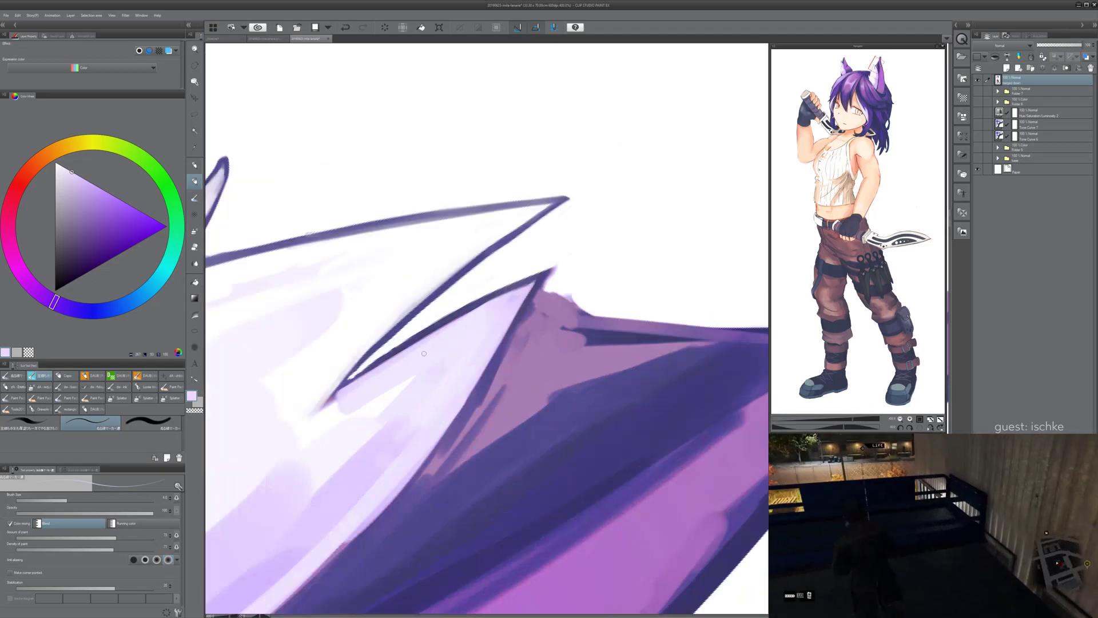
- Paint sampled off-white with a larger brush along the tall spike's inner outline to thin it, undoing and retrying strokes
{"action": "left_click", "coordinate": [448, 295], "text": "alt"}
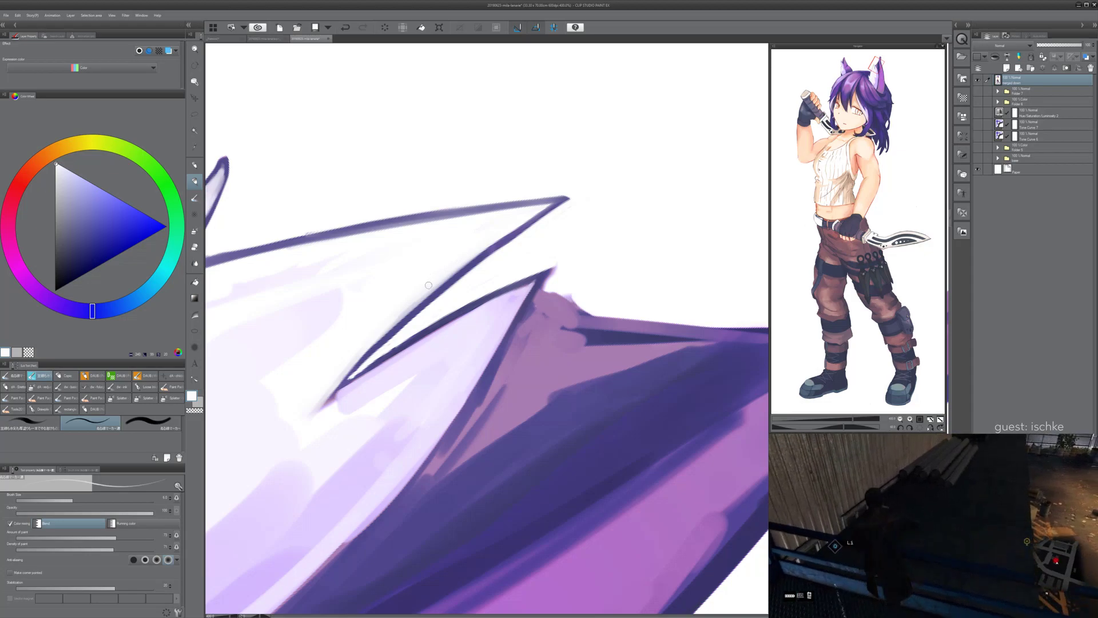
{"action": "key", "text": "bracketright"}
{"action": "key", "text": "bracketright"}
{"action": "key", "text": "bracketright"}
{"action": "mouse_move", "coordinate": [348, 373]}
{"action": "left_mouse_down"}
{"action": "mouse_move", "coordinate": [498, 236]}
{"action": "mouse_move", "coordinate": [446, 272]}
{"action": "mouse_move", "coordinate": [489, 245]}
{"action": "mouse_move", "coordinate": [438, 286]}
{"action": "mouse_move", "coordinate": [505, 235]}
{"action": "left_mouse_up"}
{"action": "key", "text": "ctrl+z"}
{"action": "key", "text": "ctrl+z"}
{"action": "key", "text": "ctrl+z"}
{"action": "left_click_drag", "start_coordinate": [380, 335], "coordinate": [526, 219]}
{"action": "left_click_drag", "start_coordinate": [446, 273], "coordinate": [529, 215]}
{"action": "mouse_move", "coordinate": [371, 343]}
{"action": "left_mouse_down"}
{"action": "mouse_move", "coordinate": [471, 249]}
{"action": "mouse_move", "coordinate": [536, 209]}
{"action": "left_mouse_up"}
{"action": "left_click", "coordinate": [484, 247], "text": "alt"}
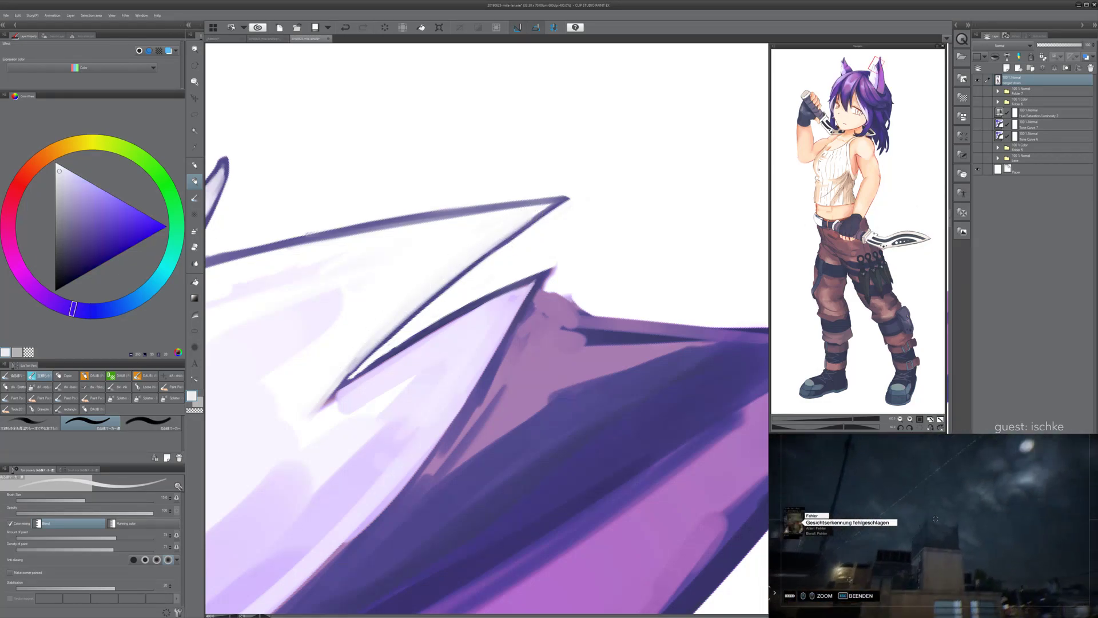
- Erase the outer rim of the tall spike's inner outline near the tip to smooth it
{"action": "key", "text": "e"}
{"action": "left_click_drag", "start_coordinate": [481, 264], "coordinate": [566, 202]}
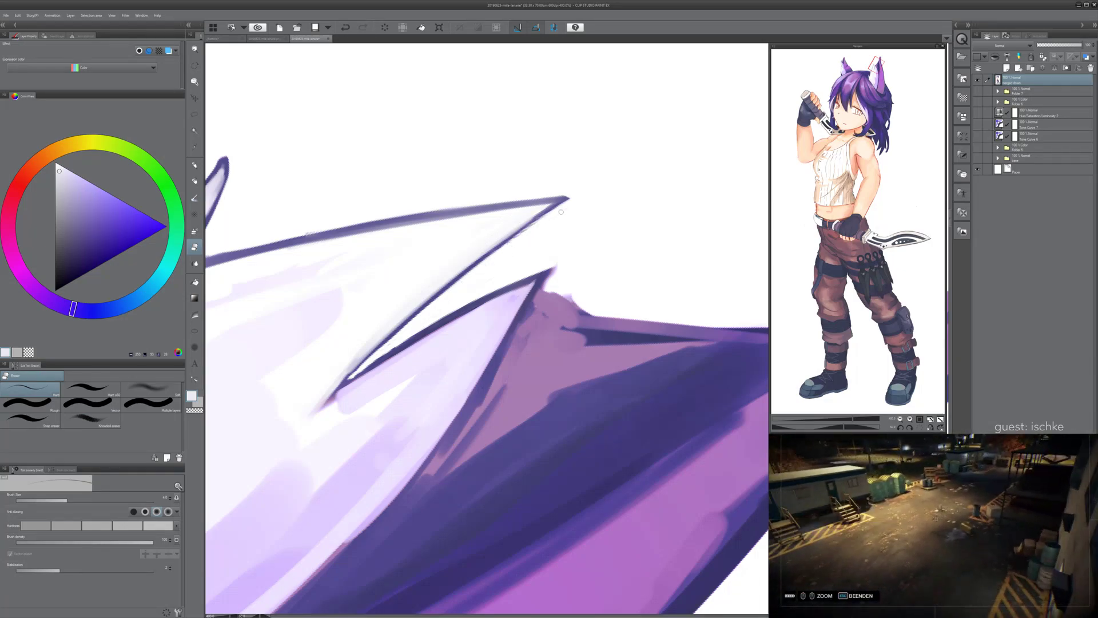
{"action": "left_click_drag", "start_coordinate": [493, 259], "coordinate": [520, 236]}
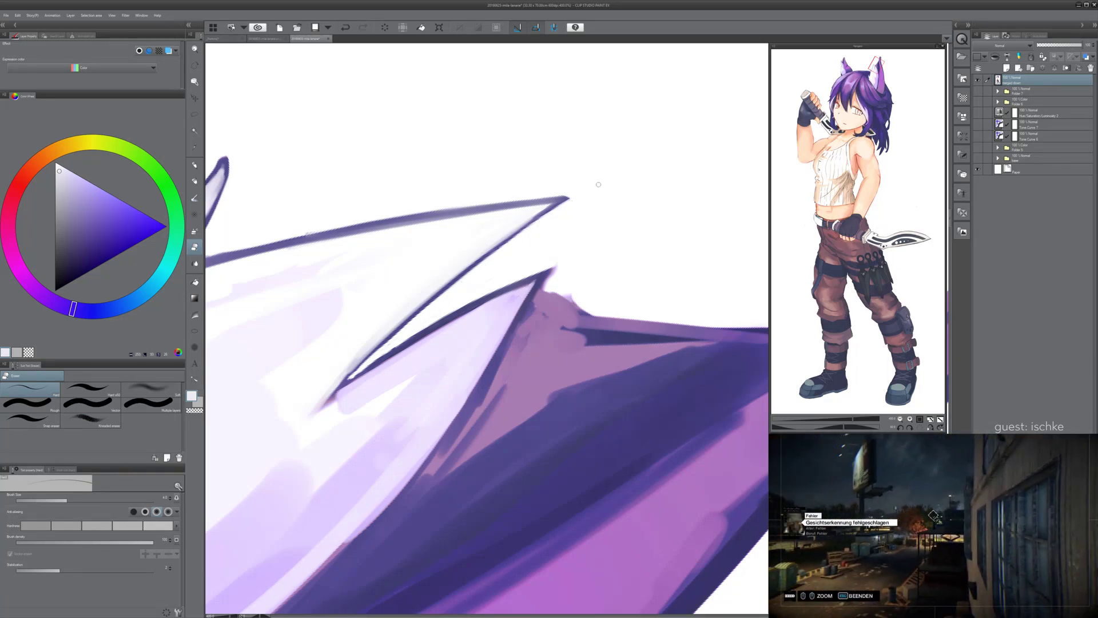
- Examine both ears and the surrounding hair with the canvas upright to judge the refined fur spikes
{"action": "scroll", "coordinate": [616, 174], "scroll_direction": "down", "scroll_amount": 4}
{"action": "key", "text": "minus"}
{"action": "key", "text": "minus"}
{"action": "scroll", "coordinate": [610, 265], "scroll_direction": "down", "scroll_amount": 2}
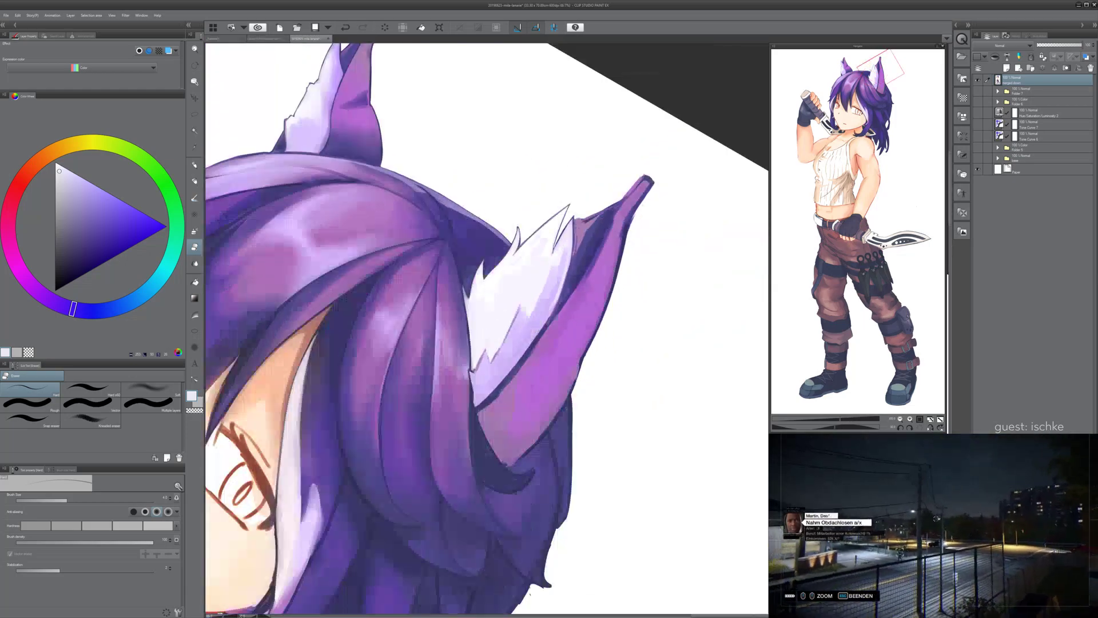
{"action": "key", "text": "minus"}
{"action": "key", "text": "minus"}
{"action": "left_click_drag", "start_coordinate": [610, 265], "coordinate": [618, 286]}
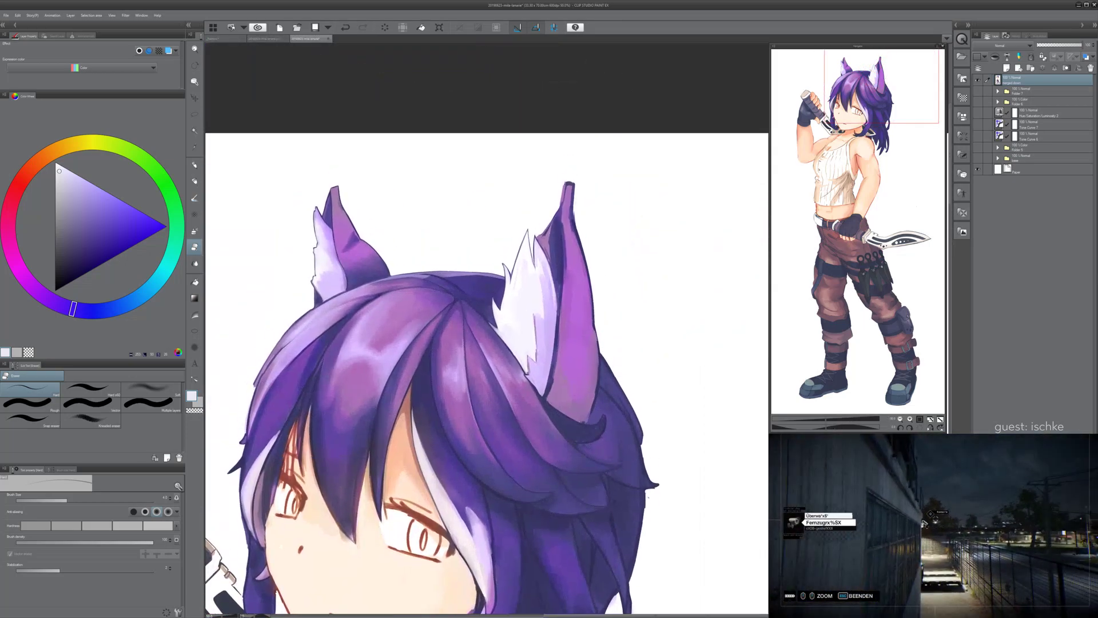
- Examine the whole head, then the white inner fur of the smaller ear up close
{"action": "scroll", "coordinate": [608, 272], "scroll_direction": "down", "scroll_amount": 3}
{"action": "key", "text": "-"}
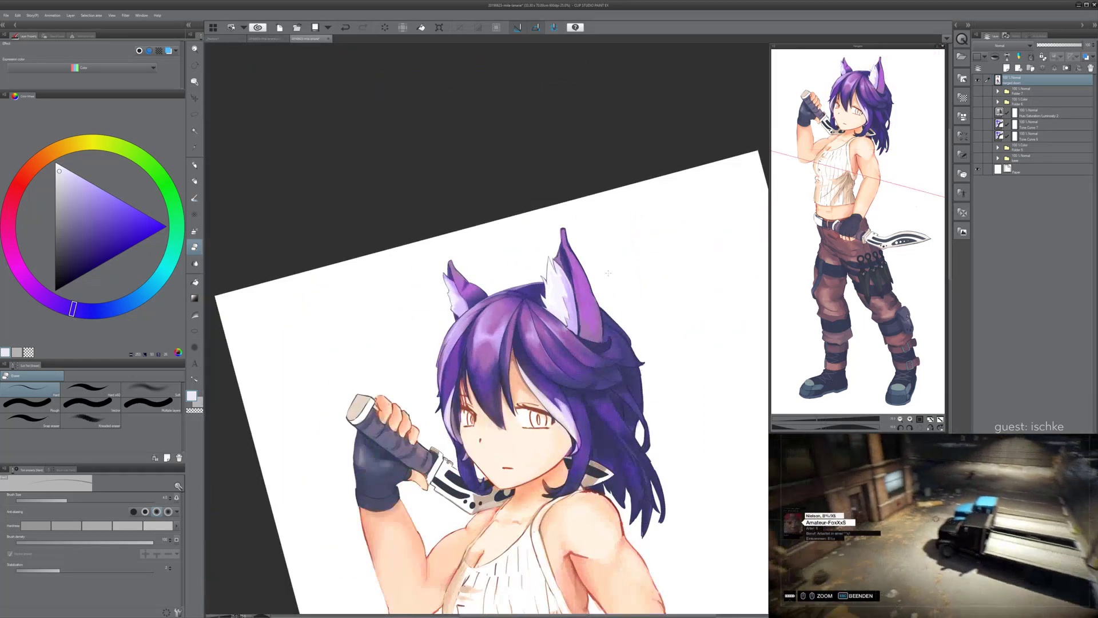
{"action": "key", "text": "@"}
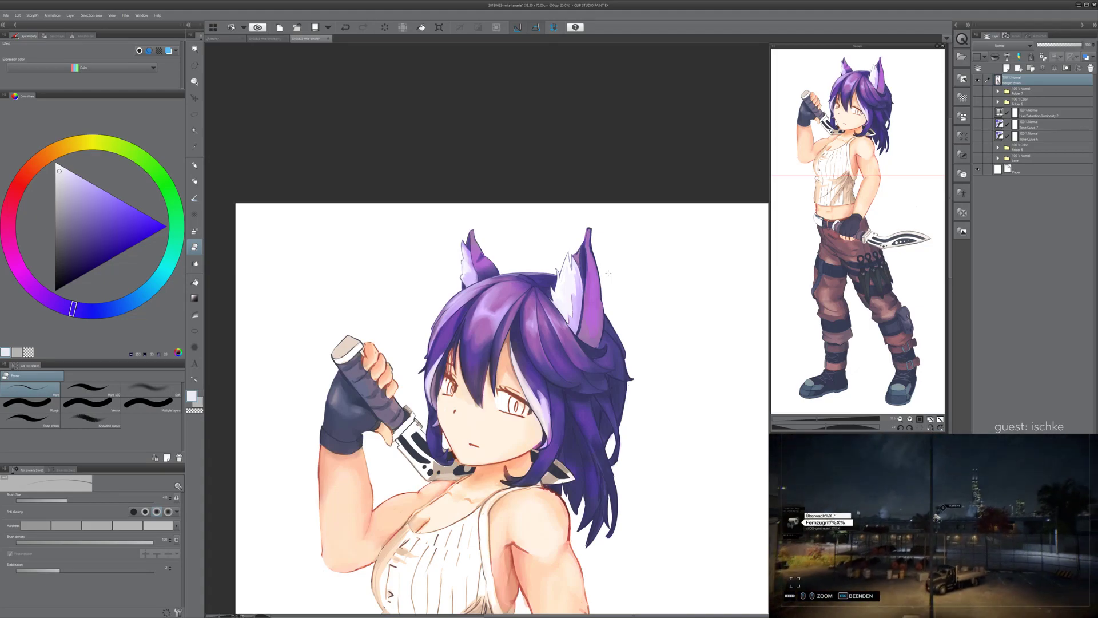
{"action": "scroll", "coordinate": [607, 273], "scroll_direction": "up", "scroll_amount": 3}
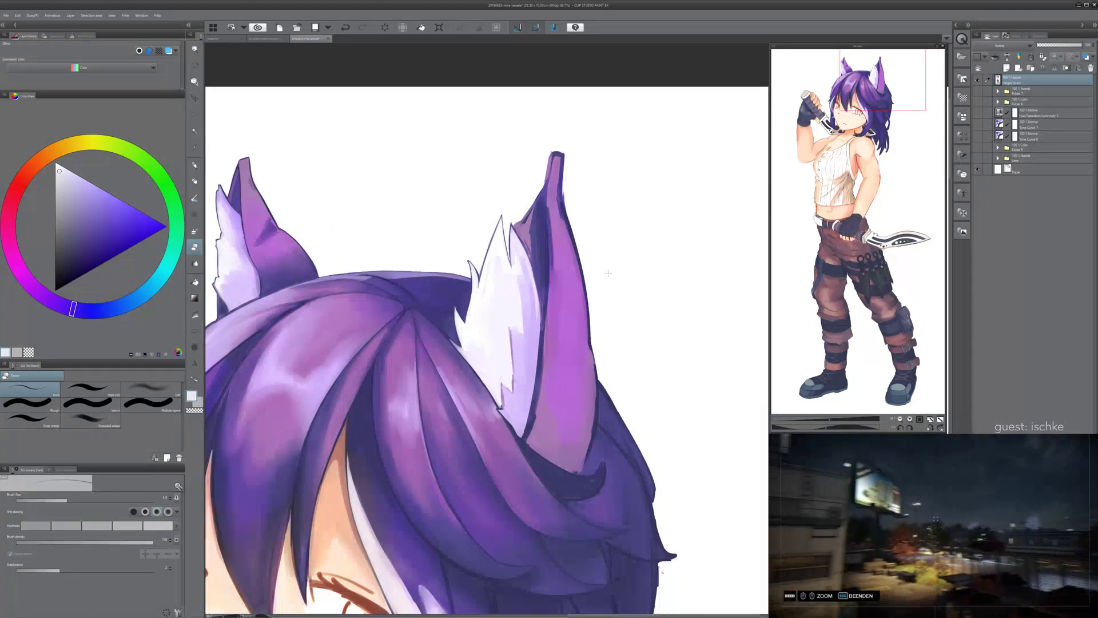
{"action": "left_click_drag", "start_coordinate": [401, 320], "coordinate": [458, 320]}
{"action": "key", "text": "asciicircum"}
{"action": "key", "text": "asciicircum"}
{"action": "key", "text": "asciicircum"}
{"action": "key", "text": "asciicircum"}
{"action": "left_click_drag", "start_coordinate": [425, 97], "coordinate": [390, 275]}
{"action": "scroll", "coordinate": [390, 275], "scroll_direction": "up", "scroll_amount": 3}
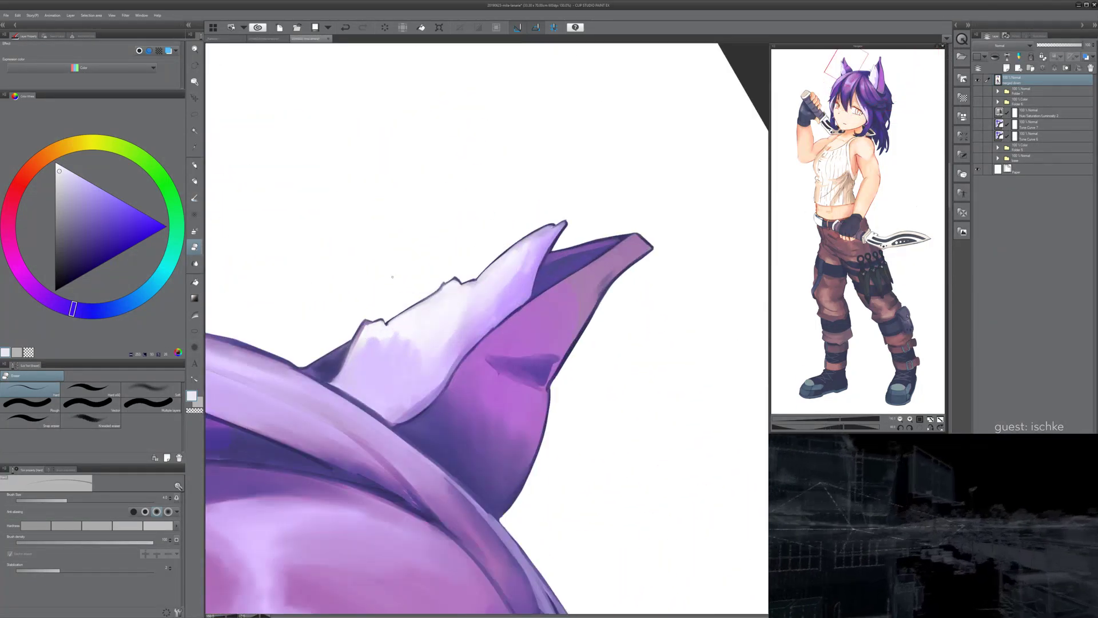
- Switch from the eraser to the painting brush and sample the dark blue outline colour from the smaller ear
{"action": "right_click", "coordinate": [383, 340]}
{"action": "right_click", "coordinate": [384, 338]}
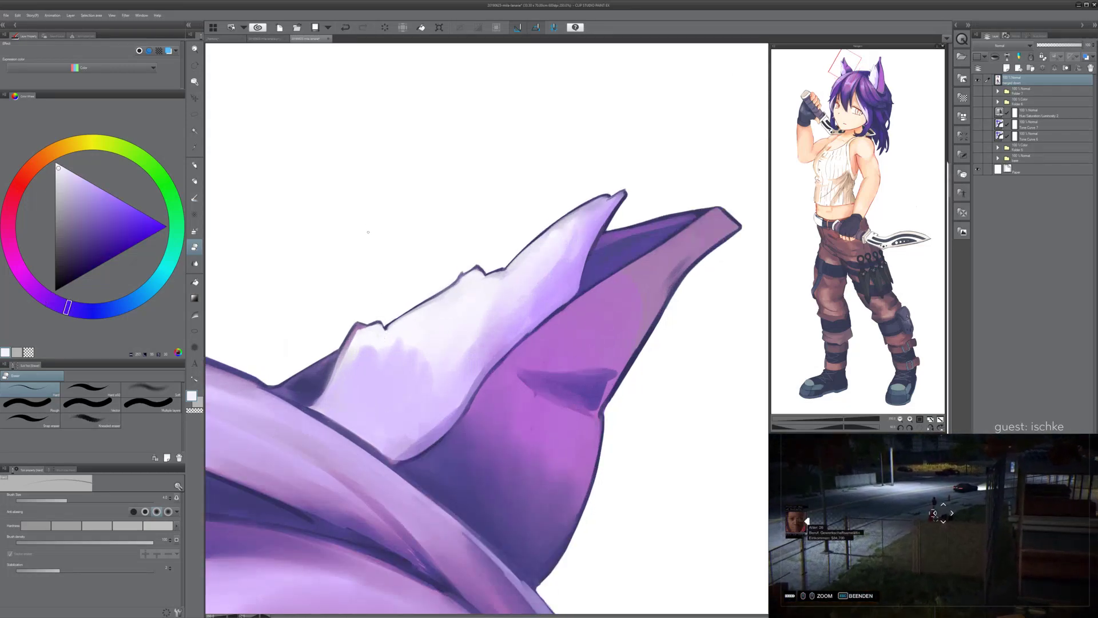
{"action": "key", "text": "p"}
{"action": "left_click_drag", "start_coordinate": [387, 284], "coordinate": [391, 303]}
{"action": "key", "text": "ctrl+z"}
{"action": "right_click", "coordinate": [383, 328]}
{"action": "right_click", "coordinate": [382, 326]}
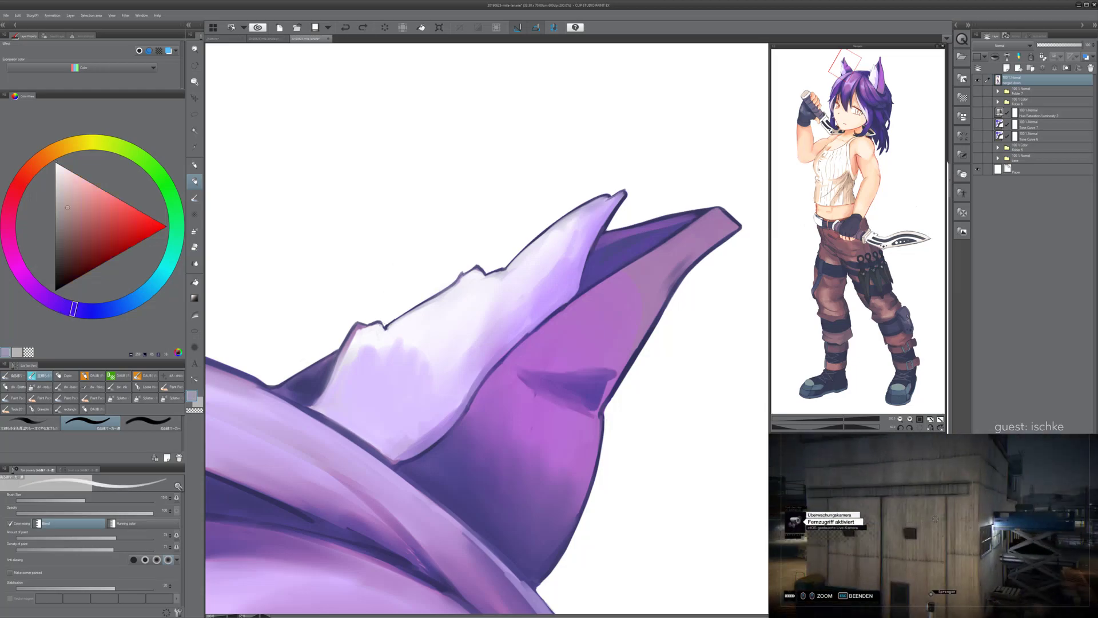
{"action": "right_click", "coordinate": [382, 325]}
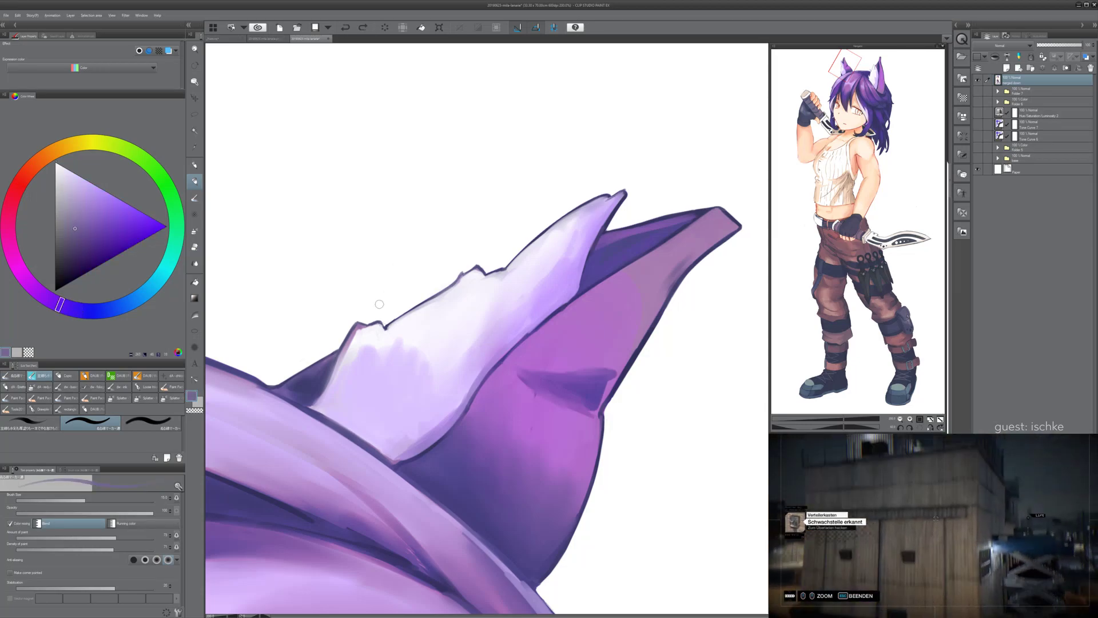
{"action": "left_click", "coordinate": [624, 222], "text": "alt"}
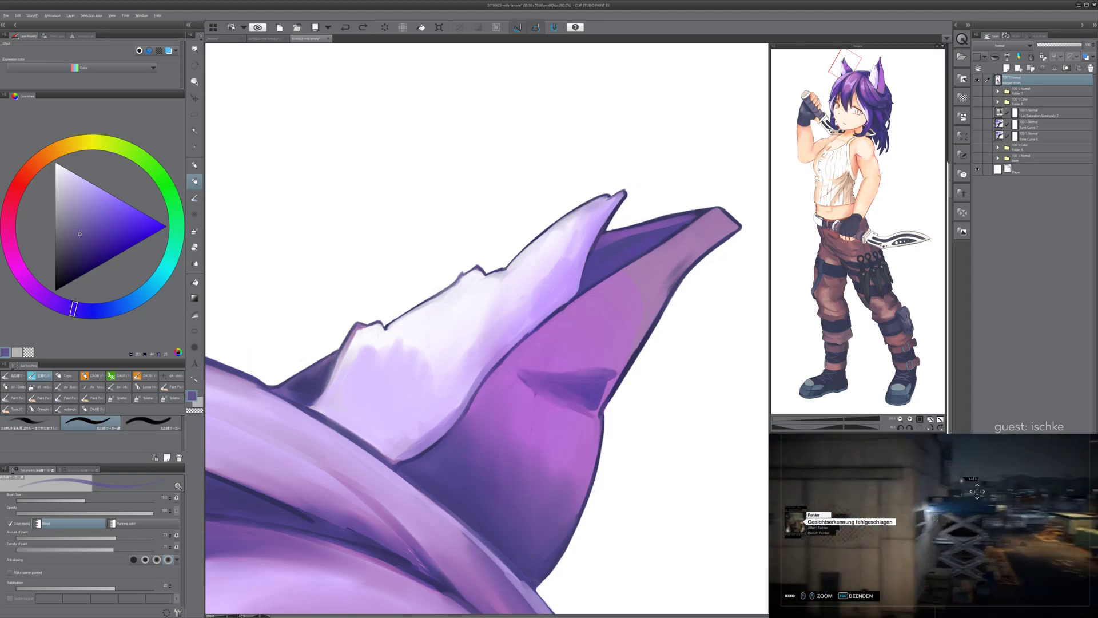
{"action": "right_click", "coordinate": [608, 224]}
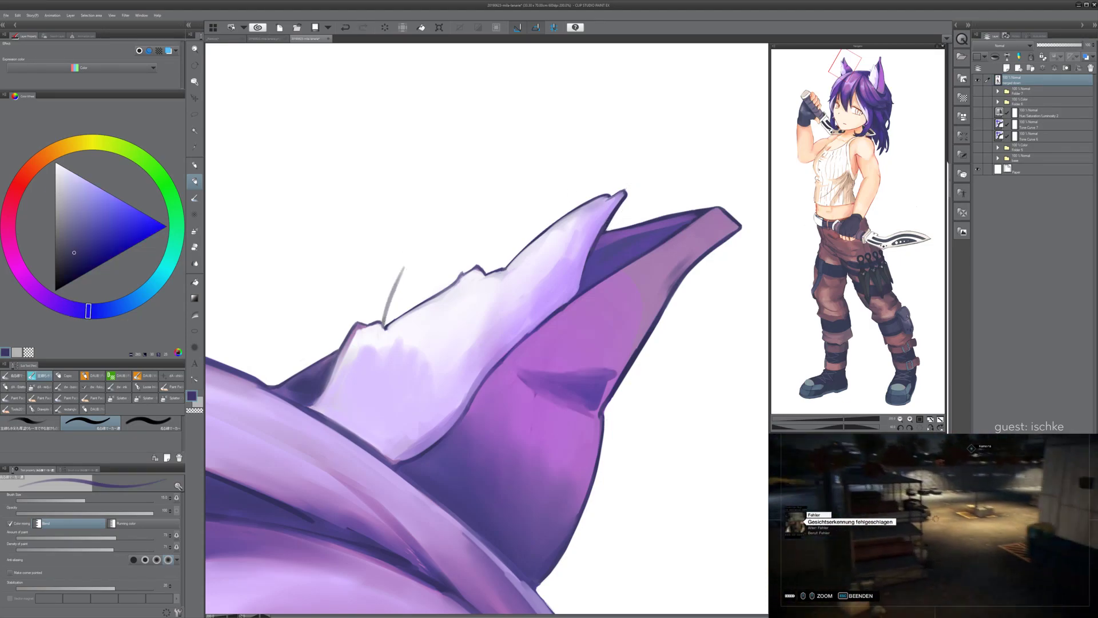
- Try to draw a long pointed tuft line from the lower edge of the smaller ear's white fur
{"action": "mouse_move", "coordinate": [335, 363]}
{"action": "left_mouse_down"}
{"action": "mouse_move", "coordinate": [401, 266]}
{"action": "mouse_move", "coordinate": [393, 276]}
{"action": "left_mouse_up"}
{"action": "key", "text": "ctrl+z"}
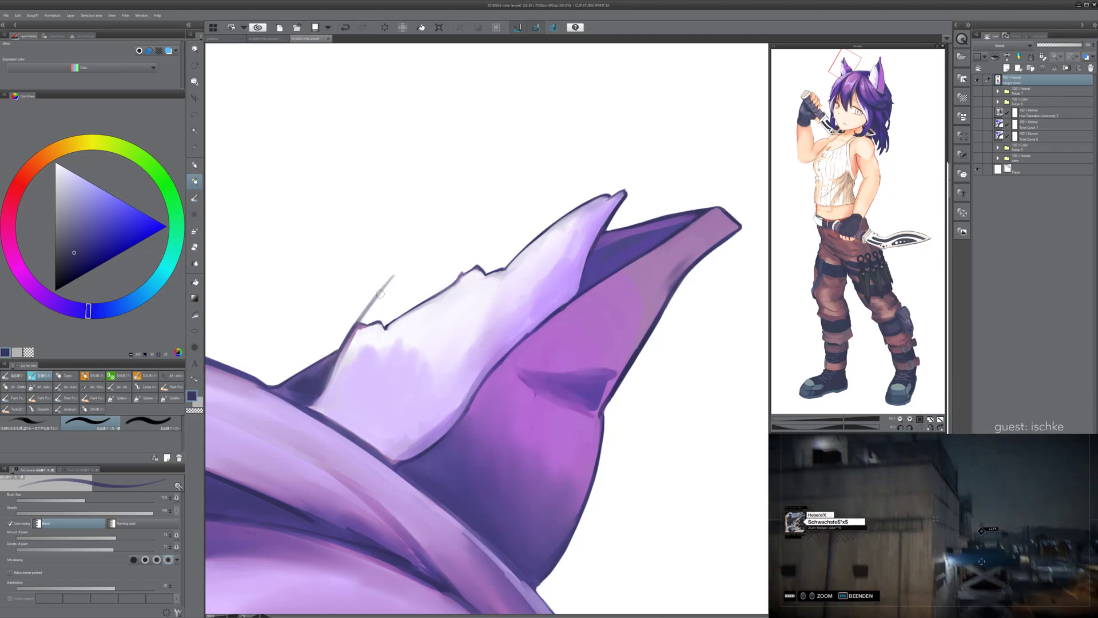
{"action": "left_click_drag", "start_coordinate": [340, 348], "coordinate": [399, 270]}
{"action": "key", "text": "ctrl+z"}
{"action": "key", "text": "ctrl+z"}
- Reduce the brush size for finer outline strokes
{"action": "key", "text": "bracketleft"}
{"action": "key", "text": "bracketleft"}
{"action": "key", "text": "bracketleft"}
{"action": "key", "text": "bracketleft"}
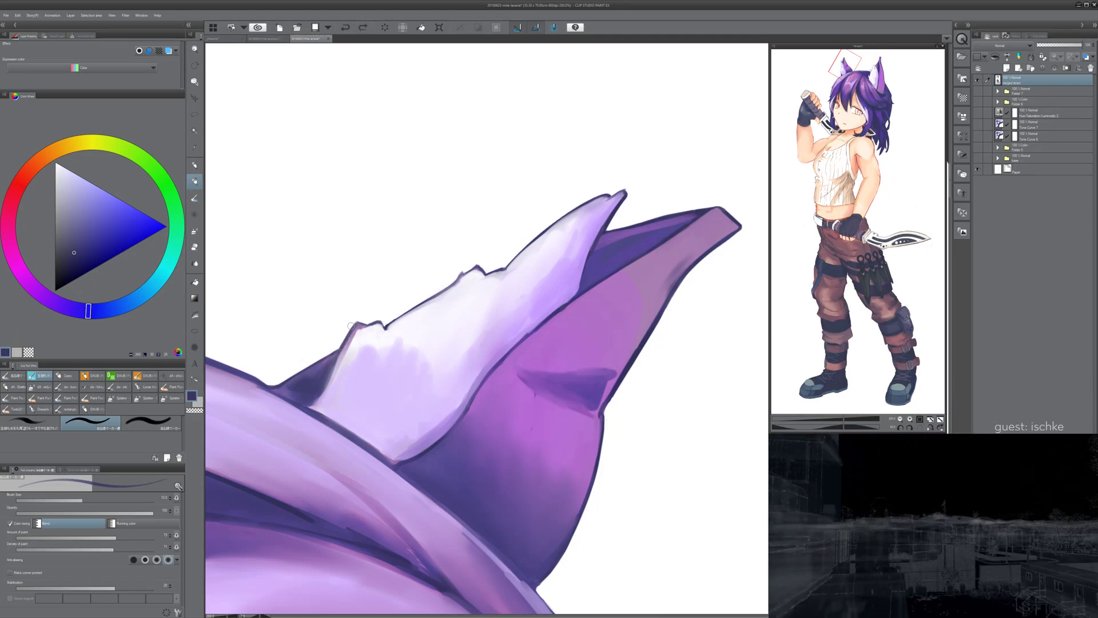
- Try shorter, thinner tuft strokes at the lower notch of the smaller ear's white fur
{"action": "mouse_move", "coordinate": [348, 336]}
{"action": "left_mouse_down"}
{"action": "mouse_move", "coordinate": [389, 276]}
{"action": "mouse_move", "coordinate": [365, 318]}
{"action": "left_mouse_up"}
{"action": "key", "text": "ctrl+z"}
{"action": "key", "text": "ctrl+z"}
{"action": "key", "text": "ctrl+z"}
{"action": "key", "text": "ctrl+z"}
{"action": "mouse_move", "coordinate": [384, 282]}
{"action": "left_mouse_down"}
{"action": "mouse_move", "coordinate": [366, 319]}
{"action": "mouse_move", "coordinate": [374, 292]}
{"action": "left_mouse_up"}
{"action": "left_click_drag", "start_coordinate": [345, 341], "coordinate": [370, 300]}
{"action": "key", "text": "ctrl+z"}
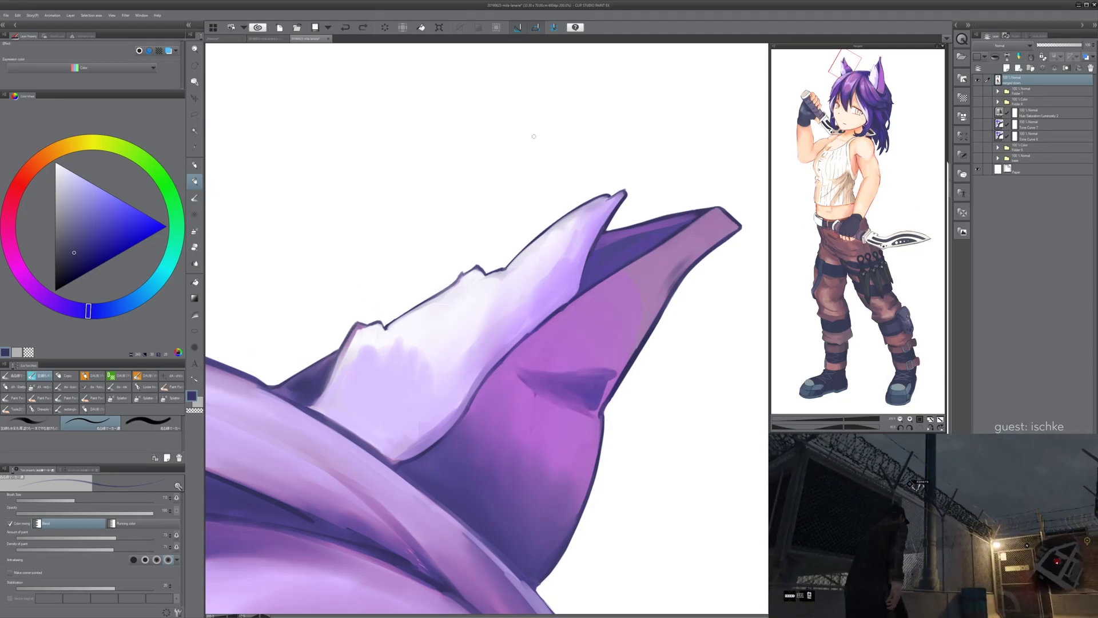
- Examine both ears in the upright head view, then the smaller ear's fur in a rotated close-up
{"action": "scroll", "coordinate": [534, 136], "scroll_direction": "down", "scroll_amount": 4}
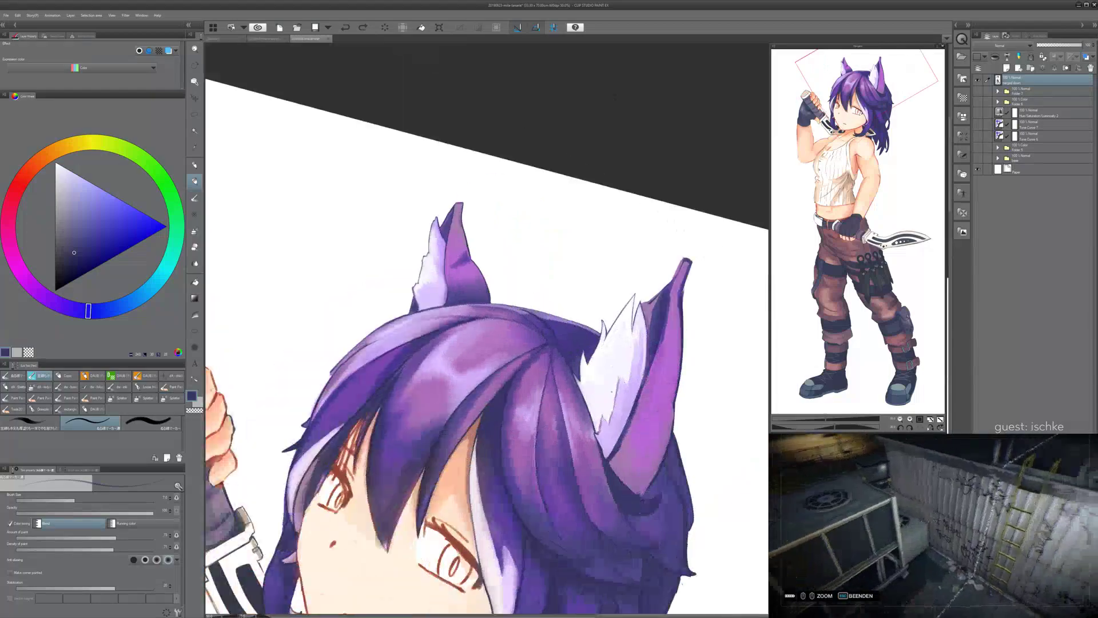
{"action": "scroll", "coordinate": [610, 392], "scroll_direction": "down", "scroll_amount": 1}
{"action": "key", "text": "minus"}
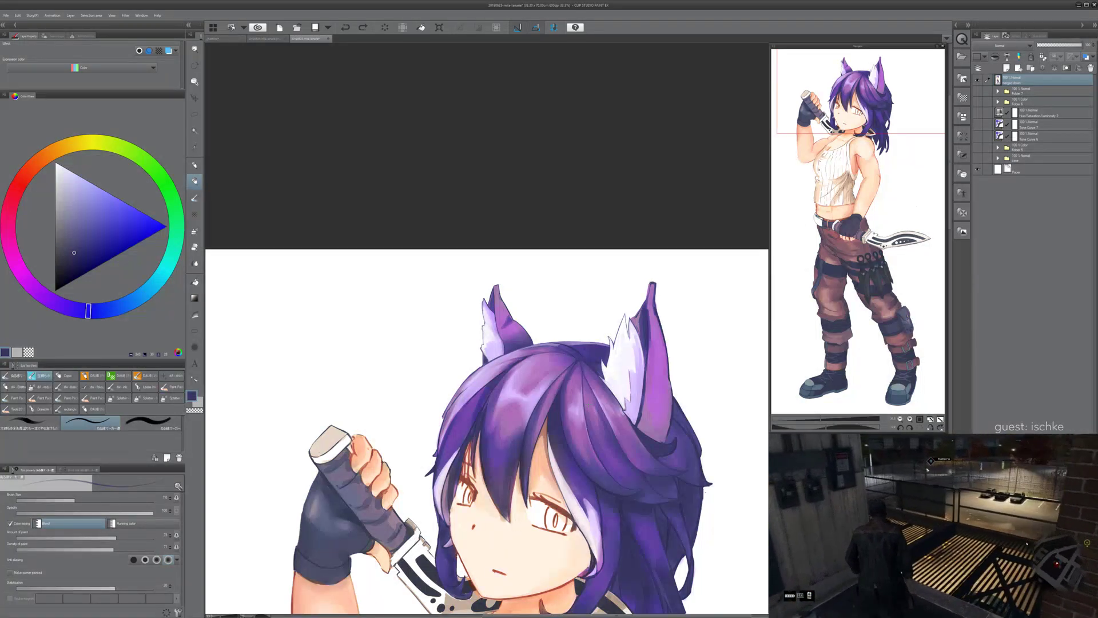
{"action": "scroll", "coordinate": [578, 446], "scroll_direction": "up", "scroll_amount": 4}
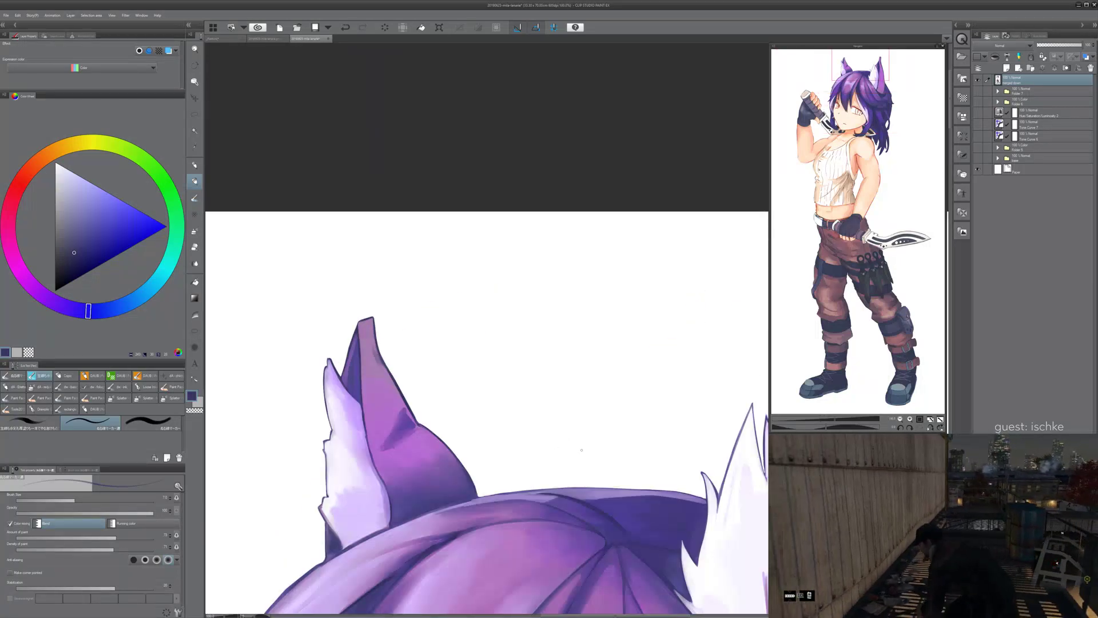
{"action": "left_click_drag", "start_coordinate": [578, 445], "coordinate": [484, 293]}
{"action": "key", "text": "asciicircum"}
{"action": "key", "text": "asciicircum"}
{"action": "key", "text": "asciicircum"}
{"action": "left_click_drag", "start_coordinate": [314, 189], "coordinate": [413, 502]}
{"action": "scroll", "coordinate": [413, 502], "scroll_direction": "up", "scroll_amount": 1}
{"action": "key", "text": "asciicircum"}
{"action": "left_click_drag", "start_coordinate": [334, 315], "coordinate": [349, 394]}
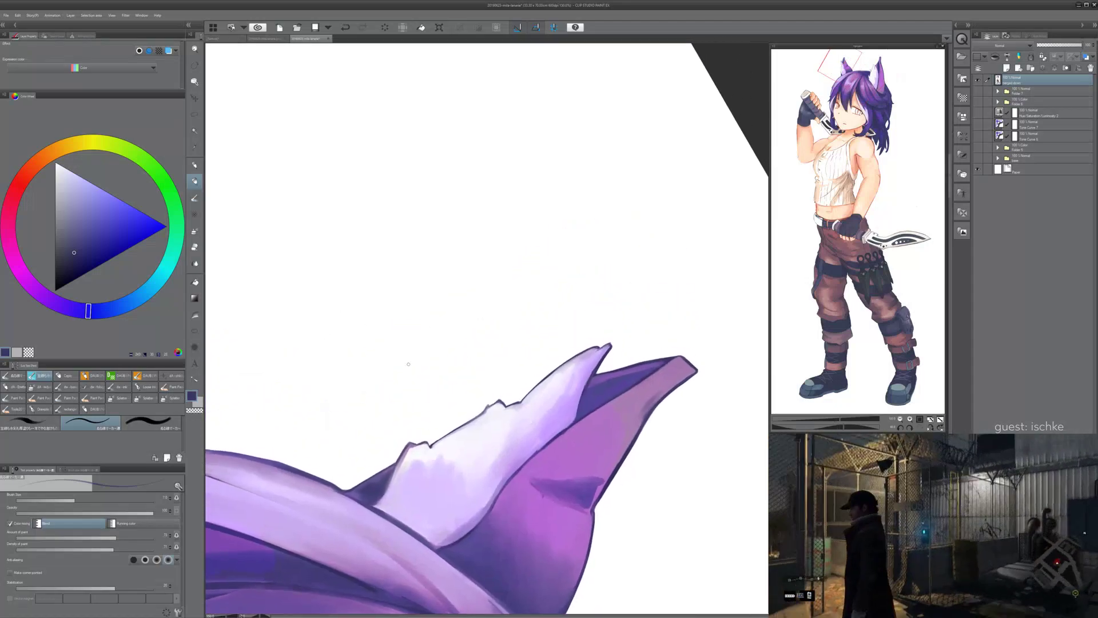
- Sketch both sides of a pointed fur tuft in dark blue at the lower notch of the smaller ear's fur
{"action": "mouse_move", "coordinate": [456, 350]}
{"action": "left_mouse_down"}
{"action": "mouse_move", "coordinate": [428, 389]}
{"action": "mouse_move", "coordinate": [484, 332]}
{"action": "left_mouse_up"}
{"action": "key", "text": "ctrl+z"}
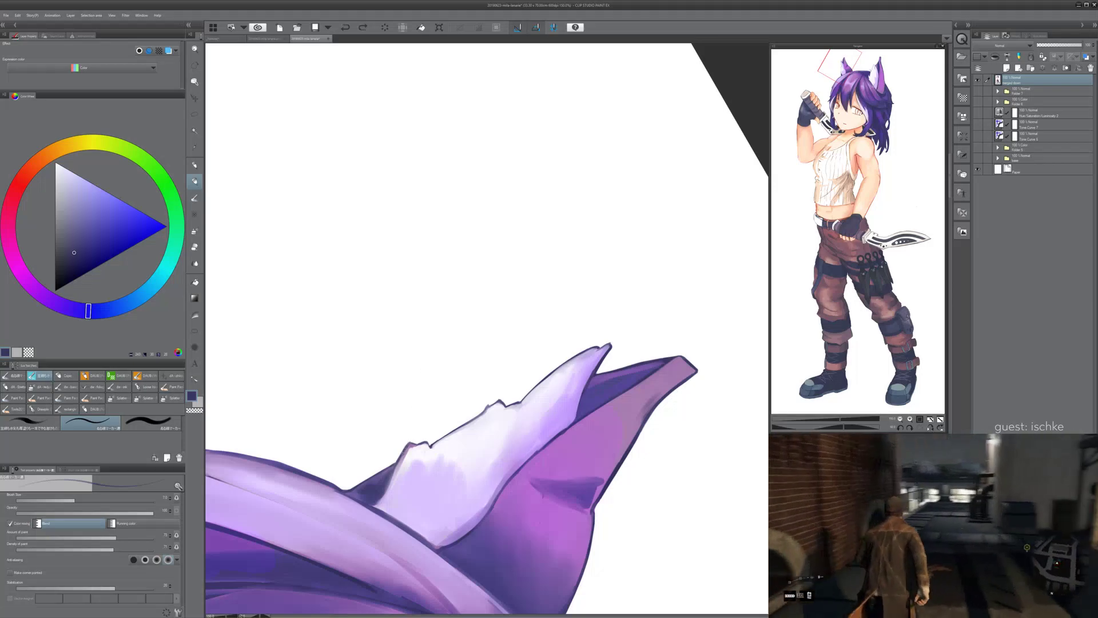
{"action": "left_click_drag", "start_coordinate": [408, 448], "coordinate": [432, 402]}
{"action": "key", "text": "ctrl+z"}
{"action": "left_click_drag", "start_coordinate": [407, 446], "coordinate": [426, 408]}
{"action": "left_click_drag", "start_coordinate": [427, 409], "coordinate": [430, 446]}
{"action": "key", "text": "ctrl+z"}
{"action": "key", "text": "ctrl+z"}
{"action": "key", "text": "ctrl+z"}
- Check the tuft against the whole head and rework the outer line of its outline
{"action": "scroll", "coordinate": [498, 375], "scroll_direction": "down", "scroll_amount": 2}
{"action": "scroll", "coordinate": [645, 507], "scroll_direction": "down", "scroll_amount": 1}
{"action": "key", "text": "minus"}
{"action": "left_click_drag", "start_coordinate": [667, 493], "coordinate": [650, 459]}
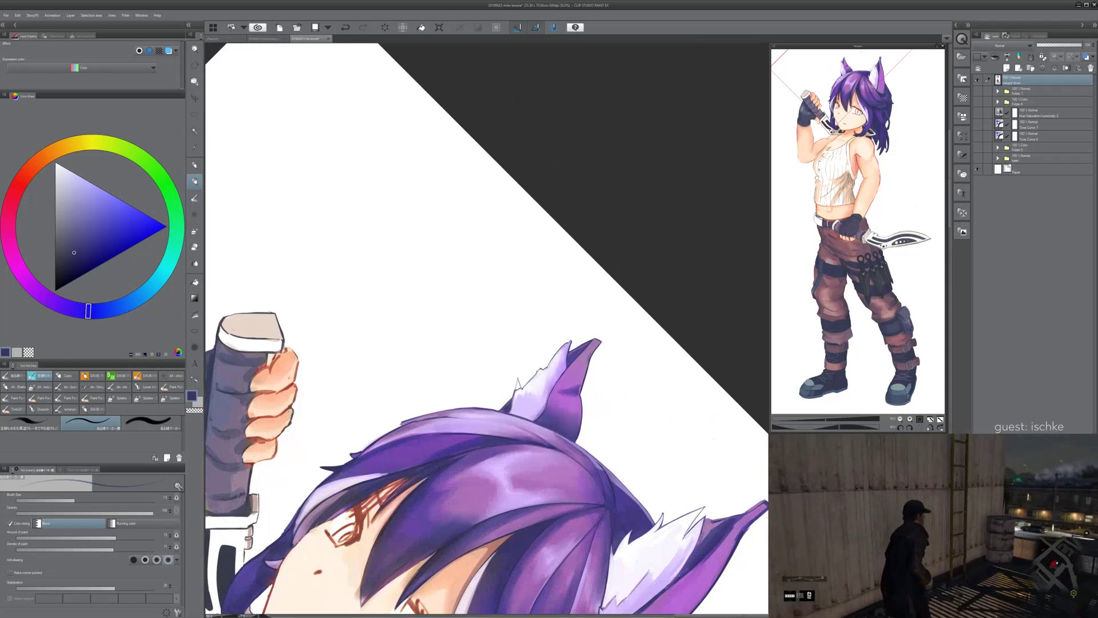
{"action": "scroll", "coordinate": [630, 452], "scroll_direction": "up", "scroll_amount": 4}
{"action": "left_click_drag", "start_coordinate": [366, 240], "coordinate": [515, 425]}
{"action": "left_click_drag", "start_coordinate": [321, 395], "coordinate": [333, 360]}
{"action": "key", "text": "ctrl+z"}
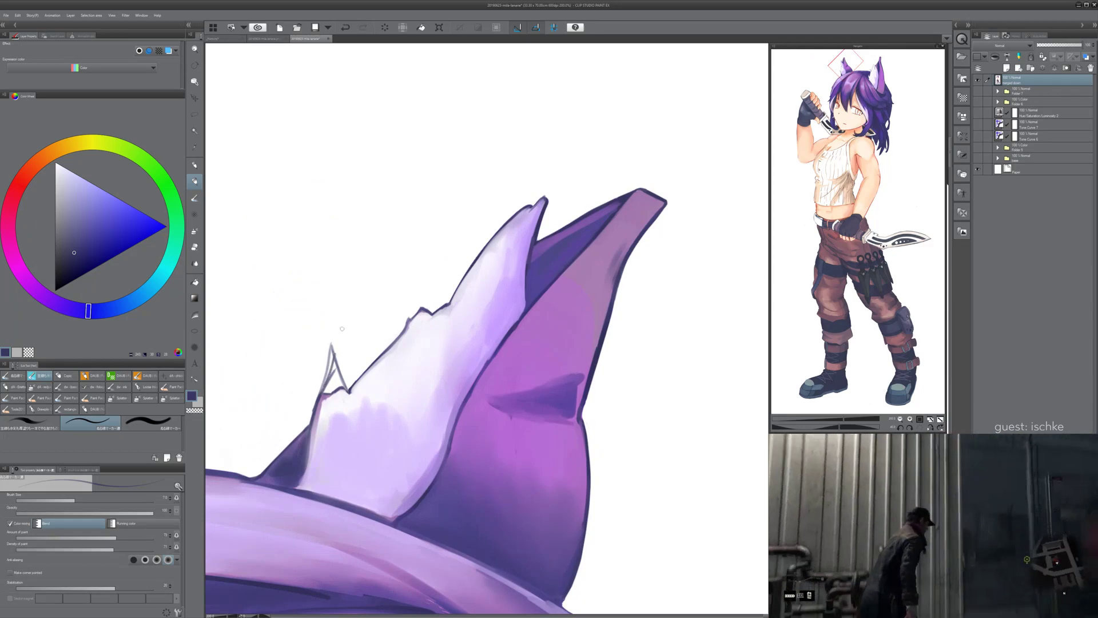
- Erase the surplus sketch lines along the outer side and tip of the new tuft
{"action": "key", "text": "e"}
{"action": "left_click_drag", "start_coordinate": [315, 399], "coordinate": [321, 377]}
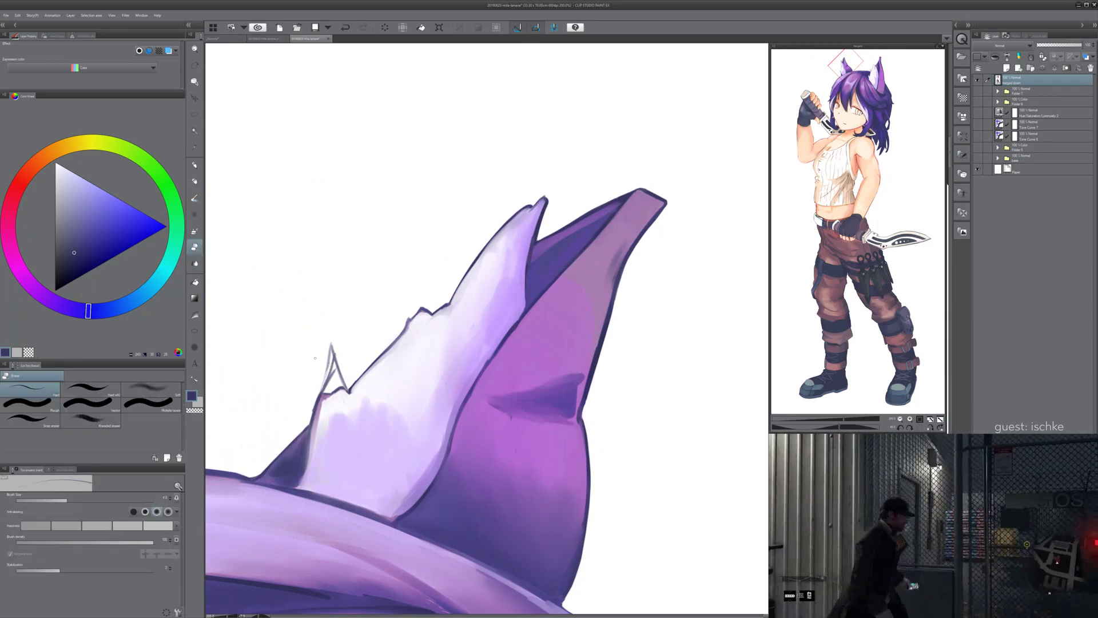
{"action": "scroll", "coordinate": [315, 356], "scroll_direction": "up", "scroll_amount": 2}
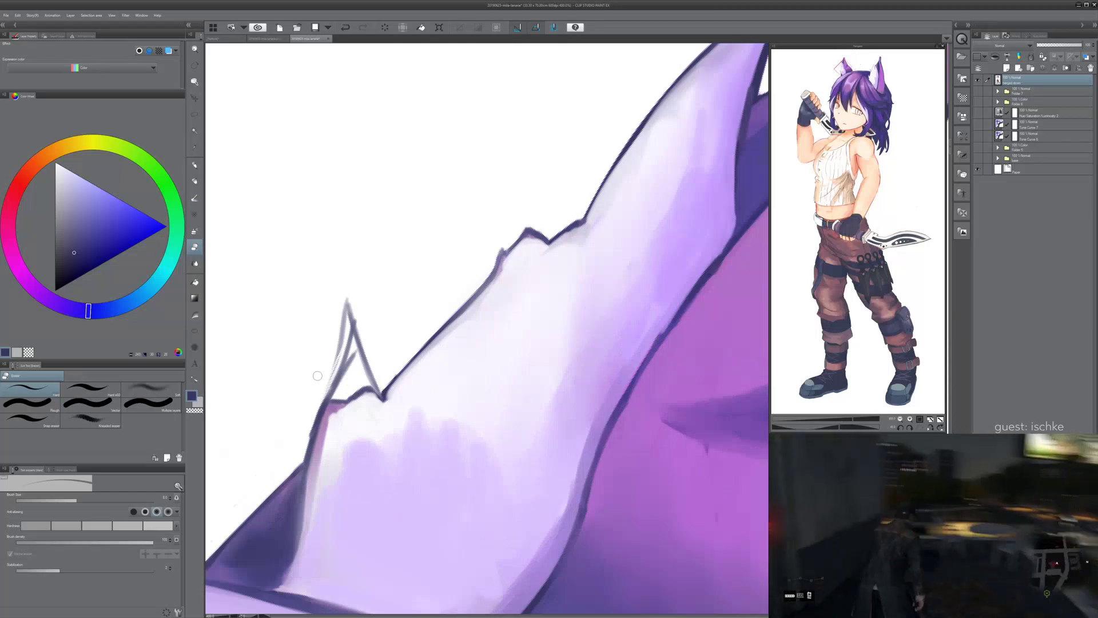
{"action": "mouse_move", "coordinate": [306, 446]}
{"action": "left_mouse_down"}
{"action": "mouse_move", "coordinate": [347, 341]}
{"action": "mouse_move", "coordinate": [337, 357]}
{"action": "mouse_move", "coordinate": [347, 292]}
{"action": "mouse_move", "coordinate": [355, 330]}
{"action": "mouse_move", "coordinate": [339, 362]}
{"action": "mouse_move", "coordinate": [349, 314]}
{"action": "left_mouse_up"}
{"action": "left_click_drag", "start_coordinate": [340, 367], "coordinate": [353, 315]}
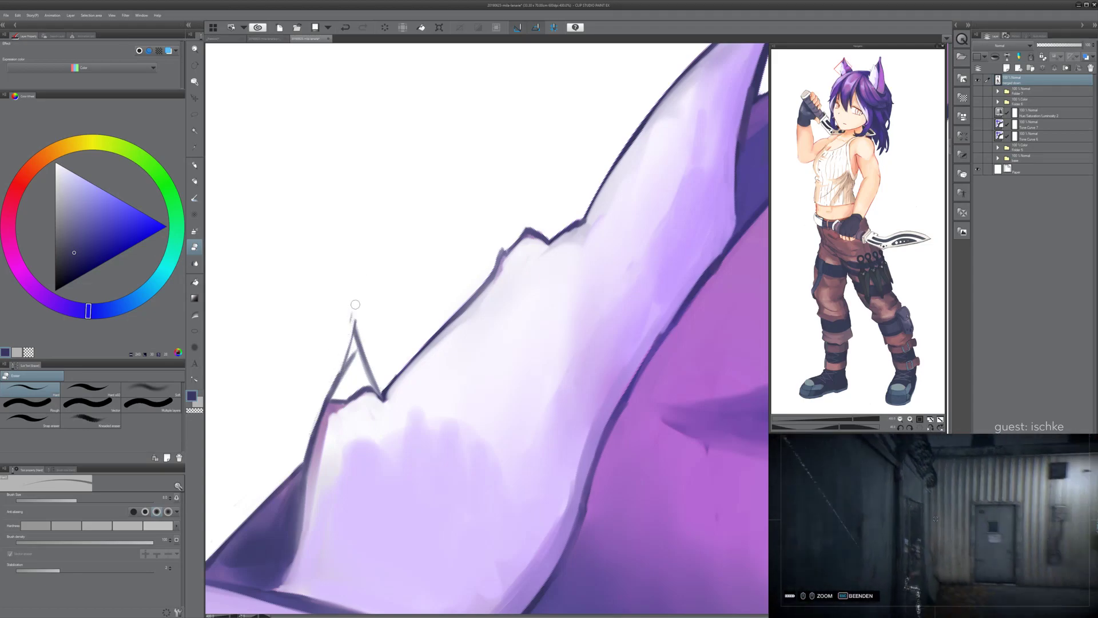
- Paint over the old outline inside the new tuft with near-white sampled from the ear fur
{"action": "left_click", "coordinate": [322, 433], "text": "alt"}
{"action": "mouse_move", "coordinate": [331, 418]}
{"action": "left_mouse_down"}
{"action": "mouse_move", "coordinate": [342, 378]}
{"action": "mouse_move", "coordinate": [331, 402]}
{"action": "mouse_move", "coordinate": [351, 386]}
{"action": "mouse_move", "coordinate": [353, 406]}
{"action": "mouse_move", "coordinate": [362, 377]}
{"action": "mouse_move", "coordinate": [372, 400]}
{"action": "mouse_move", "coordinate": [359, 383]}
{"action": "mouse_move", "coordinate": [334, 411]}
{"action": "left_mouse_up"}
{"action": "key", "text": "ctrl+z"}
{"action": "left_click", "coordinate": [347, 409], "text": "alt"}
{"action": "key", "text": "ctrl+z"}
{"action": "key", "text": "b"}
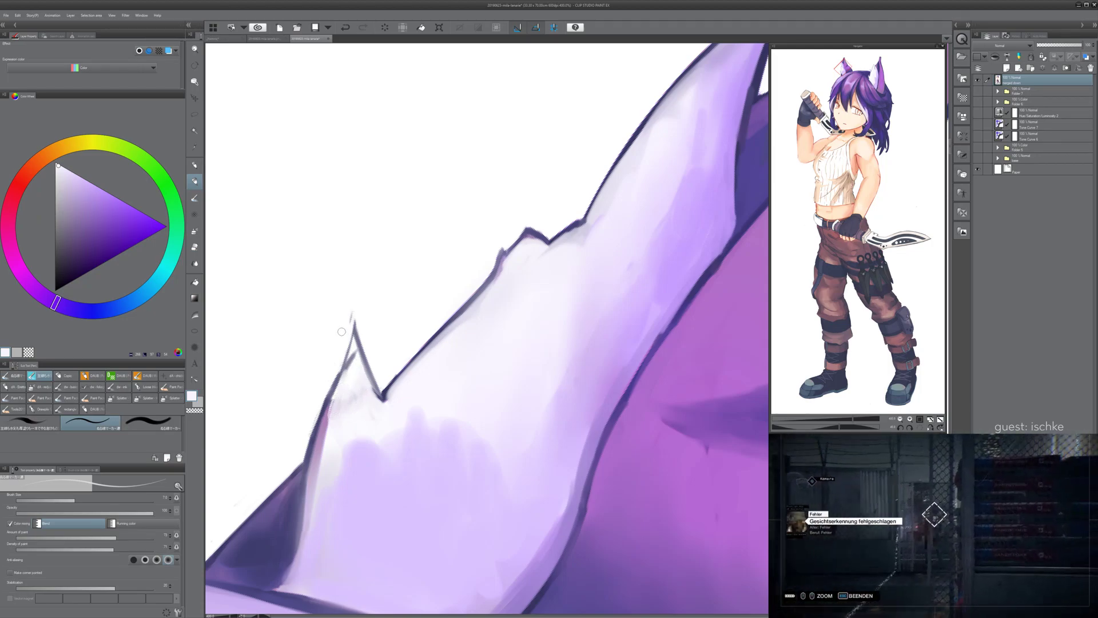
- Enlarge the brush, fill the tuft's interior with near-white and tint its outer edge with the sampled mauve
{"action": "key", "text": "bracketright"}
{"action": "key", "text": "bracketright"}
{"action": "key", "text": "bracketright"}
{"action": "mouse_move", "coordinate": [354, 346]}
{"action": "left_mouse_down"}
{"action": "mouse_move", "coordinate": [360, 374]}
{"action": "mouse_move", "coordinate": [346, 370]}
{"action": "mouse_move", "coordinate": [349, 353]}
{"action": "mouse_move", "coordinate": [340, 390]}
{"action": "mouse_move", "coordinate": [353, 369]}
{"action": "mouse_move", "coordinate": [372, 405]}
{"action": "mouse_move", "coordinate": [345, 398]}
{"action": "left_mouse_up"}
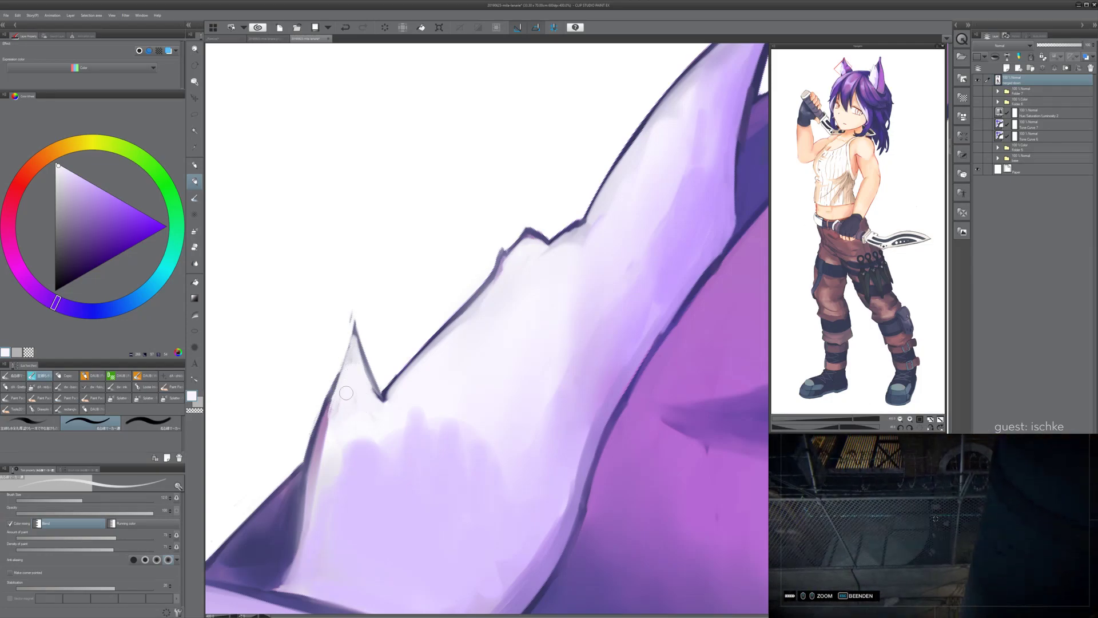
{"action": "left_click", "coordinate": [325, 417], "text": "alt"}
{"action": "left_click_drag", "start_coordinate": [321, 440], "coordinate": [356, 333]}
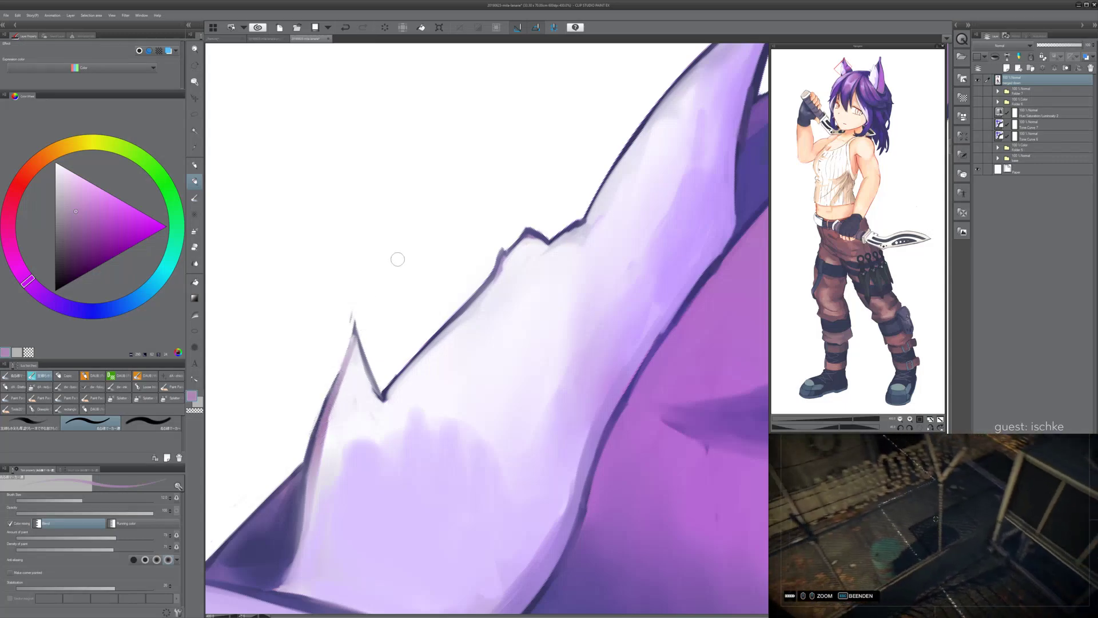
- Sample the dark blue outline colour, reduce the brush size and go over the tuft's outer edge
{"action": "left_click", "coordinate": [325, 402], "text": "alt"}
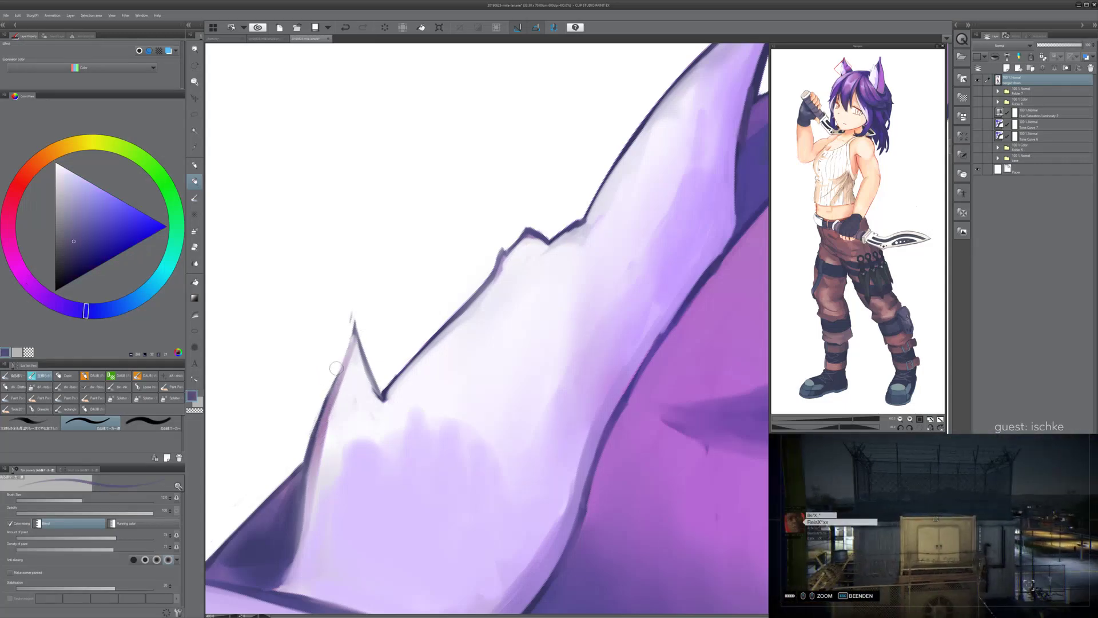
{"action": "key", "text": "["}
{"action": "key", "text": "["}
{"action": "key", "text": "["}
{"action": "key", "text": "["}
{"action": "left_click_drag", "start_coordinate": [330, 388], "coordinate": [352, 339]}
{"action": "key", "text": "ctrl+z"}
{"action": "key", "text": "ctrl+z"}
- Redraw the tuft's inner outline down to the notch and clean up its inside edge with sampled near-white
{"action": "mouse_move", "coordinate": [336, 376]}
{"action": "left_mouse_down"}
{"action": "mouse_move", "coordinate": [353, 333]}
{"action": "mouse_move", "coordinate": [377, 397]}
{"action": "left_mouse_up"}
{"action": "key", "text": "ctrl+z"}
{"action": "left_click_drag", "start_coordinate": [357, 334], "coordinate": [381, 394]}
{"action": "key", "text": "ctrl+z"}
{"action": "left_click_drag", "start_coordinate": [359, 337], "coordinate": [380, 390]}
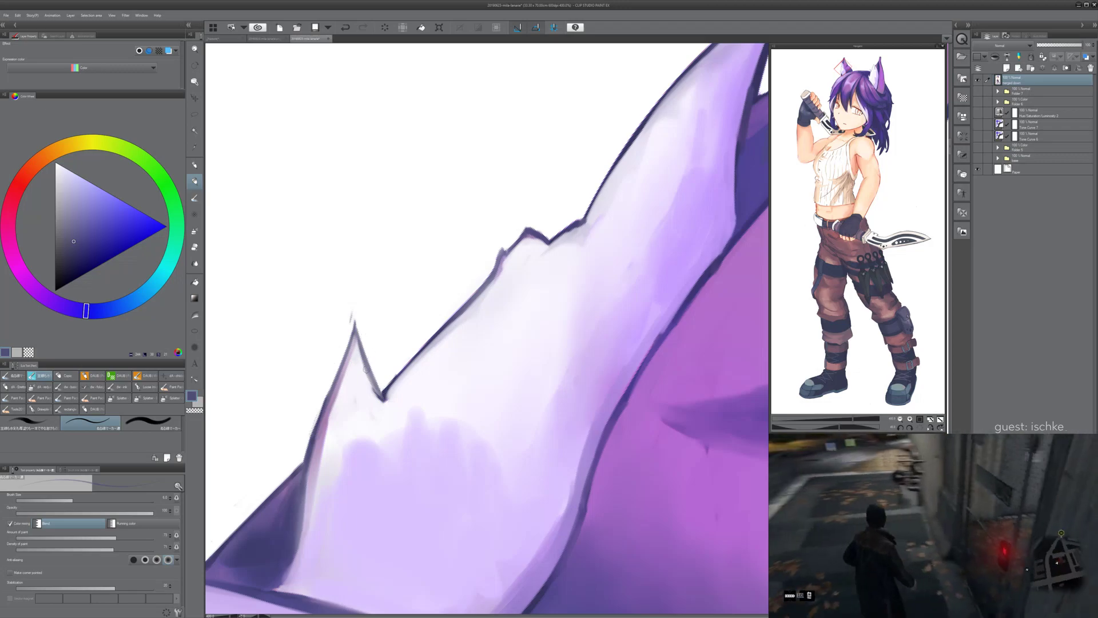
{"action": "left_click", "coordinate": [366, 383], "text": "alt"}
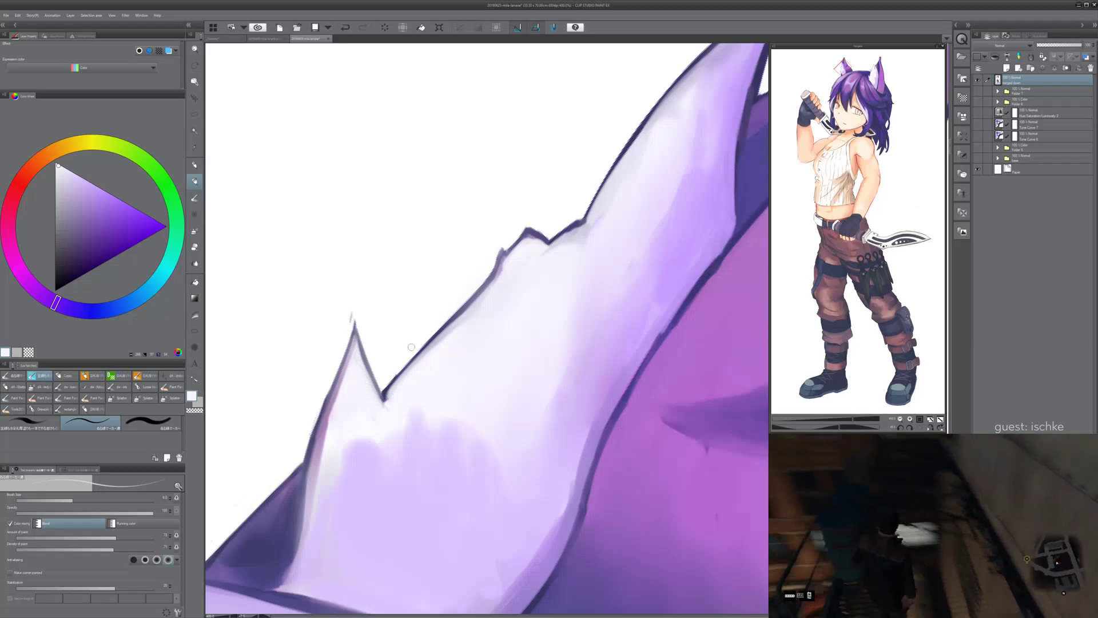
{"action": "key", "text": "e"}
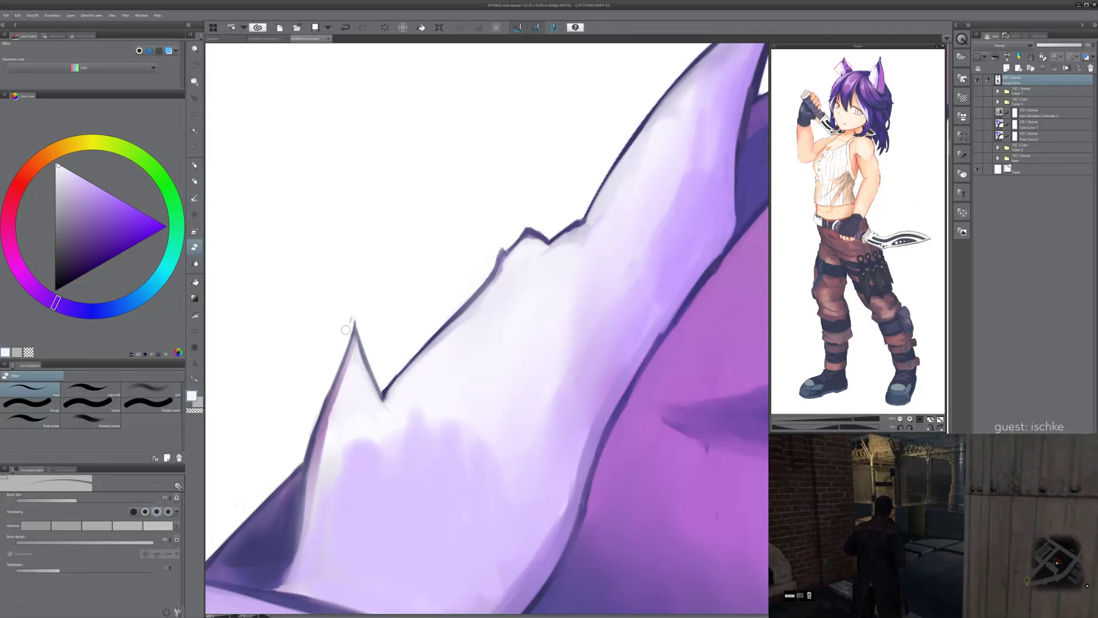
- Examine how the new ear tuft looks in the upright view of the whole head
{"action": "scroll", "coordinate": [547, 174], "scroll_direction": "down", "scroll_amount": 4}
{"action": "scroll", "coordinate": [615, 131], "scroll_direction": "down", "scroll_amount": 3}
{"action": "key", "text": "minus"}
{"action": "key", "text": "minus"}
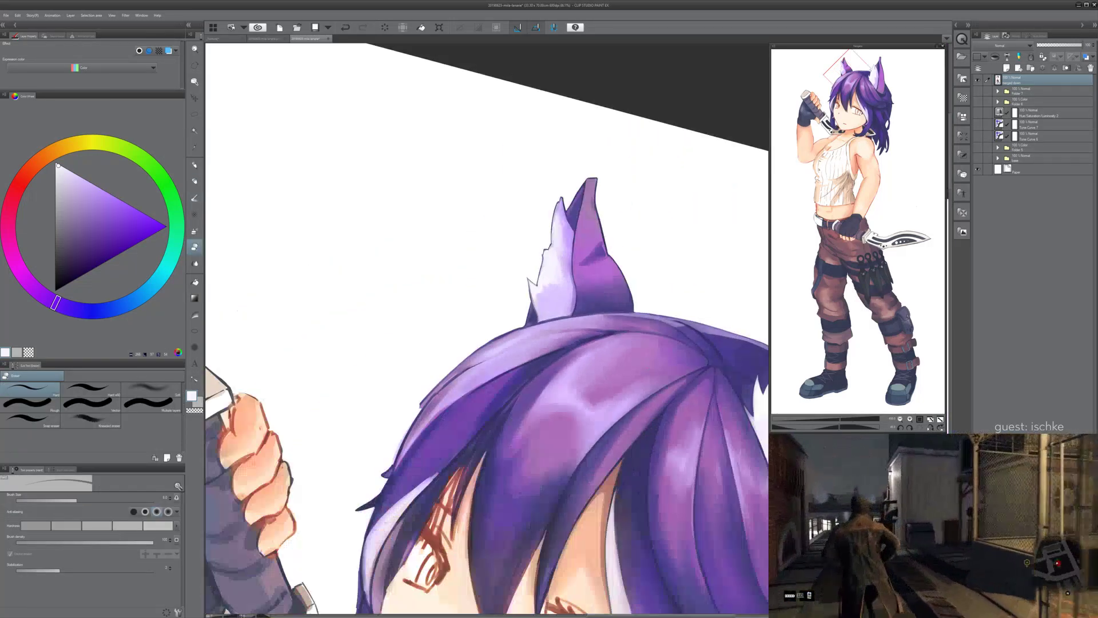
{"action": "key", "text": "minus"}
{"action": "left_click_drag", "start_coordinate": [549, 354], "coordinate": [479, 355]}
{"action": "scroll", "coordinate": [527, 376], "scroll_direction": "up", "scroll_amount": 1}
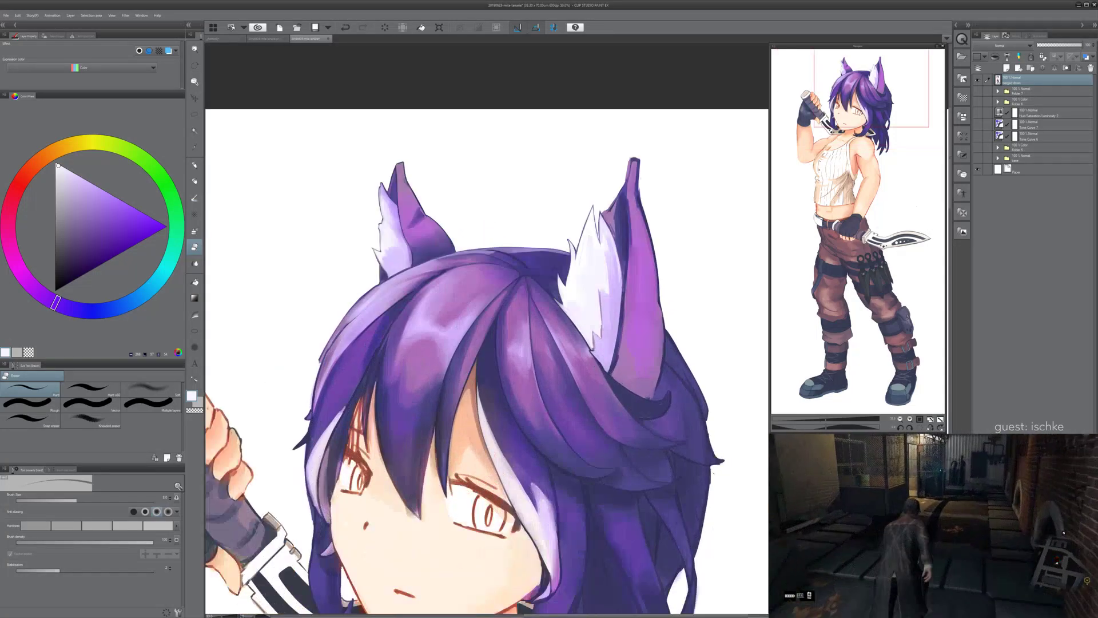
- Sample a mauve from the smaller ear's tuft and try a stroke along the lower fur point's outer edge
{"action": "scroll", "coordinate": [372, 212], "scroll_direction": "up", "scroll_amount": 5}
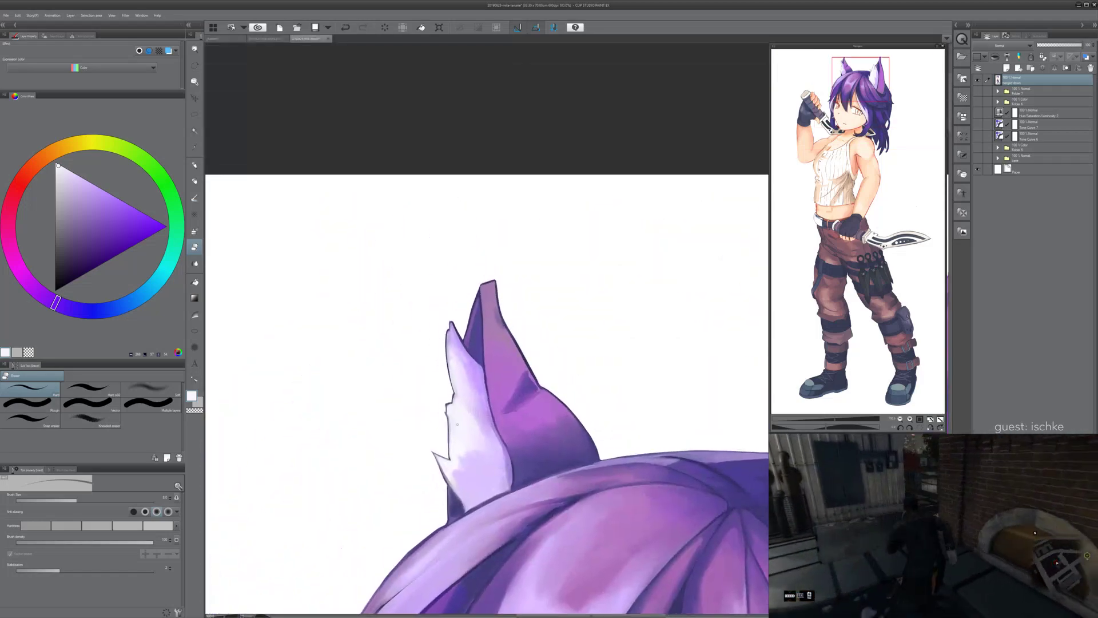
{"action": "left_click", "coordinate": [452, 320], "text": "alt"}
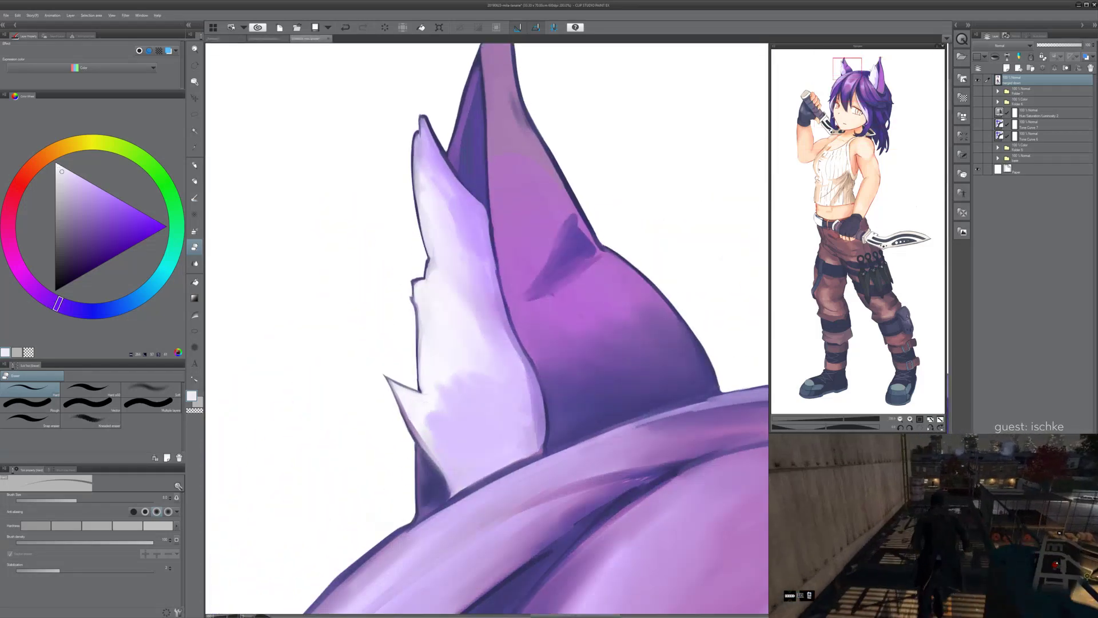
{"action": "scroll", "coordinate": [439, 249], "scroll_direction": "up", "scroll_amount": 4}
{"action": "left_click", "coordinate": [394, 314], "text": "alt"}
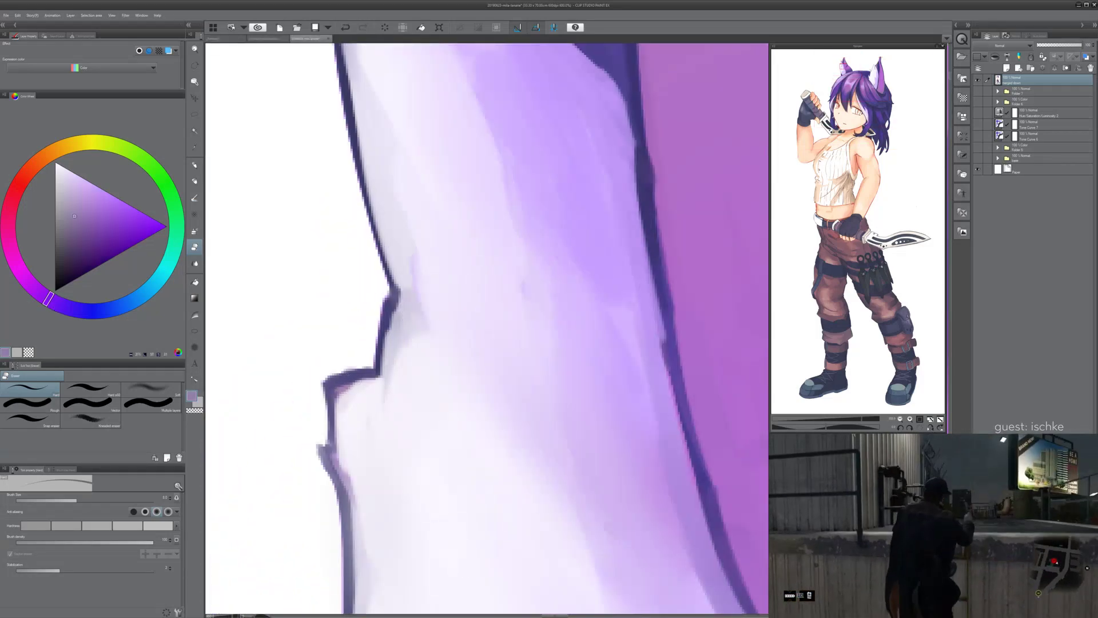
{"action": "left_click_drag", "start_coordinate": [406, 503], "coordinate": [399, 145]}
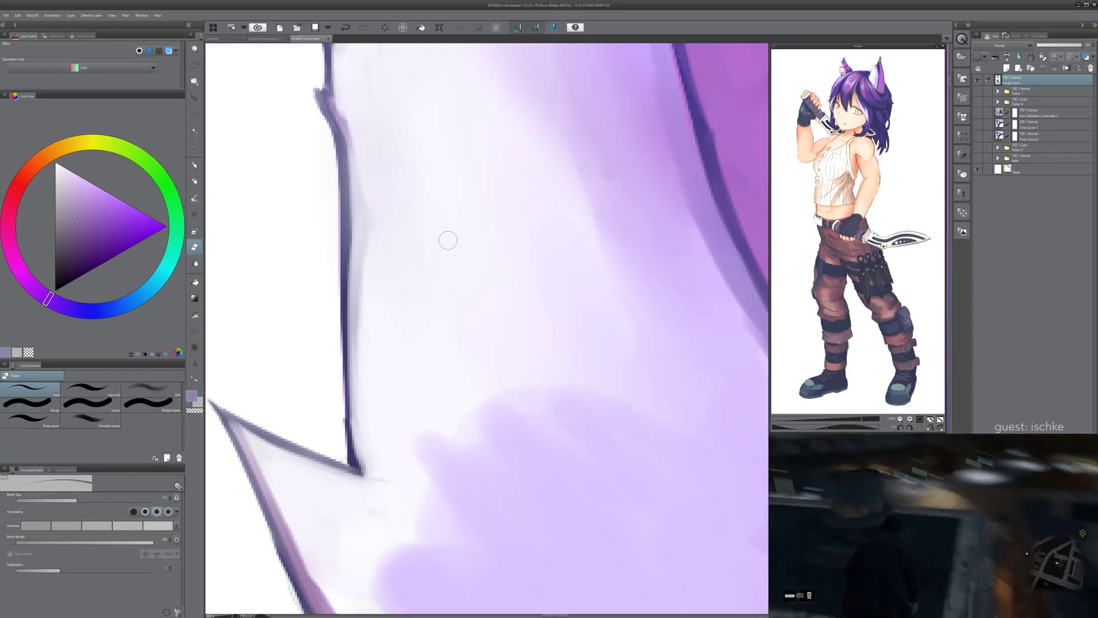
{"action": "scroll", "coordinate": [448, 240], "scroll_direction": "down", "scroll_amount": 2}
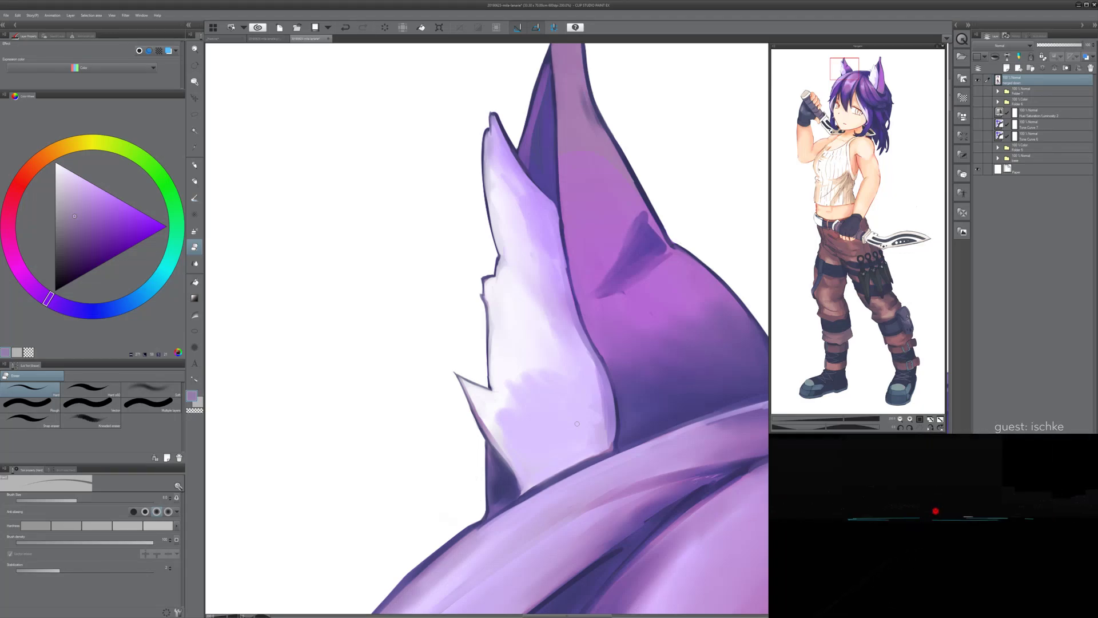
{"action": "left_click_drag", "start_coordinate": [552, 403], "coordinate": [431, 360]}
{"action": "scroll", "coordinate": [412, 394], "scroll_direction": "up", "scroll_amount": 2}
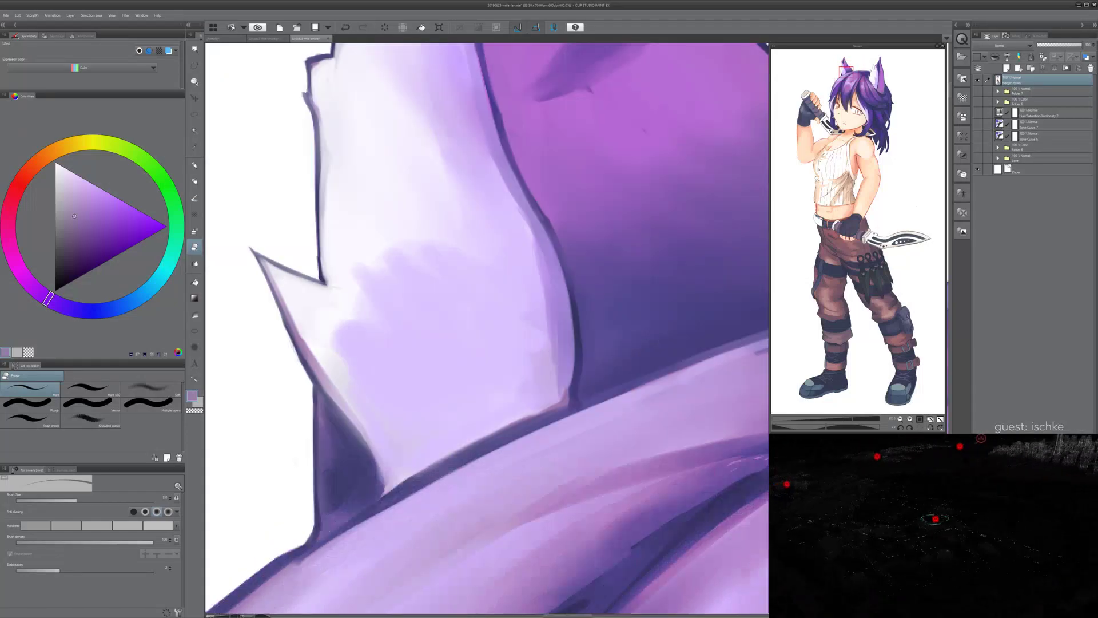
{"action": "mouse_move", "coordinate": [316, 231]}
{"action": "left_mouse_down"}
{"action": "mouse_move", "coordinate": [366, 287]}
{"action": "mouse_move", "coordinate": [339, 263]}
{"action": "mouse_move", "coordinate": [361, 438]}
{"action": "left_mouse_up"}
{"action": "key", "text": "ctrl+z"}
- Sample a light lilac and try to extend the tuft's notch line into the white fur with the paint brush
{"action": "left_click", "coordinate": [338, 258], "text": "alt"}
{"action": "left_click", "coordinate": [348, 420], "text": "alt"}
{"action": "left_click_drag", "start_coordinate": [358, 373], "coordinate": [364, 234]}
{"action": "key", "text": "p"}
{"action": "left_click_drag", "start_coordinate": [362, 313], "coordinate": [400, 346]}
{"action": "key", "text": "ctrl+z"}
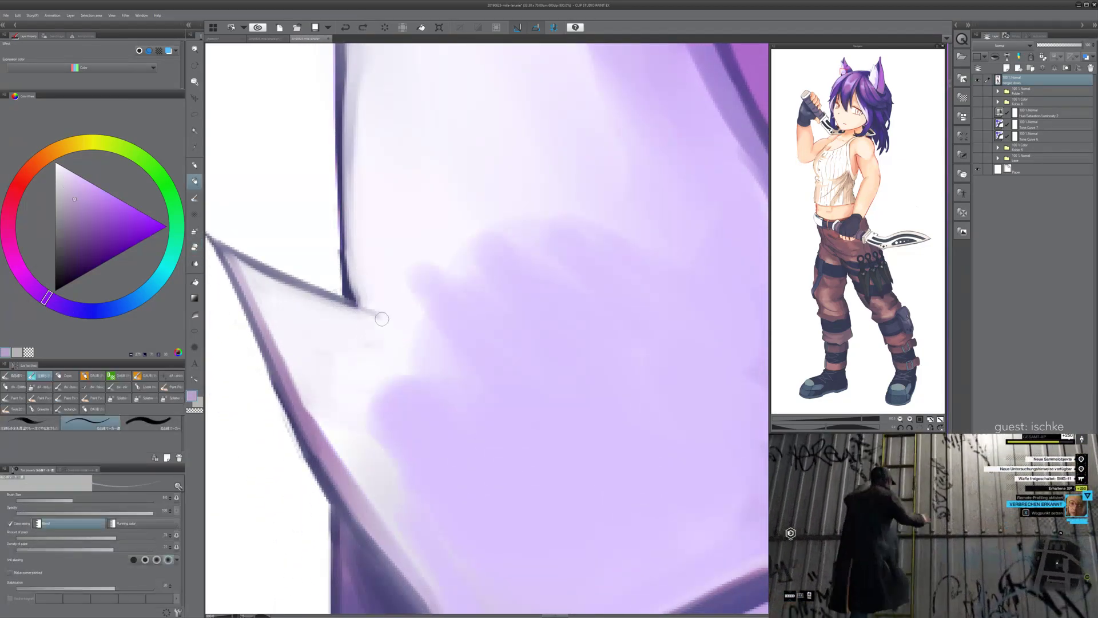
{"action": "left_click_drag", "start_coordinate": [365, 313], "coordinate": [406, 352]}
{"action": "left_click_drag", "start_coordinate": [359, 310], "coordinate": [413, 356]}
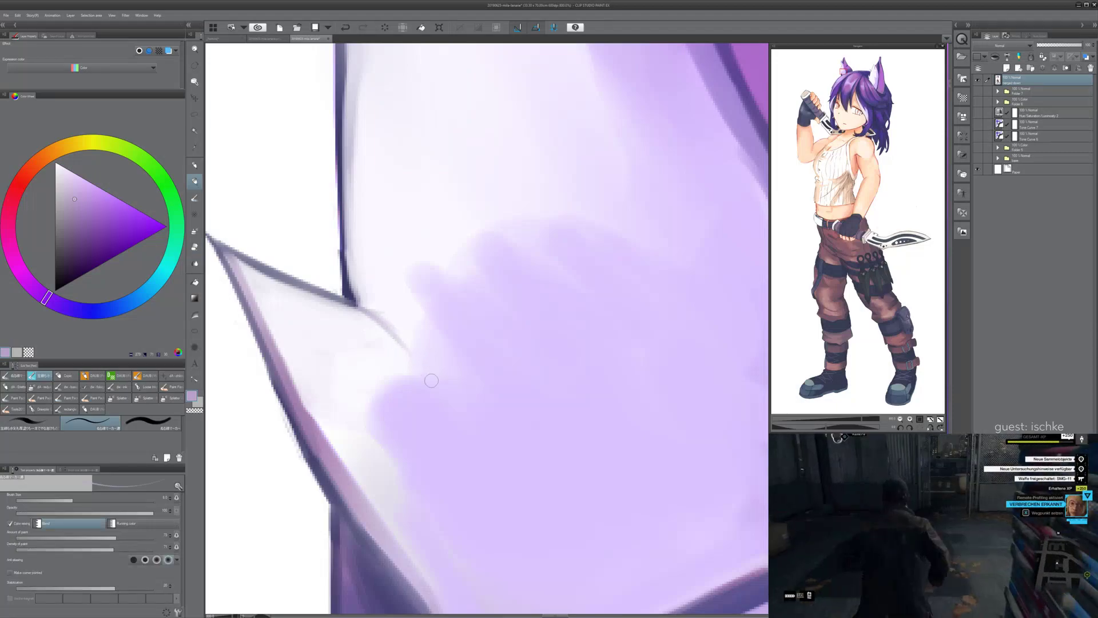
- Check the tuft at several canvas angles and undo the fold-line strokes inside it
{"action": "scroll", "coordinate": [431, 380], "scroll_direction": "down", "scroll_amount": 8}
{"action": "key", "text": "minus"}
{"action": "key", "text": "minus"}
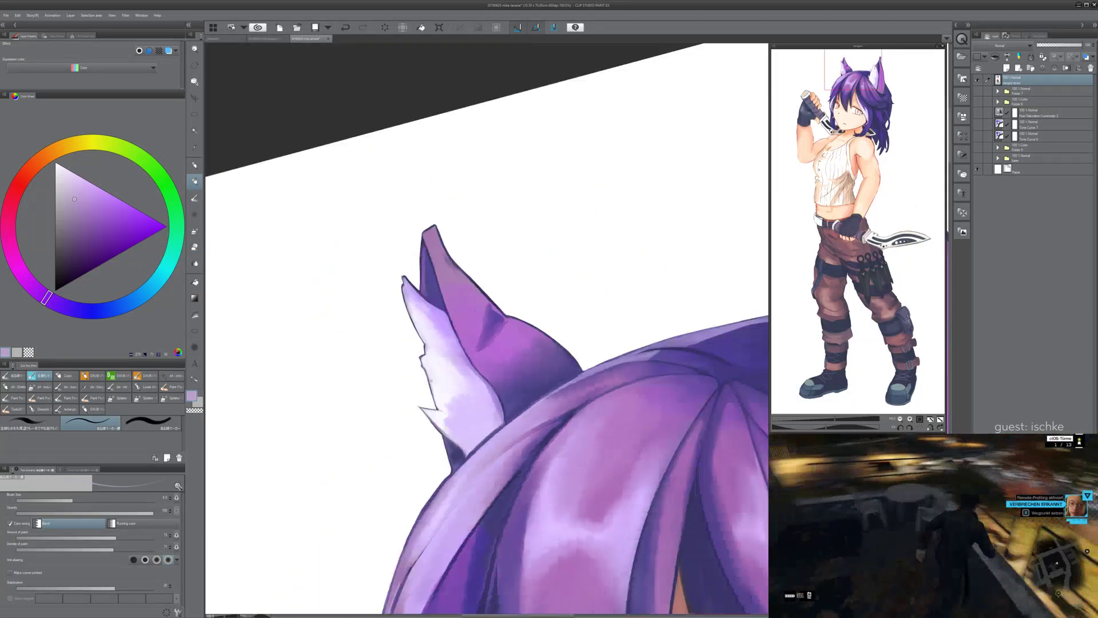
{"action": "key", "text": "asciicircum"}
{"action": "key", "text": "asciicircum"}
{"action": "key", "text": "asciicircum"}
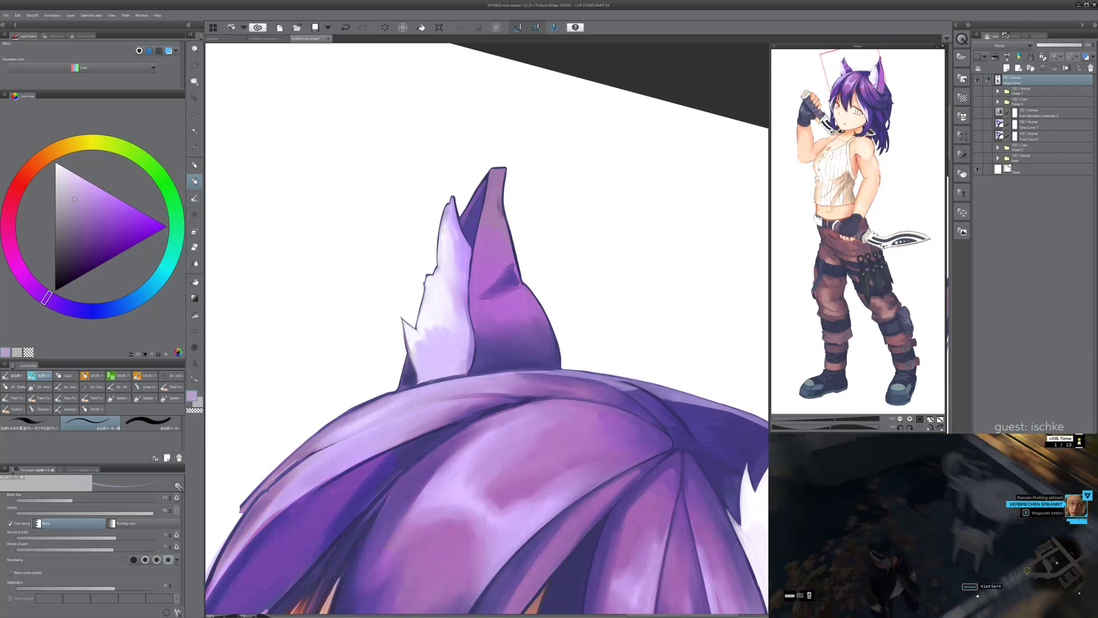
{"action": "scroll", "coordinate": [430, 379], "scroll_direction": "up", "scroll_amount": 2}
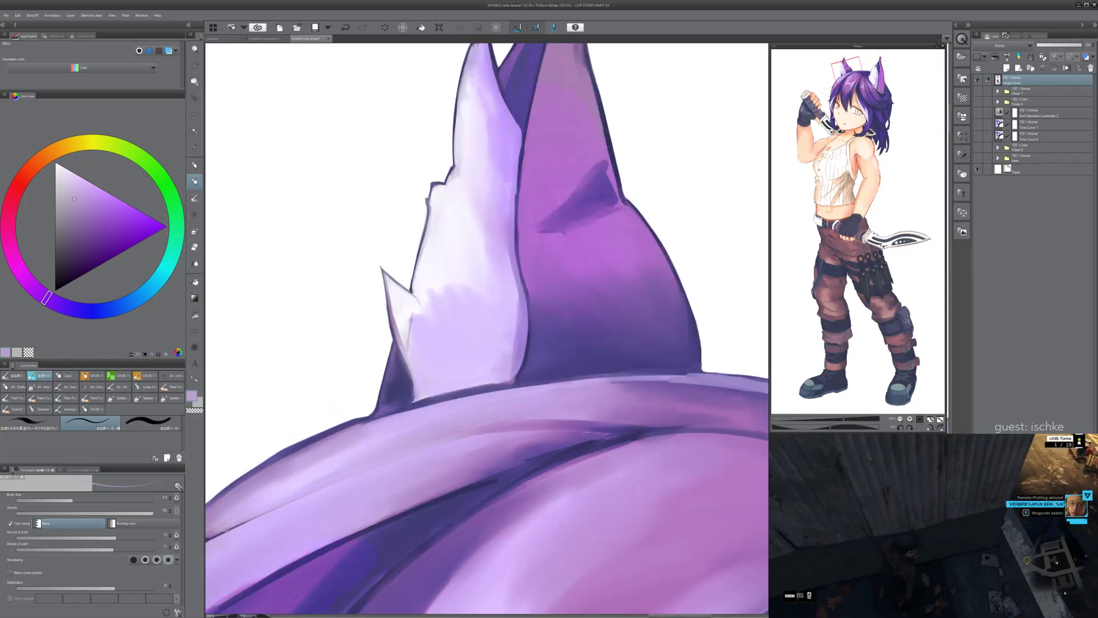
{"action": "key", "text": "ctrl+z"}
{"action": "key", "text": "ctrl+z"}
{"action": "left_click_drag", "start_coordinate": [404, 344], "coordinate": [414, 347]}
{"action": "key", "text": "ctrl+z"}
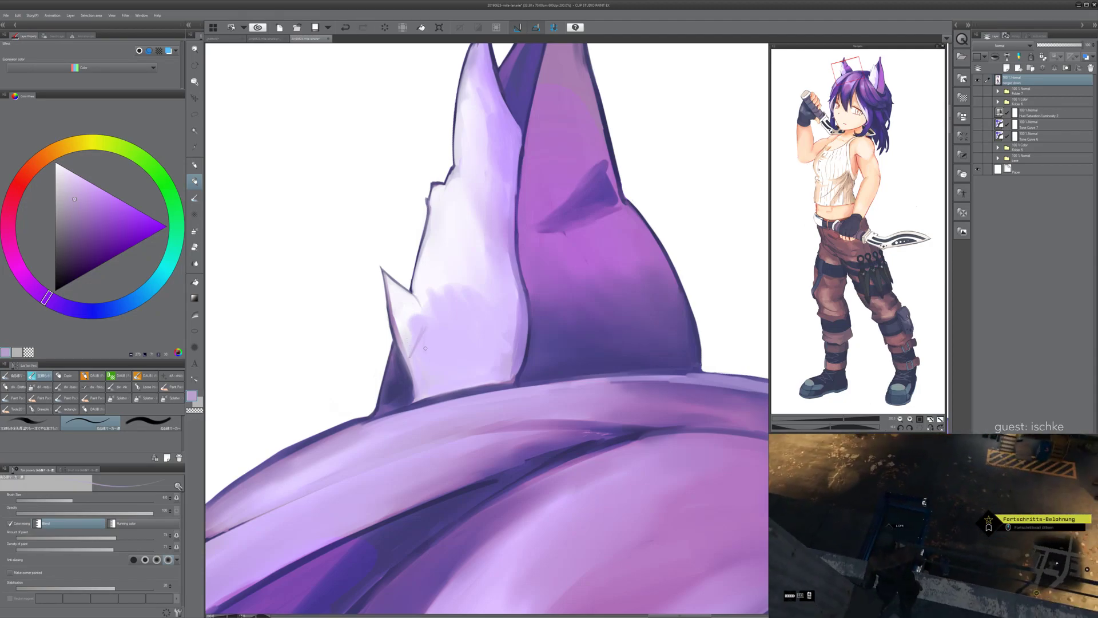
{"action": "key", "text": "ctrl+z"}
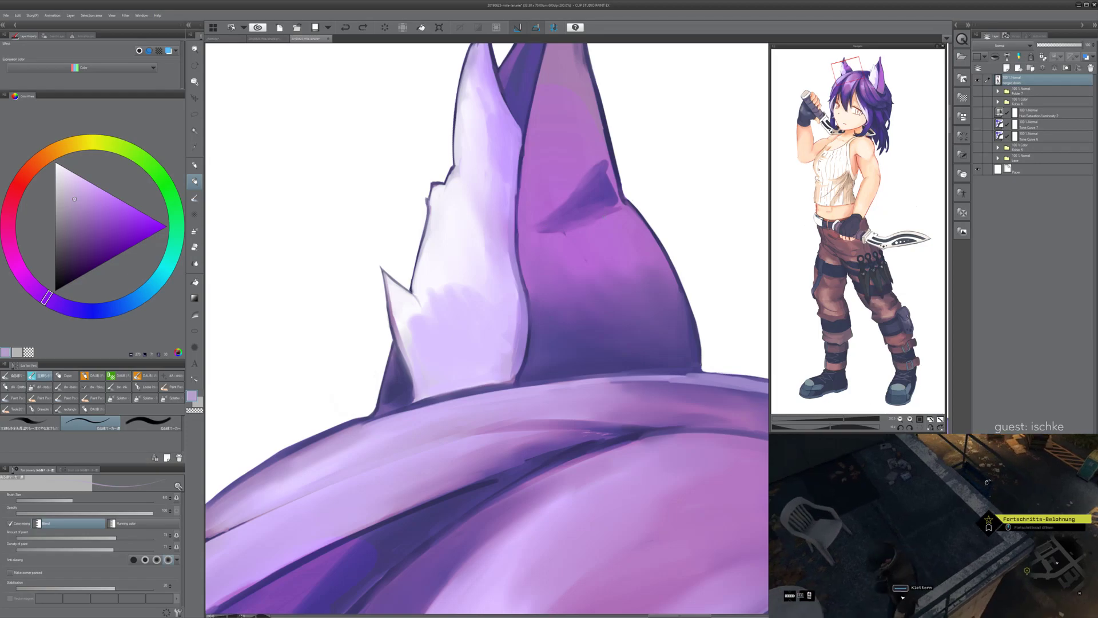
- Review the whole head upright, then sample the purple near the larger ear's tip
{"action": "scroll", "coordinate": [606, 203], "scroll_direction": "down", "scroll_amount": 4}
{"action": "left_click_drag", "start_coordinate": [606, 203], "coordinate": [393, 217]}
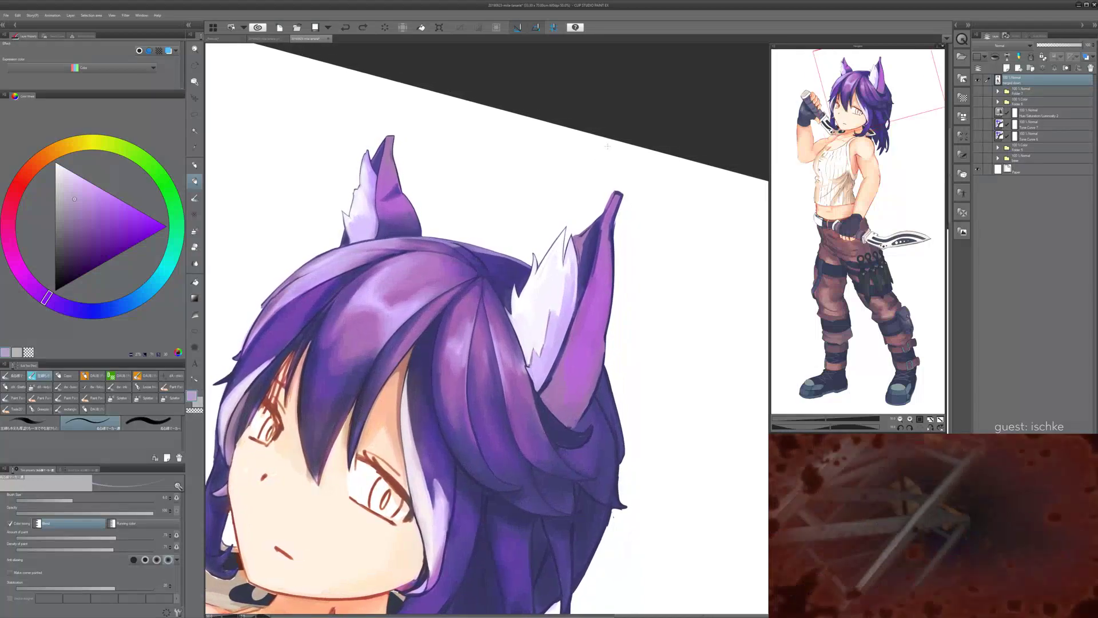
{"action": "key", "text": "minus"}
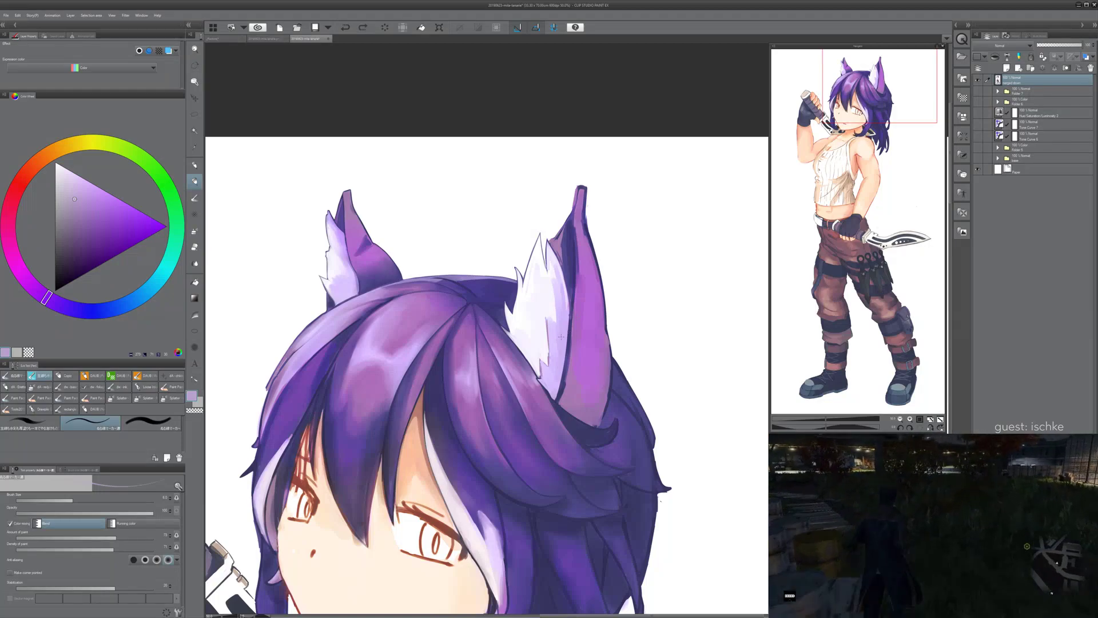
{"action": "scroll", "coordinate": [561, 337], "scroll_direction": "up", "scroll_amount": 1}
{"action": "left_click_drag", "start_coordinate": [560, 337], "coordinate": [481, 207]}
{"action": "key", "text": "asciicircum"}
{"action": "key", "text": "asciicircum"}
{"action": "key", "text": "asciicircum"}
{"action": "left_click_drag", "start_coordinate": [560, 320], "coordinate": [436, 396]}
{"action": "scroll", "coordinate": [436, 396], "scroll_direction": "up", "scroll_amount": 1}
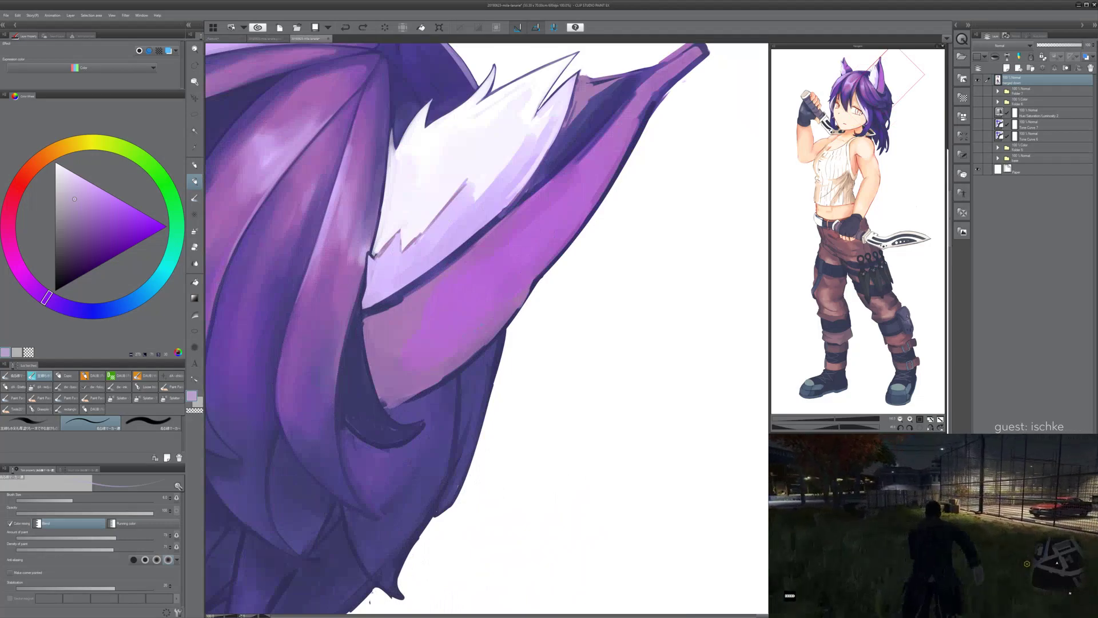
{"action": "left_click_drag", "start_coordinate": [532, 286], "coordinate": [433, 366]}
{"action": "left_click", "coordinate": [563, 157], "text": "alt"}
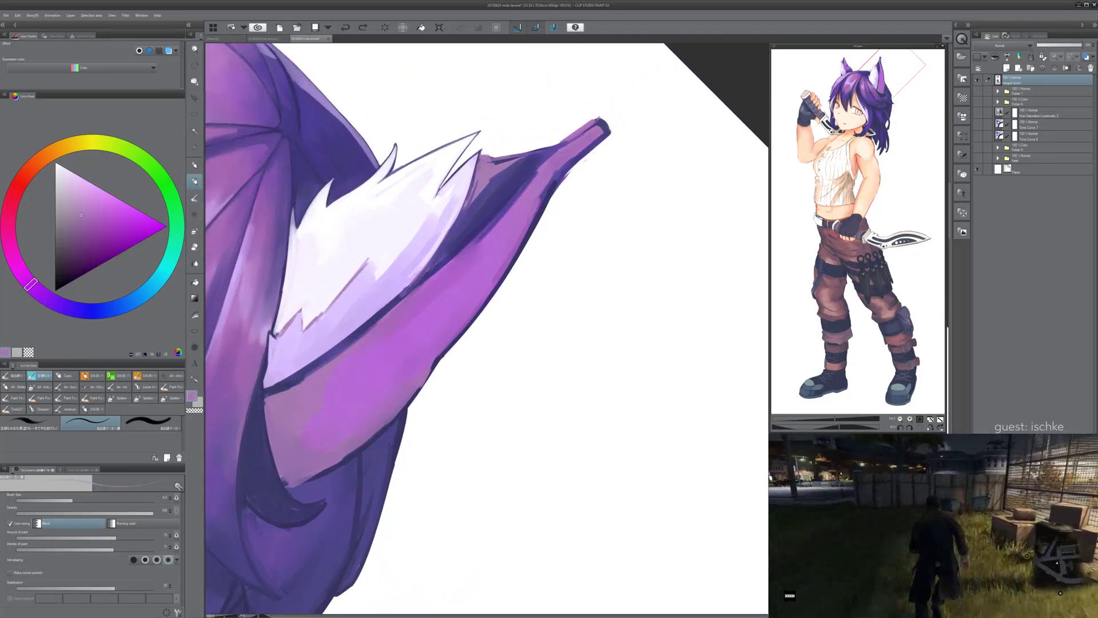
{"action": "key", "text": "p"}
{"action": "mouse_move", "coordinate": [355, 341]}
{"action": "left_mouse_down"}
{"action": "mouse_move", "coordinate": [330, 356]}
{"action": "mouse_move", "coordinate": [379, 320]}
{"action": "left_mouse_up"}
{"action": "key", "text": "ctrl+z"}
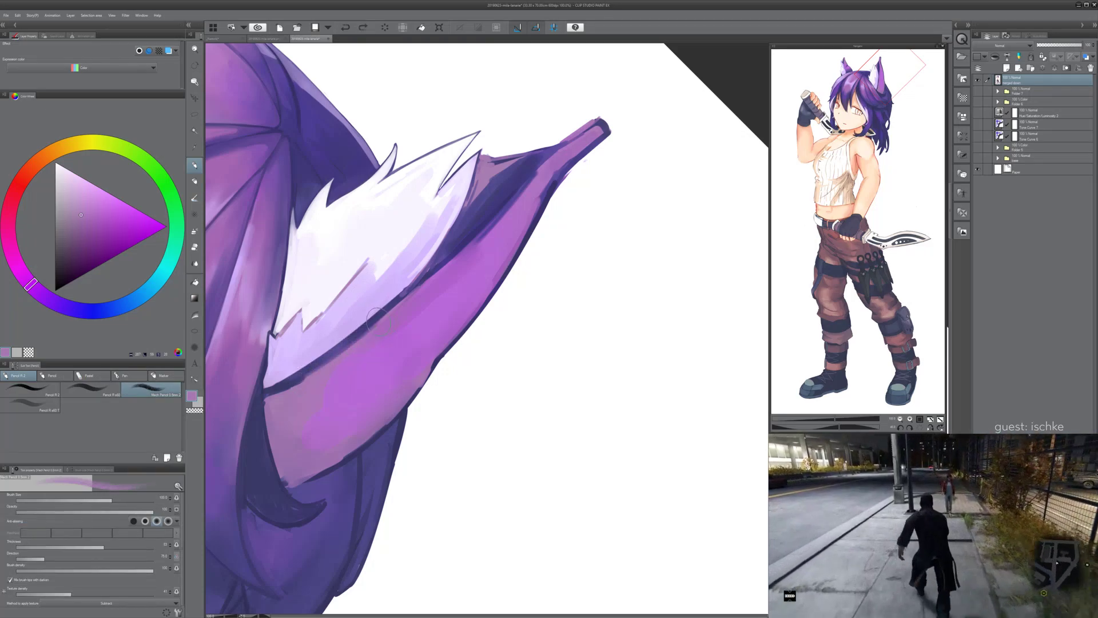
- Enlarge the paint brush and paint the sampled purple along the dark line between the larger ear's tuft and outer fold
{"action": "key", "text": "b"}
{"action": "key", "text": "bracketright"}
{"action": "key", "text": "bracketright"}
{"action": "key", "text": "bracketright"}
{"action": "key", "text": "bracketright"}
{"action": "key", "text": "bracketright"}
{"action": "key", "text": "bracketright"}
{"action": "key", "text": "bracketright"}
{"action": "key", "text": "bracketright"}
{"action": "key", "text": "bracketright"}
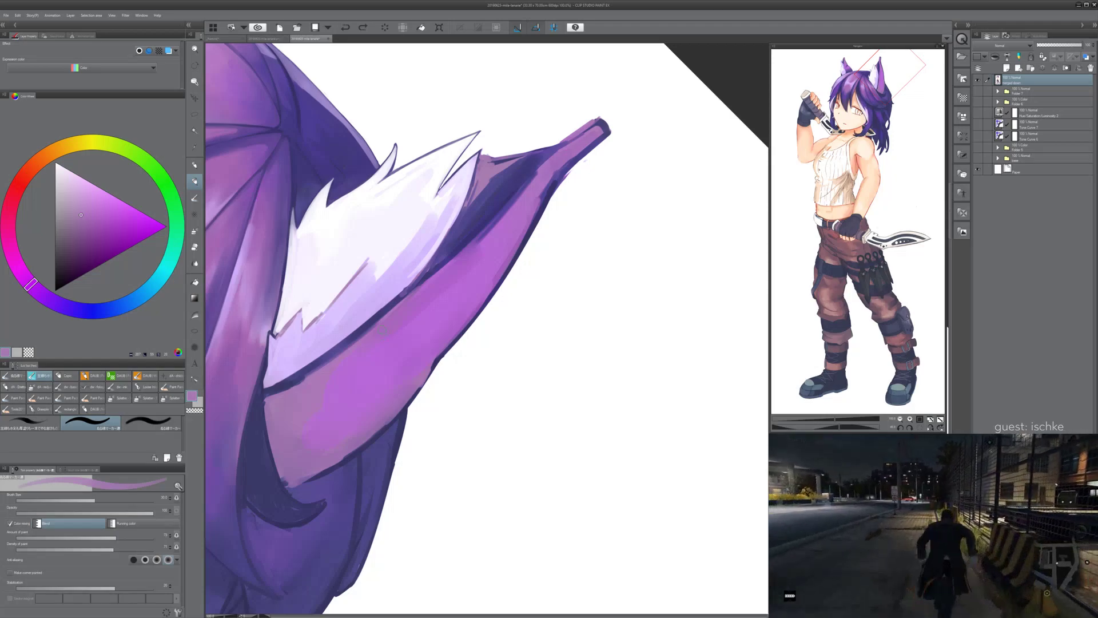
{"action": "mouse_move", "coordinate": [334, 356]}
{"action": "left_mouse_down"}
{"action": "mouse_move", "coordinate": [424, 283]}
{"action": "mouse_move", "coordinate": [384, 360]}
{"action": "mouse_move", "coordinate": [422, 286]}
{"action": "left_mouse_up"}
{"action": "left_click_drag", "start_coordinate": [364, 334], "coordinate": [461, 235]}
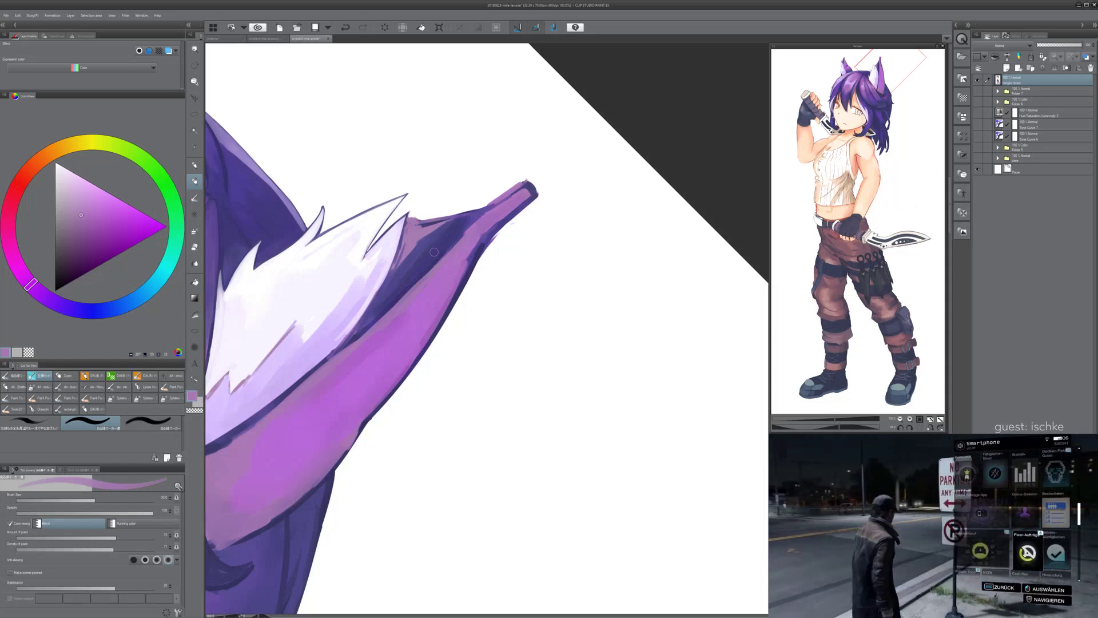
- Sample the dark indigo of the larger ear's interior and darken the upper edge of its narrow tip
{"action": "left_click", "coordinate": [421, 268], "text": "alt"}
{"action": "left_click_drag", "start_coordinate": [474, 264], "coordinate": [474, 253]}
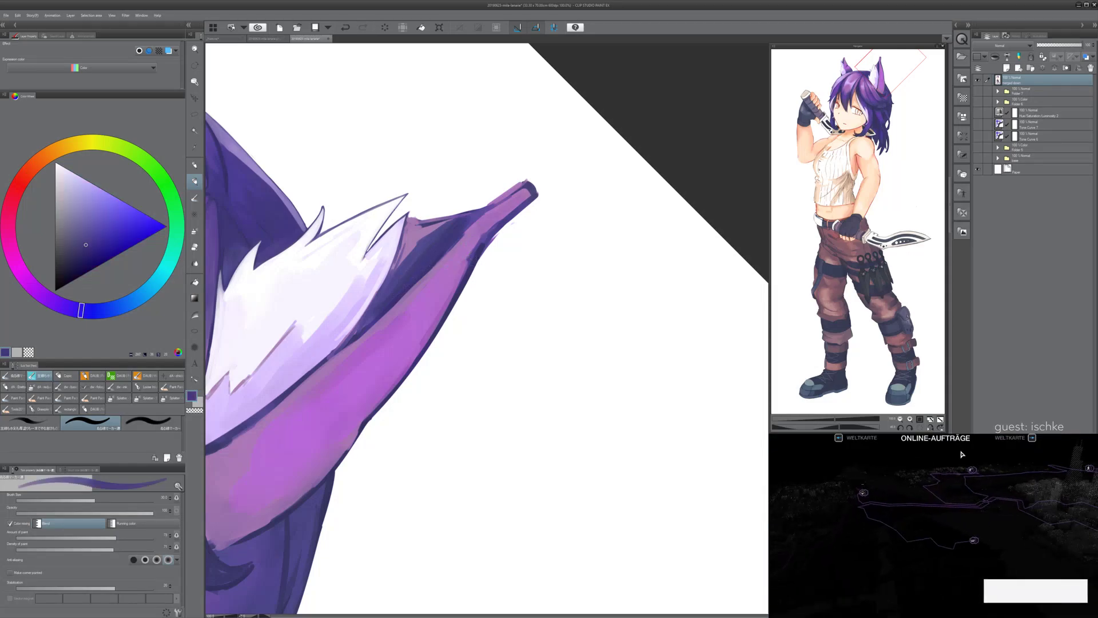
{"action": "scroll", "coordinate": [471, 253], "scroll_direction": "down", "scroll_amount": 1}
{"action": "key", "text": "minus"}
{"action": "scroll", "coordinate": [504, 232], "scroll_direction": "up", "scroll_amount": 1}
{"action": "scroll", "coordinate": [462, 240], "scroll_direction": "up", "scroll_amount": 1}
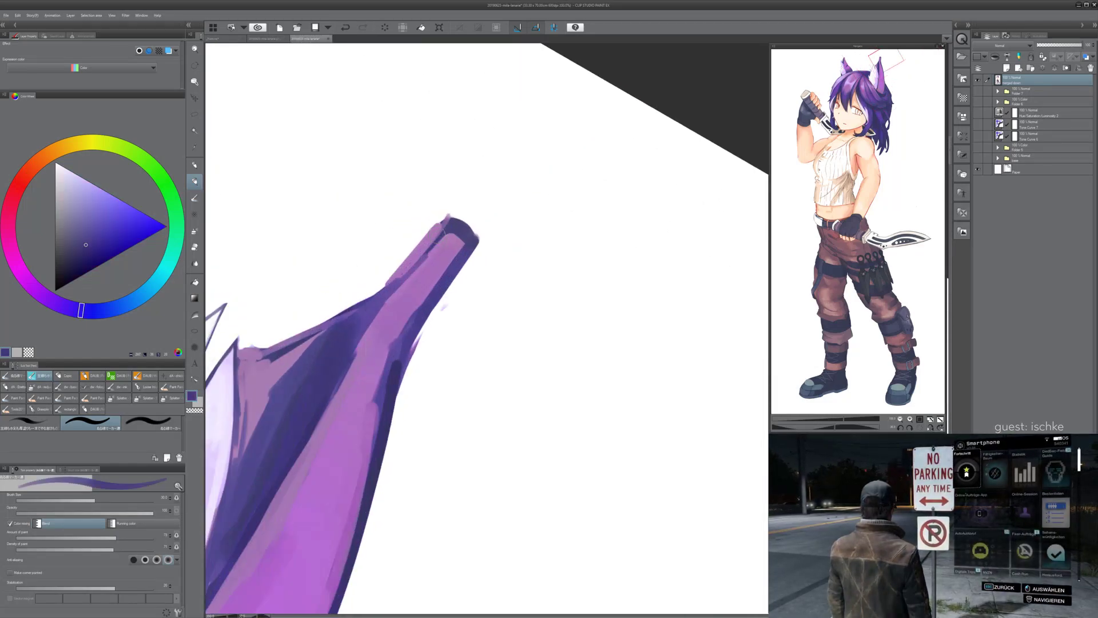
{"action": "left_click_drag", "start_coordinate": [397, 271], "coordinate": [423, 246]}
{"action": "key", "text": "ctrl+z"}
{"action": "left_click_drag", "start_coordinate": [369, 311], "coordinate": [443, 228]}
- Sample the ear's purple and repaint the fill inside the narrow tip beside the dark upper edge
{"action": "left_click", "coordinate": [395, 298], "text": "alt"}
{"action": "left_click_drag", "start_coordinate": [379, 311], "coordinate": [446, 237]}
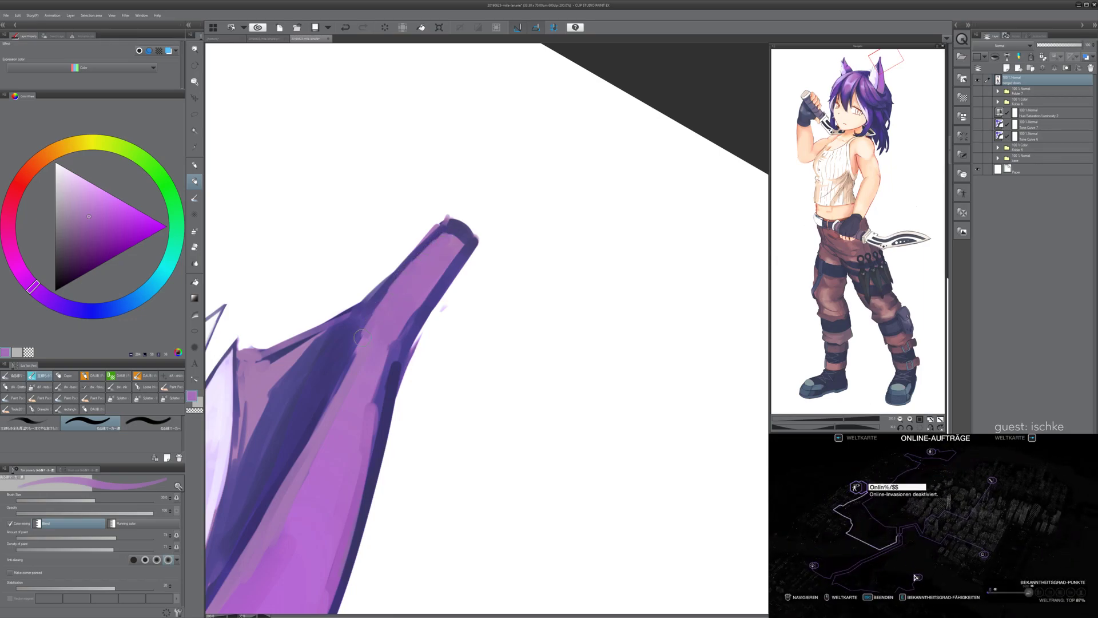
{"action": "left_click_drag", "start_coordinate": [372, 322], "coordinate": [362, 349]}
{"action": "key", "text": "ctrl+z"}
{"action": "key", "text": "ctrl+z"}
{"action": "key", "text": "ctrl+z"}
{"action": "key", "text": "ctrl+z"}
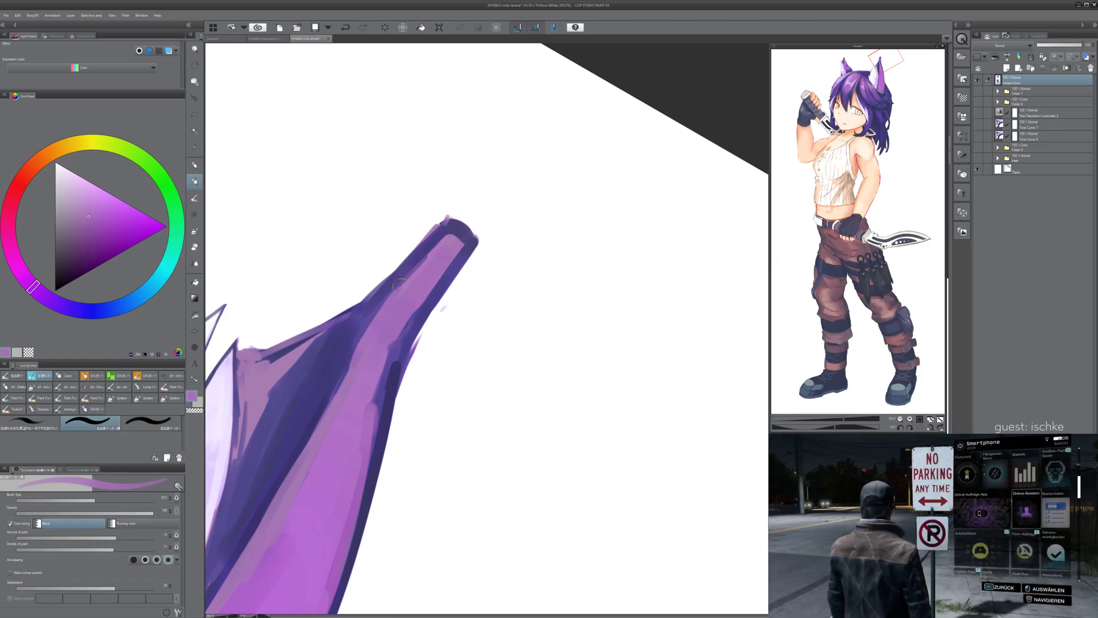
{"action": "left_click_drag", "start_coordinate": [445, 257], "coordinate": [391, 312]}
{"action": "mouse_move", "coordinate": [340, 343]}
{"action": "left_mouse_down"}
{"action": "mouse_move", "coordinate": [376, 307]}
{"action": "mouse_move", "coordinate": [368, 315]}
{"action": "left_mouse_up"}
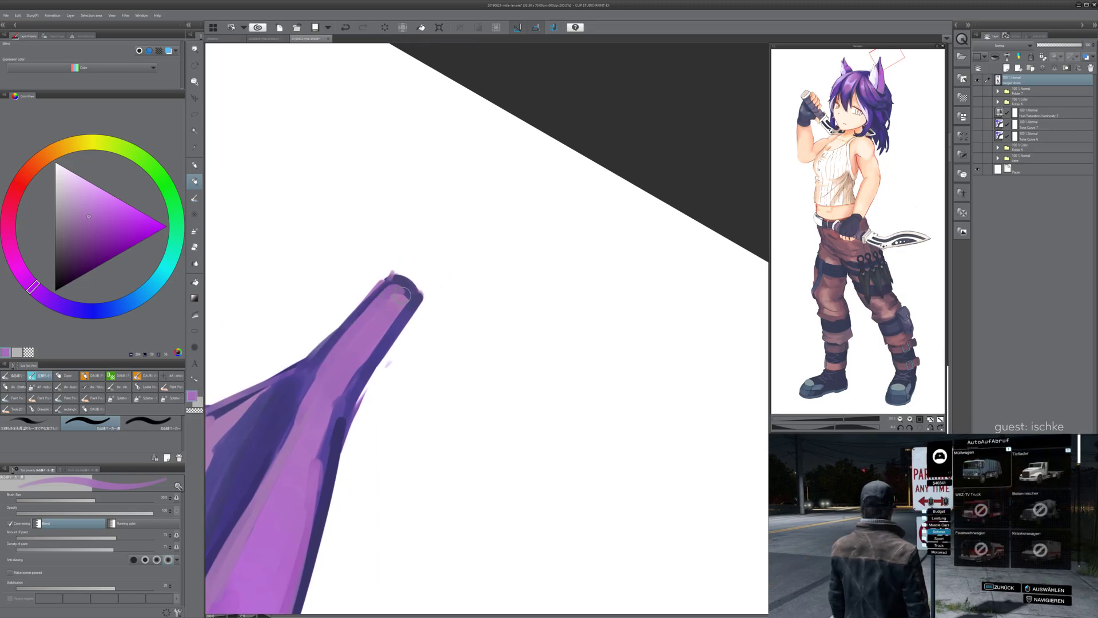
- Enlarge the eraser and trim the stray paint along the upper edge of the larger ear's tip
{"action": "key", "text": "e"}
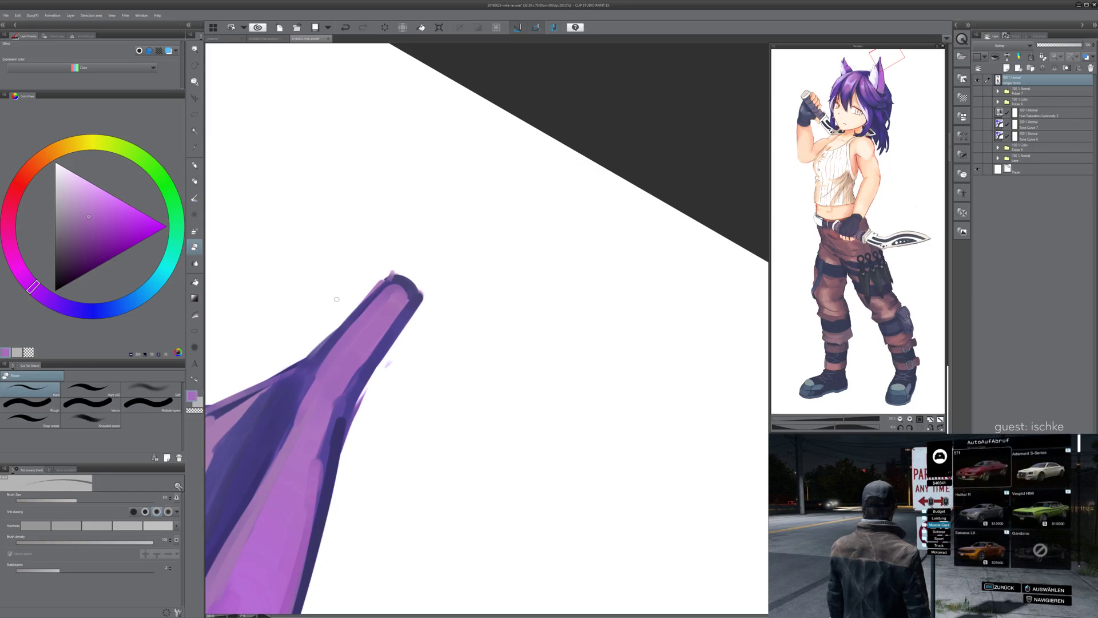
{"action": "left_click_drag", "start_coordinate": [332, 328], "coordinate": [350, 315]}
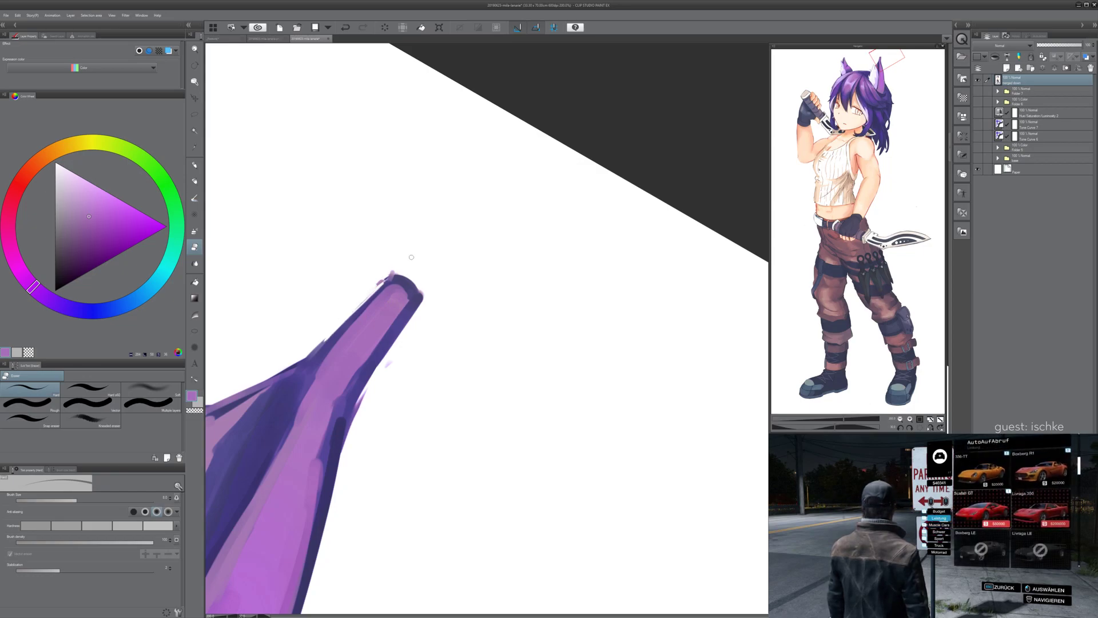
{"action": "key", "text": "bracketright"}
{"action": "key", "text": "bracketright"}
{"action": "key", "text": "bracketright"}
{"action": "key", "text": "bracketright"}
{"action": "key", "text": "bracketright"}
{"action": "key", "text": "bracketright"}
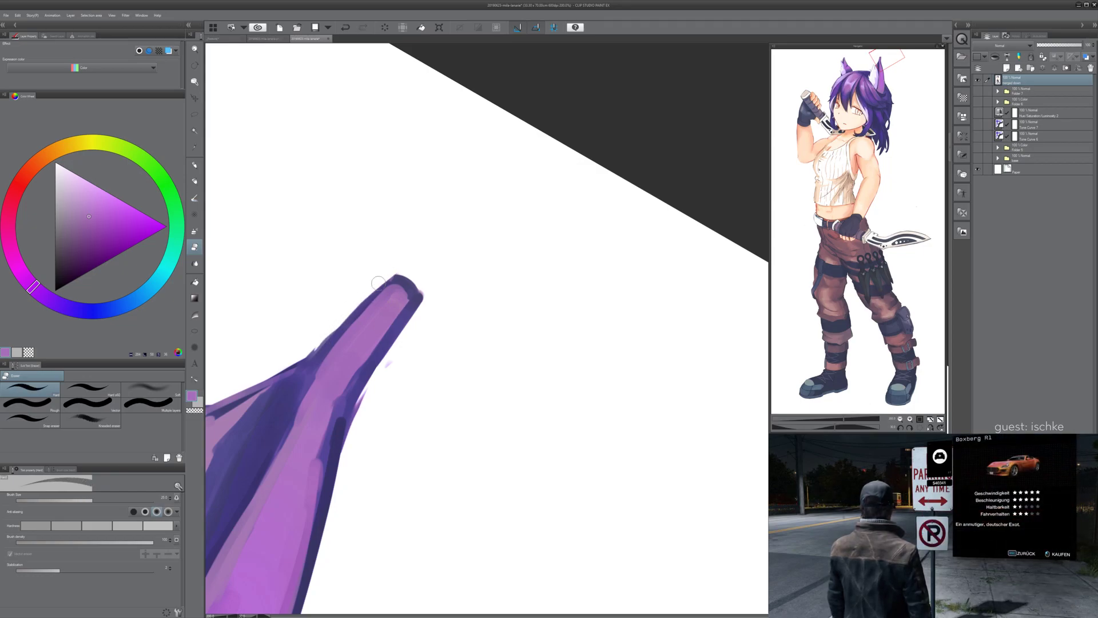
{"action": "left_click_drag", "start_coordinate": [347, 314], "coordinate": [394, 274]}
{"action": "key", "text": "ctrl+z"}
{"action": "key", "text": "ctrl+z"}
- Erase the rough paint around the tip's end and down the larger ear's outer edge
{"action": "mouse_move", "coordinate": [321, 345]}
{"action": "left_mouse_down"}
{"action": "mouse_move", "coordinate": [381, 277]}
{"action": "mouse_move", "coordinate": [325, 341]}
{"action": "mouse_move", "coordinate": [416, 255]}
{"action": "mouse_move", "coordinate": [374, 287]}
{"action": "mouse_move", "coordinate": [424, 269]}
{"action": "mouse_move", "coordinate": [402, 275]}
{"action": "mouse_move", "coordinate": [429, 299]}
{"action": "mouse_move", "coordinate": [388, 275]}
{"action": "mouse_move", "coordinate": [424, 309]}
{"action": "left_mouse_up"}
{"action": "mouse_move", "coordinate": [403, 272]}
{"action": "left_mouse_down"}
{"action": "mouse_move", "coordinate": [428, 287]}
{"action": "mouse_move", "coordinate": [382, 349]}
{"action": "mouse_move", "coordinate": [474, 245]}
{"action": "left_mouse_up"}
{"action": "left_click_drag", "start_coordinate": [431, 295], "coordinate": [411, 387]}
{"action": "key", "text": "ctrl+z"}
{"action": "key", "text": "ctrl+z"}
{"action": "mouse_move", "coordinate": [446, 277]}
{"action": "left_mouse_down"}
{"action": "mouse_move", "coordinate": [424, 339]}
{"action": "mouse_move", "coordinate": [450, 259]}
{"action": "mouse_move", "coordinate": [421, 339]}
{"action": "mouse_move", "coordinate": [453, 230]}
{"action": "mouse_move", "coordinate": [430, 219]}
{"action": "left_mouse_up"}
- Sample a blue-violet from the outline and try a shading stroke inside the larger ear's outer edge
{"action": "left_click", "coordinate": [452, 229], "text": "alt"}
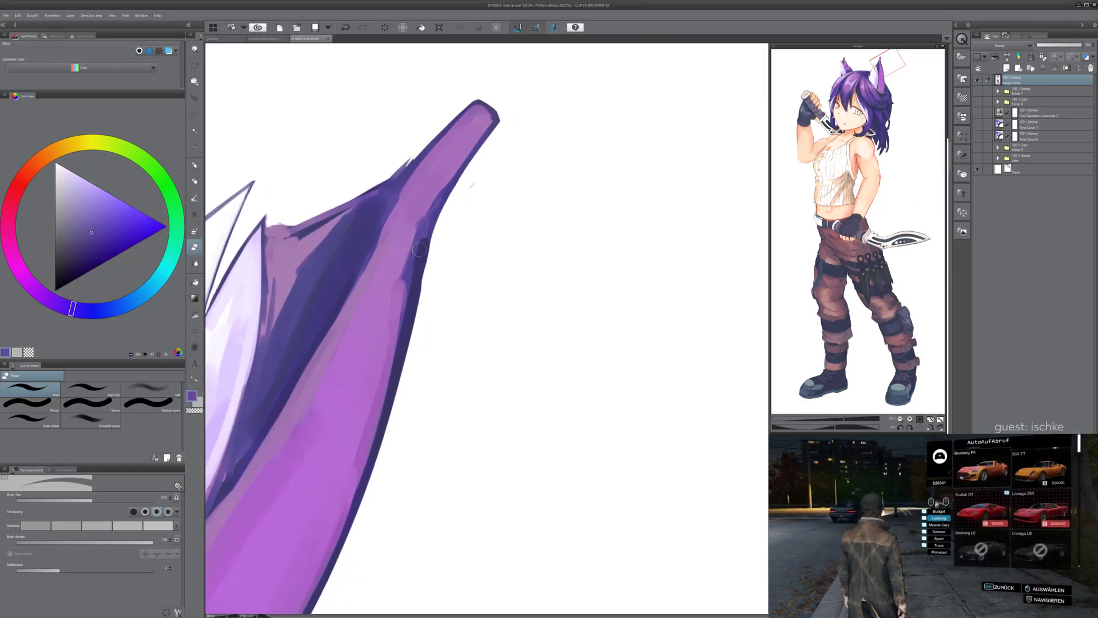
{"action": "key", "text": "p"}
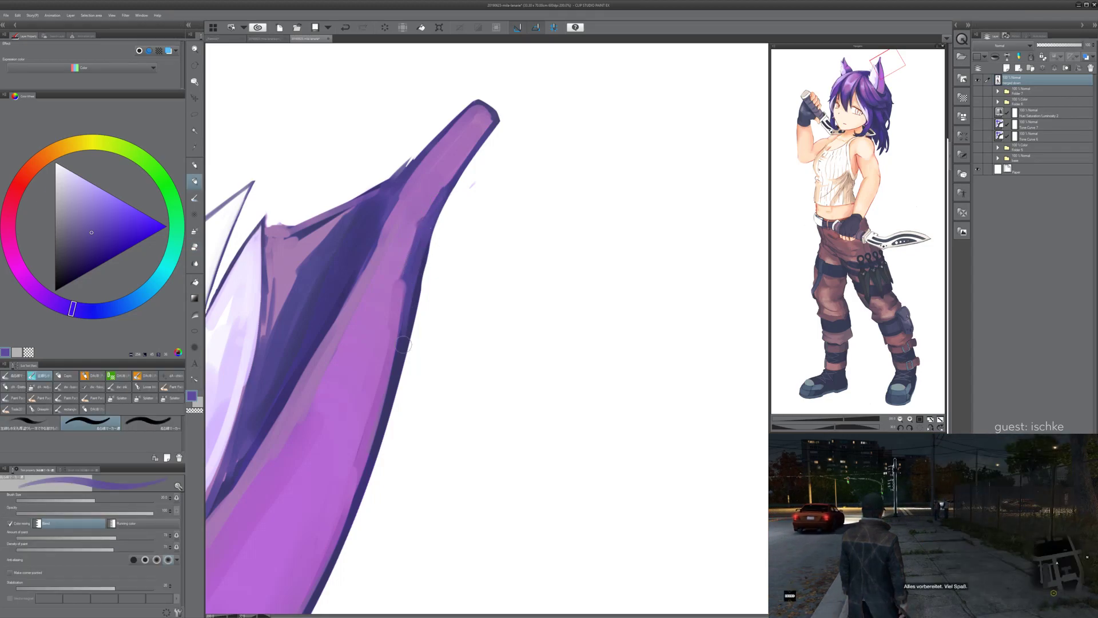
{"action": "mouse_move", "coordinate": [406, 276]}
{"action": "left_mouse_down"}
{"action": "mouse_move", "coordinate": [388, 387]}
{"action": "mouse_move", "coordinate": [431, 225]}
{"action": "mouse_move", "coordinate": [402, 350]}
{"action": "left_mouse_up"}
{"action": "key", "text": "ctrl+z"}
- Sample the dark indigo outline colour, reduce the brush size and refine the outer outline just below the ear tip
{"action": "left_click", "coordinate": [423, 256], "text": "alt"}
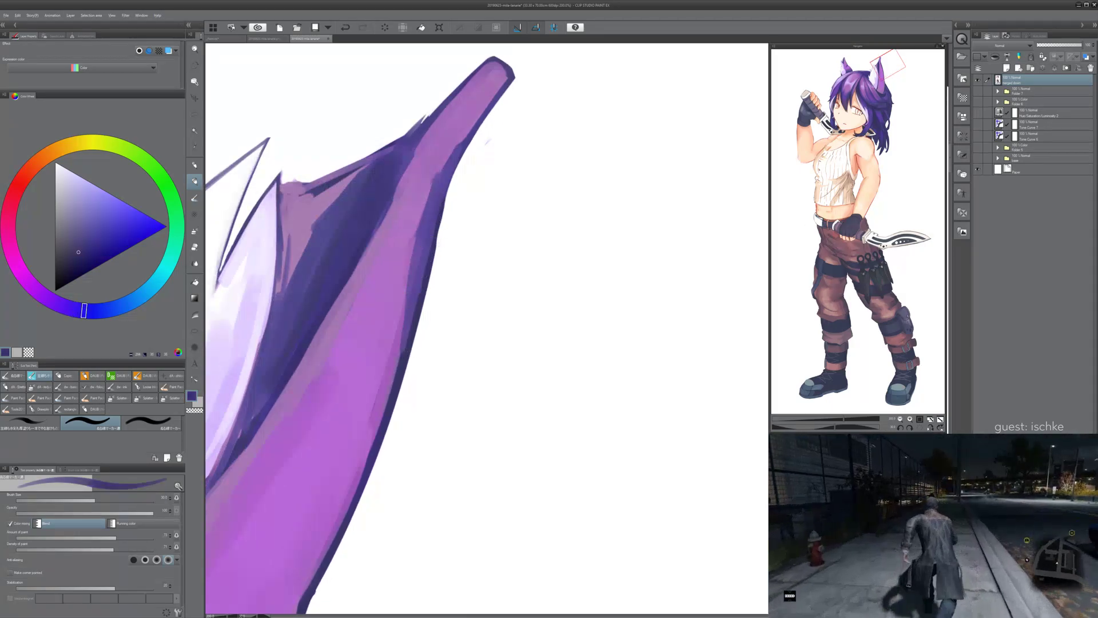
{"action": "left_click_drag", "start_coordinate": [442, 212], "coordinate": [469, 143]}
{"action": "key", "text": "ctrl+z"}
{"action": "key", "text": "["}
{"action": "key", "text": "["}
{"action": "key", "text": "["}
{"action": "key", "text": "["}
{"action": "key", "text": "["}
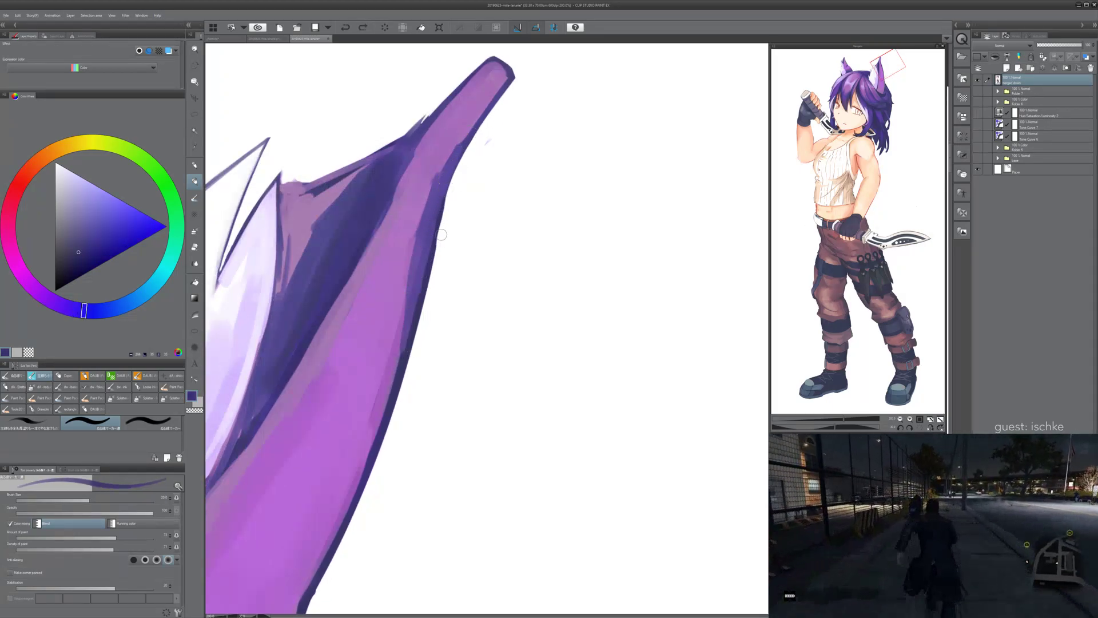
{"action": "left_click_drag", "start_coordinate": [444, 200], "coordinate": [465, 150]}
{"action": "key", "text": "ctrl+z"}
{"action": "left_click_drag", "start_coordinate": [443, 228], "coordinate": [408, 237]}
- Erase the stray speck beside the larger ear's neck and the spur on its upper edge
{"action": "key", "text": "e"}
{"action": "left_click_drag", "start_coordinate": [455, 148], "coordinate": [444, 166]}
{"action": "mouse_move", "coordinate": [368, 140]}
{"action": "left_mouse_down"}
{"action": "mouse_move", "coordinate": [416, 96]}
{"action": "mouse_move", "coordinate": [454, 183]}
{"action": "mouse_move", "coordinate": [440, 214]}
{"action": "left_mouse_up"}
- Sample the larger ear's purple and finish cleaning up its upper edge and the stray speck near the tip
{"action": "left_click", "coordinate": [426, 206], "text": "alt"}
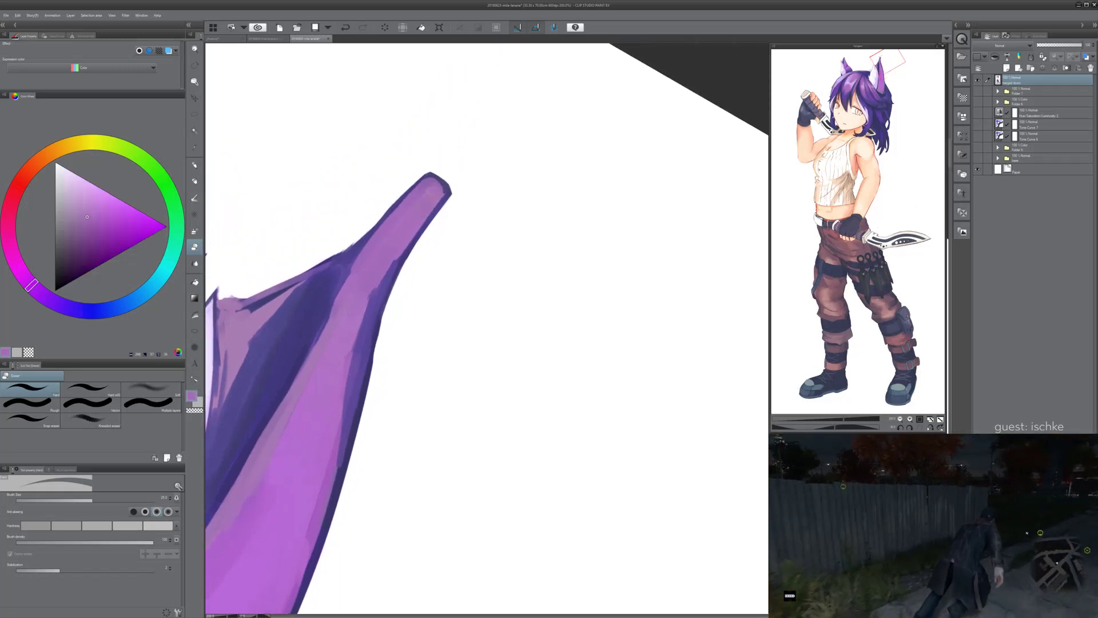
{"action": "key", "text": "b"}
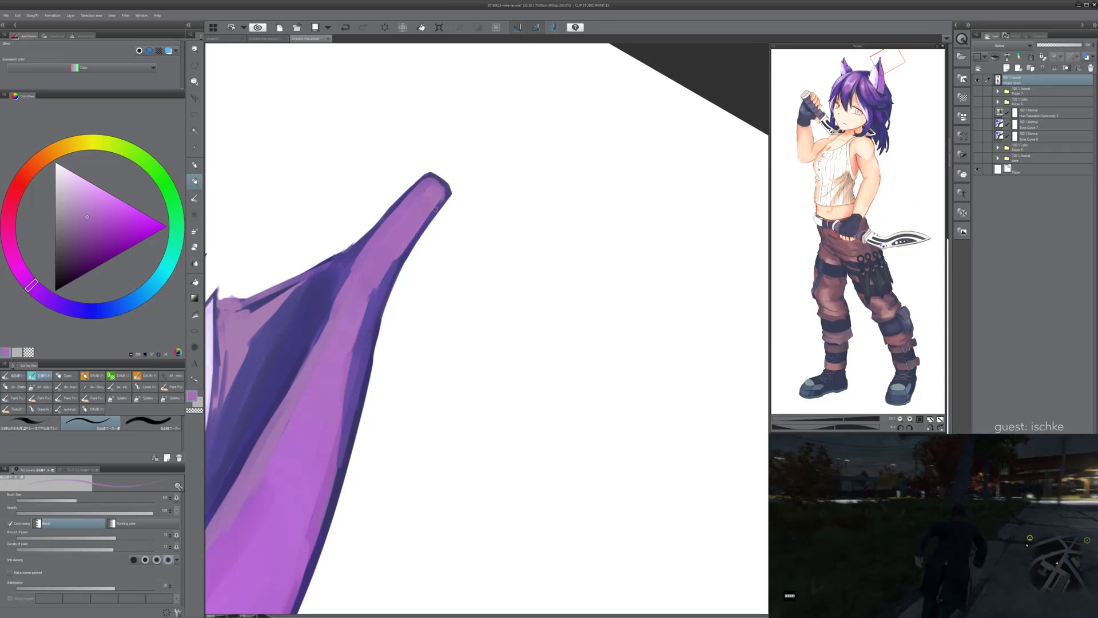
{"action": "scroll", "coordinate": [506, 155], "scroll_direction": "down", "scroll_amount": 3}
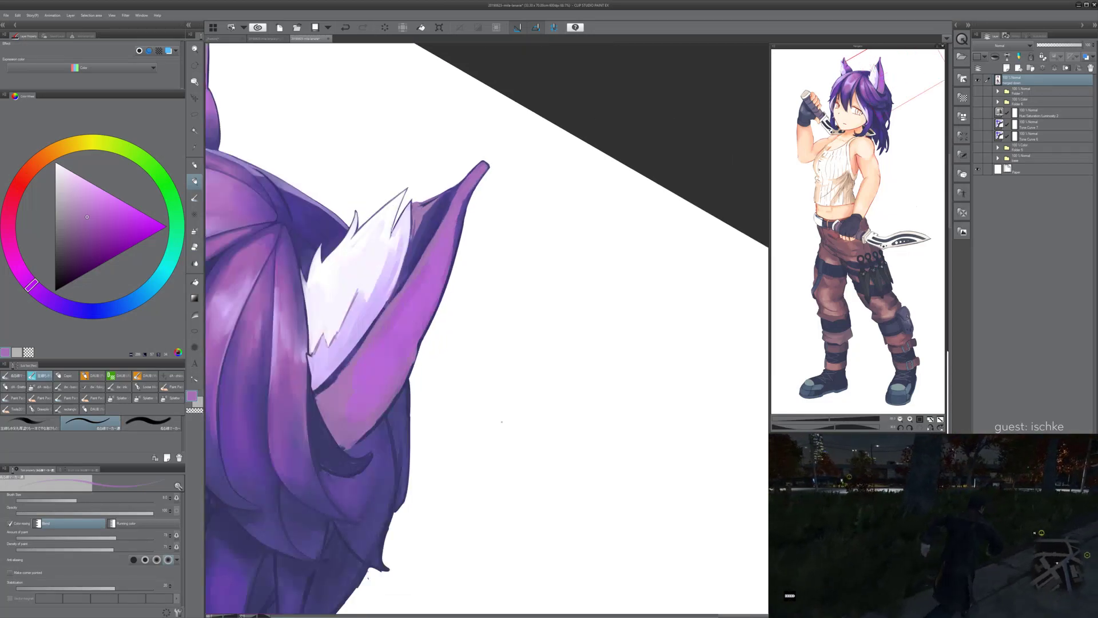
- Straighten the canvas and examine both ears and the hair from near and far
{"action": "key", "text": "minus"}
{"action": "key", "text": "minus"}
{"action": "key", "text": "minus"}
{"action": "key", "text": "minus"}
{"action": "key", "text": "minus"}
{"action": "key", "text": "minus"}
{"action": "scroll", "coordinate": [498, 433], "scroll_direction": "down", "scroll_amount": 1}
{"action": "left_click_drag", "start_coordinate": [493, 460], "coordinate": [584, 310]}
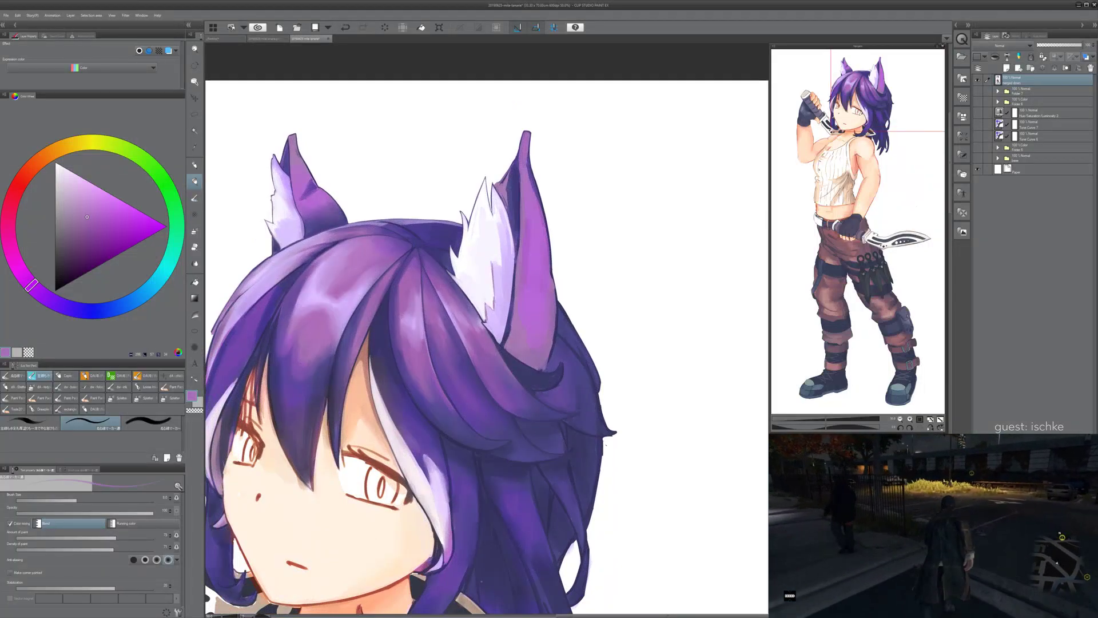
{"action": "scroll", "coordinate": [481, 581], "scroll_direction": "down", "scroll_amount": 2}
{"action": "left_click_drag", "start_coordinate": [482, 581], "coordinate": [478, 495]}
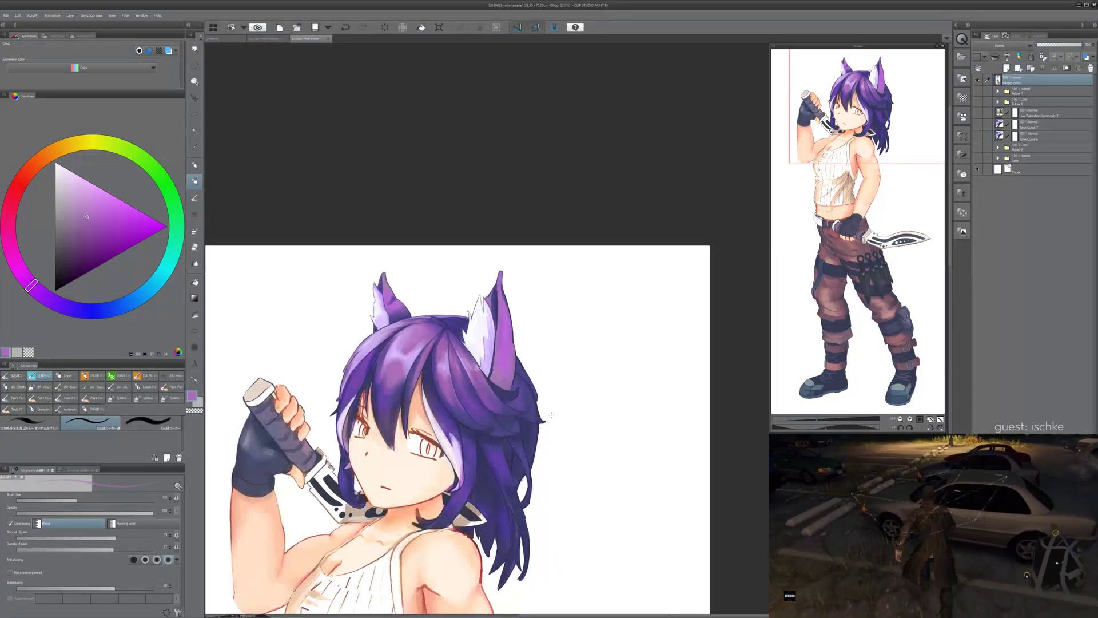
{"action": "scroll", "coordinate": [551, 415], "scroll_direction": "up", "scroll_amount": 3}
{"action": "left_click_drag", "start_coordinate": [551, 415], "coordinate": [741, 500]}
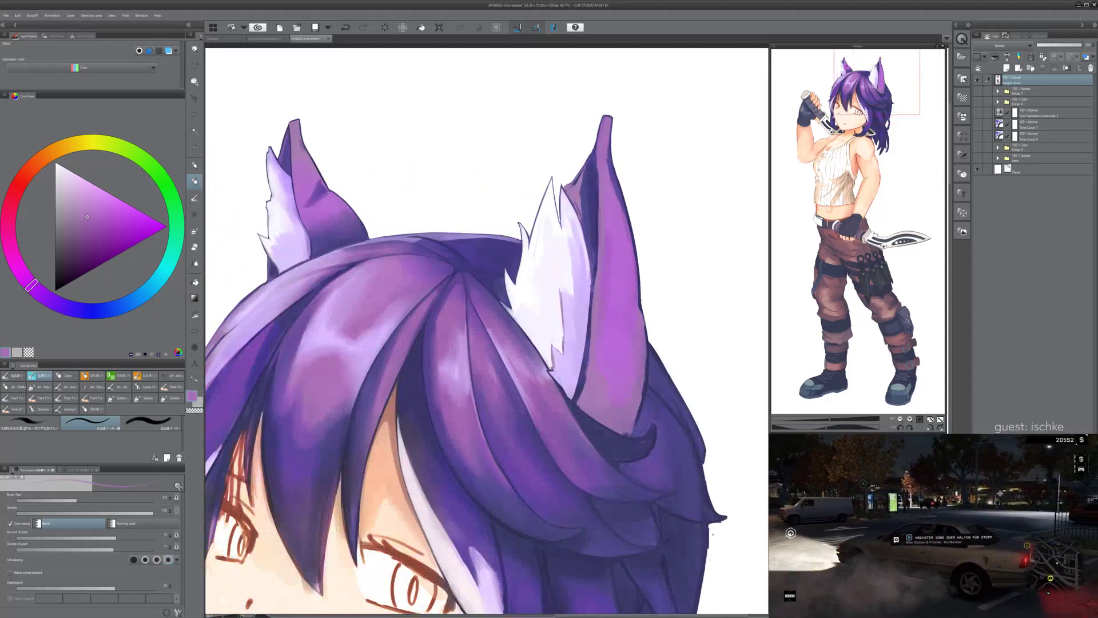
{"action": "scroll", "coordinate": [513, 336], "scroll_direction": "up", "scroll_amount": 2}
{"action": "scroll", "coordinate": [513, 336], "scroll_direction": "down", "scroll_amount": 2}
{"action": "left_click_drag", "start_coordinate": [513, 337], "coordinate": [449, 239]}
{"action": "left_click_drag", "start_coordinate": [429, 343], "coordinate": [577, 295]}
{"action": "scroll", "coordinate": [578, 295], "scroll_direction": "up", "scroll_amount": 1}
- Sample the reddish brown of the eye lines, enlarge the brush and draw a short eyebrow stroke above the nearer eye
{"action": "left_click", "coordinate": [475, 466], "text": "alt"}
{"action": "key", "text": "minus"}
{"action": "key", "text": "minus"}
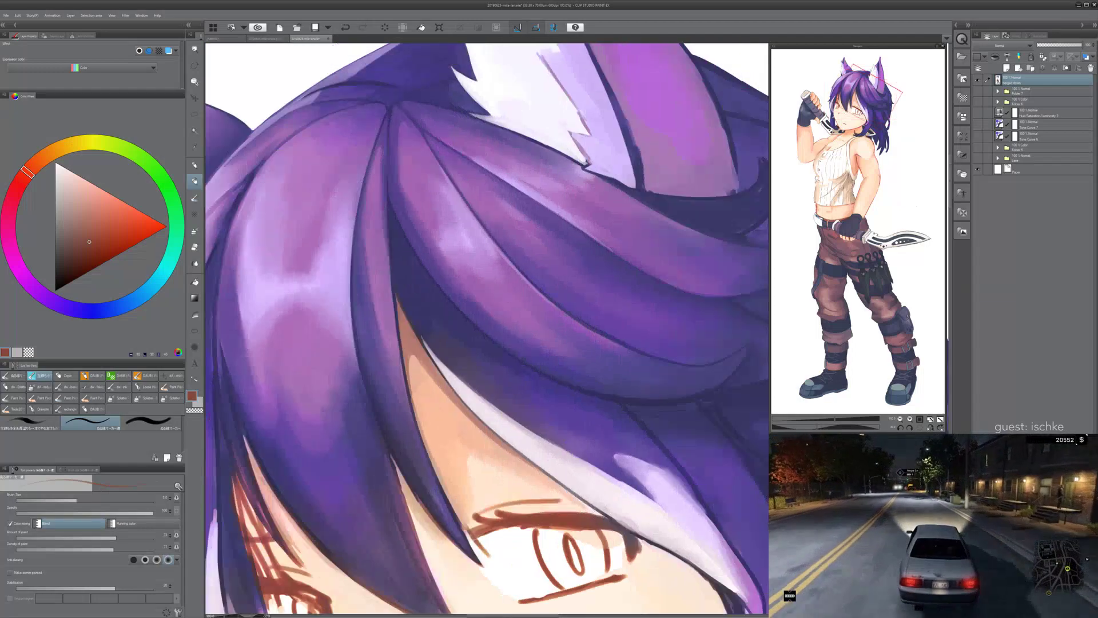
{"action": "key", "text": "ctrl+minus"}
{"action": "left_click_drag", "start_coordinate": [486, 500], "coordinate": [493, 472]}
{"action": "key", "text": "ctrl+plus"}
{"action": "key", "text": "bracketright"}
{"action": "key", "text": "bracketright"}
{"action": "key", "text": "bracketright"}
{"action": "key", "text": "bracketright"}
{"action": "mouse_move", "coordinate": [457, 391]}
{"action": "left_mouse_down"}
{"action": "mouse_move", "coordinate": [511, 398]}
{"action": "mouse_move", "coordinate": [500, 399]}
{"action": "left_mouse_up"}
{"action": "key", "text": "ctrl+z"}
{"action": "key", "text": "bracketright"}
{"action": "key", "text": "bracketright"}
{"action": "key", "text": "bracketright"}
{"action": "key", "text": "ctrl+z"}
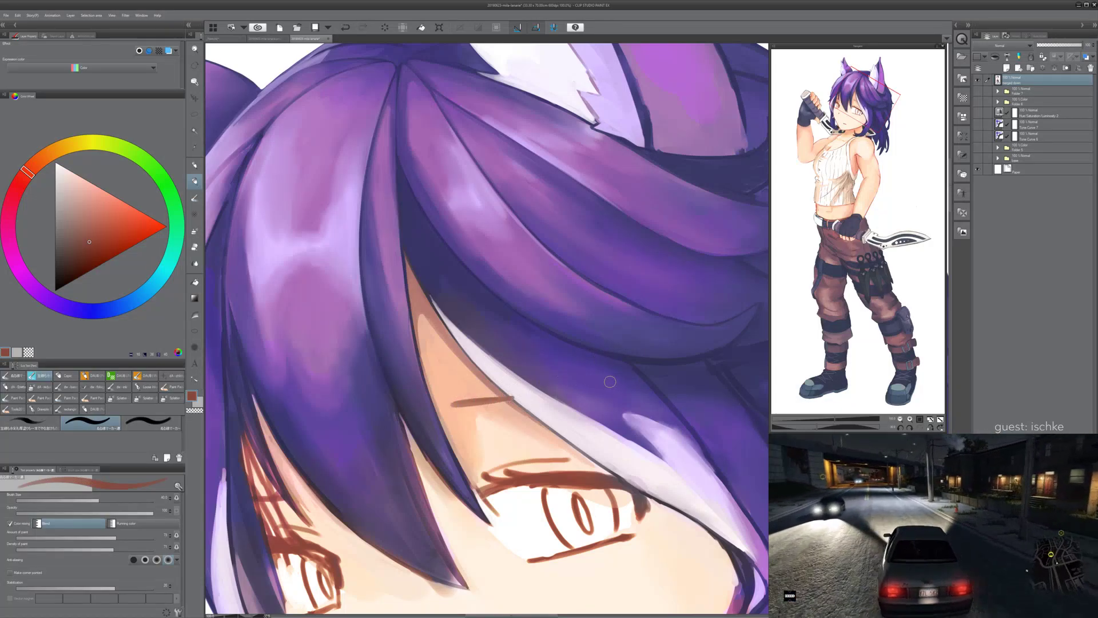
- Trim the eyebrow's outer end along the white hair strand using sampled colours, and make the brush smaller
{"action": "scroll", "coordinate": [609, 382], "scroll_direction": "down", "scroll_amount": 5}
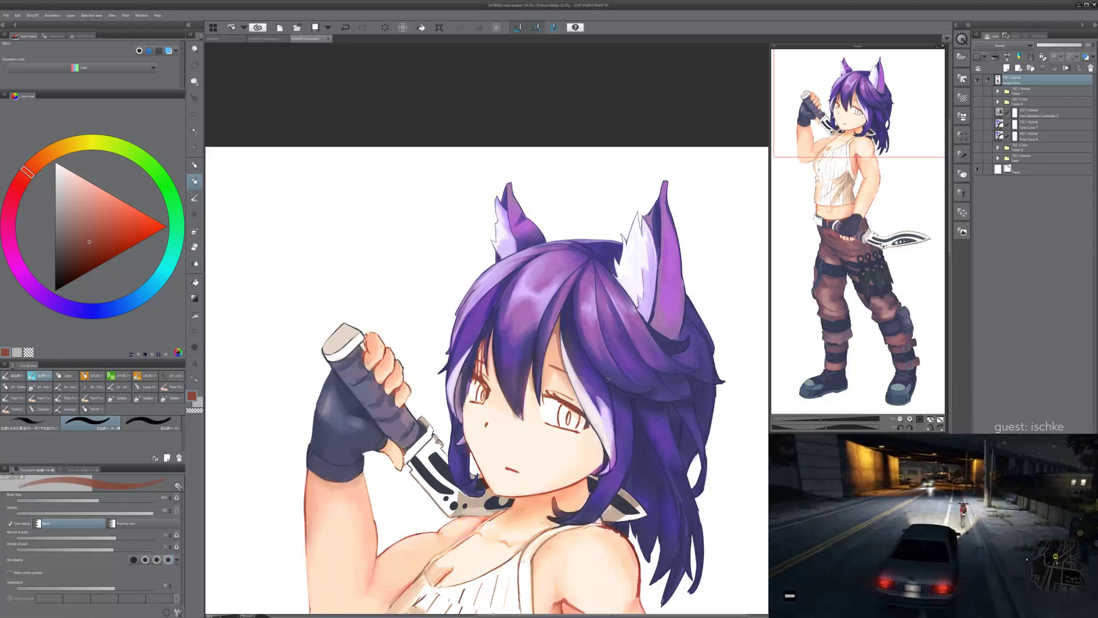
{"action": "key", "text": "asciicircum"}
{"action": "scroll", "coordinate": [543, 364], "scroll_direction": "up", "scroll_amount": 5}
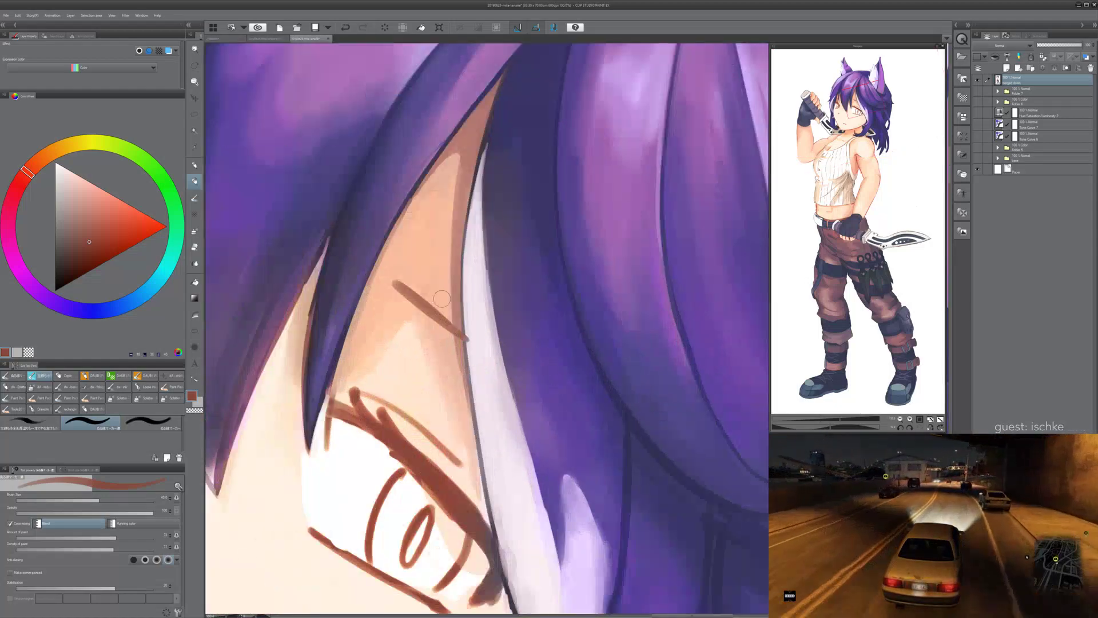
{"action": "left_click_drag", "start_coordinate": [464, 328], "coordinate": [475, 352]}
{"action": "key", "text": "ctrl+z"}
{"action": "left_click", "coordinate": [471, 331], "text": "alt"}
{"action": "left_click", "coordinate": [464, 342], "text": "alt"}
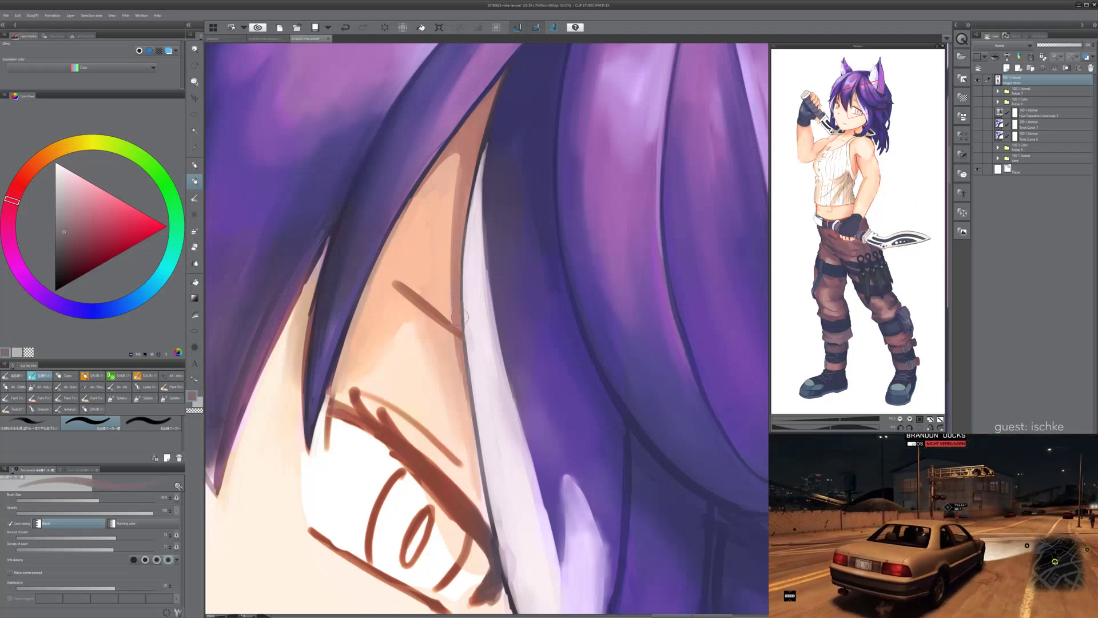
{"action": "key", "text": "bracketleft"}
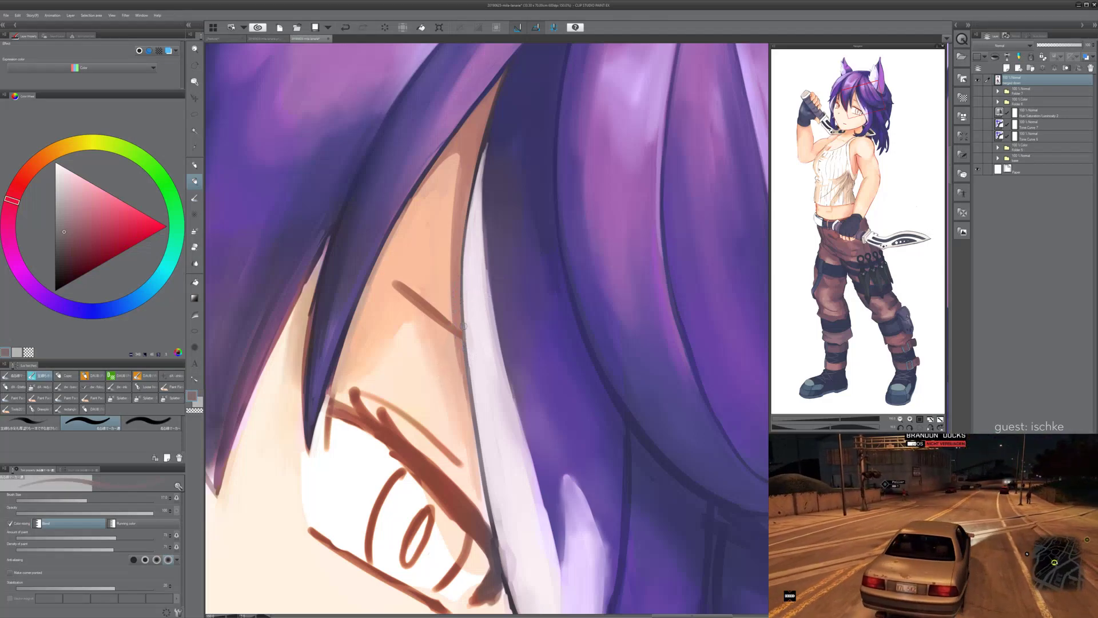
- Sample a dark reddish brown and darken the eyebrow's outer end where it meets the white hair strand
{"action": "mouse_move", "coordinate": [457, 550]}
{"action": "left_mouse_down"}
{"action": "mouse_move", "coordinate": [515, 542]}
{"action": "mouse_move", "coordinate": [714, 584]}
{"action": "mouse_move", "coordinate": [669, 606]}
{"action": "mouse_move", "coordinate": [634, 603]}
{"action": "mouse_move", "coordinate": [651, 599]}
{"action": "mouse_move", "coordinate": [645, 607]}
{"action": "left_mouse_up"}
{"action": "left_click", "coordinate": [324, 159], "text": "alt"}
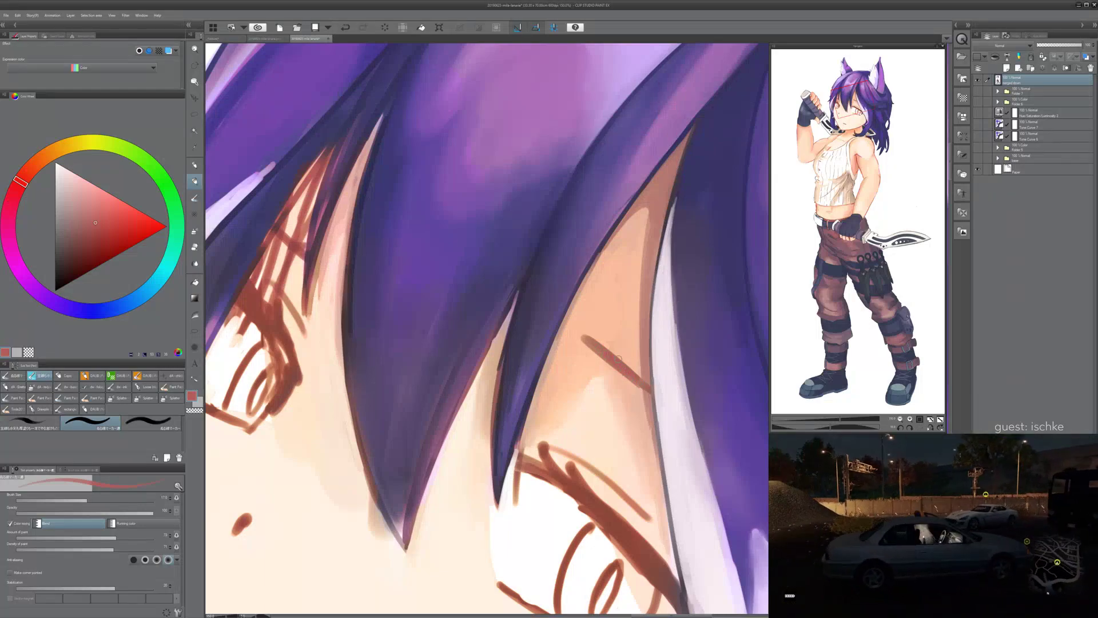
{"action": "left_click", "coordinate": [312, 170], "text": "alt"}
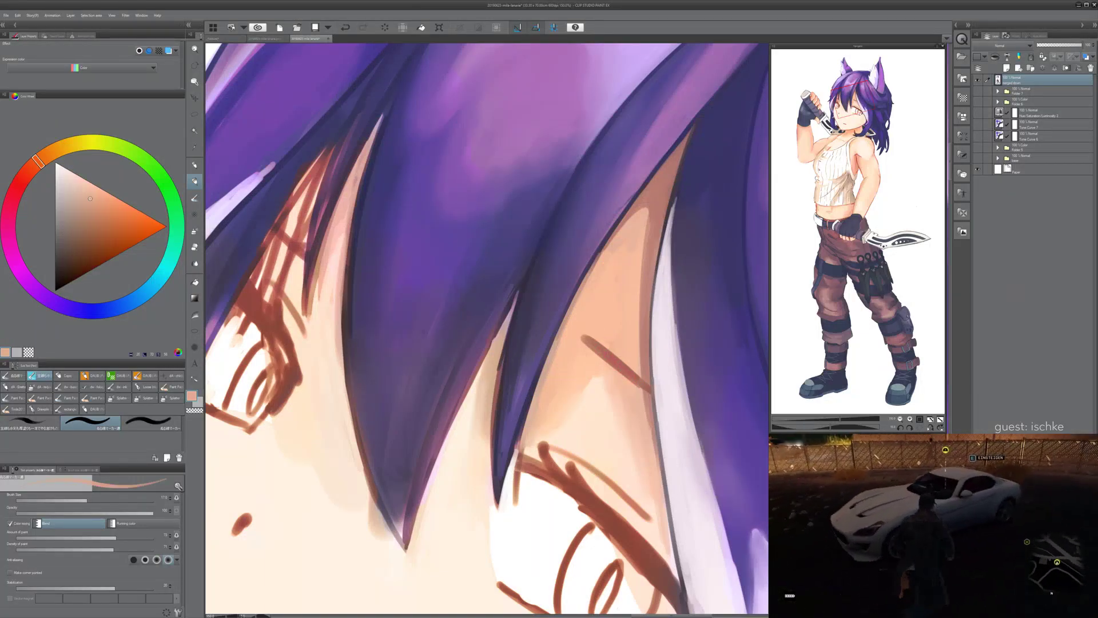
{"action": "key", "text": "ctrl+z"}
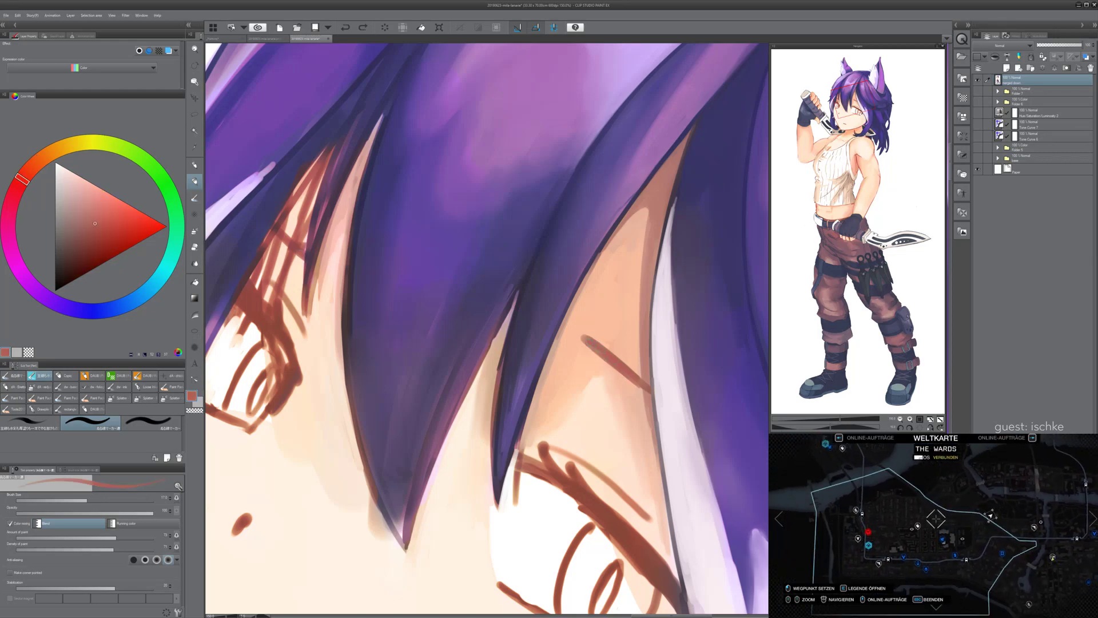
{"action": "left_click", "coordinate": [619, 364], "text": "alt"}
{"action": "left_click", "coordinate": [650, 390], "text": "alt"}
{"action": "left_click_drag", "start_coordinate": [243, 284], "coordinate": [108, 299]}
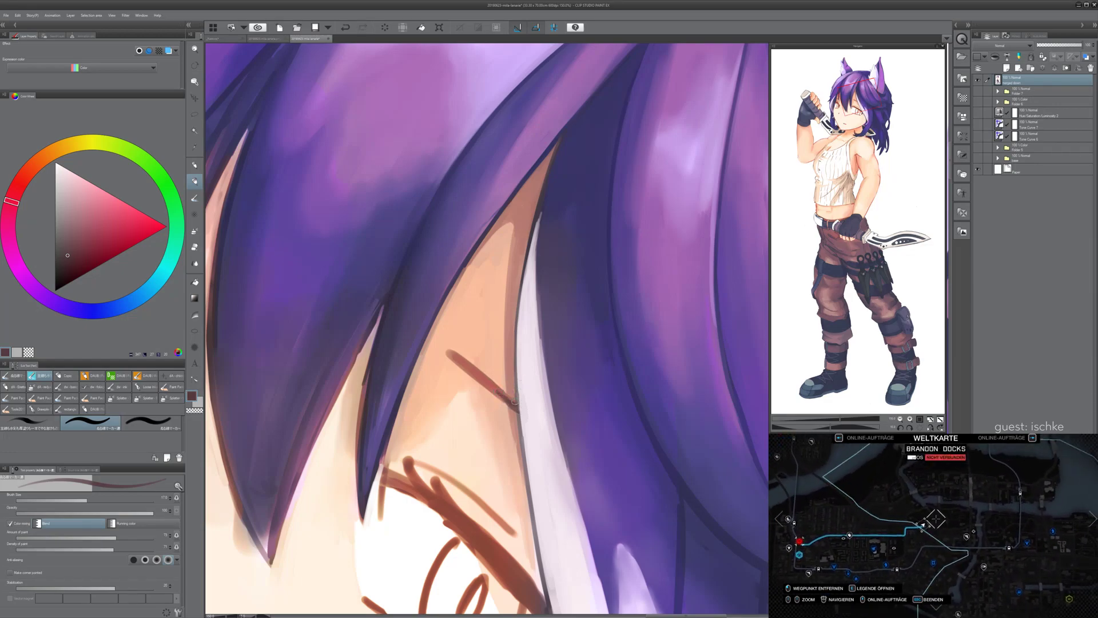
{"action": "mouse_move", "coordinate": [519, 403]}
{"action": "left_mouse_down"}
{"action": "mouse_move", "coordinate": [674, 423]}
{"action": "mouse_move", "coordinate": [343, 373]}
{"action": "left_mouse_up"}
- Sample a lighter red and rework the stroke along the eyebrow's length until it blends in
{"action": "left_click", "coordinate": [629, 392], "text": "alt"}
{"action": "key", "text": "asciicircum"}
{"action": "key", "text": "asciicircum"}
{"action": "mouse_move", "coordinate": [367, 325]}
{"action": "left_mouse_down"}
{"action": "mouse_move", "coordinate": [391, 223]}
{"action": "mouse_move", "coordinate": [407, 239]}
{"action": "mouse_move", "coordinate": [393, 292]}
{"action": "left_mouse_up"}
{"action": "key", "text": "minus"}
{"action": "key", "text": "ctrl+z"}
{"action": "key", "text": "ctrl+z"}
{"action": "left_click_drag", "start_coordinate": [374, 241], "coordinate": [400, 307]}
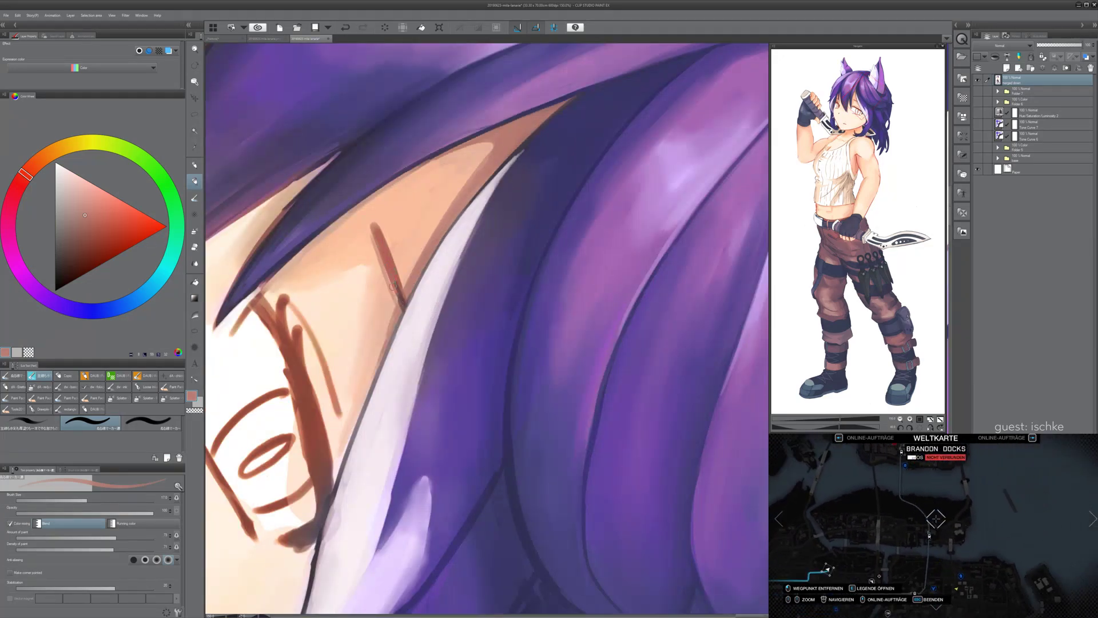
{"action": "key", "text": "ctrl+z"}
{"action": "left_click_drag", "start_coordinate": [373, 236], "coordinate": [397, 301]}
{"action": "key", "text": "ctrl+z"}
{"action": "left_click_drag", "start_coordinate": [376, 248], "coordinate": [401, 308]}
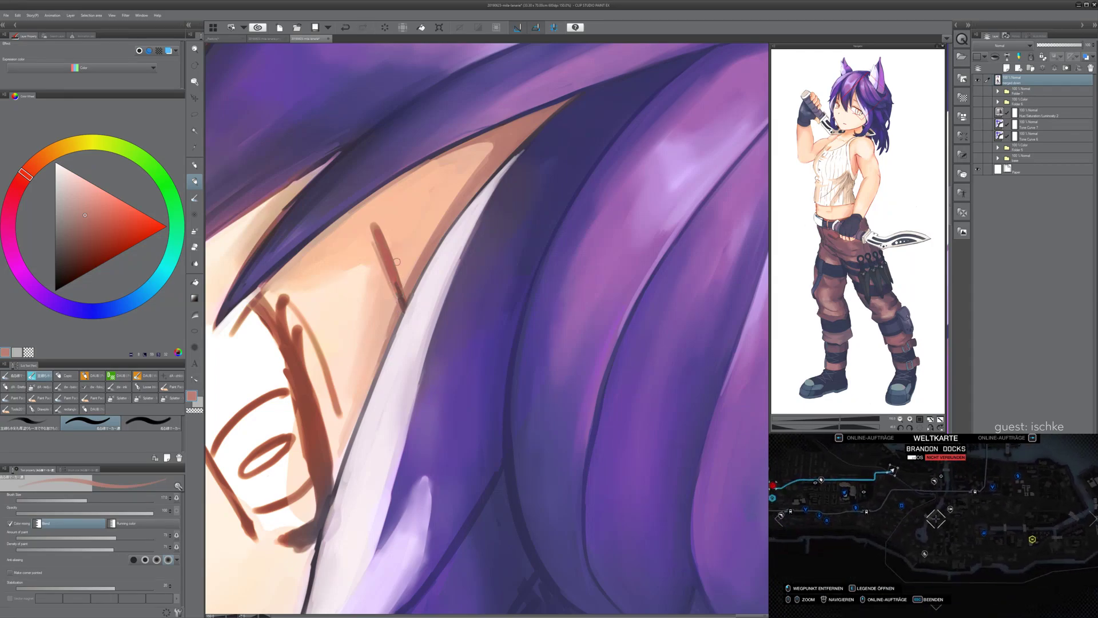
- Examine the eyebrow and face in the context of the whole figure with the canvas straightened
{"action": "scroll", "coordinate": [426, 404], "scroll_direction": "down", "scroll_amount": 3}
{"action": "key", "text": "minus"}
{"action": "key", "text": "minus"}
{"action": "key", "text": "minus"}
{"action": "scroll", "coordinate": [427, 405], "scroll_direction": "down", "scroll_amount": 1}
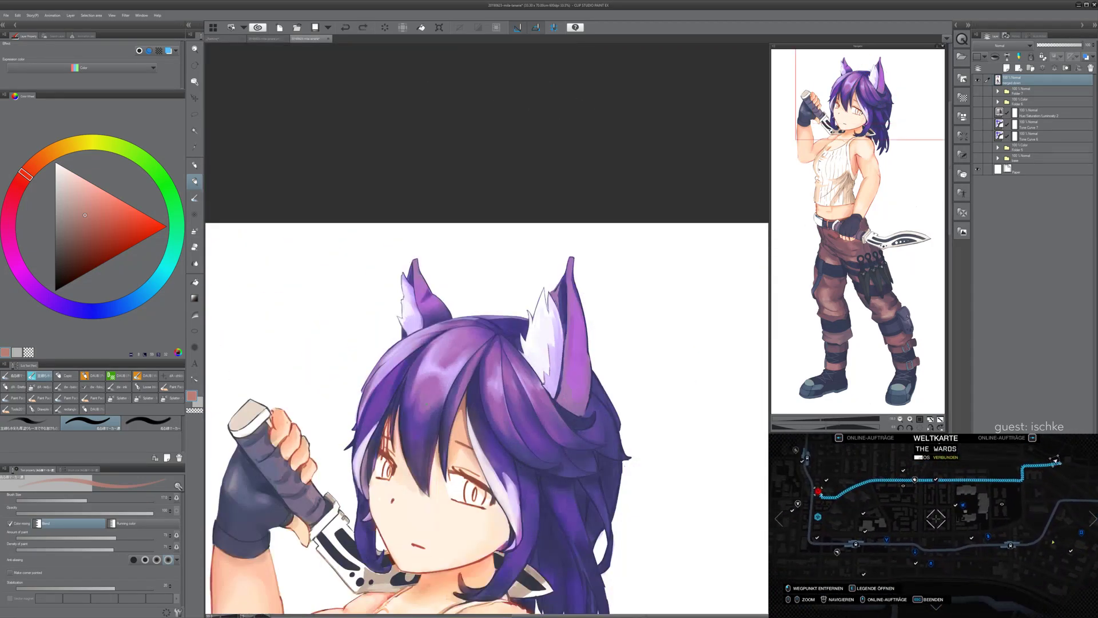
{"action": "left_click_drag", "start_coordinate": [569, 491], "coordinate": [586, 323]}
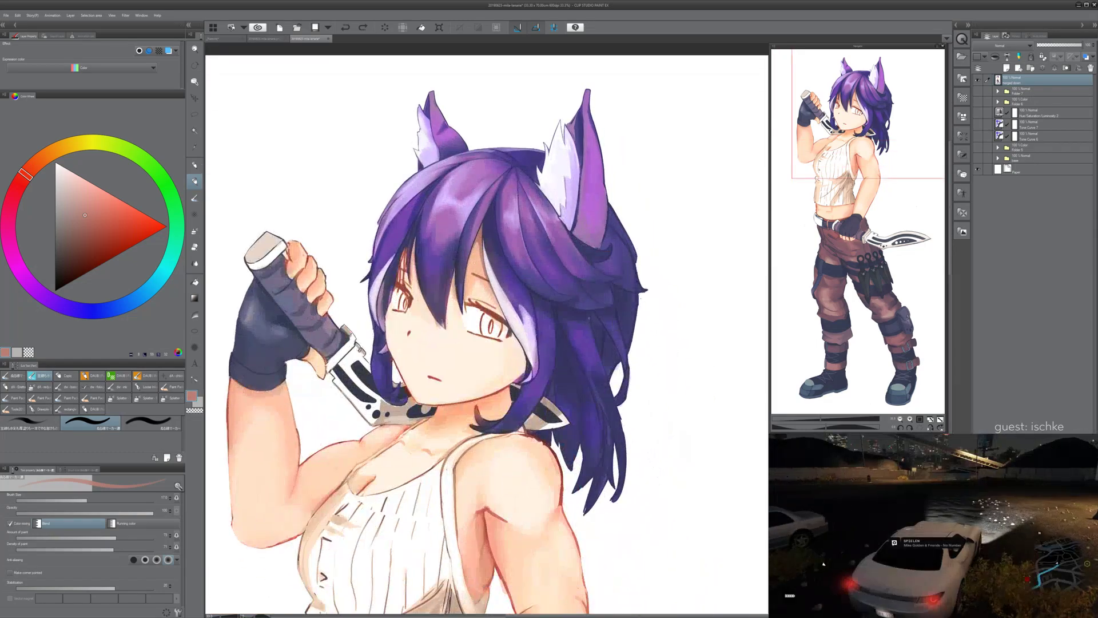
{"action": "key", "text": "ctrl+minus"}
{"action": "key", "text": "ctrl+minus"}
{"action": "key", "text": "ctrl+minus"}
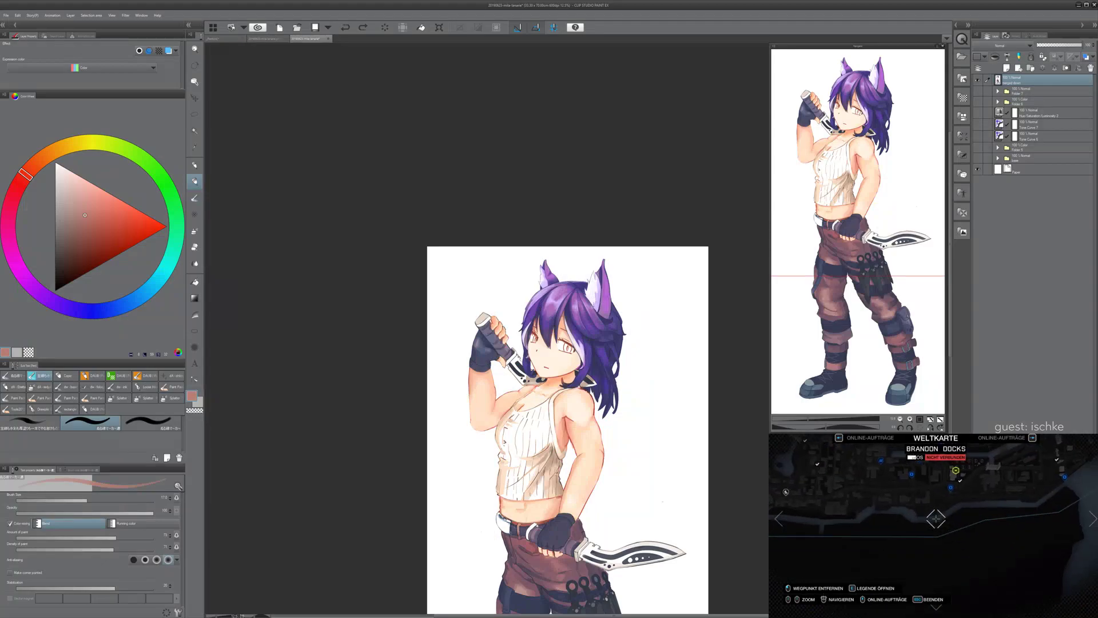
{"action": "key", "text": "ctrl+plus"}
{"action": "key", "text": "ctrl+plus"}
{"action": "key", "text": "ctrl+plus"}
{"action": "key", "text": "ctrl+plus"}
{"action": "key", "text": "ctrl+plus"}
{"action": "key", "text": "ctrl+plus"}
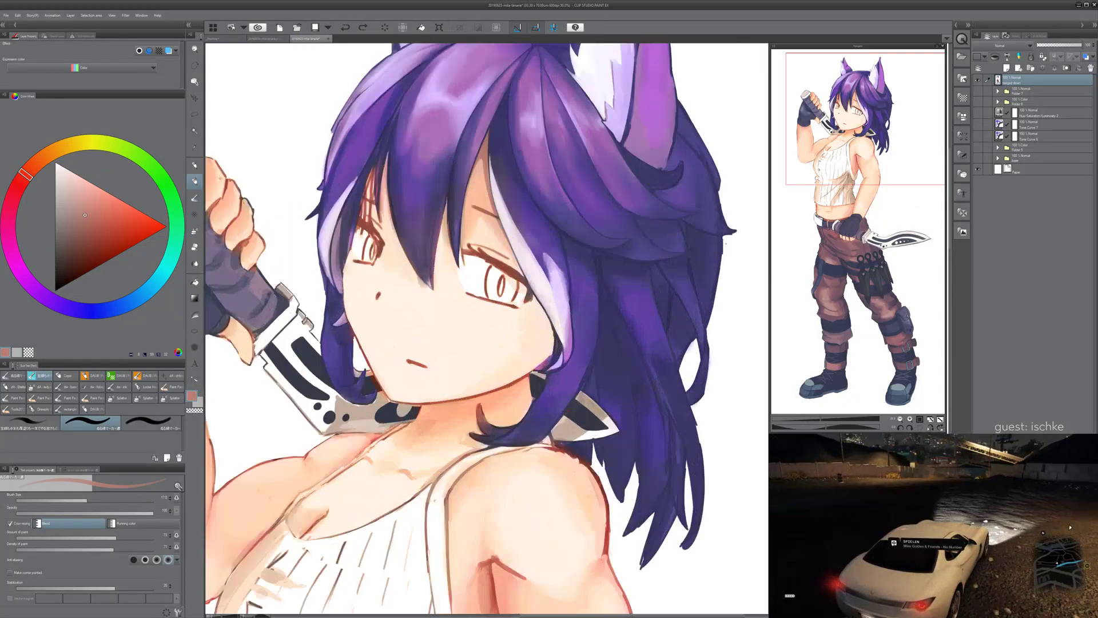
- Sample the pale skin colour from the face and add a new layer above the painting
{"action": "left_click_drag", "start_coordinate": [467, 196], "coordinate": [501, 331]}
{"action": "left_click", "coordinate": [459, 366], "text": "alt"}
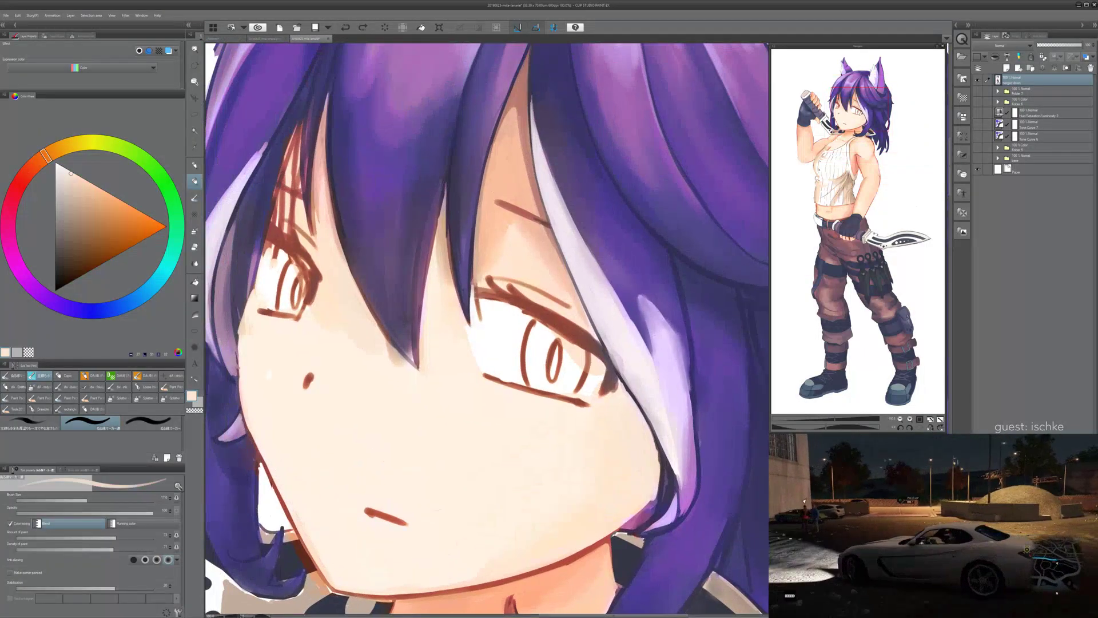
{"action": "left_click_drag", "start_coordinate": [459, 366], "coordinate": [456, 412]}
{"action": "key", "text": "ctrl+shift+n"}
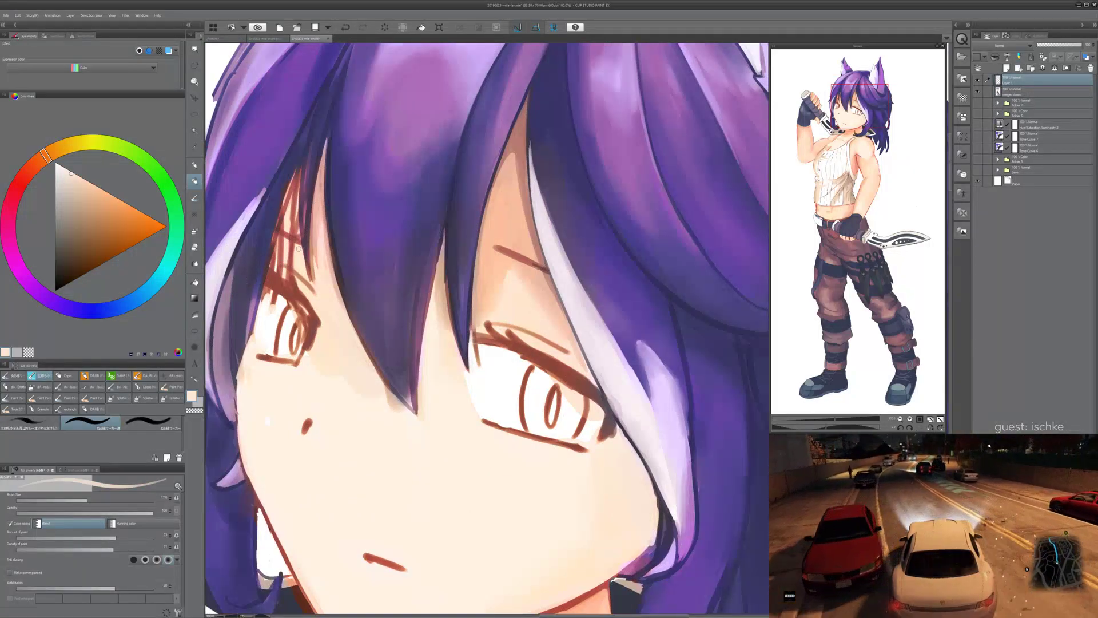
- Softly airbrush the pale skin colour over the tip of the central bang with a large brush
{"action": "key", "text": "b"}
{"action": "key", "text": "b"}
{"action": "left_click_drag", "start_coordinate": [404, 357], "coordinate": [420, 386]}
{"action": "key", "text": "ctrl+z"}
{"action": "key", "text": "bracketright"}
{"action": "key", "text": "bracketright"}
{"action": "key", "text": "bracketright"}
{"action": "key", "text": "bracketright"}
{"action": "key", "text": "bracketleft"}
{"action": "key", "text": "bracketleft"}
{"action": "left_click_drag", "start_coordinate": [384, 298], "coordinate": [409, 346]}
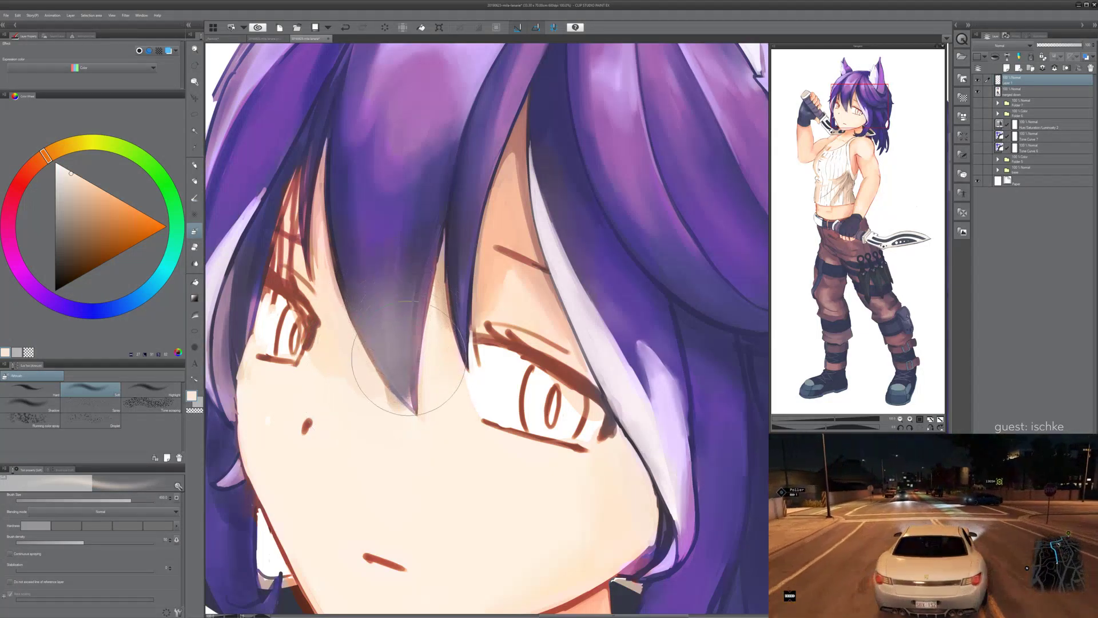
{"action": "mouse_move", "coordinate": [394, 269]}
{"action": "left_mouse_down"}
{"action": "mouse_move", "coordinate": [380, 320]}
{"action": "mouse_move", "coordinate": [412, 268]}
{"action": "mouse_move", "coordinate": [459, 307]}
{"action": "left_mouse_up"}
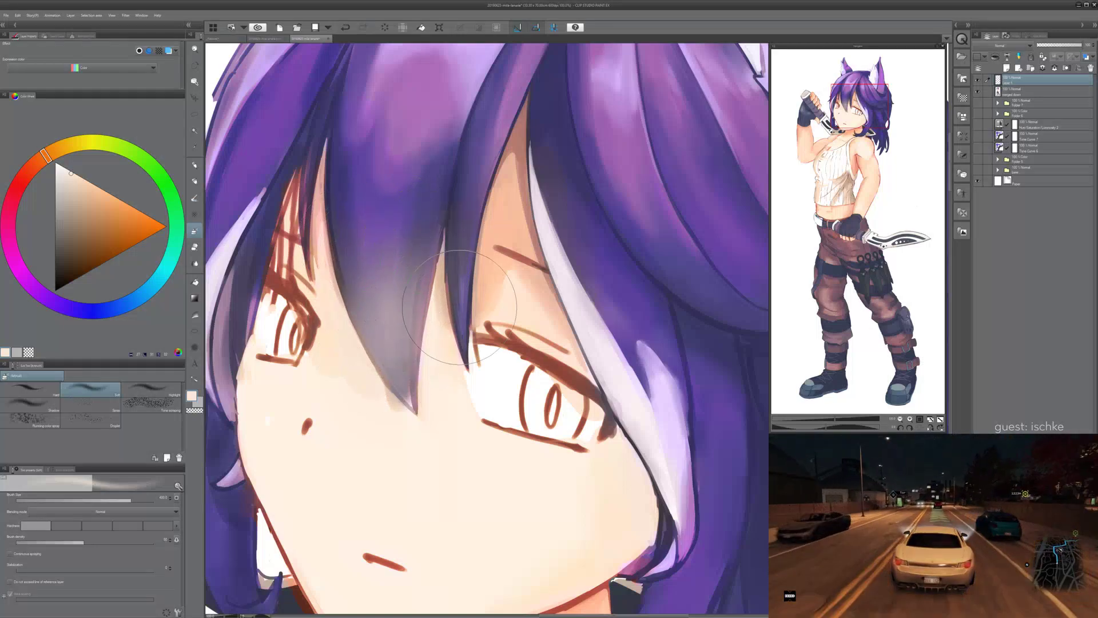
- Lower the new layer's opacity to soften the skin-coloured haze over the bangs
{"action": "scroll", "coordinate": [459, 307], "scroll_direction": "down", "scroll_amount": 2}
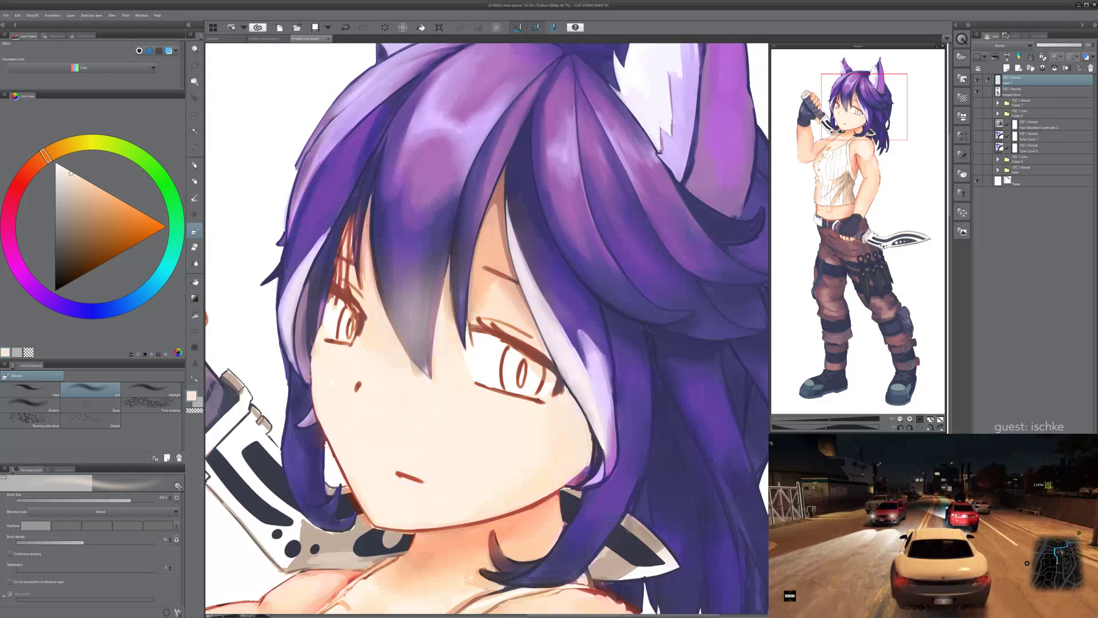
{"action": "scroll", "coordinate": [459, 307], "scroll_direction": "down", "scroll_amount": 3}
{"action": "scroll", "coordinate": [459, 307], "scroll_direction": "up", "scroll_amount": 1}
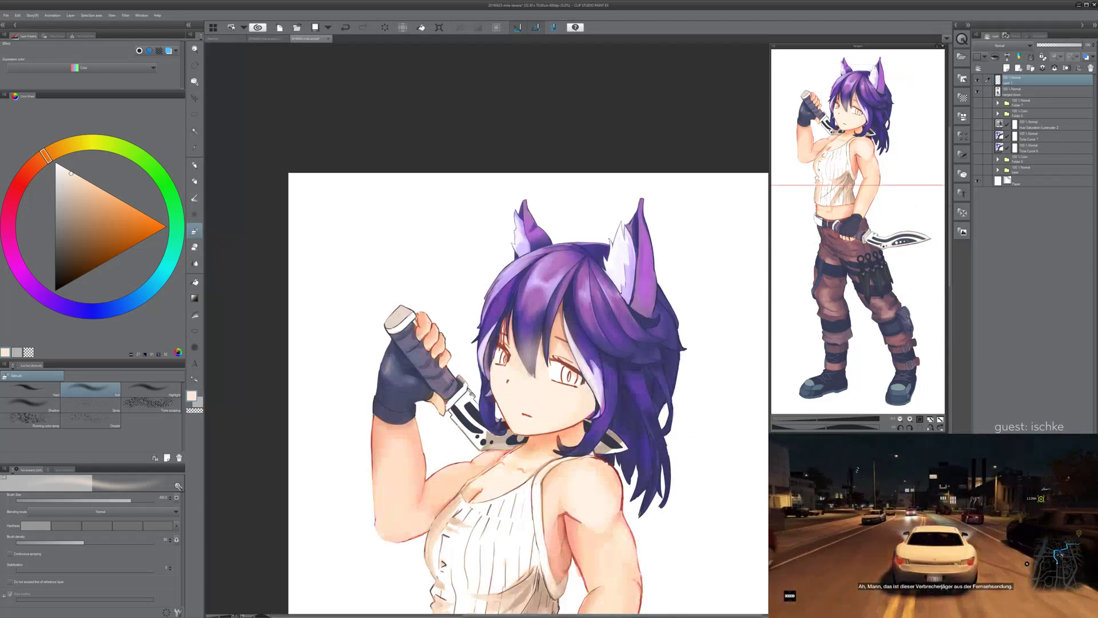
{"action": "scroll", "coordinate": [578, 274], "scroll_direction": "up", "scroll_amount": 2}
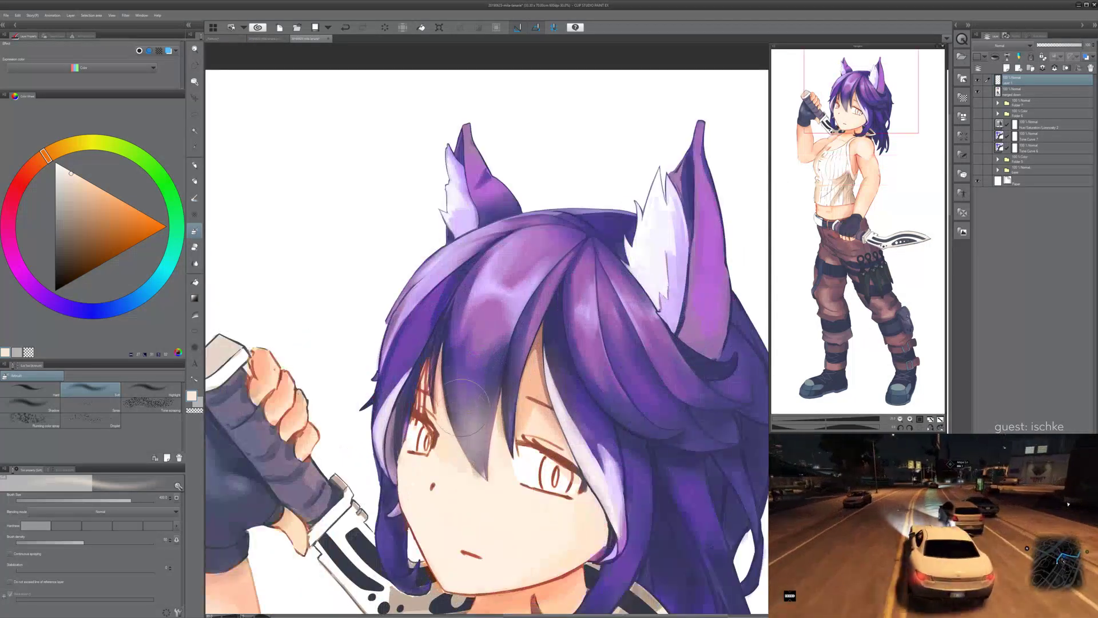
{"action": "mouse_move", "coordinate": [480, 395]}
{"action": "left_mouse_down"}
{"action": "mouse_move", "coordinate": [489, 387]}
{"action": "mouse_move", "coordinate": [464, 397]}
{"action": "mouse_move", "coordinate": [506, 386]}
{"action": "mouse_move", "coordinate": [503, 434]}
{"action": "mouse_move", "coordinate": [433, 362]}
{"action": "mouse_move", "coordinate": [439, 380]}
{"action": "mouse_move", "coordinate": [505, 396]}
{"action": "mouse_move", "coordinate": [542, 347]}
{"action": "left_mouse_up"}
{"action": "scroll", "coordinate": [652, 352], "scroll_direction": "down", "scroll_amount": 2}
{"action": "scroll", "coordinate": [573, 408], "scroll_direction": "up", "scroll_amount": 2}
{"action": "mouse_move", "coordinate": [557, 396]}
{"action": "left_mouse_down"}
{"action": "mouse_move", "coordinate": [544, 404]}
{"action": "mouse_move", "coordinate": [577, 407]}
{"action": "mouse_move", "coordinate": [561, 420]}
{"action": "mouse_move", "coordinate": [573, 422]}
{"action": "left_mouse_up"}
{"action": "key", "text": "ctrl+z"}
{"action": "left_click", "coordinate": [1052, 45]}
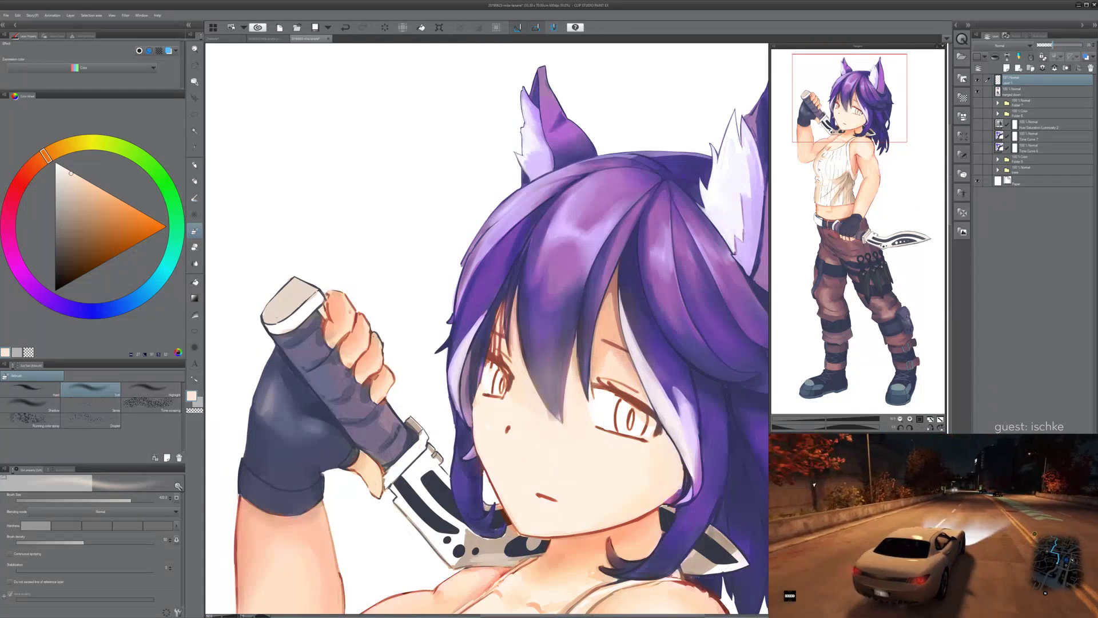
{"action": "left_click", "coordinate": [1056, 45]}
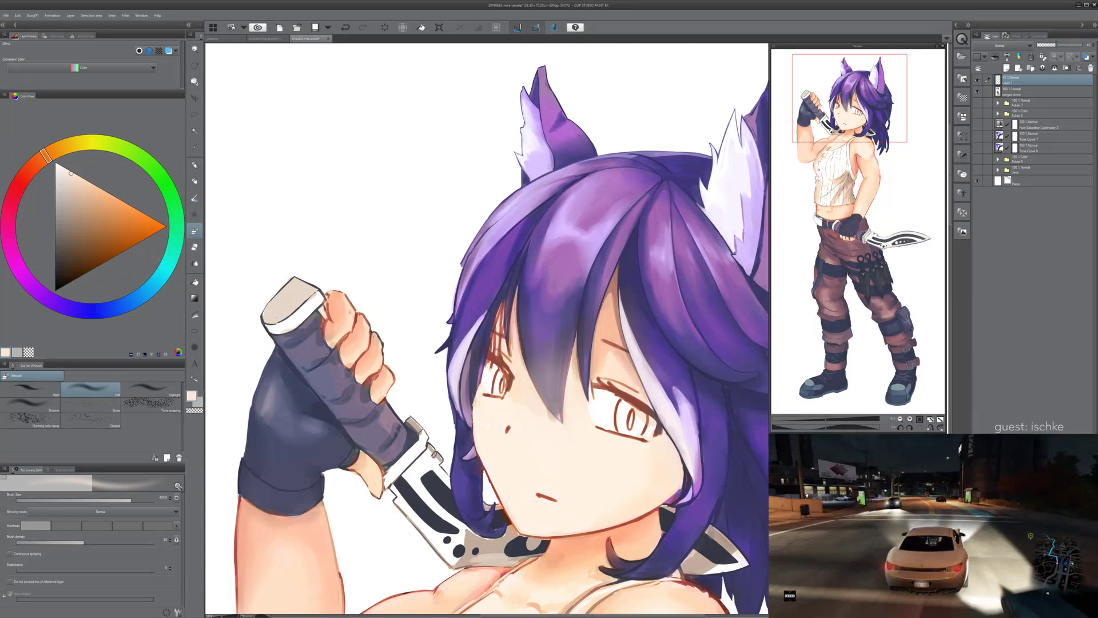
- Try out different blending modes on the airbrushed skin-colour layer
{"action": "left_click", "coordinate": [1011, 46]}
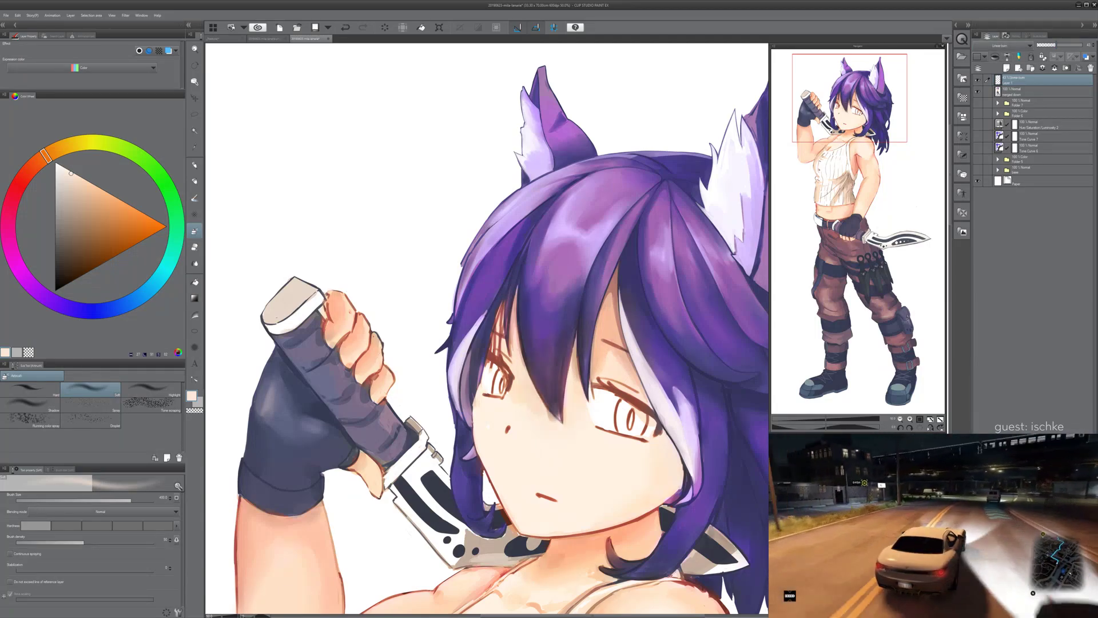
{"action": "scroll", "coordinate": [1012, 45], "scroll_direction": "down", "scroll_amount": 6}
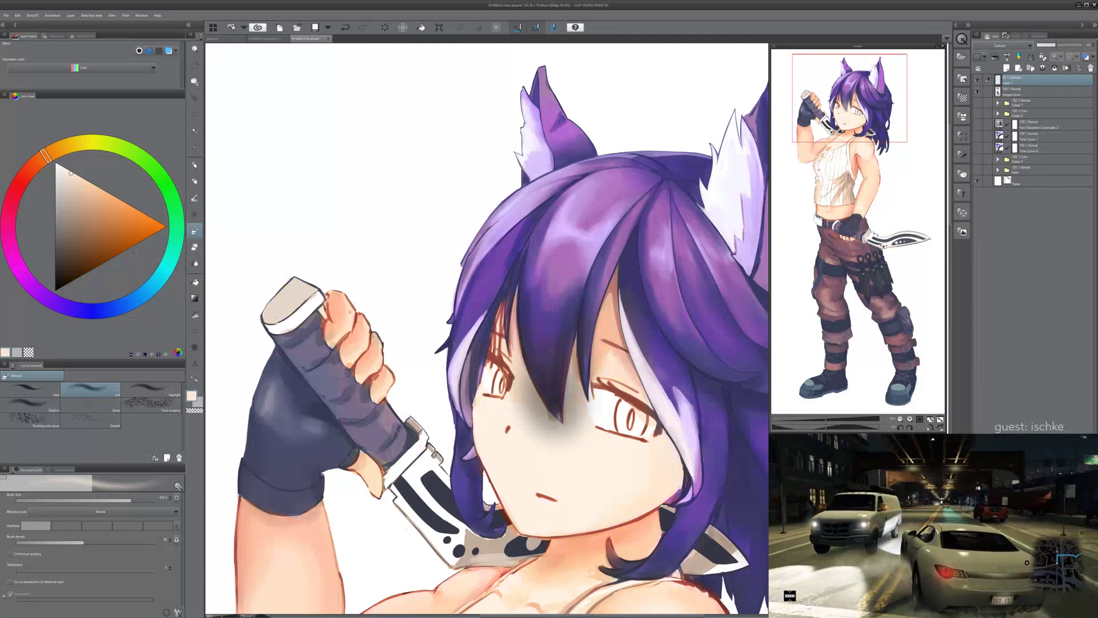
{"action": "scroll", "coordinate": [1003, 45], "scroll_direction": "down", "scroll_amount": 15}
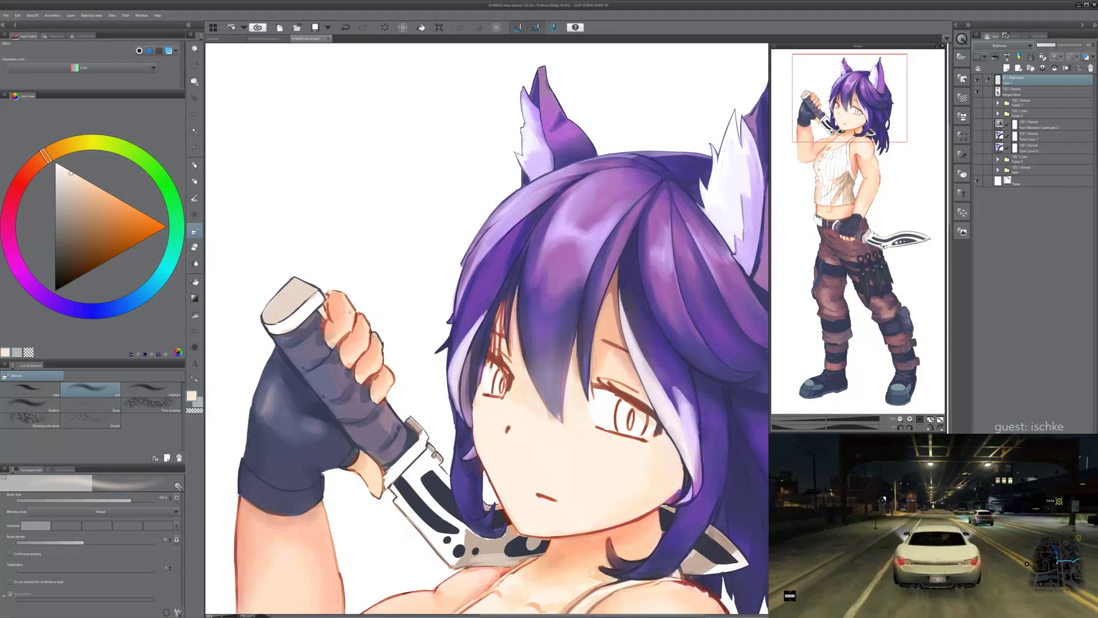
{"action": "scroll", "coordinate": [1003, 45], "scroll_direction": "up", "scroll_amount": 20}
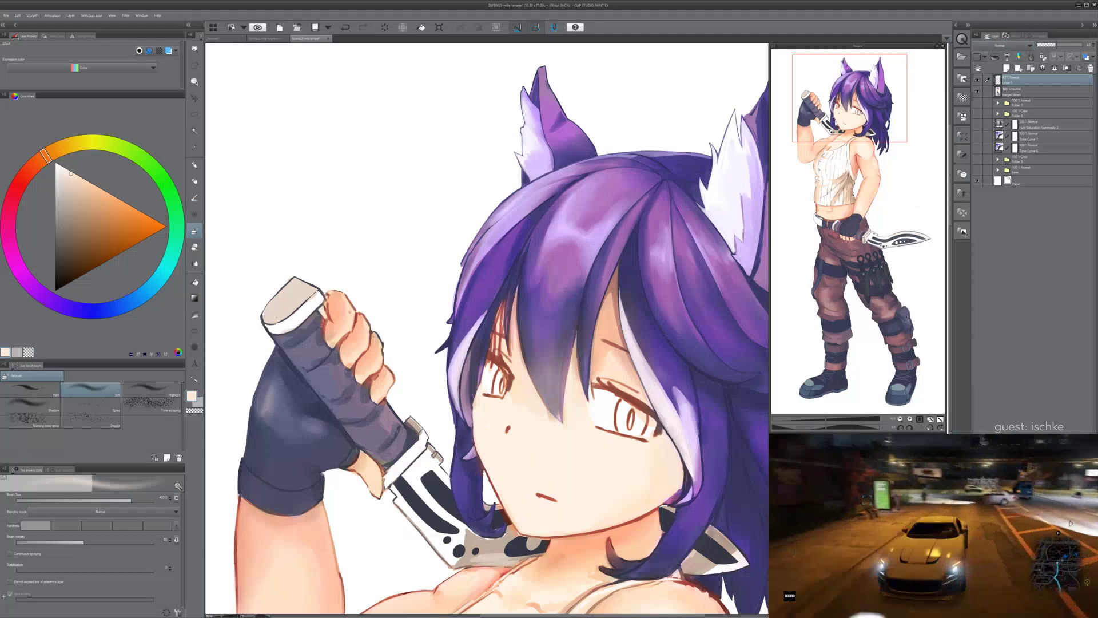
- Lower the skin-colour layer's opacity further and check the softened bangs against the whole figure
{"action": "mouse_move", "coordinate": [1056, 45]}
{"action": "left_mouse_down"}
{"action": "mouse_move", "coordinate": [1079, 45]}
{"action": "mouse_move", "coordinate": [1042, 46]}
{"action": "mouse_move", "coordinate": [1053, 45]}
{"action": "left_mouse_up"}
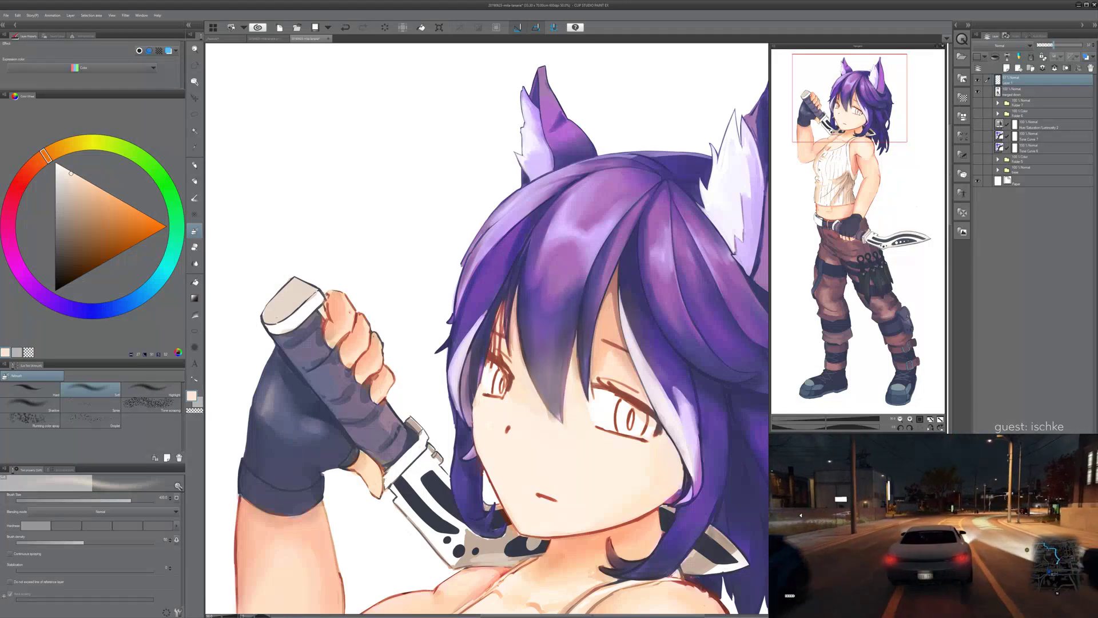
{"action": "key", "text": "Down"}
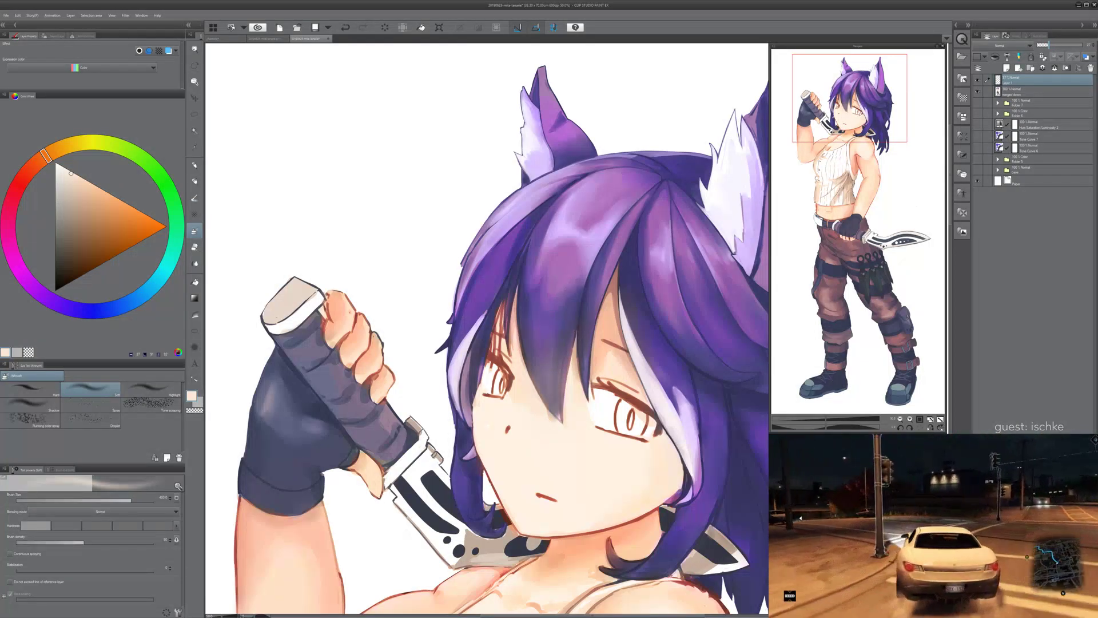
{"action": "key", "text": "ctrl+minus"}
{"action": "key", "text": "ctrl+minus"}
{"action": "key", "text": "ctrl+minus"}
{"action": "key", "text": "ctrl+minus"}
{"action": "left_click_drag", "start_coordinate": [572, 372], "coordinate": [523, 363]}
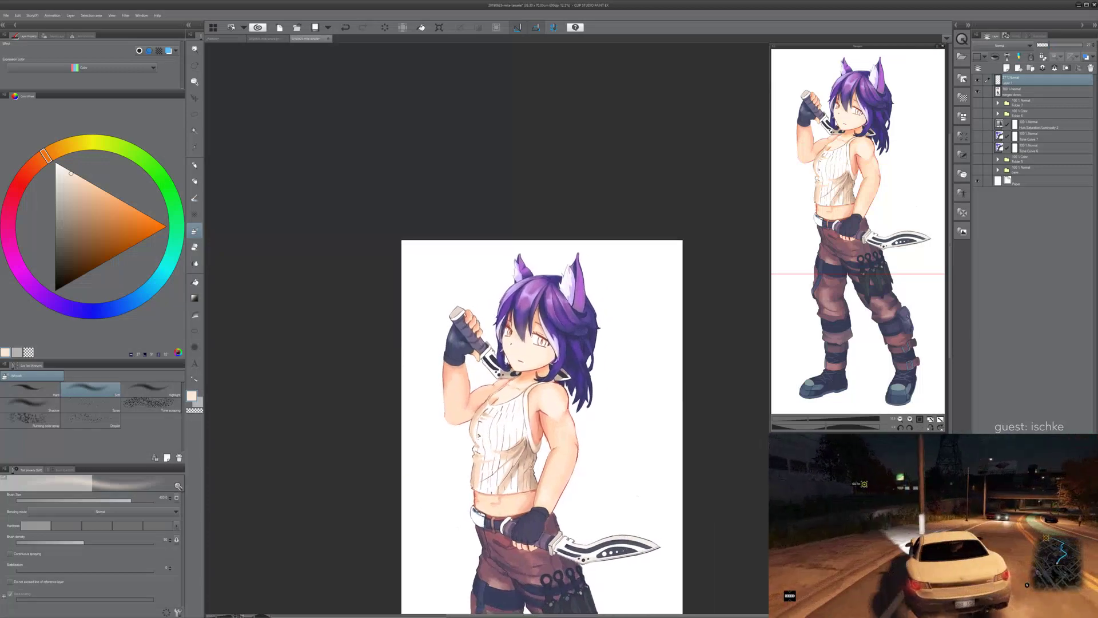
{"action": "key", "text": "ctrl+plus"}
{"action": "key", "text": "ctrl+plus"}
{"action": "key", "text": "ctrl+plus"}
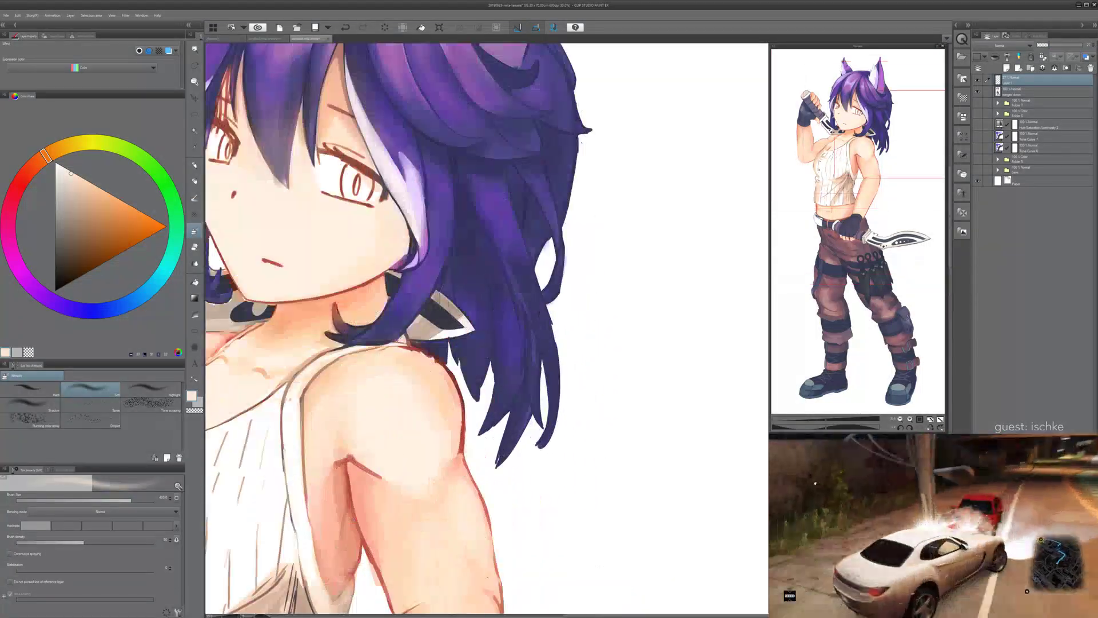
- Softly airbrush the pale skin colour over the side locks and back hair strands, undoing unwanted strokes
{"action": "mouse_move", "coordinate": [414, 235]}
{"action": "left_mouse_down"}
{"action": "mouse_move", "coordinate": [463, 348]}
{"action": "mouse_move", "coordinate": [555, 299]}
{"action": "left_mouse_up"}
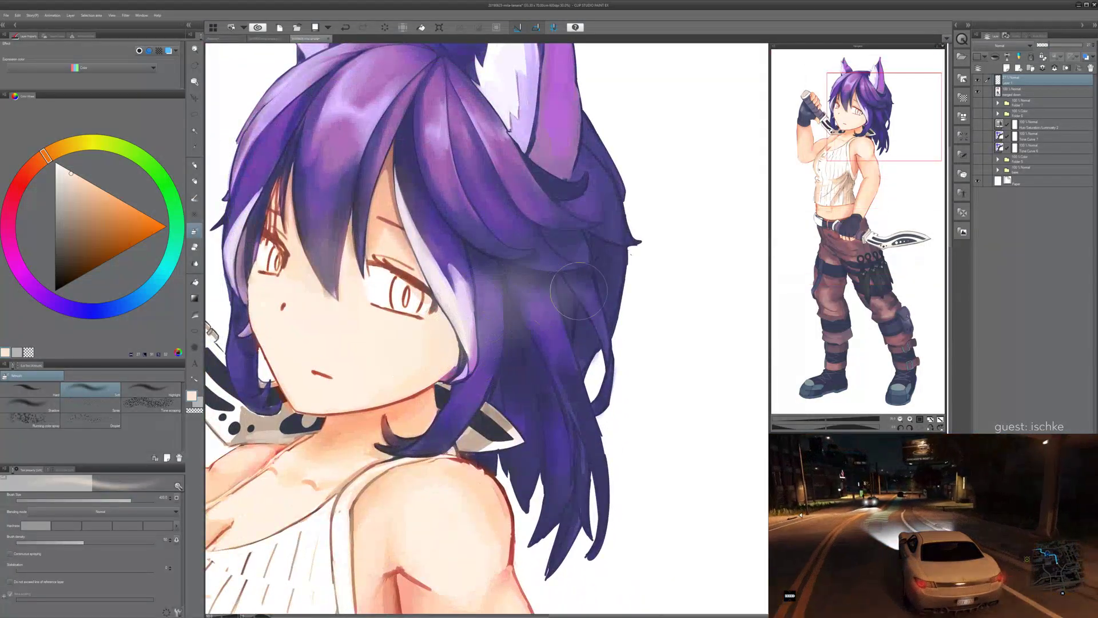
{"action": "key", "text": "ctrl+z"}
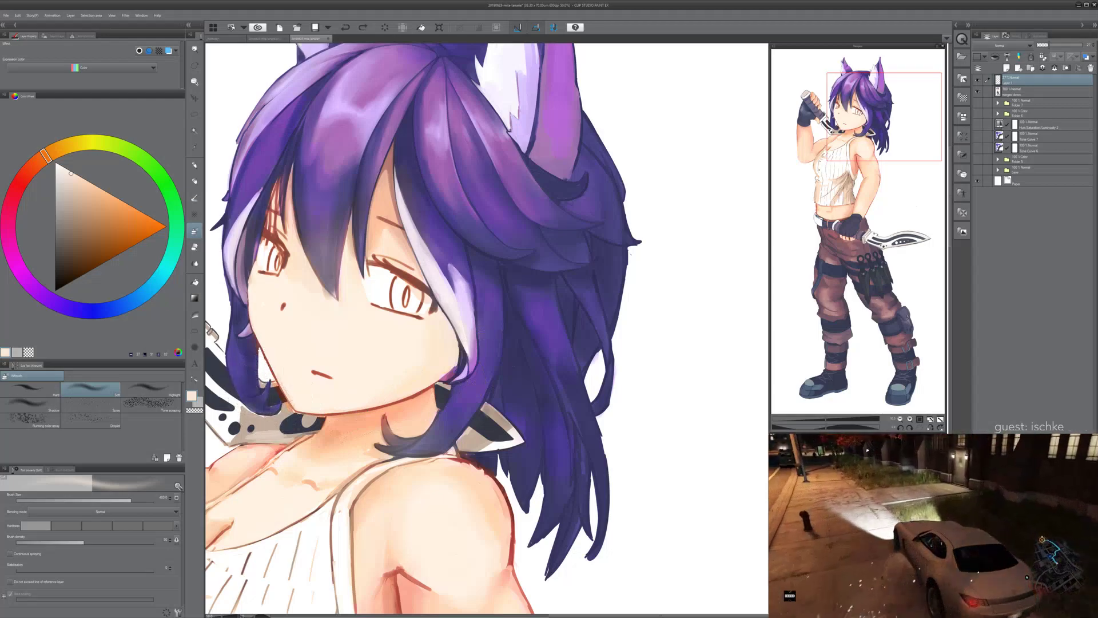
{"action": "left_click_drag", "start_coordinate": [263, 386], "coordinate": [266, 393]}
{"action": "left_click_drag", "start_coordinate": [550, 321], "coordinate": [558, 424]}
{"action": "key", "text": "ctrl+z"}
{"action": "mouse_move", "coordinate": [620, 397]}
{"action": "left_mouse_down"}
{"action": "mouse_move", "coordinate": [654, 501]}
{"action": "mouse_move", "coordinate": [666, 494]}
{"action": "left_mouse_up"}
{"action": "mouse_move", "coordinate": [426, 255]}
{"action": "left_mouse_down"}
{"action": "mouse_move", "coordinate": [406, 295]}
{"action": "mouse_move", "coordinate": [411, 361]}
{"action": "left_mouse_up"}
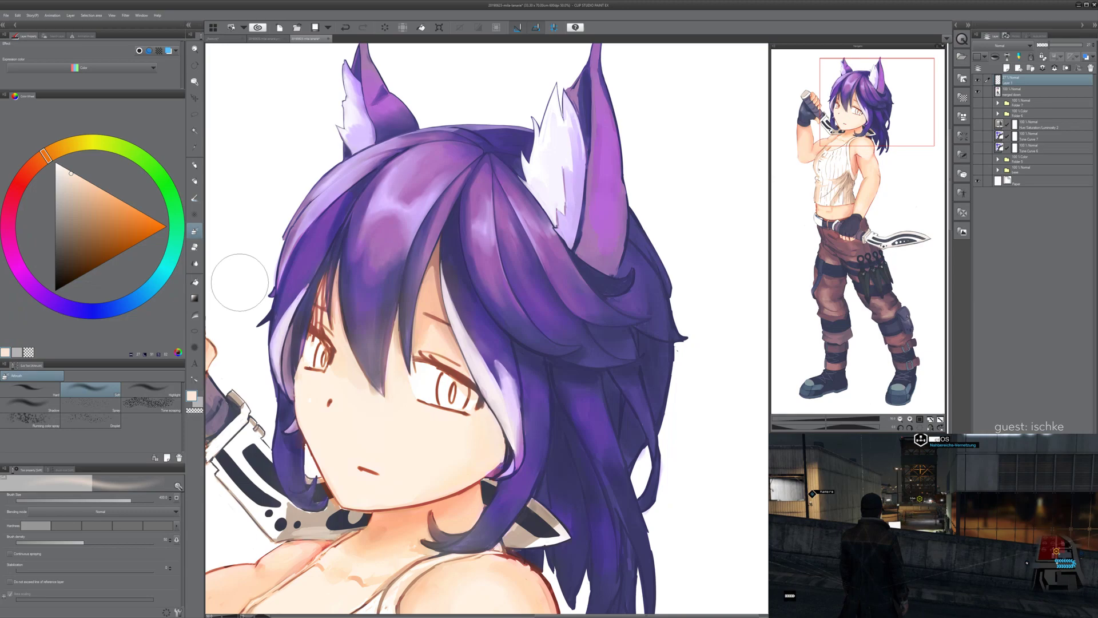
{"action": "key", "text": "ctrl+z"}
- Sample a muted blue-purple from the central bangs and keep the skin-colour layer active
{"action": "left_click_drag", "start_coordinate": [529, 477], "coordinate": [485, 587]}
{"action": "key", "text": "asciicircum"}
{"action": "key", "text": "asciicircum"}
{"action": "key", "text": "ctrl+plus"}
{"action": "scroll", "coordinate": [432, 340], "scroll_direction": "up", "scroll_amount": 1}
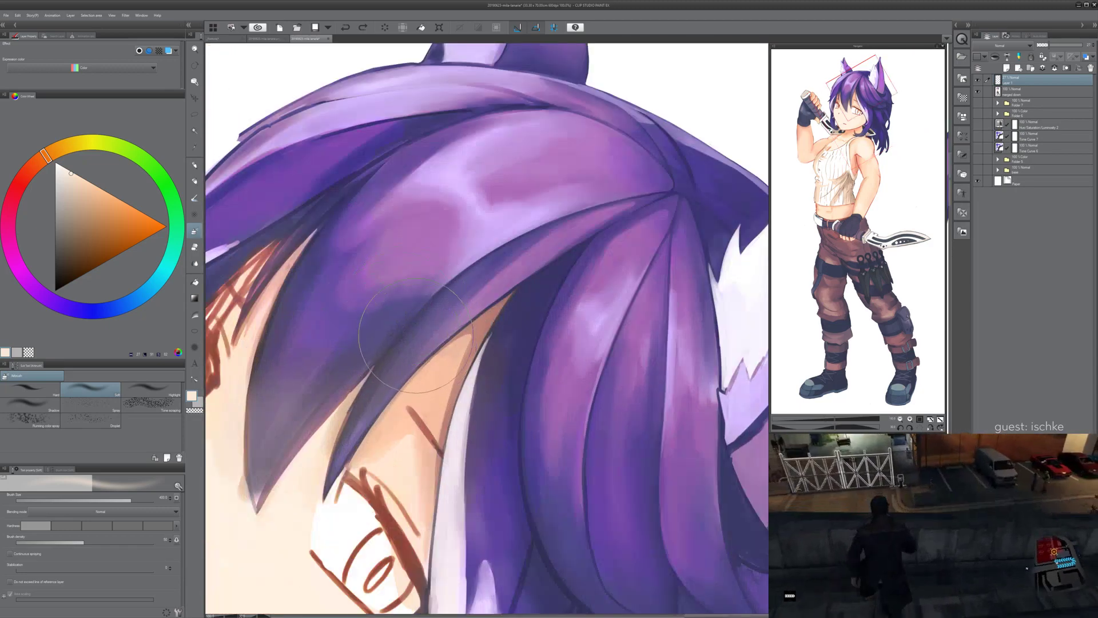
{"action": "left_click", "coordinate": [379, 346], "text": "alt"}
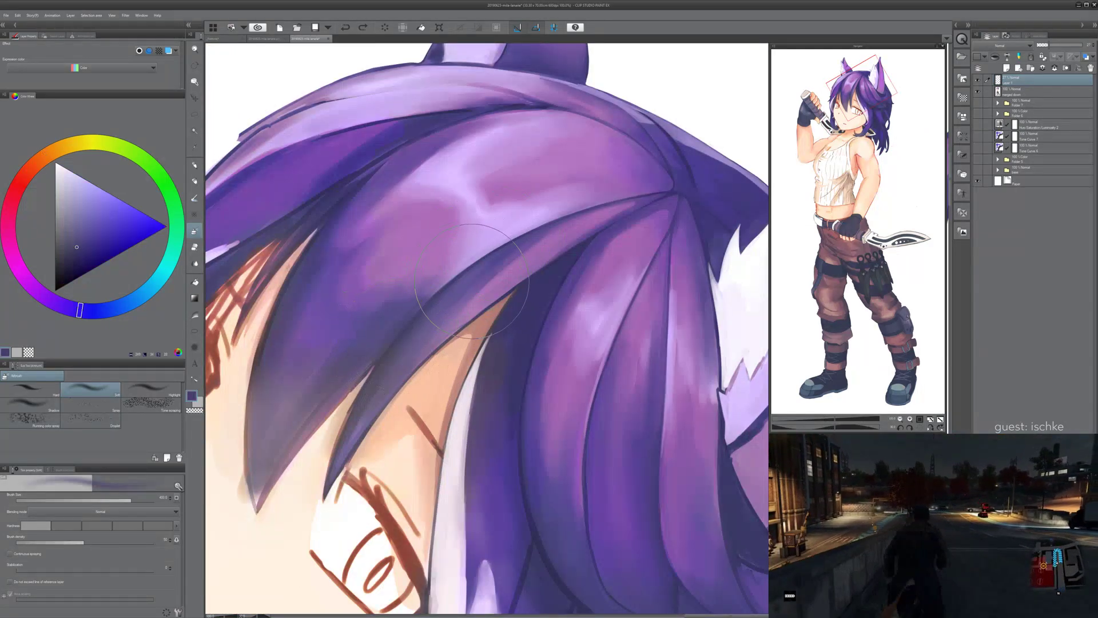
{"action": "left_click", "coordinate": [486, 278], "text": "alt"}
{"action": "left_click", "coordinate": [1034, 91]}
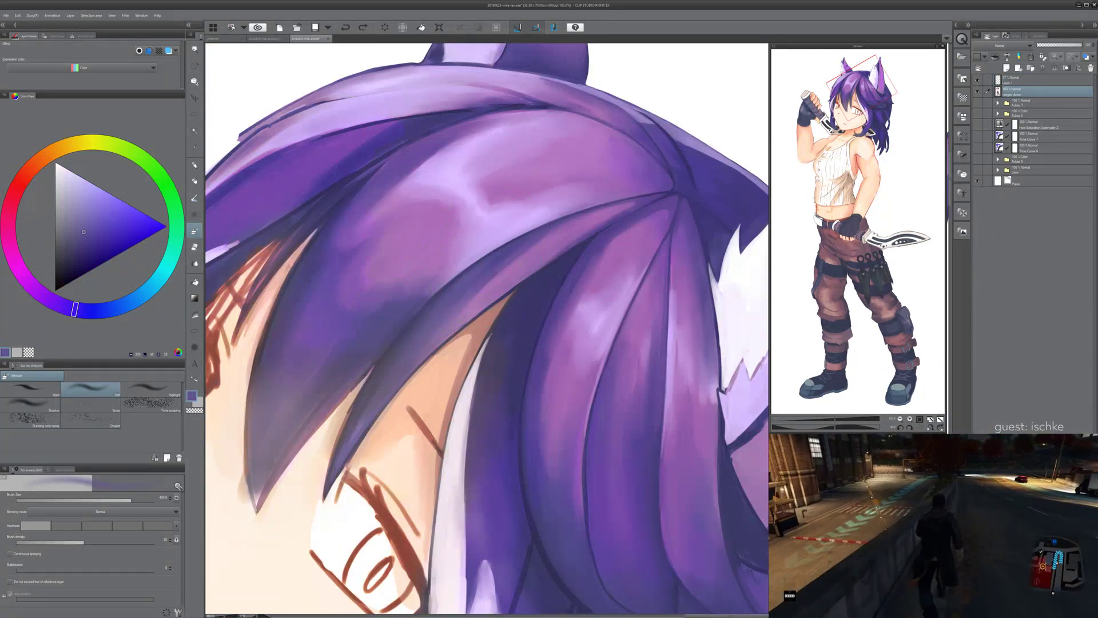
{"action": "key", "text": "alt+bracketright"}
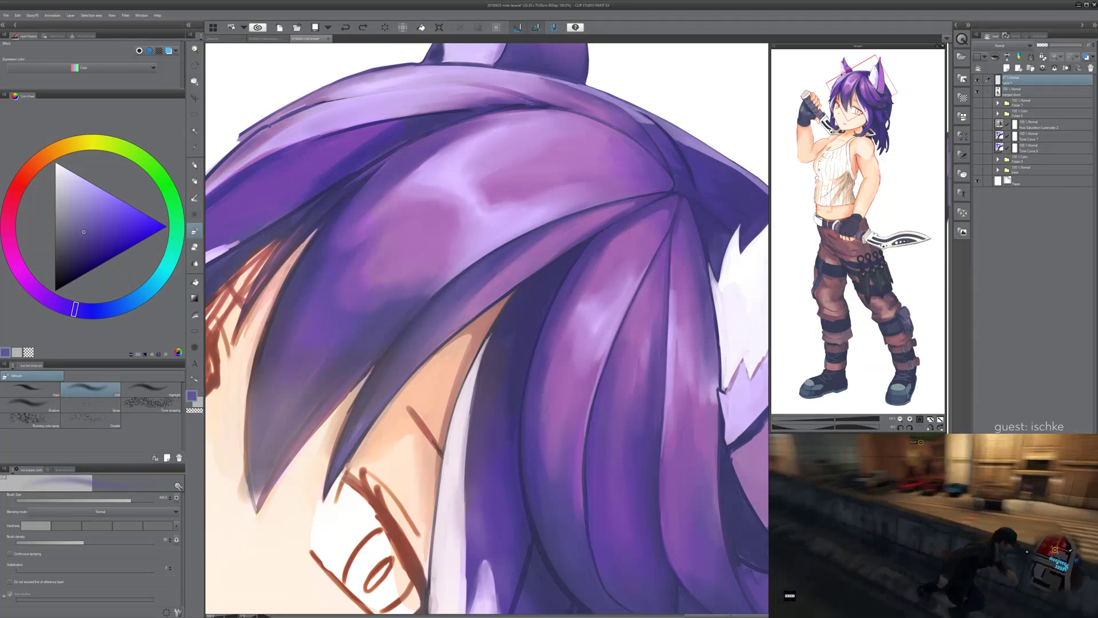
- Try to airbrush the sampled purple along the edge of the central bang with a smaller brush
{"action": "scroll", "coordinate": [575, 328], "scroll_direction": "up", "scroll_amount": 1}
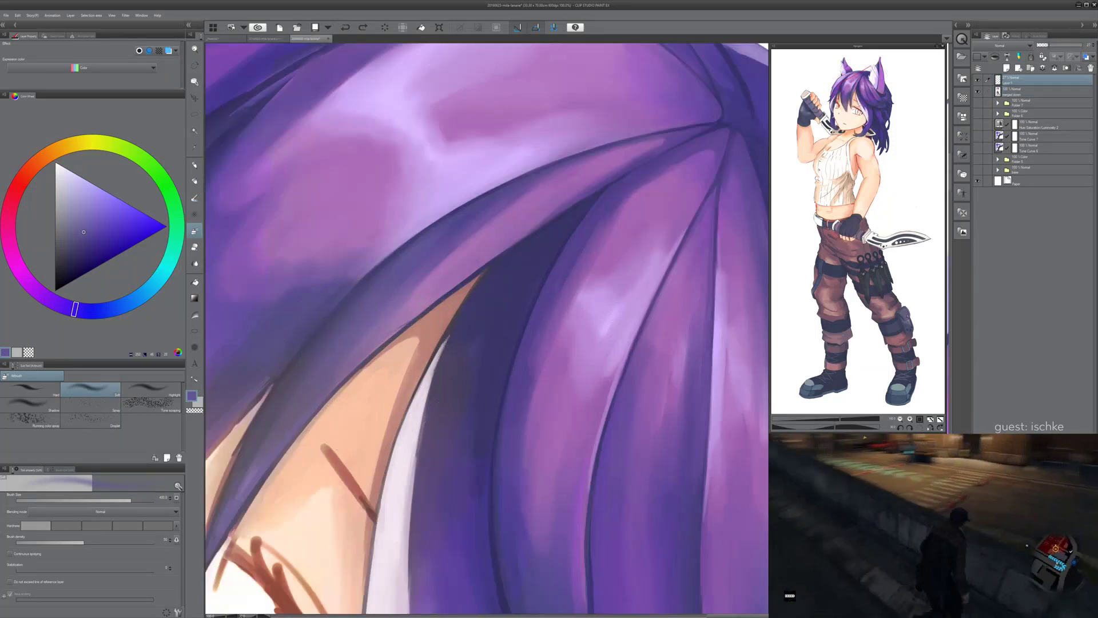
{"action": "left_click_drag", "start_coordinate": [379, 312], "coordinate": [465, 238]}
{"action": "scroll", "coordinate": [463, 237], "scroll_direction": "down", "scroll_amount": 1}
{"action": "mouse_move", "coordinate": [393, 251]}
{"action": "left_mouse_down"}
{"action": "mouse_move", "coordinate": [438, 233]}
{"action": "mouse_move", "coordinate": [429, 228]}
{"action": "left_mouse_up"}
{"action": "key", "text": "bracketleft"}
{"action": "key", "text": "bracketleft"}
{"action": "key", "text": "bracketleft"}
{"action": "key", "text": "bracketleft"}
{"action": "key", "text": "bracketleft"}
{"action": "key", "text": "bracketleft"}
{"action": "key", "text": "bracketleft"}
{"action": "key", "text": "bracketleft"}
{"action": "left_click_drag", "start_coordinate": [295, 411], "coordinate": [376, 314]}
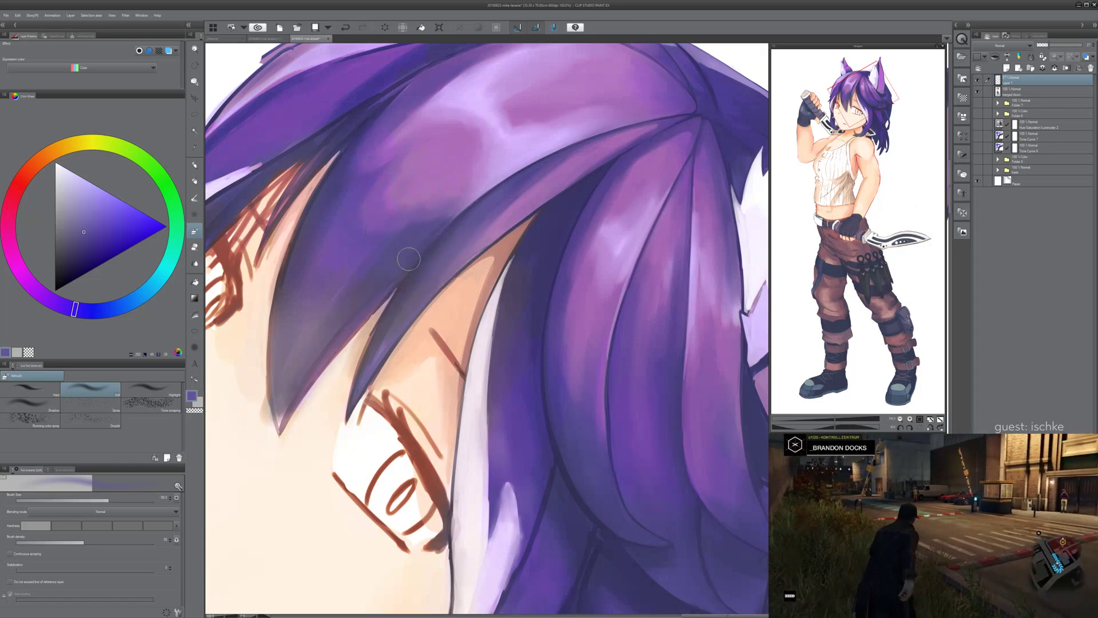
{"action": "key", "text": "ctrl+z"}
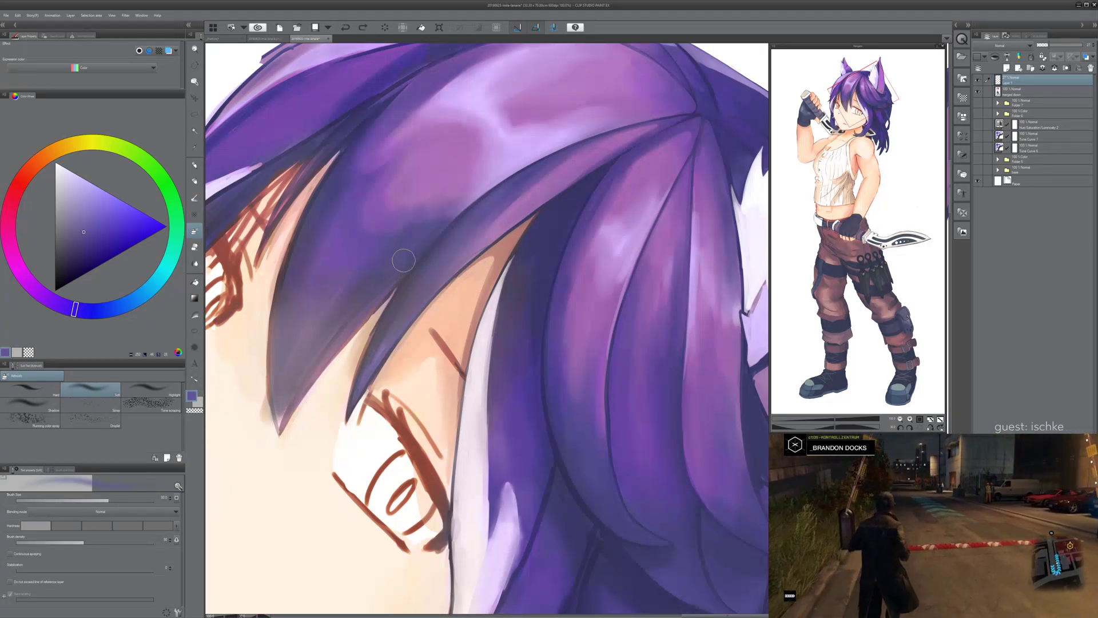
- Switch from the airbrush to the paint brush and refine the central bang's lower edge and tip with the sampled purple
{"action": "key", "text": "b"}
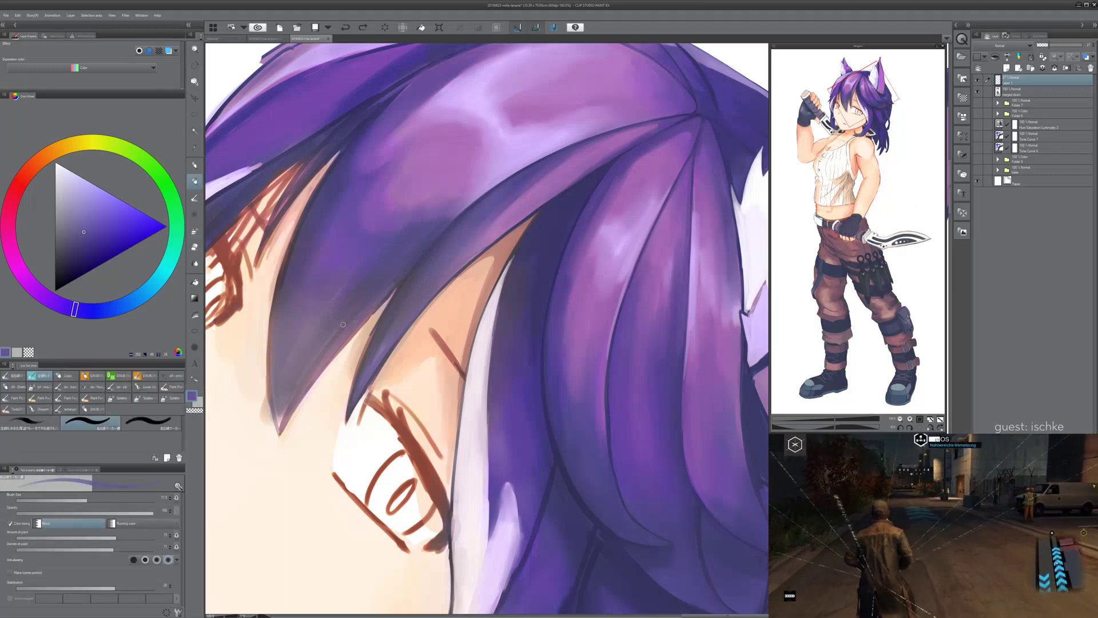
{"action": "left_click_drag", "start_coordinate": [355, 319], "coordinate": [309, 373]}
{"action": "key", "text": "ctrl+z"}
{"action": "key", "text": "bracketright"}
{"action": "key", "text": "bracketright"}
{"action": "key", "text": "bracketright"}
{"action": "key", "text": "bracketright"}
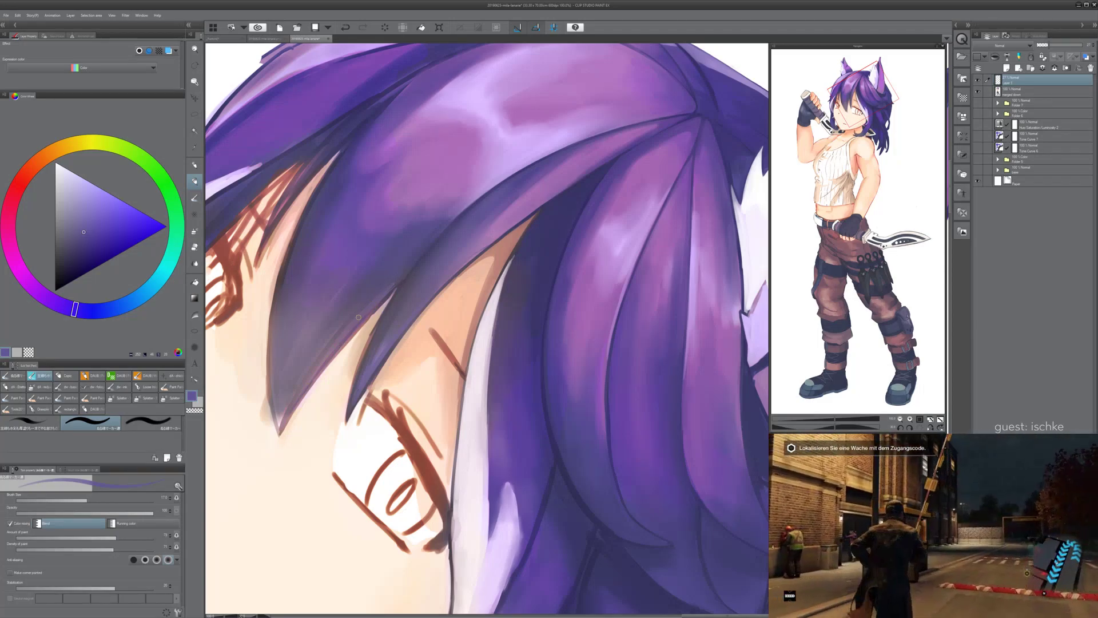
{"action": "key", "text": "asciicircum"}
{"action": "key", "text": "asciicircum"}
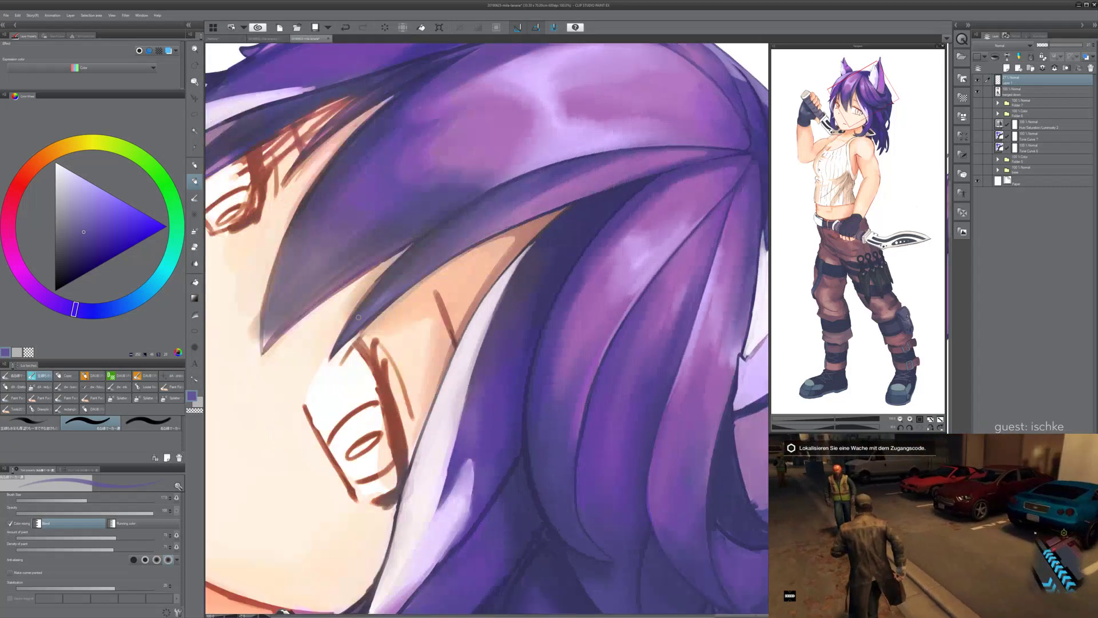
{"action": "left_click_drag", "start_coordinate": [338, 252], "coordinate": [373, 393]}
{"action": "mouse_move", "coordinate": [307, 396]}
{"action": "left_mouse_down"}
{"action": "mouse_move", "coordinate": [345, 318]}
{"action": "mouse_move", "coordinate": [333, 338]}
{"action": "left_mouse_up"}
{"action": "key", "text": "ctrl+z"}
{"action": "key", "text": "ctrl+z"}
{"action": "left_click_drag", "start_coordinate": [307, 389], "coordinate": [393, 266]}
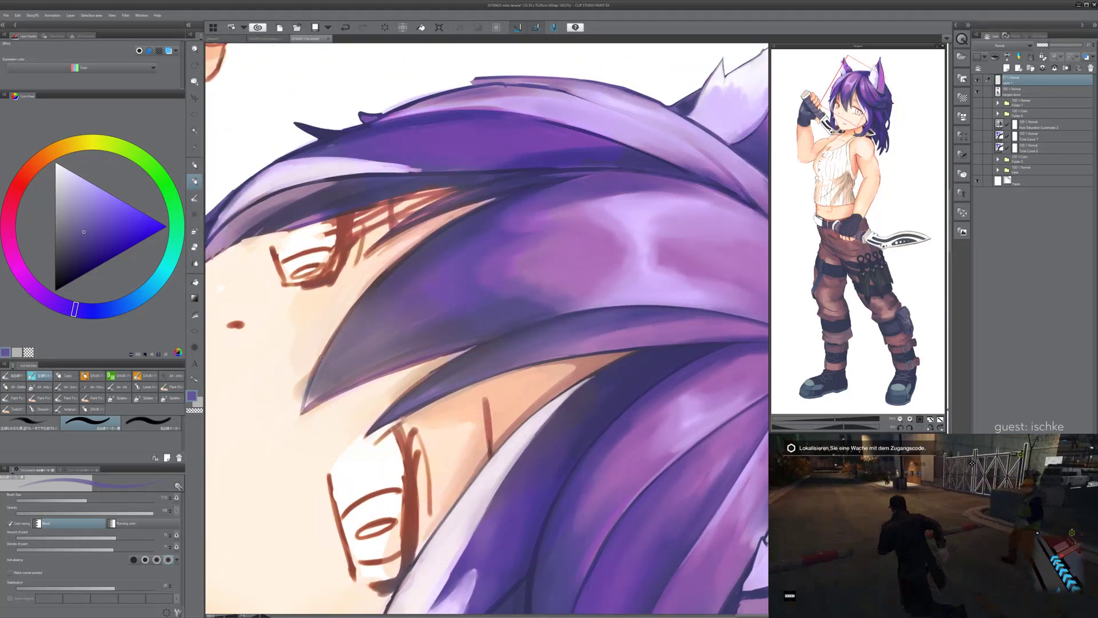
{"action": "key", "text": "minus"}
{"action": "scroll", "coordinate": [461, 349], "scroll_direction": "up", "scroll_amount": 1}
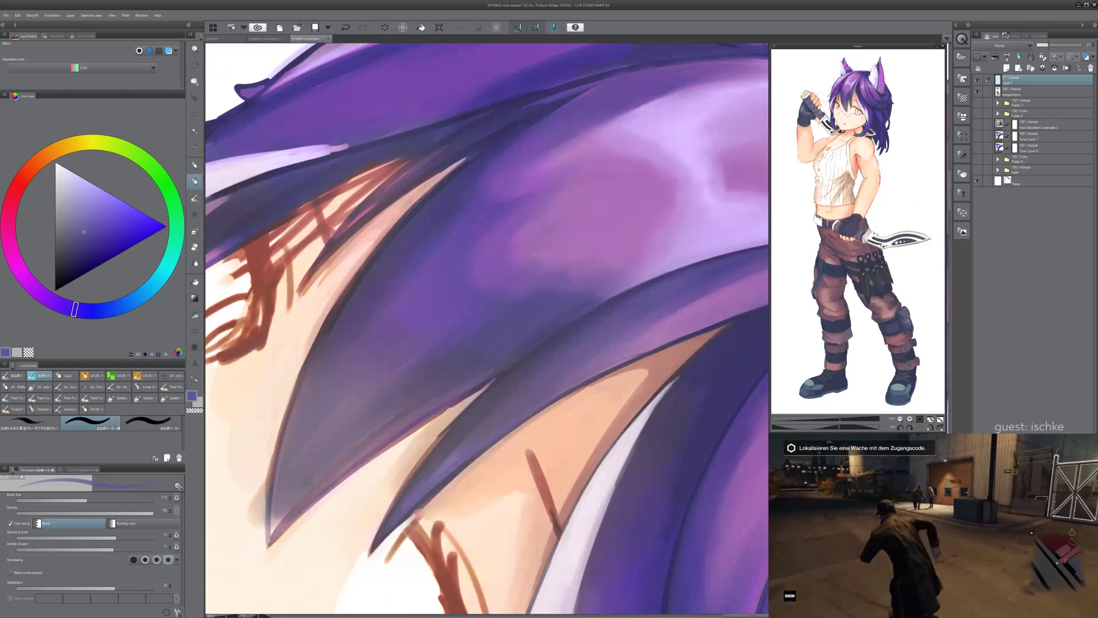
{"action": "scroll", "coordinate": [529, 354], "scroll_direction": "down", "scroll_amount": 4}
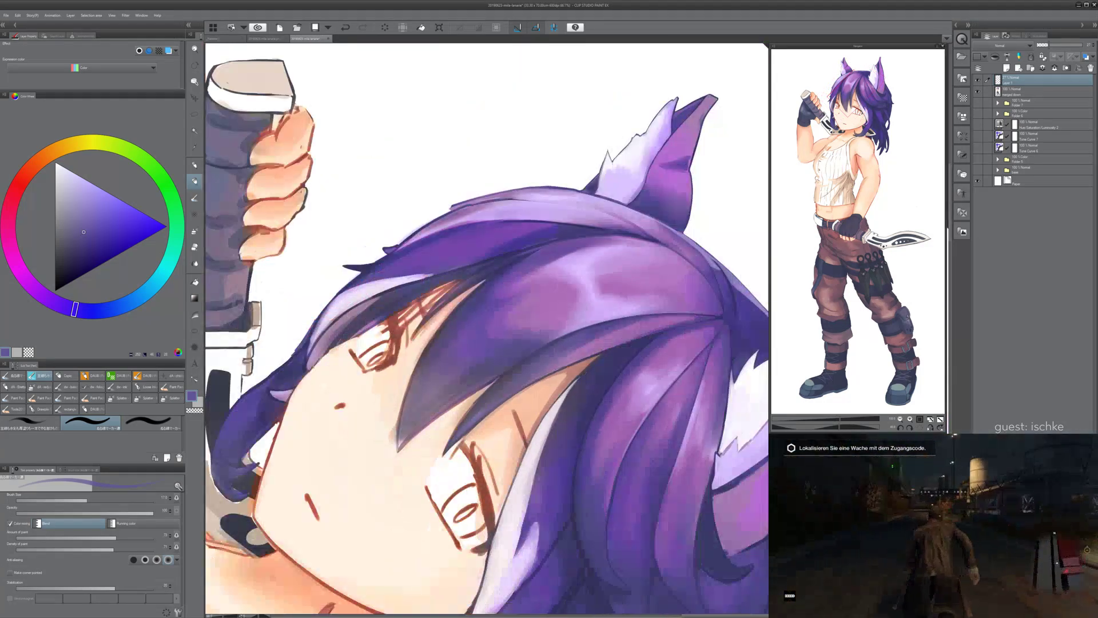
- Examine the straightened figure from full view to the face to judge the softened bangs
{"action": "key", "text": "minus"}
{"action": "key", "text": "minus"}
{"action": "key", "text": "minus"}
{"action": "left_click_drag", "start_coordinate": [611, 443], "coordinate": [518, 380]}
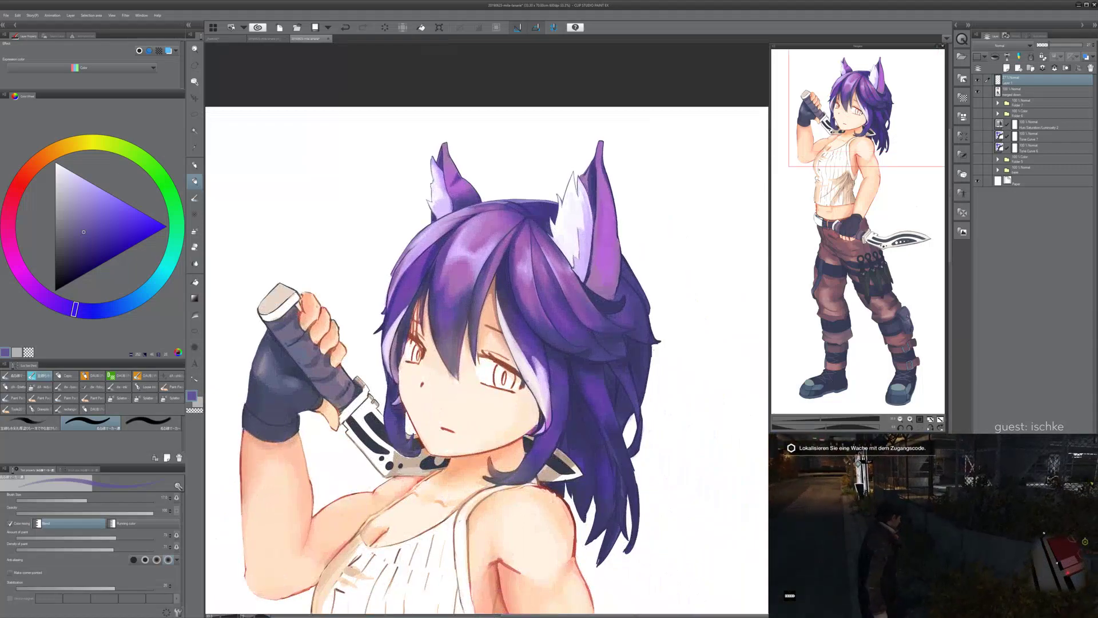
{"action": "scroll", "coordinate": [518, 380], "scroll_direction": "down", "scroll_amount": 1}
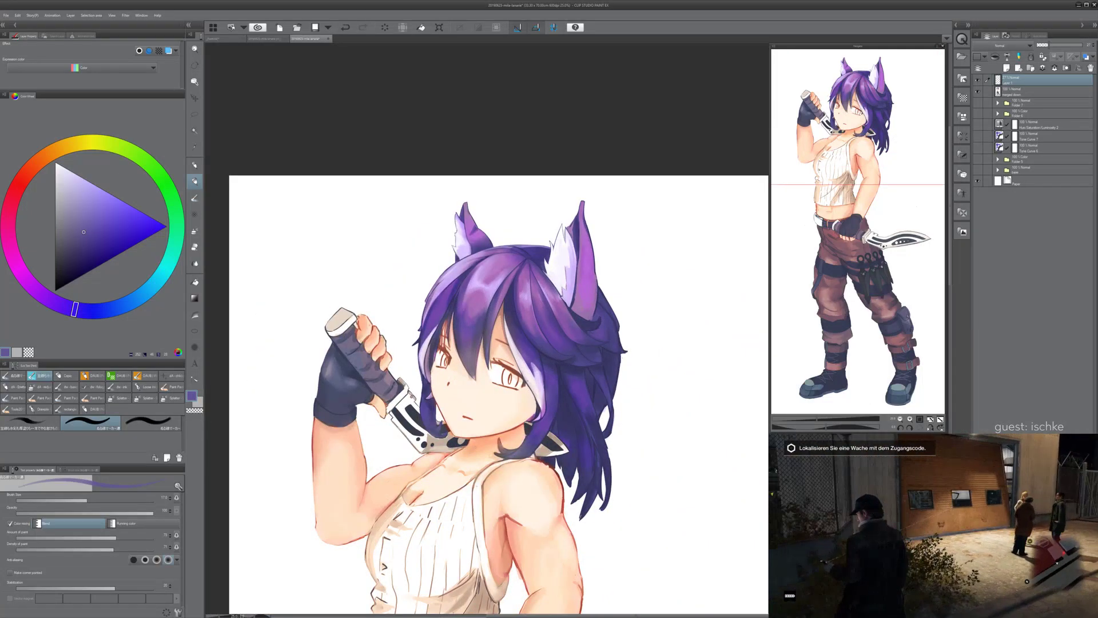
{"action": "scroll", "coordinate": [498, 395], "scroll_direction": "down", "scroll_amount": 3}
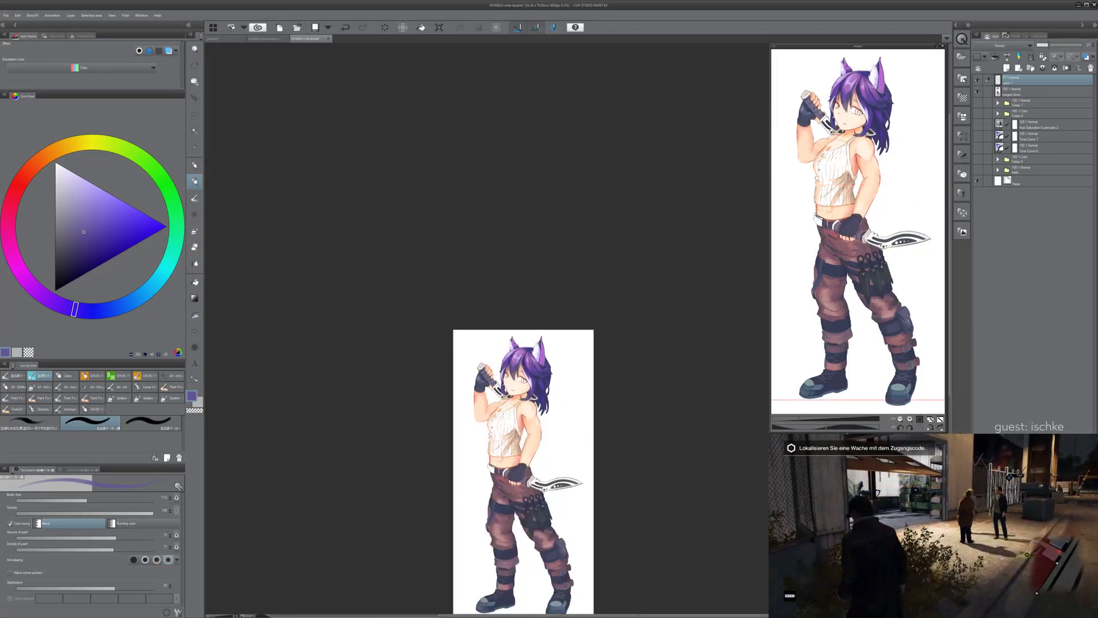
{"action": "scroll", "coordinate": [527, 381], "scroll_direction": "up", "scroll_amount": 2}
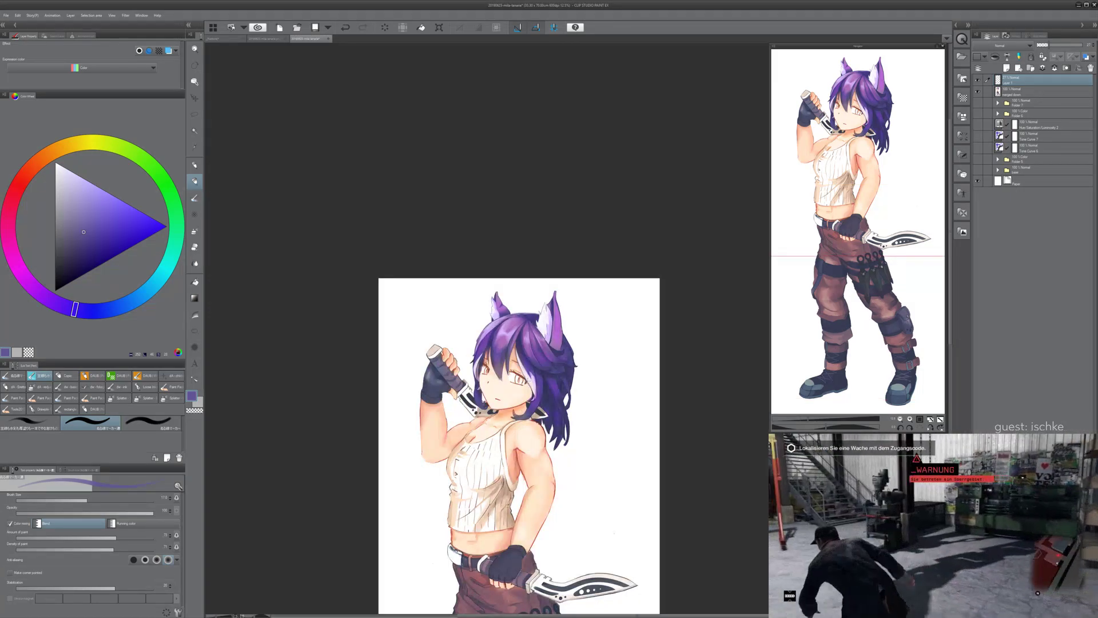
{"action": "scroll", "coordinate": [527, 380], "scroll_direction": "up", "scroll_amount": 6}
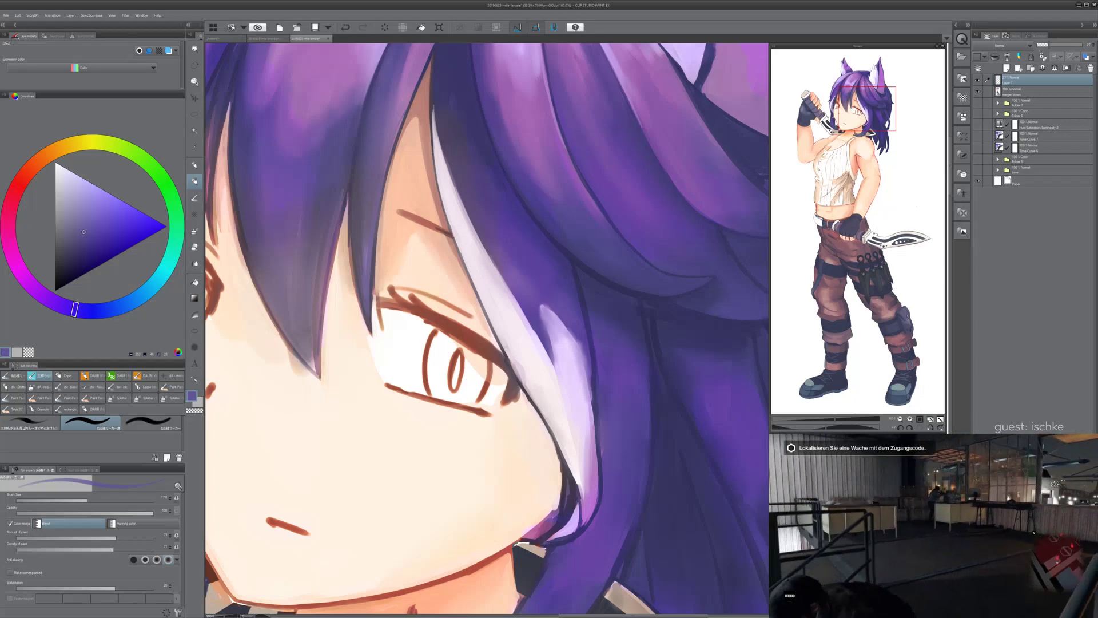
- Add a new layer above the painting and choose a saturated golden ochre for the eye
{"action": "key", "text": "ctrl+shift+n"}
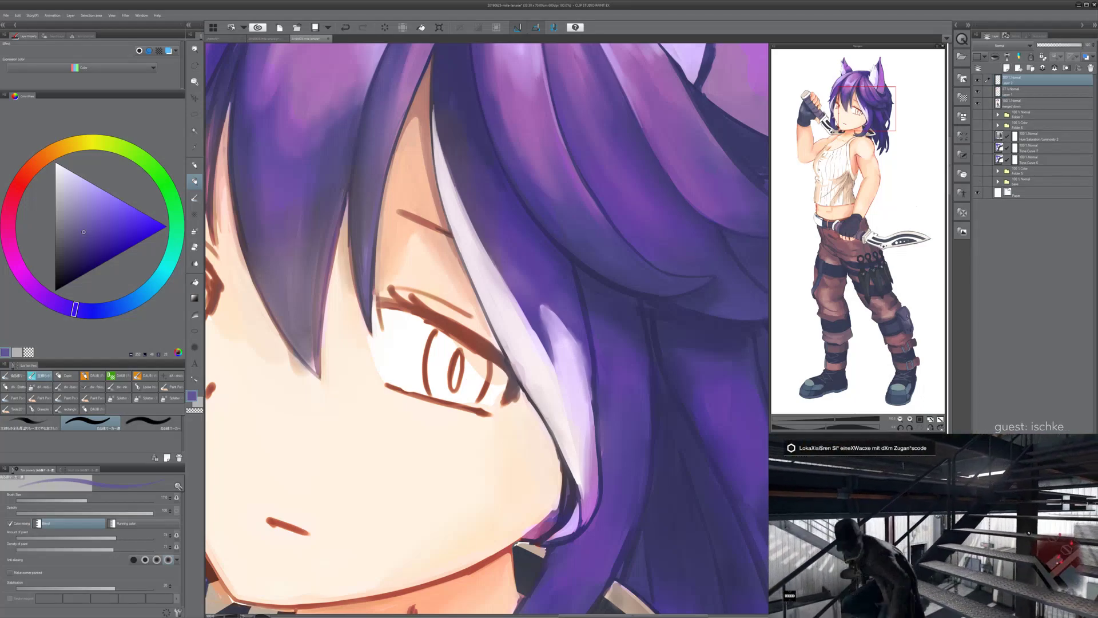
{"action": "scroll", "coordinate": [575, 319], "scroll_direction": "up", "scroll_amount": 1}
{"action": "scroll", "coordinate": [575, 320], "scroll_direction": "down", "scroll_amount": 1}
{"action": "left_click_drag", "start_coordinate": [487, 337], "coordinate": [475, 293]}
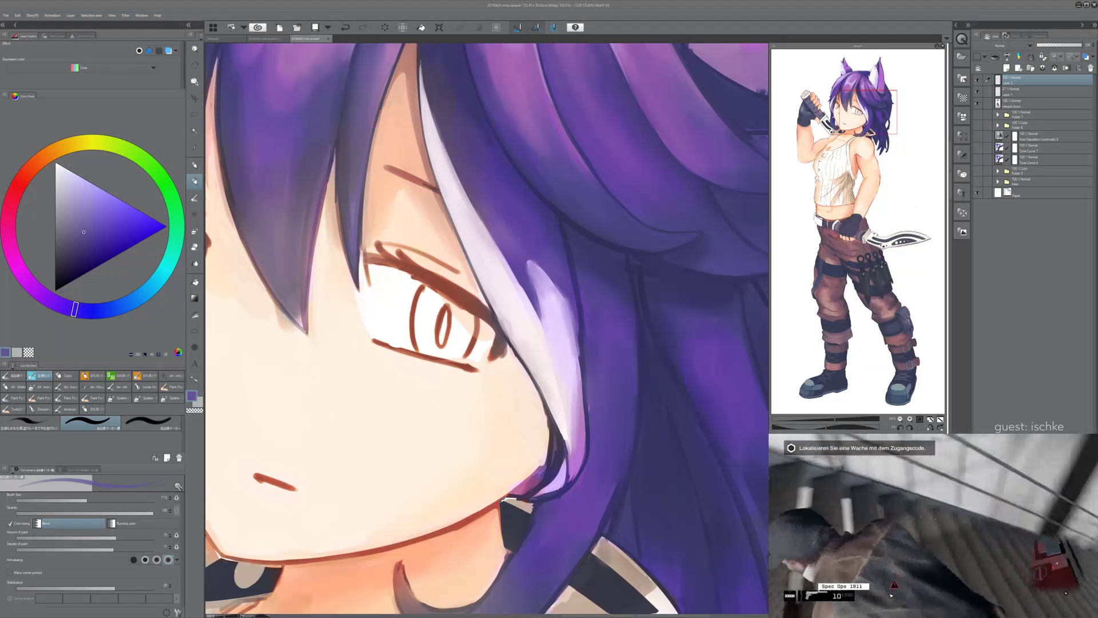
{"action": "mouse_move", "coordinate": [474, 398]}
{"action": "left_mouse_down"}
{"action": "mouse_move", "coordinate": [481, 419]}
{"action": "mouse_move", "coordinate": [493, 418]}
{"action": "left_mouse_up"}
{"action": "key", "text": "ctrl+z"}
{"action": "left_click", "coordinate": [65, 146]}
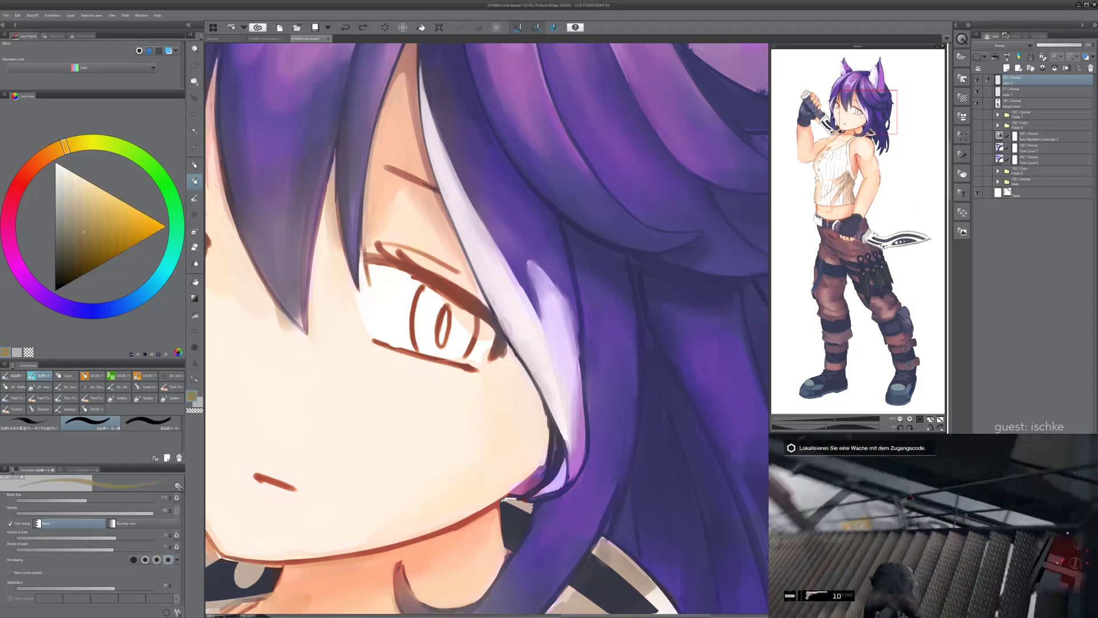
{"action": "left_click_drag", "start_coordinate": [125, 219], "coordinate": [121, 241]}
- Paint the iris of the larger eye in flat golden ochre with an enlarged brush
{"action": "mouse_move", "coordinate": [426, 314]}
{"action": "left_mouse_down"}
{"action": "mouse_move", "coordinate": [430, 336]}
{"action": "mouse_move", "coordinate": [429, 302]}
{"action": "mouse_move", "coordinate": [460, 343]}
{"action": "left_mouse_up"}
{"action": "key", "text": "ctrl+z"}
{"action": "key", "text": "]"}
{"action": "key", "text": "]"}
{"action": "key", "text": "]"}
{"action": "key", "text": "]"}
{"action": "key", "text": "]"}
{"action": "key", "text": "]"}
{"action": "key", "text": "]"}
{"action": "key", "text": "]"}
{"action": "key", "text": "]"}
{"action": "mouse_move", "coordinate": [424, 299]}
{"action": "left_mouse_down"}
{"action": "mouse_move", "coordinate": [423, 357]}
{"action": "mouse_move", "coordinate": [455, 359]}
{"action": "mouse_move", "coordinate": [460, 338]}
{"action": "mouse_move", "coordinate": [439, 298]}
{"action": "mouse_move", "coordinate": [468, 318]}
{"action": "mouse_move", "coordinate": [460, 347]}
{"action": "mouse_move", "coordinate": [455, 332]}
{"action": "mouse_move", "coordinate": [629, 358]}
{"action": "mouse_move", "coordinate": [650, 377]}
{"action": "left_mouse_up"}
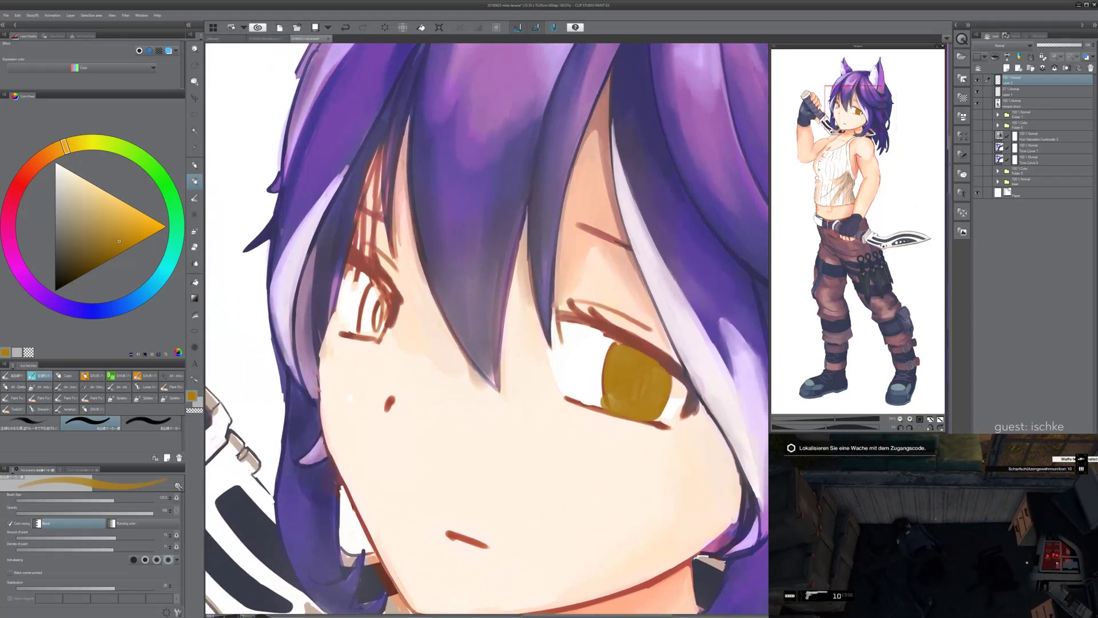
- Choose a deep red and fill the iris of the smaller eye beside the bangs with it
{"action": "left_click", "coordinate": [28, 170]}
{"action": "left_click_drag", "start_coordinate": [29, 170], "coordinate": [16, 189]}
{"action": "mouse_move", "coordinate": [366, 299]}
{"action": "left_mouse_down"}
{"action": "mouse_move", "coordinate": [364, 318]}
{"action": "mouse_move", "coordinate": [375, 297]}
{"action": "mouse_move", "coordinate": [382, 327]}
{"action": "mouse_move", "coordinate": [374, 292]}
{"action": "mouse_move", "coordinate": [372, 329]}
{"action": "mouse_move", "coordinate": [315, 334]}
{"action": "mouse_move", "coordinate": [307, 289]}
{"action": "mouse_move", "coordinate": [344, 277]}
{"action": "left_mouse_up"}
- Shift the sampled ochre to a lighter yellow and paint it across the lower part of the ochre iris
{"action": "left_click", "coordinate": [563, 329], "text": "alt"}
{"action": "left_click", "coordinate": [77, 142]}
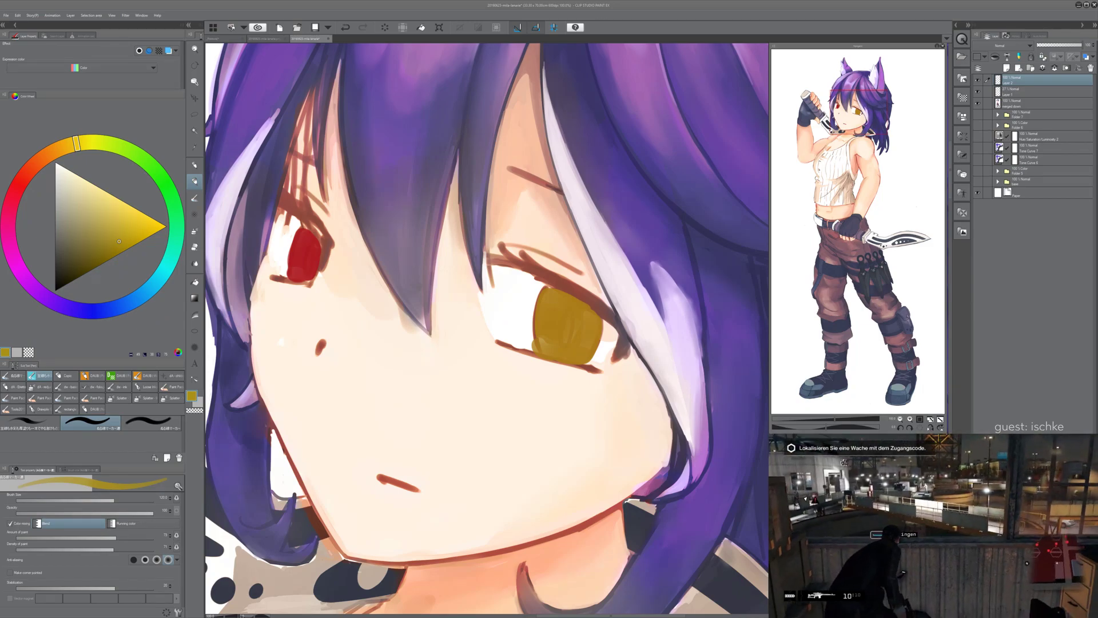
{"action": "key", "text": "ctrl+z"}
{"action": "key", "text": "ctrl+z"}
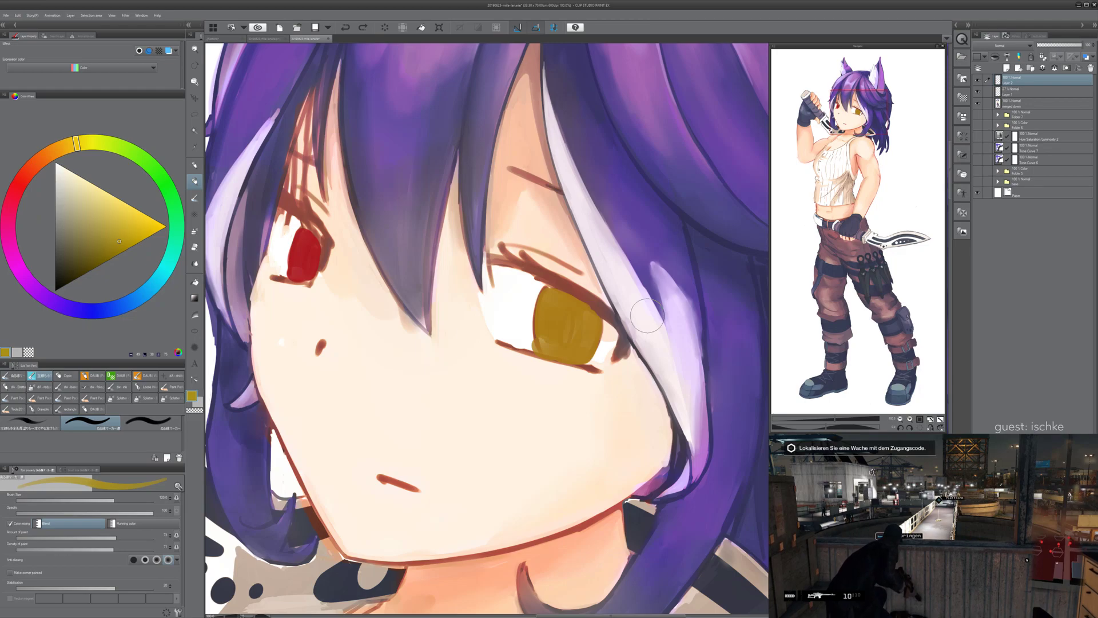
{"action": "left_click_drag", "start_coordinate": [521, 403], "coordinate": [531, 413]}
{"action": "key", "text": "ctrl+z"}
{"action": "left_click", "coordinate": [118, 221]}
{"action": "mouse_move", "coordinate": [542, 346]}
{"action": "left_mouse_down"}
{"action": "mouse_move", "coordinate": [586, 353]}
{"action": "mouse_move", "coordinate": [550, 342]}
{"action": "mouse_move", "coordinate": [562, 338]}
{"action": "mouse_move", "coordinate": [585, 354]}
{"action": "mouse_move", "coordinate": [552, 341]}
{"action": "mouse_move", "coordinate": [588, 352]}
{"action": "mouse_move", "coordinate": [541, 342]}
{"action": "left_mouse_up"}
{"action": "key", "text": "ctrl+z"}
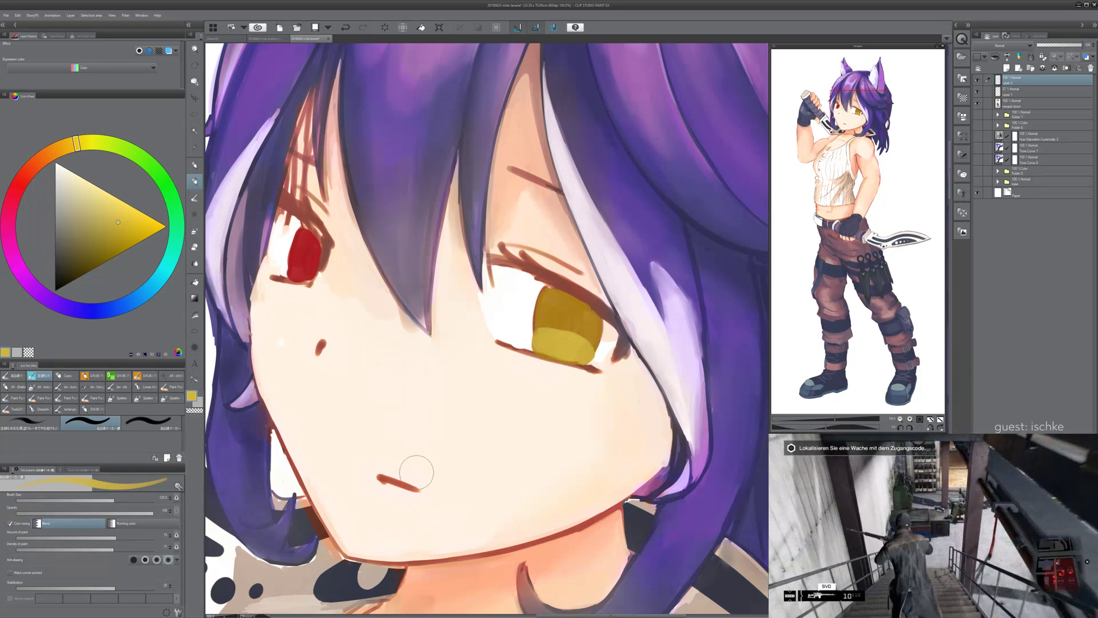
- Pick a lighter red and paint it over the lower part of the red iris
{"action": "left_click", "coordinate": [34, 165]}
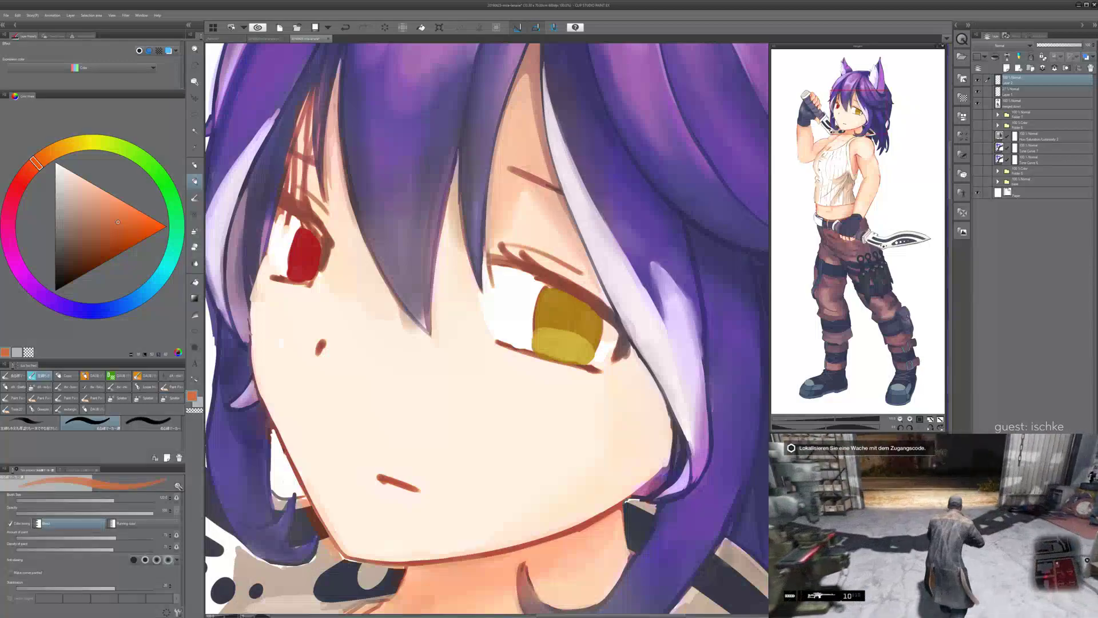
{"action": "left_click", "coordinate": [19, 184]}
{"action": "mouse_move", "coordinate": [308, 274]}
{"action": "left_mouse_down"}
{"action": "mouse_move", "coordinate": [295, 273]}
{"action": "mouse_move", "coordinate": [304, 271]}
{"action": "left_mouse_up"}
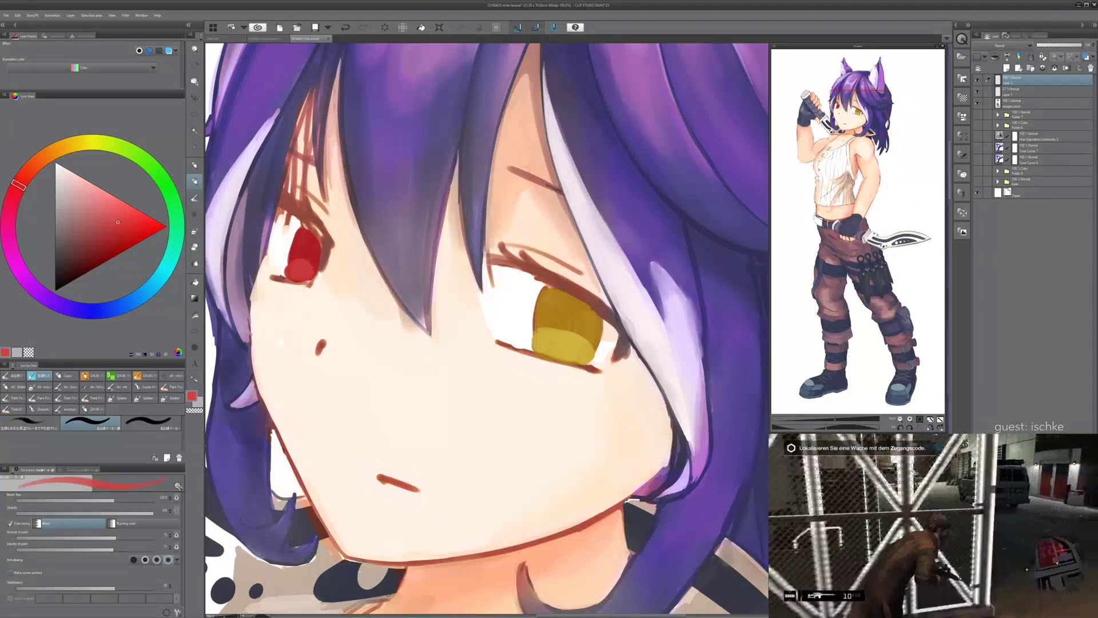
- Paint an orange band across the middle of the golden iris, above its lighter yellow lower part
{"action": "left_click", "coordinate": [60, 148]}
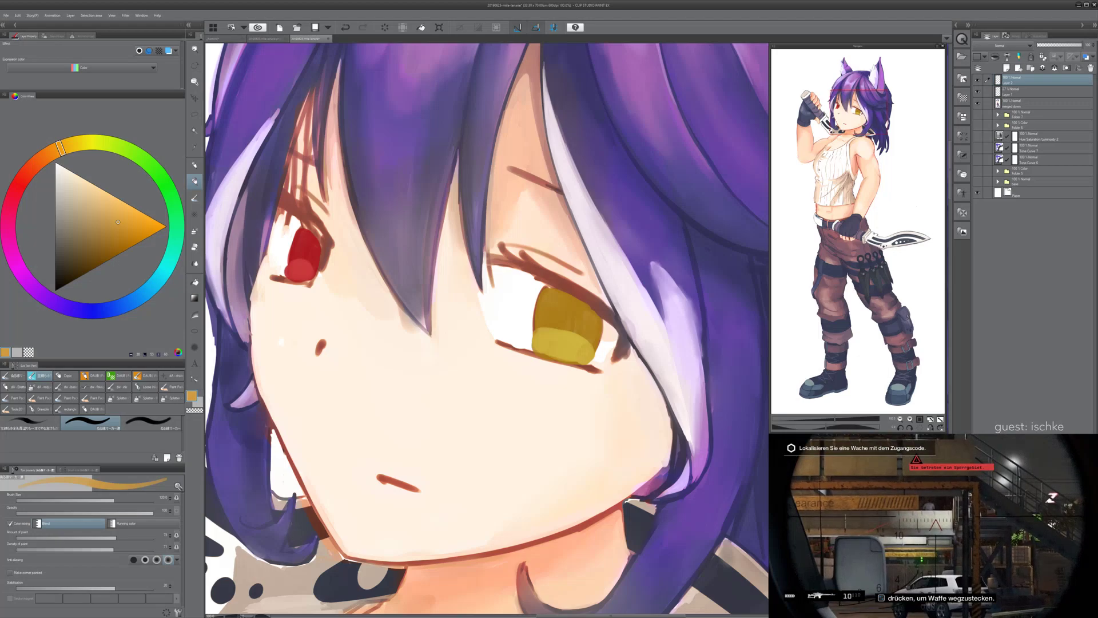
{"action": "key", "text": "ctrl+z"}
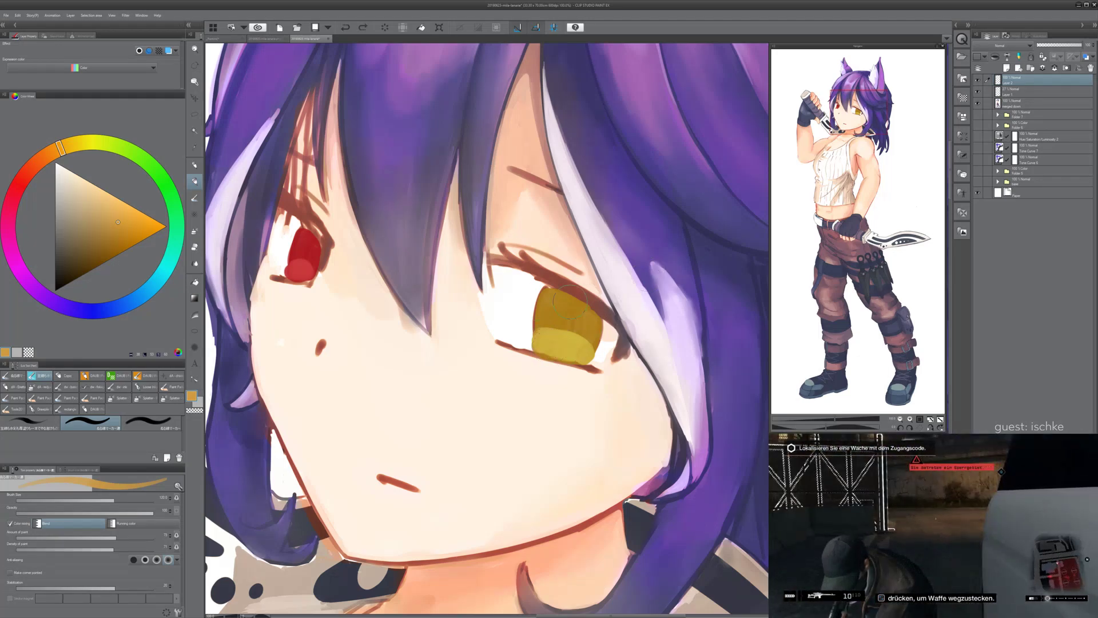
{"action": "left_click_drag", "start_coordinate": [540, 330], "coordinate": [577, 337]}
{"action": "key", "text": "ctrl+z"}
{"action": "mouse_move", "coordinate": [551, 338]}
{"action": "left_mouse_down"}
{"action": "mouse_move", "coordinate": [589, 347]}
{"action": "mouse_move", "coordinate": [544, 337]}
{"action": "mouse_move", "coordinate": [569, 350]}
{"action": "left_mouse_up"}
- Shift the sampled red to a lighter crimson and paint it over the middle of the red iris
{"action": "left_click", "coordinate": [298, 269], "text": "alt"}
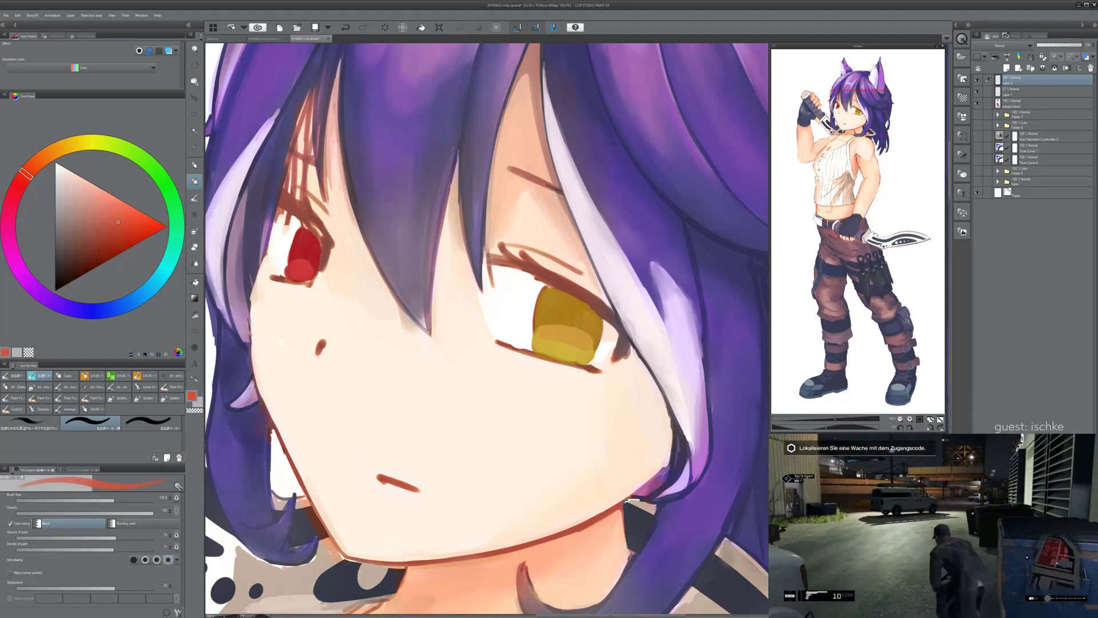
{"action": "left_click_drag", "start_coordinate": [295, 263], "coordinate": [323, 273]}
{"action": "key", "text": "ctrl+z"}
{"action": "left_click", "coordinate": [13, 195]}
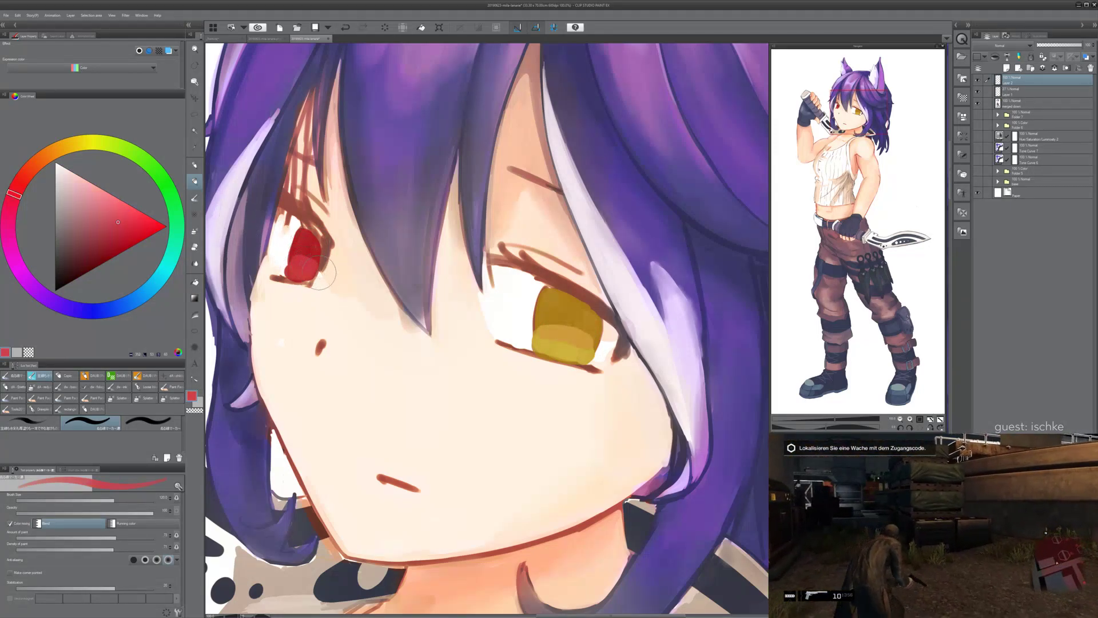
- Choose a lighter, paler yellow and paint a rounded glow in the lower part of the golden iris
{"action": "left_click", "coordinate": [69, 145]}
{"action": "left_click", "coordinate": [111, 213]}
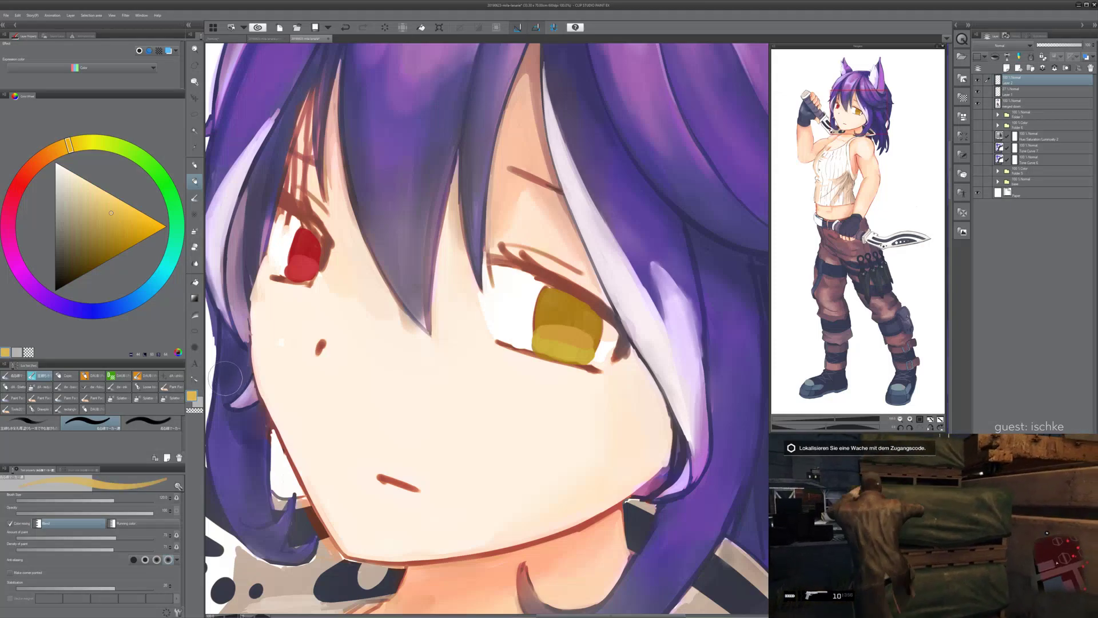
{"action": "left_click", "coordinate": [108, 205]}
{"action": "mouse_move", "coordinate": [558, 347]}
{"action": "left_mouse_down"}
{"action": "mouse_move", "coordinate": [555, 357]}
{"action": "mouse_move", "coordinate": [555, 344]}
{"action": "mouse_move", "coordinate": [587, 342]}
{"action": "left_mouse_up"}
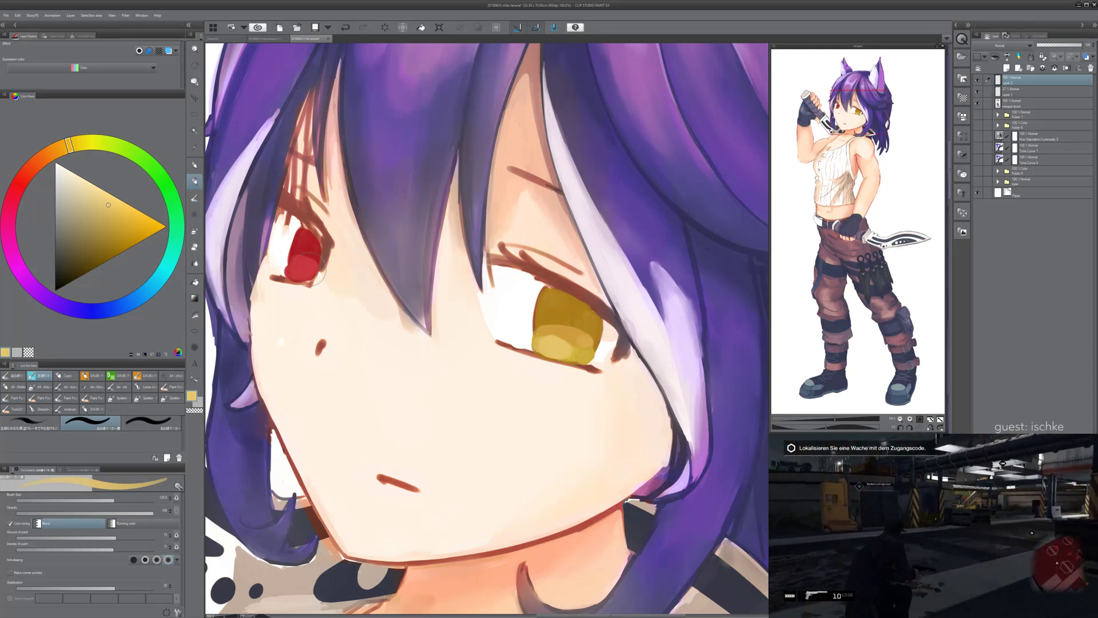
- Shift the light yellow to a light orange-red and paint a rounded glow at the bottom of the red iris
{"action": "left_click_drag", "start_coordinate": [294, 271], "coordinate": [301, 270]}
{"action": "key", "text": "ctrl+z"}
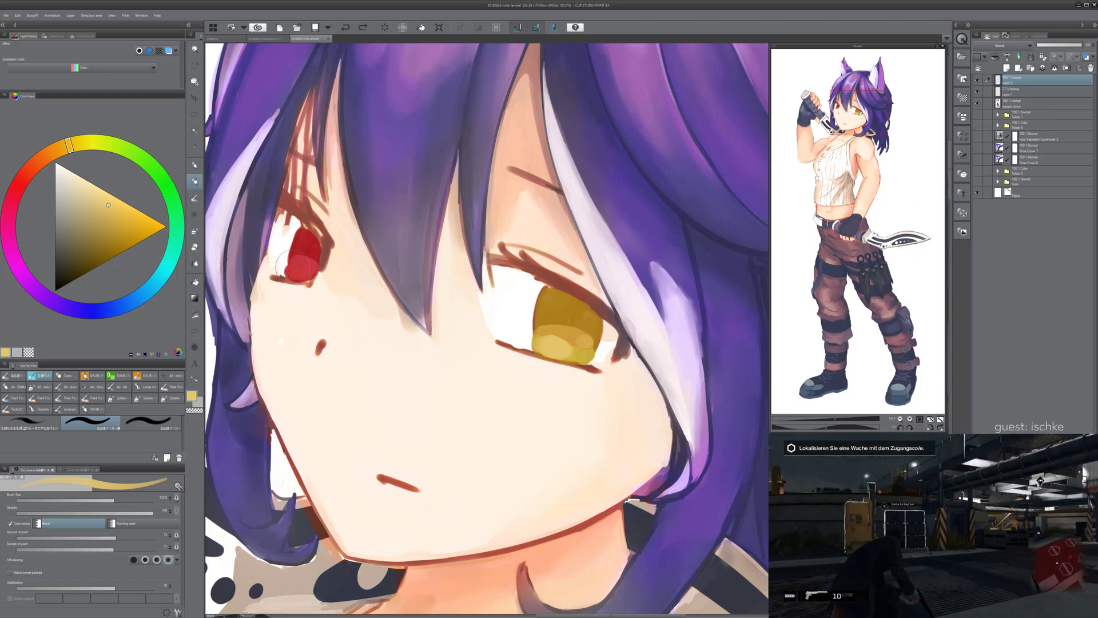
{"action": "left_click", "coordinate": [33, 166]}
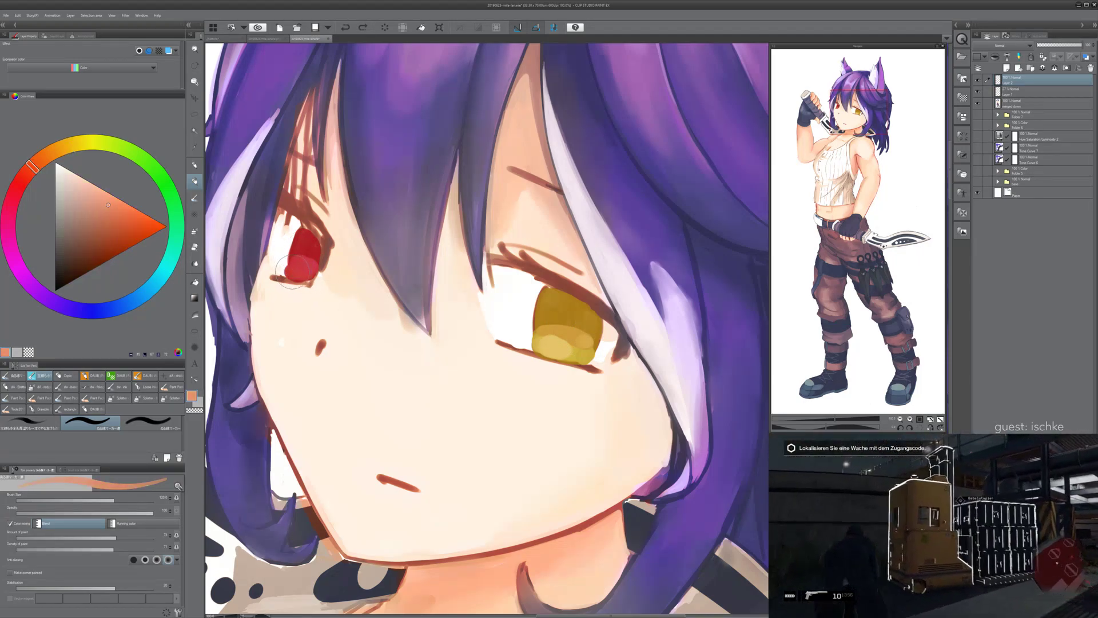
{"action": "left_click_drag", "start_coordinate": [292, 270], "coordinate": [299, 271]}
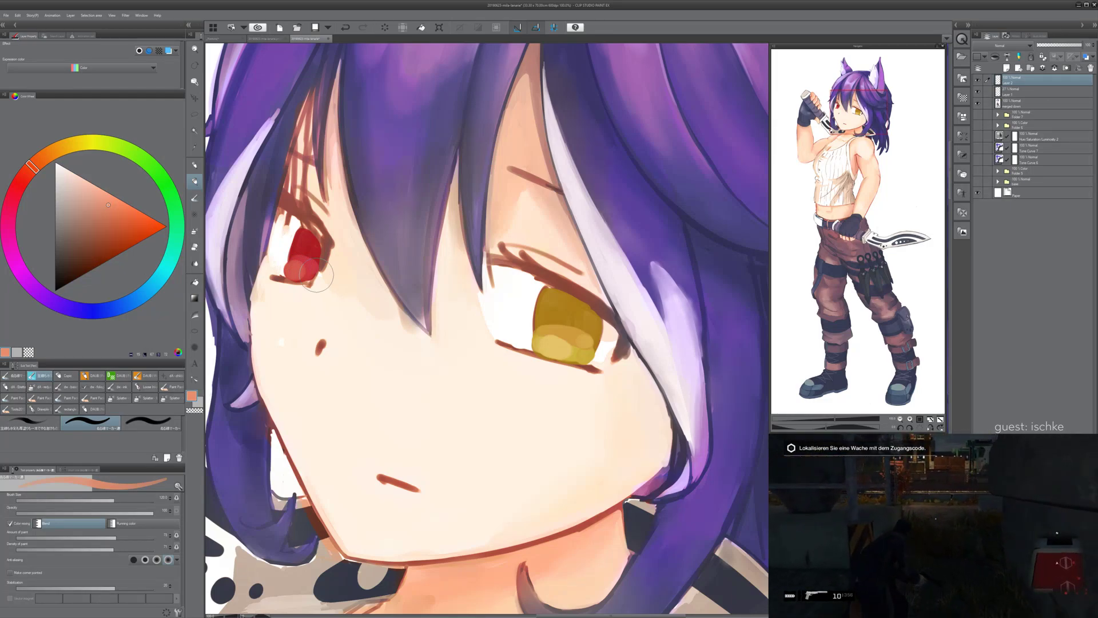
- Add more soft round light spots inside the golden and red irises using colours sampled from each eye
{"action": "mouse_move", "coordinate": [563, 333]}
{"action": "left_mouse_down"}
{"action": "mouse_move", "coordinate": [616, 305]}
{"action": "mouse_move", "coordinate": [548, 330]}
{"action": "left_mouse_up"}
{"action": "left_click", "coordinate": [552, 342], "text": "alt"}
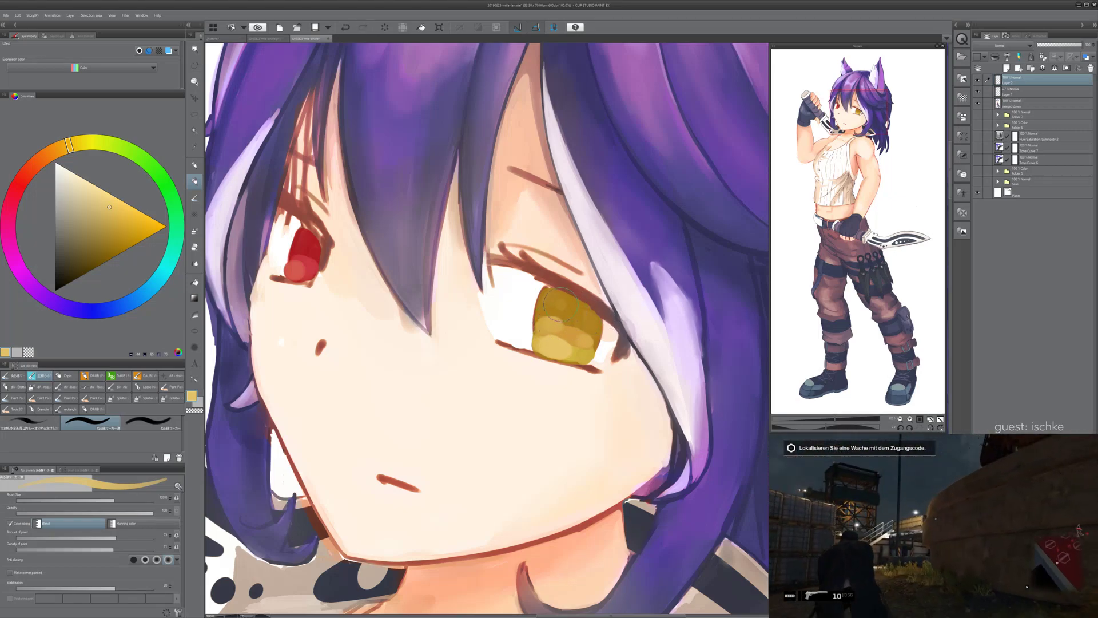
{"action": "left_click", "coordinate": [297, 251], "text": "alt"}
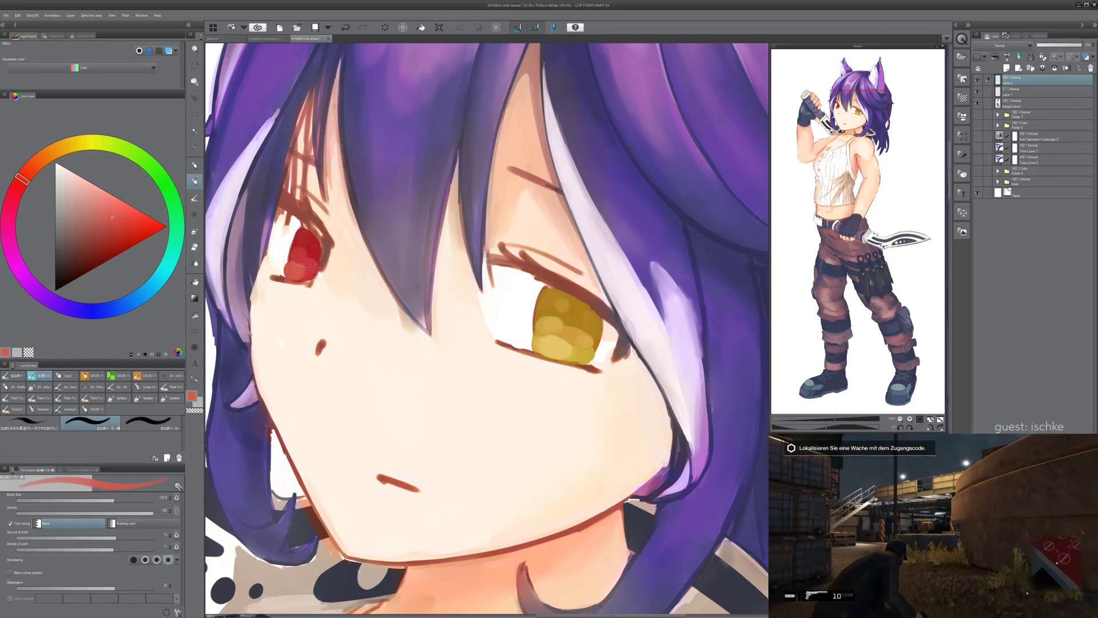
{"action": "left_click", "coordinate": [536, 311], "text": "alt"}
- Choose a dark brown, reduce the brush size and outline both sides of the golden iris
{"action": "left_click", "coordinate": [621, 346], "text": "alt"}
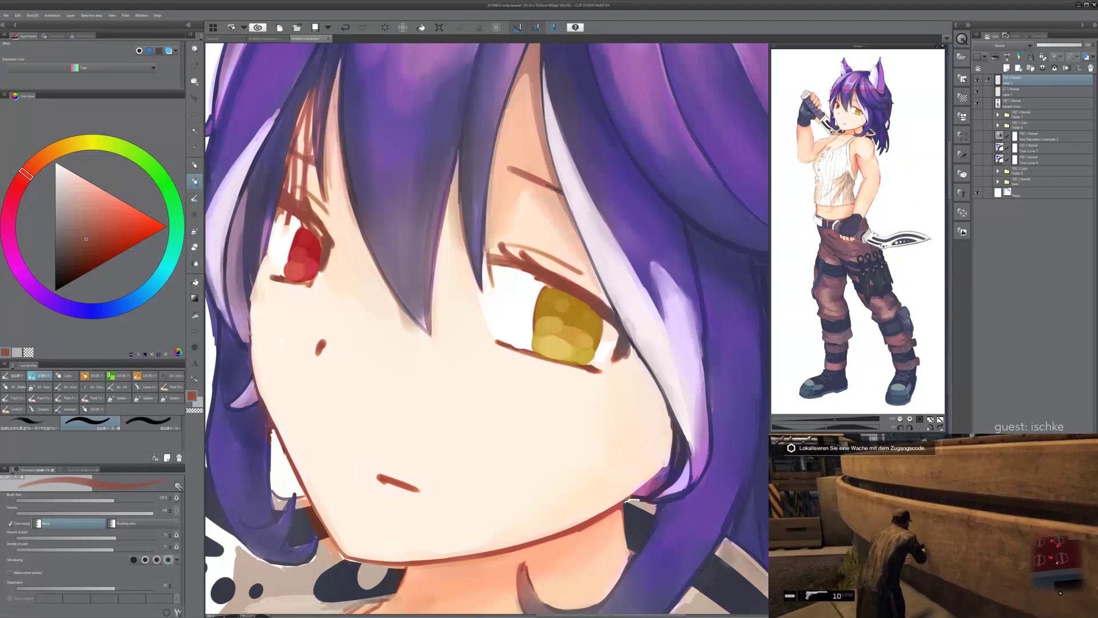
{"action": "scroll", "coordinate": [582, 281], "scroll_direction": "up", "scroll_amount": 1}
{"action": "left_click", "coordinate": [66, 146]}
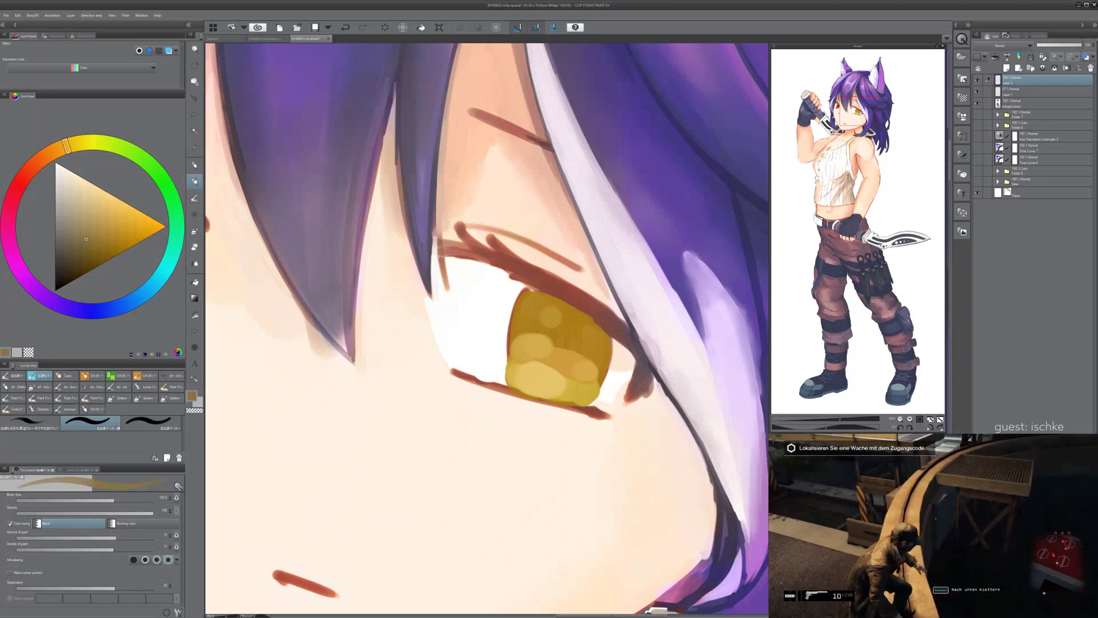
{"action": "left_click", "coordinate": [78, 258]}
{"action": "key", "text": "bracketleft"}
{"action": "key", "text": "bracketleft"}
{"action": "key", "text": "bracketleft"}
{"action": "key", "text": "bracketleft"}
{"action": "key", "text": "bracketleft"}
{"action": "left_click", "coordinate": [47, 155]}
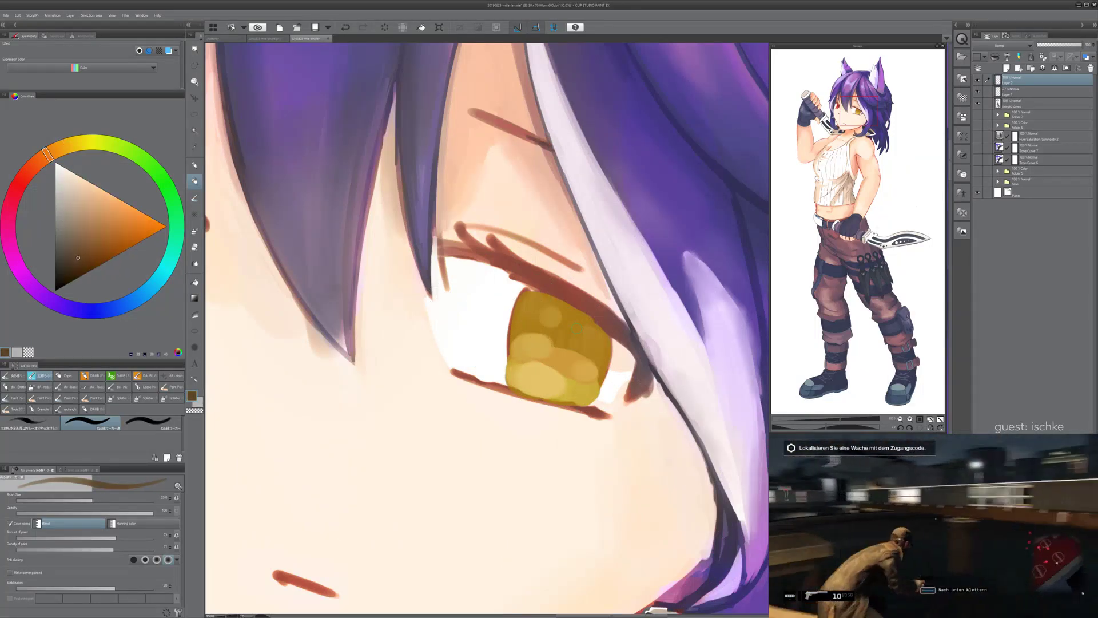
{"action": "left_click_drag", "start_coordinate": [526, 291], "coordinate": [513, 393]}
{"action": "key", "text": "ctrl+z"}
{"action": "key", "text": "ctrl+z"}
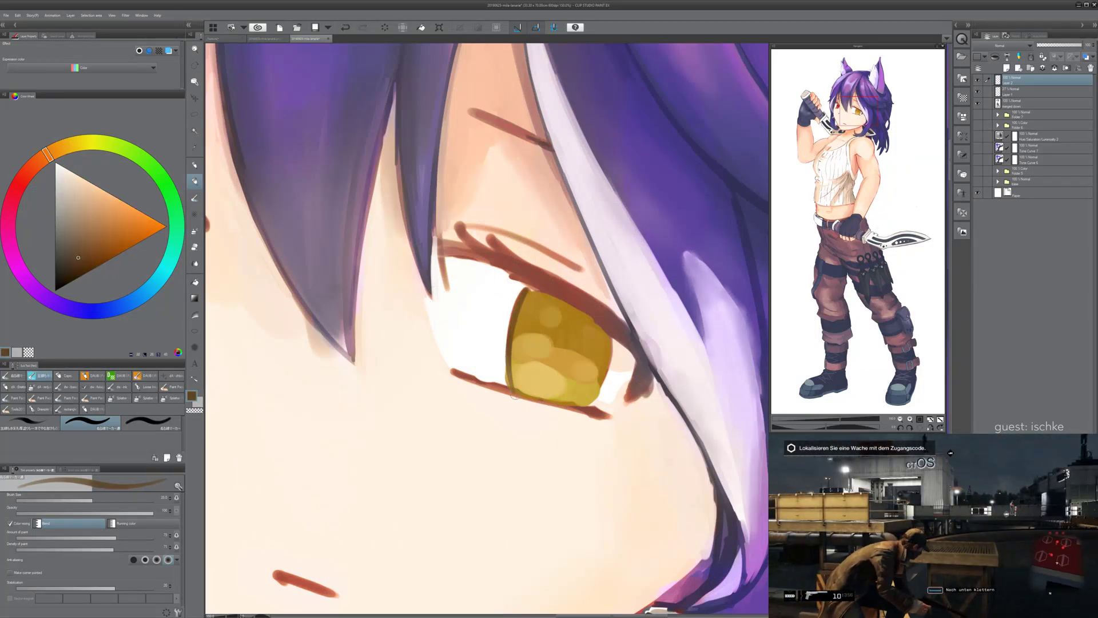
{"action": "left_click_drag", "start_coordinate": [610, 342], "coordinate": [589, 402]}
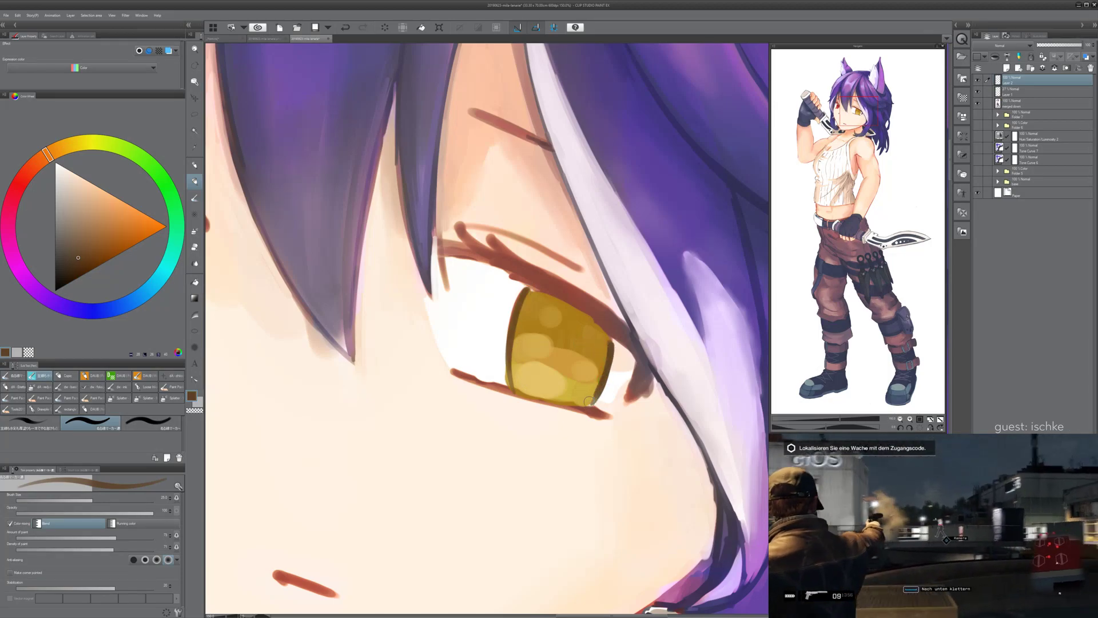
- Shift the dark brown towards red and outline the inner edge of the red iris
{"action": "scroll", "coordinate": [597, 393], "scroll_direction": "down", "scroll_amount": 5}
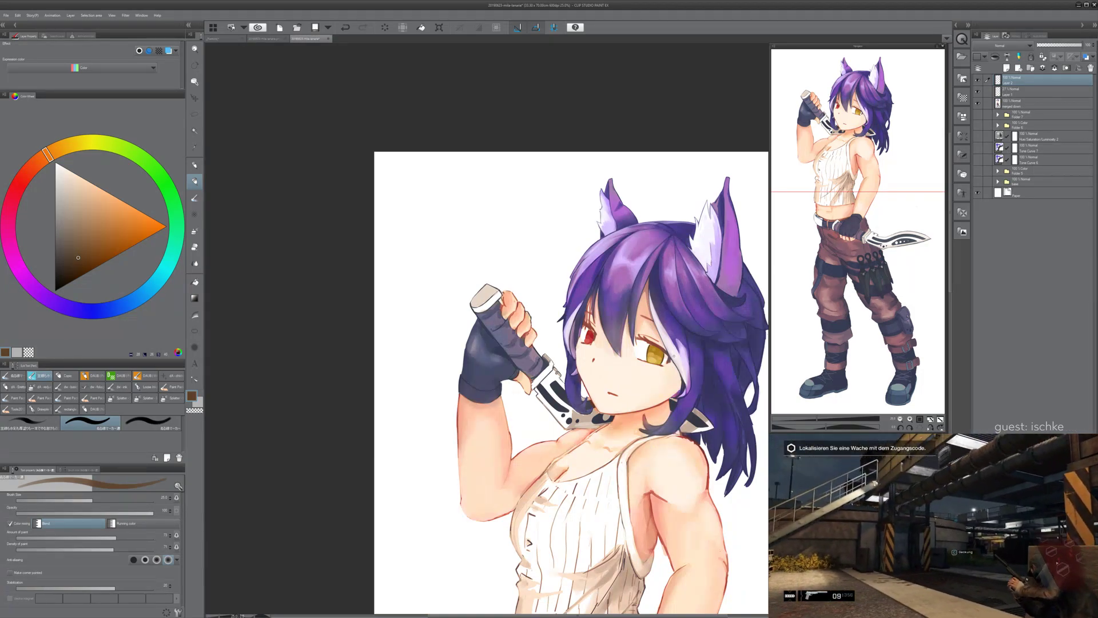
{"action": "scroll", "coordinate": [548, 416], "scroll_direction": "up", "scroll_amount": 6}
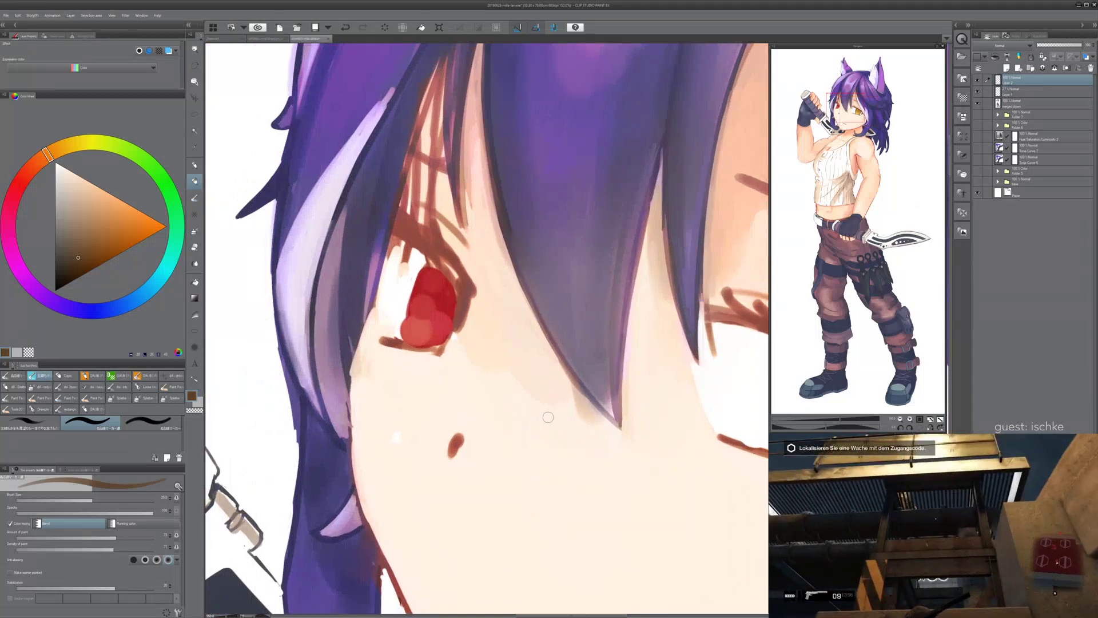
{"action": "left_click", "coordinate": [28, 171]}
{"action": "left_click_drag", "start_coordinate": [425, 266], "coordinate": [406, 332]}
{"action": "key", "text": "ctrl+z"}
{"action": "mouse_move", "coordinate": [418, 272]}
{"action": "left_mouse_down"}
{"action": "mouse_move", "coordinate": [407, 341]}
{"action": "mouse_move", "coordinate": [427, 322]}
{"action": "mouse_move", "coordinate": [404, 310]}
{"action": "left_mouse_up"}
{"action": "key", "text": "ctrl+z"}
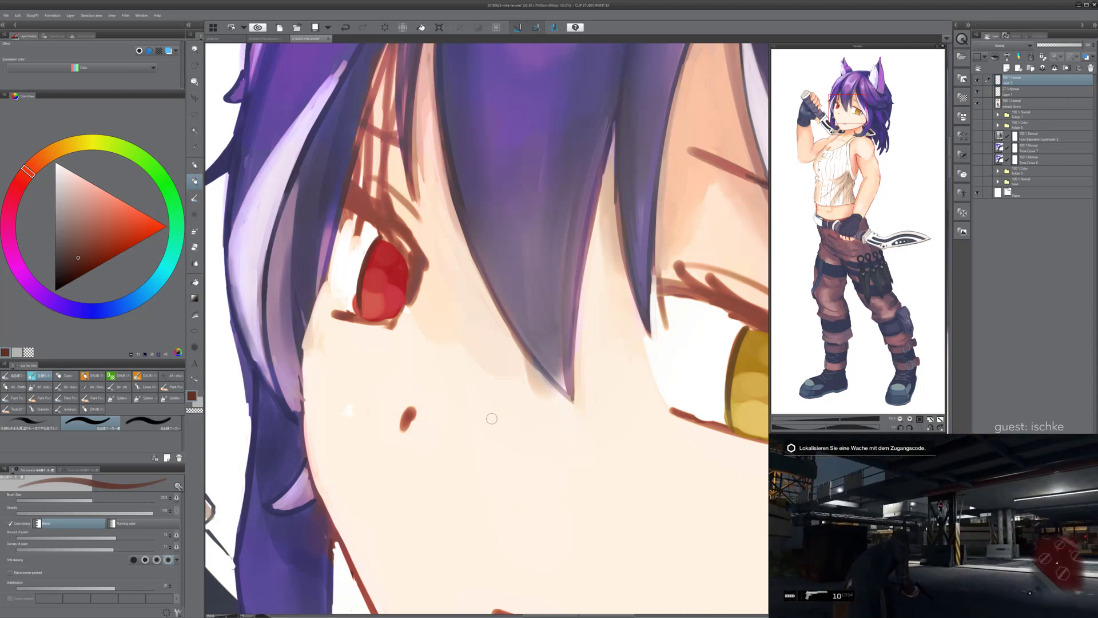
- Sample the eye's white and clean up the area beside the red iris, trimming its dark outline
{"action": "scroll", "coordinate": [492, 420], "scroll_direction": "up", "scroll_amount": 3}
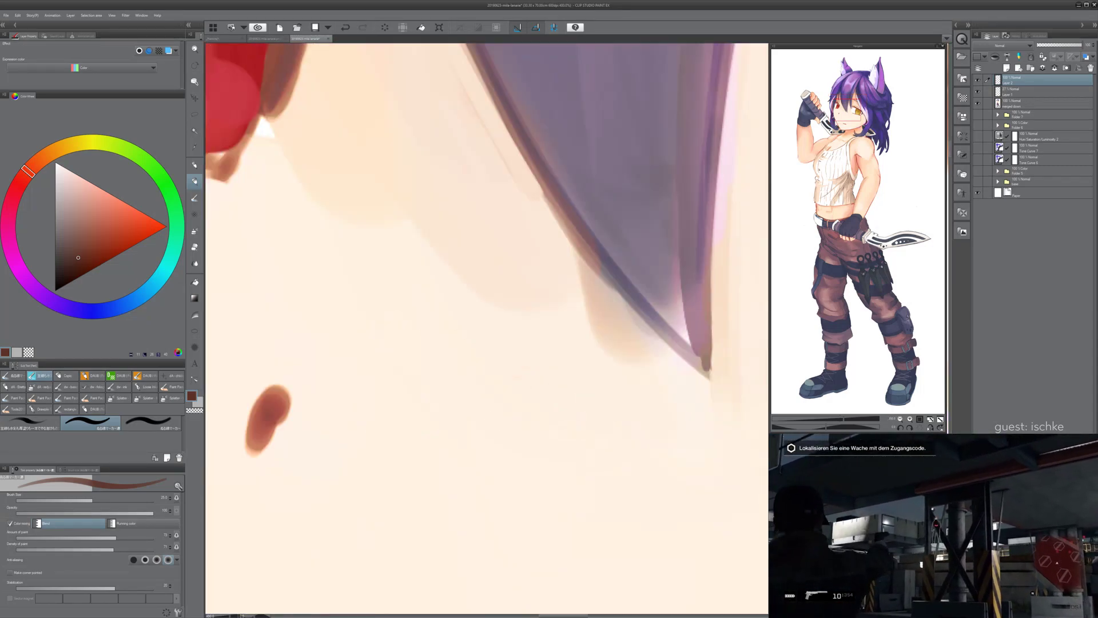
{"action": "left_click_drag", "start_coordinate": [349, 194], "coordinate": [610, 468]}
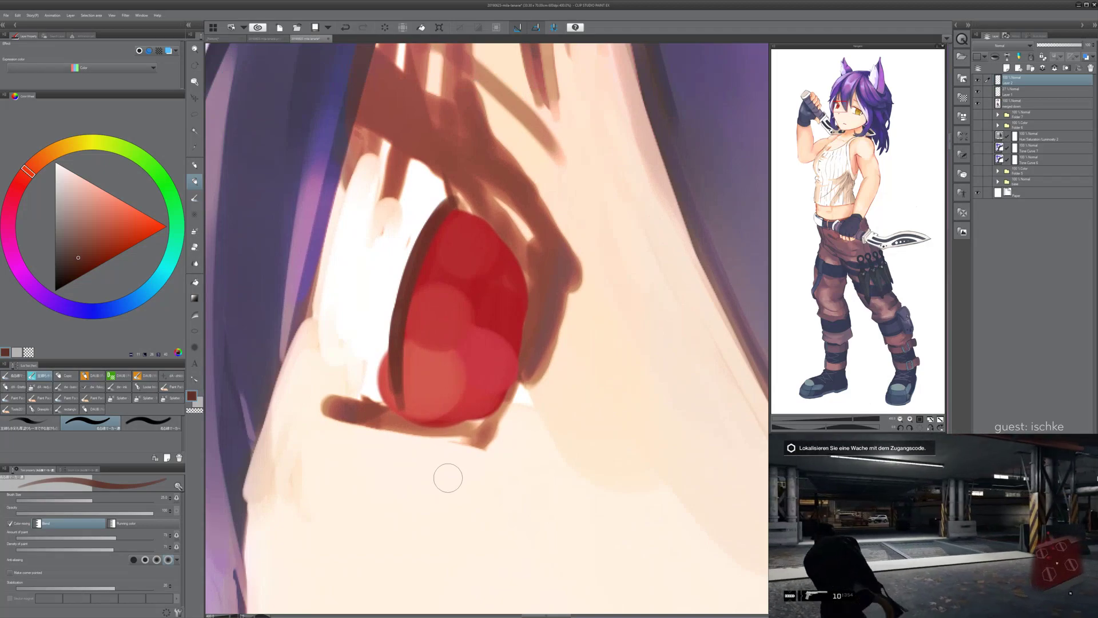
{"action": "left_click", "coordinate": [373, 362], "text": "alt"}
{"action": "mouse_move", "coordinate": [381, 358]}
{"action": "left_mouse_down"}
{"action": "mouse_move", "coordinate": [391, 405]}
{"action": "mouse_move", "coordinate": [383, 327]}
{"action": "mouse_move", "coordinate": [385, 384]}
{"action": "mouse_move", "coordinate": [394, 291]}
{"action": "mouse_move", "coordinate": [385, 377]}
{"action": "mouse_move", "coordinate": [391, 305]}
{"action": "mouse_move", "coordinate": [379, 355]}
{"action": "mouse_move", "coordinate": [423, 223]}
{"action": "mouse_move", "coordinate": [381, 320]}
{"action": "mouse_move", "coordinate": [428, 207]}
{"action": "mouse_move", "coordinate": [381, 322]}
{"action": "left_mouse_up"}
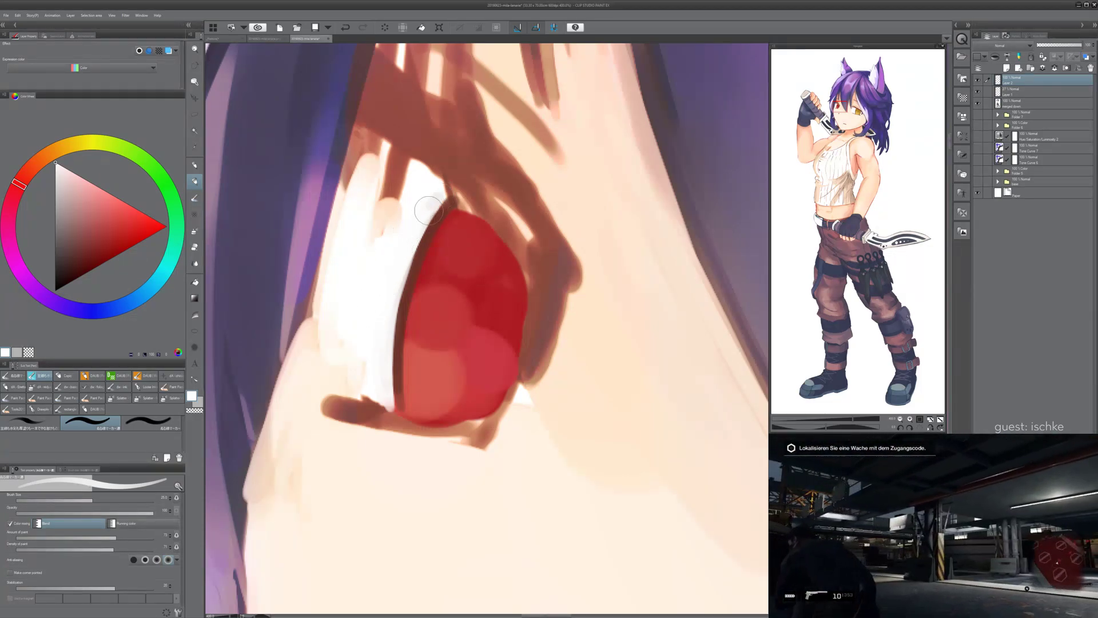
- Paint white along the dark outline on the wider white side of the golden iris to sharpen its edge
{"action": "scroll", "coordinate": [615, 498], "scroll_direction": "down", "scroll_amount": 3}
{"action": "left_click_drag", "start_coordinate": [614, 499], "coordinate": [235, 337]}
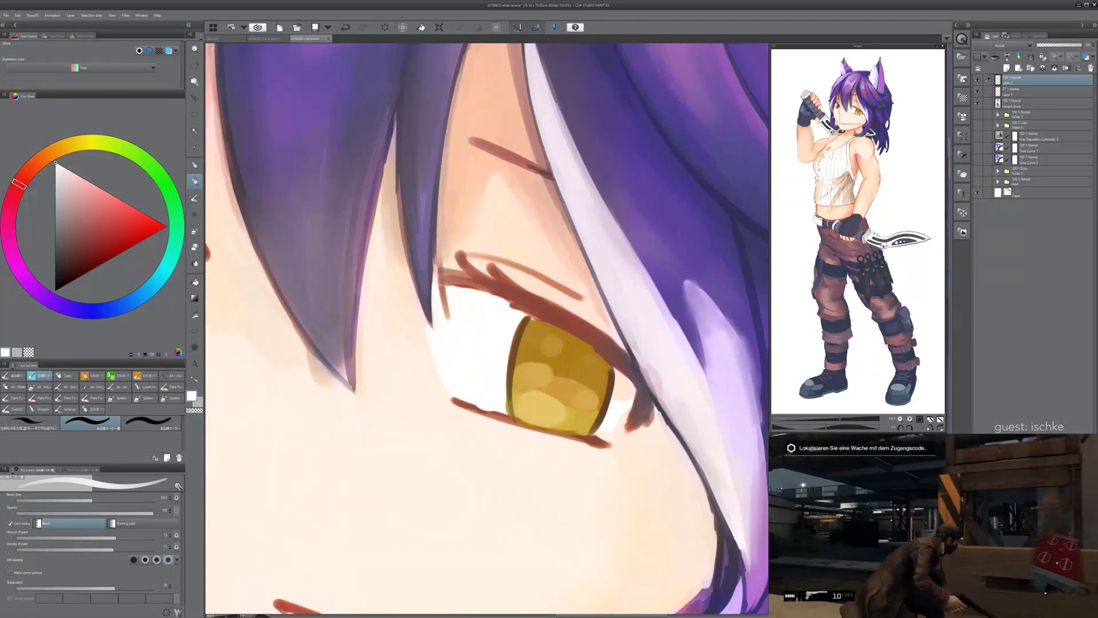
{"action": "scroll", "coordinate": [568, 302], "scroll_direction": "up", "scroll_amount": 3}
{"action": "left_click_drag", "start_coordinate": [568, 303], "coordinate": [544, 106]}
{"action": "left_click_drag", "start_coordinate": [370, 369], "coordinate": [380, 404]}
{"action": "left_click_drag", "start_coordinate": [371, 350], "coordinate": [379, 403]}
{"action": "mouse_move", "coordinate": [410, 156]}
{"action": "left_mouse_down"}
{"action": "mouse_move", "coordinate": [367, 352]}
{"action": "mouse_move", "coordinate": [412, 166]}
{"action": "mouse_move", "coordinate": [378, 306]}
{"action": "mouse_move", "coordinate": [400, 181]}
{"action": "mouse_move", "coordinate": [380, 371]}
{"action": "left_mouse_up"}
{"action": "mouse_move", "coordinate": [391, 213]}
{"action": "left_mouse_down"}
{"action": "mouse_move", "coordinate": [370, 305]}
{"action": "mouse_move", "coordinate": [379, 382]}
{"action": "left_mouse_up"}
{"action": "key", "text": "ctrl+z"}
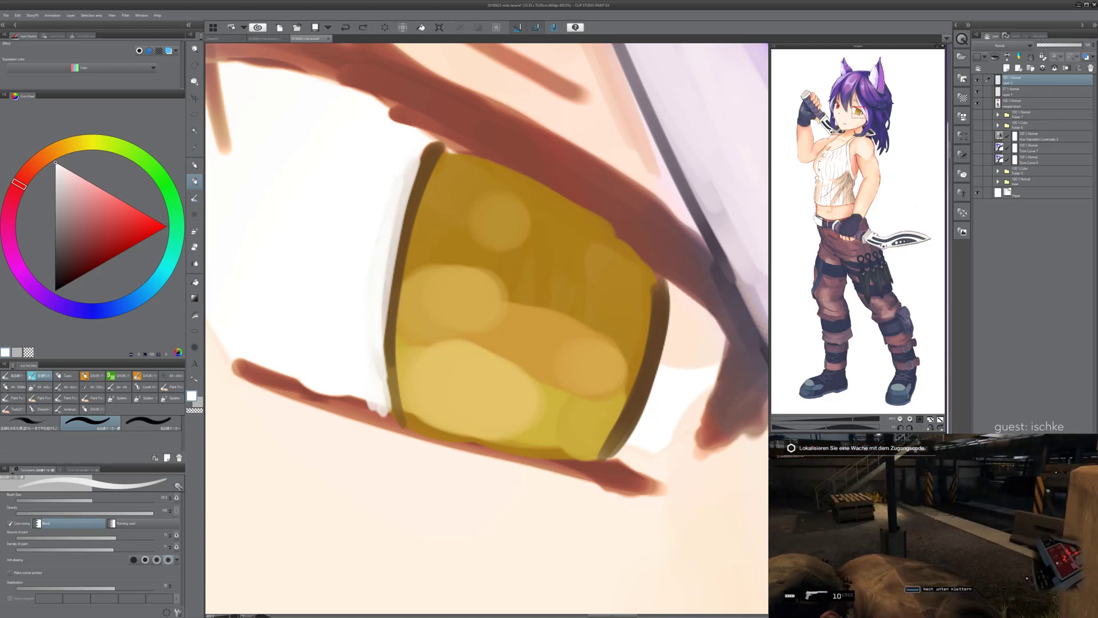
- Thin the upper part of the golden iris's outline with white and clean the white towards the outer eye corner
{"action": "left_click_drag", "start_coordinate": [381, 292], "coordinate": [378, 354]}
{"action": "left_click_drag", "start_coordinate": [395, 217], "coordinate": [376, 343]}
{"action": "mouse_move", "coordinate": [396, 188]}
{"action": "left_mouse_down"}
{"action": "mouse_move", "coordinate": [387, 243]}
{"action": "mouse_move", "coordinate": [428, 150]}
{"action": "mouse_move", "coordinate": [384, 247]}
{"action": "mouse_move", "coordinate": [418, 148]}
{"action": "left_mouse_up"}
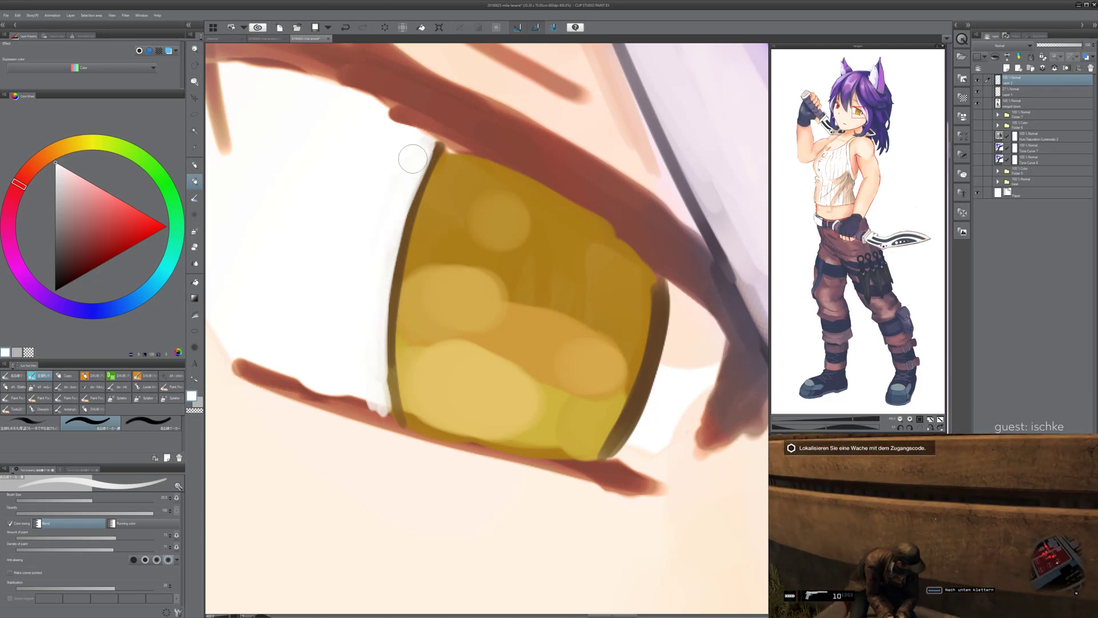
{"action": "left_click_drag", "start_coordinate": [379, 396], "coordinate": [380, 355]}
{"action": "mouse_move", "coordinate": [666, 315]}
{"action": "left_mouse_down"}
{"action": "mouse_move", "coordinate": [532, 286]}
{"action": "mouse_move", "coordinate": [534, 276]}
{"action": "mouse_move", "coordinate": [521, 369]}
{"action": "mouse_move", "coordinate": [498, 410]}
{"action": "mouse_move", "coordinate": [526, 344]}
{"action": "mouse_move", "coordinate": [486, 423]}
{"action": "mouse_move", "coordinate": [520, 354]}
{"action": "mouse_move", "coordinate": [518, 379]}
{"action": "mouse_move", "coordinate": [482, 434]}
{"action": "left_mouse_up"}
{"action": "key", "text": "ctrl+z"}
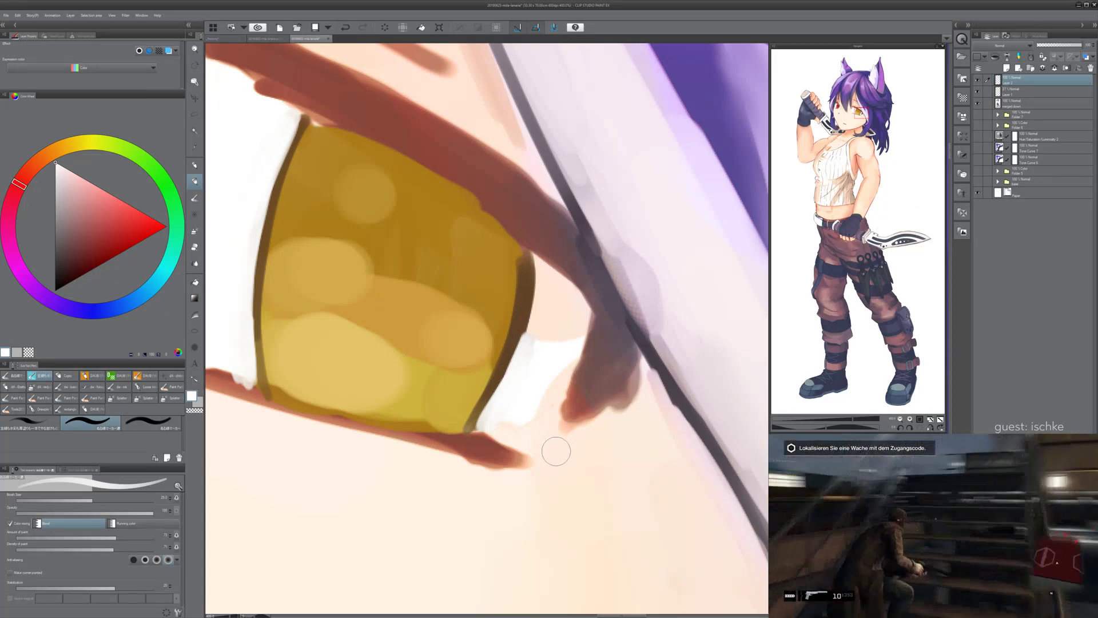
- Paint a small white oval highlight on the outer side of the golden iris and one on the red iris
{"action": "mouse_move", "coordinate": [499, 352]}
{"action": "left_mouse_down"}
{"action": "mouse_move", "coordinate": [460, 321]}
{"action": "mouse_move", "coordinate": [486, 337]}
{"action": "mouse_move", "coordinate": [477, 341]}
{"action": "left_mouse_up"}
{"action": "scroll", "coordinate": [477, 342], "scroll_direction": "down", "scroll_amount": 8}
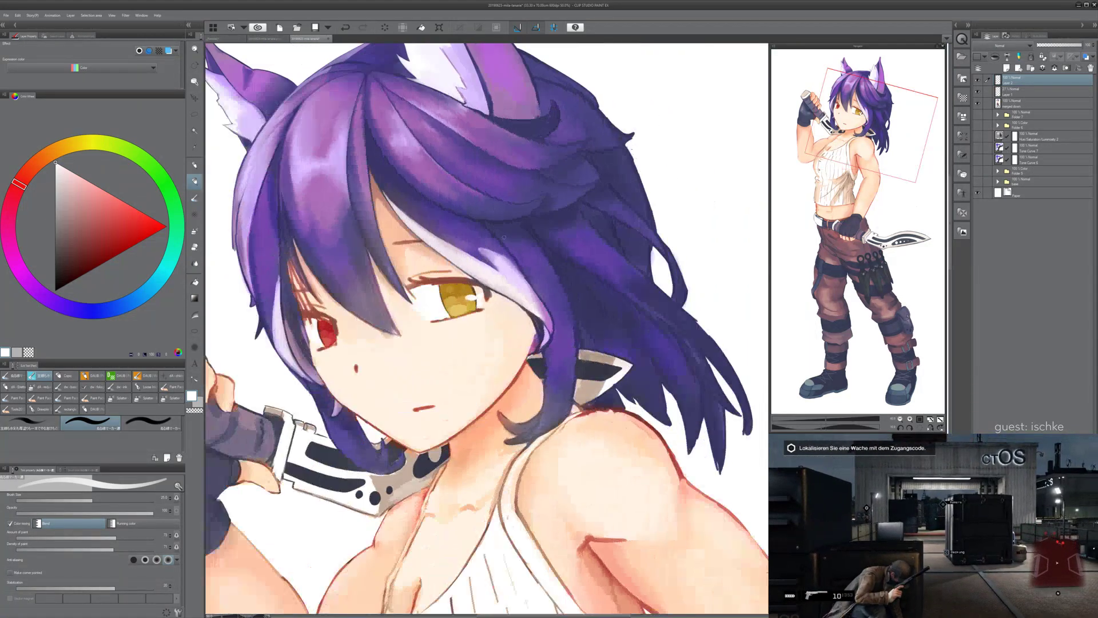
{"action": "key", "text": "minus"}
{"action": "left_click_drag", "start_coordinate": [377, 401], "coordinate": [520, 413]}
{"action": "scroll", "coordinate": [519, 413], "scroll_direction": "up", "scroll_amount": 3}
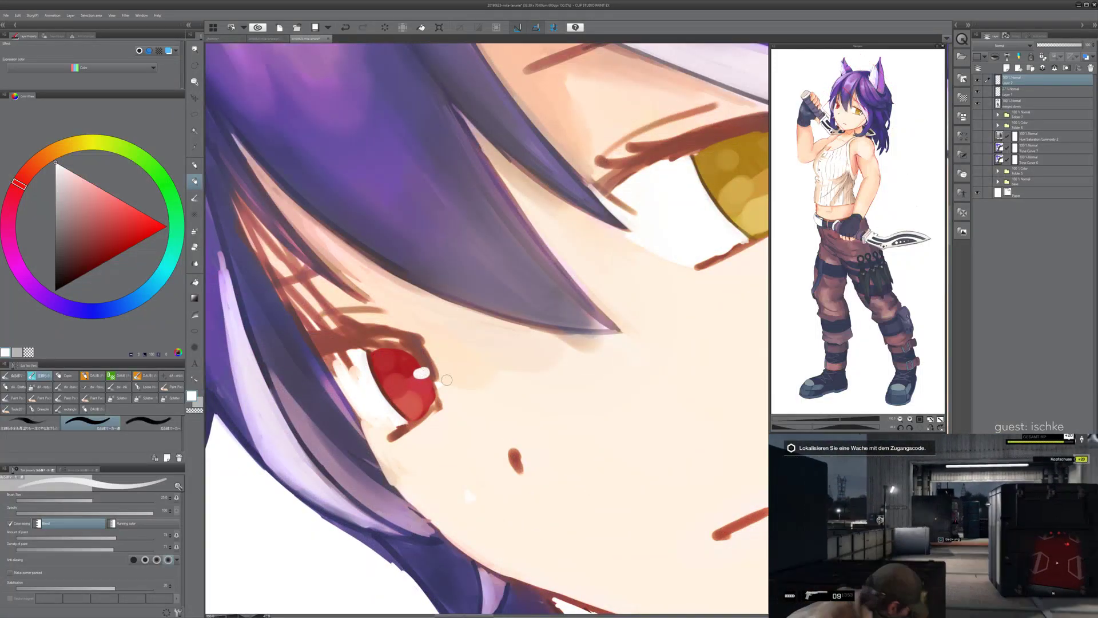
{"action": "key", "text": "asciicircum"}
{"action": "key", "text": "asciicircum"}
{"action": "key", "text": "asciicircum"}
{"action": "scroll", "coordinate": [560, 446], "scroll_direction": "down", "scroll_amount": 2}
{"action": "scroll", "coordinate": [576, 477], "scroll_direction": "down", "scroll_amount": 2}
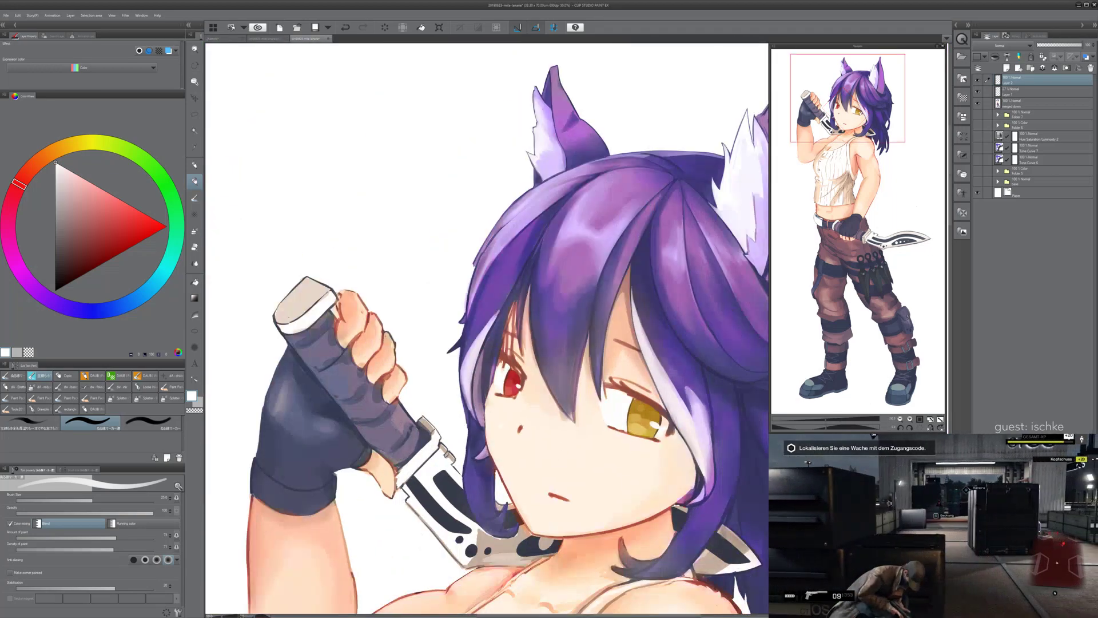
{"action": "key", "text": "minus"}
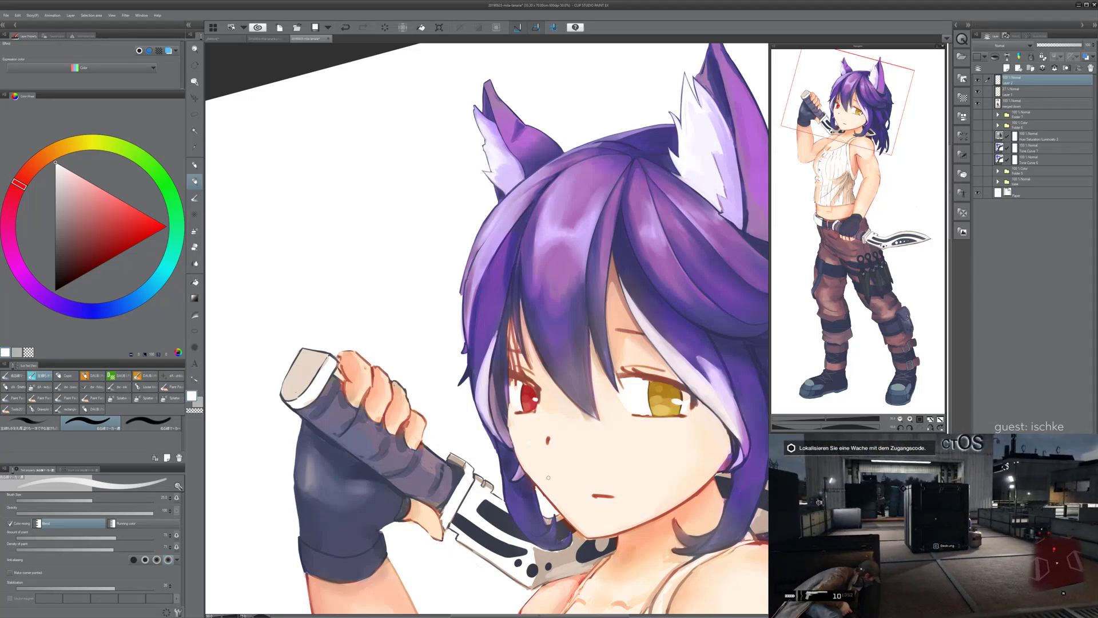
- Sample the dark brown outline of the red iris and paint a tall slit pupil in the golden iris with an enlarged brush
{"action": "scroll", "coordinate": [548, 476], "scroll_direction": "up", "scroll_amount": 5}
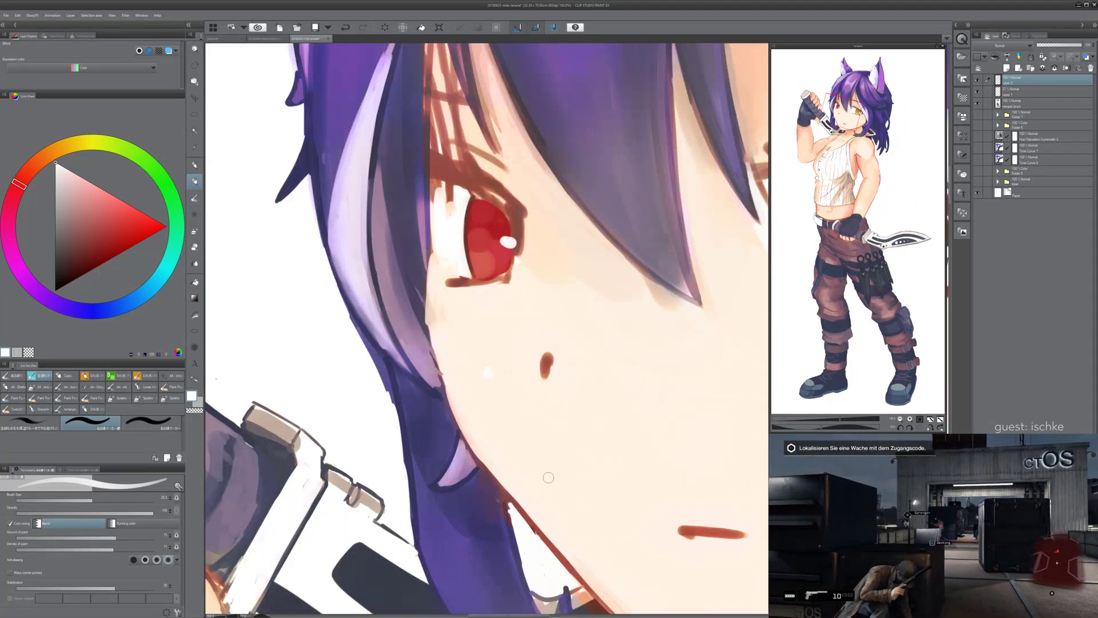
{"action": "left_click_drag", "start_coordinate": [549, 477], "coordinate": [396, 415]}
{"action": "scroll", "coordinate": [389, 278], "scroll_direction": "up", "scroll_amount": 3}
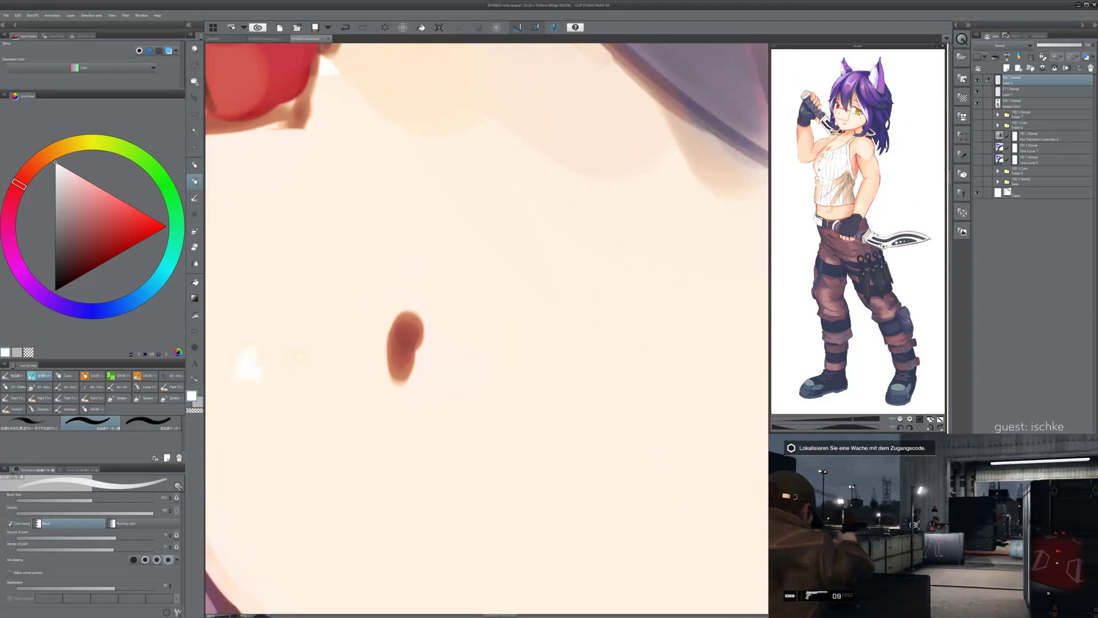
{"action": "left_click_drag", "start_coordinate": [306, 203], "coordinate": [589, 430]}
{"action": "scroll", "coordinate": [588, 430], "scroll_direction": "up", "scroll_amount": 2}
{"action": "left_click", "coordinate": [370, 135], "text": "alt"}
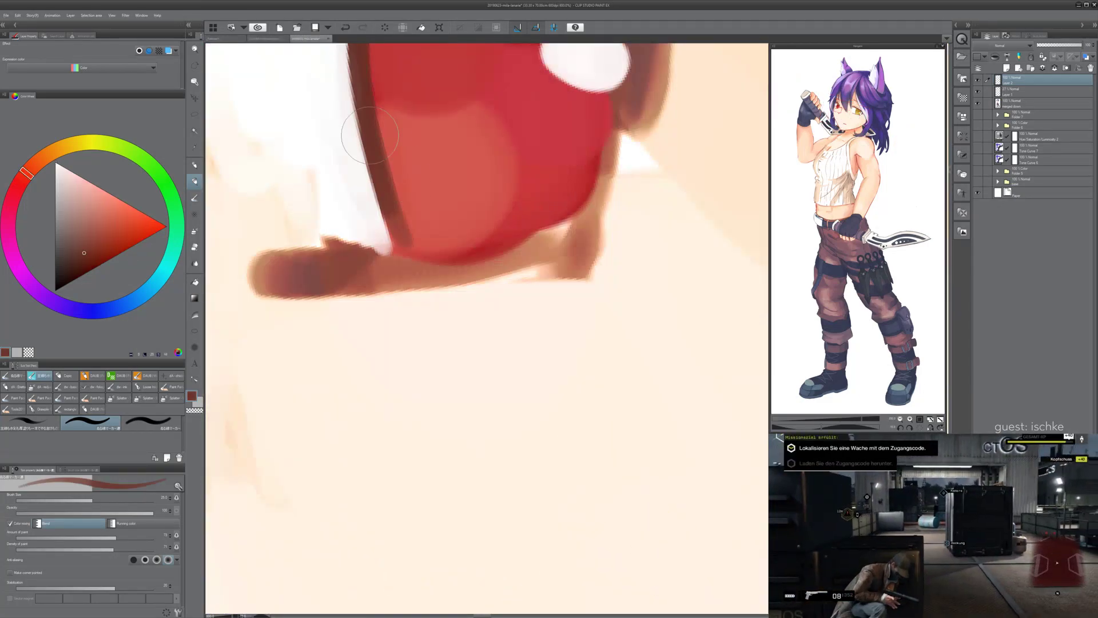
{"action": "left_click_drag", "start_coordinate": [520, 372], "coordinate": [203, 307]}
{"action": "scroll", "coordinate": [369, 444], "scroll_direction": "down", "scroll_amount": 4}
{"action": "left_click_drag", "start_coordinate": [556, 433], "coordinate": [351, 433]}
{"action": "key", "text": "^"}
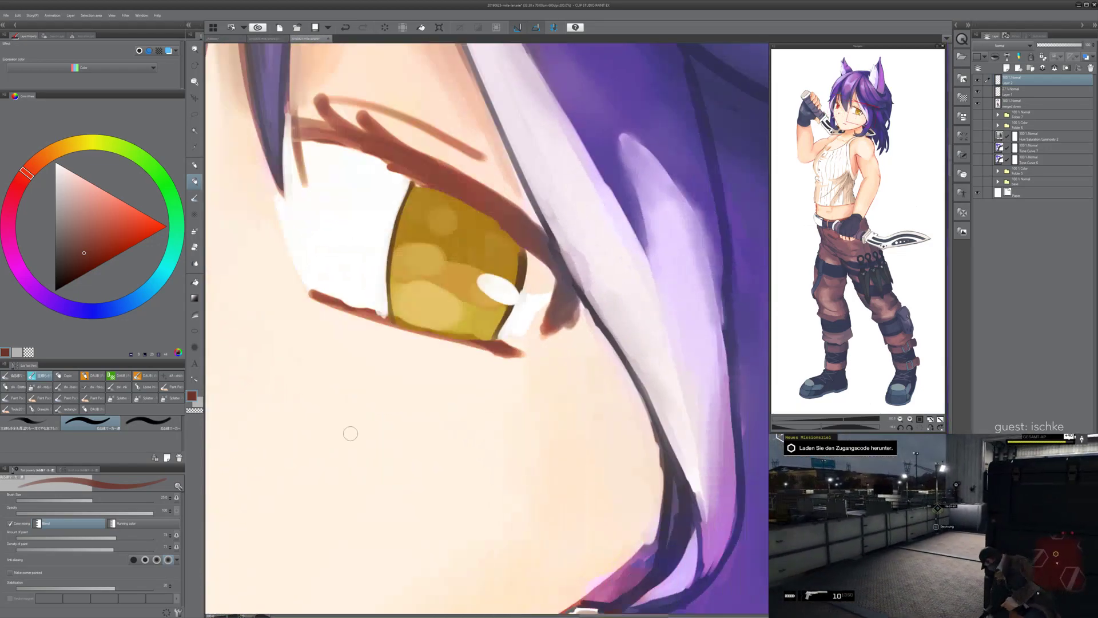
{"action": "scroll", "coordinate": [350, 426], "scroll_direction": "up", "scroll_amount": 2}
{"action": "left_click_drag", "start_coordinate": [540, 191], "coordinate": [427, 355]}
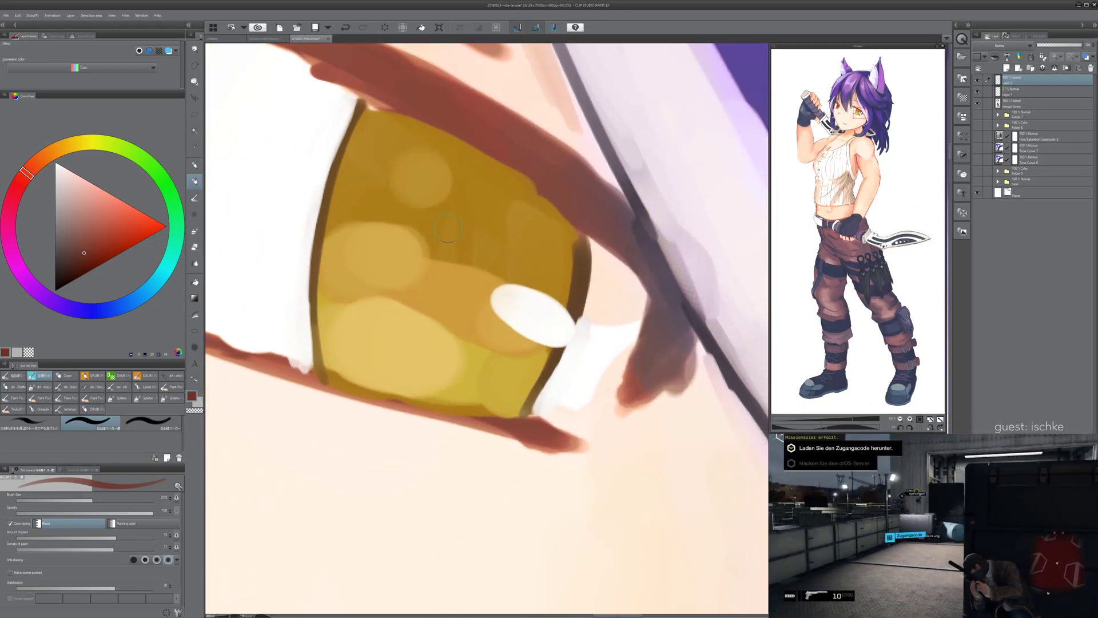
{"action": "left_click_drag", "start_coordinate": [460, 196], "coordinate": [436, 336]}
{"action": "key", "text": "]"}
{"action": "key", "text": "]"}
{"action": "mouse_move", "coordinate": [462, 201]}
{"action": "left_mouse_down"}
{"action": "mouse_move", "coordinate": [427, 357]}
{"action": "mouse_move", "coordinate": [443, 302]}
{"action": "mouse_move", "coordinate": [434, 342]}
{"action": "left_mouse_up"}
{"action": "mouse_move", "coordinate": [451, 222]}
{"action": "left_mouse_down"}
{"action": "mouse_move", "coordinate": [424, 310]}
{"action": "mouse_move", "coordinate": [458, 200]}
{"action": "mouse_move", "coordinate": [443, 325]}
{"action": "mouse_move", "coordinate": [463, 229]}
{"action": "mouse_move", "coordinate": [442, 292]}
{"action": "mouse_move", "coordinate": [470, 225]}
{"action": "mouse_move", "coordinate": [427, 343]}
{"action": "mouse_move", "coordinate": [459, 213]}
{"action": "mouse_move", "coordinate": [446, 297]}
{"action": "left_mouse_up"}
- Examine the golden eye's slit pupil against the character's whole face and upper body
{"action": "scroll", "coordinate": [467, 230], "scroll_direction": "down", "scroll_amount": 5}
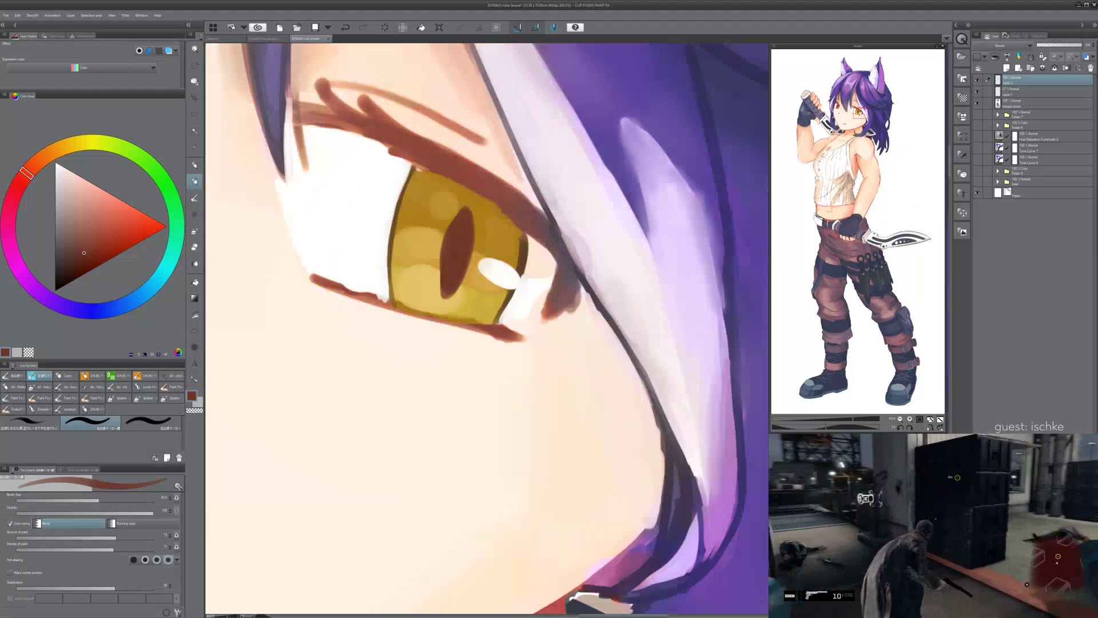
{"action": "scroll", "coordinate": [623, 189], "scroll_direction": "down", "scroll_amount": 2}
{"action": "scroll", "coordinate": [498, 275], "scroll_direction": "down", "scroll_amount": 1}
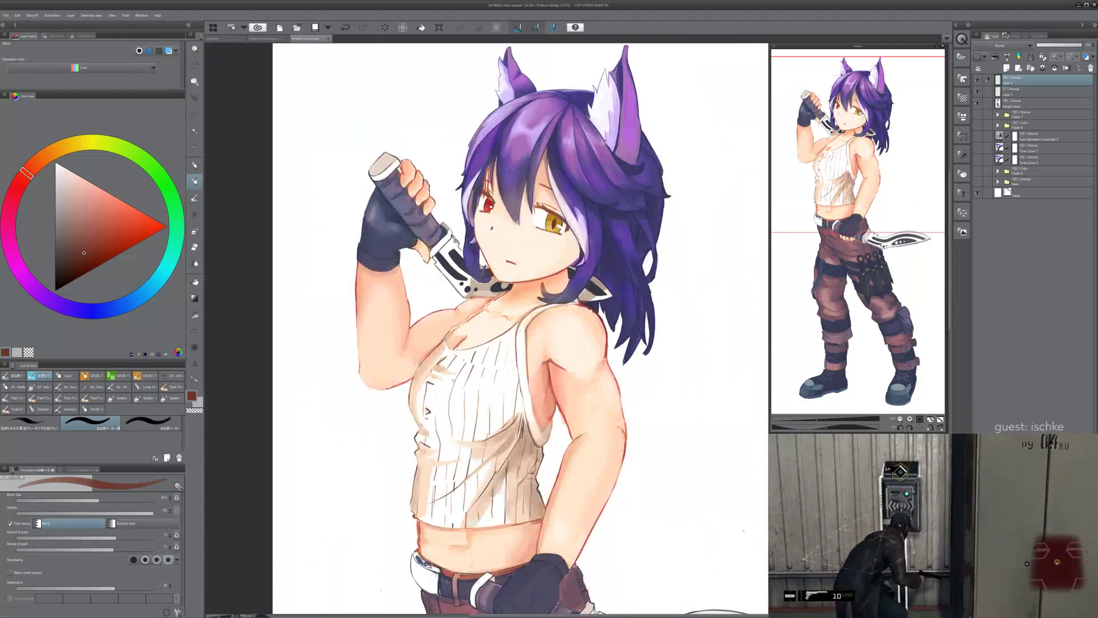
{"action": "key", "text": "minus"}
{"action": "left_click_drag", "start_coordinate": [437, 373], "coordinate": [454, 417]}
{"action": "key", "text": "asciicircum"}
{"action": "left_click_drag", "start_coordinate": [430, 369], "coordinate": [453, 420]}
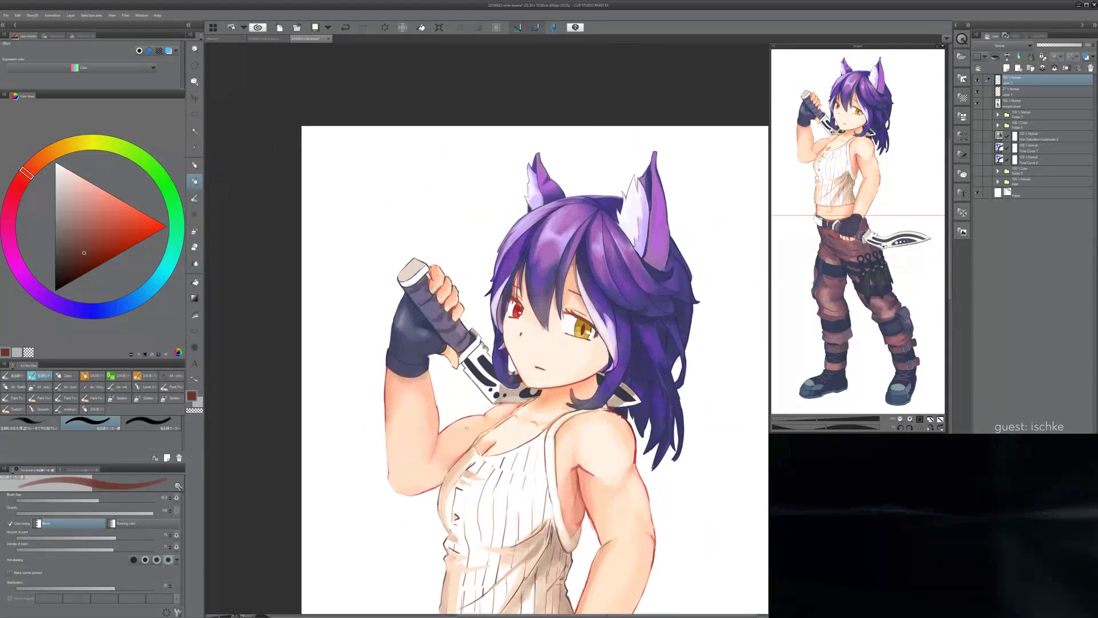
- Sample the dark reddish brown beside the red eye and paint a slit pupil in the red iris
{"action": "scroll", "coordinate": [454, 420], "scroll_direction": "up", "scroll_amount": 1}
{"action": "scroll", "coordinate": [454, 456], "scroll_direction": "up", "scroll_amount": 3}
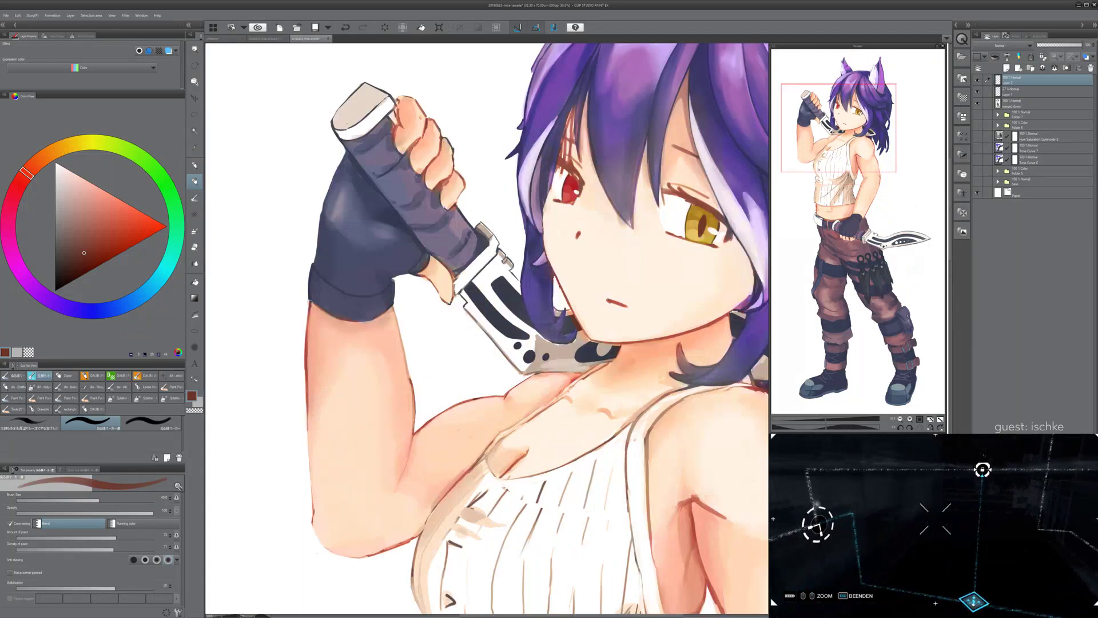
{"action": "left_click_drag", "start_coordinate": [492, 223], "coordinate": [389, 563]}
{"action": "left_click", "coordinate": [555, 255], "text": "alt"}
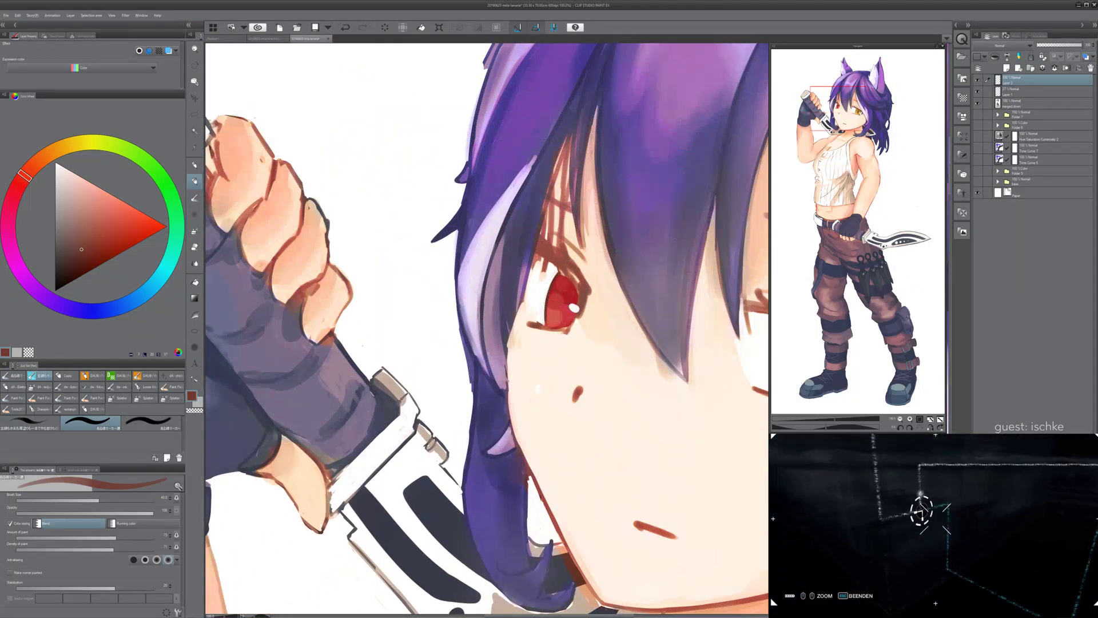
{"action": "left_click_drag", "start_coordinate": [559, 304], "coordinate": [505, 314]}
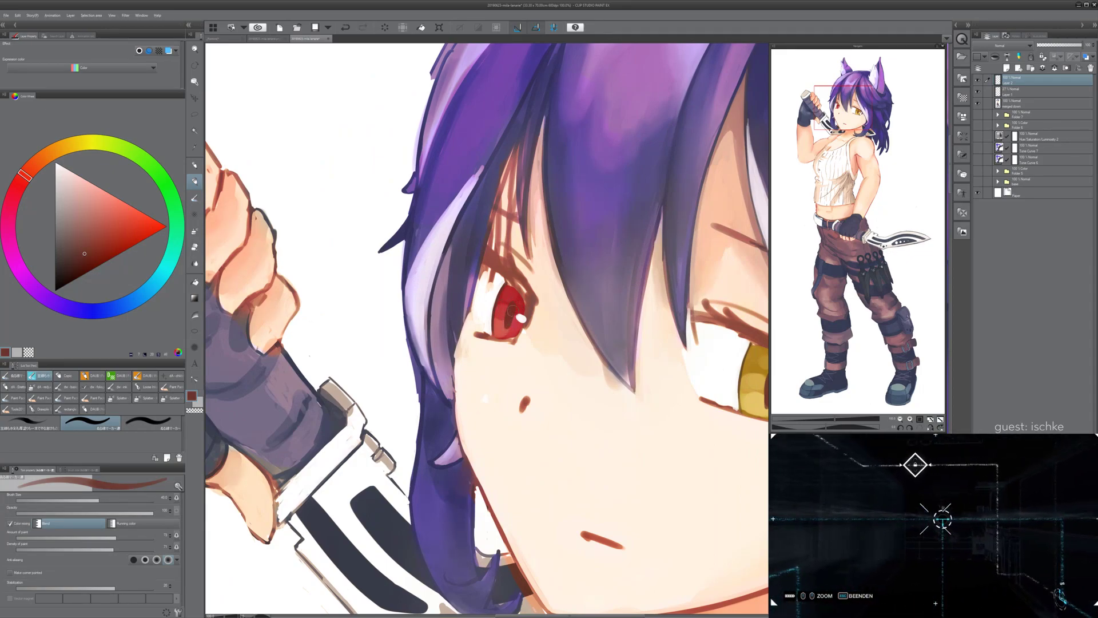
- Undo the red iris's last pupil strokes and repaint a narrower slit pupil with a smaller brush
{"action": "mouse_move", "coordinate": [563, 500]}
{"action": "left_mouse_down"}
{"action": "mouse_move", "coordinate": [374, 482]}
{"action": "mouse_move", "coordinate": [376, 599]}
{"action": "left_mouse_up"}
{"action": "scroll", "coordinate": [345, 498], "scroll_direction": "up", "scroll_amount": 2}
{"action": "left_click_drag", "start_coordinate": [417, 258], "coordinate": [526, 427]}
{"action": "key", "text": "ctrl+z"}
{"action": "key", "text": "ctrl+z"}
{"action": "key", "text": "ctrl+z"}
{"action": "key", "text": "ctrl+z"}
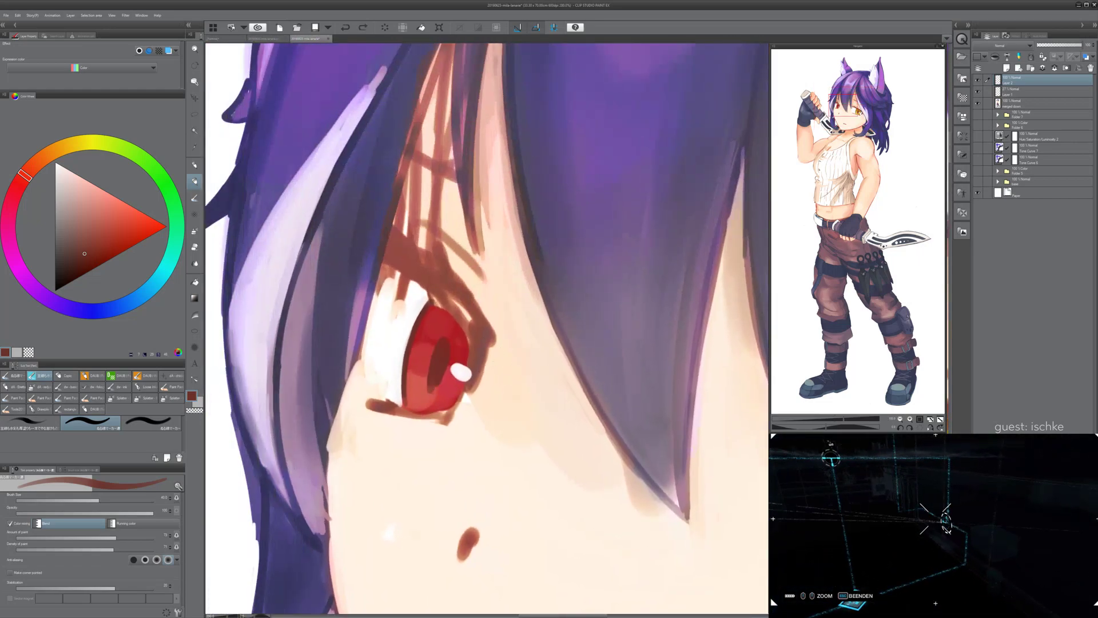
{"action": "key", "text": "bracketleft"}
{"action": "left_click_drag", "start_coordinate": [448, 344], "coordinate": [439, 390]}
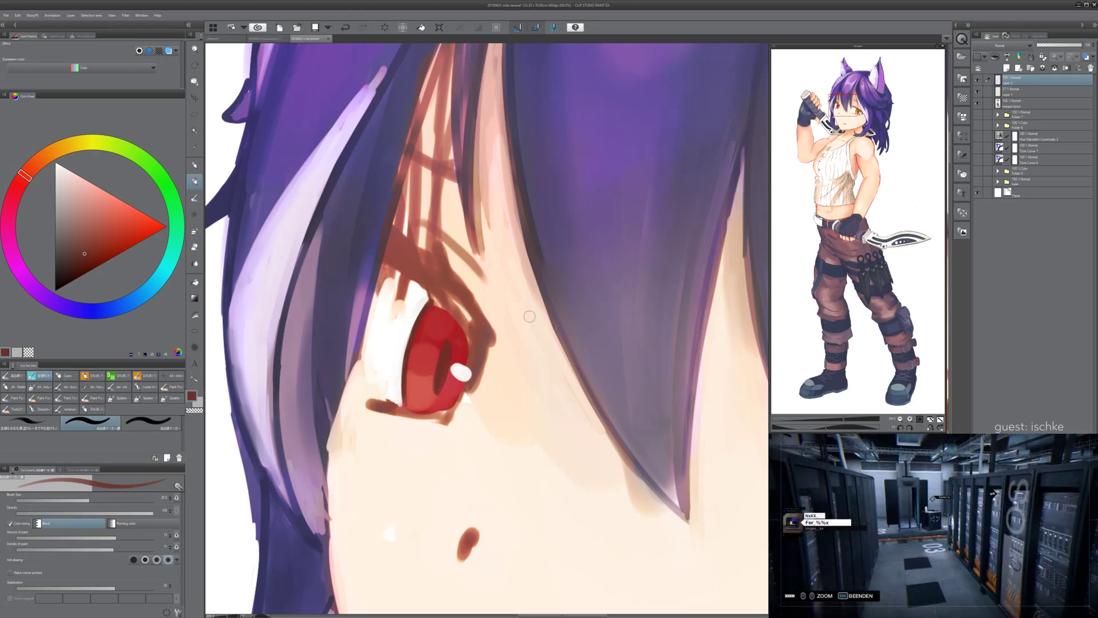
- Undo the strokes of the wide reddish-brown slit pupil in the golden iris
{"action": "scroll", "coordinate": [441, 391], "scroll_direction": "down", "scroll_amount": 5}
{"action": "scroll", "coordinate": [543, 364], "scroll_direction": "up", "scroll_amount": 5}
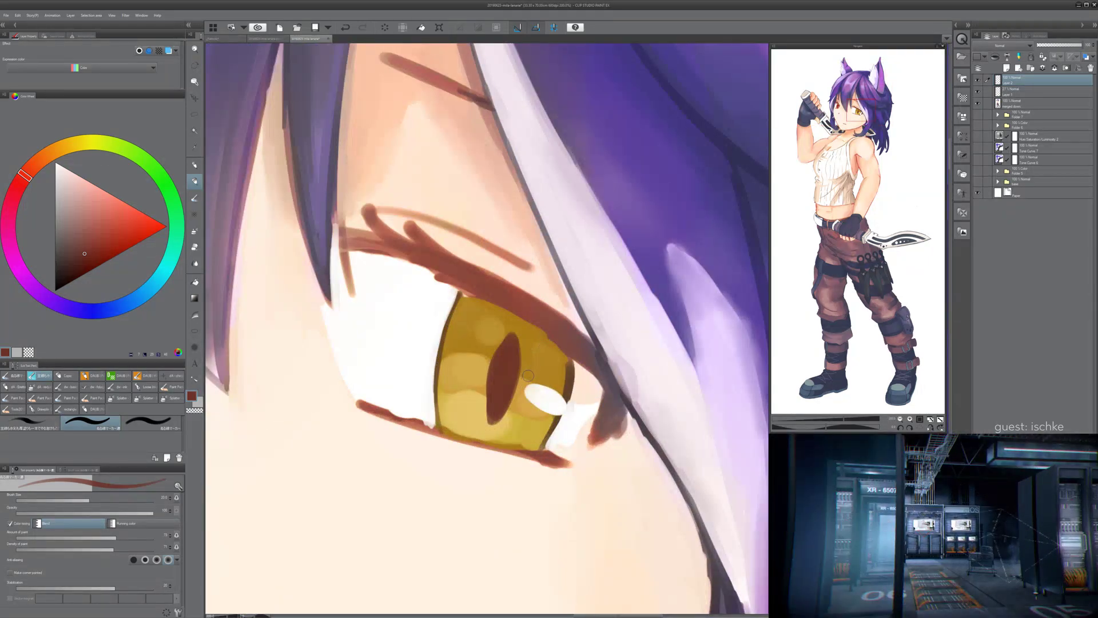
{"action": "key", "text": "ctrl+z"}
{"action": "key", "text": "ctrl+z"}
{"action": "key", "text": "ctrl+z"}
{"action": "key", "text": "ctrl+z"}
{"action": "key", "text": "ctrl+z"}
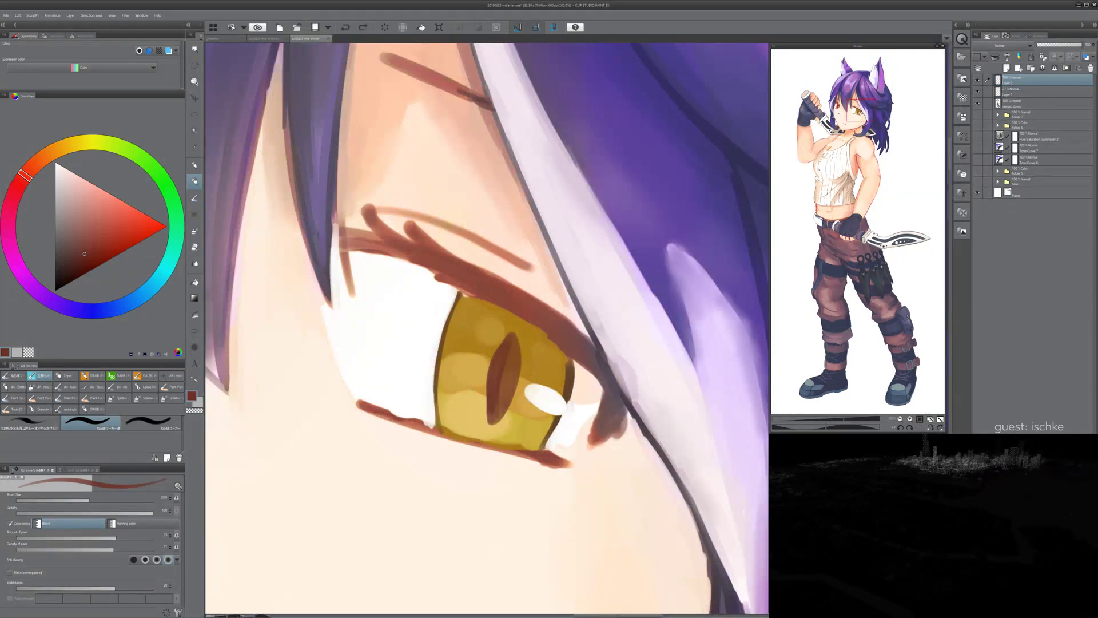
{"action": "key", "text": "ctrl+z"}
{"action": "key", "text": "ctrl+z"}
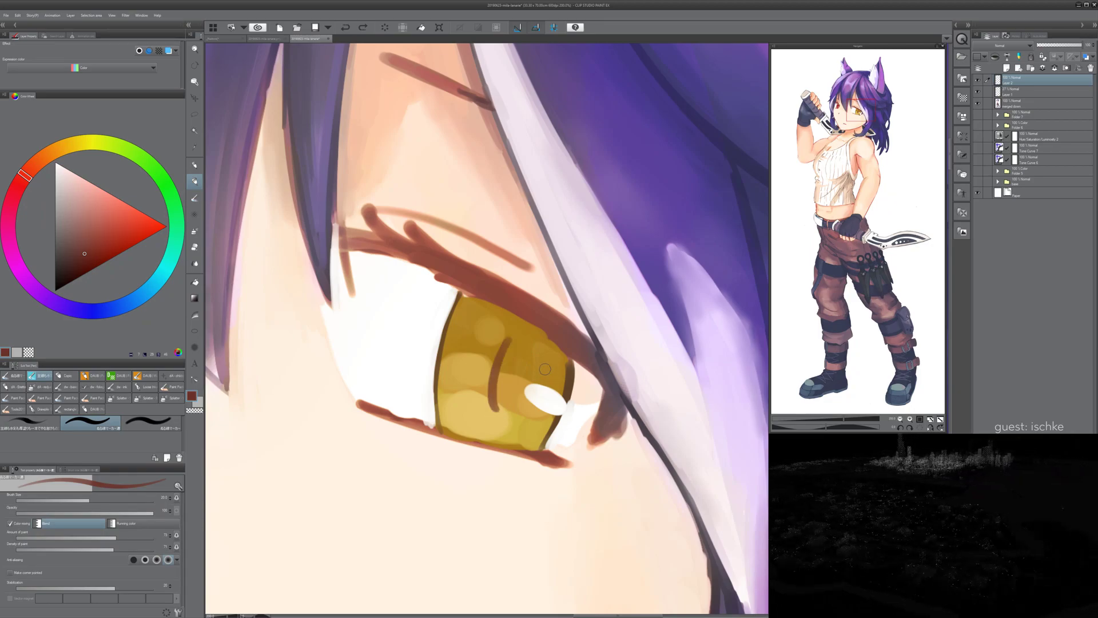
- Sample the golden iris's dark brown outline and paint a thin vertical slit pupil in the middle of that iris
{"action": "left_click_drag", "start_coordinate": [286, 321], "coordinate": [614, 439]}
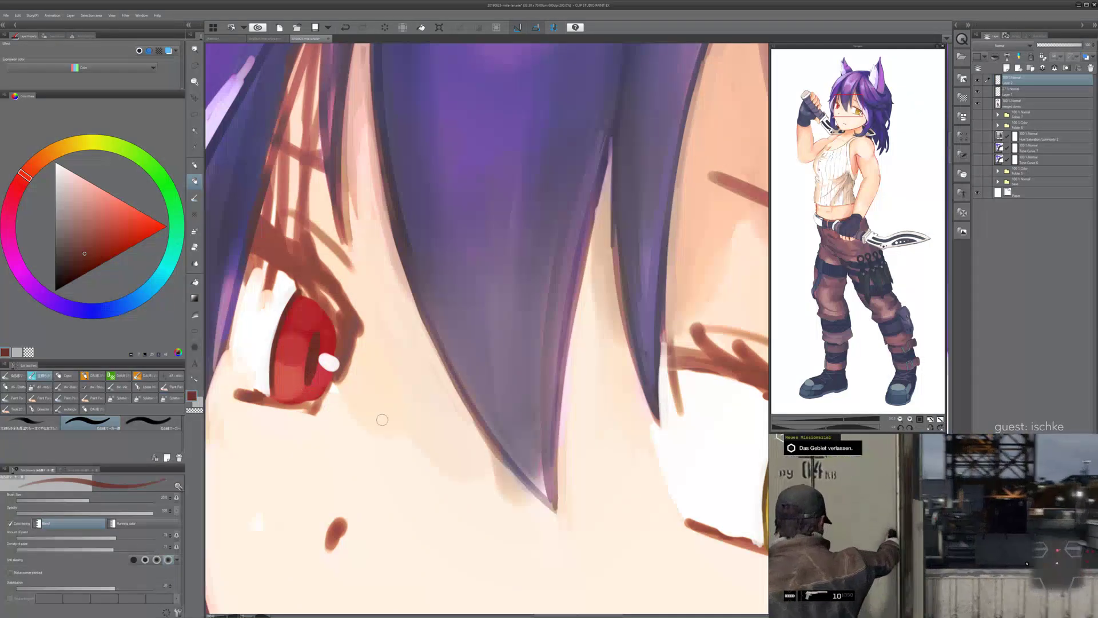
{"action": "scroll", "coordinate": [507, 472], "scroll_direction": "down", "scroll_amount": 4}
{"action": "left_click_drag", "start_coordinate": [580, 411], "coordinate": [480, 387]}
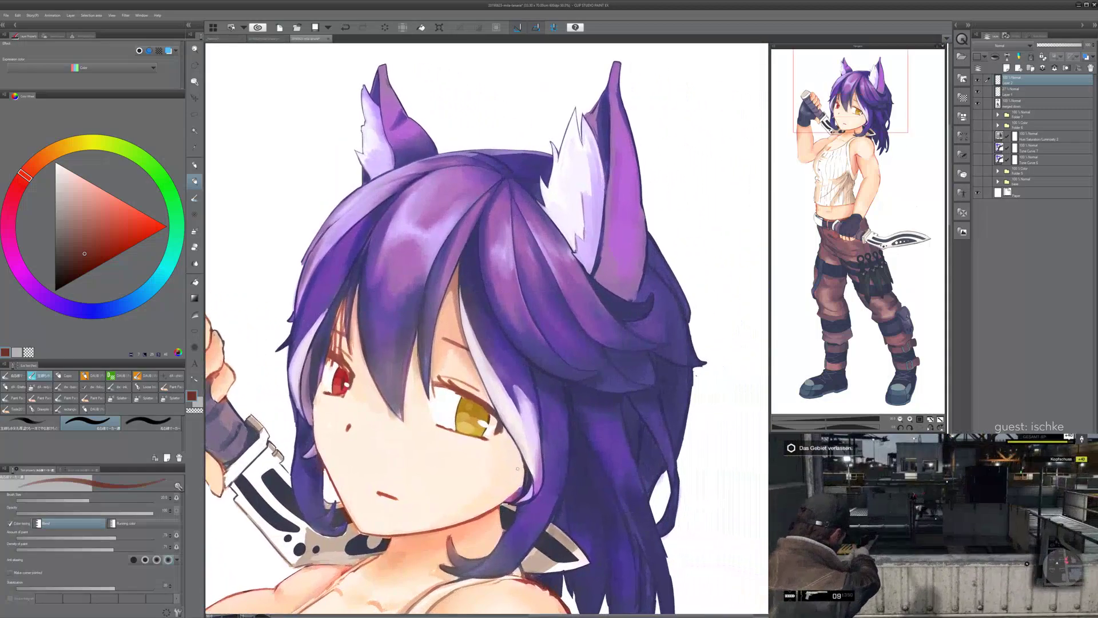
{"action": "scroll", "coordinate": [481, 387], "scroll_direction": "up", "scroll_amount": 4}
{"action": "left_click", "coordinate": [505, 489], "text": "alt"}
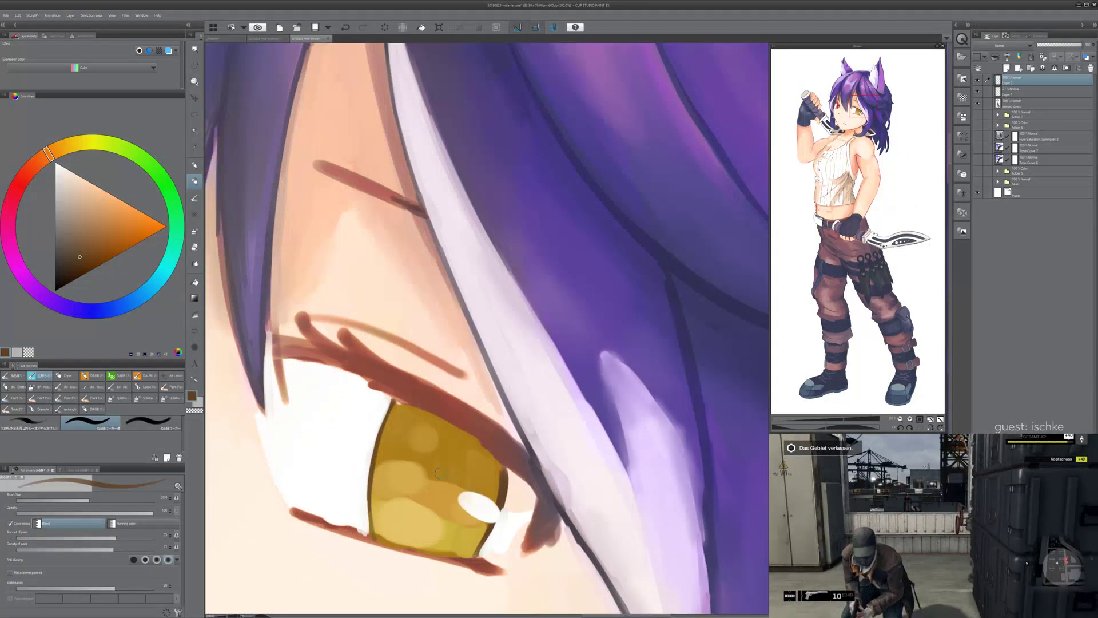
{"action": "left_click_drag", "start_coordinate": [443, 455], "coordinate": [444, 515]}
{"action": "key", "text": "ctrl+z"}
{"action": "mouse_move", "coordinate": [443, 455]}
{"action": "left_mouse_down"}
{"action": "mouse_move", "coordinate": [435, 524]}
{"action": "mouse_move", "coordinate": [439, 488]}
{"action": "left_mouse_up"}
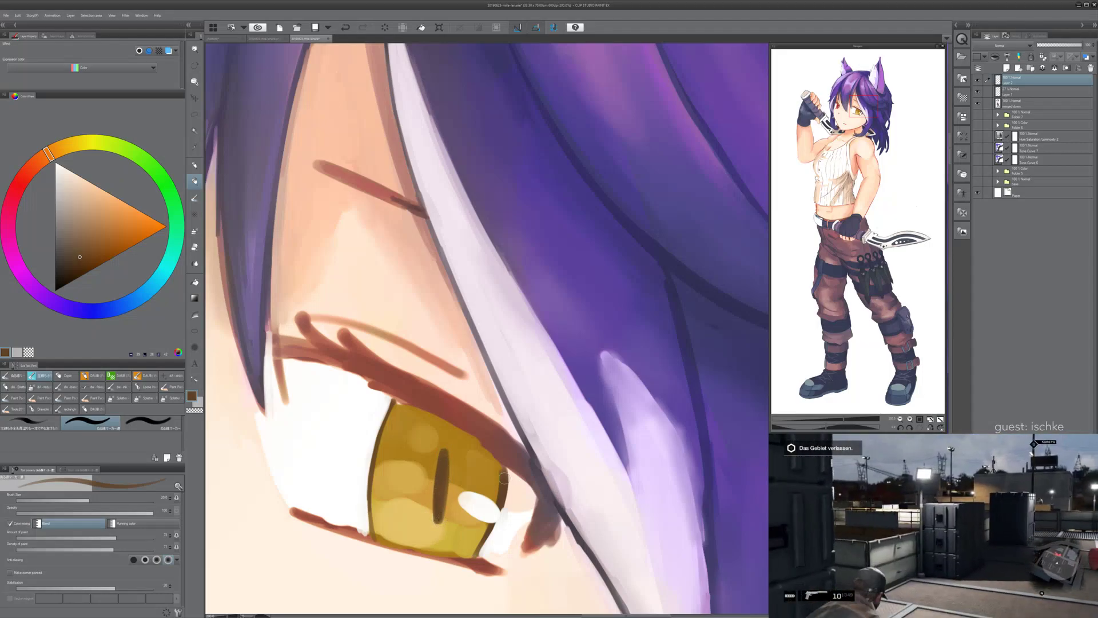
- Check the golden eye's slit pupil from further away and undo its last strokes
{"action": "scroll", "coordinate": [557, 389], "scroll_direction": "down", "scroll_amount": 4}
{"action": "scroll", "coordinate": [586, 357], "scroll_direction": "up", "scroll_amount": 1}
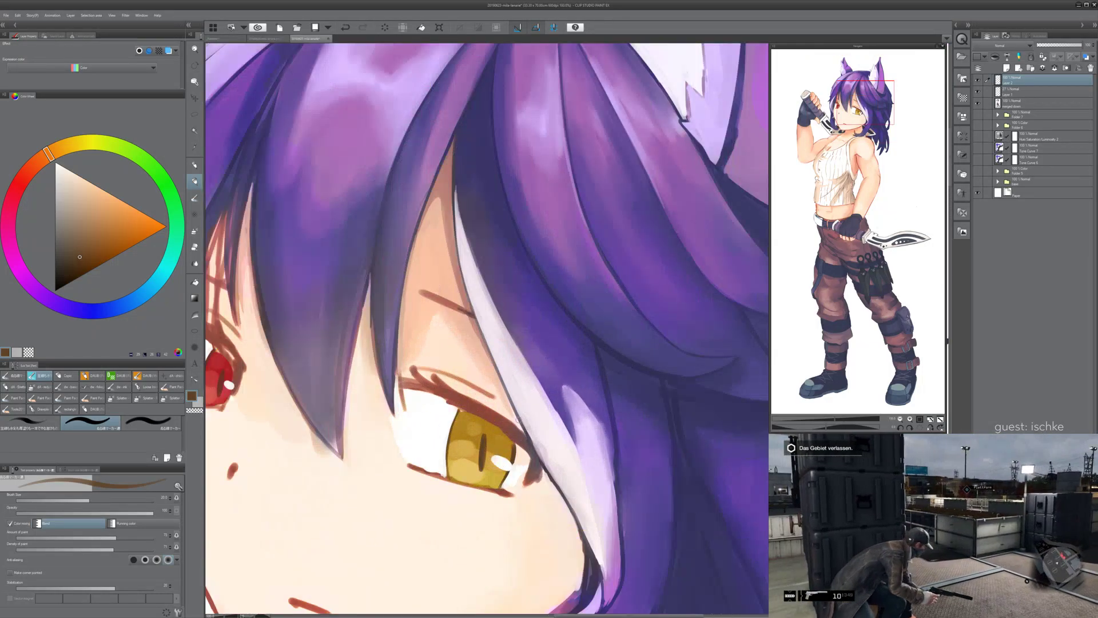
{"action": "key", "text": "ctrl+z"}
{"action": "key", "text": "ctrl+z"}
{"action": "key", "text": "ctrl+z"}
- Sample white and try a thin white line inside the slit pupils of the golden and red irises
{"action": "mouse_move", "coordinate": [482, 438]}
{"action": "left_mouse_down"}
{"action": "mouse_move", "coordinate": [482, 473]}
{"action": "mouse_move", "coordinate": [483, 455]}
{"action": "mouse_move", "coordinate": [561, 371]}
{"action": "mouse_move", "coordinate": [543, 380]}
{"action": "mouse_move", "coordinate": [530, 412]}
{"action": "mouse_move", "coordinate": [531, 396]}
{"action": "mouse_move", "coordinate": [530, 410]}
{"action": "mouse_move", "coordinate": [597, 377]}
{"action": "left_mouse_up"}
{"action": "left_click", "coordinate": [550, 403], "text": "alt"}
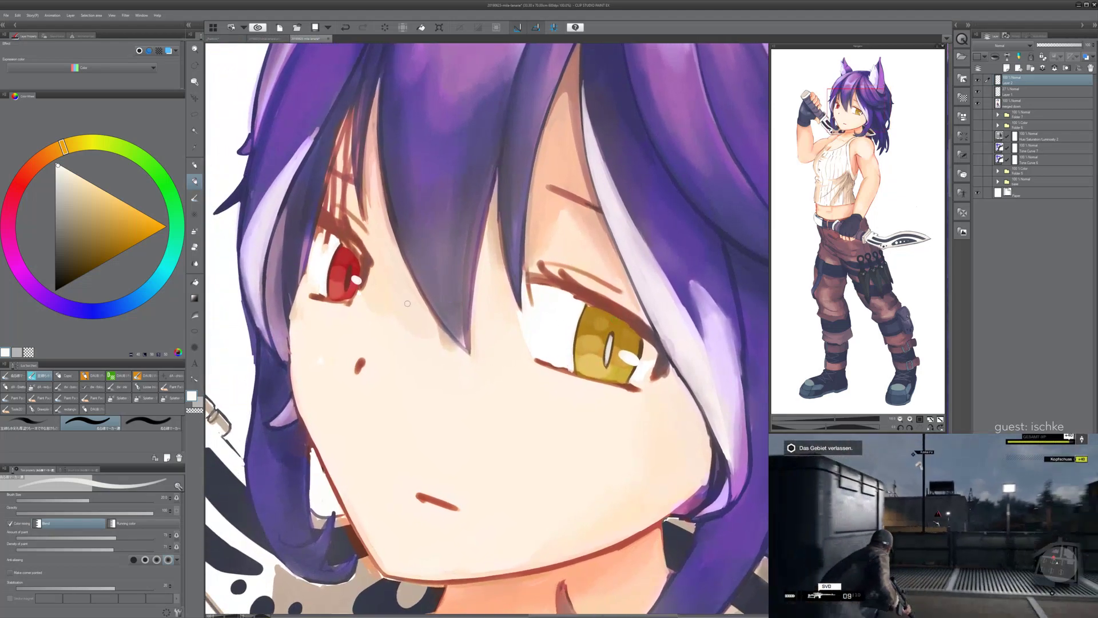
{"action": "left_click_drag", "start_coordinate": [348, 267], "coordinate": [347, 287]}
{"action": "left_click_drag", "start_coordinate": [348, 270], "coordinate": [347, 286]}
{"action": "left_click_drag", "start_coordinate": [577, 519], "coordinate": [529, 544]}
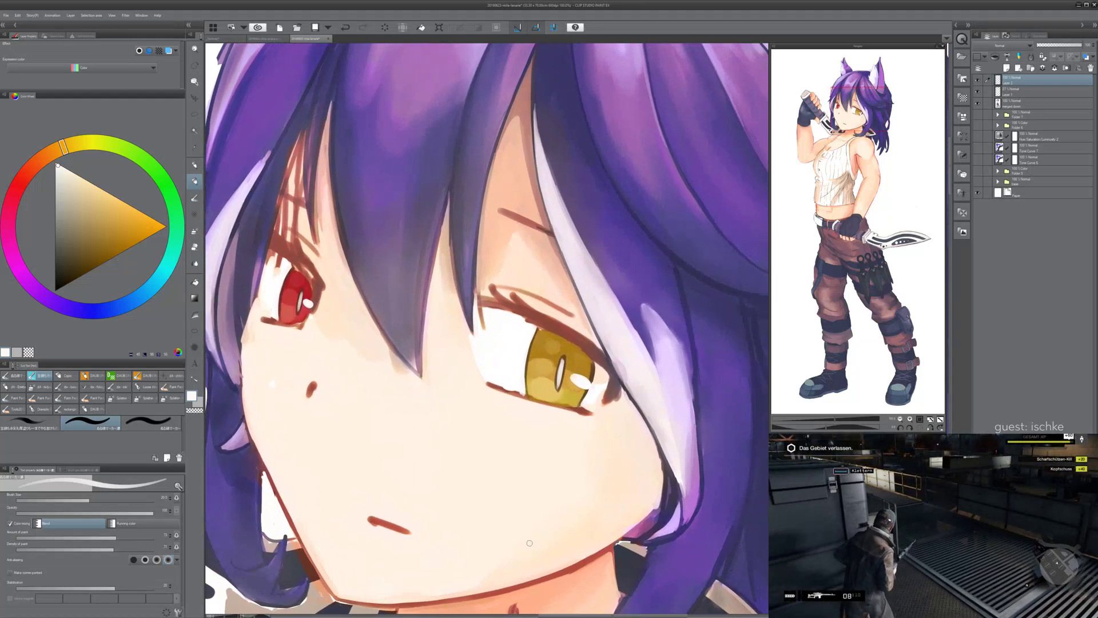
- Undo the white strokes inside both slit pupils
{"action": "key", "text": "ctrl+z"}
{"action": "key", "text": "ctrl+z"}
{"action": "key", "text": "ctrl+z"}
{"action": "key", "text": "ctrl+z"}
{"action": "key", "text": "ctrl+z"}
{"action": "key", "text": "ctrl+z"}
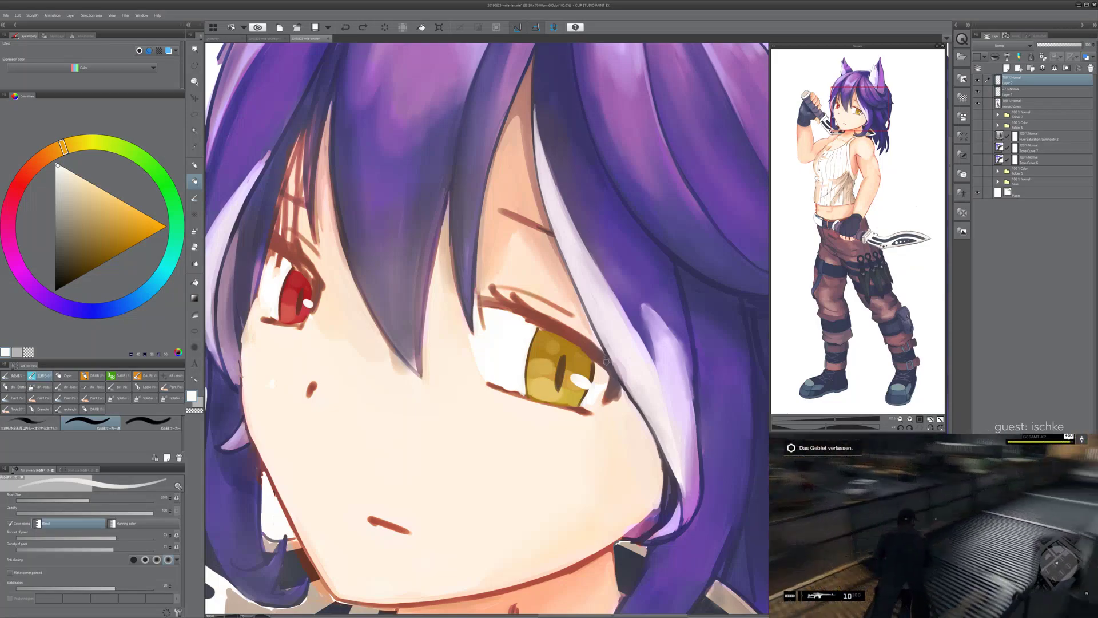
- Sample the golden iris colour and try a short stroke inside its slit pupil, comparing the eye with and without it
{"action": "left_click", "coordinate": [566, 346], "text": "alt"}
{"action": "mouse_move", "coordinate": [561, 363]}
{"action": "left_mouse_down"}
{"action": "mouse_move", "coordinate": [558, 382]}
{"action": "mouse_move", "coordinate": [562, 372]}
{"action": "left_mouse_up"}
{"action": "key", "text": "ctrl+z"}
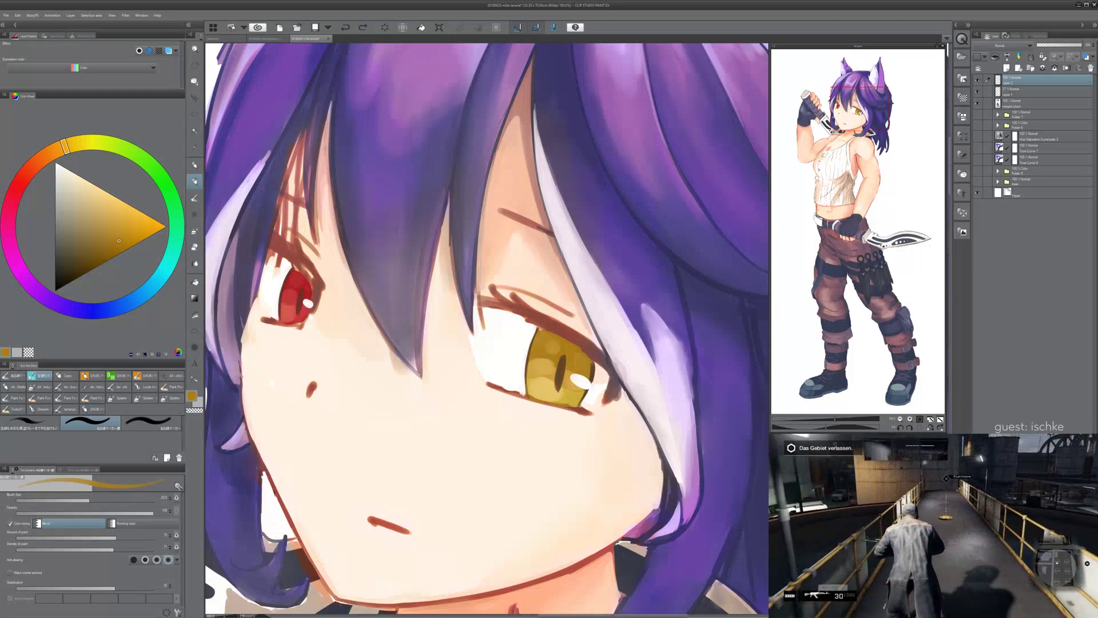
{"action": "key", "text": "ctrl+y"}
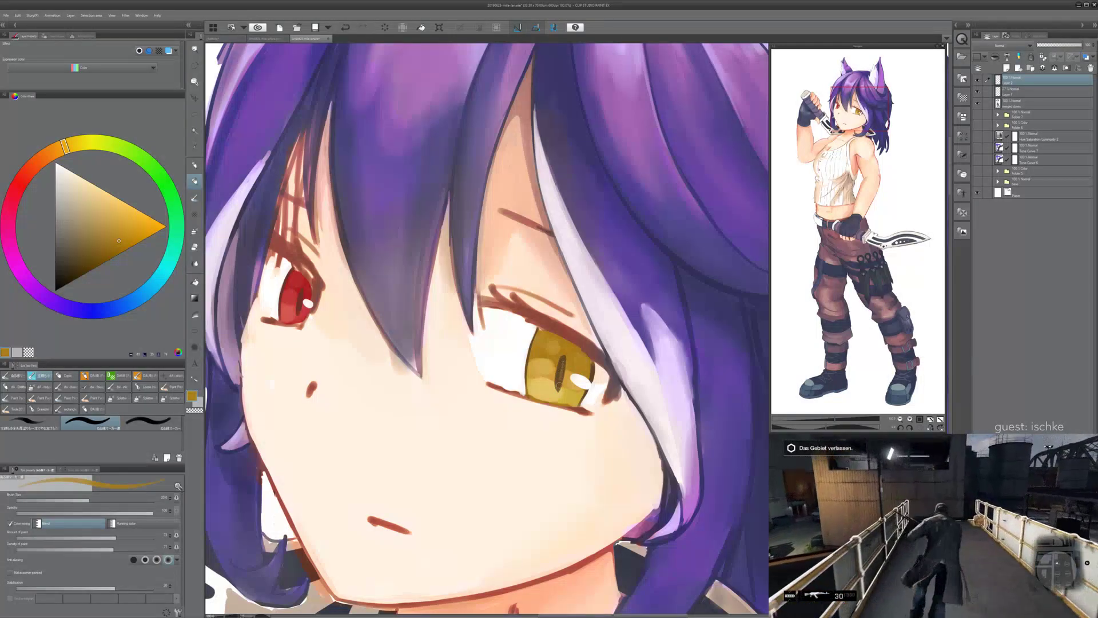
{"action": "key", "text": "ctrl+z"}
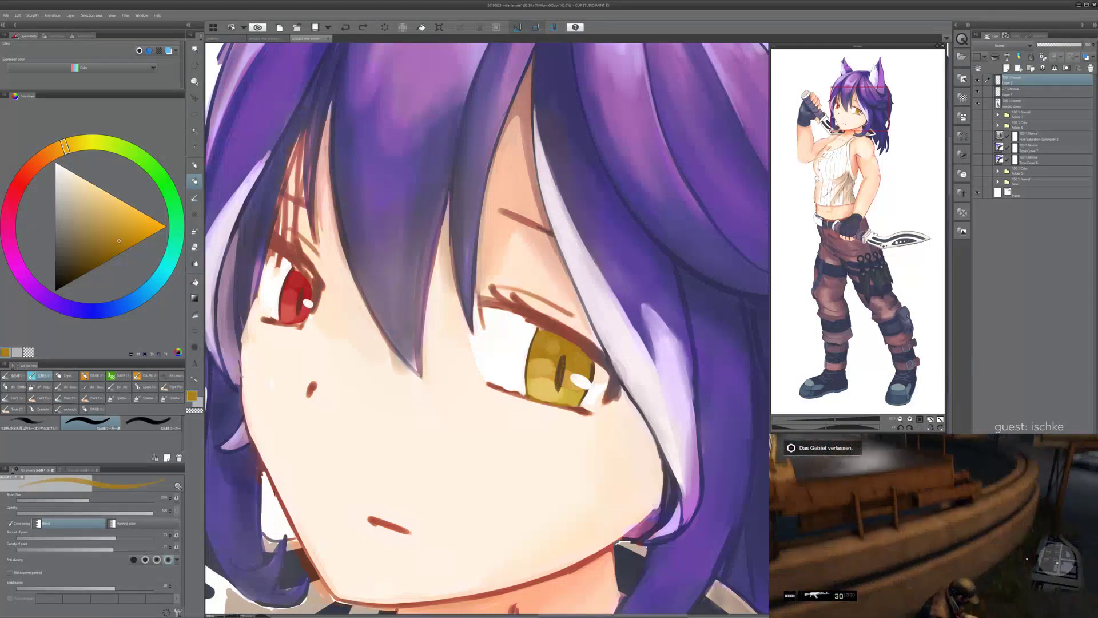
- Choose a darker, duller gold and lighten the inside of the golden iris's slit pupil with it
{"action": "left_click", "coordinate": [101, 245]}
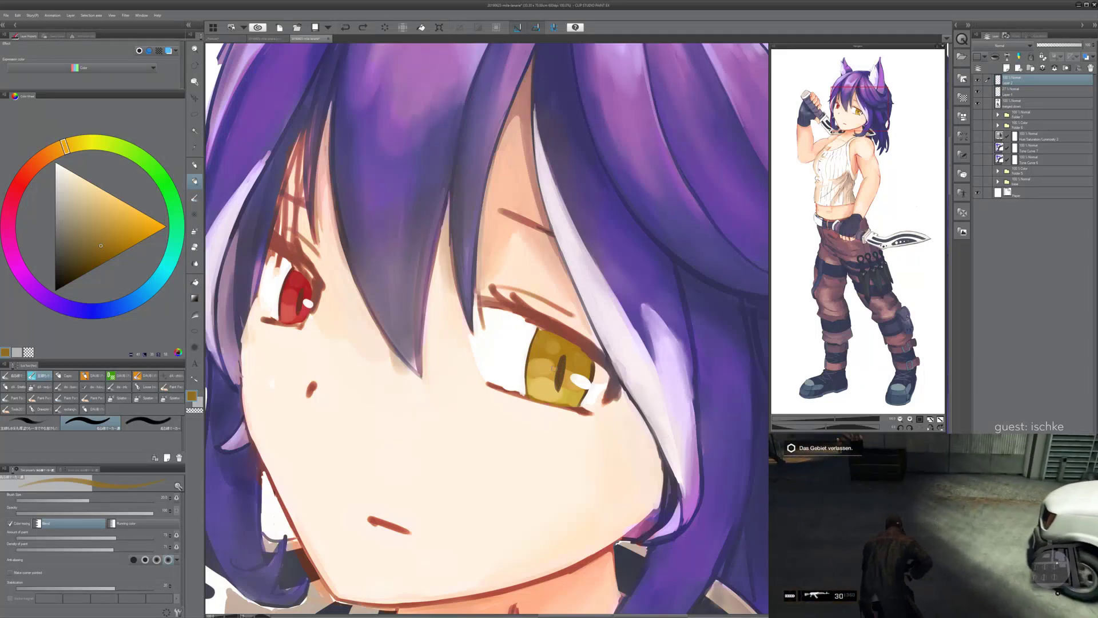
{"action": "left_click_drag", "start_coordinate": [561, 367], "coordinate": [562, 377]}
{"action": "key", "text": "ctrl+z"}
{"action": "left_click_drag", "start_coordinate": [562, 371], "coordinate": [559, 382]}
{"action": "key", "text": "ctrl+z"}
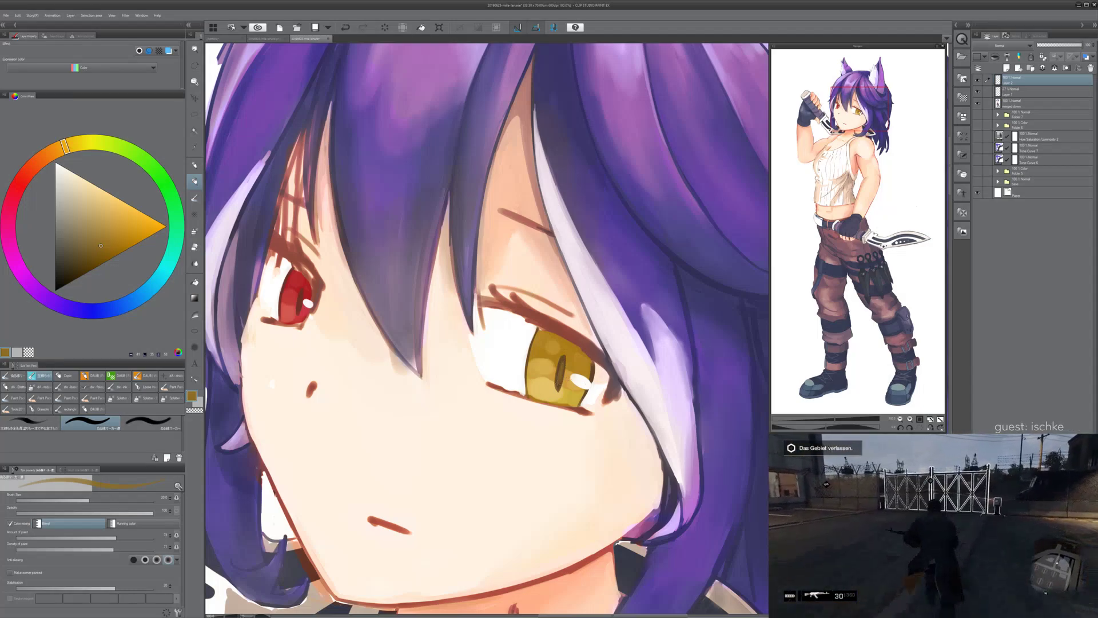
{"action": "key", "text": "ctrl+z"}
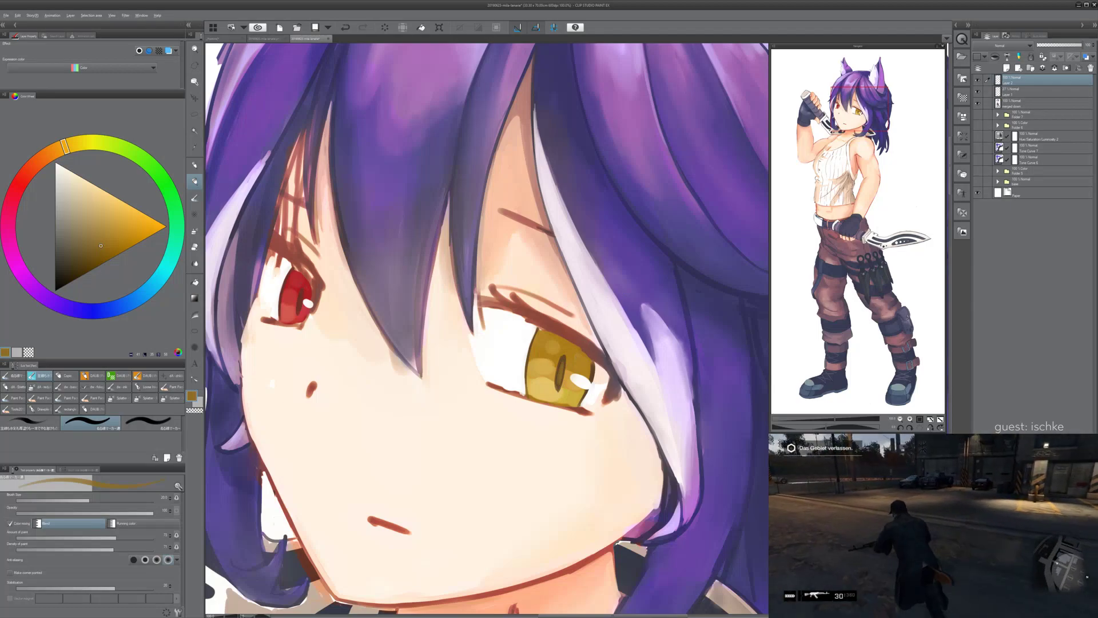
- Sample a lighter and a darker red from the red iris to tint the inside of its slit pupil
{"action": "key", "text": "alt"}
{"action": "left_click_drag", "start_coordinate": [486, 320], "coordinate": [603, 290]}
{"action": "key", "text": "ctrl+plus"}
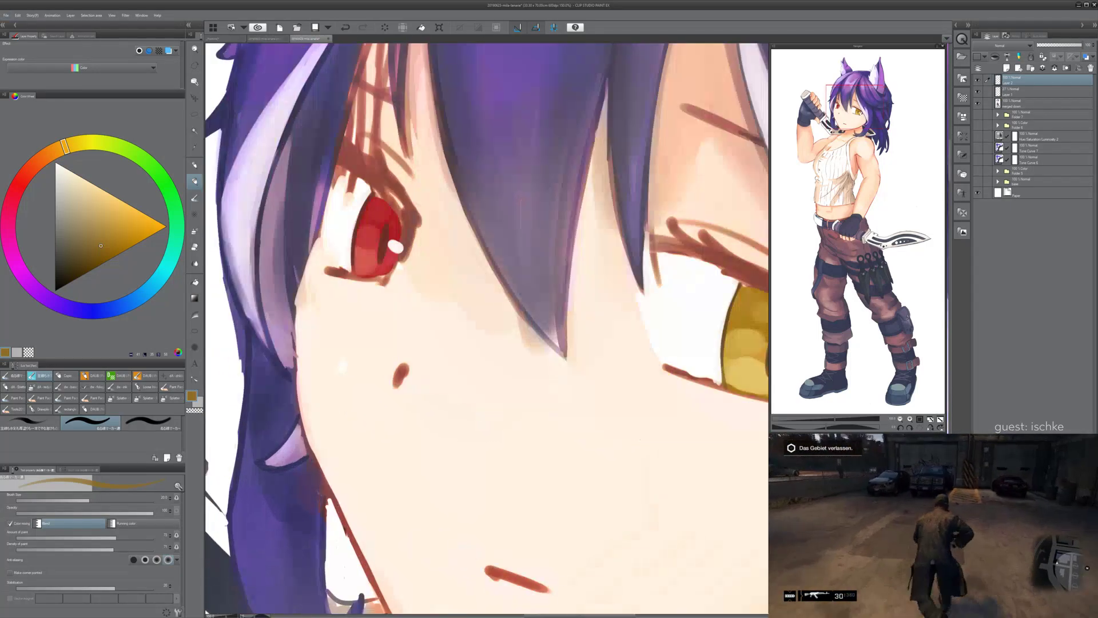
{"action": "left_click", "coordinate": [368, 251], "text": "alt"}
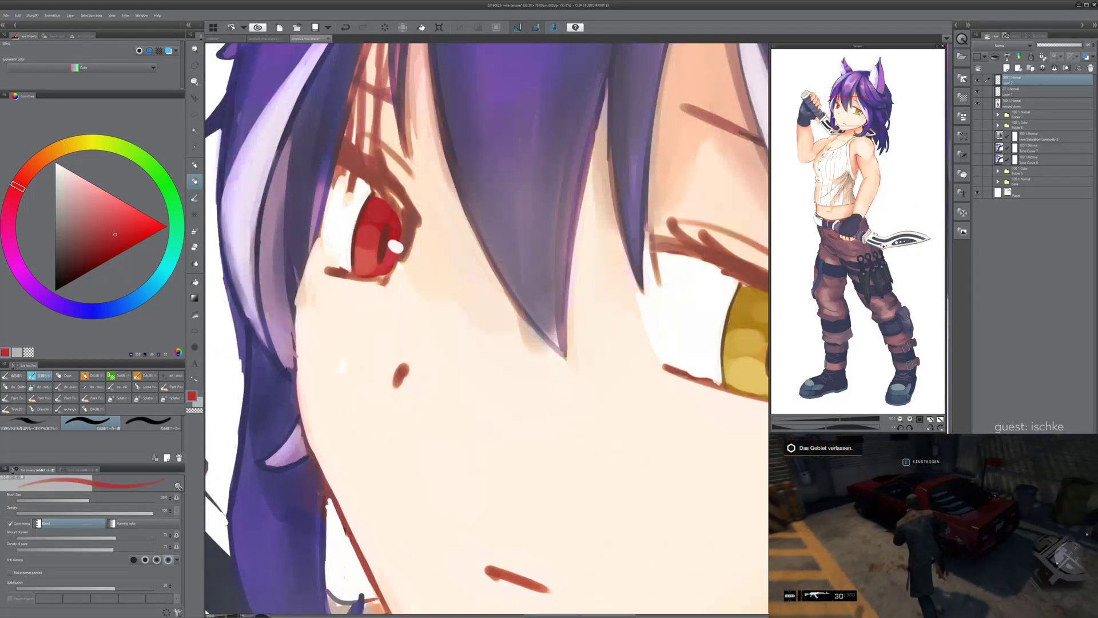
{"action": "left_click", "coordinate": [377, 214], "text": "alt"}
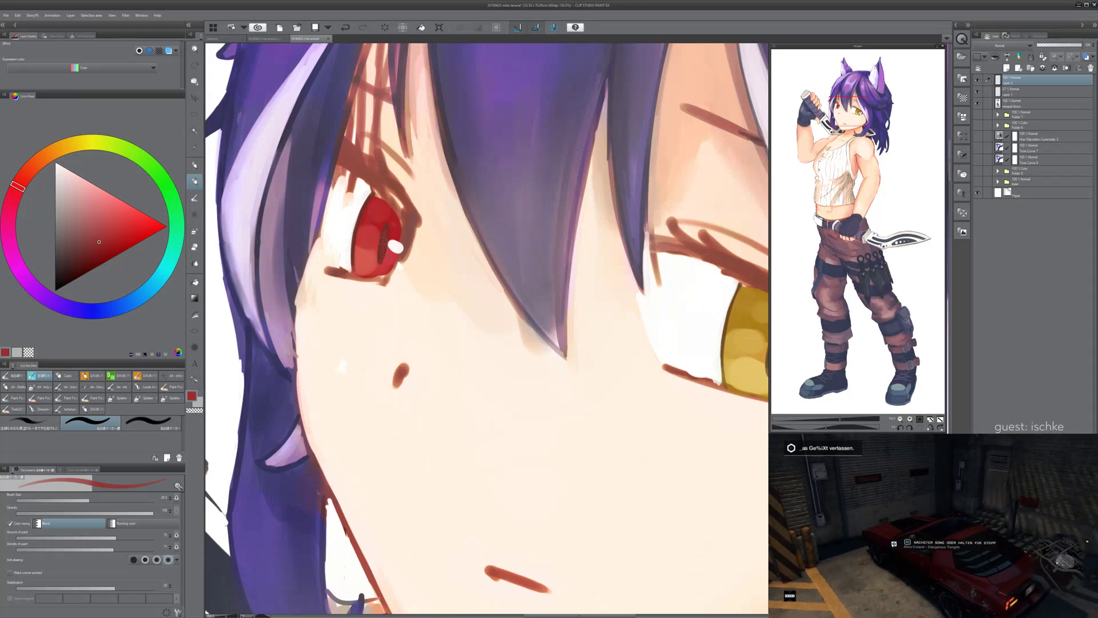
{"action": "key", "text": "ctrl+minus"}
{"action": "key", "text": "ctrl+minus"}
{"action": "key", "text": "ctrl+minus"}
{"action": "key", "text": "ctrl+minus"}
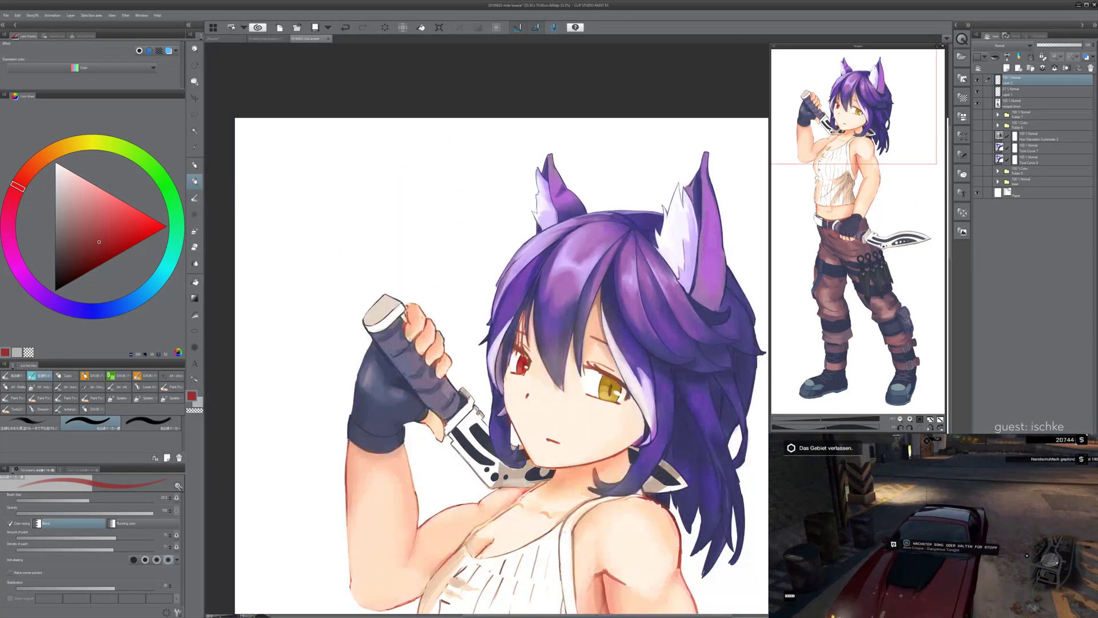
{"action": "key", "text": "ctrl+minus"}
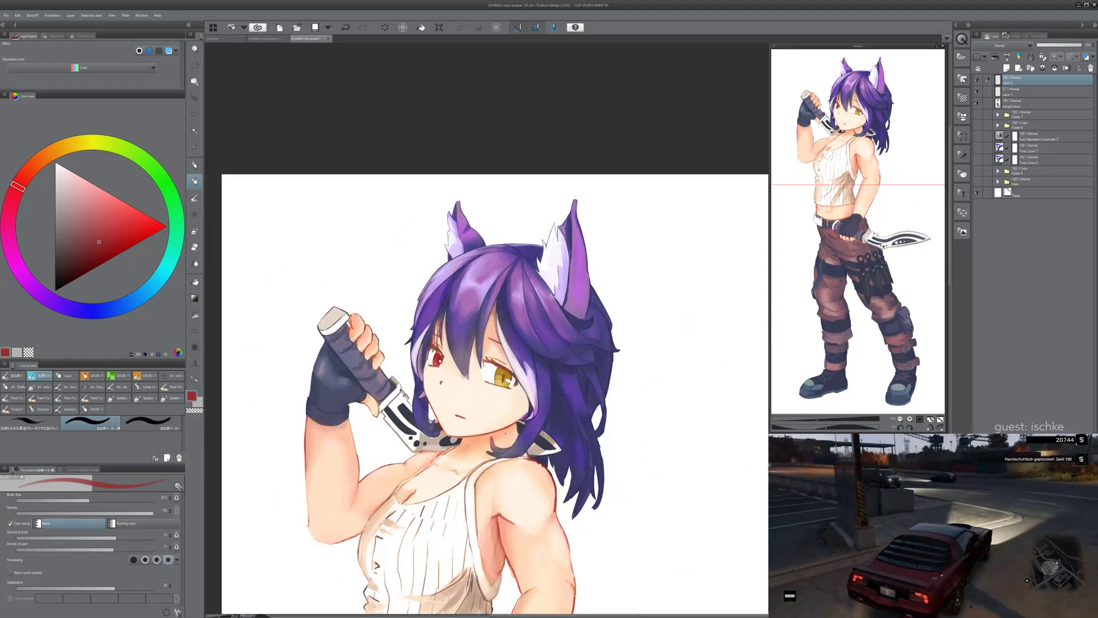
- Examine the character's head, hair and both eyes at several magnifications, undoing a stray stroke beside the hair
{"action": "key", "text": "ctrl+plus"}
{"action": "key", "text": "ctrl+plus"}
{"action": "key", "text": "ctrl+plus"}
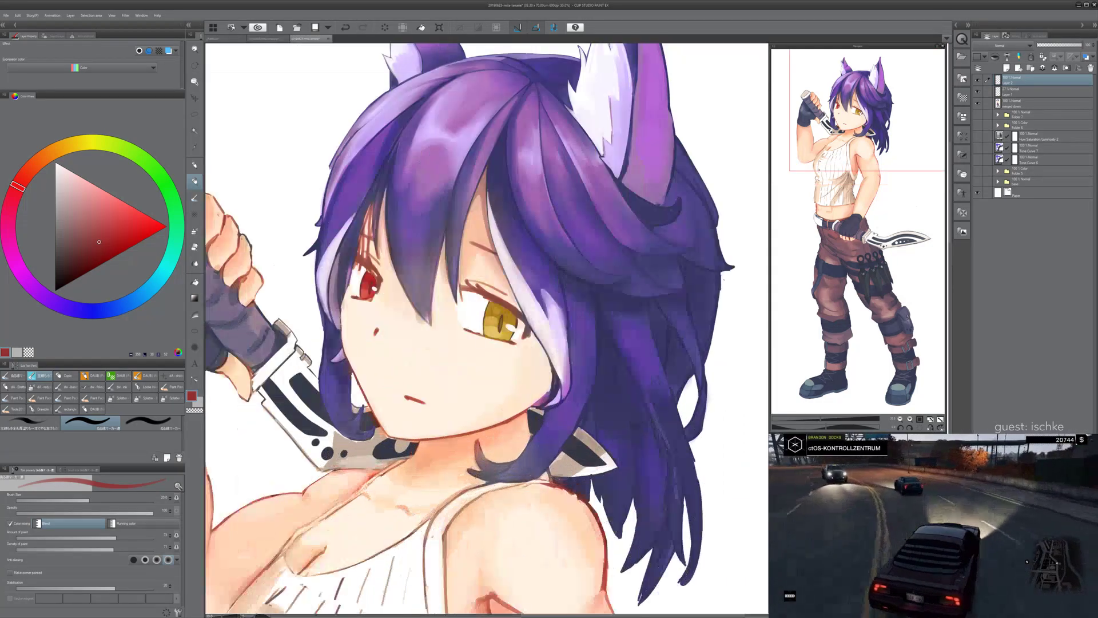
{"action": "key", "text": "ctrl+minus"}
{"action": "key", "text": "ctrl+minus"}
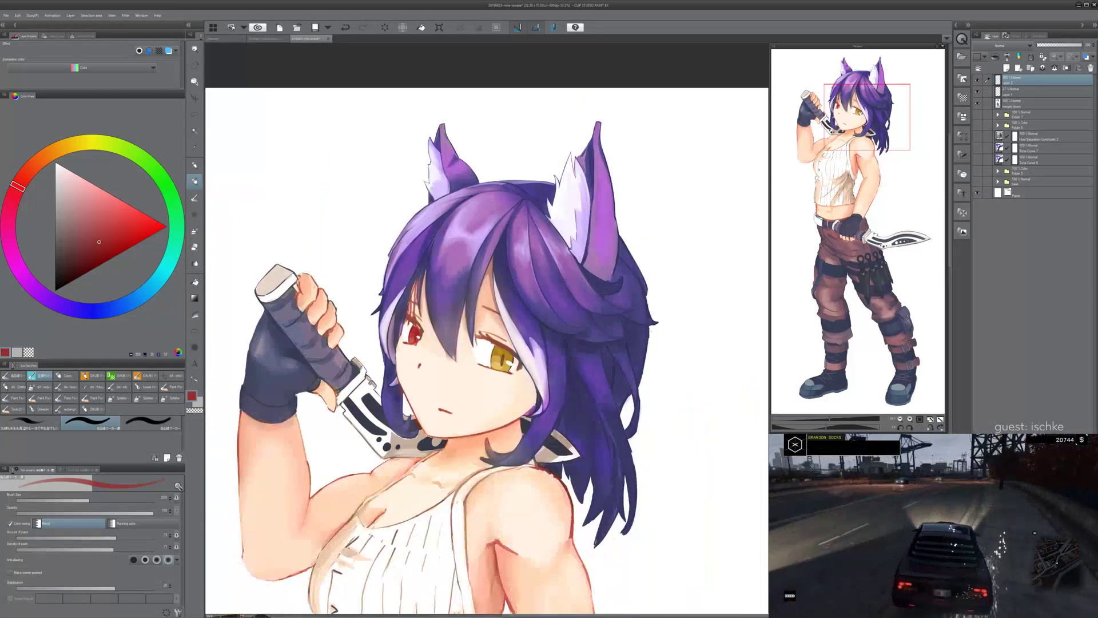
{"action": "key", "text": "ctrl+minus"}
{"action": "key", "text": "ctrl+plus"}
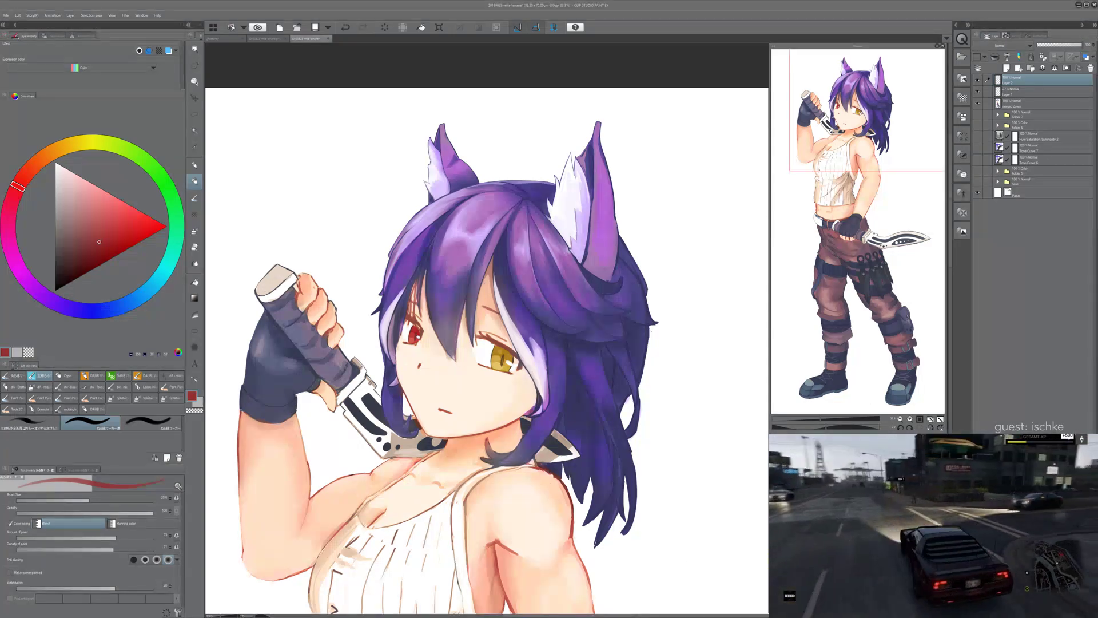
{"action": "scroll", "coordinate": [547, 553], "scroll_direction": "up", "scroll_amount": 2}
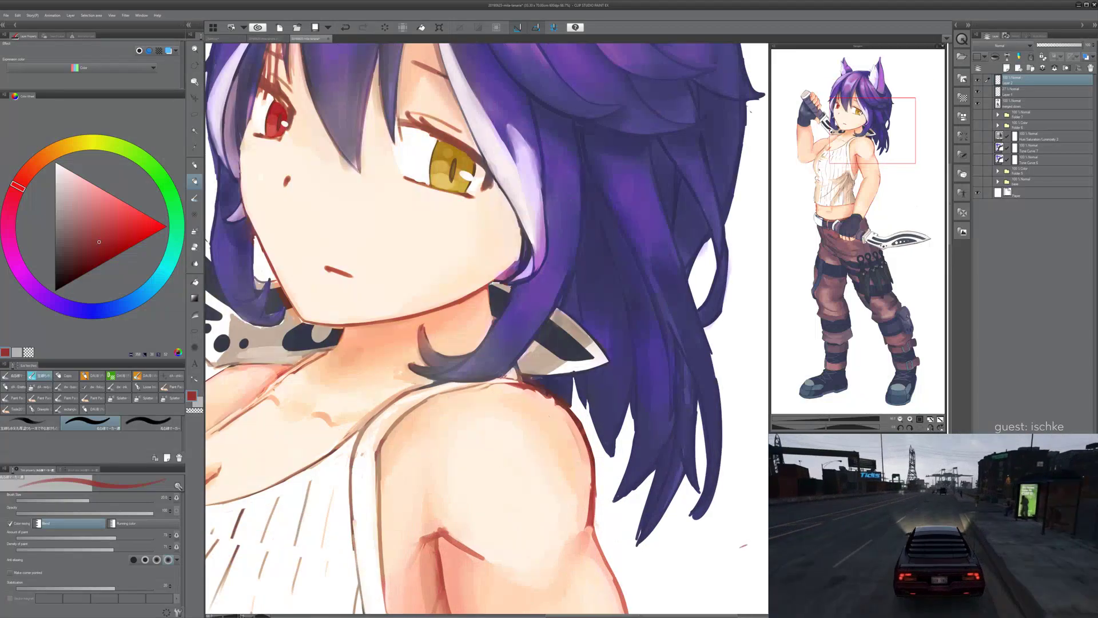
{"action": "left_click_drag", "start_coordinate": [564, 286], "coordinate": [595, 515]}
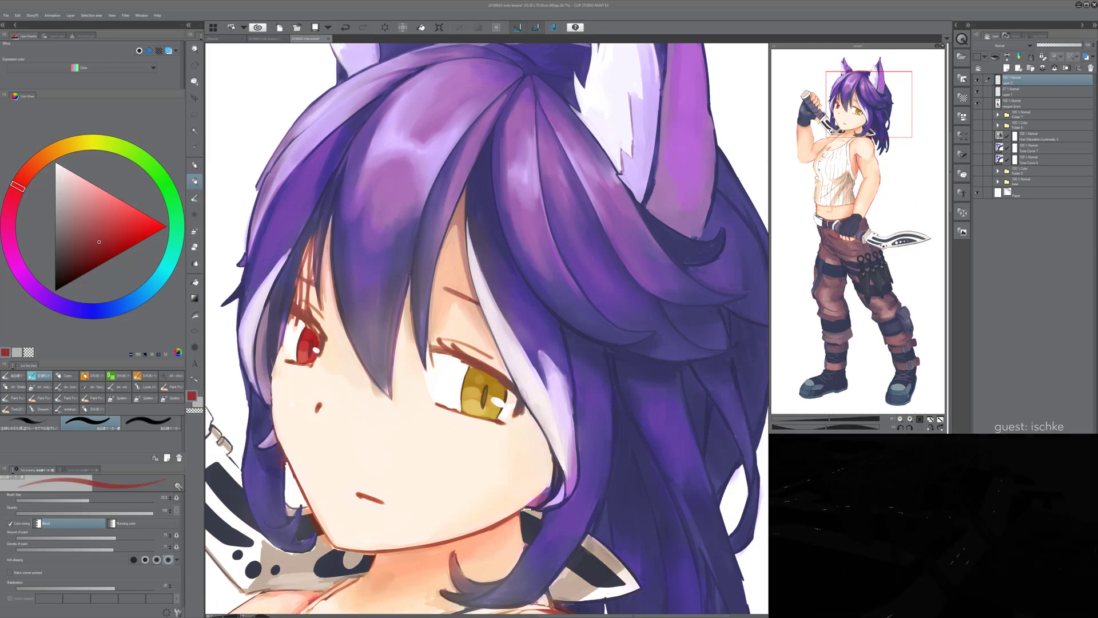
{"action": "left_click_drag", "start_coordinate": [228, 150], "coordinate": [263, 128]}
{"action": "key", "text": "ctrl+z"}
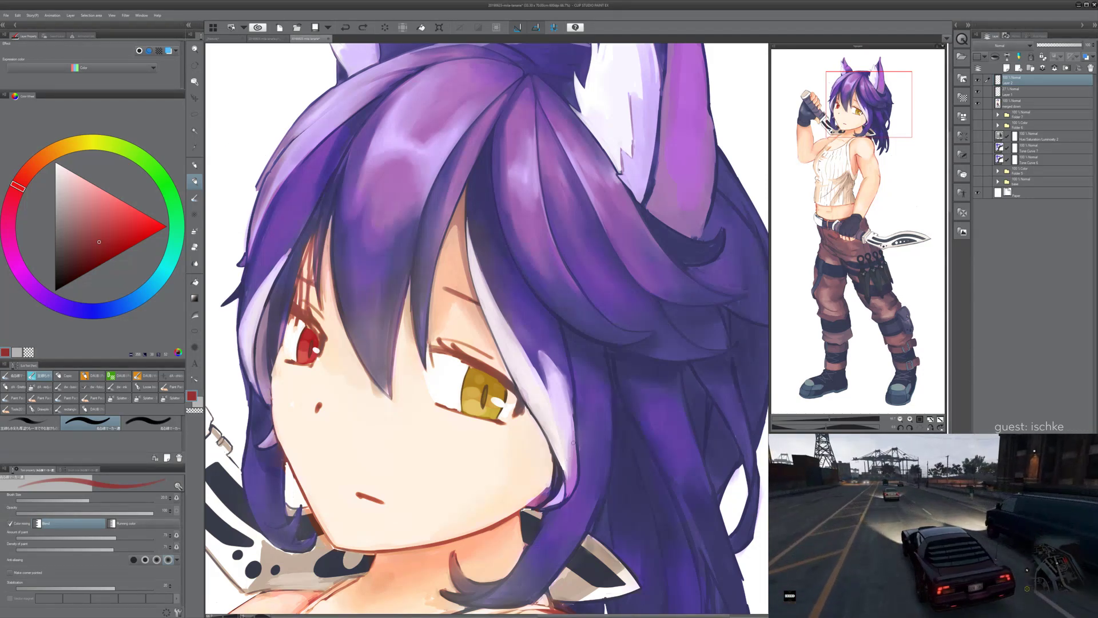
- Sample the gold at the top corner of the golden iris and touch up its upper edge beneath the lashes
{"action": "scroll", "coordinate": [572, 442], "scroll_direction": "up", "scroll_amount": 7}
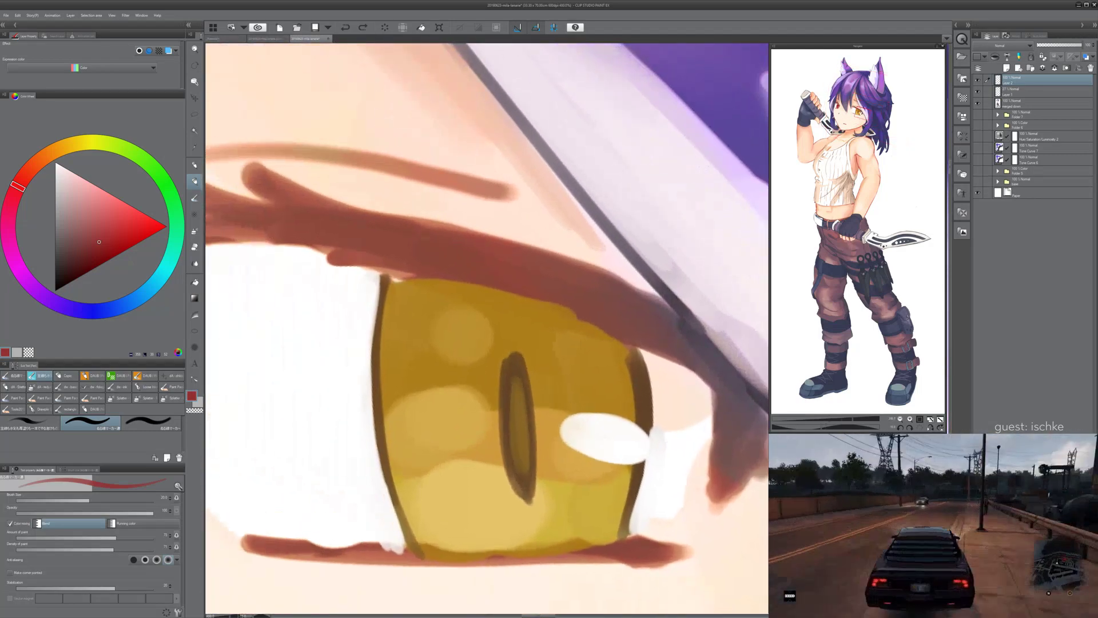
{"action": "left_click", "coordinate": [405, 293], "text": "alt"}
{"action": "left_click_drag", "start_coordinate": [392, 282], "coordinate": [401, 283]}
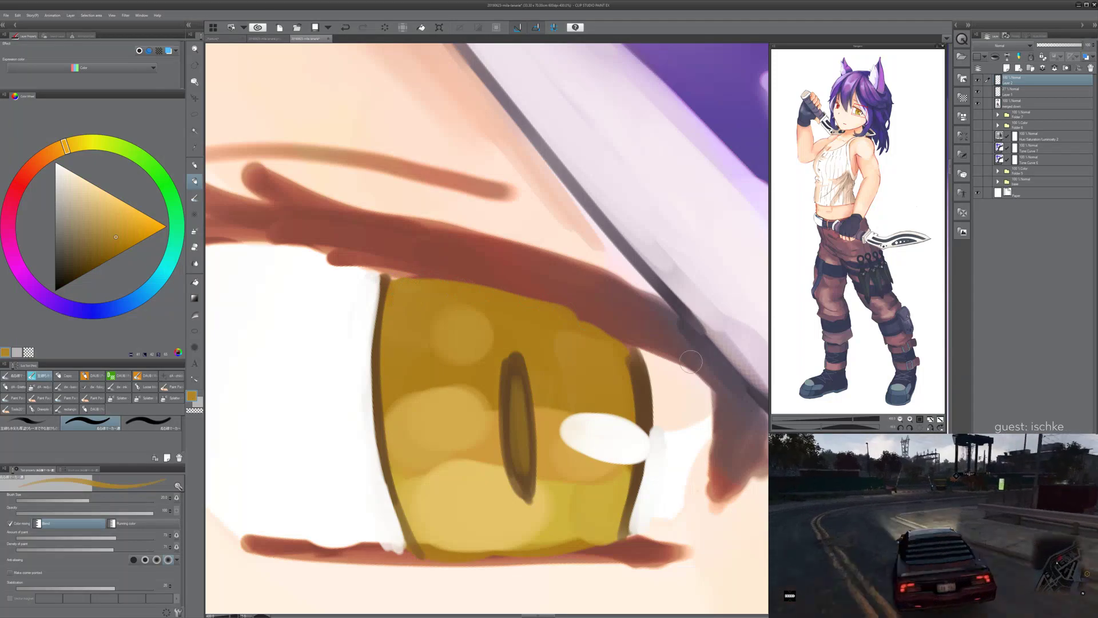
{"action": "key", "text": "minus"}
{"action": "key", "text": "minus"}
{"action": "key", "text": "minus"}
{"action": "left_click_drag", "start_coordinate": [642, 396], "coordinate": [553, 427]}
{"action": "left_click_drag", "start_coordinate": [480, 348], "coordinate": [502, 345]}
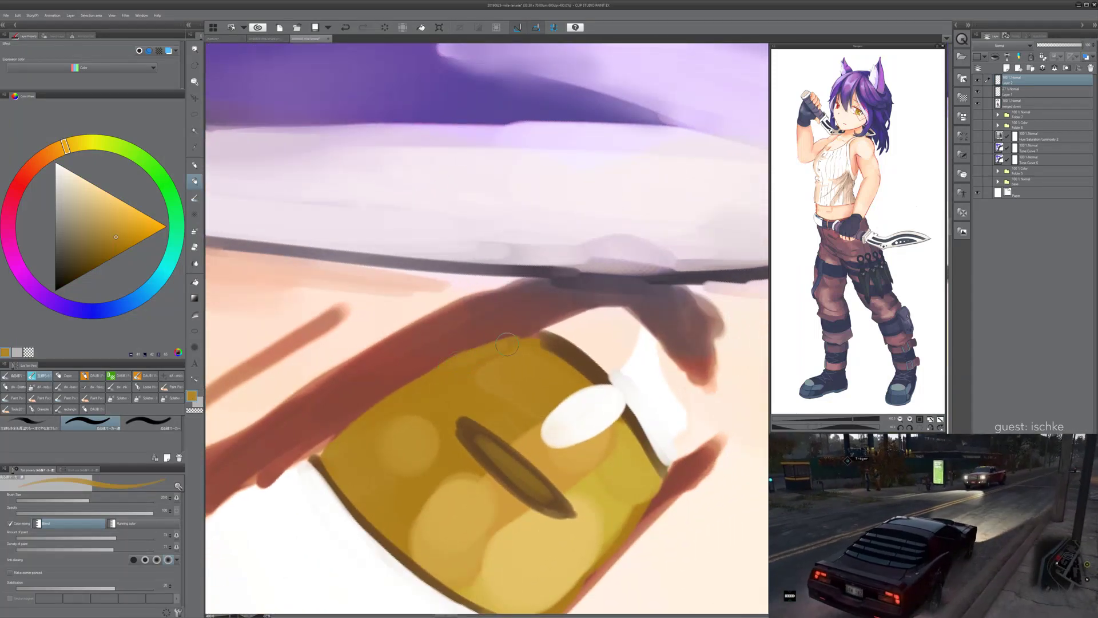
- Examine the head and torso from further away, undoing a stray stroke on the background
{"action": "key", "text": "asciicircum"}
{"action": "key", "text": "asciicircum"}
{"action": "key", "text": "asciicircum"}
{"action": "scroll", "coordinate": [604, 409], "scroll_direction": "down", "scroll_amount": 4}
{"action": "key", "text": "asciicircum"}
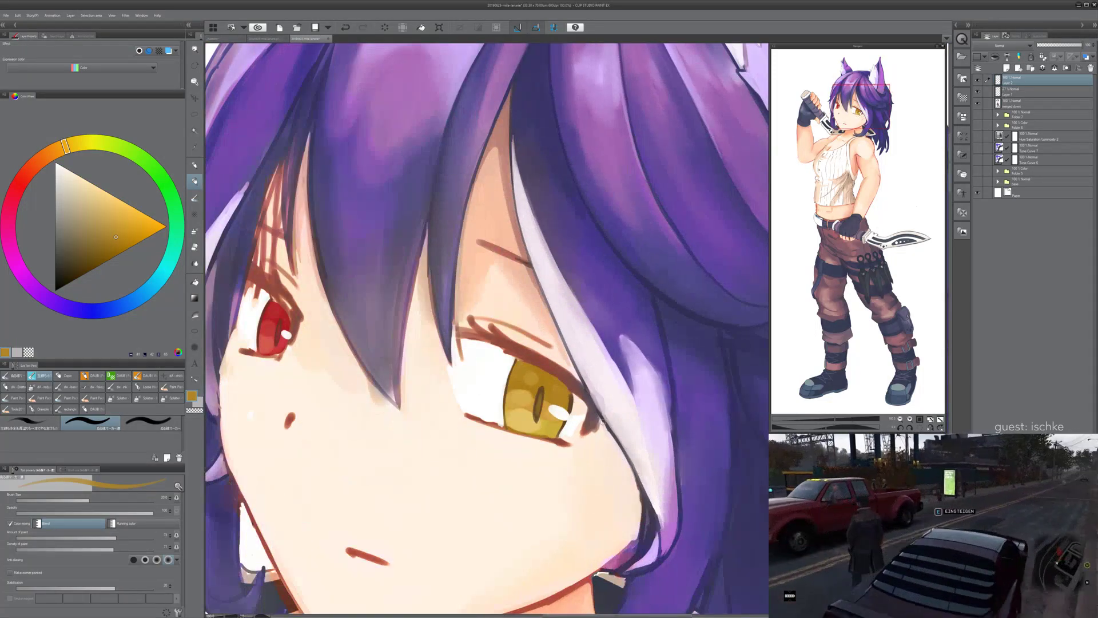
{"action": "scroll", "coordinate": [602, 421], "scroll_direction": "down", "scroll_amount": 3}
{"action": "left_click_drag", "start_coordinate": [602, 422], "coordinate": [616, 388]}
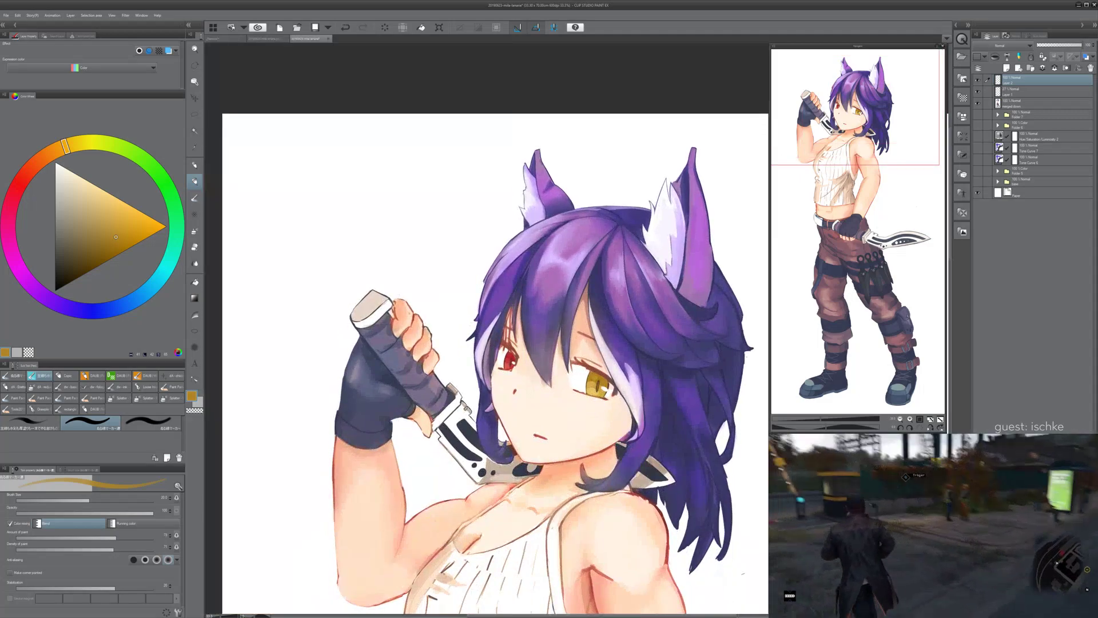
{"action": "scroll", "coordinate": [614, 445], "scroll_direction": "down", "scroll_amount": 3}
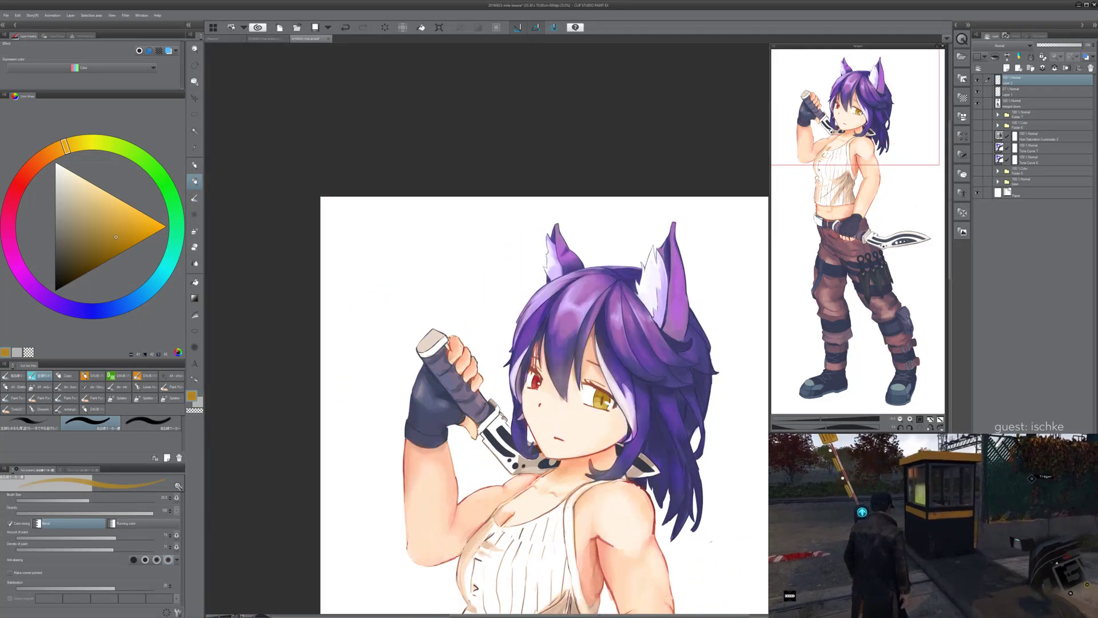
{"action": "left_click_drag", "start_coordinate": [614, 445], "coordinate": [524, 498]}
{"action": "scroll", "coordinate": [543, 519], "scroll_direction": "up", "scroll_amount": 2}
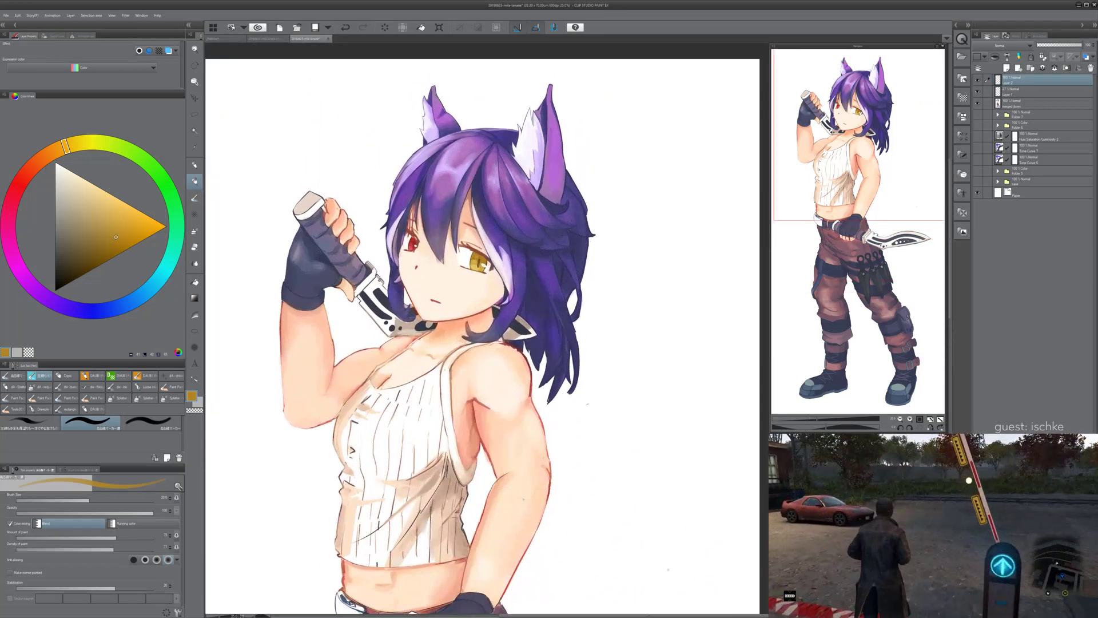
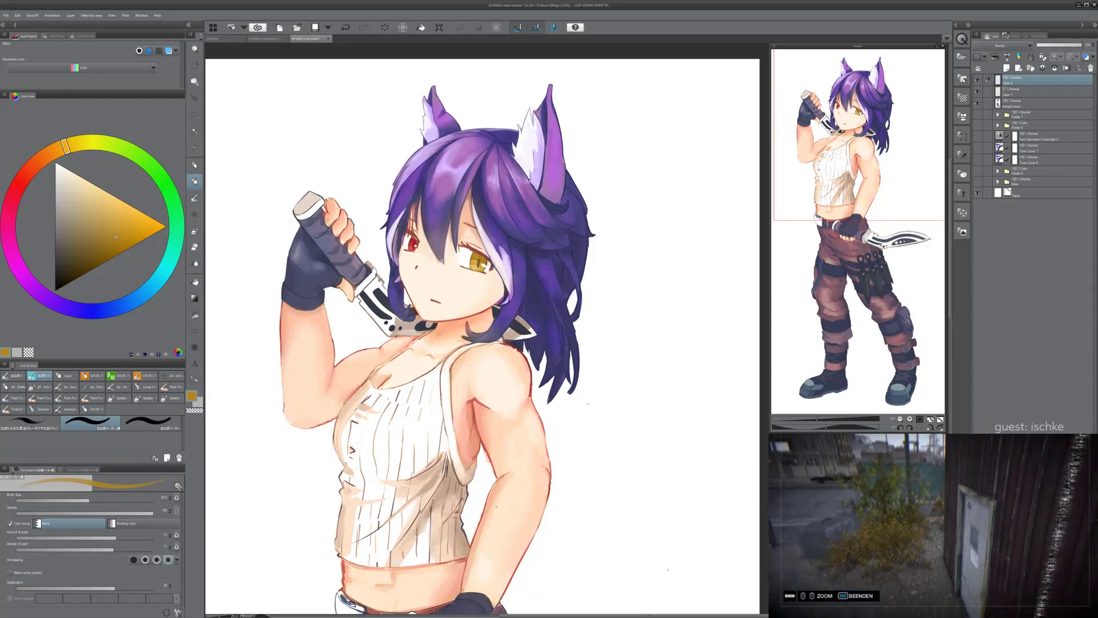
{"action": "left_click_drag", "start_coordinate": [593, 454], "coordinate": [637, 513]}
{"action": "key", "text": "ctrl+z"}
- Sample a pale gold from the lower part of the golden iris and enlarge the brush considerably
{"action": "scroll", "coordinate": [607, 527], "scroll_direction": "up", "scroll_amount": 2}
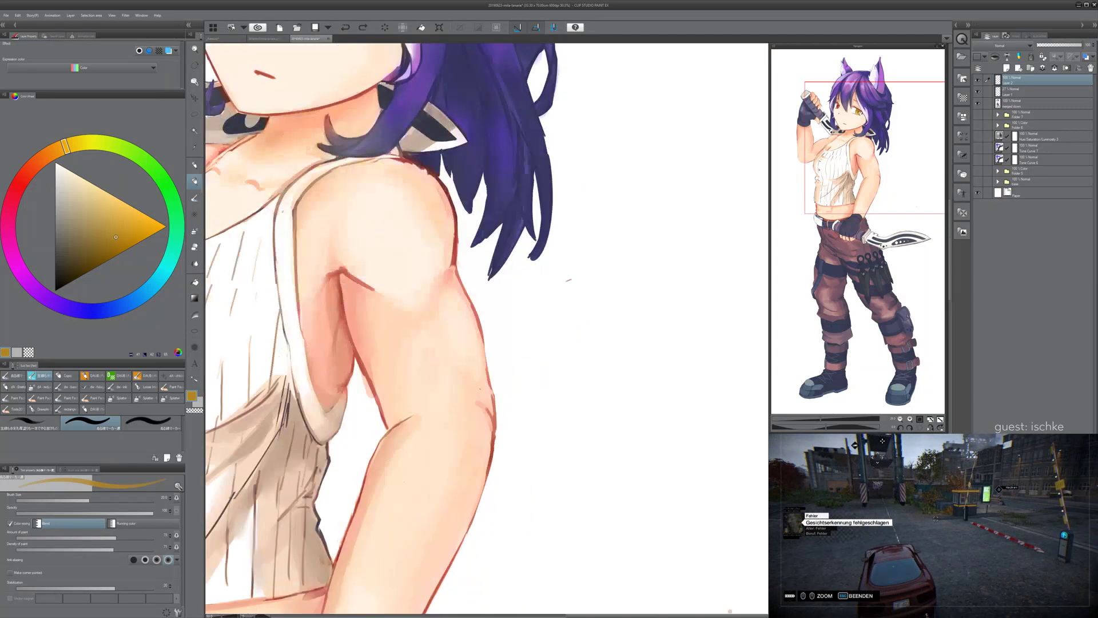
{"action": "left_click_drag", "start_coordinate": [365, 86], "coordinate": [544, 455]}
{"action": "left_click_drag", "start_coordinate": [545, 394], "coordinate": [563, 401]}
{"action": "scroll", "coordinate": [564, 400], "scroll_direction": "up", "scroll_amount": 4}
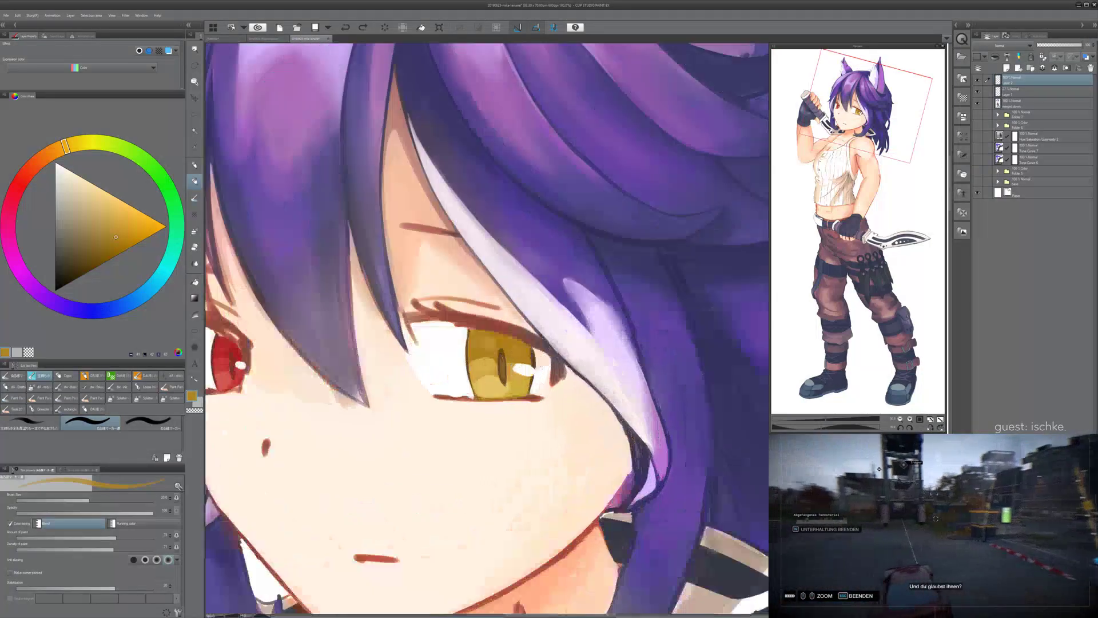
{"action": "left_click", "coordinate": [496, 386], "text": "alt"}
{"action": "left_click", "coordinate": [491, 367], "text": "alt"}
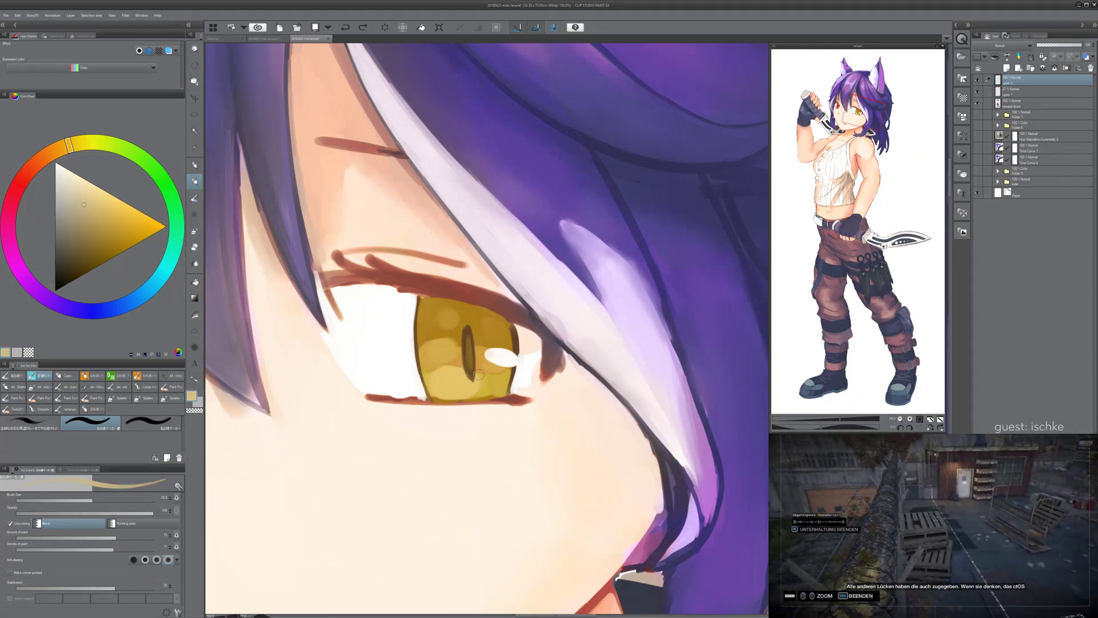
{"action": "key", "text": "]"}
{"action": "key", "text": "]"}
{"action": "key", "text": "]"}
{"action": "key", "text": "]"}
{"action": "key", "text": "]"}
{"action": "key", "text": "]"}
{"action": "key", "text": "]"}
{"action": "key", "text": "]"}
{"action": "key", "text": "]"}
- Undo the broad trial strokes and lighten the bottom of the golden iris with a brighter pale yellow and a slightly smaller brush
{"action": "left_click_drag", "start_coordinate": [456, 382], "coordinate": [470, 382]}
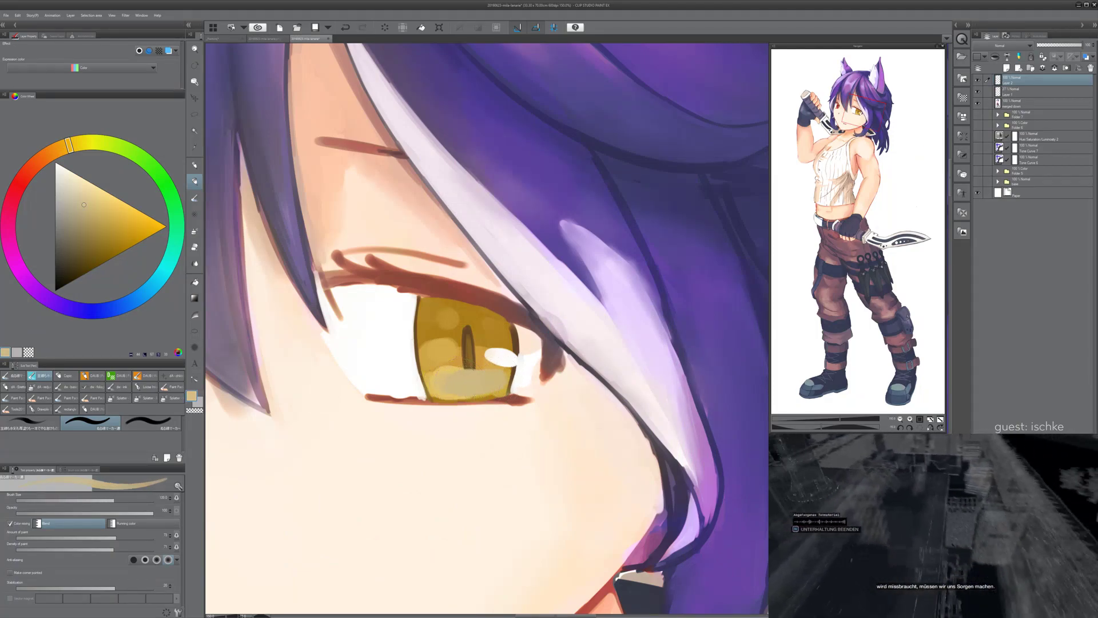
{"action": "left_click", "coordinate": [91, 195]}
{"action": "mouse_move", "coordinate": [459, 370]}
{"action": "left_mouse_down"}
{"action": "mouse_move", "coordinate": [484, 381]}
{"action": "mouse_move", "coordinate": [430, 385]}
{"action": "mouse_move", "coordinate": [488, 380]}
{"action": "mouse_move", "coordinate": [440, 386]}
{"action": "left_mouse_up"}
{"action": "key", "text": "ctrl+z"}
{"action": "key", "text": "ctrl+z"}
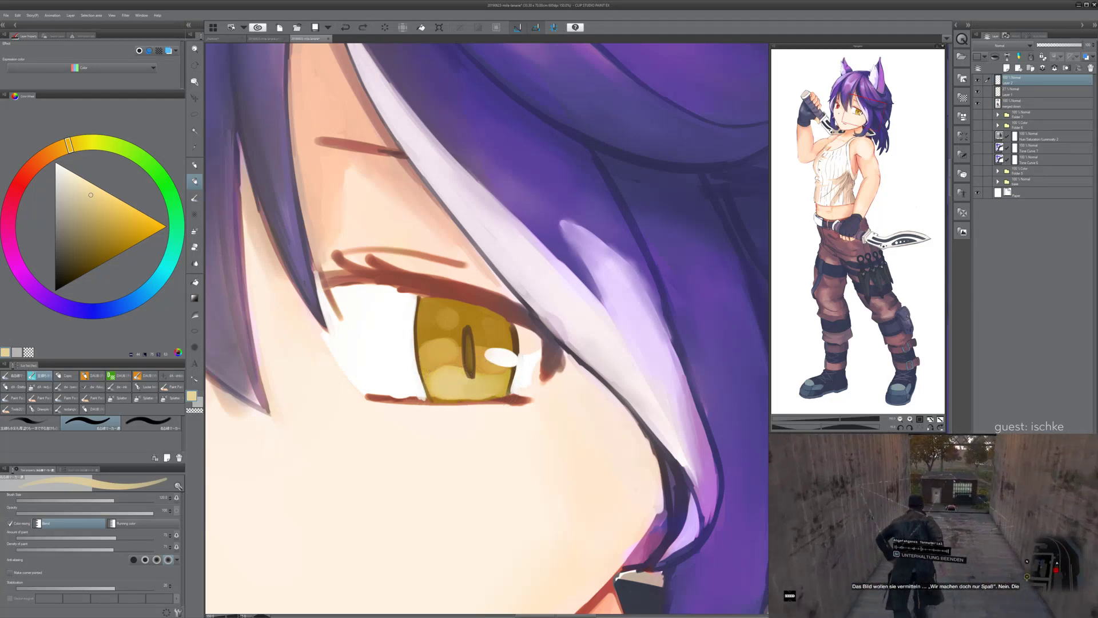
{"action": "key", "text": "ctrl+z"}
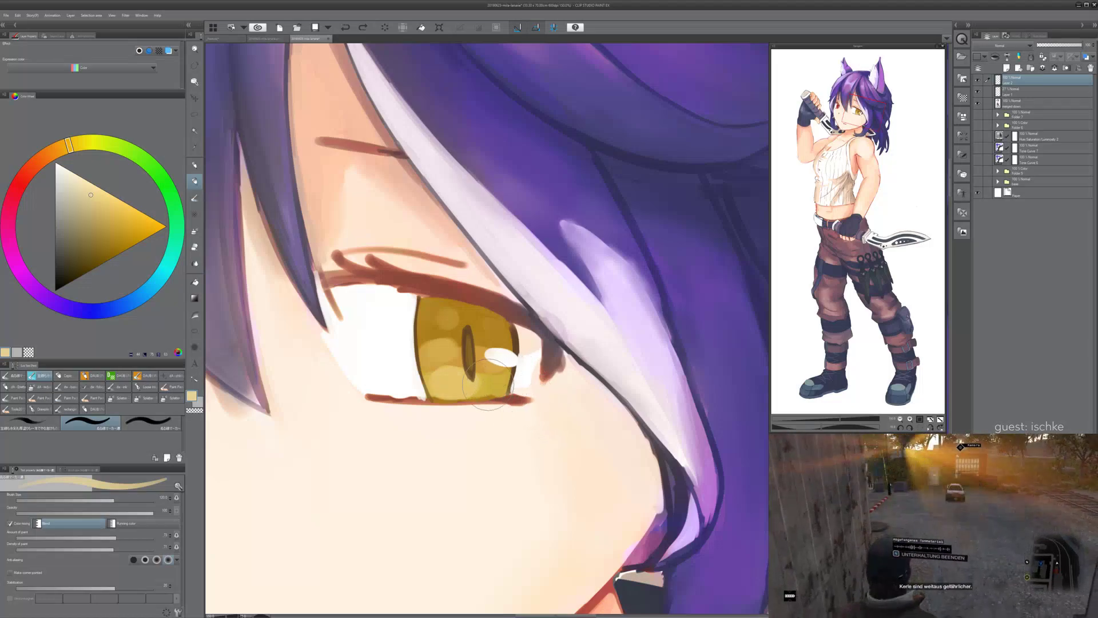
{"action": "key", "text": "bracketleft"}
{"action": "key", "text": "bracketleft"}
{"action": "key", "text": "bracketleft"}
{"action": "mouse_move", "coordinate": [472, 388]}
{"action": "left_mouse_down"}
{"action": "mouse_move", "coordinate": [532, 391]}
{"action": "mouse_move", "coordinate": [569, 387]}
{"action": "mouse_move", "coordinate": [516, 382]}
{"action": "mouse_move", "coordinate": [669, 370]}
{"action": "left_mouse_up"}
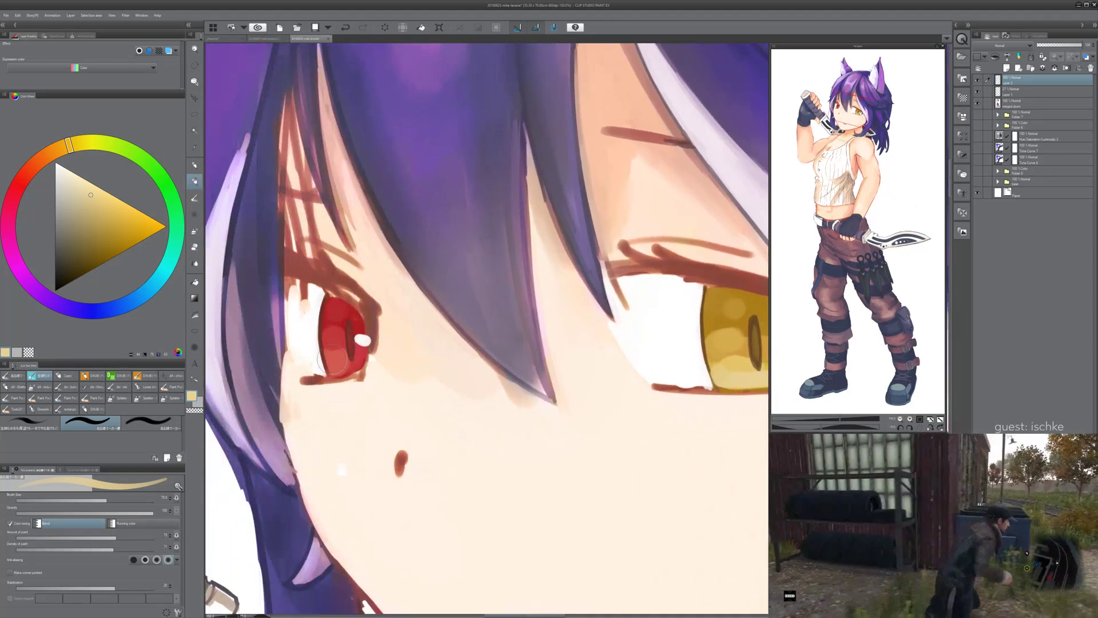
- Sample the iris red, choose a lighter pinkish red and brighten the bottom of the red iris with it
{"action": "left_click", "coordinate": [336, 368], "text": "alt"}
{"action": "left_click", "coordinate": [97, 199]}
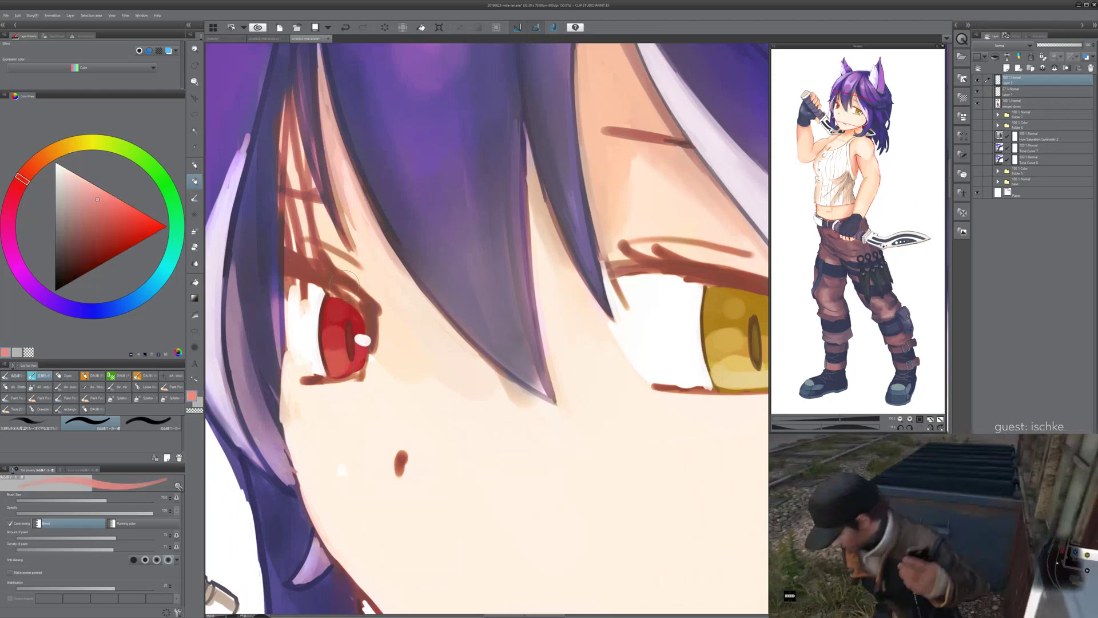
{"action": "left_click_drag", "start_coordinate": [329, 367], "coordinate": [346, 369]}
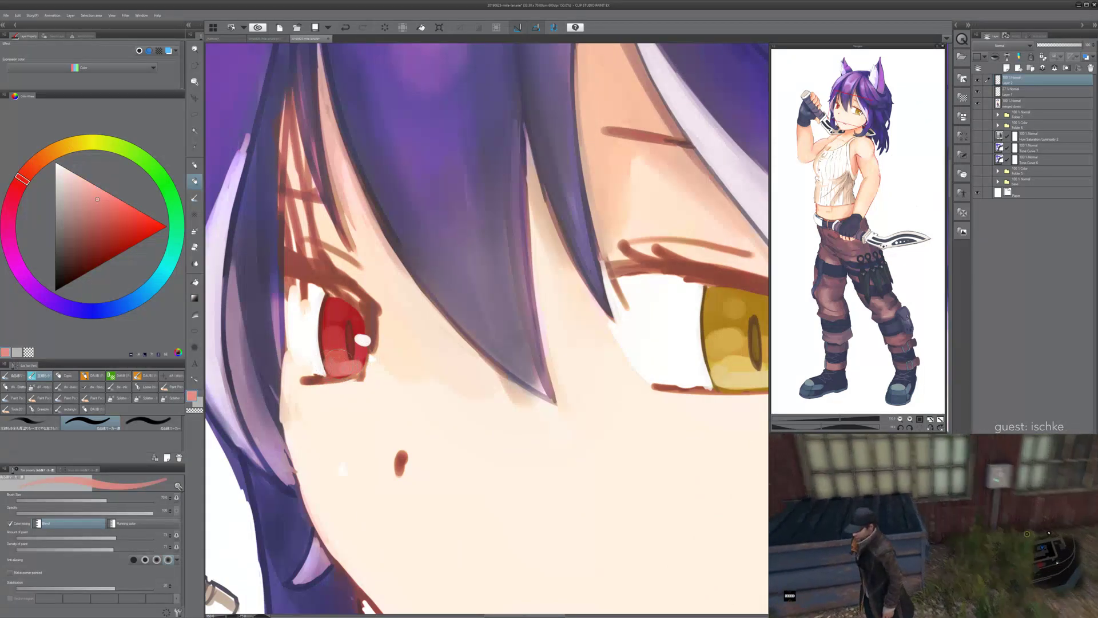
- Sample the dark brownish red of the lashes and shade the upper part of the red iris
{"action": "left_click_drag", "start_coordinate": [445, 354], "coordinate": [374, 349]}
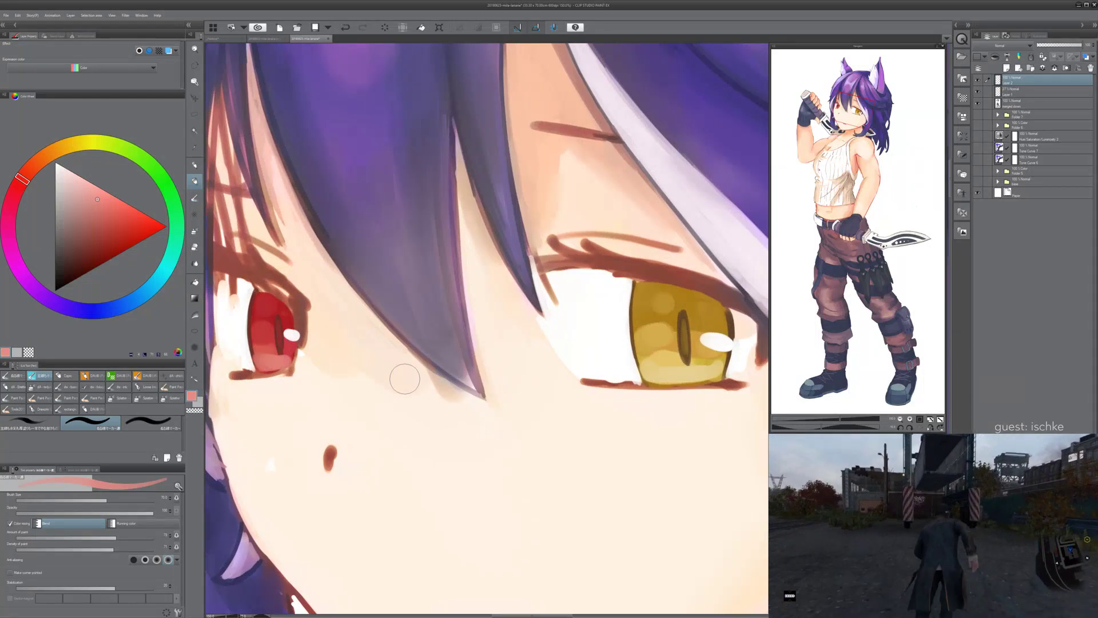
{"action": "left_click", "coordinate": [305, 310], "text": "alt"}
{"action": "mouse_move", "coordinate": [272, 303]}
{"action": "left_mouse_down"}
{"action": "mouse_move", "coordinate": [293, 315]}
{"action": "mouse_move", "coordinate": [259, 301]}
{"action": "left_mouse_up"}
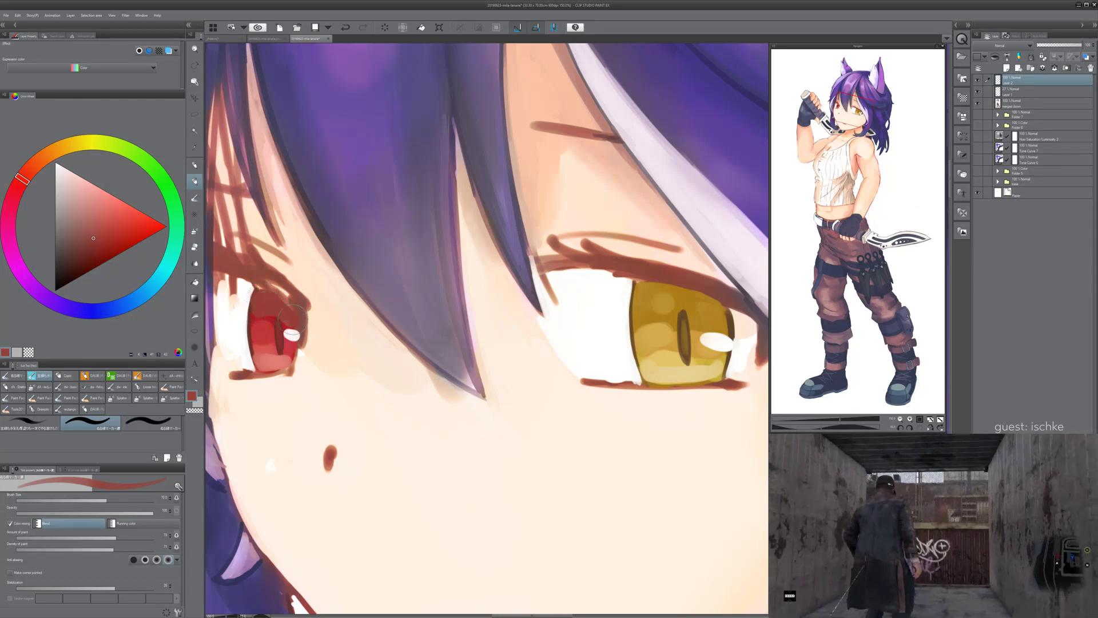
- Shift the colour's hue to an orange-brown and paint a shadow band across the top of the golden iris
{"action": "left_click_drag", "start_coordinate": [526, 282], "coordinate": [486, 324]}
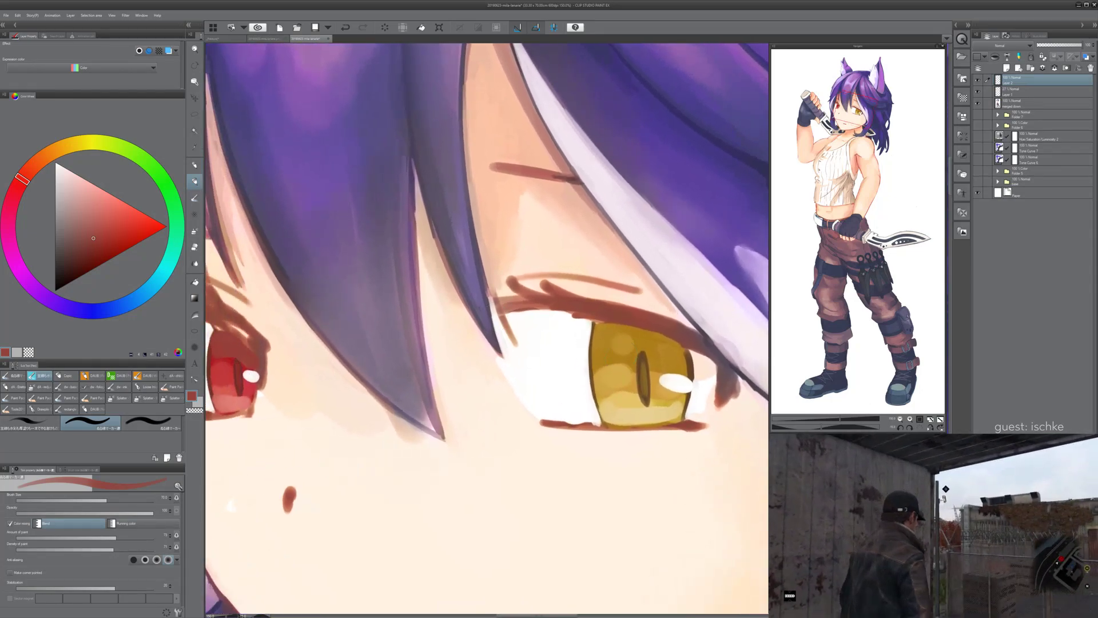
{"action": "left_click", "coordinate": [54, 151]}
{"action": "mouse_move", "coordinate": [611, 333]}
{"action": "left_mouse_down"}
{"action": "mouse_move", "coordinate": [602, 332]}
{"action": "mouse_move", "coordinate": [684, 341]}
{"action": "mouse_move", "coordinate": [623, 332]}
{"action": "mouse_move", "coordinate": [600, 343]}
{"action": "mouse_move", "coordinate": [668, 348]}
{"action": "mouse_move", "coordinate": [552, 356]}
{"action": "left_mouse_up"}
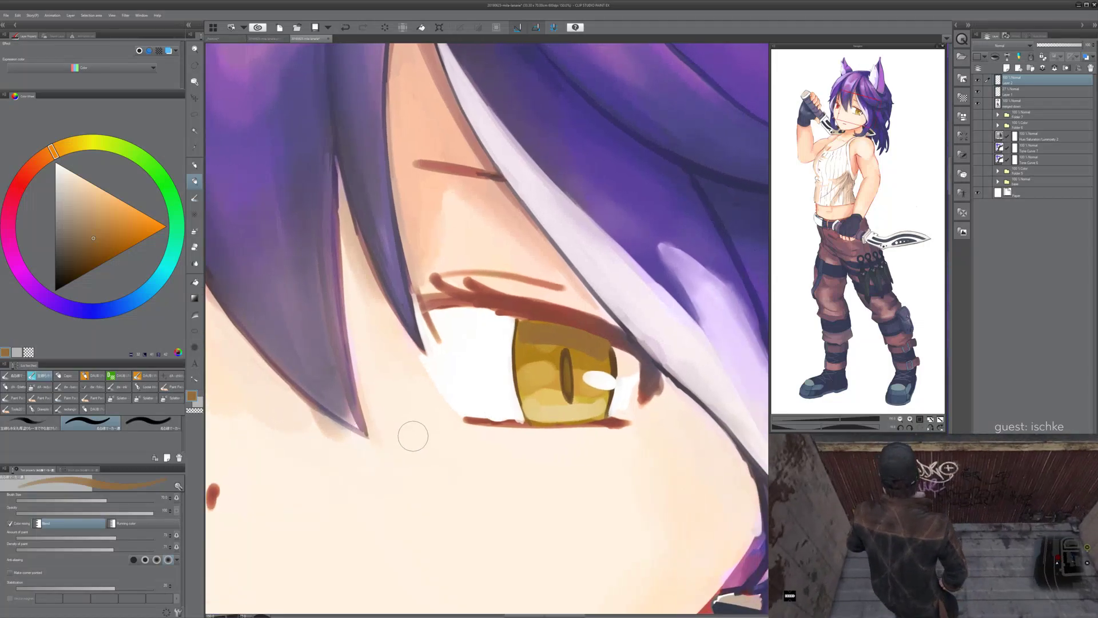
- Blend the round glow patches beside the slit pupil of the golden iris into a soft gradient
{"action": "scroll", "coordinate": [409, 441], "scroll_direction": "down", "scroll_amount": 1}
{"action": "scroll", "coordinate": [412, 407], "scroll_direction": "down", "scroll_amount": 1}
{"action": "key", "text": "asciicircum"}
{"action": "left_click_drag", "start_coordinate": [578, 437], "coordinate": [661, 380]}
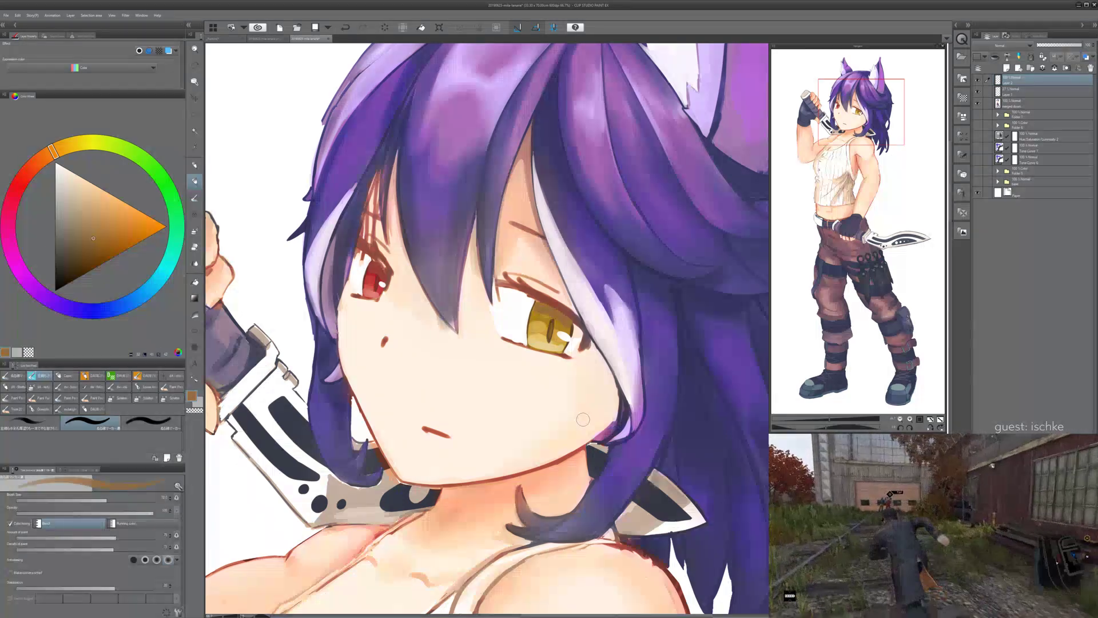
{"action": "scroll", "coordinate": [582, 419], "scroll_direction": "up", "scroll_amount": 3}
{"action": "left_click_drag", "start_coordinate": [583, 419], "coordinate": [515, 602]}
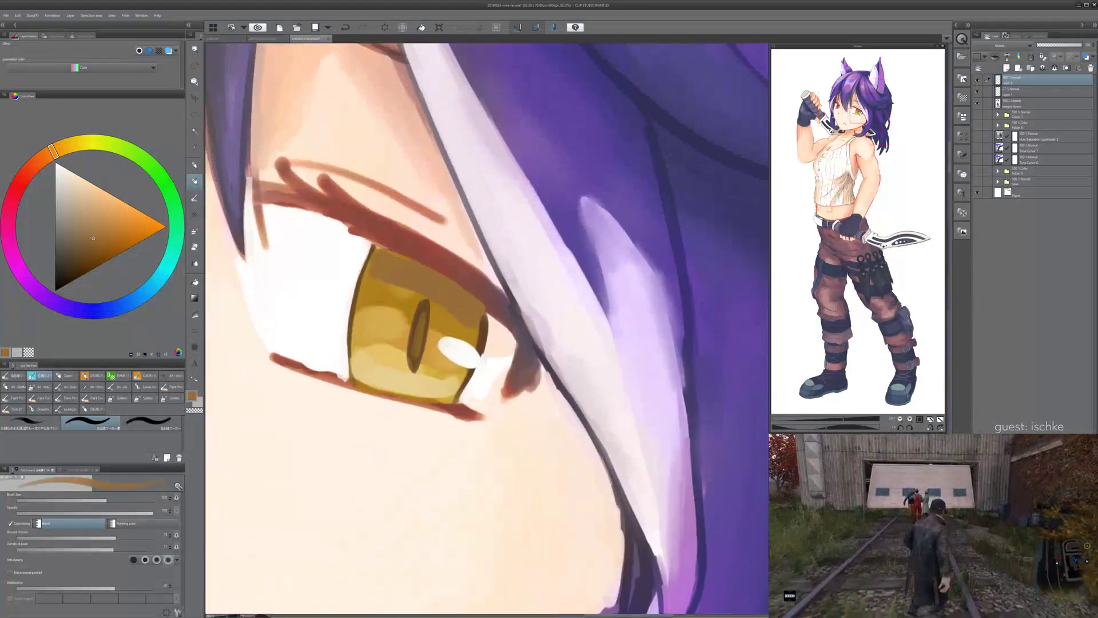
{"action": "scroll", "coordinate": [362, 321], "scroll_direction": "up", "scroll_amount": 3}
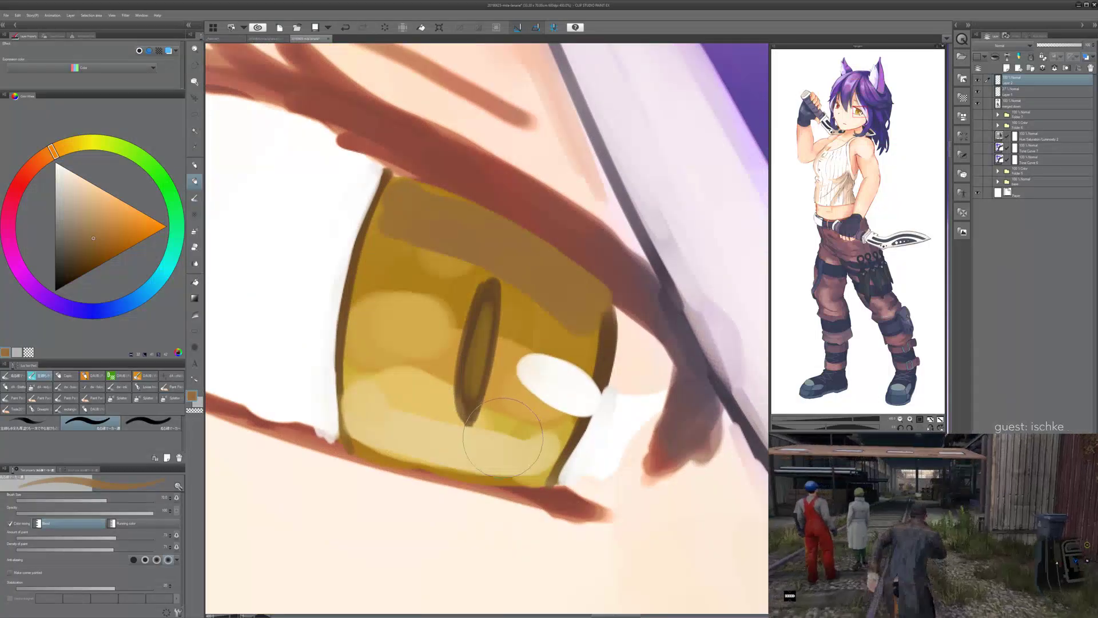
{"action": "key", "text": "j"}
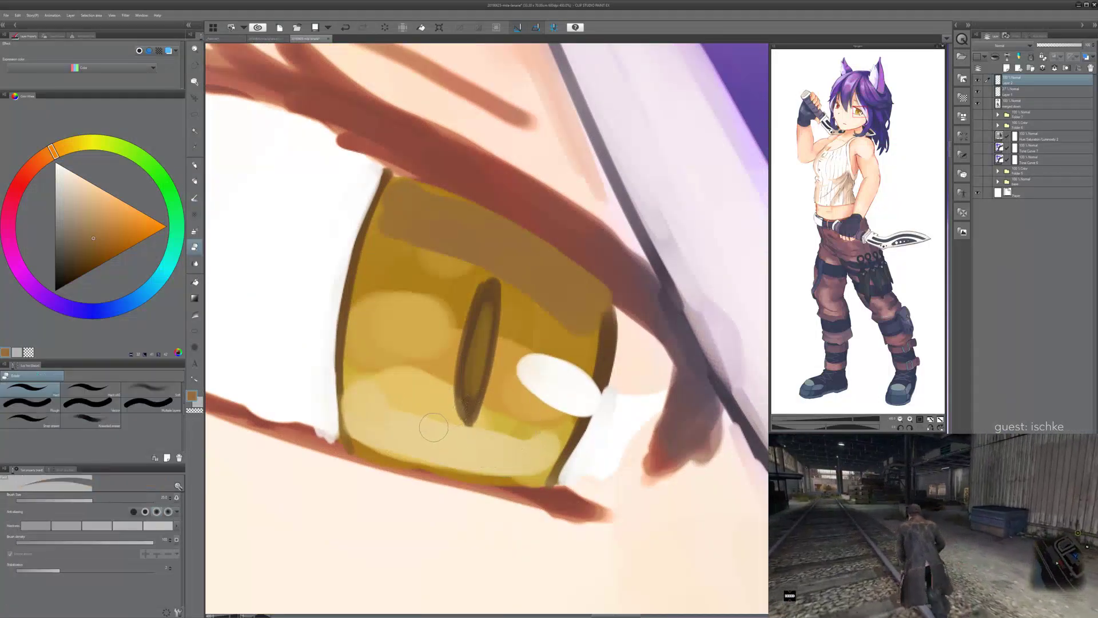
{"action": "key", "text": "j"}
{"action": "mouse_move", "coordinate": [449, 438]}
{"action": "left_mouse_down"}
{"action": "mouse_move", "coordinate": [425, 362]}
{"action": "mouse_move", "coordinate": [424, 429]}
{"action": "mouse_move", "coordinate": [421, 328]}
{"action": "mouse_move", "coordinate": [382, 420]}
{"action": "mouse_move", "coordinate": [381, 343]}
{"action": "mouse_move", "coordinate": [365, 304]}
{"action": "mouse_move", "coordinate": [360, 413]}
{"action": "mouse_move", "coordinate": [356, 360]}
{"action": "mouse_move", "coordinate": [382, 279]}
{"action": "mouse_move", "coordinate": [392, 393]}
{"action": "mouse_move", "coordinate": [407, 425]}
{"action": "mouse_move", "coordinate": [432, 398]}
{"action": "mouse_move", "coordinate": [445, 336]}
{"action": "mouse_move", "coordinate": [441, 409]}
{"action": "mouse_move", "coordinate": [474, 252]}
{"action": "mouse_move", "coordinate": [445, 358]}
{"action": "mouse_move", "coordinate": [454, 299]}
{"action": "mouse_move", "coordinate": [442, 331]}
{"action": "mouse_move", "coordinate": [452, 350]}
{"action": "mouse_move", "coordinate": [442, 315]}
{"action": "left_mouse_up"}
{"action": "mouse_move", "coordinate": [507, 374]}
{"action": "left_mouse_down"}
{"action": "mouse_move", "coordinate": [515, 350]}
{"action": "mouse_move", "coordinate": [499, 389]}
{"action": "left_mouse_up"}
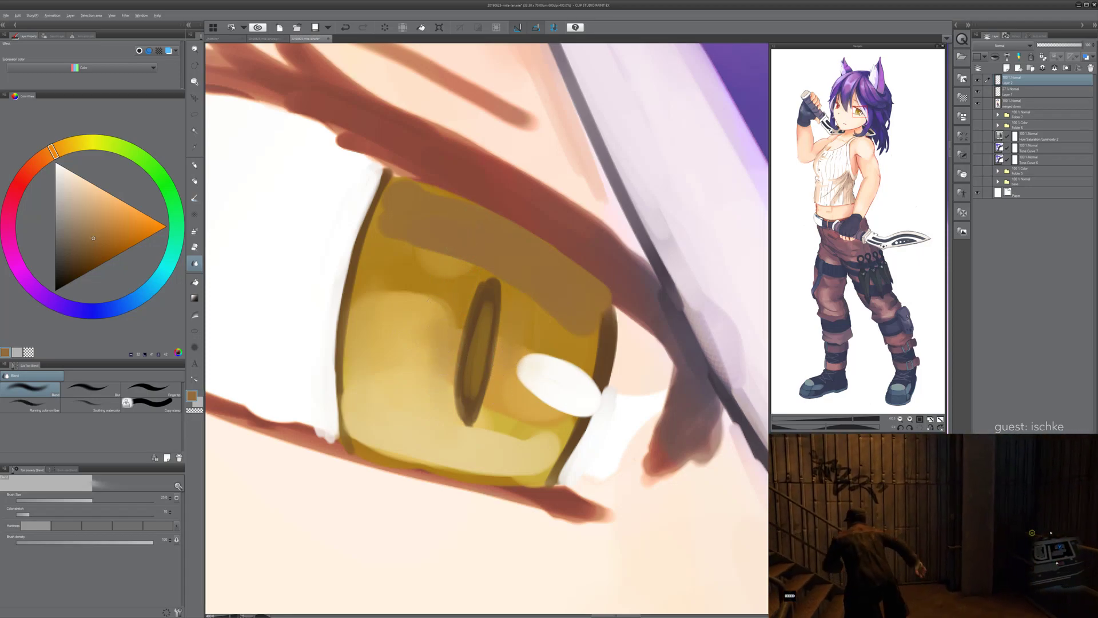
- Sample an orange gold near the white highlight and paint a round patch beside the golden eye's slit pupil
{"action": "left_click", "coordinate": [523, 403], "text": "alt"}
{"action": "key", "text": "p"}
{"action": "left_click_drag", "start_coordinate": [380, 372], "coordinate": [417, 362]}
{"action": "mouse_move", "coordinate": [215, 319]}
{"action": "left_mouse_down"}
{"action": "mouse_move", "coordinate": [471, 345]}
{"action": "mouse_move", "coordinate": [376, 346]}
{"action": "left_mouse_up"}
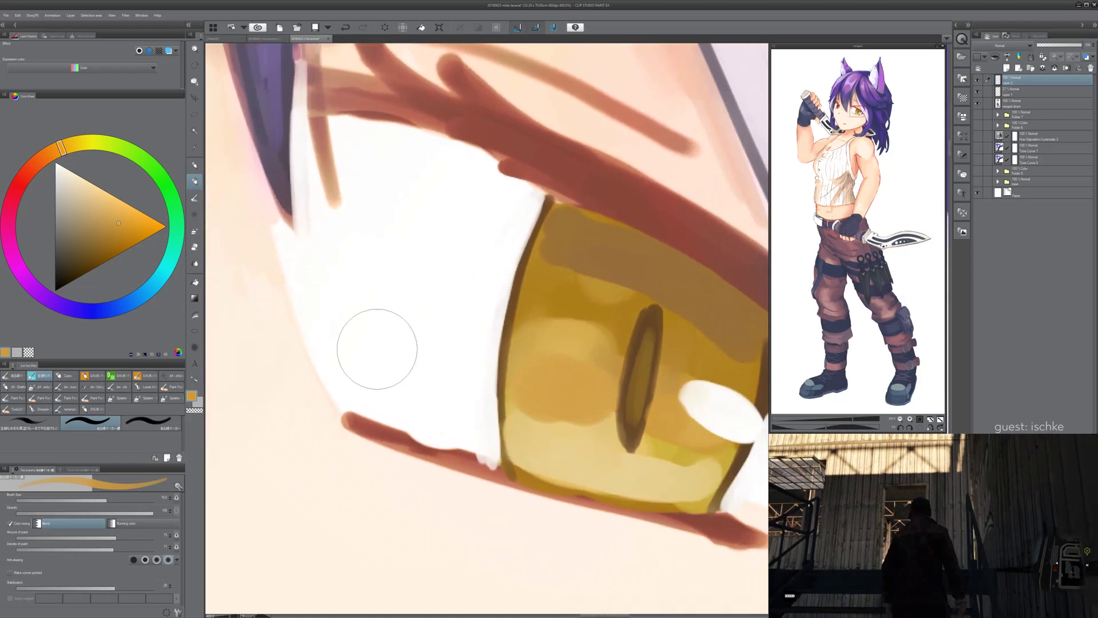
- Blend the orange patch and the upper shadow band smoothly into the golden iris
{"action": "key", "text": "j"}
{"action": "mouse_move", "coordinate": [588, 434]}
{"action": "left_mouse_down"}
{"action": "mouse_move", "coordinate": [592, 403]}
{"action": "mouse_move", "coordinate": [562, 438]}
{"action": "mouse_move", "coordinate": [529, 421]}
{"action": "mouse_move", "coordinate": [549, 423]}
{"action": "left_mouse_up"}
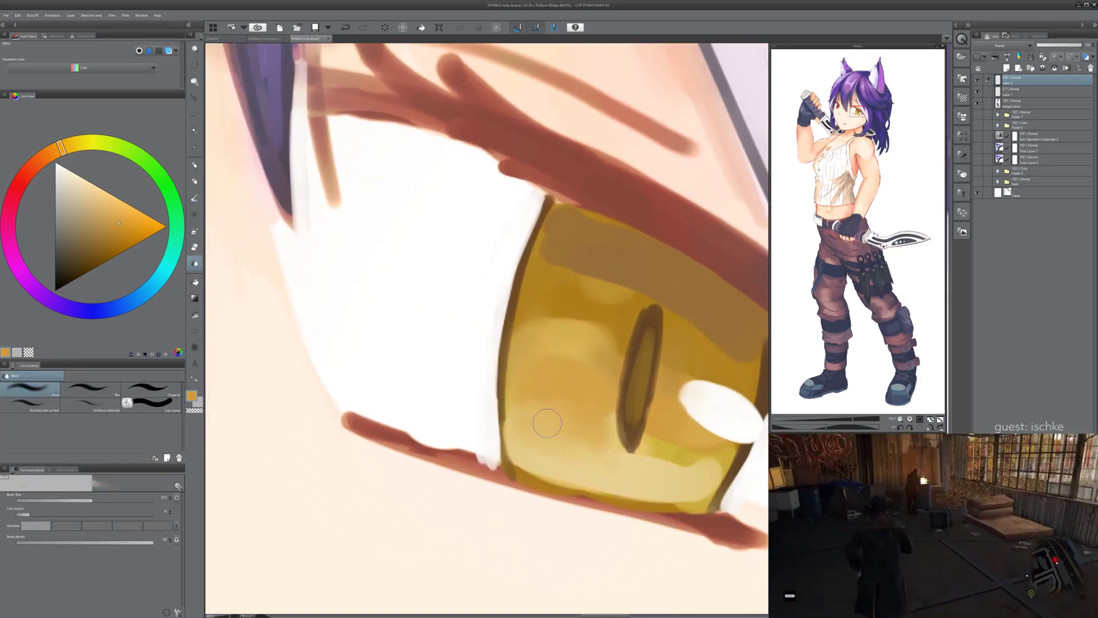
{"action": "left_click_drag", "start_coordinate": [560, 362], "coordinate": [604, 352]}
{"action": "mouse_move", "coordinate": [639, 384]}
{"action": "left_mouse_down"}
{"action": "mouse_move", "coordinate": [487, 378]}
{"action": "mouse_move", "coordinate": [454, 411]}
{"action": "mouse_move", "coordinate": [414, 312]}
{"action": "mouse_move", "coordinate": [442, 322]}
{"action": "mouse_move", "coordinate": [477, 290]}
{"action": "mouse_move", "coordinate": [395, 252]}
{"action": "mouse_move", "coordinate": [386, 231]}
{"action": "left_mouse_up"}
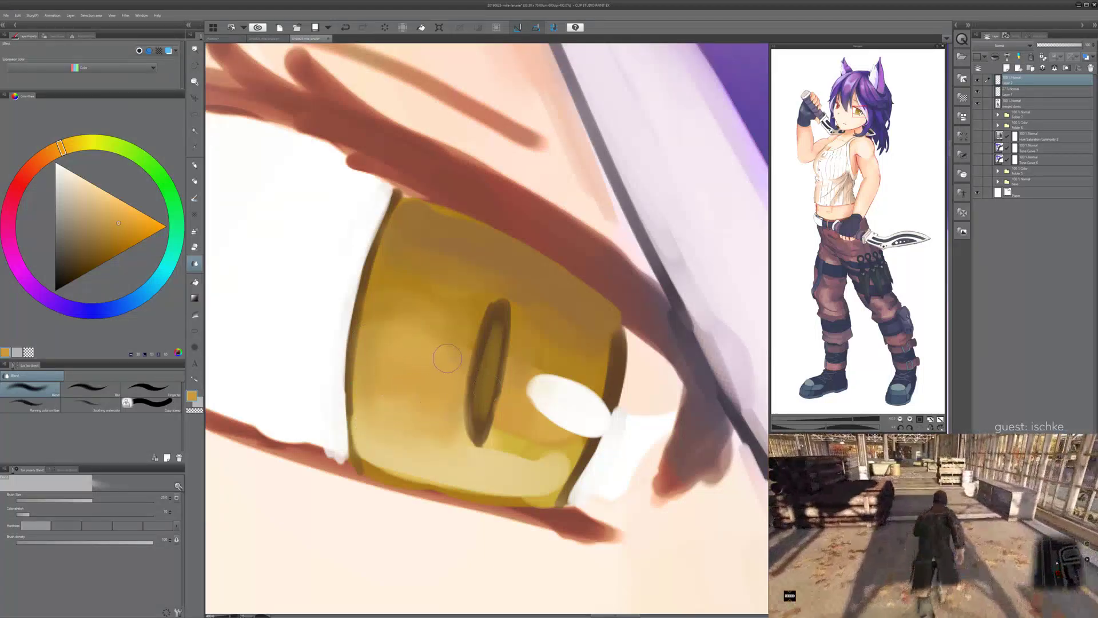
- Smooth the orange and gold tones beside the golden eye's slit pupil with the blending brush
{"action": "mouse_move", "coordinate": [406, 427]}
{"action": "left_mouse_down"}
{"action": "mouse_move", "coordinate": [382, 410]}
{"action": "mouse_move", "coordinate": [370, 337]}
{"action": "left_mouse_up"}
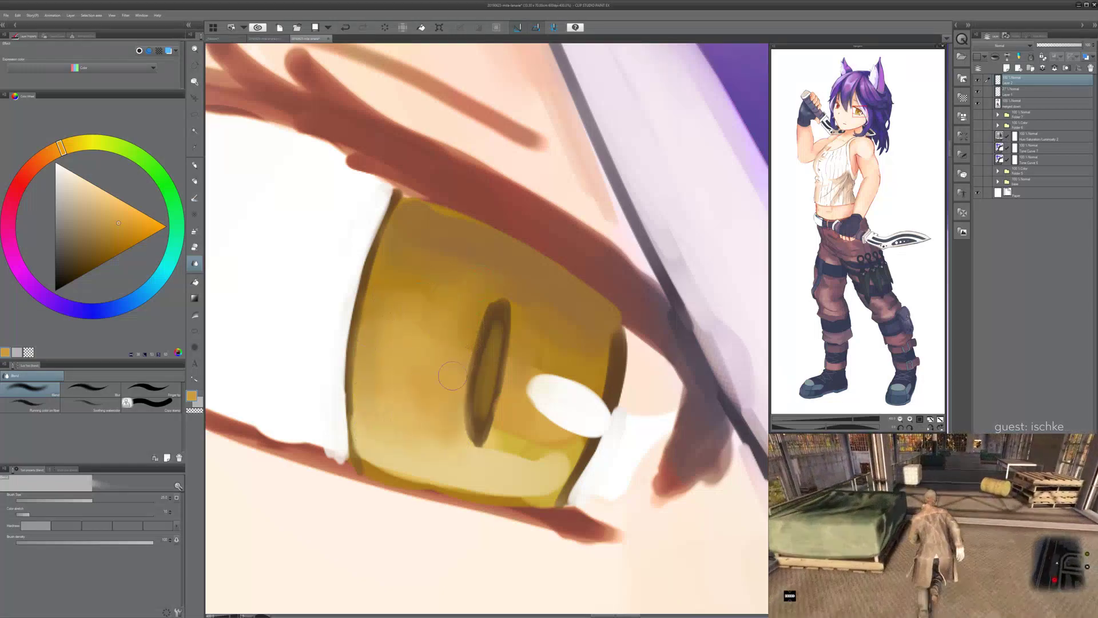
{"action": "left_click_drag", "start_coordinate": [427, 316], "coordinate": [405, 343]}
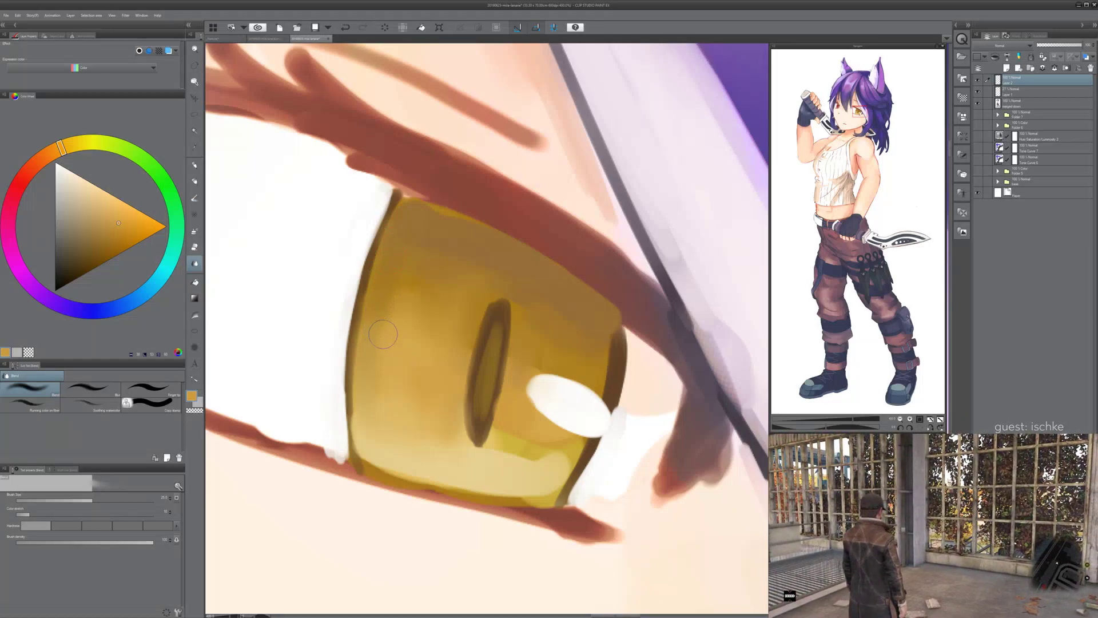
{"action": "left_click_drag", "start_coordinate": [379, 273], "coordinate": [287, 263]}
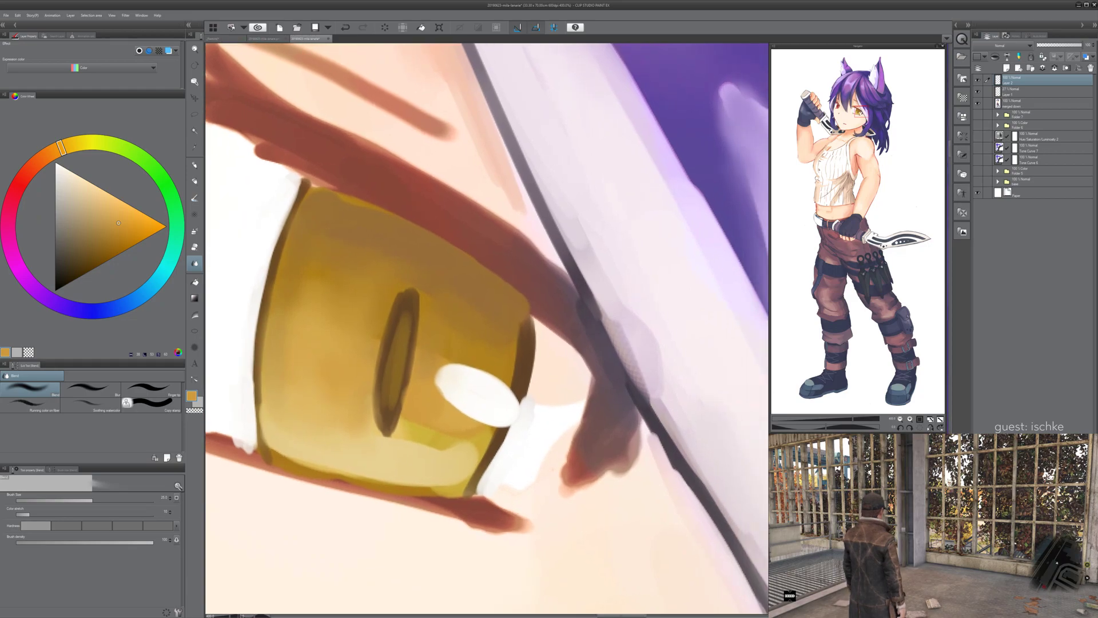
{"action": "left_click_drag", "start_coordinate": [396, 321], "coordinate": [439, 337]}
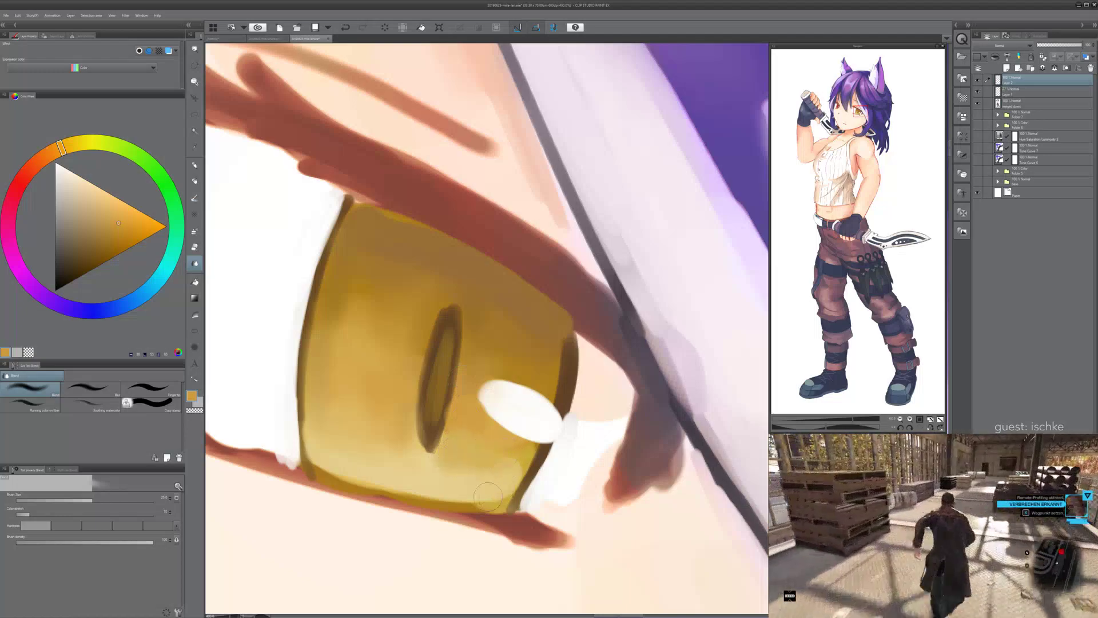
- Blend the pale lower glow and its greenish edge softly into the rest of the golden iris
{"action": "key", "text": "minus"}
{"action": "key", "text": "minus"}
{"action": "key", "text": "minus"}
{"action": "key", "text": "minus"}
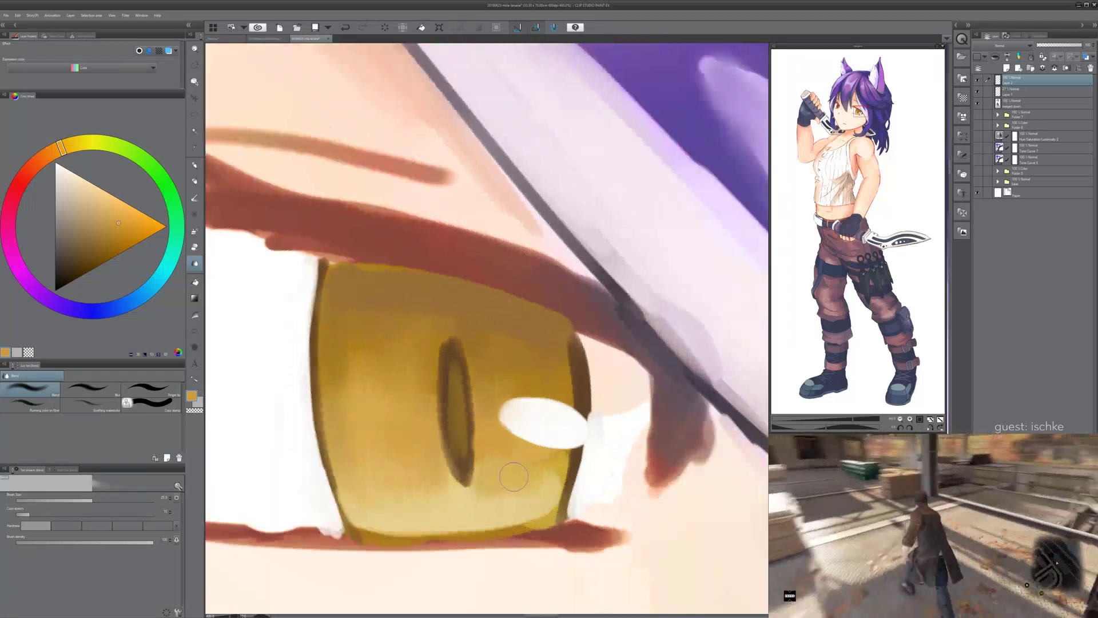
{"action": "left_click_drag", "start_coordinate": [632, 424], "coordinate": [446, 339]}
{"action": "left_click_drag", "start_coordinate": [461, 440], "coordinate": [429, 419]}
{"action": "key", "text": "asciicircum"}
{"action": "key", "text": "asciicircum"}
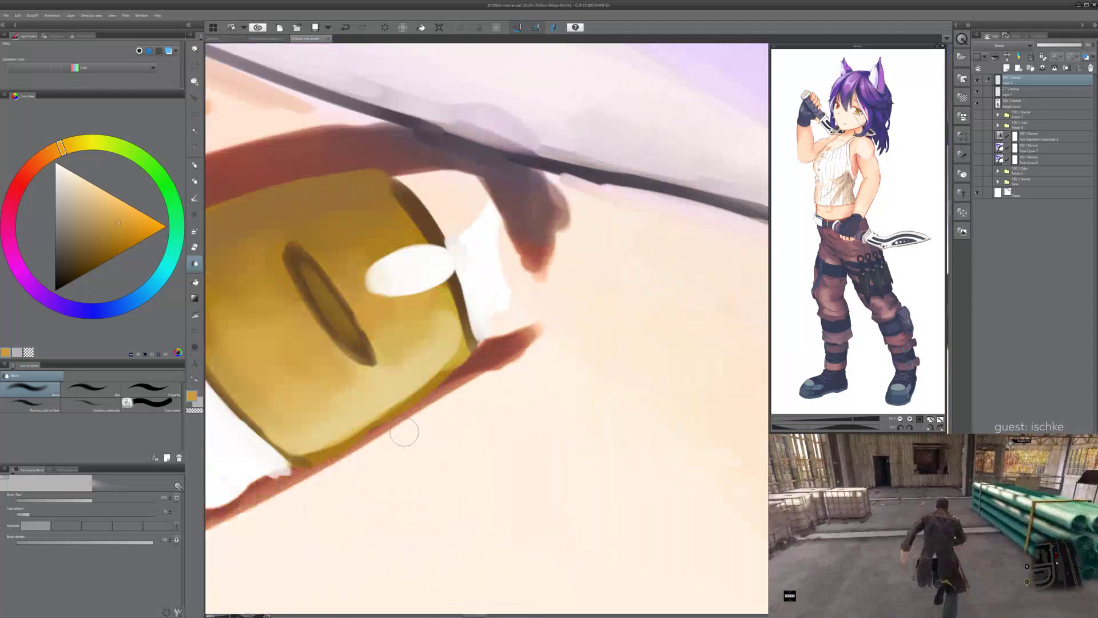
{"action": "key", "text": "asciicircum"}
{"action": "key", "text": "asciicircum"}
{"action": "left_click_drag", "start_coordinate": [446, 355], "coordinate": [394, 404]}
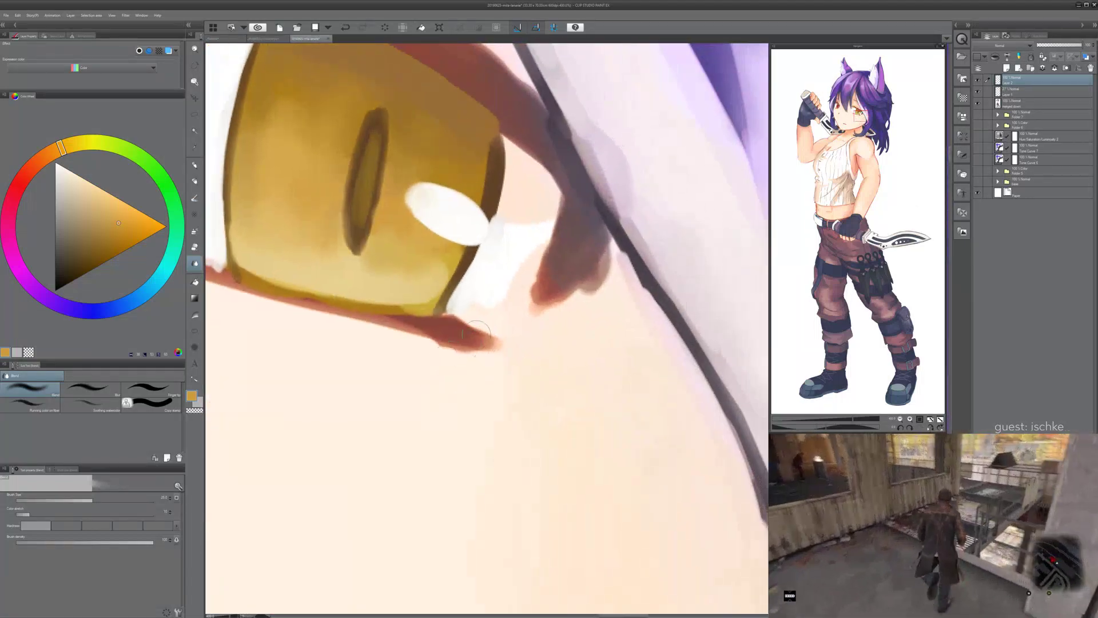
{"action": "key", "text": "ctrl+plus"}
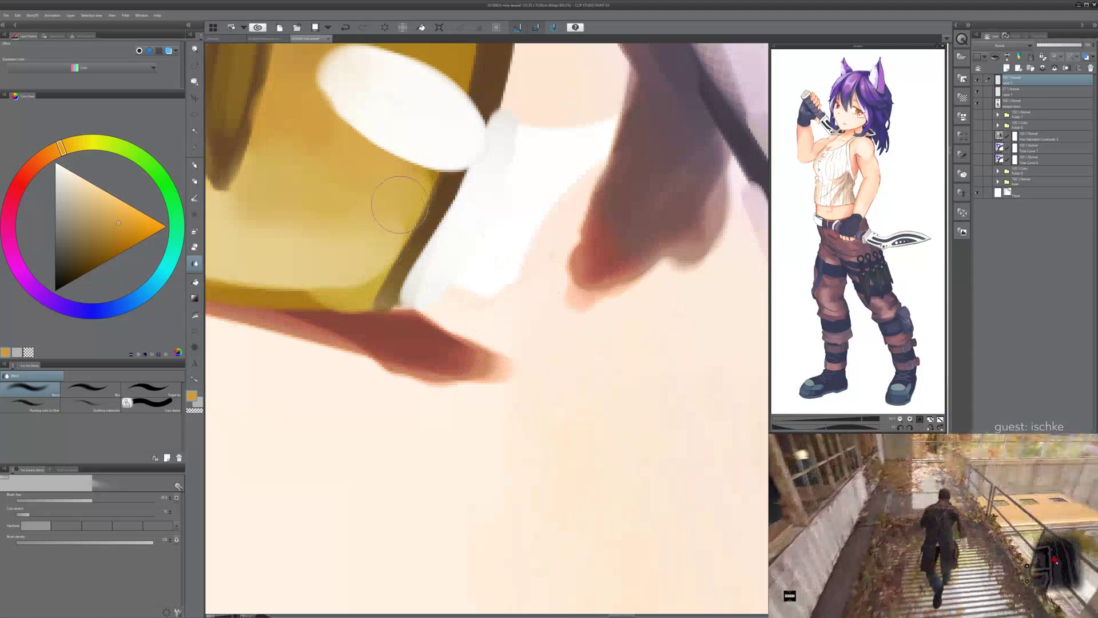
- Blend the red iris's dark upper shadow, mid-red and pink lower glow into a smooth gradient around the slit pupil
{"action": "scroll", "coordinate": [429, 268], "scroll_direction": "down", "scroll_amount": 2}
{"action": "scroll", "coordinate": [534, 420], "scroll_direction": "down", "scroll_amount": 6}
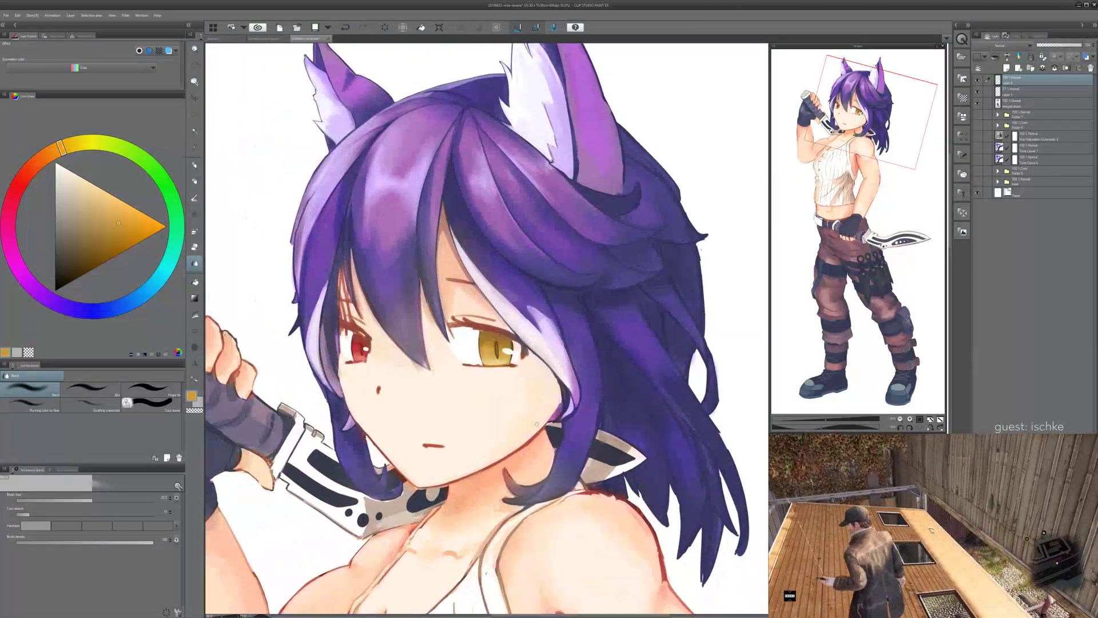
{"action": "scroll", "coordinate": [357, 347], "scroll_direction": "up", "scroll_amount": 8}
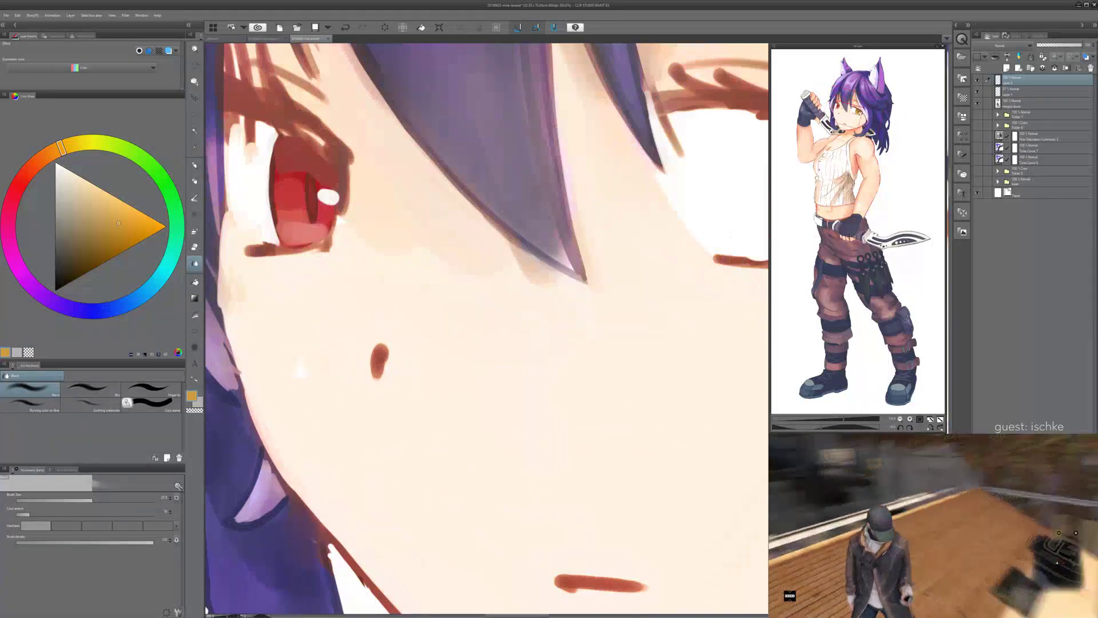
{"action": "scroll", "coordinate": [343, 309], "scroll_direction": "up", "scroll_amount": 3}
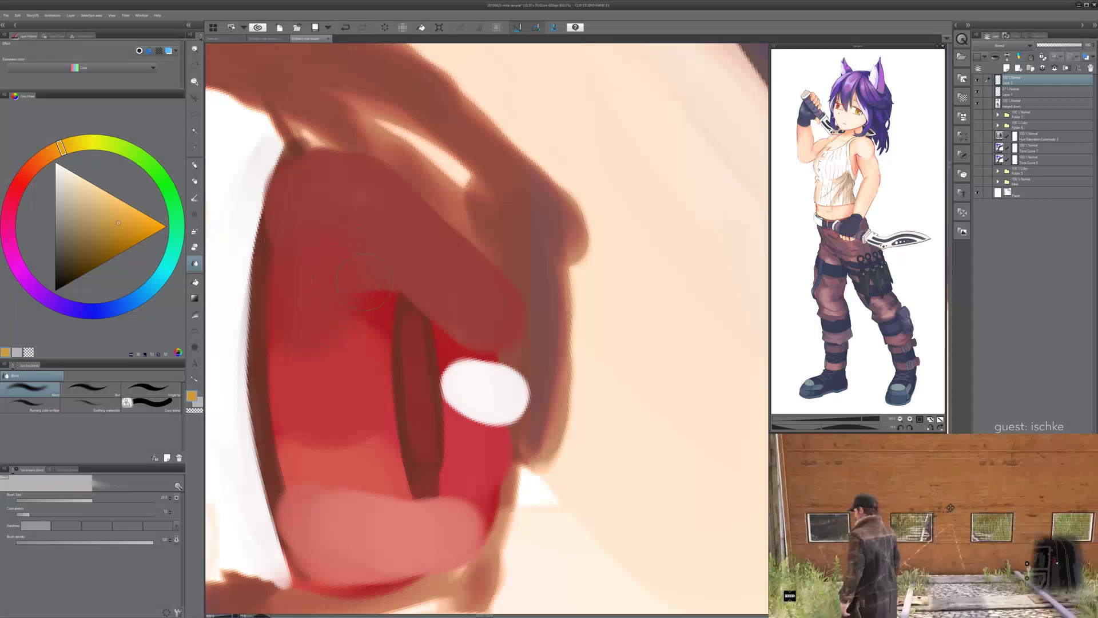
{"action": "mouse_move", "coordinate": [367, 310]}
{"action": "left_mouse_down"}
{"action": "mouse_move", "coordinate": [361, 471]}
{"action": "mouse_move", "coordinate": [358, 441]}
{"action": "mouse_move", "coordinate": [317, 442]}
{"action": "mouse_move", "coordinate": [305, 459]}
{"action": "mouse_move", "coordinate": [320, 492]}
{"action": "left_mouse_up"}
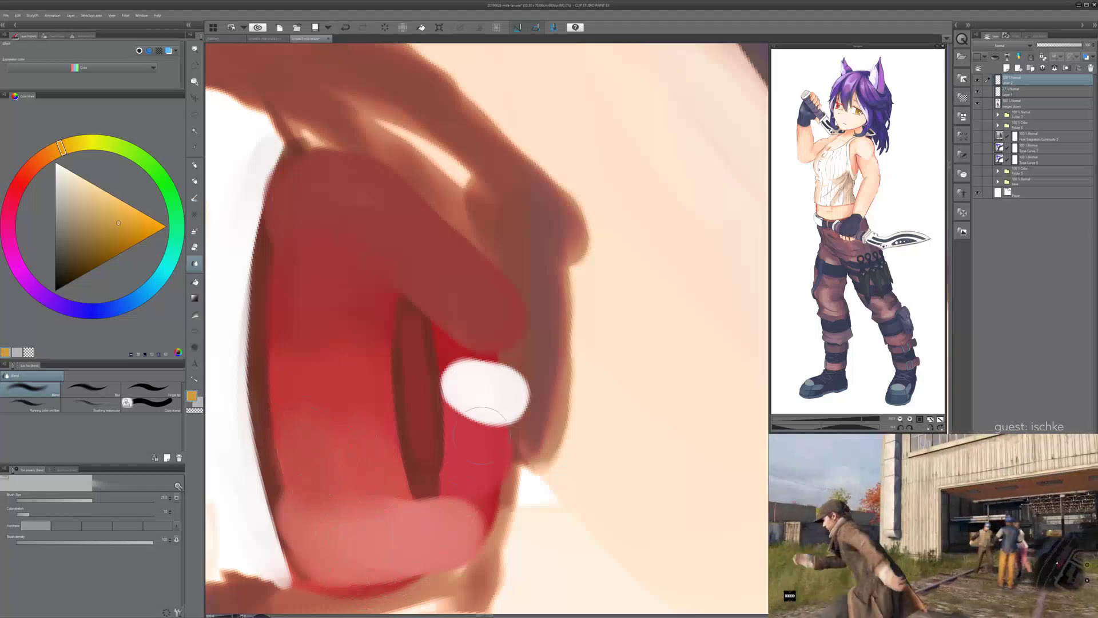
{"action": "left_click_drag", "start_coordinate": [464, 477], "coordinate": [469, 493]}
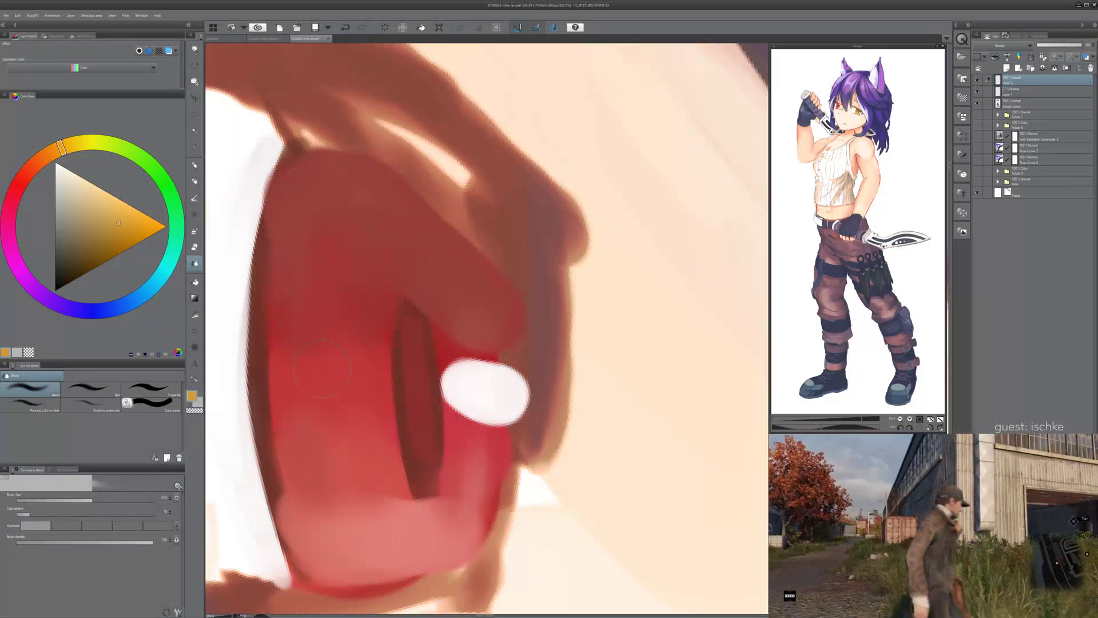
{"action": "scroll", "coordinate": [322, 368], "scroll_direction": "down", "scroll_amount": 3}
{"action": "scroll", "coordinate": [399, 382], "scroll_direction": "up", "scroll_amount": 2}
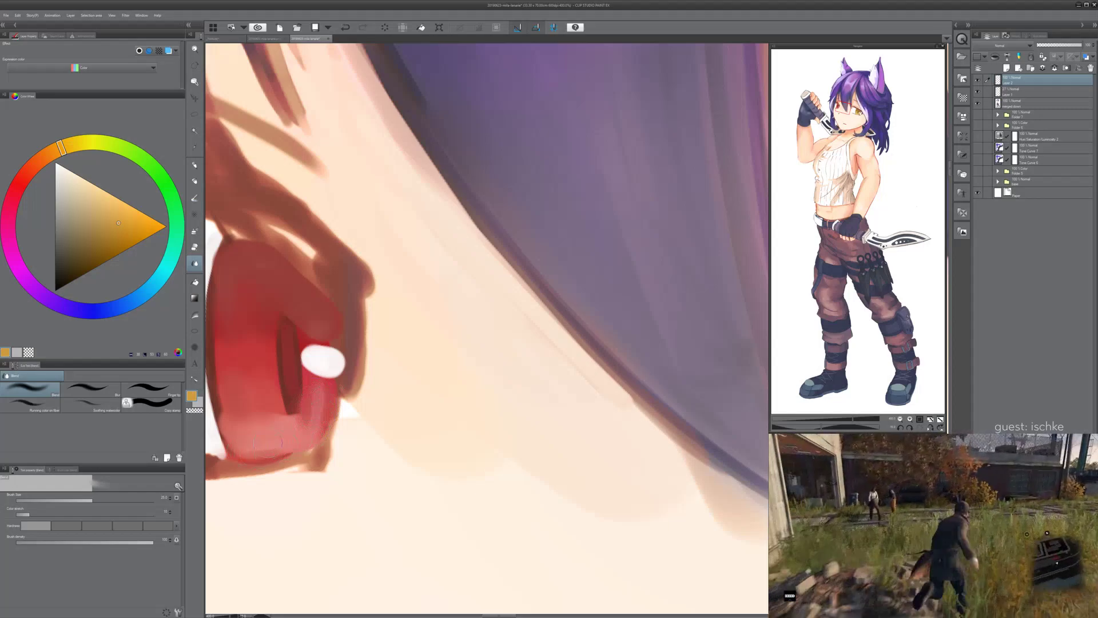
- Sample white from the golden eye's highlight, switch to the painting brush and shift the colour to a very pale grey-blue
{"action": "scroll", "coordinate": [546, 506], "scroll_direction": "down", "scroll_amount": 6}
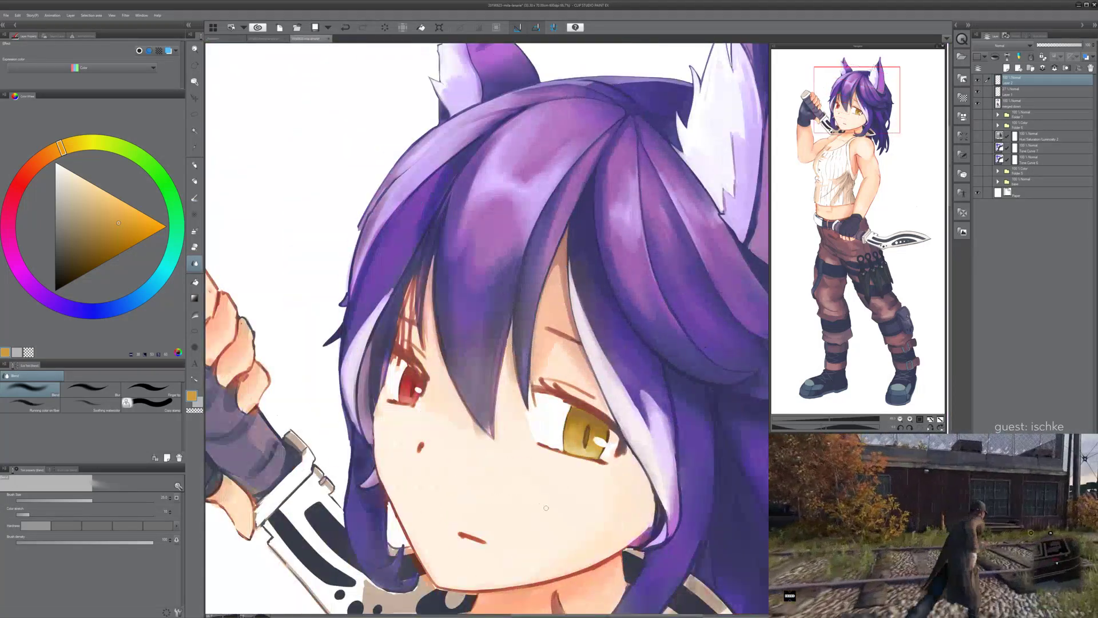
{"action": "left_click_drag", "start_coordinate": [546, 507], "coordinate": [471, 472]}
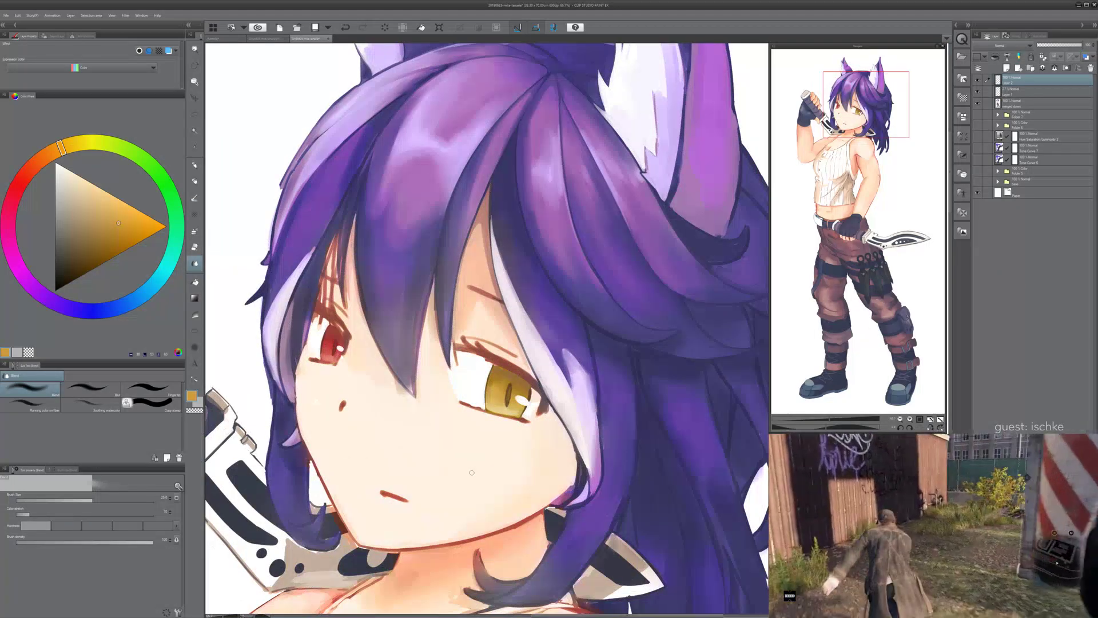
{"action": "scroll", "coordinate": [471, 473], "scroll_direction": "up", "scroll_amount": 5}
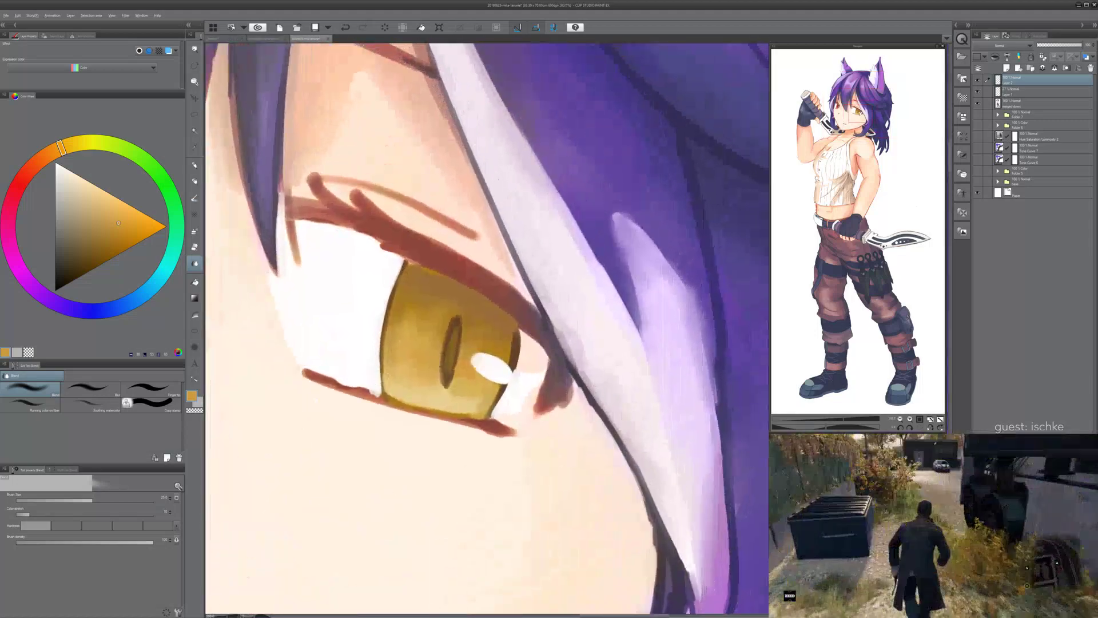
{"action": "left_click", "coordinate": [491, 367], "text": "alt"}
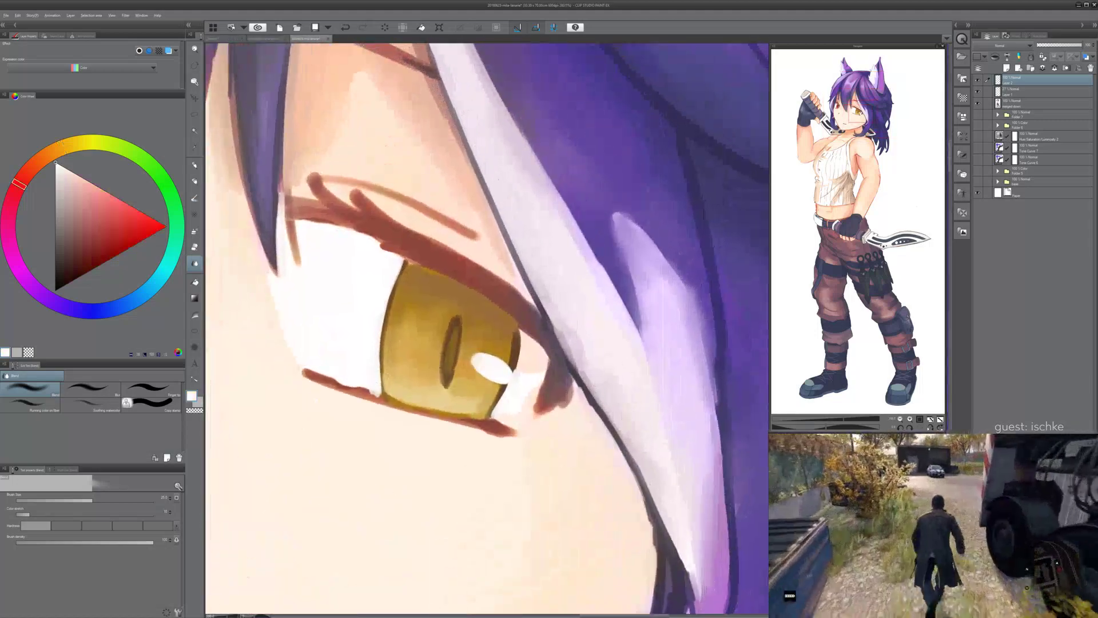
{"action": "left_click", "coordinate": [148, 290]}
{"action": "left_click", "coordinate": [76, 185]}
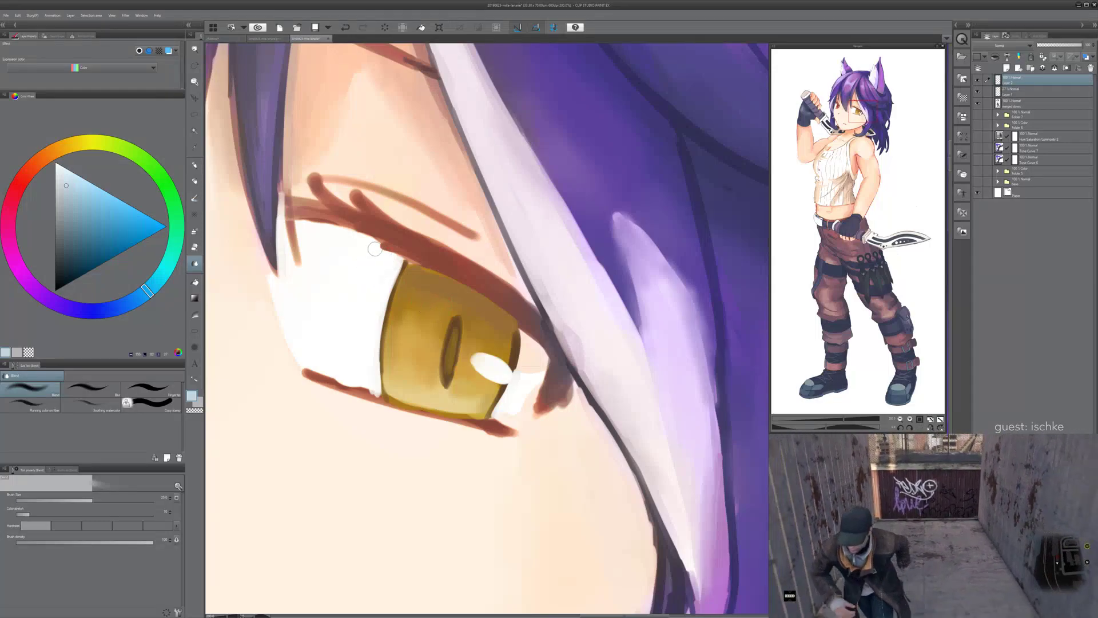
{"action": "key", "text": "b"}
{"action": "left_click_drag", "start_coordinate": [351, 265], "coordinate": [380, 285]}
{"action": "key", "text": "ctrl+z"}
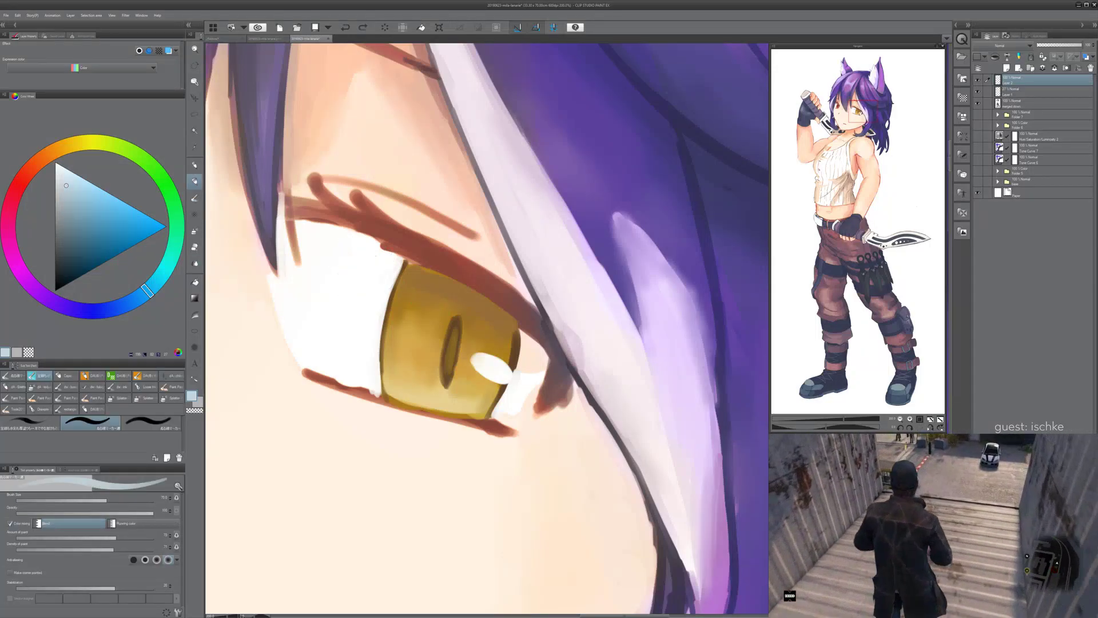
{"action": "left_click_drag", "start_coordinate": [58, 185], "coordinate": [58, 176]}
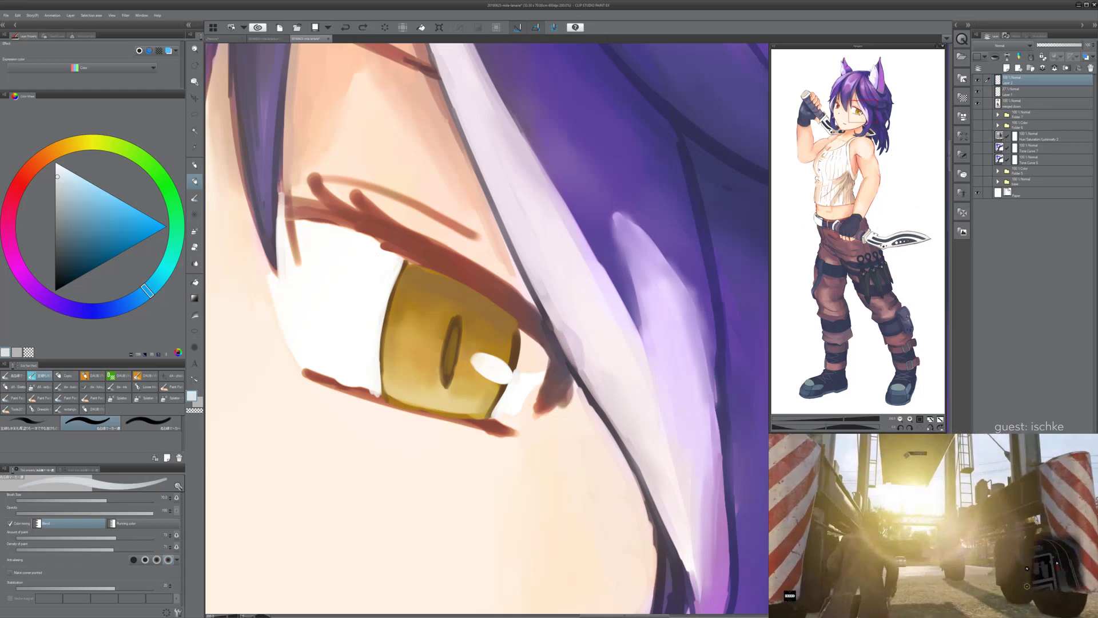
- Paint a pale grey-blue shadow band under the upper lid across the eye white on both sides of the golden iris
{"action": "key", "text": "minus"}
{"action": "key", "text": "minus"}
{"action": "key", "text": "minus"}
{"action": "key", "text": "minus"}
{"action": "mouse_move", "coordinate": [414, 478]}
{"action": "left_mouse_down"}
{"action": "mouse_move", "coordinate": [443, 416]}
{"action": "mouse_move", "coordinate": [350, 491]}
{"action": "left_mouse_up"}
{"action": "scroll", "coordinate": [444, 415], "scroll_direction": "up", "scroll_amount": 2}
{"action": "scroll", "coordinate": [459, 386], "scroll_direction": "down", "scroll_amount": 2}
{"action": "mouse_move", "coordinate": [424, 416]}
{"action": "left_mouse_down"}
{"action": "mouse_move", "coordinate": [401, 429]}
{"action": "mouse_move", "coordinate": [439, 390]}
{"action": "mouse_move", "coordinate": [382, 445]}
{"action": "mouse_move", "coordinate": [473, 369]}
{"action": "mouse_move", "coordinate": [410, 429]}
{"action": "mouse_move", "coordinate": [527, 375]}
{"action": "mouse_move", "coordinate": [456, 388]}
{"action": "left_mouse_up"}
{"action": "key", "text": "ctrl+z"}
{"action": "mouse_move", "coordinate": [615, 301]}
{"action": "left_mouse_down"}
{"action": "mouse_move", "coordinate": [493, 337]}
{"action": "mouse_move", "coordinate": [503, 337]}
{"action": "left_mouse_up"}
{"action": "left_click_drag", "start_coordinate": [478, 338], "coordinate": [500, 341]}
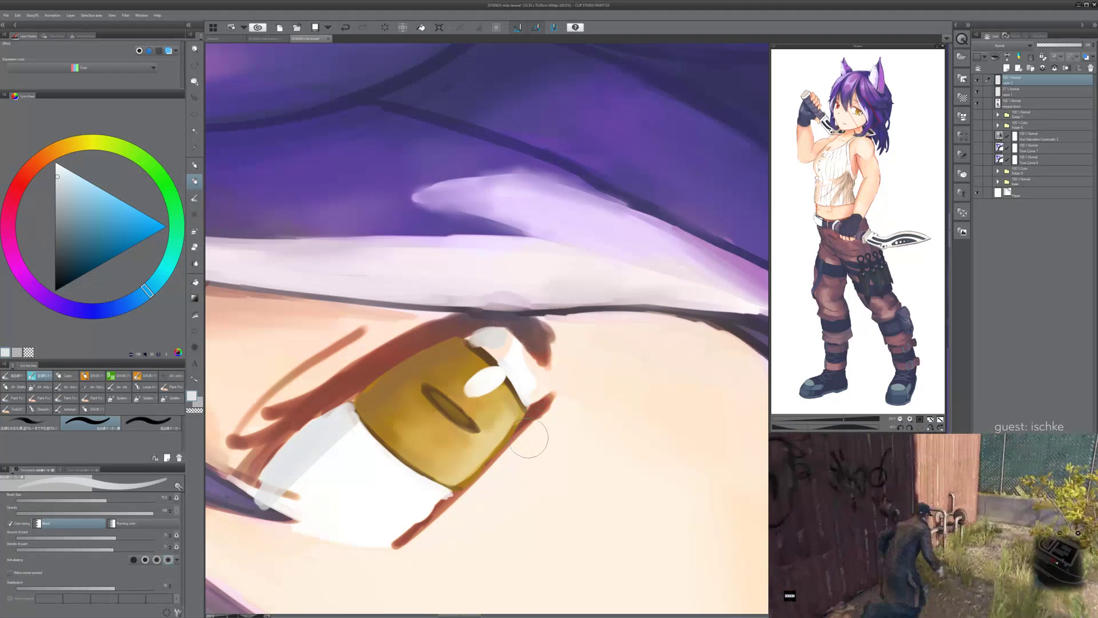
{"action": "key", "text": "asciicircum"}
{"action": "key", "text": "asciicircum"}
{"action": "key", "text": "asciicircum"}
{"action": "key", "text": "asciicircum"}
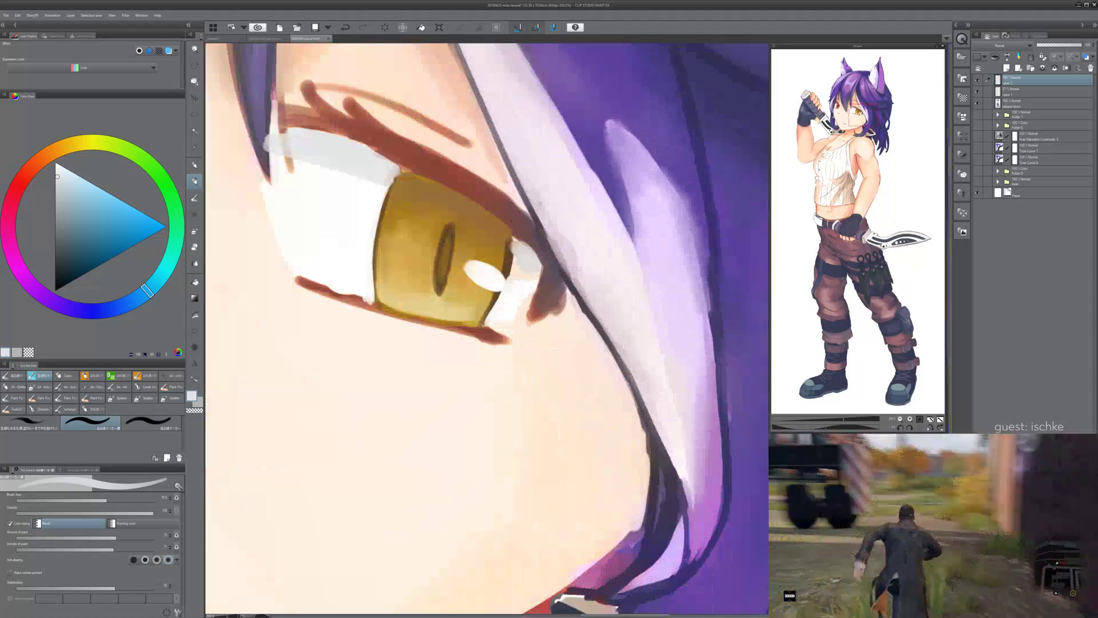
- Sample white and fill the eye white at the golden eye's outer corner, leaving the pale shadow above it
{"action": "left_click_drag", "start_coordinate": [560, 242], "coordinate": [544, 286]}
{"action": "left_click", "coordinate": [496, 337], "text": "alt"}
{"action": "mouse_move", "coordinate": [486, 320]}
{"action": "left_mouse_down"}
{"action": "mouse_move", "coordinate": [504, 349]}
{"action": "mouse_move", "coordinate": [518, 340]}
{"action": "mouse_move", "coordinate": [486, 352]}
{"action": "mouse_move", "coordinate": [485, 367]}
{"action": "mouse_move", "coordinate": [493, 356]}
{"action": "left_mouse_up"}
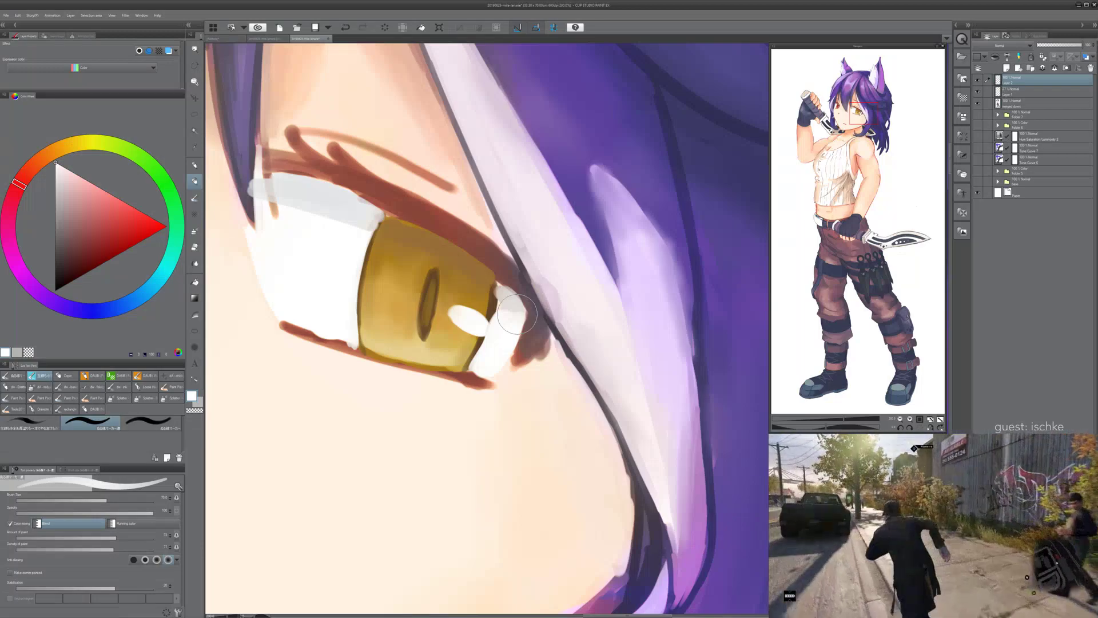
{"action": "mouse_move", "coordinate": [516, 313]}
{"action": "left_mouse_down"}
{"action": "mouse_move", "coordinate": [502, 334]}
{"action": "mouse_move", "coordinate": [508, 312]}
{"action": "mouse_move", "coordinate": [523, 320]}
{"action": "left_mouse_up"}
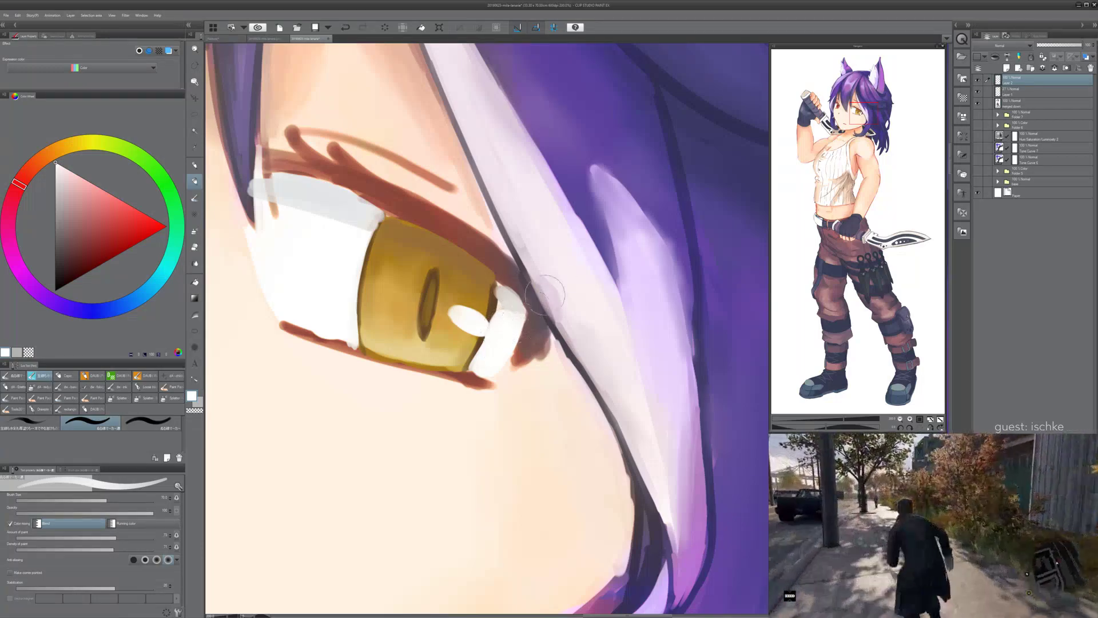
{"action": "scroll", "coordinate": [549, 259], "scroll_direction": "down", "scroll_amount": 3}
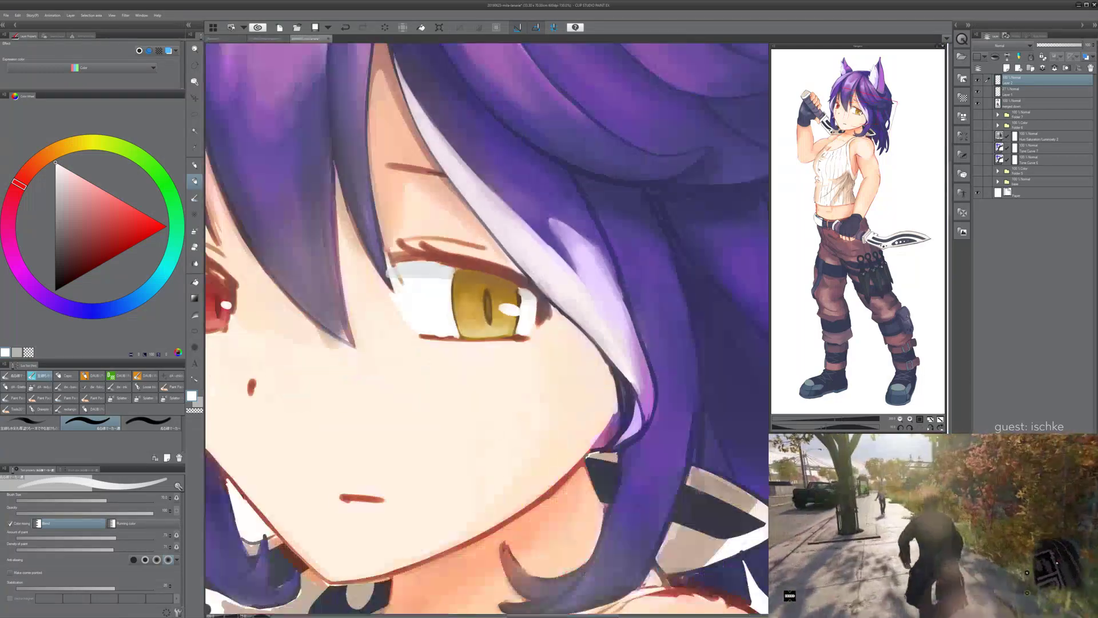
{"action": "key", "text": "minus"}
{"action": "left_click_drag", "start_coordinate": [546, 306], "coordinate": [598, 268]}
{"action": "key", "text": "asciicircum"}
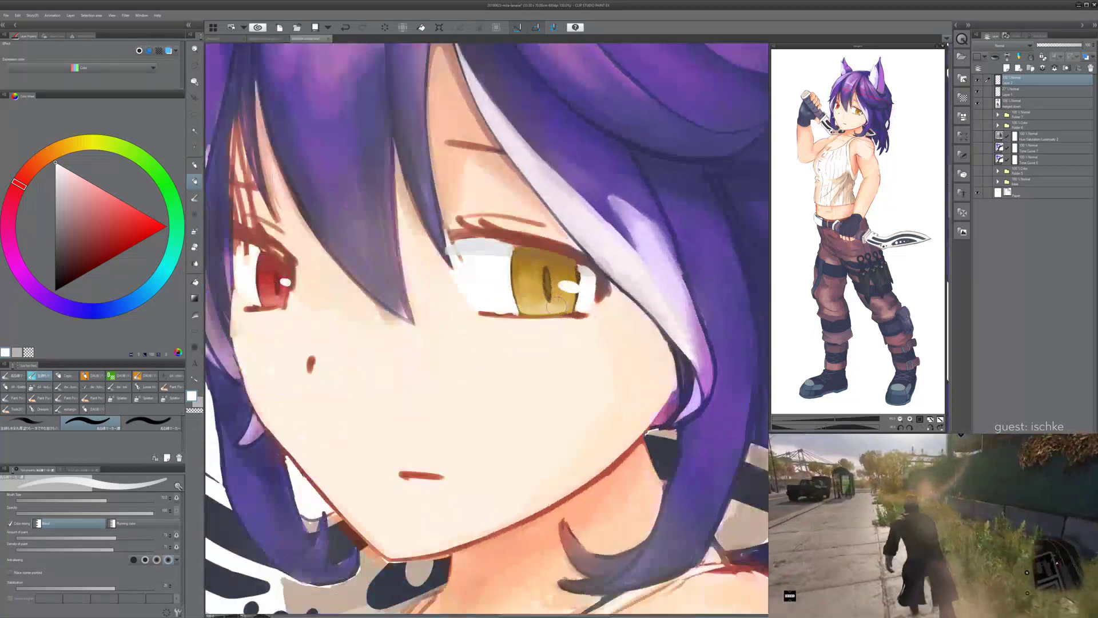
{"action": "scroll", "coordinate": [569, 291], "scroll_direction": "up", "scroll_amount": 4}
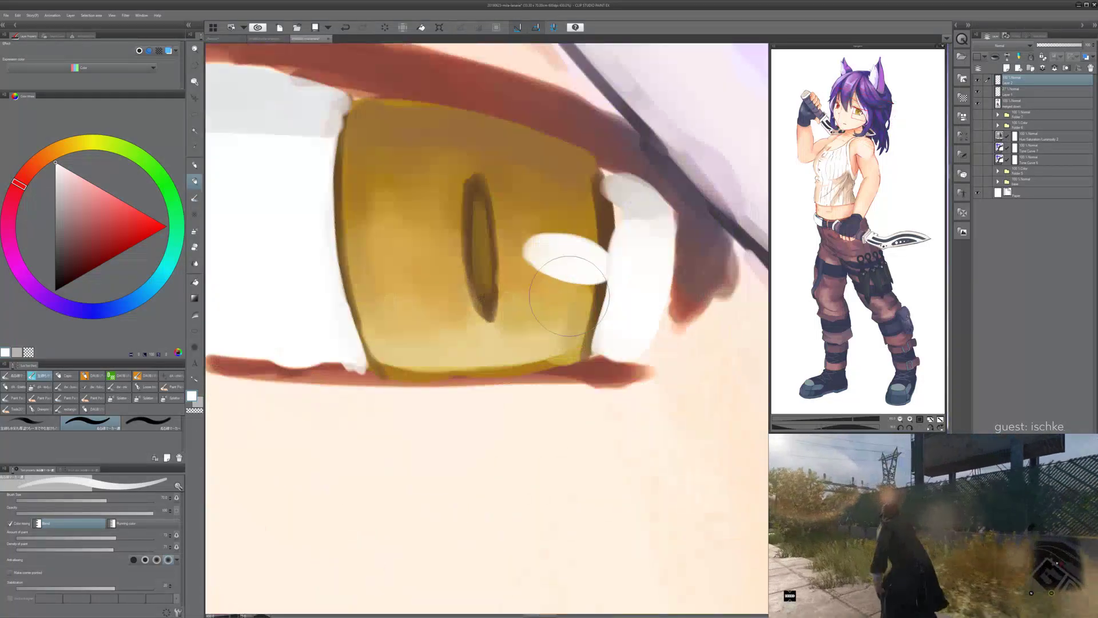
- Resample the pale grey-blue and extend the shadow on the large eye white up along the upper lash line
{"action": "key", "text": "minus"}
{"action": "key", "text": "minus"}
{"action": "key", "text": "minus"}
{"action": "scroll", "coordinate": [493, 386], "scroll_direction": "up", "scroll_amount": 2}
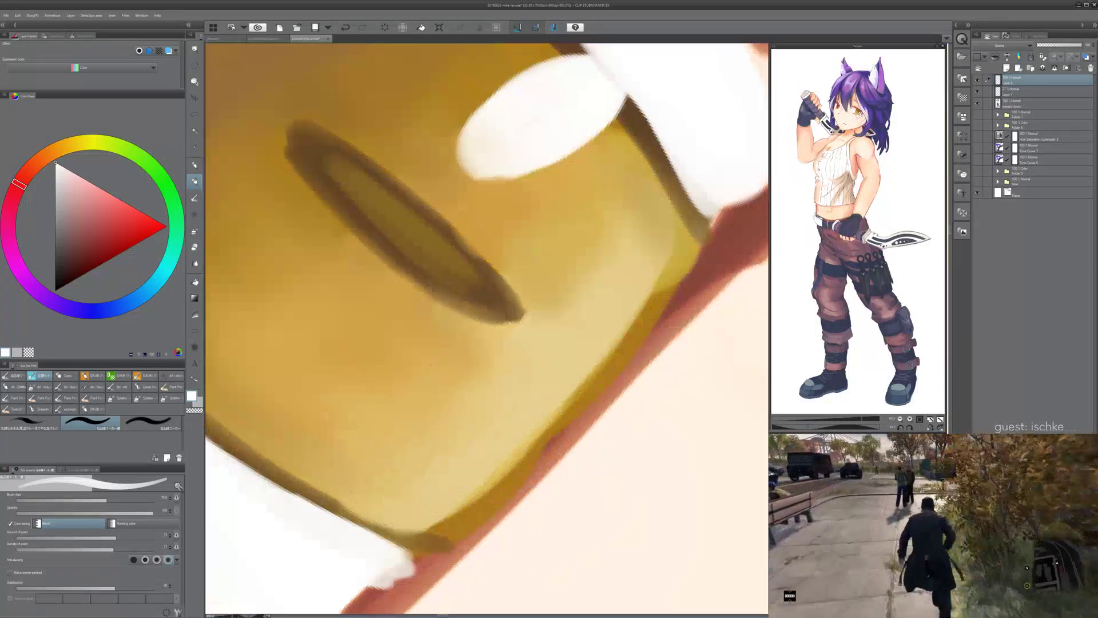
{"action": "scroll", "coordinate": [738, 313], "scroll_direction": "down", "scroll_amount": 2}
{"action": "scroll", "coordinate": [555, 362], "scroll_direction": "down", "scroll_amount": 2}
{"action": "scroll", "coordinate": [407, 407], "scroll_direction": "up", "scroll_amount": 2}
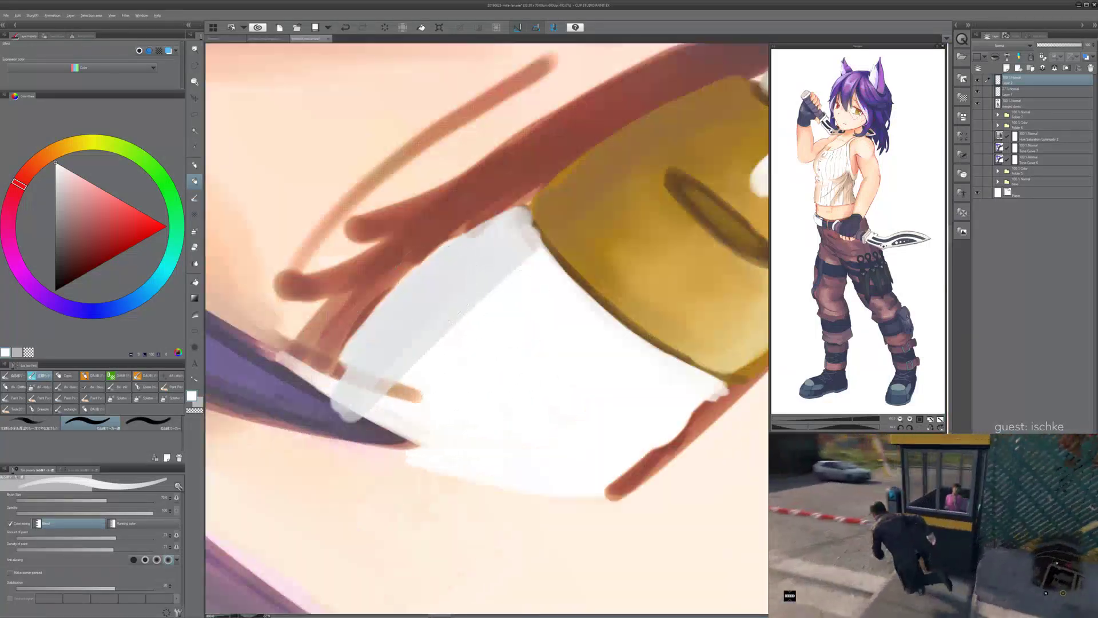
{"action": "left_click", "coordinate": [426, 301], "text": "alt"}
{"action": "left_click_drag", "start_coordinate": [452, 300], "coordinate": [397, 354]}
{"action": "mouse_move", "coordinate": [451, 285]}
{"action": "left_mouse_down"}
{"action": "mouse_move", "coordinate": [376, 321]}
{"action": "mouse_move", "coordinate": [451, 274]}
{"action": "mouse_move", "coordinate": [344, 363]}
{"action": "left_mouse_up"}
{"action": "key", "text": "ctrl+z"}
{"action": "key", "text": "ctrl+z"}
{"action": "key", "text": "ctrl+z"}
{"action": "left_click_drag", "start_coordinate": [432, 297], "coordinate": [329, 384]}
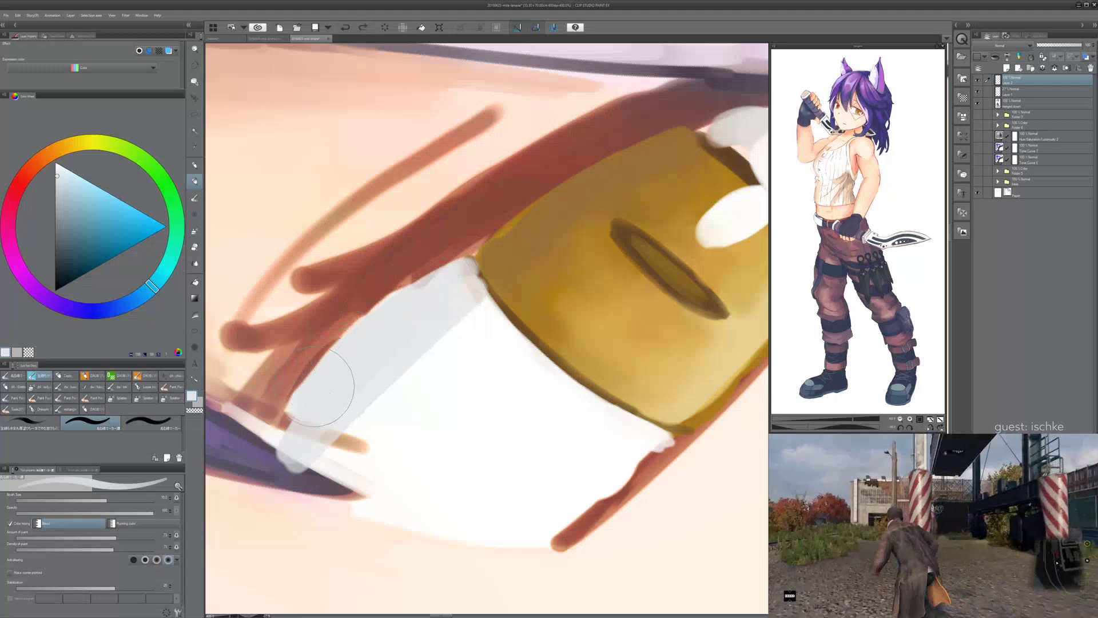
- Reduce the brush size and fill in the pale shadow along the lash edge of the golden eye's white
{"action": "key", "text": "["}
{"action": "key", "text": "["}
{"action": "key", "text": "["}
{"action": "key", "text": "["}
{"action": "key", "text": "["}
{"action": "key", "text": "["}
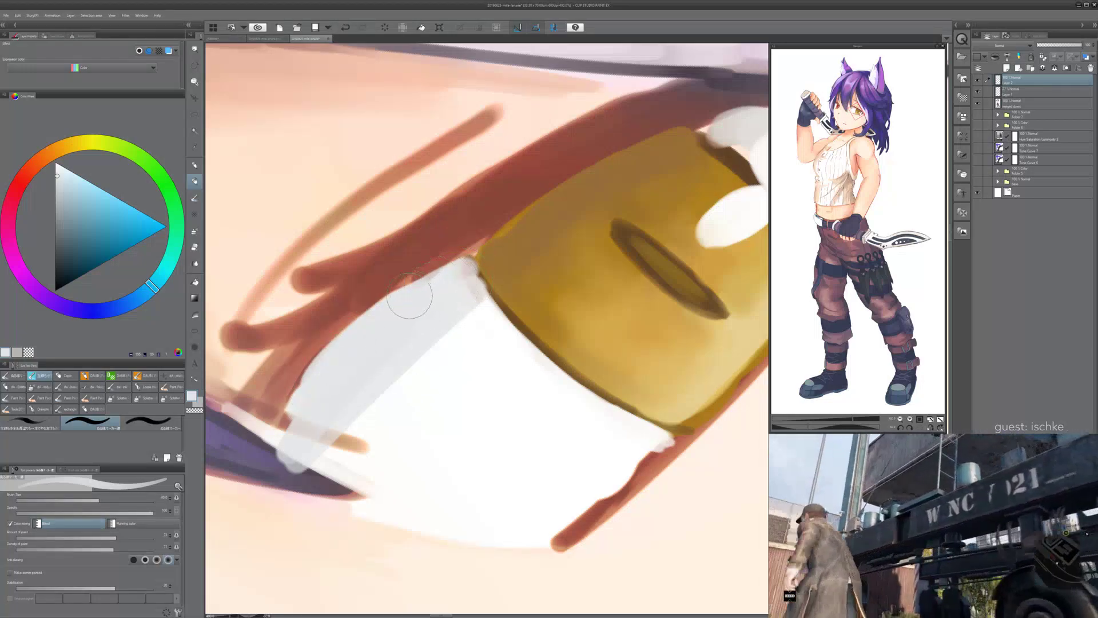
{"action": "mouse_move", "coordinate": [370, 318]}
{"action": "left_mouse_down"}
{"action": "mouse_move", "coordinate": [466, 261]}
{"action": "mouse_move", "coordinate": [527, 294]}
{"action": "mouse_move", "coordinate": [432, 330]}
{"action": "left_mouse_up"}
{"action": "key", "text": "^"}
{"action": "key", "text": "^"}
{"action": "key", "text": "^"}
{"action": "key", "text": "^"}
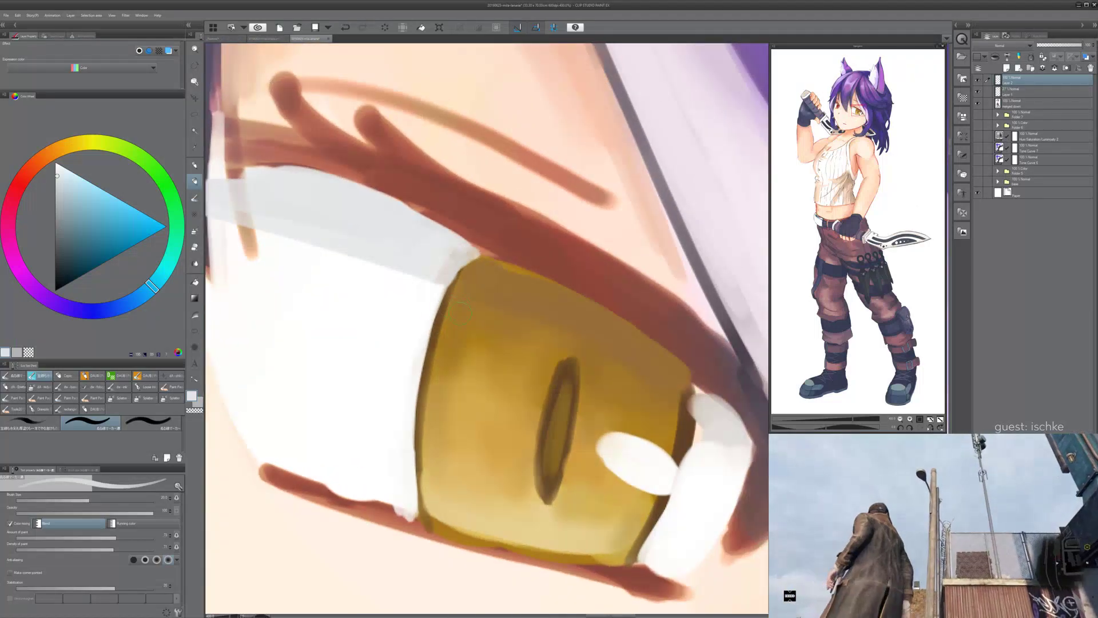
- Sample the dark brown outline colour and redraw the golden iris's rim beside the eye white on both sides
{"action": "left_click", "coordinate": [434, 330], "text": "alt"}
{"action": "mouse_move", "coordinate": [468, 254]}
{"action": "left_mouse_down"}
{"action": "mouse_move", "coordinate": [418, 444]}
{"action": "mouse_move", "coordinate": [425, 390]}
{"action": "mouse_move", "coordinate": [429, 511]}
{"action": "left_mouse_up"}
{"action": "key", "text": "ctrl+z"}
{"action": "left_click_drag", "start_coordinate": [424, 382], "coordinate": [421, 504]}
{"action": "key", "text": "ctrl+z"}
{"action": "left_click_drag", "start_coordinate": [430, 330], "coordinate": [422, 509]}
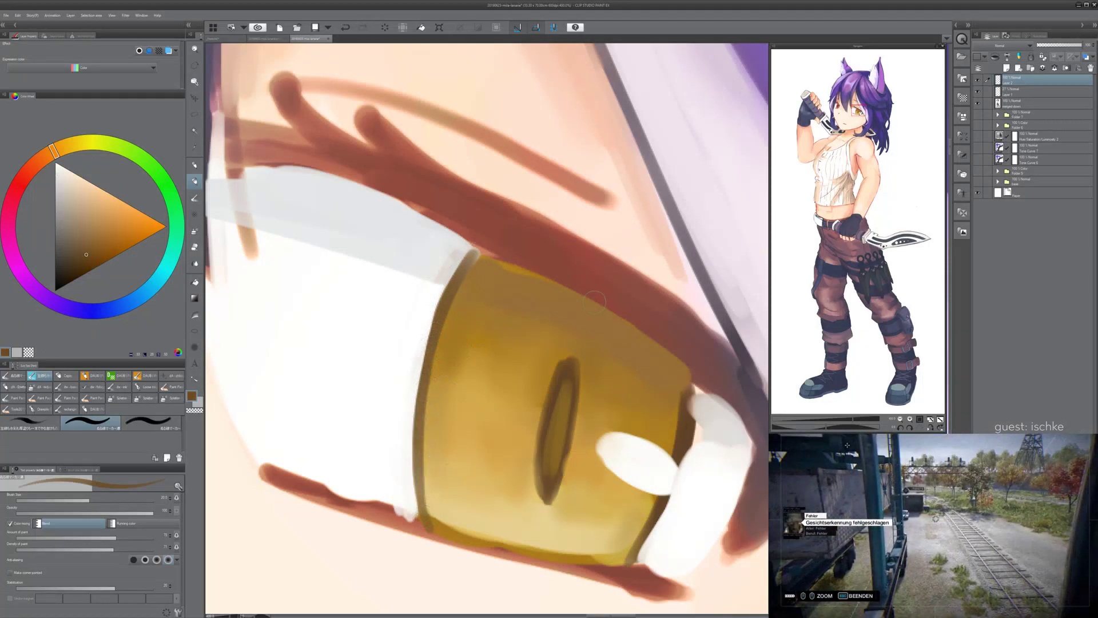
{"action": "left_click_drag", "start_coordinate": [678, 425], "coordinate": [536, 343]}
{"action": "left_click_drag", "start_coordinate": [523, 426], "coordinate": [490, 483]}
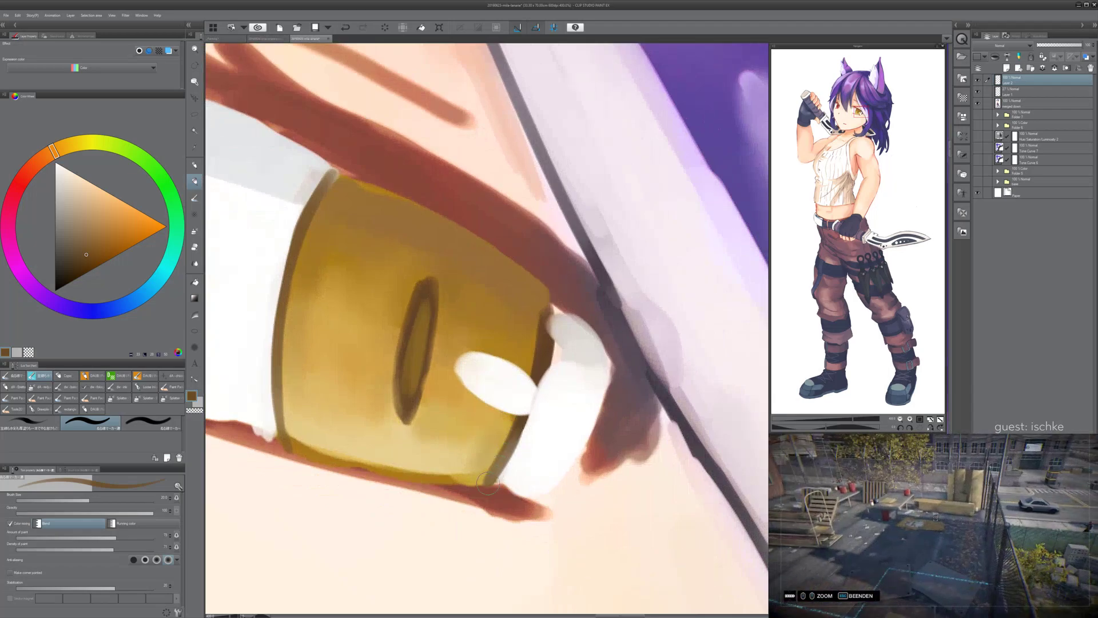
- Redraw the golden iris's dark brown rim beside the eye white at the outer corner
{"action": "key", "text": "ctrl+z"}
{"action": "left_click_drag", "start_coordinate": [519, 428], "coordinate": [488, 482]}
{"action": "mouse_move", "coordinate": [529, 376]}
{"action": "left_mouse_down"}
{"action": "mouse_move", "coordinate": [551, 294]}
{"action": "mouse_move", "coordinate": [543, 355]}
{"action": "left_mouse_up"}
{"action": "left_click_drag", "start_coordinate": [544, 303], "coordinate": [545, 343]}
{"action": "key", "text": "ctrl+z"}
{"action": "left_click_drag", "start_coordinate": [548, 285], "coordinate": [546, 382]}
- Sample white and tidy the edge of the outer eye white along the golden iris's rim
{"action": "left_click", "coordinate": [564, 389], "text": "alt"}
{"action": "left_click_drag", "start_coordinate": [557, 344], "coordinate": [522, 433]}
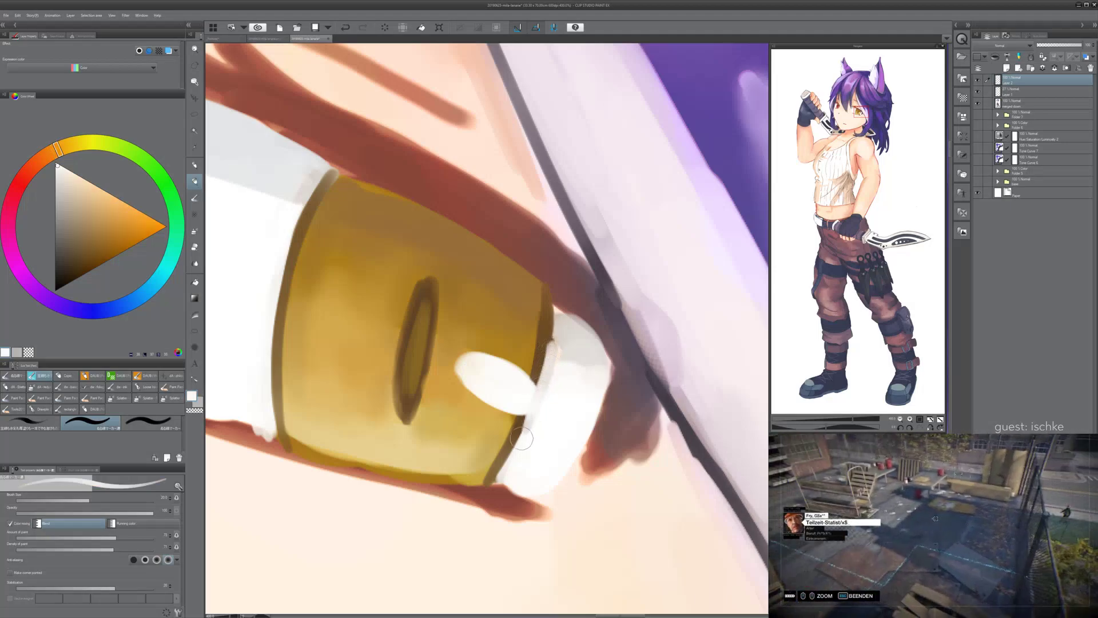
{"action": "key", "text": "ctrl+z"}
{"action": "mouse_move", "coordinate": [550, 354]}
{"action": "left_mouse_down"}
{"action": "mouse_move", "coordinate": [522, 445]}
{"action": "mouse_move", "coordinate": [640, 406]}
{"action": "mouse_move", "coordinate": [683, 357]}
{"action": "mouse_move", "coordinate": [507, 370]}
{"action": "left_mouse_up"}
{"action": "mouse_move", "coordinate": [463, 342]}
{"action": "left_mouse_down"}
{"action": "mouse_move", "coordinate": [426, 343]}
{"action": "mouse_move", "coordinate": [507, 318]}
{"action": "mouse_move", "coordinate": [414, 343]}
{"action": "mouse_move", "coordinate": [453, 327]}
{"action": "mouse_move", "coordinate": [541, 319]}
{"action": "mouse_move", "coordinate": [492, 301]}
{"action": "mouse_move", "coordinate": [465, 317]}
{"action": "mouse_move", "coordinate": [430, 295]}
{"action": "mouse_move", "coordinate": [407, 351]}
{"action": "mouse_move", "coordinate": [425, 344]}
{"action": "mouse_move", "coordinate": [400, 354]}
{"action": "mouse_move", "coordinate": [391, 321]}
{"action": "mouse_move", "coordinate": [379, 367]}
{"action": "mouse_move", "coordinate": [405, 355]}
{"action": "mouse_move", "coordinate": [377, 367]}
{"action": "mouse_move", "coordinate": [413, 348]}
{"action": "left_mouse_up"}
- Sample the pale grey and touch up the shadow on the golden eye's outer white below the lash line
{"action": "left_click", "coordinate": [405, 337], "text": "alt"}
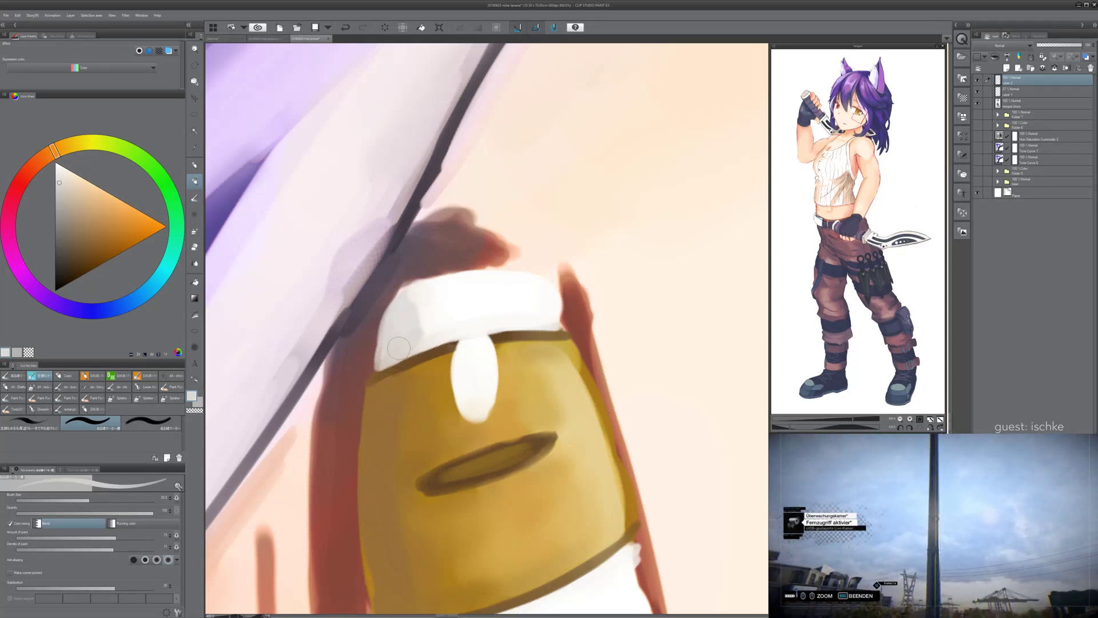
{"action": "left_click_drag", "start_coordinate": [414, 294], "coordinate": [395, 307]}
{"action": "key", "text": "^"}
{"action": "key", "text": "^"}
{"action": "key", "text": "^"}
{"action": "key", "text": "^"}
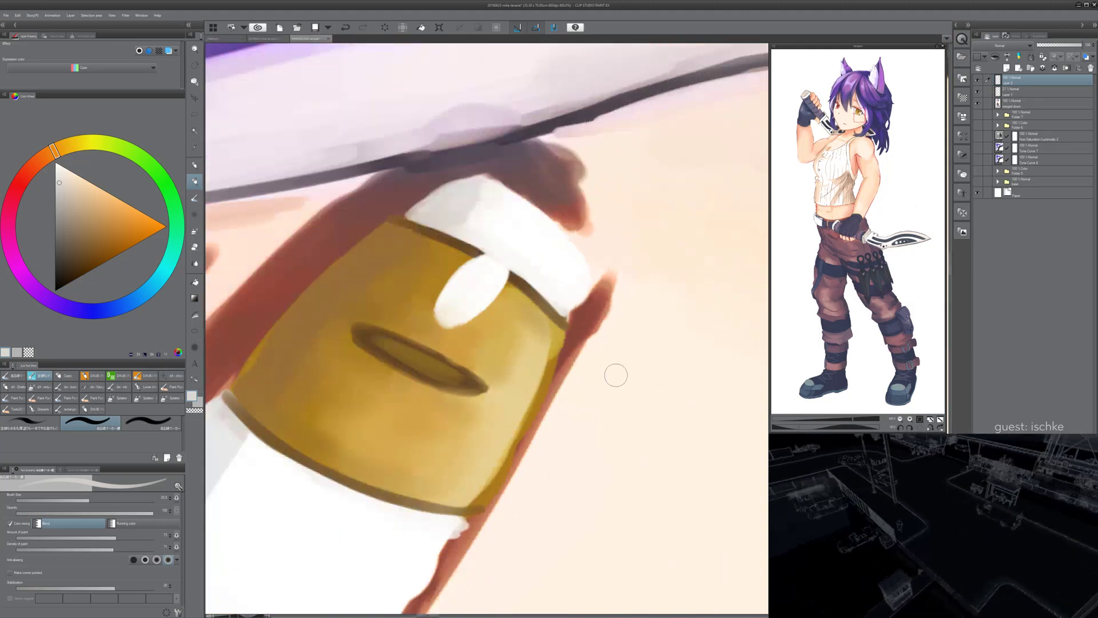
{"action": "scroll", "coordinate": [606, 381], "scroll_direction": "down", "scroll_amount": 4}
{"action": "key", "text": "^"}
{"action": "key", "text": "^"}
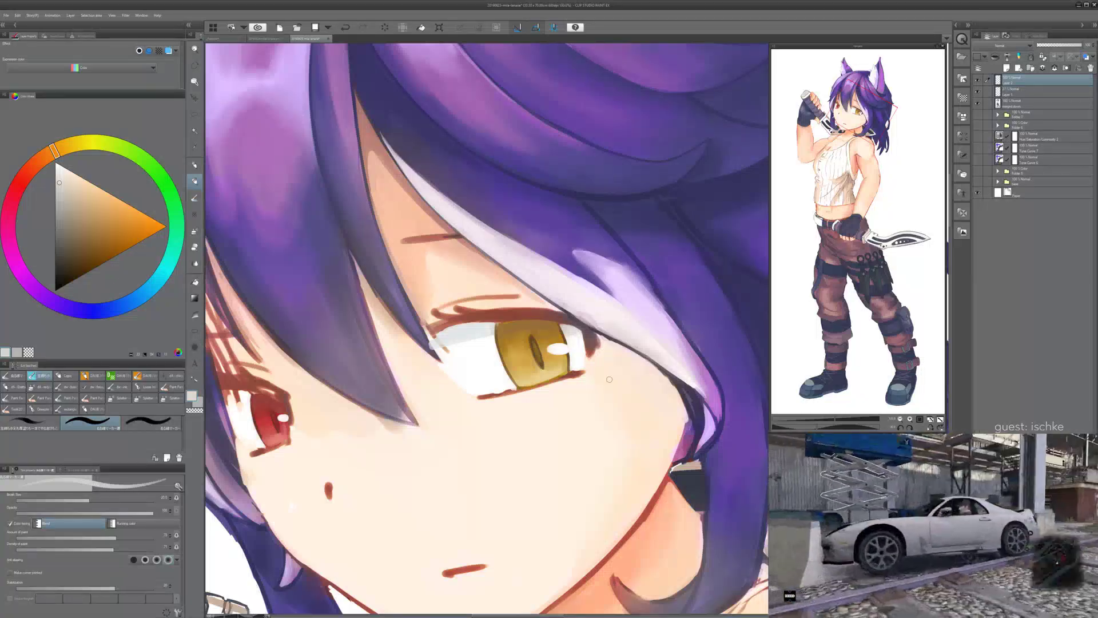
- Undo the stray pale stroke on the upper eyelid and erase the eye-white overflow on the hair strand at the golden eye's inner corner
{"action": "left_click_drag", "start_coordinate": [451, 281], "coordinate": [461, 268]}
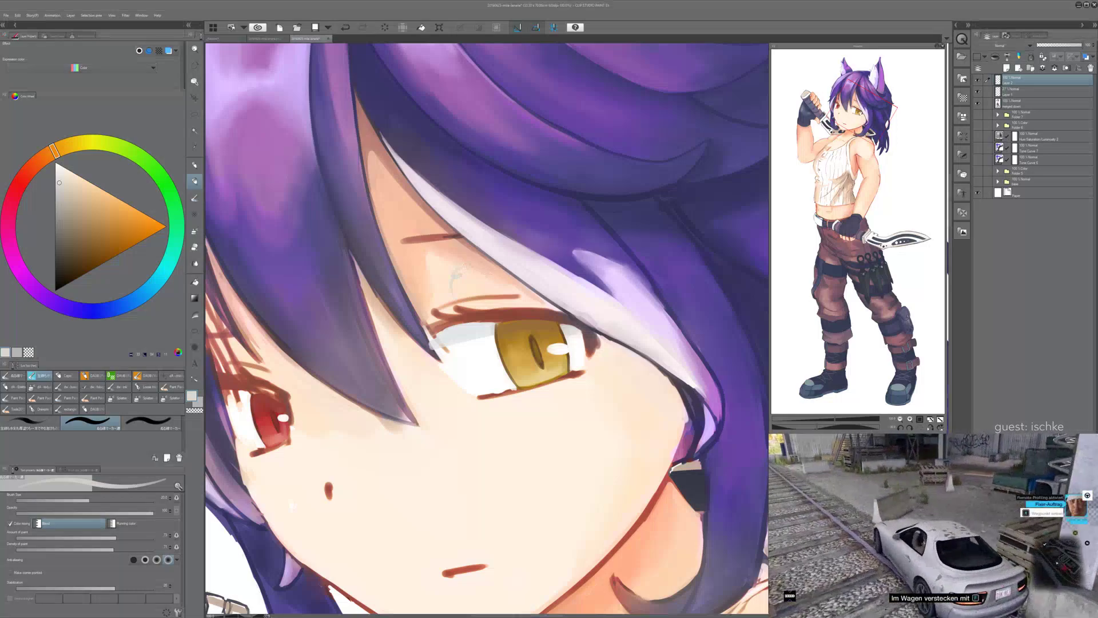
{"action": "key", "text": "asciicircum"}
{"action": "key", "text": "asciicircum"}
{"action": "key", "text": "asciicircum"}
{"action": "left_click_drag", "start_coordinate": [518, 228], "coordinate": [493, 368]}
{"action": "scroll", "coordinate": [486, 343], "scroll_direction": "up", "scroll_amount": 2}
{"action": "key", "text": "ctrl+z"}
{"action": "key", "text": "e"}
{"action": "mouse_move", "coordinate": [379, 448]}
{"action": "left_mouse_down"}
{"action": "mouse_move", "coordinate": [388, 409]}
{"action": "mouse_move", "coordinate": [369, 479]}
{"action": "left_mouse_up"}
{"action": "key", "text": "minus"}
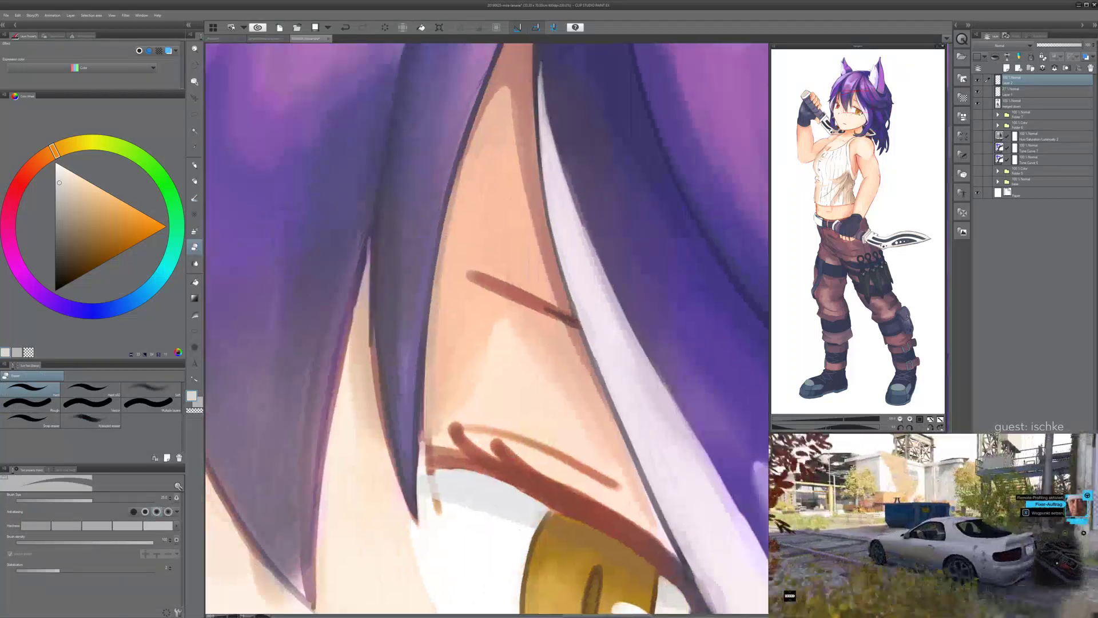
{"action": "left_click_drag", "start_coordinate": [604, 478], "coordinate": [540, 315]}
{"action": "key", "text": "minus"}
{"action": "scroll", "coordinate": [542, 315], "scroll_direction": "down", "scroll_amount": 2}
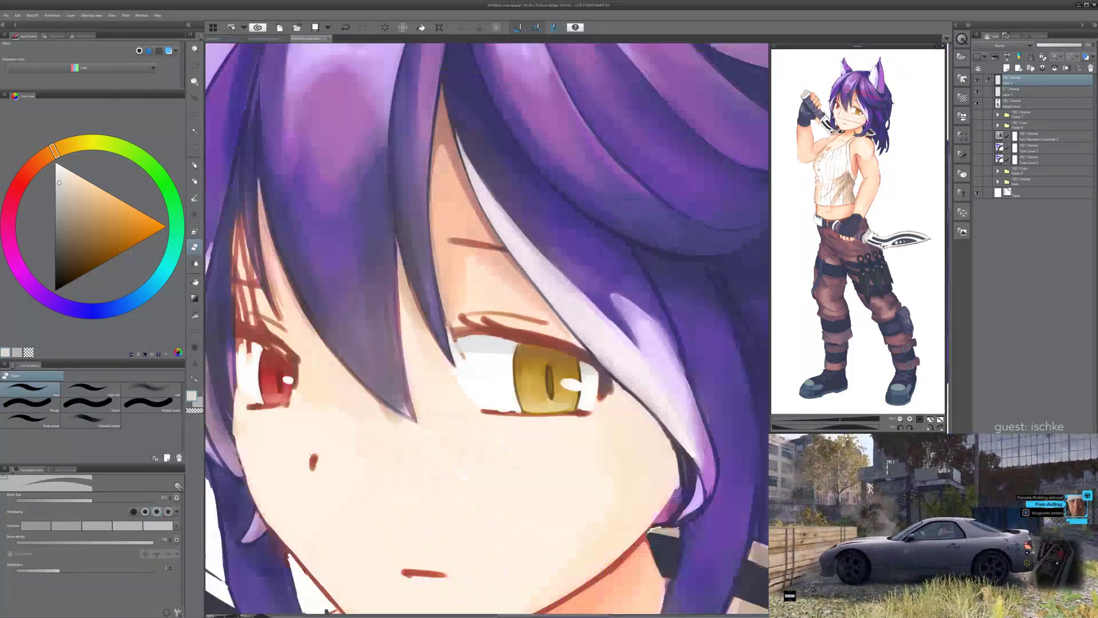
- Undo the last erasure and lightly erase the pale shadow on the large eye white next to the golden iris's rim
{"action": "scroll", "coordinate": [542, 315], "scroll_direction": "up", "scroll_amount": 1}
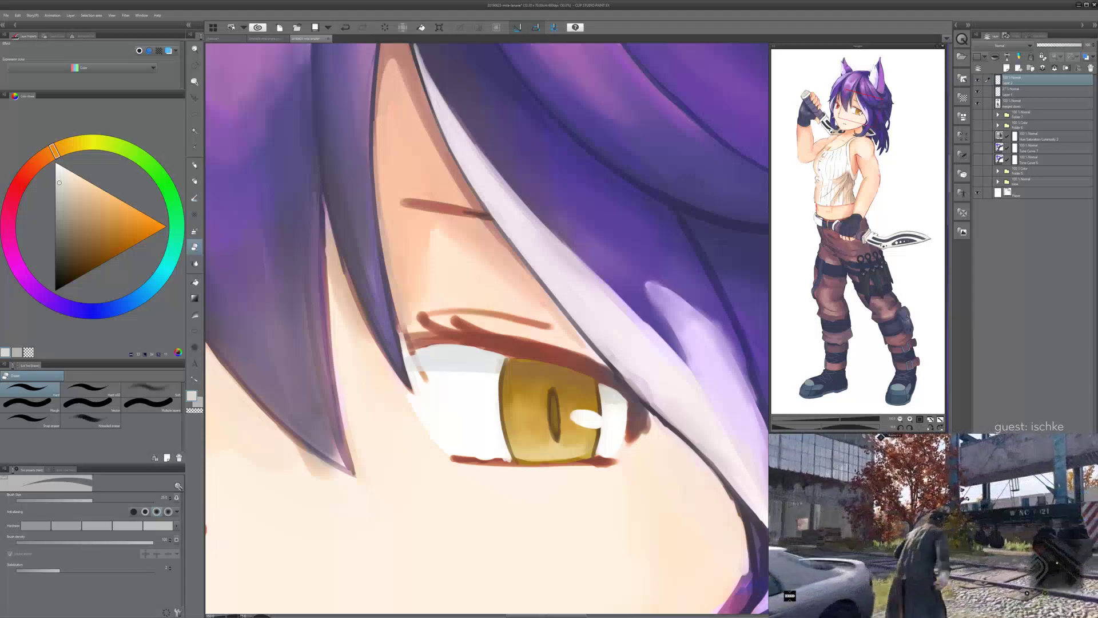
{"action": "key", "text": "minus"}
{"action": "key", "text": "minus"}
{"action": "key", "text": "minus"}
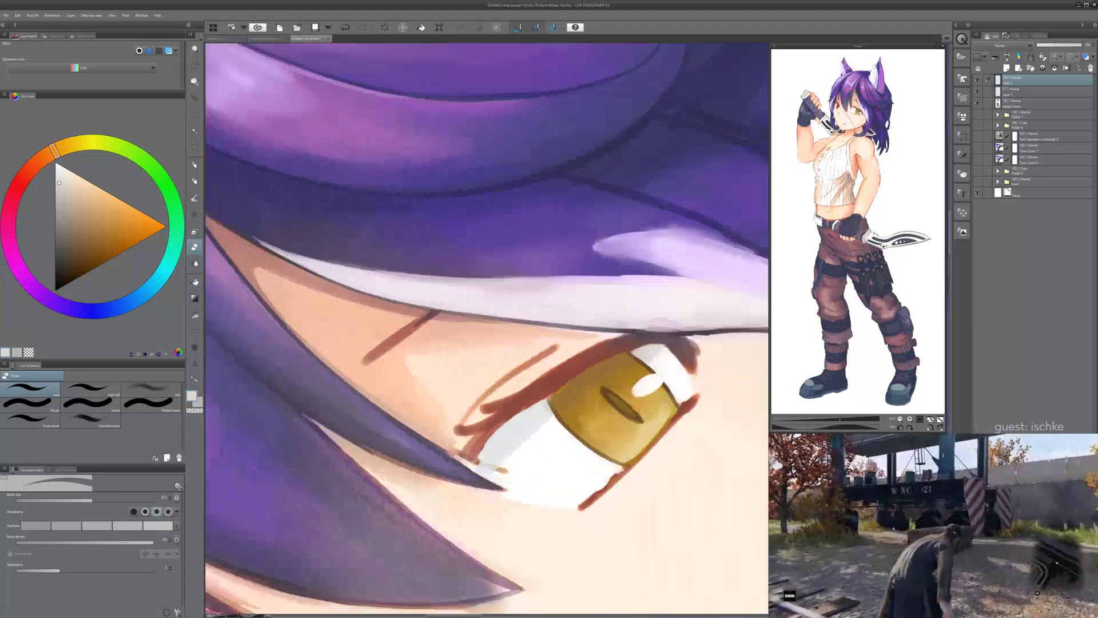
{"action": "left_click_drag", "start_coordinate": [617, 403], "coordinate": [510, 371]}
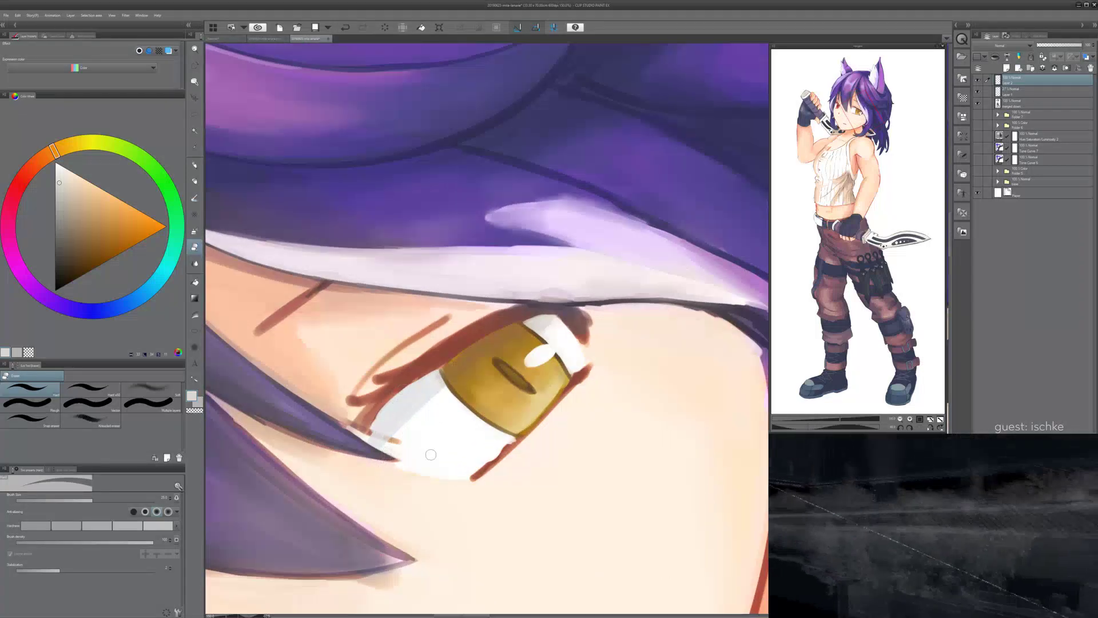
{"action": "scroll", "coordinate": [424, 452], "scroll_direction": "up", "scroll_amount": 1}
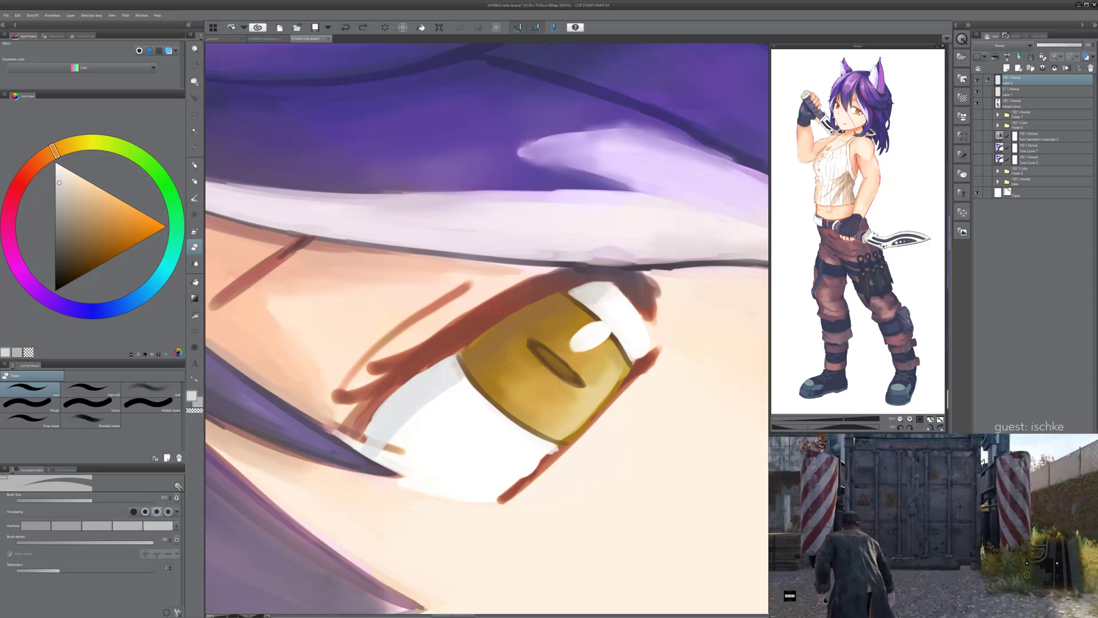
{"action": "key", "text": "ctrl+z"}
{"action": "left_click_drag", "start_coordinate": [585, 342], "coordinate": [526, 357]}
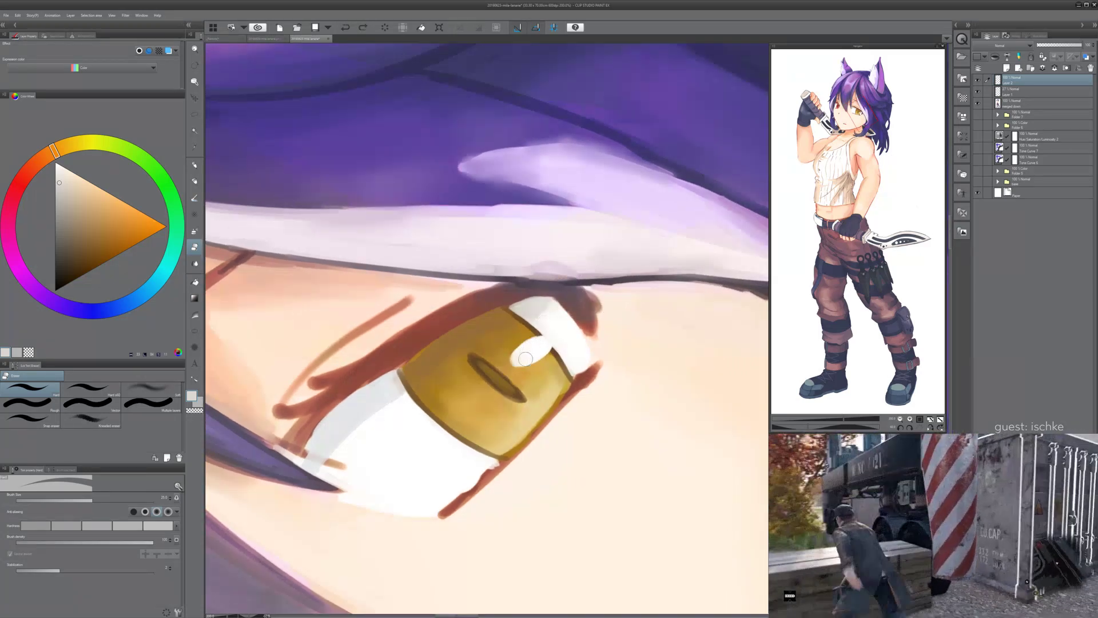
{"action": "key", "text": "asciicircum"}
{"action": "key", "text": "asciicircum"}
{"action": "key", "text": "asciicircum"}
{"action": "left_click_drag", "start_coordinate": [562, 418], "coordinate": [595, 518]}
{"action": "scroll", "coordinate": [501, 328], "scroll_direction": "up", "scroll_amount": 2}
{"action": "left_click_drag", "start_coordinate": [368, 353], "coordinate": [371, 350]}
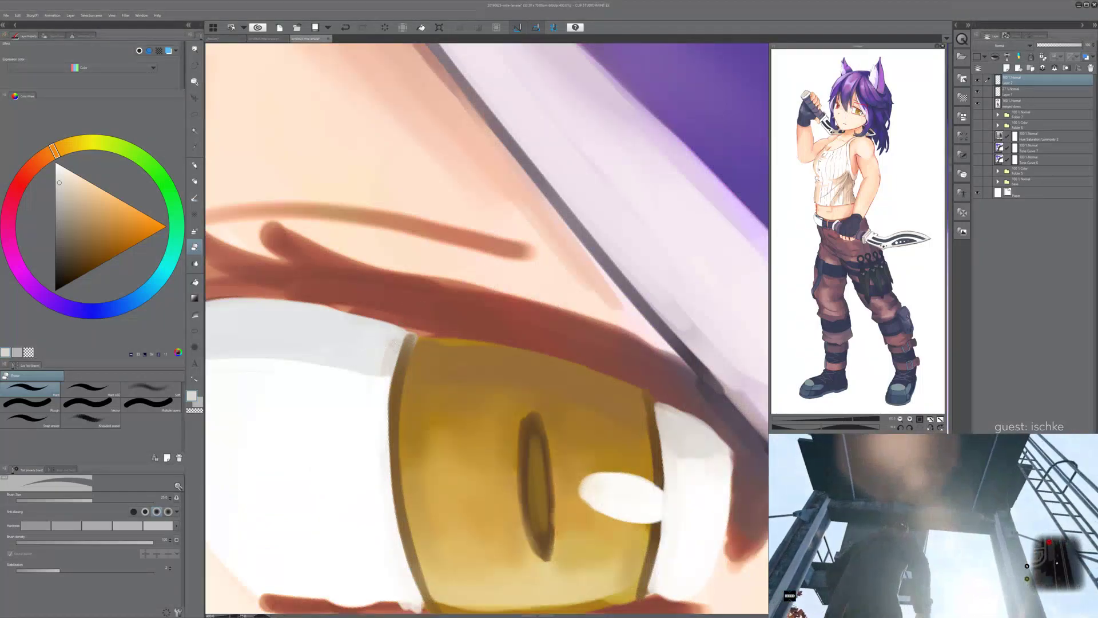
{"action": "left_click_drag", "start_coordinate": [363, 355], "coordinate": [373, 352]}
- Switch back to the brush, sample the golden brown and retouch the golden iris's upper edge under the lash line
{"action": "key", "text": "p"}
{"action": "left_click", "coordinate": [383, 339], "text": "alt"}
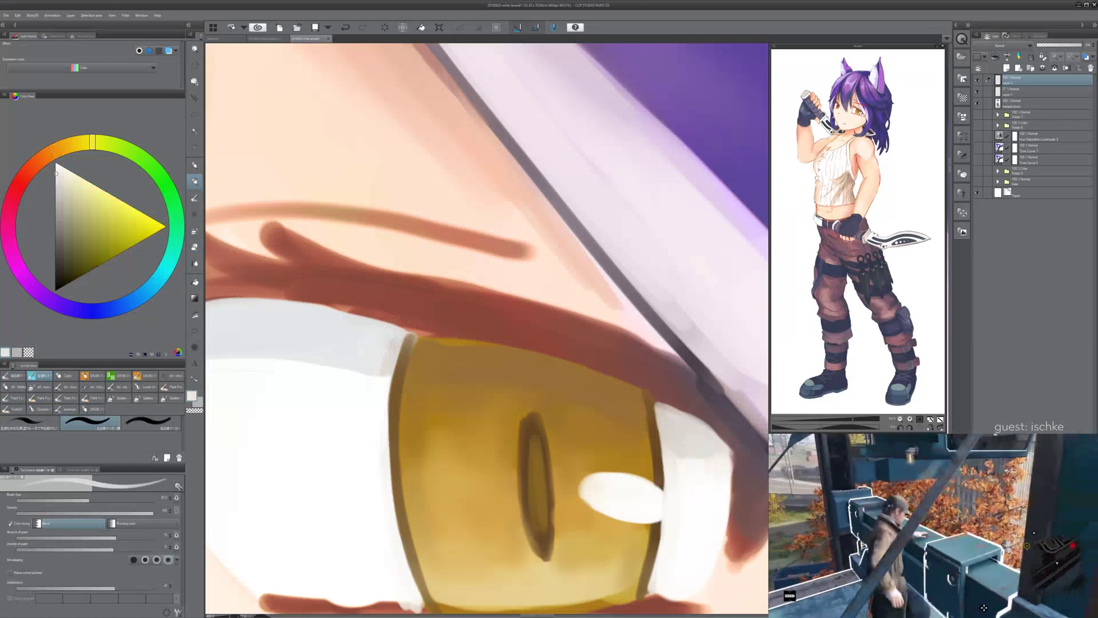
{"action": "left_click", "coordinate": [407, 338], "text": "alt"}
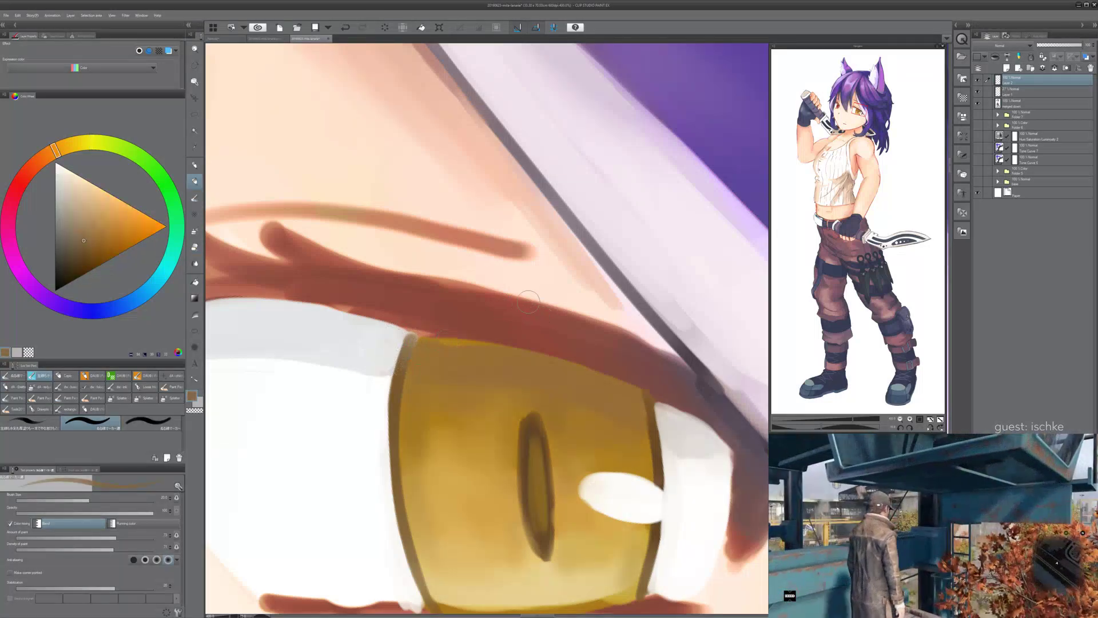
{"action": "left_click", "coordinate": [505, 350], "text": "alt"}
{"action": "key", "text": "minus"}
{"action": "key", "text": "minus"}
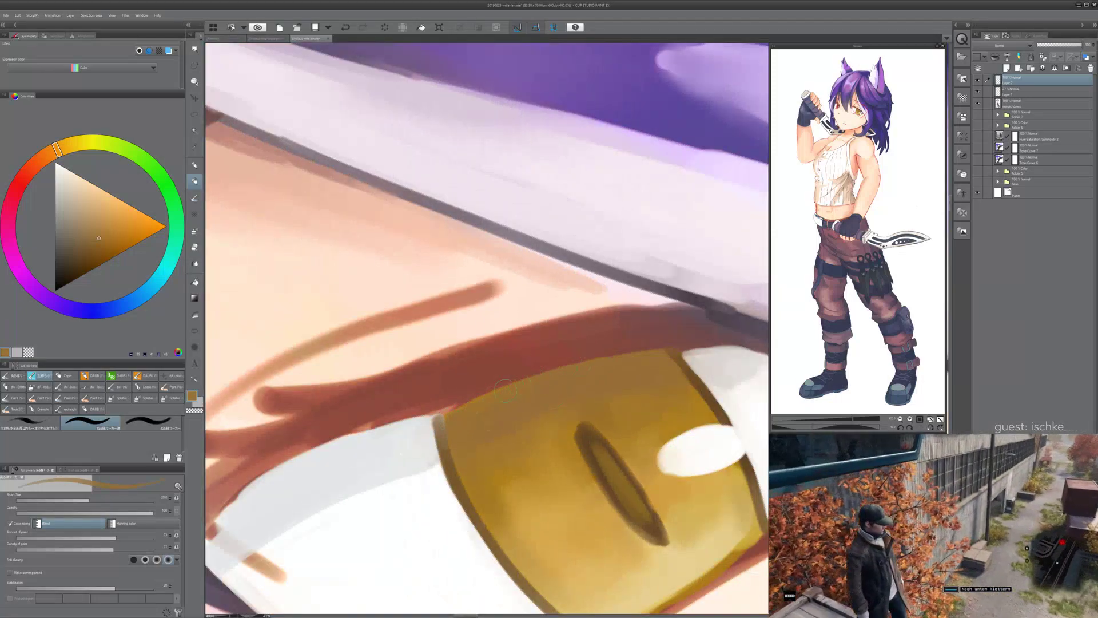
{"action": "key", "text": "asciicircum"}
{"action": "scroll", "coordinate": [689, 333], "scroll_direction": "down", "scroll_amount": 3}
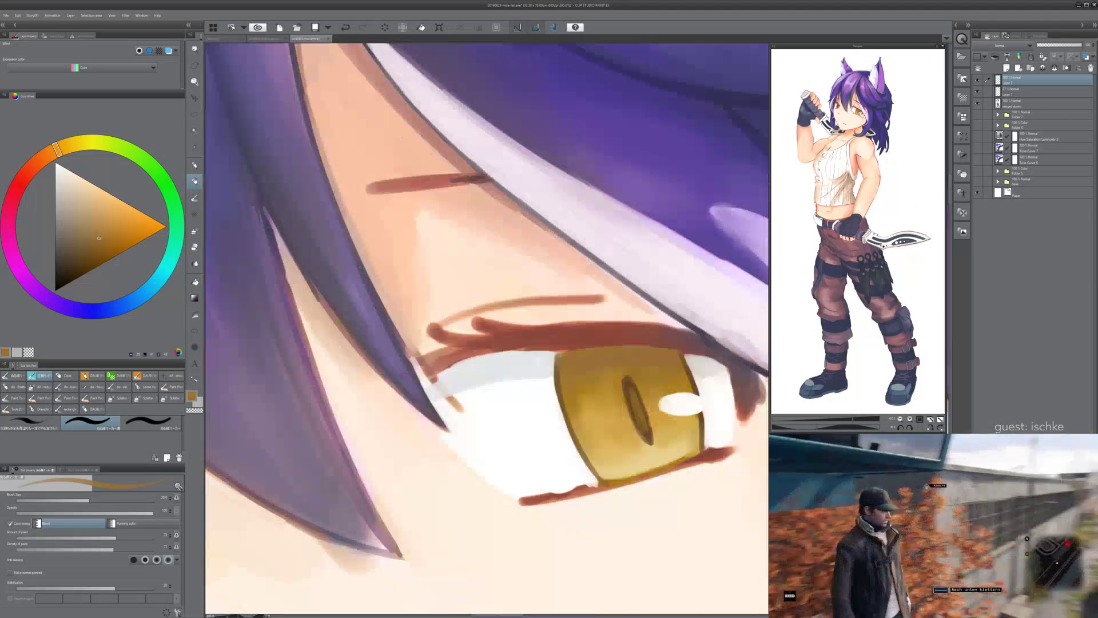
{"action": "key", "text": "asciicircum"}
{"action": "left_click_drag", "start_coordinate": [701, 398], "coordinate": [620, 354]}
{"action": "key", "text": "minus"}
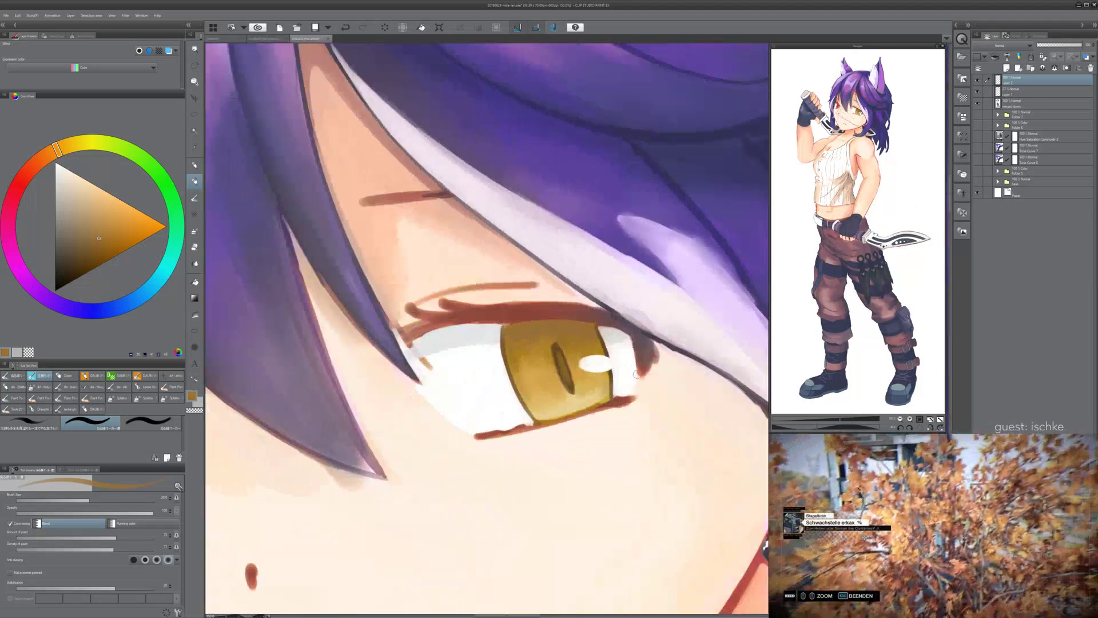
- Reduce the brush size and fill the golden iris's upper corner where the rim meets the lash line
{"action": "key", "text": "asciicircum"}
{"action": "scroll", "coordinate": [611, 377], "scroll_direction": "up", "scroll_amount": 5}
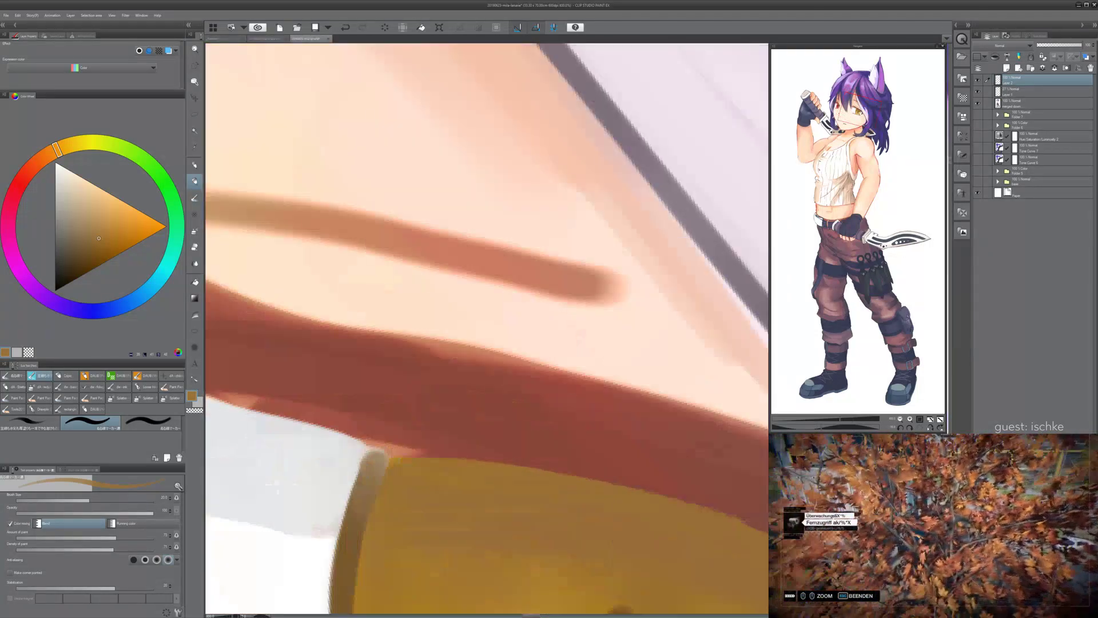
{"action": "key", "text": "bracketleft"}
{"action": "key", "text": "bracketleft"}
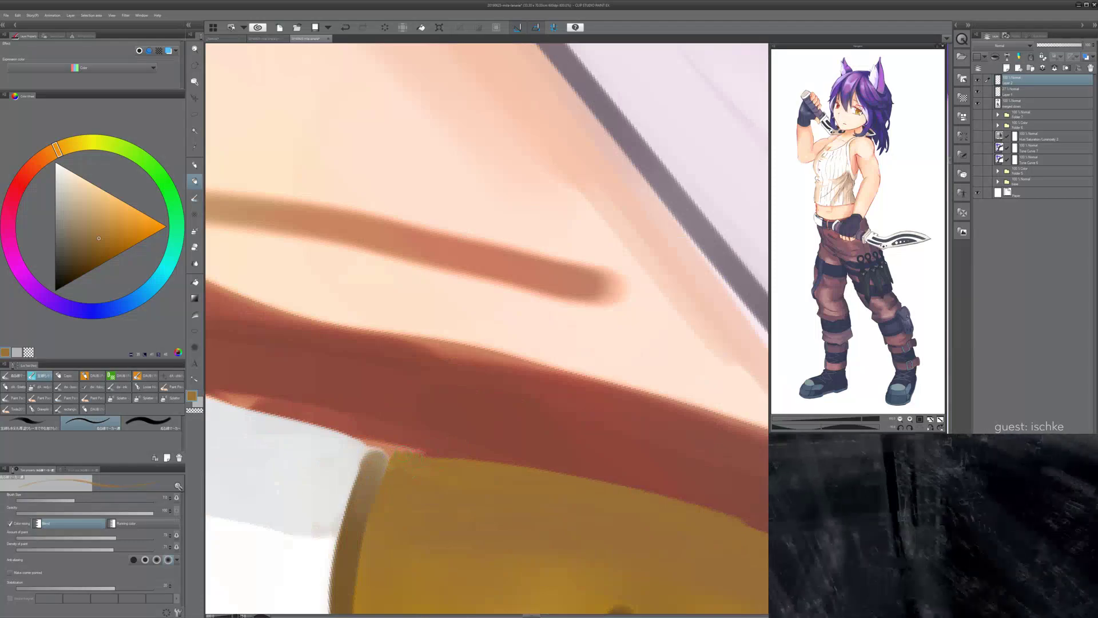
{"action": "scroll", "coordinate": [498, 459], "scroll_direction": "down", "scroll_amount": 2}
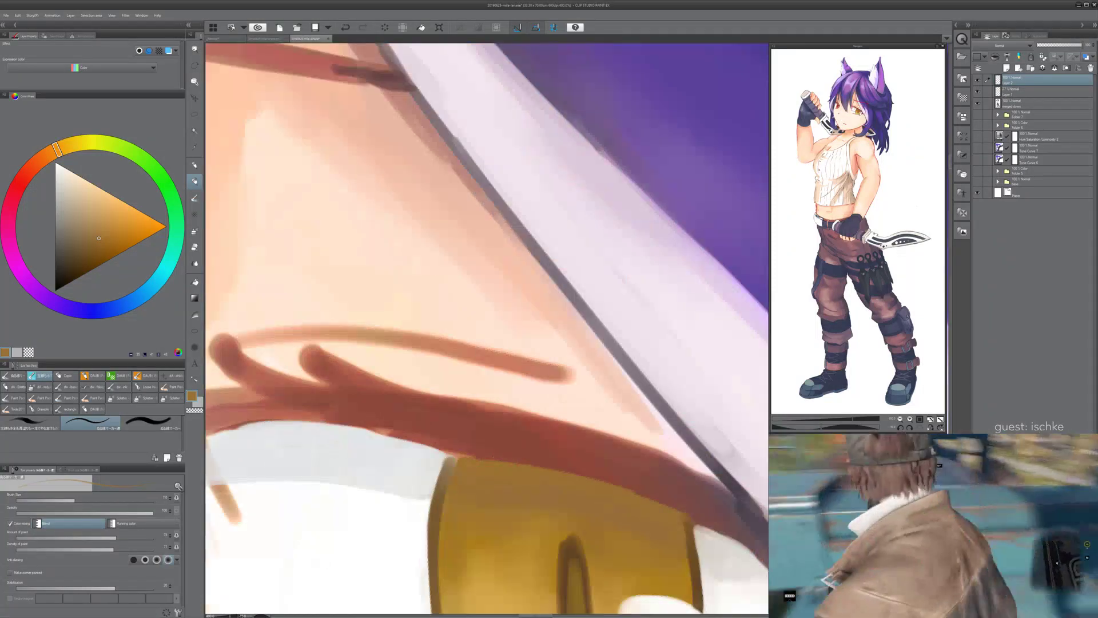
- Sample the dark red-brown and redraw the red iris's rim beside the eye white
{"action": "scroll", "coordinate": [486, 327], "scroll_direction": "down", "scroll_amount": 5}
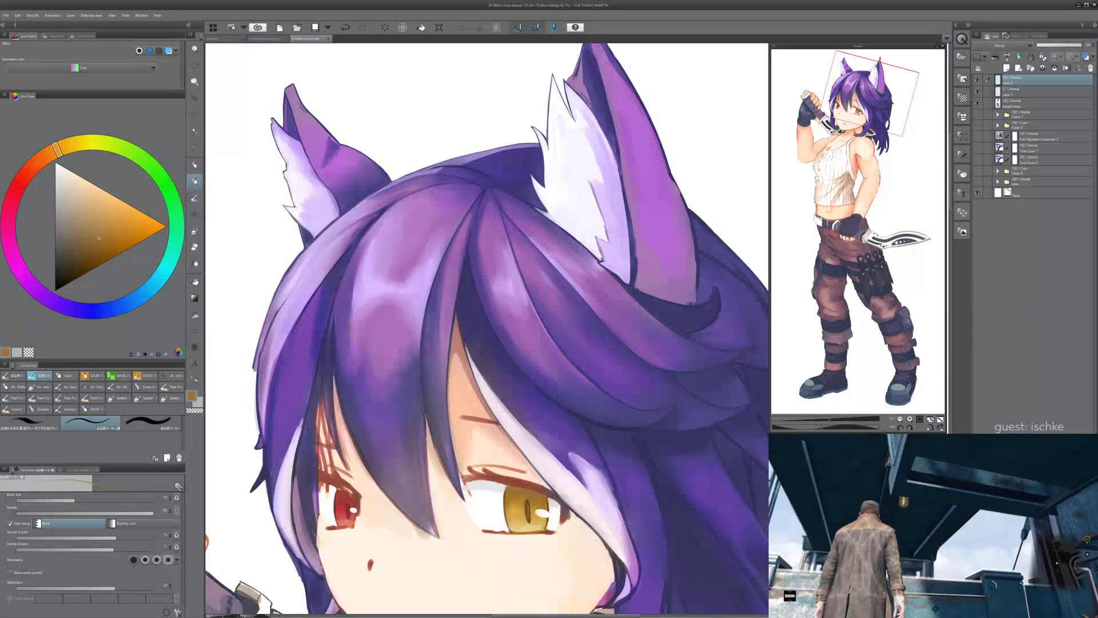
{"action": "left_click_drag", "start_coordinate": [434, 570], "coordinate": [479, 404]}
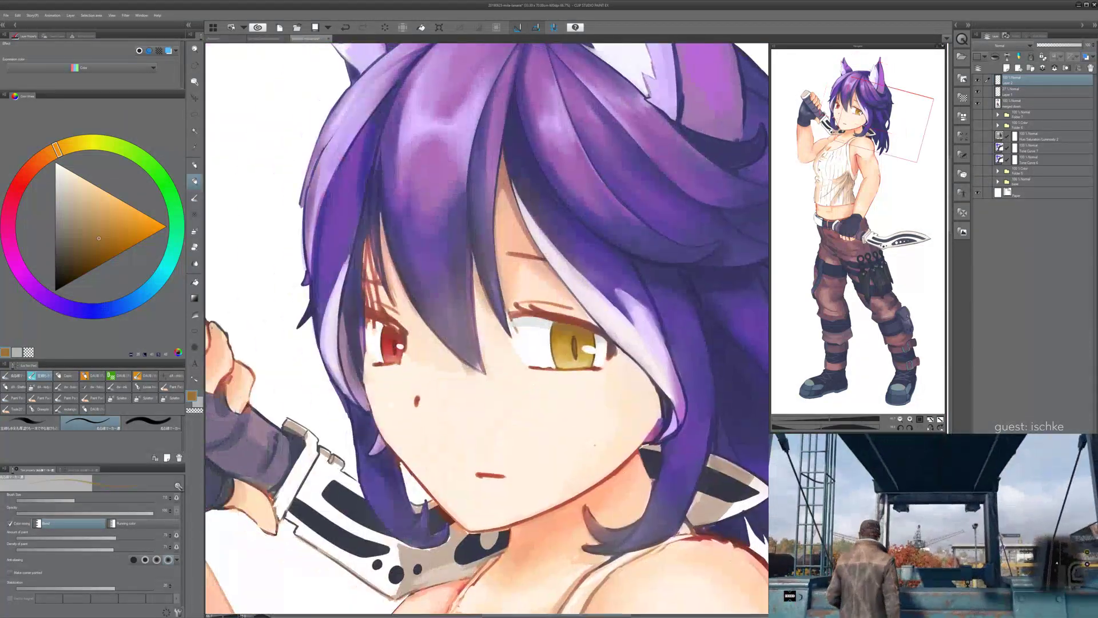
{"action": "scroll", "coordinate": [479, 404], "scroll_direction": "up", "scroll_amount": 2}
{"action": "scroll", "coordinate": [368, 279], "scroll_direction": "up", "scroll_amount": 5}
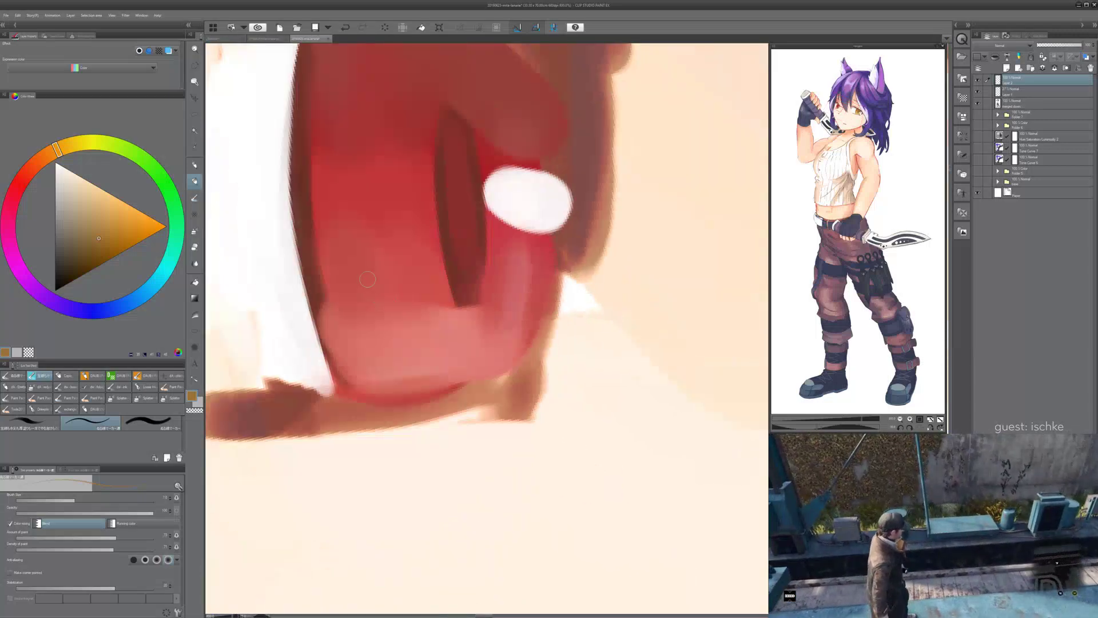
{"action": "scroll", "coordinate": [368, 280], "scroll_direction": "down", "scroll_amount": 2}
{"action": "left_click_drag", "start_coordinate": [421, 135], "coordinate": [399, 297]}
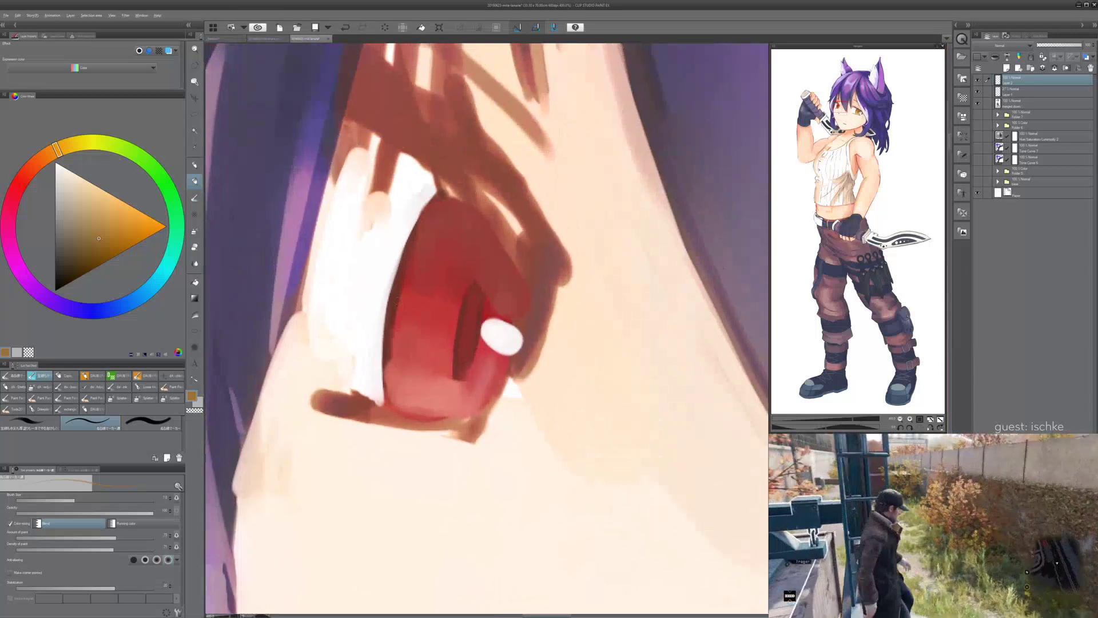
{"action": "left_click", "coordinate": [399, 297], "text": "alt"}
{"action": "left_click_drag", "start_coordinate": [419, 235], "coordinate": [394, 281]}
{"action": "key", "text": "ctrl+z"}
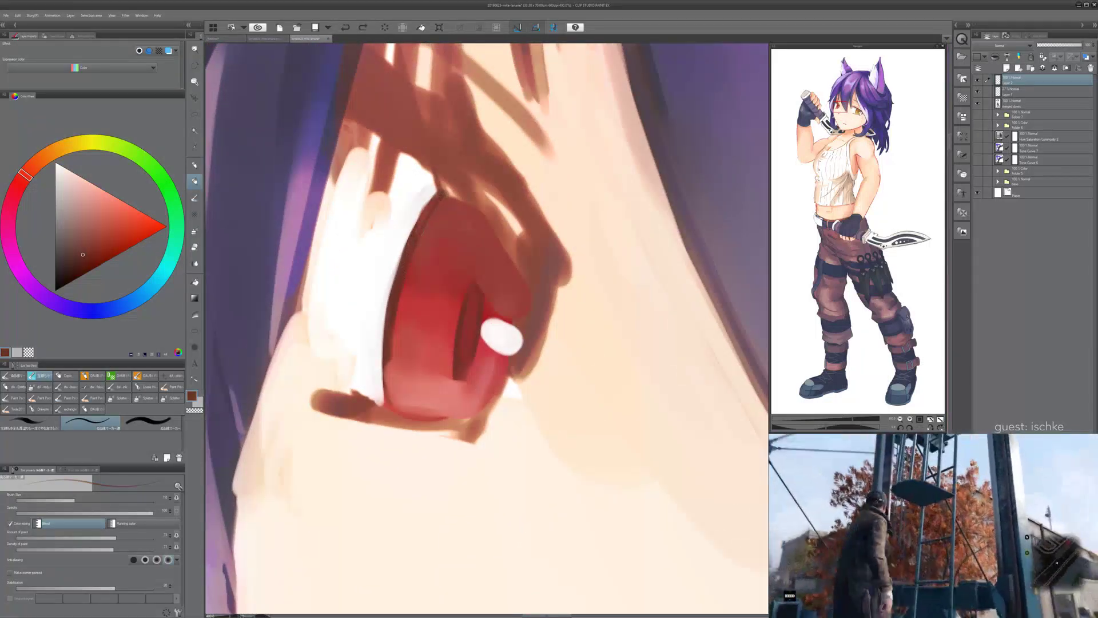
{"action": "left_click_drag", "start_coordinate": [388, 354], "coordinate": [392, 404]}
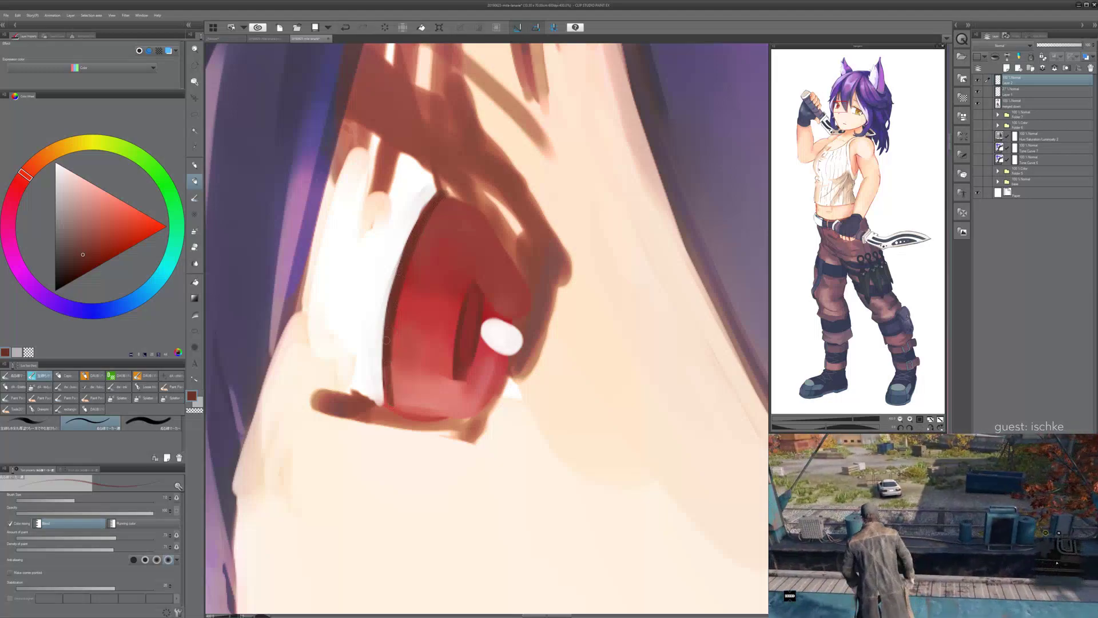
- Sample white and trim the red iris's rim to a clean, even line along the eye white
{"action": "left_click", "coordinate": [409, 212], "text": "alt"}
{"action": "left_click_drag", "start_coordinate": [431, 202], "coordinate": [383, 300]}
{"action": "key", "text": "ctrl+z"}
{"action": "left_click_drag", "start_coordinate": [405, 239], "coordinate": [385, 318]}
{"action": "mouse_move", "coordinate": [403, 244]}
{"action": "left_mouse_down"}
{"action": "mouse_move", "coordinate": [378, 345]}
{"action": "mouse_move", "coordinate": [405, 233]}
{"action": "mouse_move", "coordinate": [376, 351]}
{"action": "mouse_move", "coordinate": [401, 243]}
{"action": "mouse_move", "coordinate": [383, 294]}
{"action": "mouse_move", "coordinate": [379, 370]}
{"action": "left_mouse_up"}
{"action": "left_click_drag", "start_coordinate": [393, 275], "coordinate": [379, 383]}
{"action": "left_click_drag", "start_coordinate": [388, 286], "coordinate": [382, 397]}
- Enlarge the brush and fill the red eye's white solidly up to the upper lash line
{"action": "left_click_drag", "start_coordinate": [389, 195], "coordinate": [344, 317]}
{"action": "key", "text": "]"}
{"action": "key", "text": "]"}
{"action": "key", "text": "]"}
{"action": "key", "text": "]"}
{"action": "left_click_drag", "start_coordinate": [353, 267], "coordinate": [346, 302]}
{"action": "left_click_drag", "start_coordinate": [347, 302], "coordinate": [348, 266]}
{"action": "left_click_drag", "start_coordinate": [359, 230], "coordinate": [351, 324]}
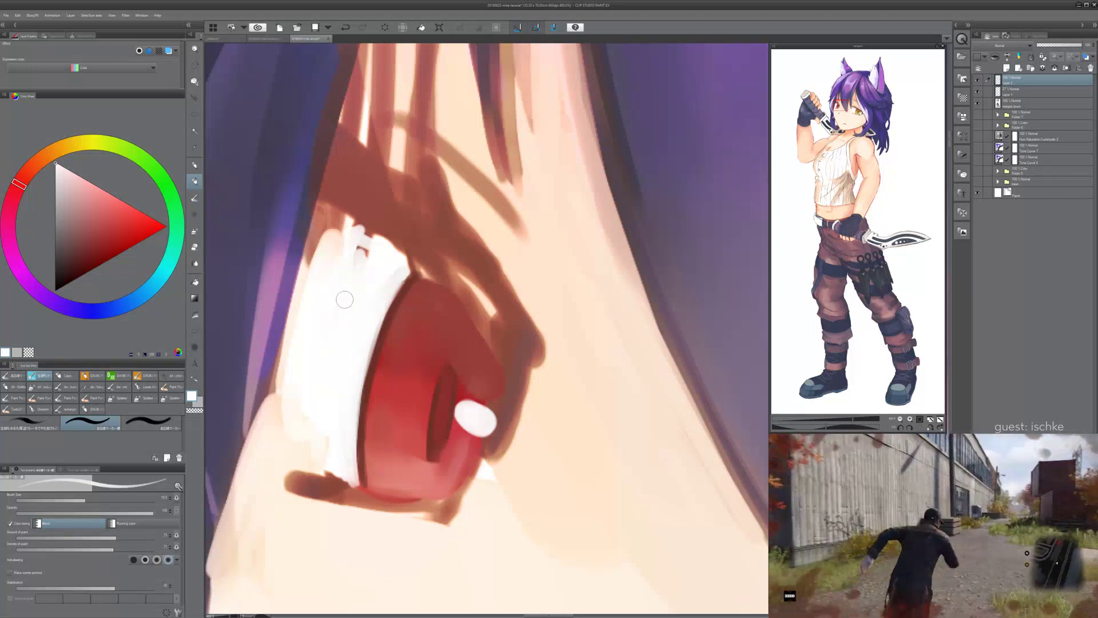
{"action": "mouse_move", "coordinate": [372, 256]}
{"action": "left_mouse_down"}
{"action": "mouse_move", "coordinate": [357, 252]}
{"action": "mouse_move", "coordinate": [354, 230]}
{"action": "left_mouse_up"}
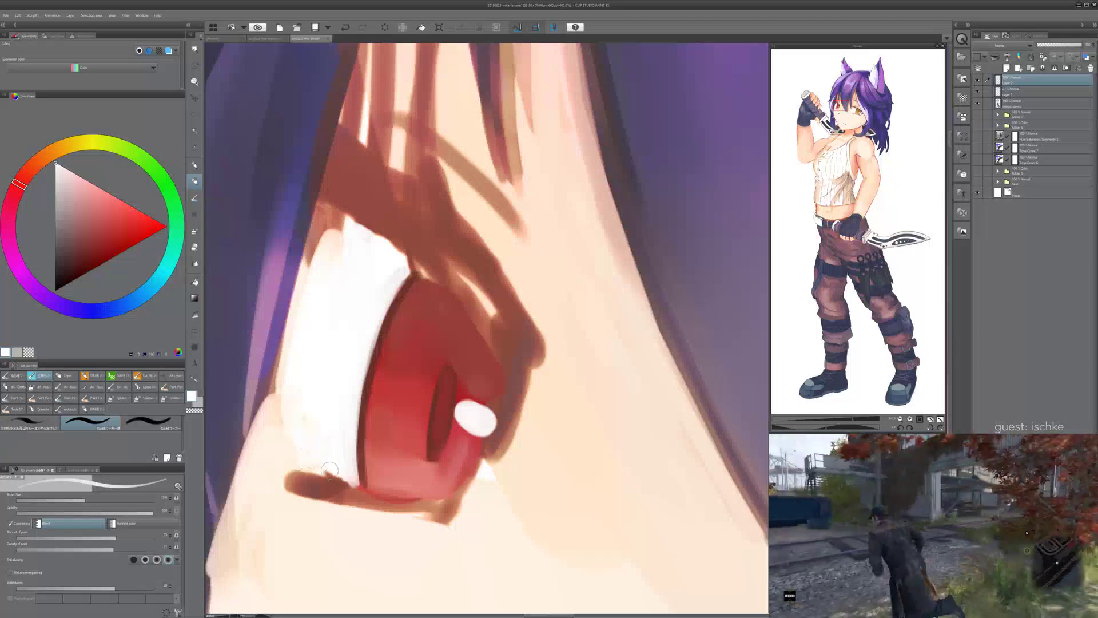
- Sample the pale grey-blue from the golden eye's shadow and paint a matching shadow on the red eye's white below the lash line
{"action": "scroll", "coordinate": [326, 428], "scroll_direction": "down", "scroll_amount": 2}
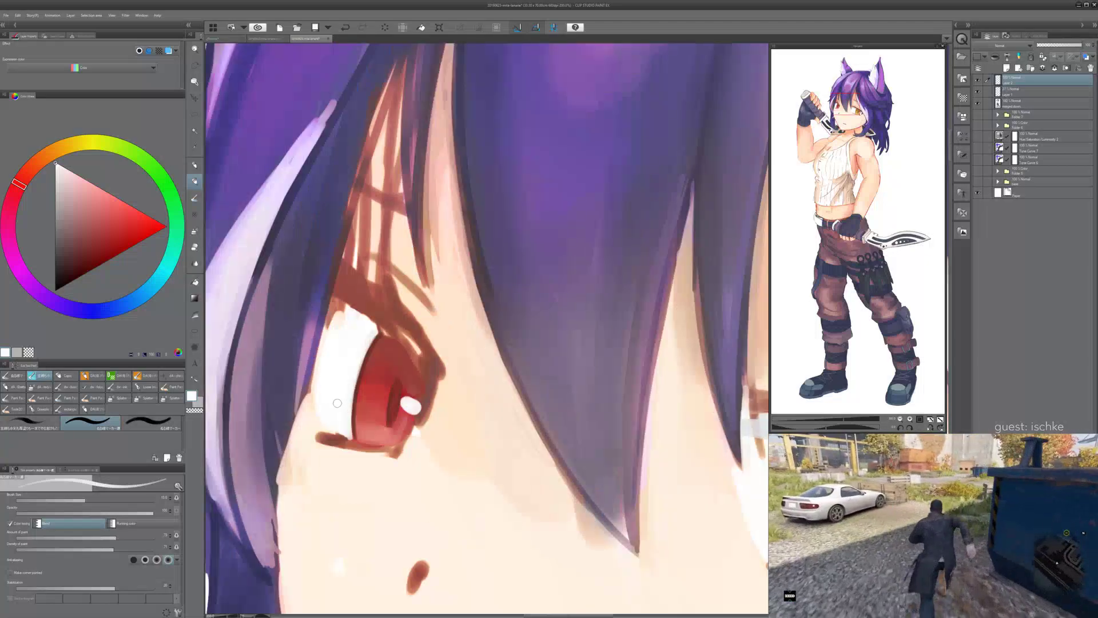
{"action": "scroll", "coordinate": [359, 331], "scroll_direction": "down", "scroll_amount": 3}
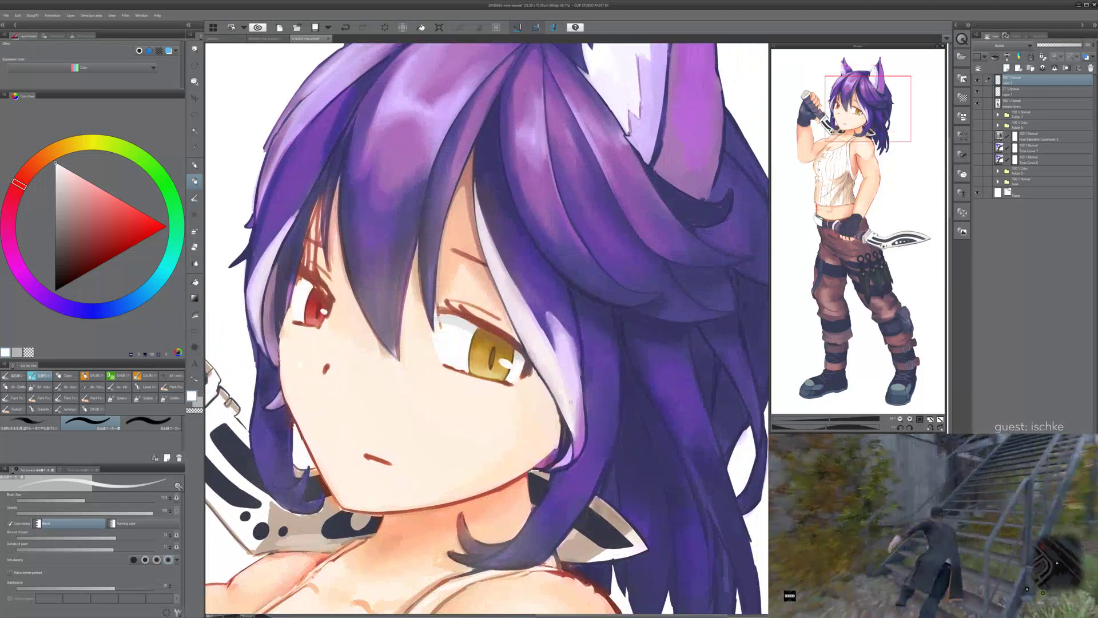
{"action": "left_click", "coordinate": [461, 325], "text": "alt"}
{"action": "scroll", "coordinate": [526, 336], "scroll_direction": "up", "scroll_amount": 3}
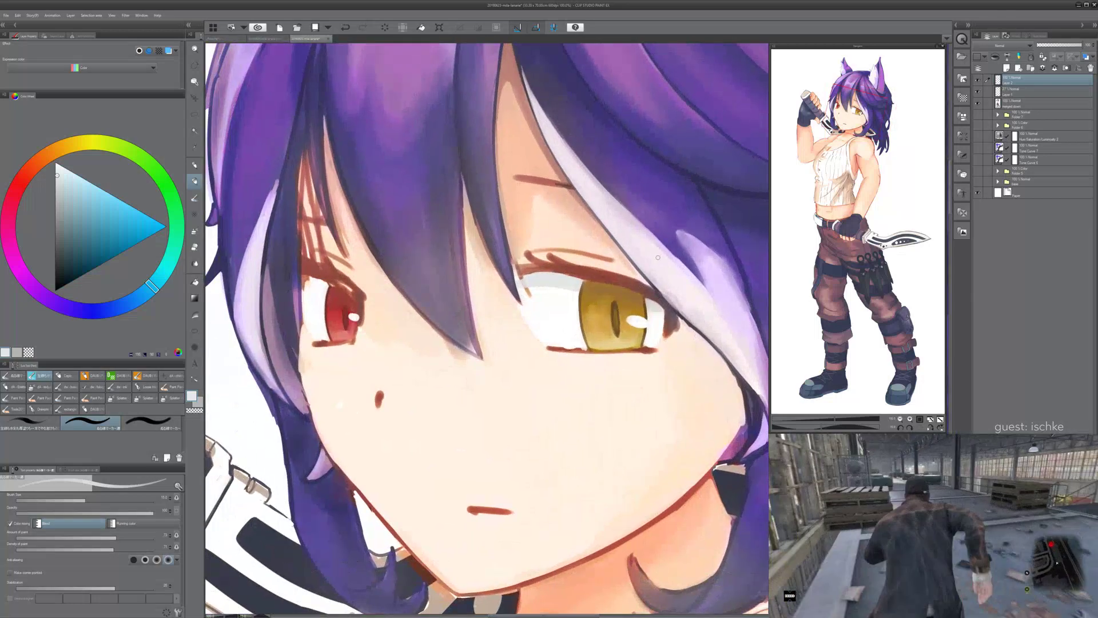
{"action": "scroll", "coordinate": [351, 359], "scroll_direction": "up", "scroll_amount": 3}
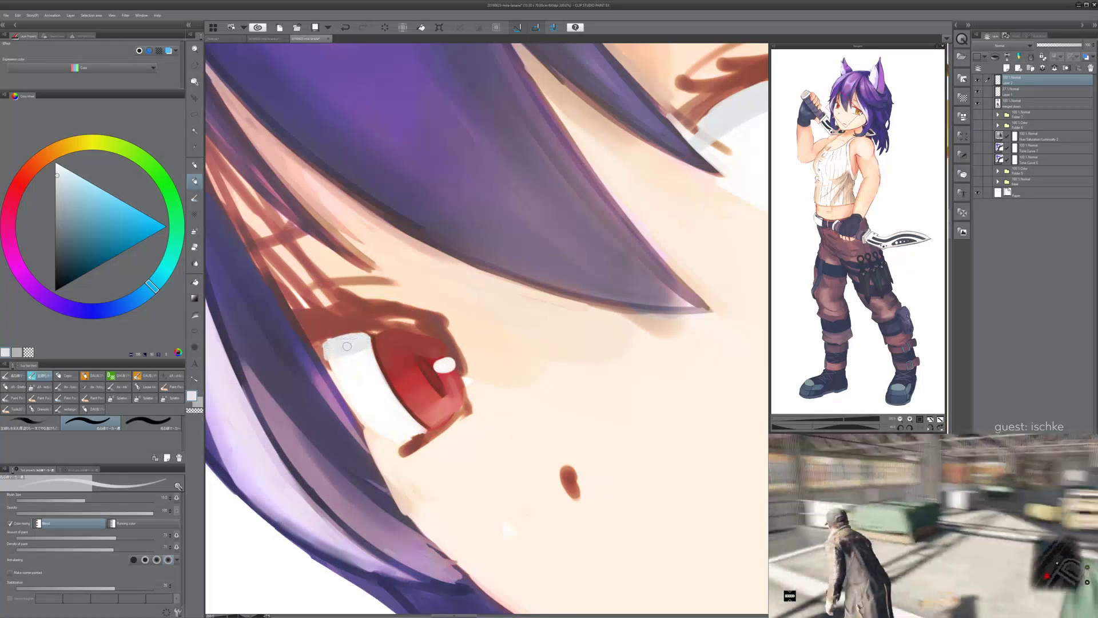
{"action": "key", "text": "^"}
{"action": "key", "text": "^"}
{"action": "scroll", "coordinate": [413, 214], "scroll_direction": "up", "scroll_amount": 2}
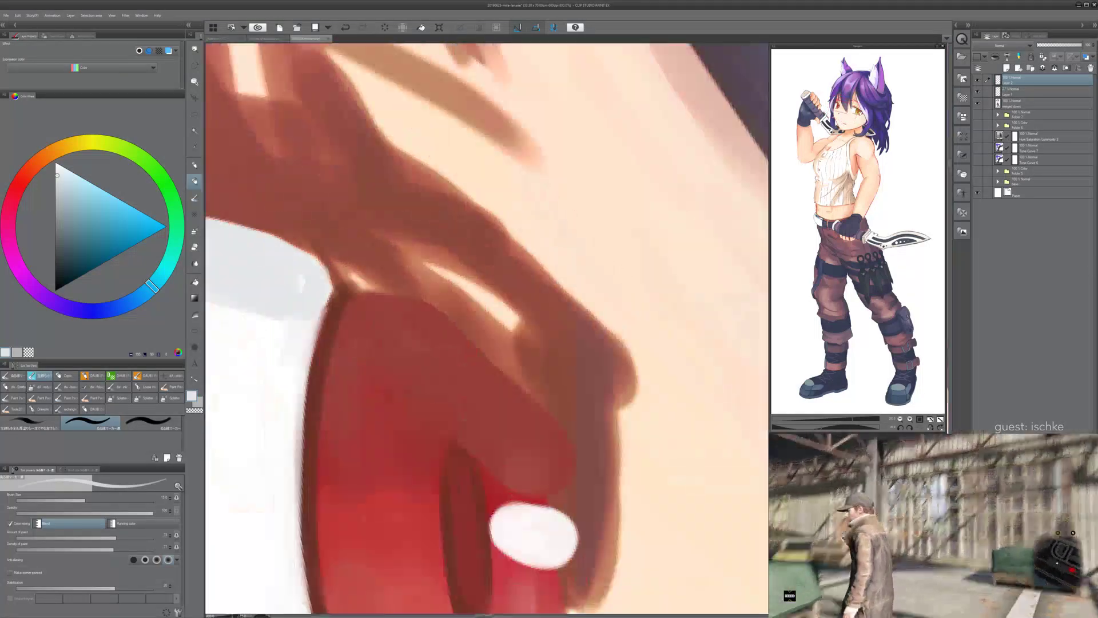
{"action": "scroll", "coordinate": [325, 297], "scroll_direction": "down", "scroll_amount": 1}
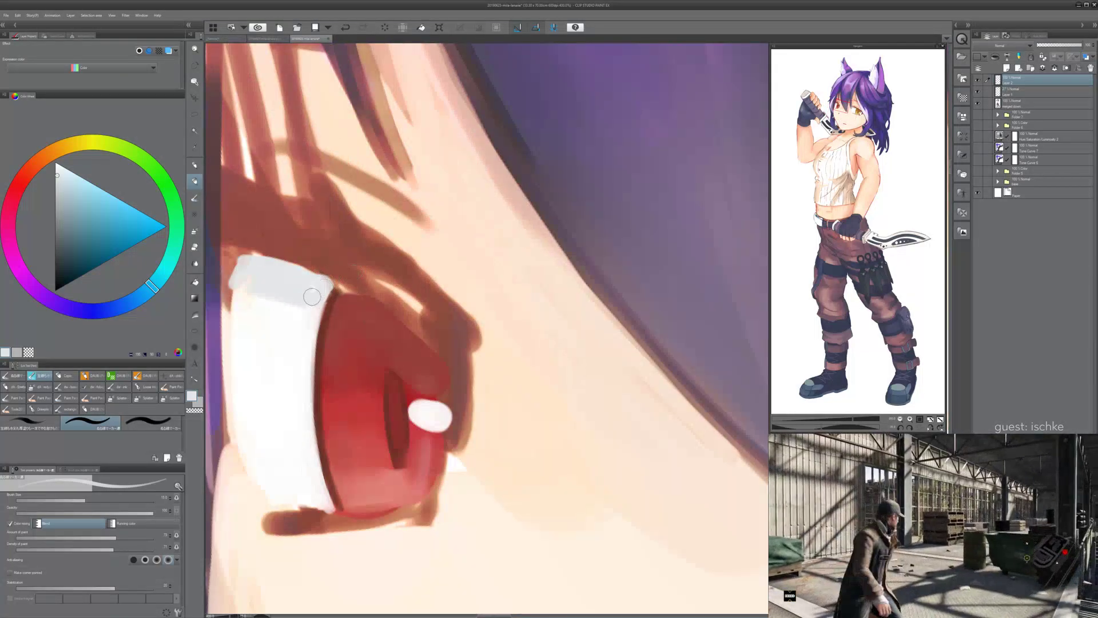
- Examine both finished eyes from farther away against the whole face and upper body
{"action": "scroll", "coordinate": [469, 223], "scroll_direction": "down", "scroll_amount": 4}
{"action": "scroll", "coordinate": [469, 224], "scroll_direction": "down", "scroll_amount": 1}
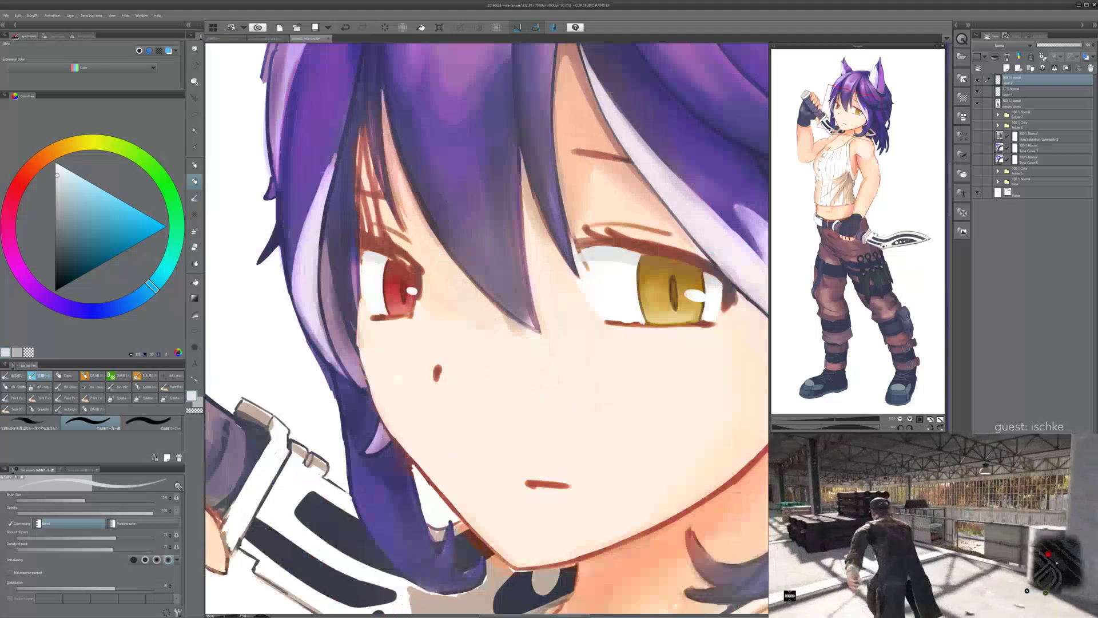
{"action": "key", "text": "^"}
{"action": "left_click_drag", "start_coordinate": [485, 230], "coordinate": [423, 292]}
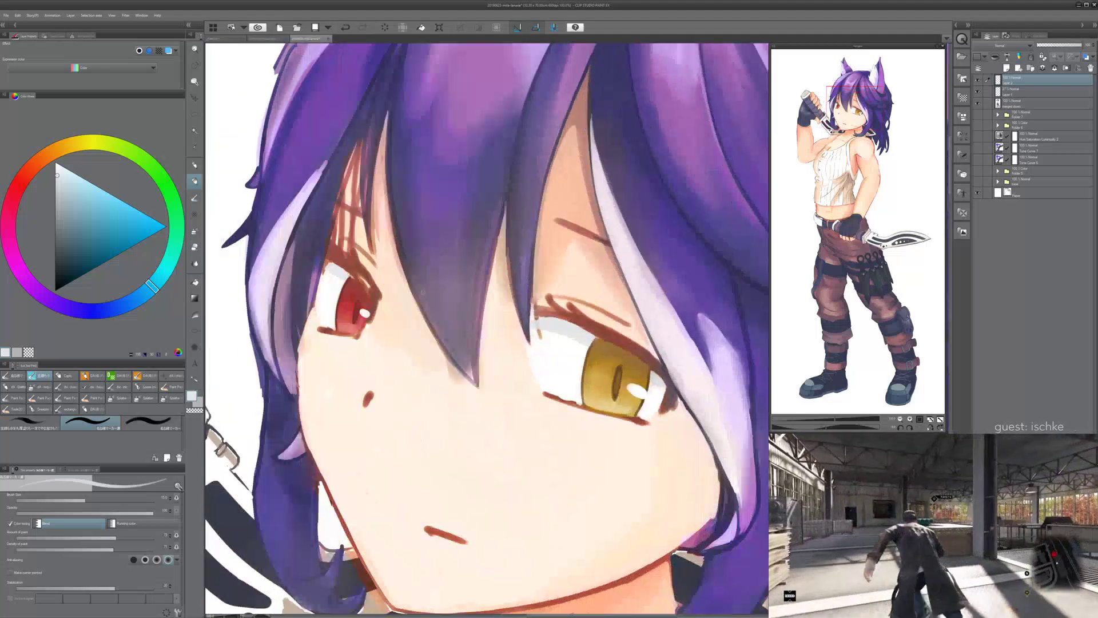
{"action": "scroll", "coordinate": [423, 293], "scroll_direction": "down", "scroll_amount": 5}
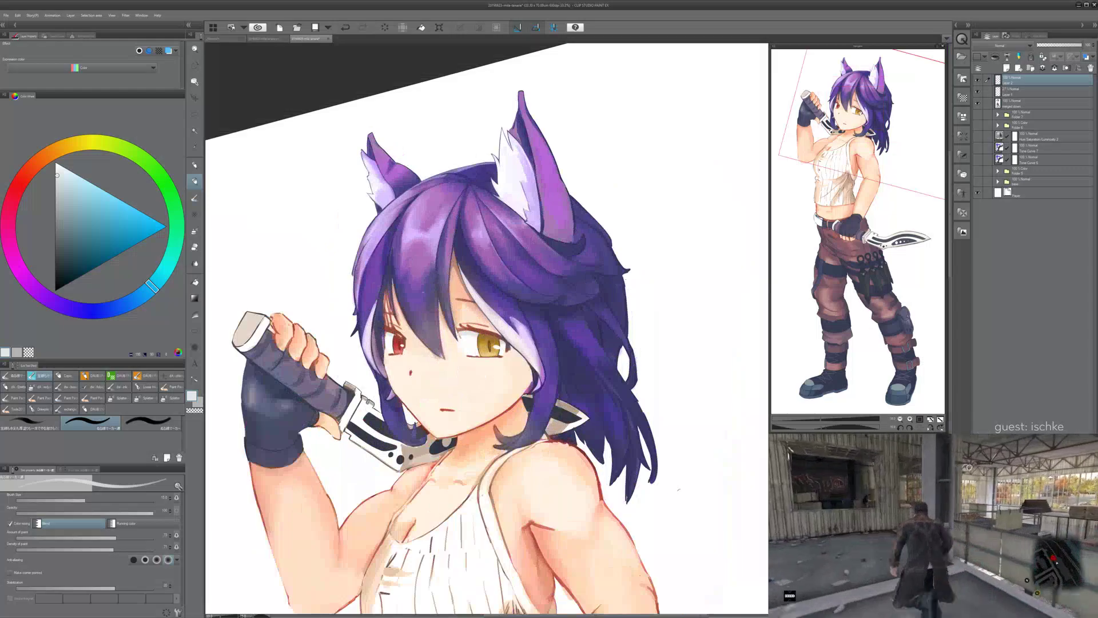
{"action": "left_click_drag", "start_coordinate": [423, 292], "coordinate": [422, 249]}
{"action": "scroll", "coordinate": [544, 373], "scroll_direction": "up", "scroll_amount": 1}
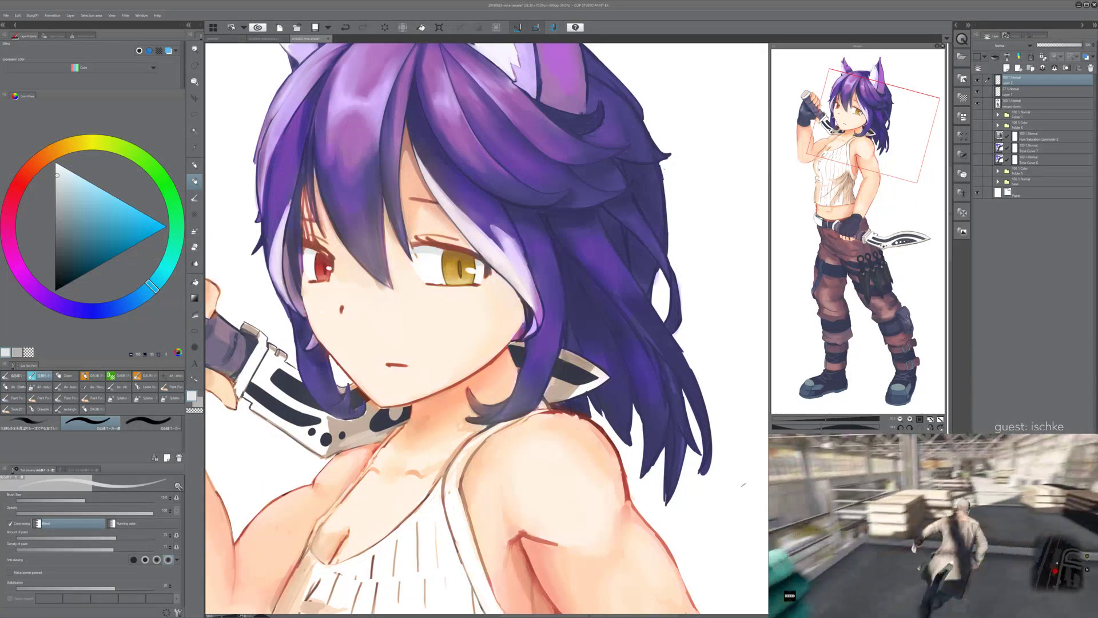
- Sample the orange skin shadow from the neck and try a stroke along the cheek's lower edge
{"action": "left_click", "coordinate": [496, 366], "text": "alt"}
{"action": "scroll", "coordinate": [483, 324], "scroll_direction": "up", "scroll_amount": 2}
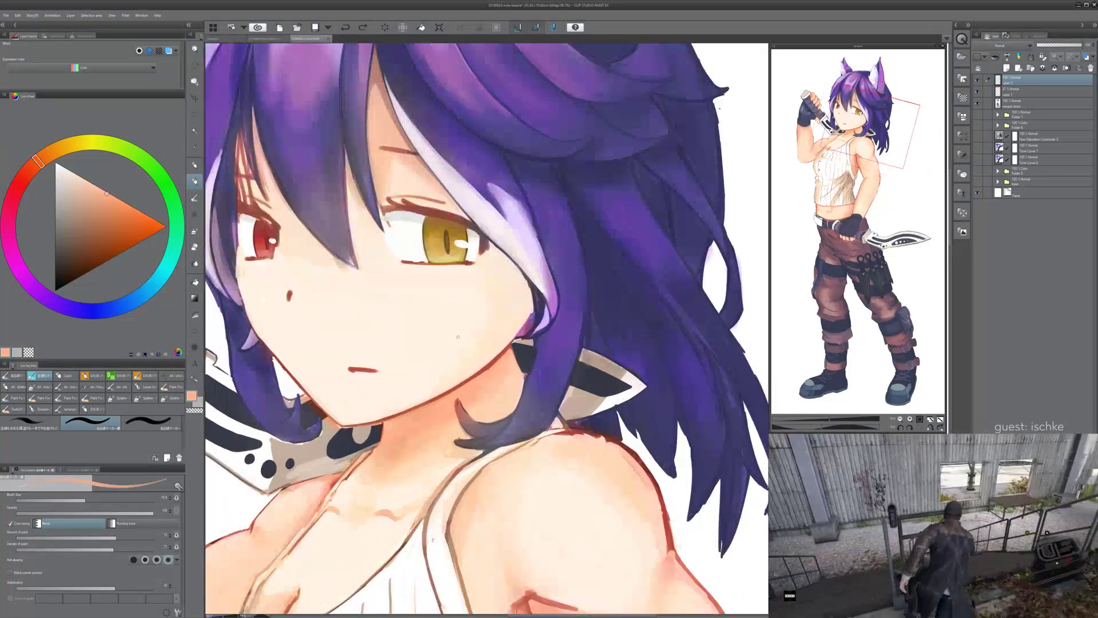
{"action": "key", "text": "p"}
{"action": "key", "text": "bracketright"}
{"action": "key", "text": "bracketright"}
{"action": "left_click_drag", "start_coordinate": [422, 376], "coordinate": [483, 344]}
{"action": "key", "text": "ctrl+z"}
{"action": "key", "text": "b"}
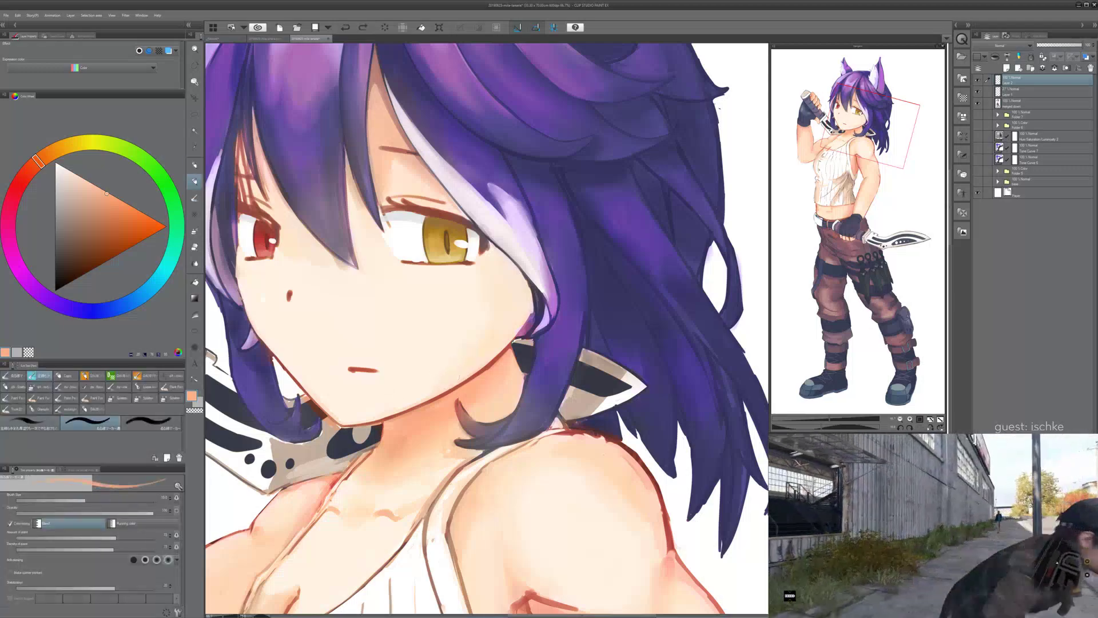
- Switch to the blending paint brush, enlarge it and try the orange shadow along the jaw beneath the golden eye
{"action": "key", "text": "b"}
{"action": "key", "text": "bracketright"}
{"action": "key", "text": "bracketright"}
{"action": "key", "text": "bracketright"}
{"action": "key", "text": "bracketright"}
{"action": "key", "text": "bracketright"}
{"action": "key", "text": "bracketright"}
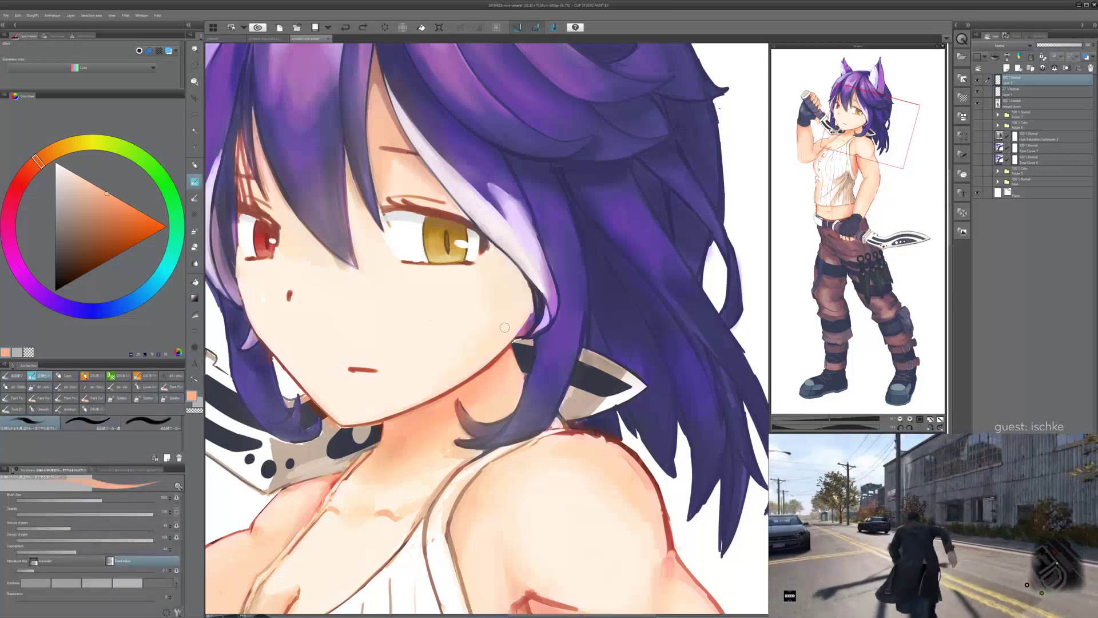
{"action": "left_click_drag", "start_coordinate": [513, 322], "coordinate": [439, 384]}
{"action": "key", "text": "ctrl+z"}
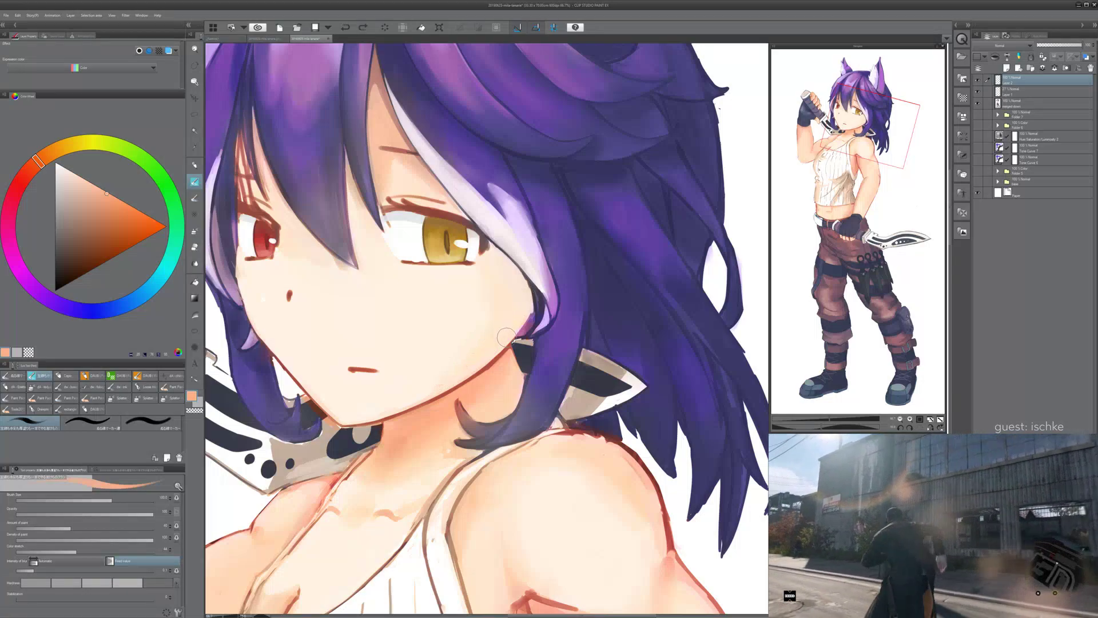
{"action": "key", "text": "bracketright"}
{"action": "left_click_drag", "start_coordinate": [512, 322], "coordinate": [431, 389]}
{"action": "key", "text": "ctrl+z"}
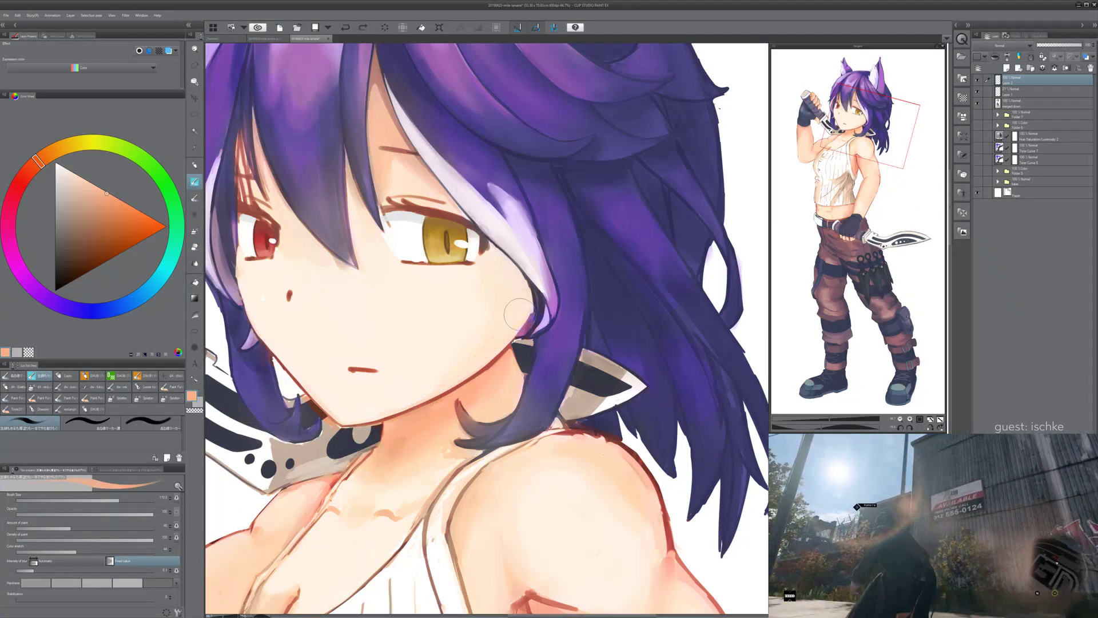
- Sample a lighter peach from the neck and shade the cheek and jaw edge below the golden eye
{"action": "left_click", "coordinate": [496, 382], "text": "alt"}
{"action": "left_click_drag", "start_coordinate": [509, 320], "coordinate": [439, 367]}
{"action": "key", "text": "ctrl+z"}
{"action": "key", "text": "ctrl+z"}
{"action": "left_click_drag", "start_coordinate": [504, 324], "coordinate": [486, 350]}
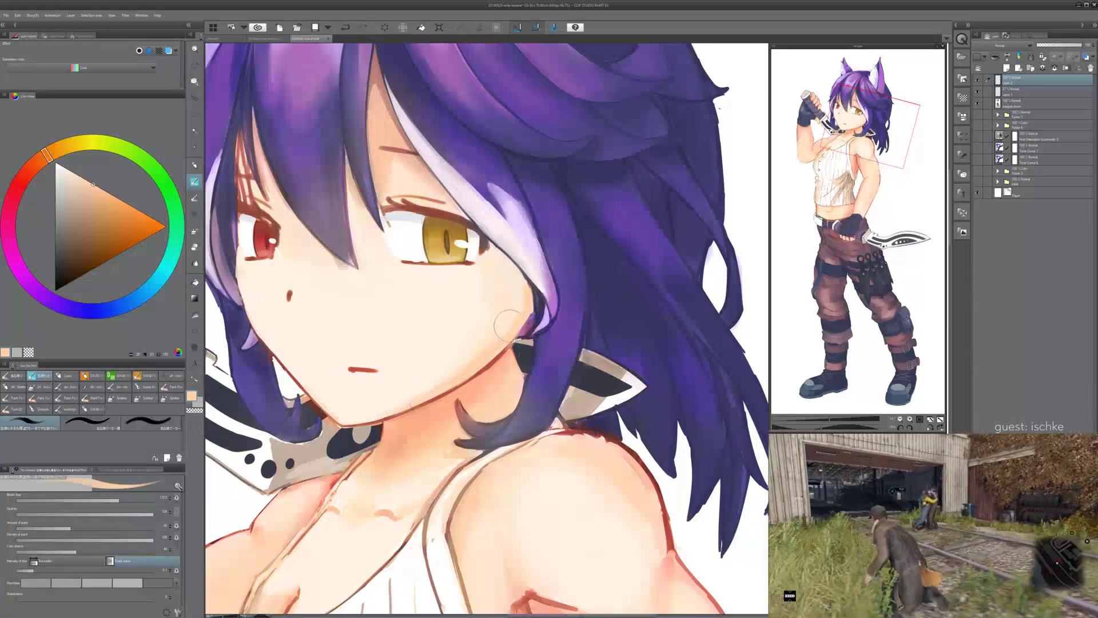
{"action": "key", "text": "ctrl+z"}
{"action": "left_click_drag", "start_coordinate": [569, 209], "coordinate": [521, 257]}
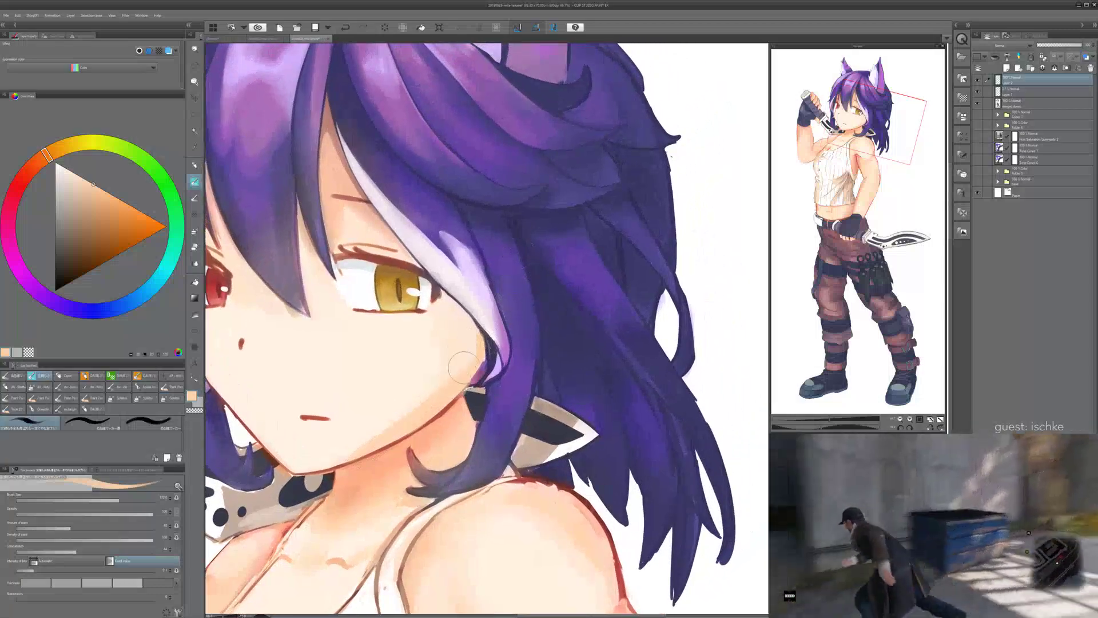
{"action": "left_click_drag", "start_coordinate": [477, 335], "coordinate": [470, 349]}
{"action": "left_click_drag", "start_coordinate": [460, 303], "coordinate": [446, 329]}
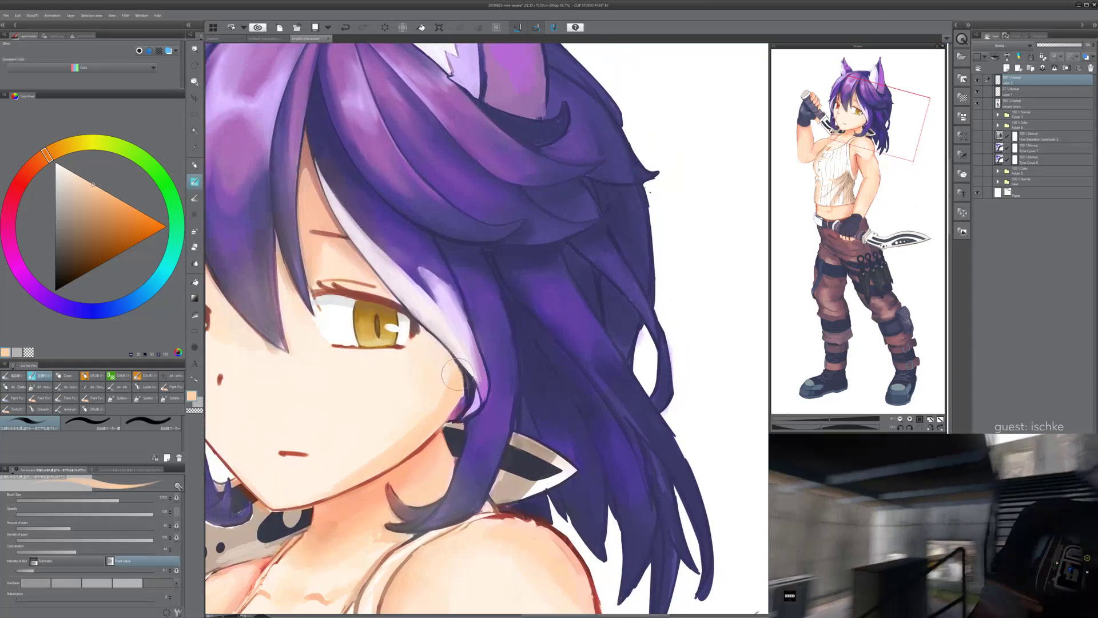
{"action": "key", "text": "ctrl+z"}
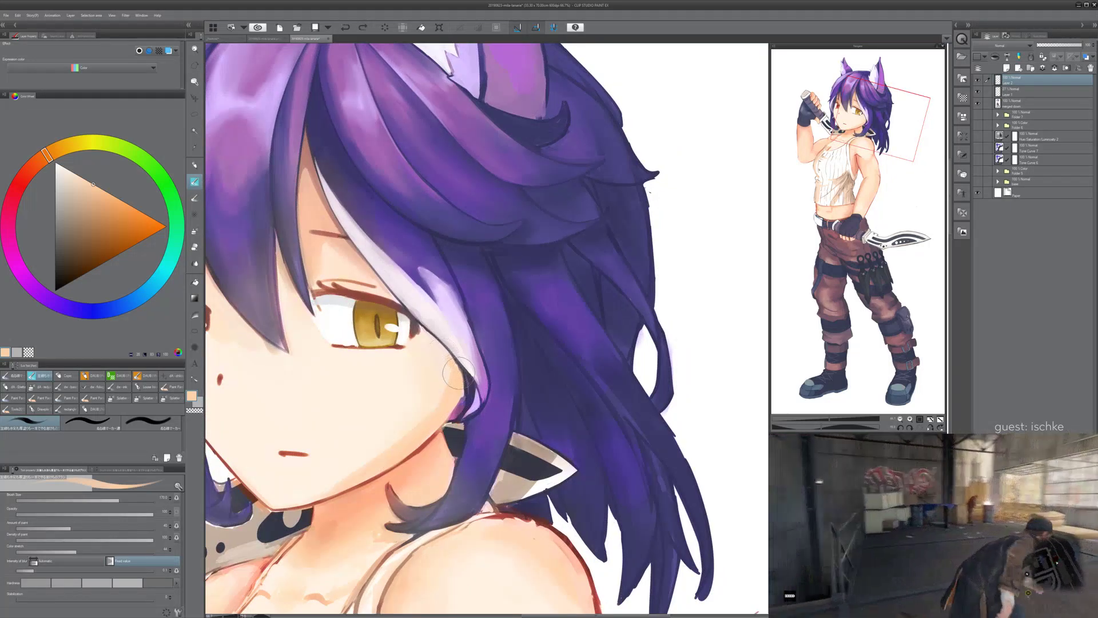
{"action": "left_click_drag", "start_coordinate": [426, 426], "coordinate": [537, 381]}
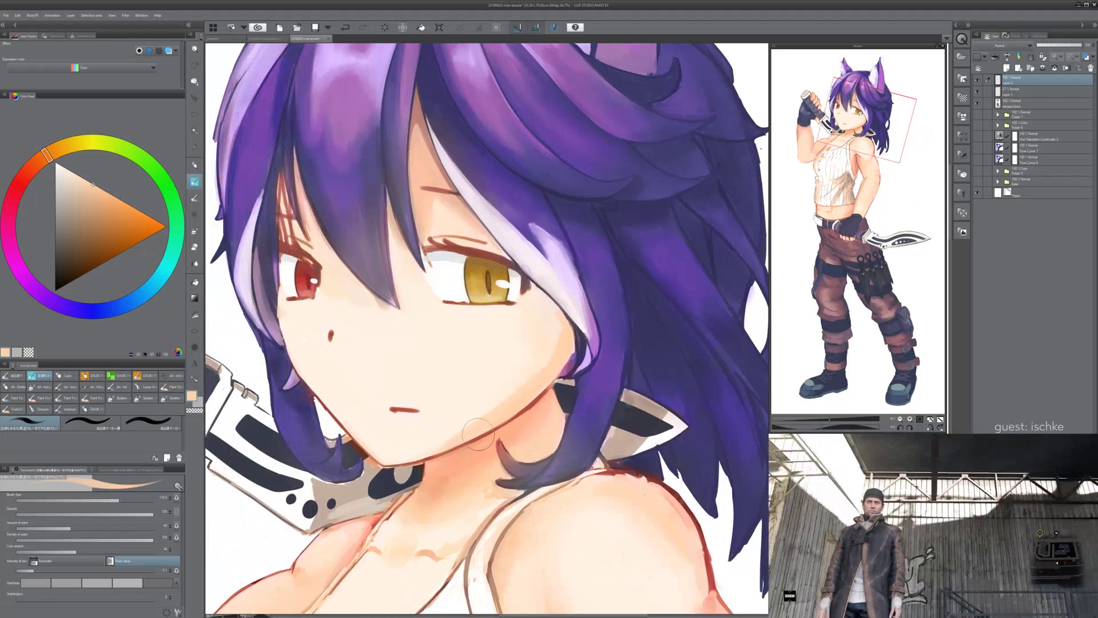
- Extend the peach shadow along the lower jawline toward the chin
{"action": "key", "text": "ctrl+z"}
{"action": "mouse_move", "coordinate": [395, 459]}
{"action": "left_mouse_down"}
{"action": "mouse_move", "coordinate": [473, 430]}
{"action": "mouse_move", "coordinate": [501, 403]}
{"action": "mouse_move", "coordinate": [474, 407]}
{"action": "mouse_move", "coordinate": [506, 396]}
{"action": "left_mouse_up"}
{"action": "mouse_move", "coordinate": [453, 434]}
{"action": "left_mouse_down"}
{"action": "mouse_move", "coordinate": [546, 374]}
{"action": "mouse_move", "coordinate": [407, 450]}
{"action": "mouse_move", "coordinate": [524, 420]}
{"action": "mouse_move", "coordinate": [448, 435]}
{"action": "mouse_move", "coordinate": [470, 410]}
{"action": "mouse_move", "coordinate": [497, 410]}
{"action": "mouse_move", "coordinate": [518, 393]}
{"action": "left_mouse_up"}
{"action": "key", "text": "ctrl+z"}
{"action": "key", "text": "ctrl+z"}
{"action": "key", "text": "ctrl+z"}
{"action": "key", "text": "ctrl+z"}
{"action": "key", "text": "ctrl+z"}
{"action": "mouse_move", "coordinate": [491, 446]}
{"action": "left_mouse_down"}
{"action": "mouse_move", "coordinate": [476, 456]}
{"action": "mouse_move", "coordinate": [517, 449]}
{"action": "left_mouse_up"}
{"action": "key", "text": "ctrl+z"}
- Paint a peach shadow along the outer cheek edge below the red eye
{"action": "left_click_drag", "start_coordinate": [281, 339], "coordinate": [300, 389]}
{"action": "key", "text": "ctrl+z"}
{"action": "key", "text": "ctrl+z"}
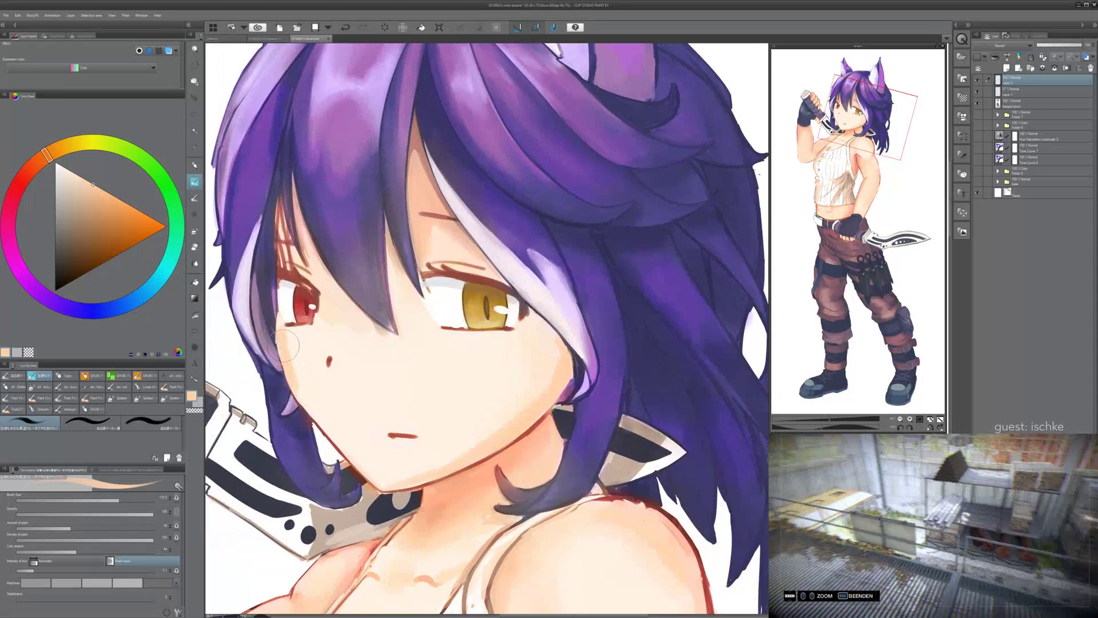
{"action": "mouse_move", "coordinate": [394, 429]}
{"action": "left_mouse_down"}
{"action": "mouse_move", "coordinate": [449, 399]}
{"action": "mouse_move", "coordinate": [444, 420]}
{"action": "left_mouse_up"}
{"action": "scroll", "coordinate": [343, 329], "scroll_direction": "up", "scroll_amount": 5}
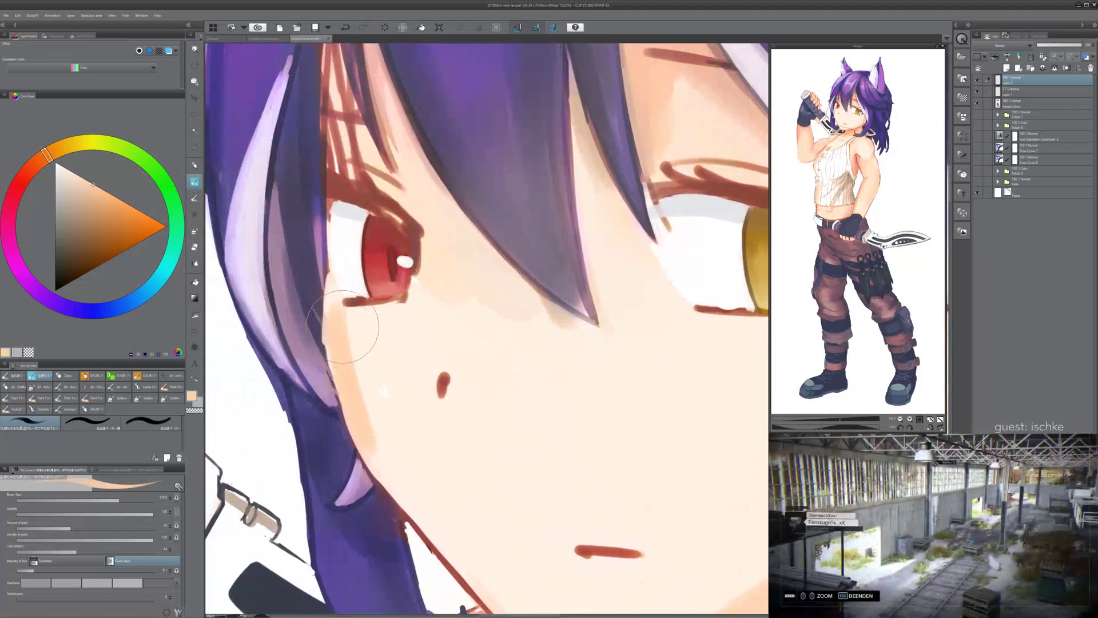
{"action": "left_click_drag", "start_coordinate": [342, 326], "coordinate": [351, 360]}
{"action": "left_click_drag", "start_coordinate": [462, 477], "coordinate": [421, 492]}
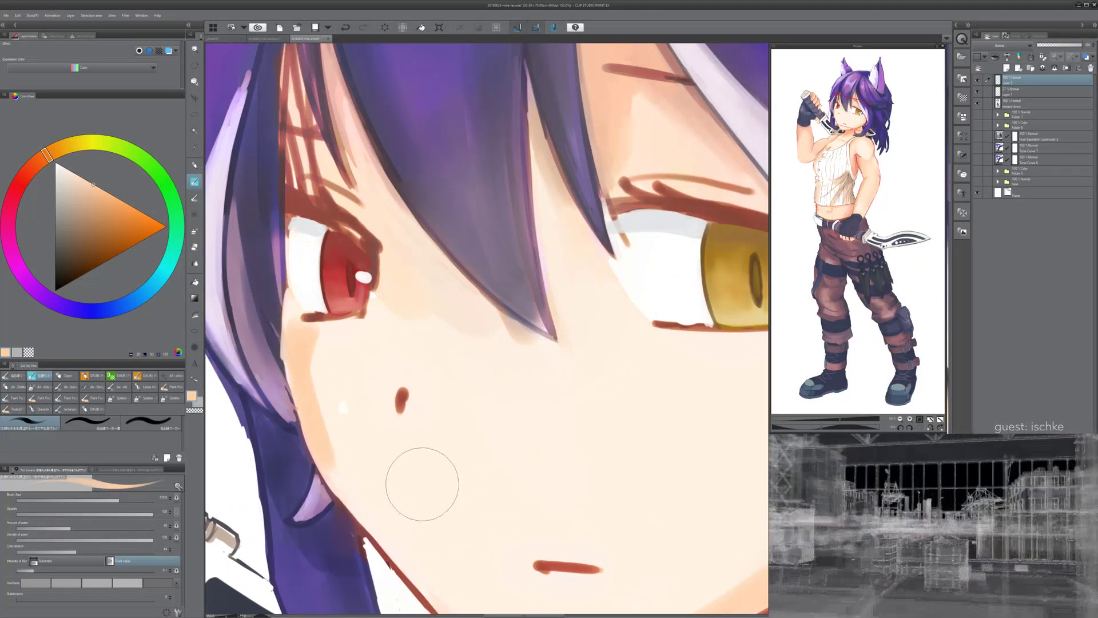
- Paint peach over the skin between the hair strands and upper lashes of the red eye, covering the loose sketch lines
{"action": "left_click_drag", "start_coordinate": [387, 319], "coordinate": [462, 458]}
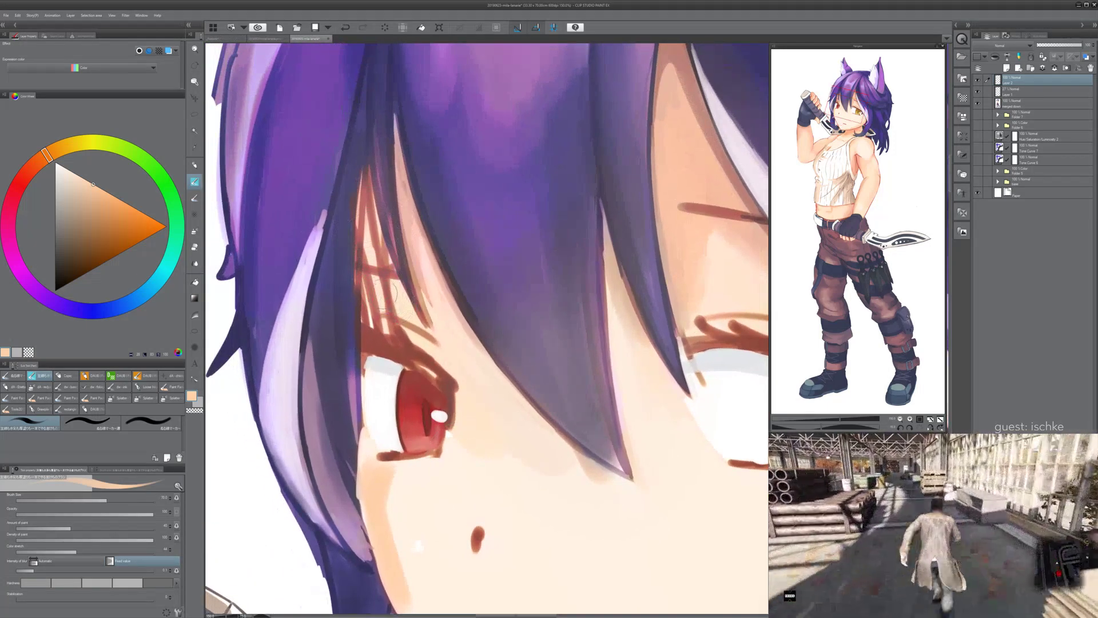
{"action": "scroll", "coordinate": [386, 293], "scroll_direction": "up", "scroll_amount": 1}
{"action": "mouse_move", "coordinate": [357, 295]}
{"action": "left_mouse_down"}
{"action": "mouse_move", "coordinate": [366, 333]}
{"action": "mouse_move", "coordinate": [371, 302]}
{"action": "mouse_move", "coordinate": [411, 328]}
{"action": "mouse_move", "coordinate": [394, 283]}
{"action": "mouse_move", "coordinate": [367, 279]}
{"action": "mouse_move", "coordinate": [392, 300]}
{"action": "mouse_move", "coordinate": [386, 277]}
{"action": "mouse_move", "coordinate": [416, 298]}
{"action": "mouse_move", "coordinate": [406, 302]}
{"action": "mouse_move", "coordinate": [413, 326]}
{"action": "mouse_move", "coordinate": [405, 303]}
{"action": "left_mouse_up"}
{"action": "left_click_drag", "start_coordinate": [389, 347], "coordinate": [424, 355]}
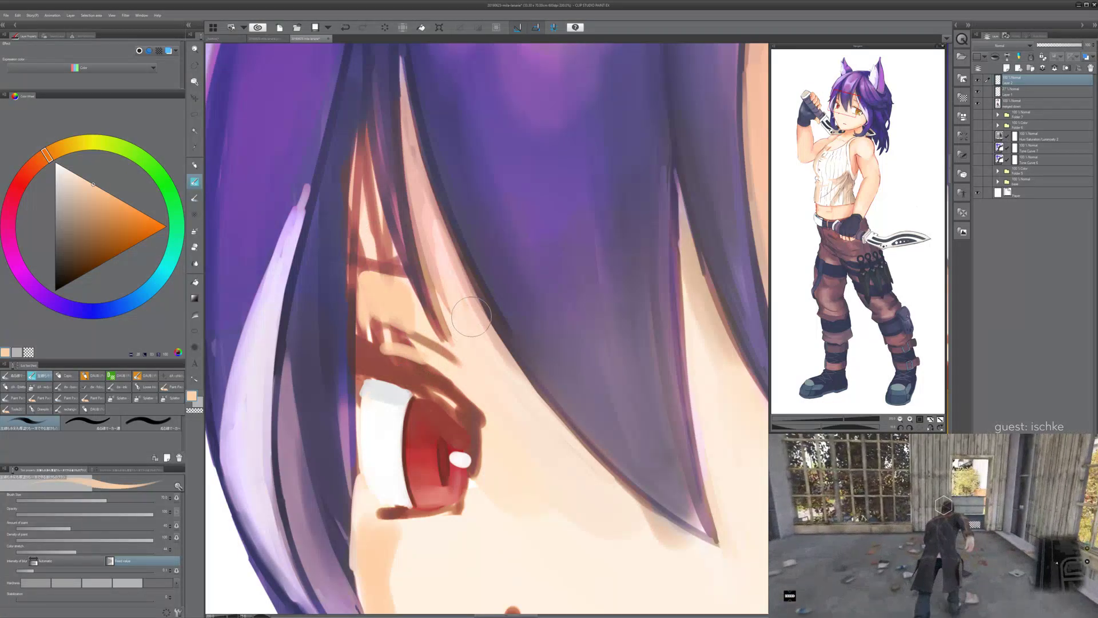
{"action": "key", "text": "asciicircum"}
{"action": "key", "text": "asciicircum"}
{"action": "key", "text": "asciicircum"}
{"action": "left_click_drag", "start_coordinate": [407, 197], "coordinate": [412, 231]}
{"action": "mouse_move", "coordinate": [448, 292]}
{"action": "left_mouse_down"}
{"action": "mouse_move", "coordinate": [435, 245]}
{"action": "mouse_move", "coordinate": [452, 251]}
{"action": "mouse_move", "coordinate": [428, 233]}
{"action": "mouse_move", "coordinate": [456, 206]}
{"action": "mouse_move", "coordinate": [460, 222]}
{"action": "left_mouse_up"}
{"action": "key", "text": "minus"}
{"action": "key", "text": "minus"}
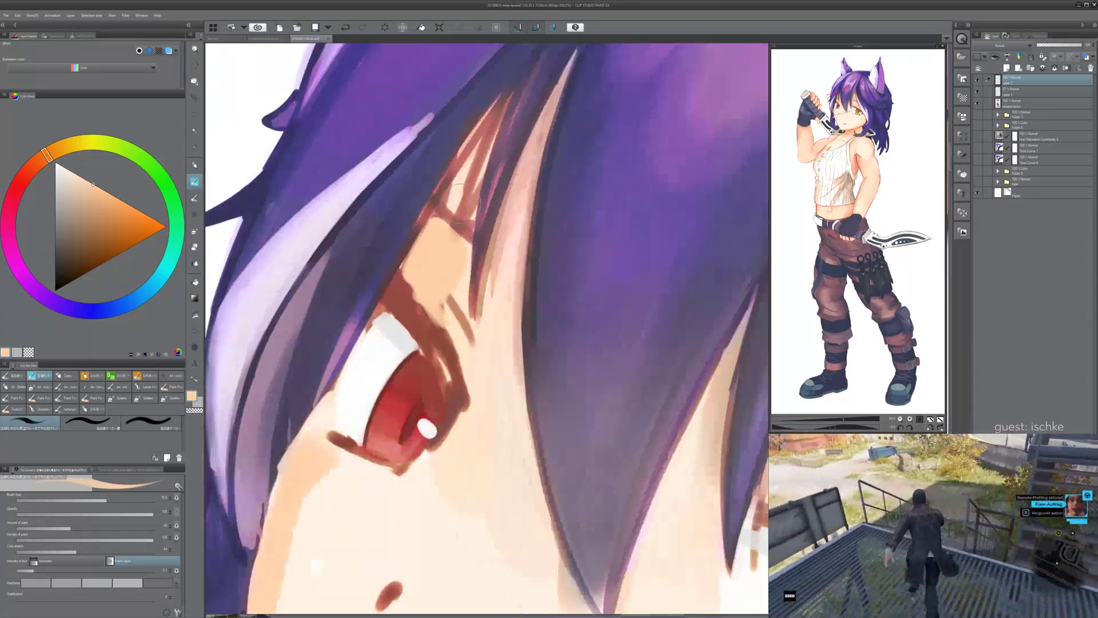
{"action": "left_click_drag", "start_coordinate": [530, 263], "coordinate": [452, 180]}
- Check the new peach shading on the face up close and against the full figure
{"action": "scroll", "coordinate": [384, 217], "scroll_direction": "down", "scroll_amount": 4}
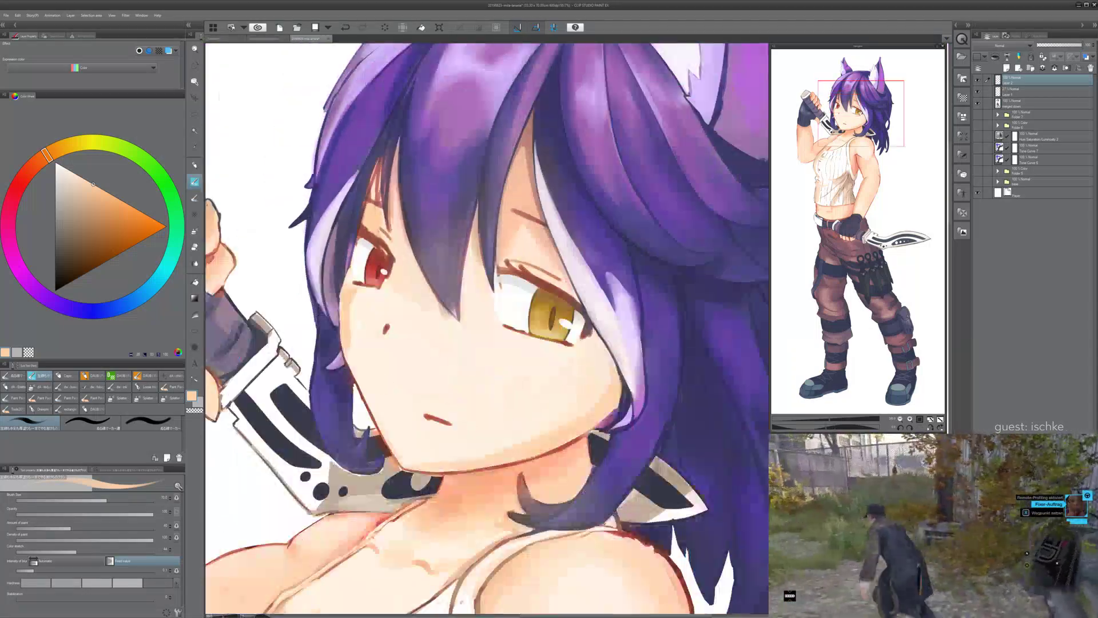
{"action": "scroll", "coordinate": [434, 197], "scroll_direction": "up", "scroll_amount": 4}
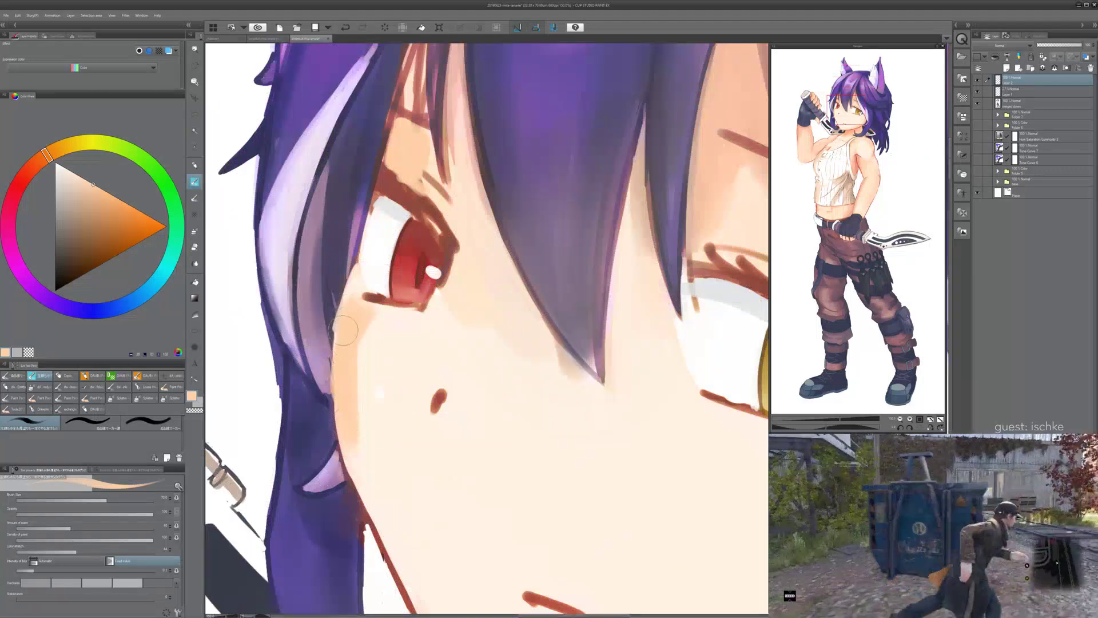
{"action": "scroll", "coordinate": [347, 376], "scroll_direction": "down", "scroll_amount": 3}
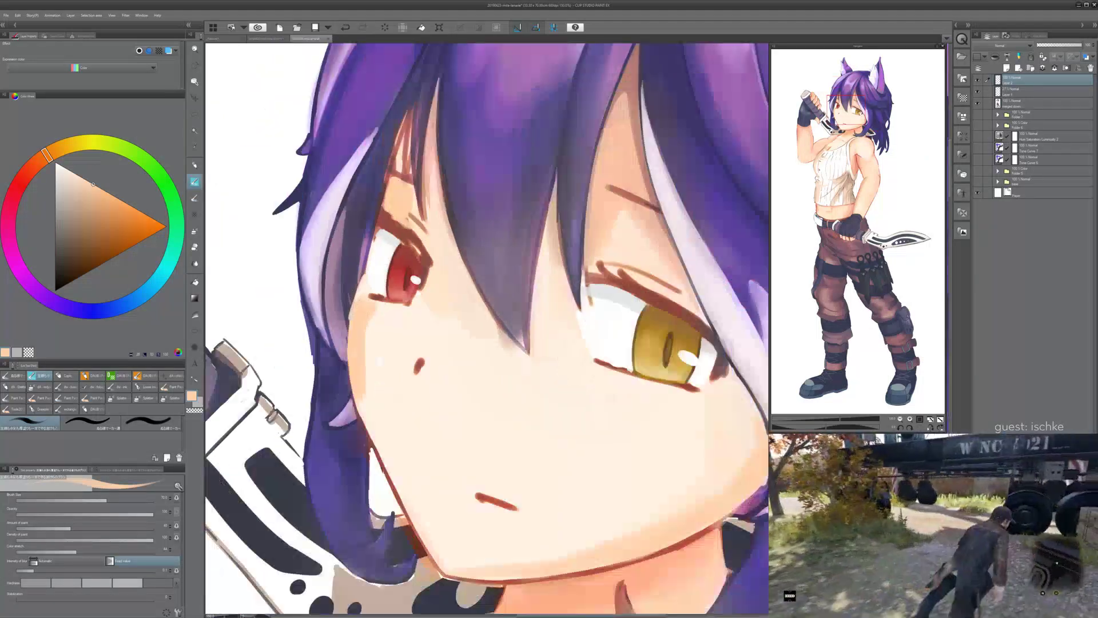
{"action": "scroll", "coordinate": [444, 203], "scroll_direction": "down", "scroll_amount": 3}
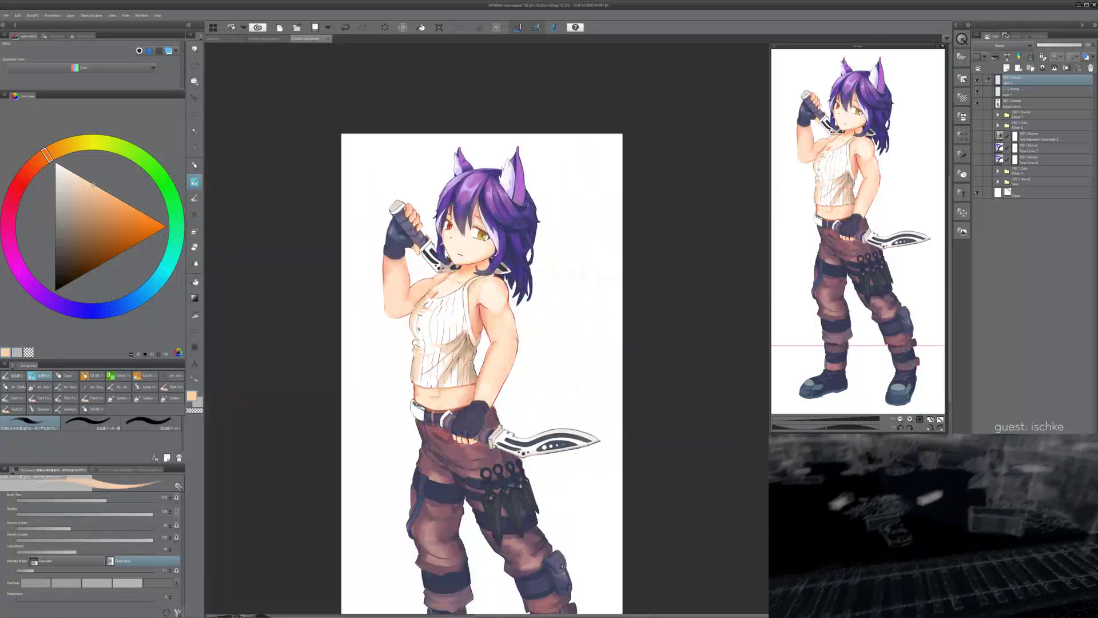
{"action": "scroll", "coordinate": [510, 281], "scroll_direction": "up", "scroll_amount": 2}
{"action": "key", "text": "minus"}
{"action": "left_click_drag", "start_coordinate": [494, 284], "coordinate": [515, 228]}
- Deepen the peach shadow on the cheek beside the golden eye, along the white hair strand
{"action": "key", "text": "asciicircum"}
{"action": "key", "text": "asciicircum"}
{"action": "key", "text": "asciicircum"}
{"action": "scroll", "coordinate": [367, 388], "scroll_direction": "up", "scroll_amount": 4}
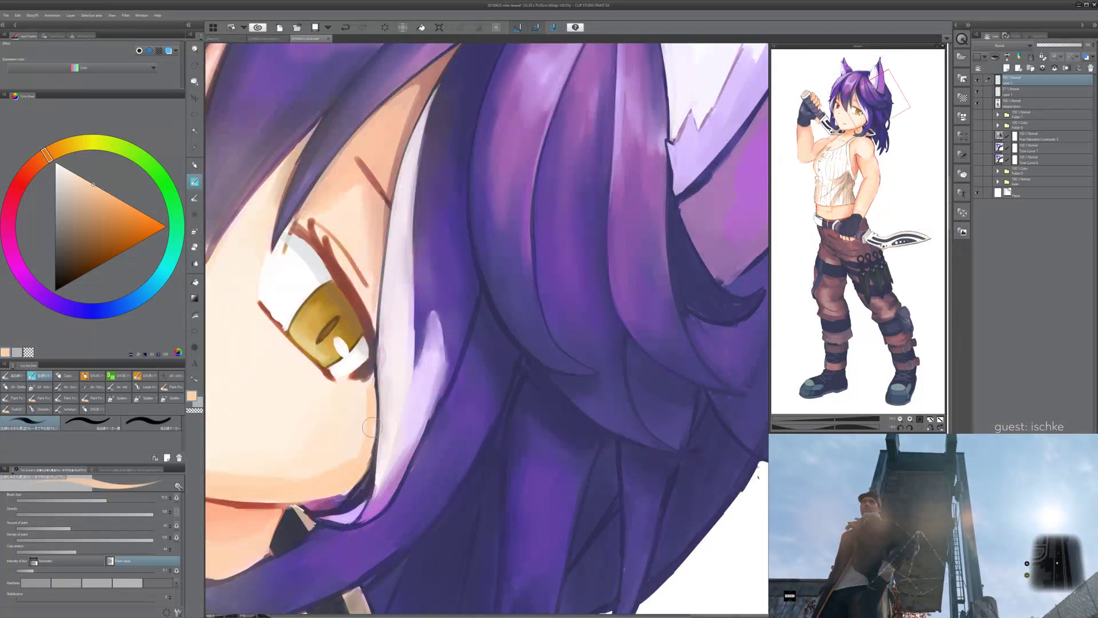
{"action": "key", "text": "minus"}
{"action": "key", "text": "minus"}
{"action": "key", "text": "minus"}
{"action": "left_click_drag", "start_coordinate": [362, 455], "coordinate": [440, 236]}
{"action": "mouse_move", "coordinate": [492, 449]}
{"action": "left_mouse_down"}
{"action": "mouse_move", "coordinate": [562, 384]}
{"action": "mouse_move", "coordinate": [494, 458]}
{"action": "mouse_move", "coordinate": [572, 381]}
{"action": "mouse_move", "coordinate": [511, 448]}
{"action": "mouse_move", "coordinate": [573, 377]}
{"action": "mouse_move", "coordinate": [522, 442]}
{"action": "mouse_move", "coordinate": [484, 457]}
{"action": "mouse_move", "coordinate": [561, 372]}
{"action": "mouse_move", "coordinate": [472, 481]}
{"action": "mouse_move", "coordinate": [576, 372]}
{"action": "mouse_move", "coordinate": [579, 347]}
{"action": "mouse_move", "coordinate": [555, 391]}
{"action": "mouse_move", "coordinate": [580, 332]}
{"action": "mouse_move", "coordinate": [573, 372]}
{"action": "left_mouse_up"}
- Enlarge the brush and add a peach shadow at the inner corner of the golden eye
{"action": "key", "text": "bracketright"}
{"action": "key", "text": "bracketright"}
{"action": "key", "text": "bracketright"}
{"action": "key", "text": "bracketright"}
{"action": "key", "text": "bracketright"}
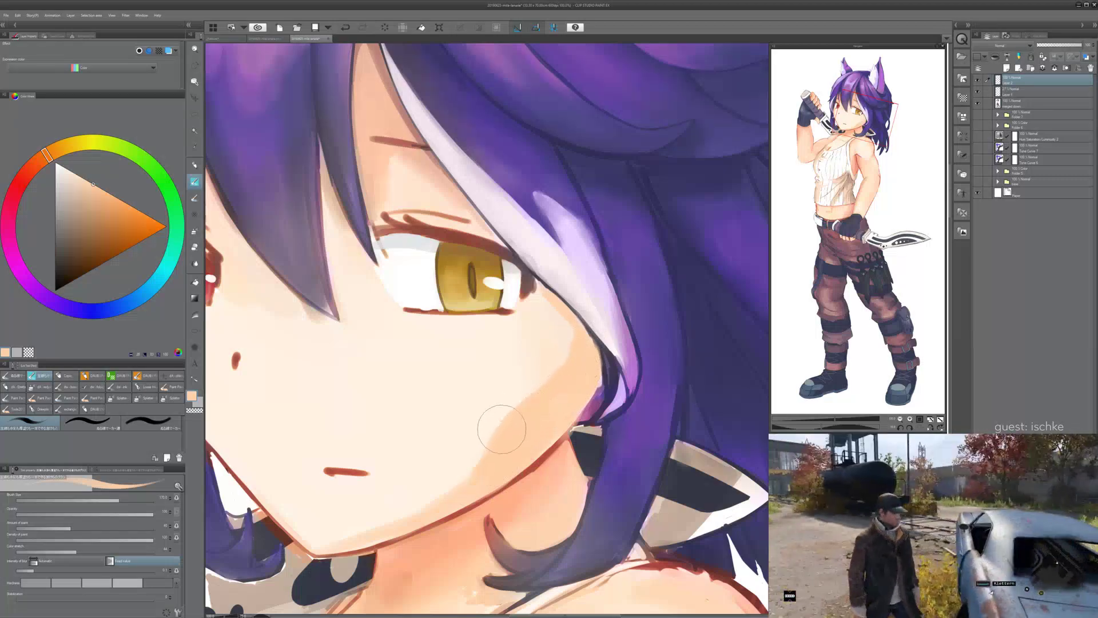
{"action": "mouse_move", "coordinate": [393, 297]}
{"action": "left_mouse_down"}
{"action": "mouse_move", "coordinate": [412, 324]}
{"action": "mouse_move", "coordinate": [385, 318]}
{"action": "mouse_move", "coordinate": [407, 337]}
{"action": "left_mouse_up"}
{"action": "left_click_drag", "start_coordinate": [466, 363], "coordinate": [566, 402]}
{"action": "key", "text": "ctrl+z"}
{"action": "key", "text": "ctrl+z"}
{"action": "left_click_drag", "start_coordinate": [485, 332], "coordinate": [497, 355]}
{"action": "left_click_drag", "start_coordinate": [512, 523], "coordinate": [504, 506]}
- Try a peach shadow on the skin between the red eye and the central hair strand
{"action": "left_click_drag", "start_coordinate": [334, 317], "coordinate": [334, 344]}
{"action": "key", "text": "ctrl+z"}
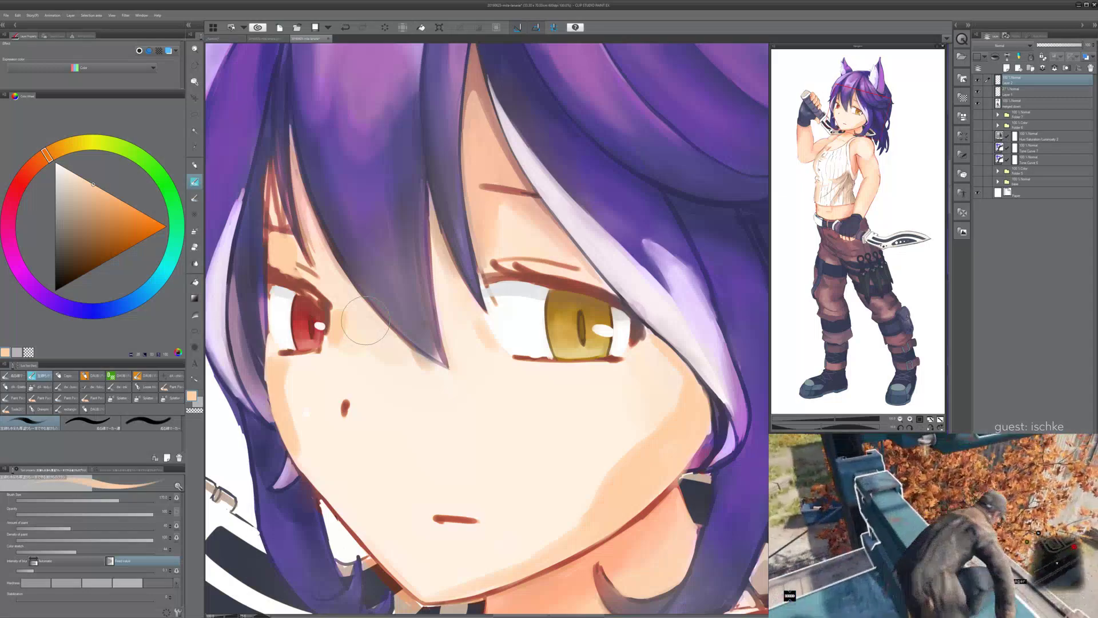
{"action": "key", "text": "ctrl+z"}
- Sample the light skin tone and repaint the skin between the red eye and the nose
{"action": "left_click", "coordinate": [355, 359], "text": "alt"}
{"action": "mouse_move", "coordinate": [354, 359]}
{"action": "left_mouse_down"}
{"action": "mouse_move", "coordinate": [330, 400]}
{"action": "mouse_move", "coordinate": [344, 334]}
{"action": "left_mouse_up"}
{"action": "key", "text": "ctrl+z"}
{"action": "key", "text": "ctrl+z"}
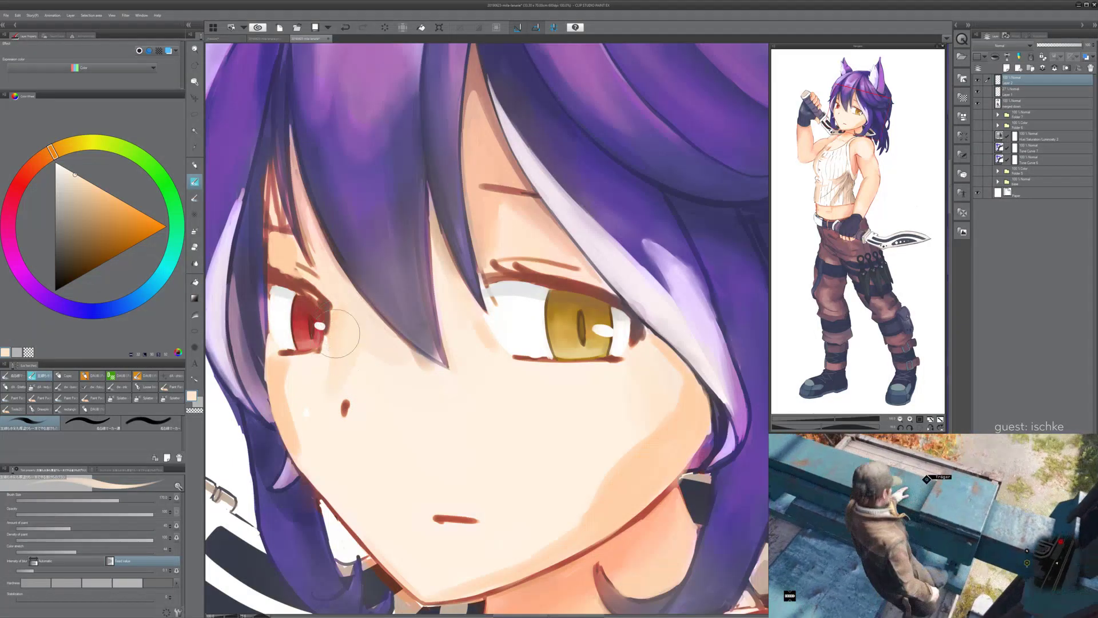
{"action": "key", "text": "ctrl+z"}
{"action": "key", "text": "ctrl+z"}
{"action": "mouse_move", "coordinate": [330, 395]}
{"action": "left_mouse_down"}
{"action": "mouse_move", "coordinate": [337, 354]}
{"action": "mouse_move", "coordinate": [325, 352]}
{"action": "mouse_move", "coordinate": [343, 330]}
{"action": "mouse_move", "coordinate": [382, 331]}
{"action": "mouse_move", "coordinate": [337, 365]}
{"action": "left_mouse_up"}
- Shrink the brush and shape the shadow's edge with light skin tone on the cheek below the red eye
{"action": "key", "text": "bracketleft"}
{"action": "key", "text": "bracketleft"}
{"action": "key", "text": "bracketleft"}
{"action": "key", "text": "bracketleft"}
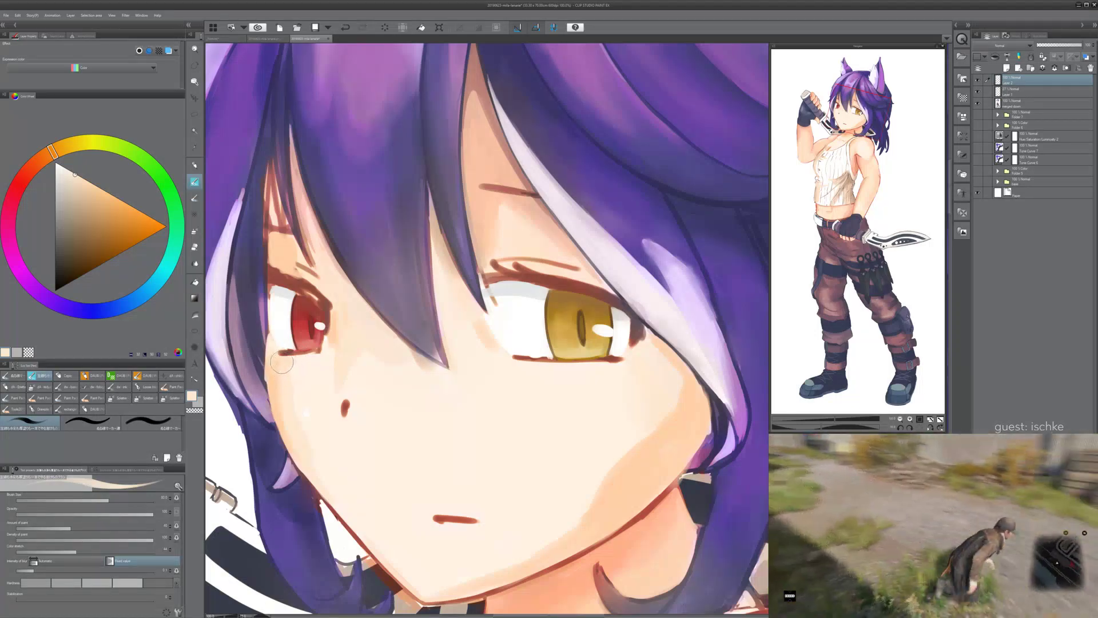
{"action": "left_click_drag", "start_coordinate": [312, 373], "coordinate": [285, 325]}
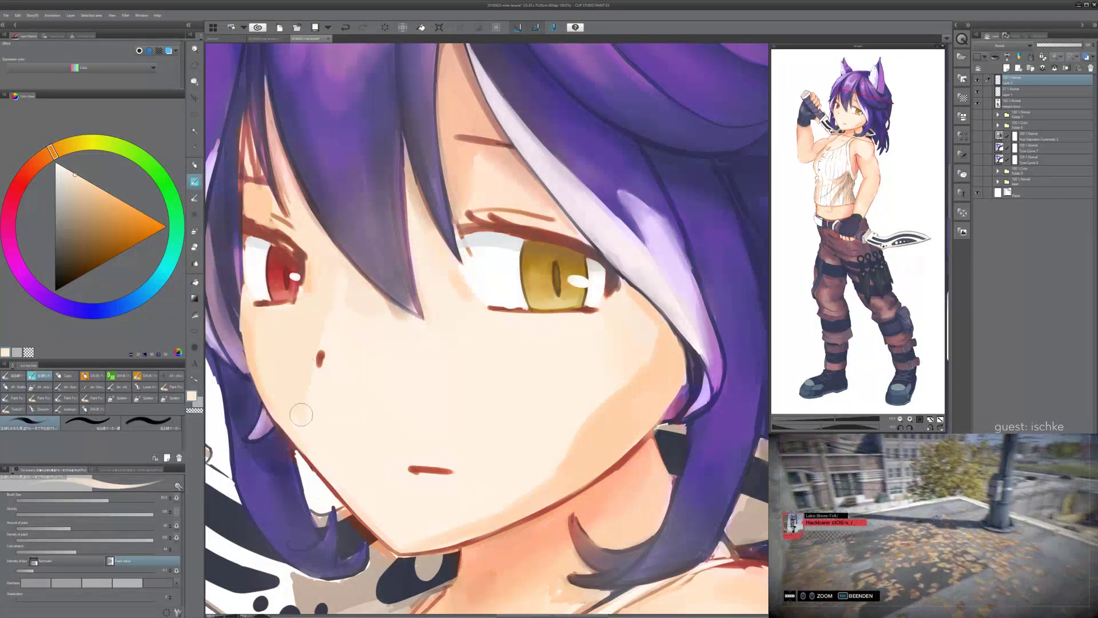
{"action": "mouse_move", "coordinate": [301, 406]}
{"action": "left_mouse_down"}
{"action": "mouse_move", "coordinate": [396, 395]}
{"action": "mouse_move", "coordinate": [318, 403]}
{"action": "left_mouse_up"}
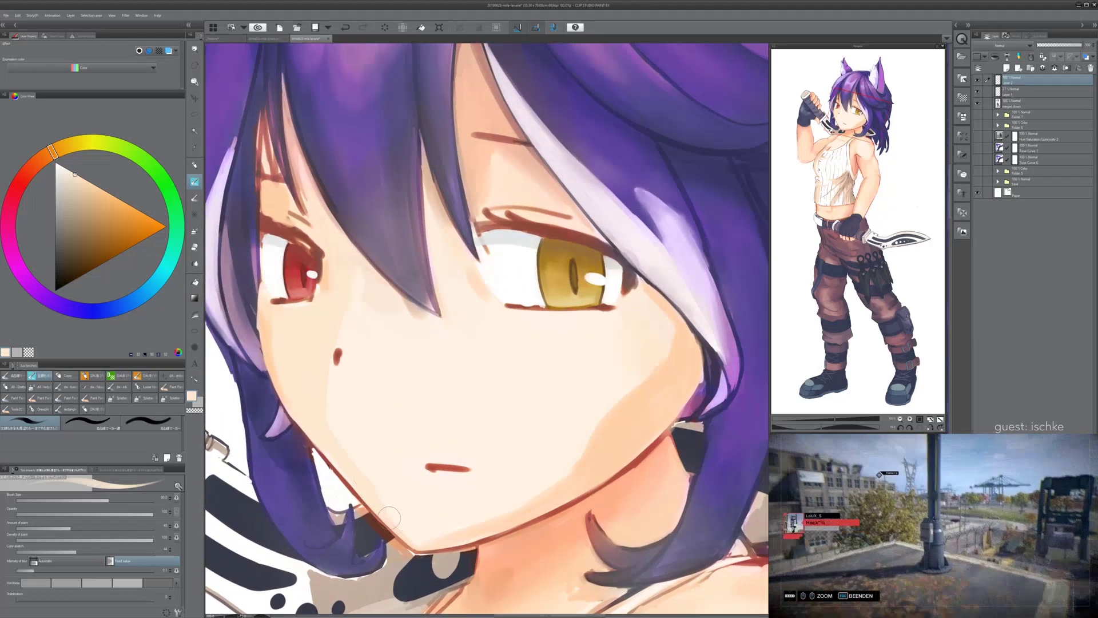
- Soften the shadow edges on the golden-eye cheek, lower jaw and around the mouth with the light skin tone
{"action": "mouse_move", "coordinate": [486, 326]}
{"action": "left_mouse_down"}
{"action": "mouse_move", "coordinate": [513, 396]}
{"action": "mouse_move", "coordinate": [497, 348]}
{"action": "left_mouse_up"}
{"action": "left_click_drag", "start_coordinate": [565, 513], "coordinate": [549, 525]}
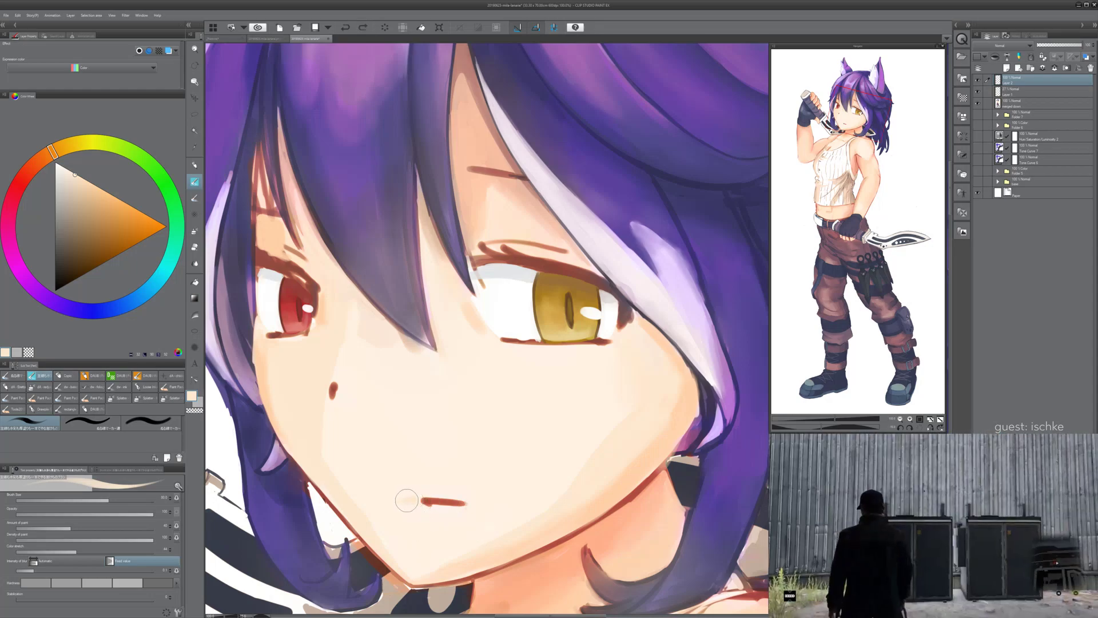
{"action": "mouse_move", "coordinate": [446, 535]}
{"action": "left_mouse_down"}
{"action": "mouse_move", "coordinate": [424, 548]}
{"action": "mouse_move", "coordinate": [417, 539]}
{"action": "left_mouse_up"}
{"action": "left_click_drag", "start_coordinate": [300, 412], "coordinate": [318, 418]}
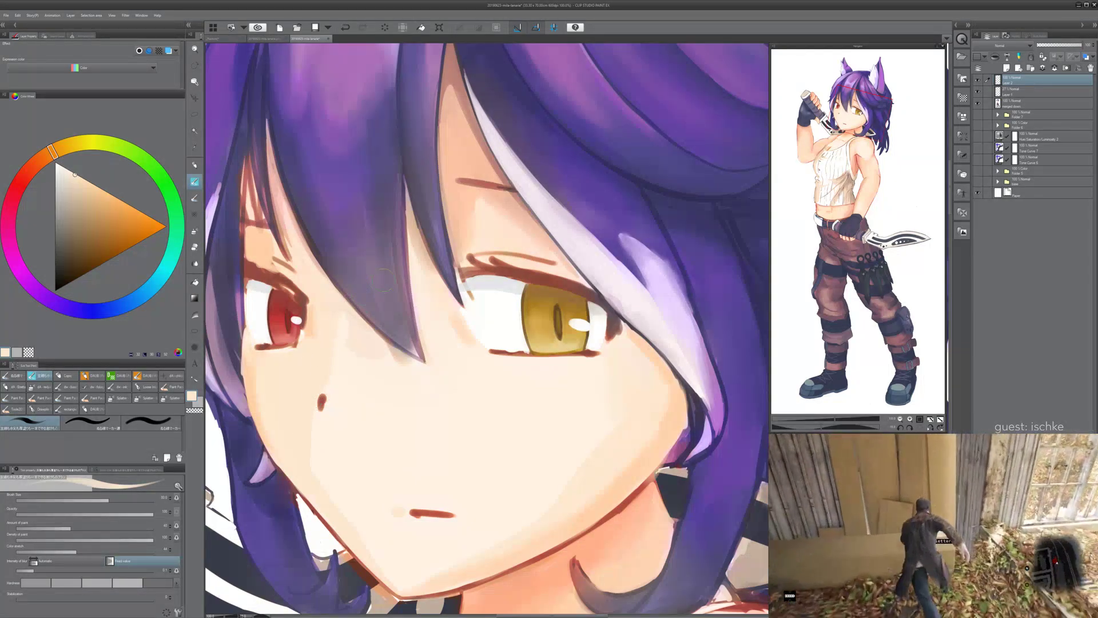
{"action": "scroll", "coordinate": [646, 413], "scroll_direction": "down", "scroll_amount": 6}
{"action": "key", "text": "^"}
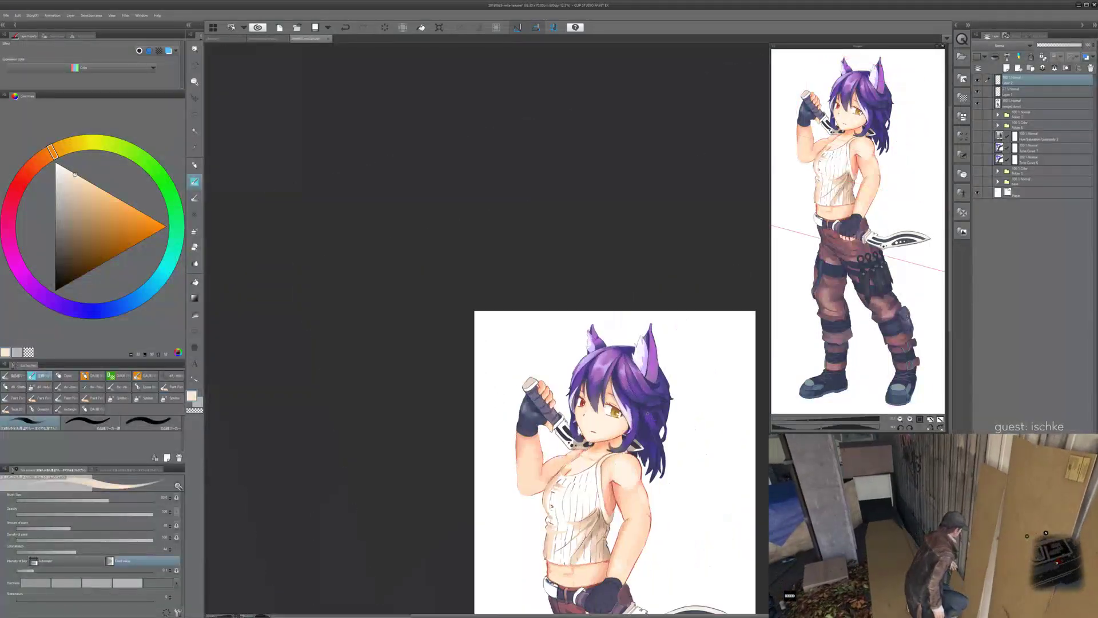
{"action": "mouse_move", "coordinate": [647, 413]}
{"action": "left_mouse_down"}
{"action": "mouse_move", "coordinate": [648, 391]}
{"action": "mouse_move", "coordinate": [625, 381]}
{"action": "left_mouse_up"}
{"action": "scroll", "coordinate": [647, 406], "scroll_direction": "up", "scroll_amount": 2}
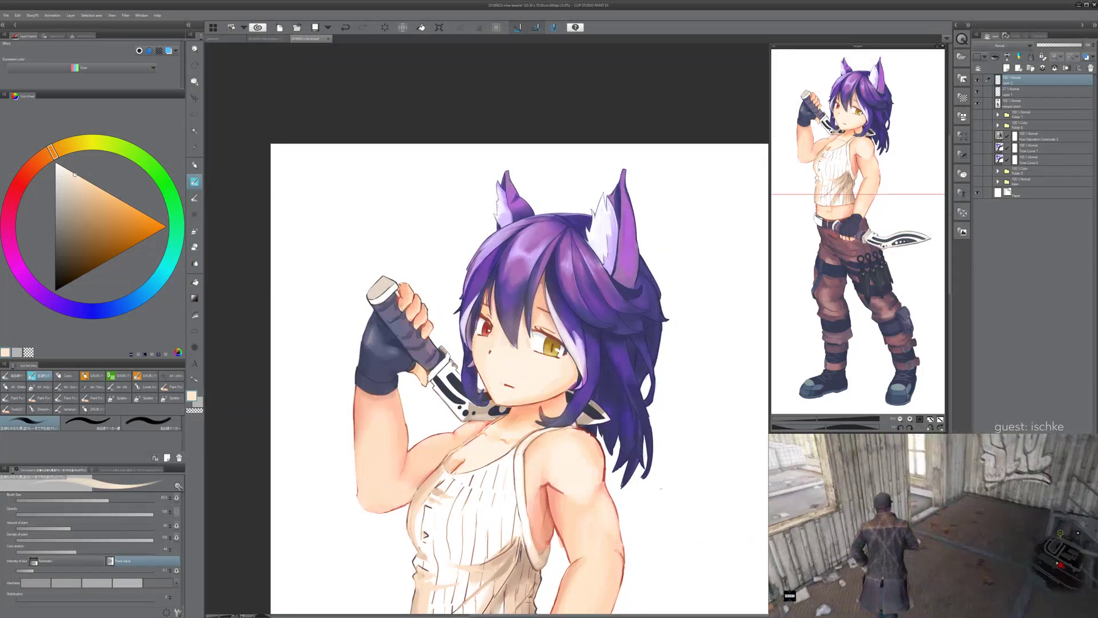
{"action": "left_click_drag", "start_coordinate": [594, 468], "coordinate": [525, 390]}
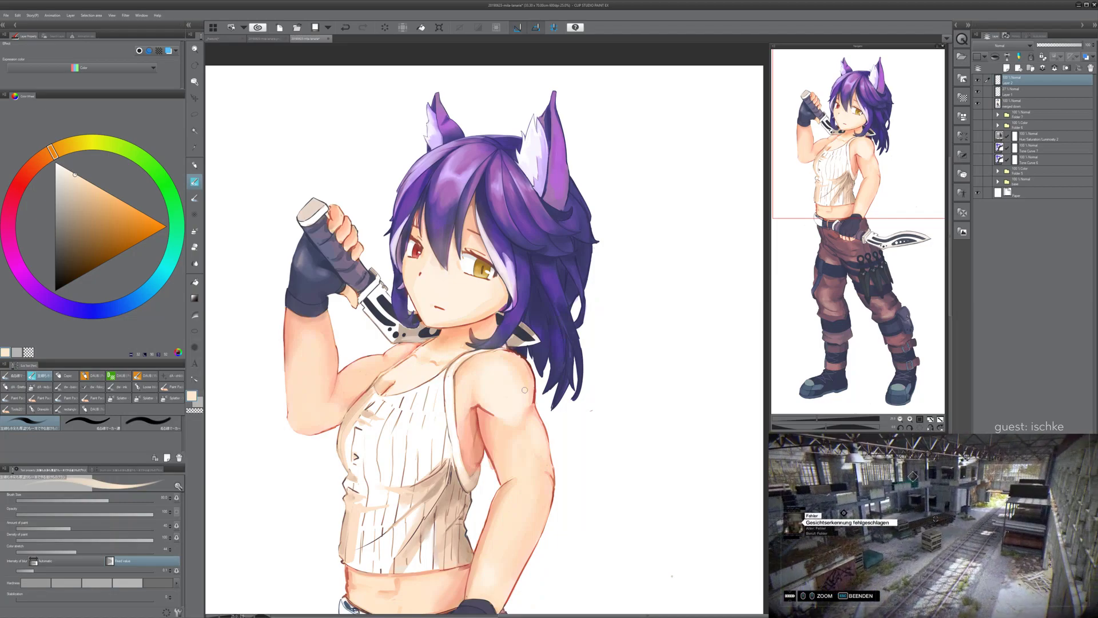
{"action": "mouse_move", "coordinate": [657, 427]}
{"action": "left_mouse_down"}
{"action": "mouse_move", "coordinate": [645, 447]}
{"action": "mouse_move", "coordinate": [651, 439]}
{"action": "left_mouse_up"}
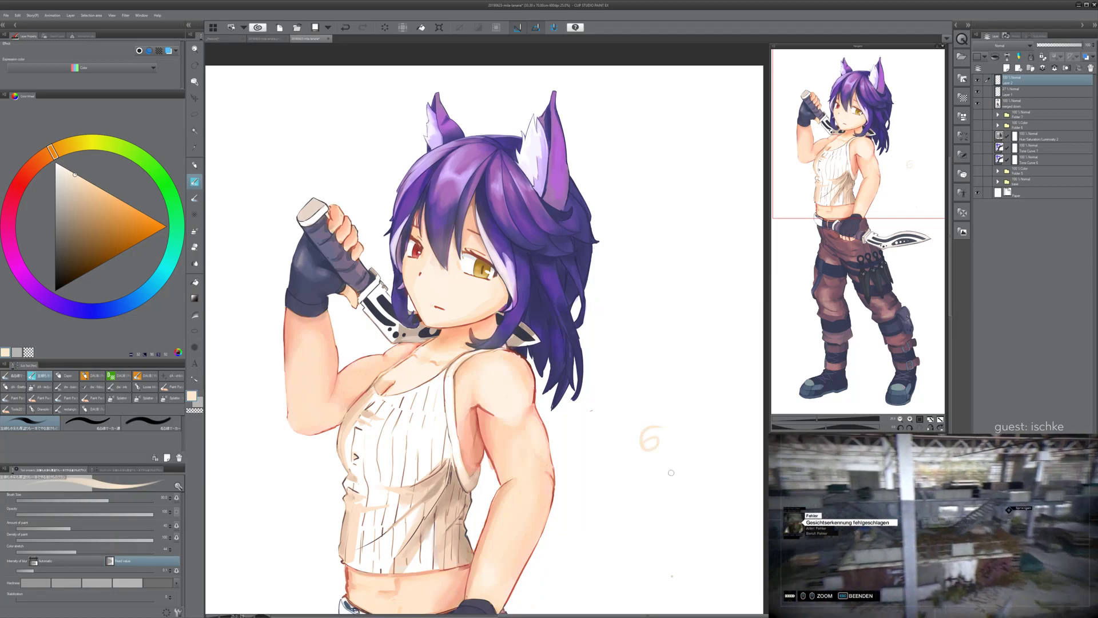
{"action": "key", "text": "ctrl+z"}
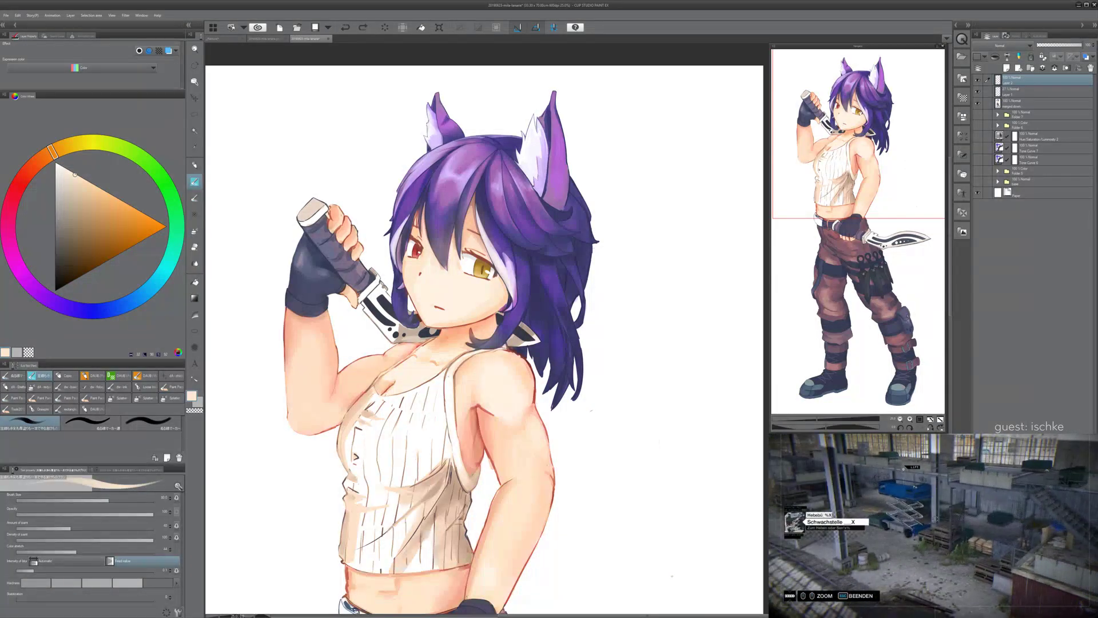
- Erase the stray speck on the white background beside the long hair tips
{"action": "scroll", "coordinate": [686, 459], "scroll_direction": "up", "scroll_amount": 2}
{"action": "left_click_drag", "start_coordinate": [645, 430], "coordinate": [700, 442]}
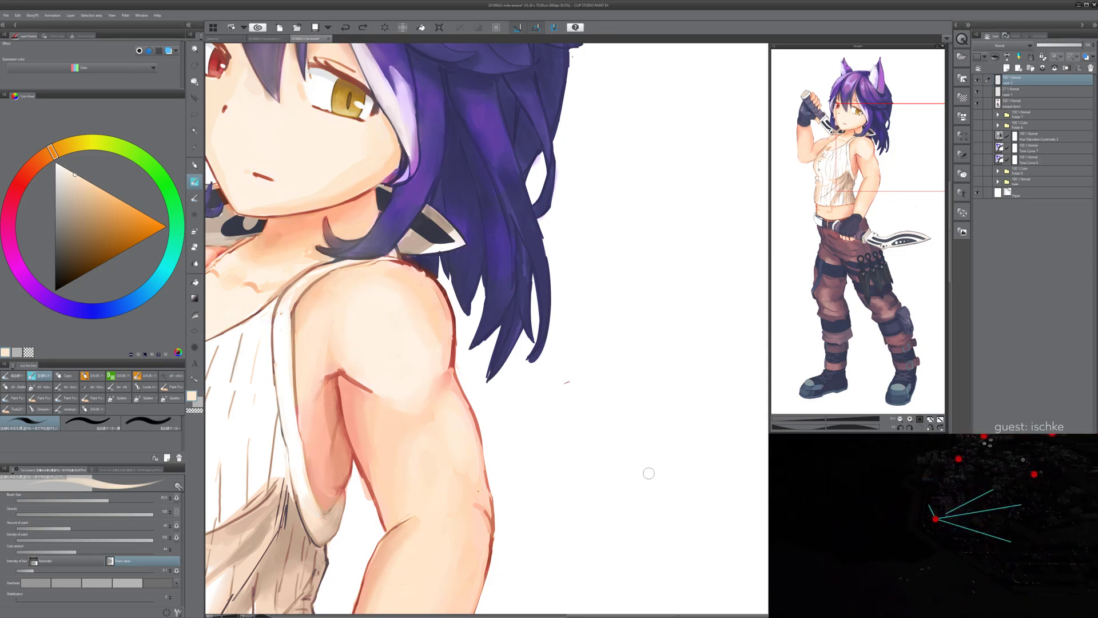
{"action": "mouse_move", "coordinate": [581, 372]}
{"action": "left_mouse_down"}
{"action": "mouse_move", "coordinate": [554, 393]}
{"action": "mouse_move", "coordinate": [584, 387]}
{"action": "mouse_move", "coordinate": [570, 382]}
{"action": "left_mouse_up"}
{"action": "key", "text": "ctrl+z"}
{"action": "key", "text": "e"}
{"action": "left_click_drag", "start_coordinate": [464, 381], "coordinate": [628, 387]}
{"action": "left_click_drag", "start_coordinate": [574, 261], "coordinate": [589, 463]}
{"action": "scroll", "coordinate": [557, 438], "scroll_direction": "up", "scroll_amount": 2}
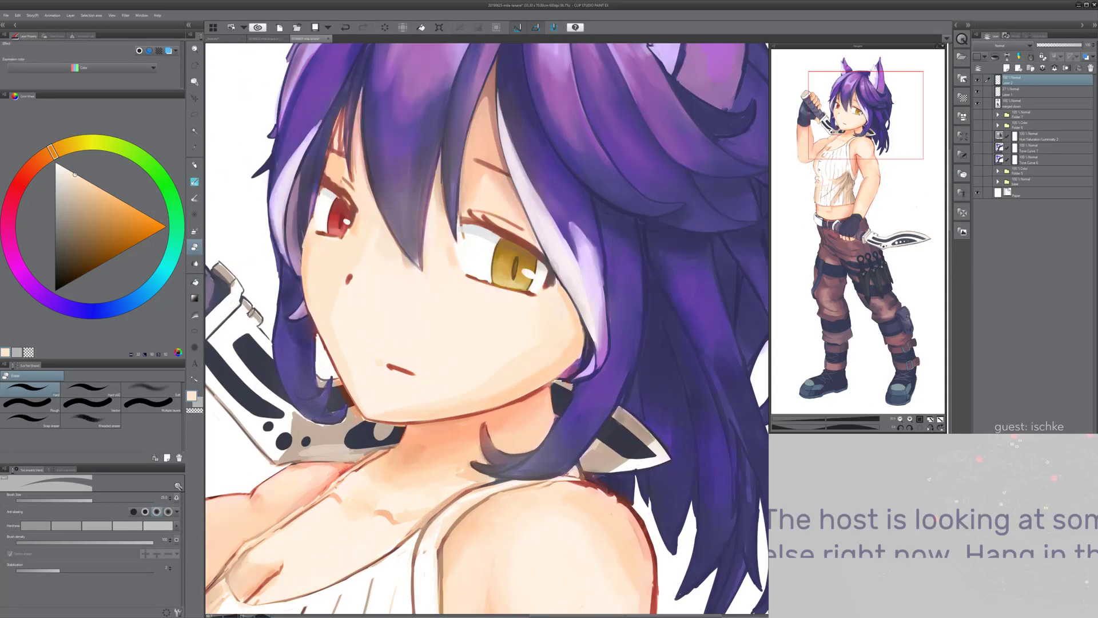
- Sample the light skin tone and paint out the uneven patches around the tip of the central hair strand
{"action": "left_click_drag", "start_coordinate": [553, 400], "coordinate": [618, 563]}
{"action": "left_click", "coordinate": [392, 344], "text": "alt"}
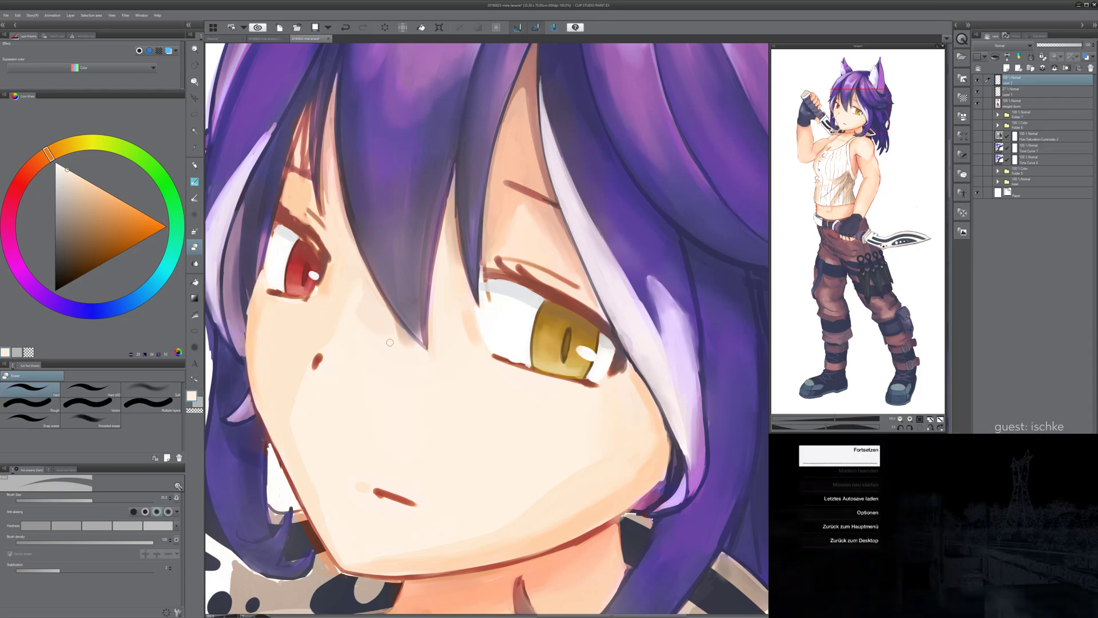
{"action": "key", "text": "b"}
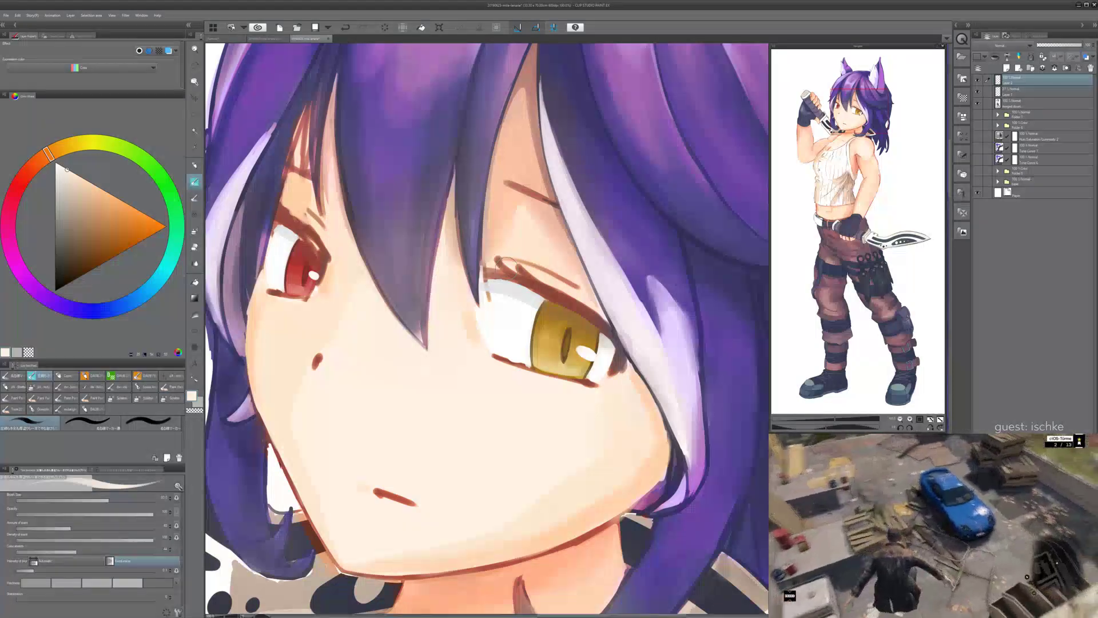
- Sample the golden eye's white and shade its upper part under the lashes in pale bluish grey with a smaller brush
{"action": "left_click", "coordinate": [519, 322], "text": "alt"}
{"action": "key", "text": "minus"}
{"action": "scroll", "coordinate": [509, 338], "scroll_direction": "down", "scroll_amount": 1}
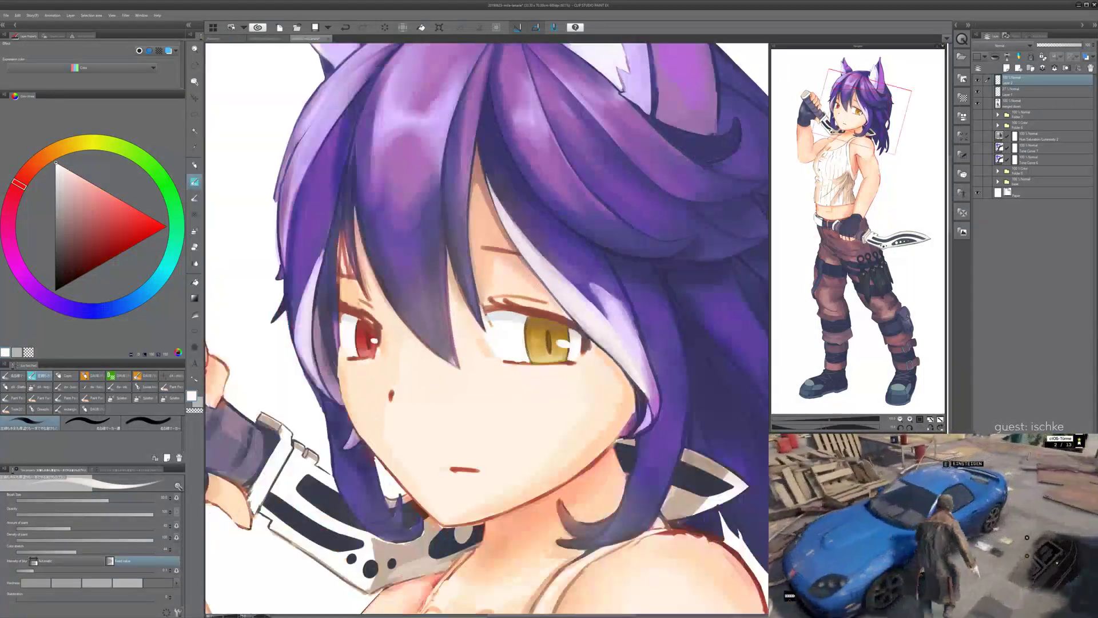
{"action": "key", "text": "asciicircum"}
{"action": "scroll", "coordinate": [510, 318], "scroll_direction": "up", "scroll_amount": 2}
{"action": "key", "text": "bracketleft"}
{"action": "mouse_move", "coordinate": [472, 285]}
{"action": "left_mouse_down"}
{"action": "mouse_move", "coordinate": [454, 267]}
{"action": "mouse_move", "coordinate": [475, 263]}
{"action": "mouse_move", "coordinate": [455, 260]}
{"action": "mouse_move", "coordinate": [567, 262]}
{"action": "mouse_move", "coordinate": [604, 217]}
{"action": "mouse_move", "coordinate": [466, 261]}
{"action": "mouse_move", "coordinate": [478, 265]}
{"action": "mouse_move", "coordinate": [452, 255]}
{"action": "mouse_move", "coordinate": [545, 289]}
{"action": "left_mouse_up"}
{"action": "left_click", "coordinate": [475, 268], "text": "alt"}
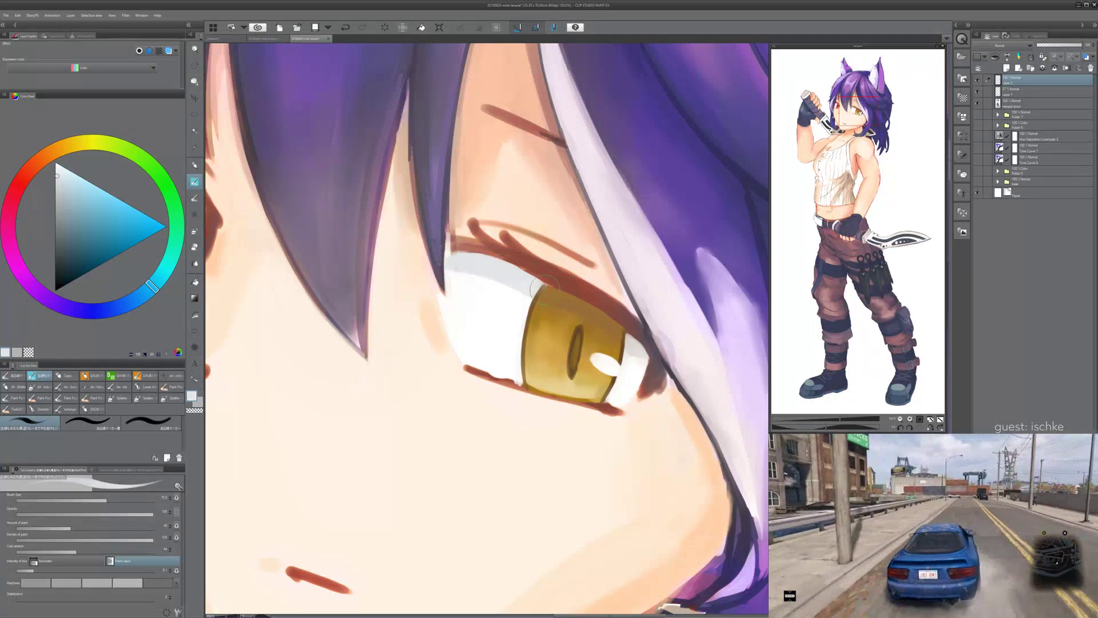
- Refine the lower and inner edge of the red eye with sampled skin and dark red tones
{"action": "scroll", "coordinate": [664, 343], "scroll_direction": "down", "scroll_amount": 4}
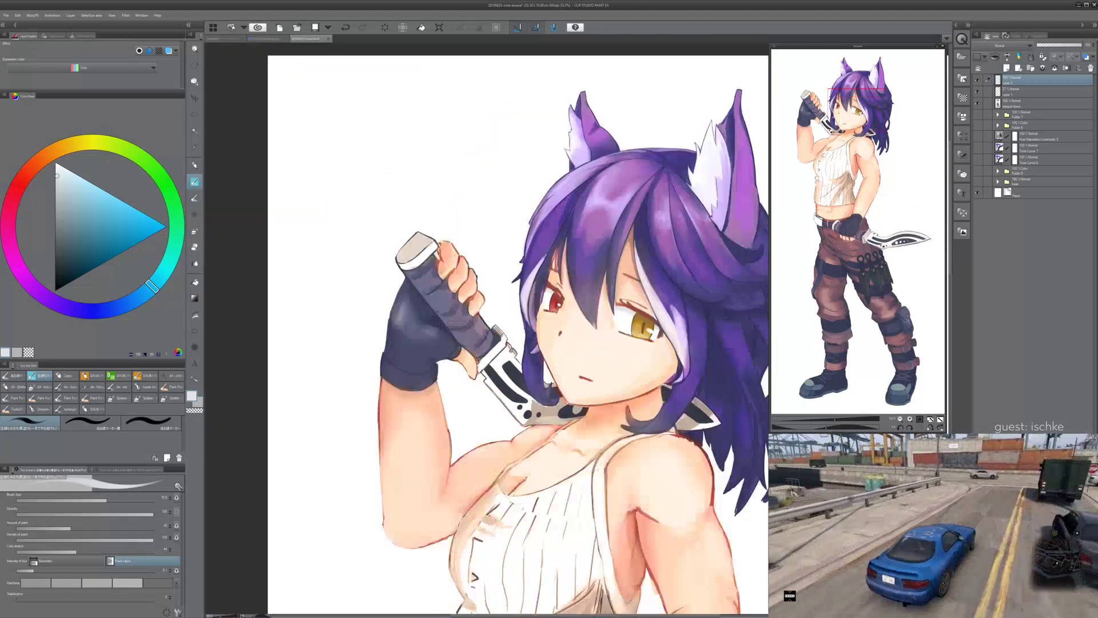
{"action": "left_click_drag", "start_coordinate": [641, 343], "coordinate": [582, 305]}
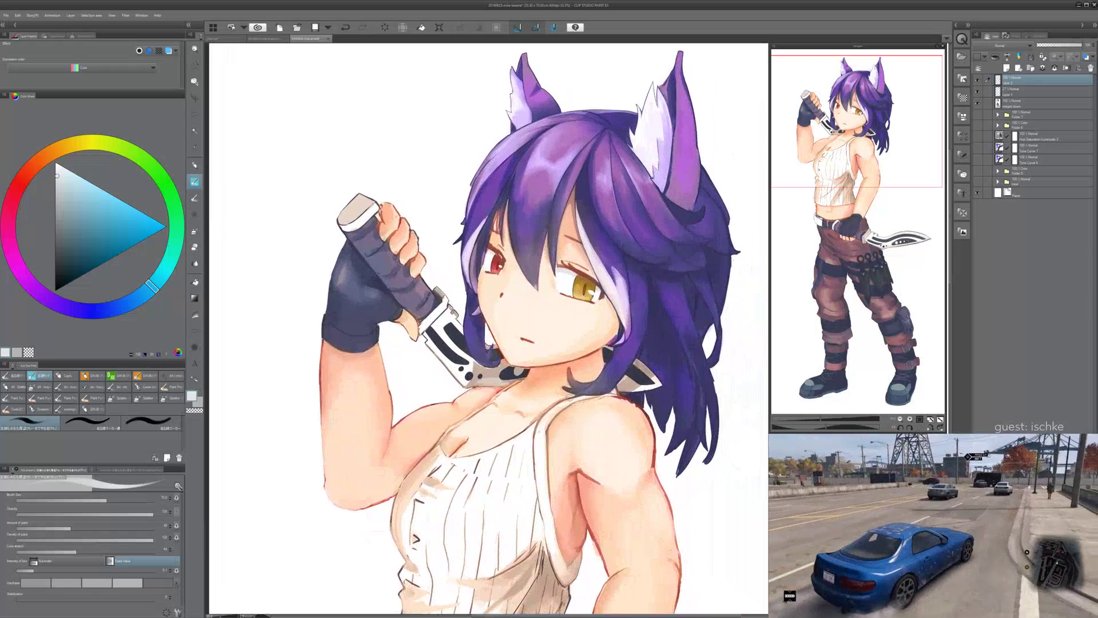
{"action": "key", "text": "minus"}
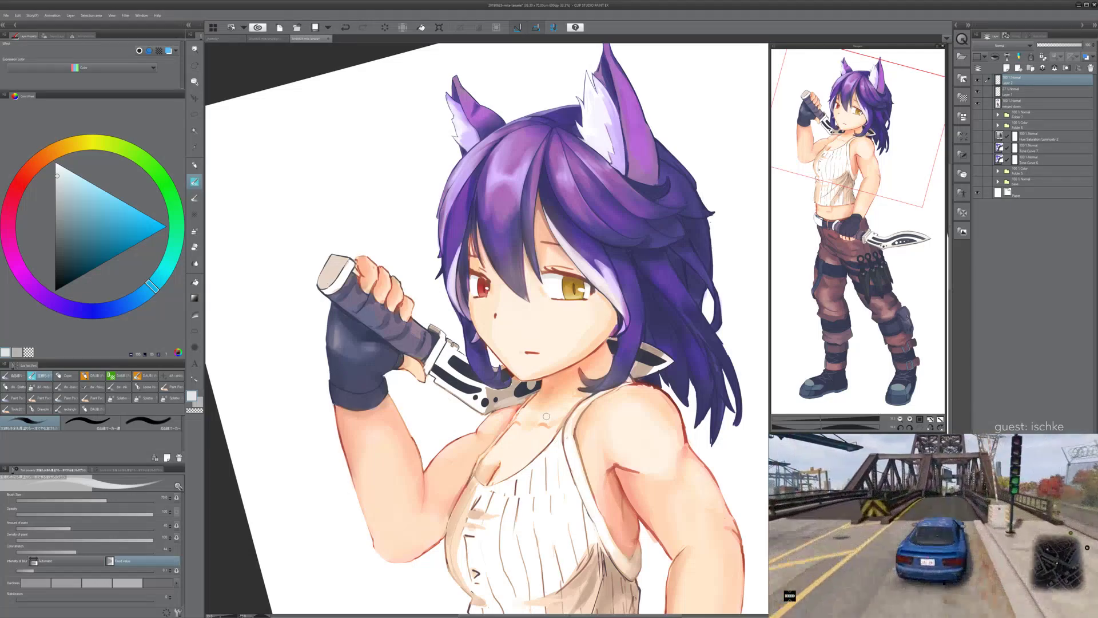
{"action": "key", "text": "^"}
{"action": "left_click_drag", "start_coordinate": [521, 415], "coordinate": [483, 561]}
{"action": "scroll", "coordinate": [503, 457], "scroll_direction": "up", "scroll_amount": 1}
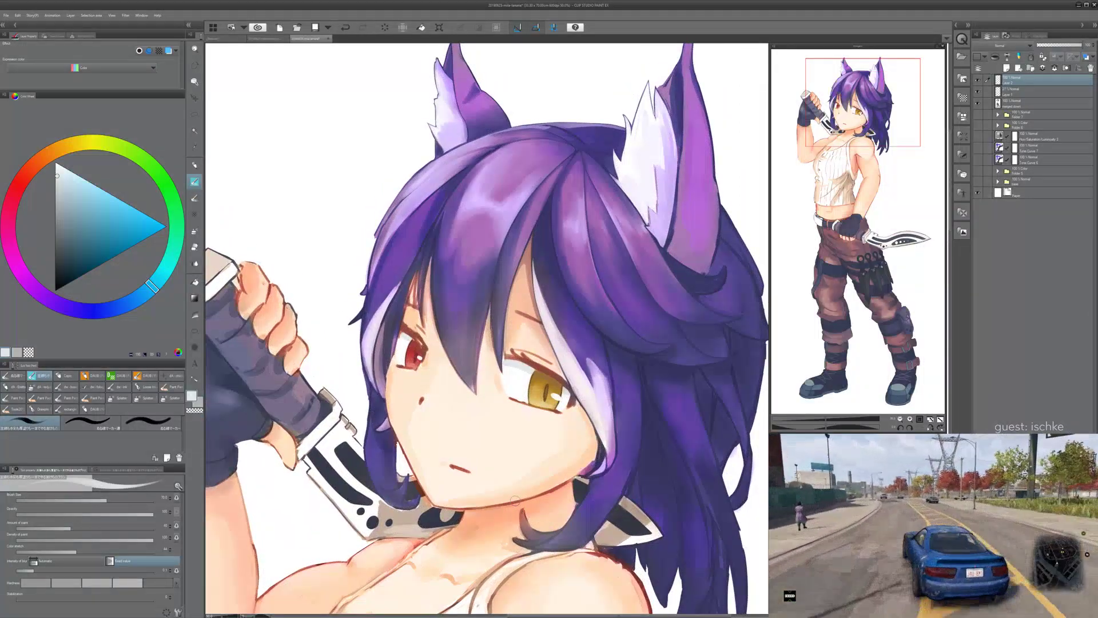
{"action": "scroll", "coordinate": [514, 500], "scroll_direction": "up", "scroll_amount": 5}
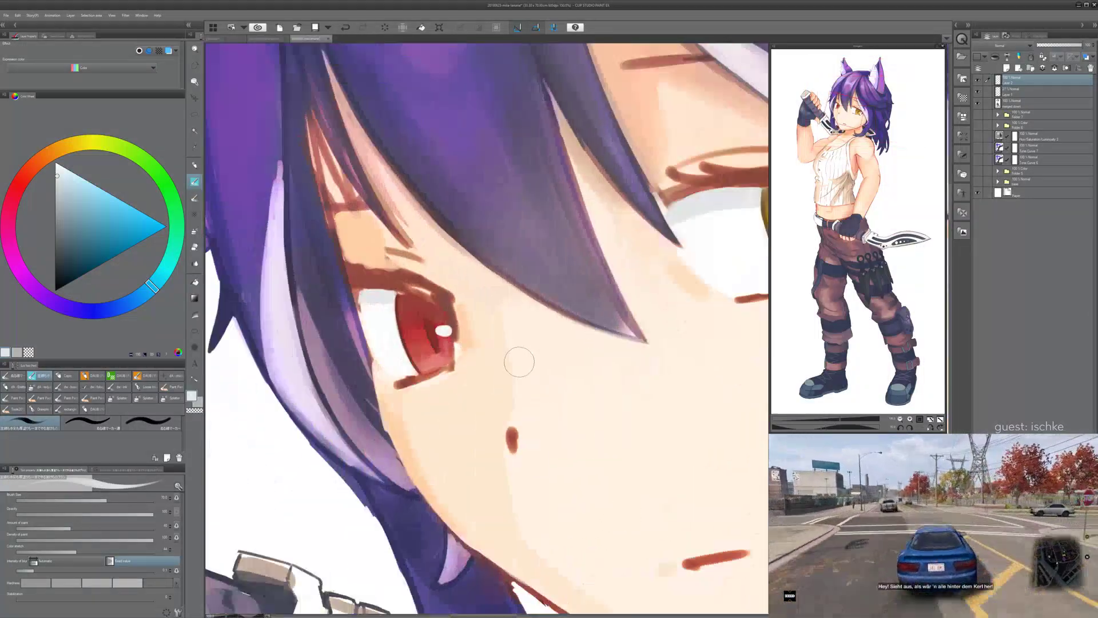
{"action": "scroll", "coordinate": [494, 358], "scroll_direction": "up", "scroll_amount": 1}
{"action": "left_click", "coordinate": [433, 382], "text": "alt"}
{"action": "mouse_move", "coordinate": [427, 384]}
{"action": "left_mouse_down"}
{"action": "mouse_move", "coordinate": [472, 299]}
{"action": "mouse_move", "coordinate": [447, 355]}
{"action": "mouse_move", "coordinate": [442, 325]}
{"action": "mouse_move", "coordinate": [437, 364]}
{"action": "left_mouse_up"}
{"action": "left_click", "coordinate": [440, 358], "text": "alt"}
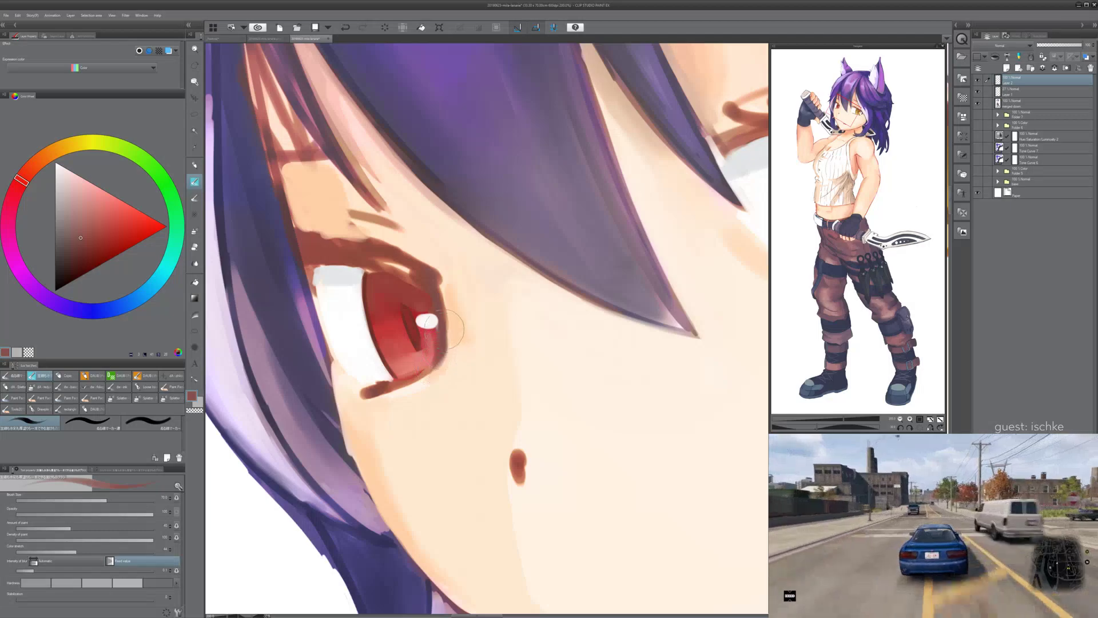
- Examine the face, hair and upper body at several zoom levels to judge the shading
{"action": "scroll", "coordinate": [546, 373], "scroll_direction": "down", "scroll_amount": 2}
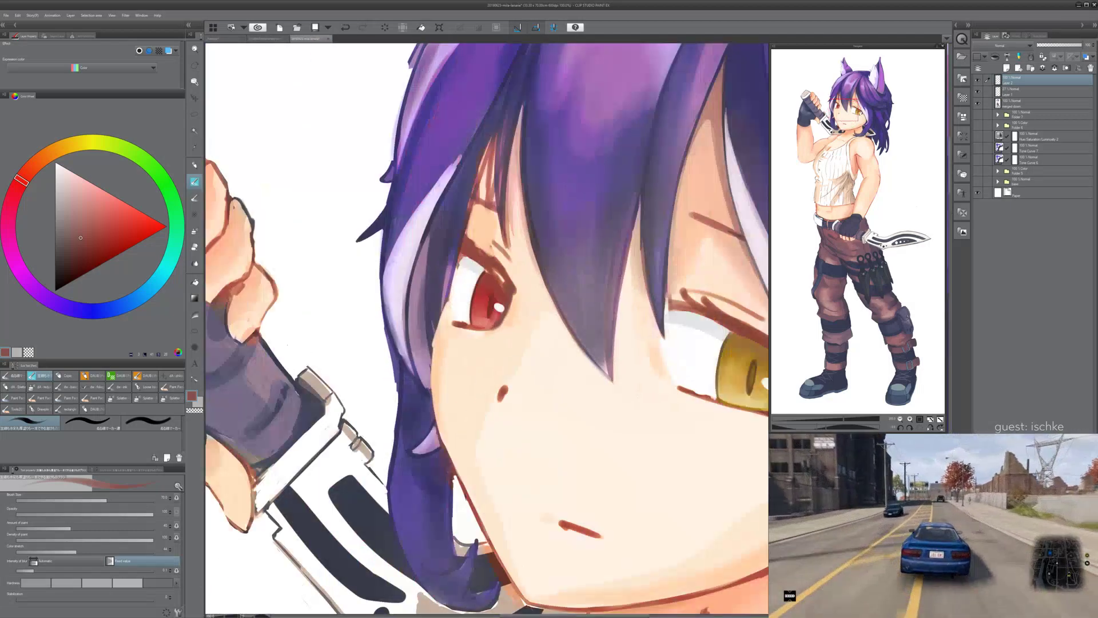
{"action": "scroll", "coordinate": [558, 437], "scroll_direction": "down", "scroll_amount": 2}
{"action": "scroll", "coordinate": [559, 437], "scroll_direction": "up", "scroll_amount": 1}
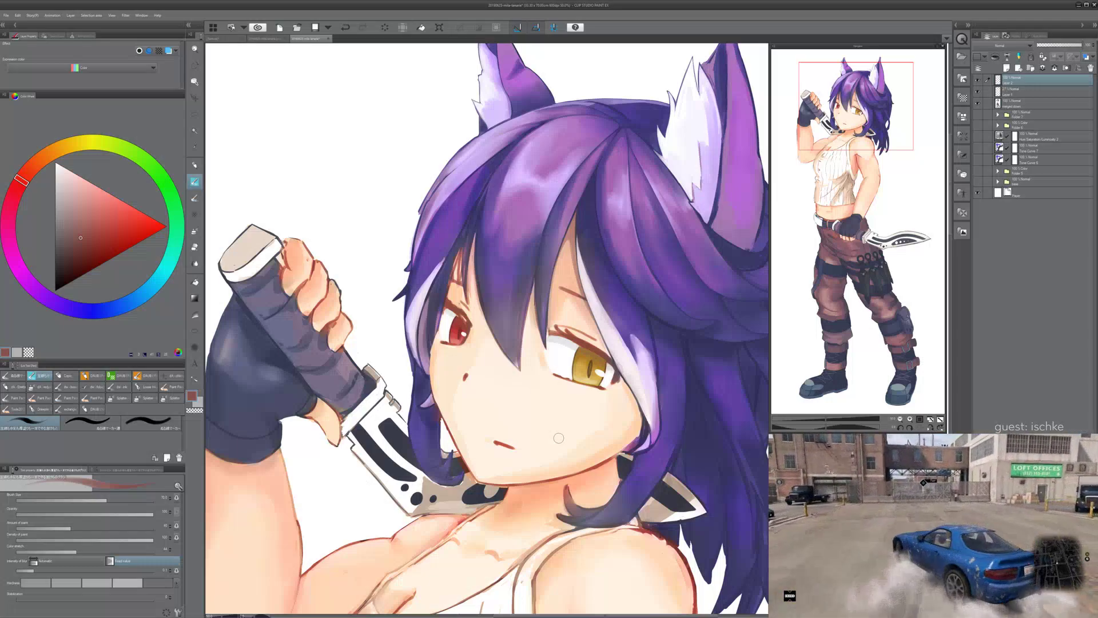
{"action": "left_click_drag", "start_coordinate": [559, 437], "coordinate": [430, 444]}
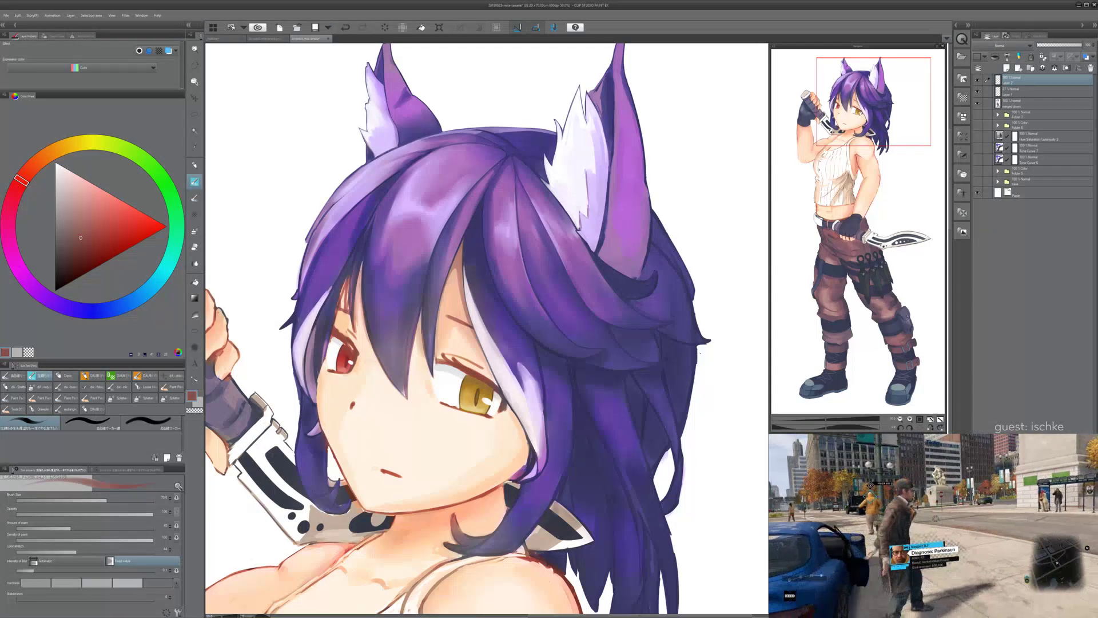
{"action": "scroll", "coordinate": [426, 440], "scroll_direction": "down", "scroll_amount": 2}
{"action": "left_click_drag", "start_coordinate": [523, 486], "coordinate": [547, 366]}
{"action": "scroll", "coordinate": [546, 366], "scroll_direction": "down", "scroll_amount": 2}
{"action": "key", "text": "ctrl+minus"}
{"action": "key", "text": "ctrl+plus"}
{"action": "key", "text": "ctrl+plus"}
{"action": "key", "text": "ctrl+plus"}
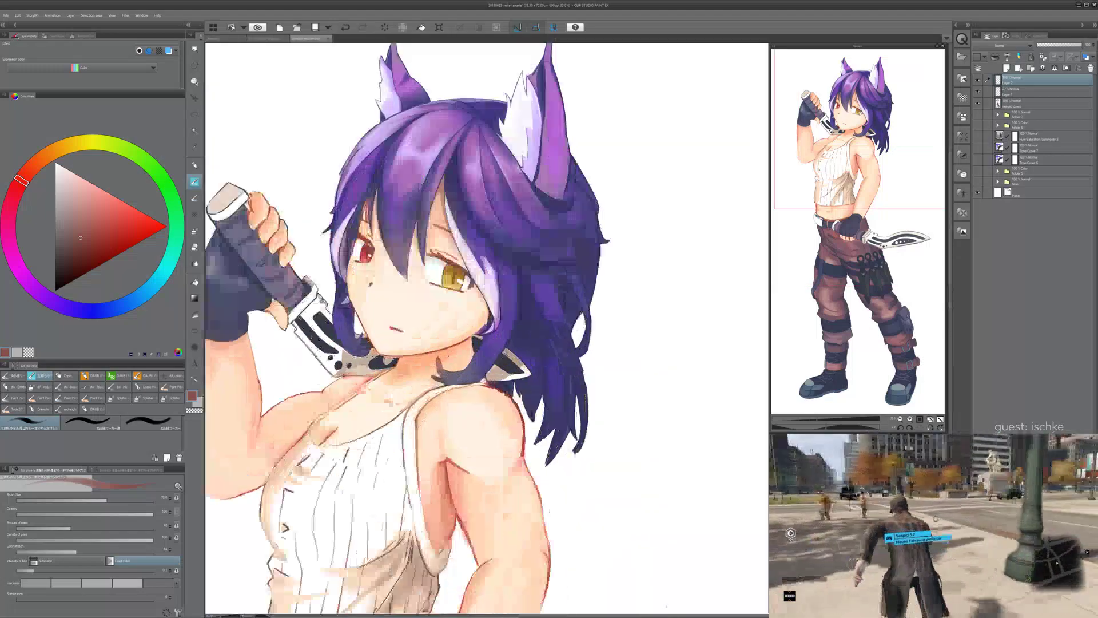
{"action": "left_click_drag", "start_coordinate": [486, 257], "coordinate": [492, 429]}
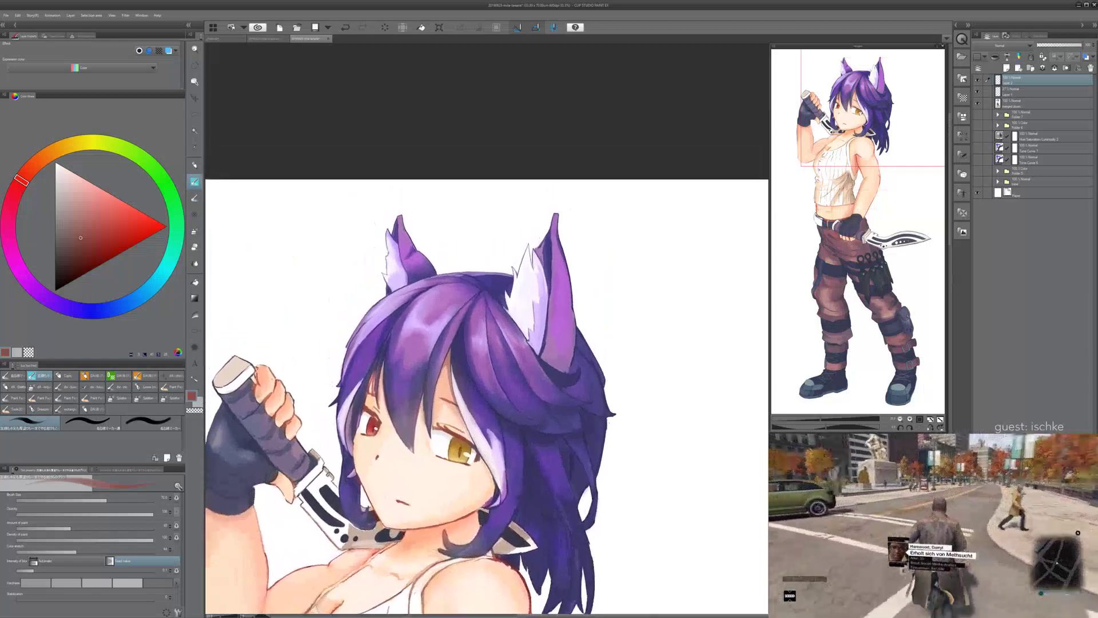
{"action": "scroll", "coordinate": [565, 501], "scroll_direction": "up", "scroll_amount": 2}
{"action": "scroll", "coordinate": [565, 502], "scroll_direction": "down", "scroll_amount": 1}
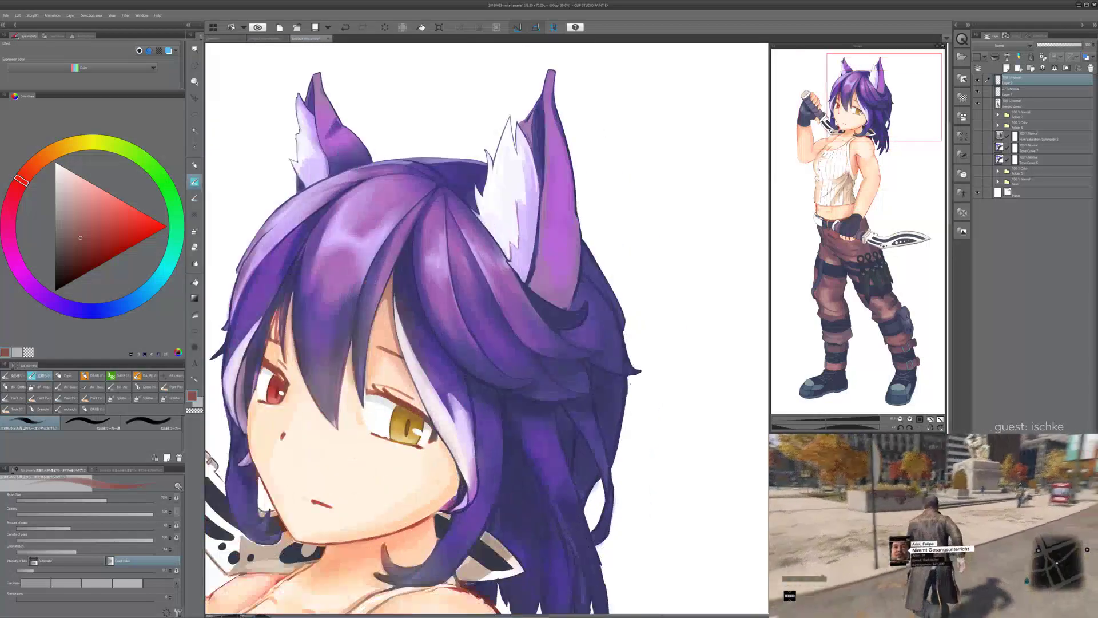
{"action": "left_click_drag", "start_coordinate": [508, 496], "coordinate": [537, 536]}
{"action": "scroll", "coordinate": [532, 536], "scroll_direction": "down", "scroll_amount": 1}
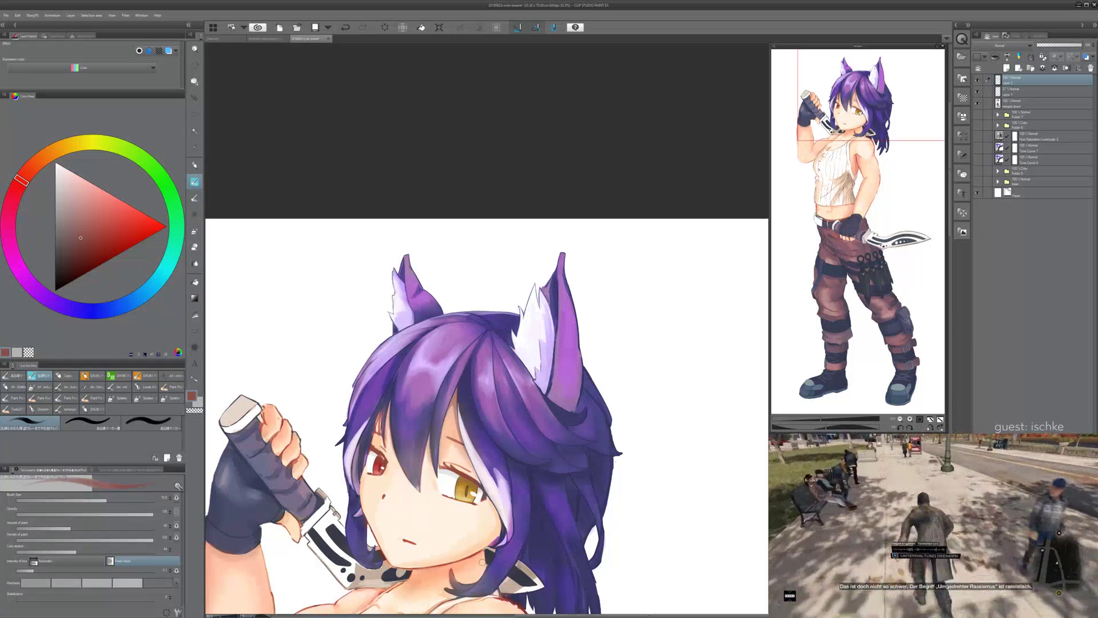
{"action": "scroll", "coordinate": [482, 562], "scroll_direction": "up", "scroll_amount": 5}
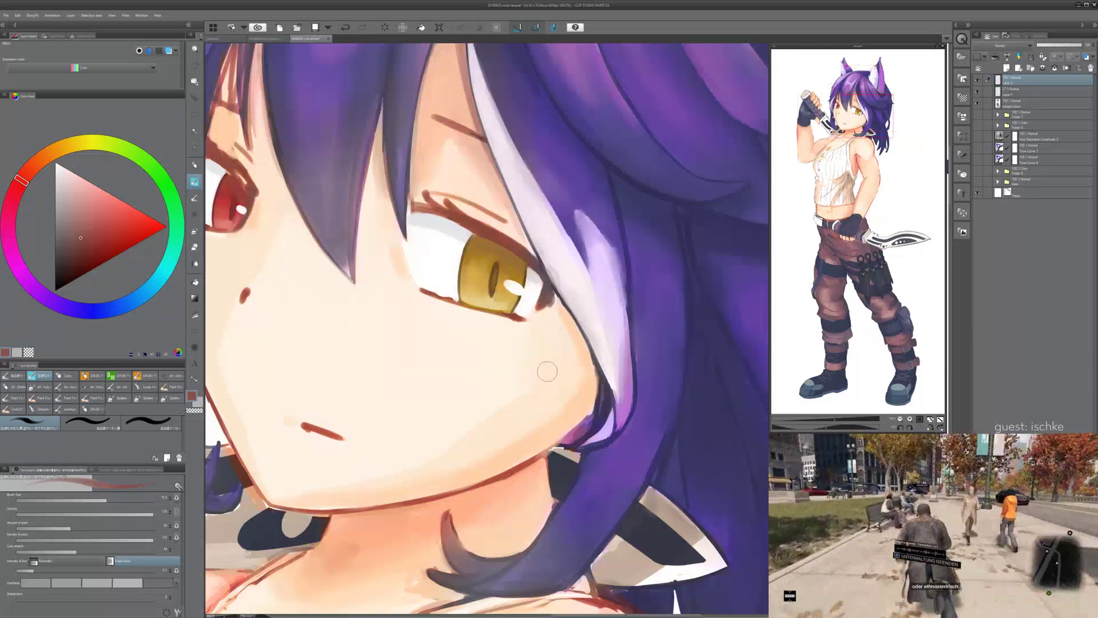
- Blend the shadow edges on the golden-eye cheek, jaw and forehead with an enlarged Blend brush
{"action": "key", "text": "j"}
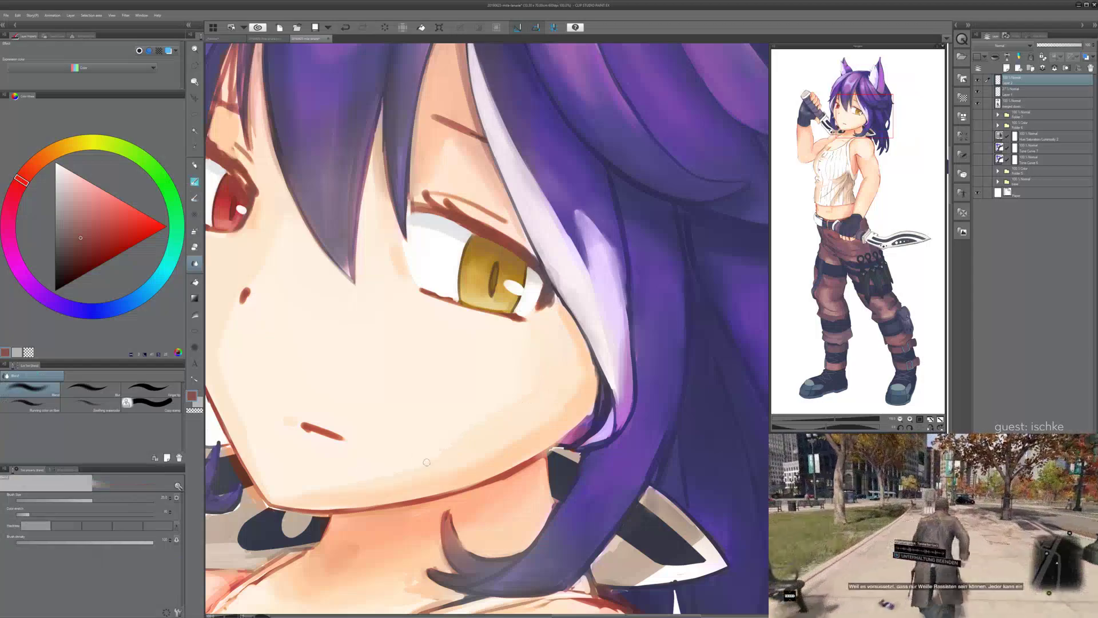
{"action": "key", "text": "bracketright"}
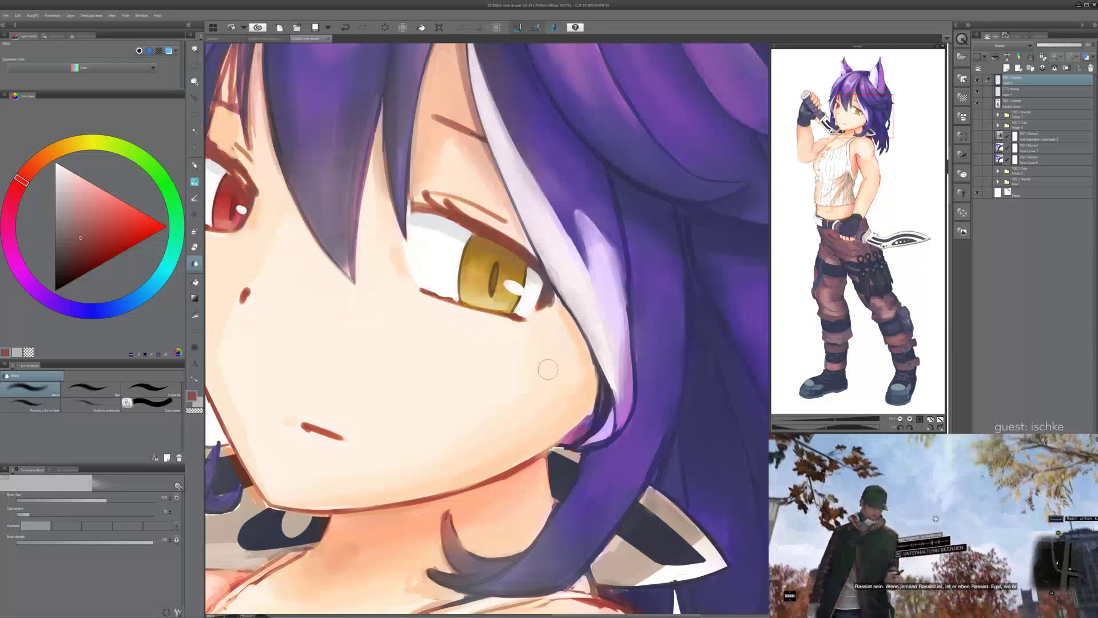
{"action": "left_click_drag", "start_coordinate": [314, 338], "coordinate": [377, 372]}
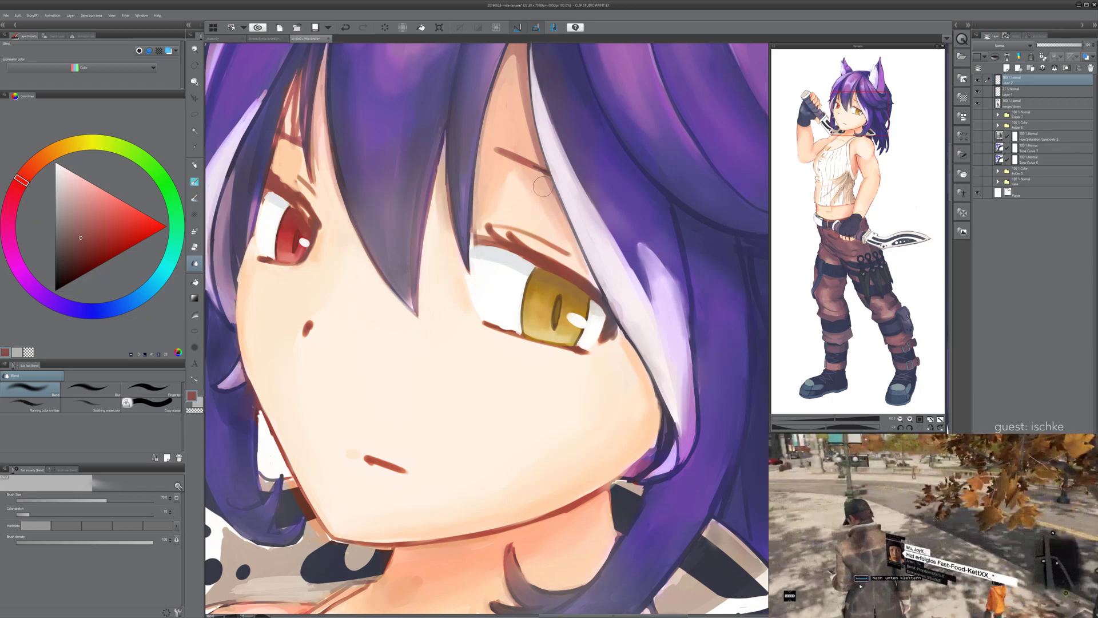
- Select the third layer from the top to blend the skin beside the mouth, and return to the topmost layer
{"action": "left_click", "coordinate": [1035, 92]}
{"action": "left_click", "coordinate": [1035, 104]}
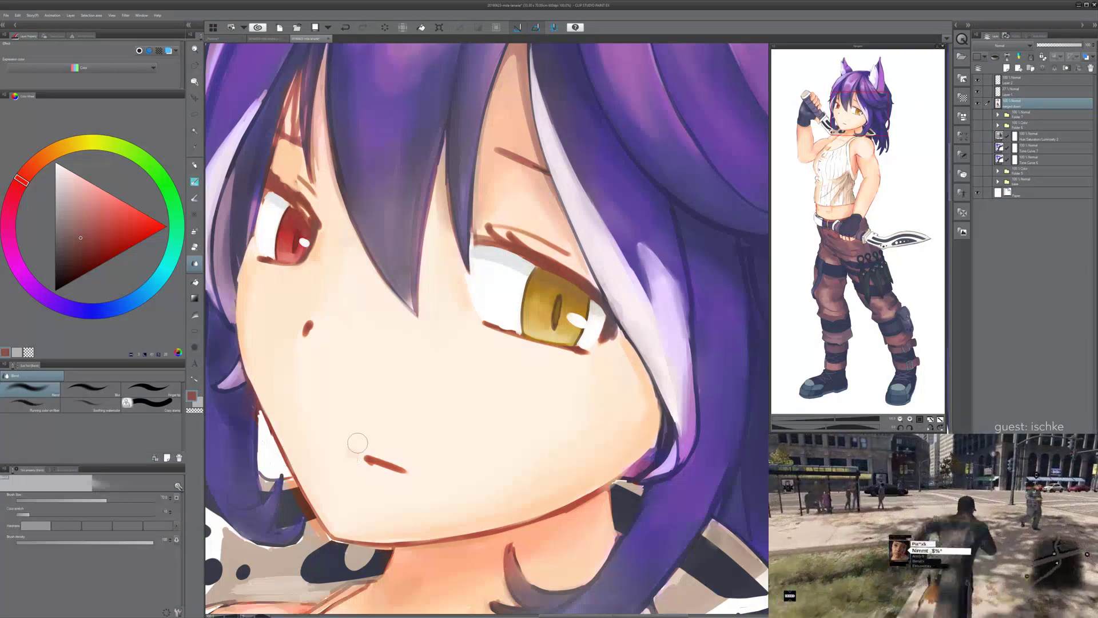
{"action": "key", "text": "alt+bracketright"}
{"action": "key", "text": "alt+bracketright"}
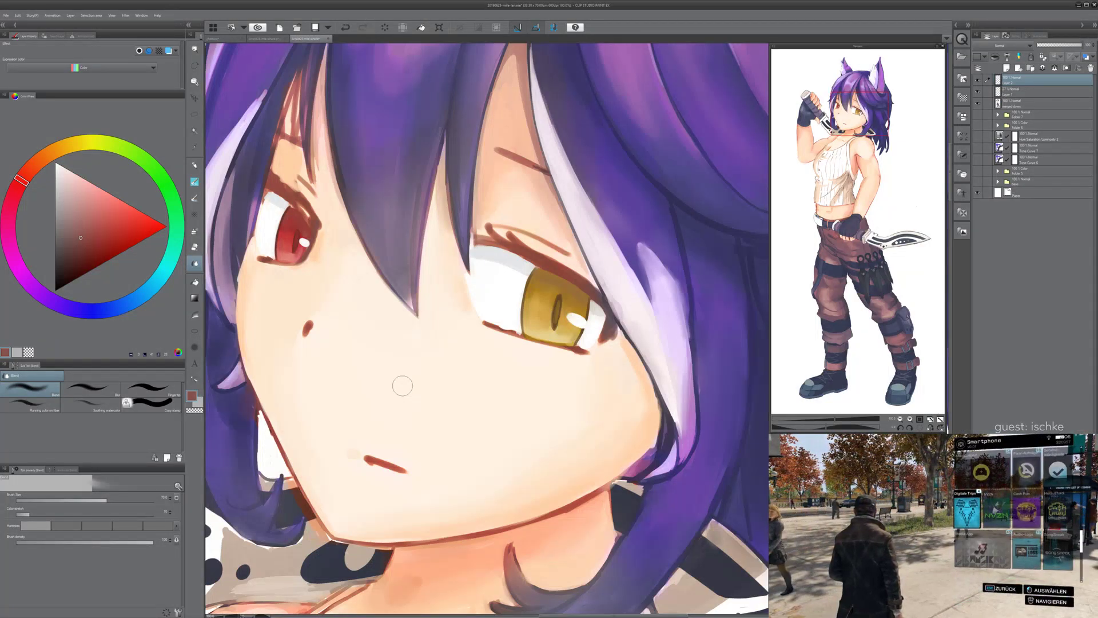
{"action": "scroll", "coordinate": [509, 383], "scroll_direction": "down", "scroll_amount": 1}
{"action": "left_click_drag", "start_coordinate": [524, 391], "coordinate": [455, 477]}
{"action": "key", "text": "asciicircum"}
{"action": "key", "text": "asciicircum"}
{"action": "key", "text": "minus"}
{"action": "key", "text": "minus"}
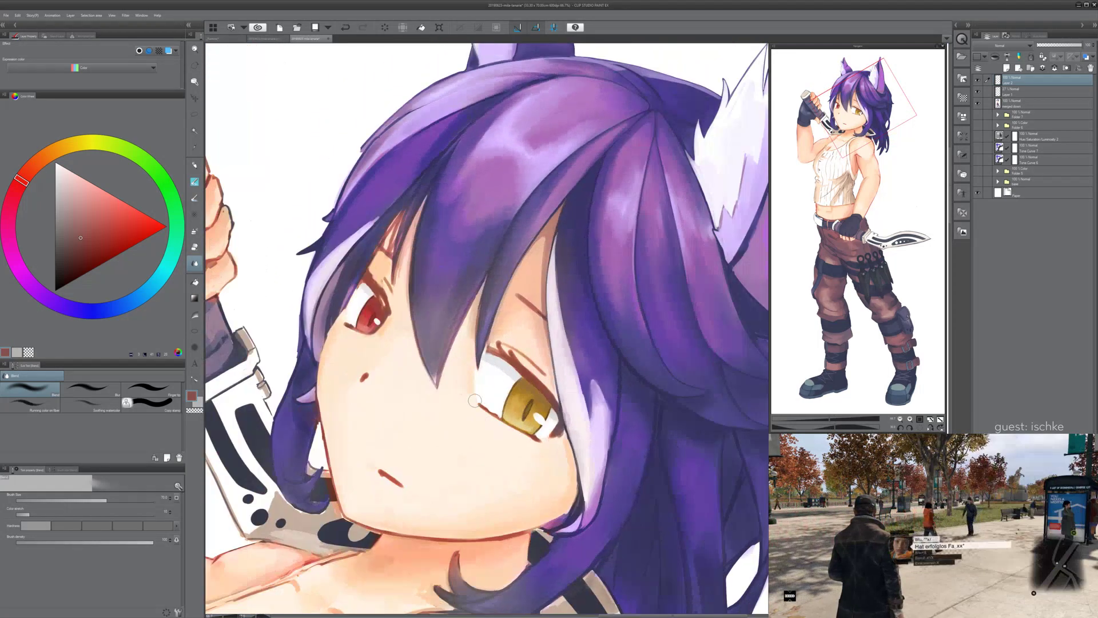